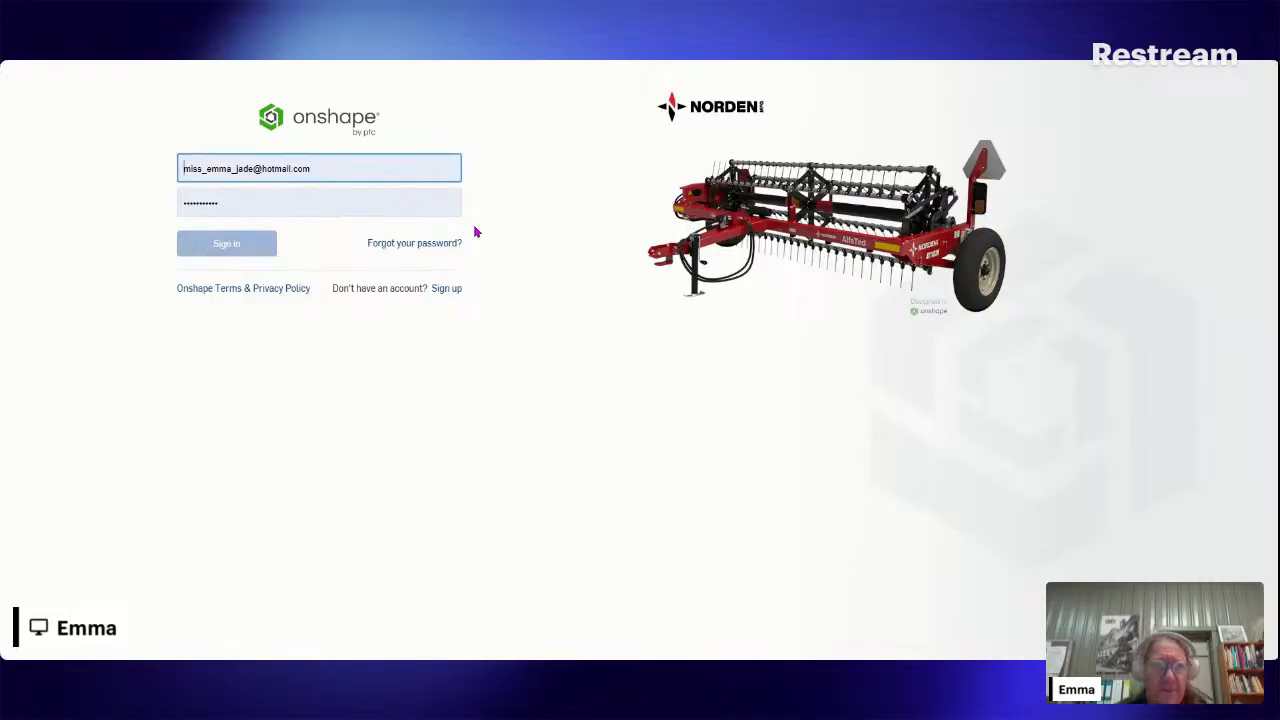
- Sign in to the account with the pre-filled e-mail address and password
click(221, 255)
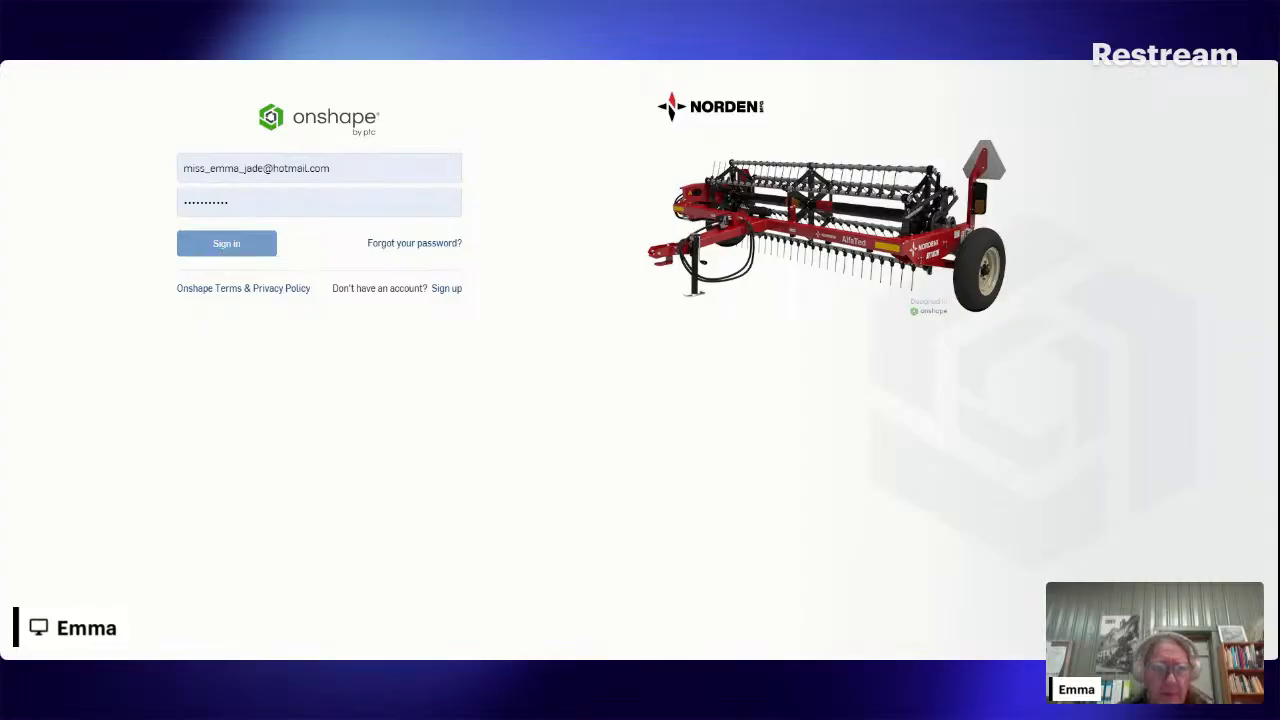
click(214, 246)
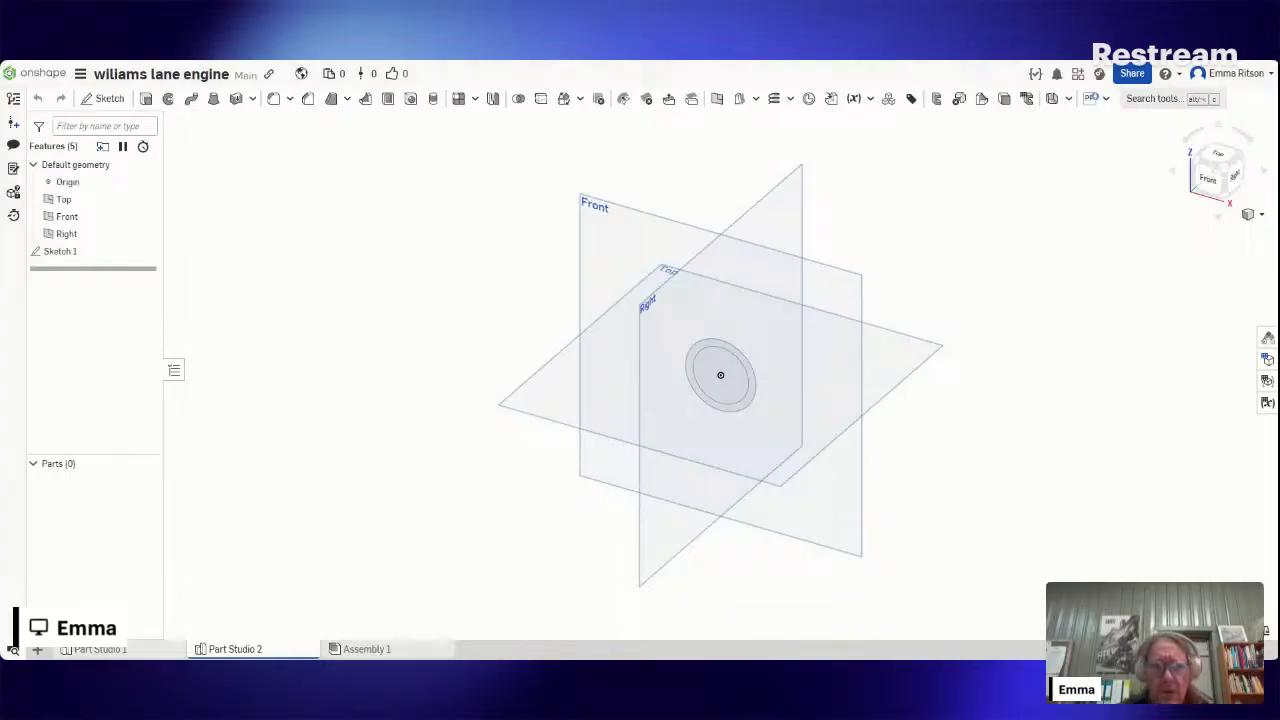
- Leave the wiliams lane engine document and return to the list of owned documents
click(771, 289)
click(771, 289)
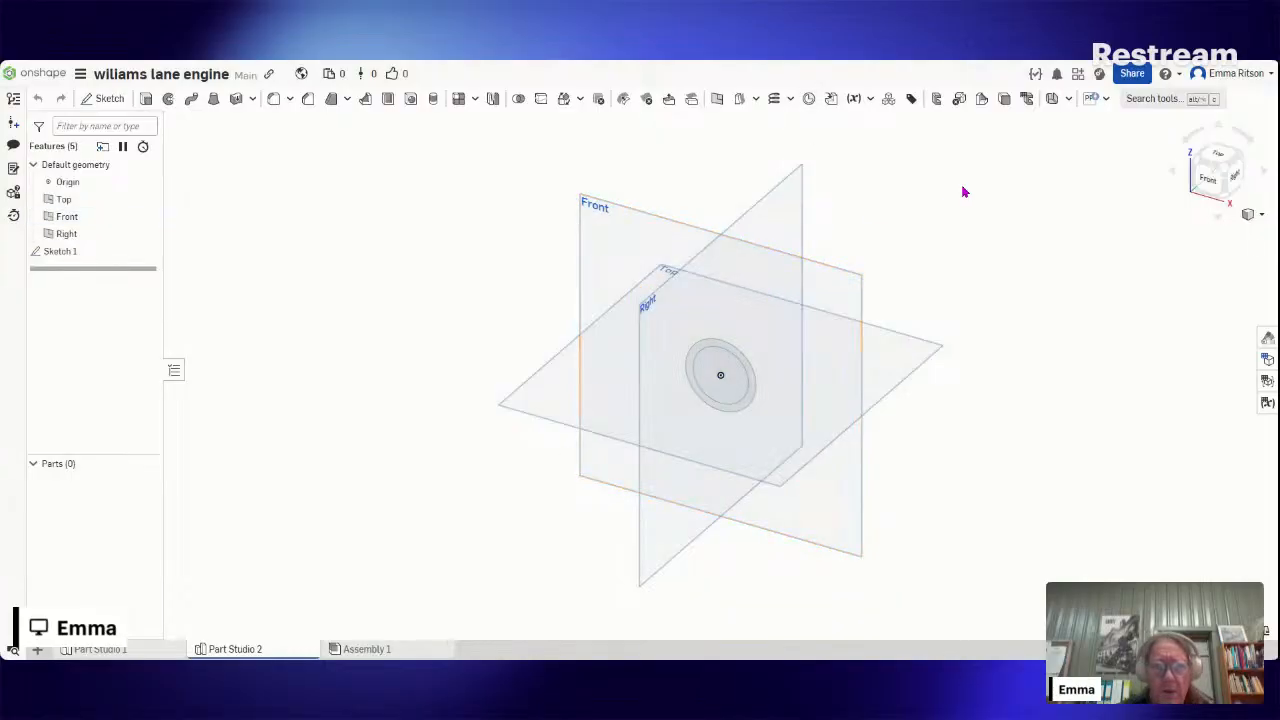
click(44, 80)
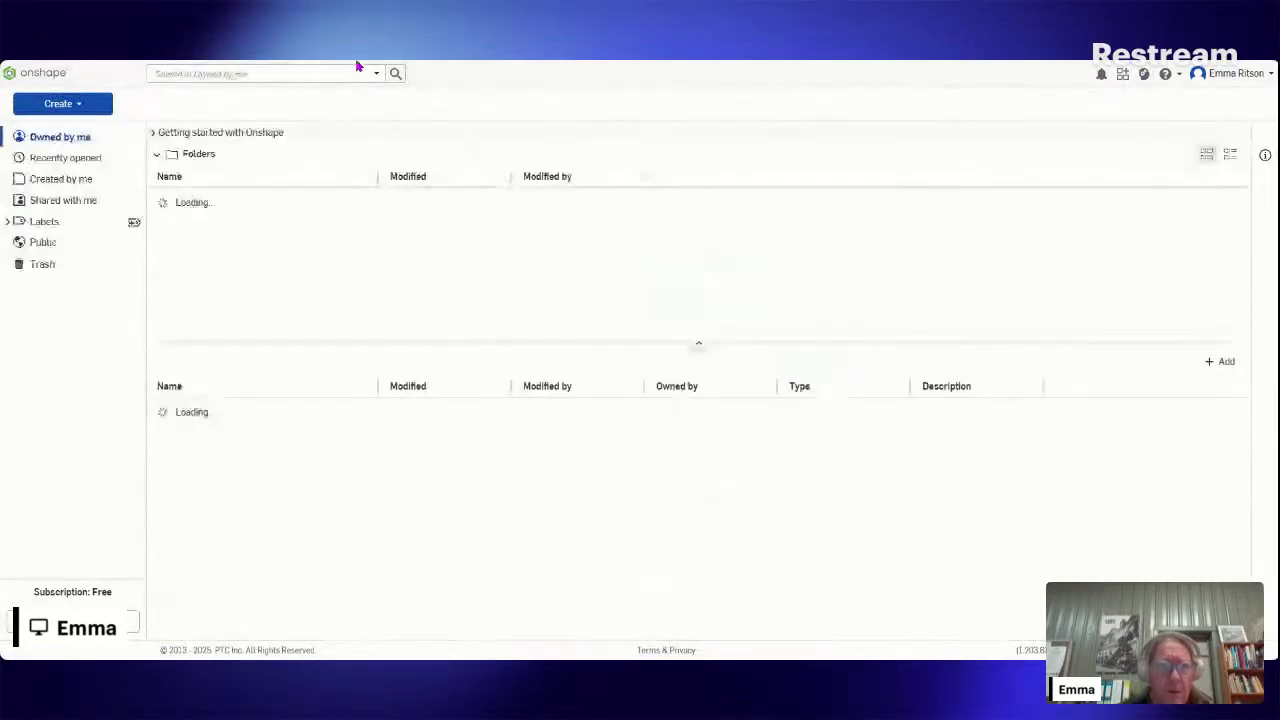
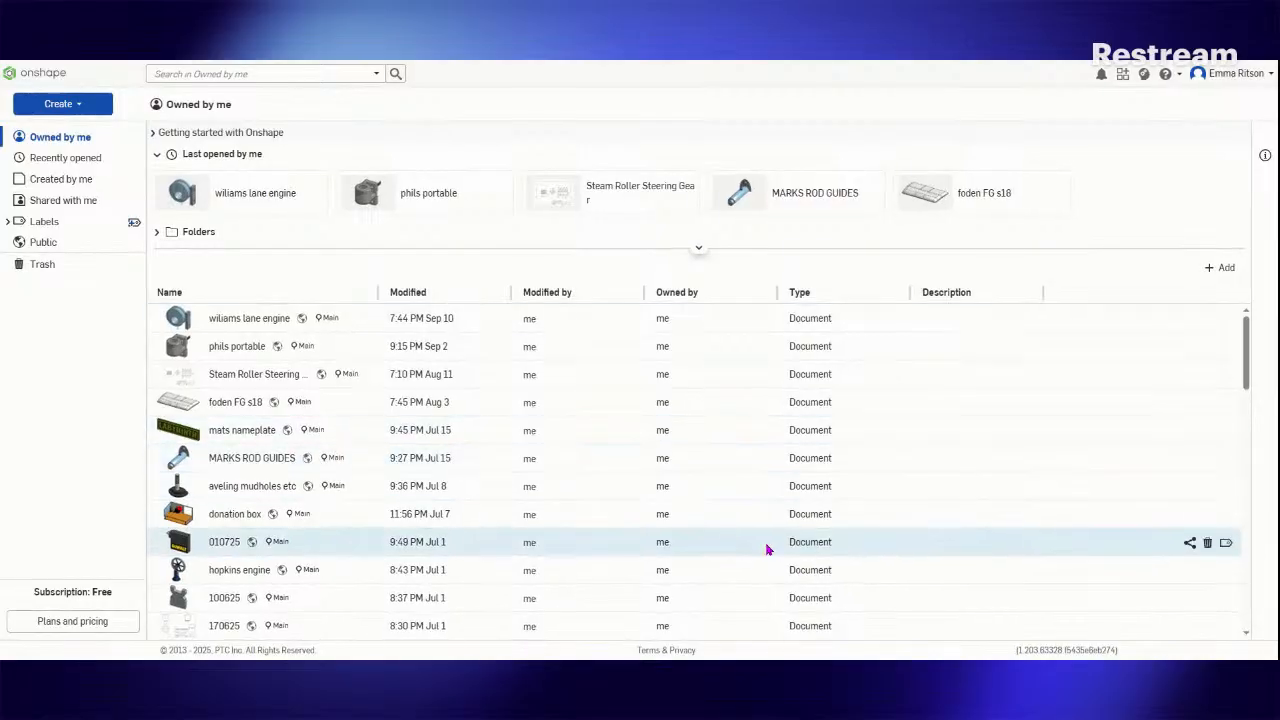
- Open the donation box document and display its main assy assembly
click(422, 519)
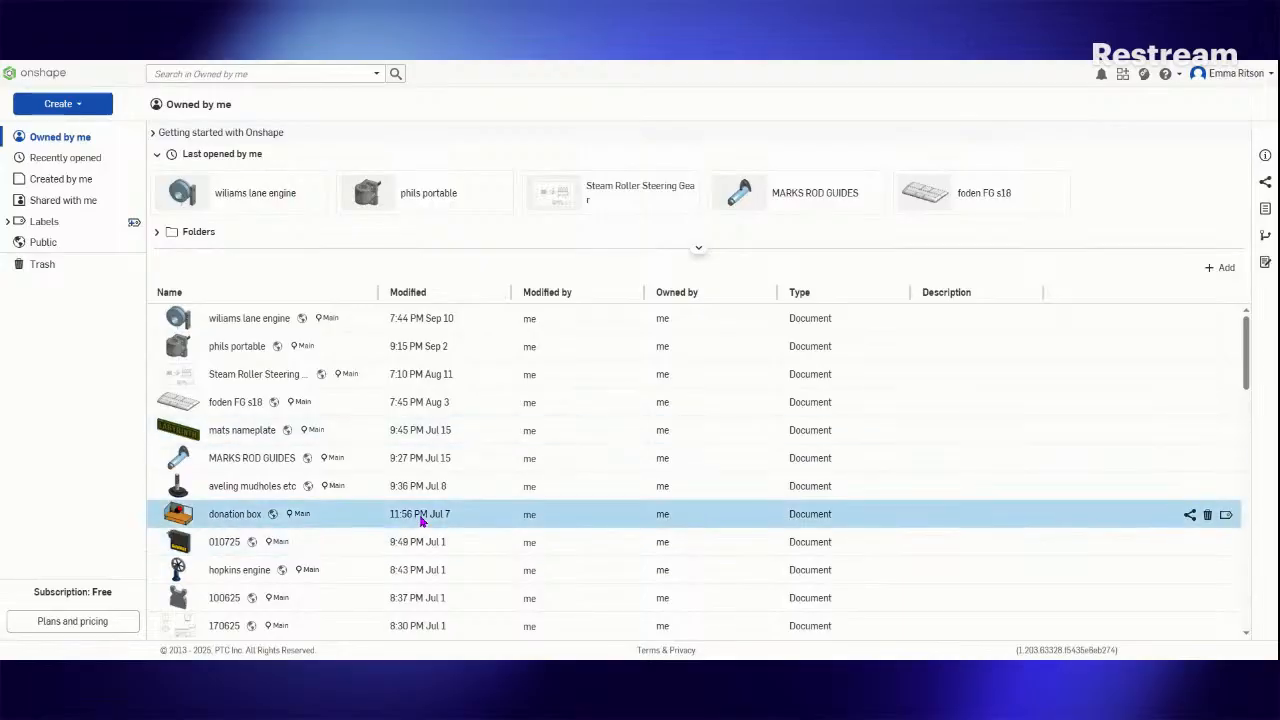
click(247, 518)
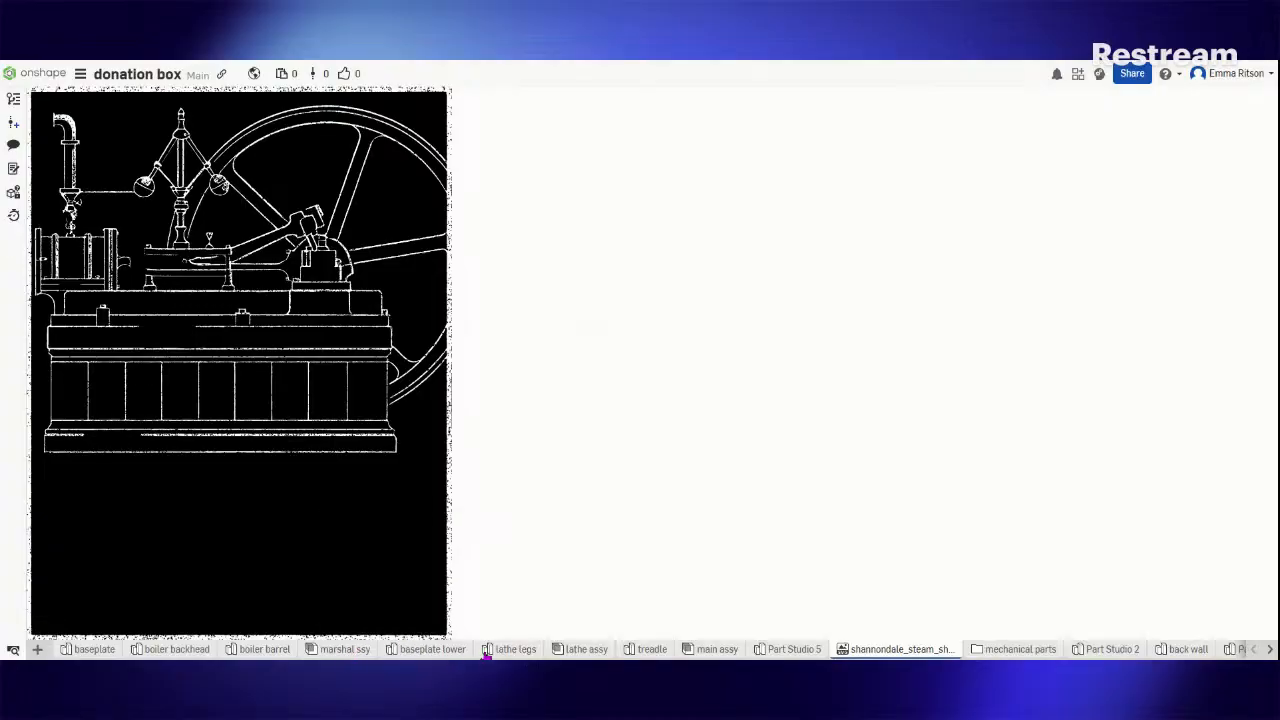
click(695, 652)
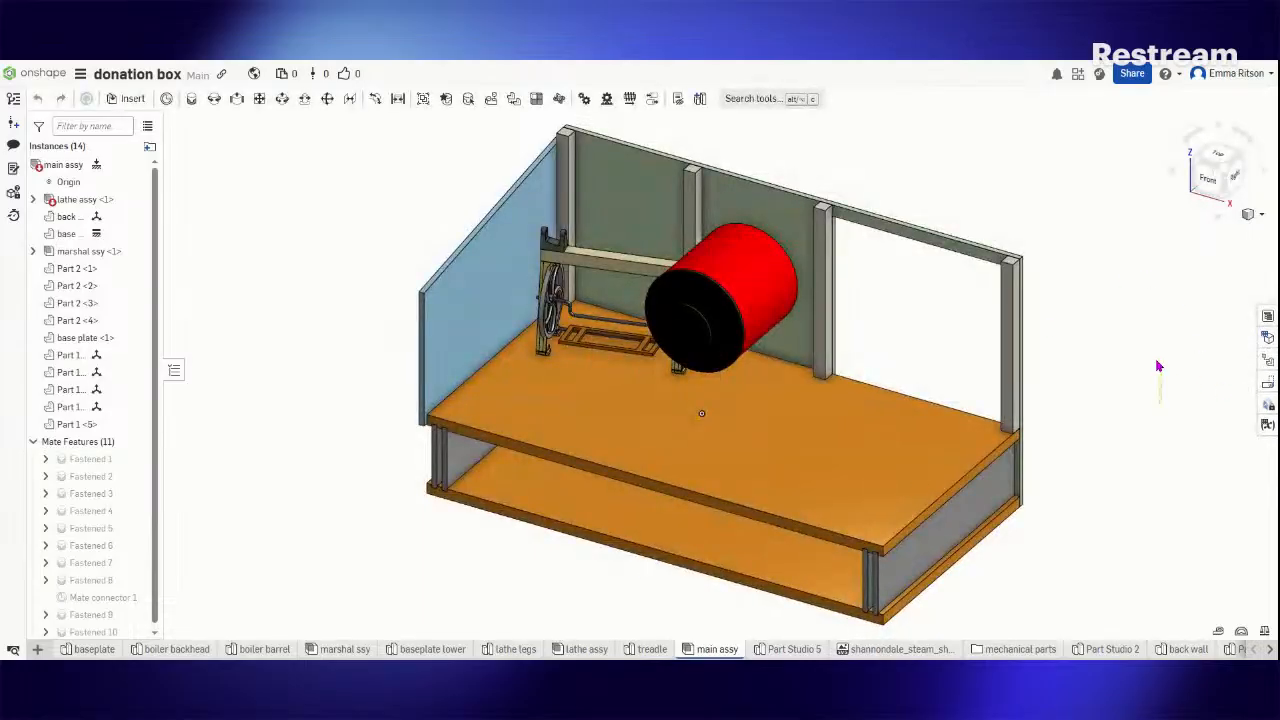
- Examine the main assembly from above, from behind and from the front
right_drag(1158, 366, 760, 310)
right_click(762, 312)
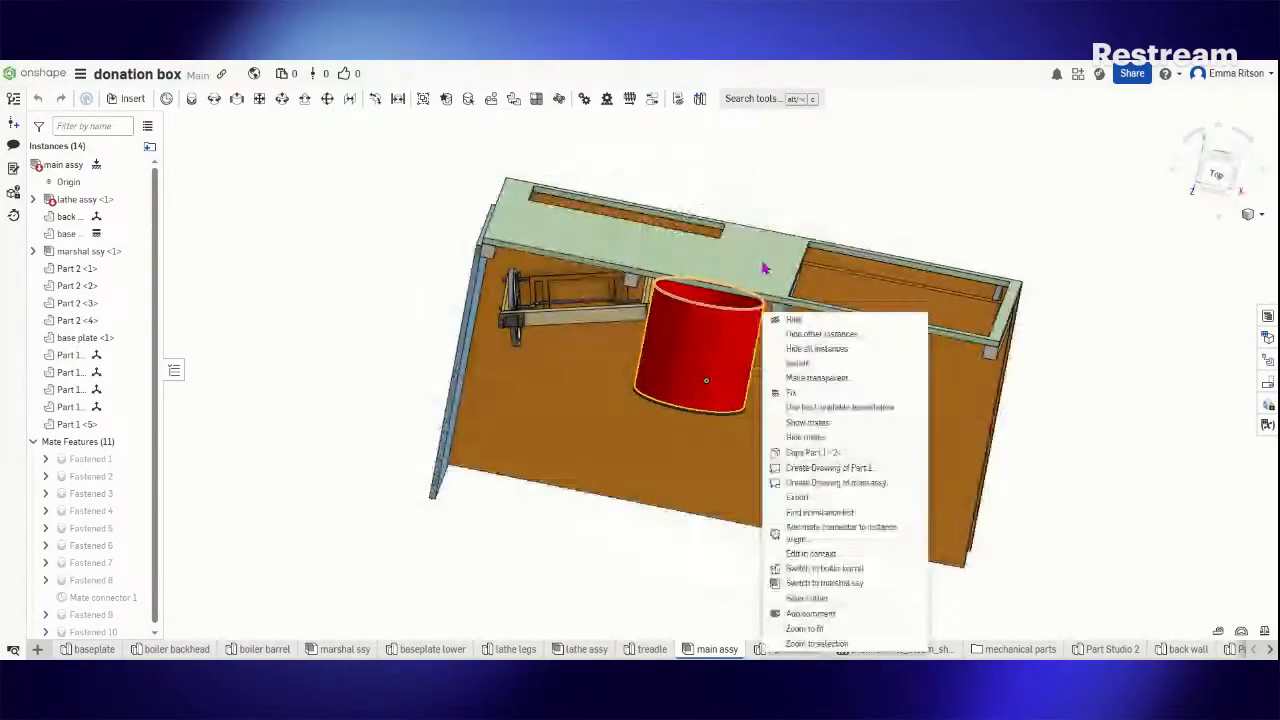
click(812, 172)
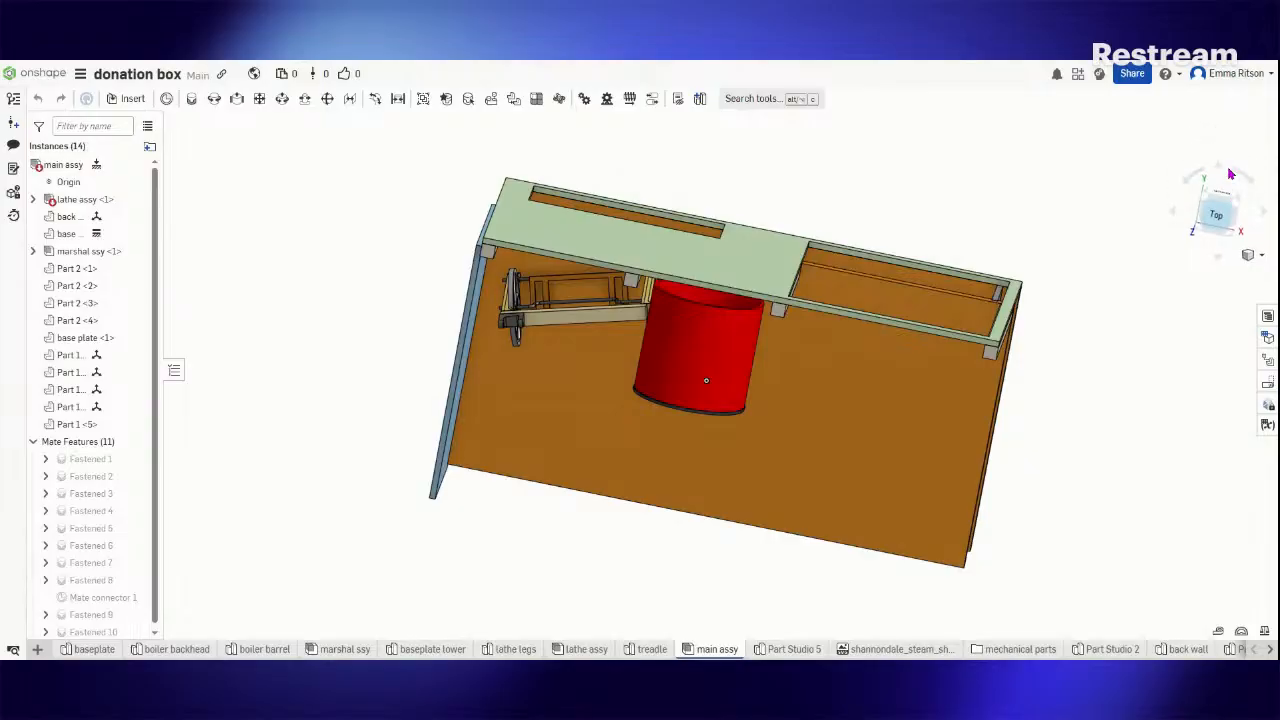
click(1226, 205)
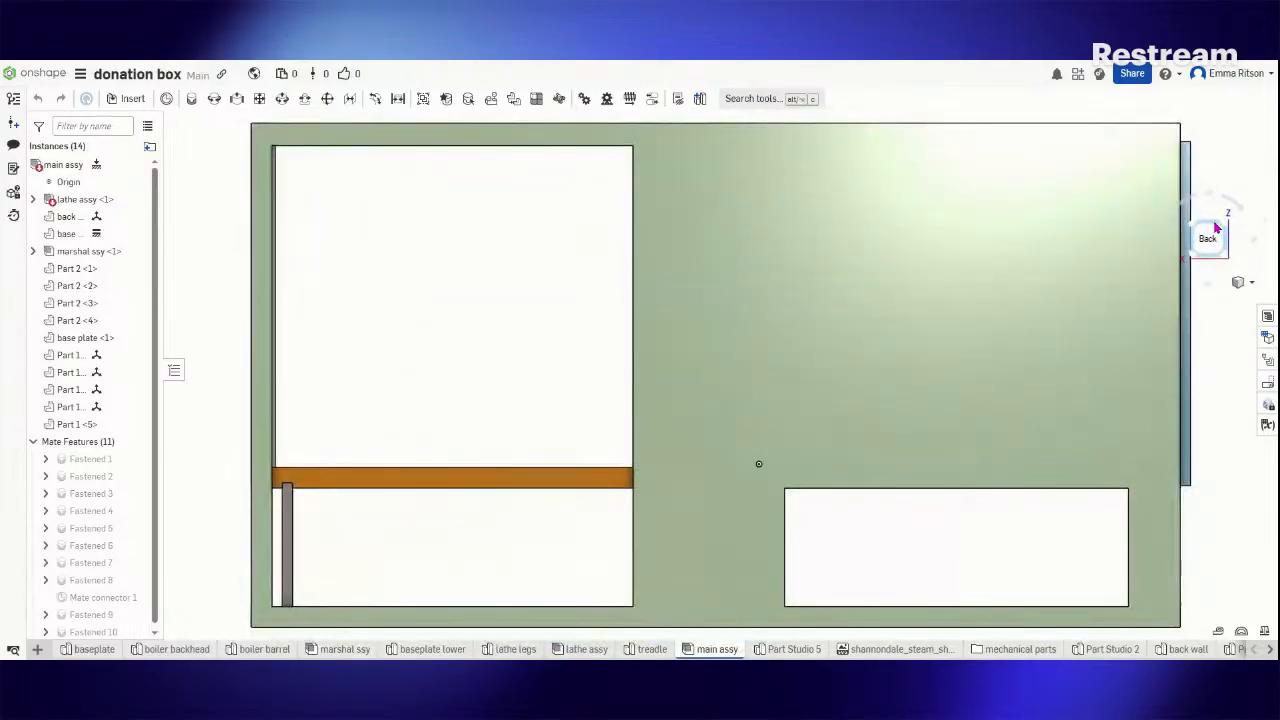
drag(1234, 230, 1235, 147)
click(1266, 177)
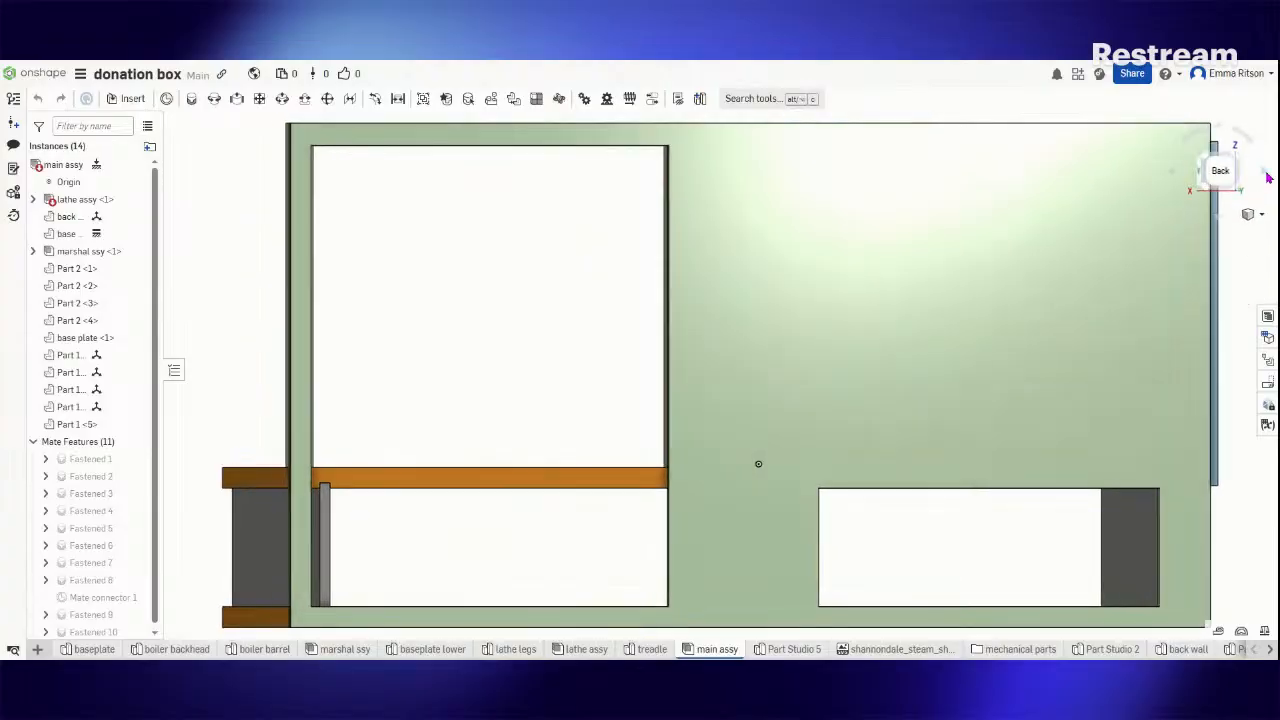
click(1266, 177)
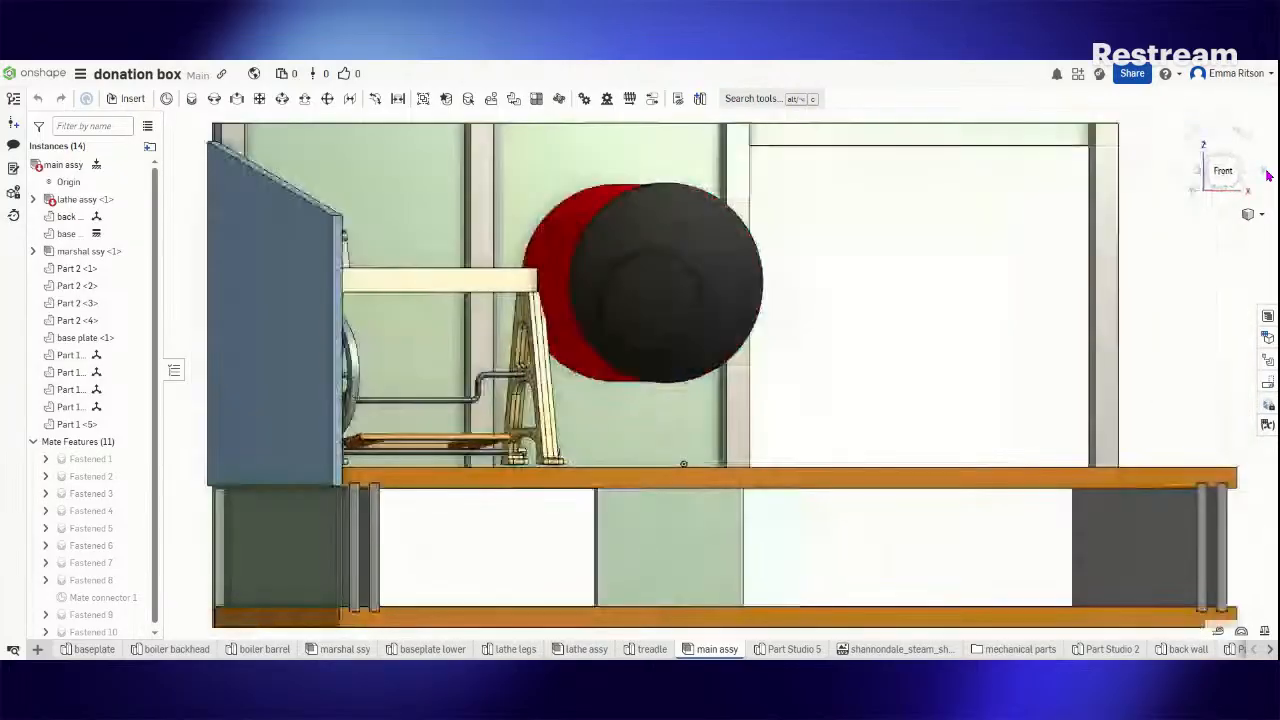
click(1220, 172)
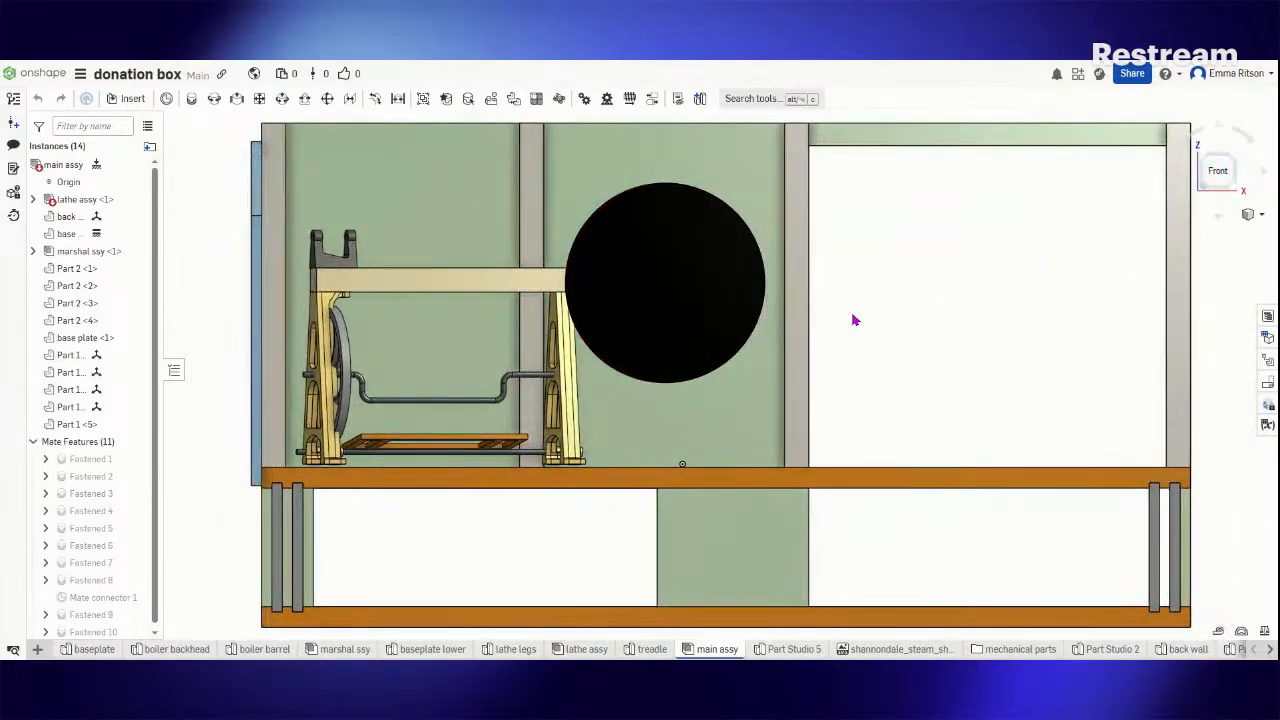
- Move the marshal ssy boiler subassembly to the origin and rotate it about 37.3 degrees to square it with the baseboard
click(704, 252)
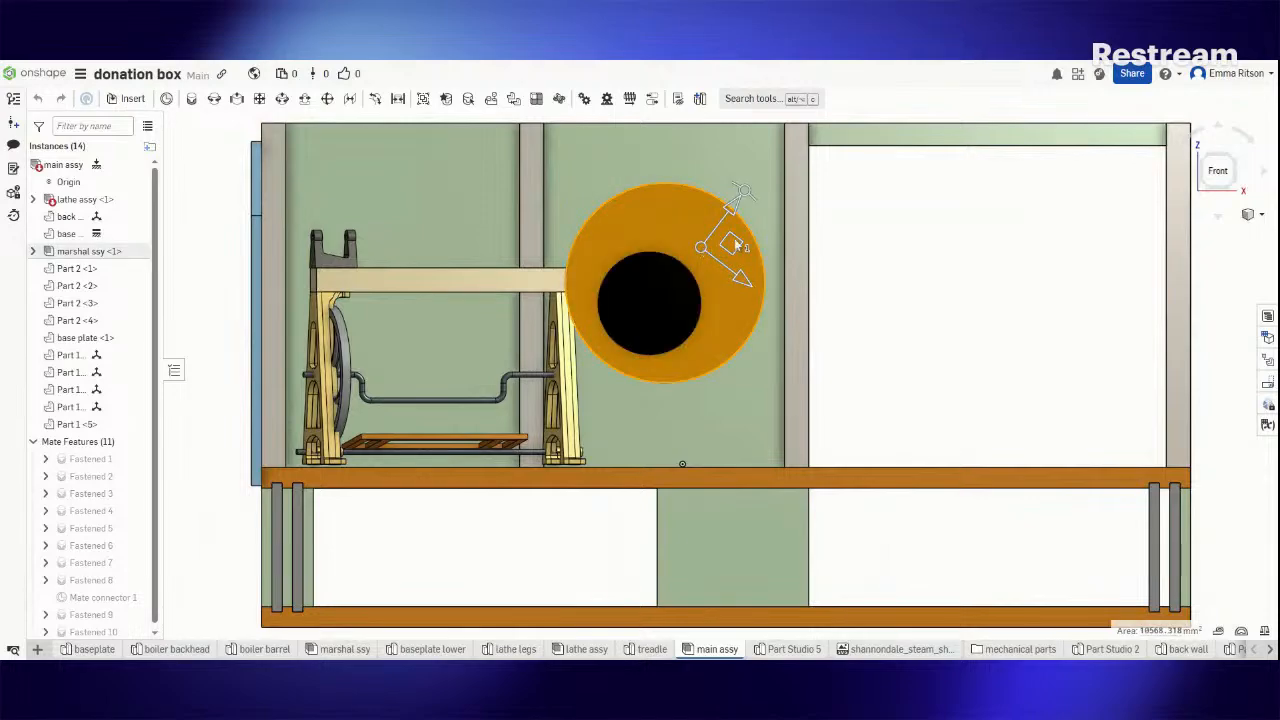
right_click(735, 244)
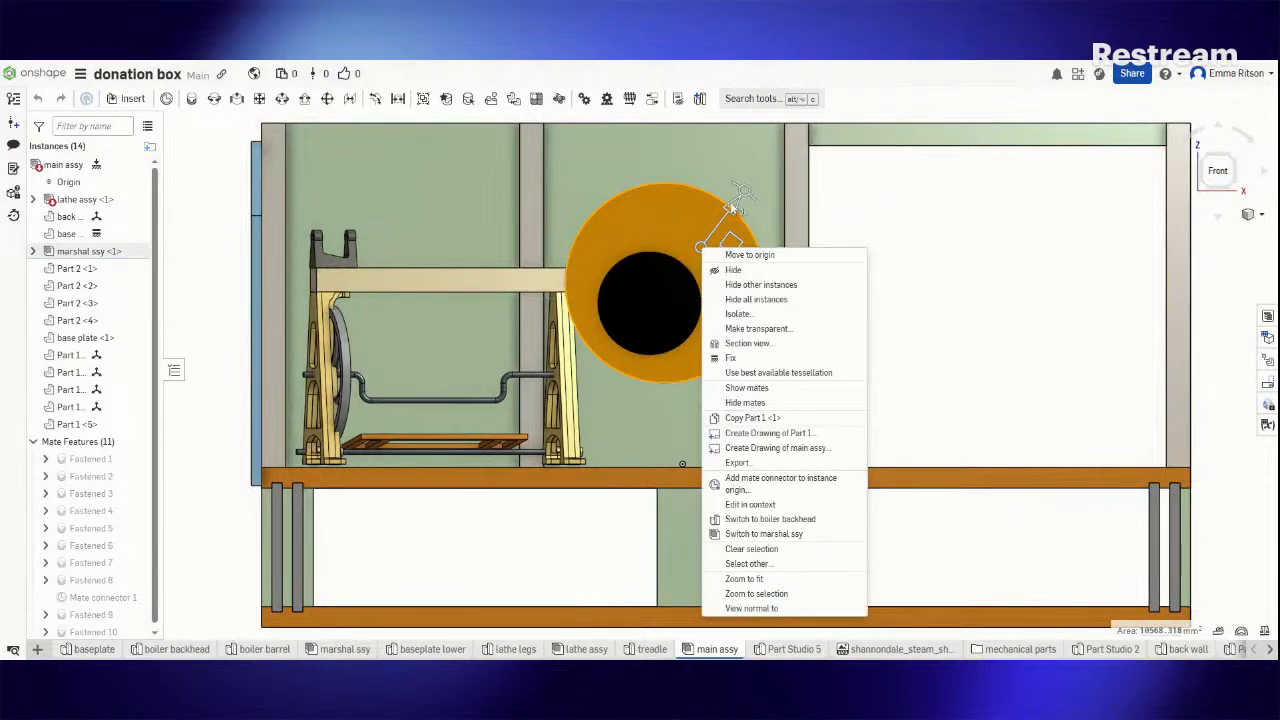
click(750, 256)
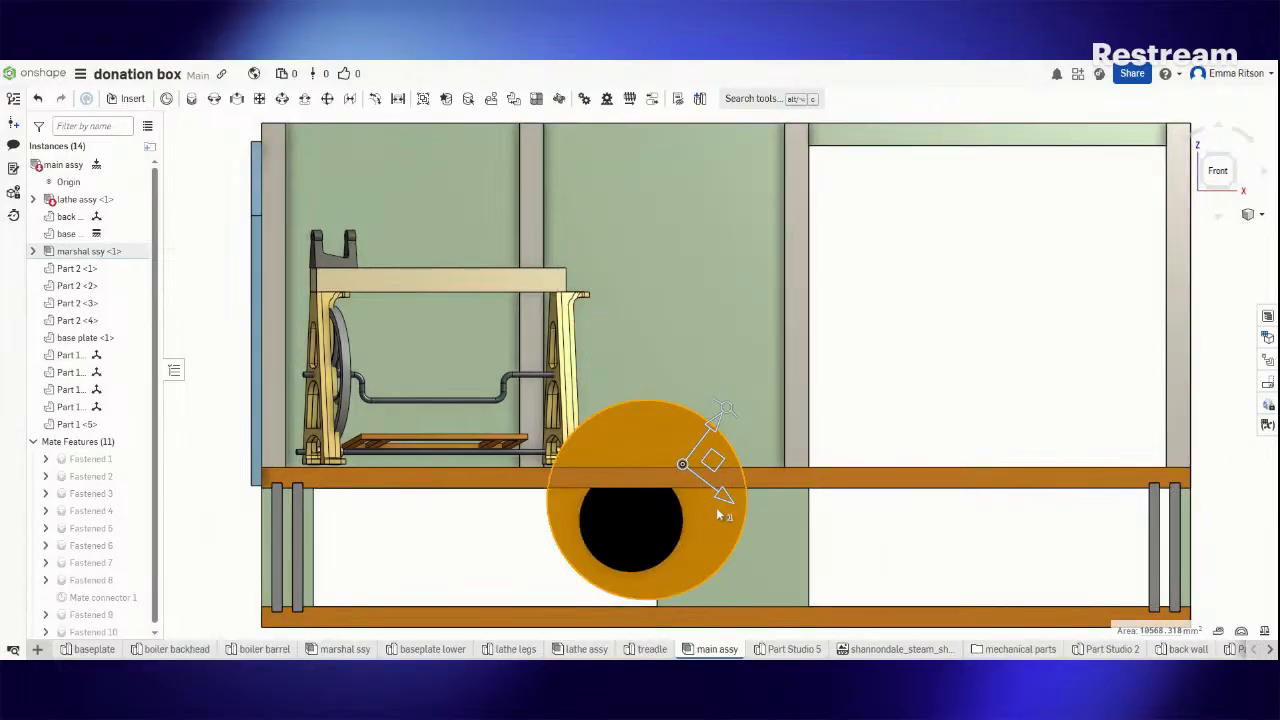
drag(722, 422, 681, 403)
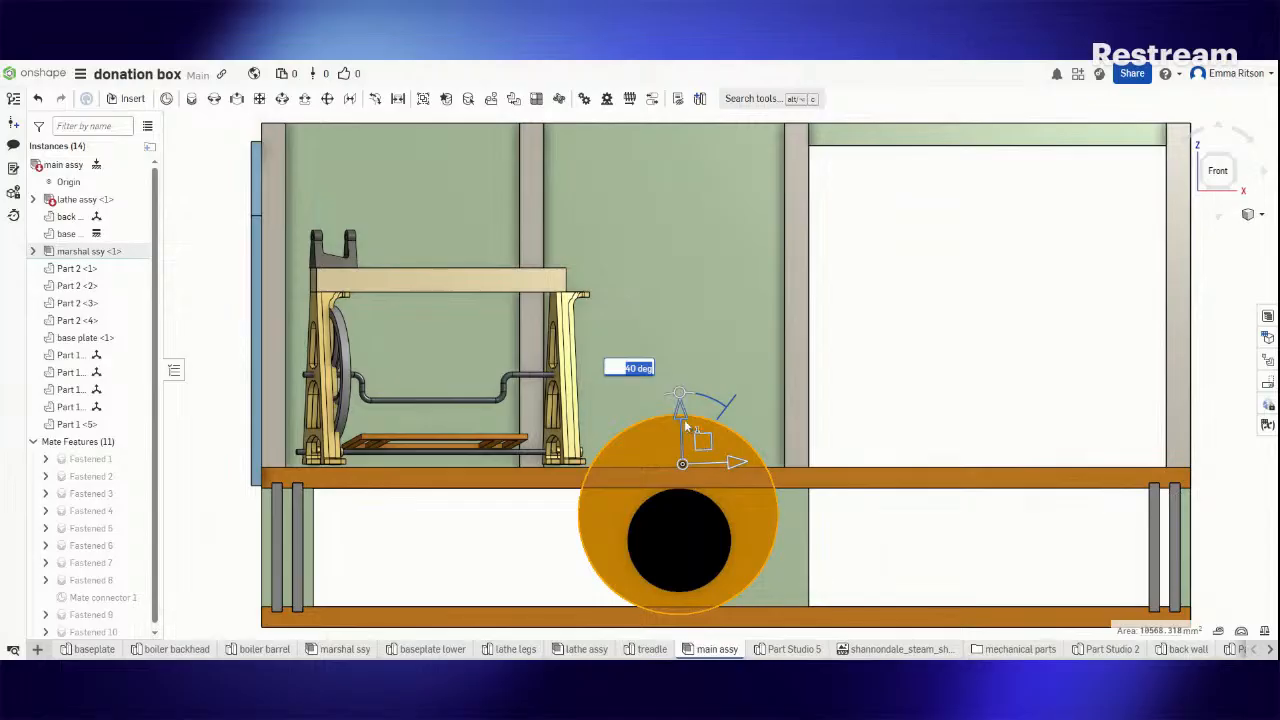
drag(682, 397, 684, 398)
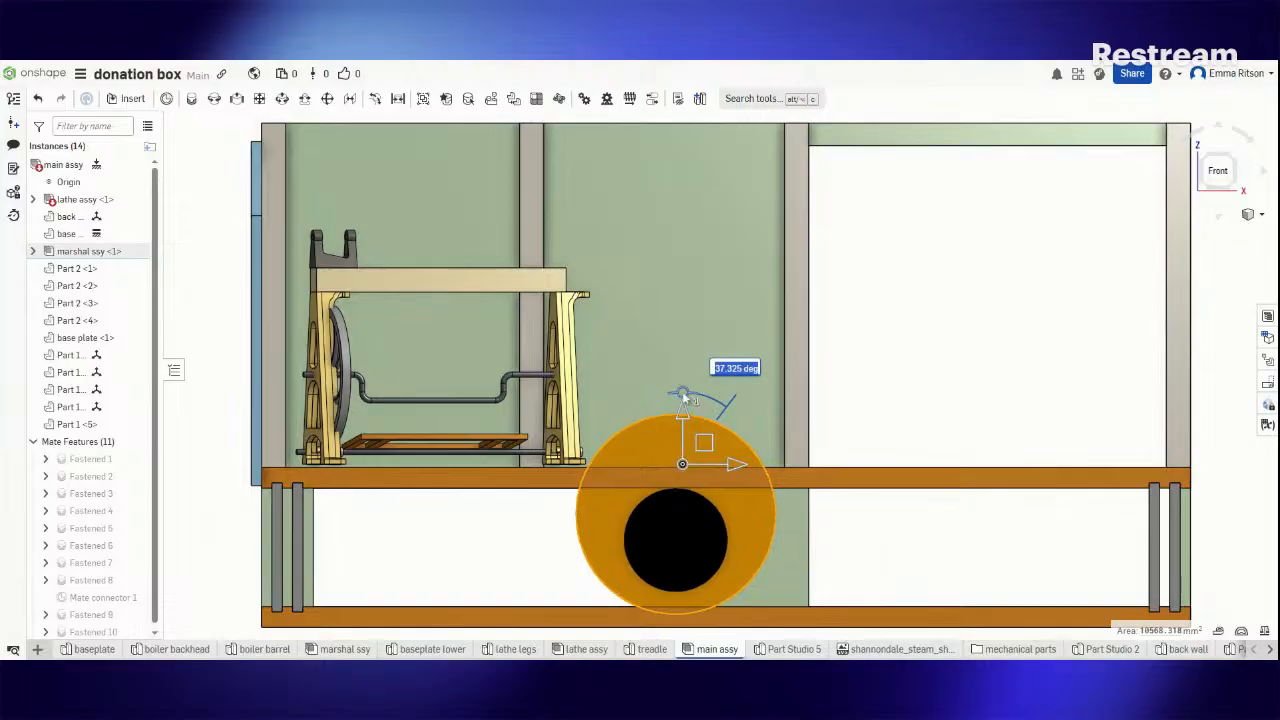
- Move the boiler subassembly about 183 mm along X and about 116 mm upward, into the open bay of the back wall
click(728, 463)
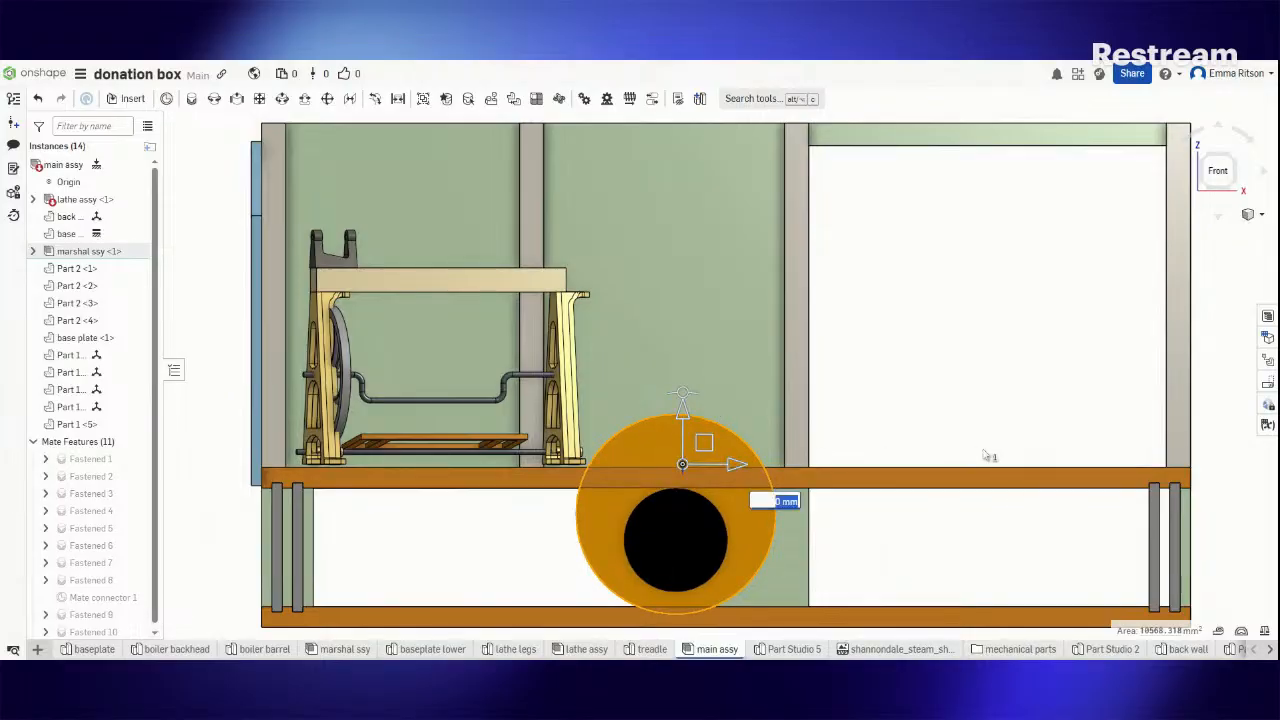
drag(730, 463, 1050, 433)
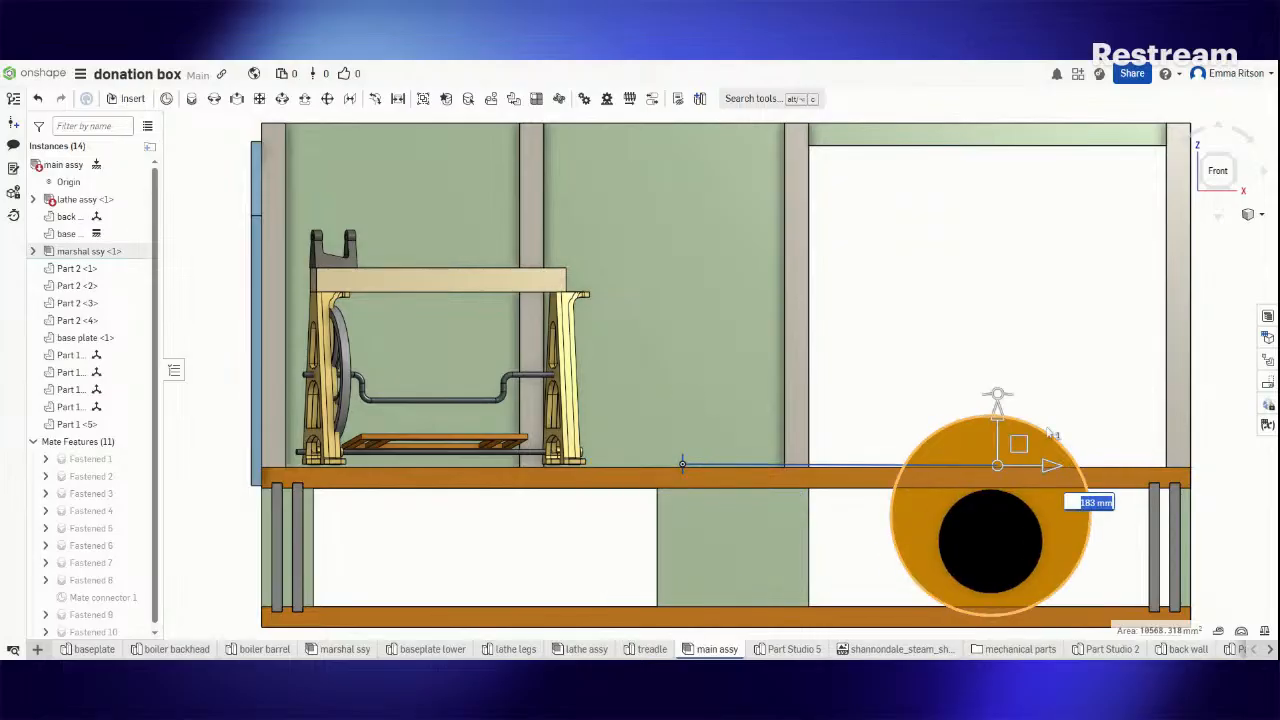
drag(997, 400, 997, 197)
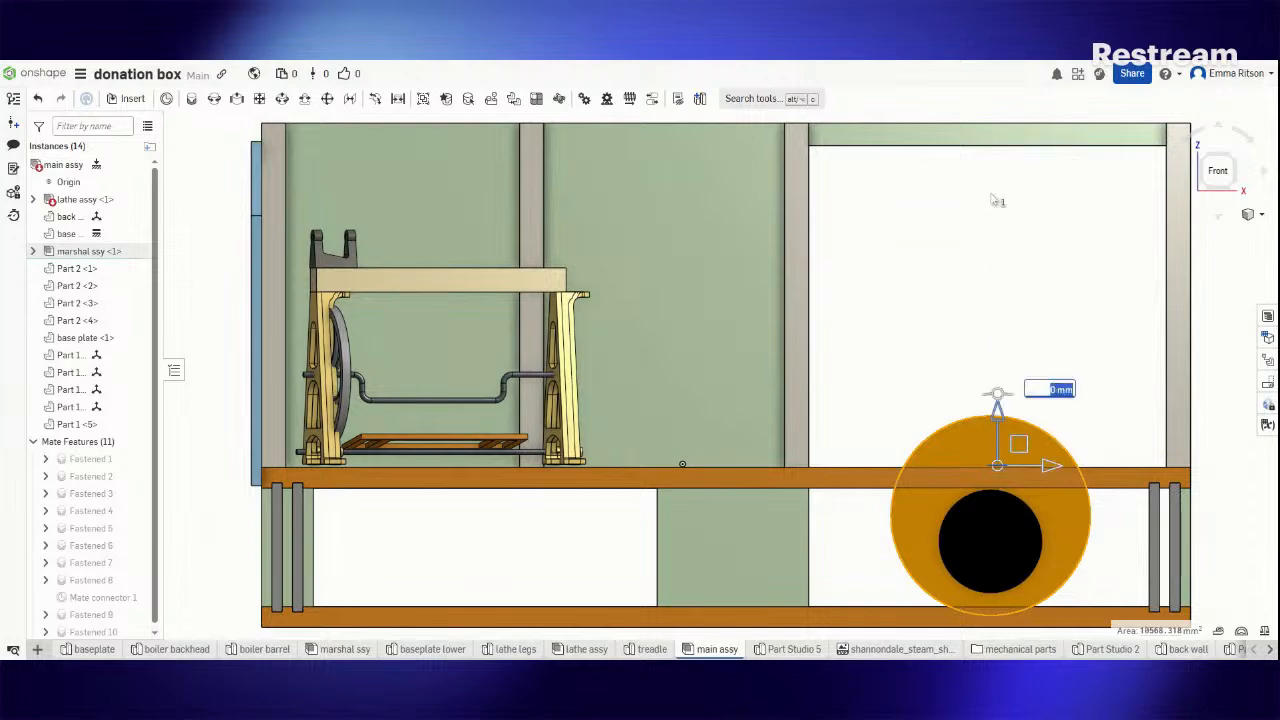
drag(1000, 412, 999, 200)
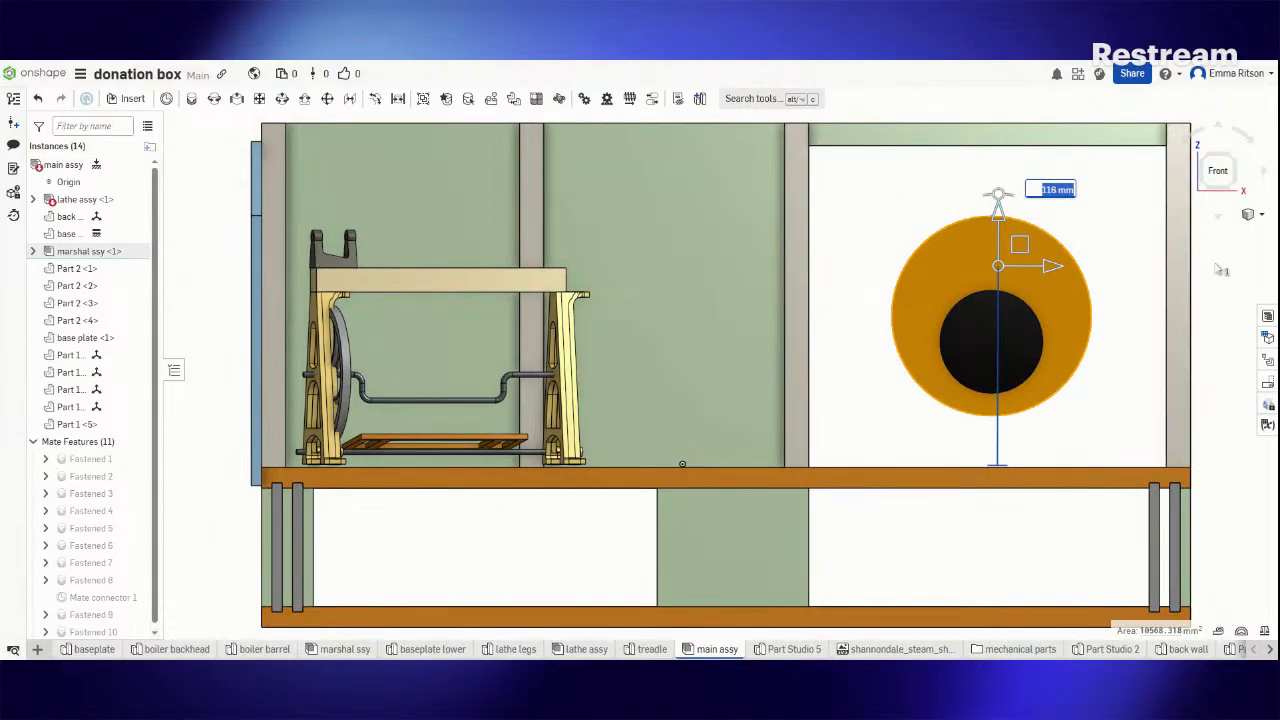
click(1217, 269)
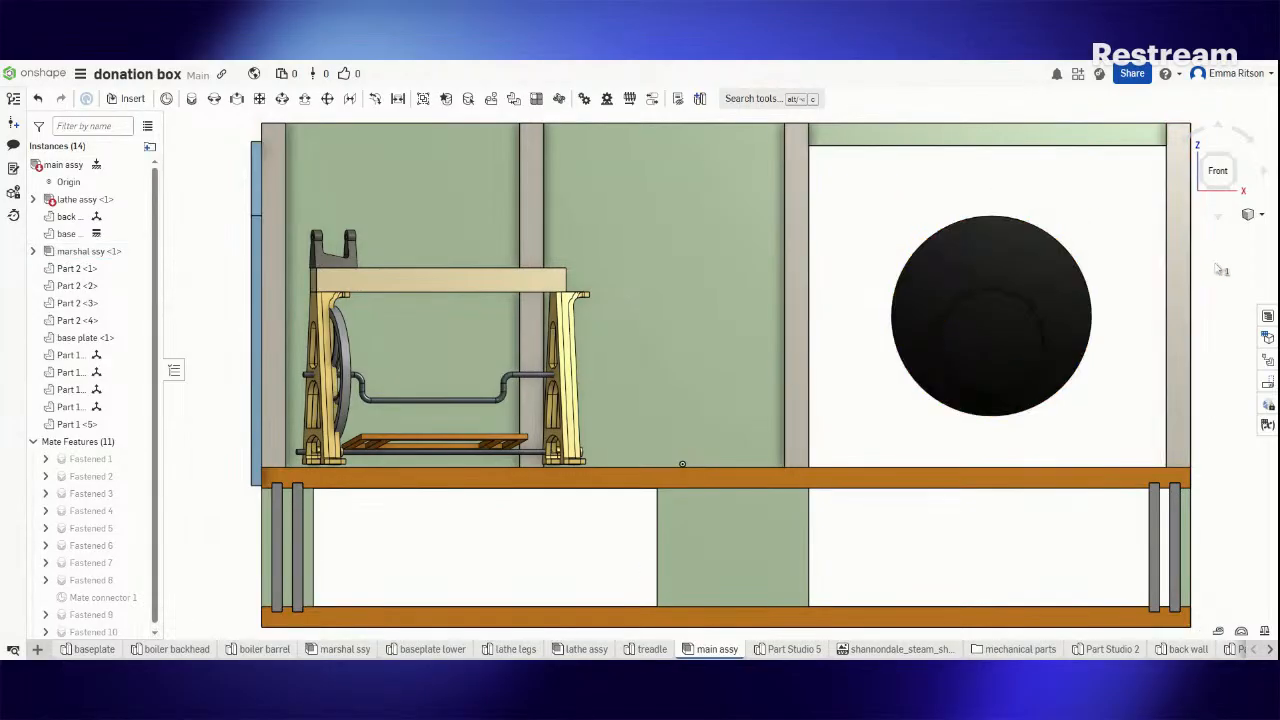
- Inspect the boiler's position within the donation box from the front and from an angle
scroll(1090, 285, down, 3)
click(1090, 285)
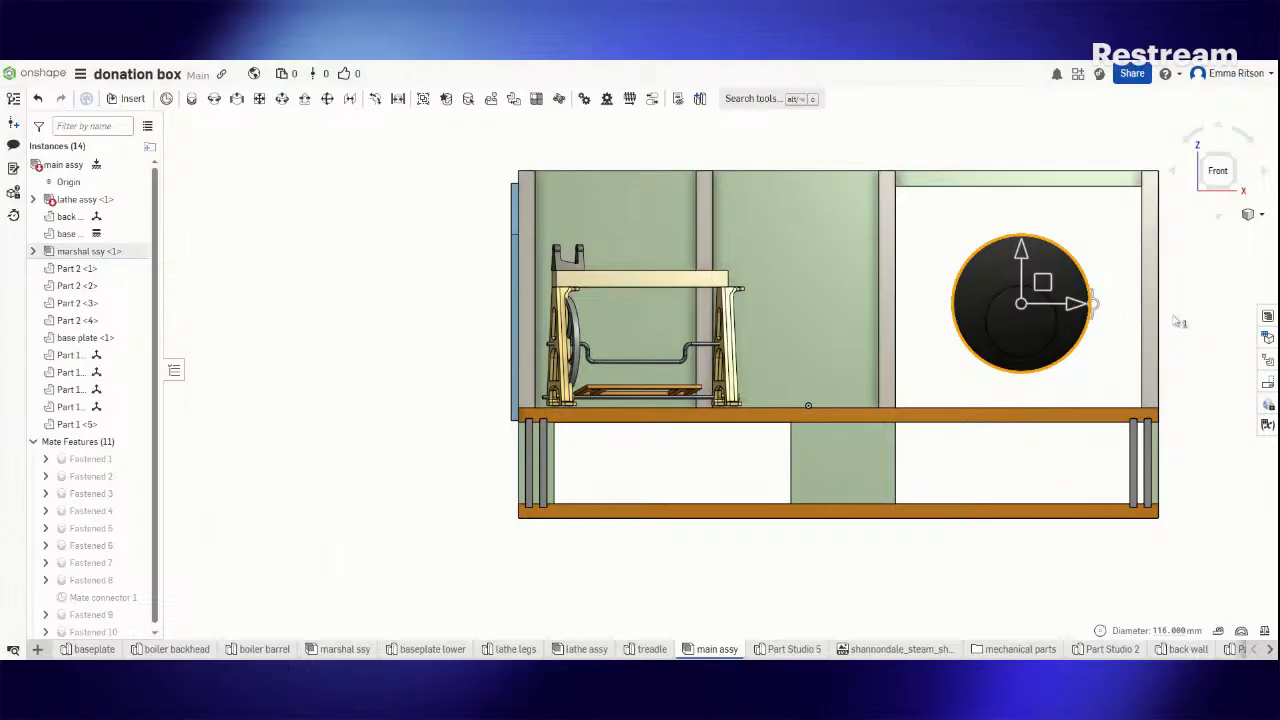
key(Escape)
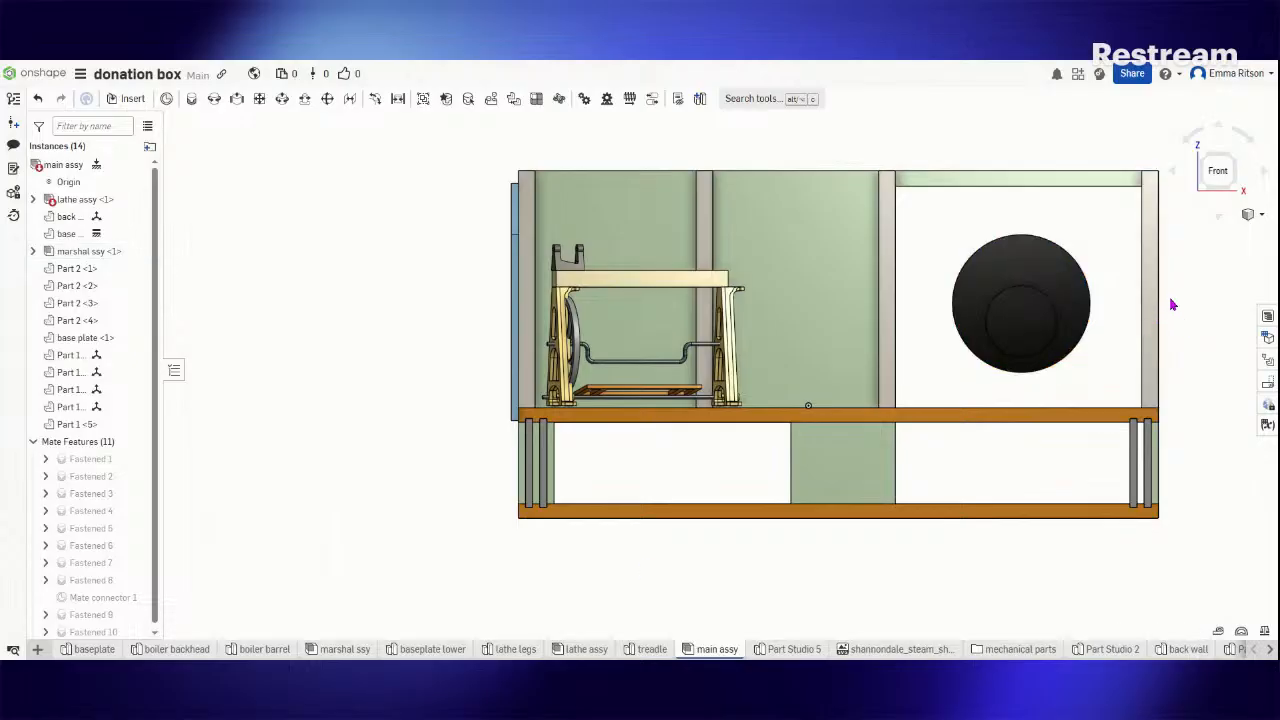
click(1176, 177)
click(1176, 177)
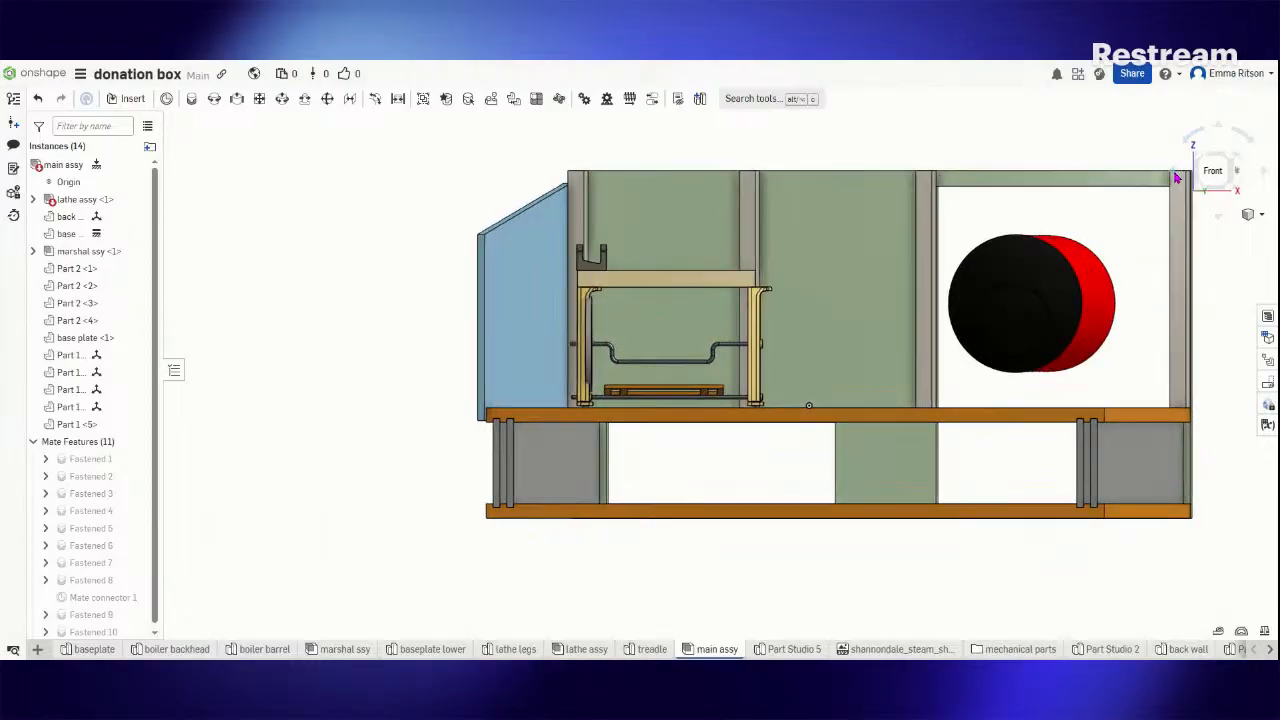
click(1176, 177)
click(1176, 177)
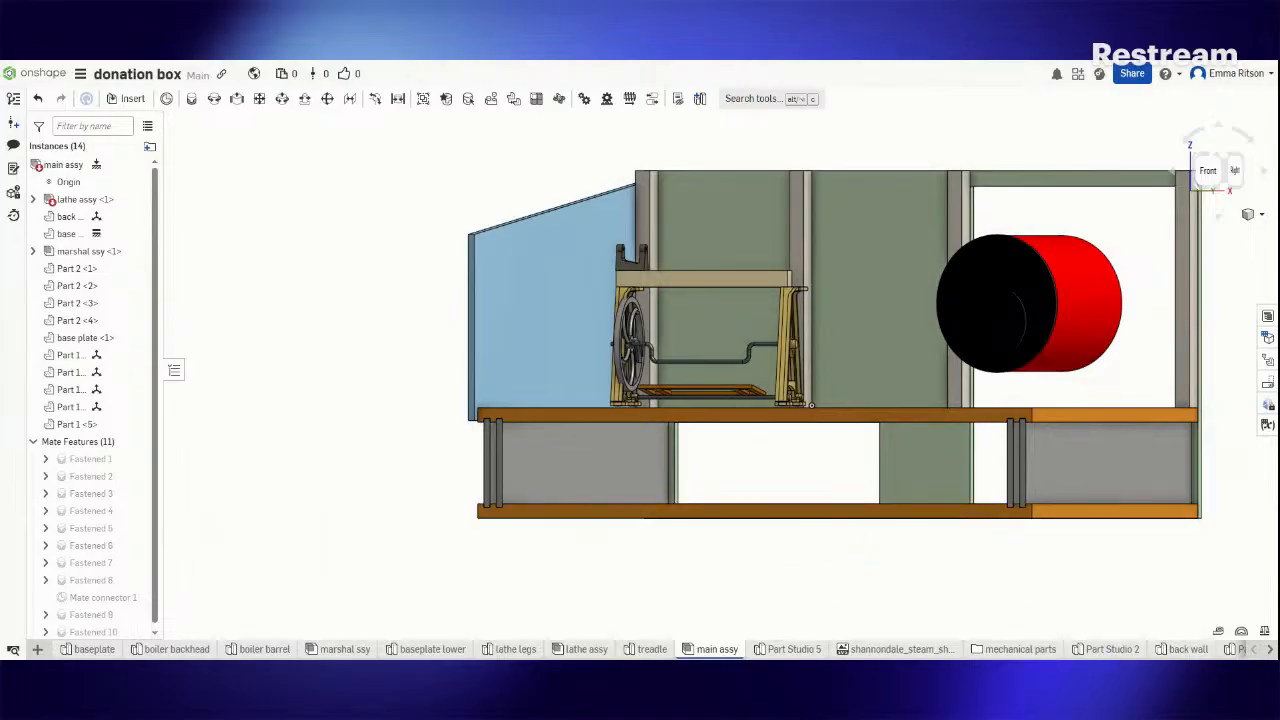
- Look through the document's remaining elements and open Part Studio 5, which contains the Shannondale sign
click(1270, 649)
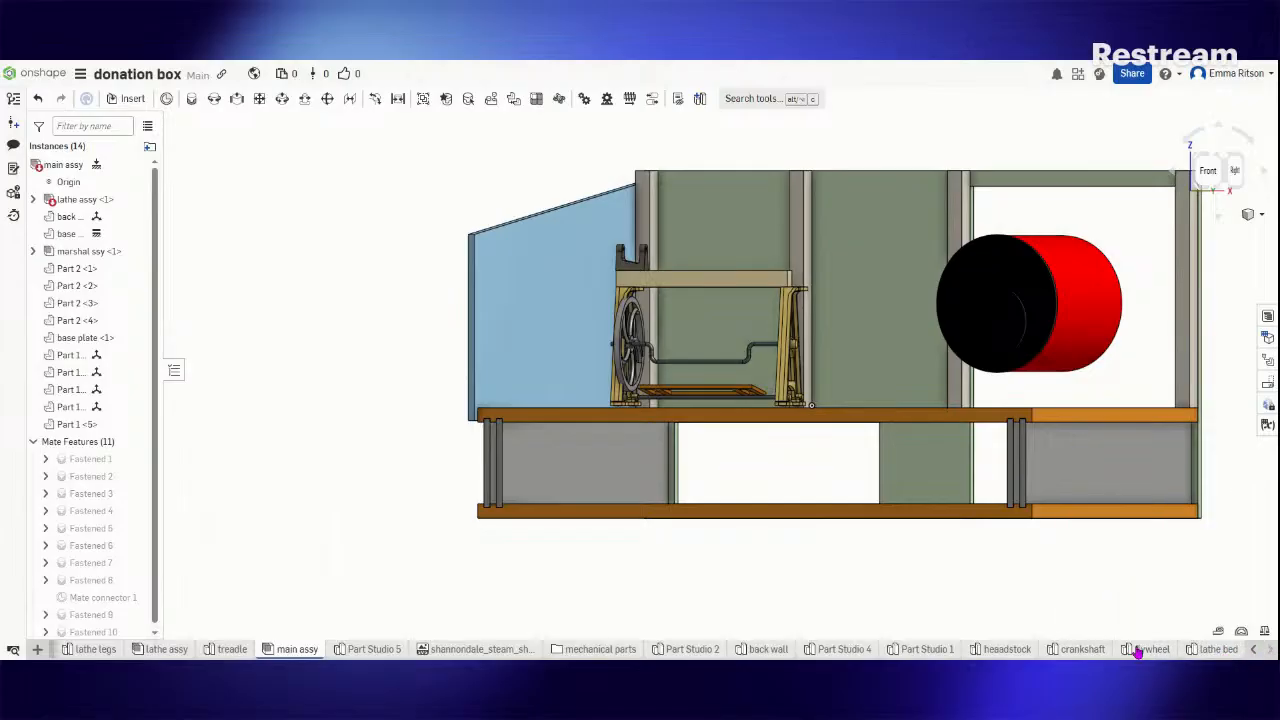
mouse_move(1126, 652)
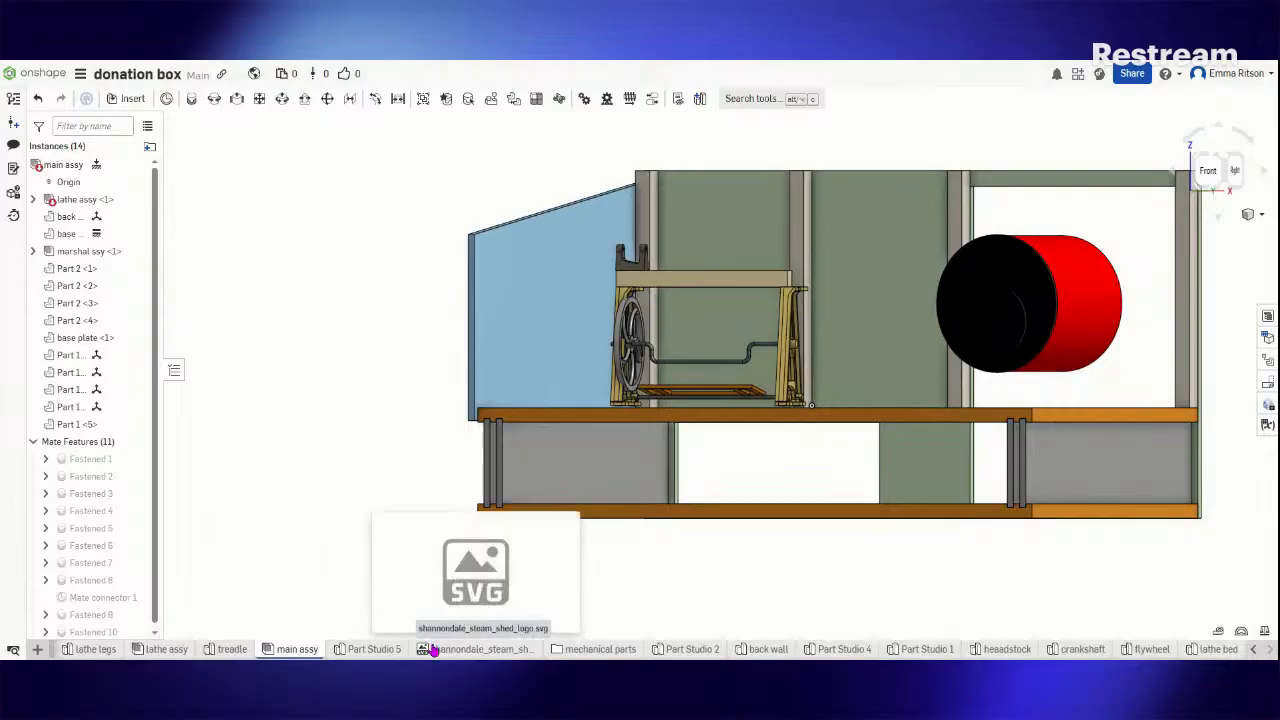
mouse_move(381, 653)
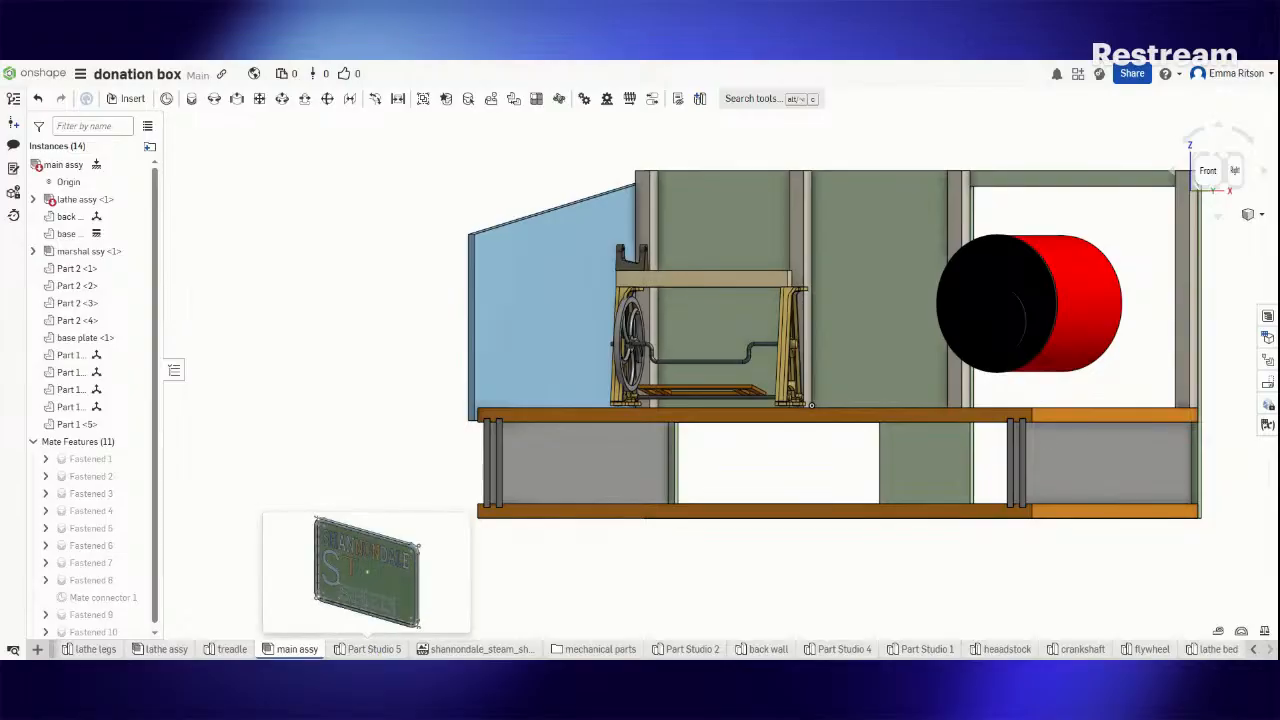
click(372, 650)
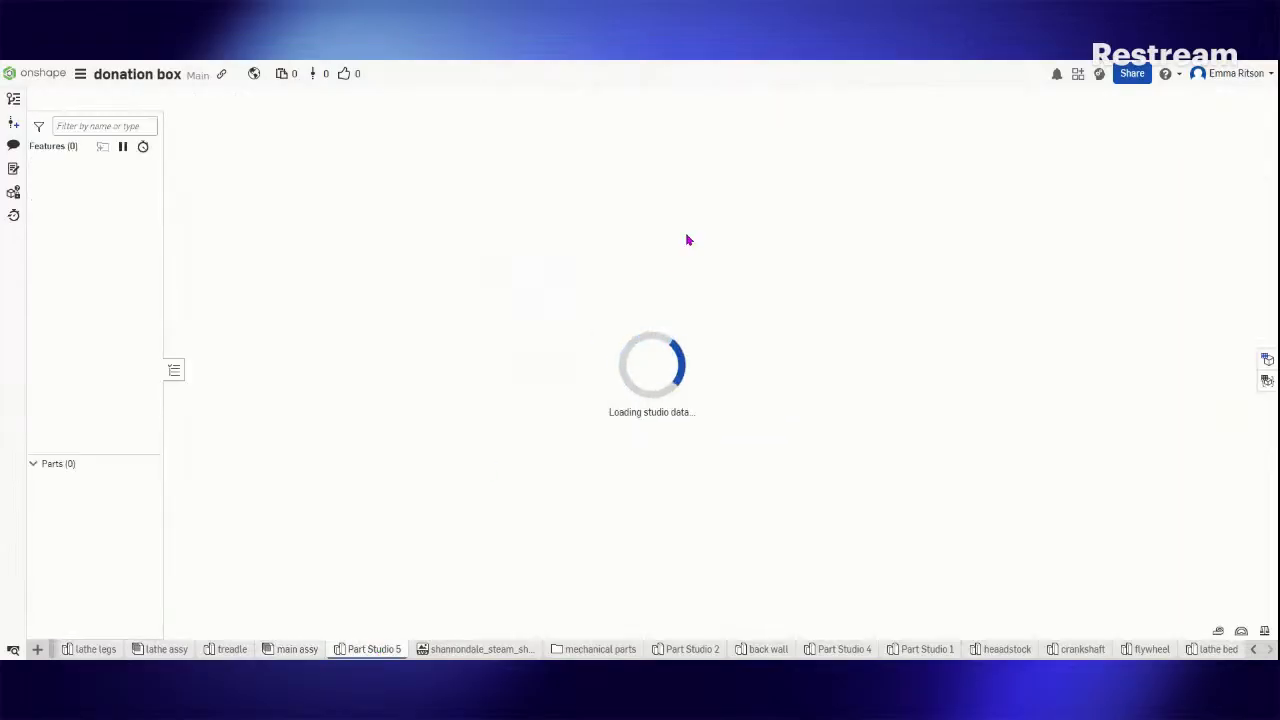
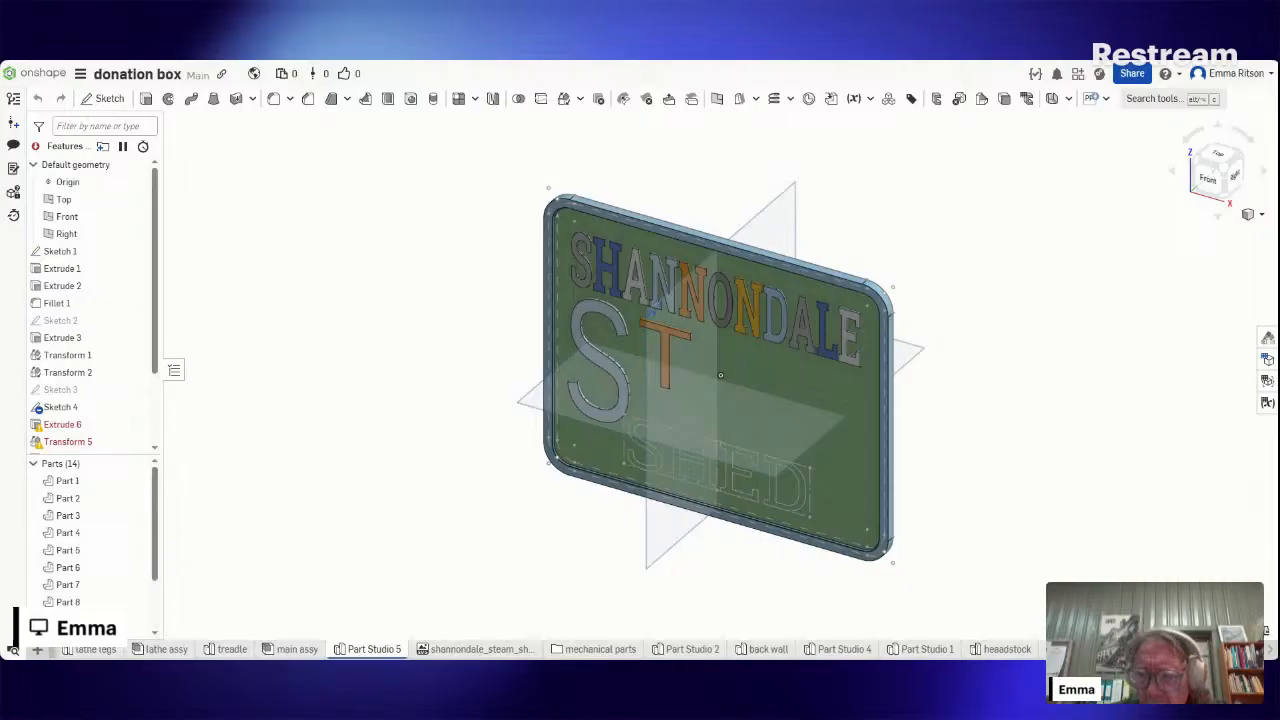
click(1202, 190)
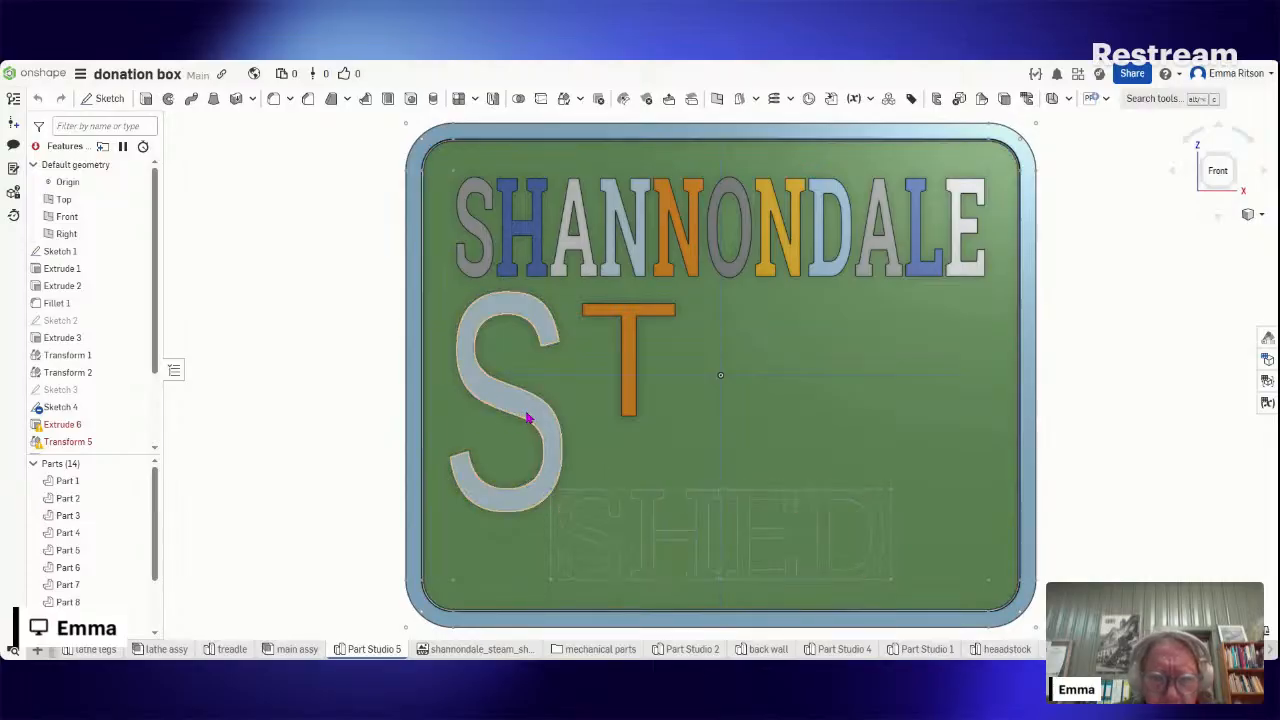
click(628, 405)
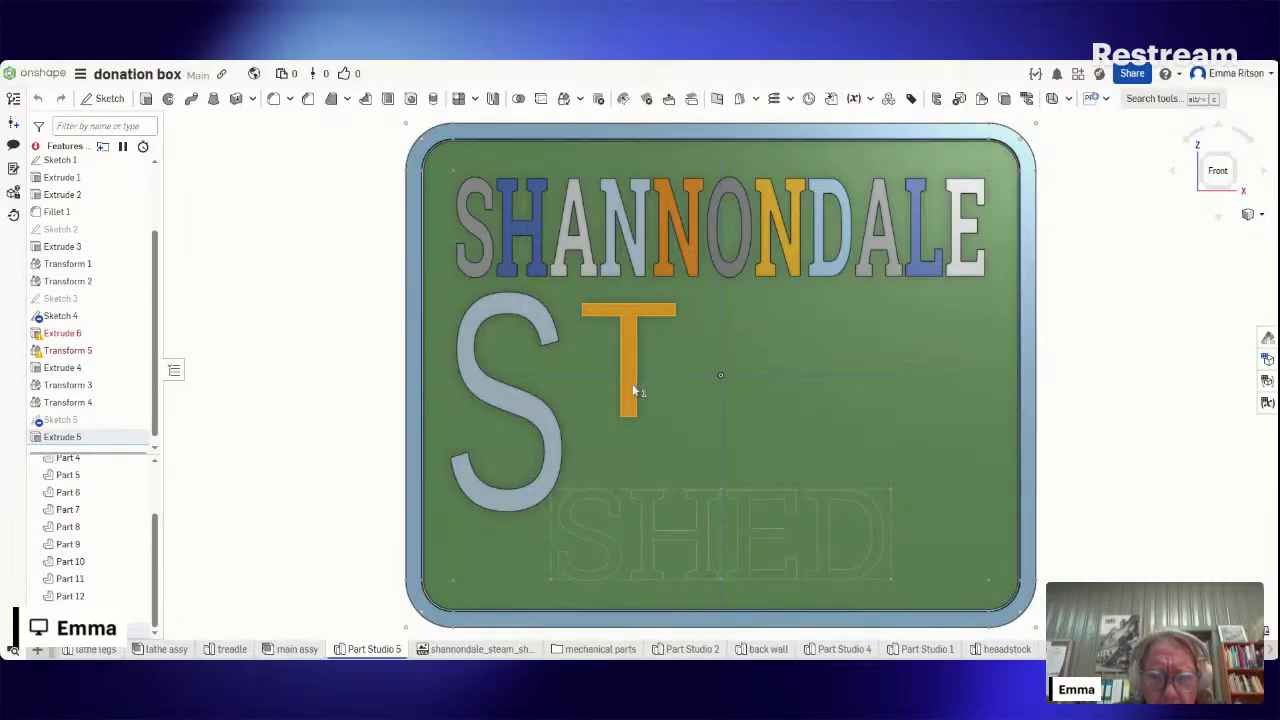
click(634, 392)
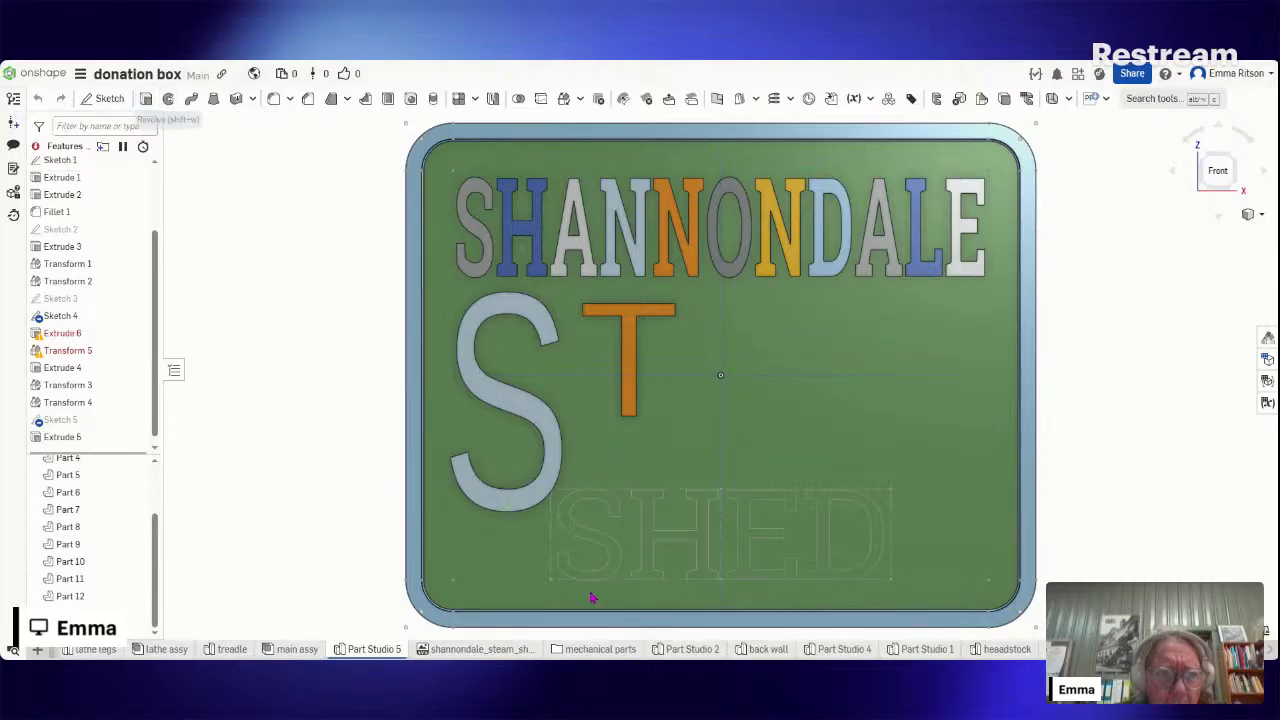
key(shift+e)
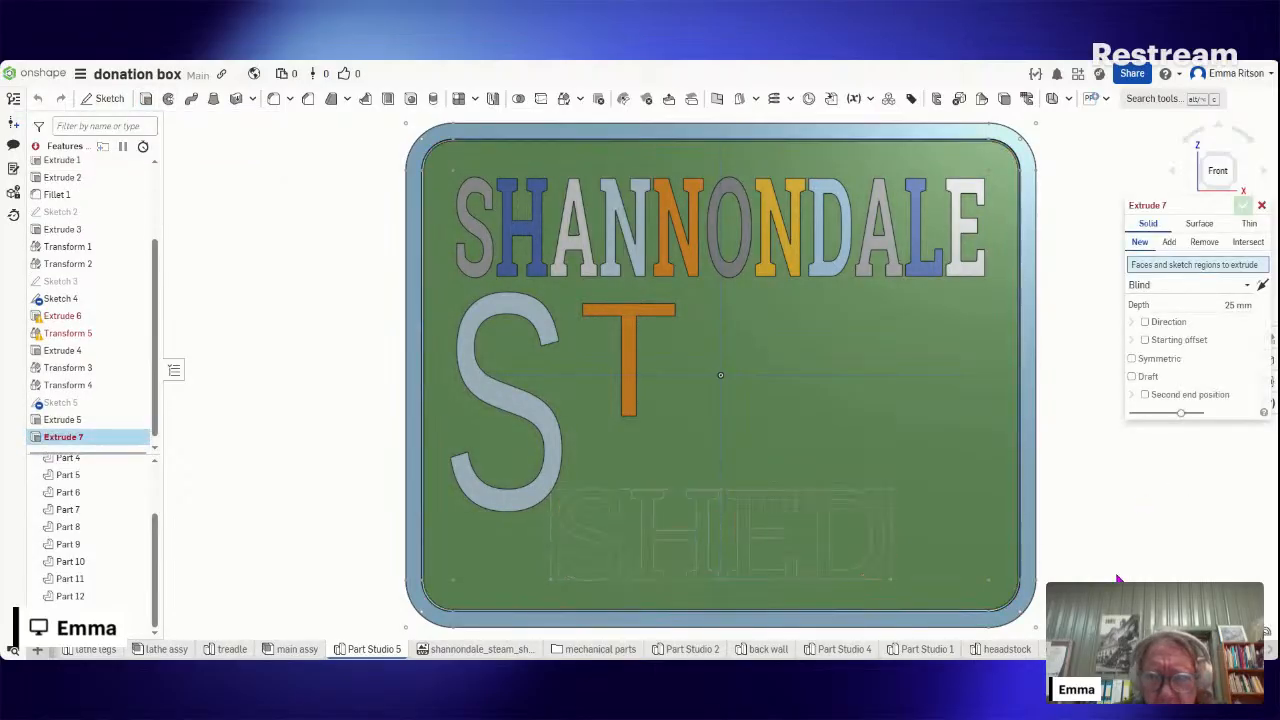
click(1262, 205)
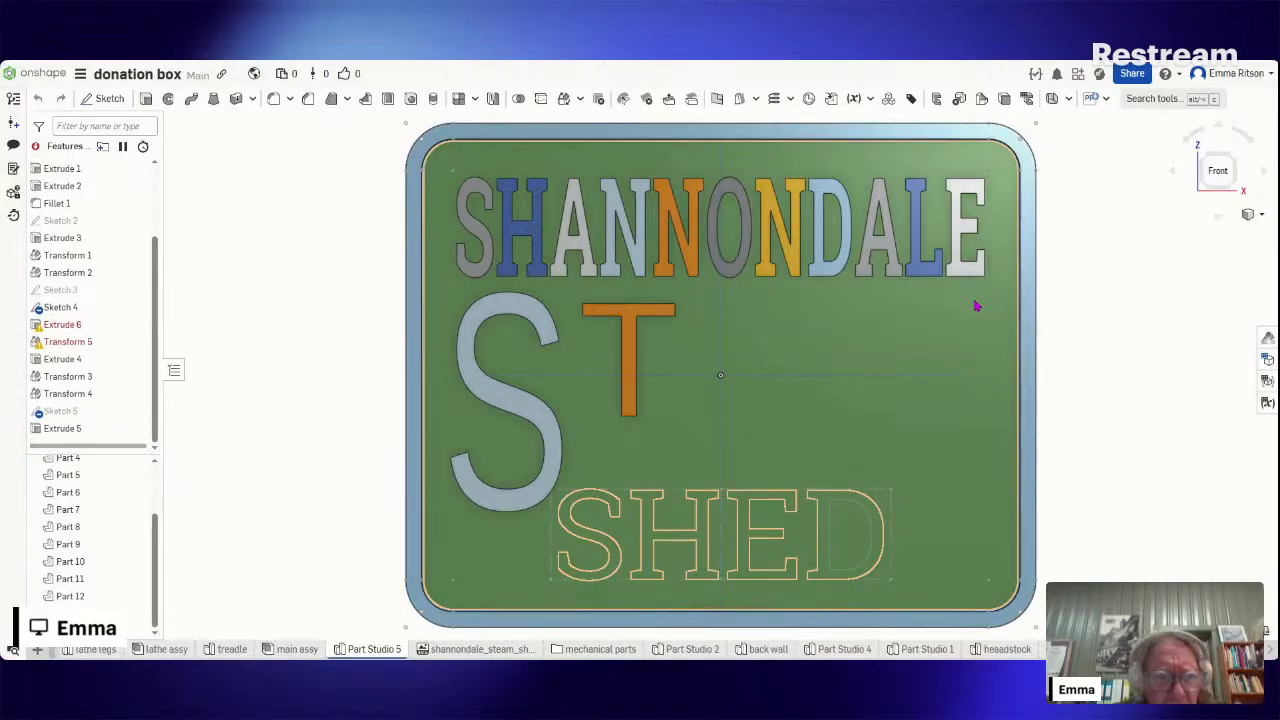
- Hide Parts 4 to 12, the raised SHANNONDALE letters from the A after SH through the final E
drag(976, 304, 544, 196)
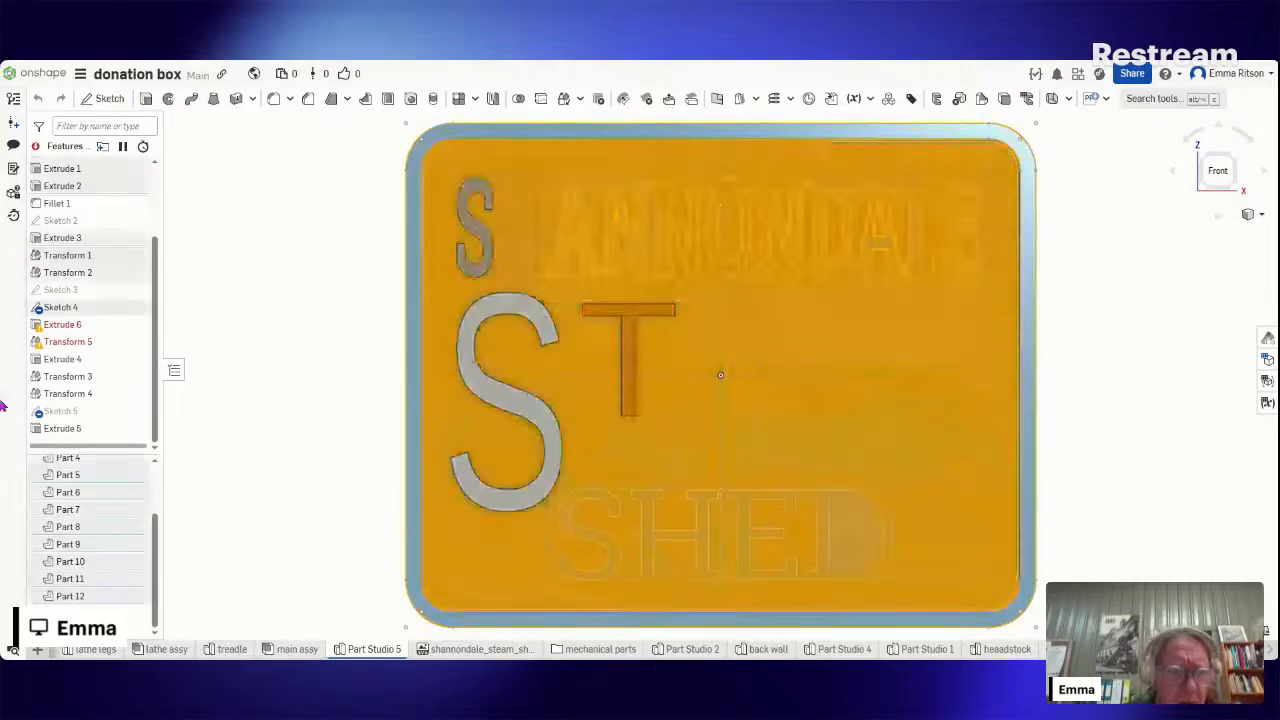
click(136, 474)
click(136, 492)
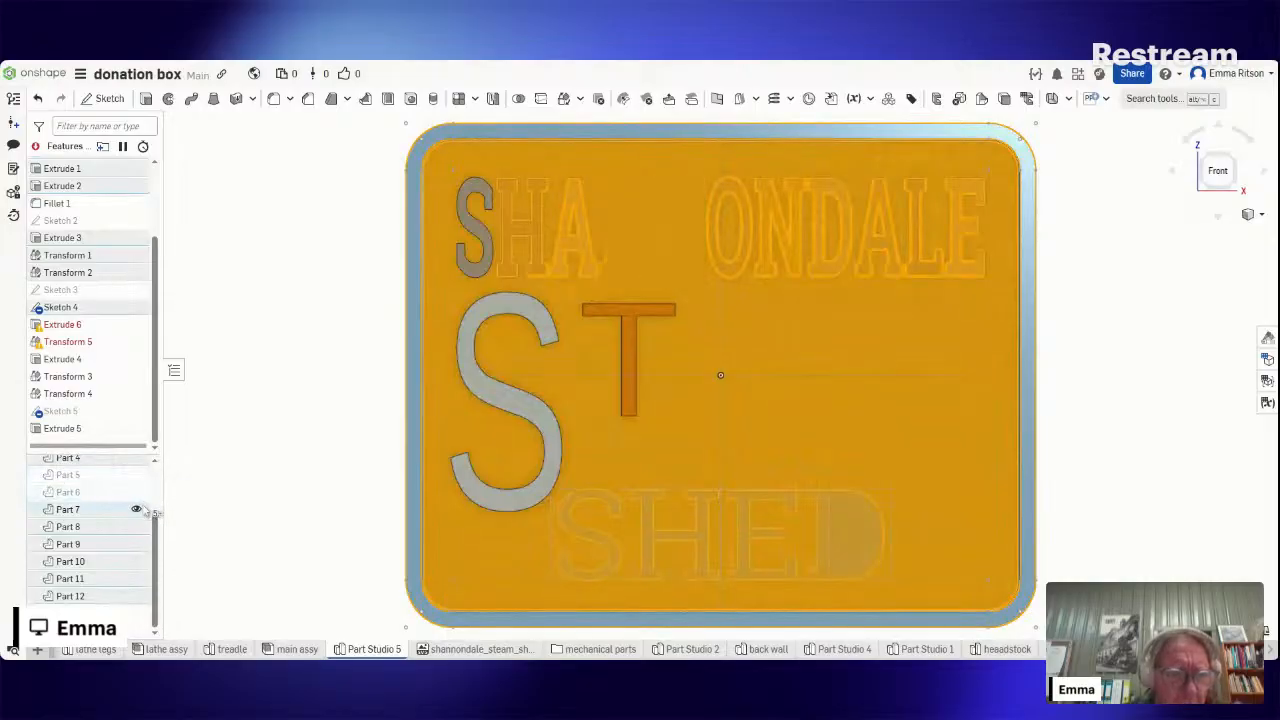
click(136, 509)
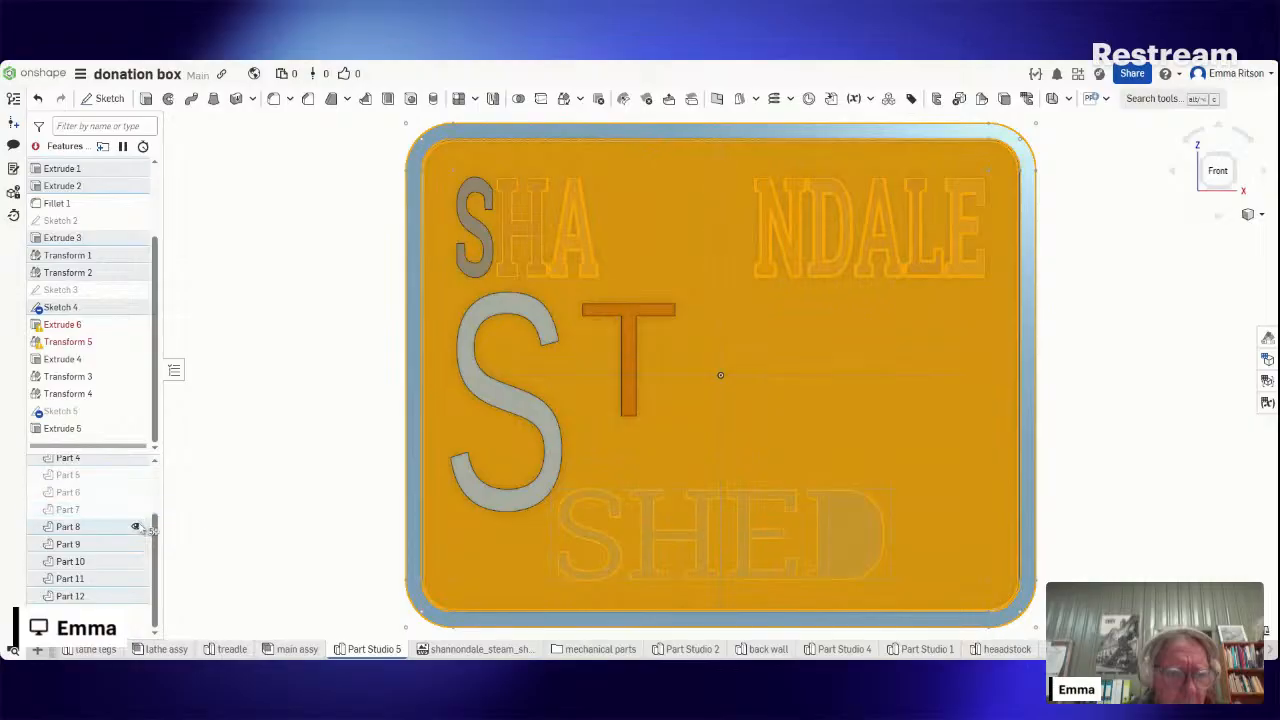
click(136, 526)
click(136, 544)
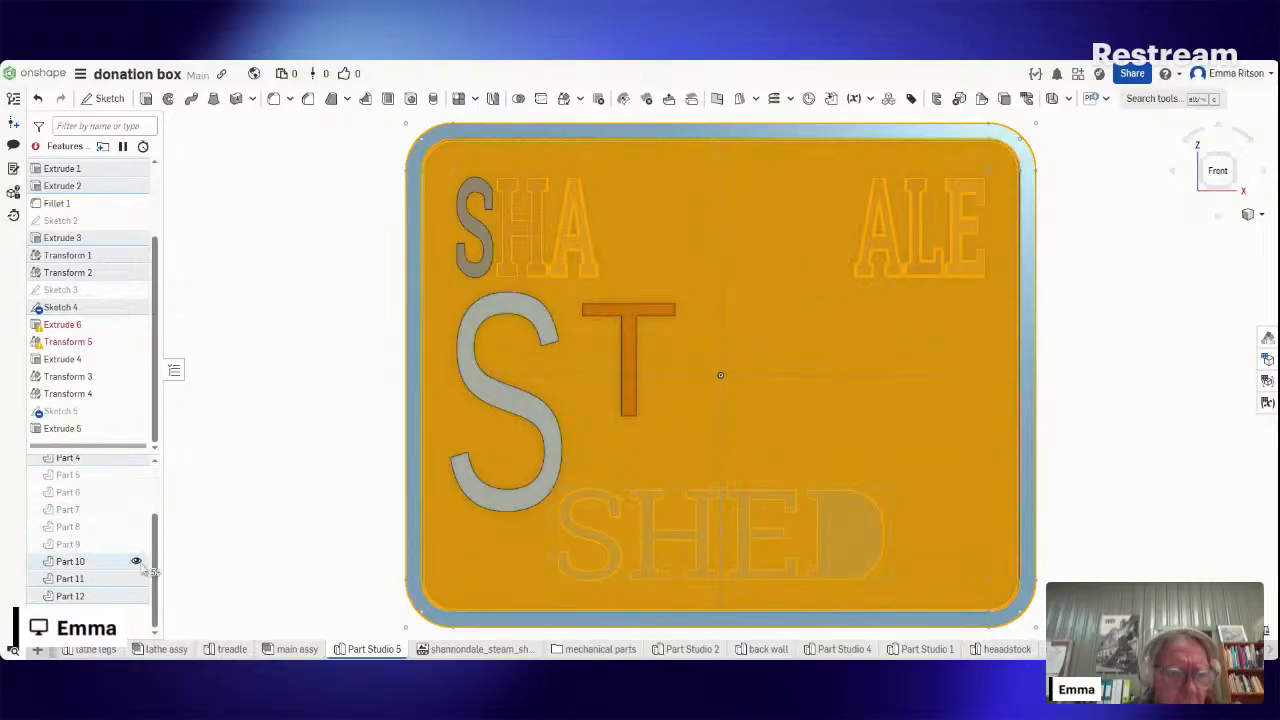
click(136, 561)
click(136, 578)
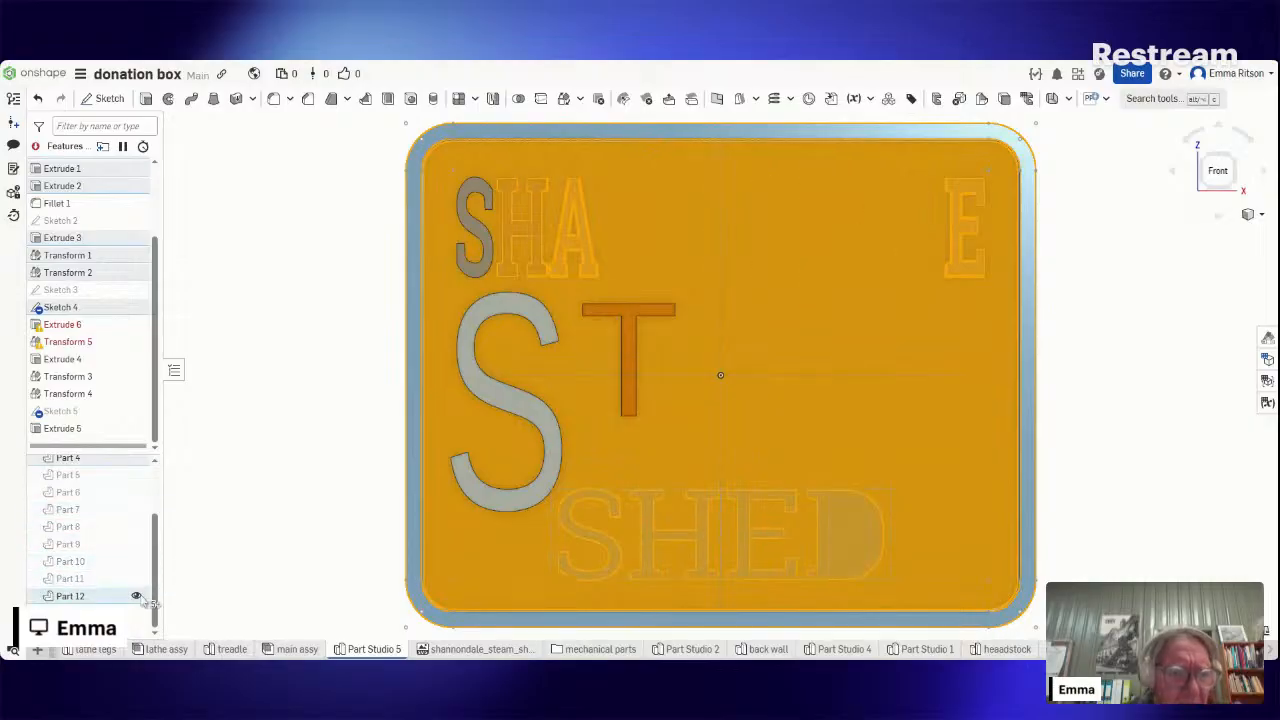
click(136, 595)
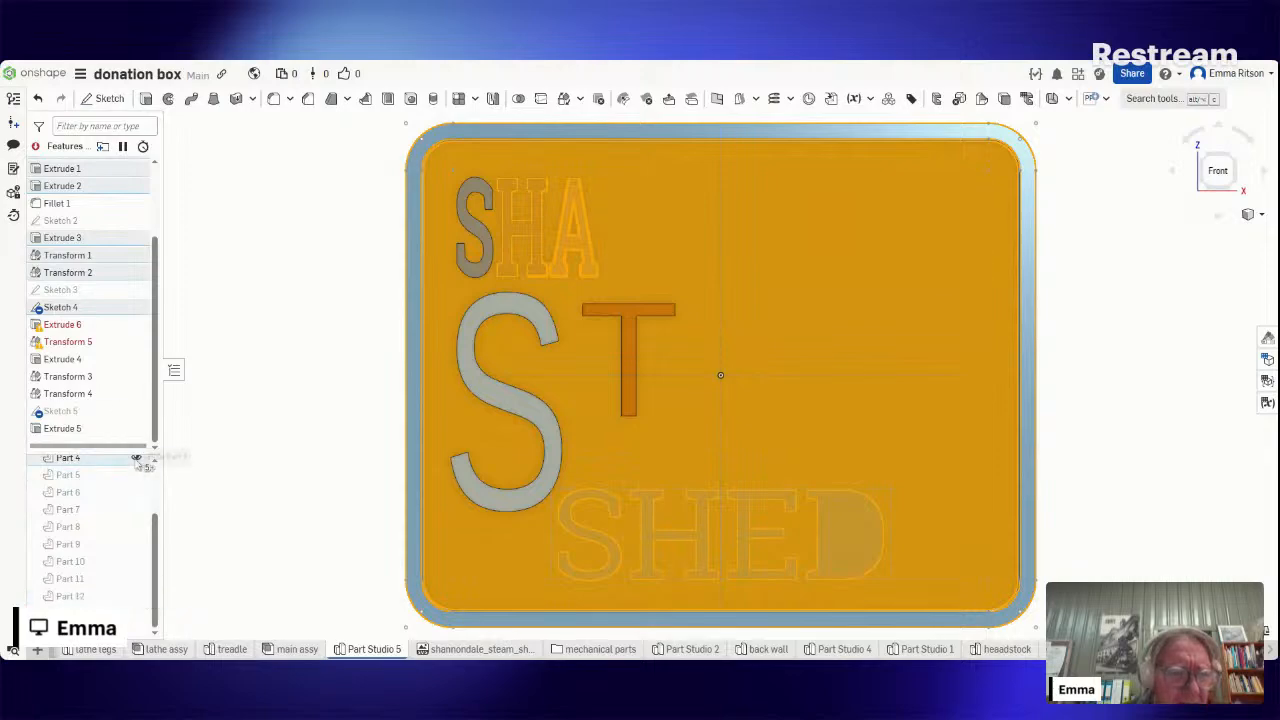
click(140, 458)
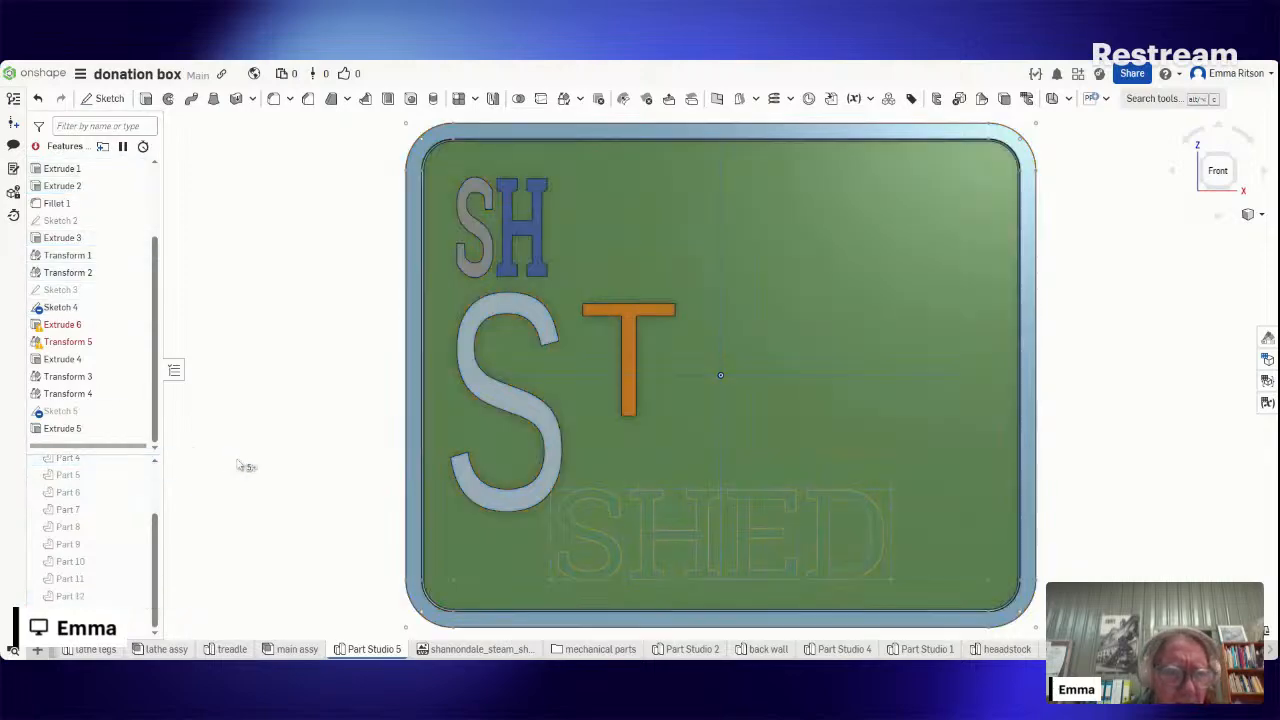
- Hide the sign board, the letters S and H of SHANNONDALE, and the large S and T below them
drag(157, 520, 157, 474)
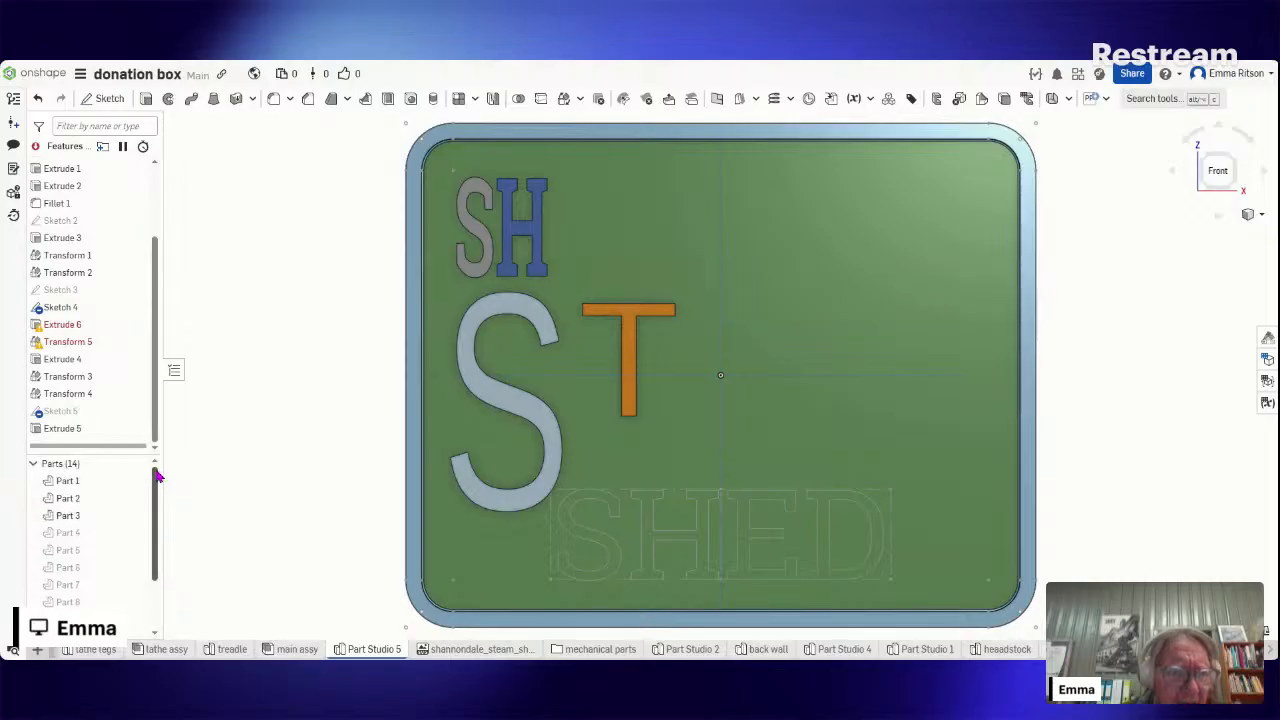
click(136, 481)
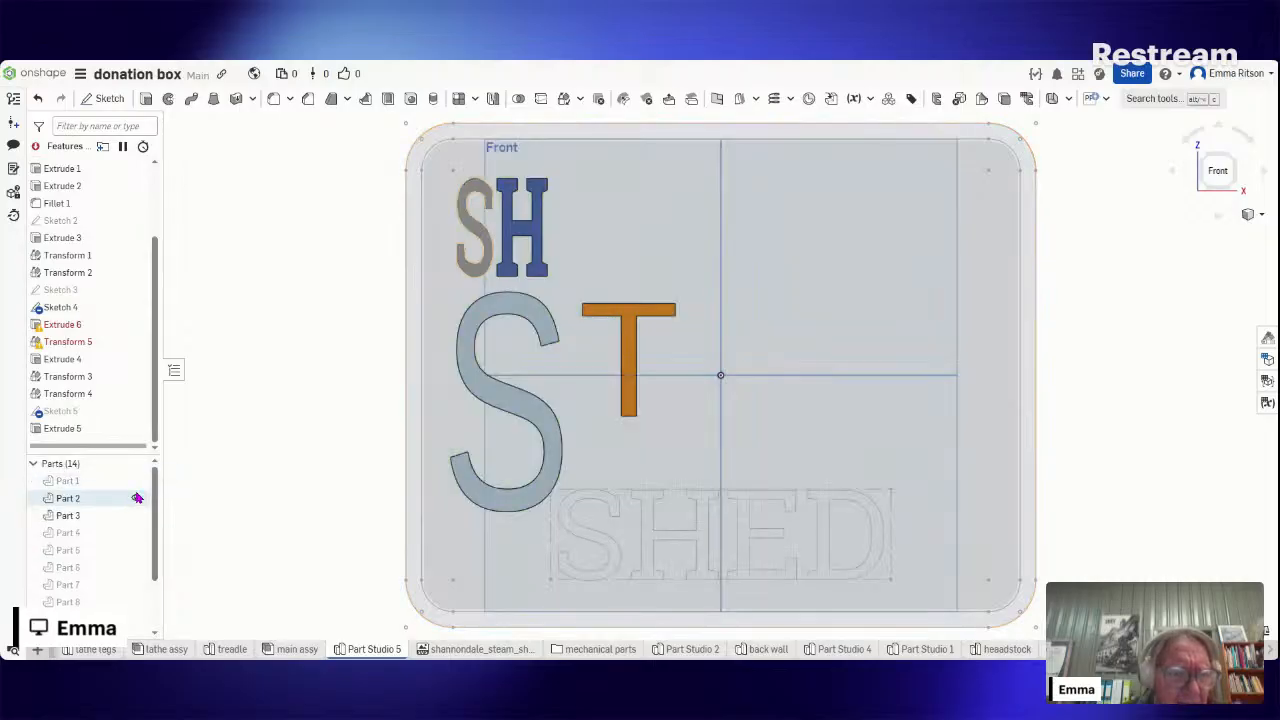
click(137, 498)
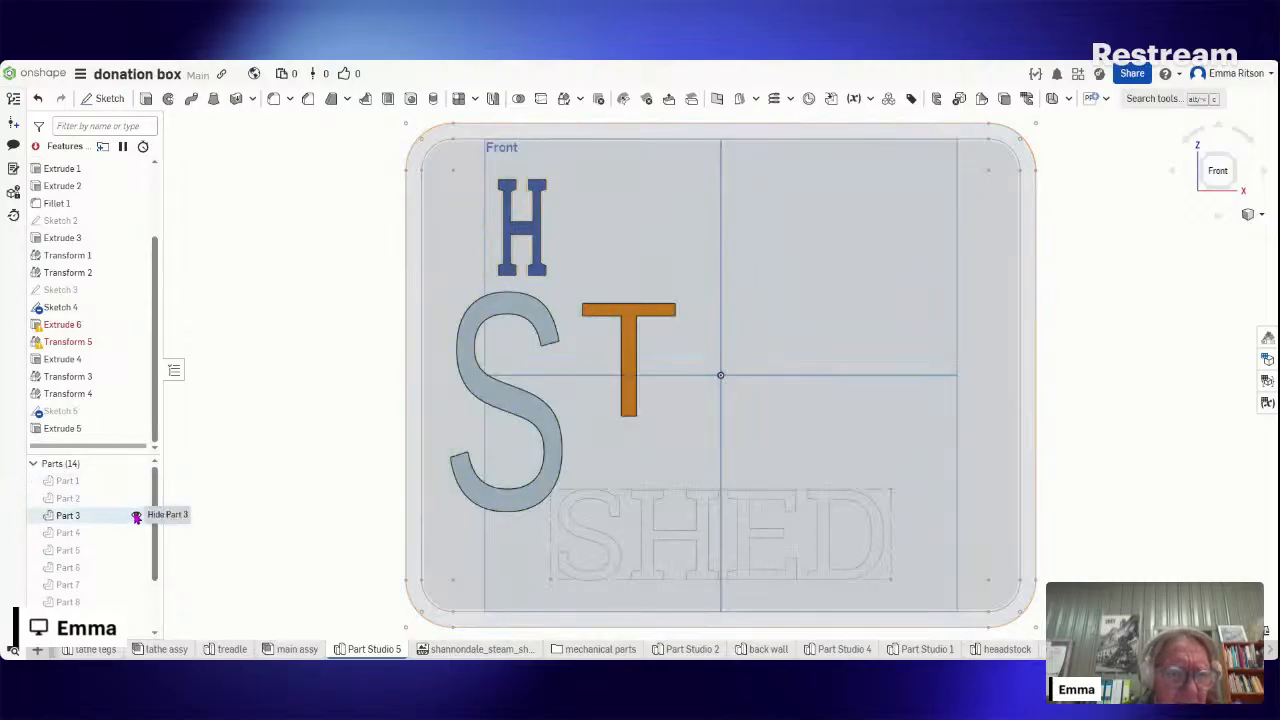
click(136, 516)
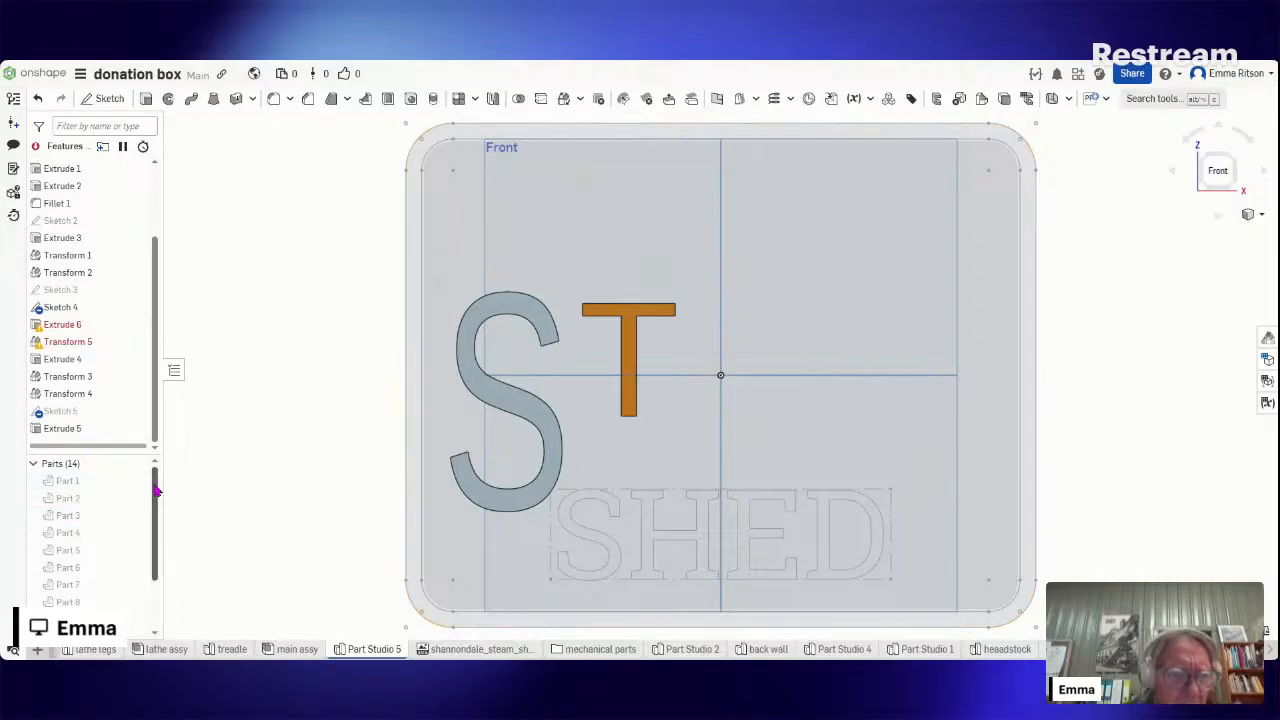
scroll(155, 500, down, 3)
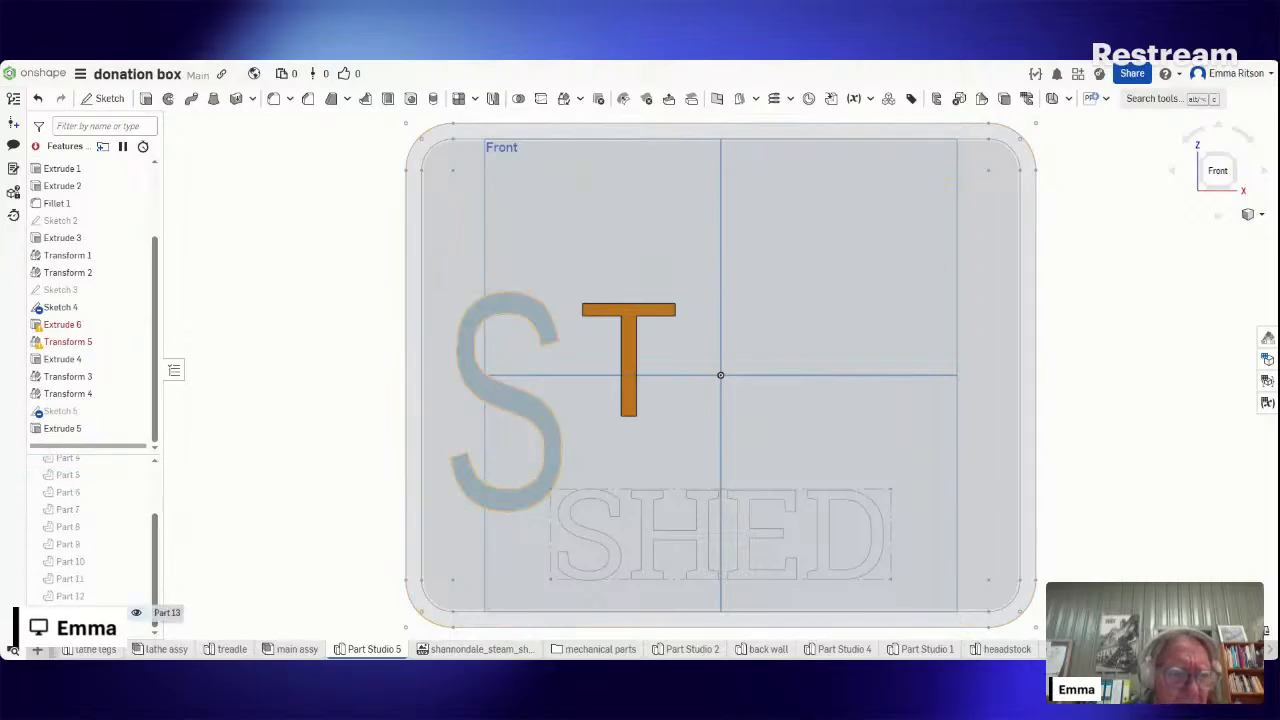
click(136, 614)
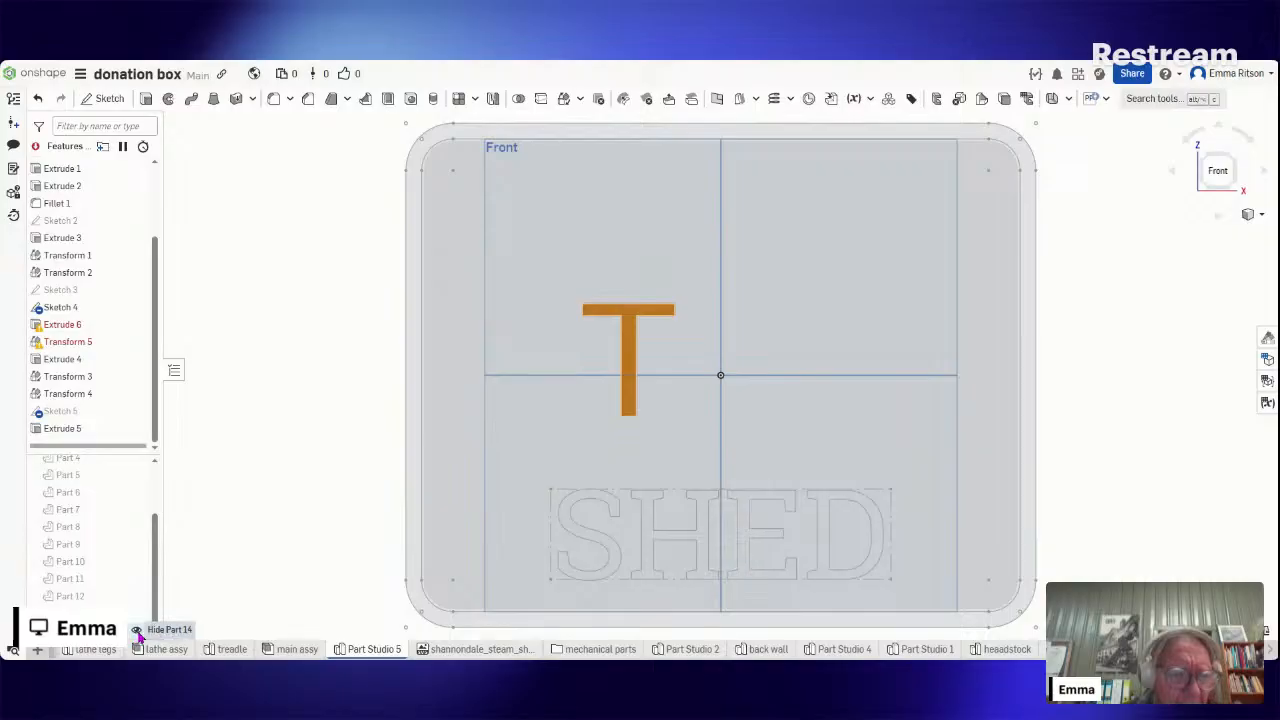
click(134, 628)
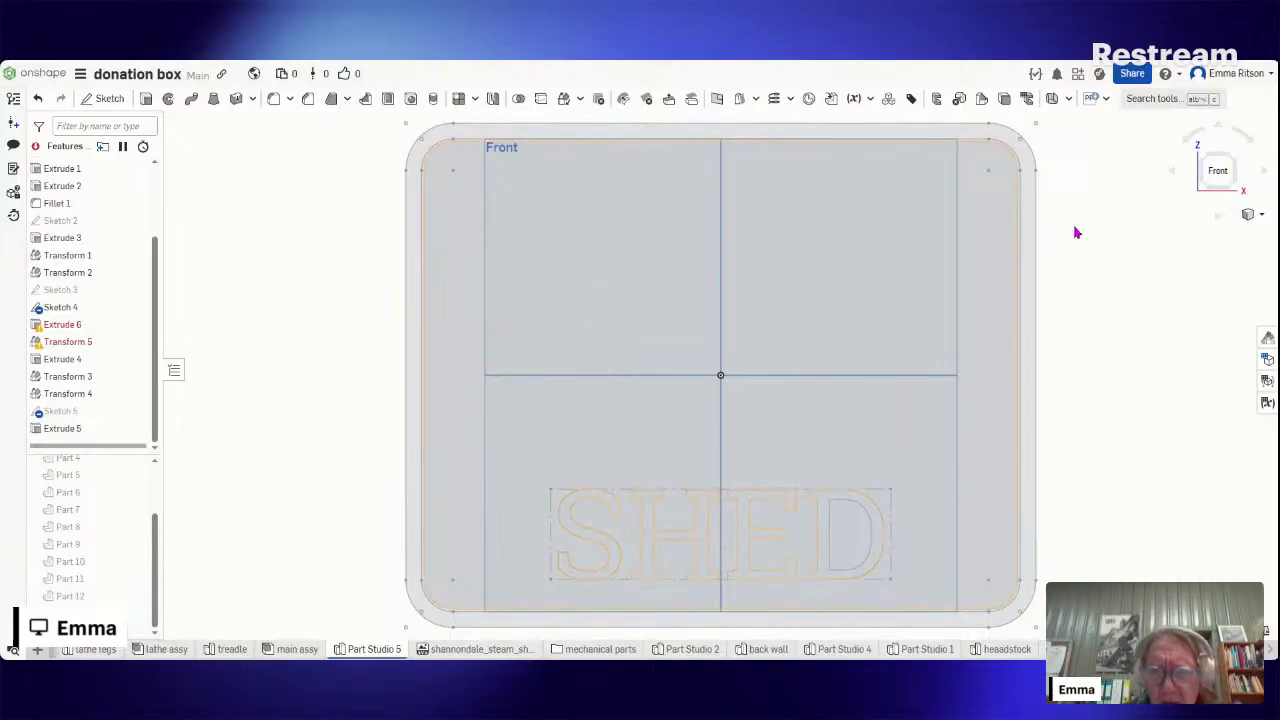
- Show the framed green sign board, Part 1, again without its raised letters
click(171, 543)
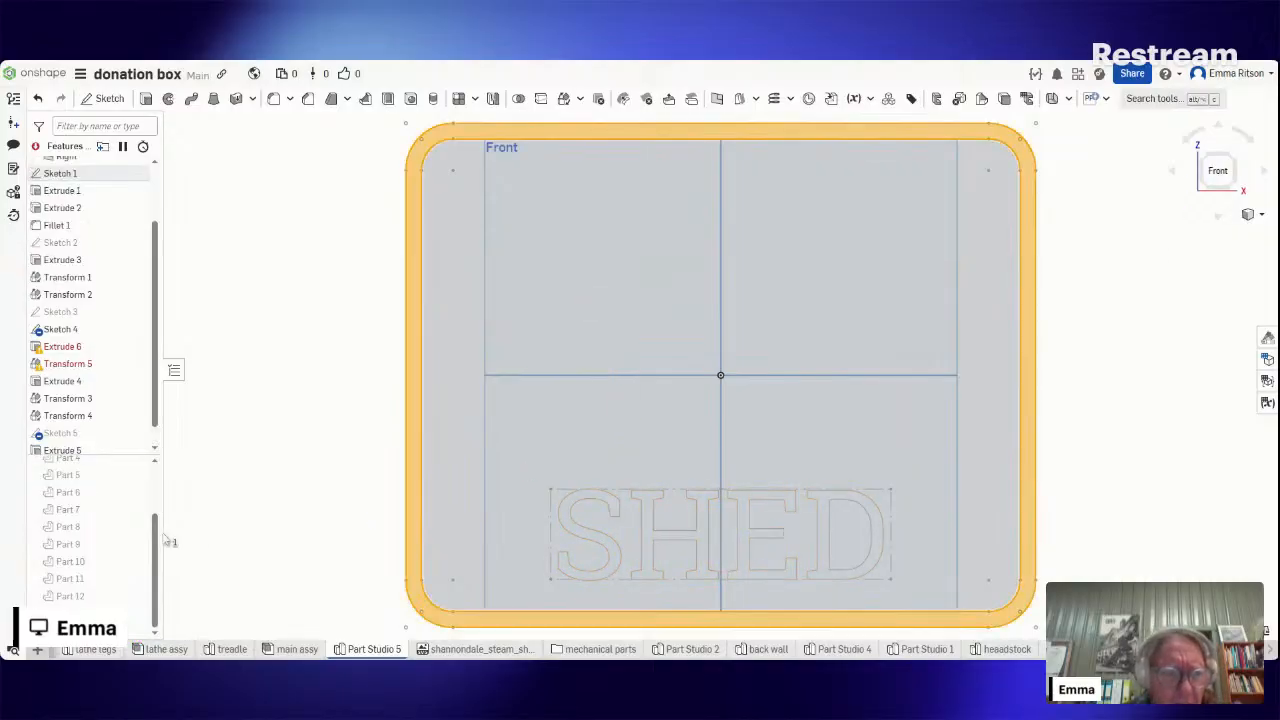
scroll(157, 540, up, 2)
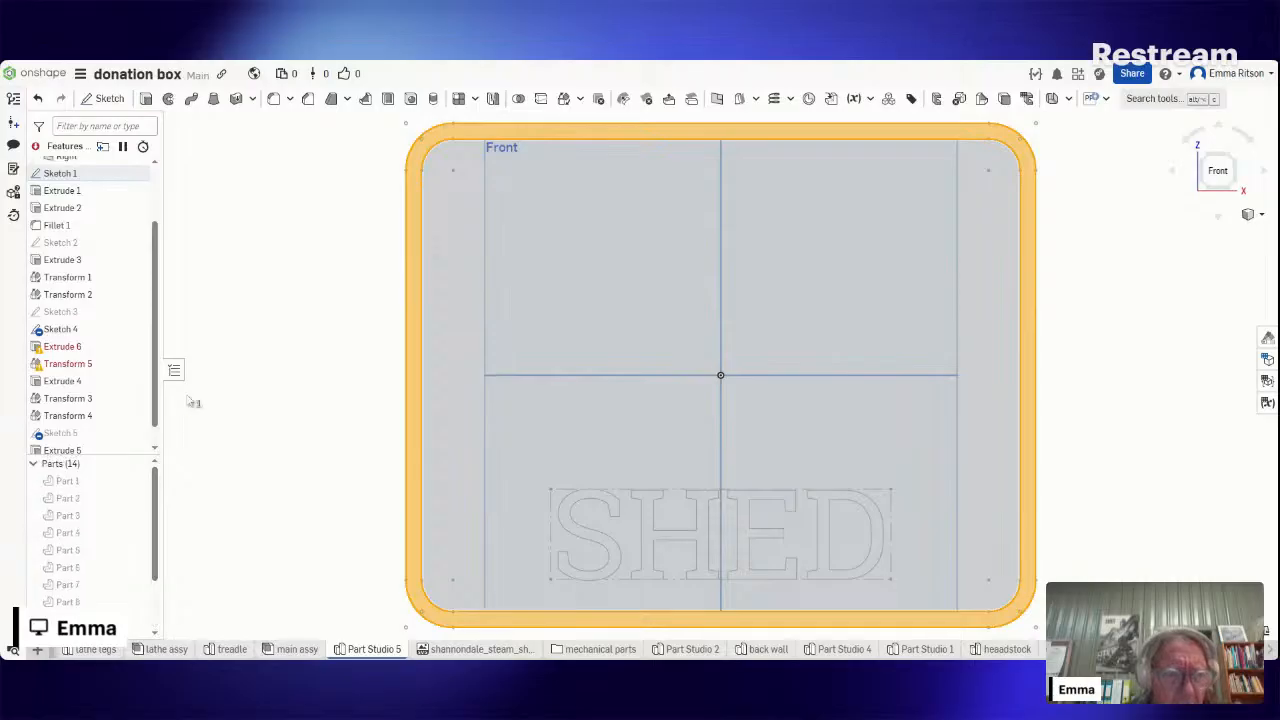
click(314, 508)
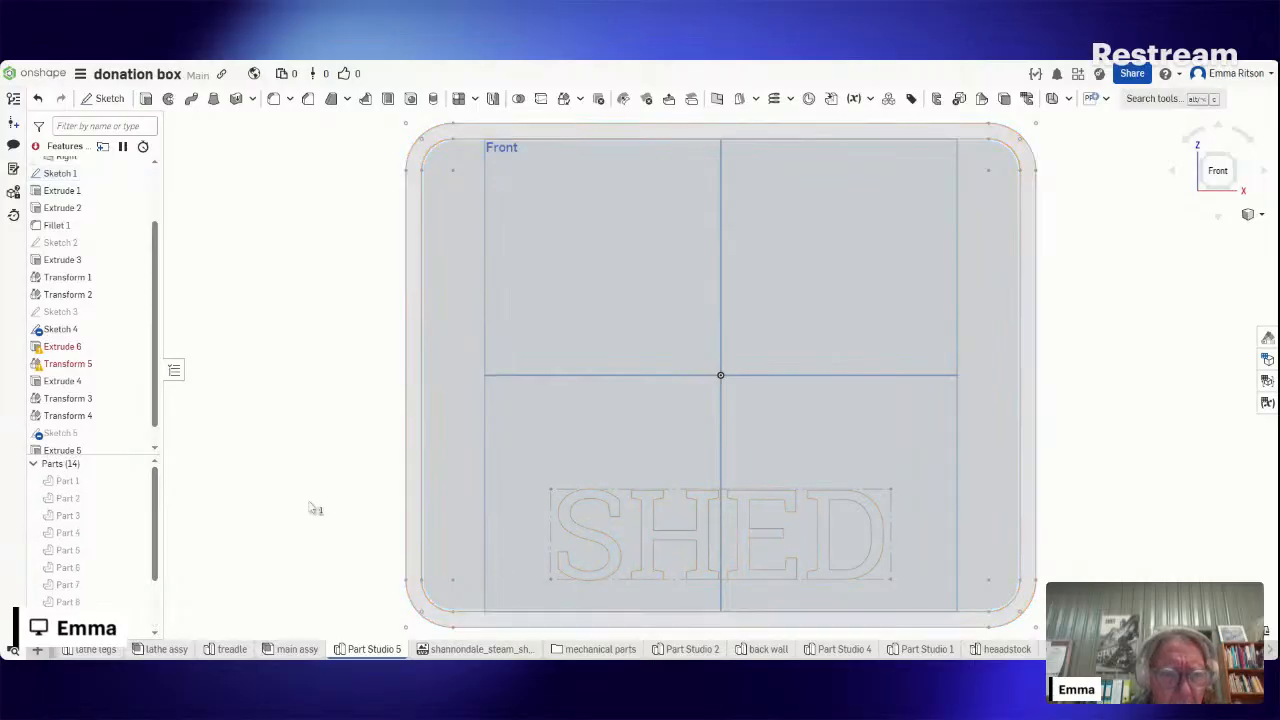
click(413, 511)
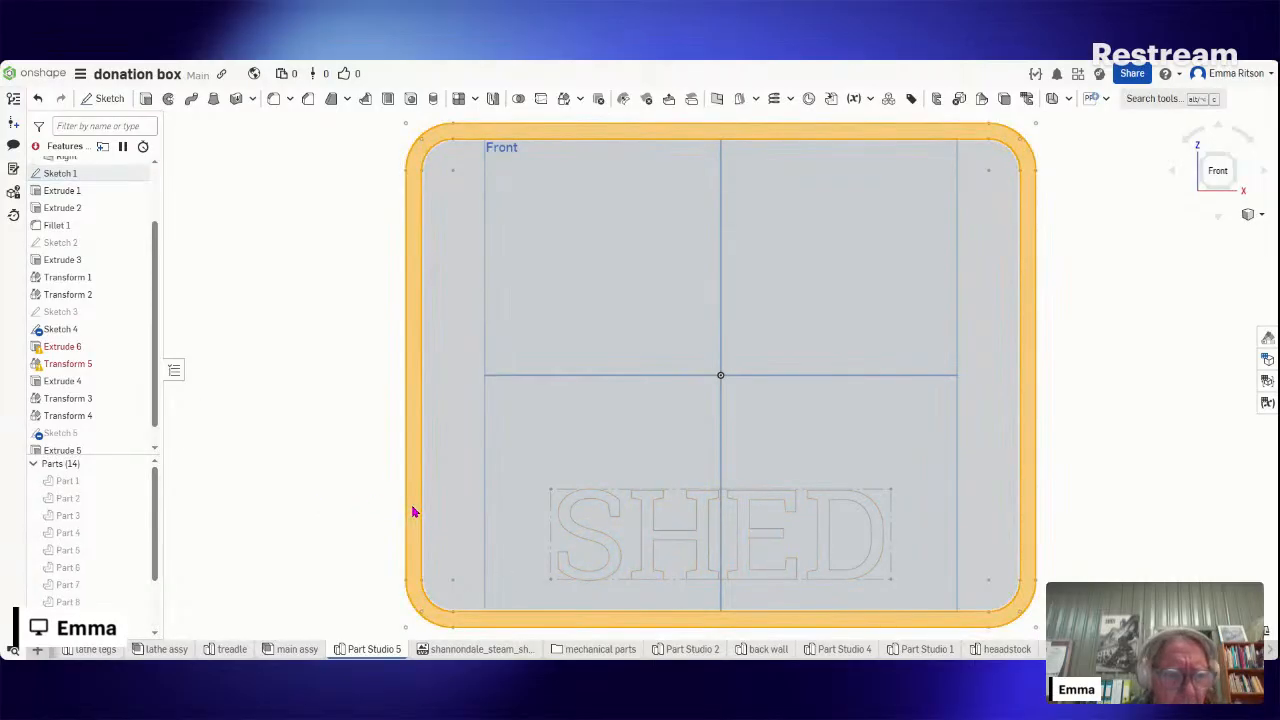
click(137, 481)
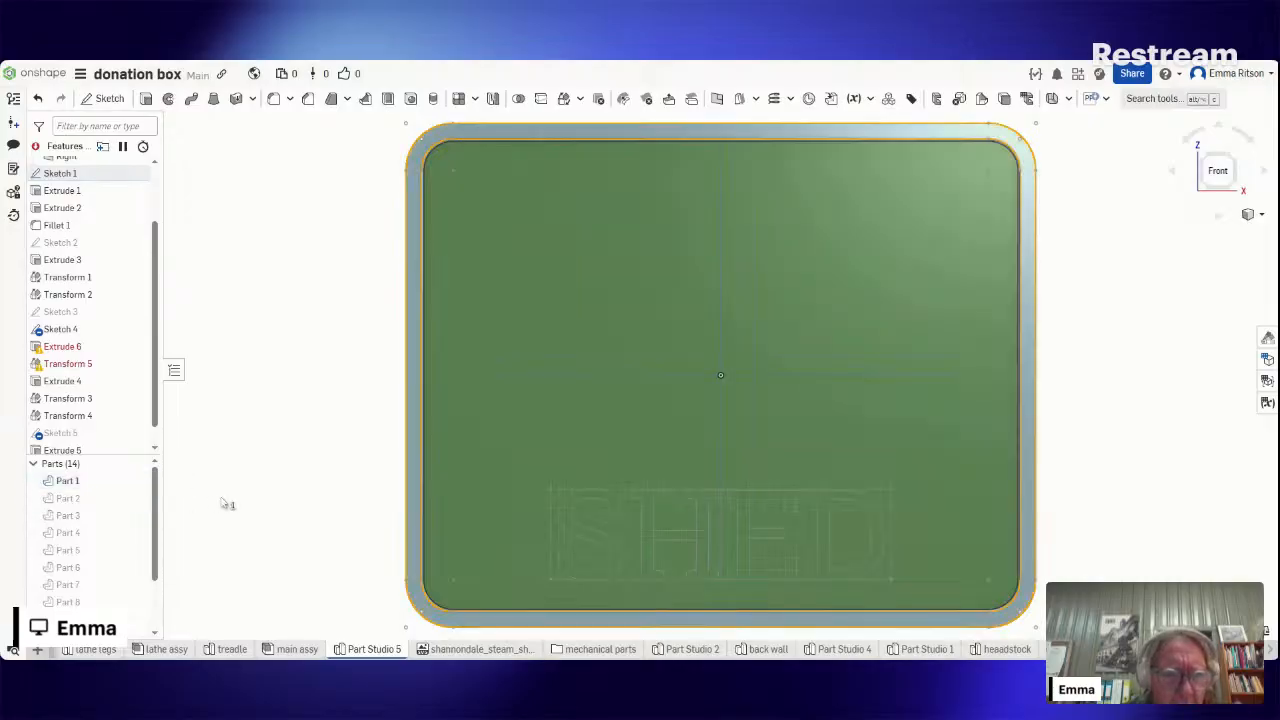
- Start a new sketch on the Sketch 4 face of the sign board, viewed from the front
mouse_move(226, 509)
right_down()
mouse_move(209, 491)
mouse_move(212, 466)
mouse_move(229, 511)
right_up()
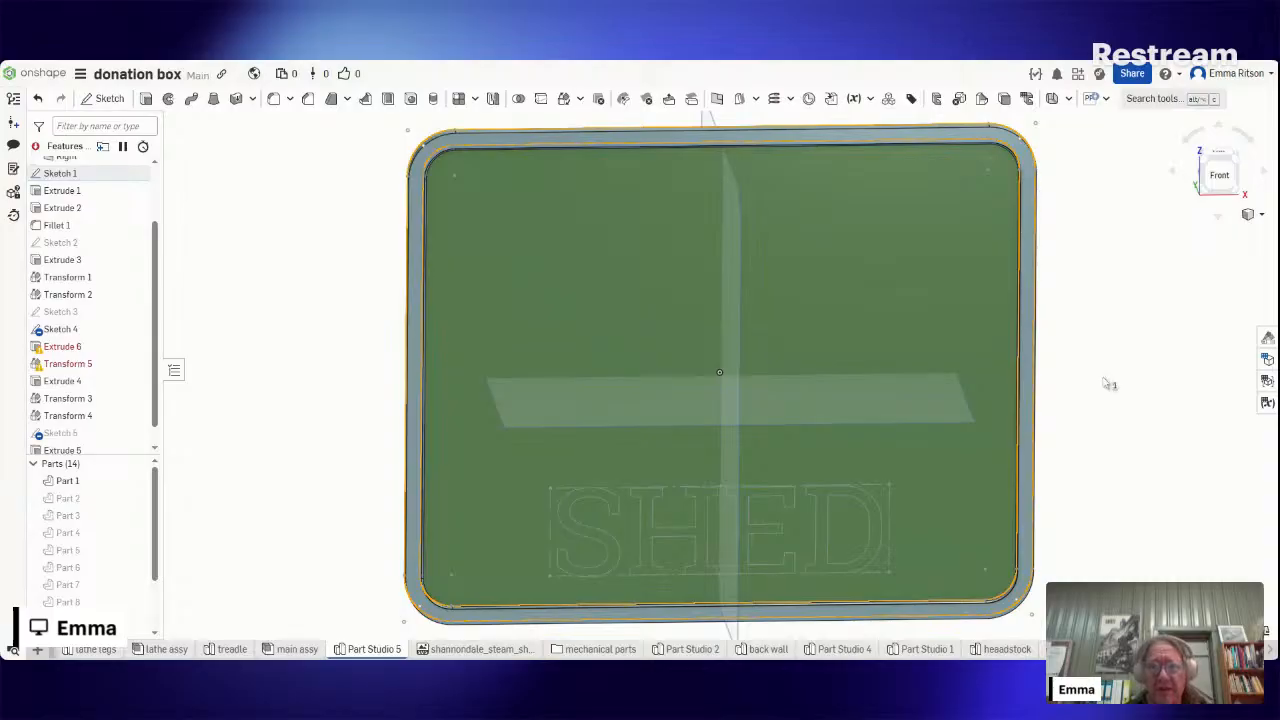
click(1219, 180)
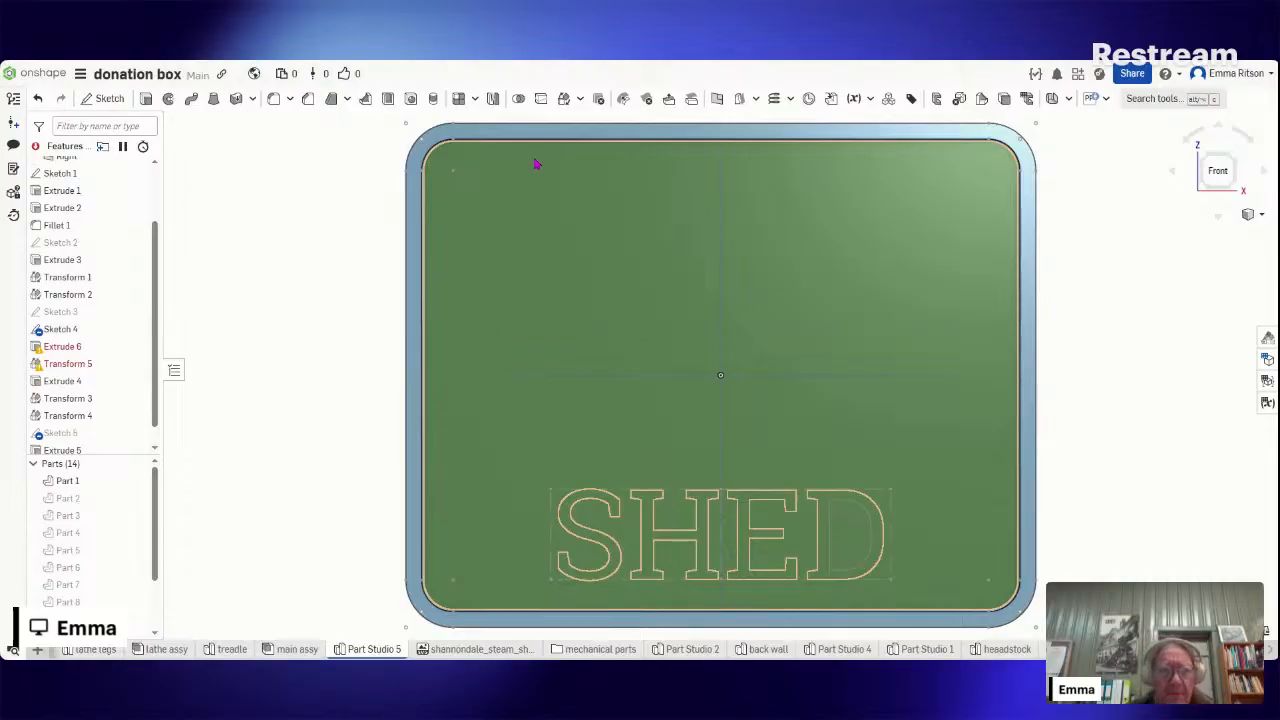
click(707, 531)
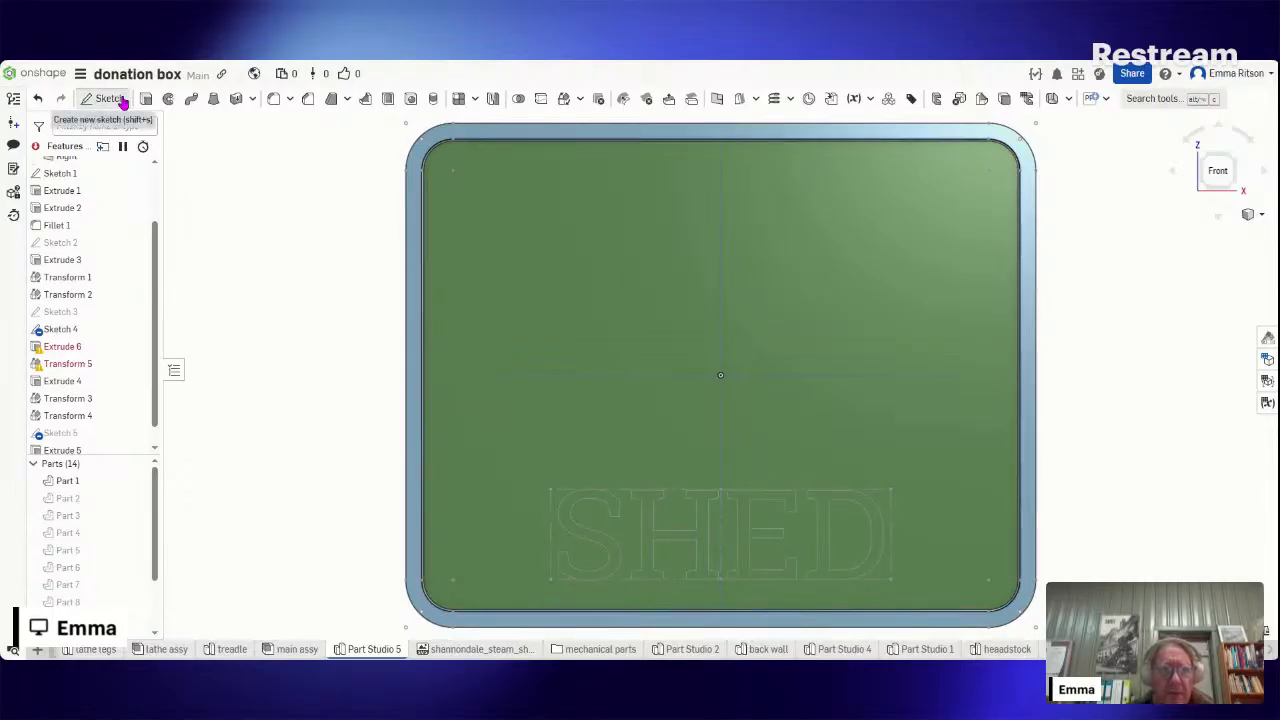
click(626, 230)
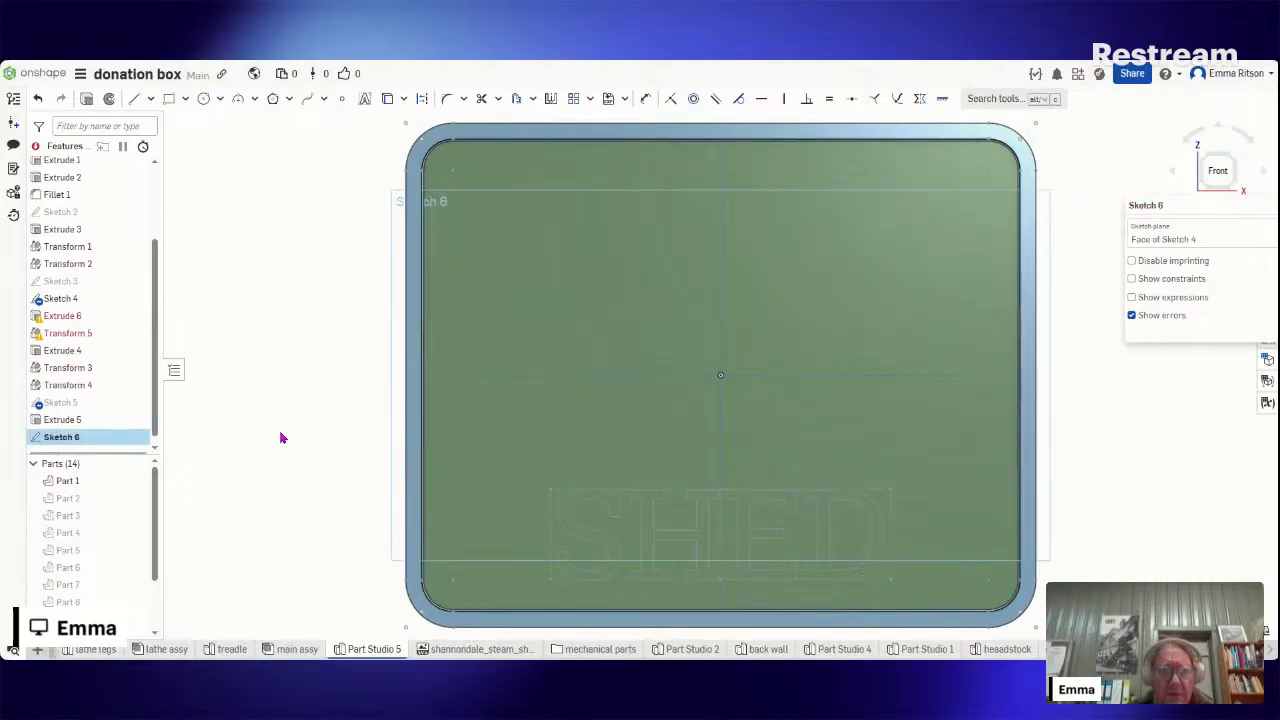
- Show the raised SHANNONDALE letters, Parts 2 to 12, on the framed green sign board
click(136, 482)
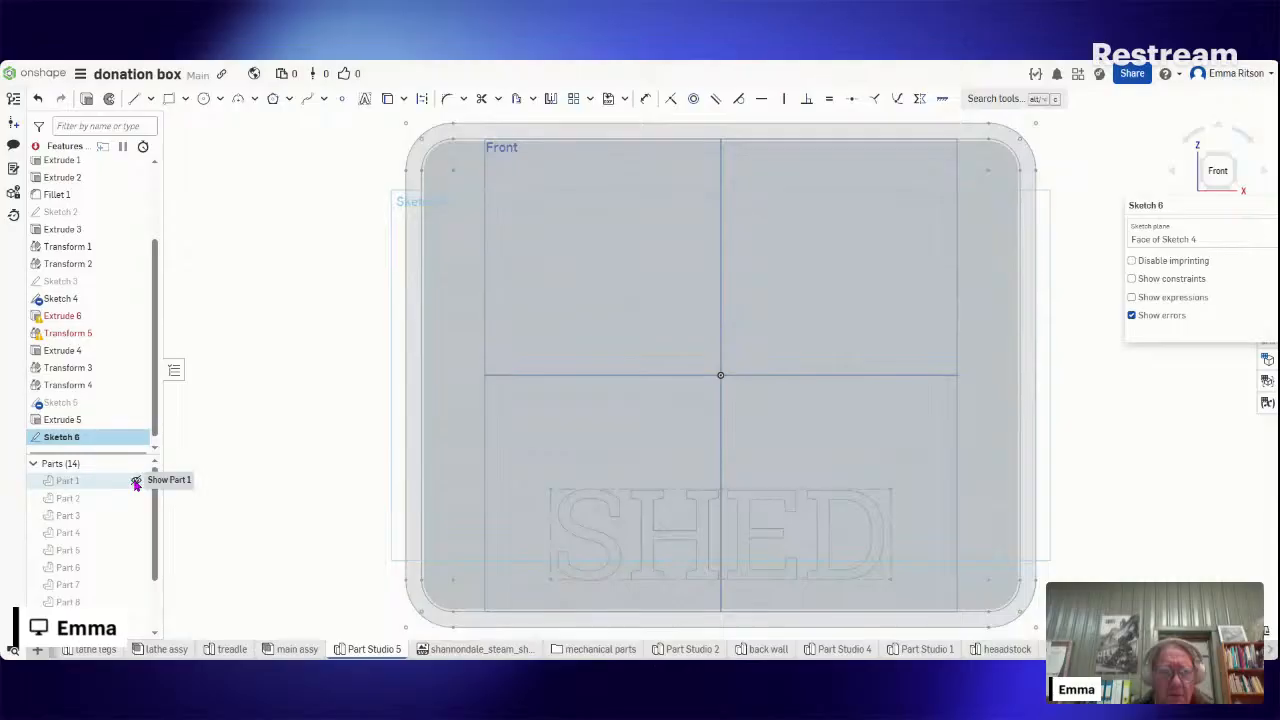
click(136, 482)
click(136, 499)
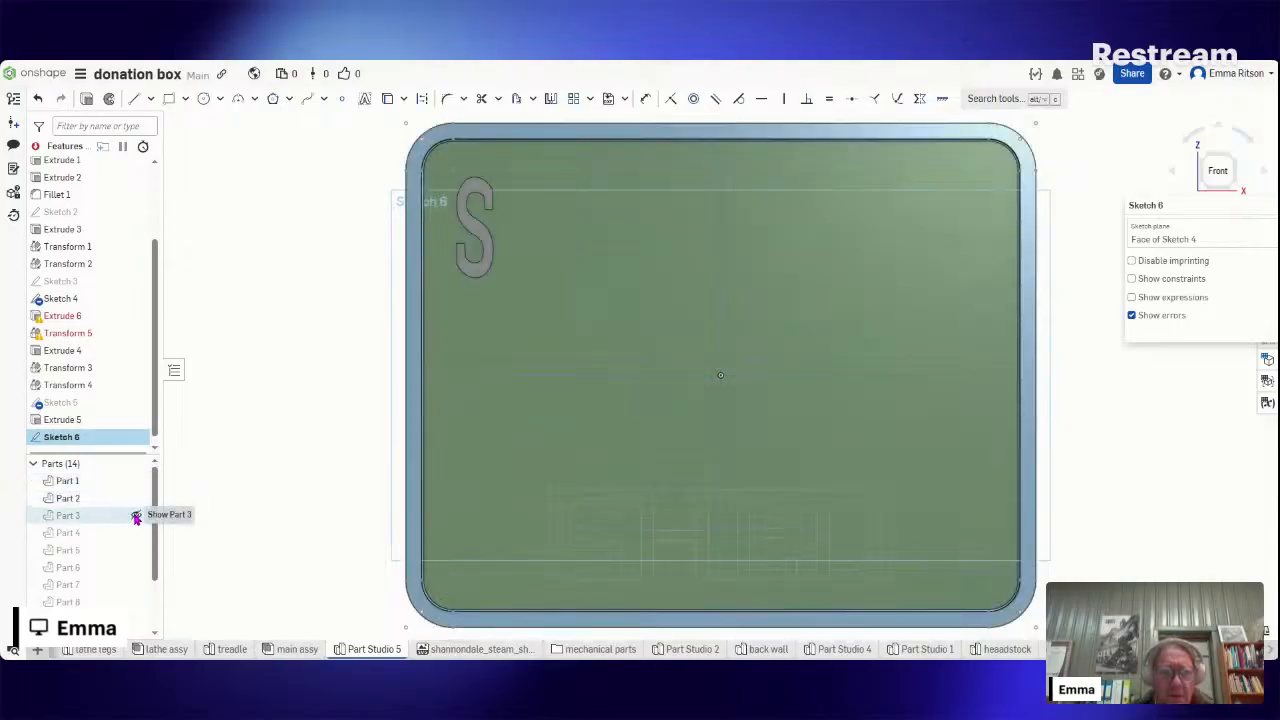
click(136, 515)
click(136, 532)
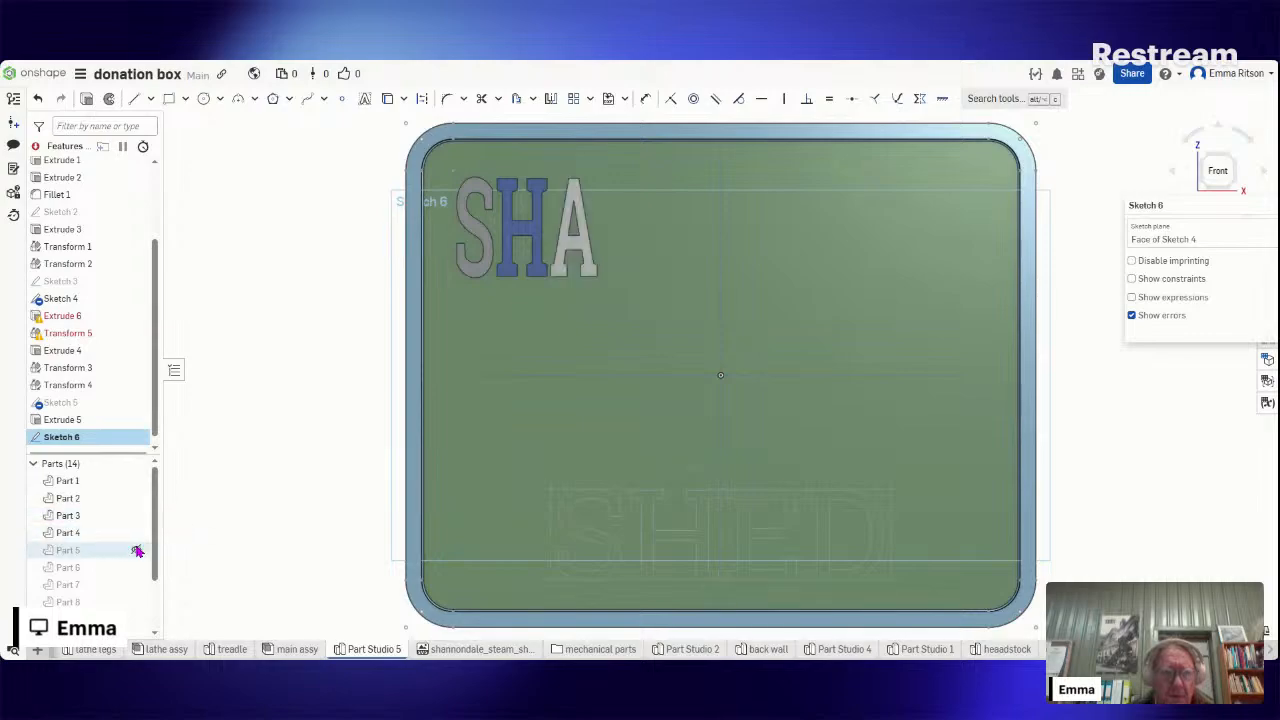
click(136, 550)
click(136, 567)
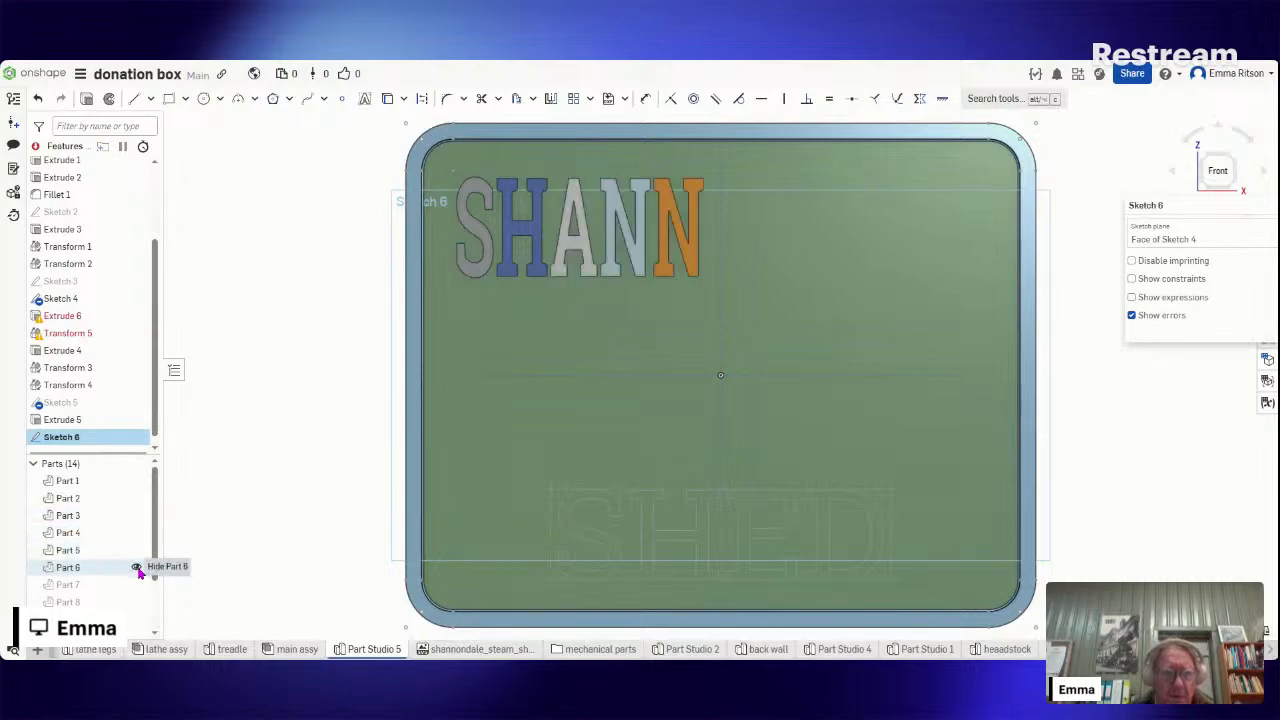
click(136, 585)
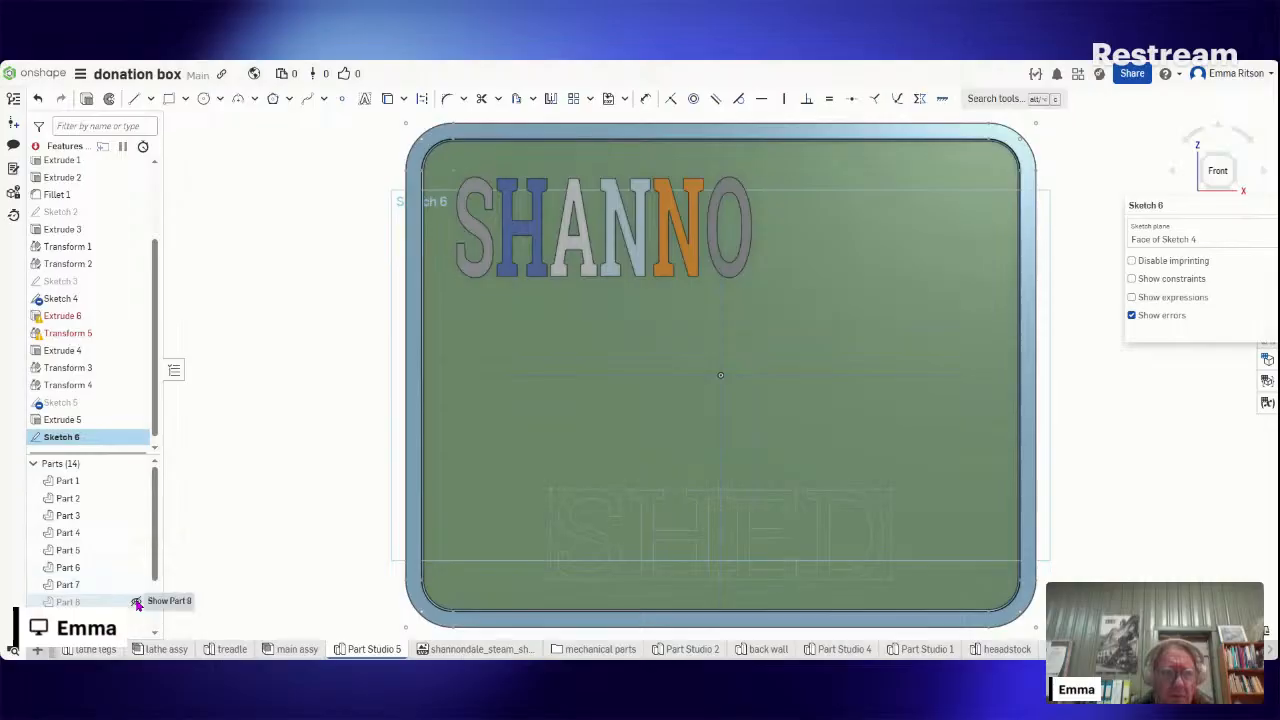
click(136, 601)
click(136, 618)
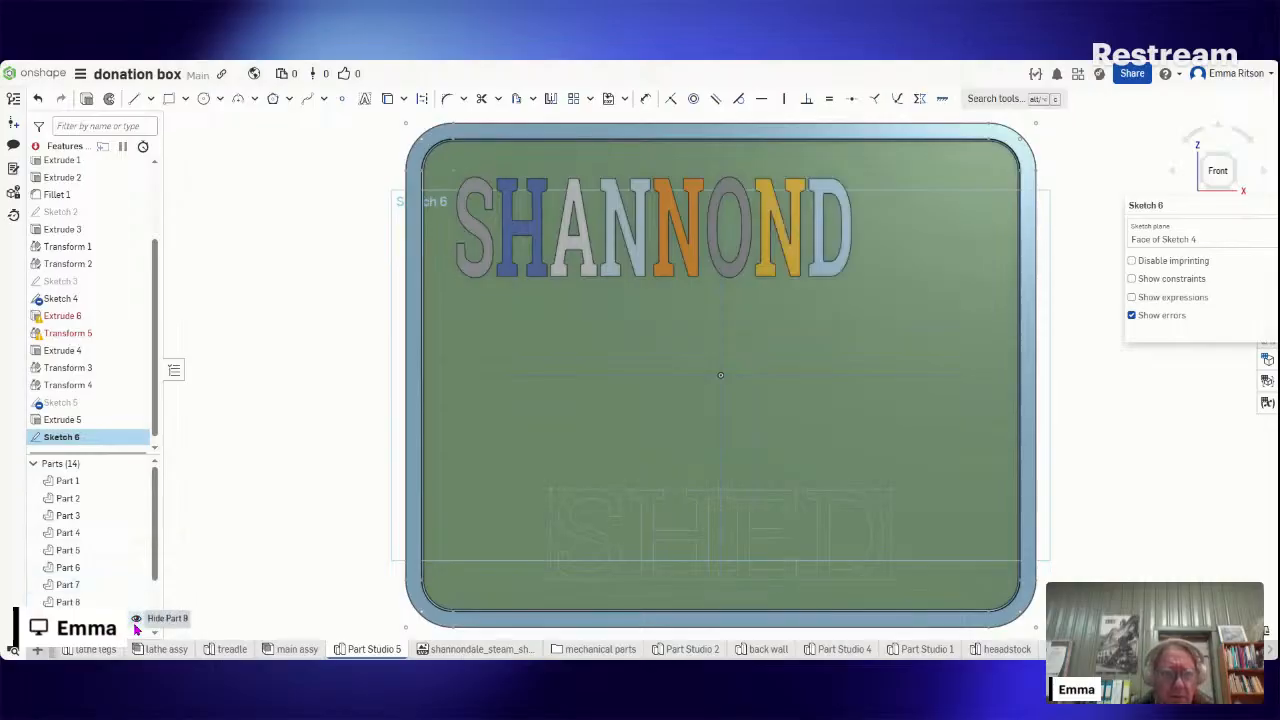
drag(156, 551, 157, 583)
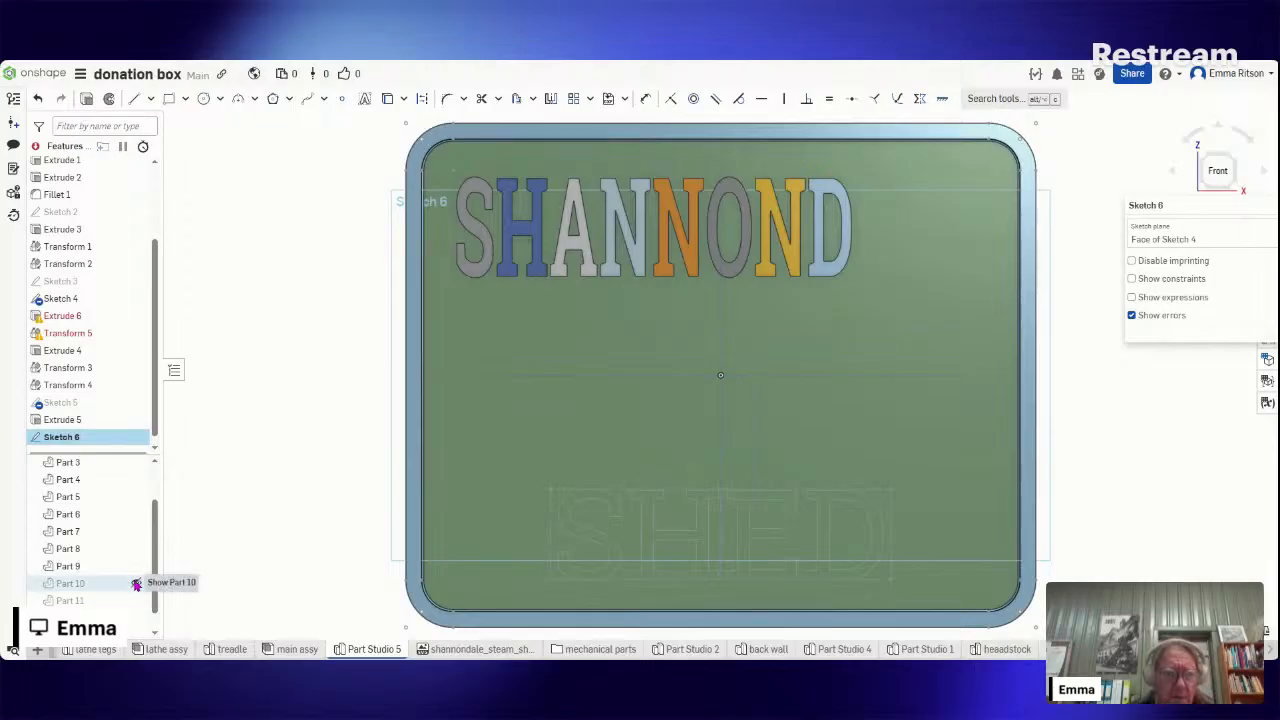
click(136, 584)
click(136, 601)
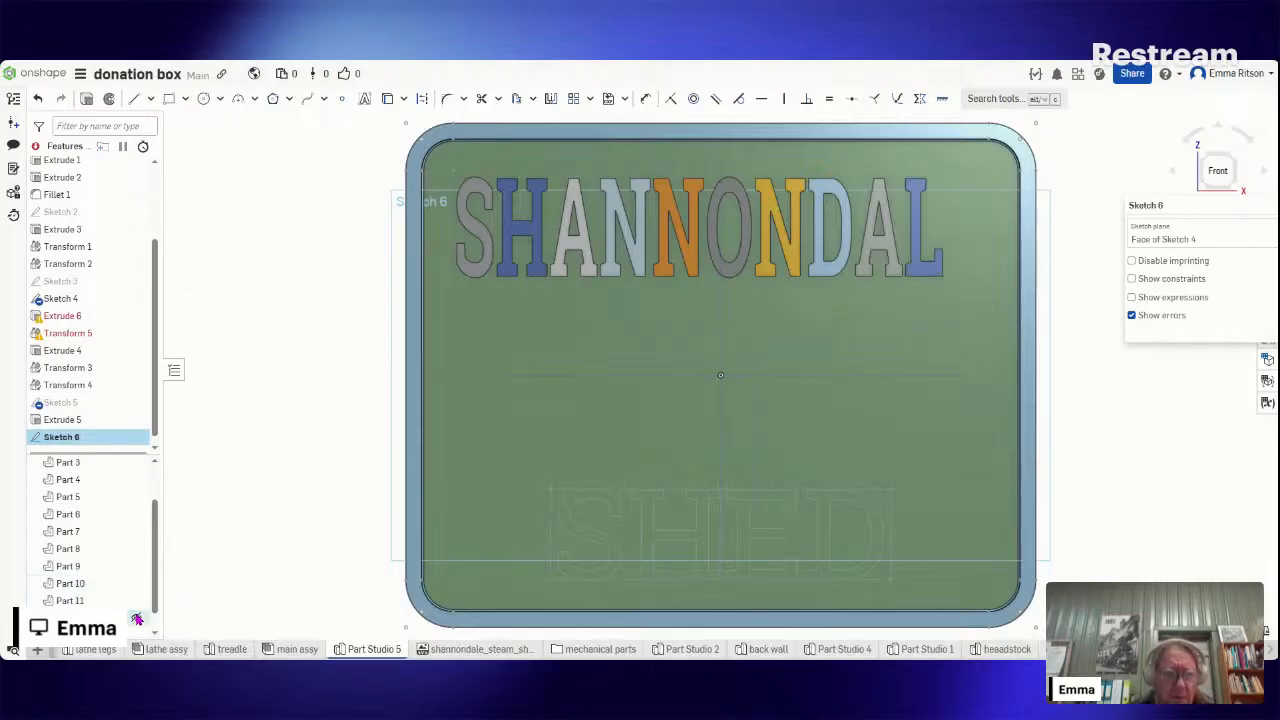
click(137, 617)
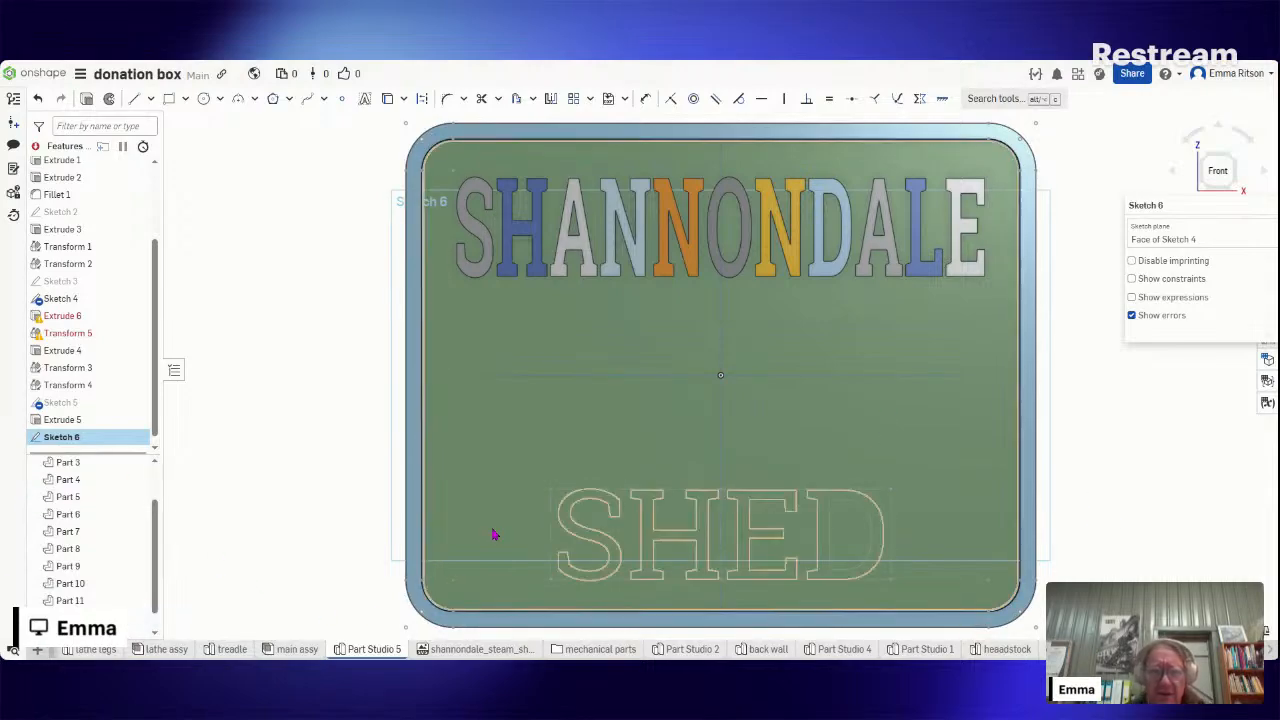
- Extrude the SHED letters of Sketch 4 by 2 mm as new parts, with the extrusion direction flipped
click(703, 553)
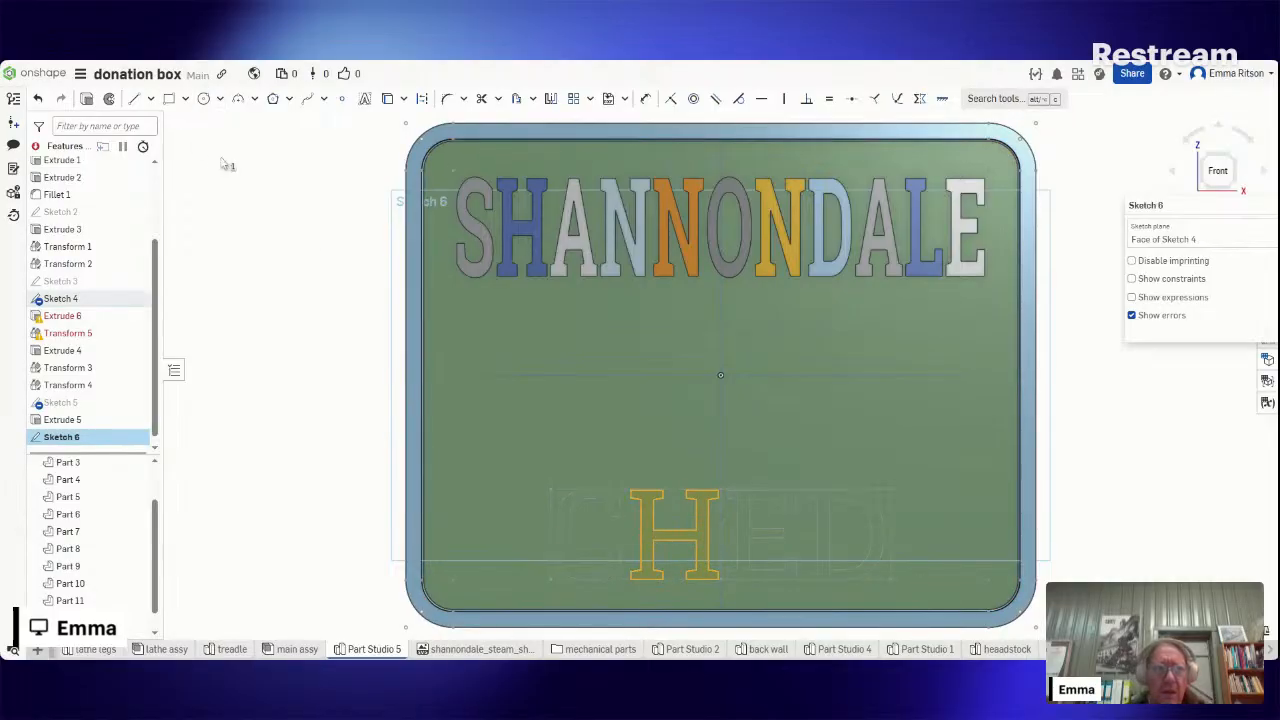
click(86, 99)
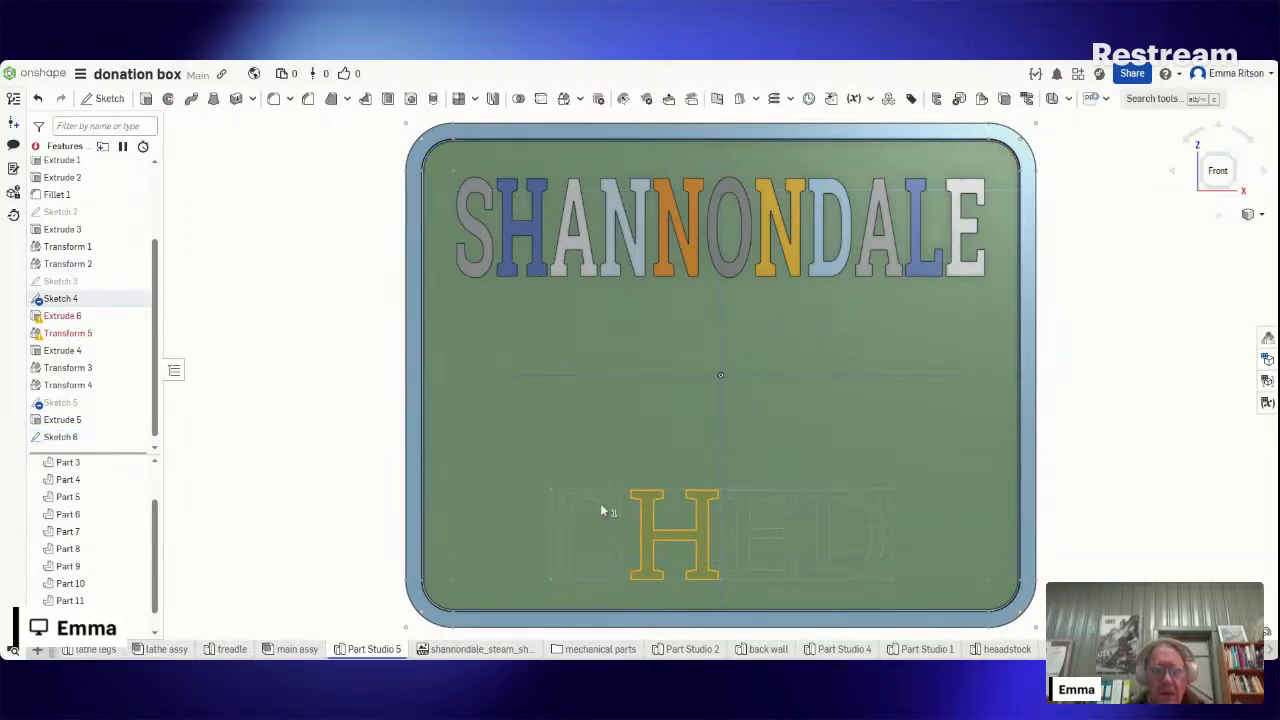
key(shift+e)
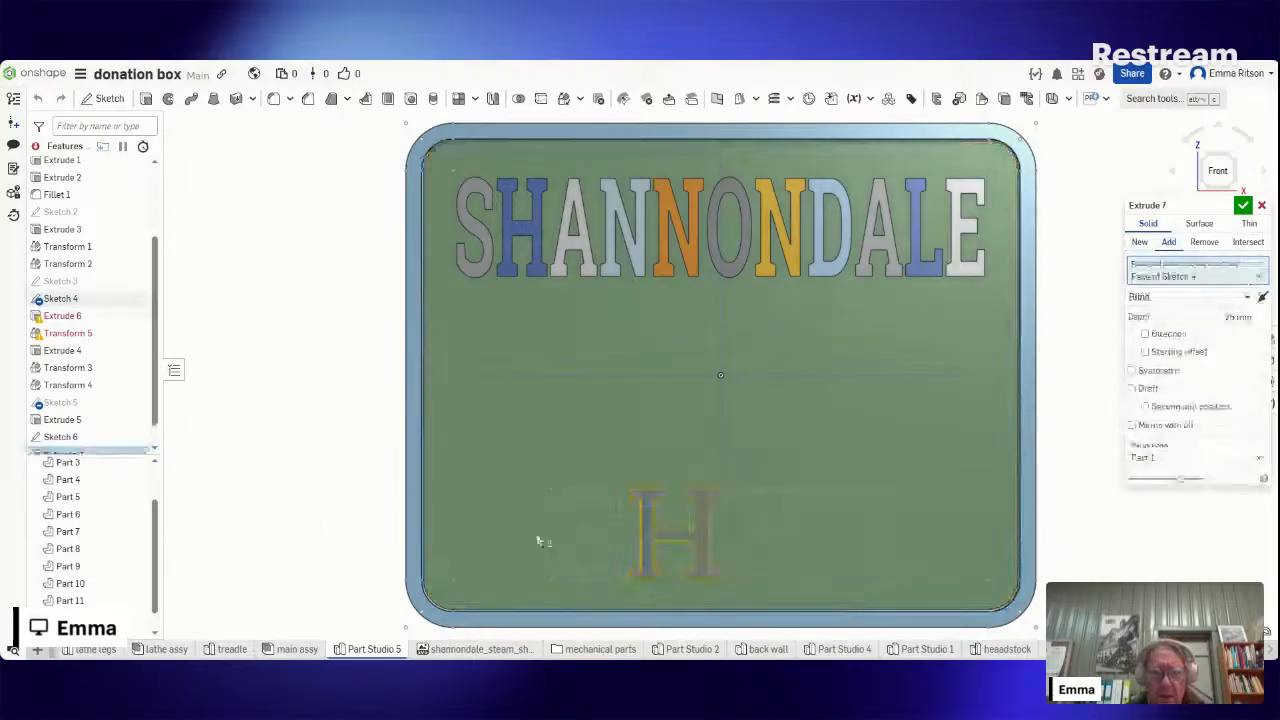
click(578, 538)
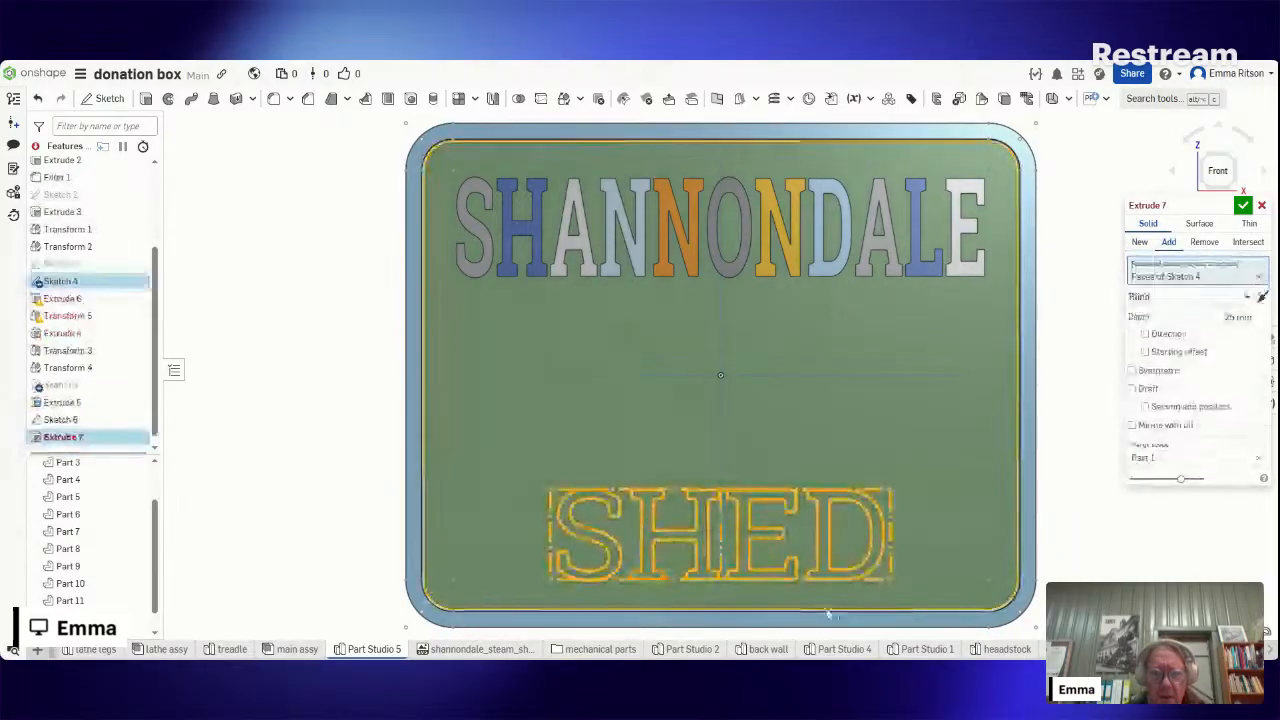
click(639, 564)
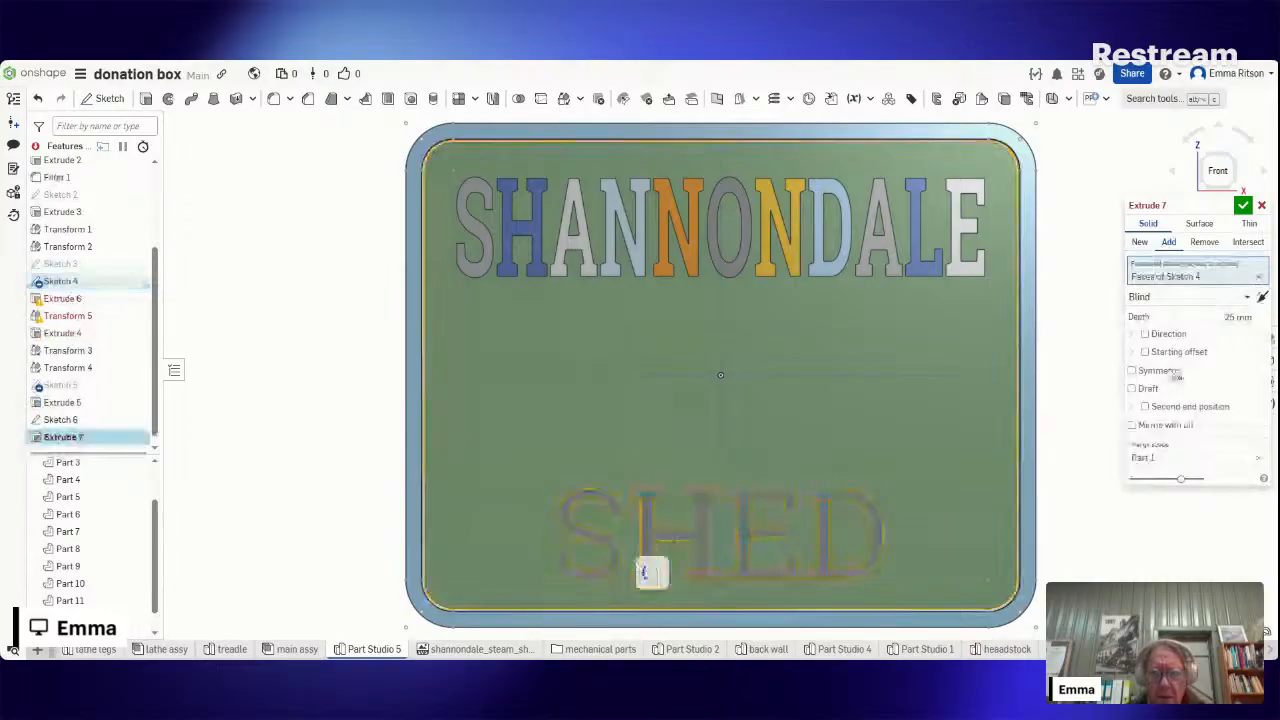
click(1215, 316)
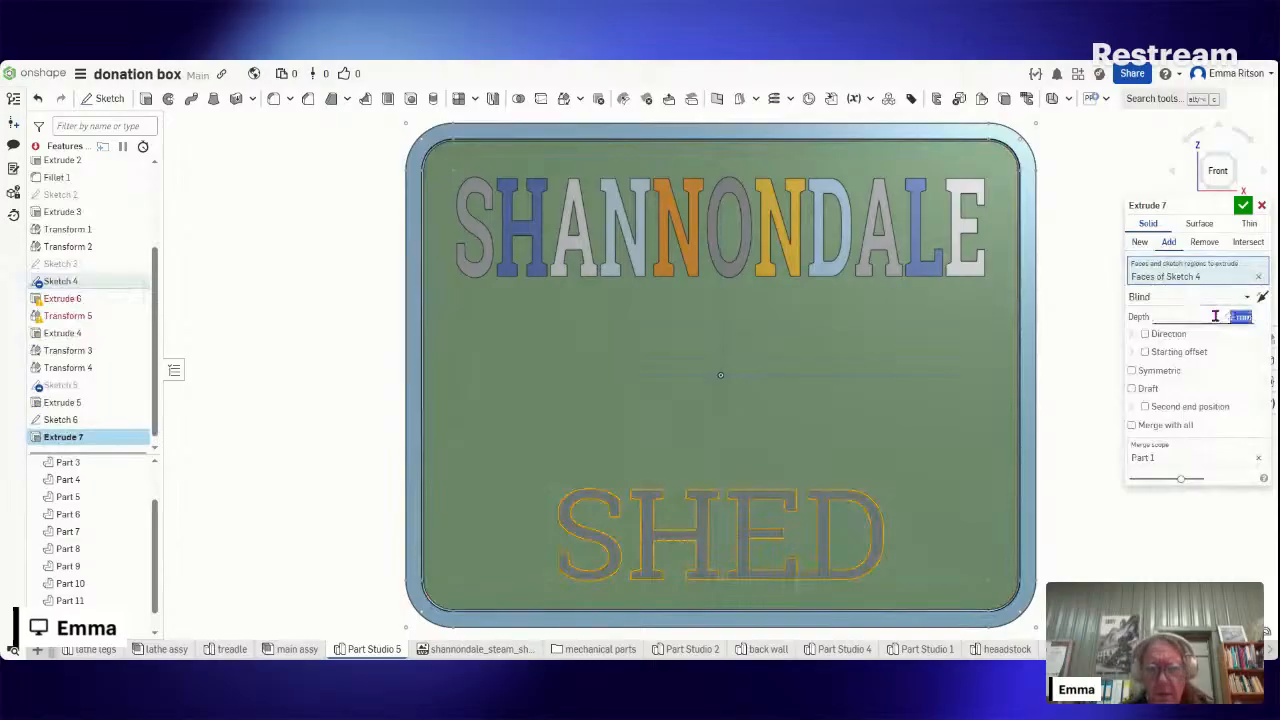
click(1264, 295)
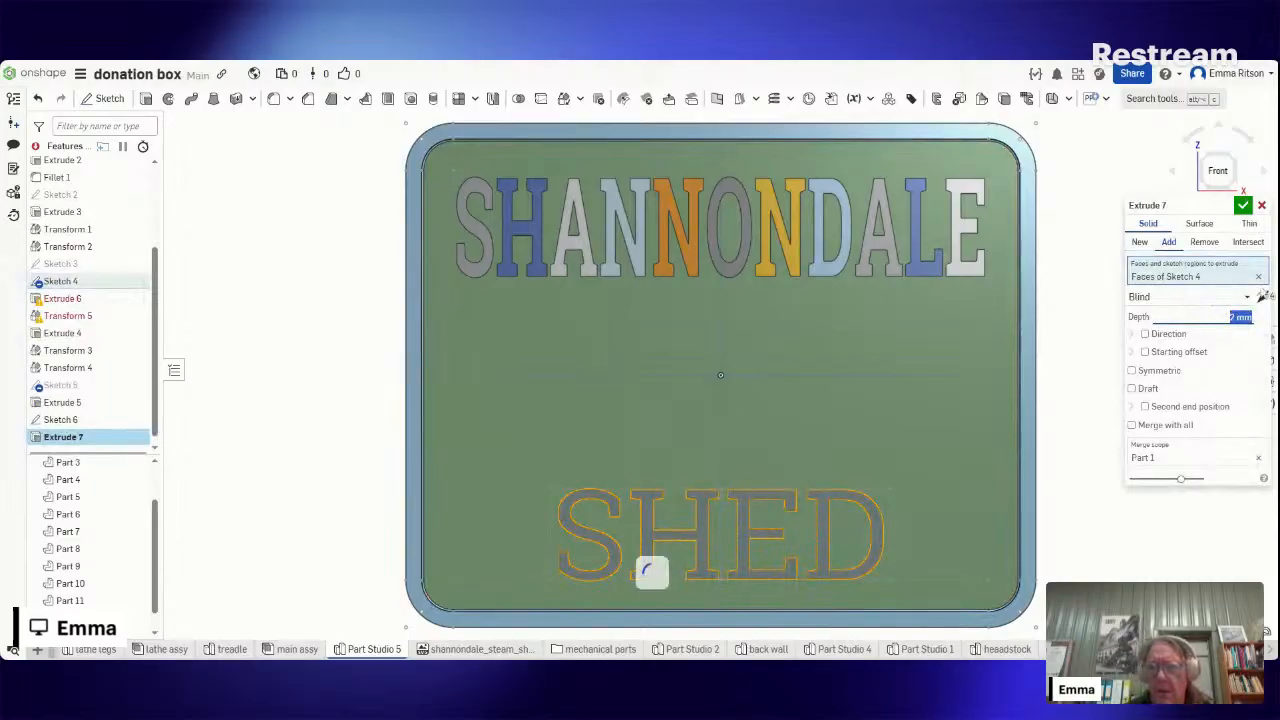
click(1145, 244)
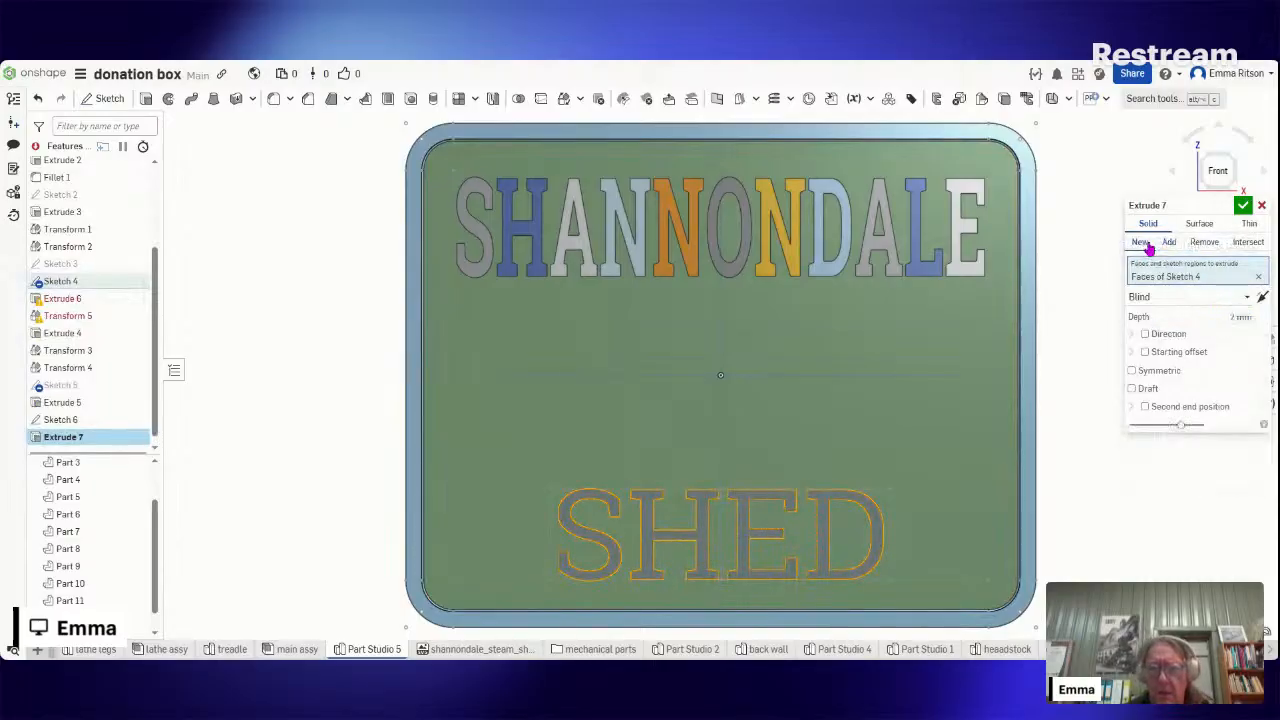
click(1241, 205)
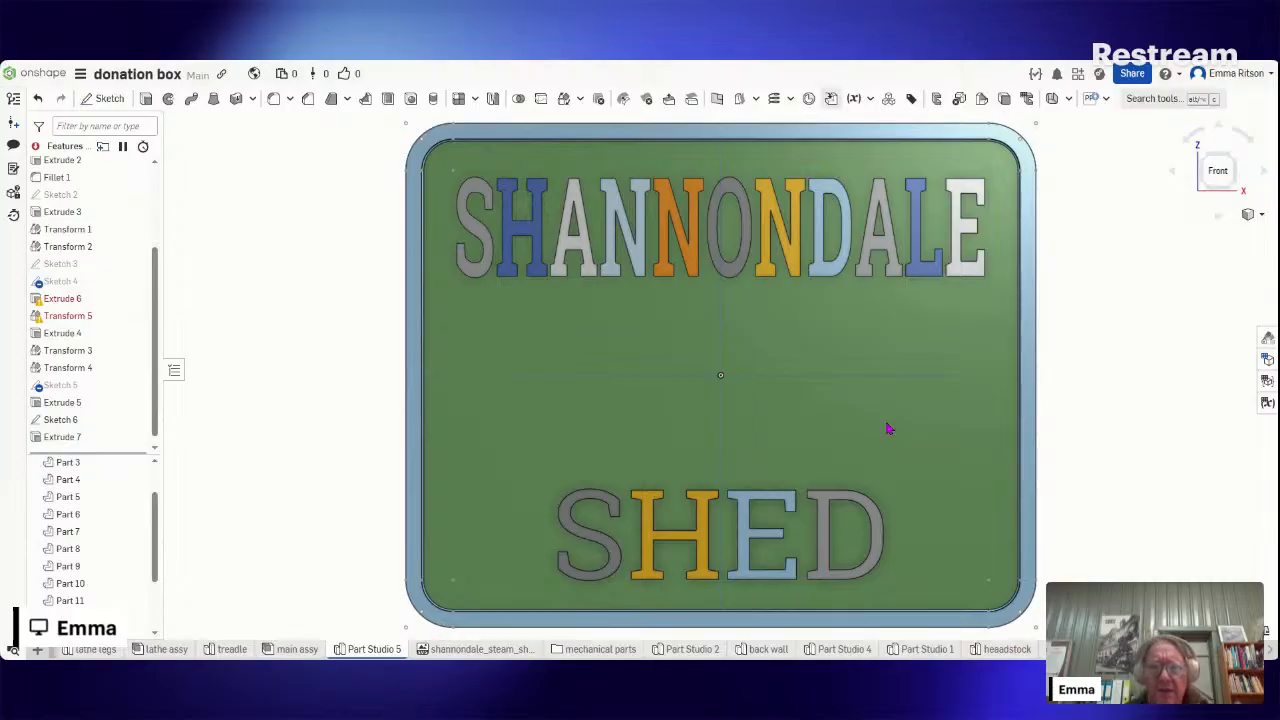
drag(920, 476, 560, 604)
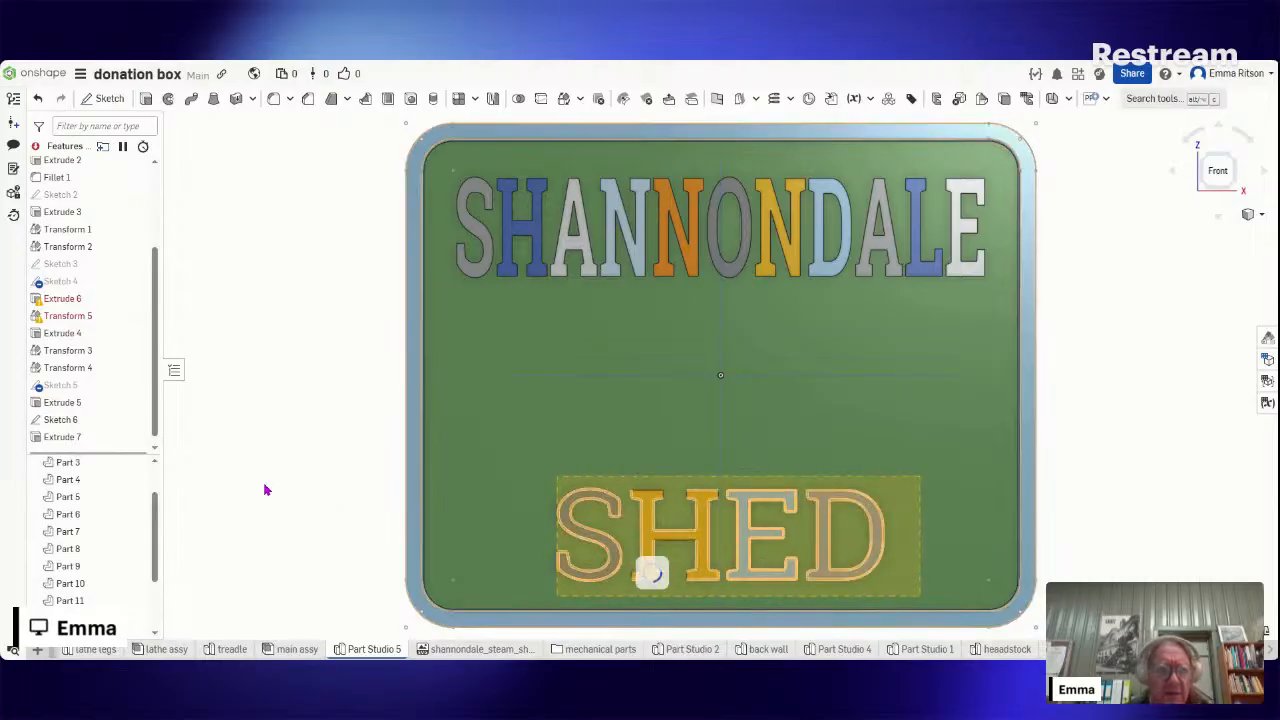
click(231, 444)
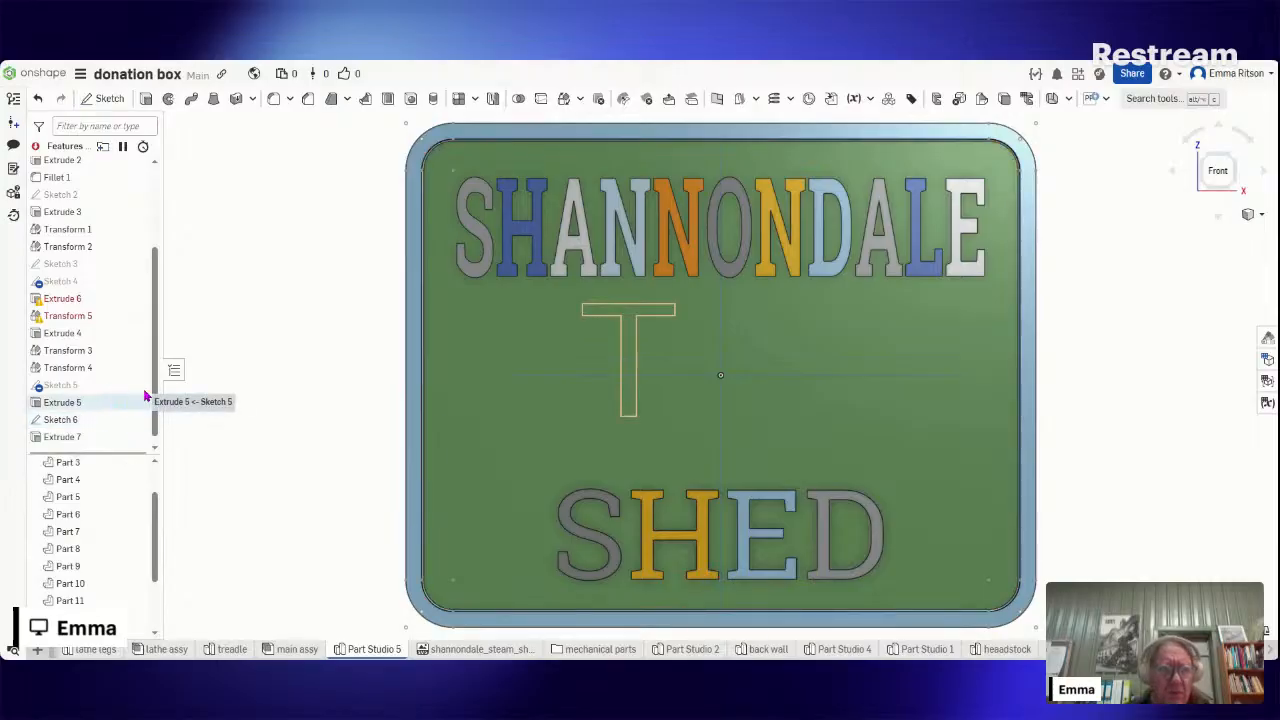
scroll(156, 396, down, 1)
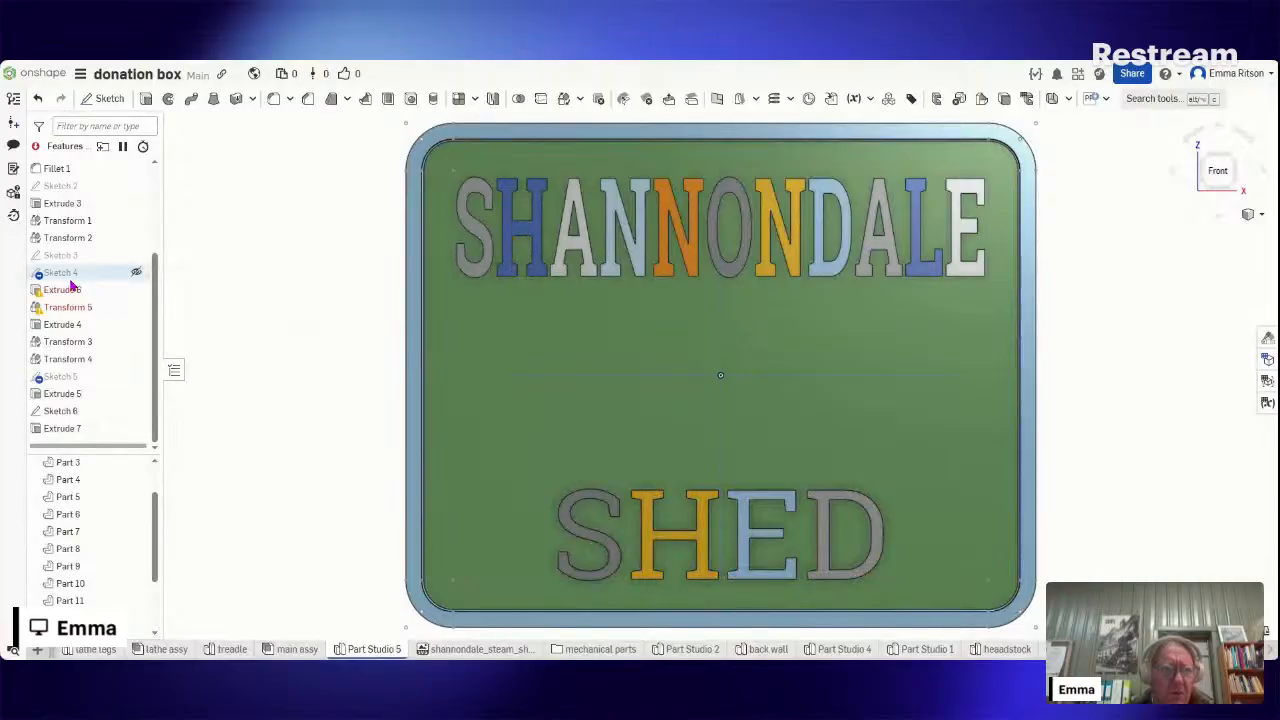
mouse_move(156, 548)
mouse_down()
mouse_move(157, 634)
mouse_move(166, 509)
mouse_up()
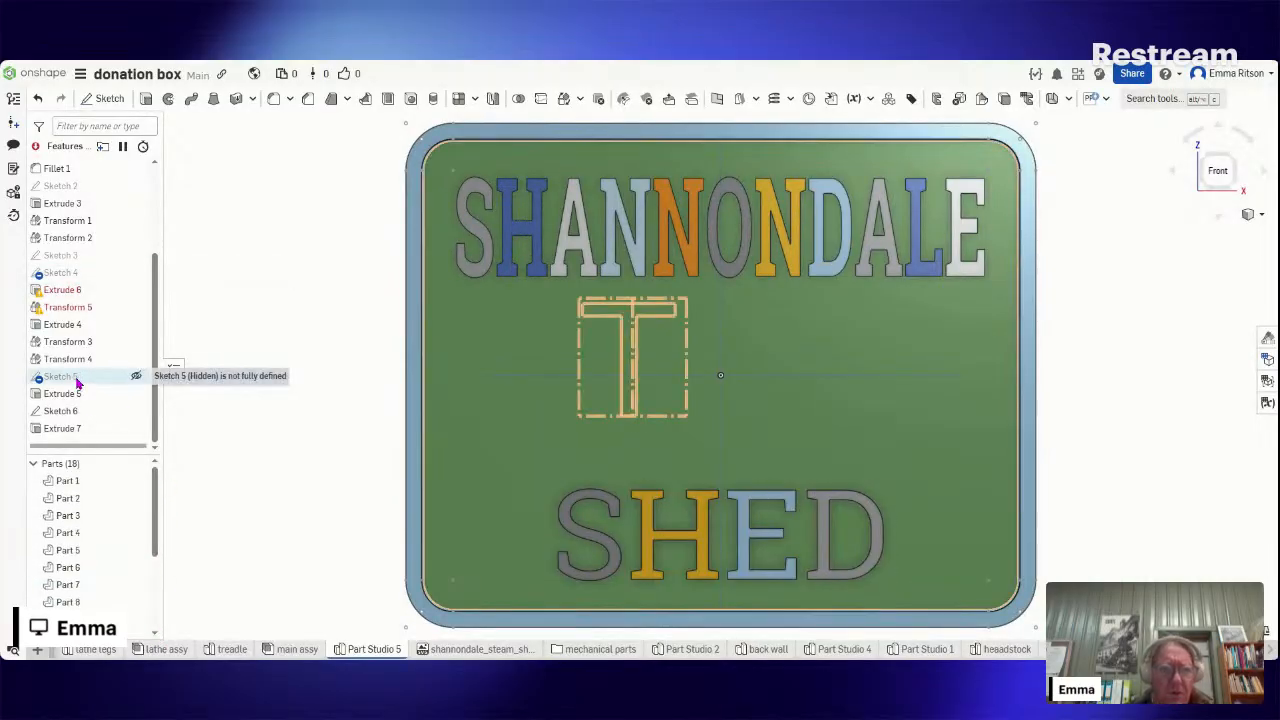
- Edit Sketch 4 and change the font of its SHED text to Ropa Sans
right_click(95, 282)
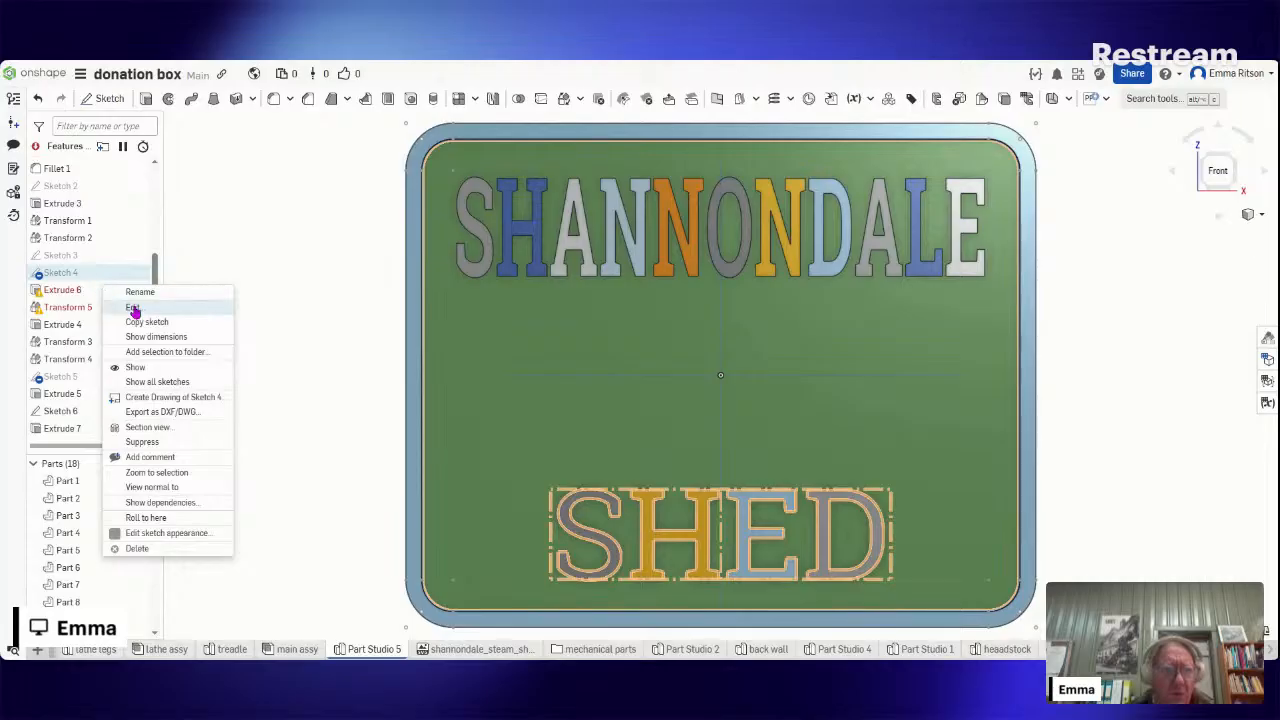
click(133, 309)
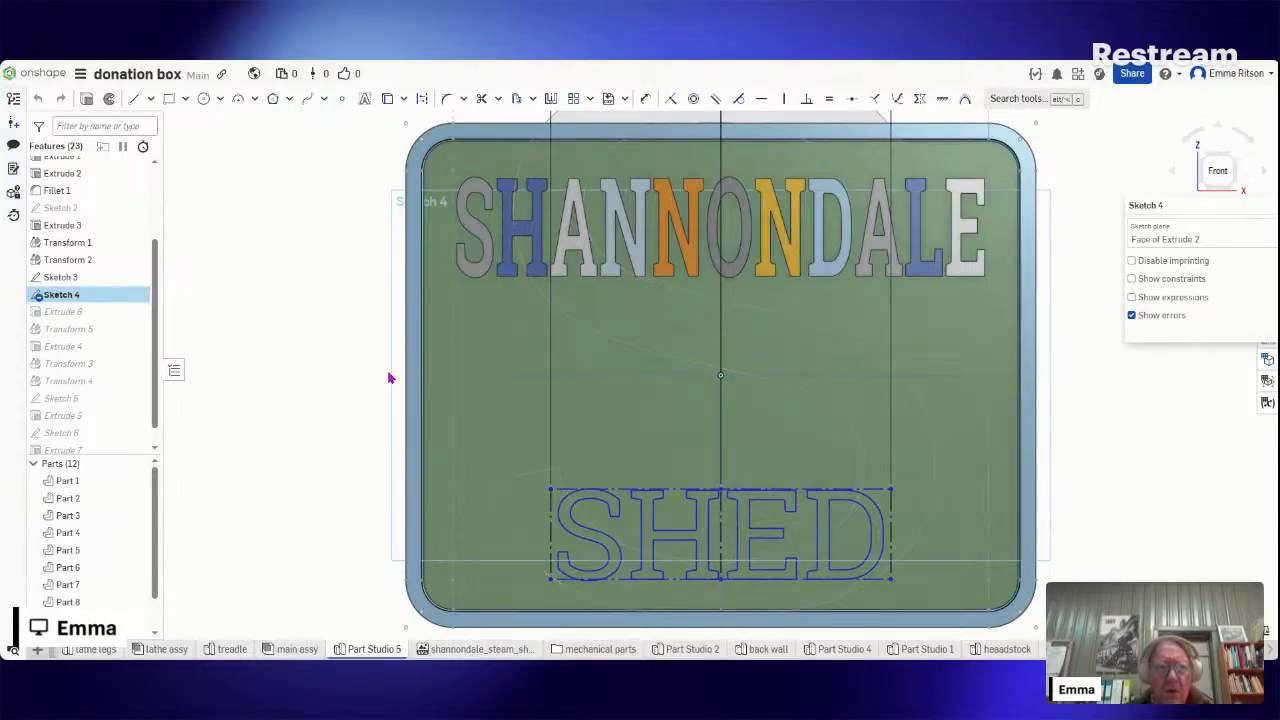
right_click(618, 510)
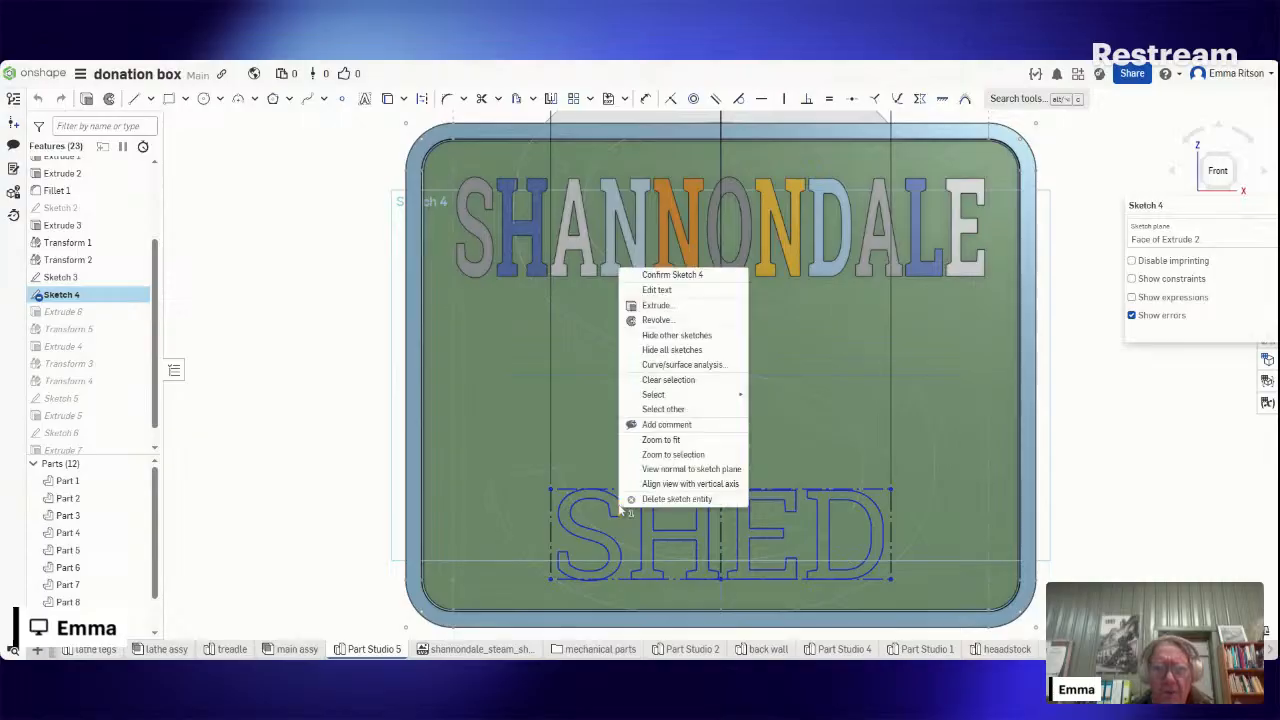
click(690, 298)
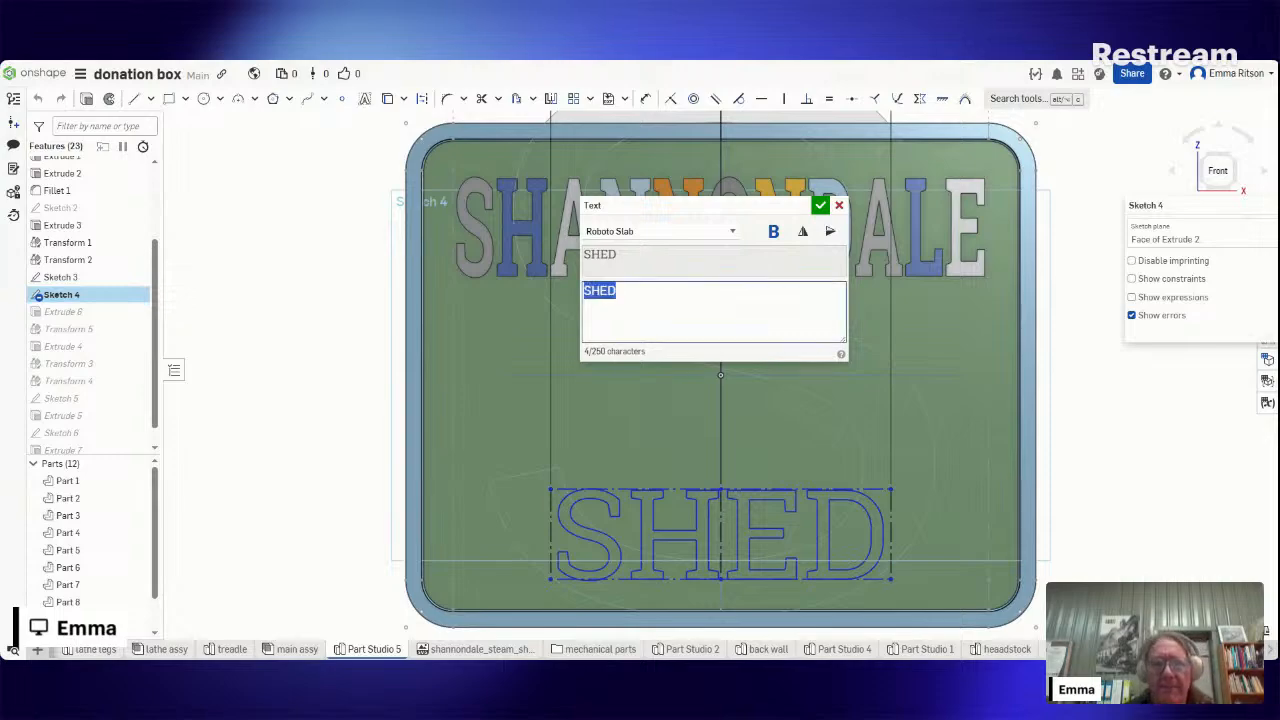
click(659, 234)
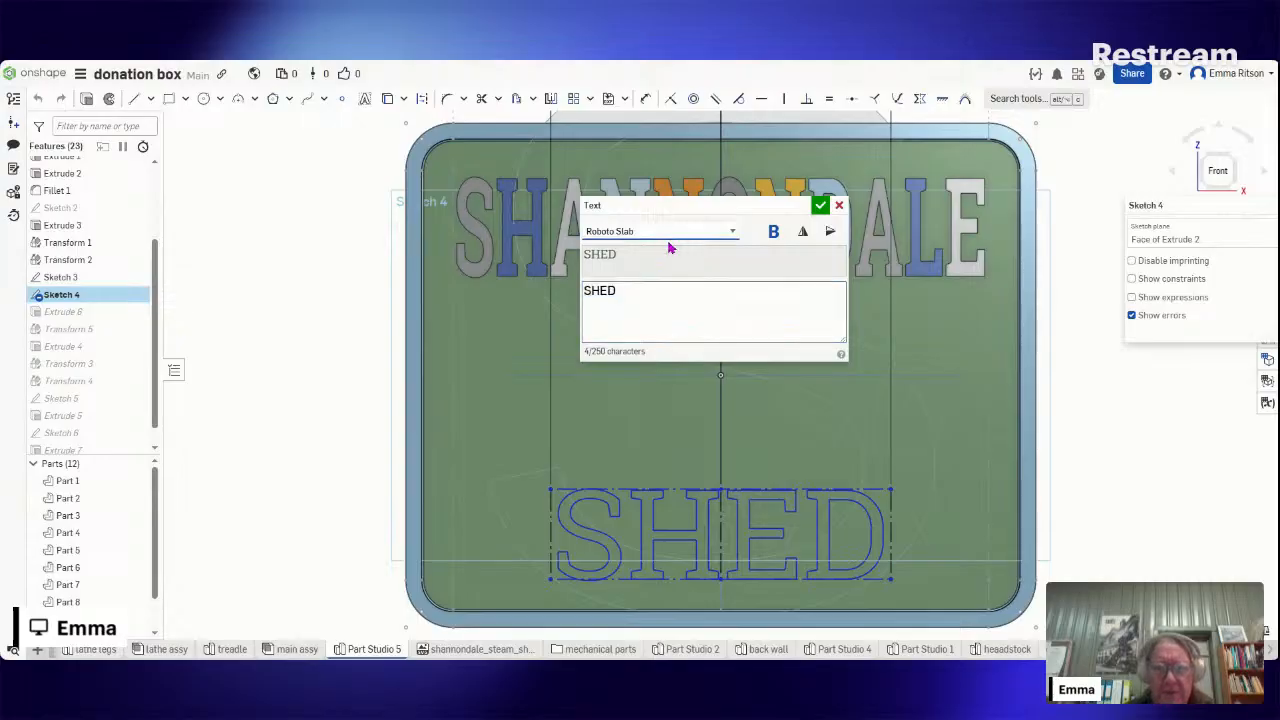
click(632, 290)
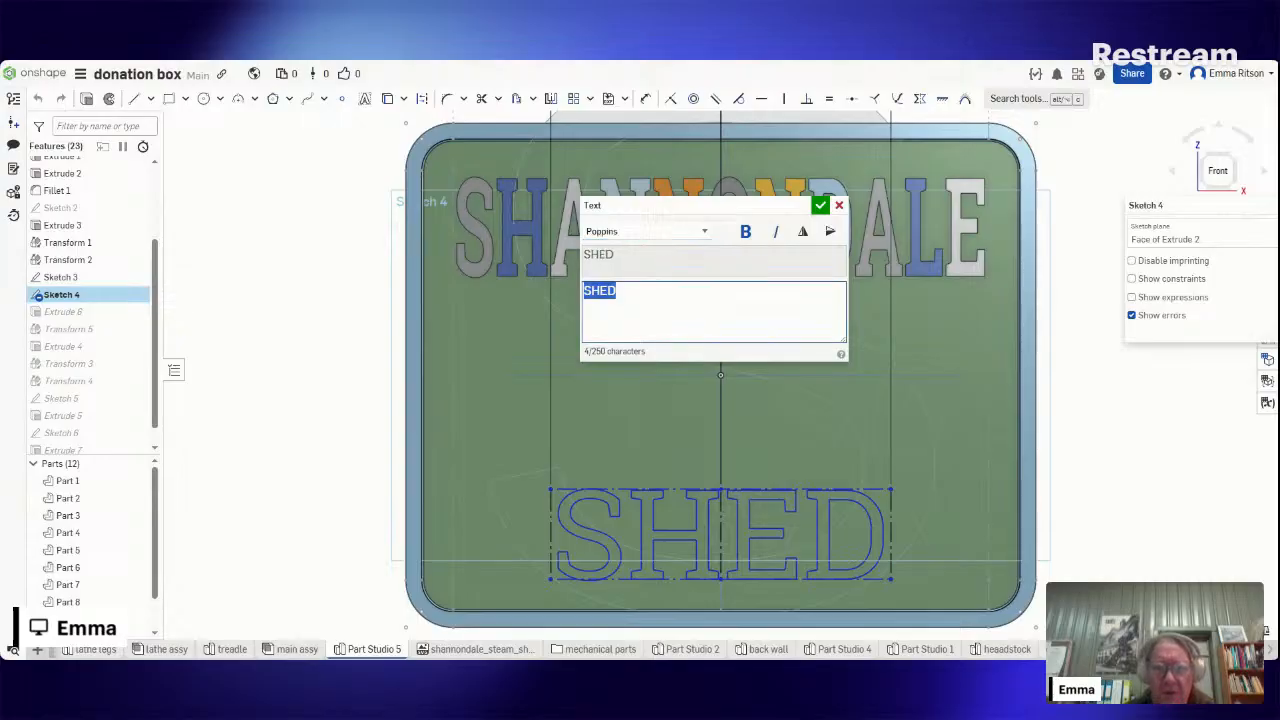
click(703, 232)
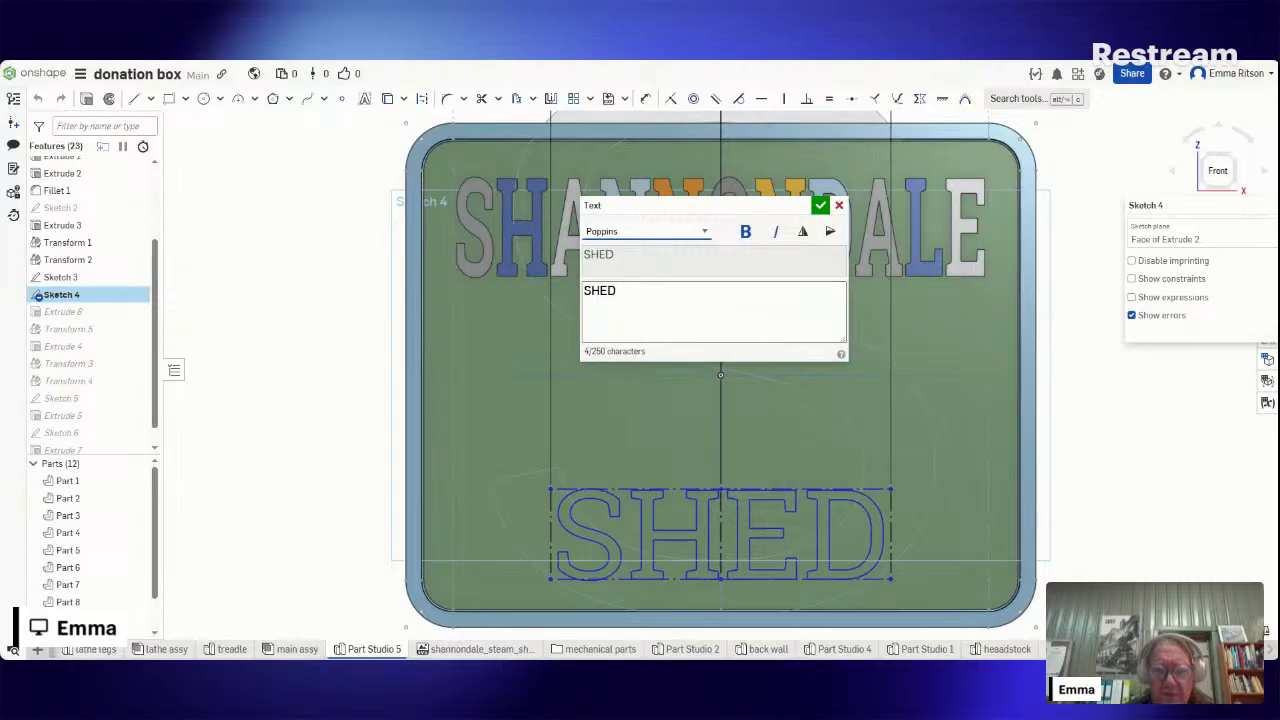
click(632, 290)
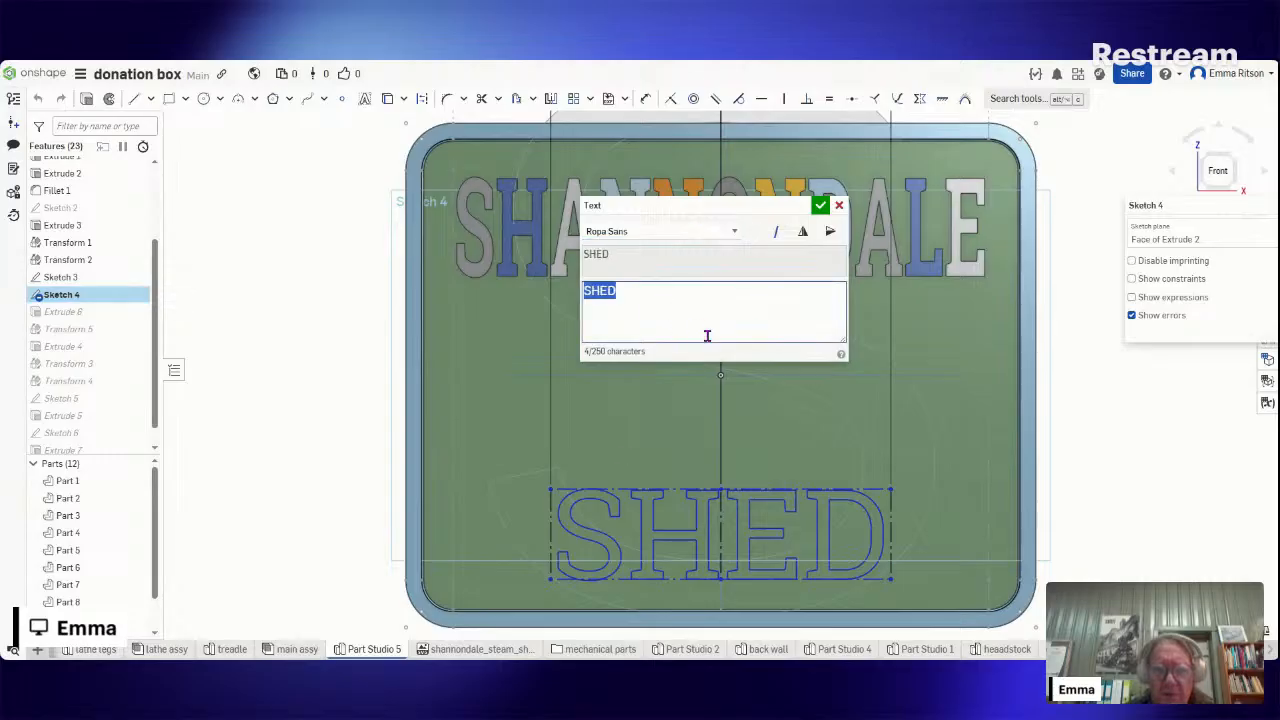
click(821, 207)
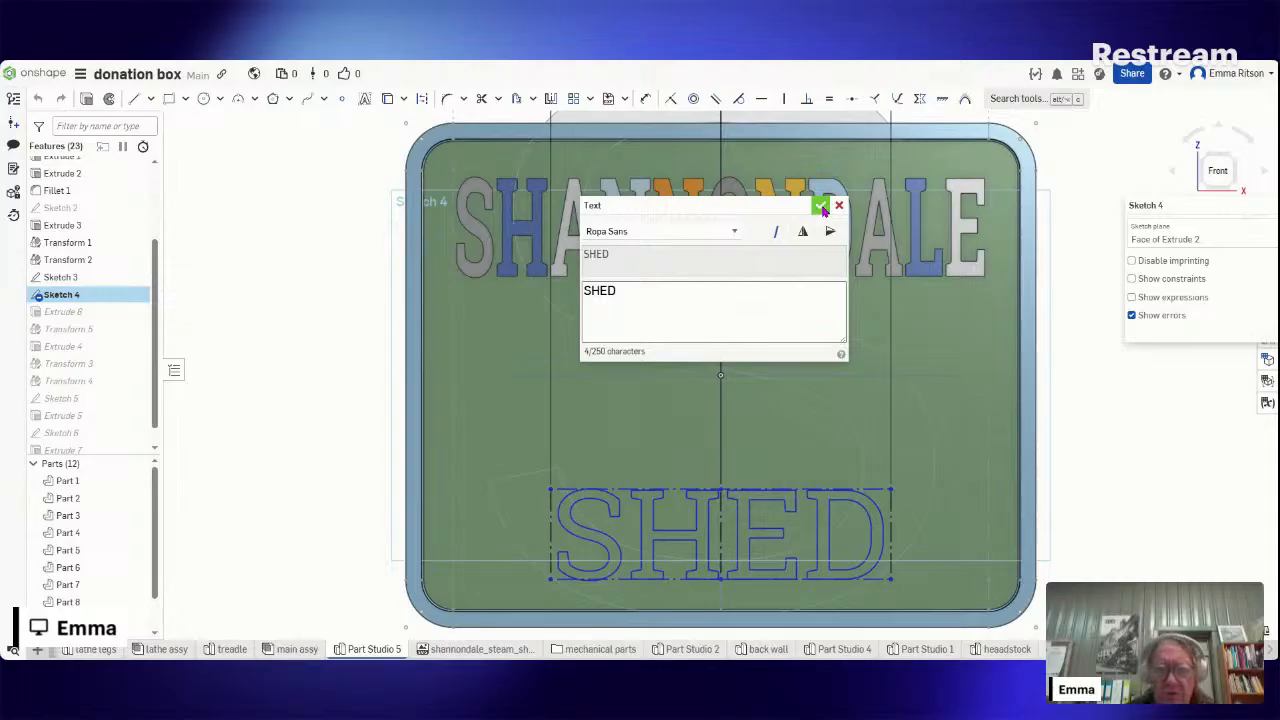
click(821, 207)
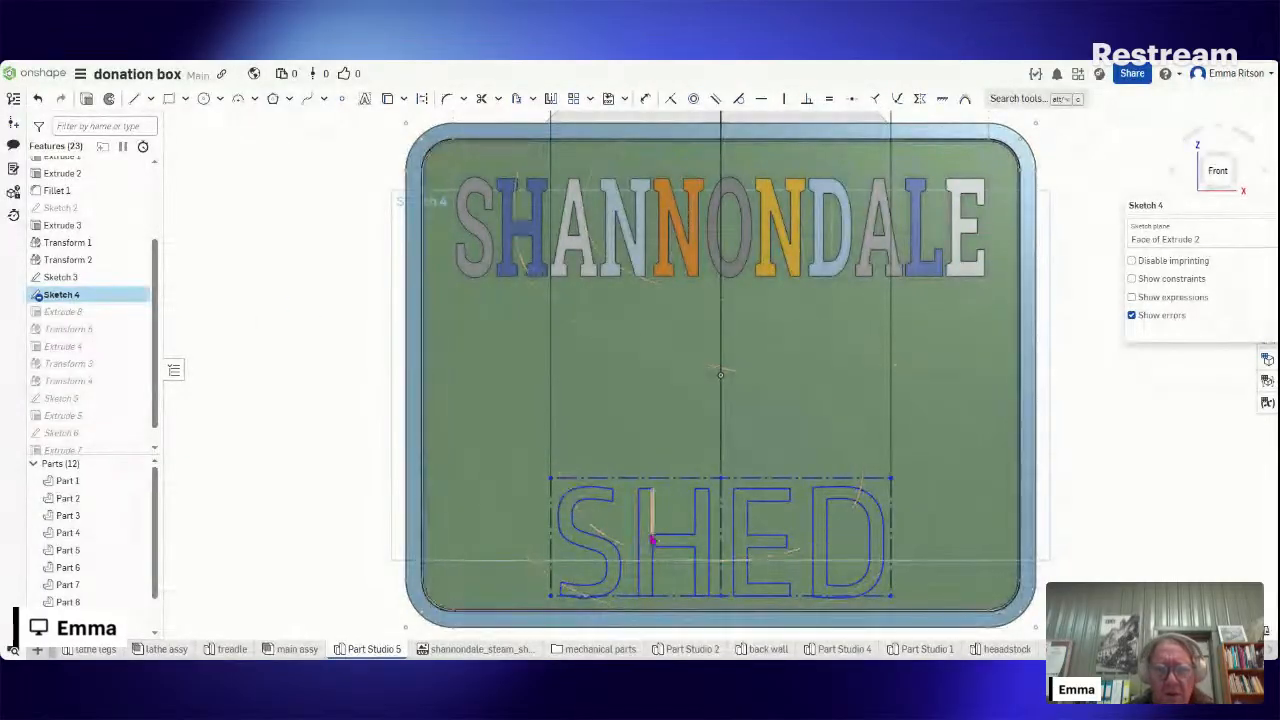
- Change the SHED text of Sketch 4 to bold Open Sans and finish the sketch
right_click(651, 514)
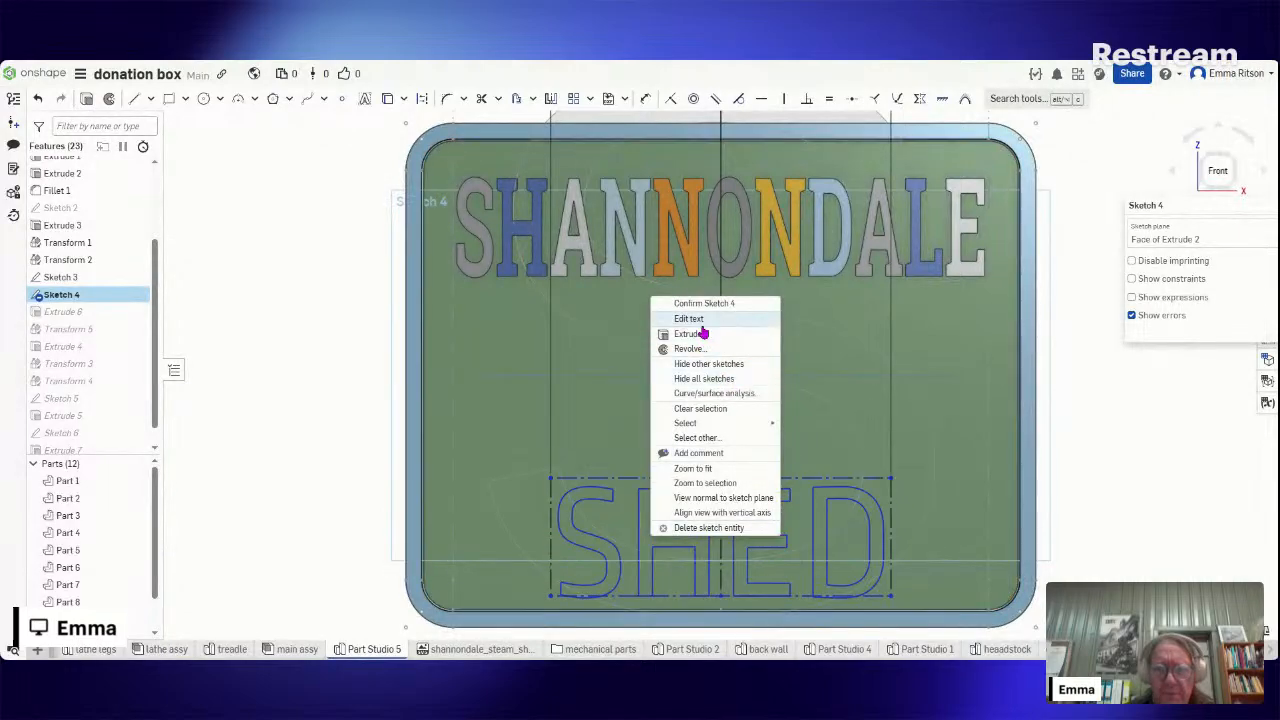
click(703, 318)
click(651, 238)
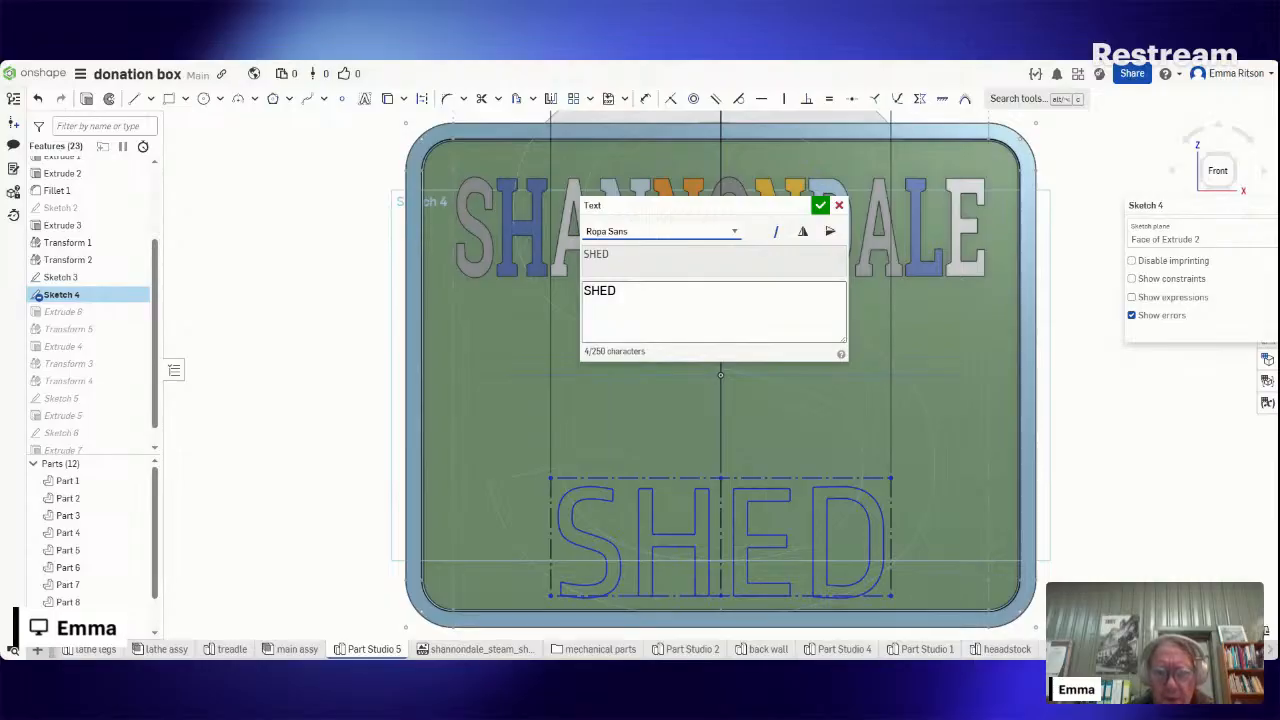
click(640, 250)
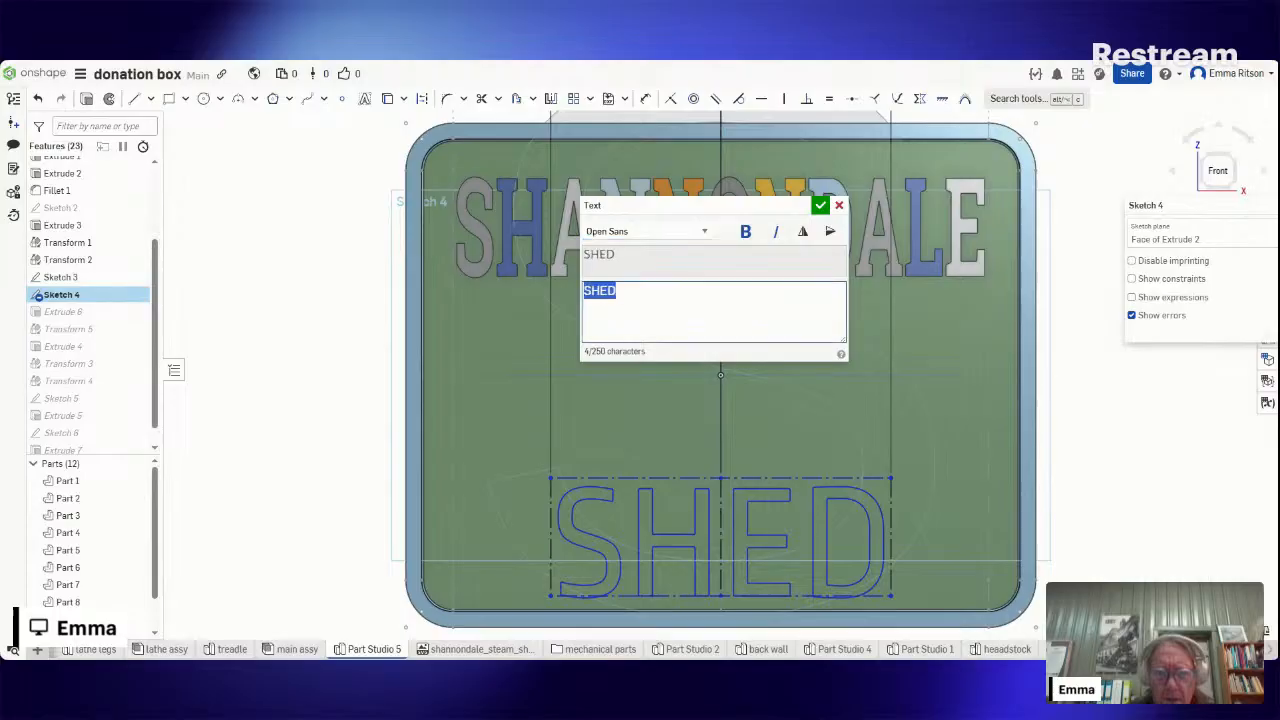
click(746, 233)
click(746, 233)
click(819, 206)
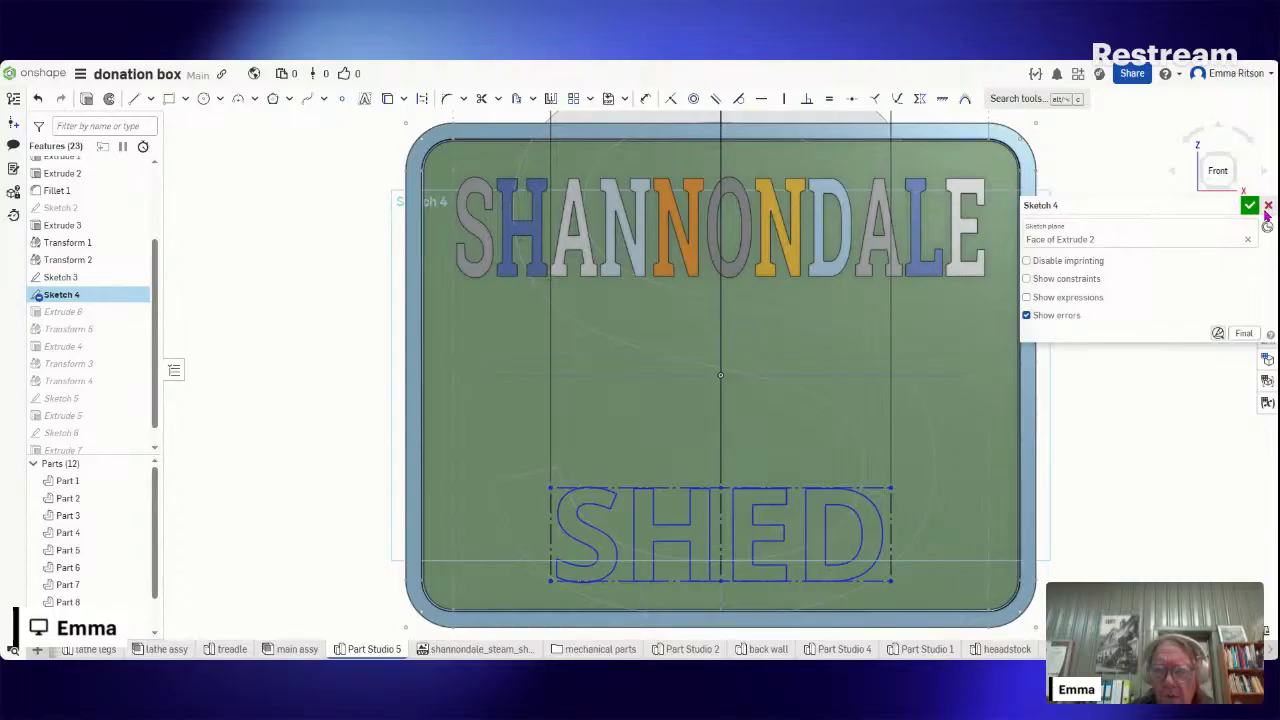
click(1250, 206)
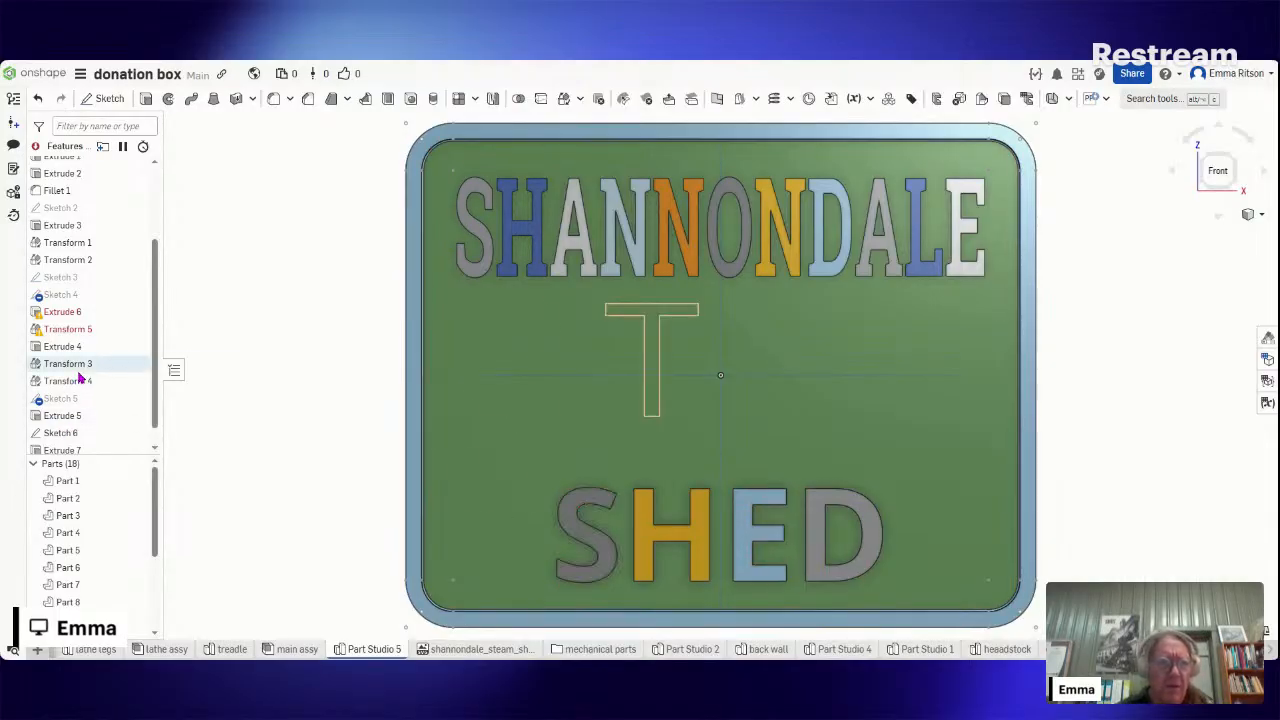
- Edit Sketch 4 again and change the font of its bold SHED text to Oswald
right_click(88, 304)
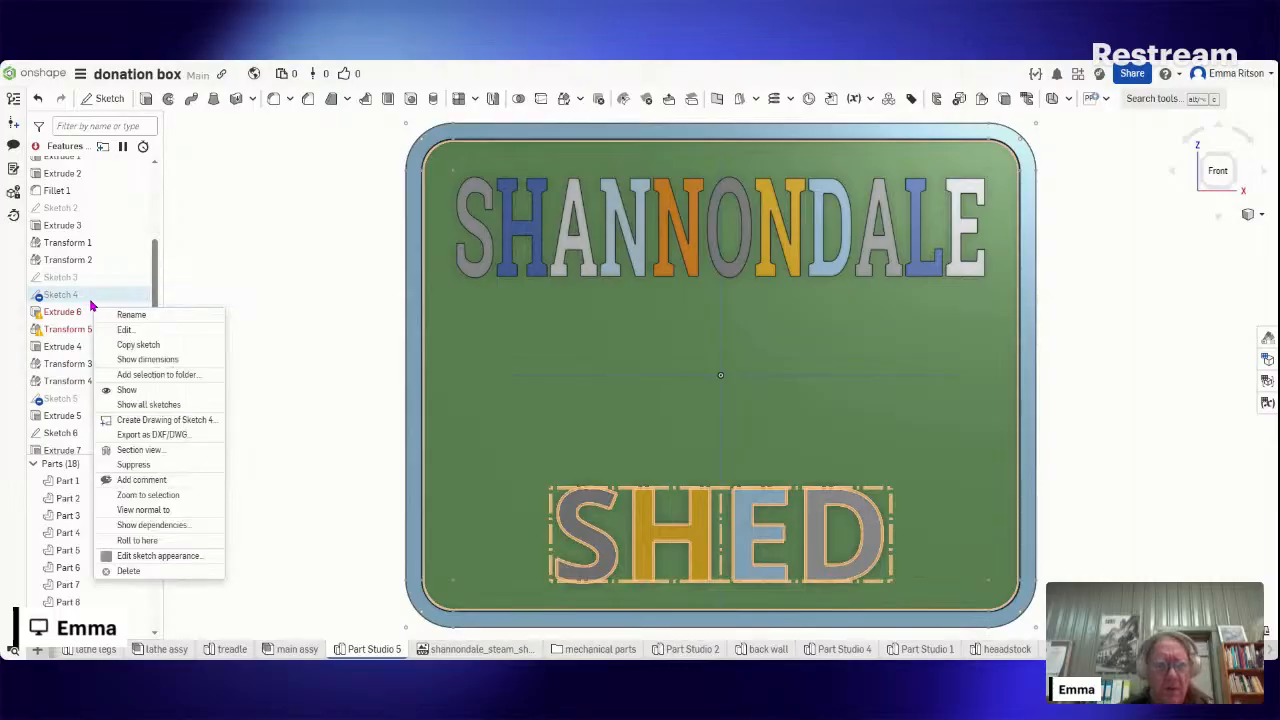
click(138, 335)
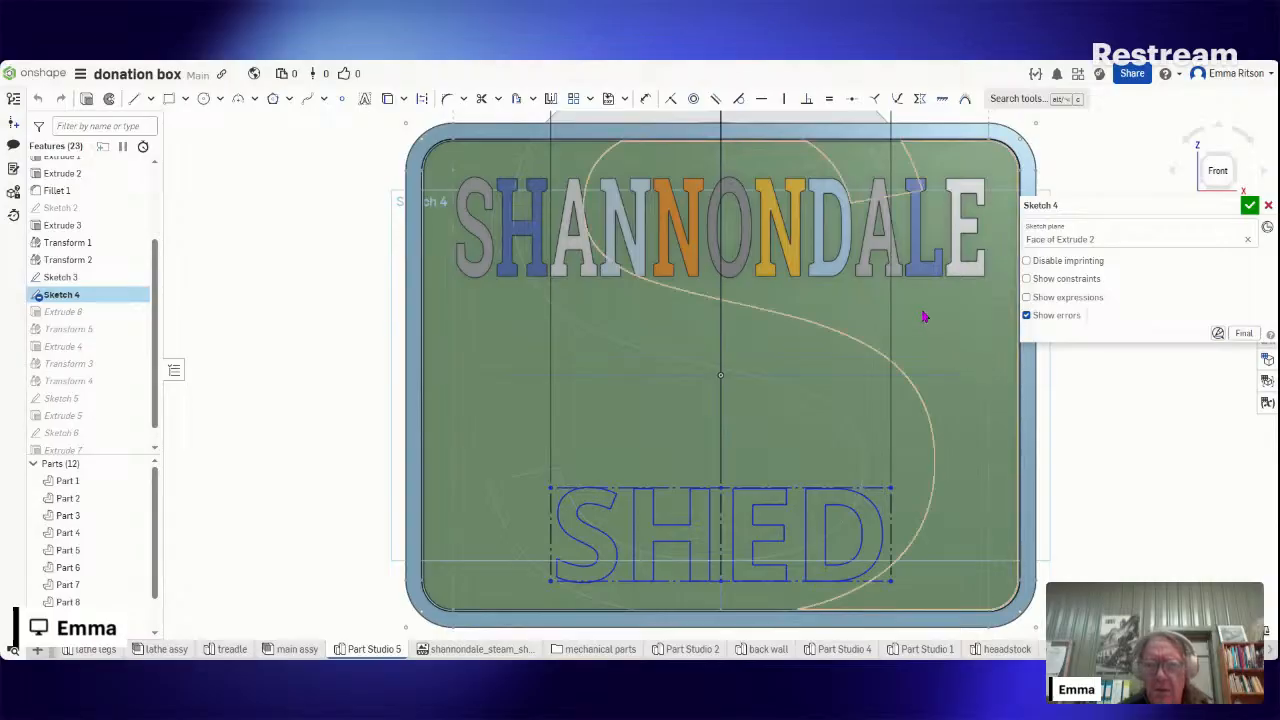
right_click(710, 522)
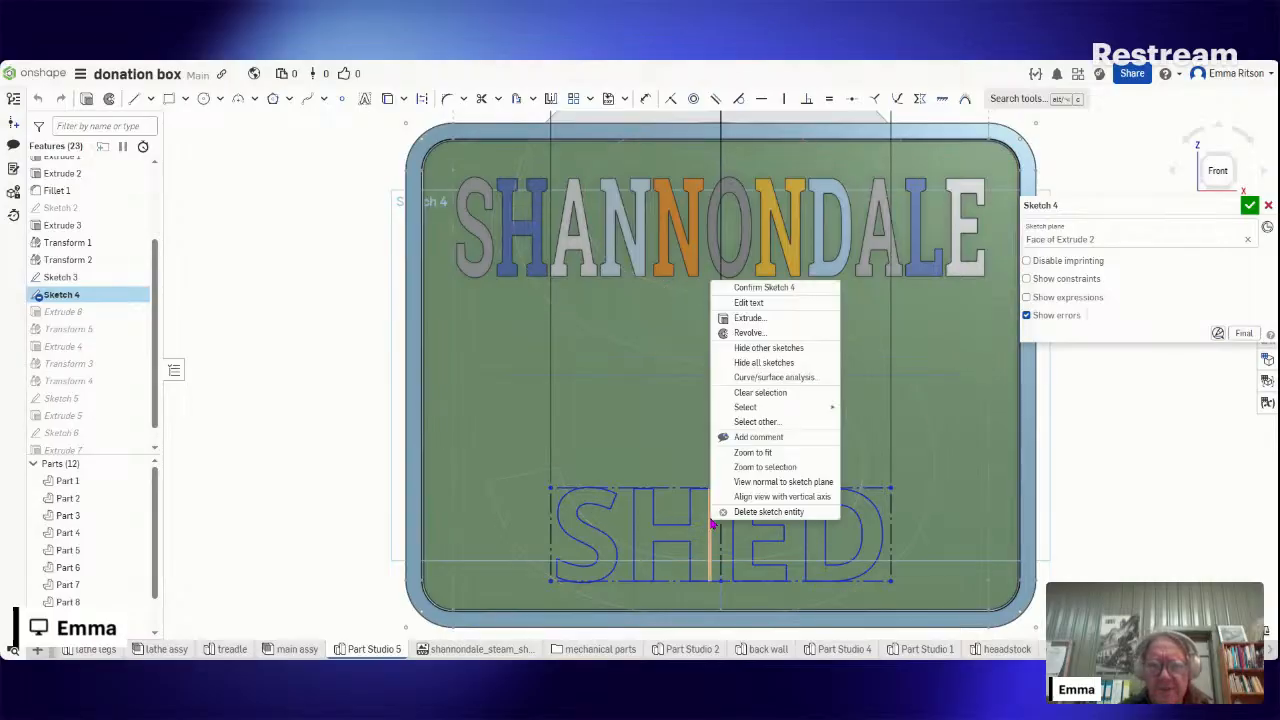
click(775, 304)
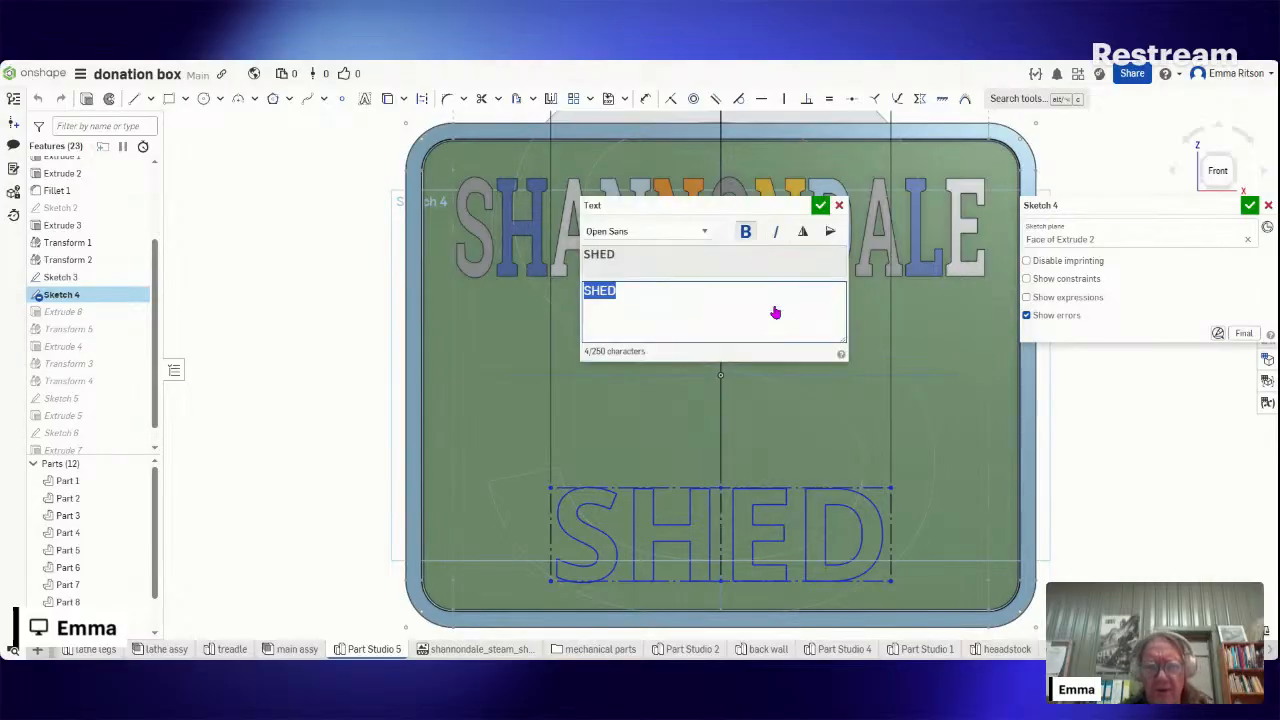
click(706, 236)
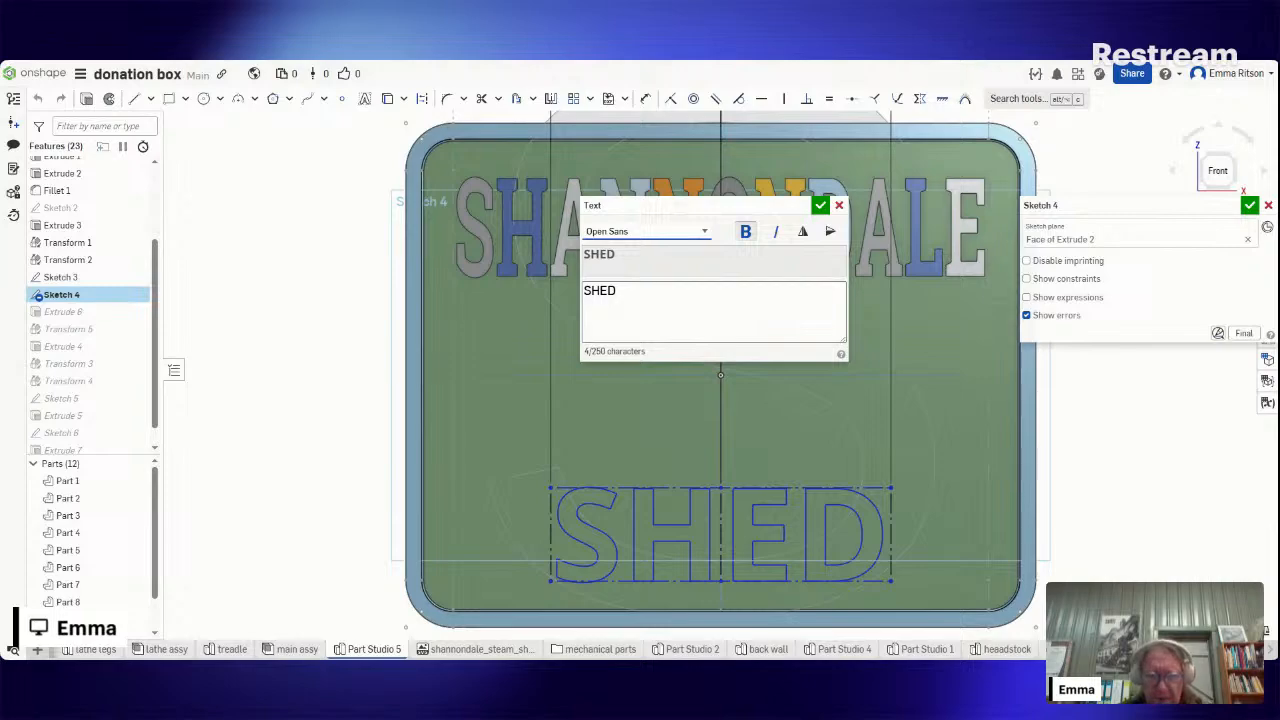
click(612, 291)
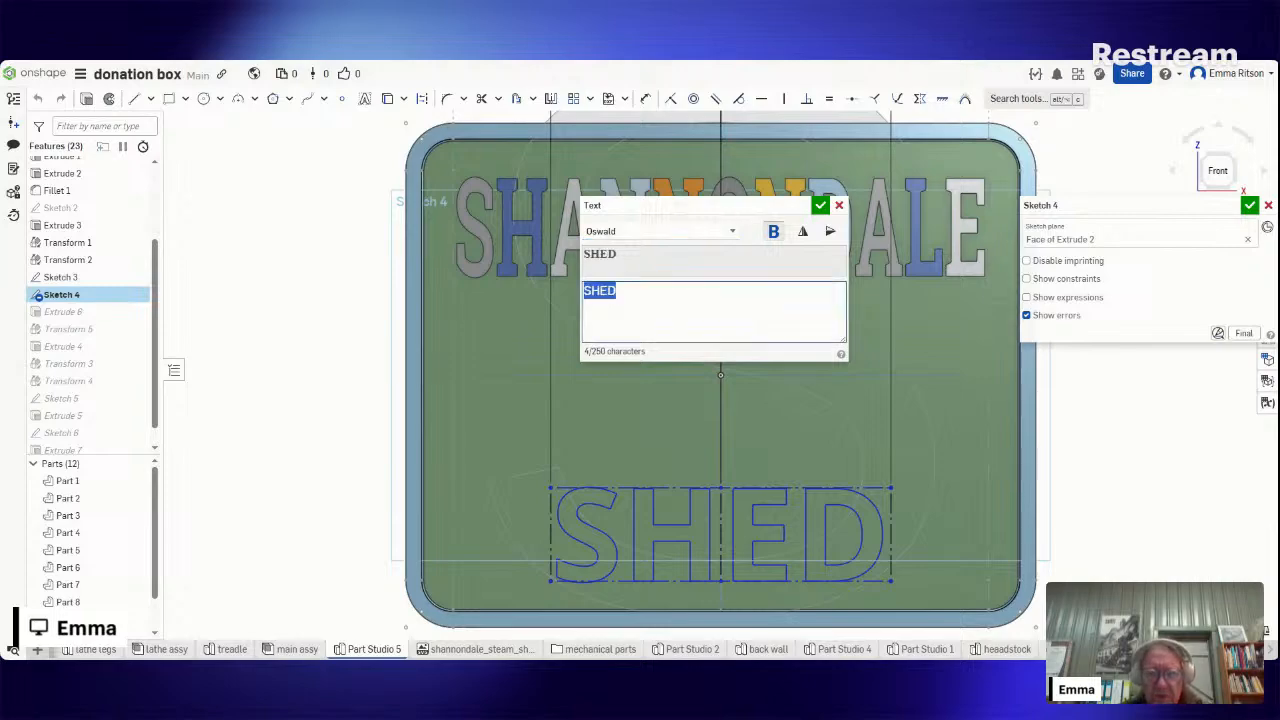
click(820, 206)
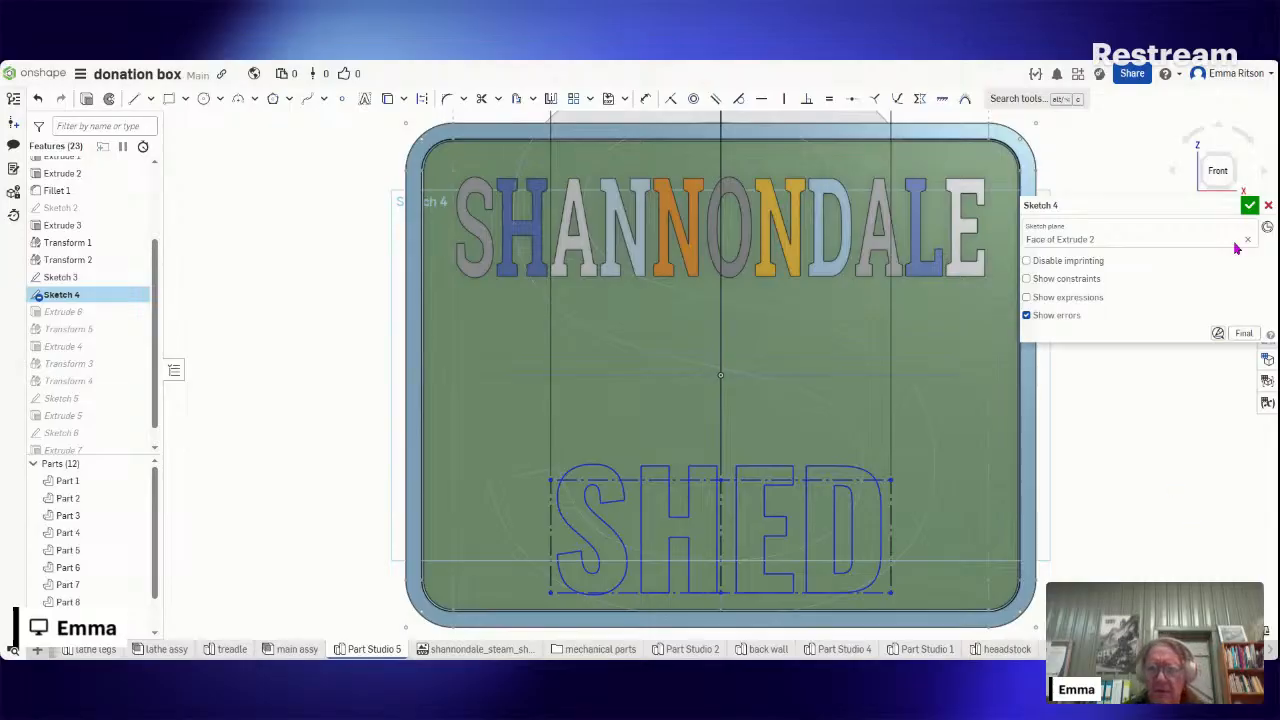
click(1250, 205)
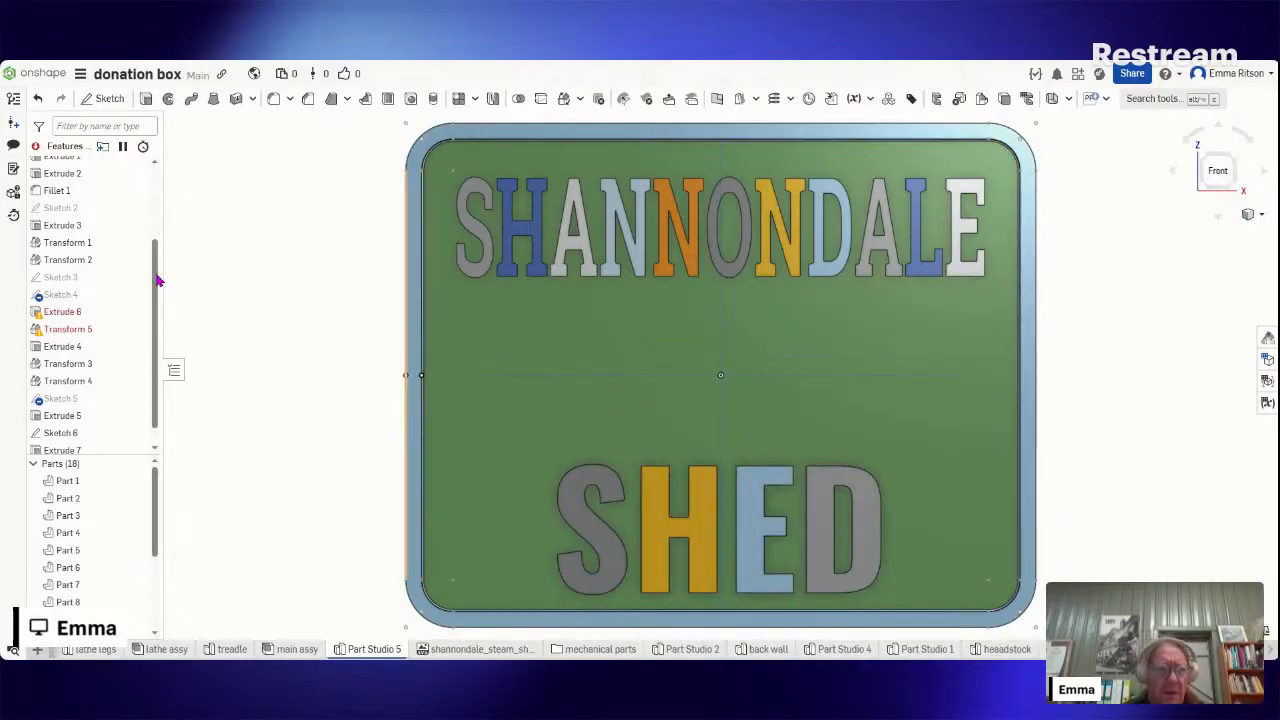
- Edit Sketch 2 and change the font of its bold SHANNONDALE text to Oswald
right_click(103, 215)
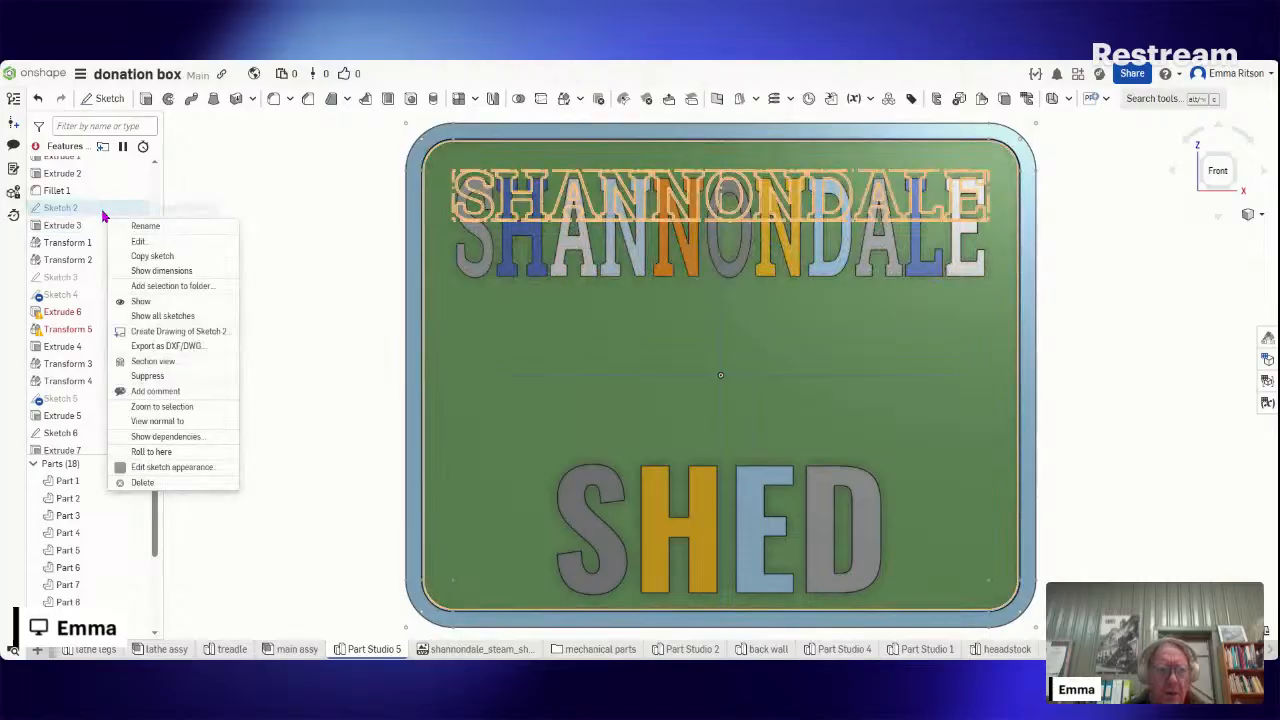
click(137, 244)
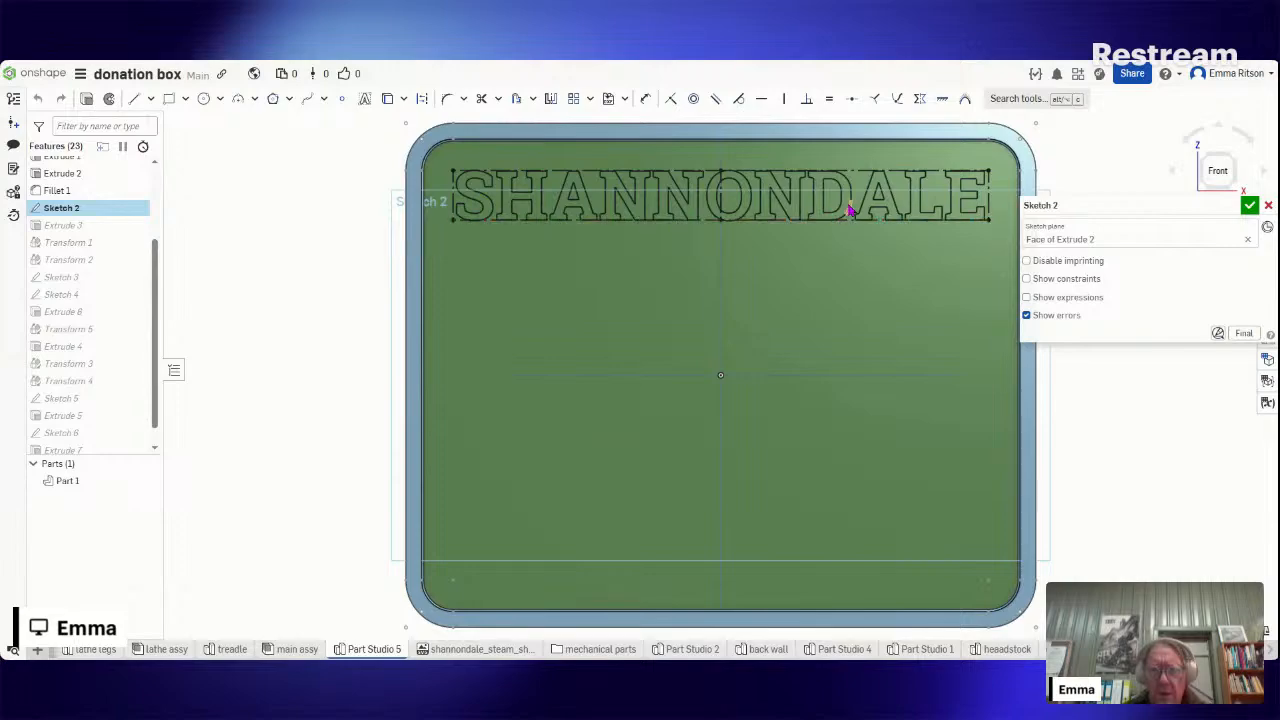
right_click(849, 209)
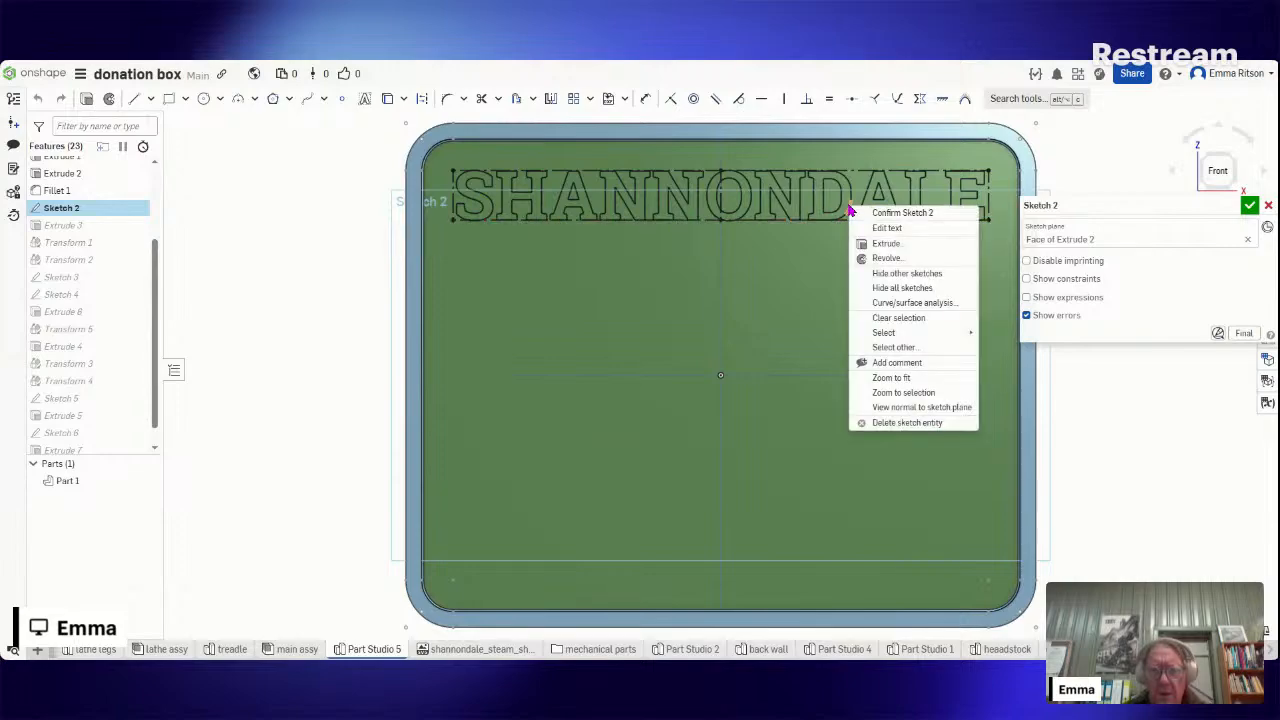
click(895, 229)
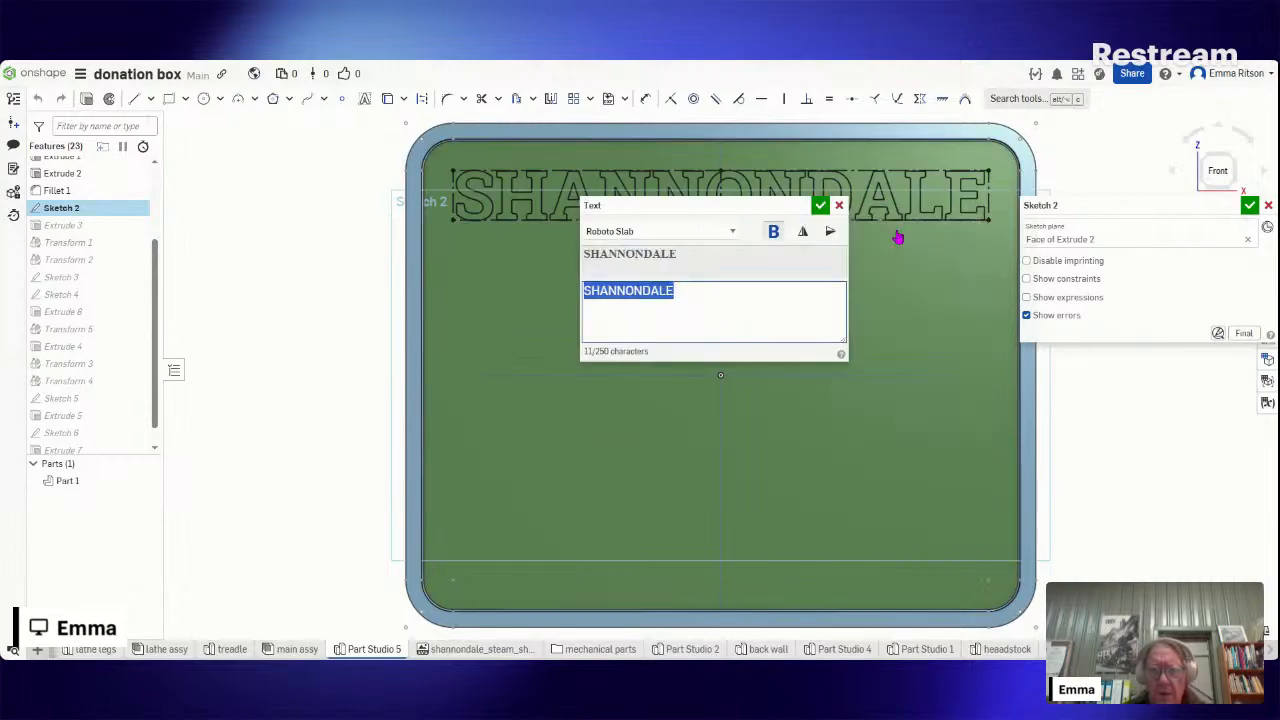
click(735, 233)
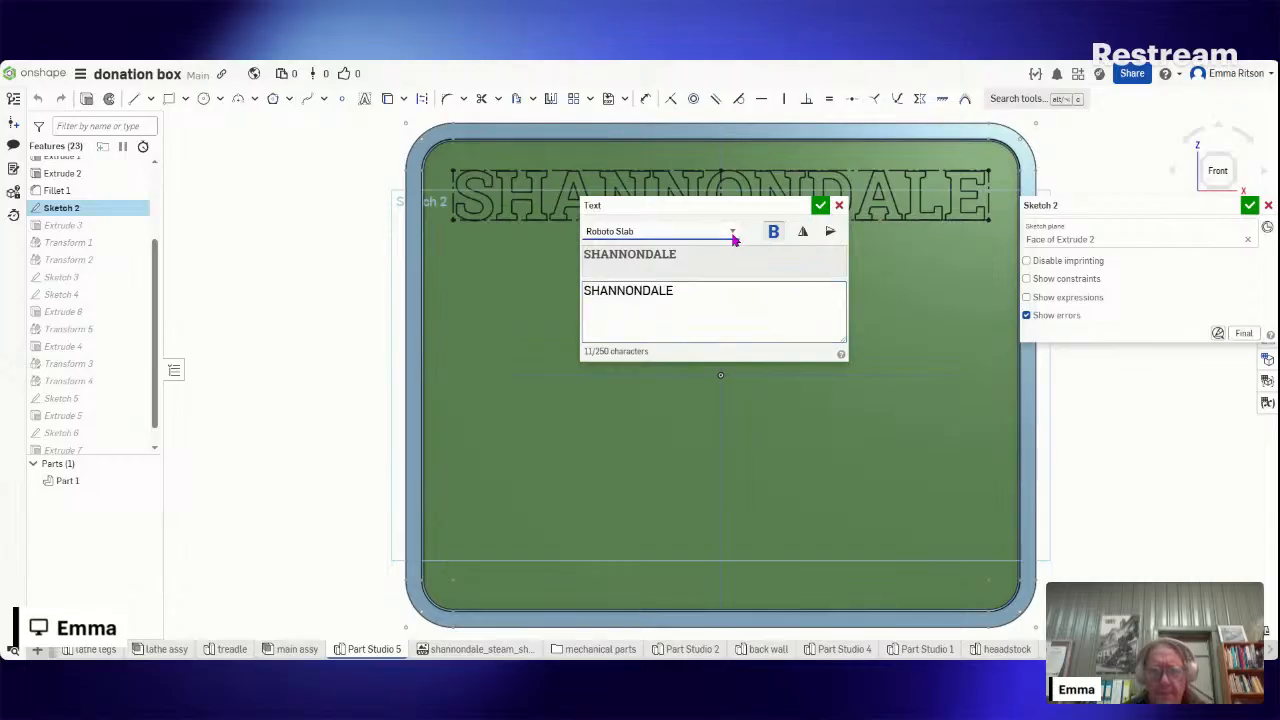
click(630, 290)
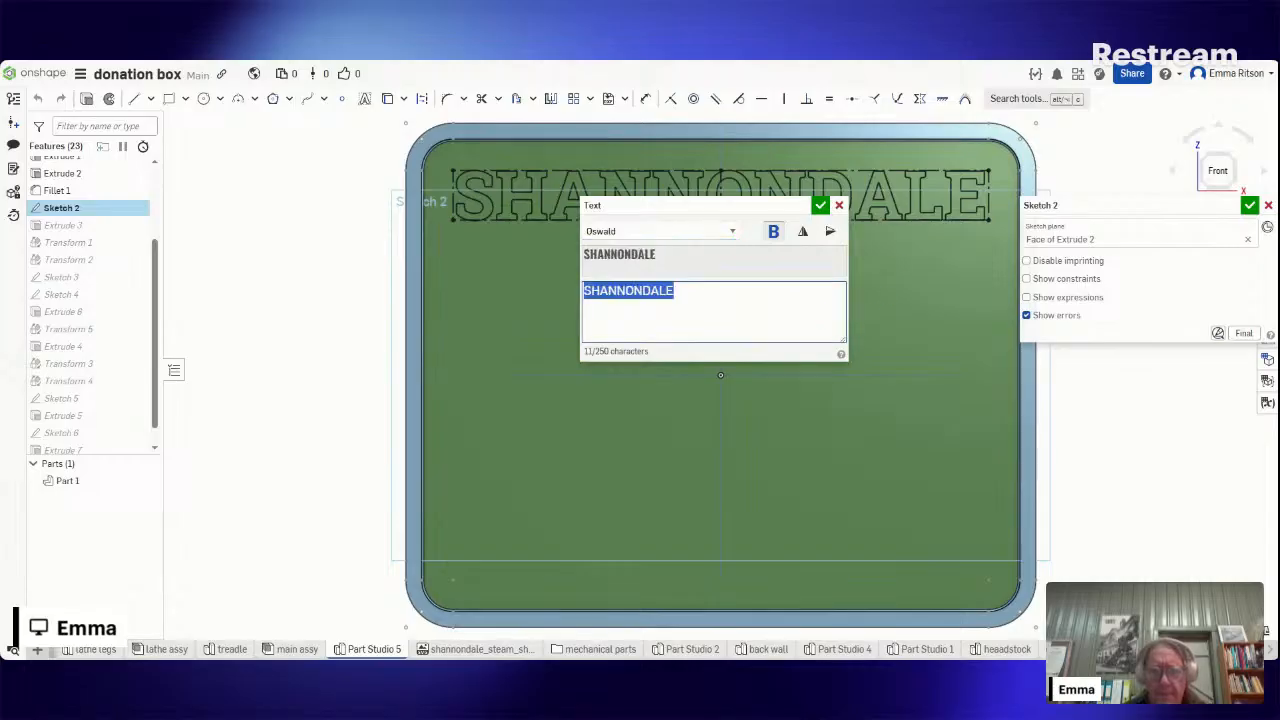
click(820, 205)
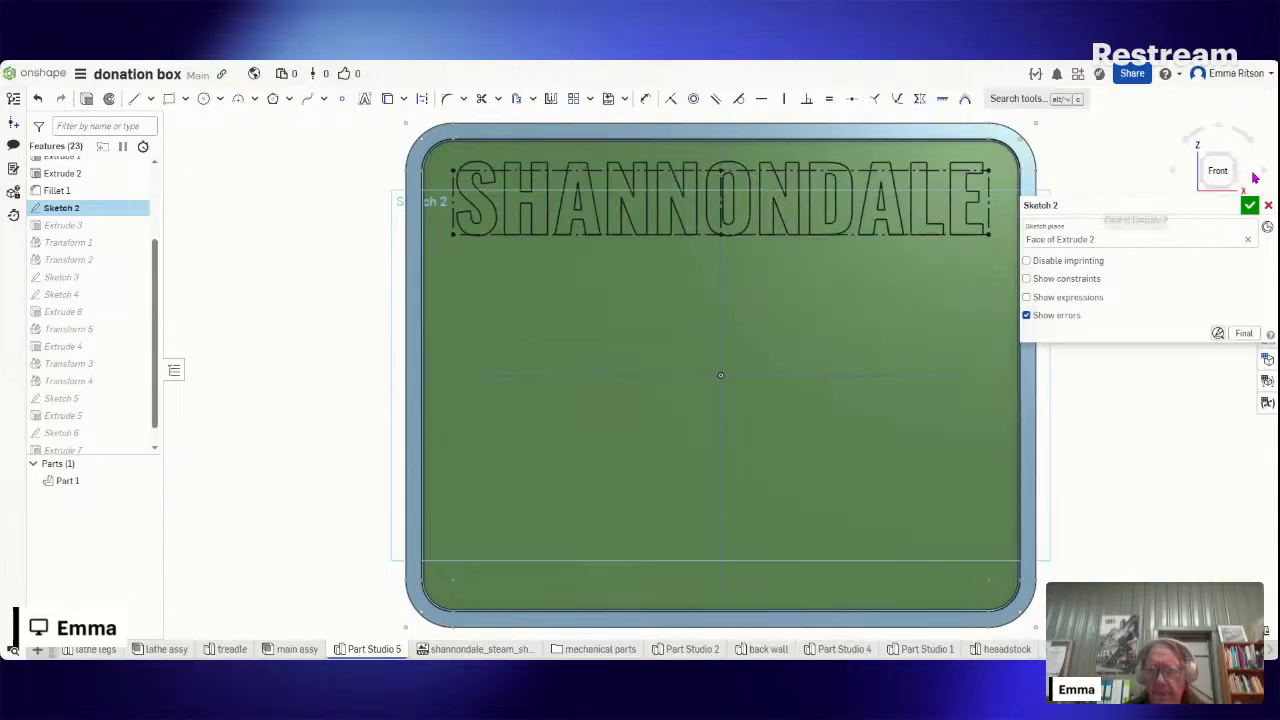
click(1249, 207)
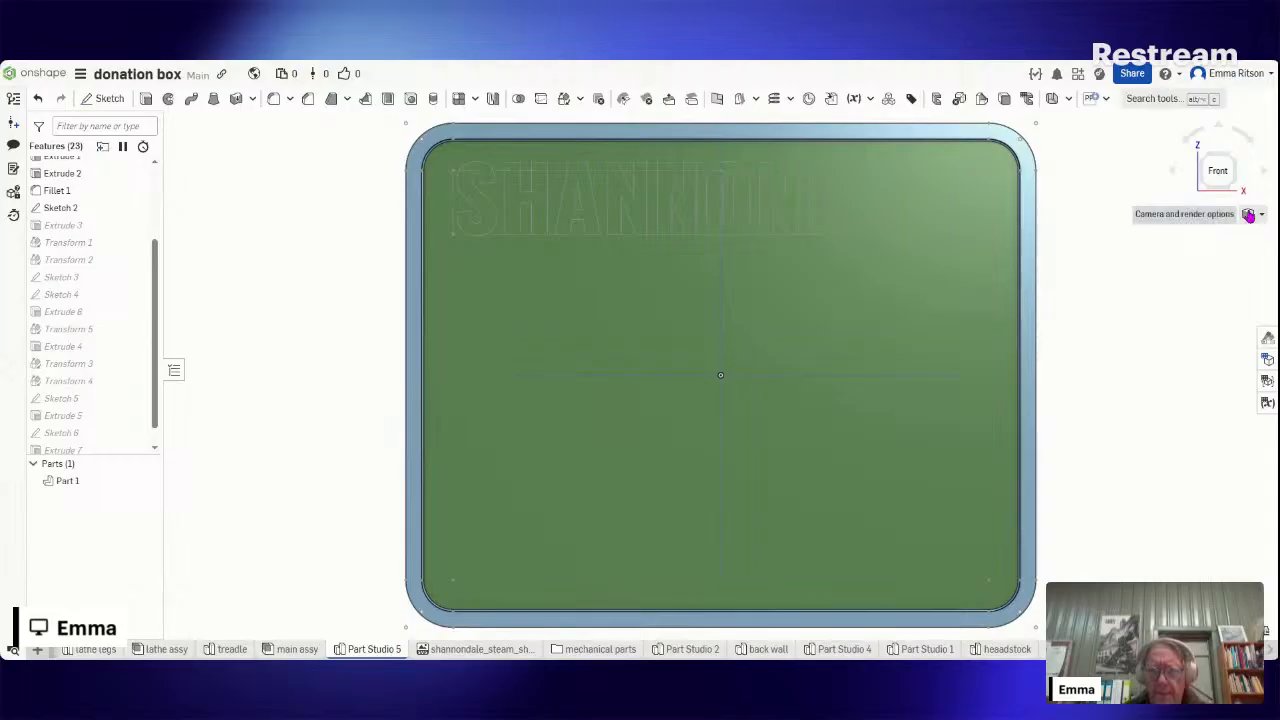
click(1249, 215)
click(1093, 231)
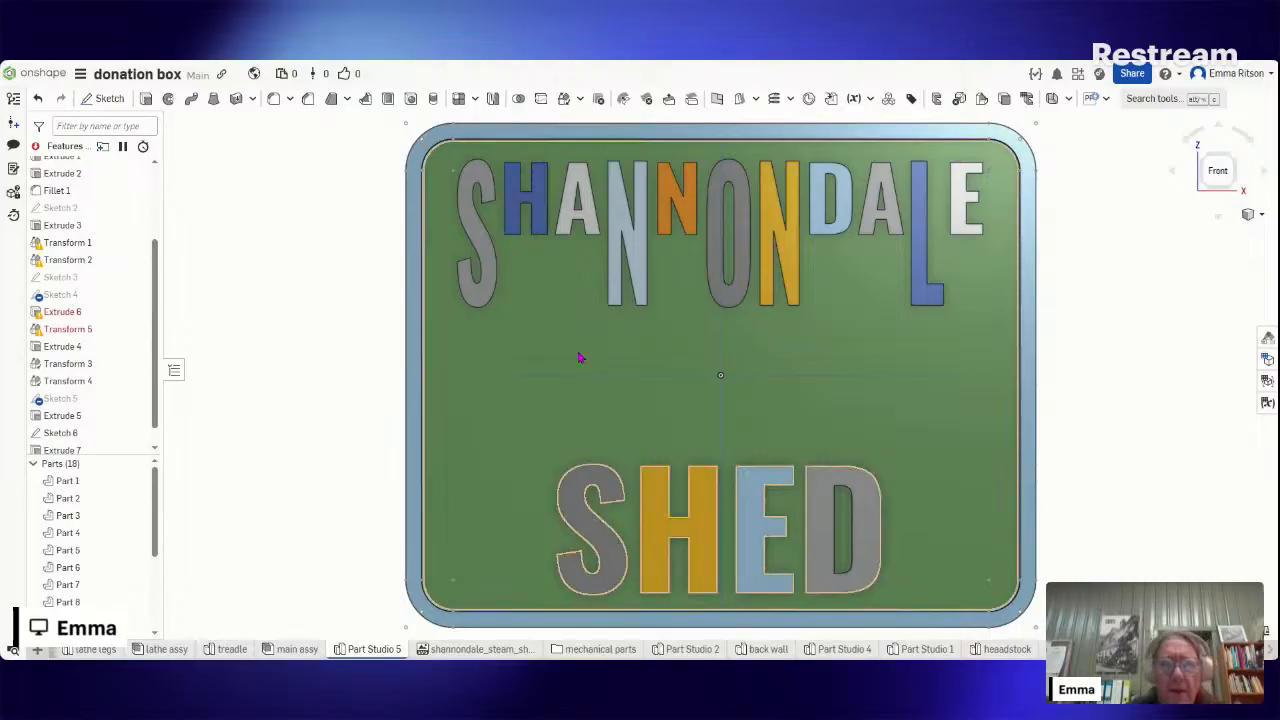
- Edit Transform 1, which scales the SHANNONDALE letters, and set its Z scale to 1
click(637, 263)
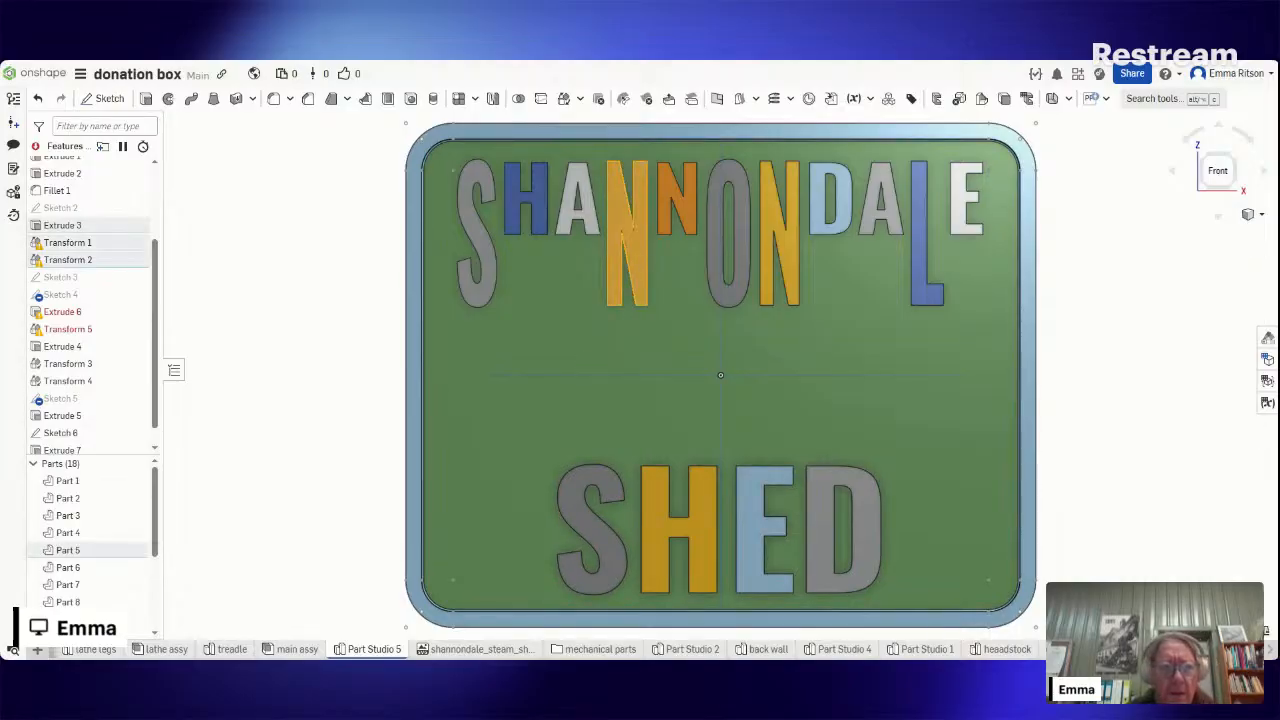
click(105, 245)
right_click(105, 248)
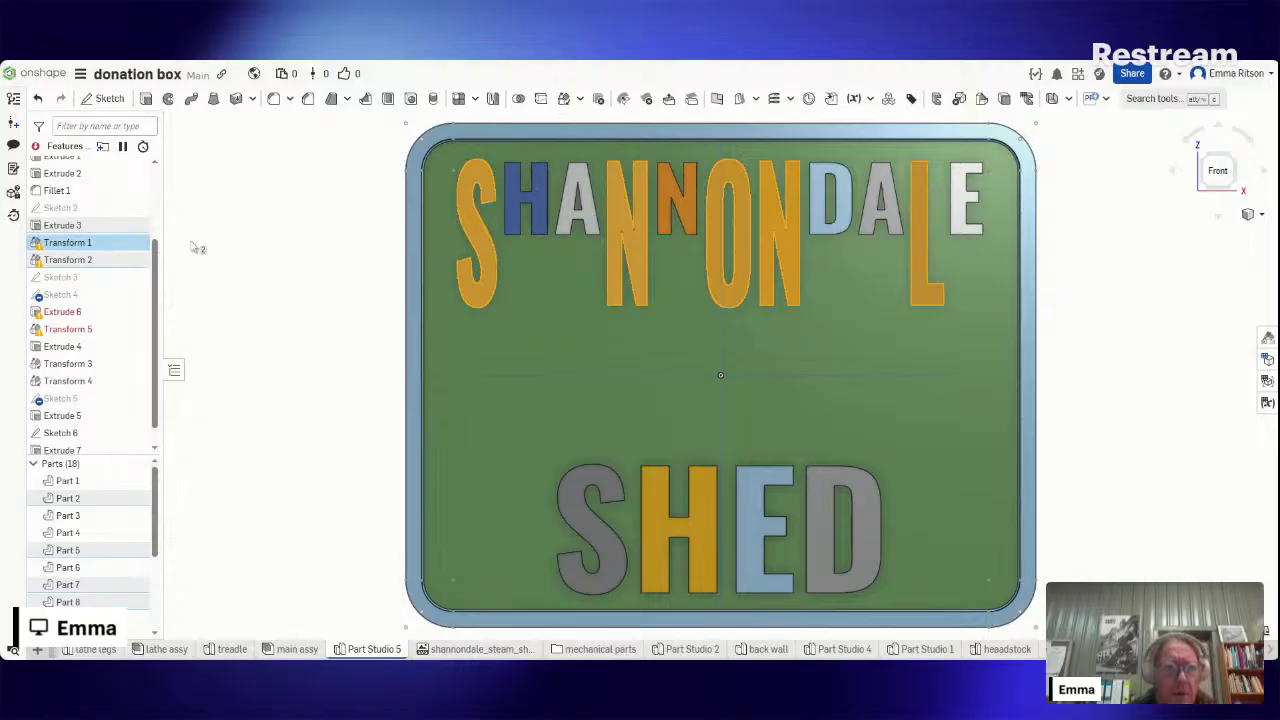
click(197, 267)
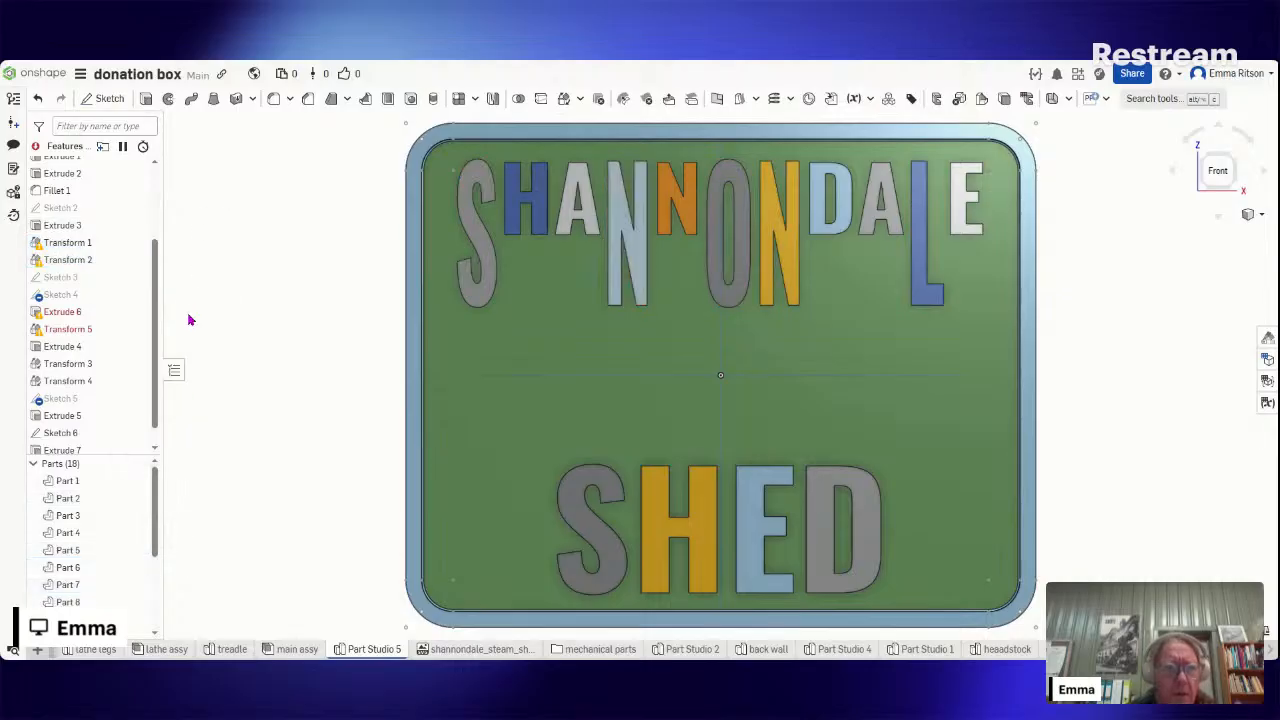
right_click(103, 247)
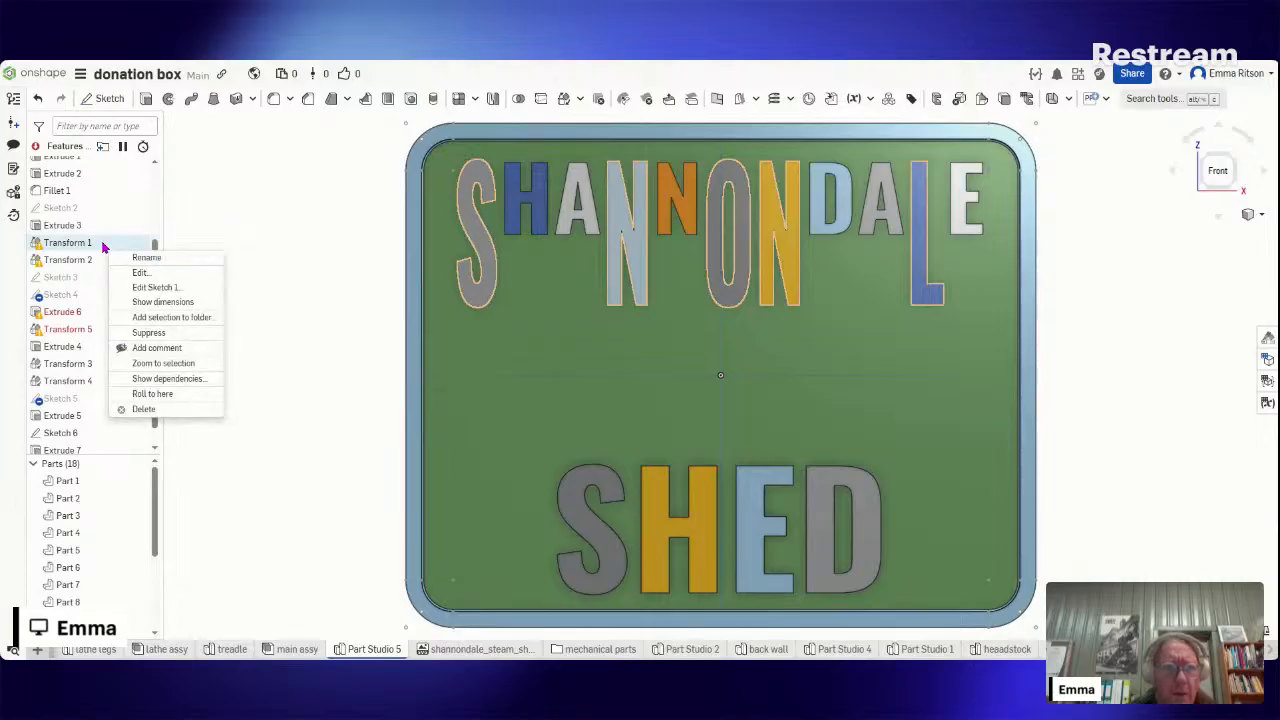
click(140, 273)
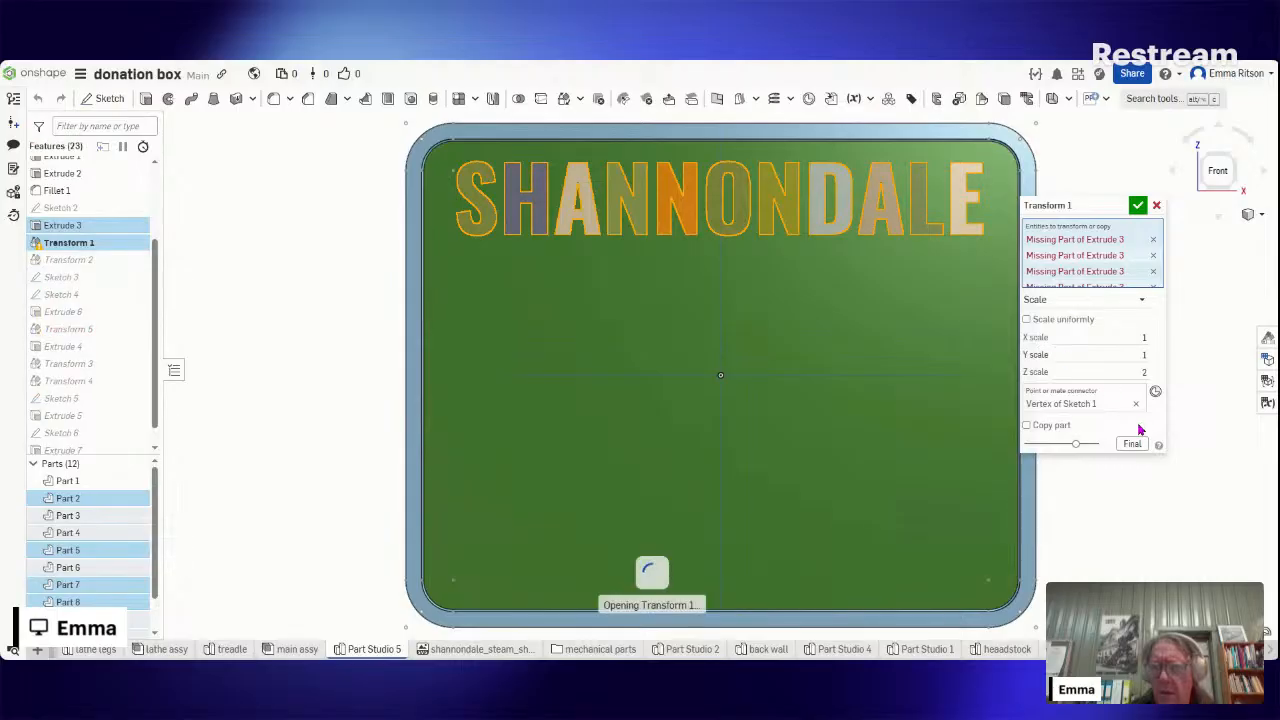
click(1142, 371)
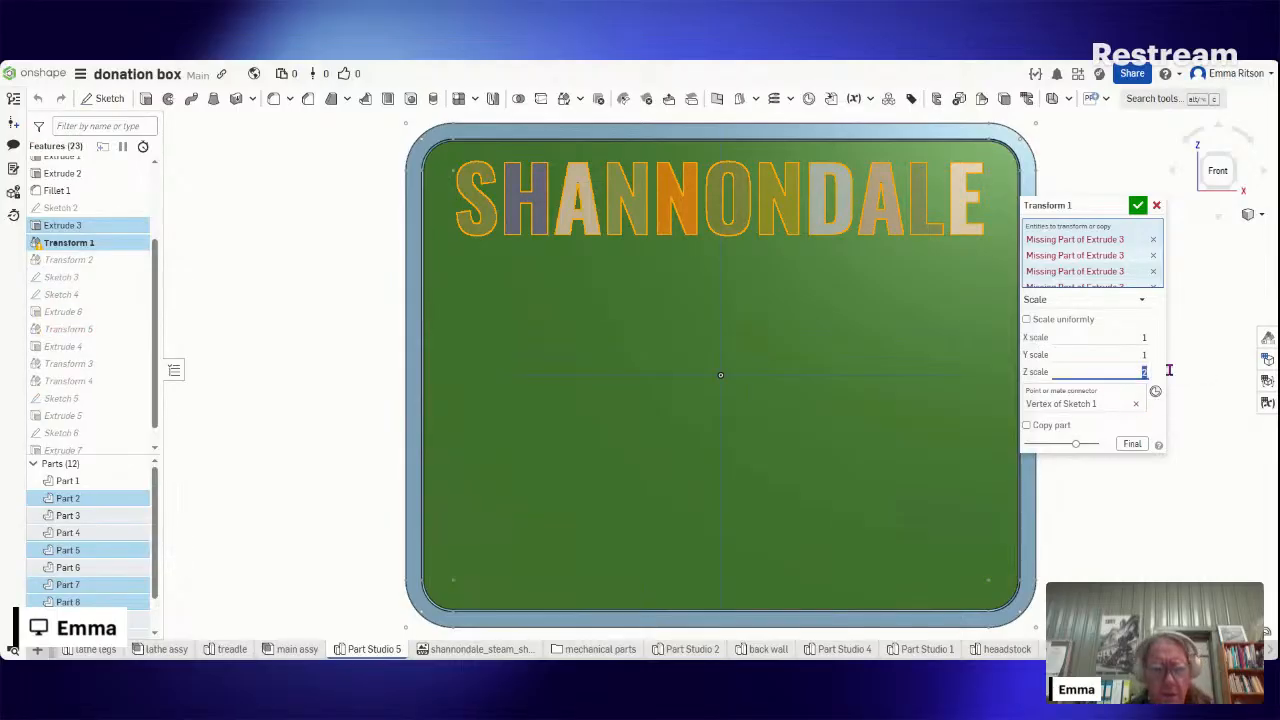
text(1)
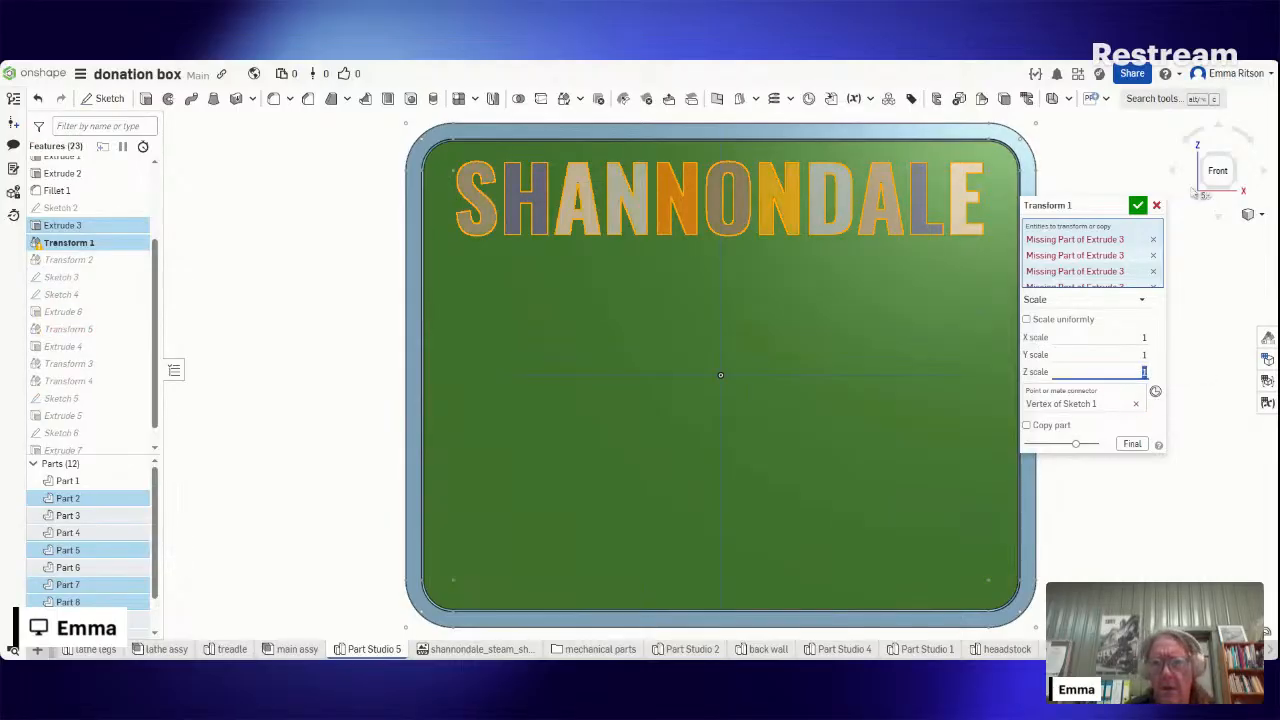
click(1138, 206)
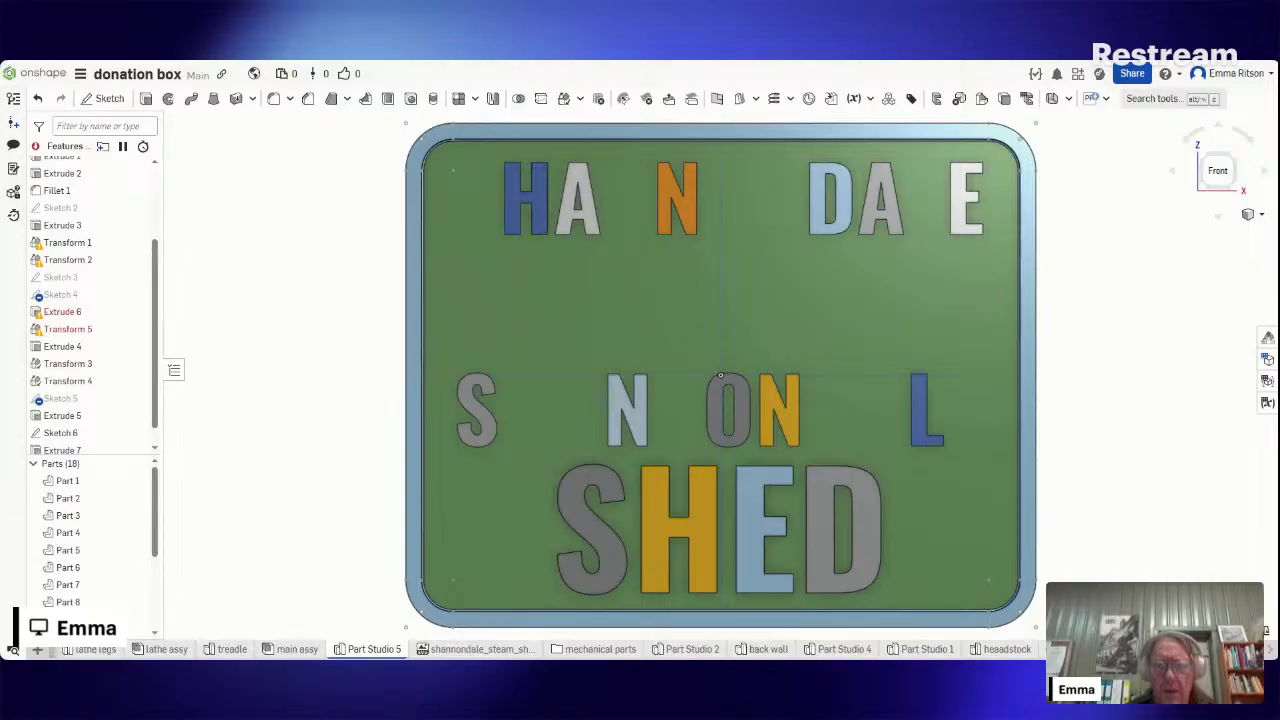
drag(983, 472, 532, 317)
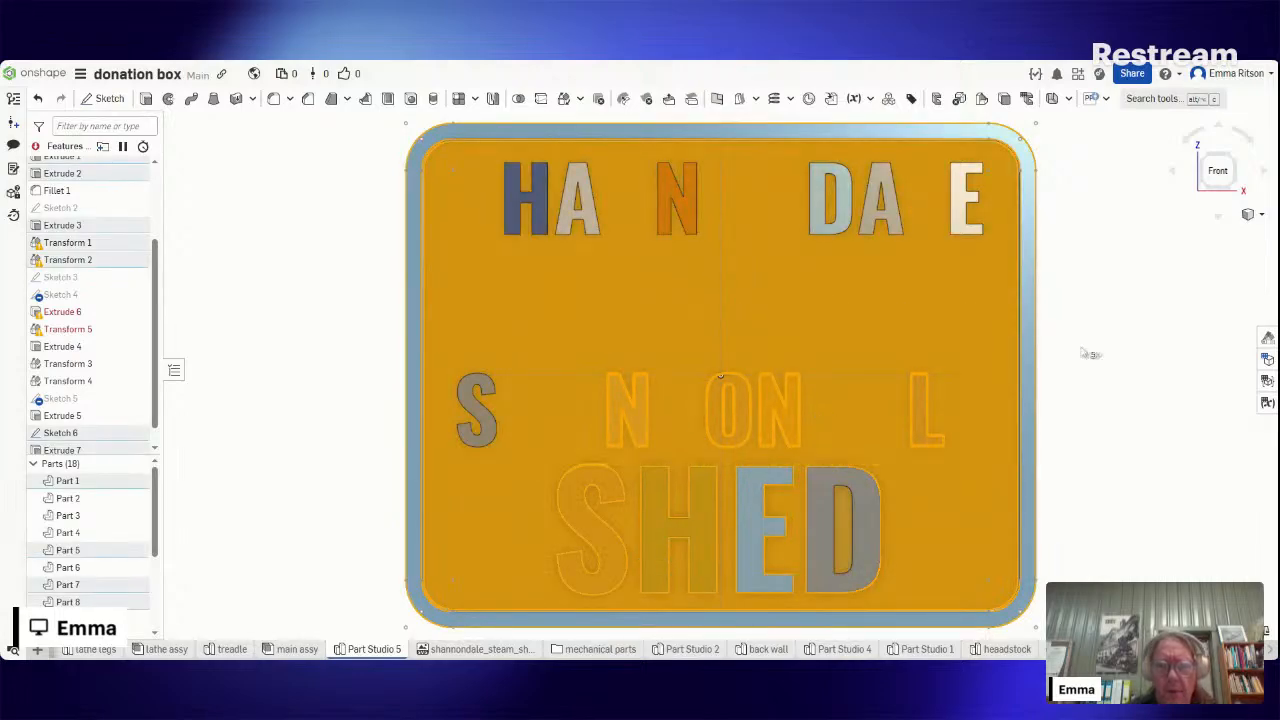
click(1134, 371)
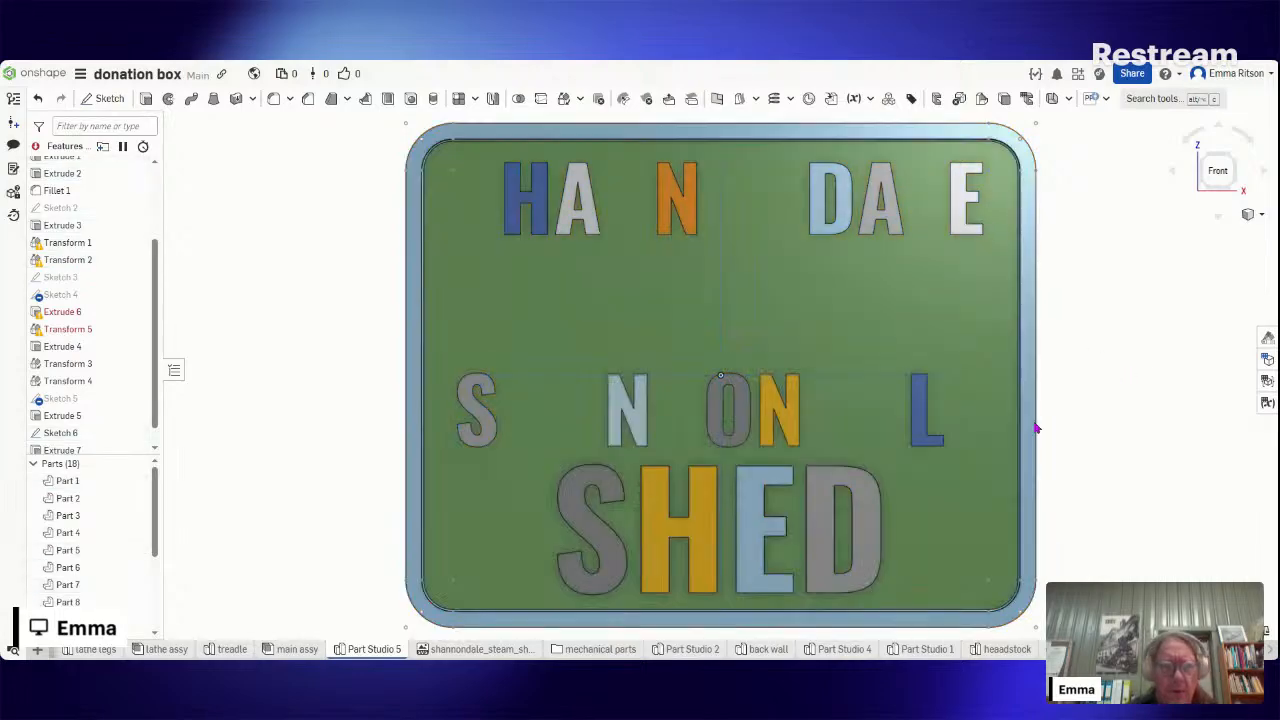
click(641, 407)
right_click(641, 407)
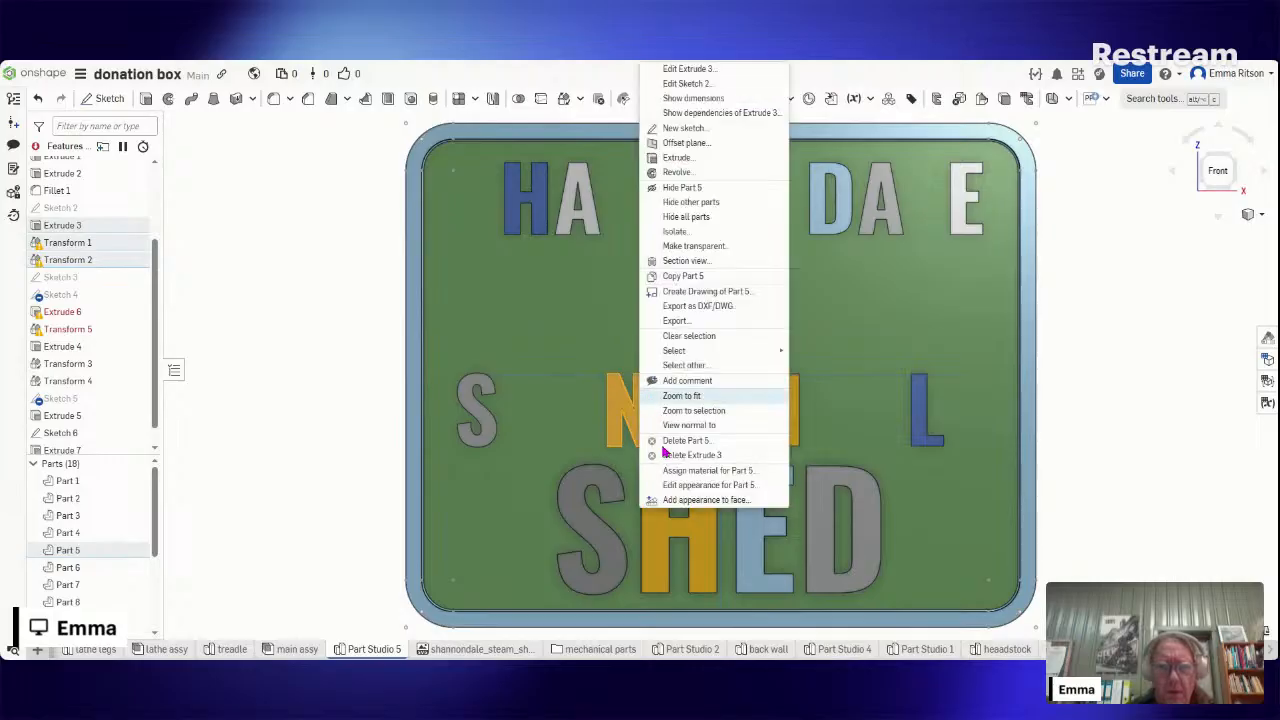
click(618, 421)
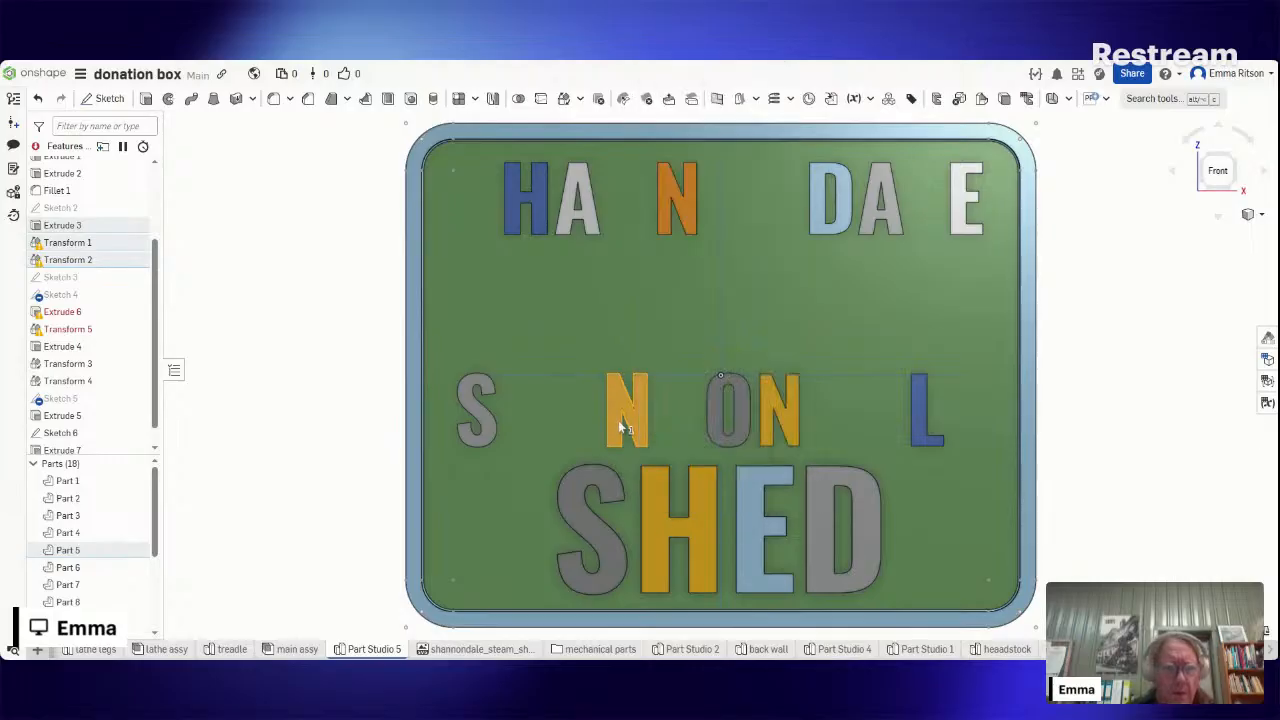
- Delete the parts of all eleven SHANNONDALE letters, both the scattered upper row and the displaced middle row, with one Delete part feature
right_click(137, 553)
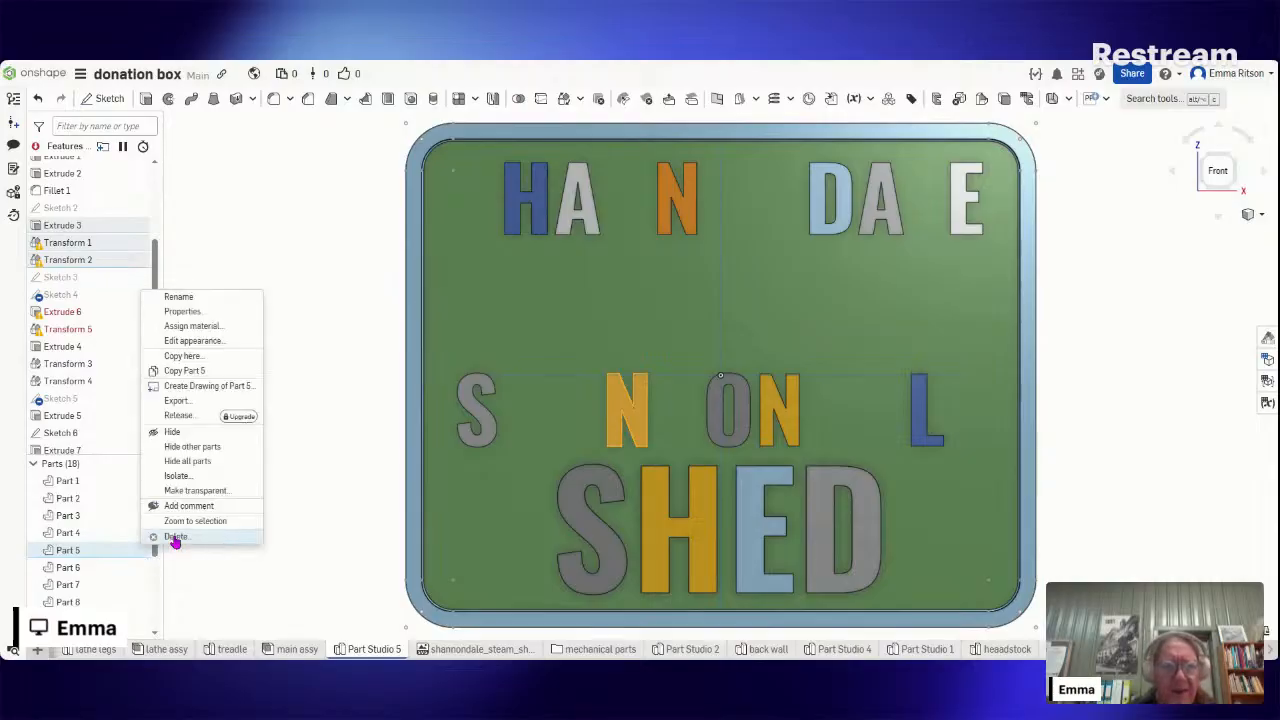
click(176, 537)
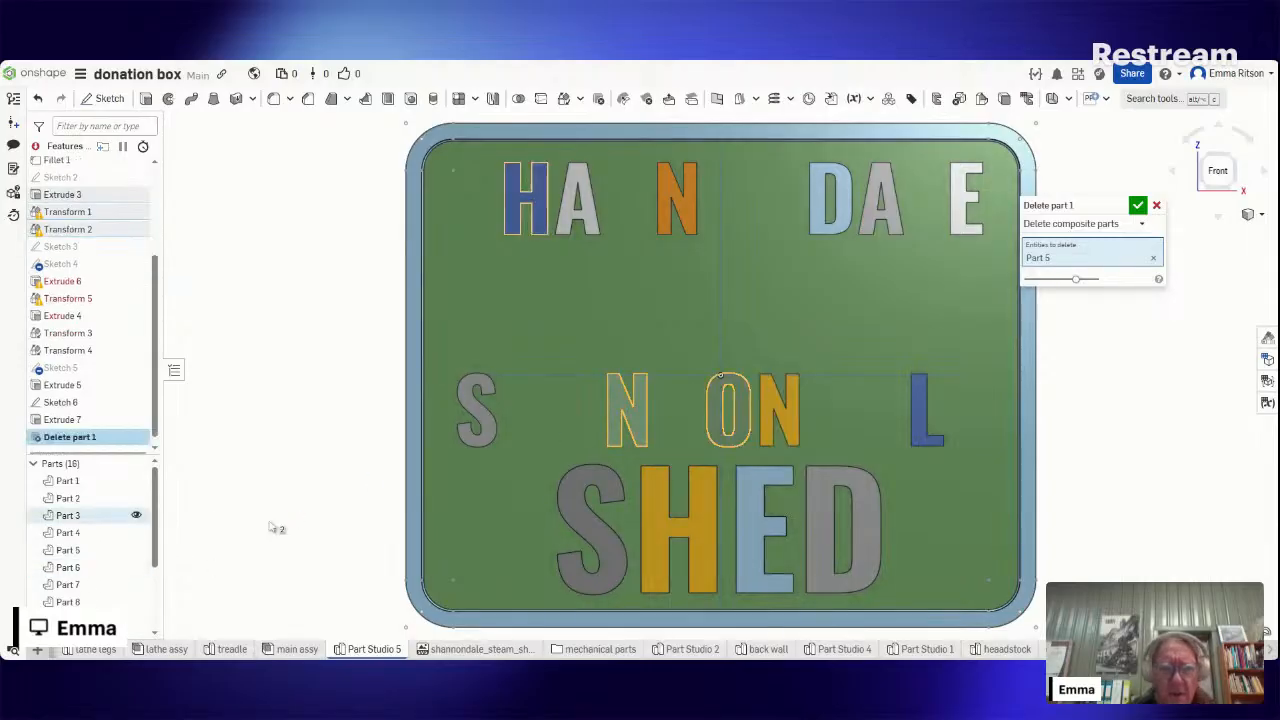
click(643, 432)
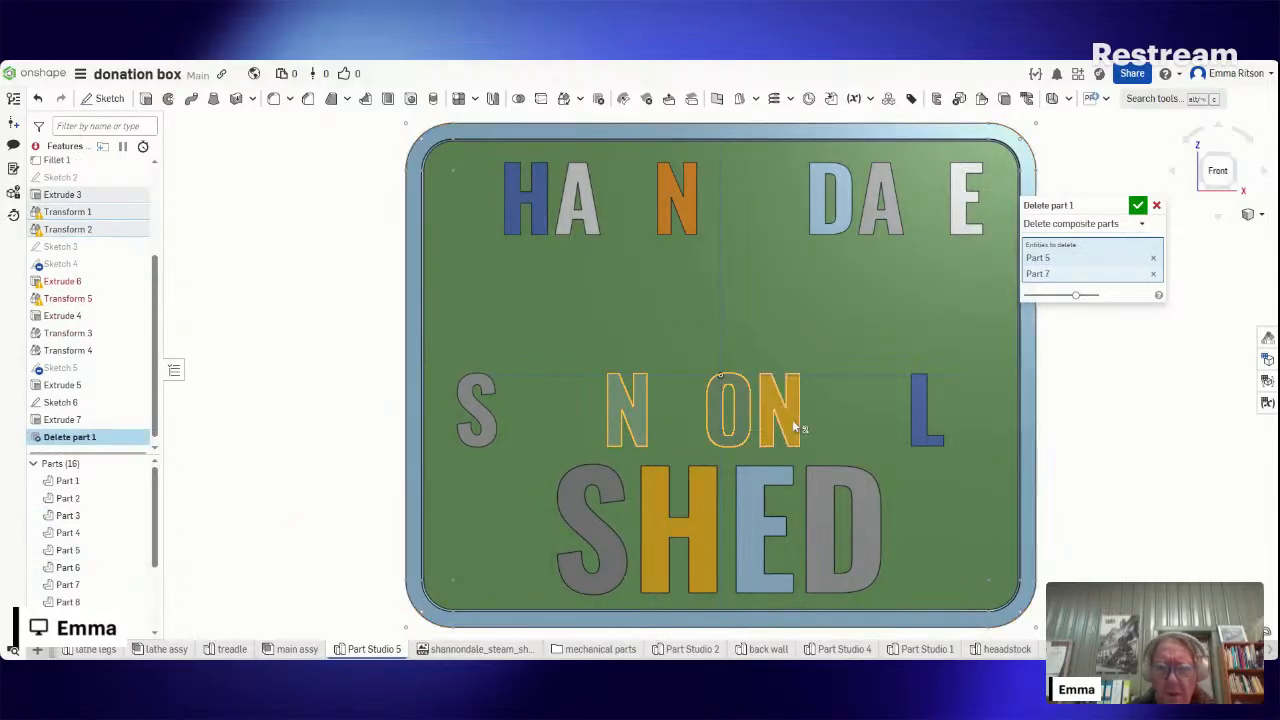
click(797, 428)
click(930, 433)
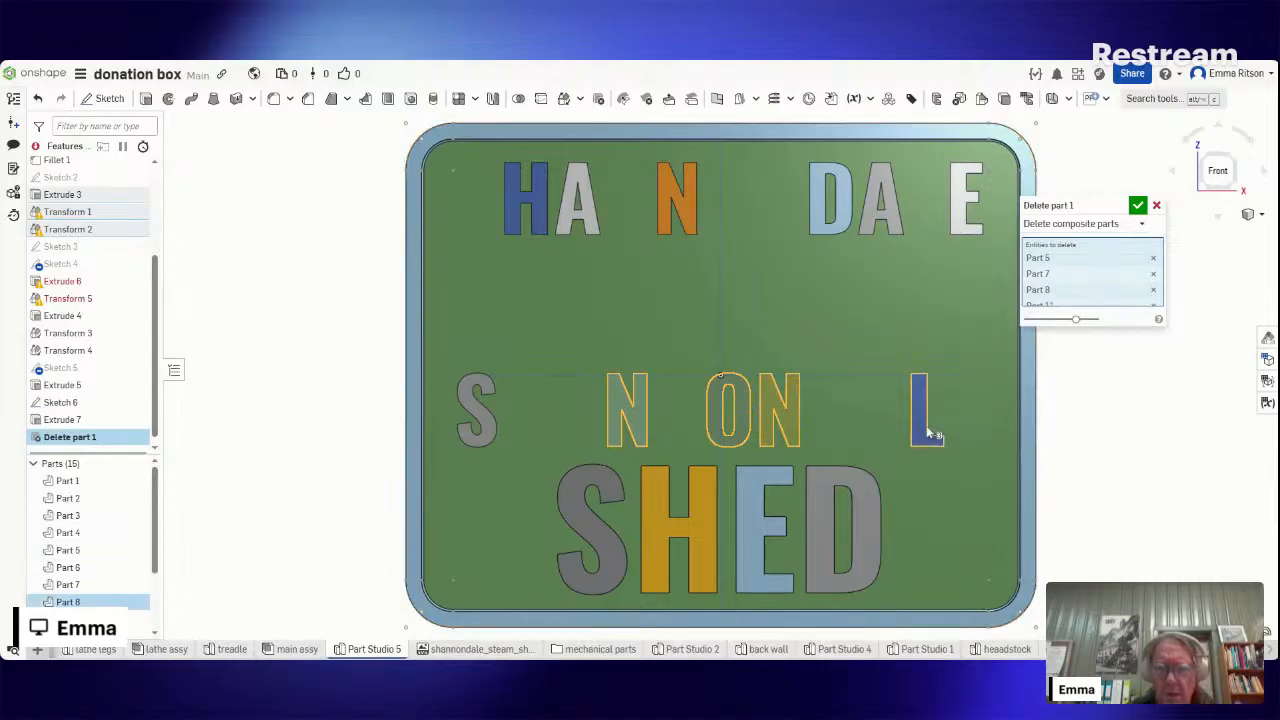
click(455, 384)
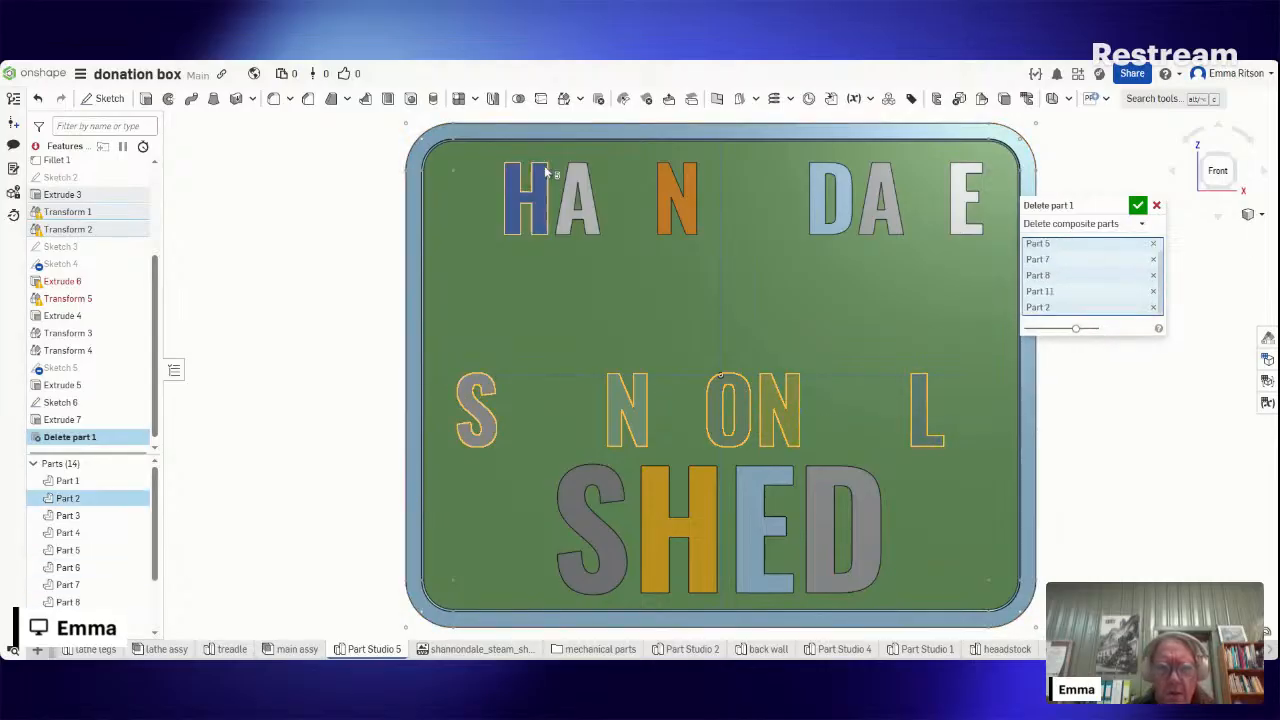
click(572, 192)
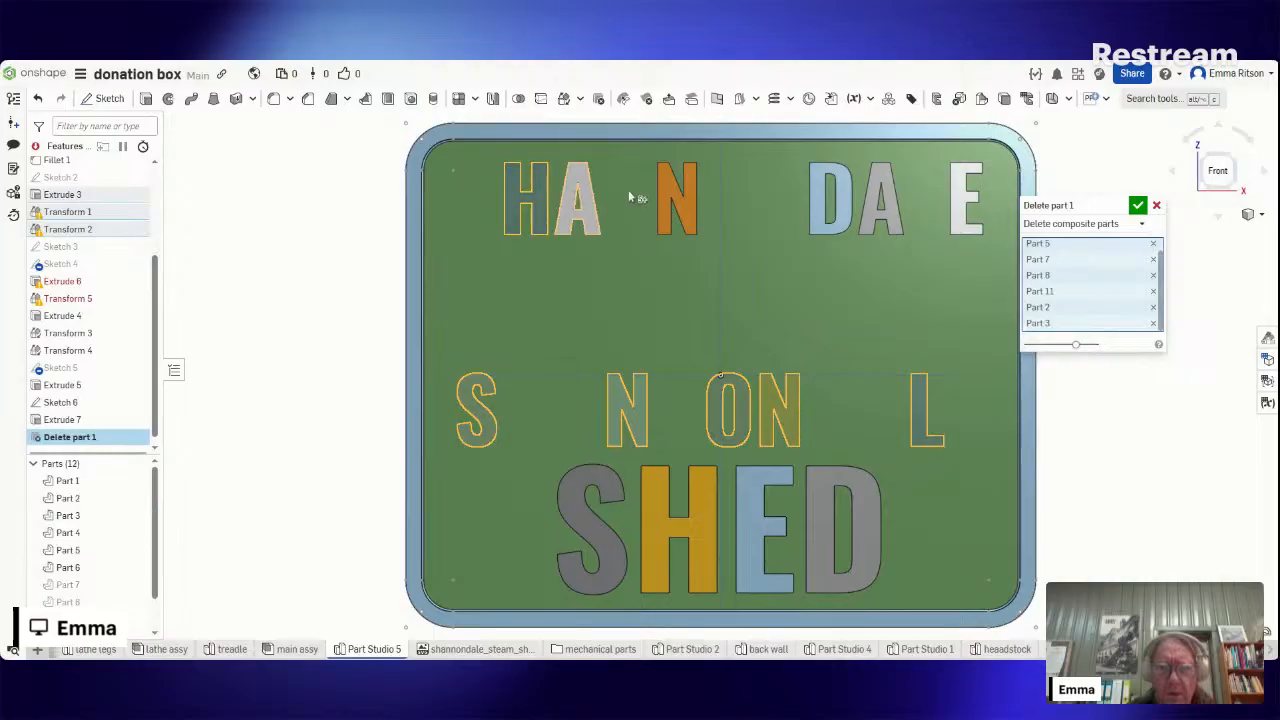
click(667, 204)
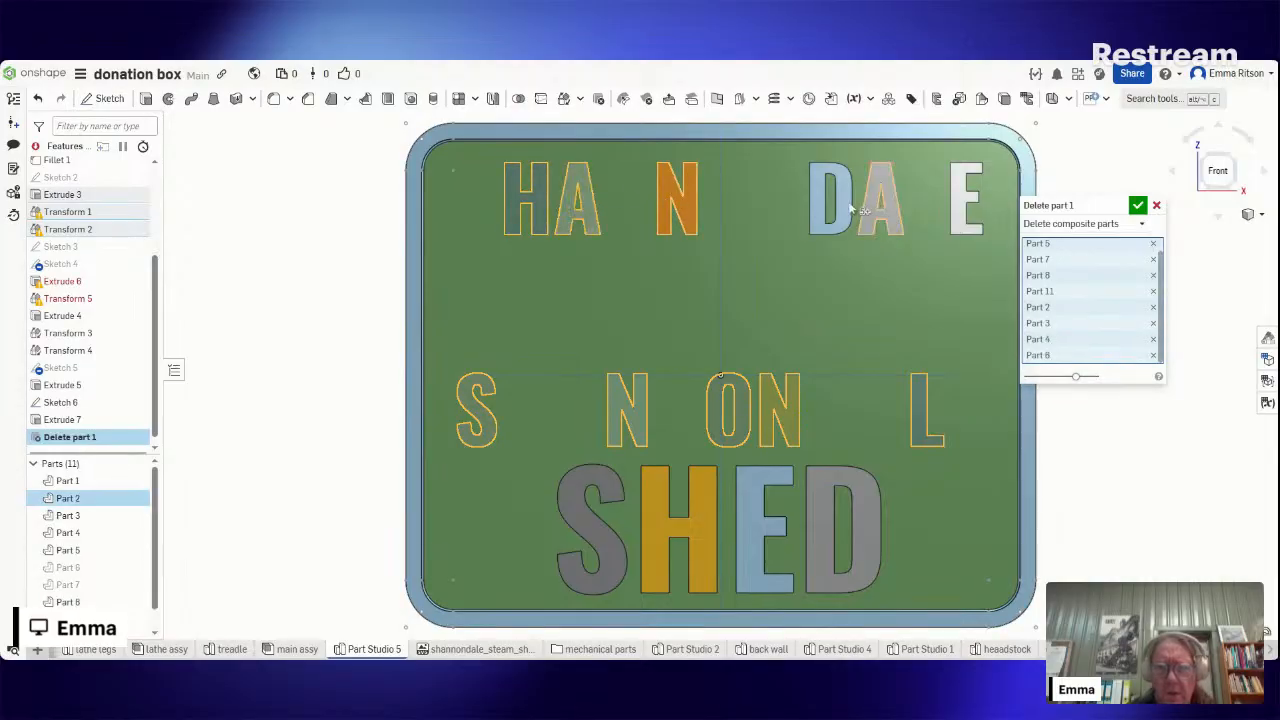
click(877, 212)
click(963, 218)
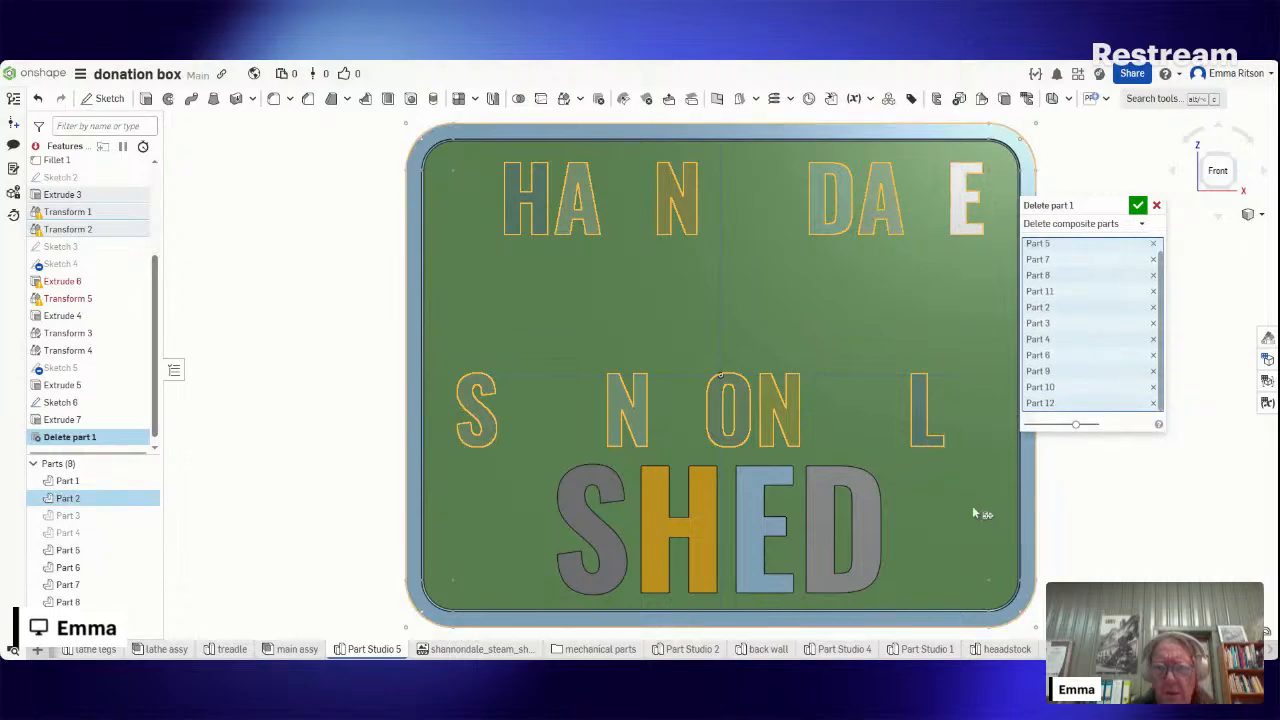
click(1138, 206)
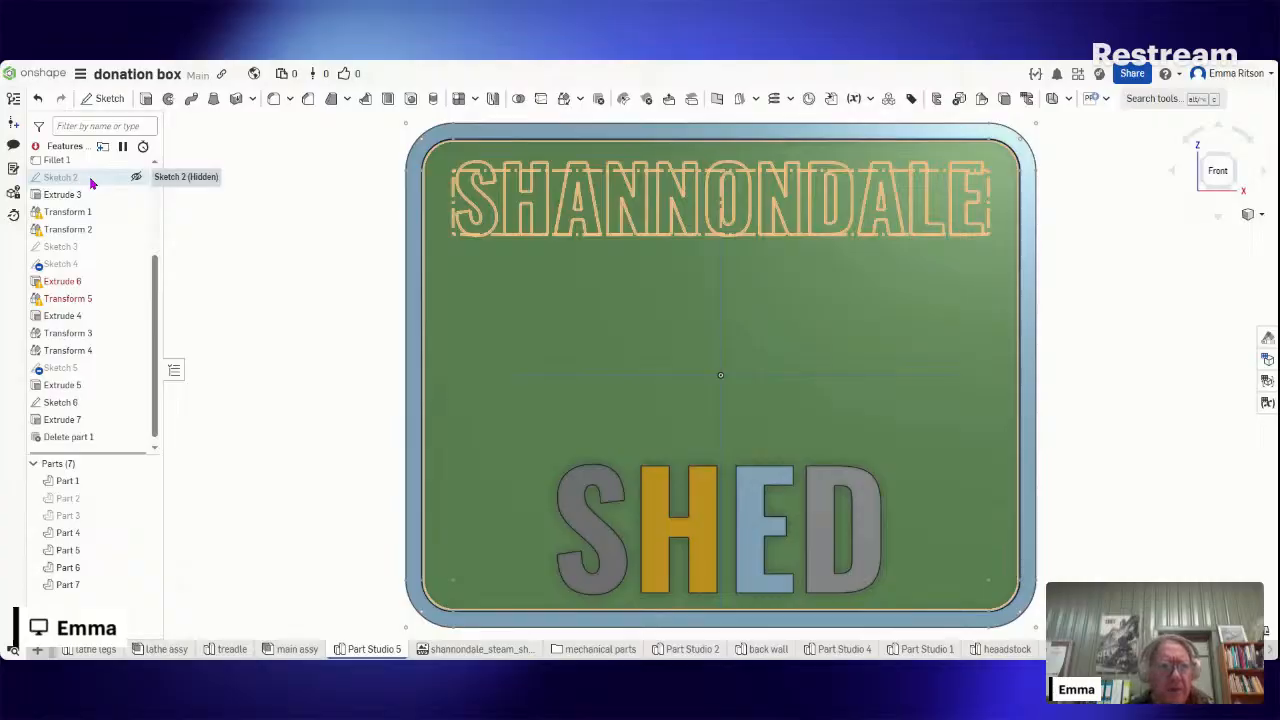
- Delete the Extrude 3 feature that was built from Sketch 2's SHANNONDALE lettering
right_click(91, 182)
click(60, 198)
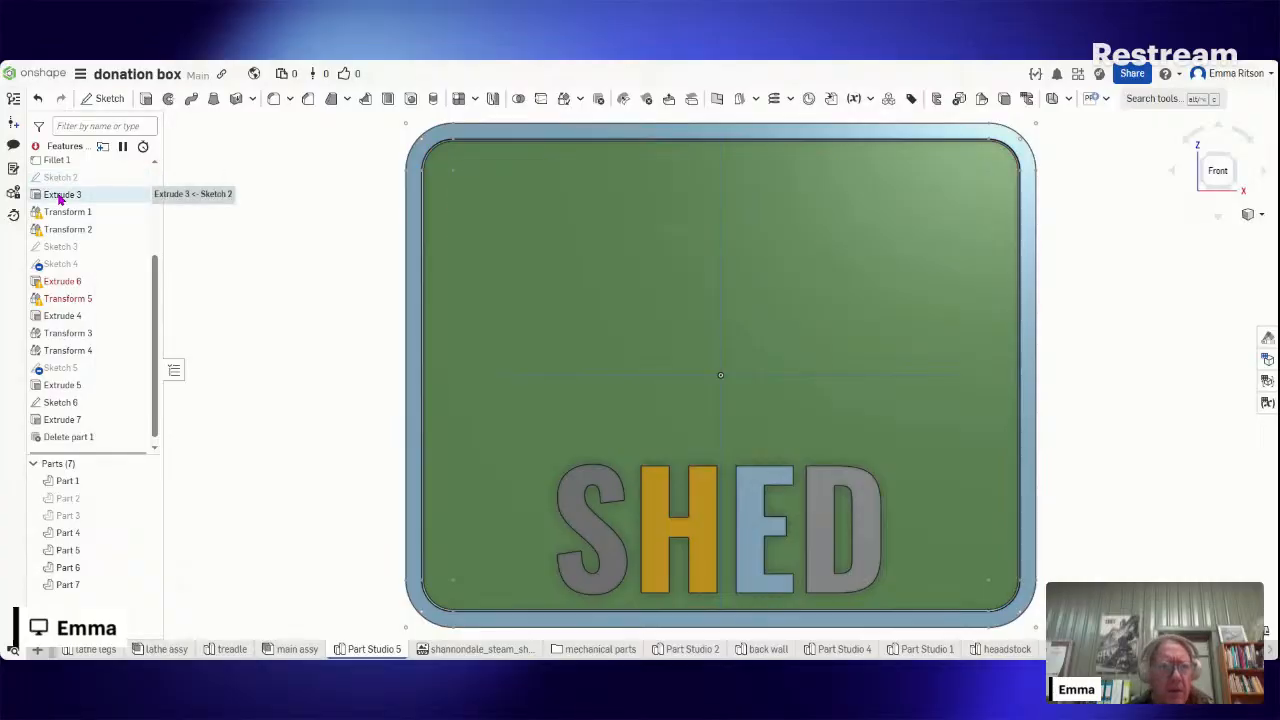
right_click(59, 199)
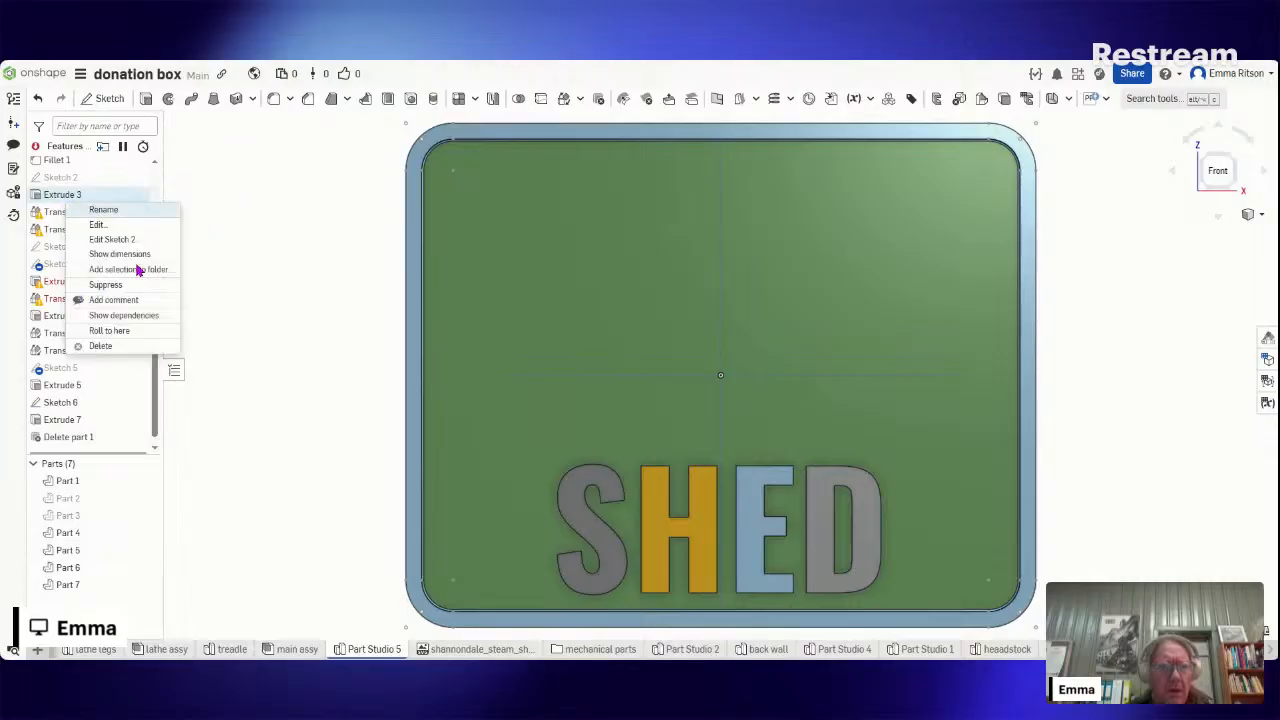
click(100, 346)
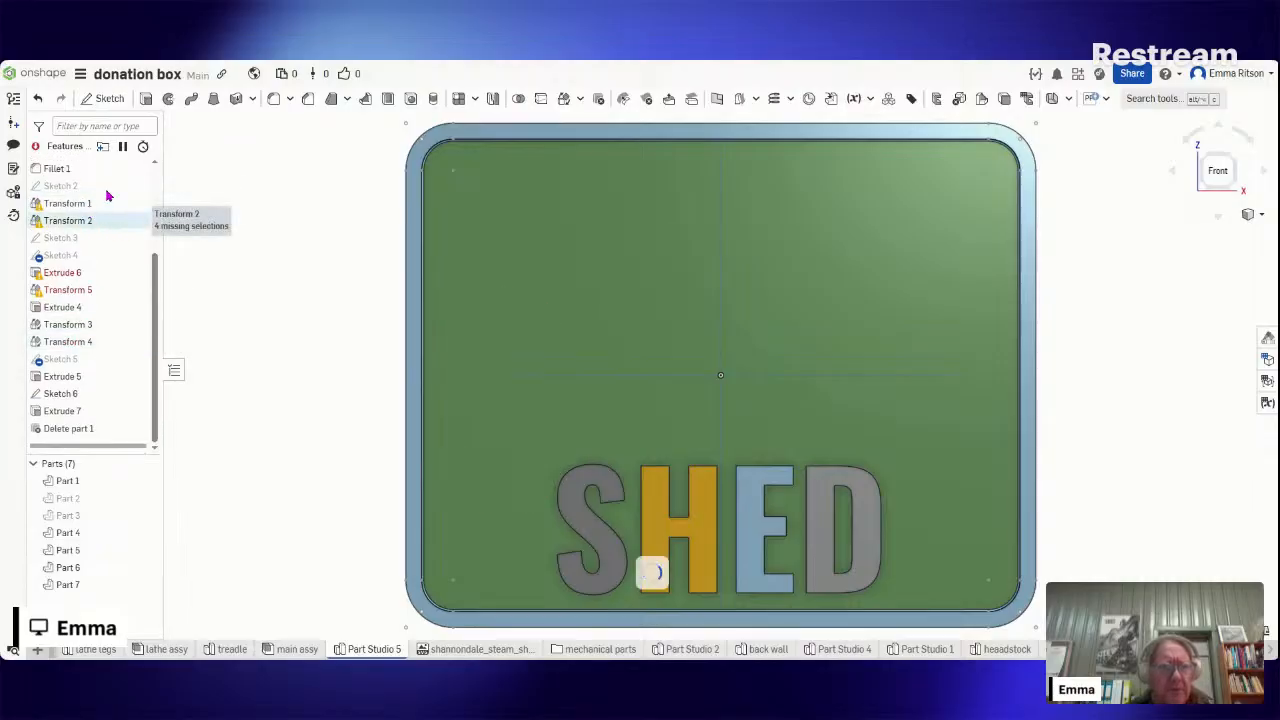
- Delete the Transform 1 and Transform 2 features that follow Sketch 2
scroll(157, 290, up, 1)
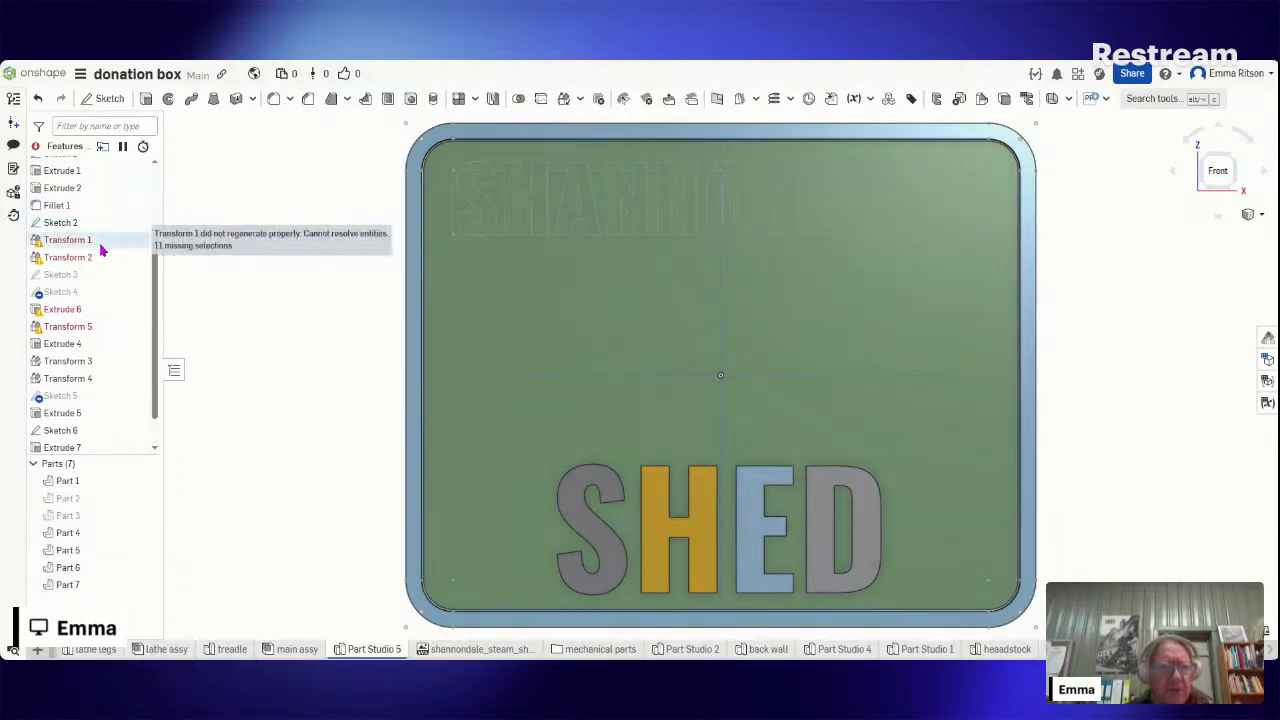
right_click(136, 293)
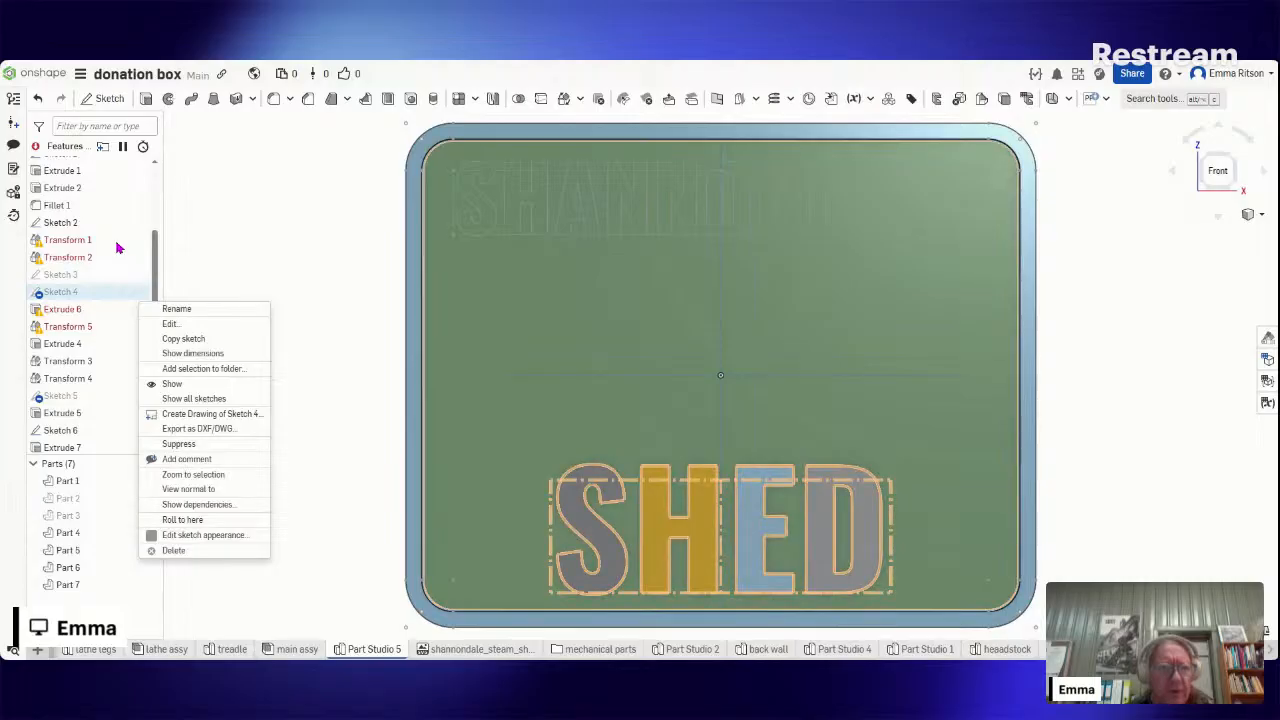
click(117, 244)
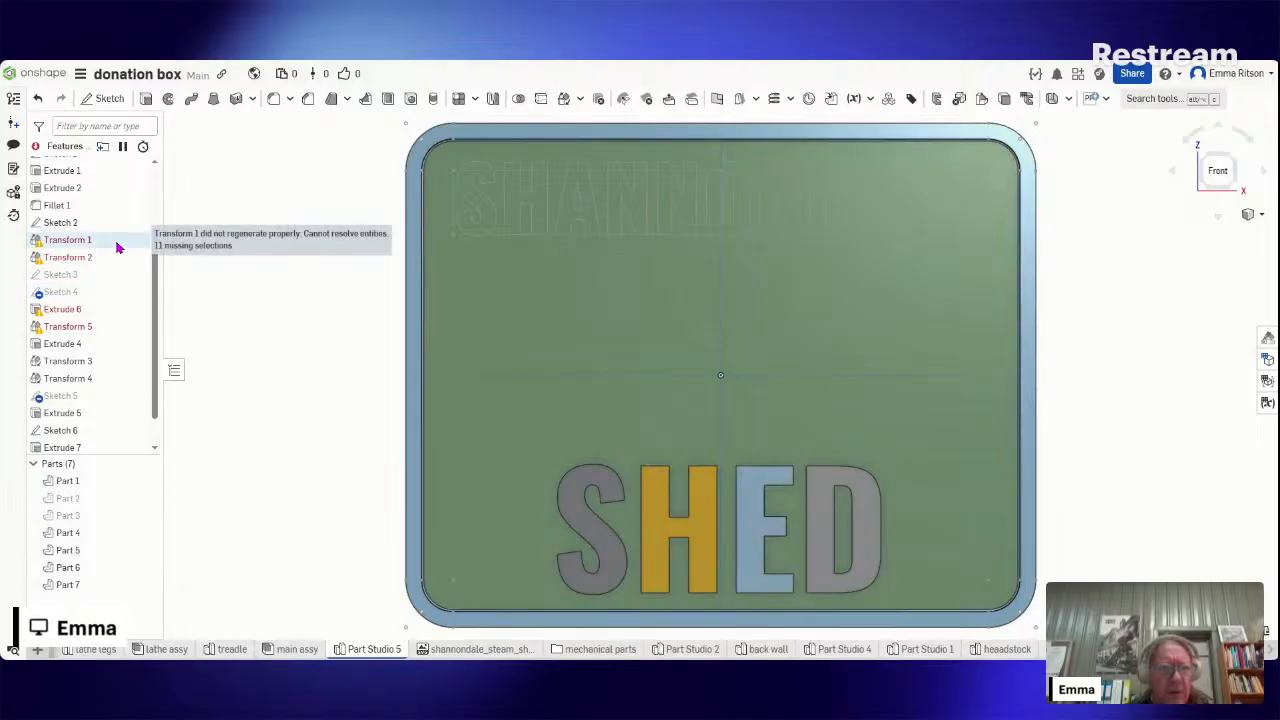
right_click(117, 246)
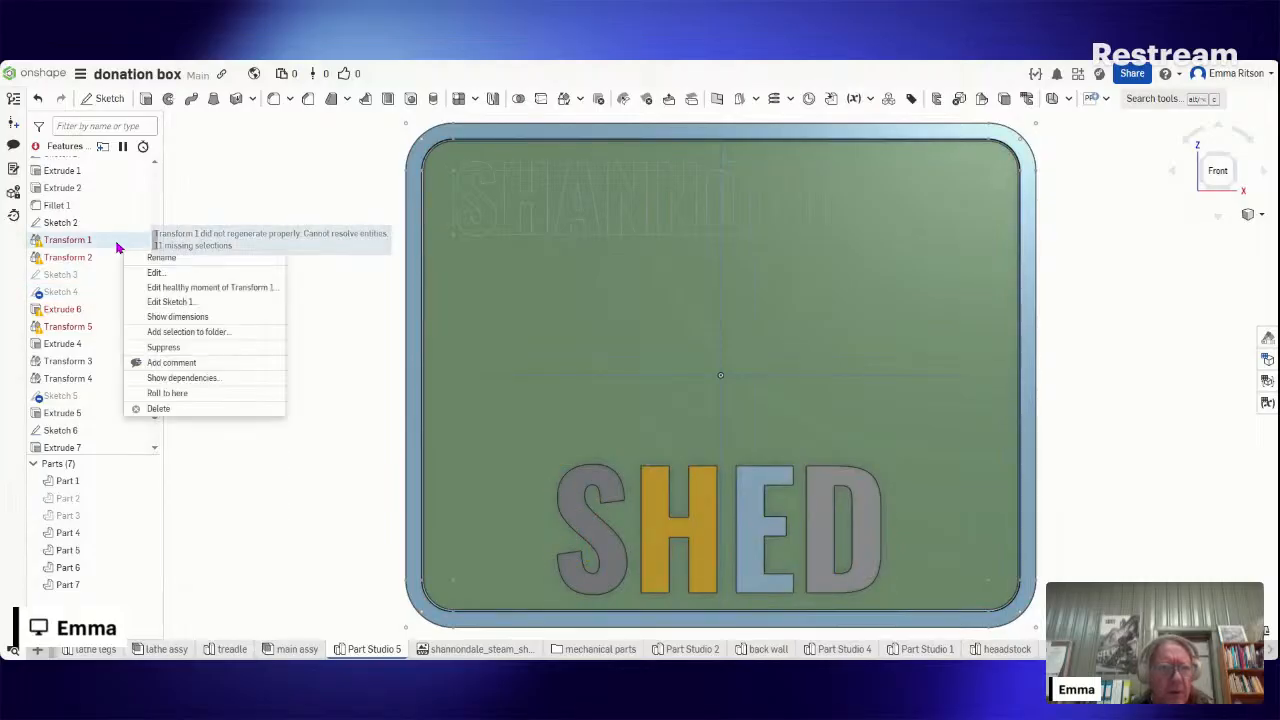
click(178, 407)
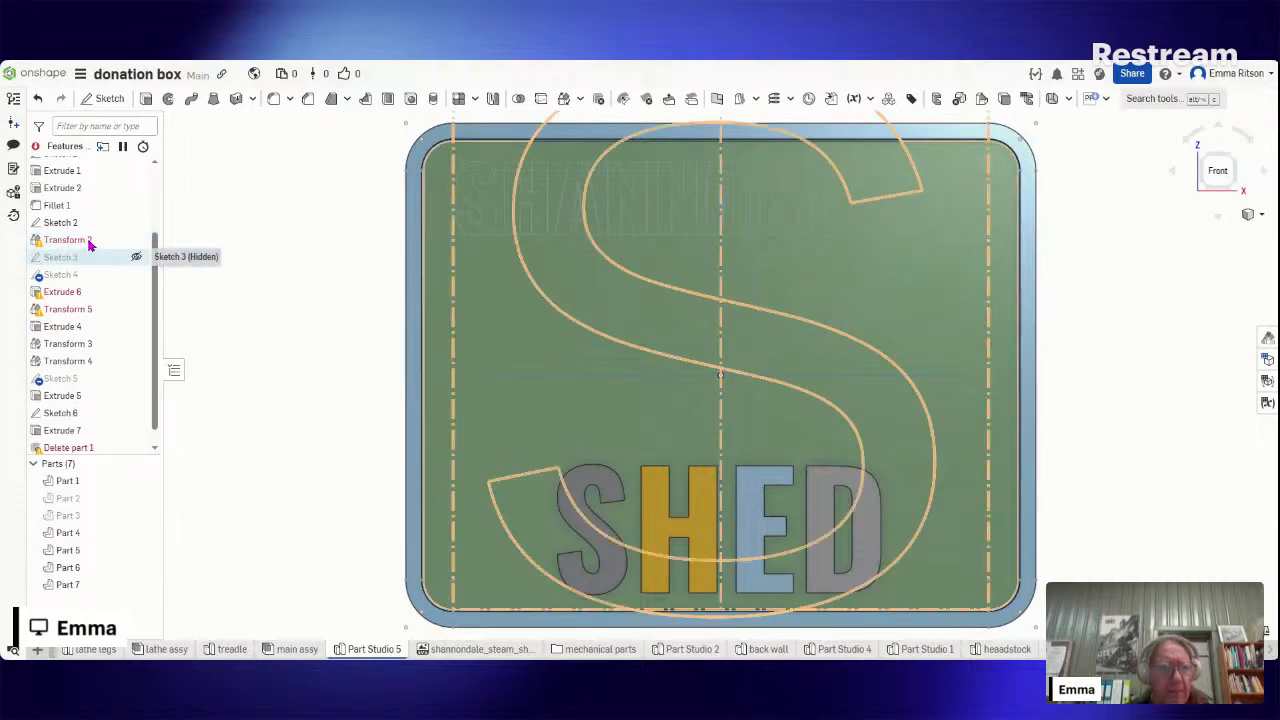
right_click(94, 245)
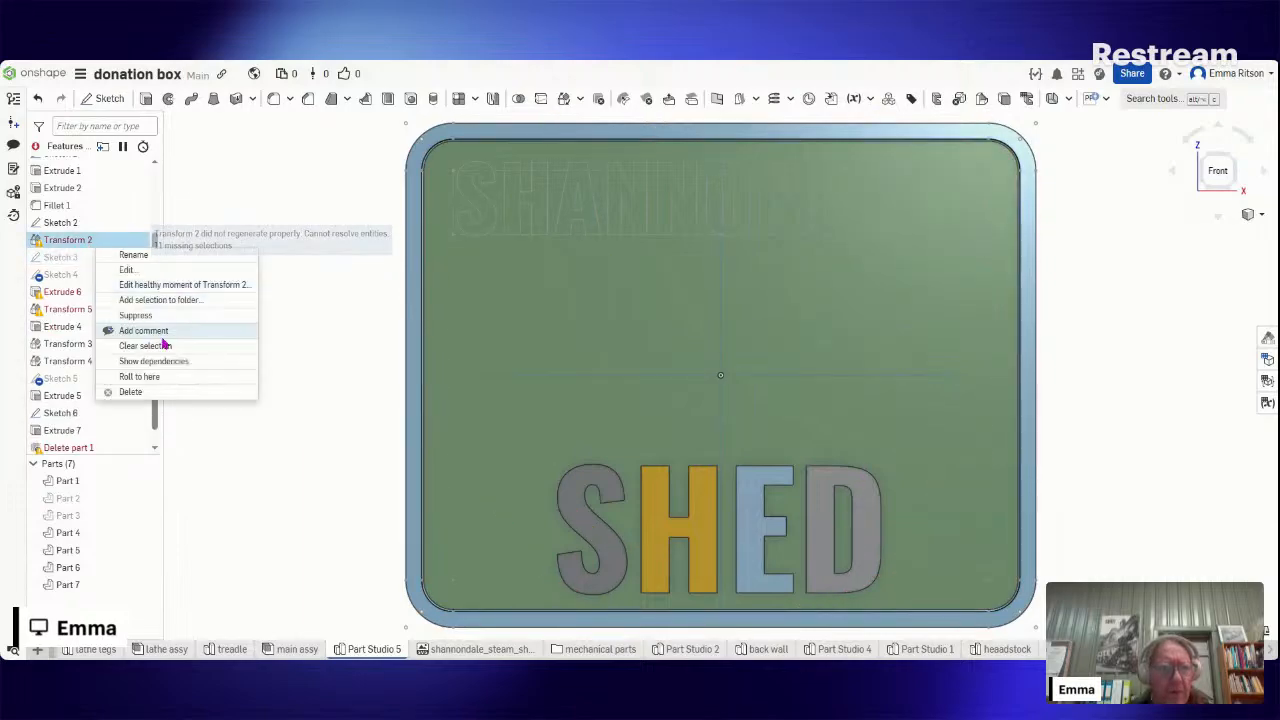
click(131, 391)
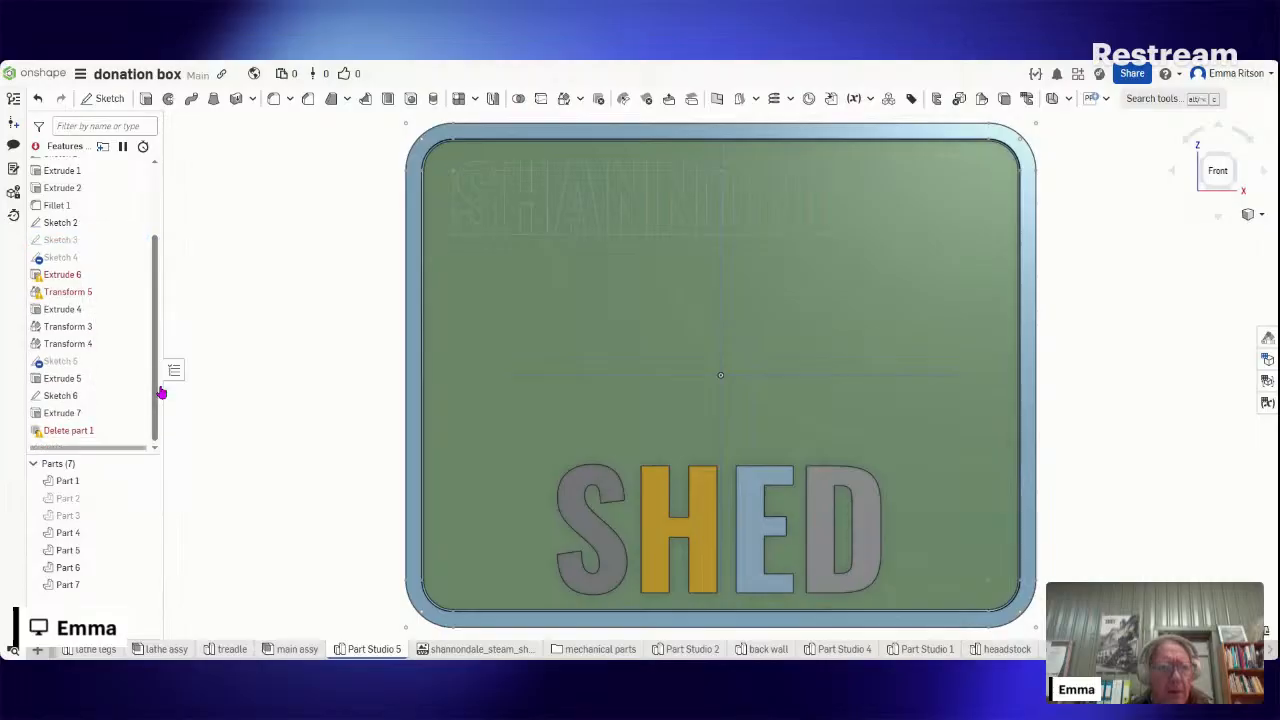
- Extrude the SHANNONDALE lettering of Sketch 2 by 2 mm as new parts
click(59, 224)
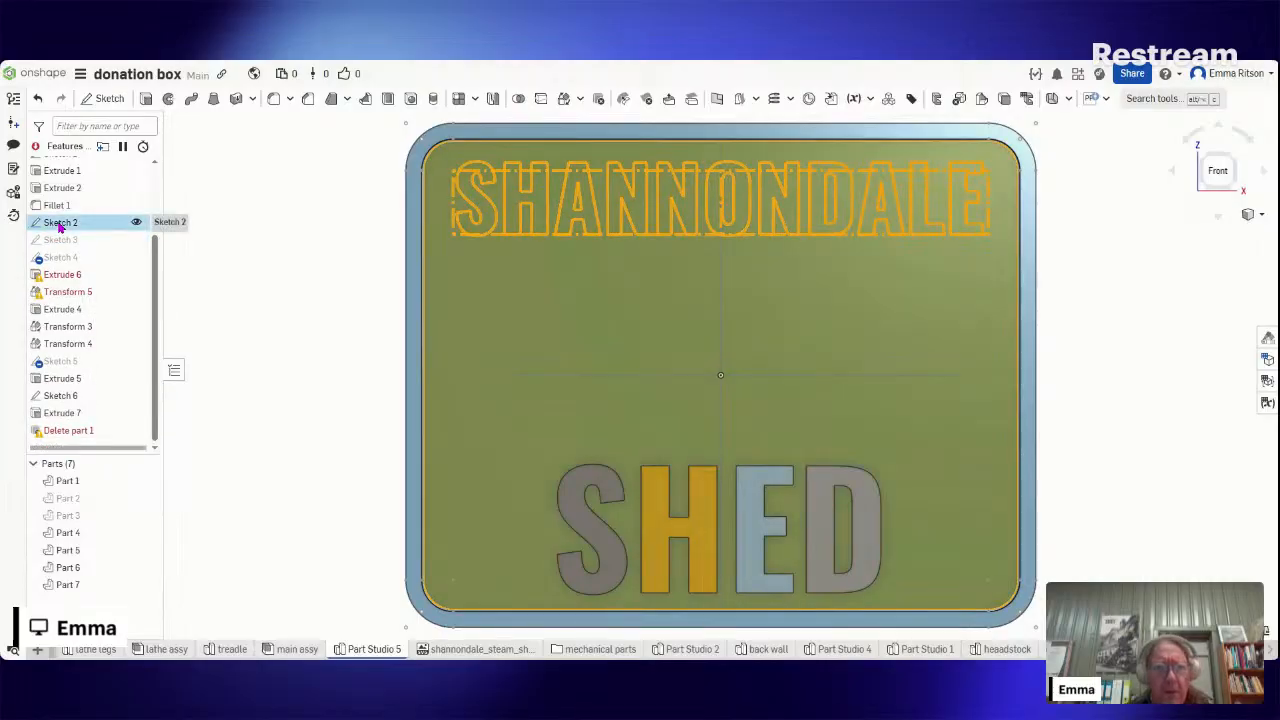
click(236, 249)
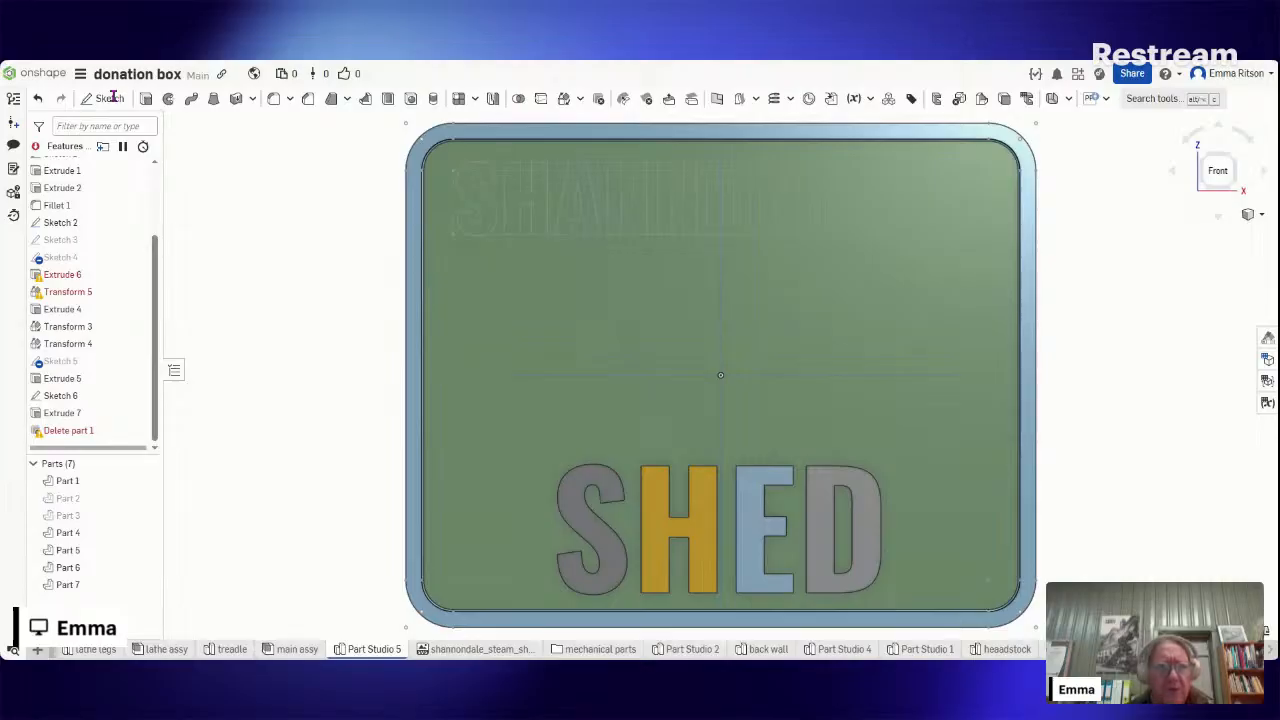
key(shift+e)
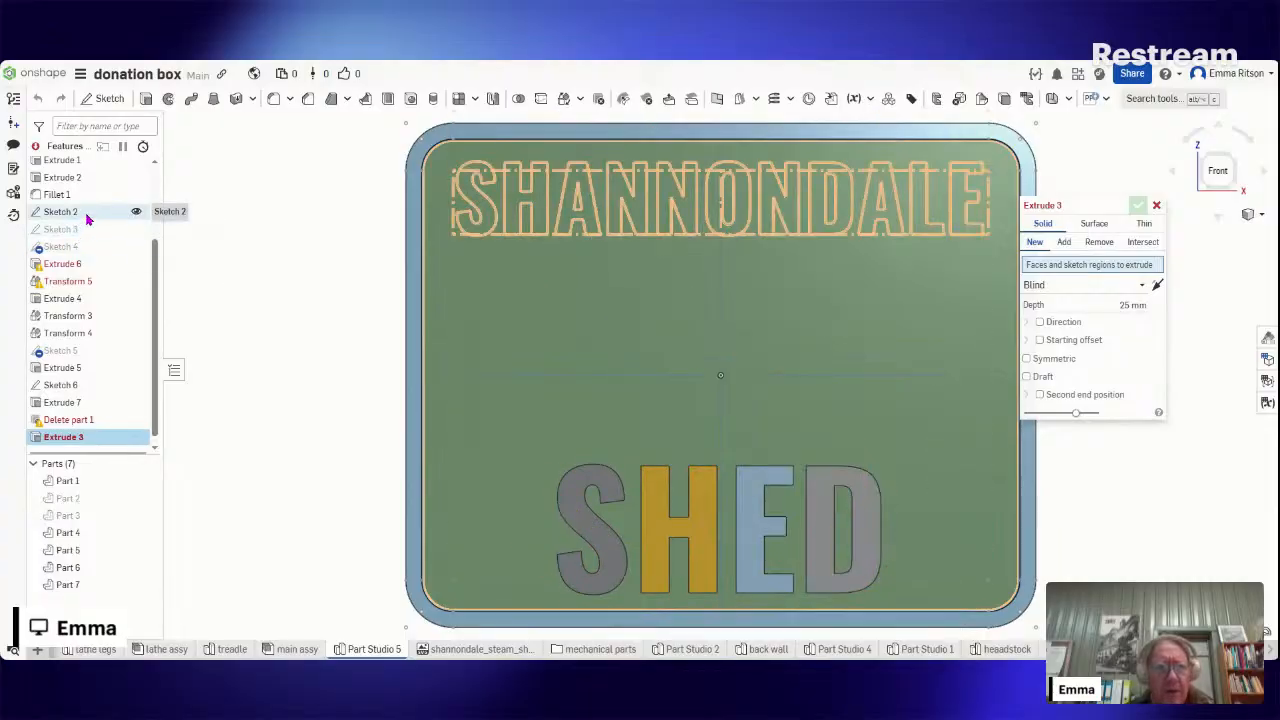
click(62, 212)
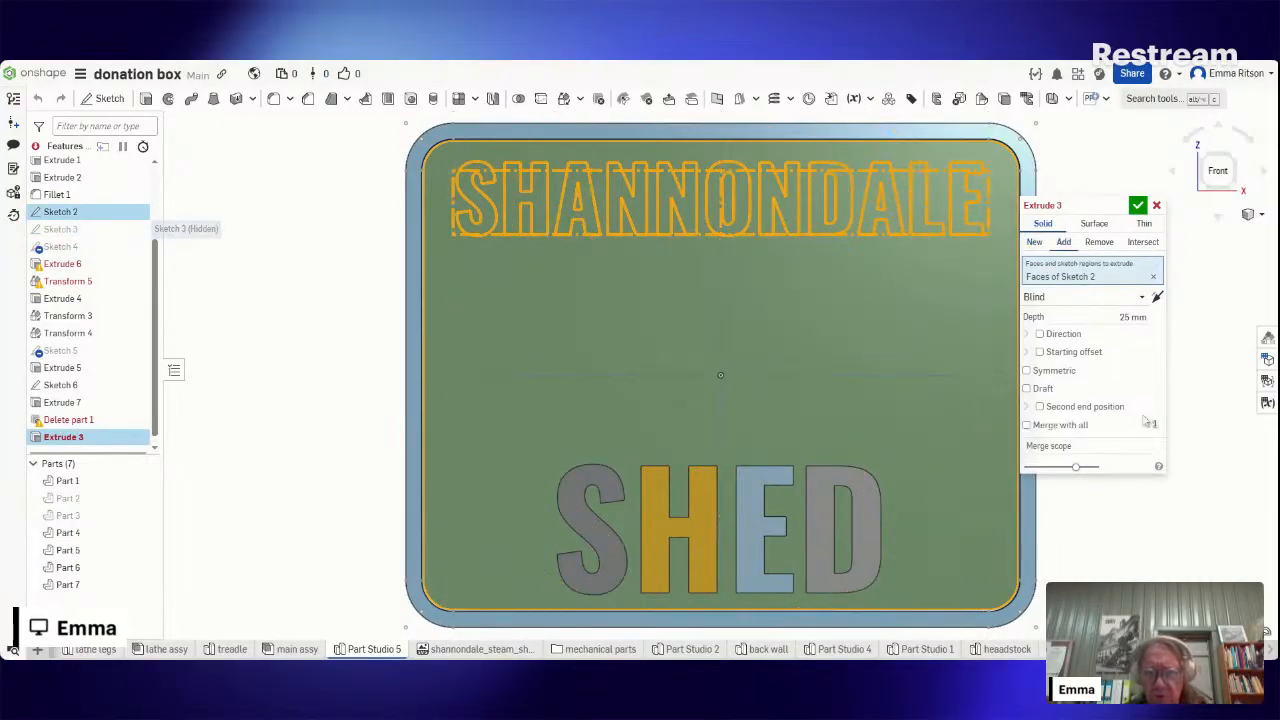
click(652, 571)
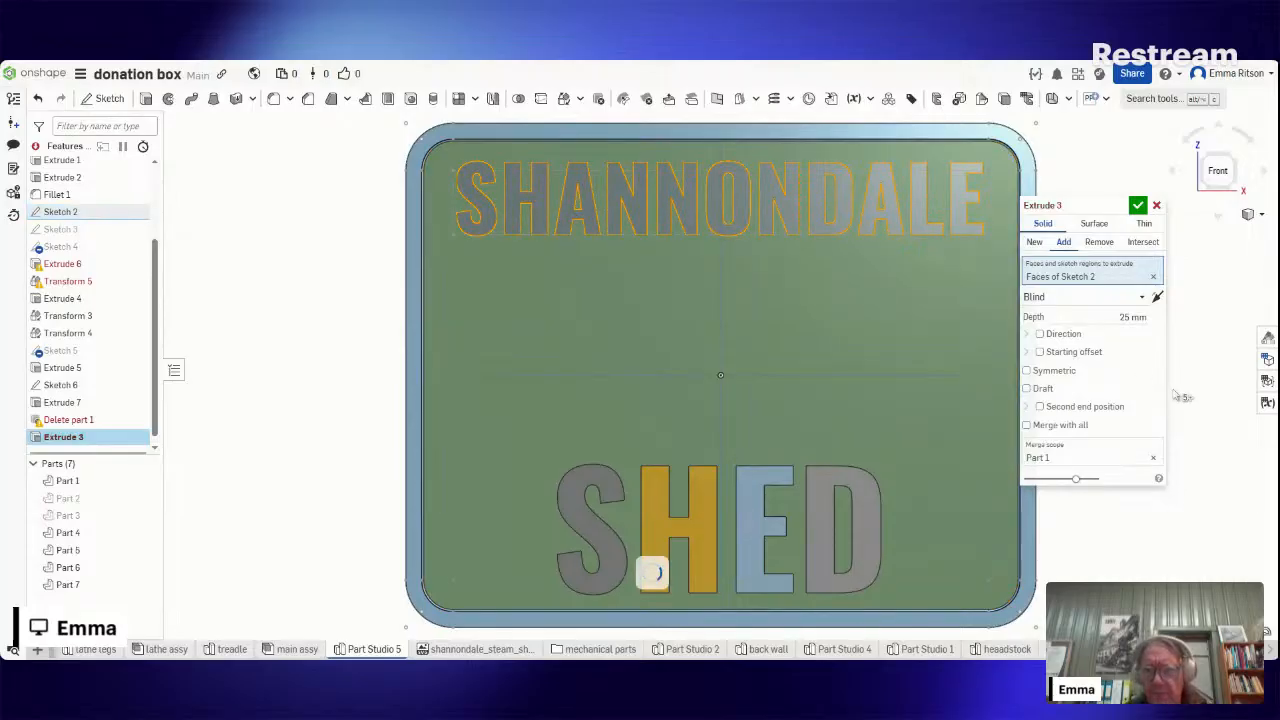
click(1101, 323)
text(2)
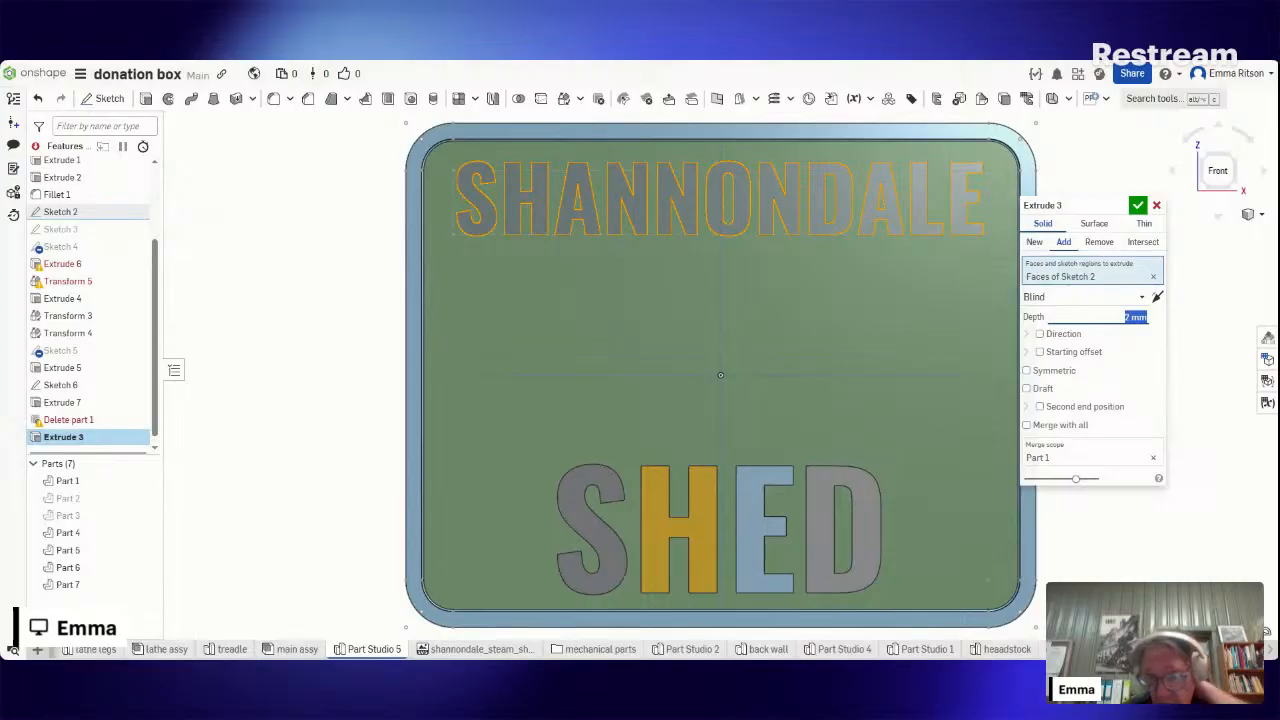
click(1035, 243)
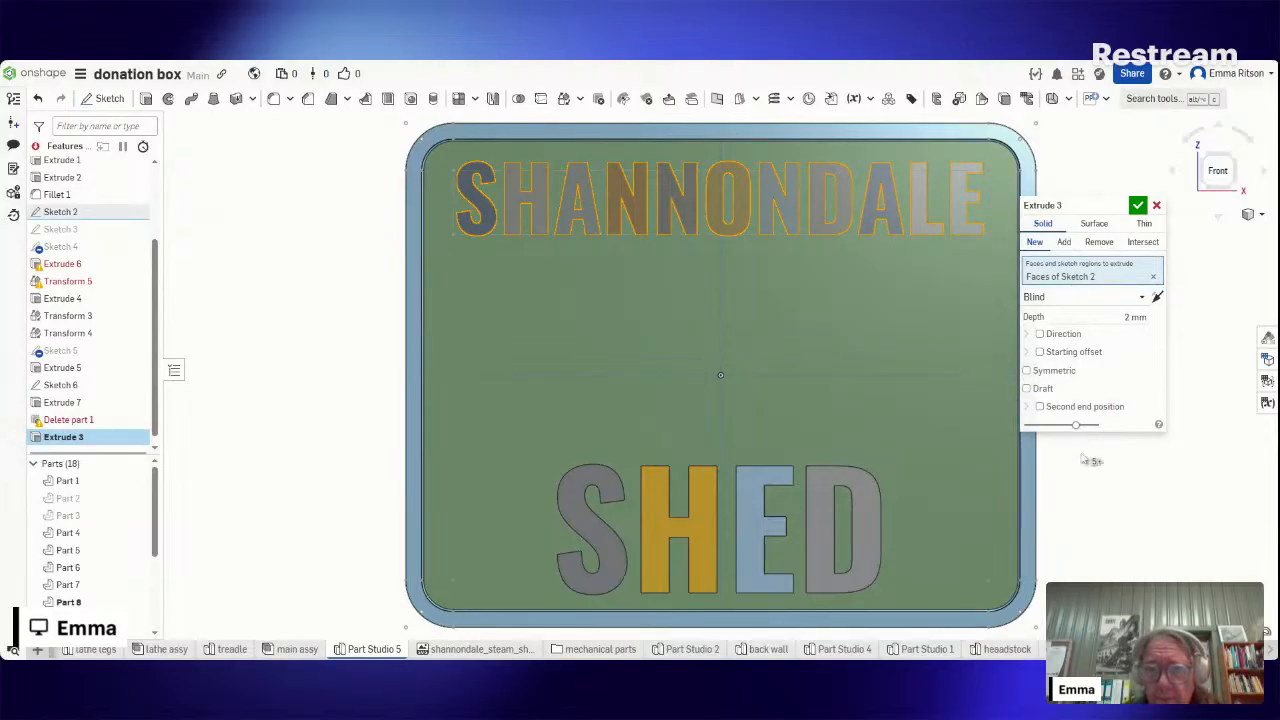
click(1138, 206)
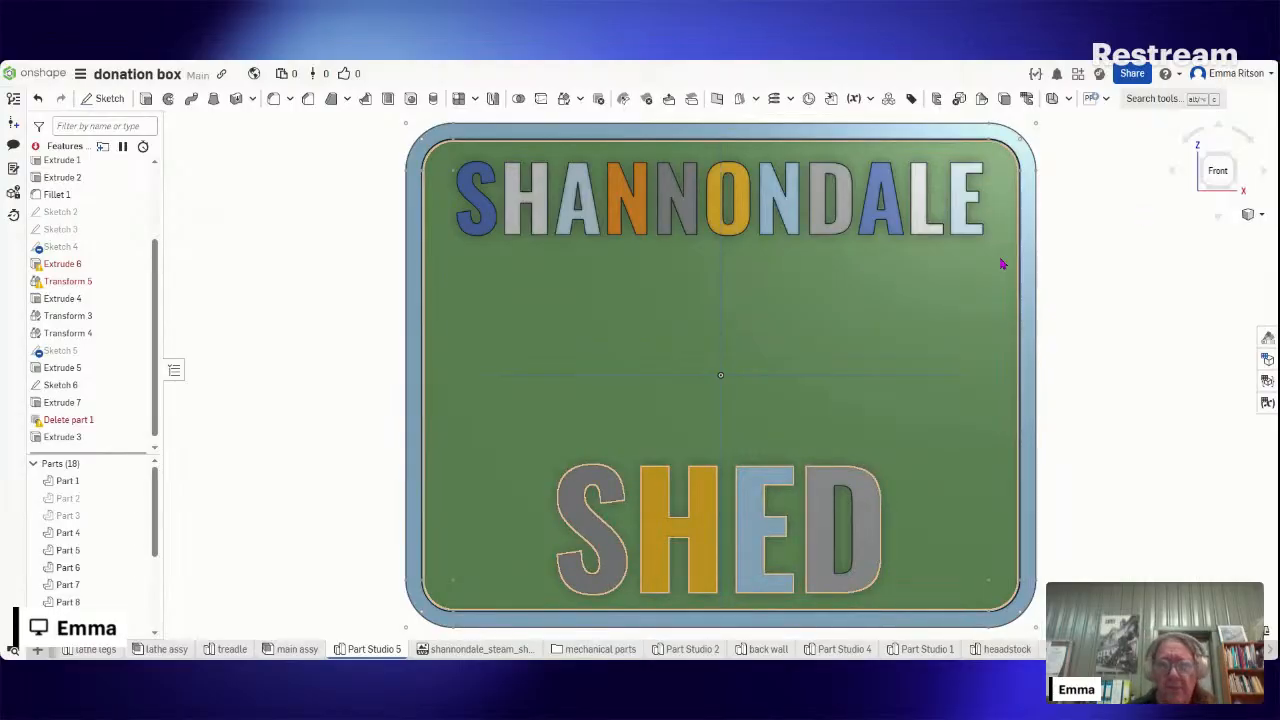
drag(1002, 260, 464, 168)
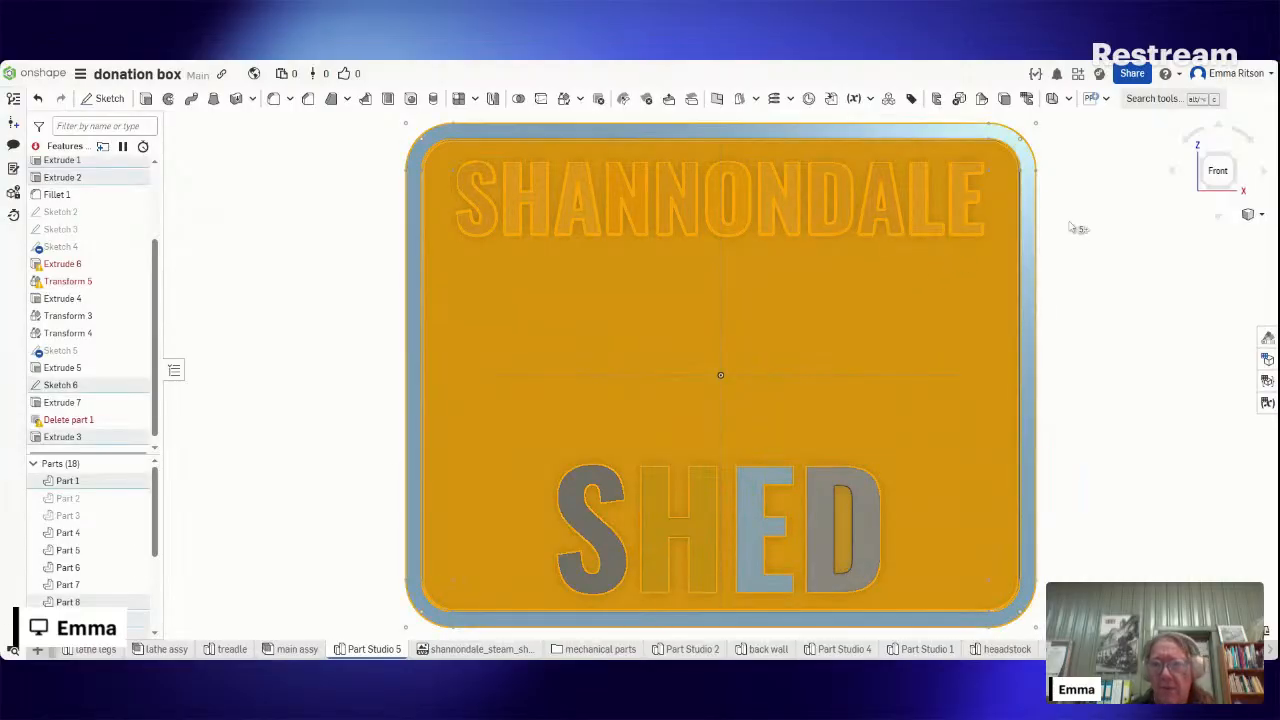
click(1146, 222)
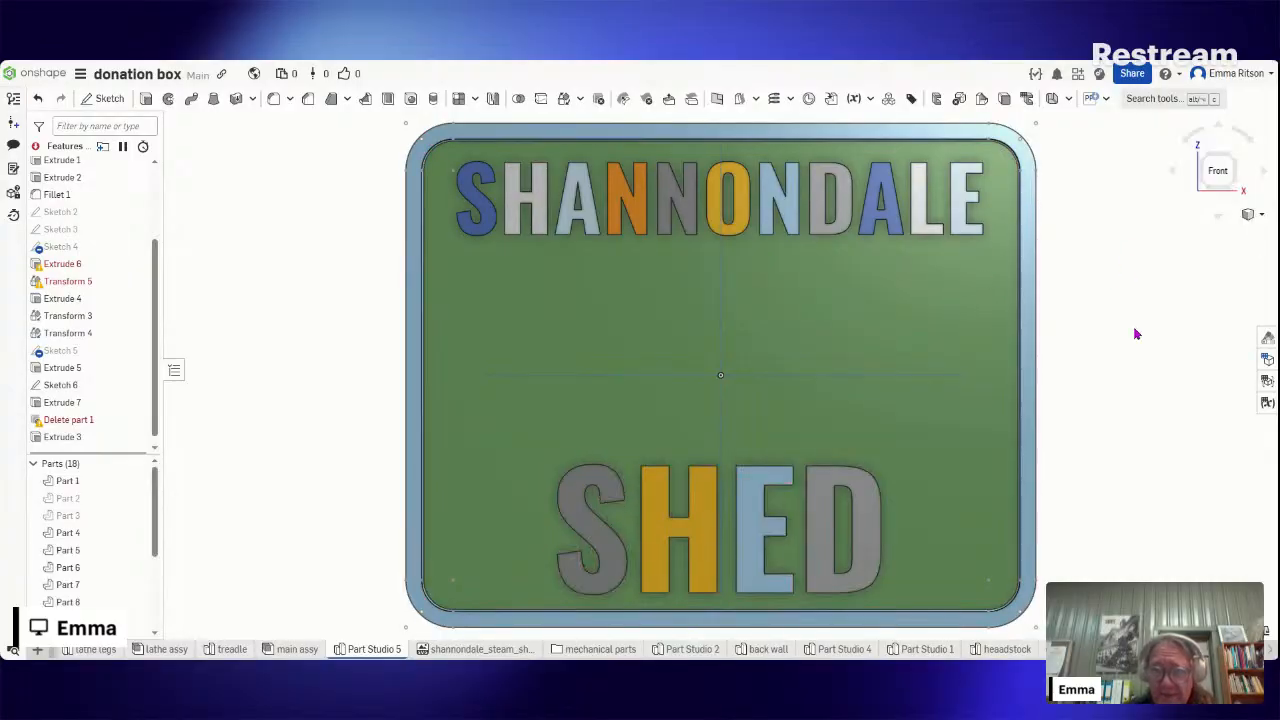
drag(1134, 334, 882, 184)
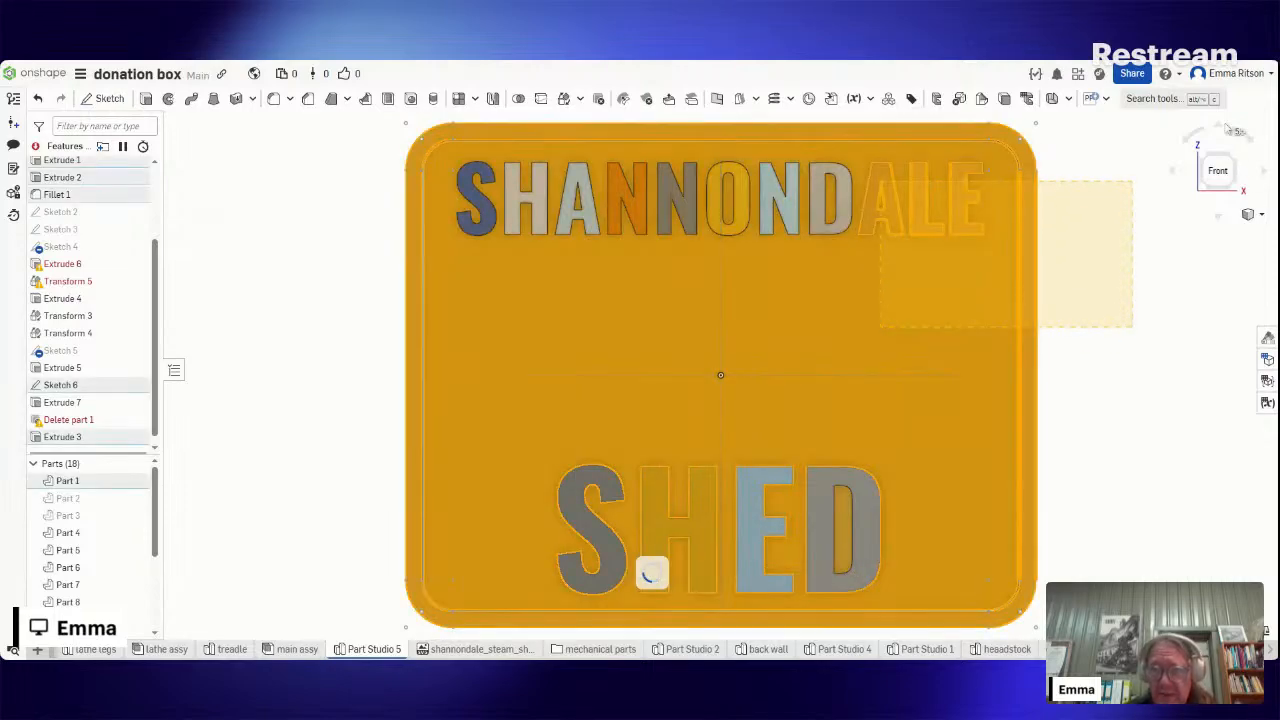
click(1128, 241)
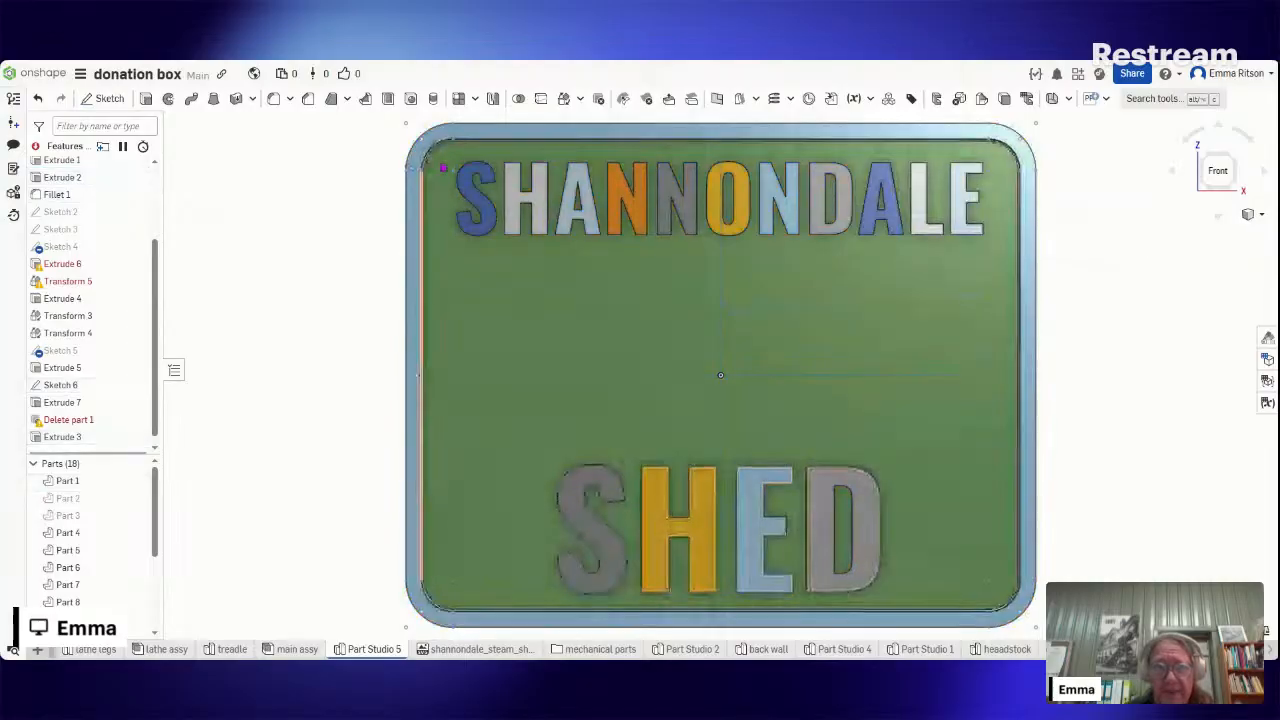
- Scale all eleven SHANNONDALE letters non-uniformly with a Transform about Sketch 1's centre vertex, using a Z scale of 1.3
drag(447, 158, 883, 245)
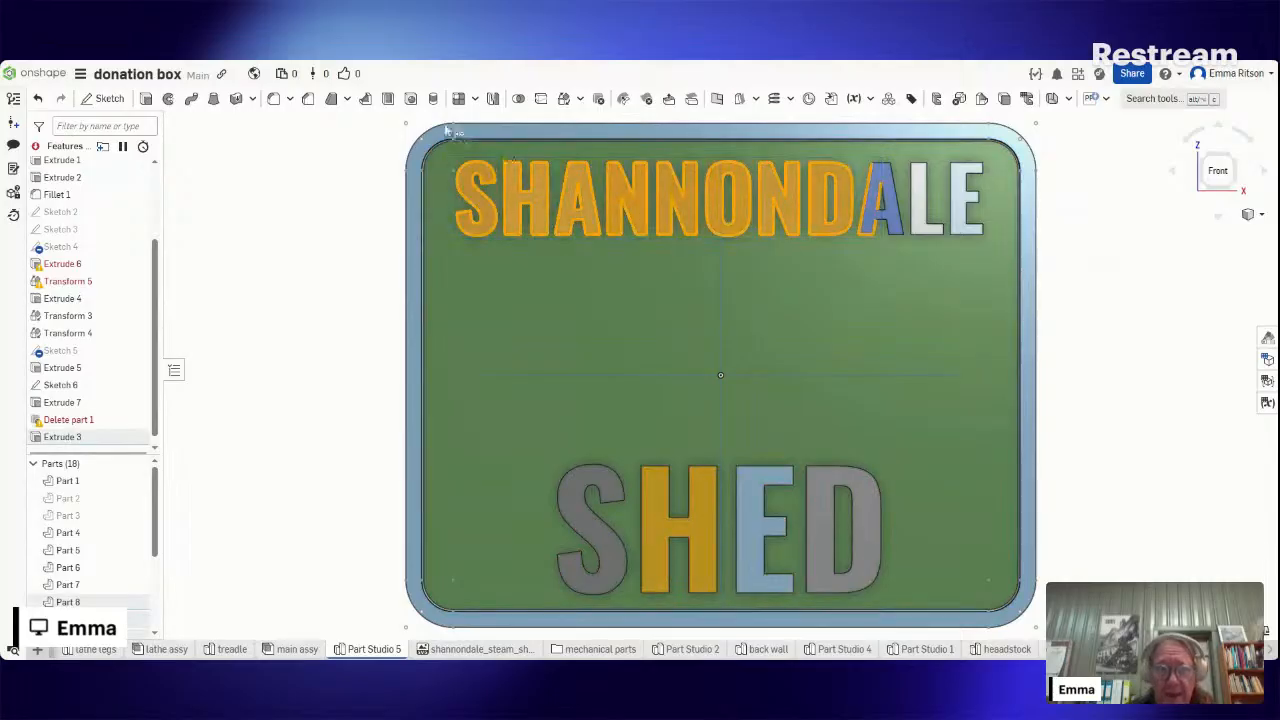
click(311, 191)
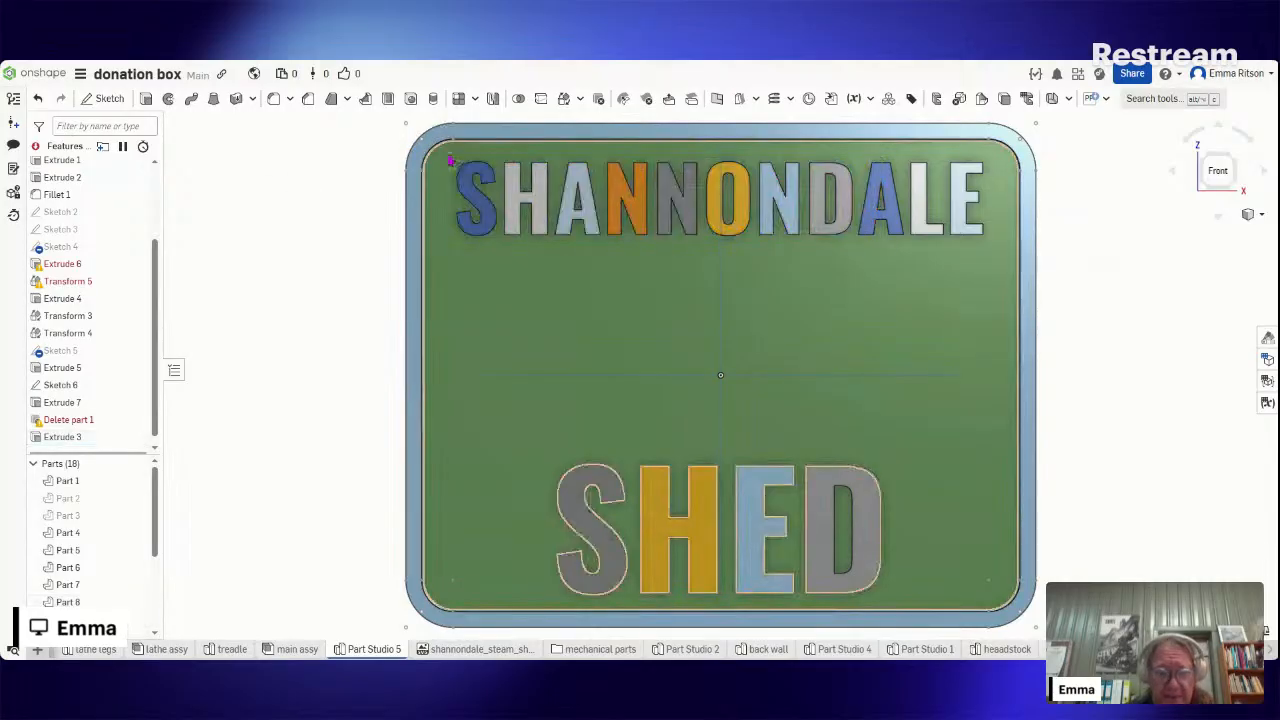
drag(449, 155, 1006, 254)
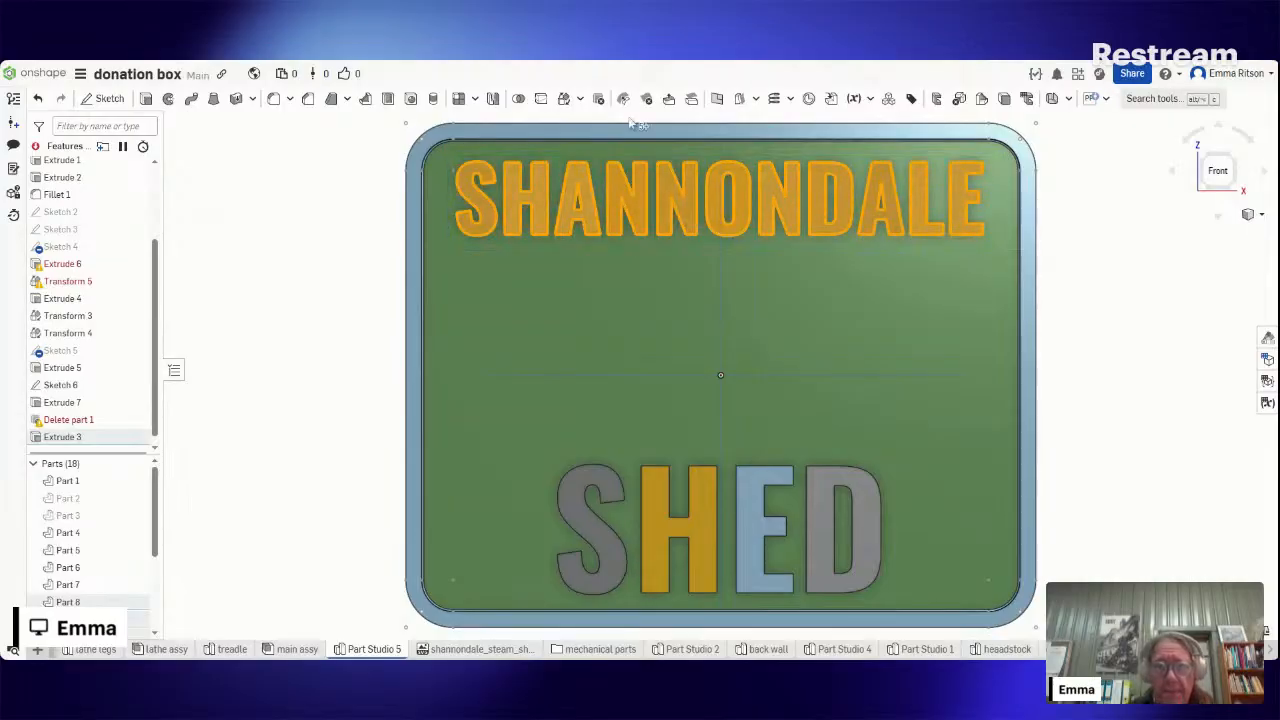
click(564, 98)
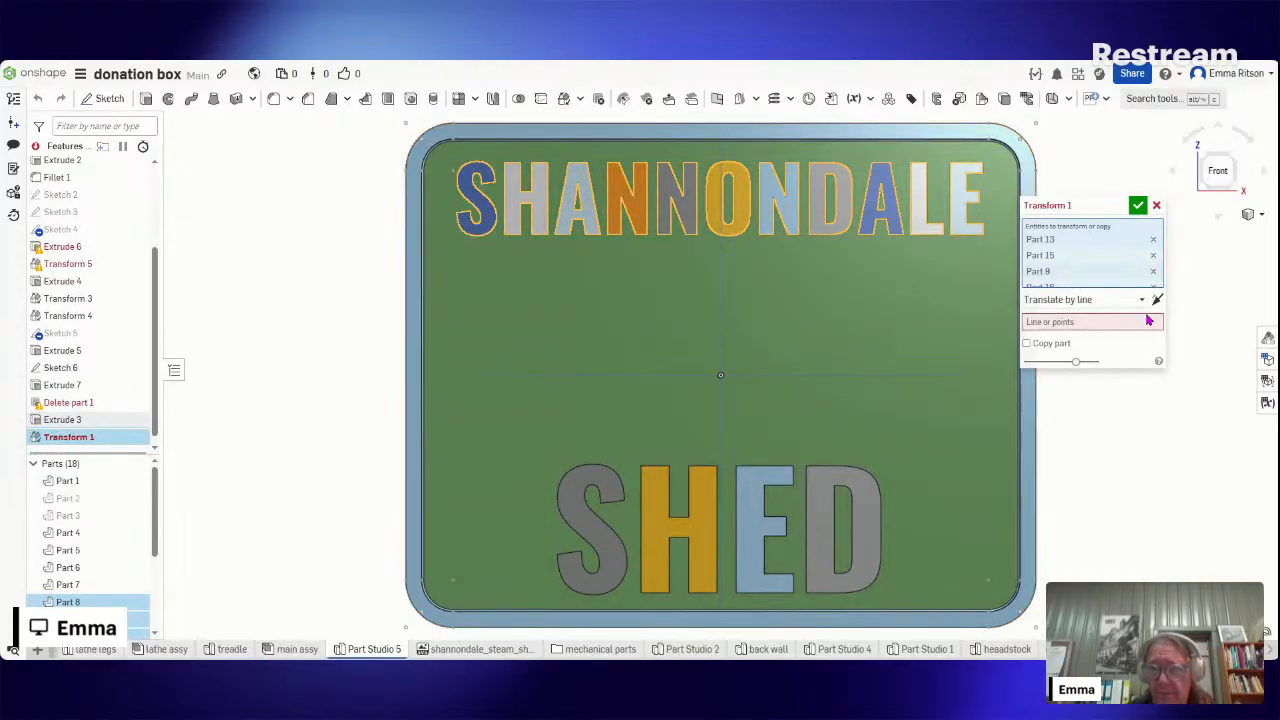
click(1108, 323)
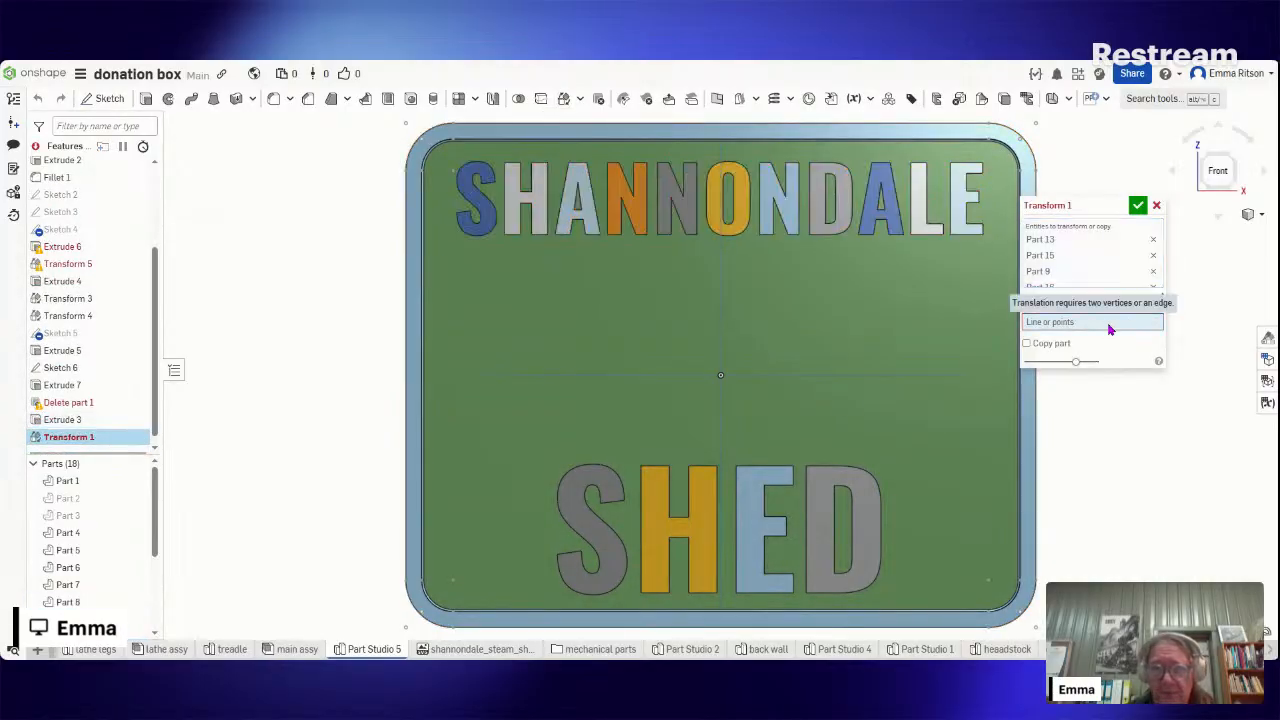
click(720, 379)
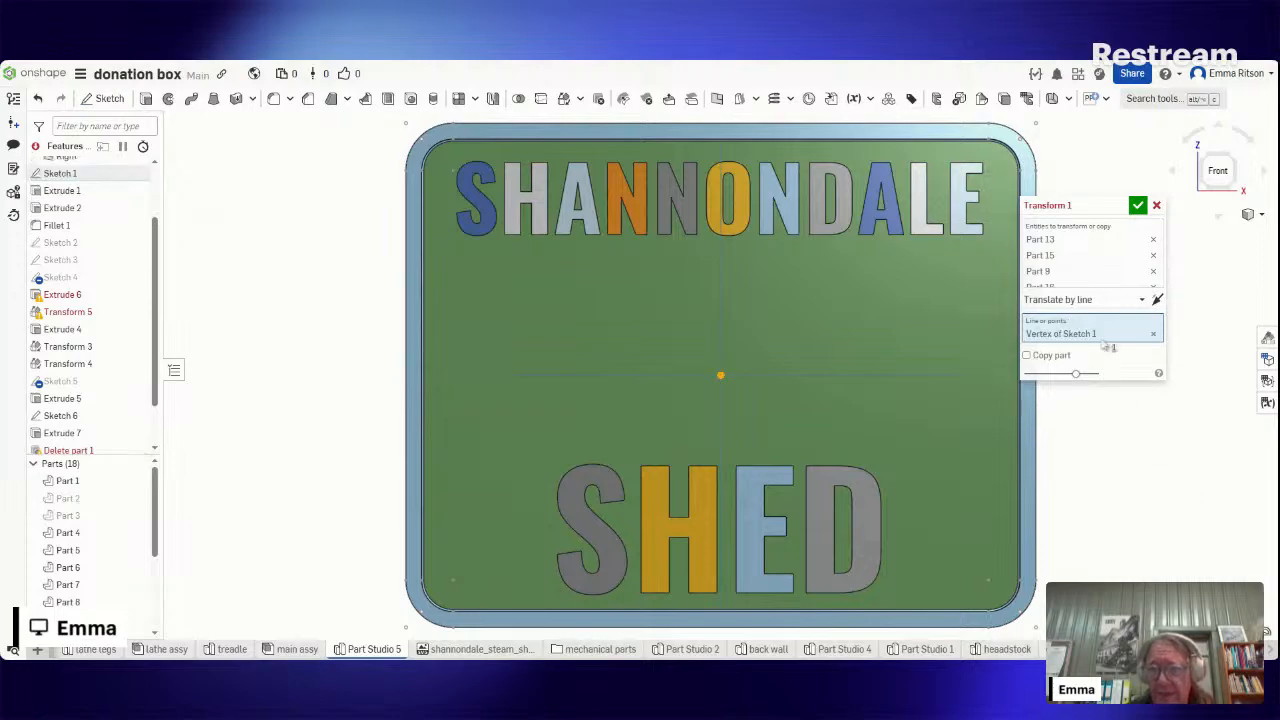
click(1141, 302)
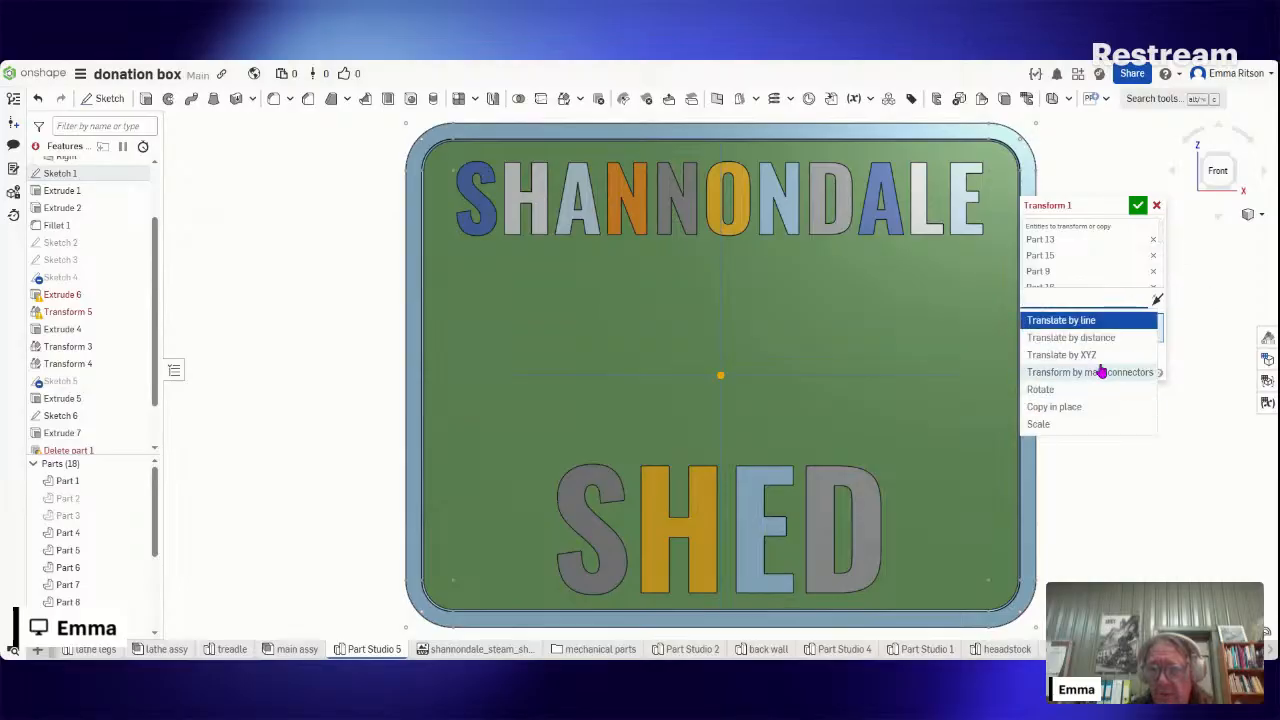
click(1082, 428)
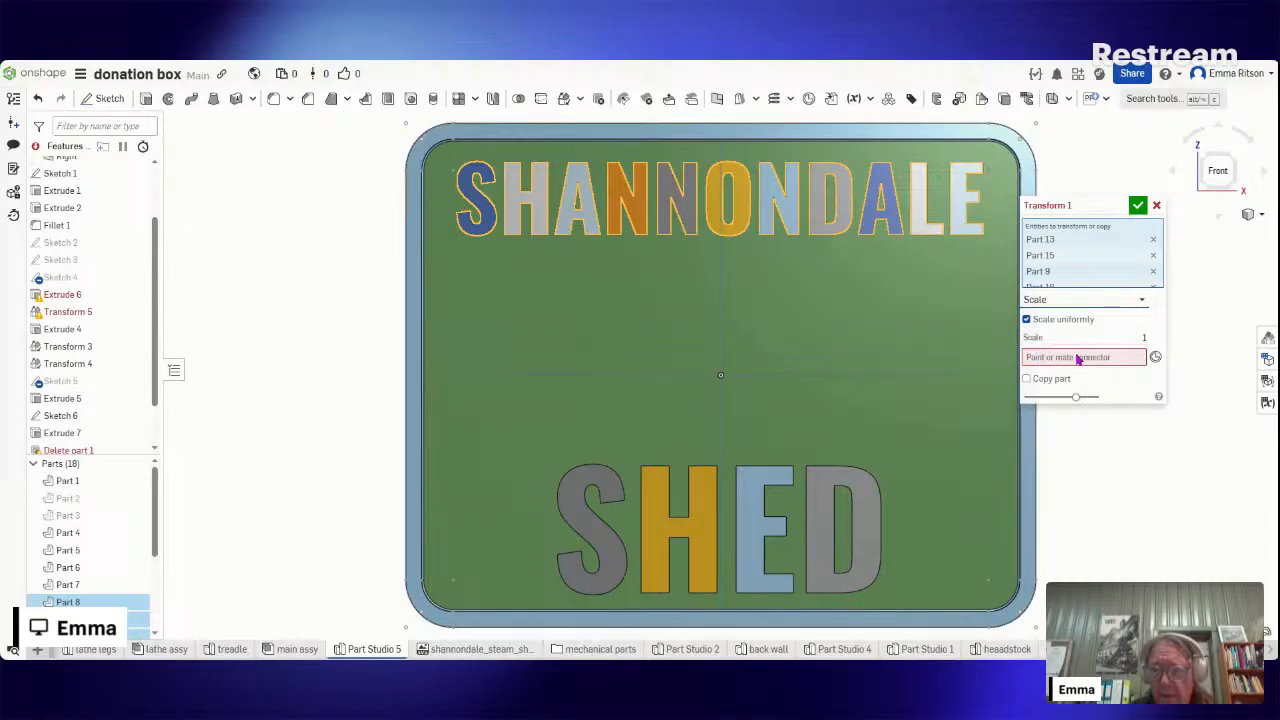
click(1078, 358)
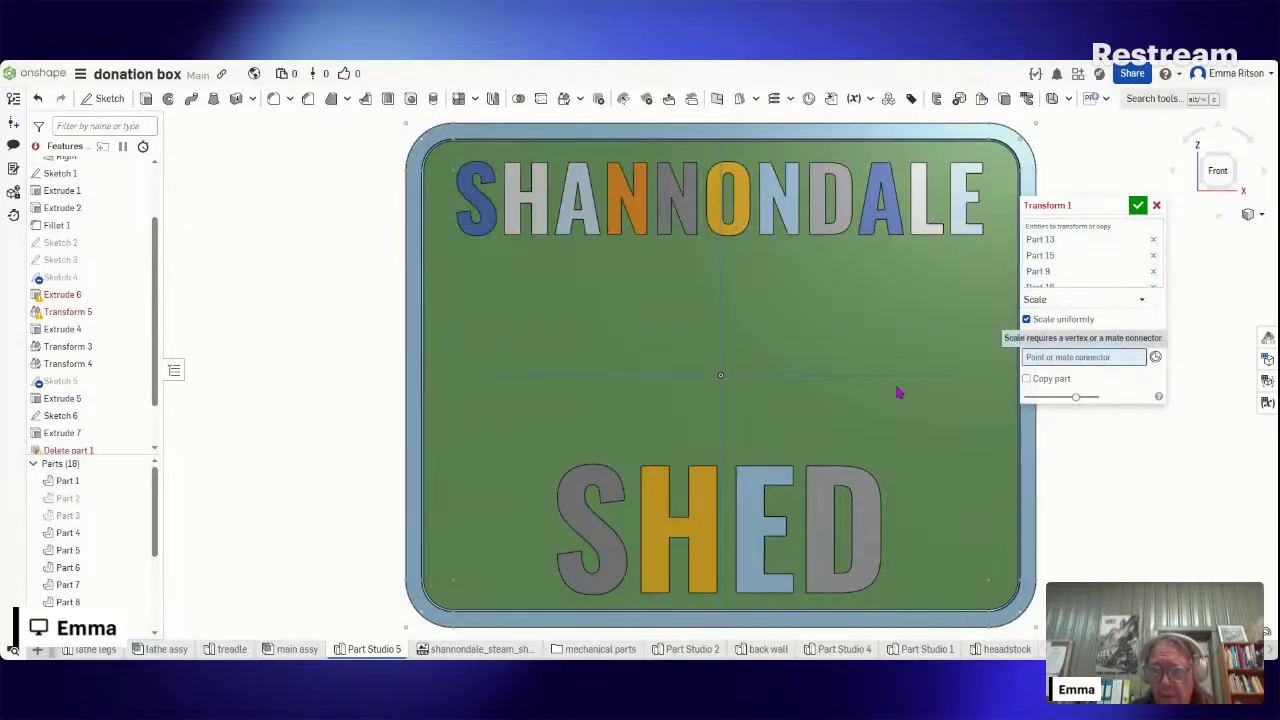
click(721, 377)
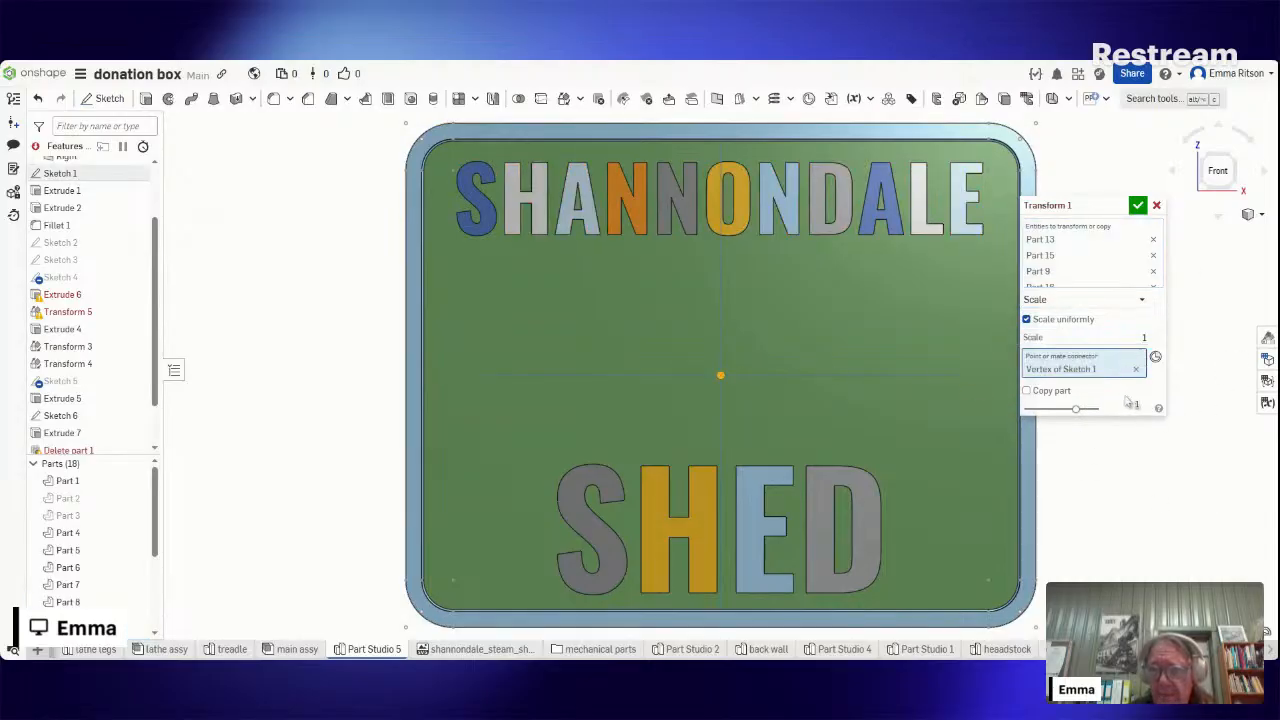
click(1026, 319)
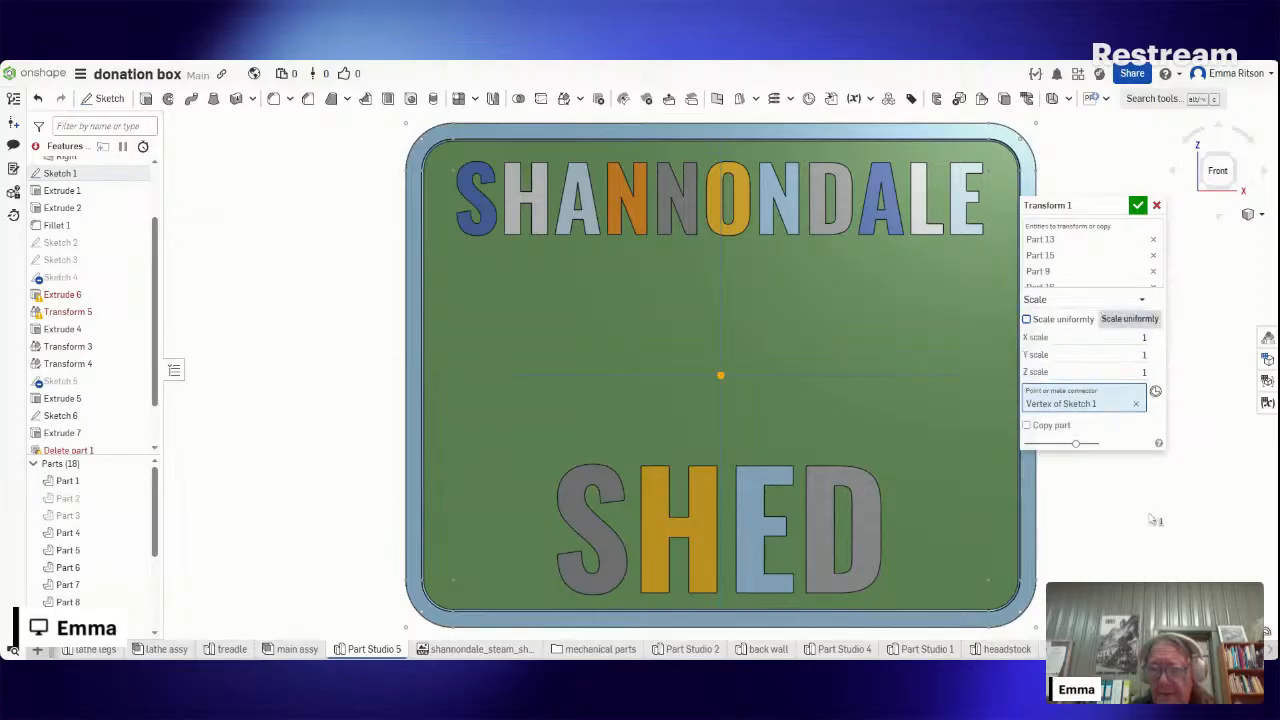
click(1125, 373)
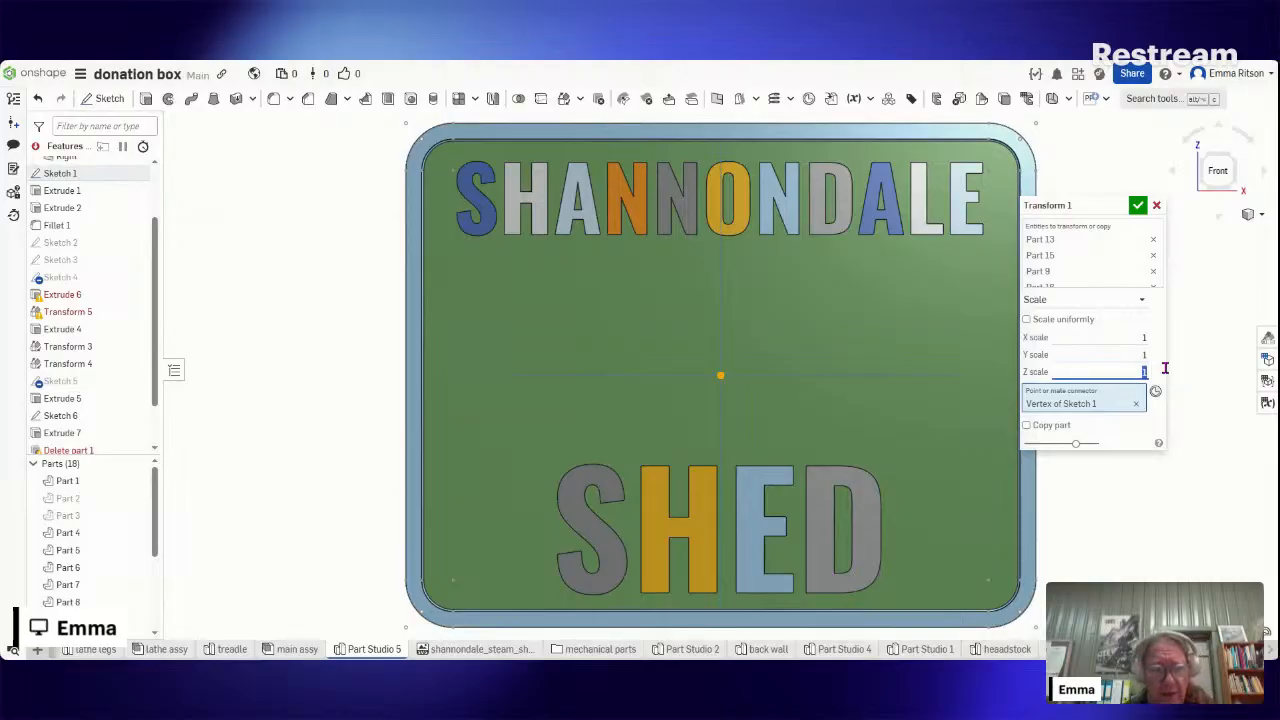
text(1.3)
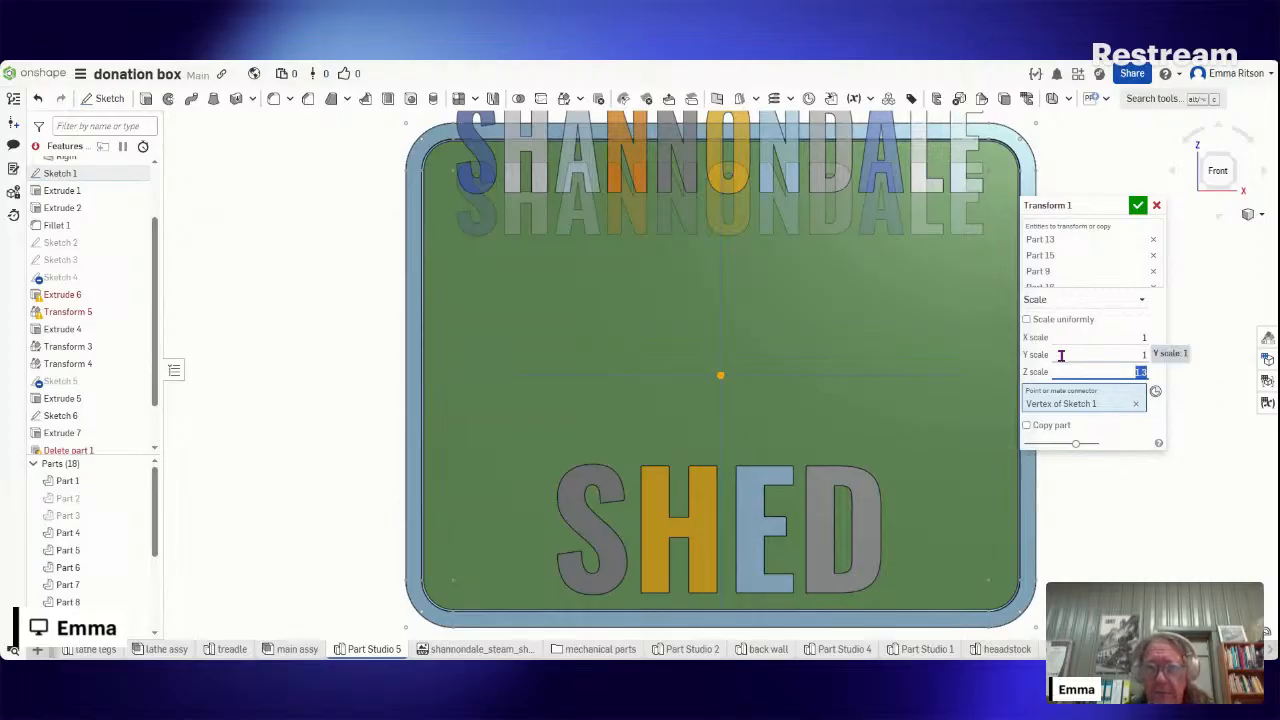
click(1139, 206)
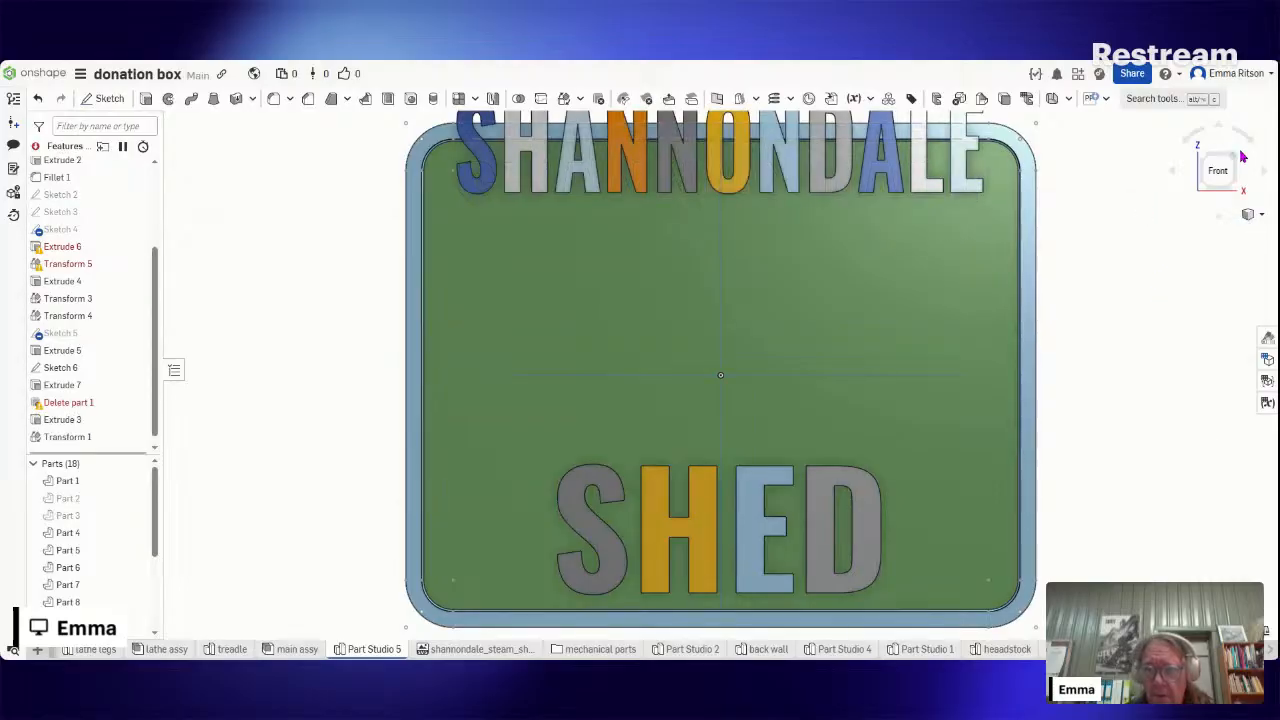
- Set up a Translate by XYZ transform for all eleven stretched SHANNONDALE letters, with a Z translation of 40 mm
click(1218, 176)
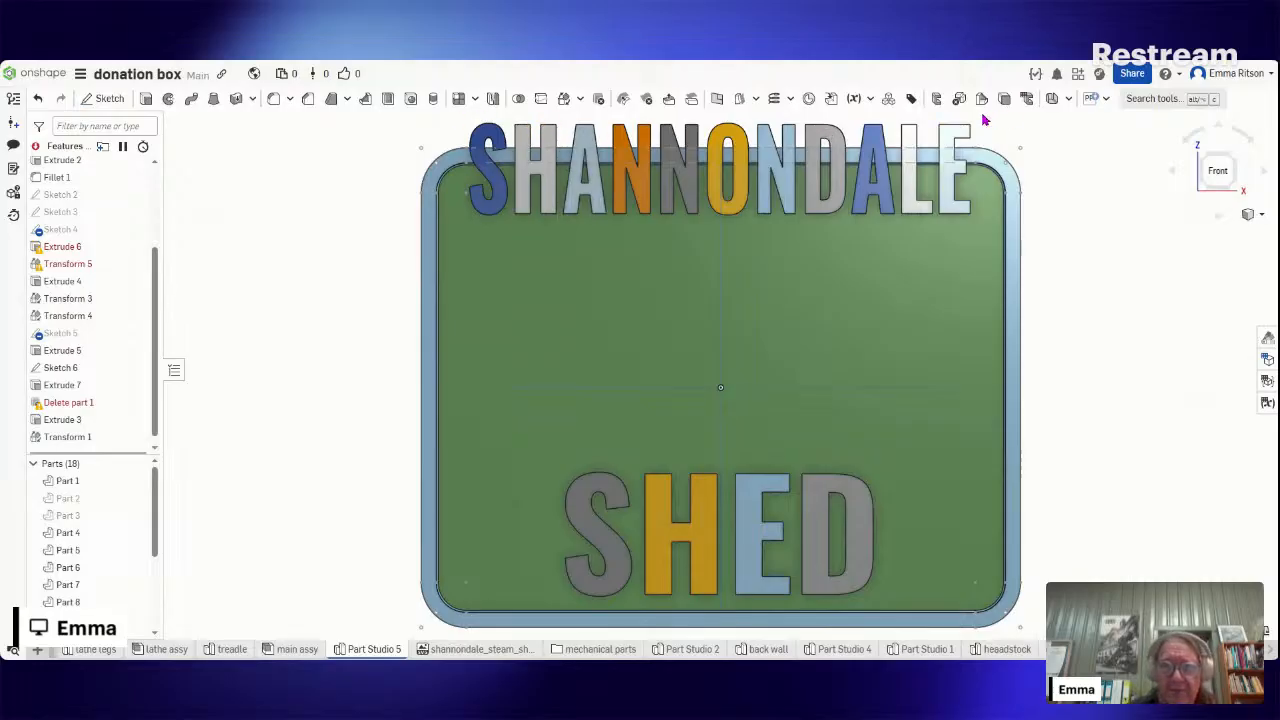
drag(987, 110, 640, 144)
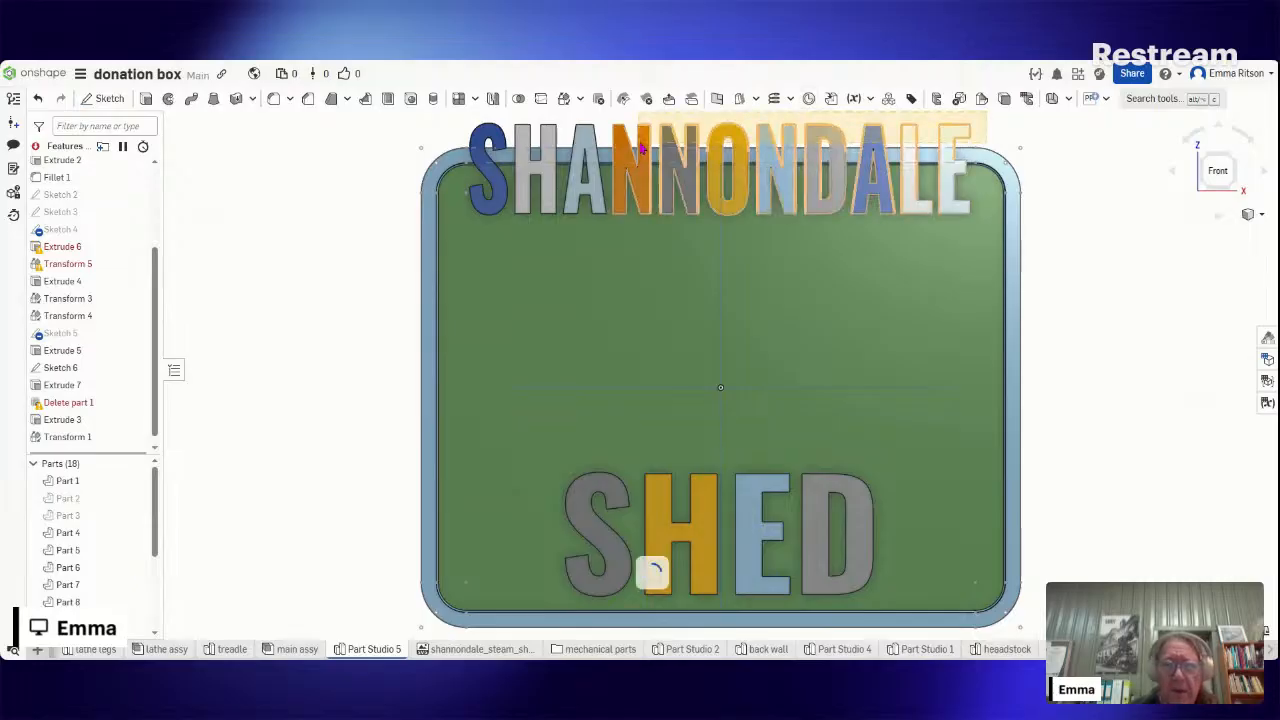
drag(440, 121, 607, 144)
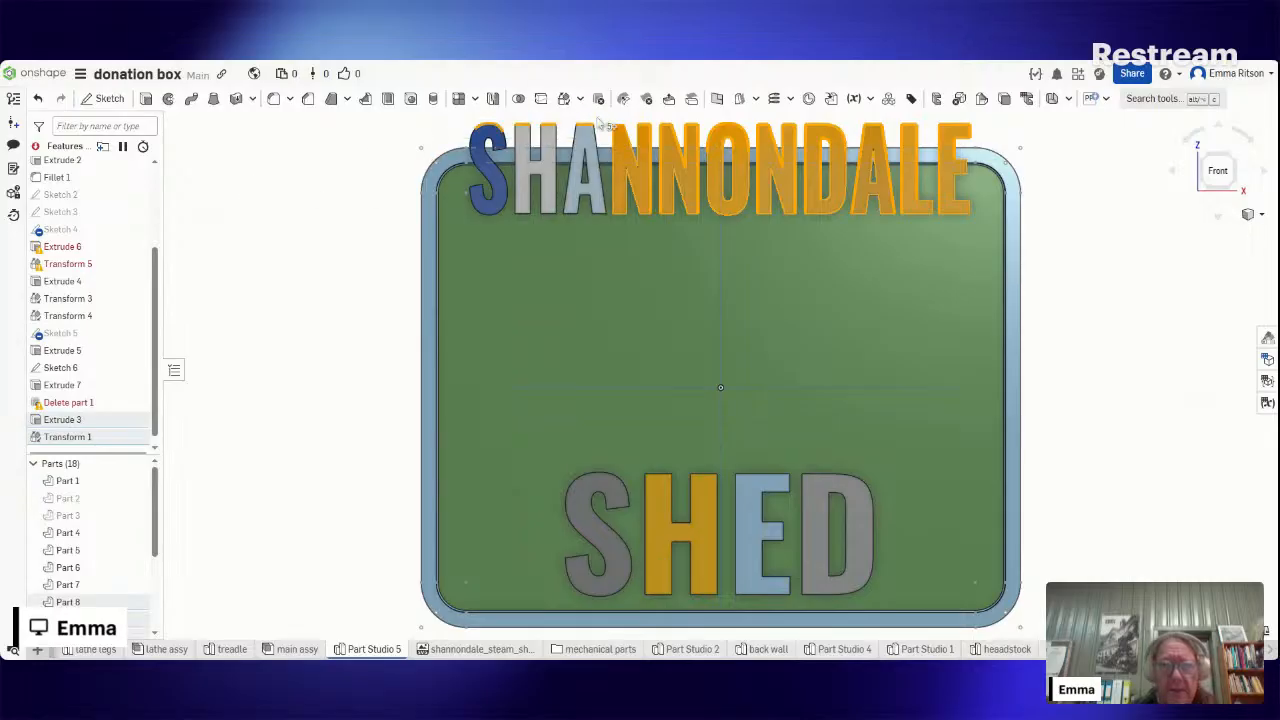
drag(604, 119, 430, 143)
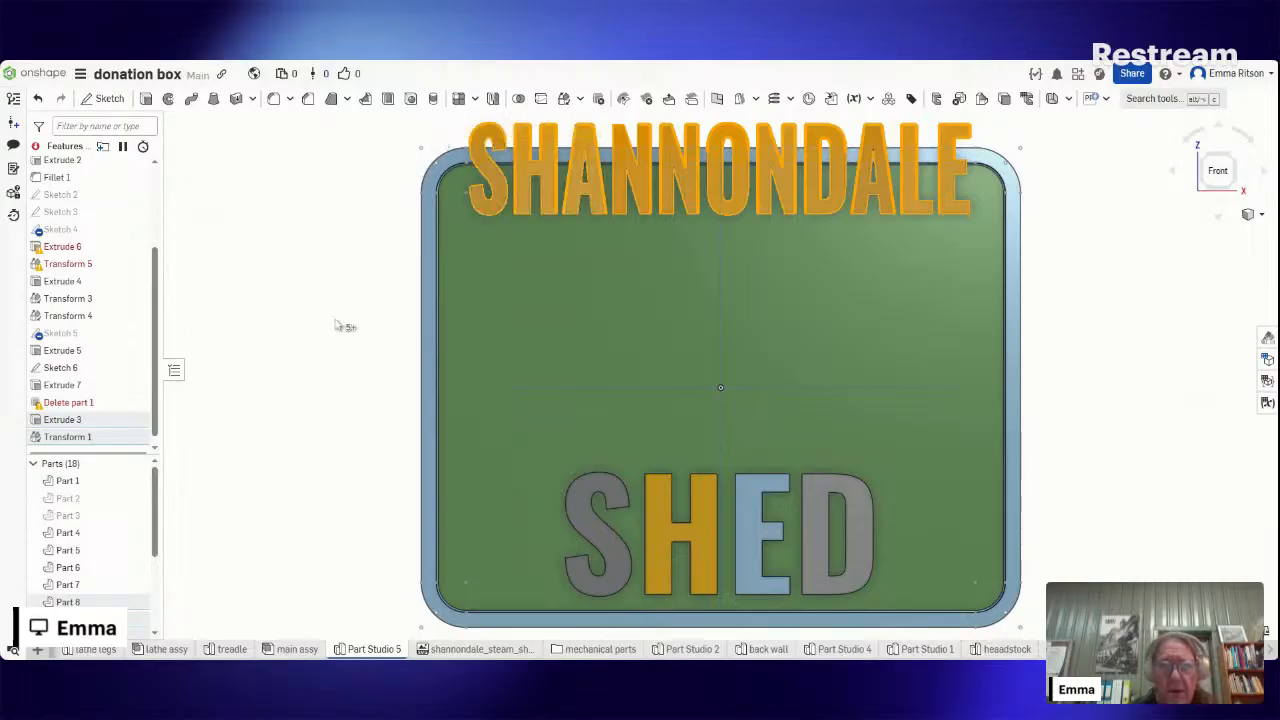
click(564, 102)
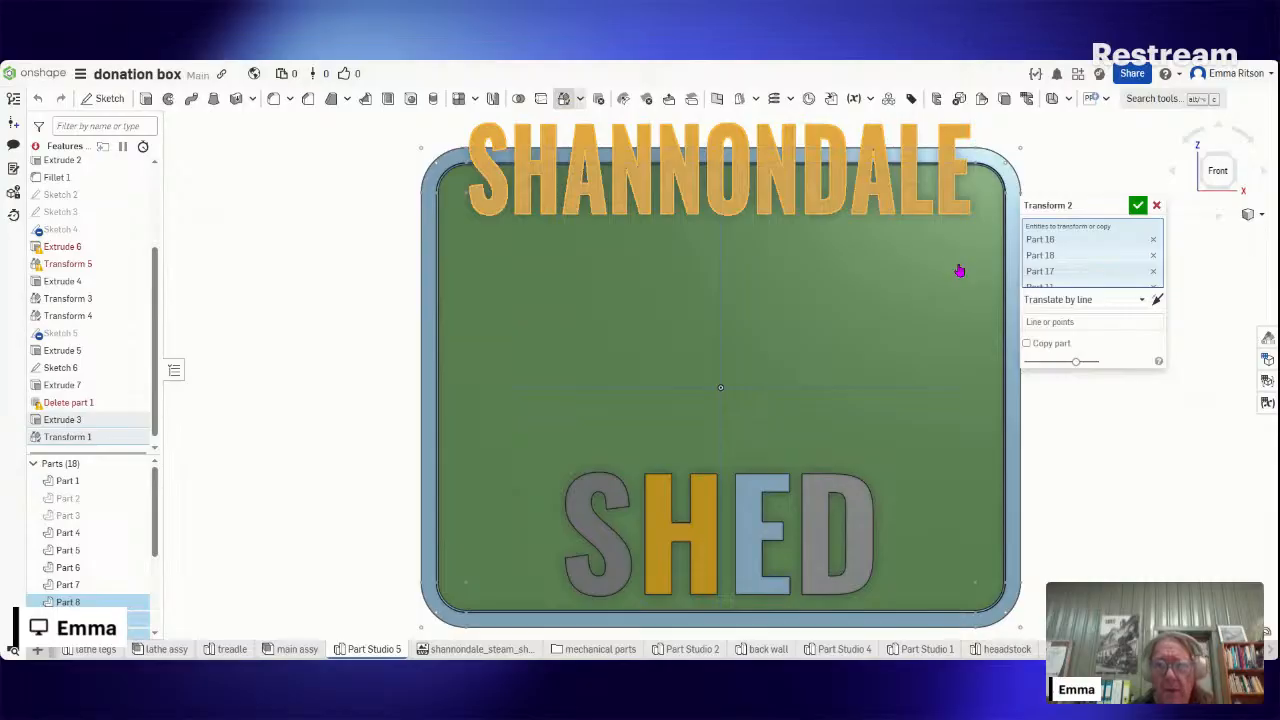
click(1141, 303)
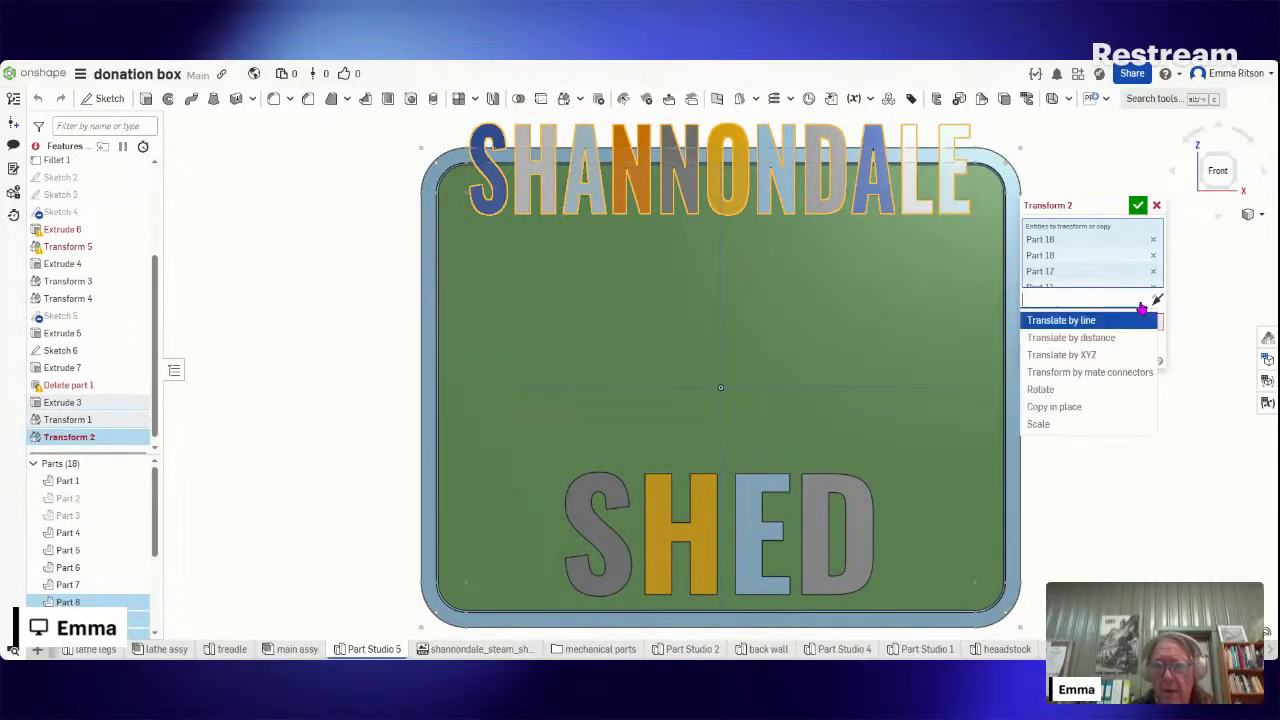
click(1117, 354)
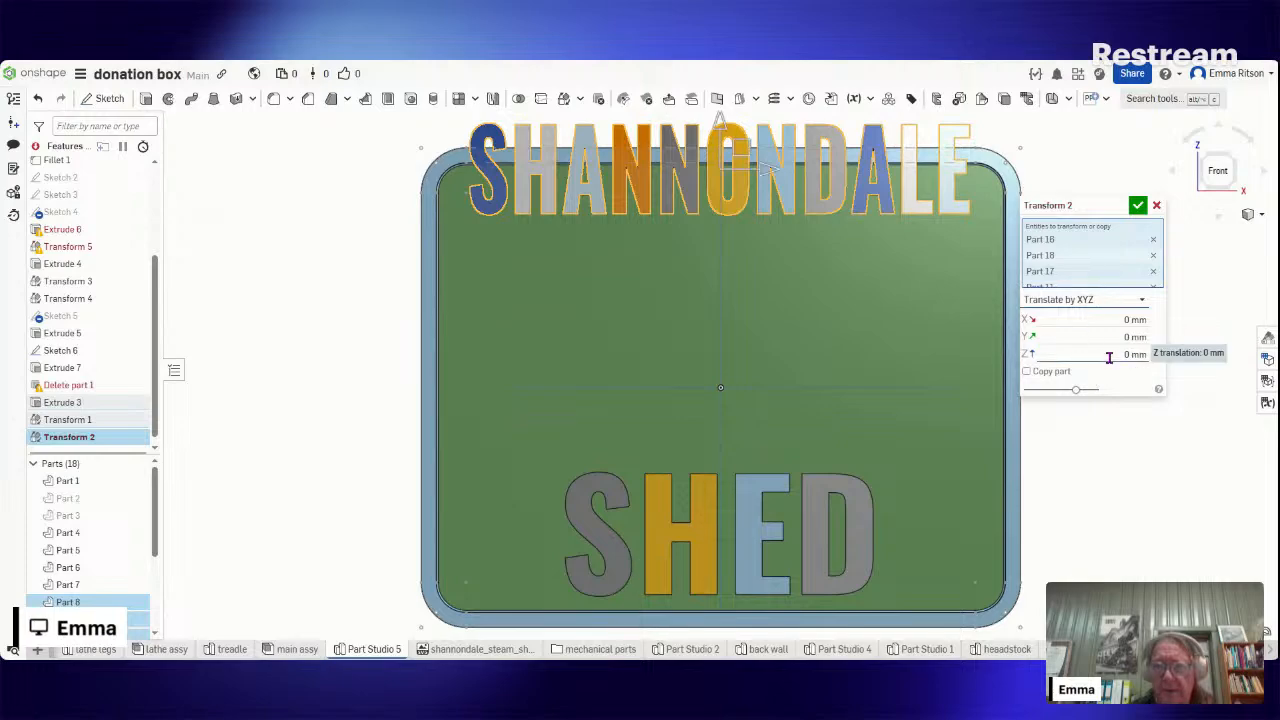
click(1111, 354)
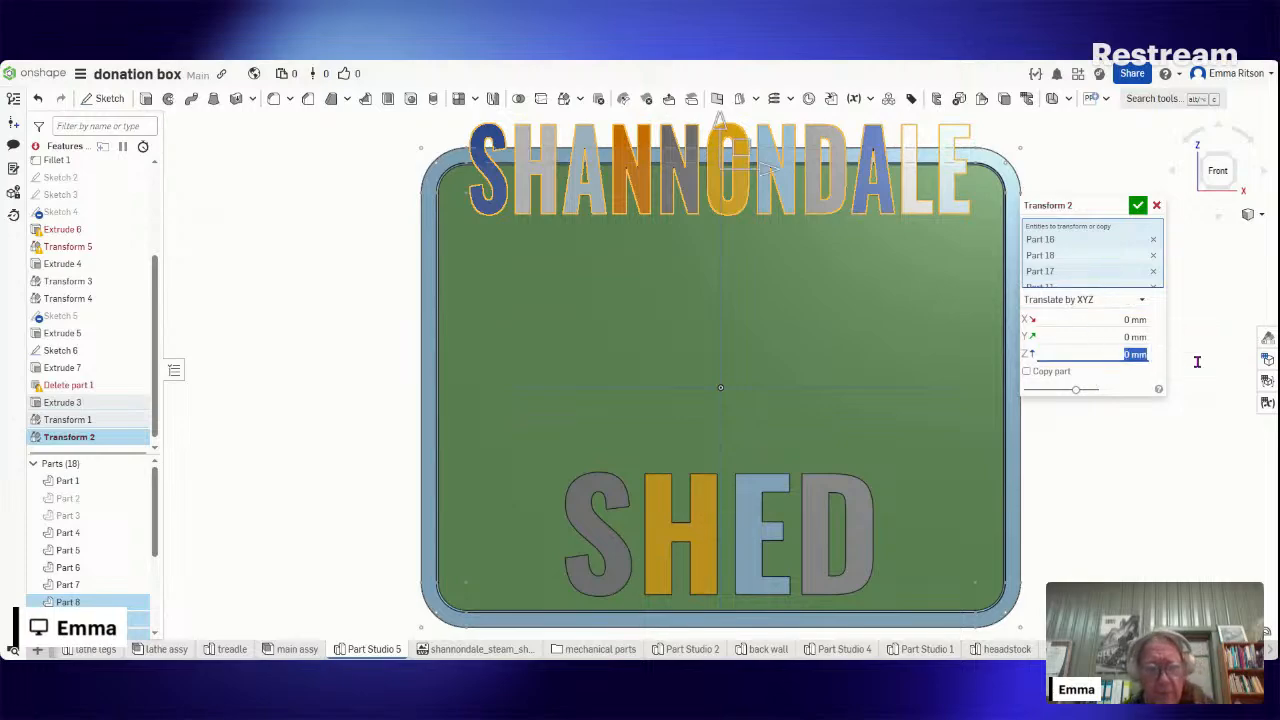
text(40)
key(Return)
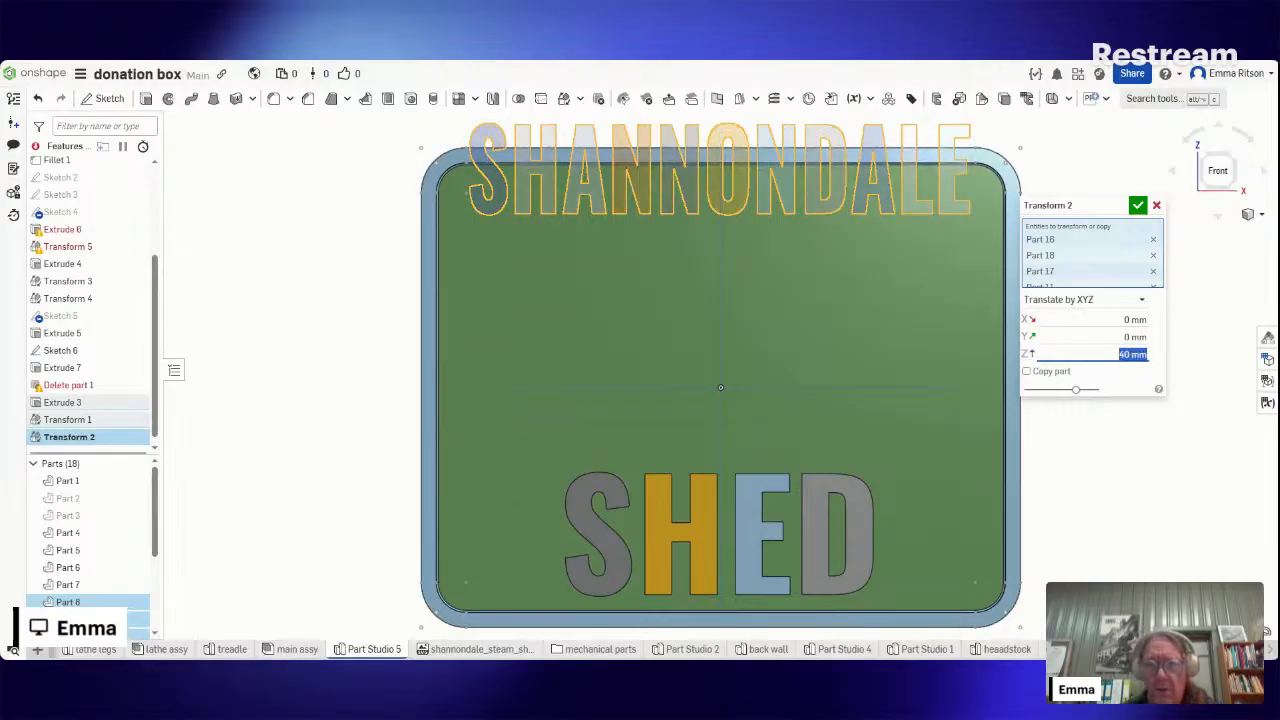
- Try Z translations of -40 mm, -30 mm and -25 mm for the SHANNONDALE letters
key(BackSpace)
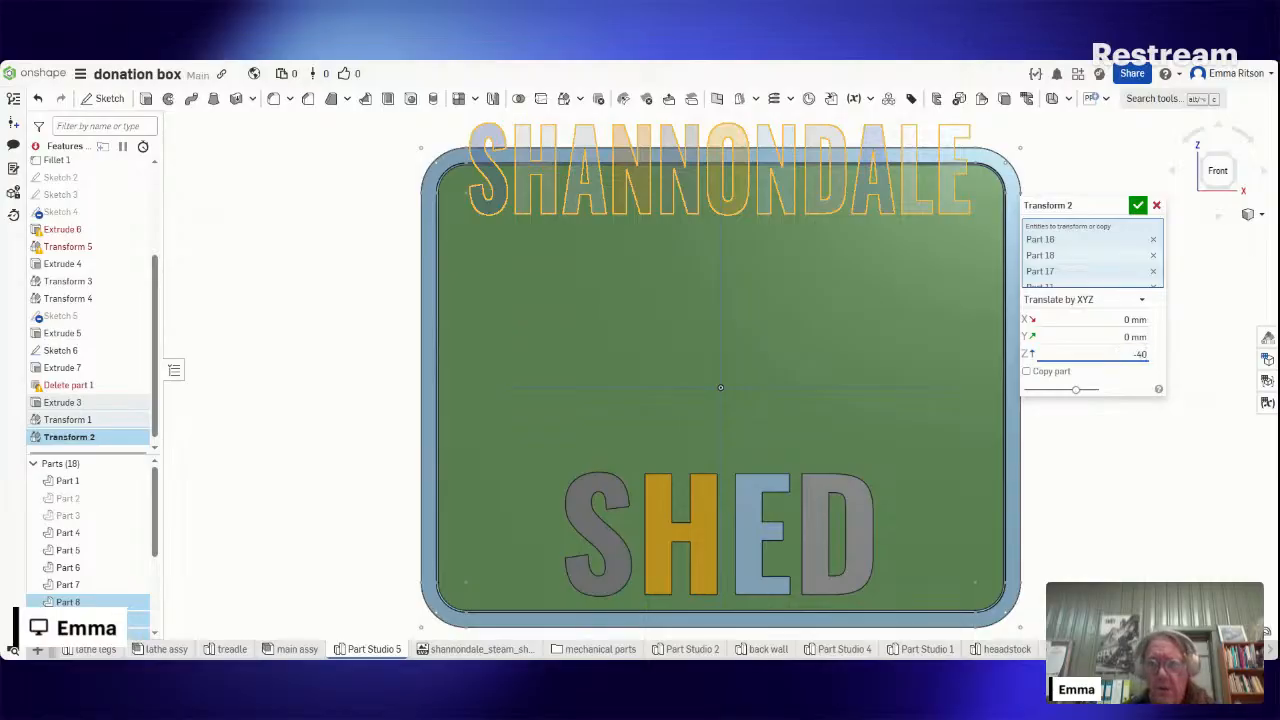
key(Return)
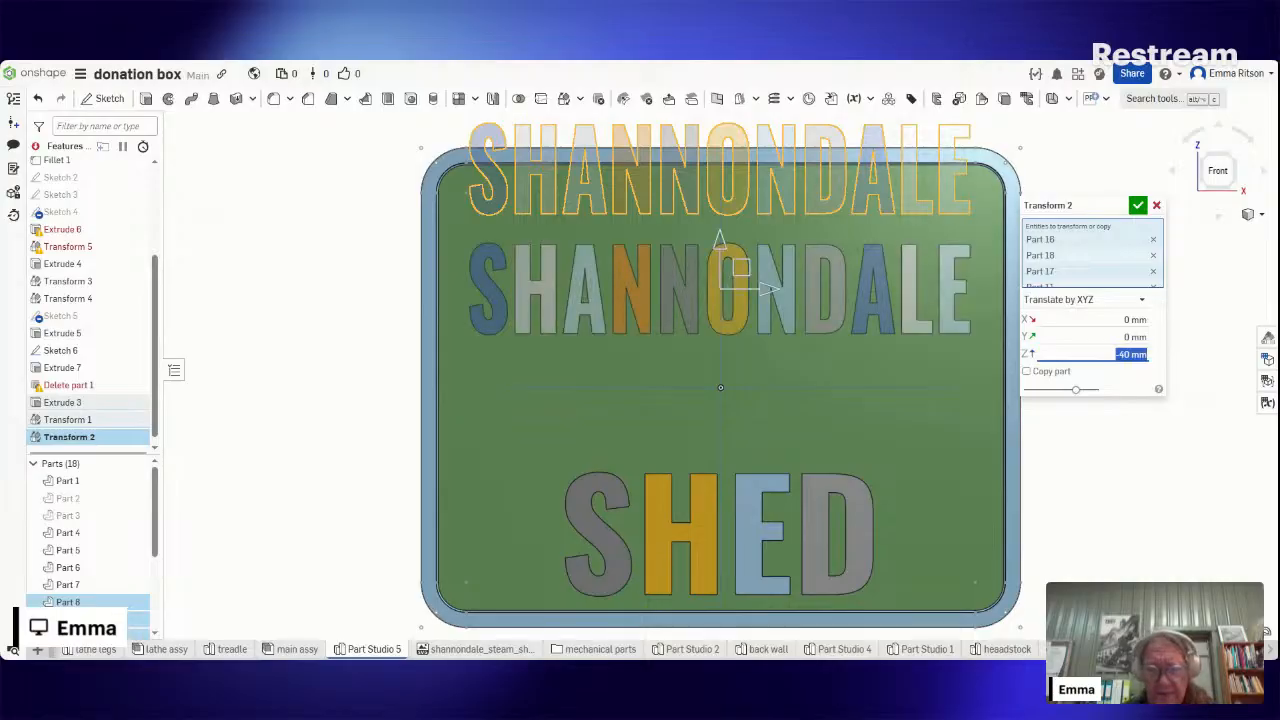
key(BackSpace)
key(Return)
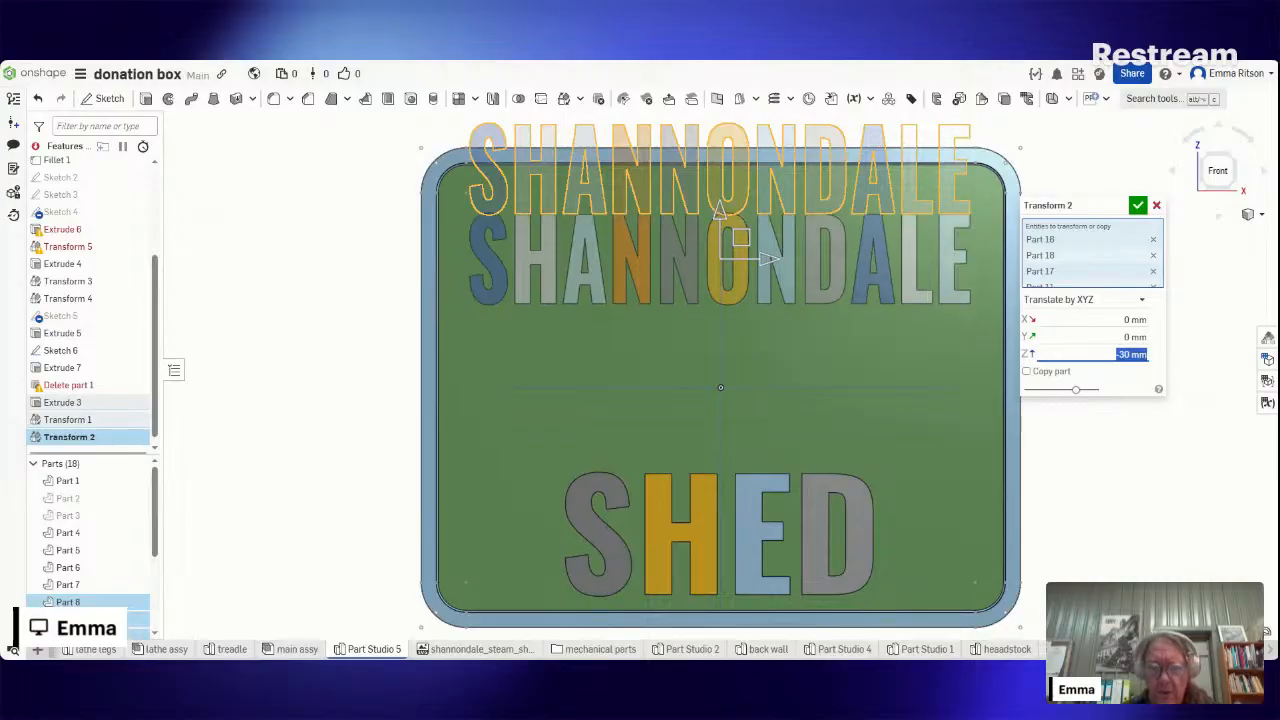
key(BackSpace)
text(-2)
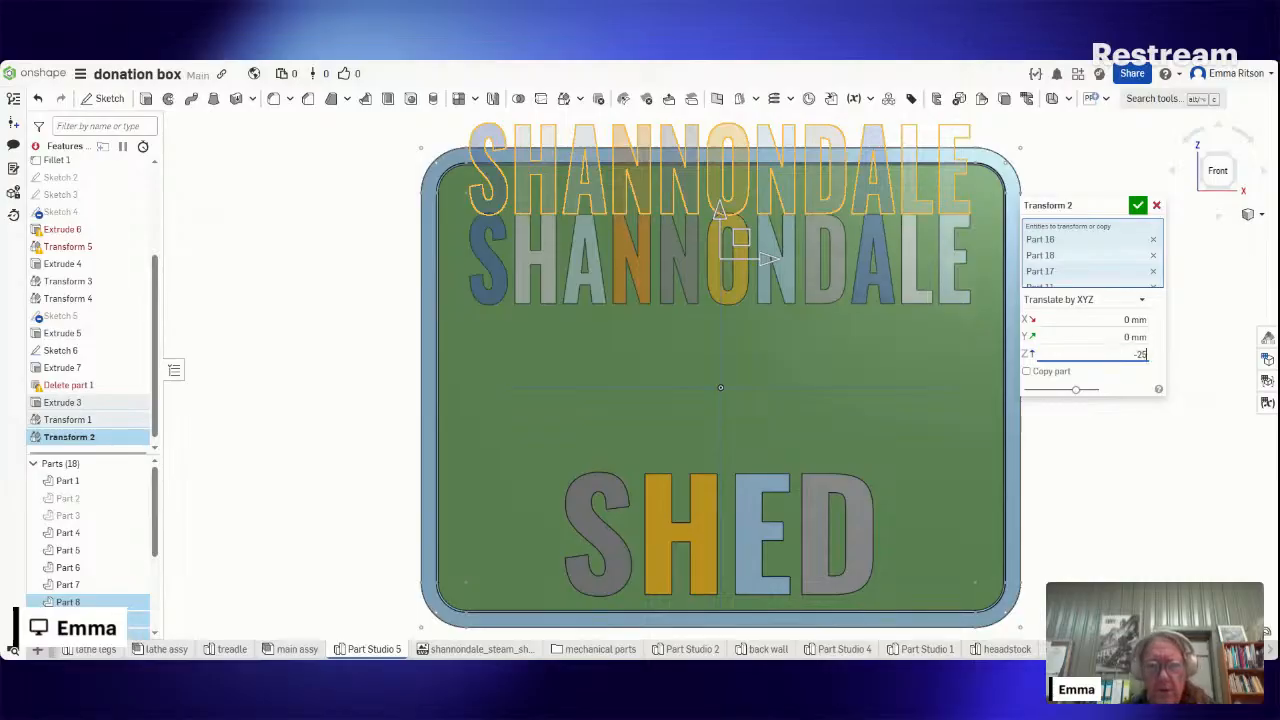
text(5)
key(Return)
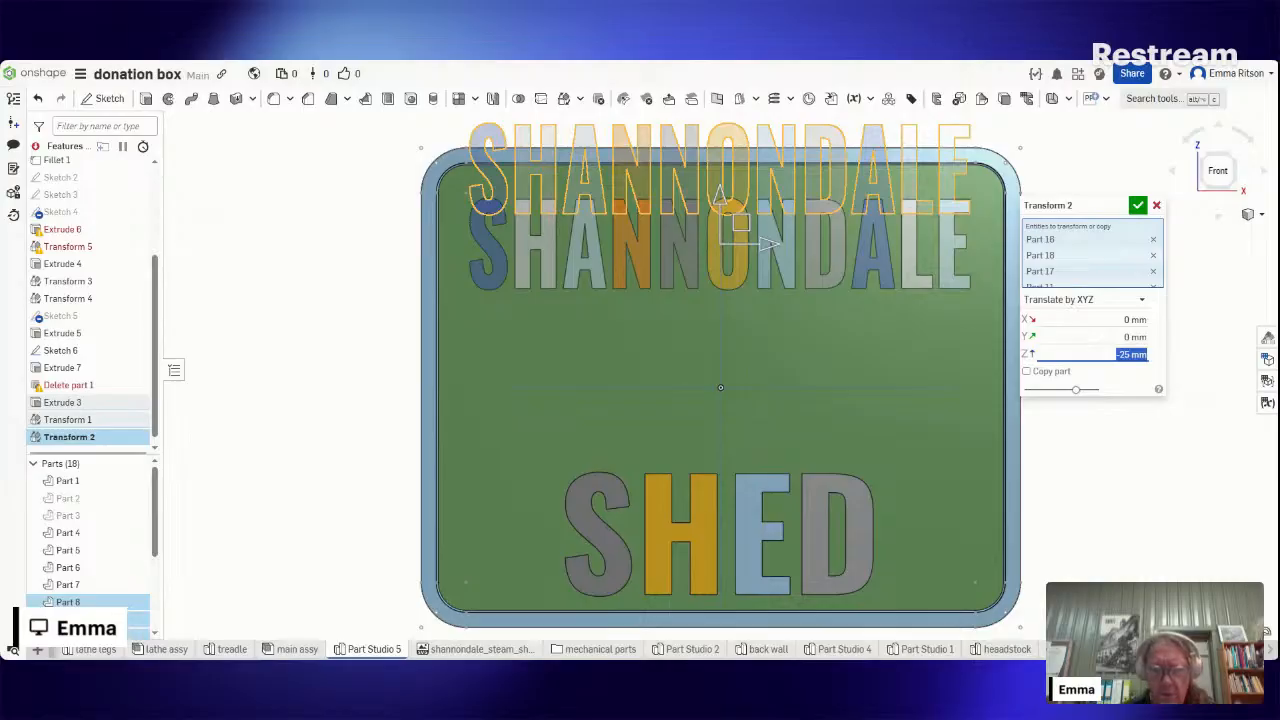
- Set the SHANNONDALE letters' Z translation to -20 mm and accept the transform
text(-20)
key(Return)
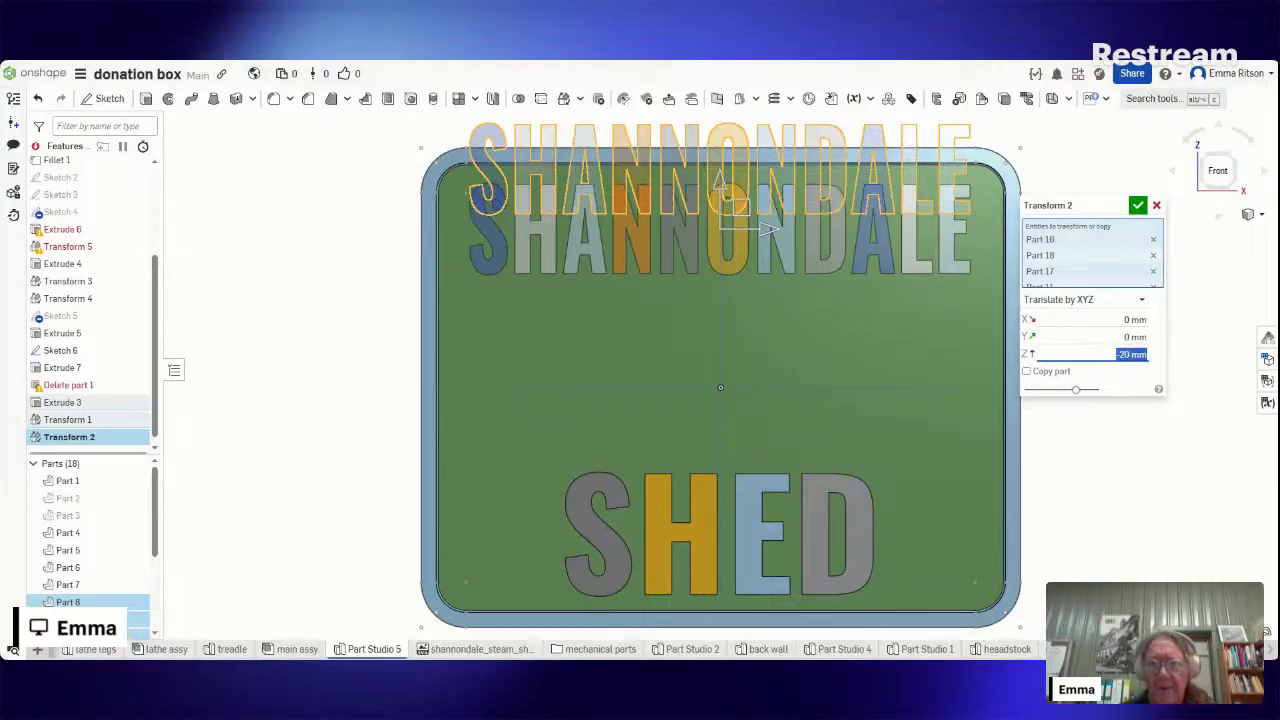
click(1138, 206)
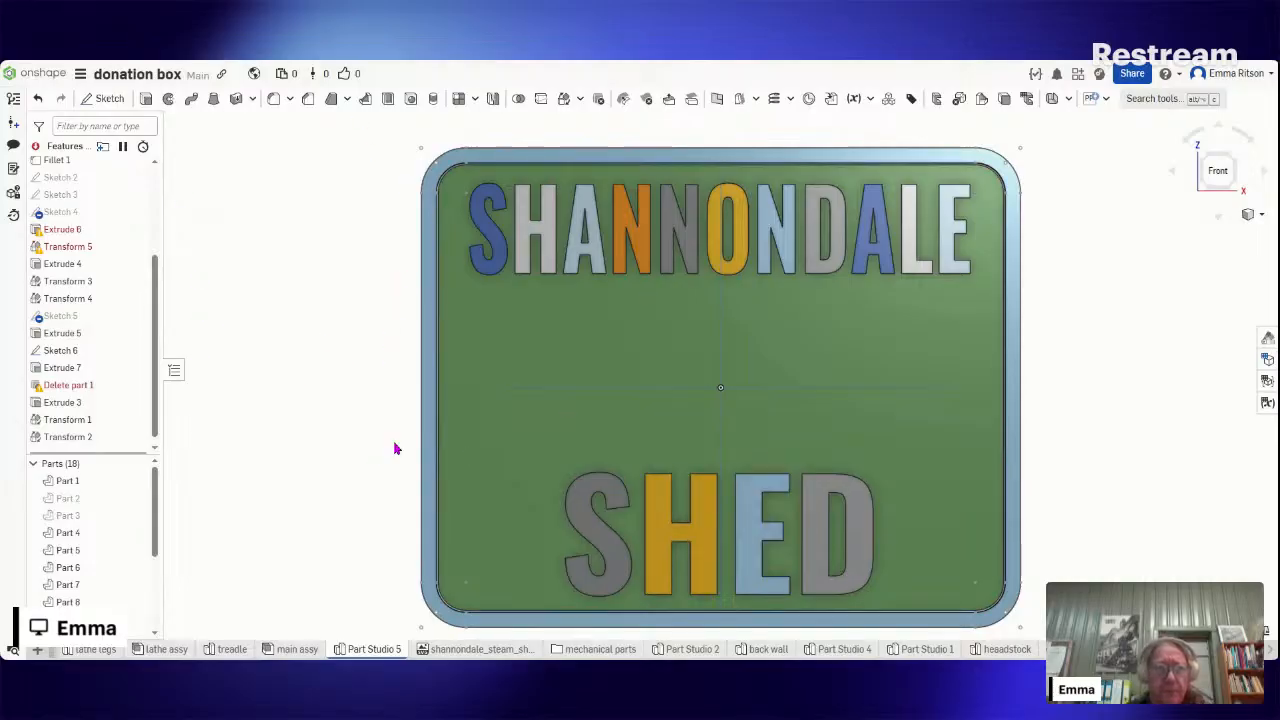
- Start a sketch on the face of Sketch 6 and add the bold Oswald text STEAM between SHANNONDALE and SHED
click(109, 99)
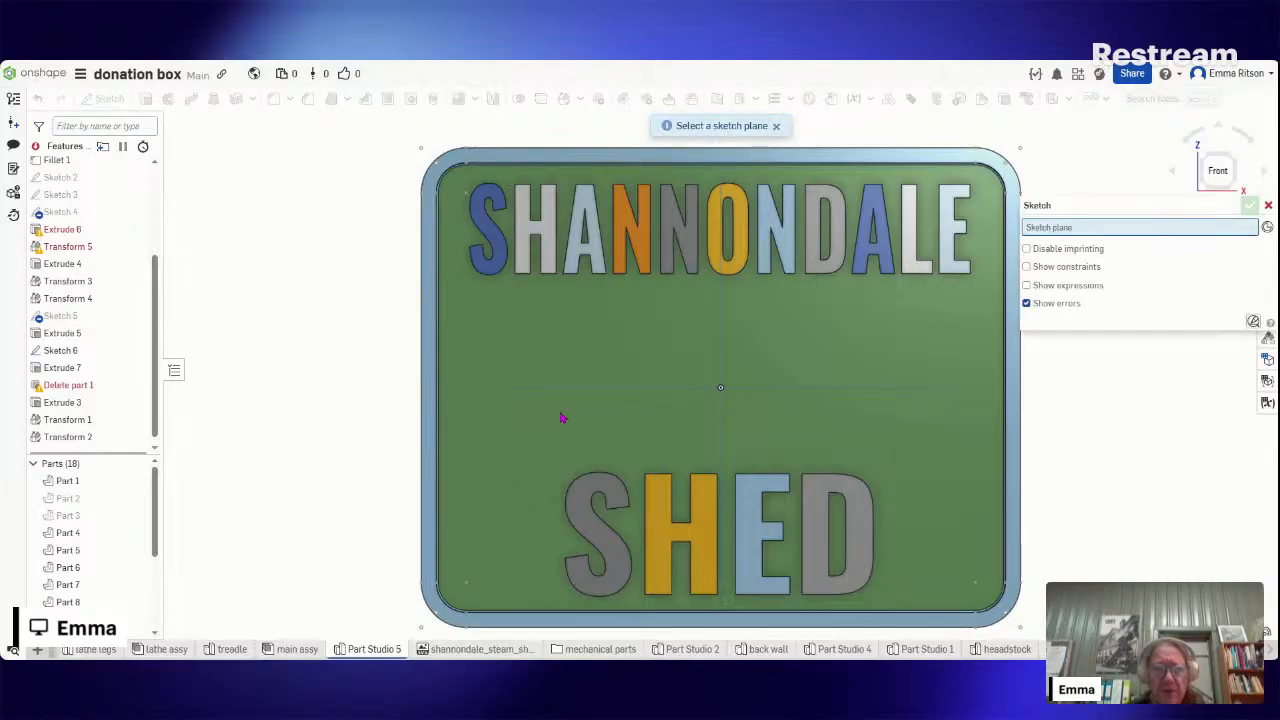
click(584, 319)
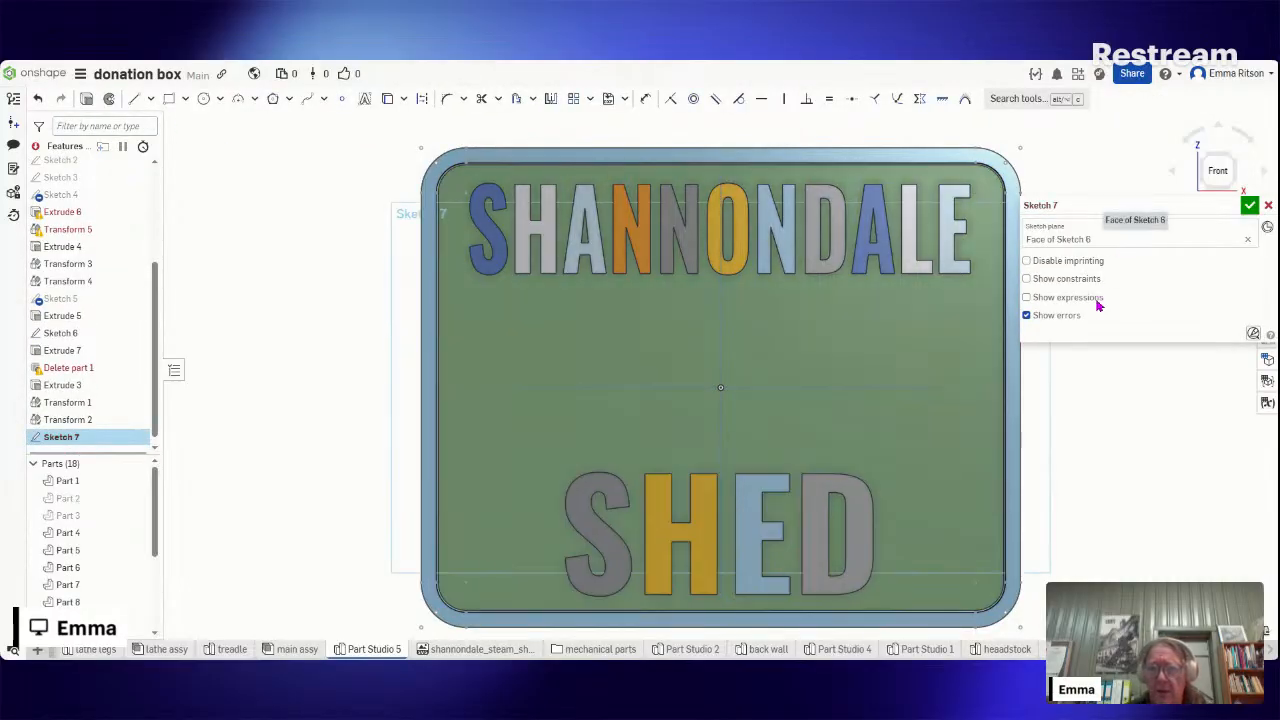
click(368, 100)
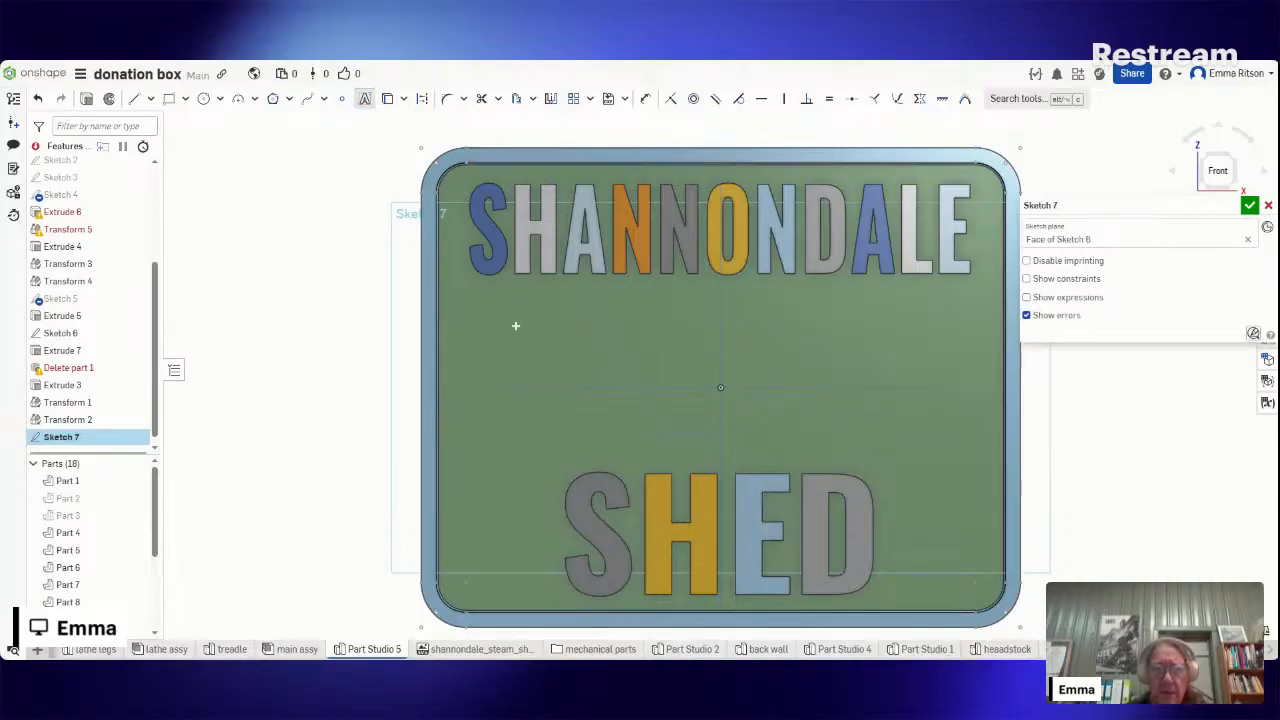
click(953, 428)
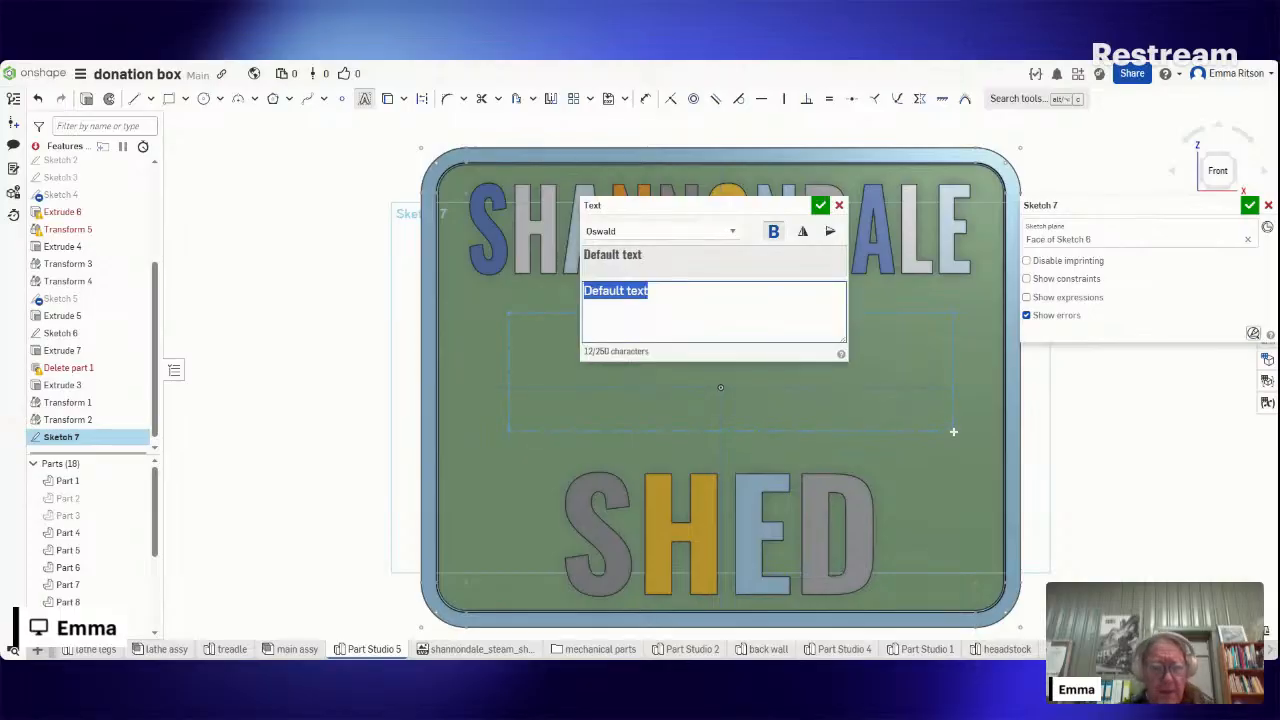
text(STEAM)
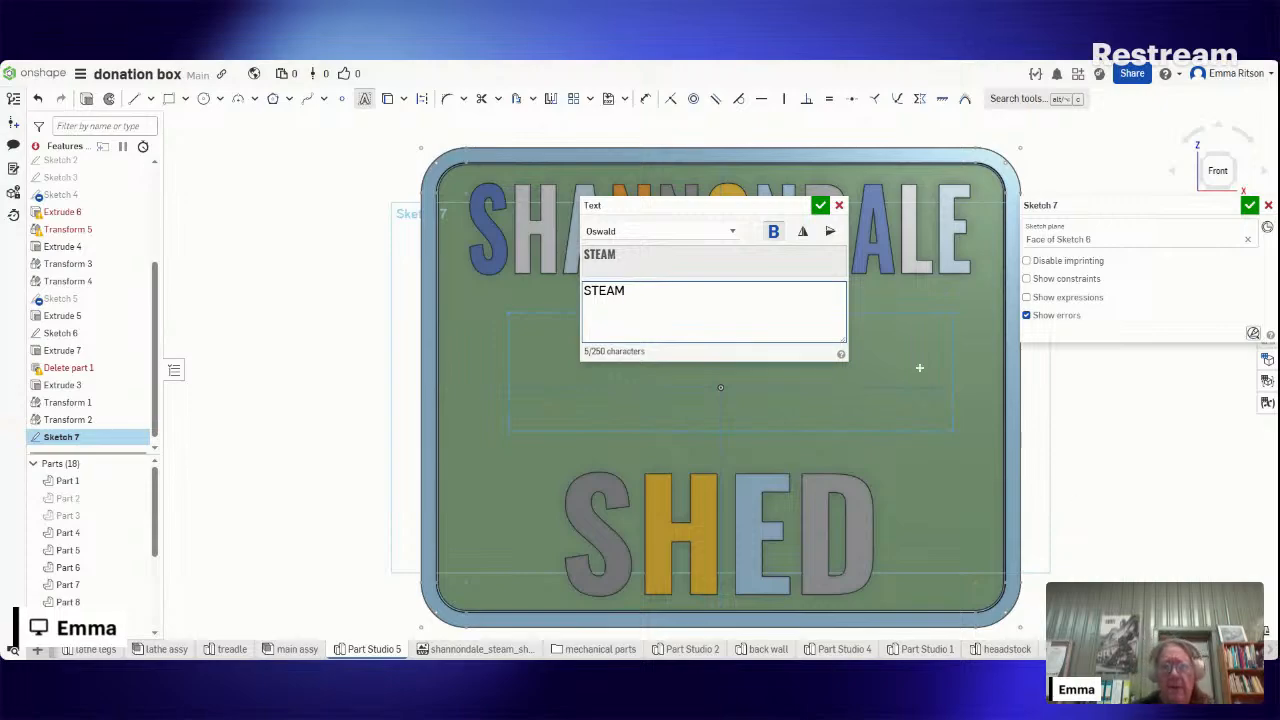
click(820, 206)
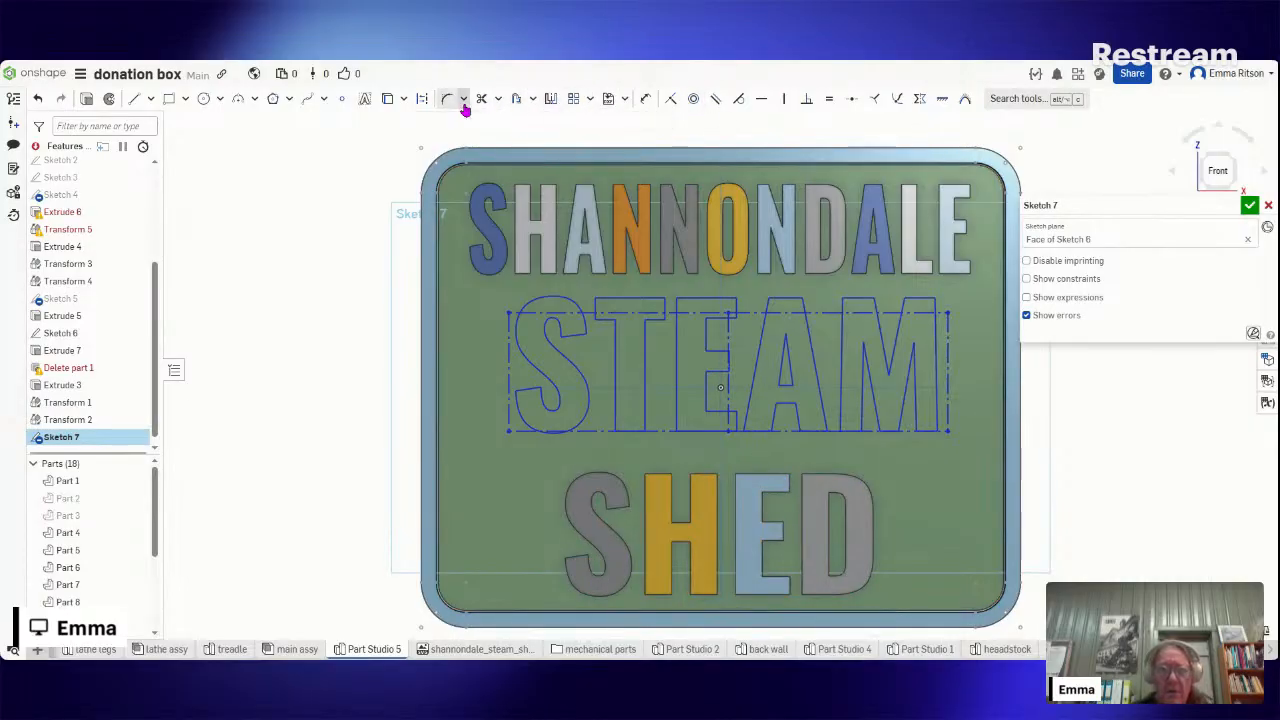
- Transform the whole STEAM sketch text from its centre, moving it about 3.7 mm left and about 0.4 mm down
click(590, 99)
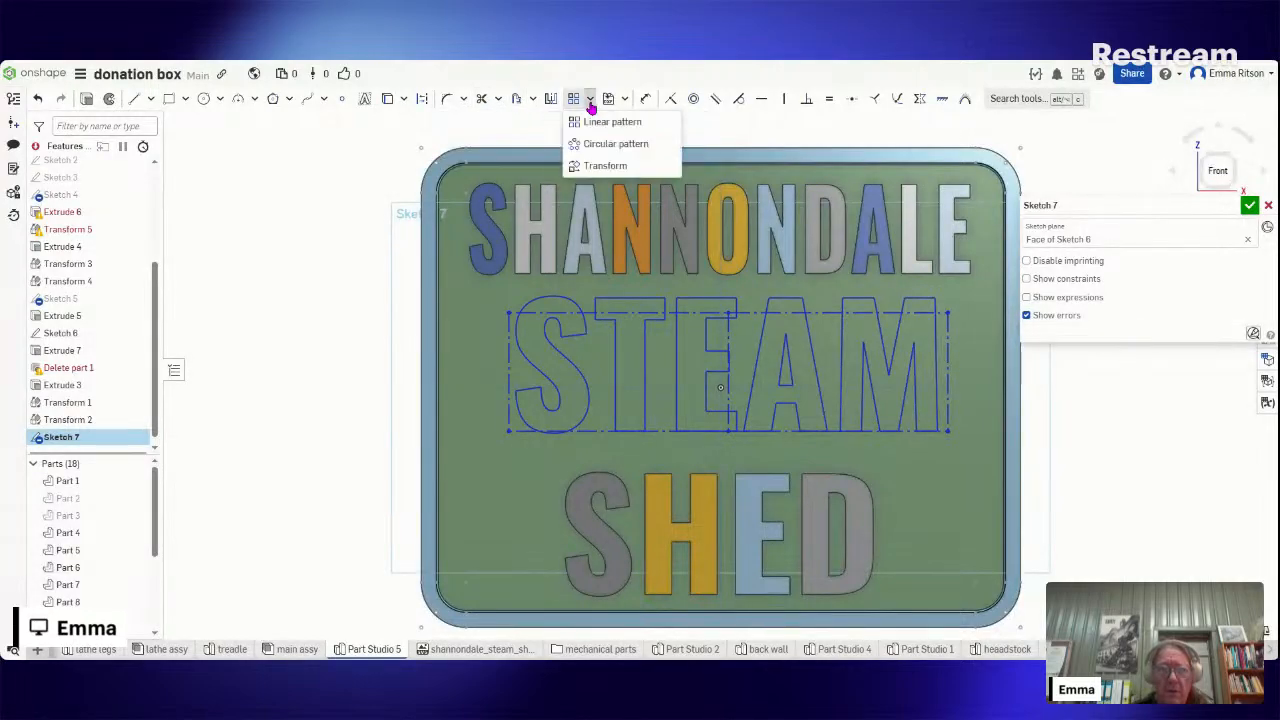
click(603, 167)
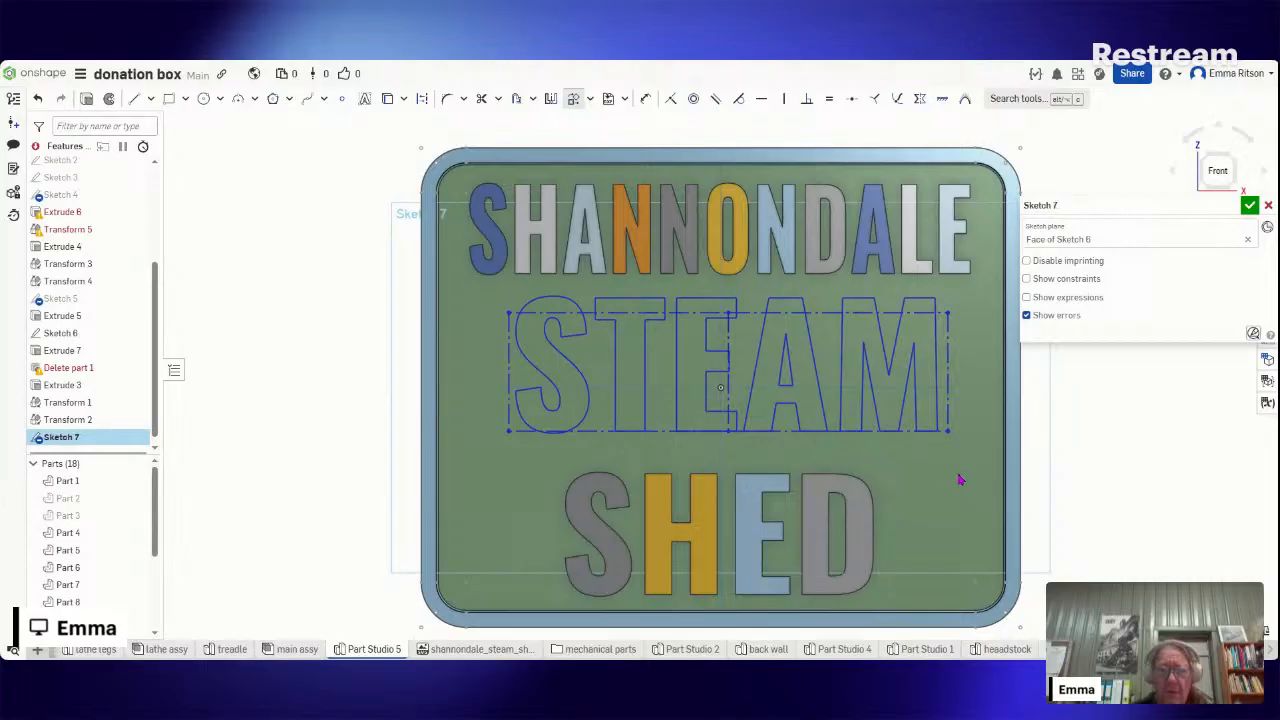
mouse_move(956, 464)
mouse_down()
mouse_move(516, 274)
mouse_move(497, 296)
mouse_up()
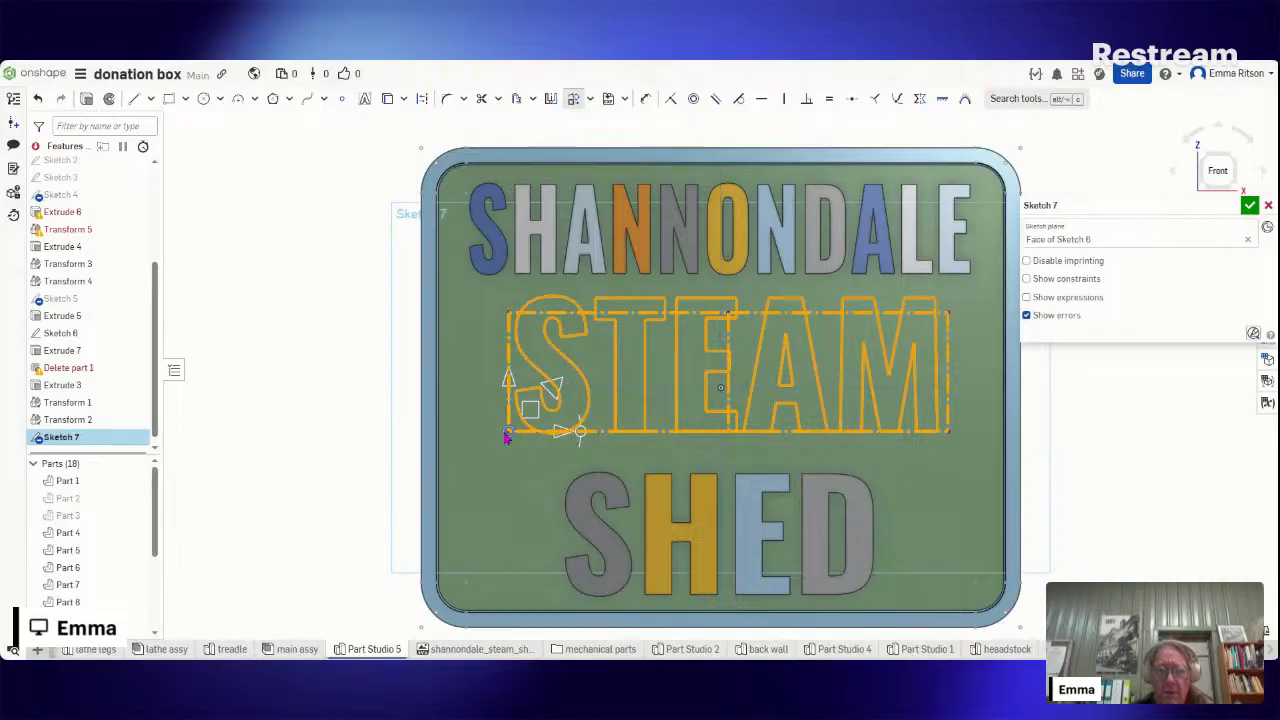
mouse_move(508, 434)
mouse_down()
mouse_move(729, 408)
mouse_move(733, 373)
mouse_up()
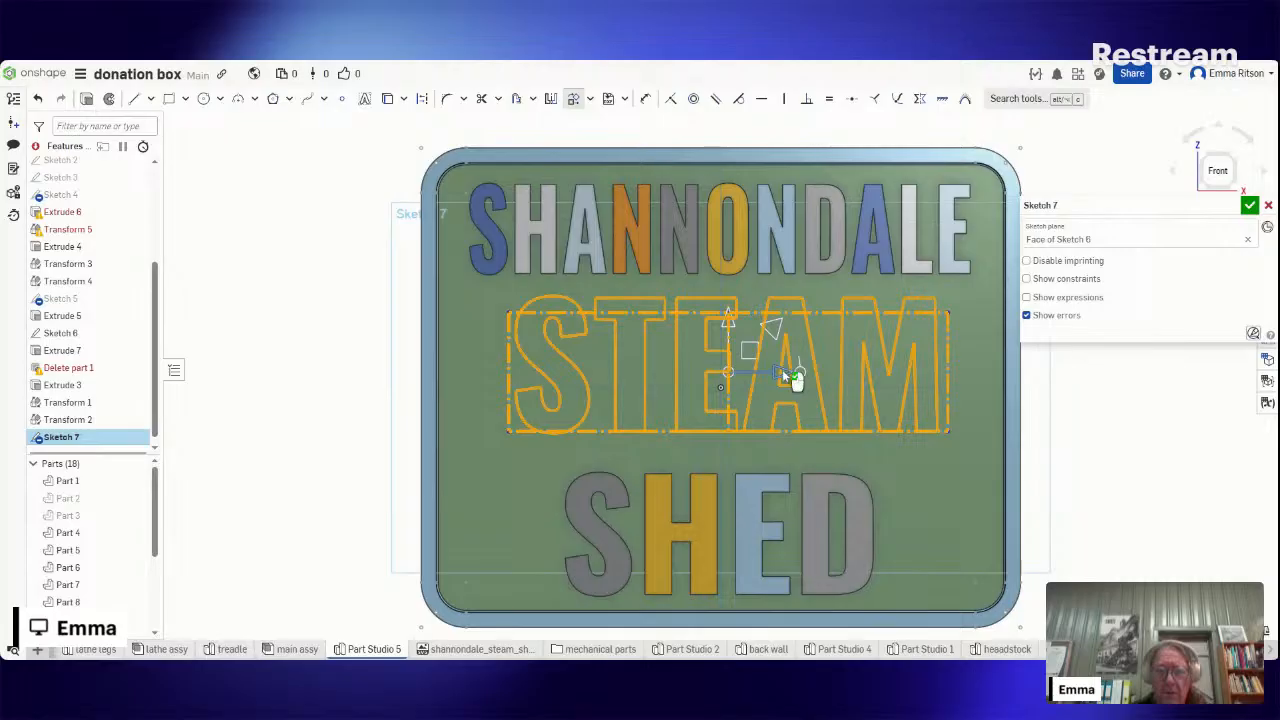
drag(782, 371, 777, 374)
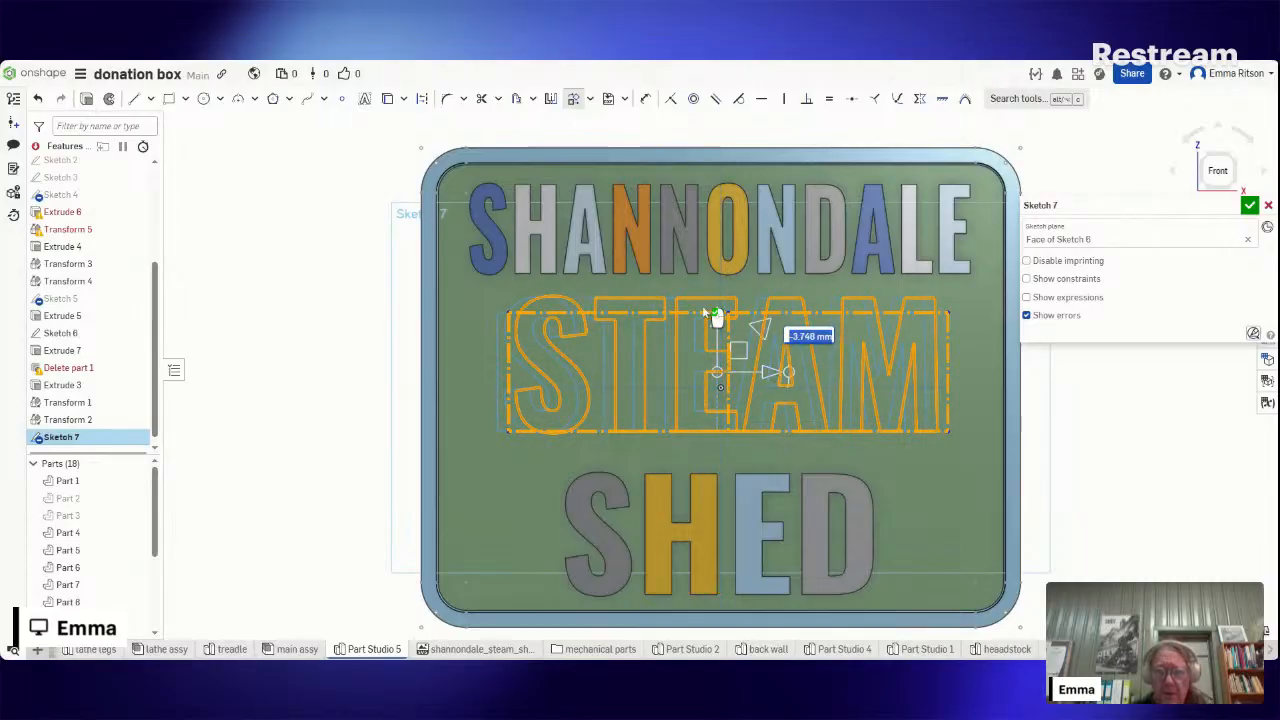
mouse_move(720, 322)
mouse_down()
mouse_move(720, 345)
mouse_move(720, 322)
mouse_up()
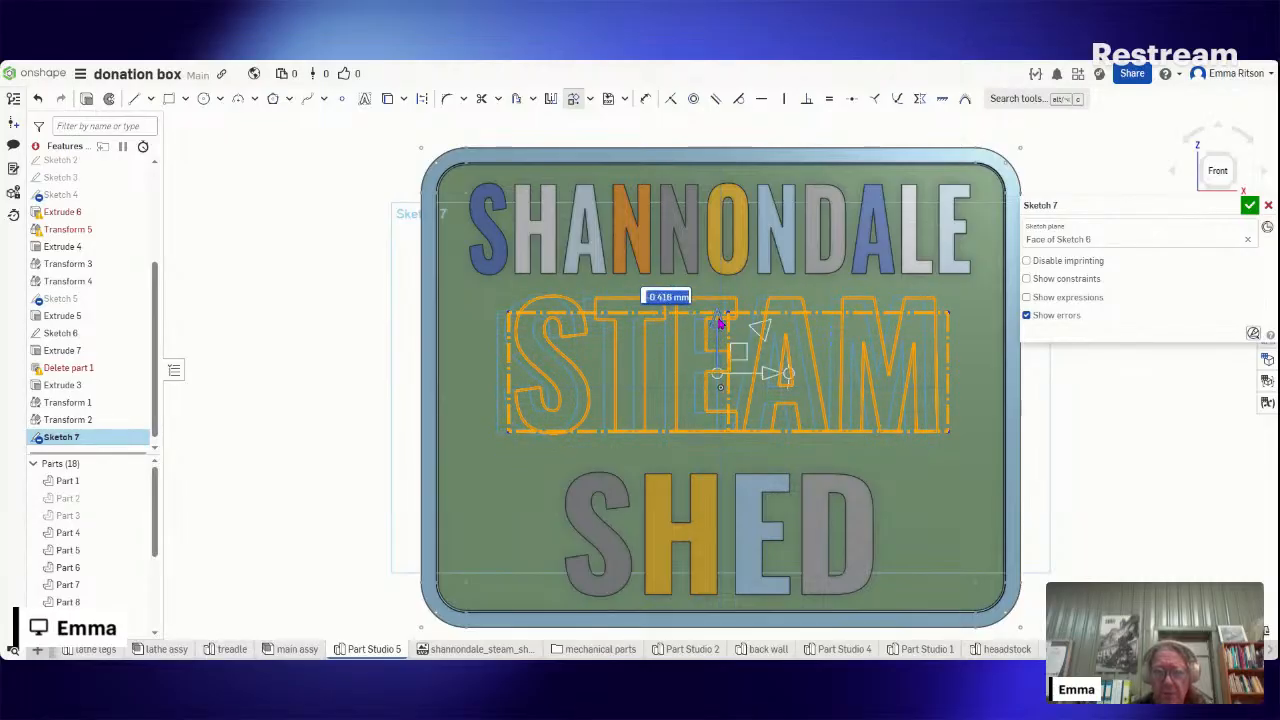
click(1122, 450)
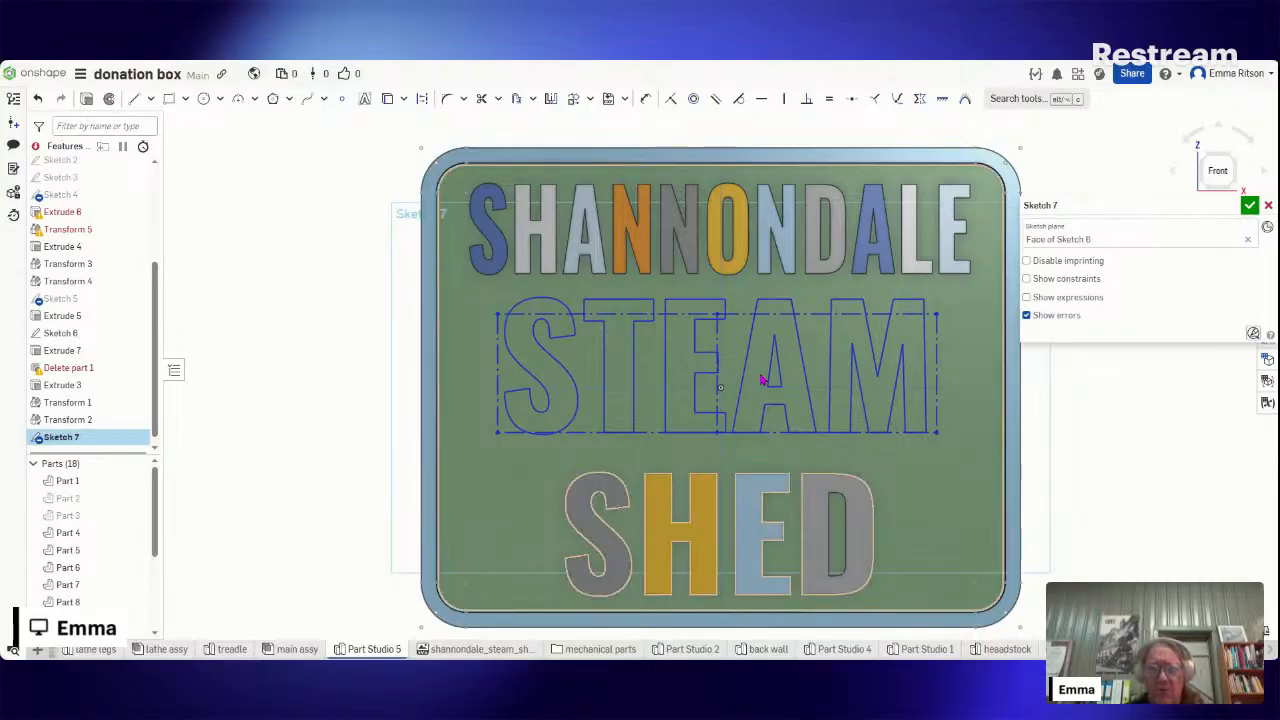
- Transform the STEAM sketch text again from near its centre, shifting it about 3.6 mm to the right
click(575, 100)
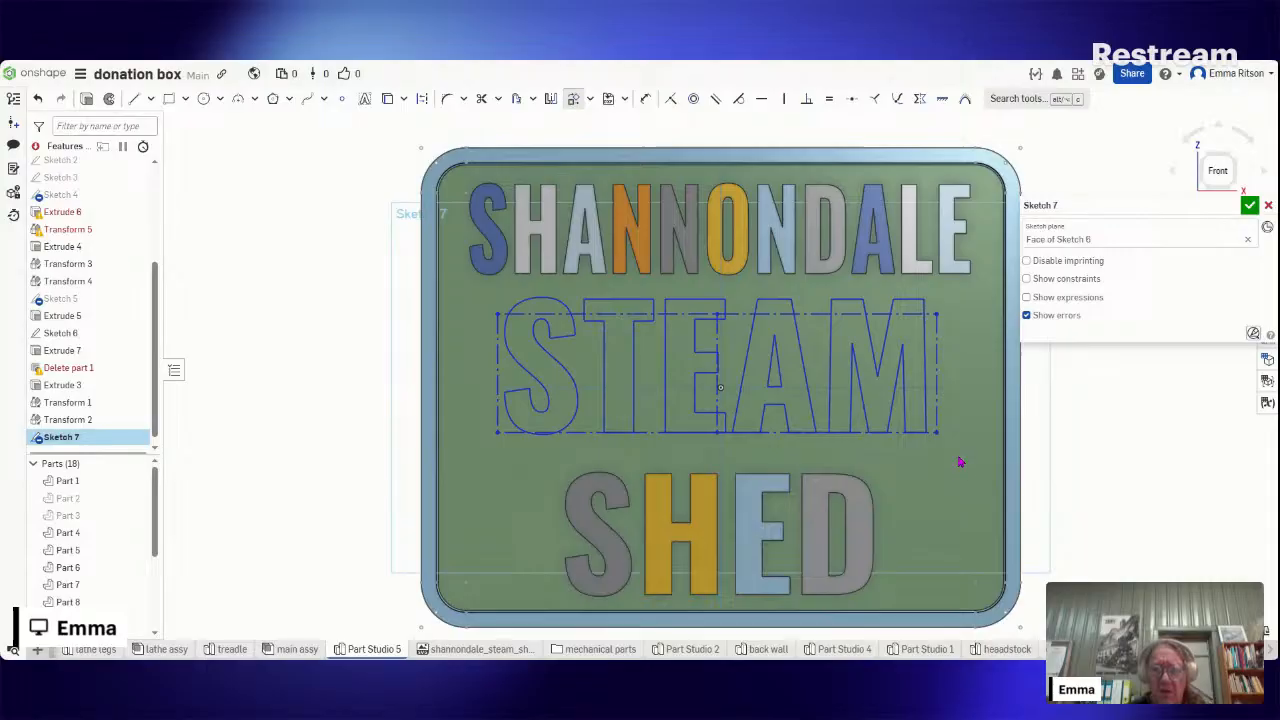
mouse_move(960, 460)
mouse_down()
mouse_move(430, 312)
mouse_move(427, 282)
mouse_move(477, 287)
mouse_up()
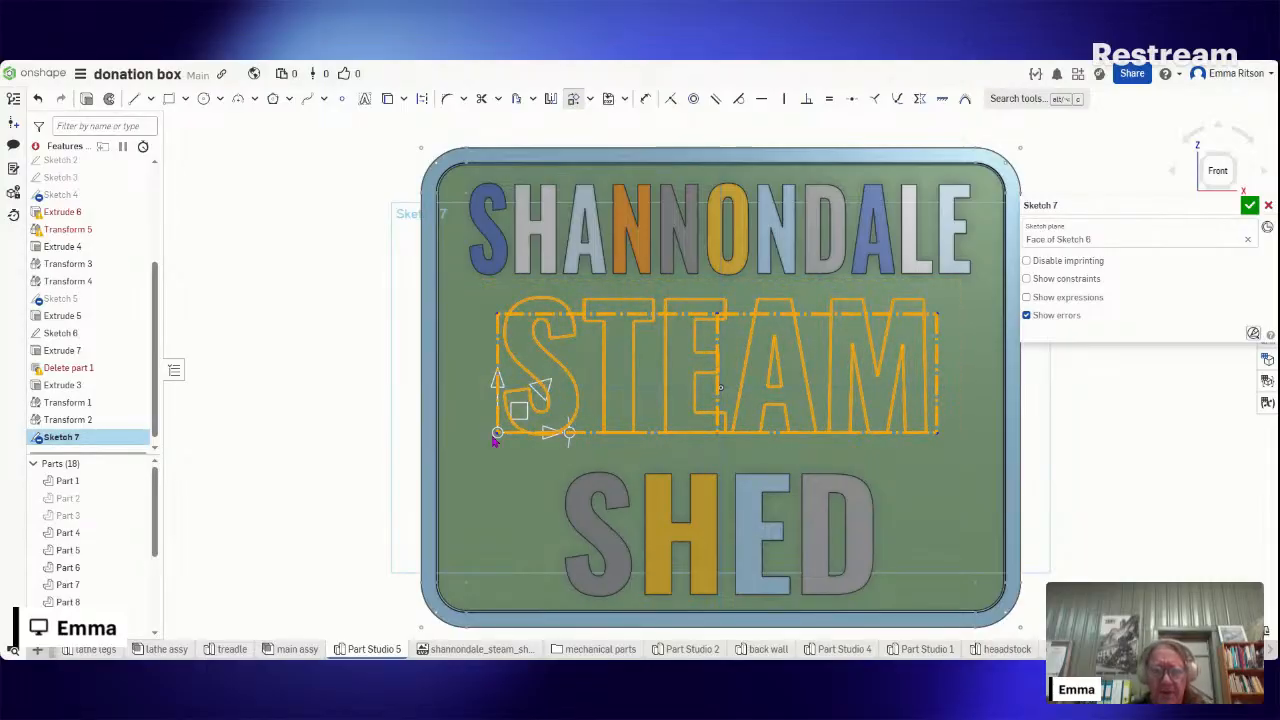
mouse_move(556, 430)
mouse_down()
mouse_move(718, 375)
mouse_move(716, 364)
mouse_move(770, 367)
mouse_up()
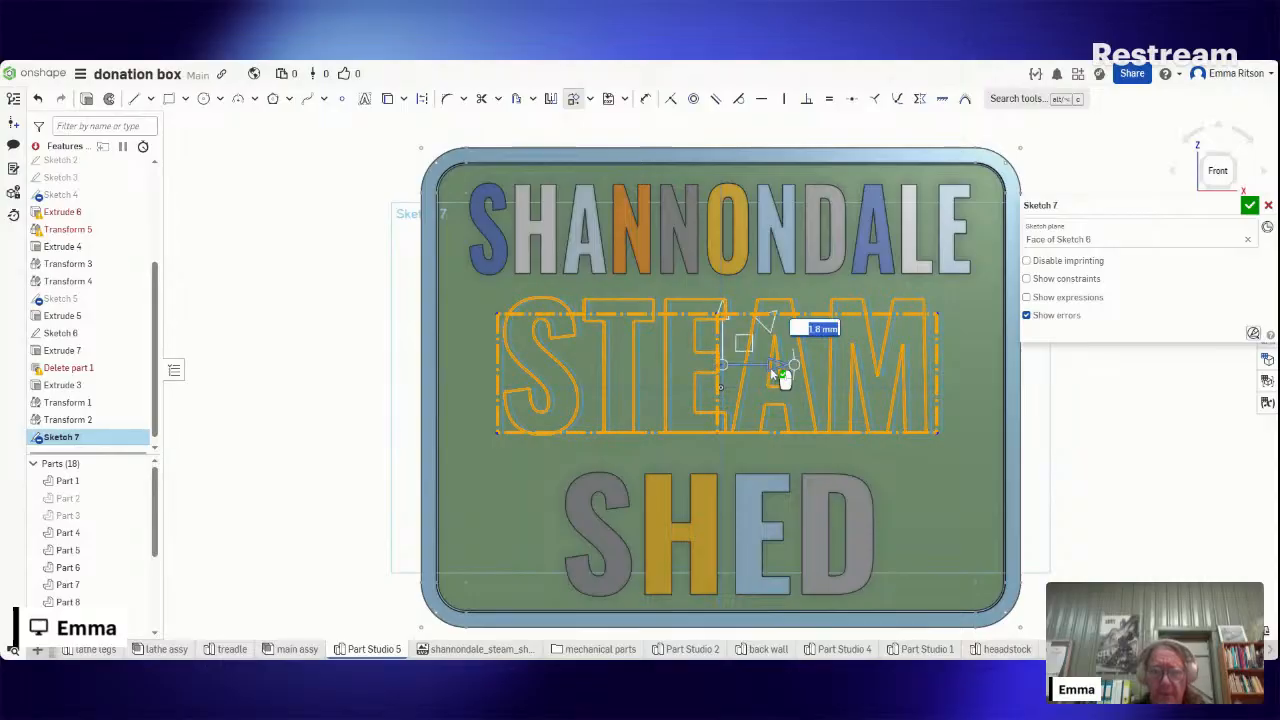
drag(770, 367, 790, 365)
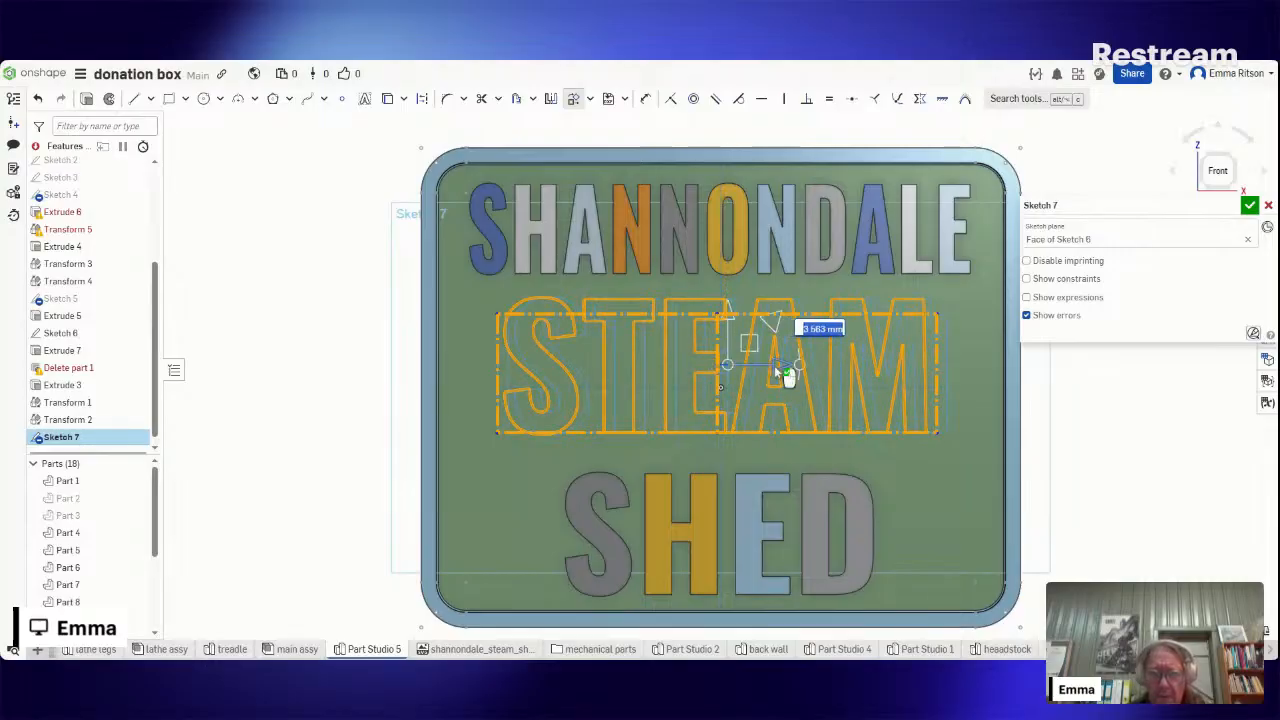
click(1117, 459)
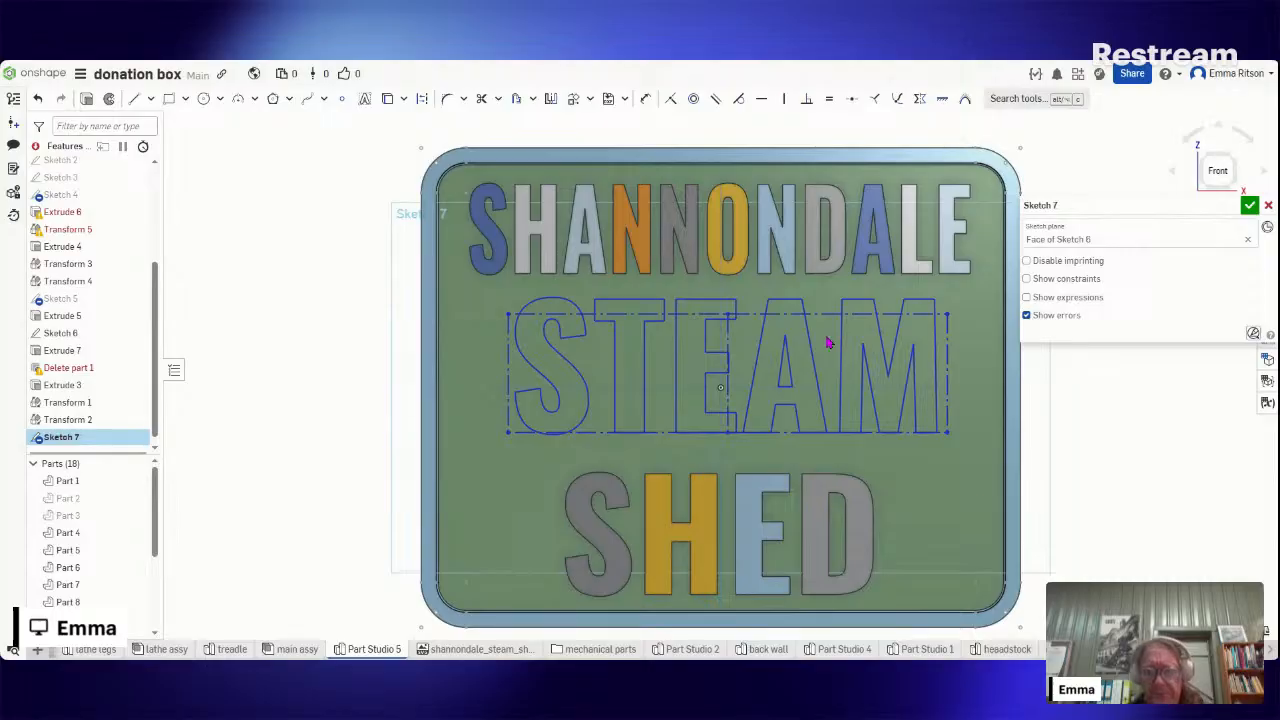
- Extrude all five STEAM letters 2 mm as new parts, leaving out the surrounding background region
click(87, 99)
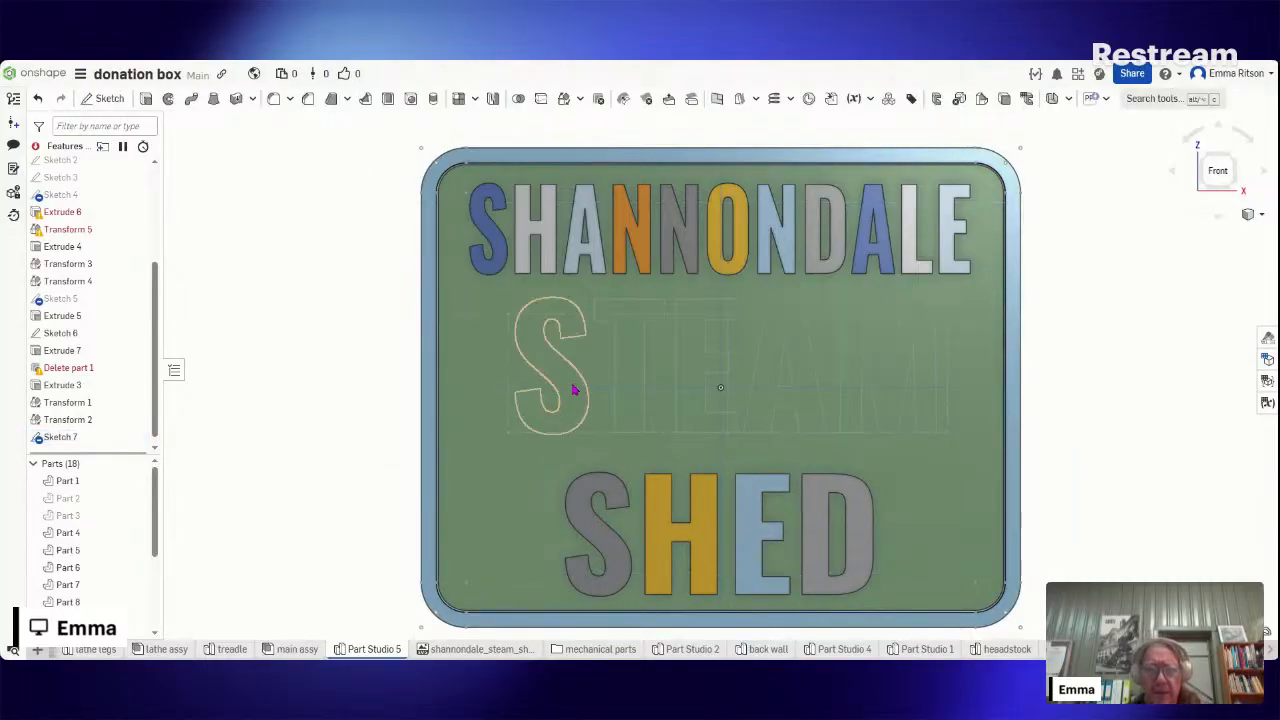
click(641, 388)
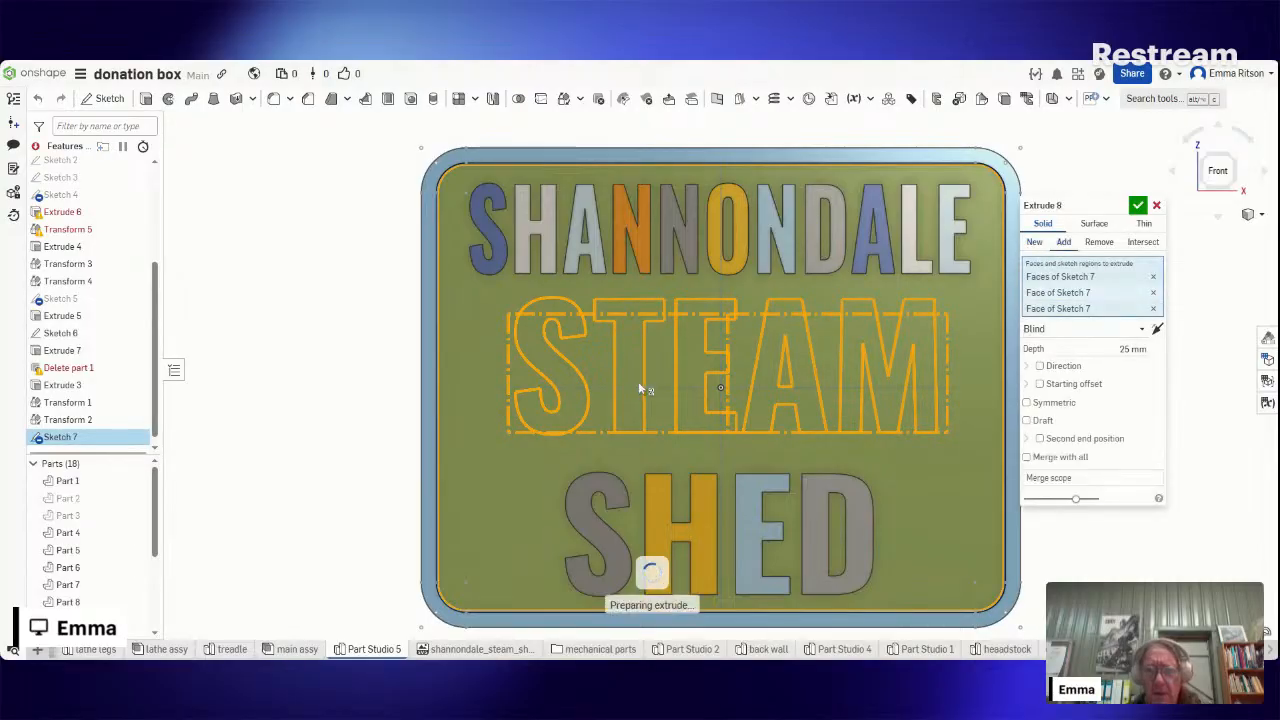
click(975, 392)
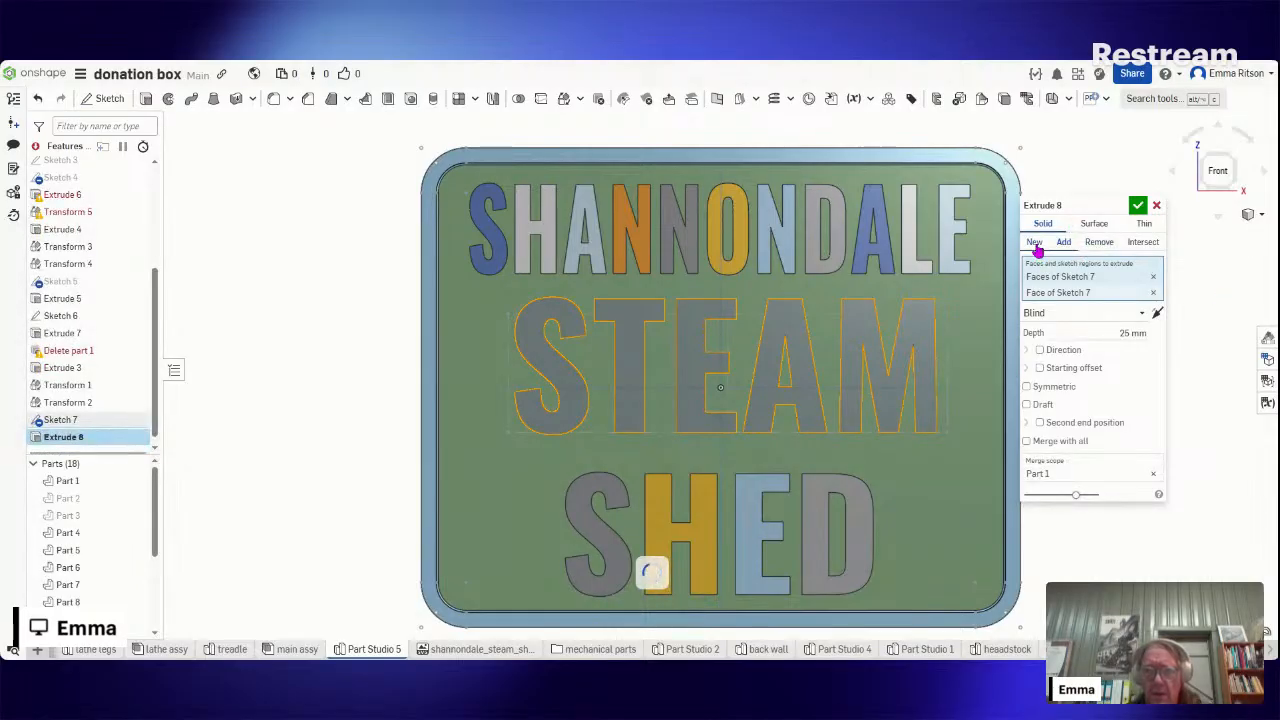
click(1035, 243)
click(1102, 347)
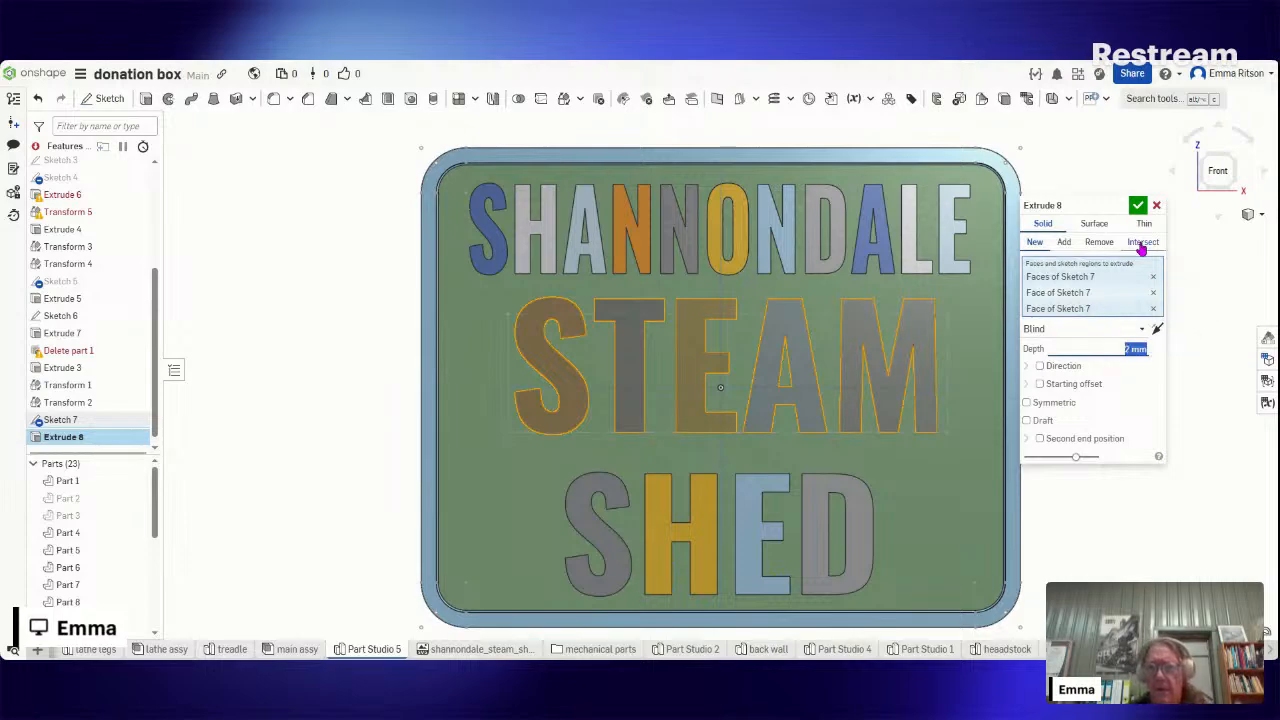
click(1138, 206)
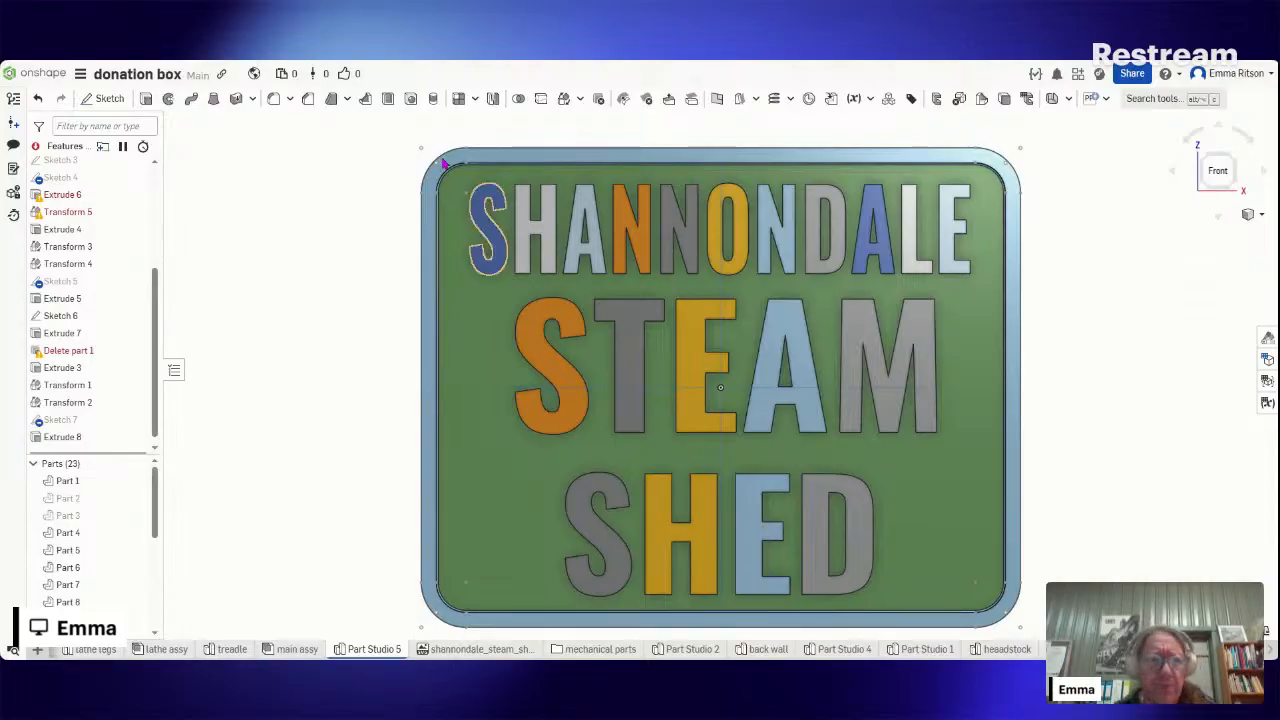
- Start a new sketch on the Front plane
click(100, 110)
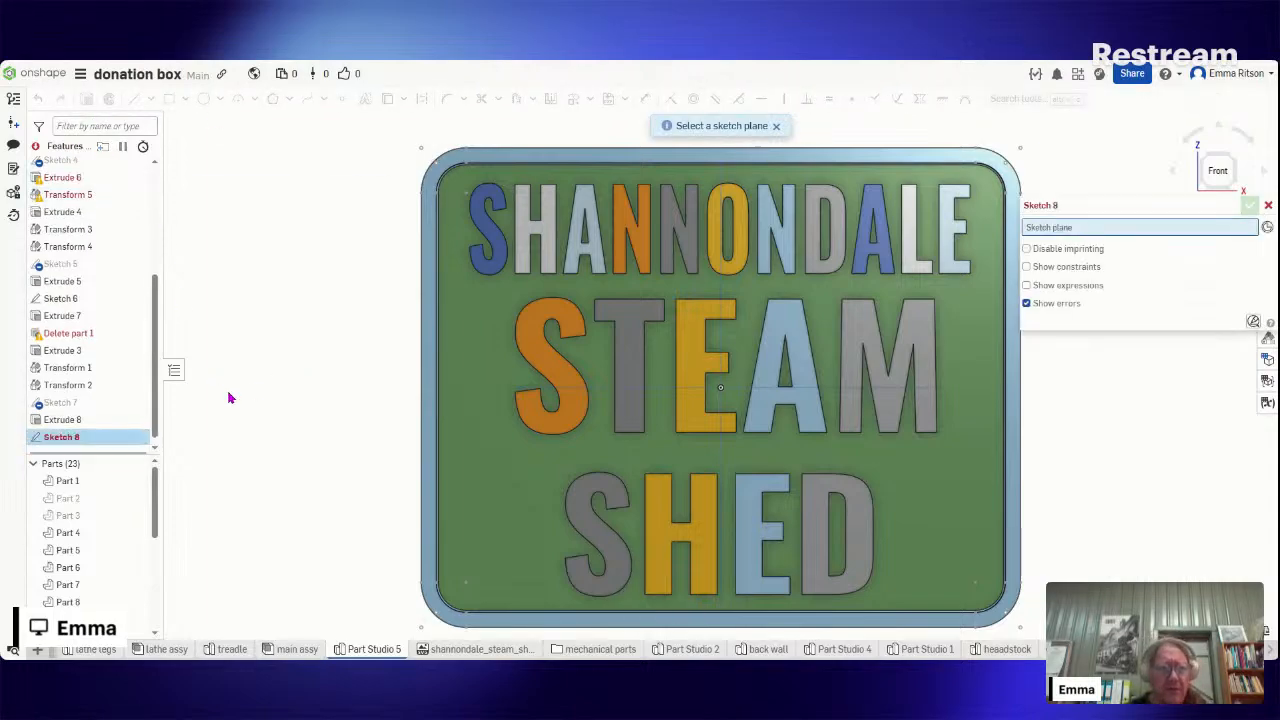
drag(156, 370, 197, 94)
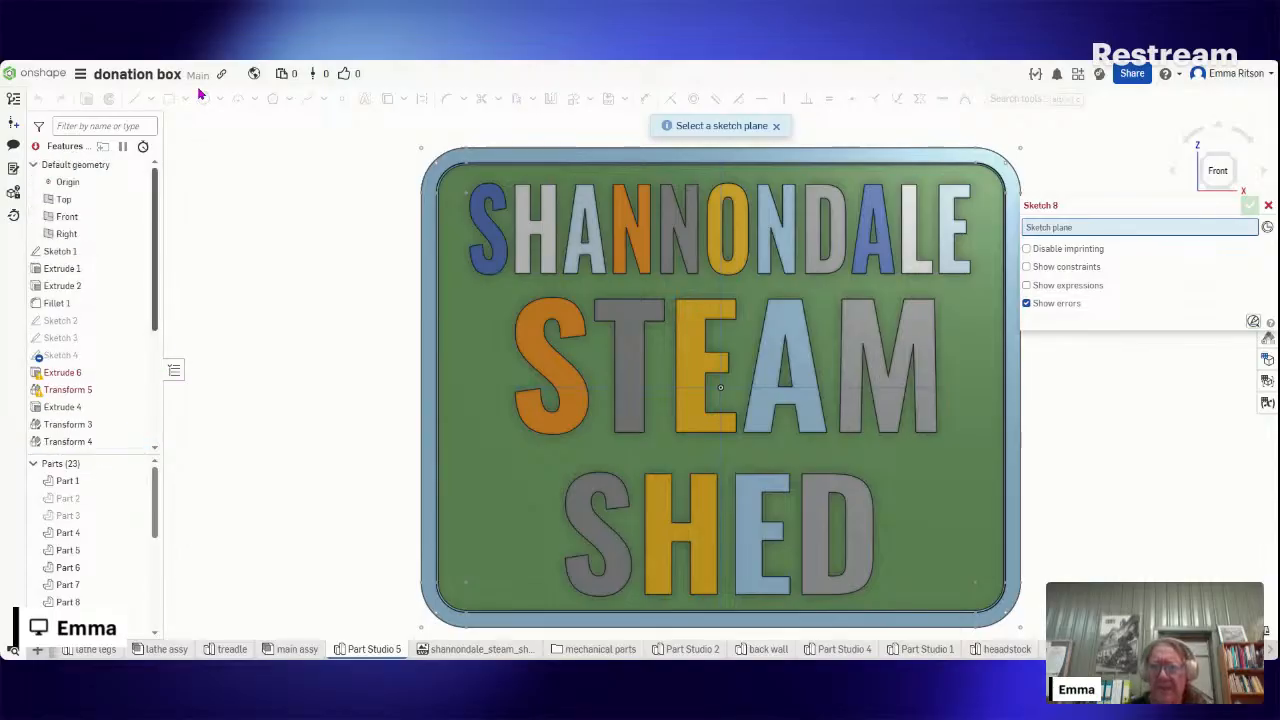
click(67, 216)
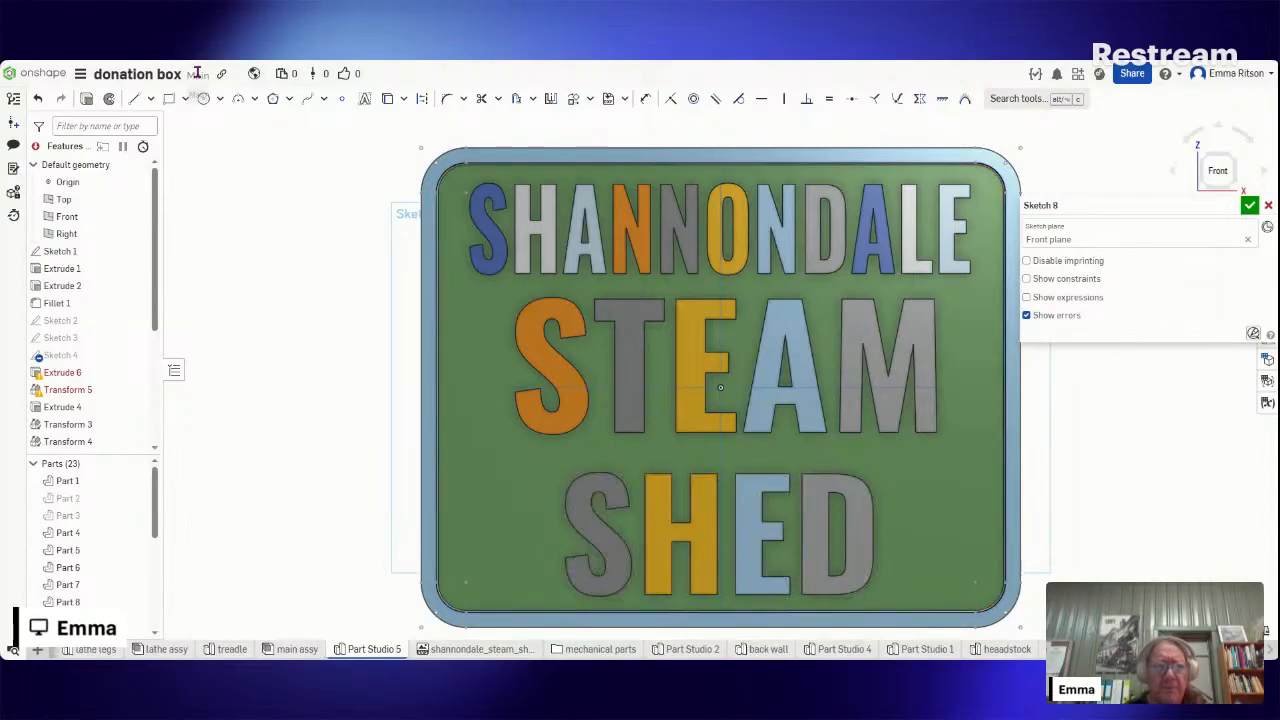
click(222, 99)
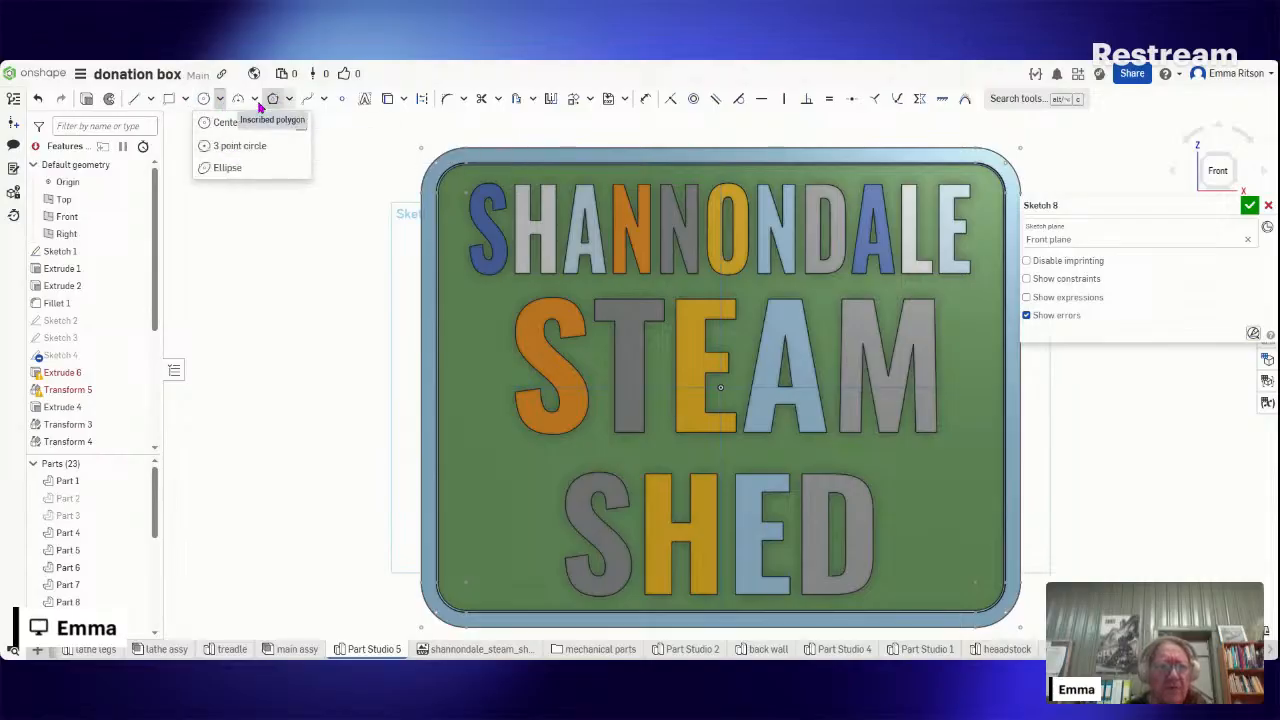
click(255, 100)
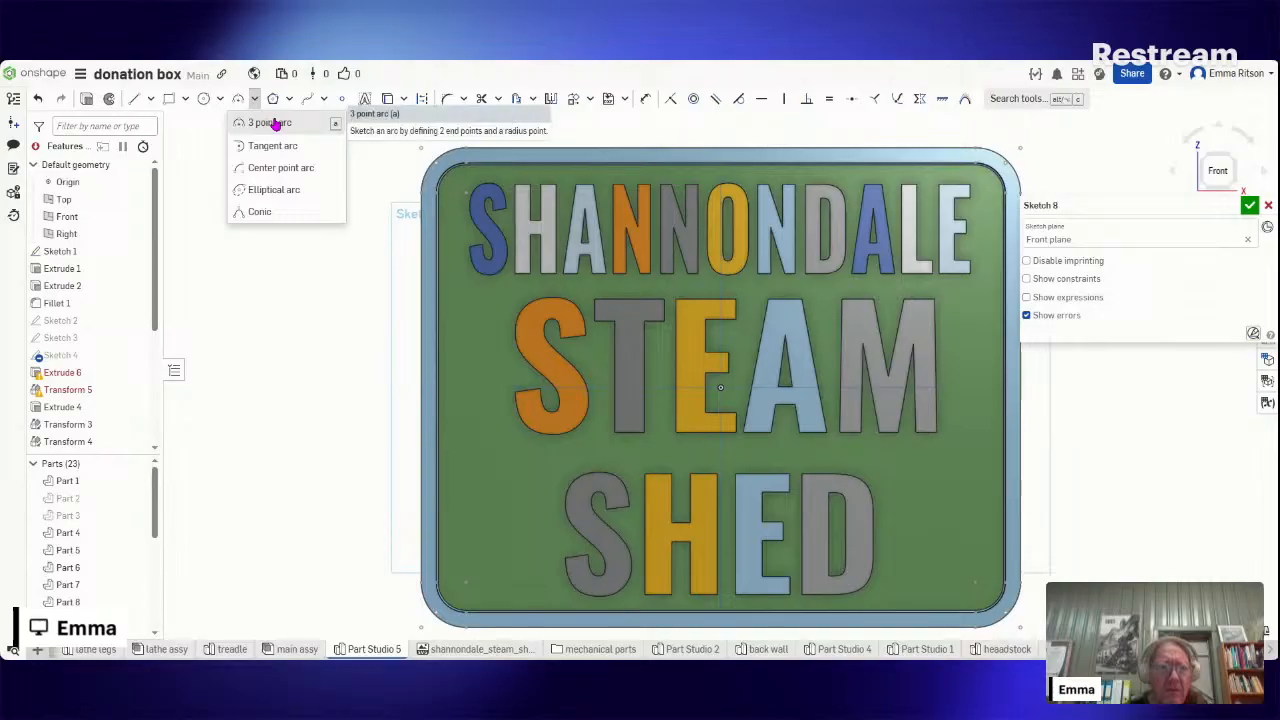
click(272, 122)
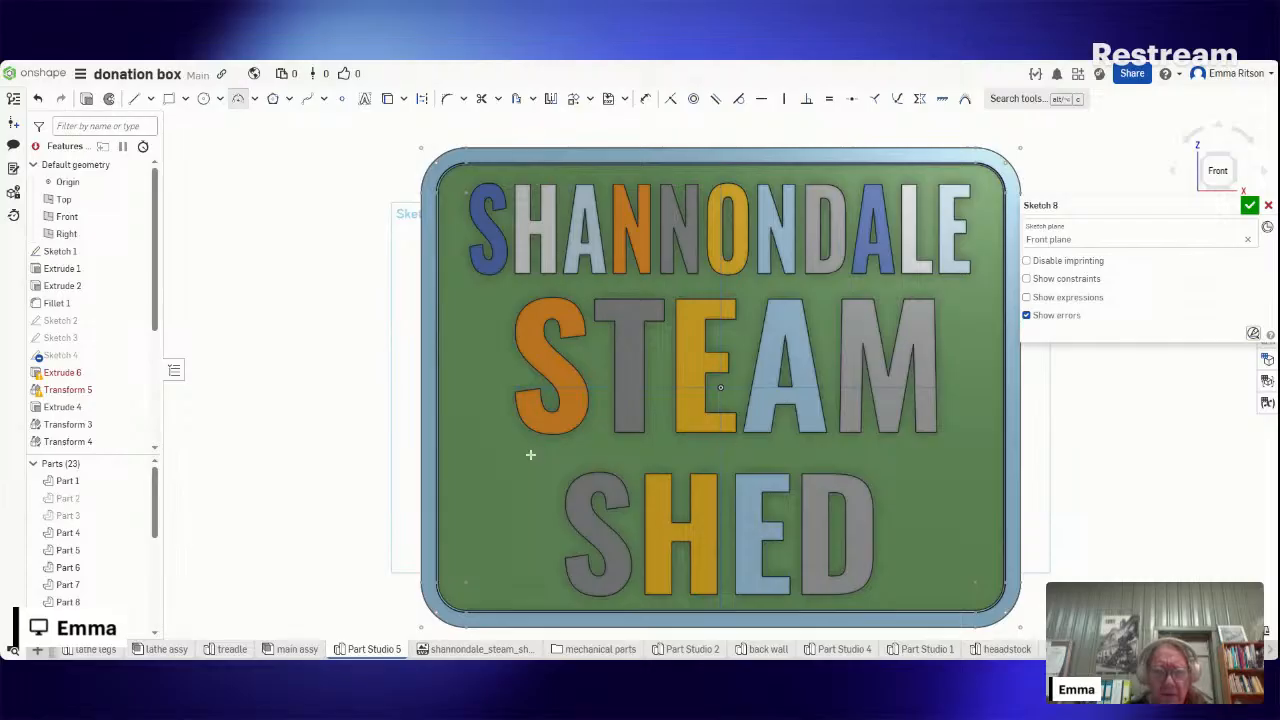
click(446, 479)
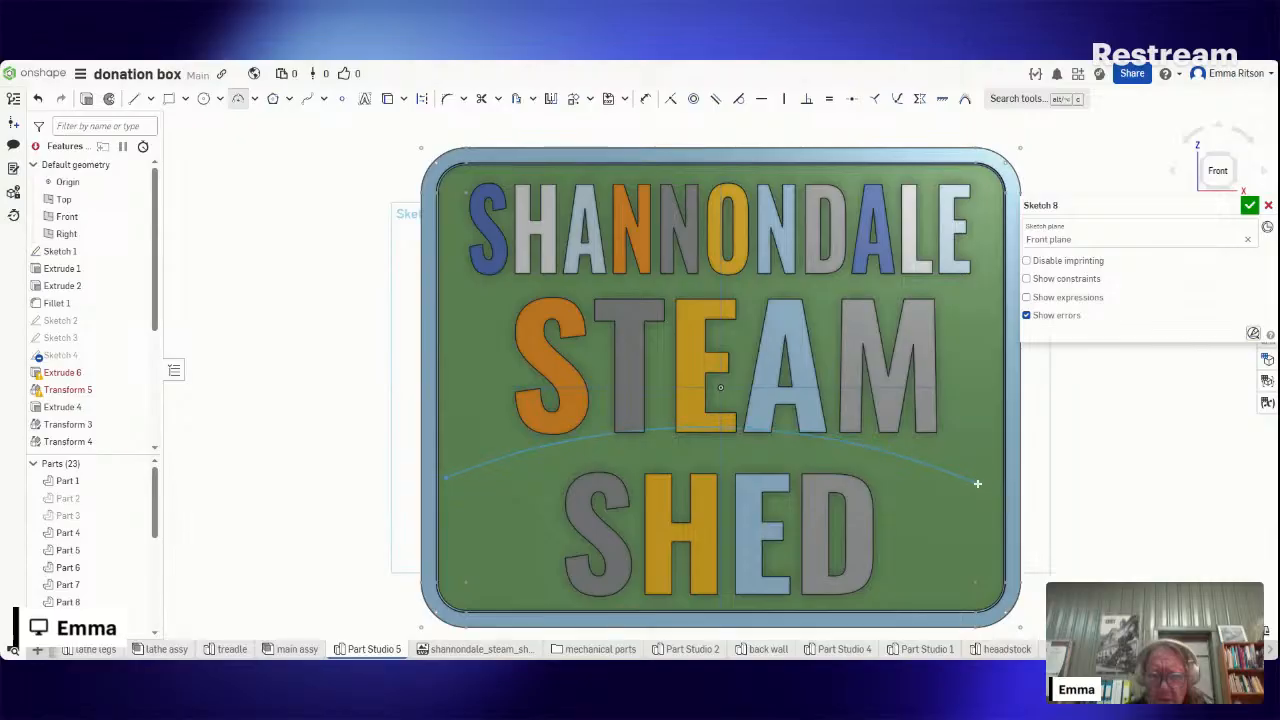
key(Escape)
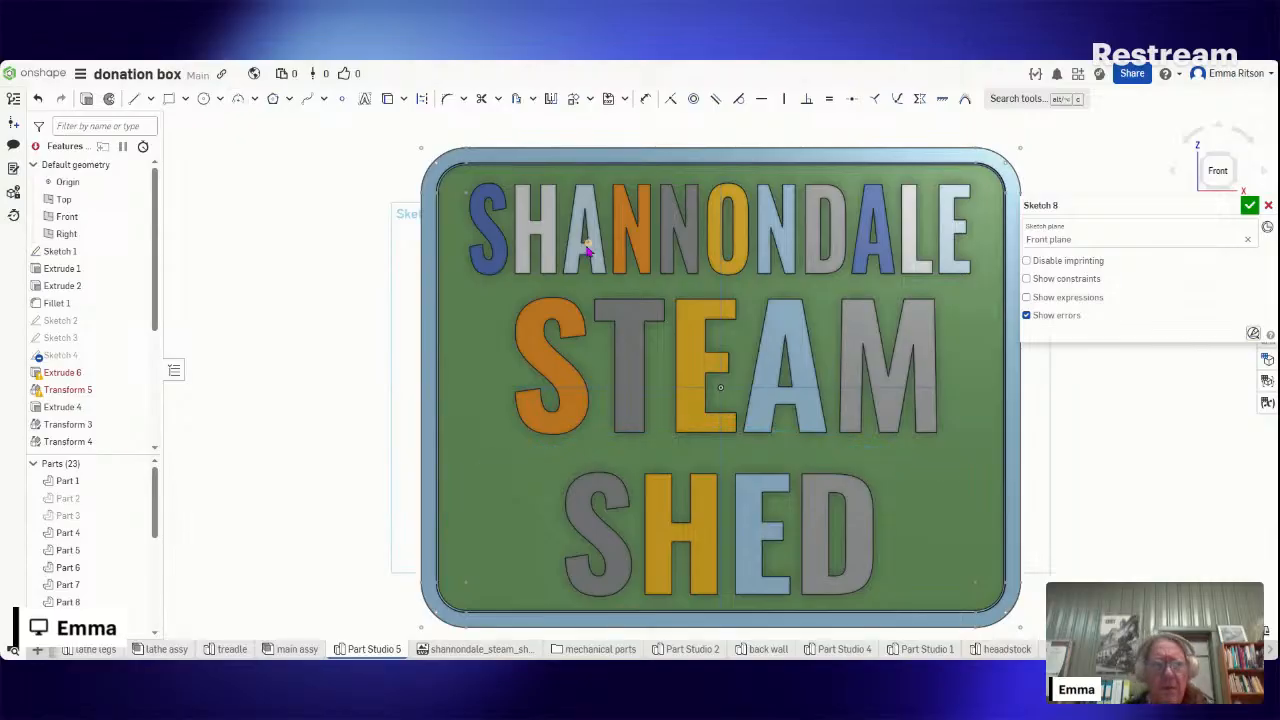
- Sketch a horizontal construction line about 175 mm long across the upper part of the SHED letters, spanning most of the sign's width
click(131, 101)
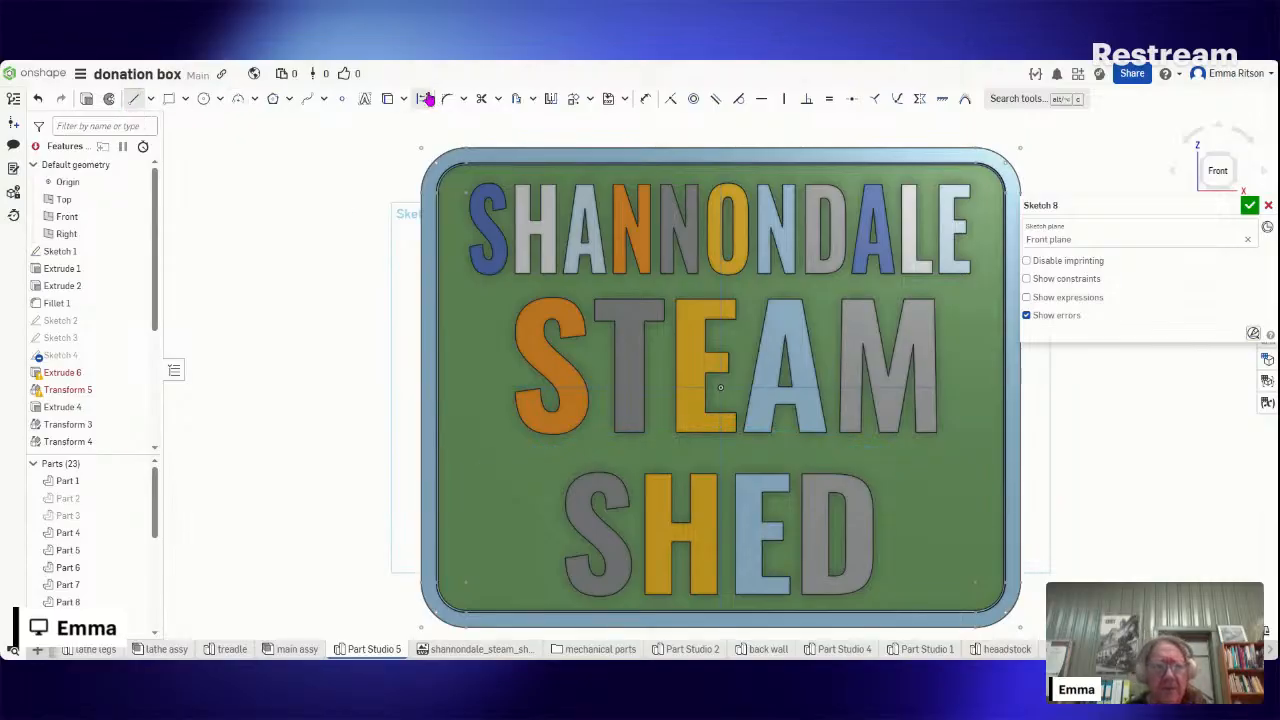
click(460, 491)
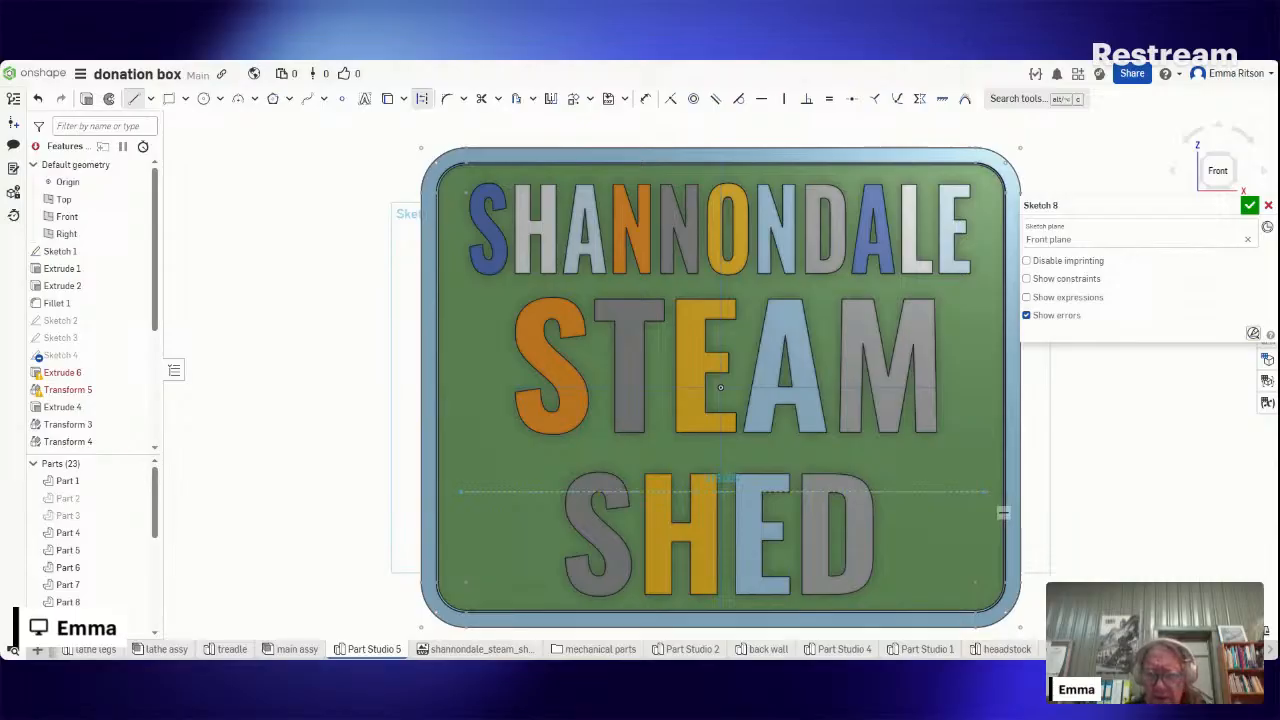
click(984, 492)
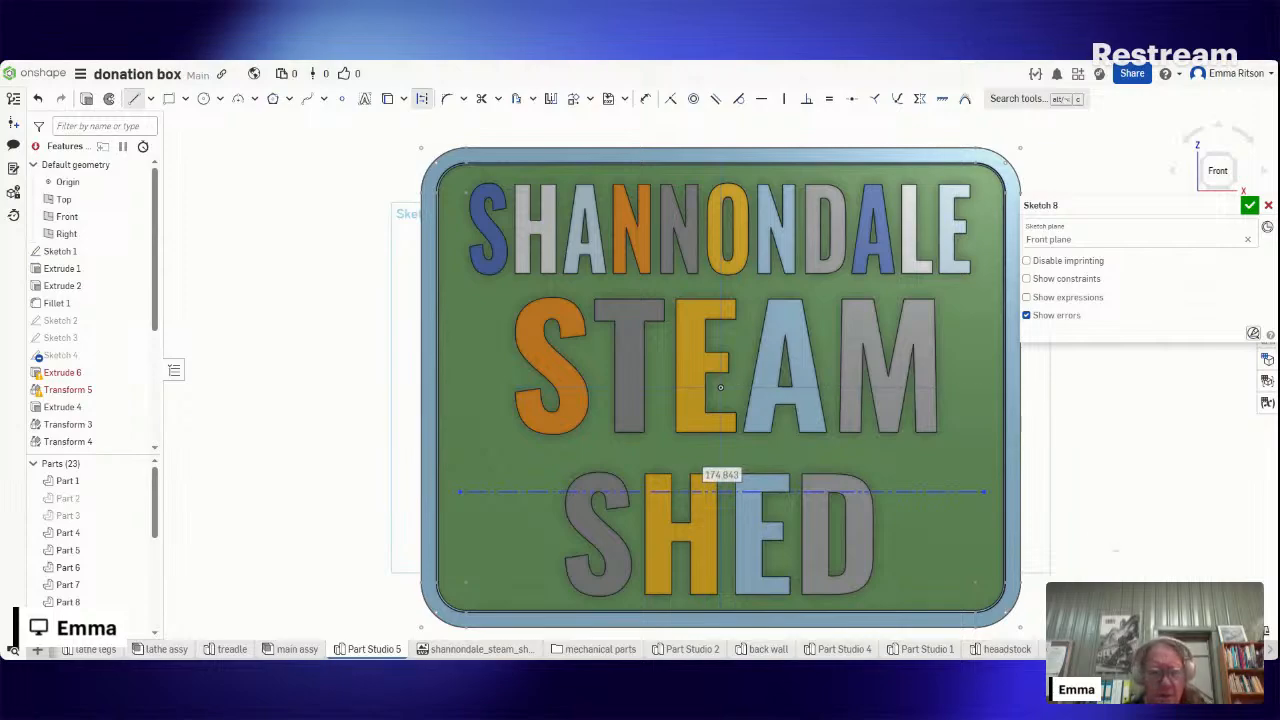
key(Escape)
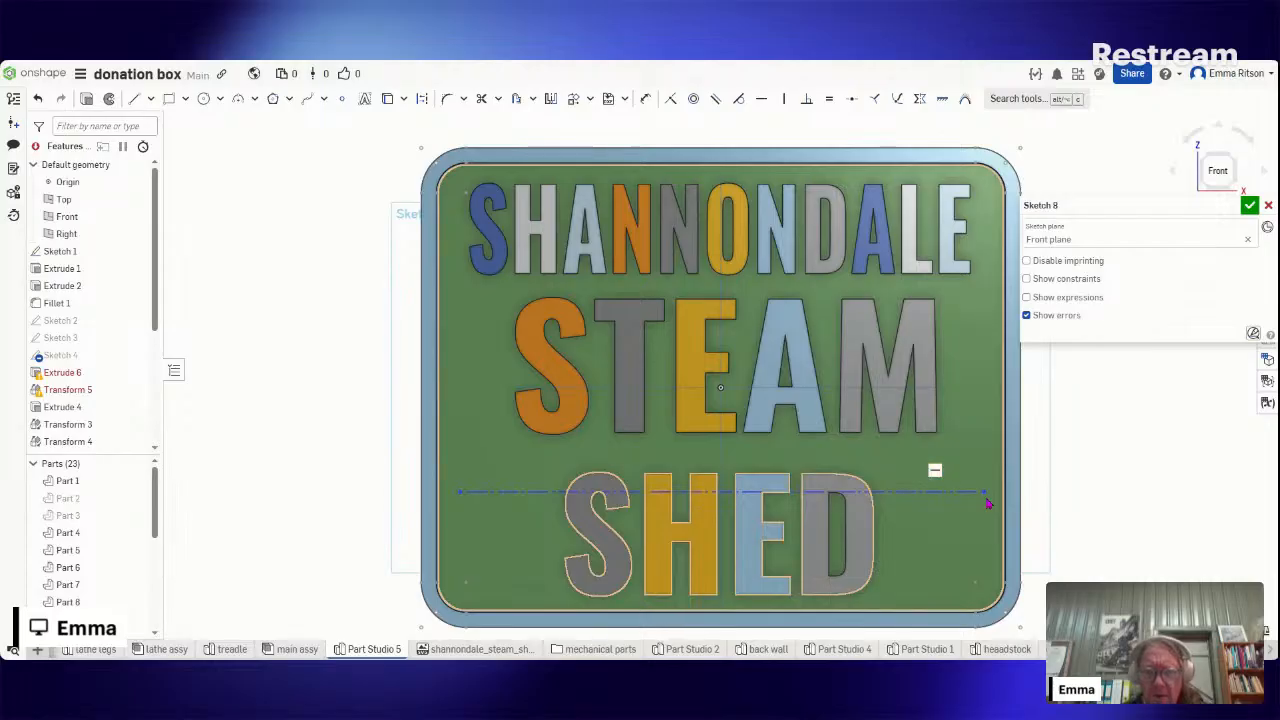
- Sketch a construction arc of about 205 mm radius between the horizontal line's endpoints, peaking at the bottom of STEAM, and finish the sketch
click(238, 102)
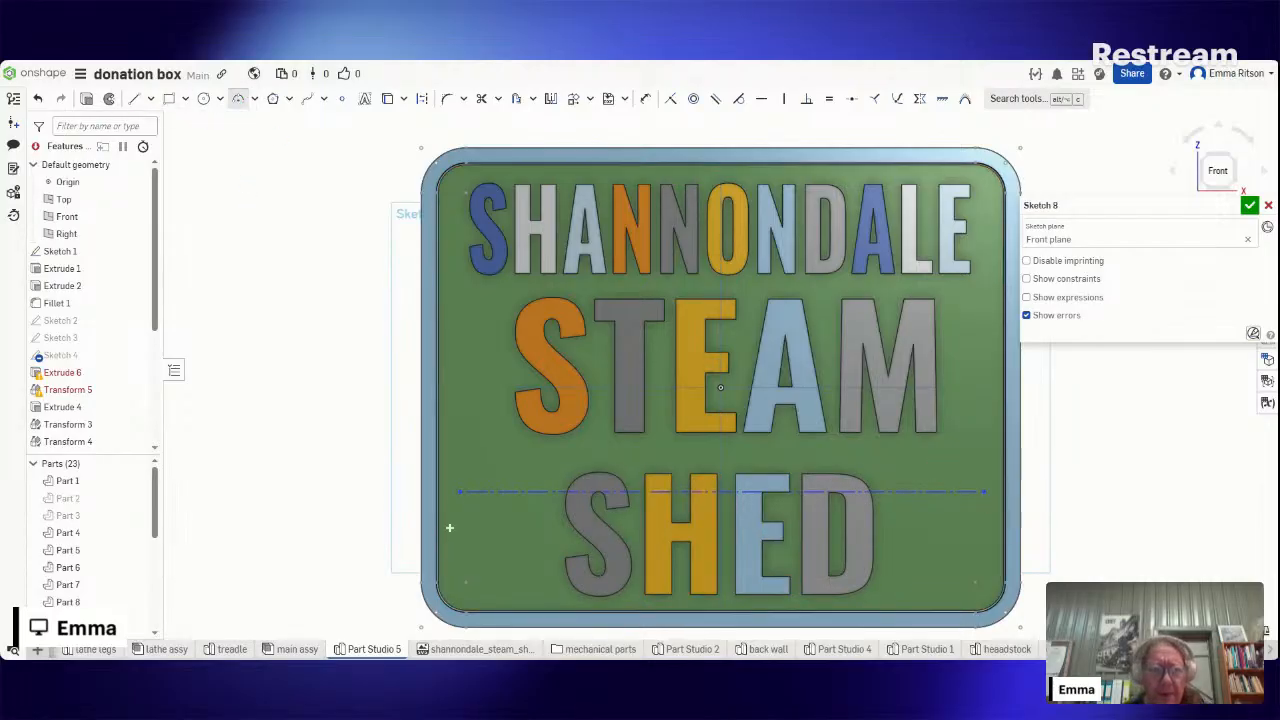
click(459, 492)
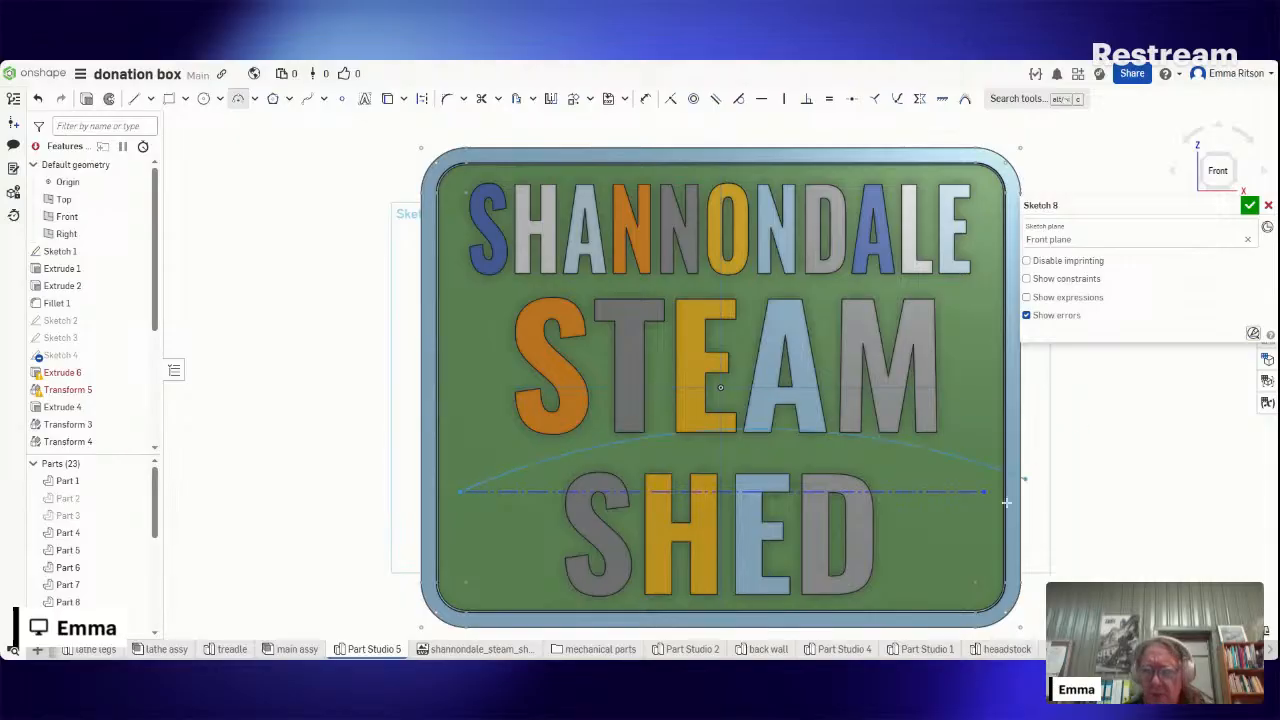
click(984, 492)
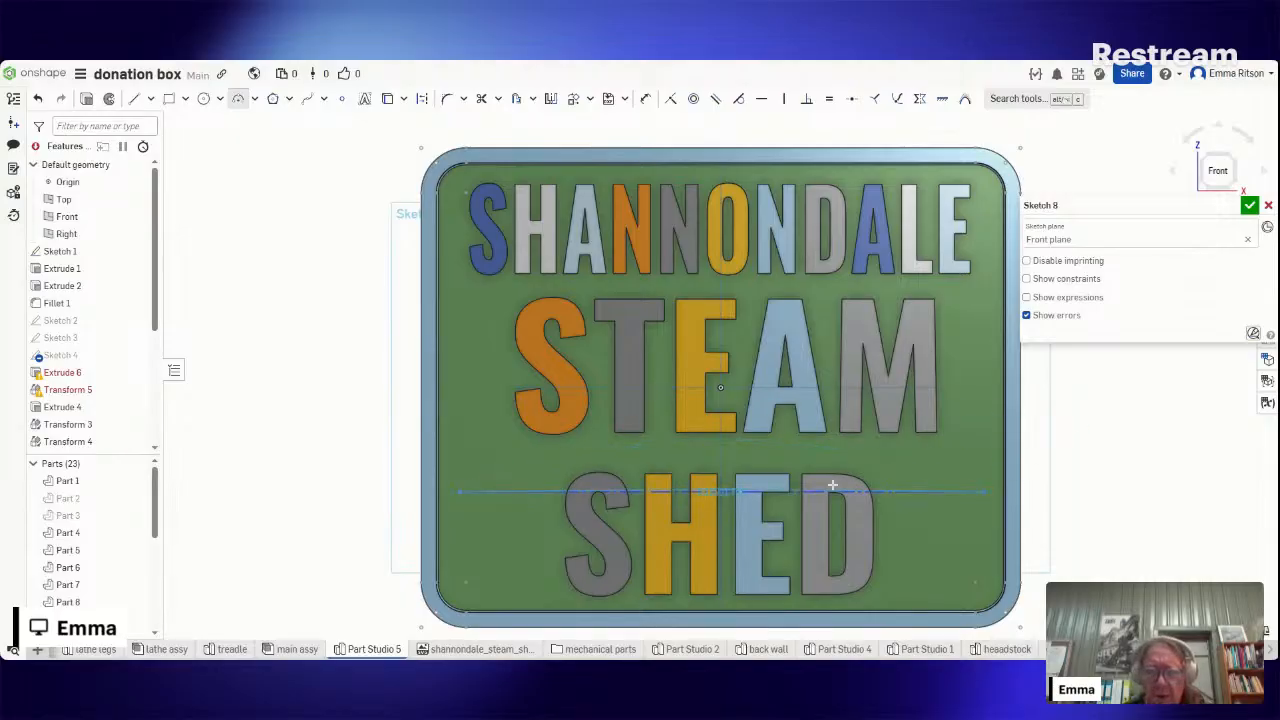
click(729, 432)
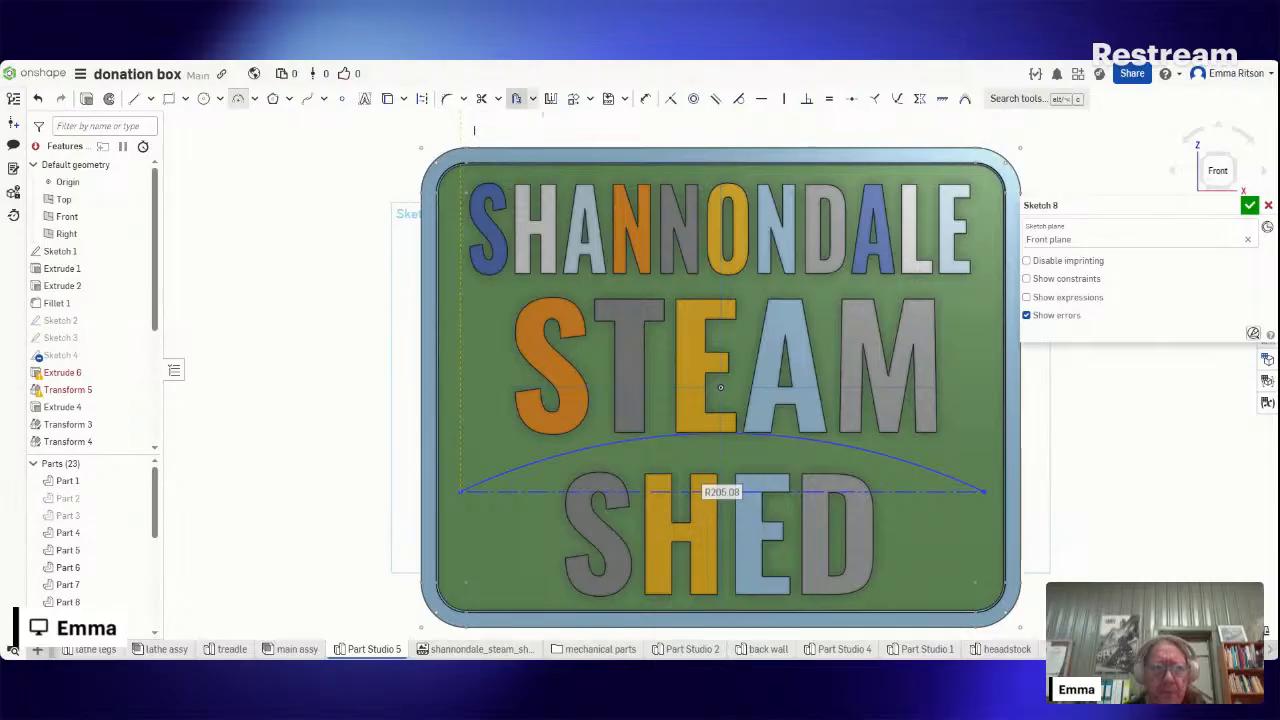
click(1251, 206)
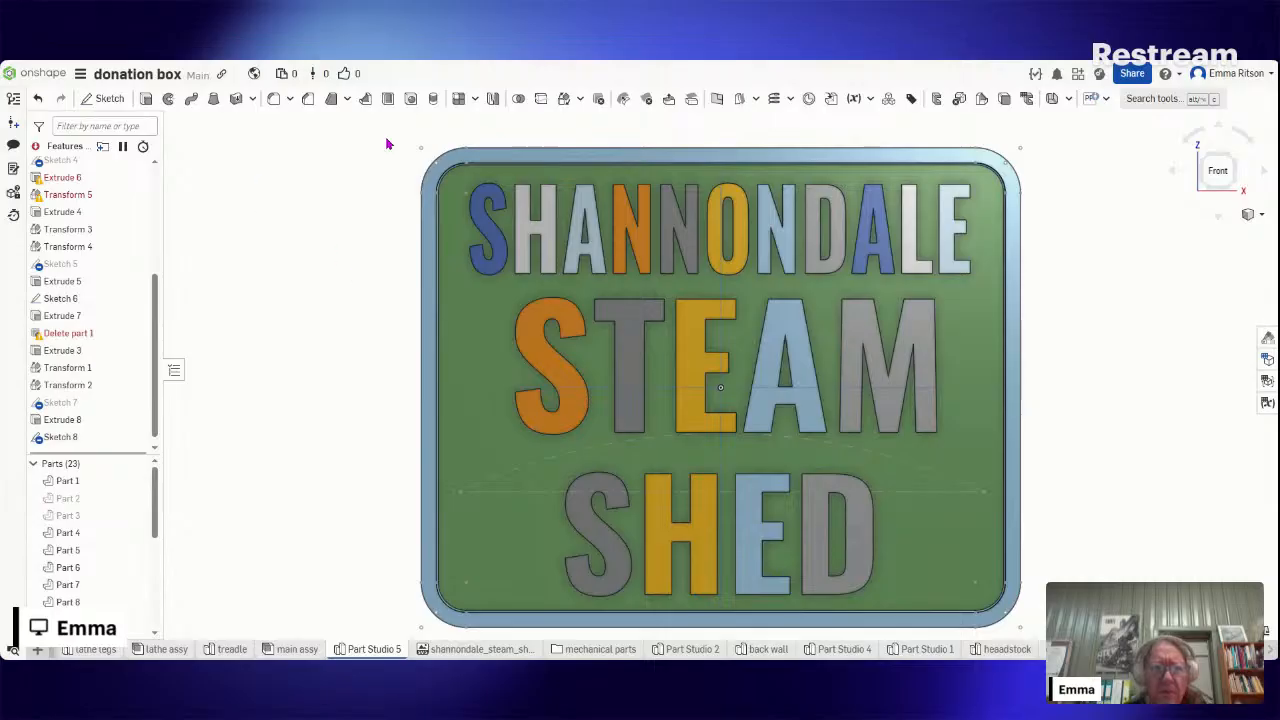
- Transform the five STEAM letter parts with Translate by XYZ, shifting them -1.4 mm in X
click(566, 99)
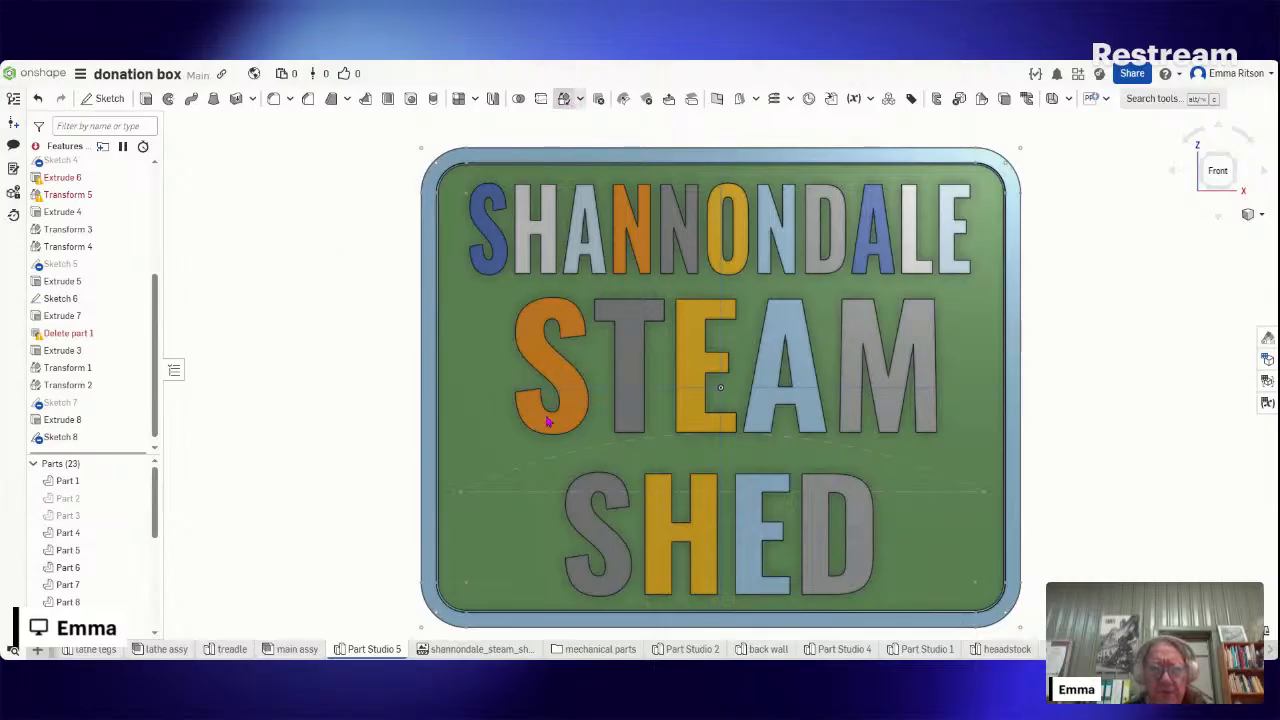
click(630, 385)
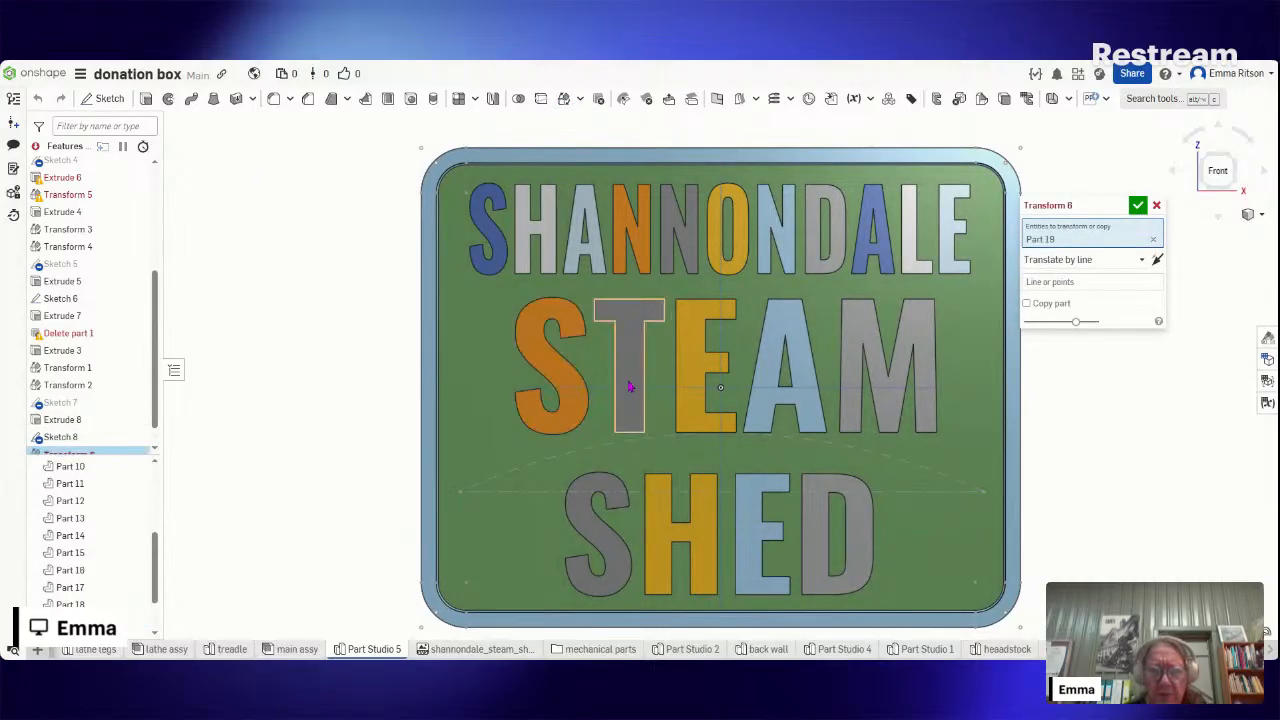
click(564, 392)
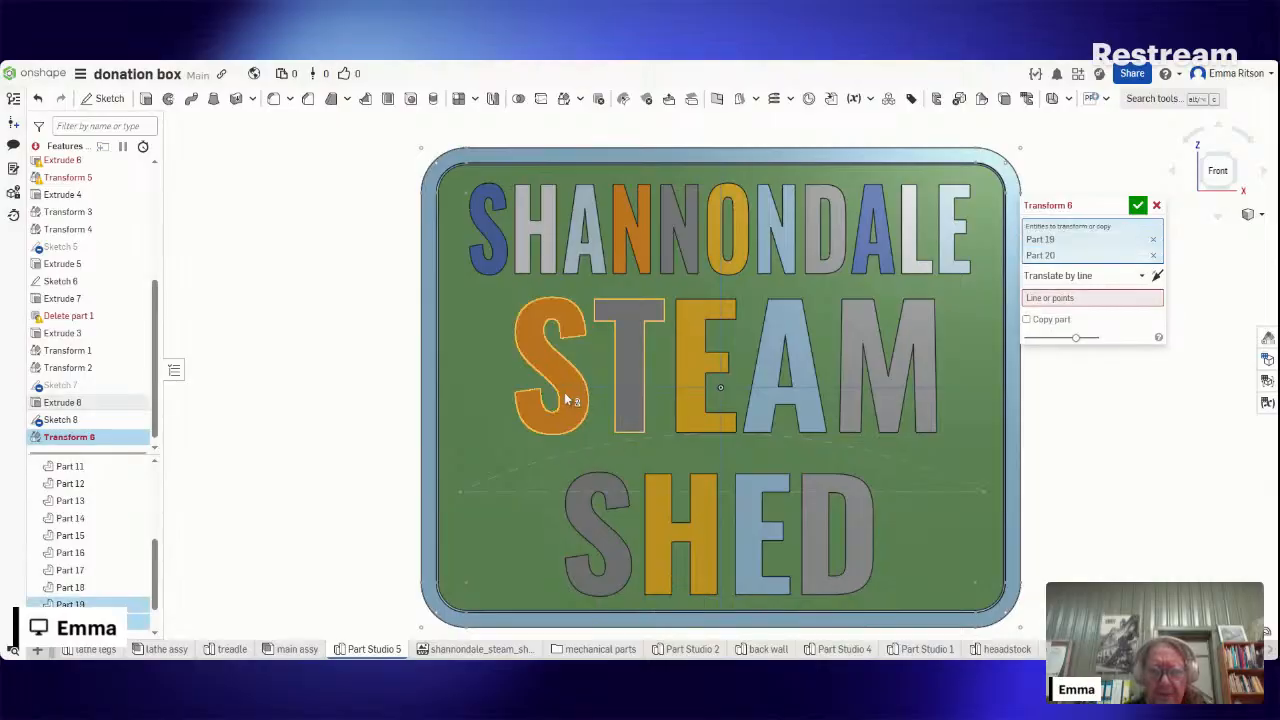
click(698, 403)
click(803, 388)
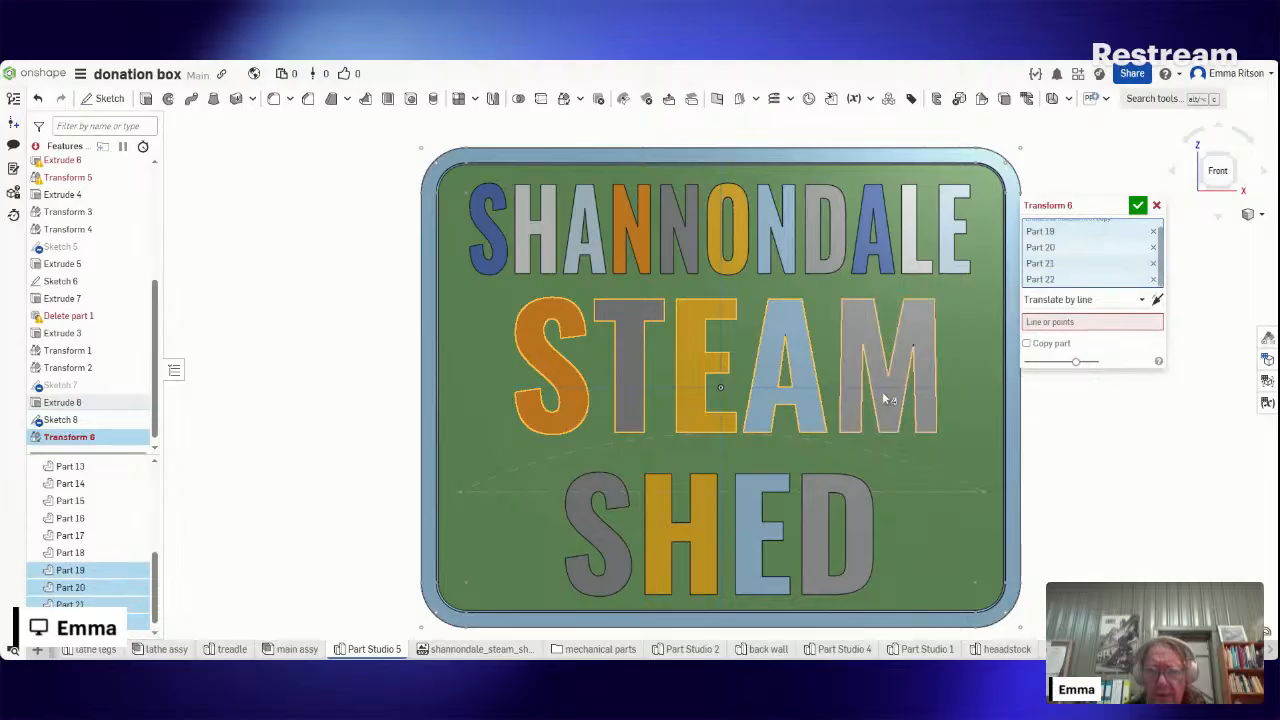
click(882, 396)
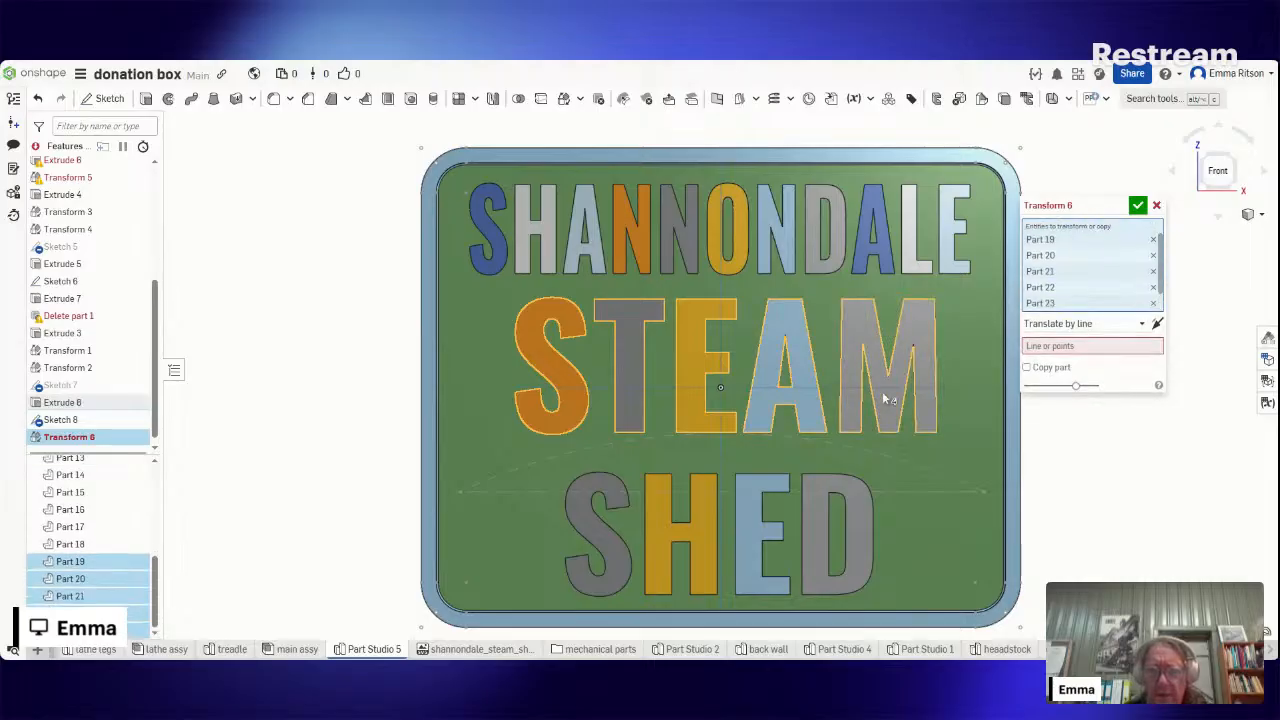
click(1136, 329)
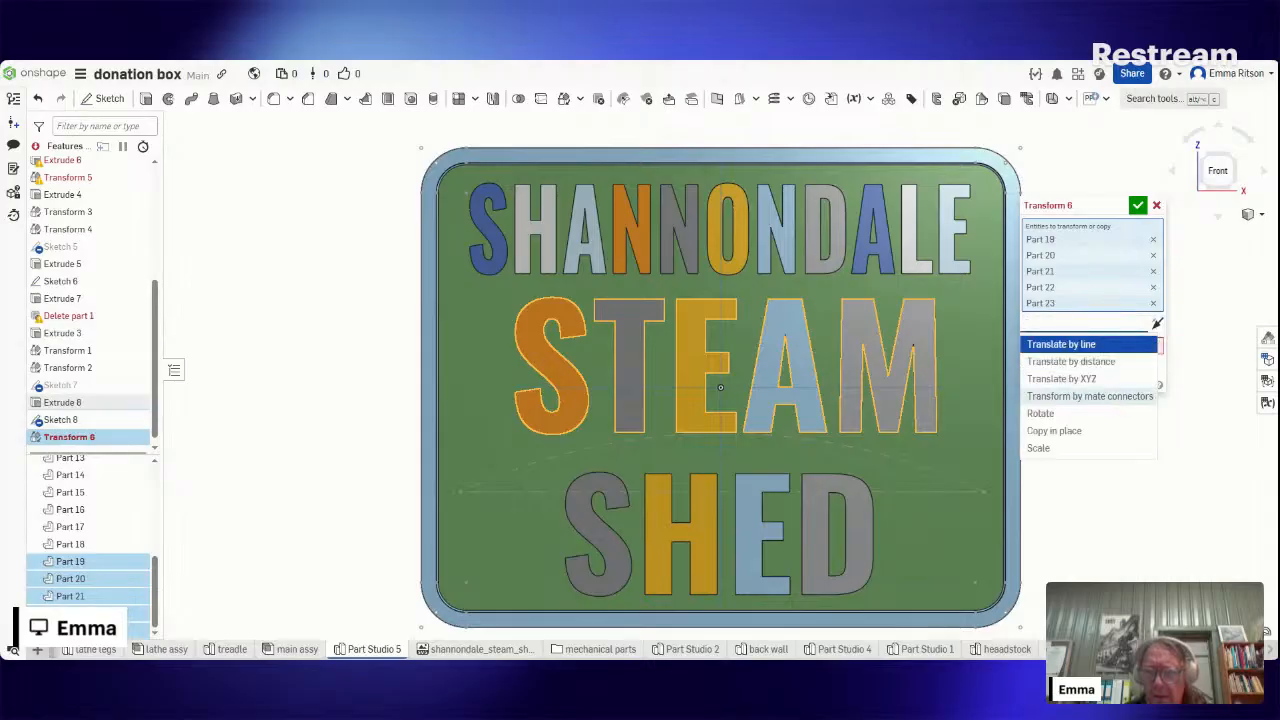
click(1105, 386)
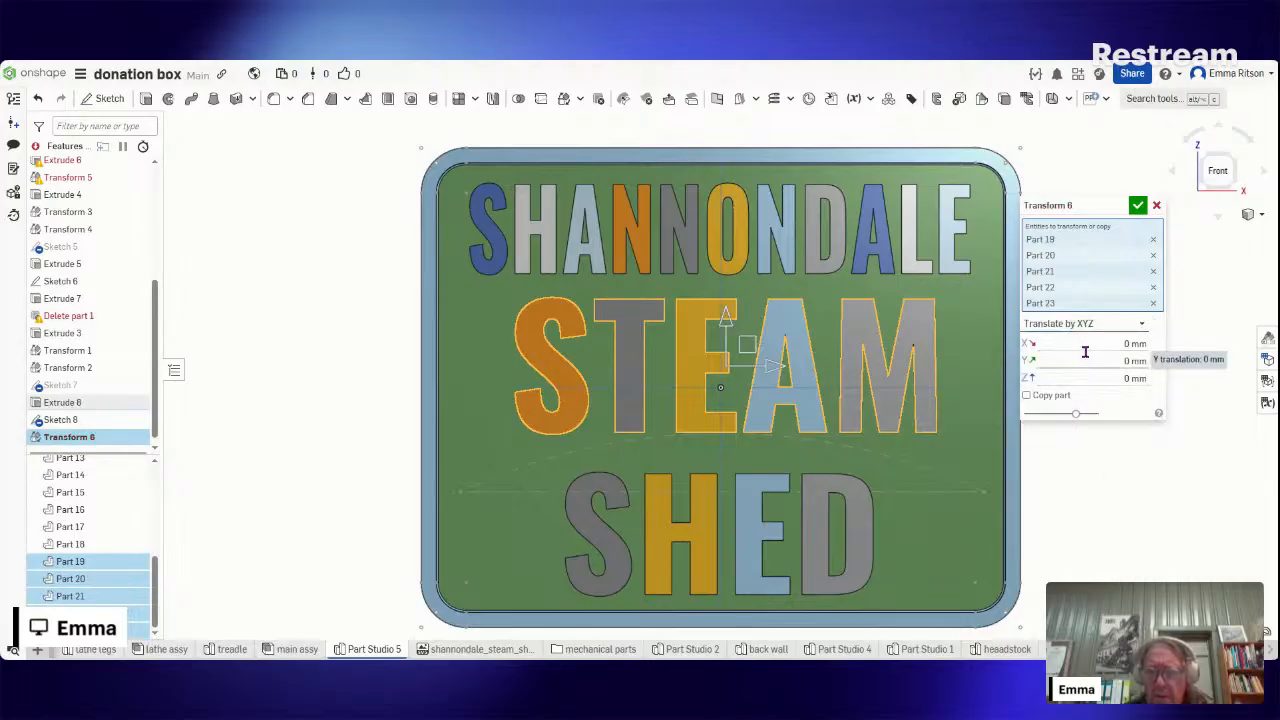
drag(775, 369, 778, 370)
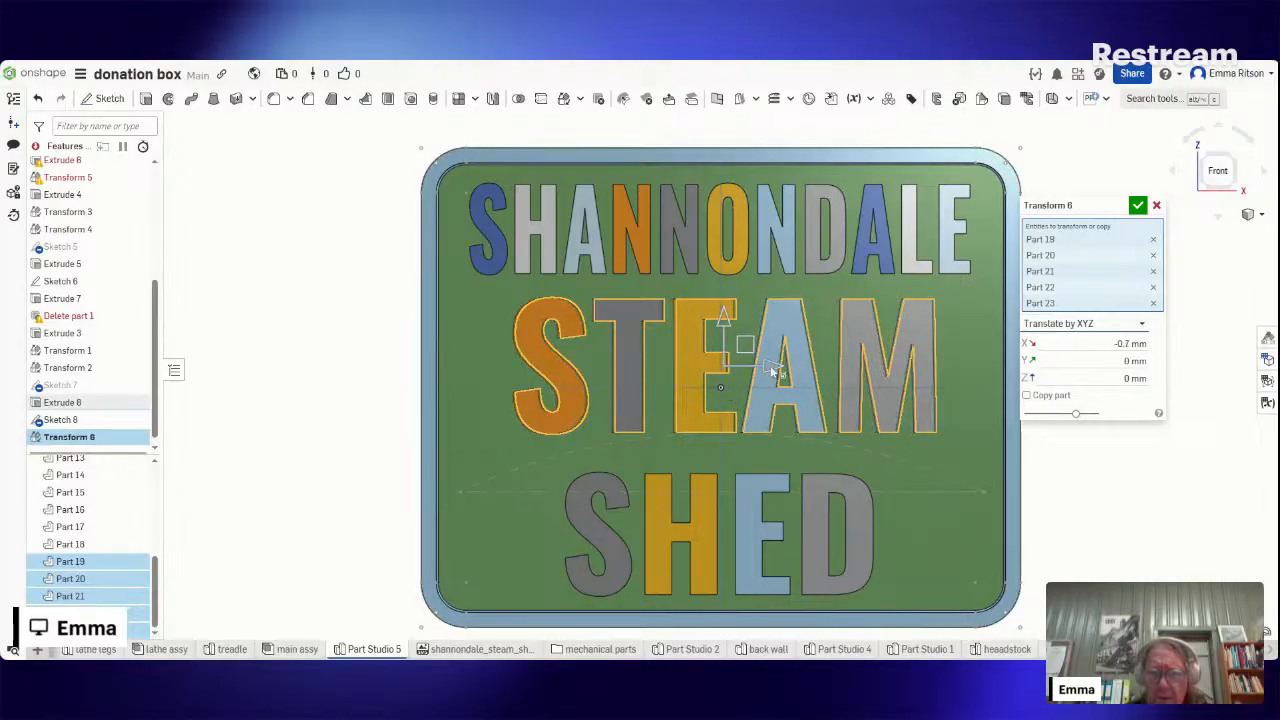
drag(769, 370, 770, 371)
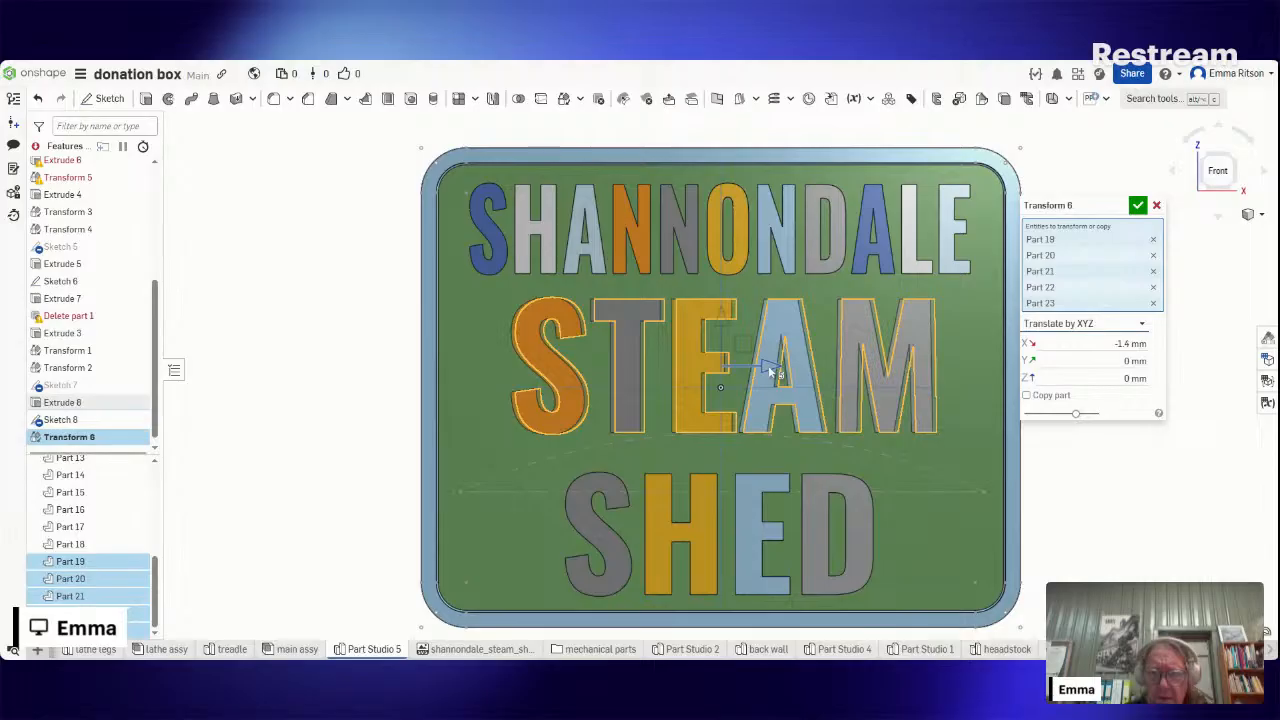
drag(770, 371, 770, 371)
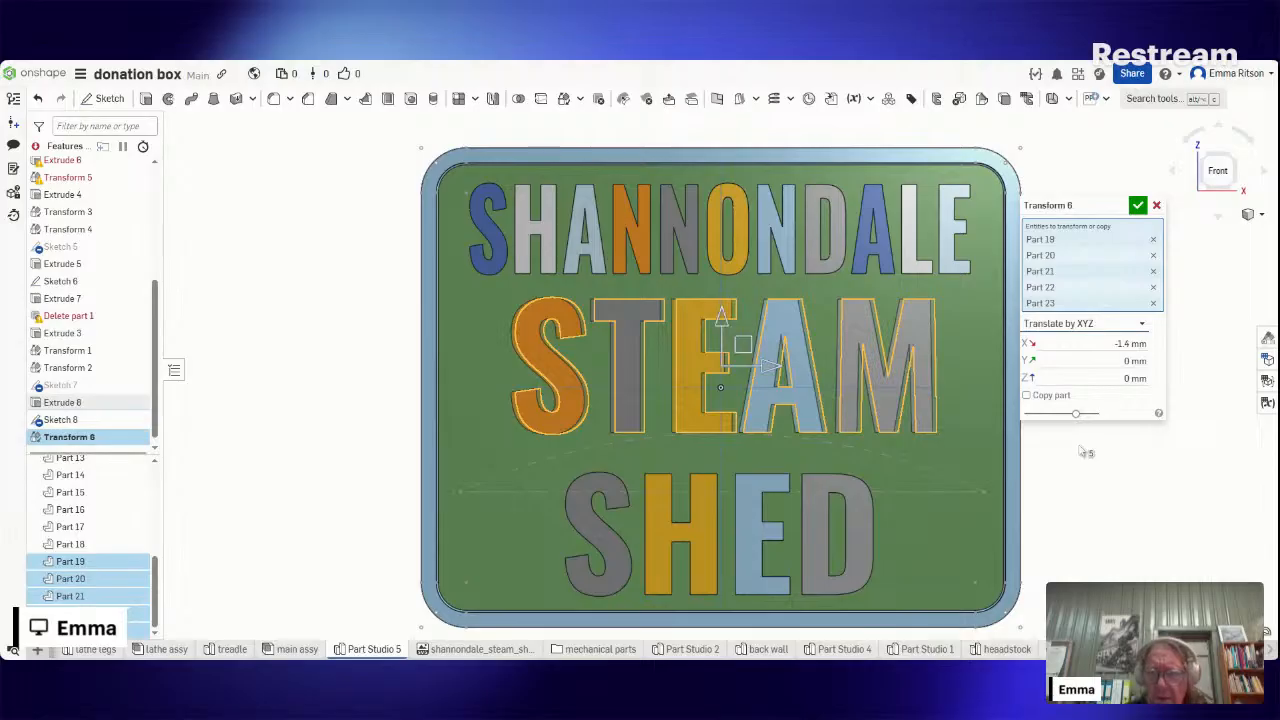
click(1138, 206)
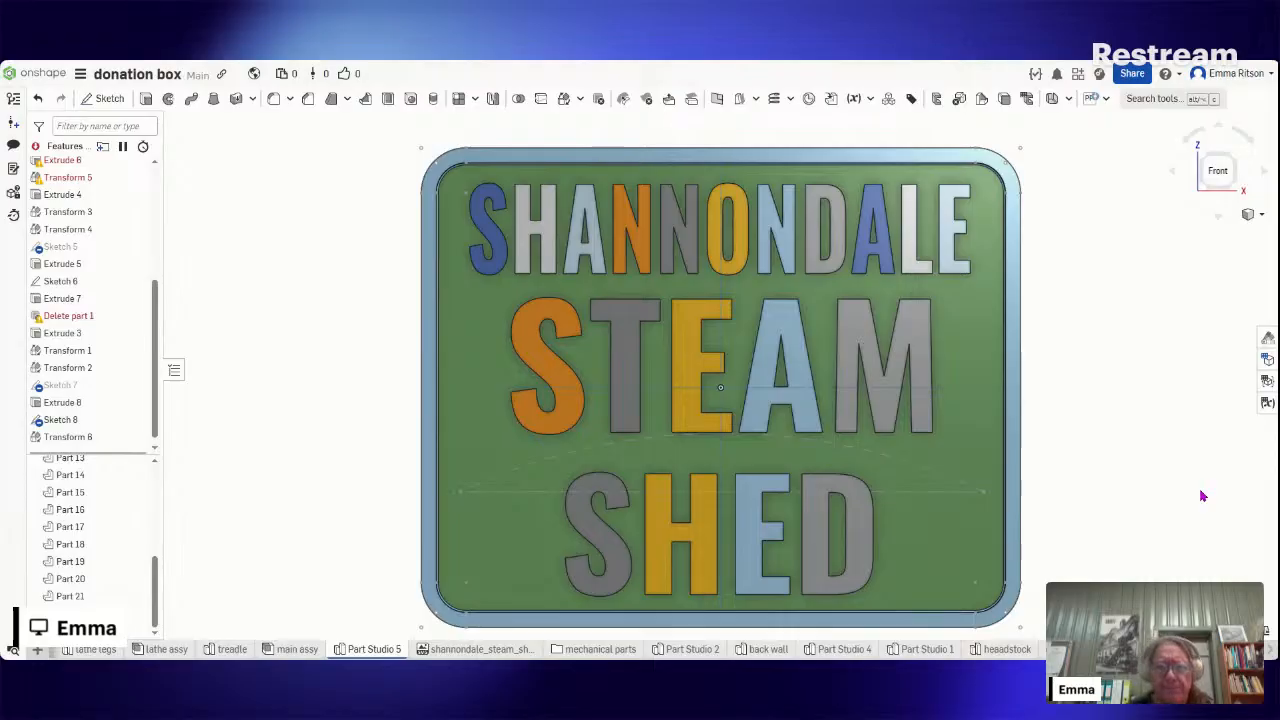
click(580, 100)
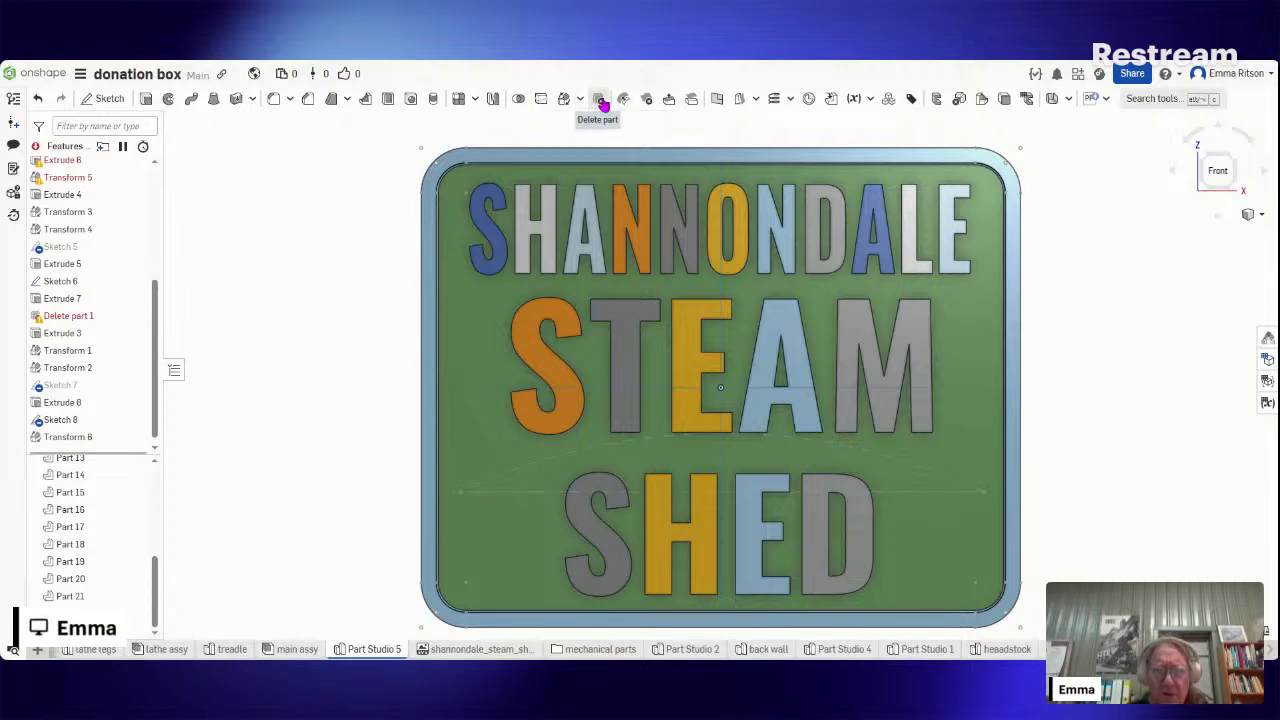
click(599, 102)
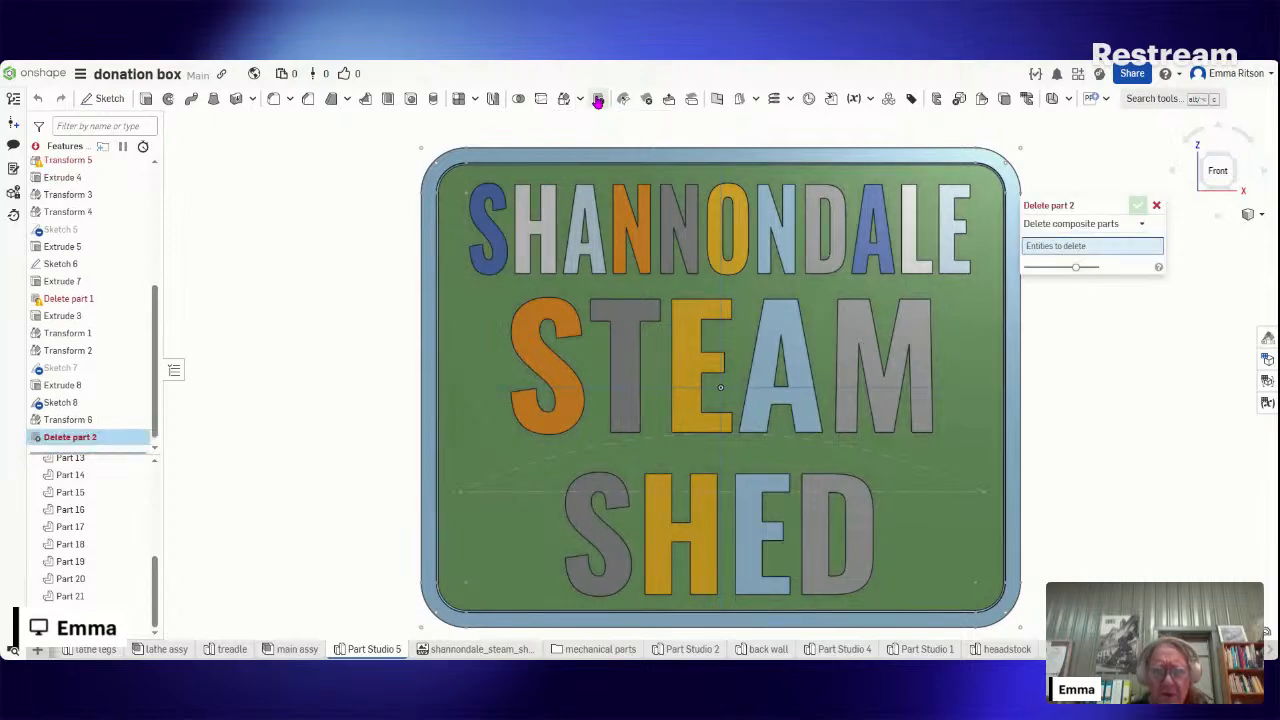
click(1159, 206)
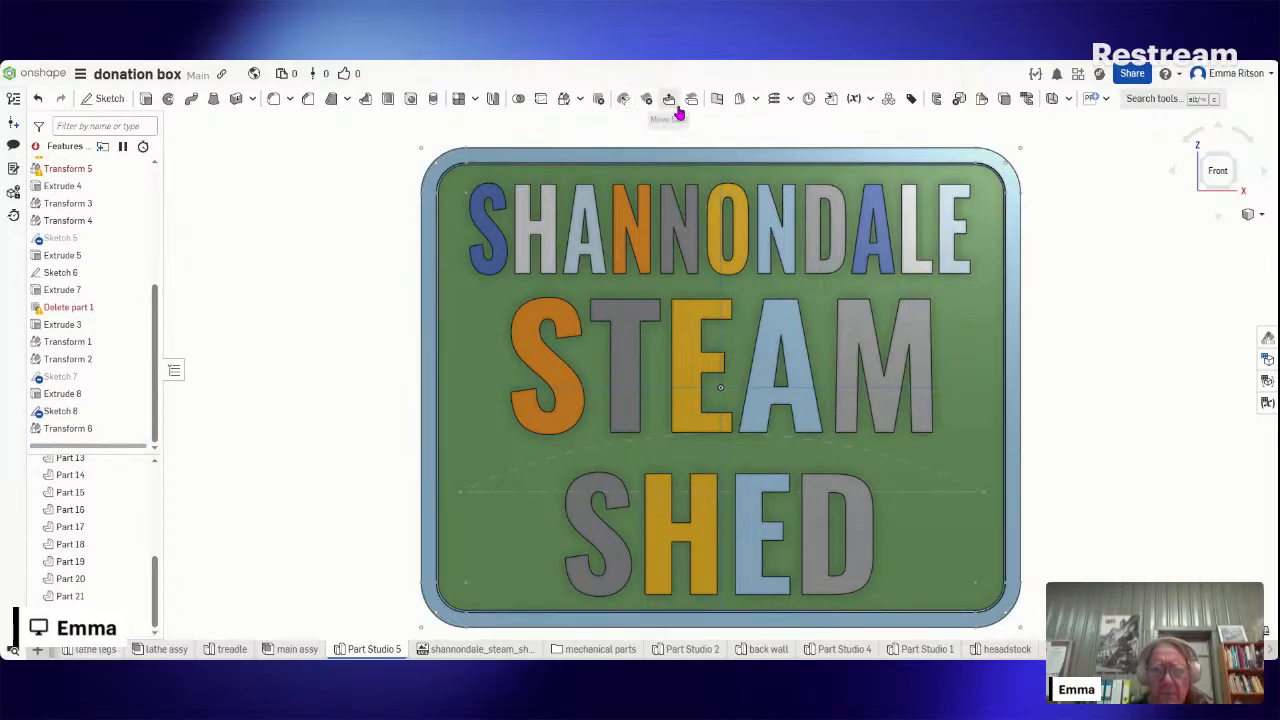
click(755, 100)
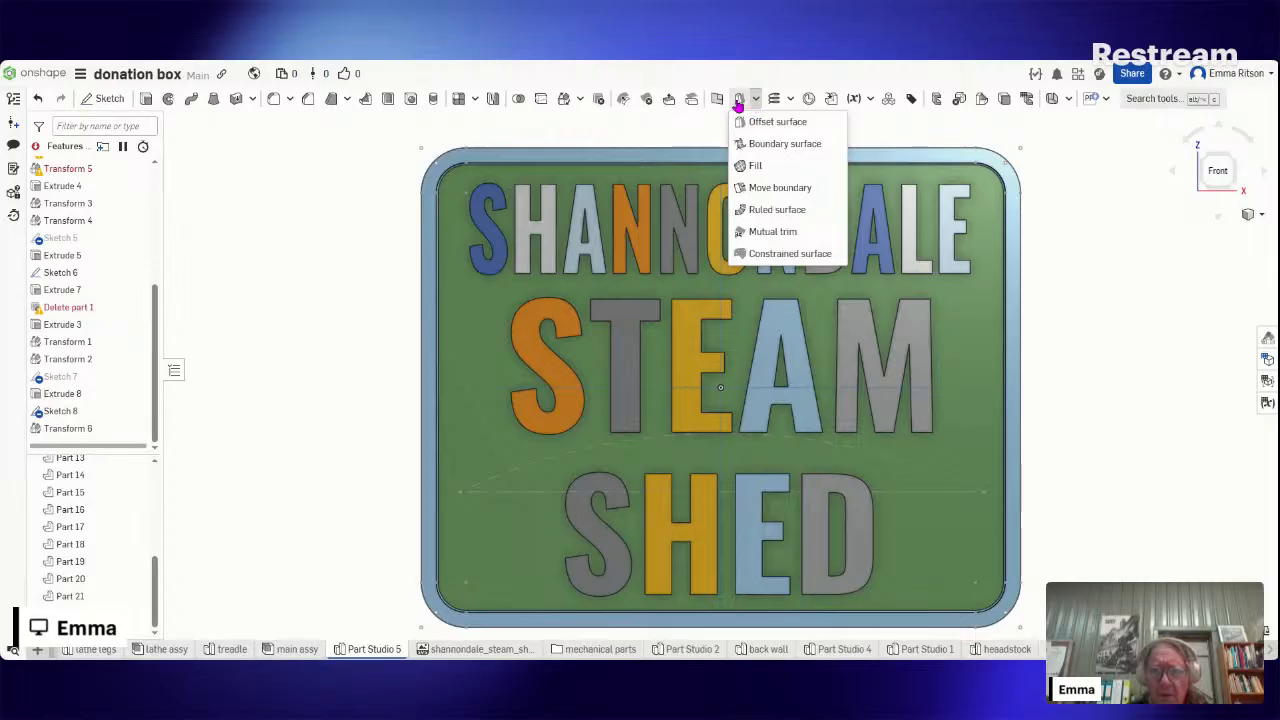
click(580, 101)
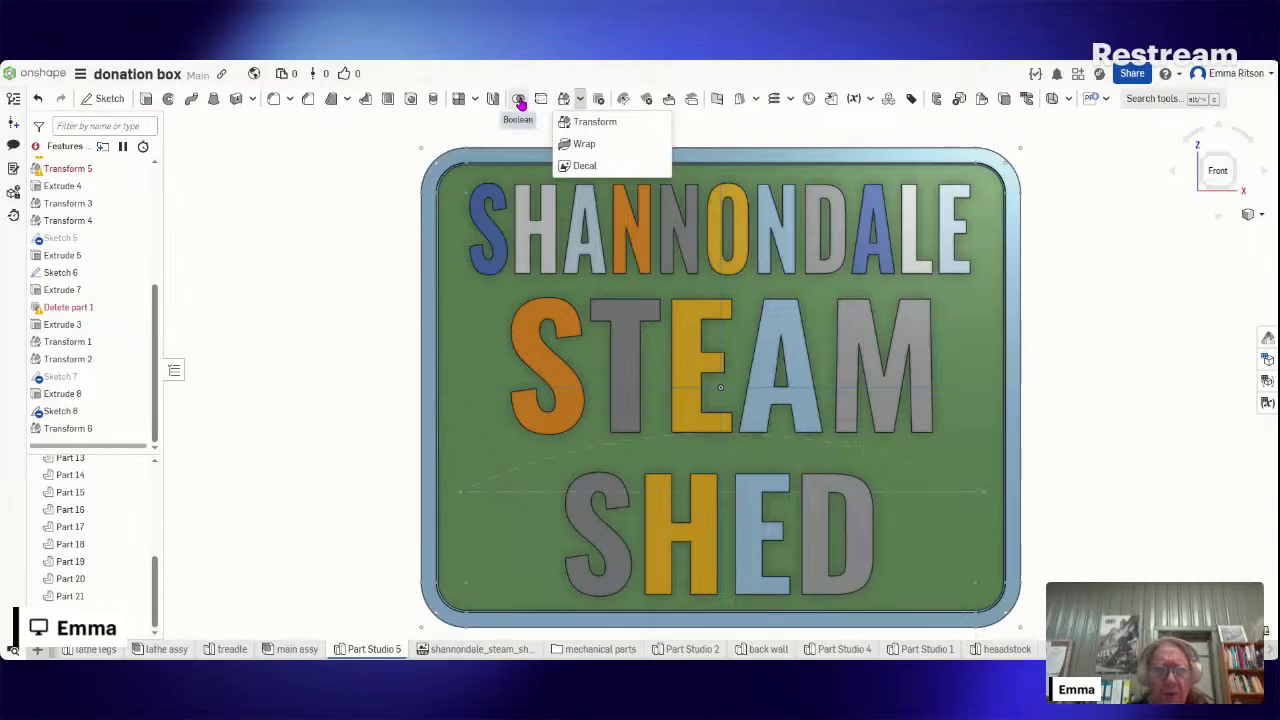
click(475, 101)
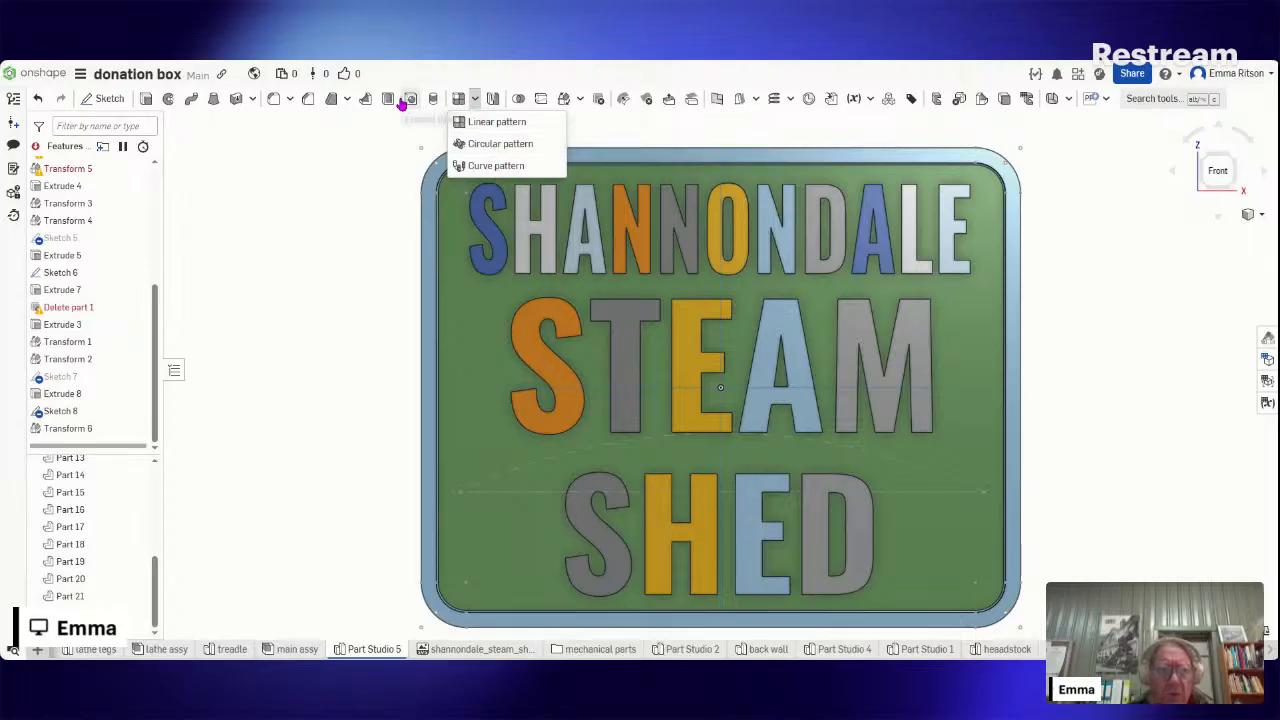
click(355, 101)
click(347, 100)
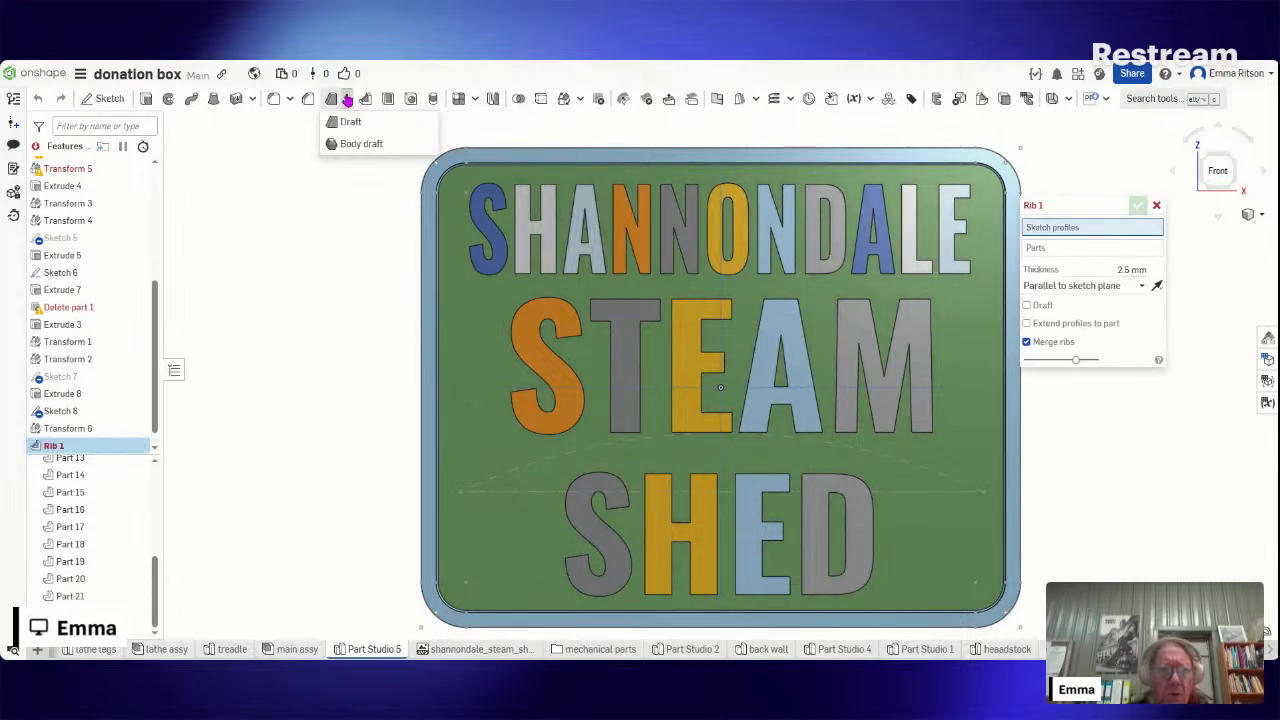
click(1156, 205)
click(1156, 205)
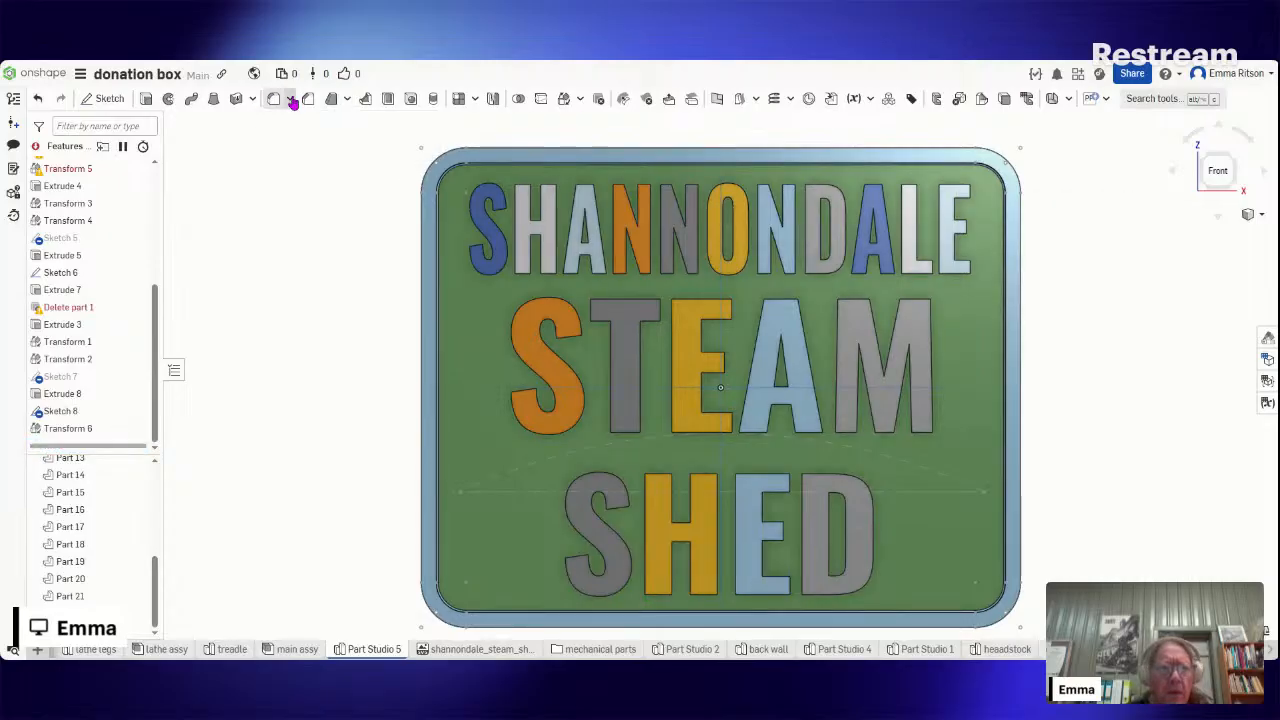
click(580, 100)
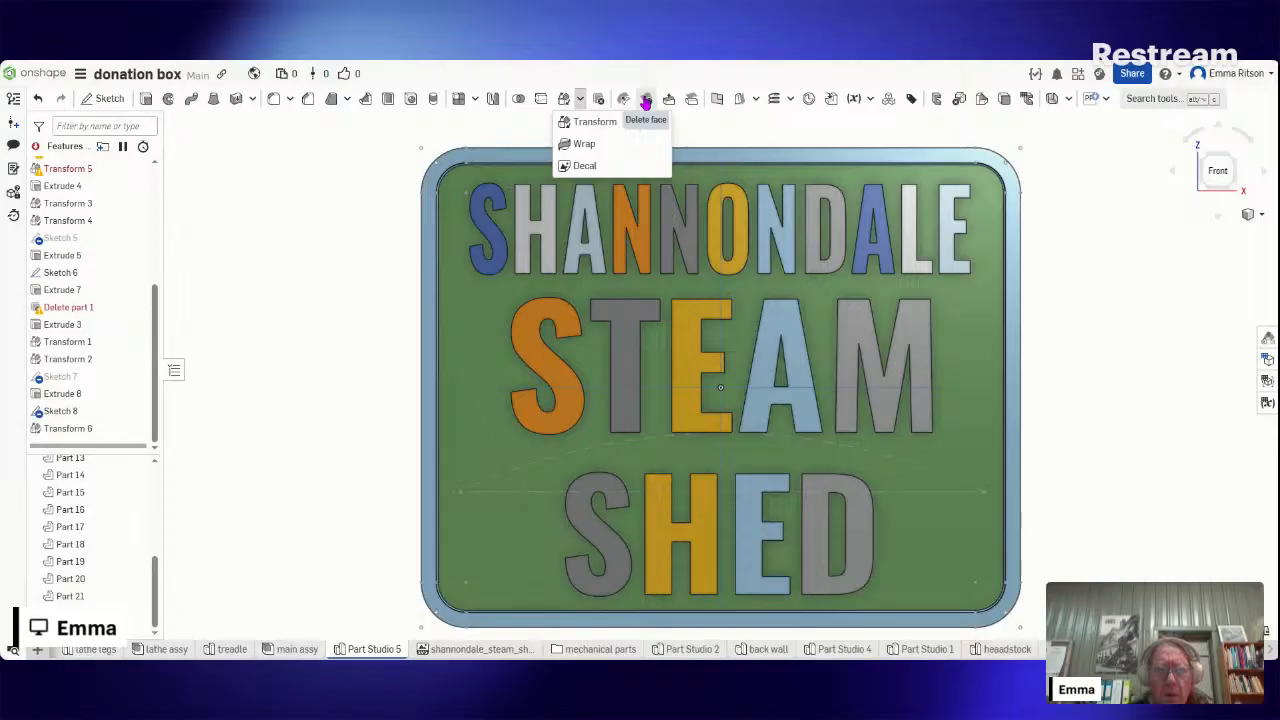
click(717, 127)
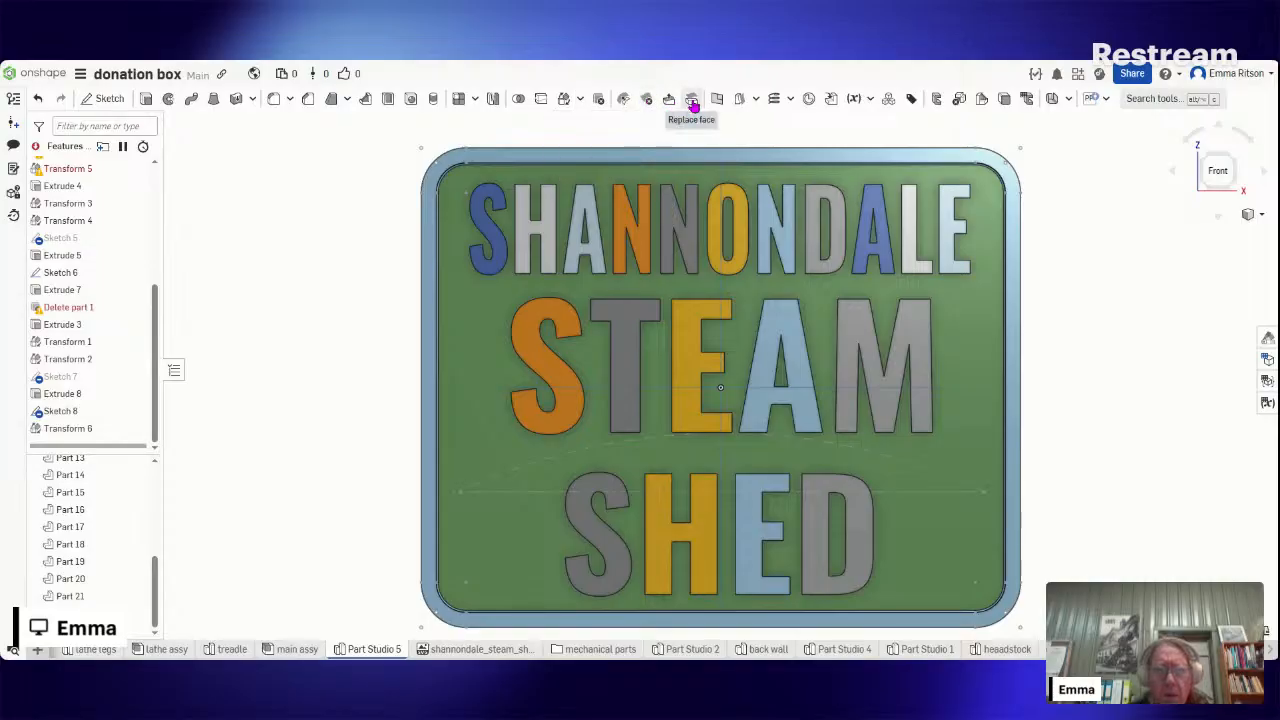
- Try to curve-pattern the five STEAM letter parts along the construction arc, using a part pattern with equal spacing and two instances
click(476, 100)
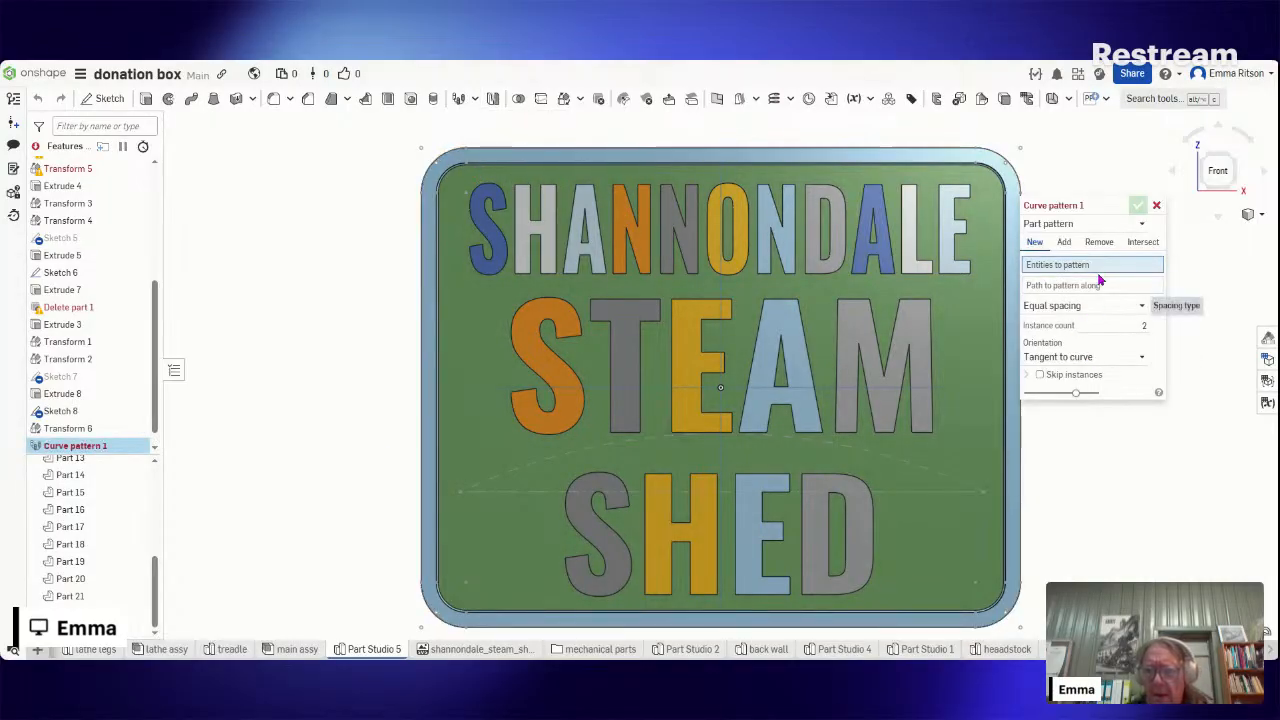
click(1097, 226)
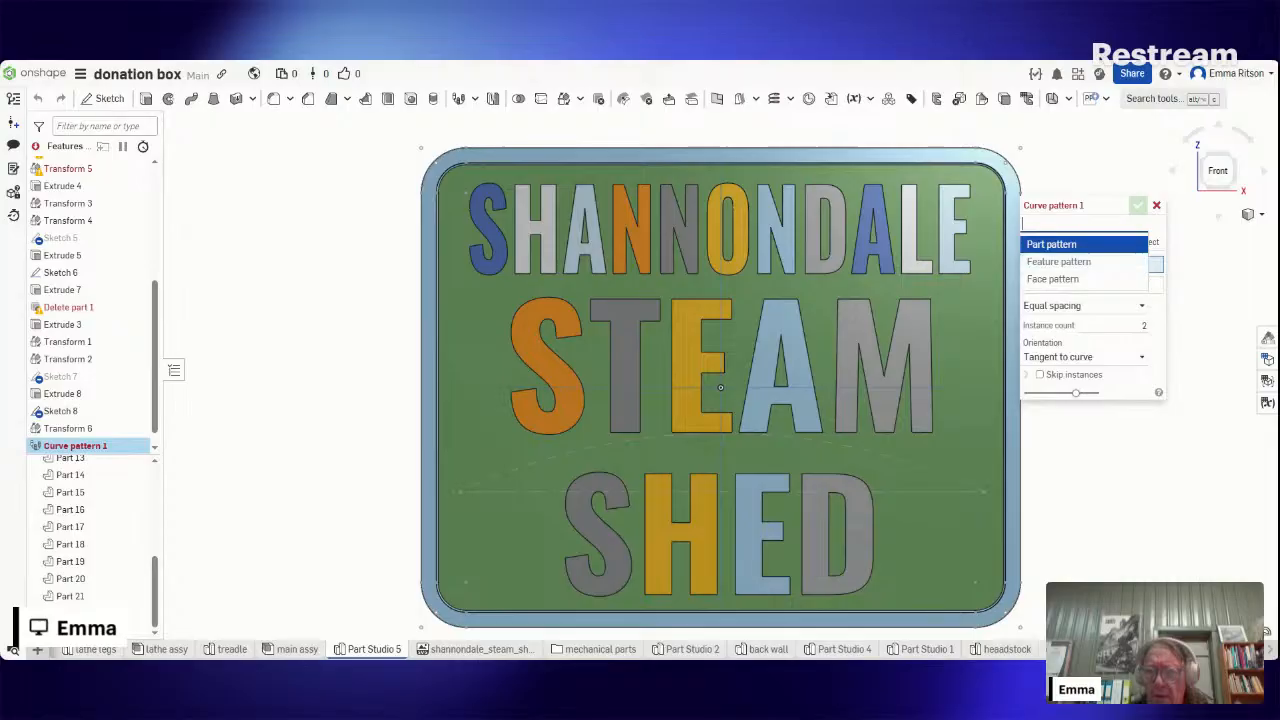
click(1095, 246)
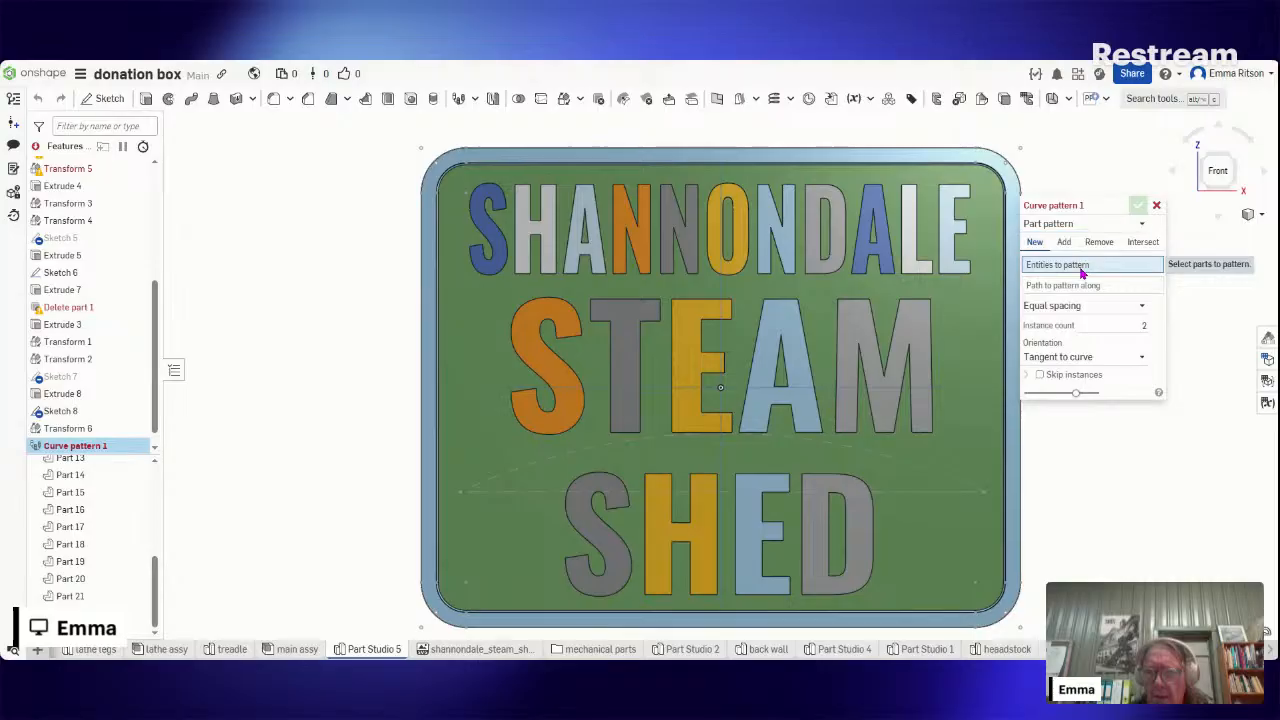
click(634, 378)
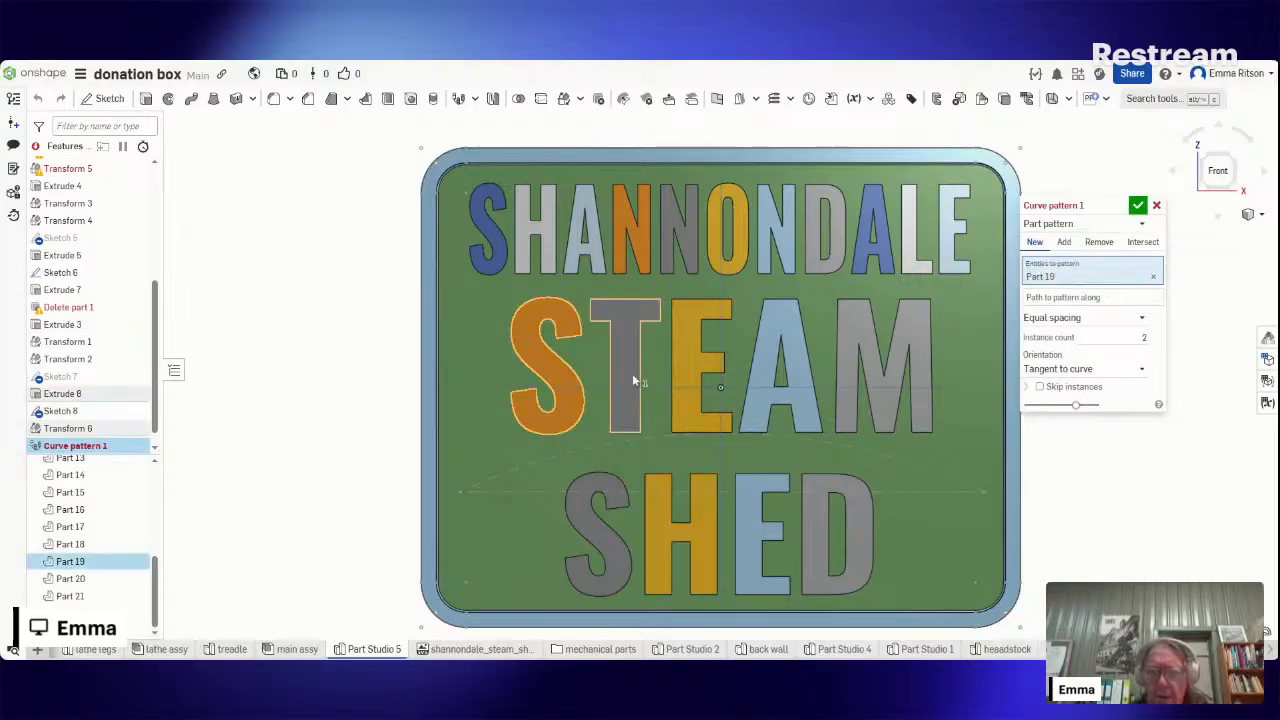
click(684, 374)
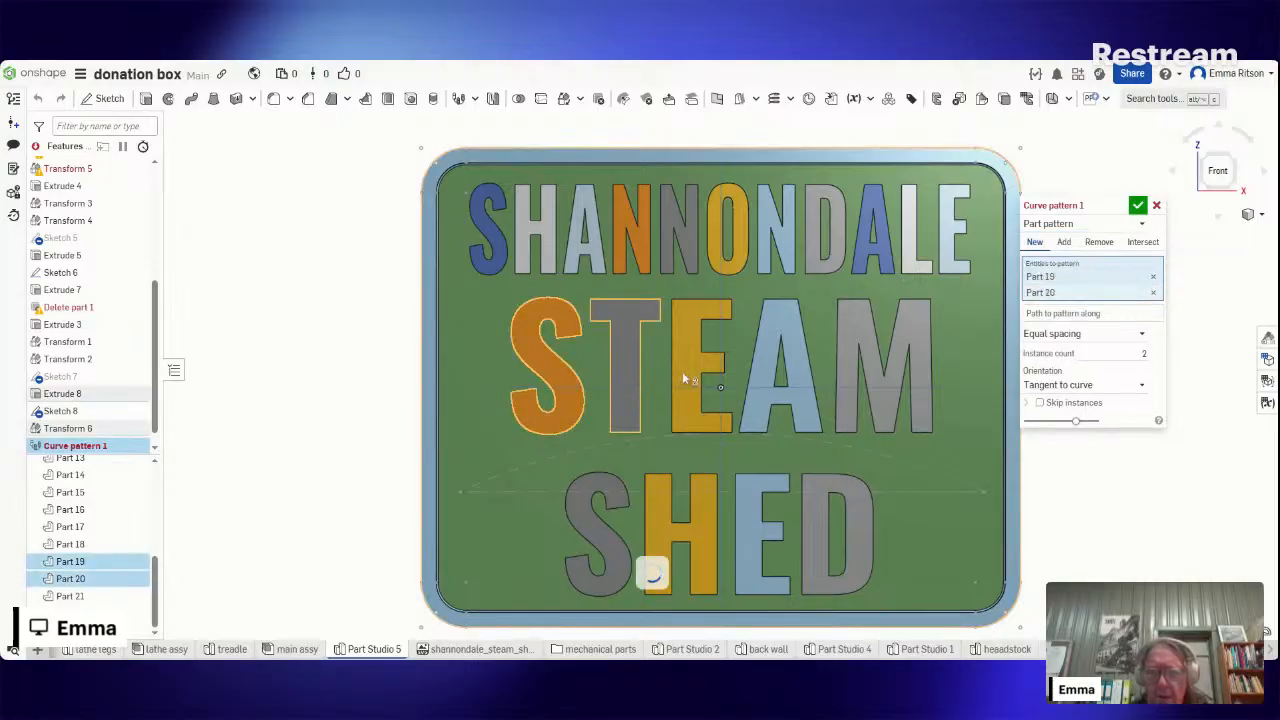
click(770, 378)
click(865, 388)
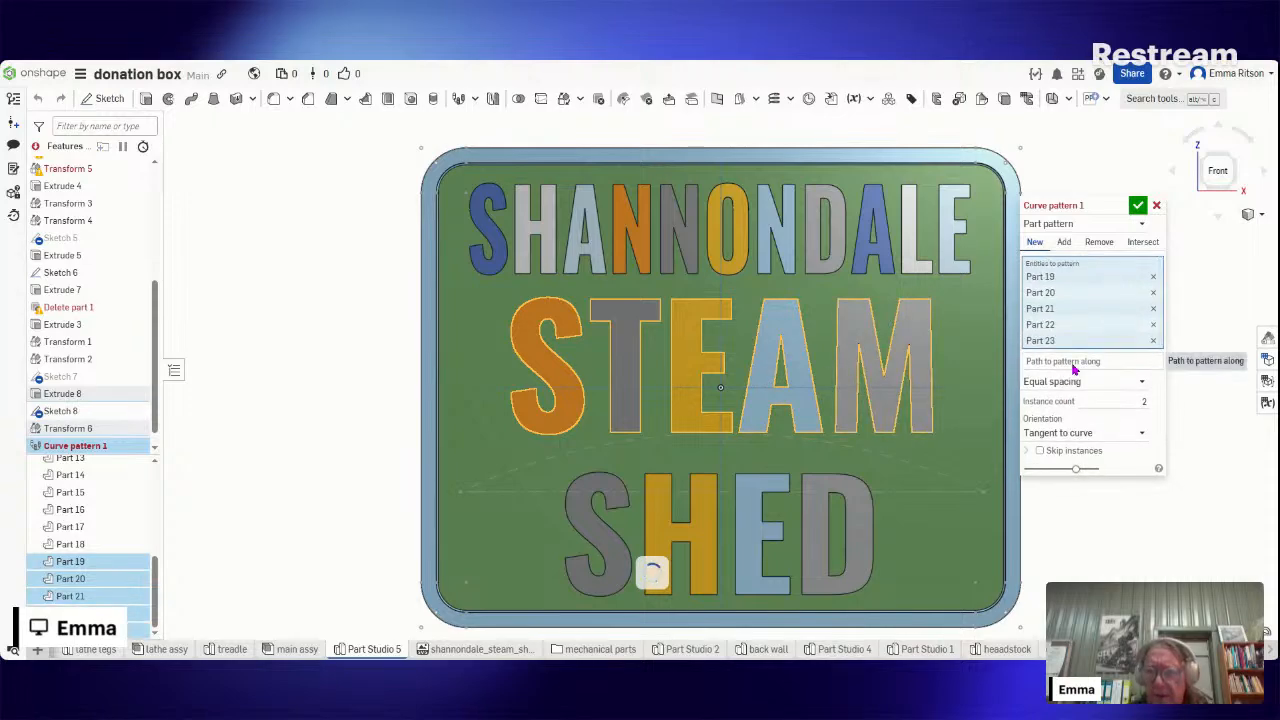
click(1070, 362)
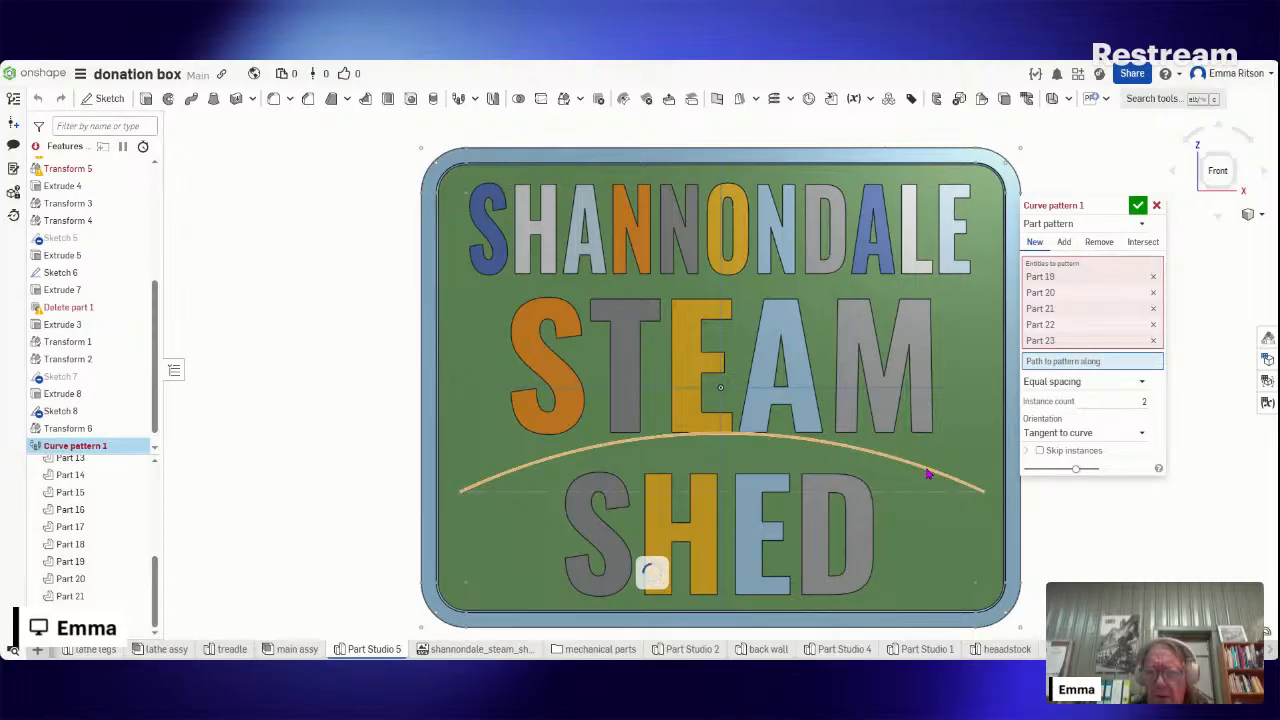
click(928, 474)
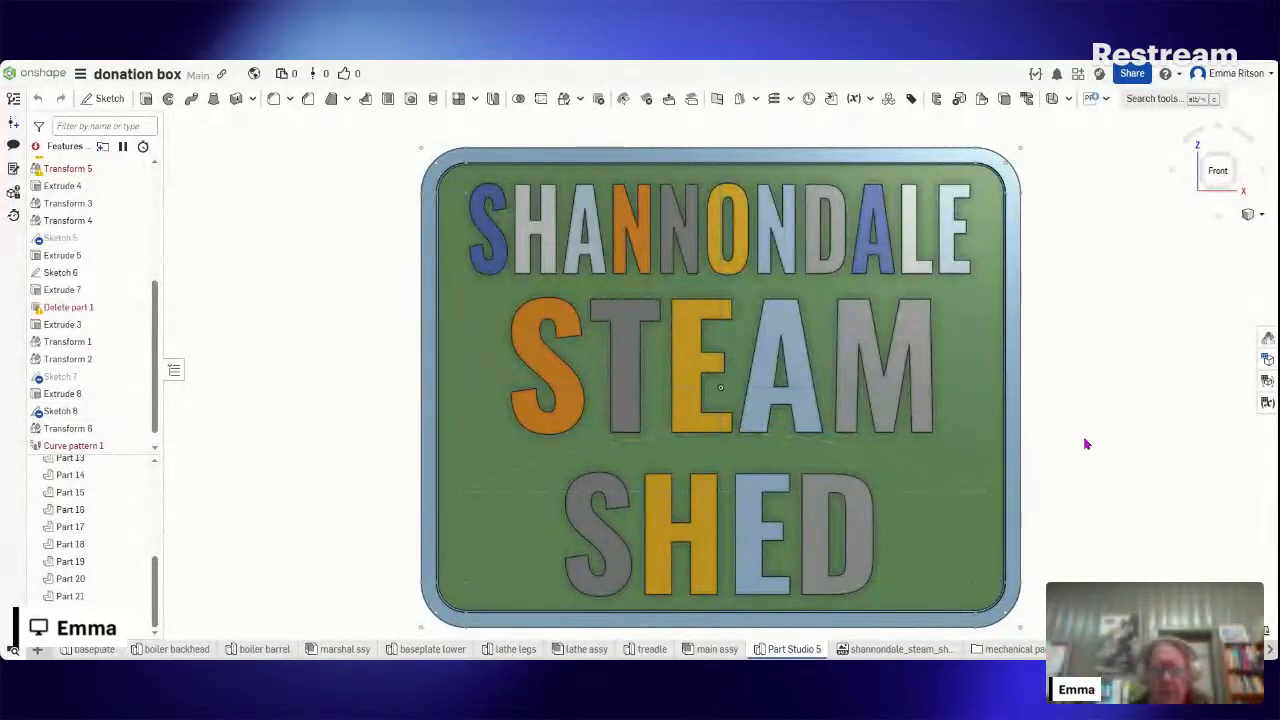
- Try to redefine the existing curve pattern with the five STEAM letter parts as entities and the sketched arc as the path
click(475, 98)
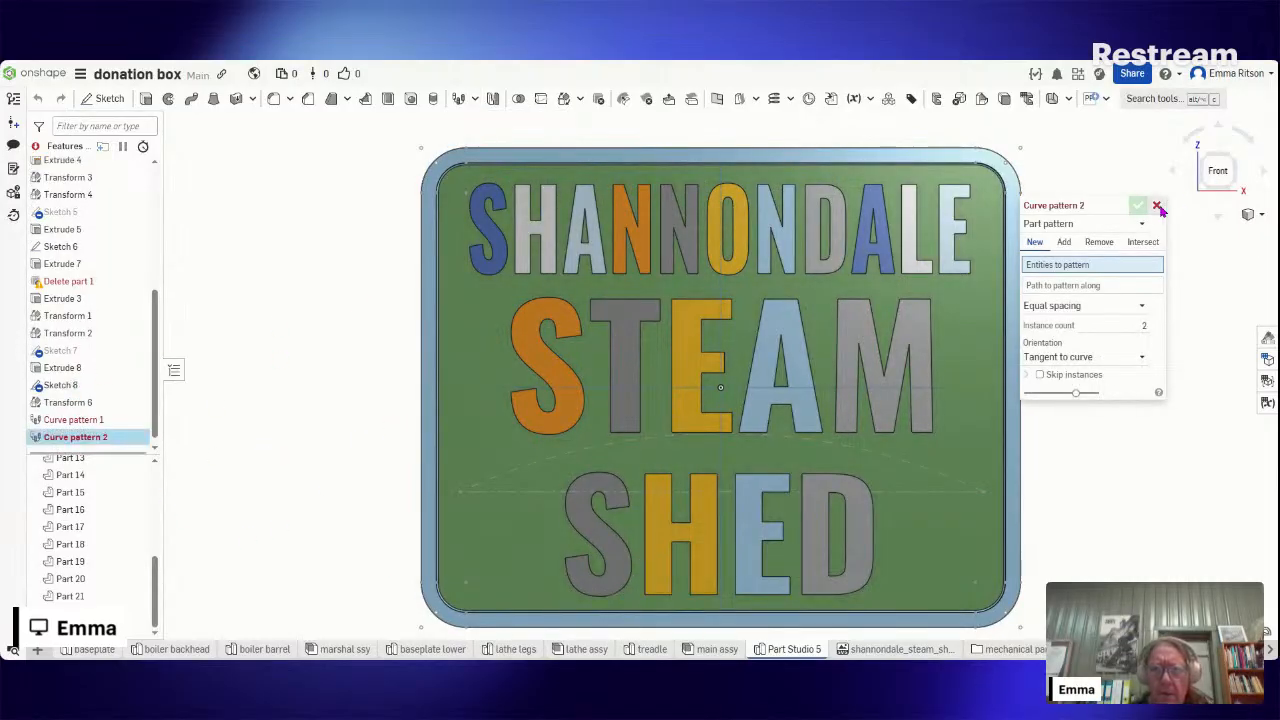
key(Escape)
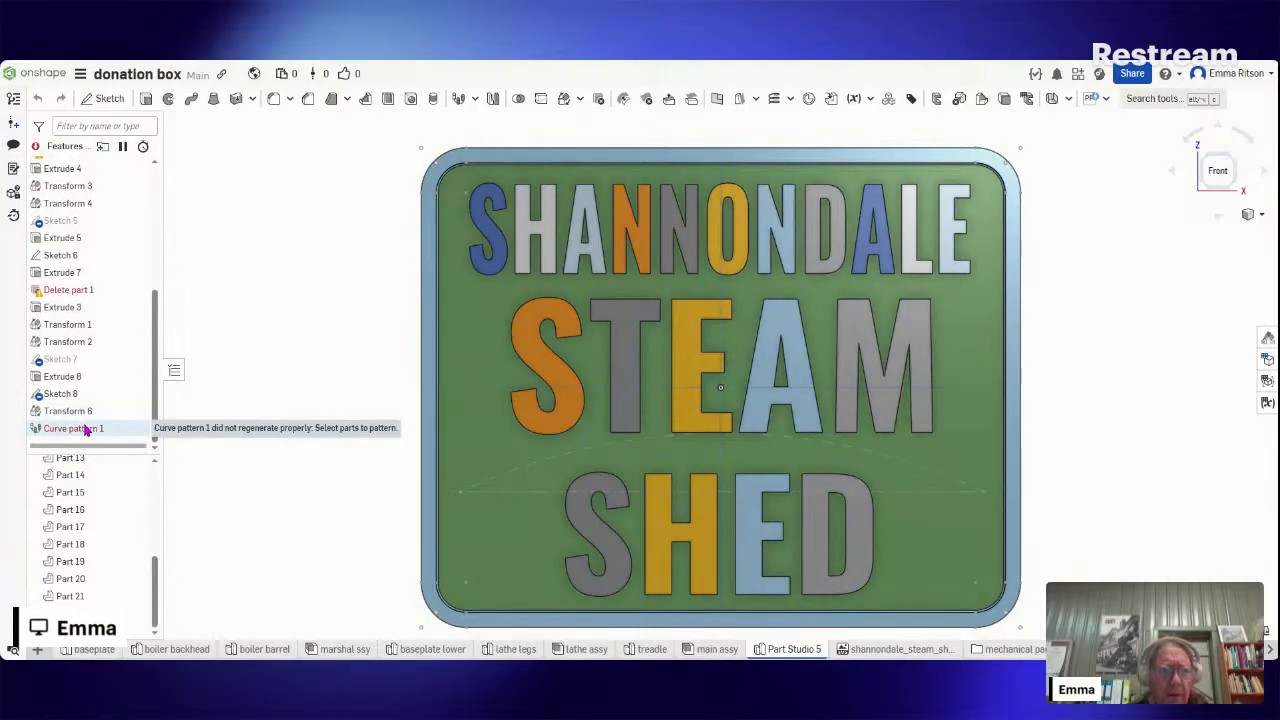
right_click(85, 428)
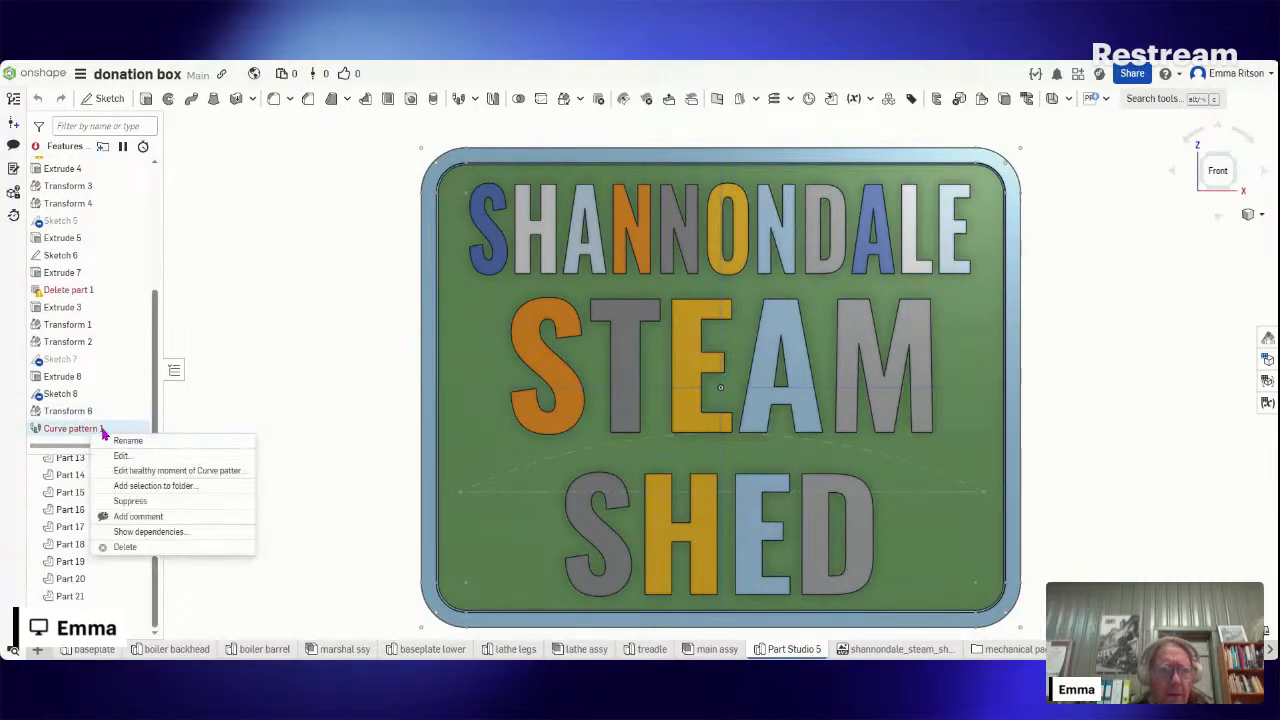
click(173, 458)
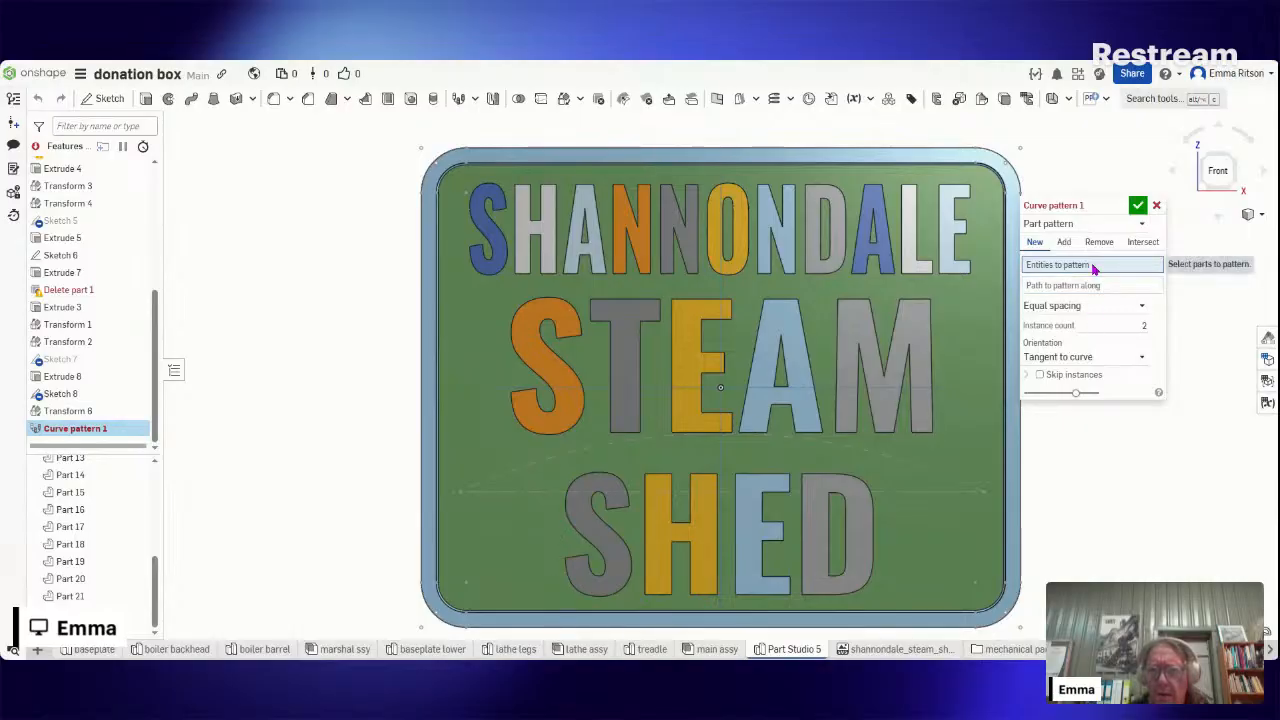
click(642, 353)
click(689, 355)
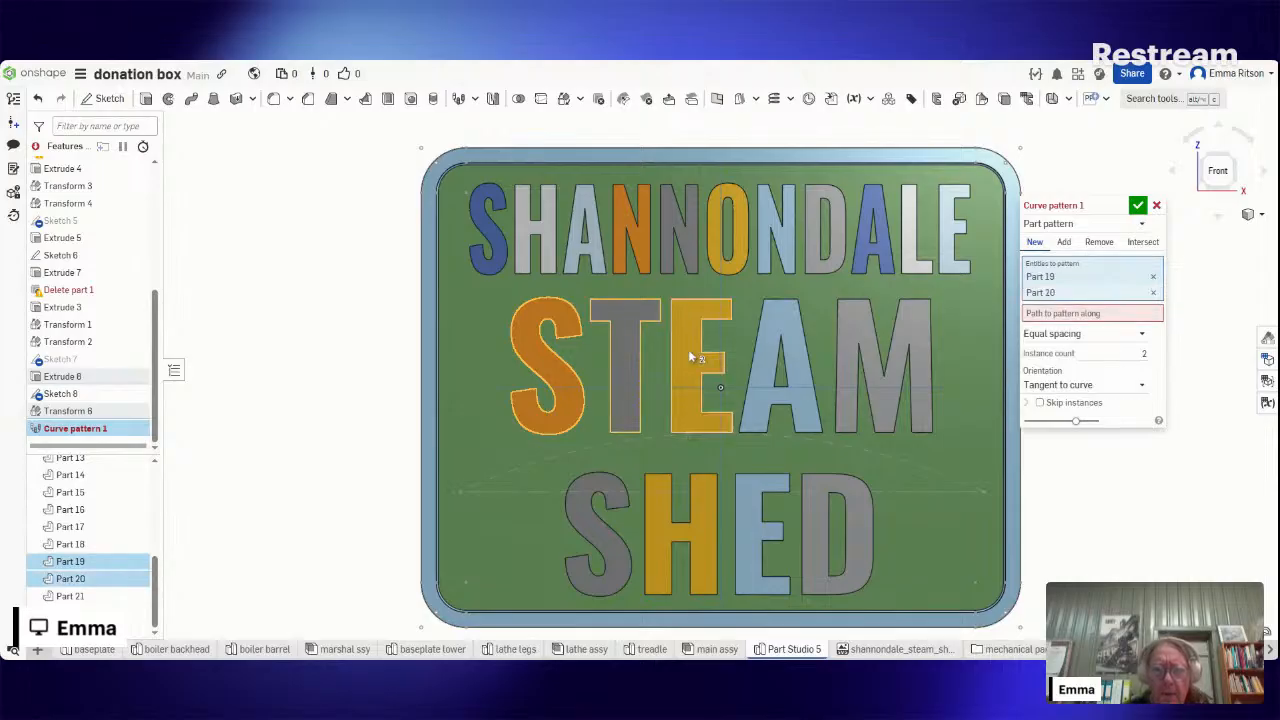
click(777, 366)
click(850, 365)
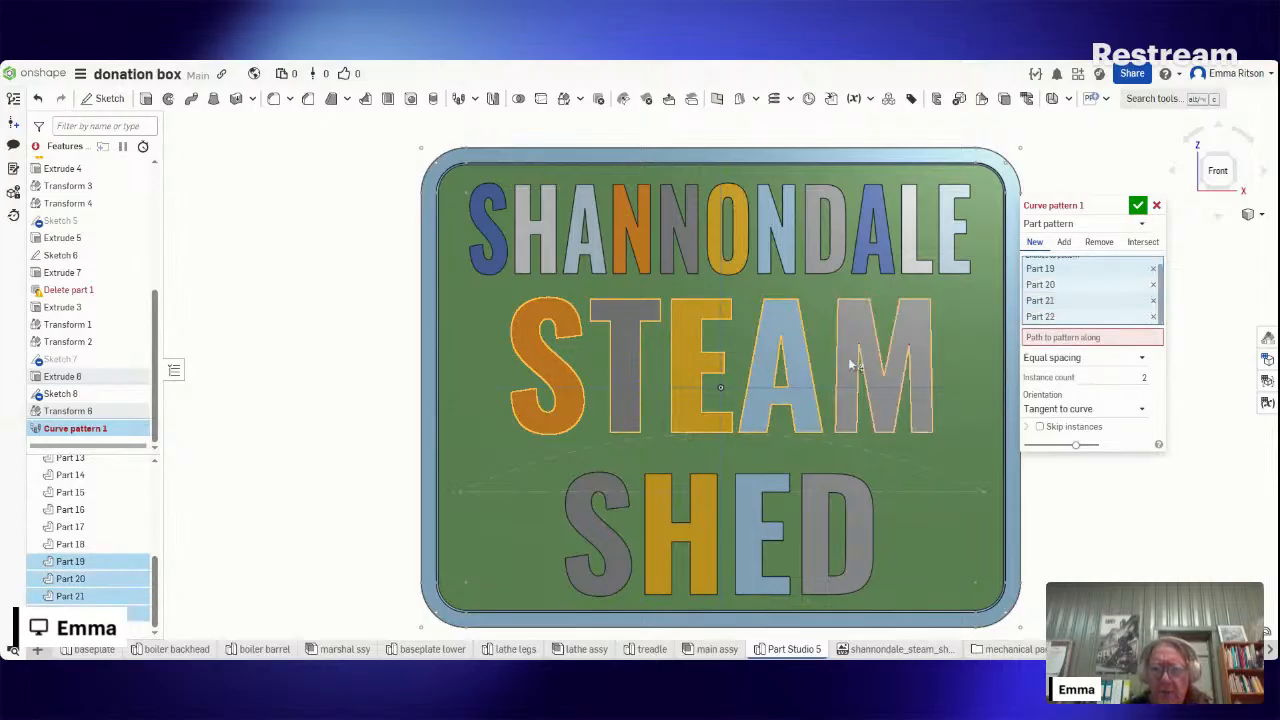
click(1063, 338)
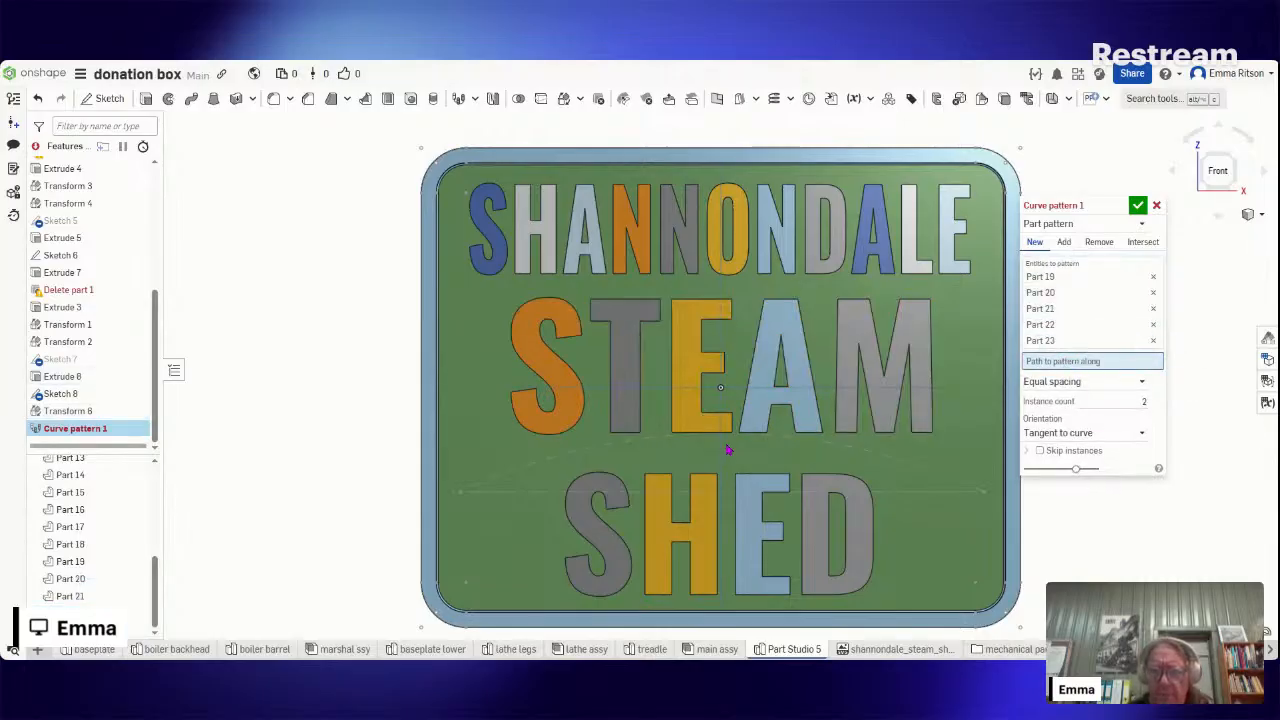
click(758, 442)
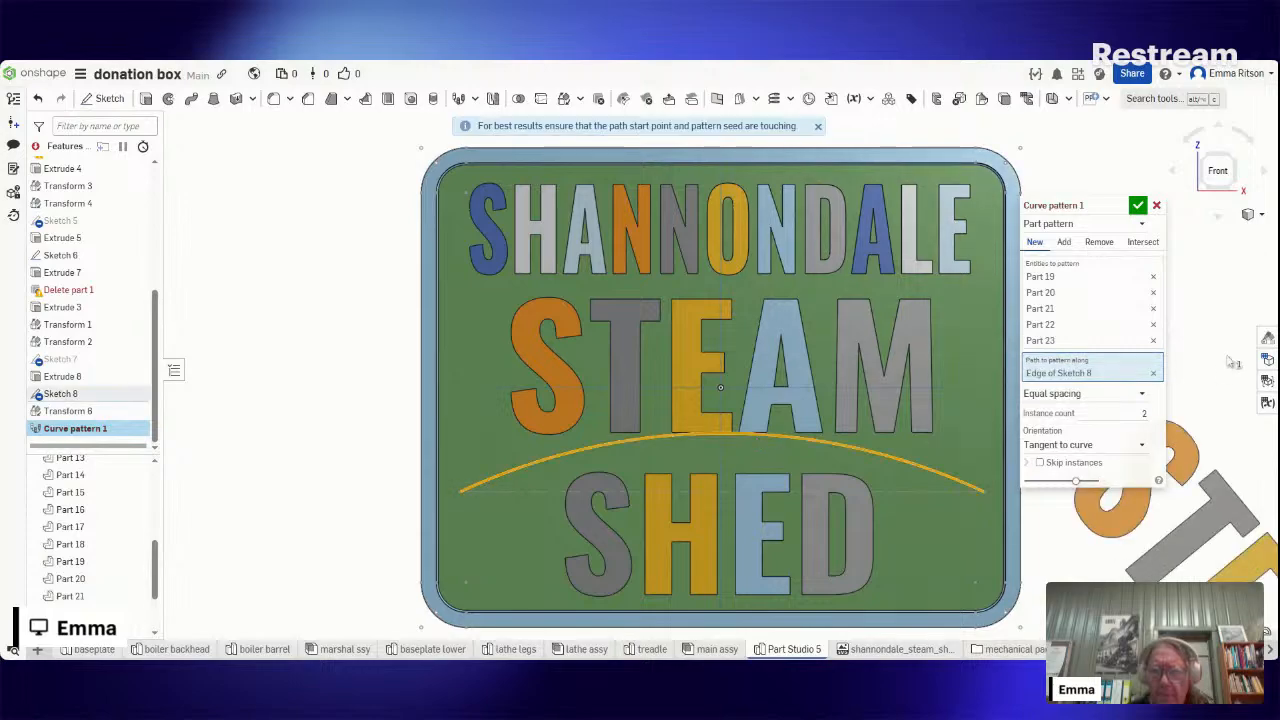
- Try the curve pattern with one instance and Normal to face orientation, using the sign's background sketch face as reference
scroll(1218, 366, down, 1)
scroll(1218, 366, down, 1)
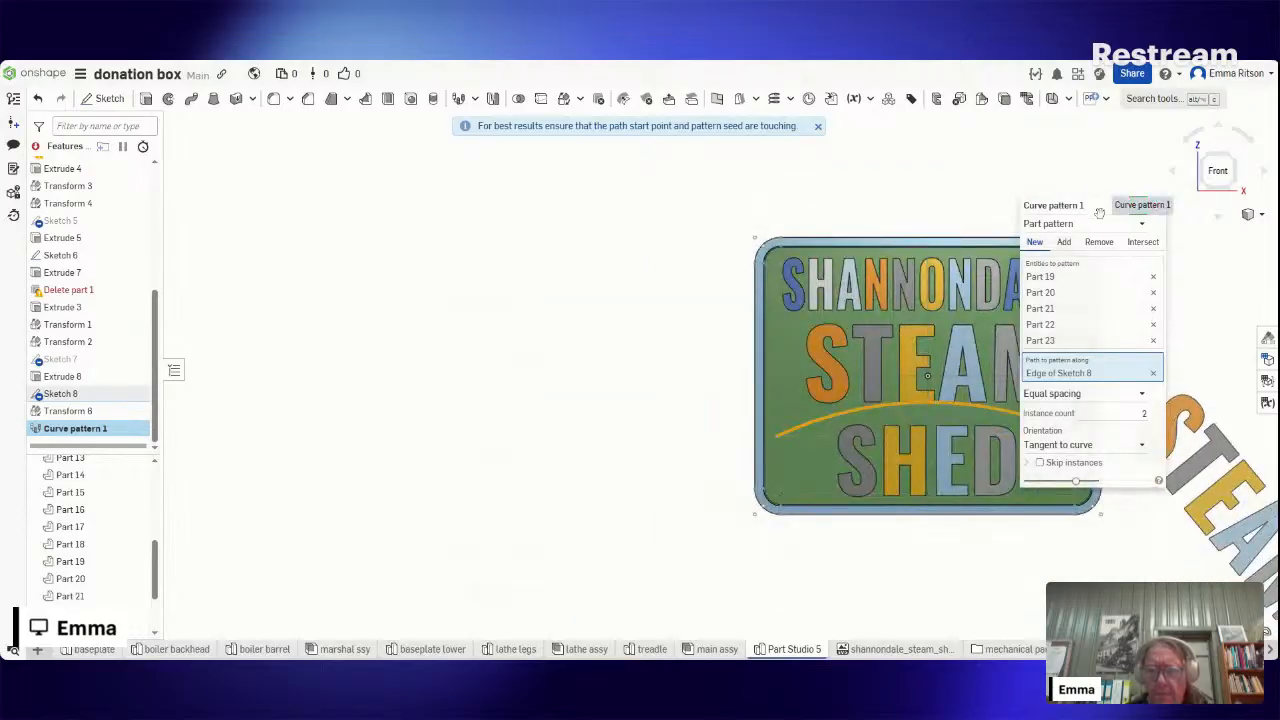
drag(1099, 213, 515, 263)
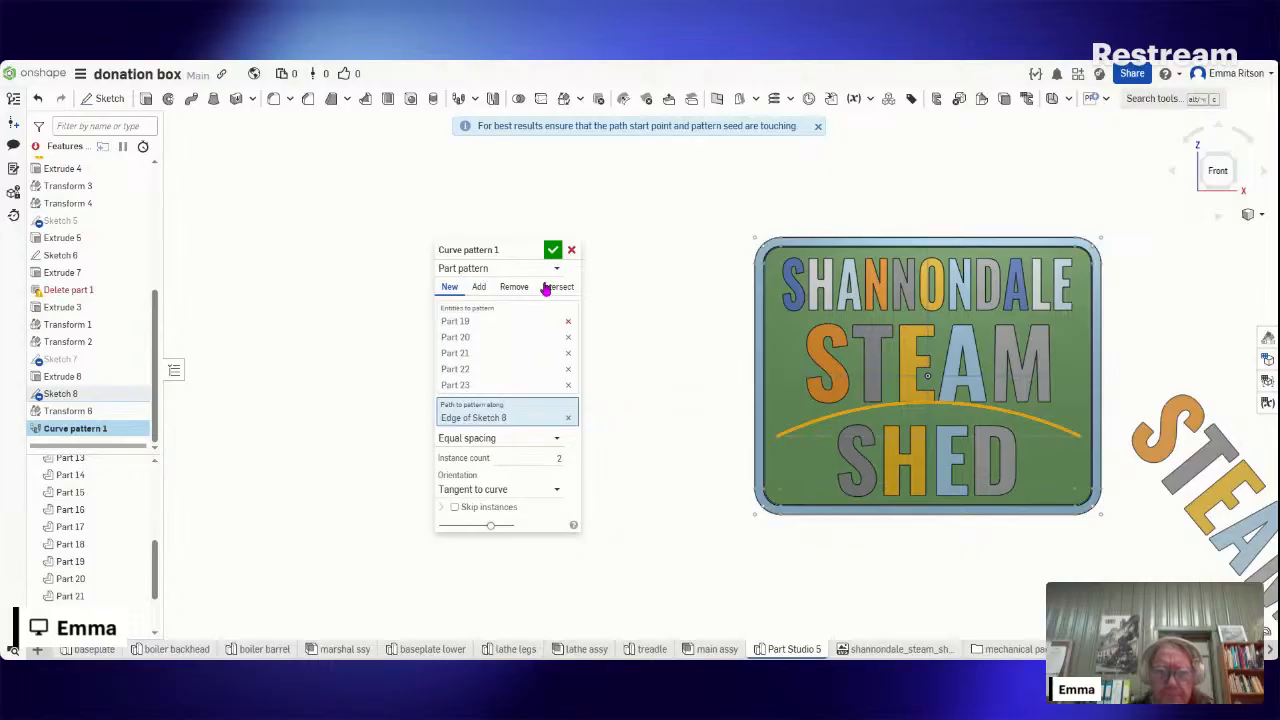
click(560, 443)
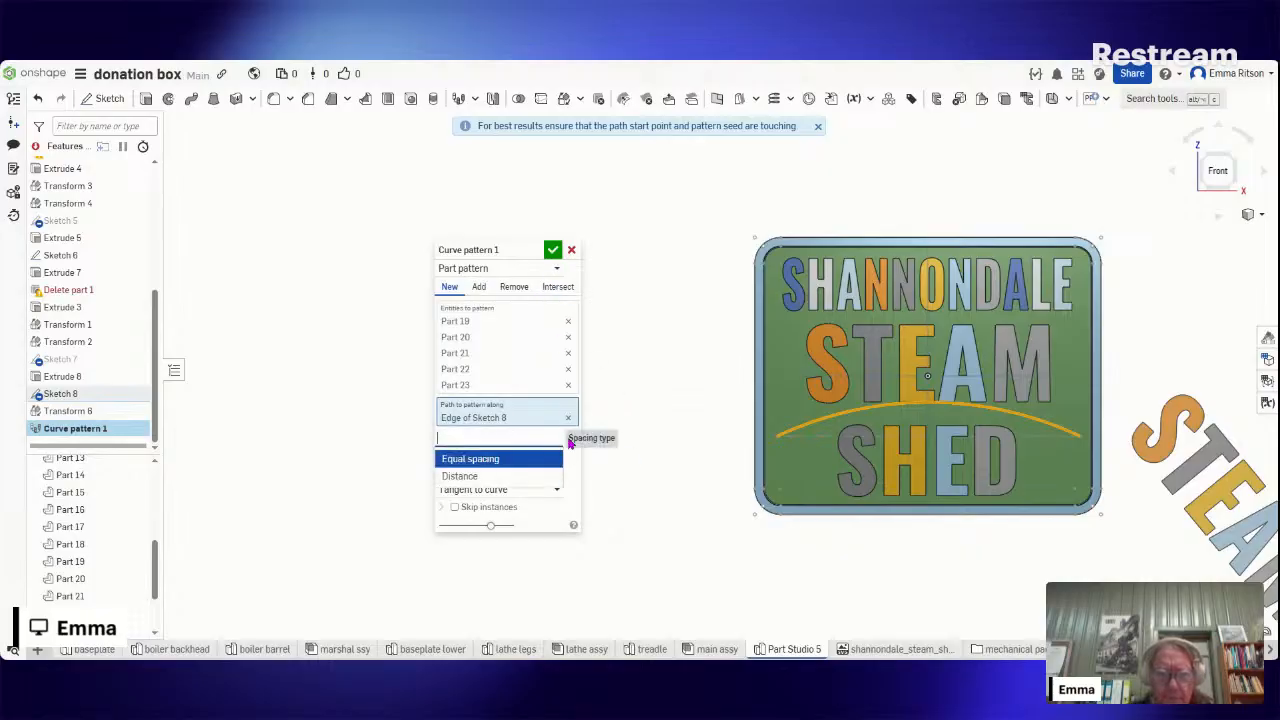
click(574, 450)
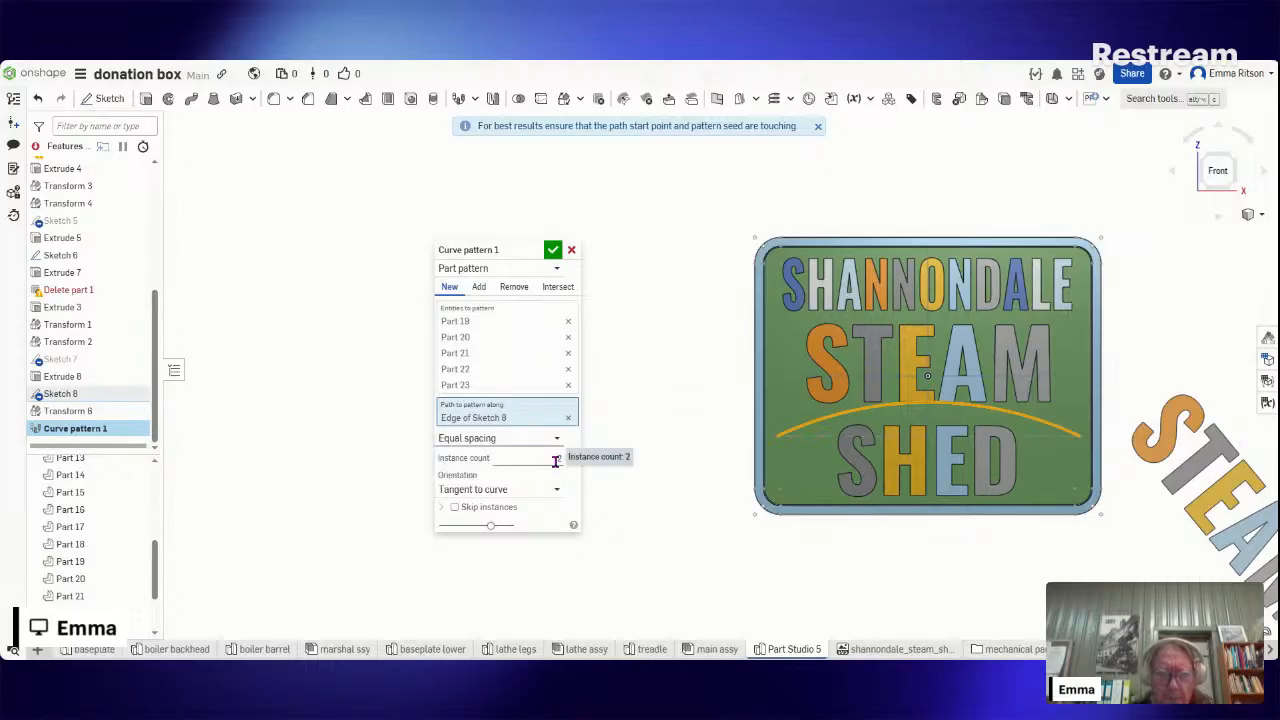
click(545, 459)
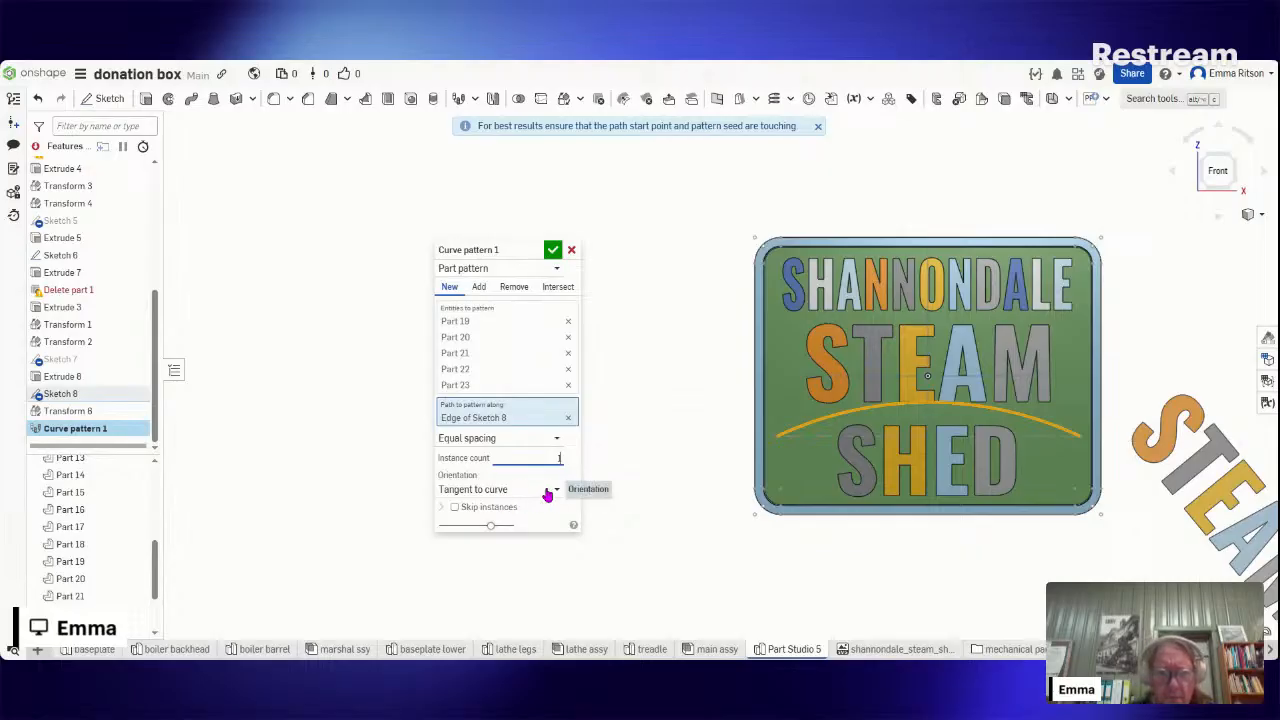
click(557, 492)
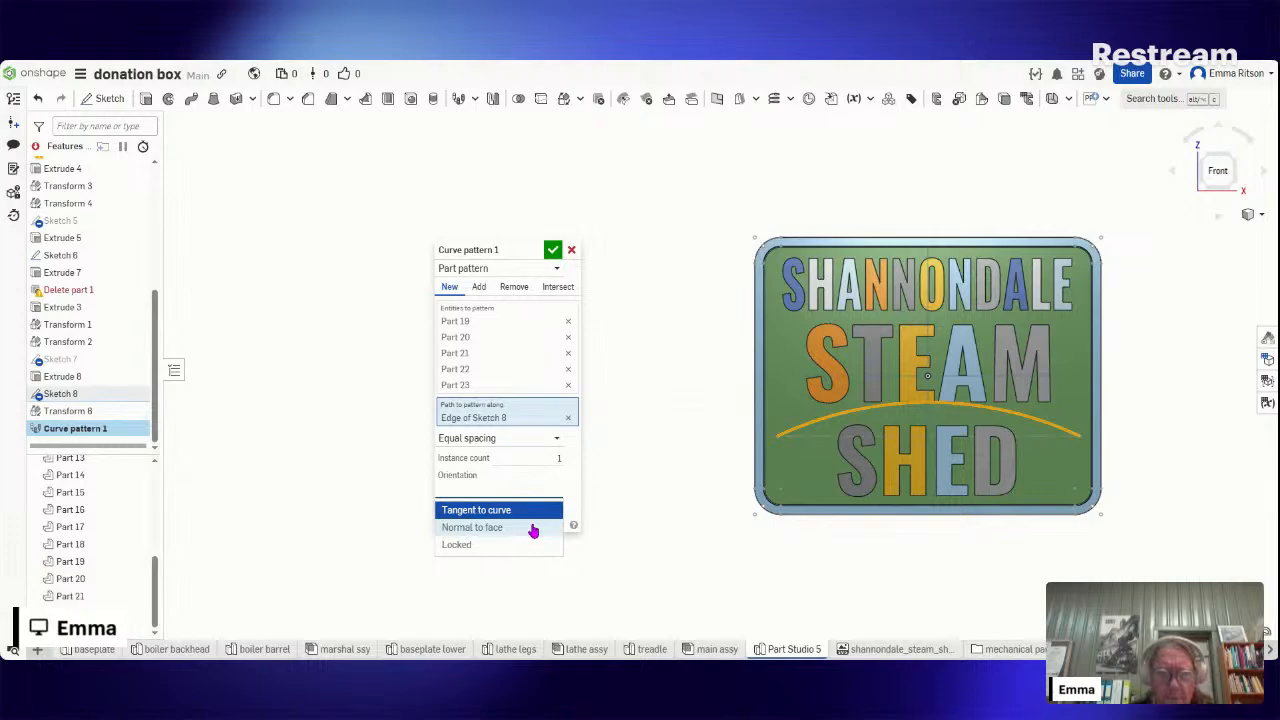
click(532, 528)
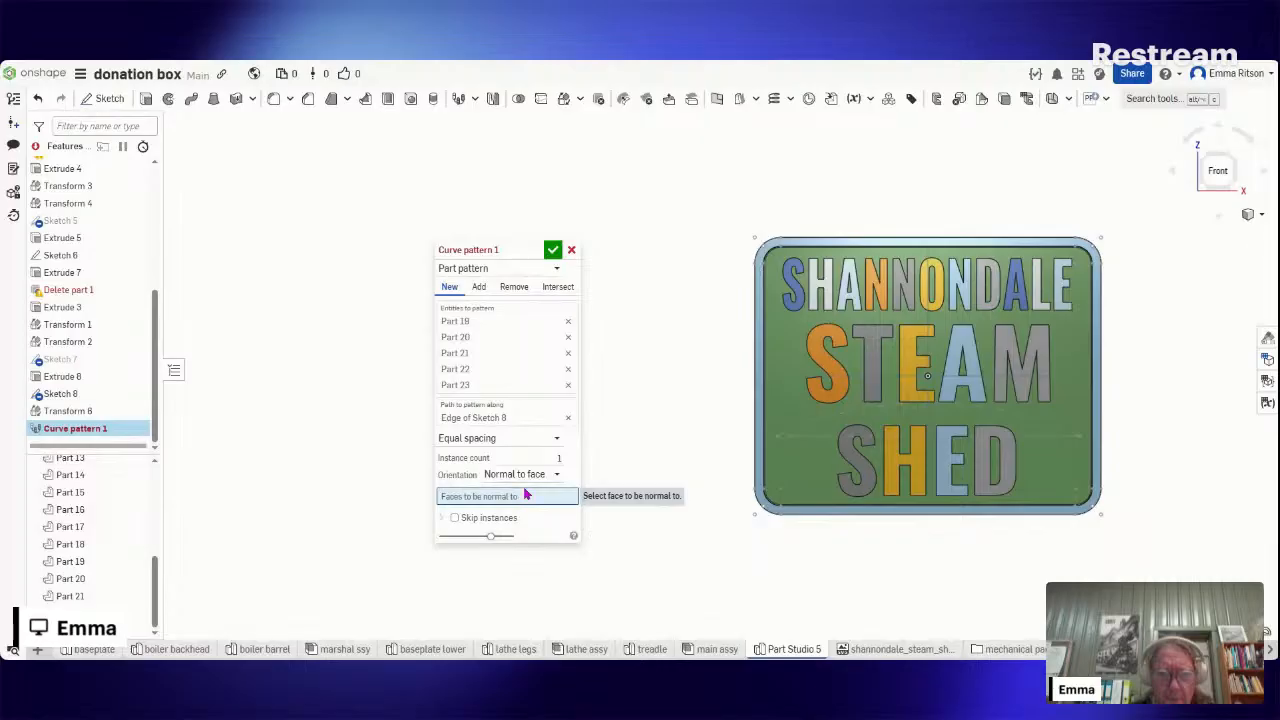
click(784, 397)
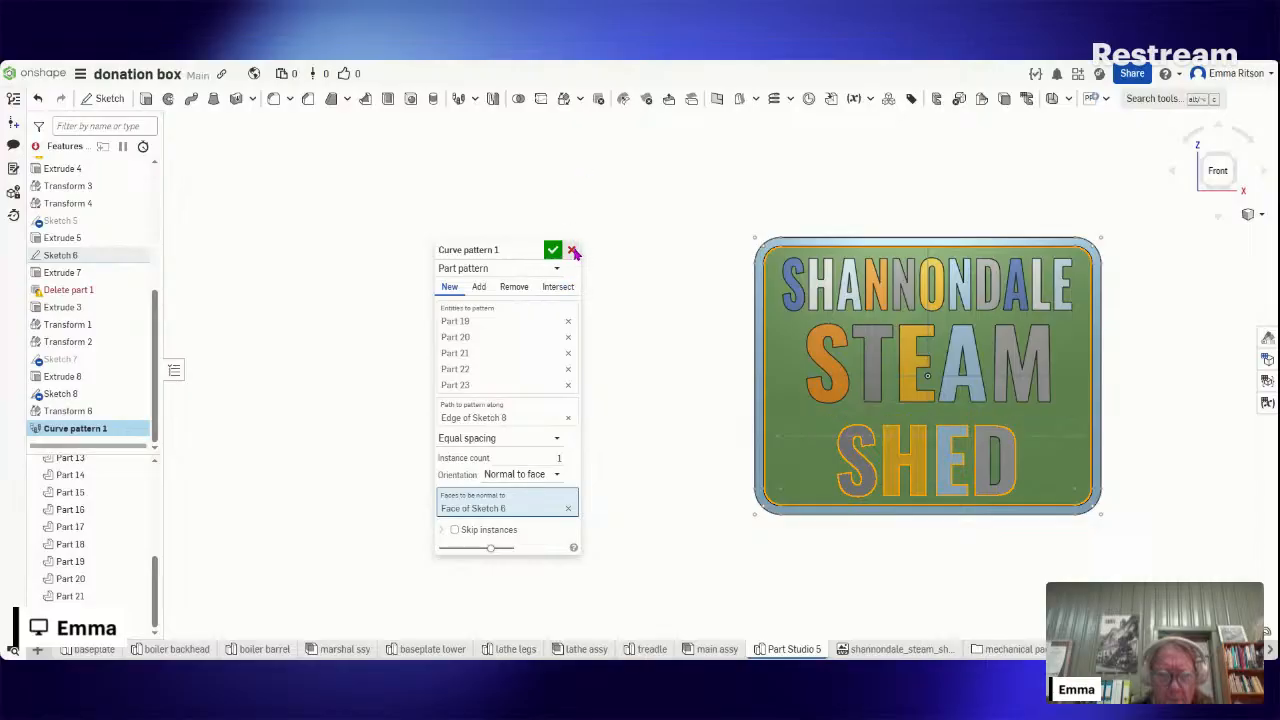
- Try to reduce the curve pattern to only the S of STEAM with an instance count of 2, and close its settings
click(568, 378)
click(568, 369)
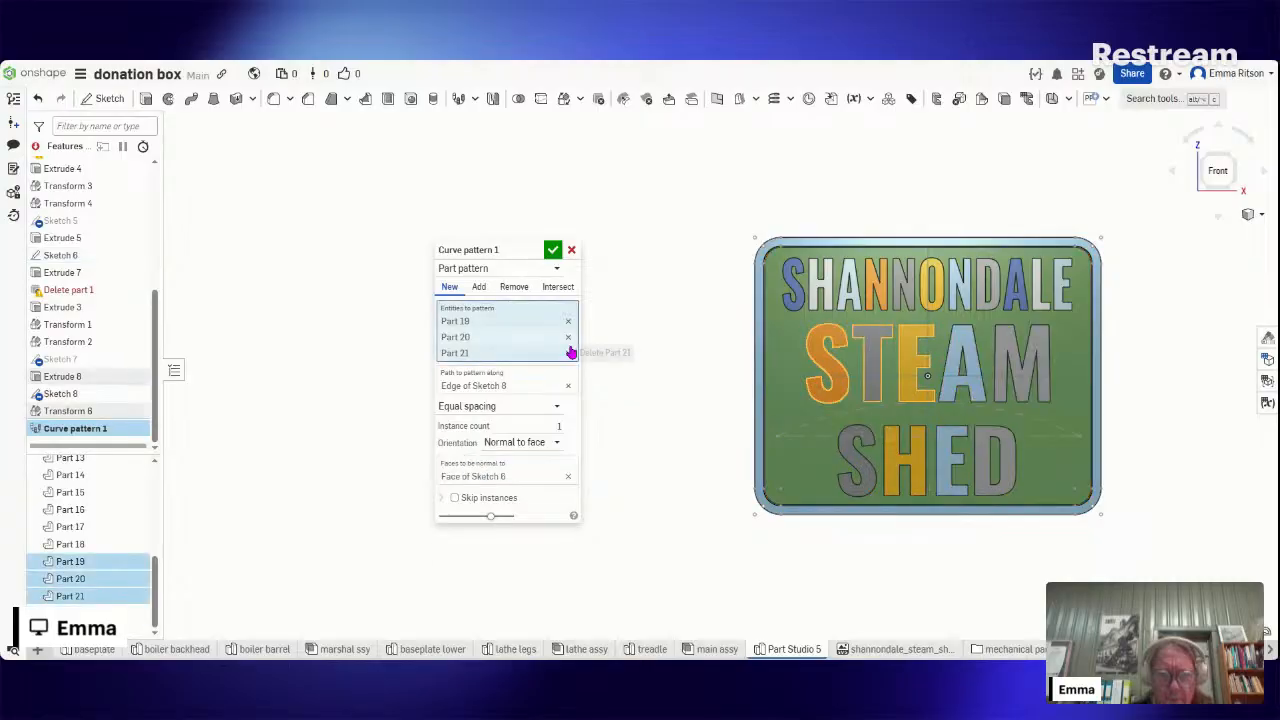
click(568, 352)
click(568, 322)
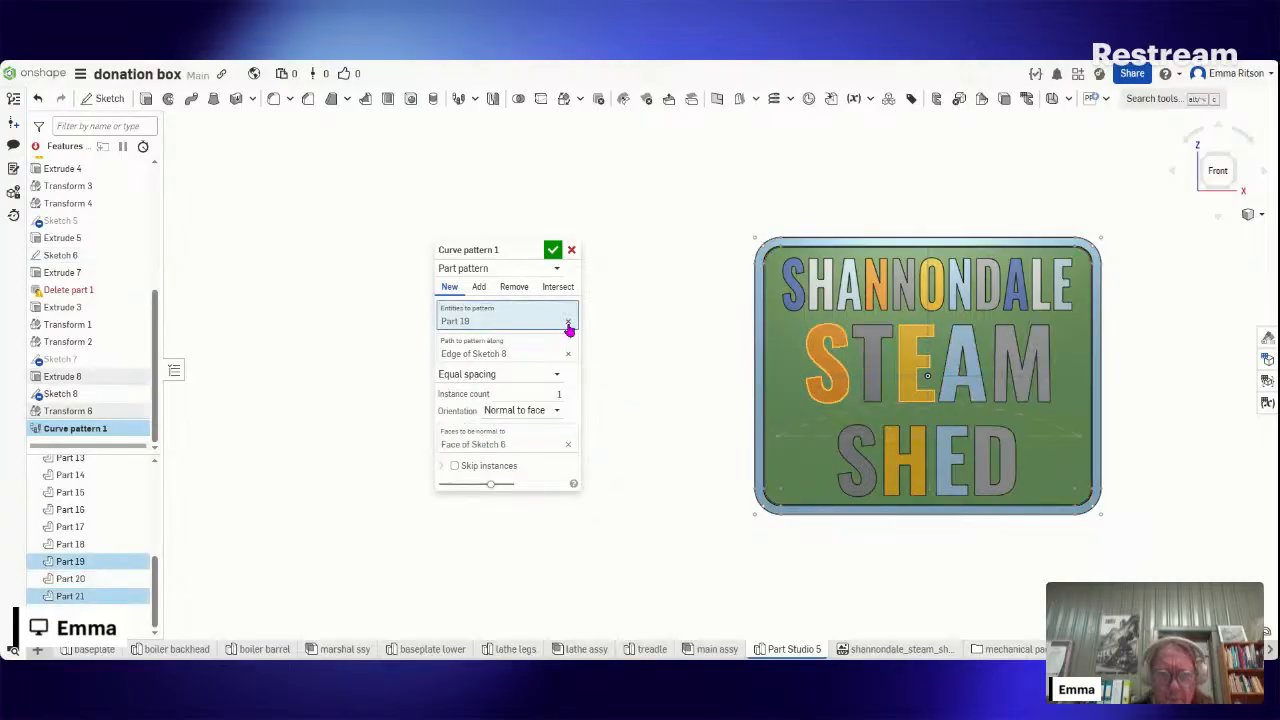
click(568, 323)
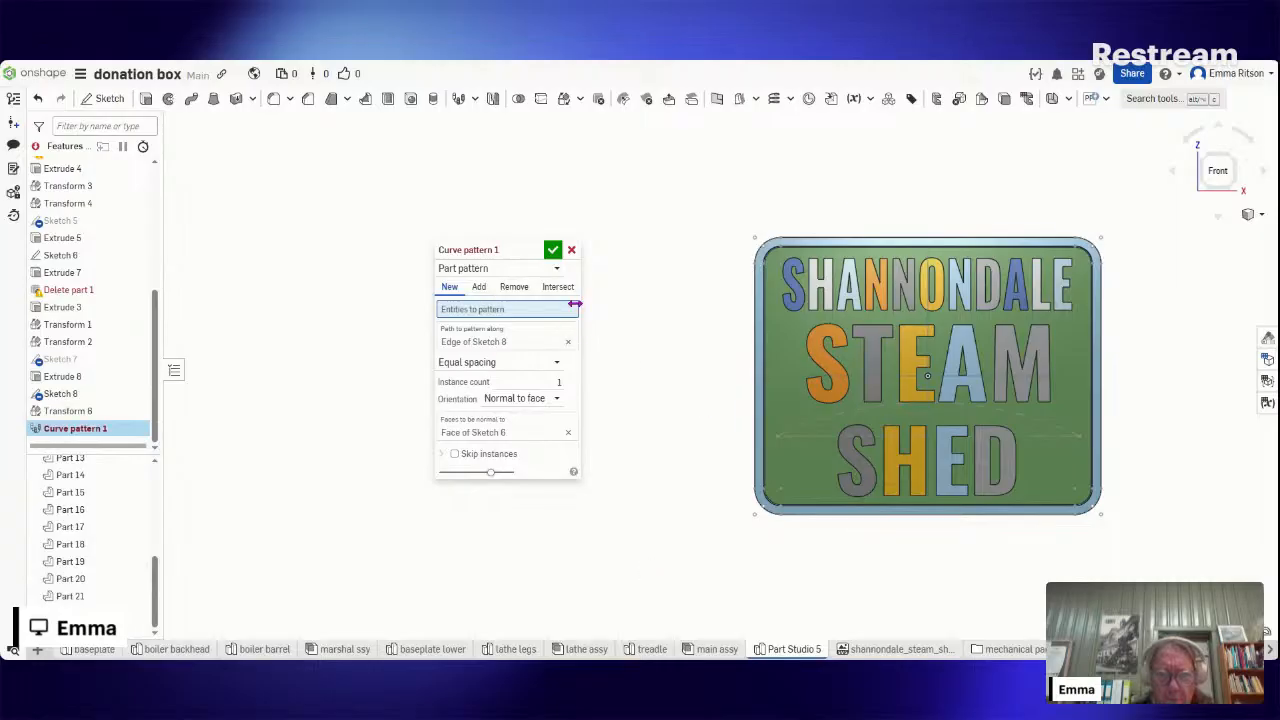
click(836, 393)
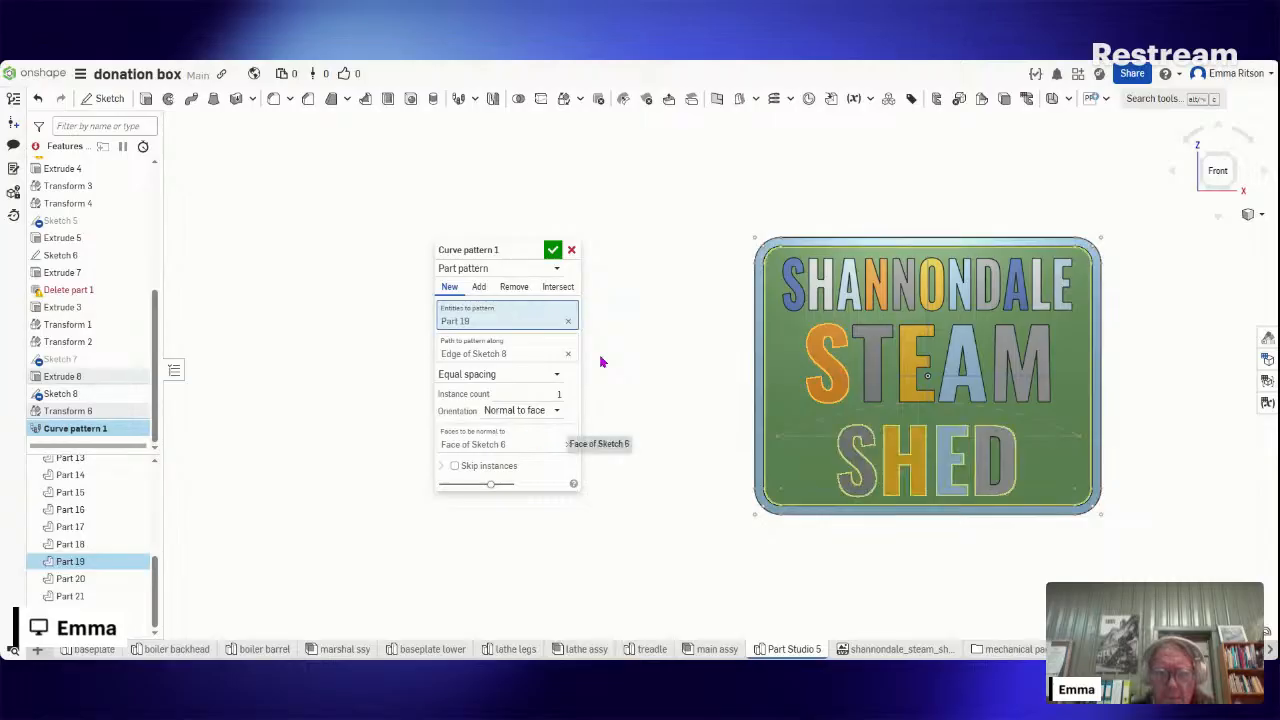
double_click(550, 392)
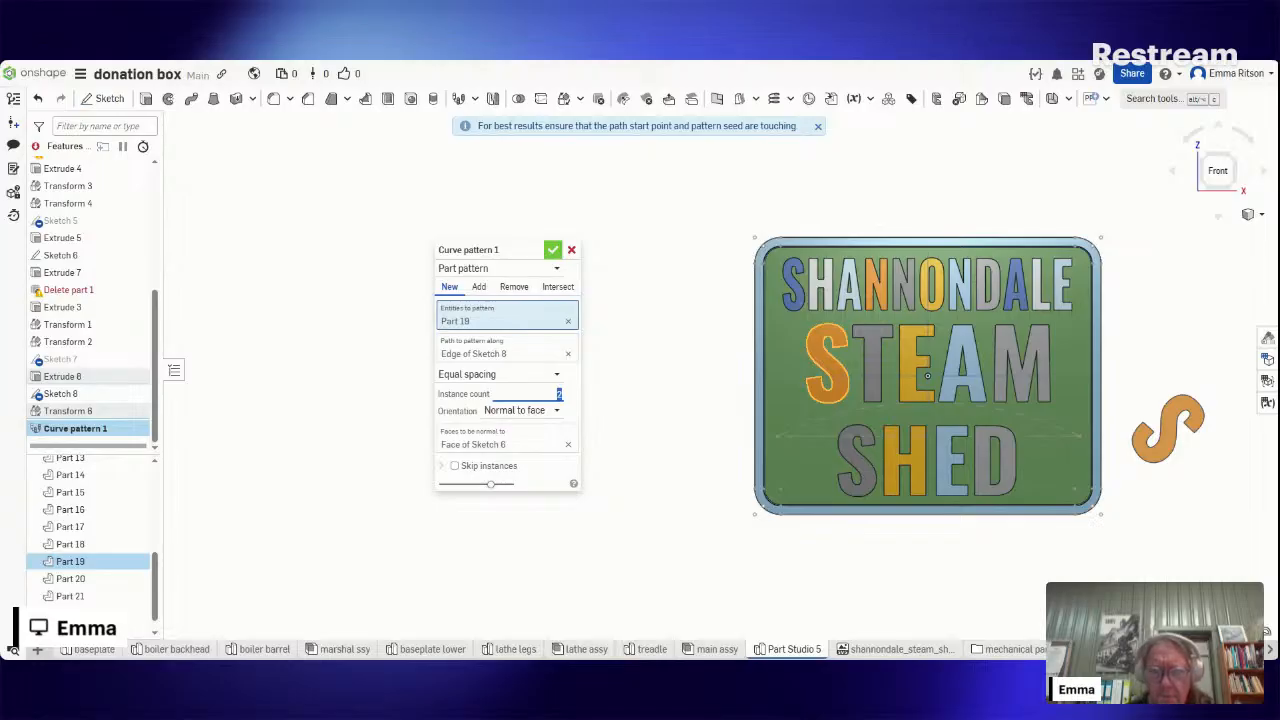
click(553, 249)
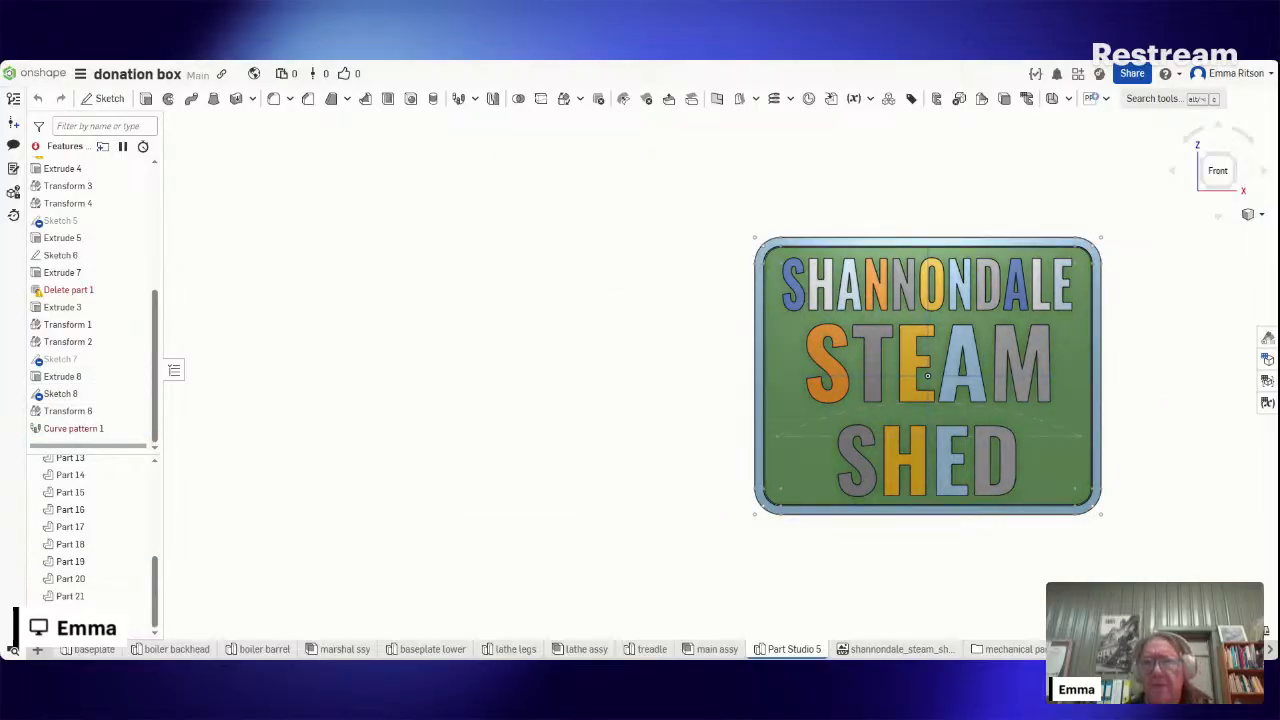
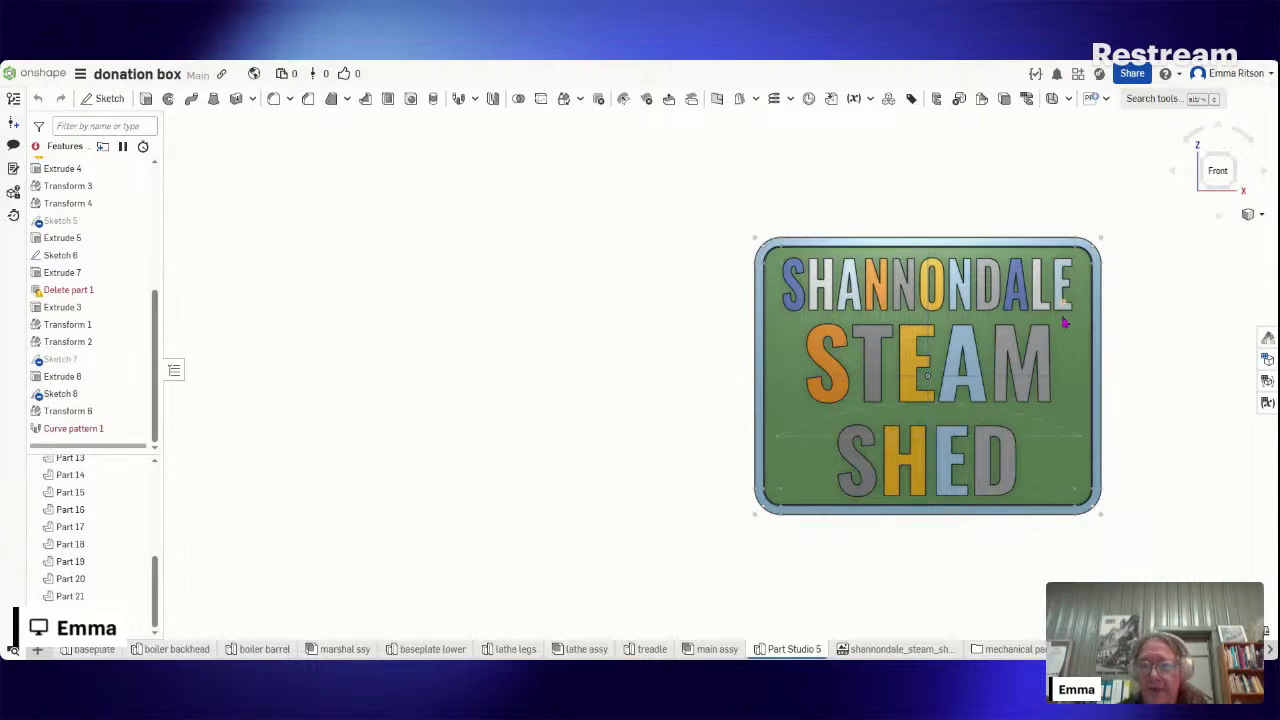
- Start a non-uniform Scale transform on the S of STEAM, using the vertex at the top of the letter as the scaling point
click(1217, 173)
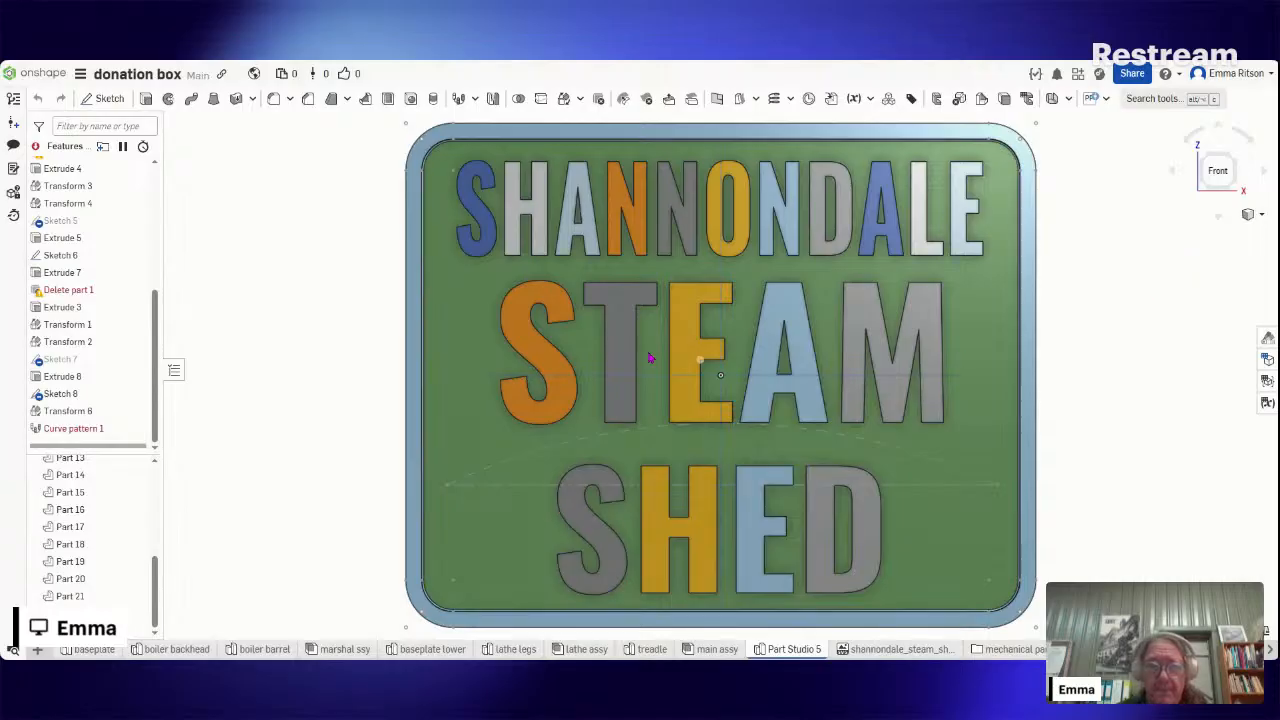
click(553, 409)
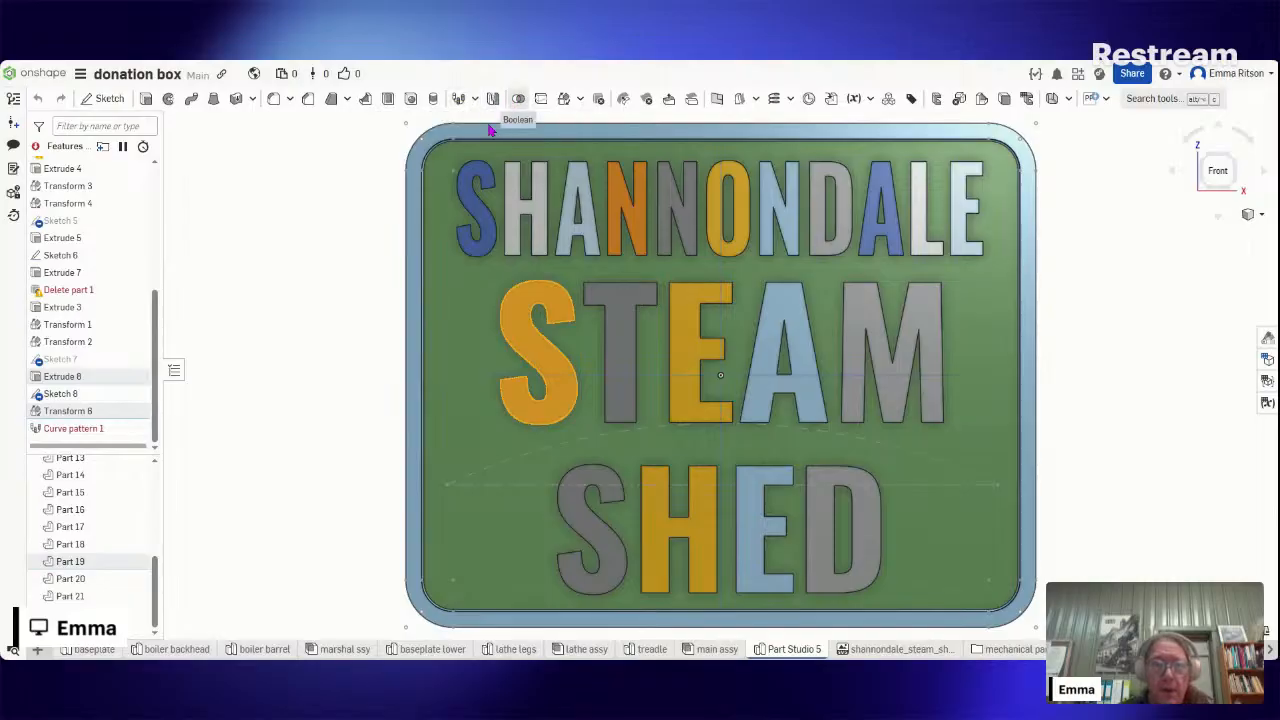
click(565, 98)
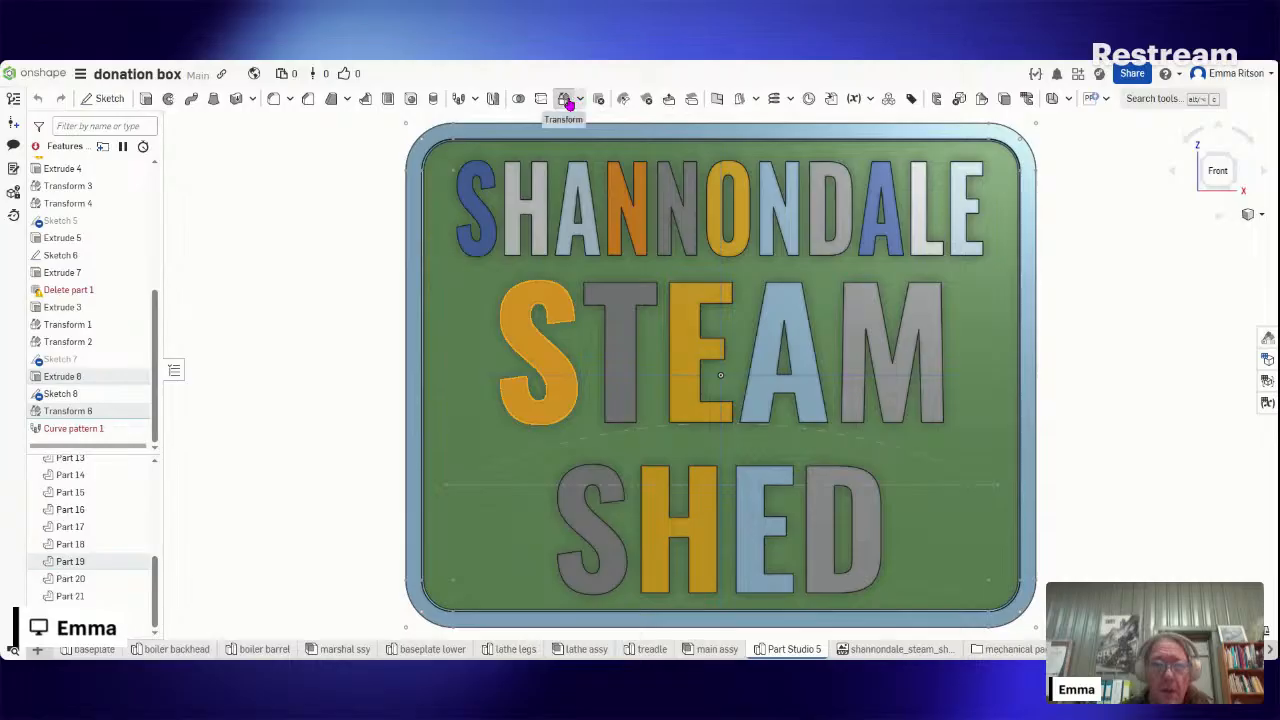
click(535, 410)
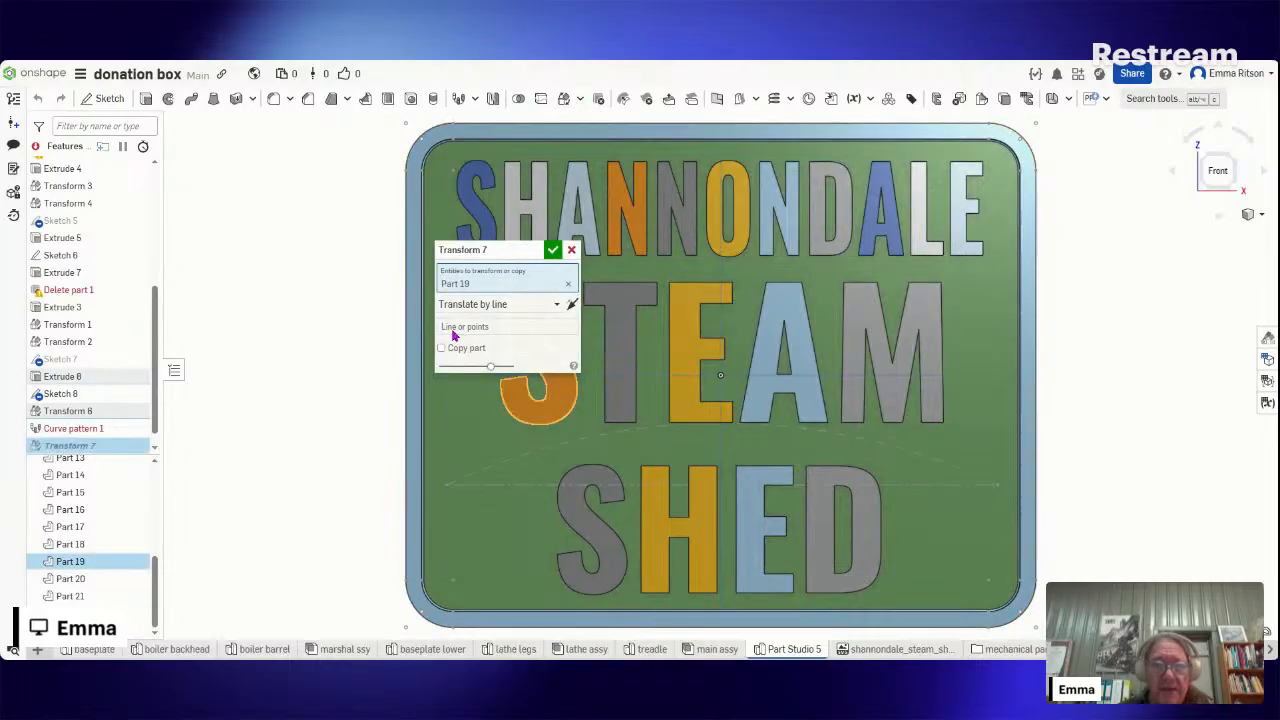
click(515, 326)
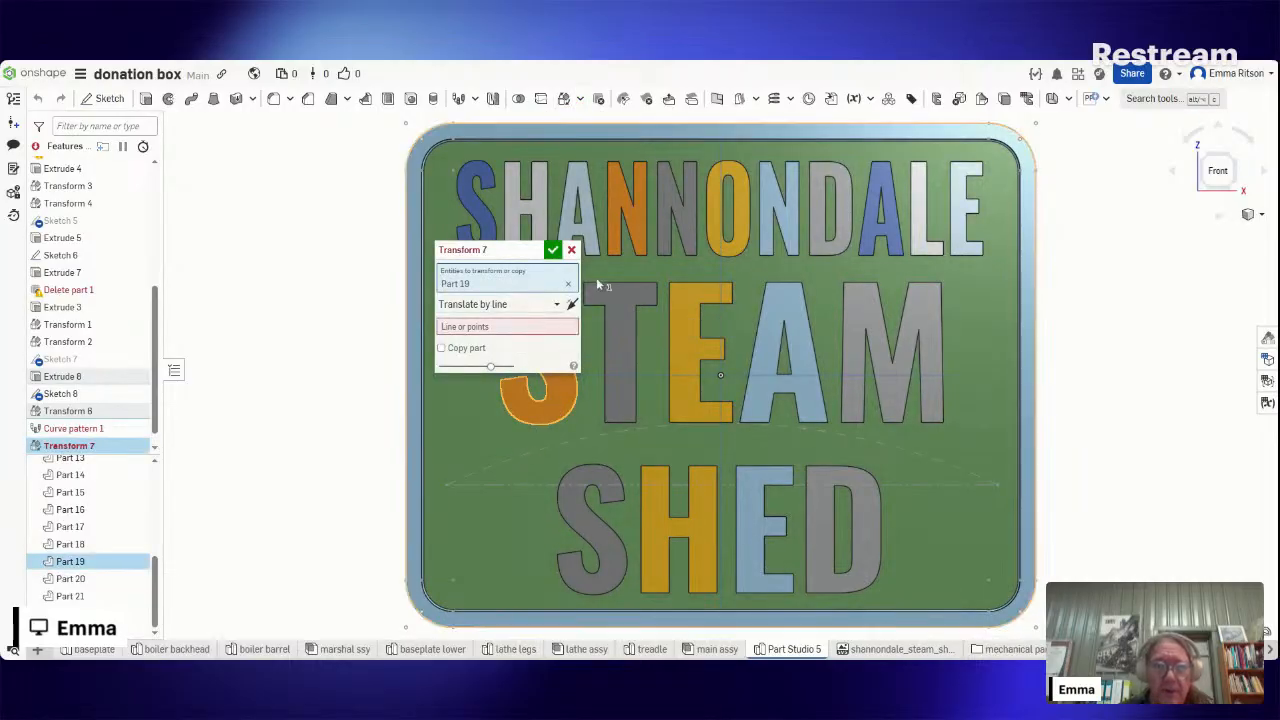
click(555, 305)
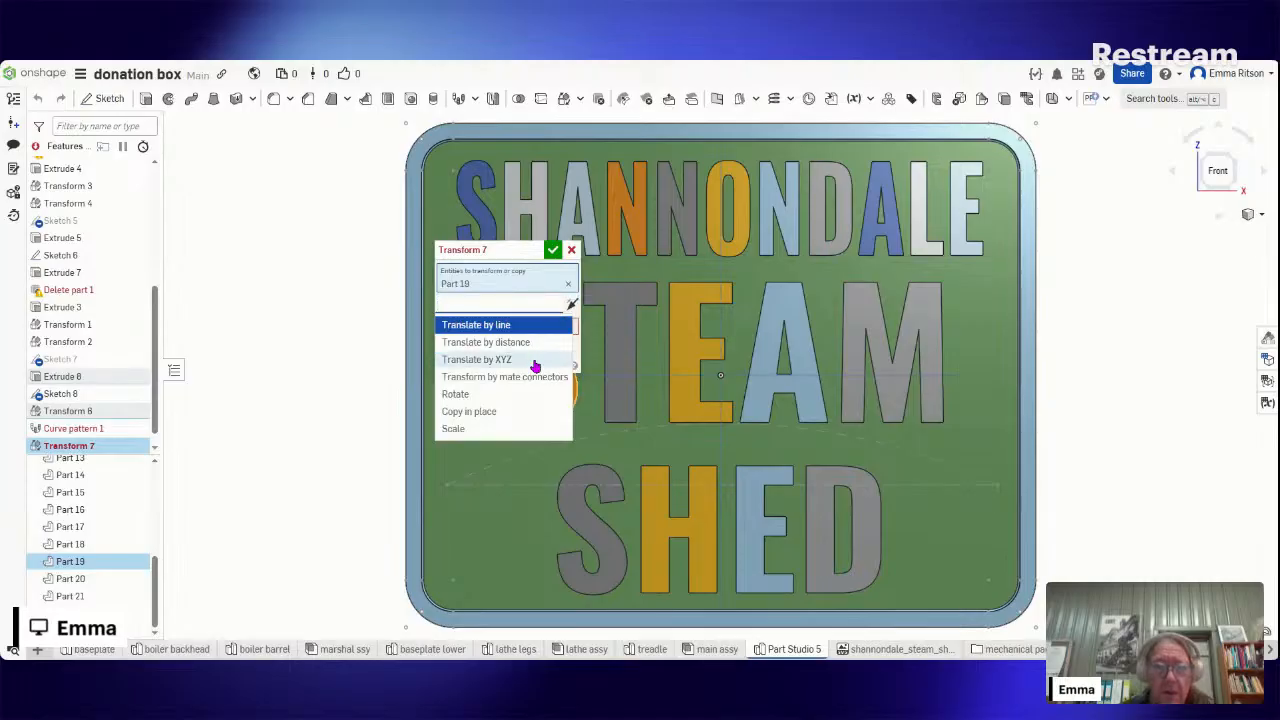
click(499, 430)
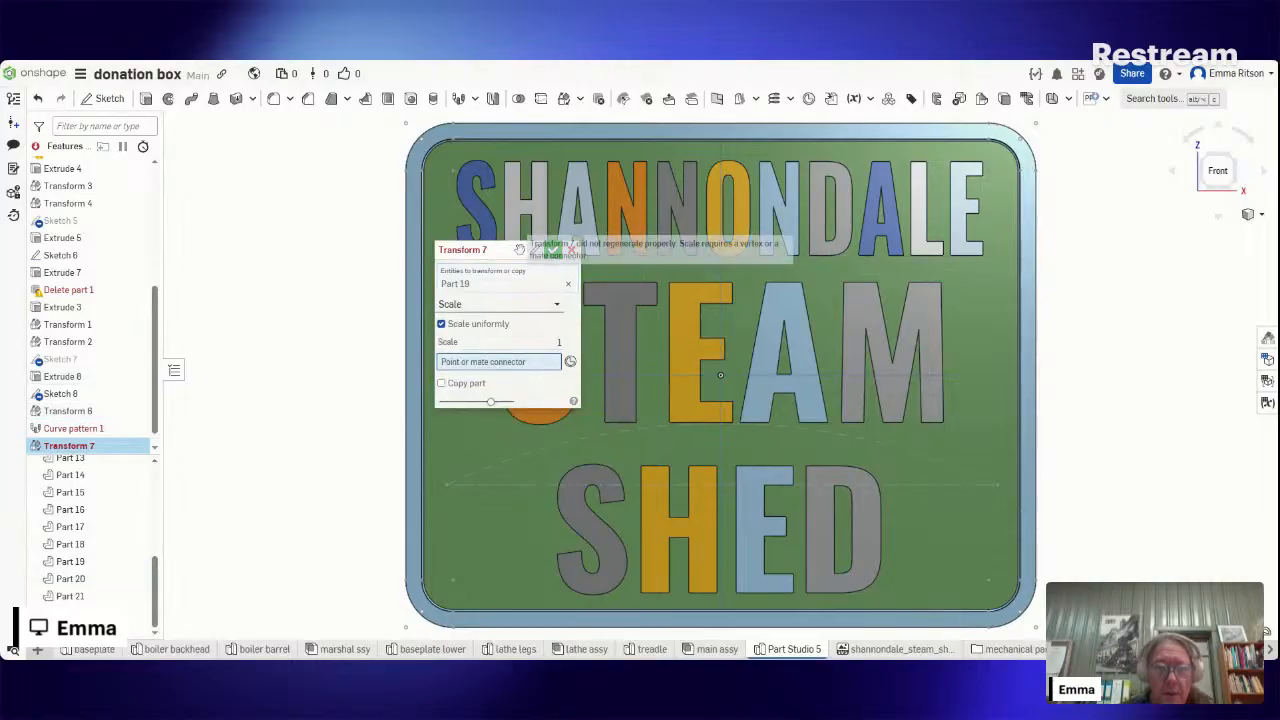
click(441, 323)
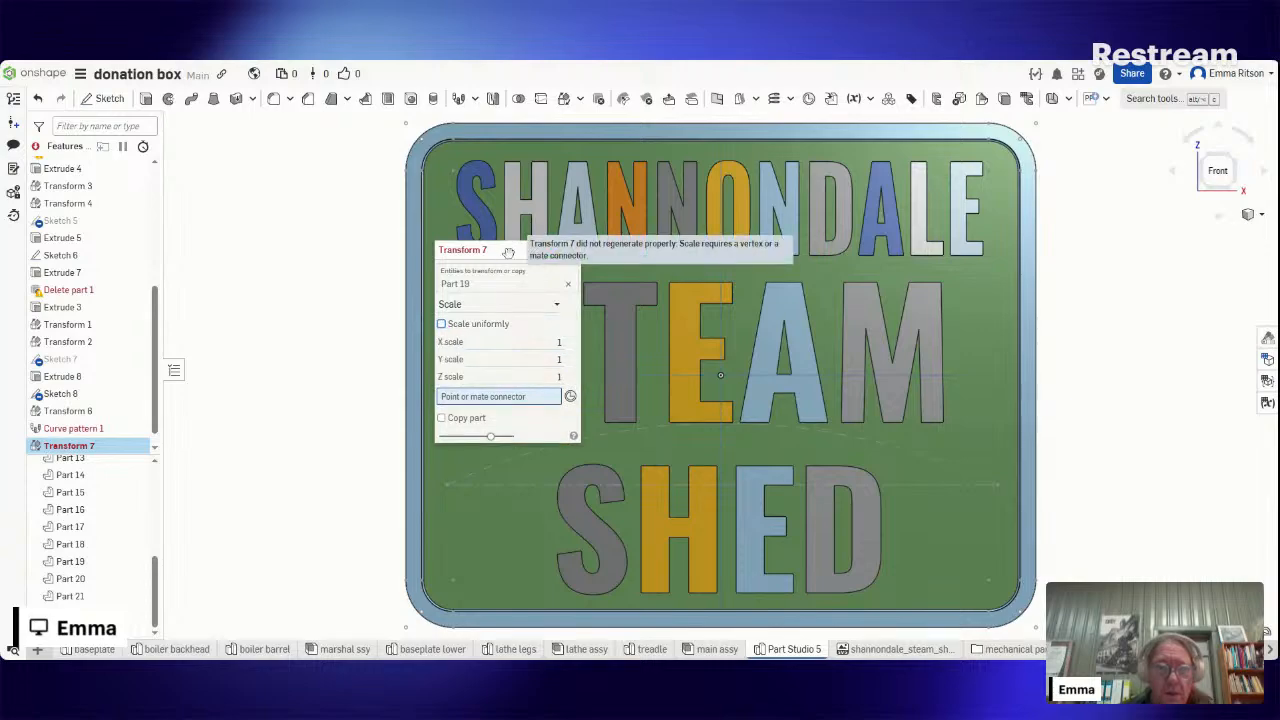
drag(508, 253, 320, 261)
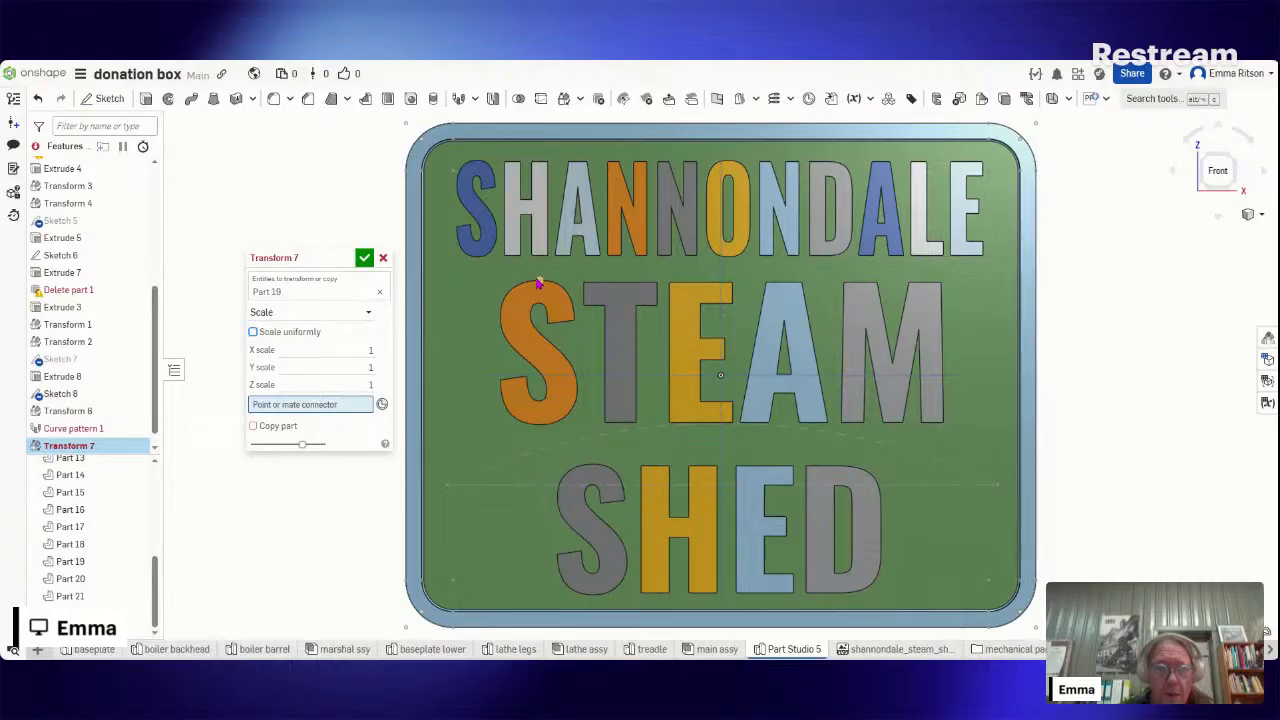
click(538, 282)
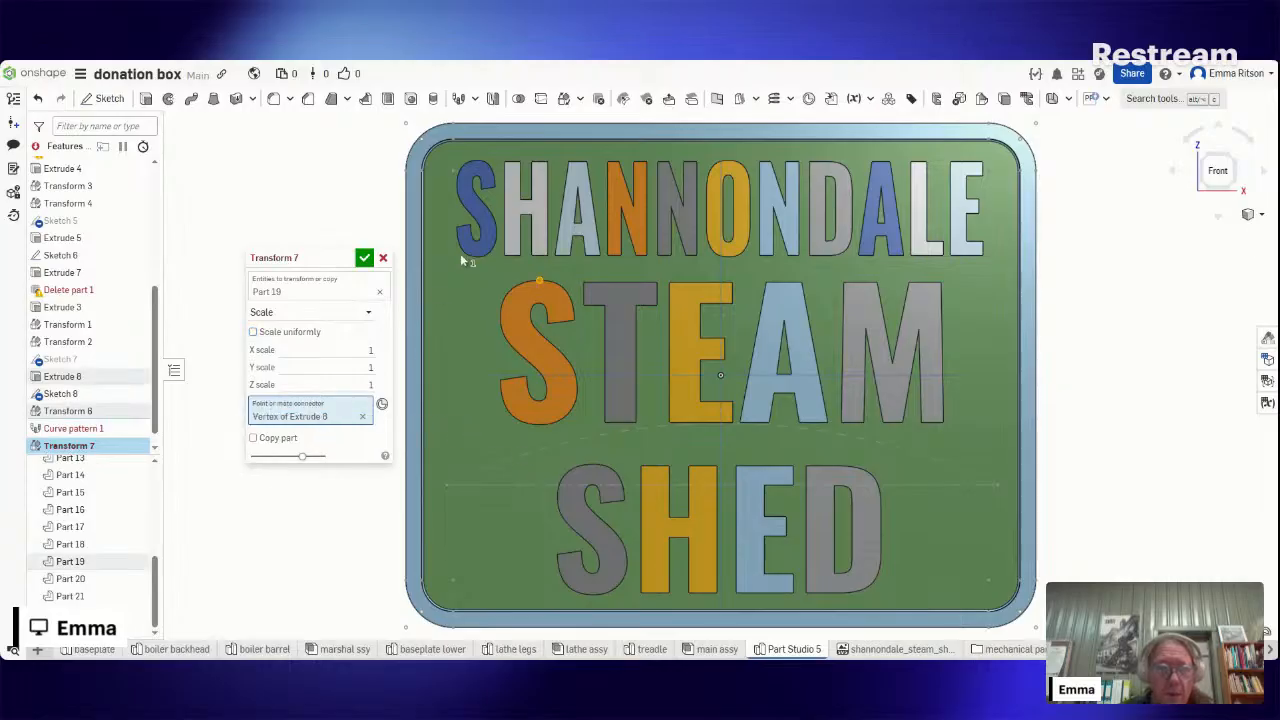
- Try stretching the S of STEAM vertically with Z scale factors of 1.4 and 1.2
click(325, 383)
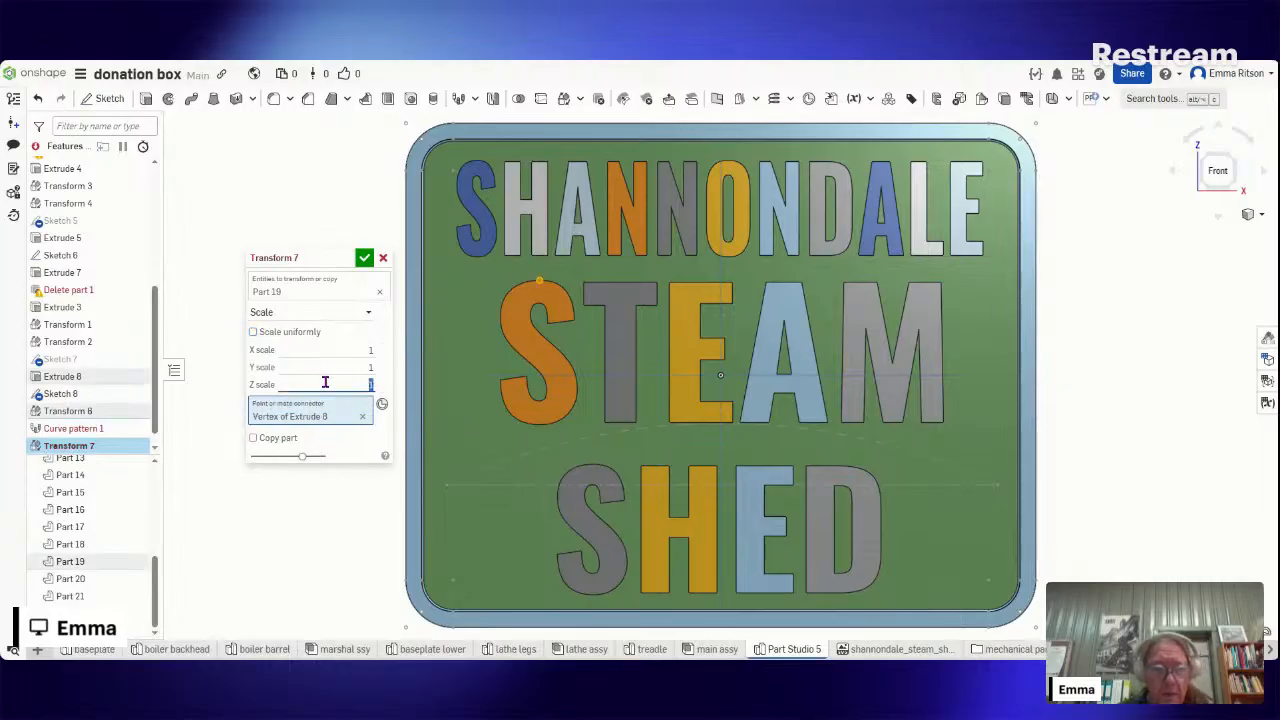
text(1.4)
key(Return)
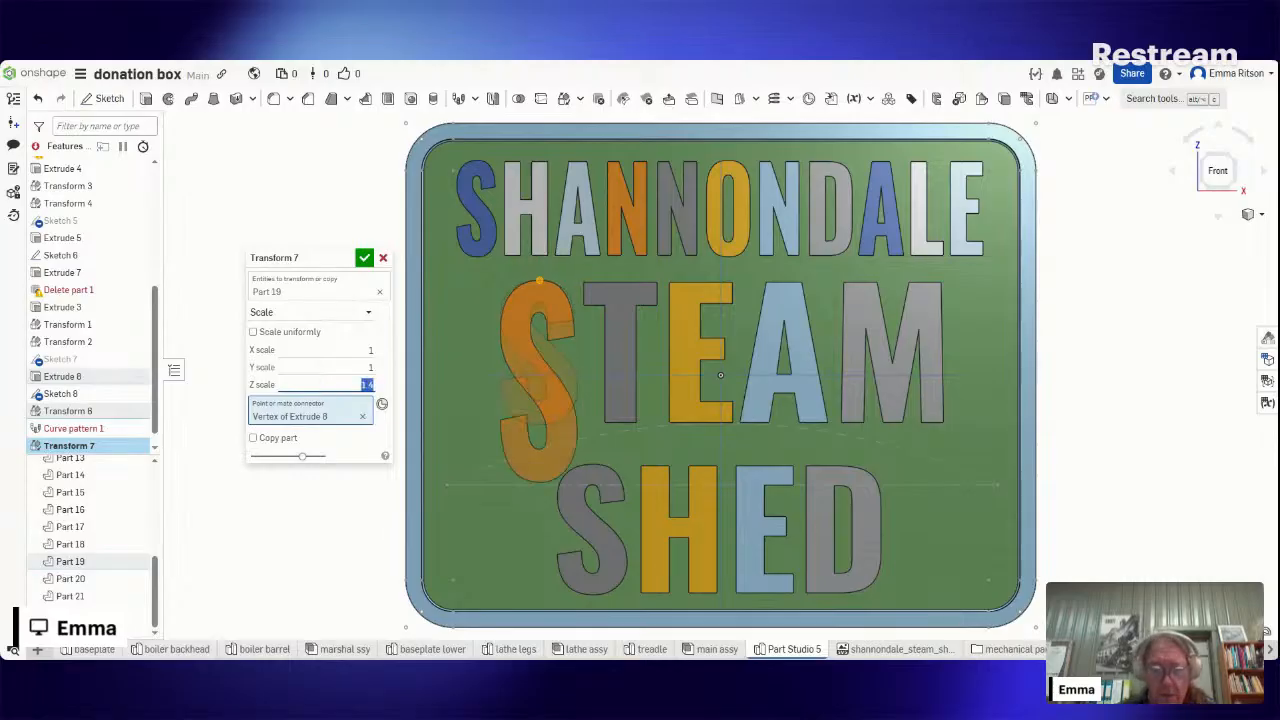
text(1.2)
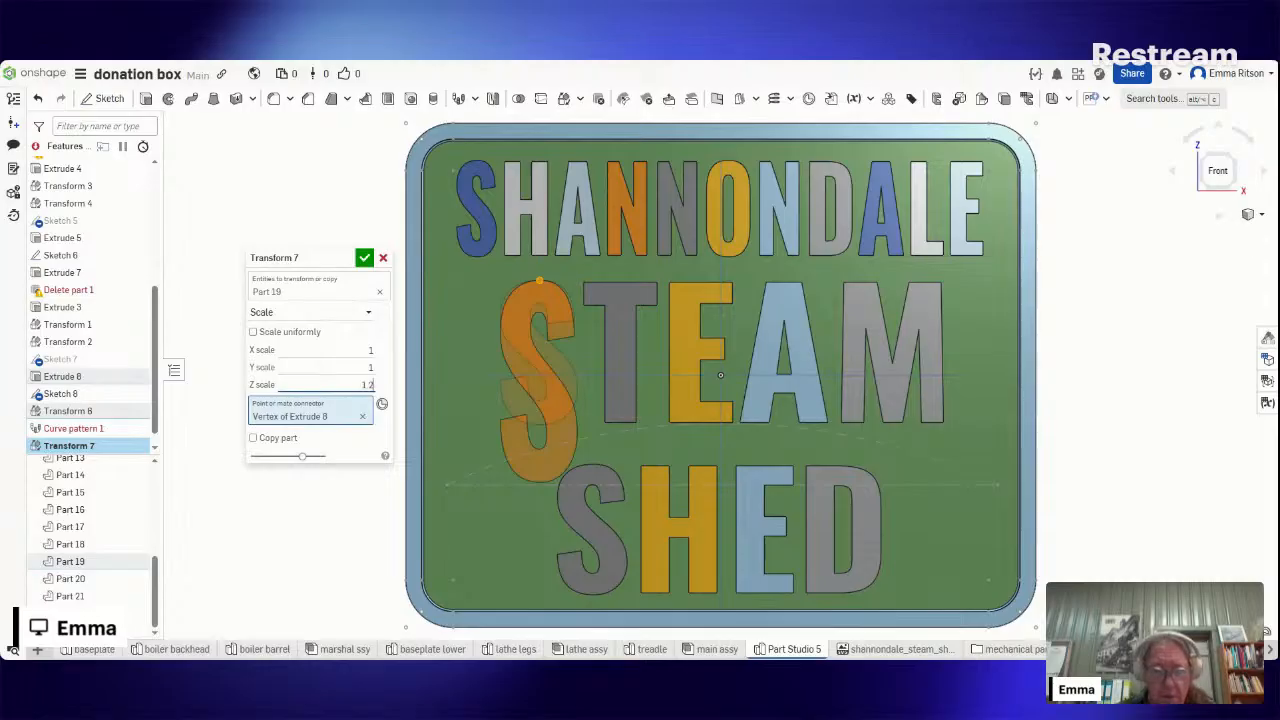
key(Return)
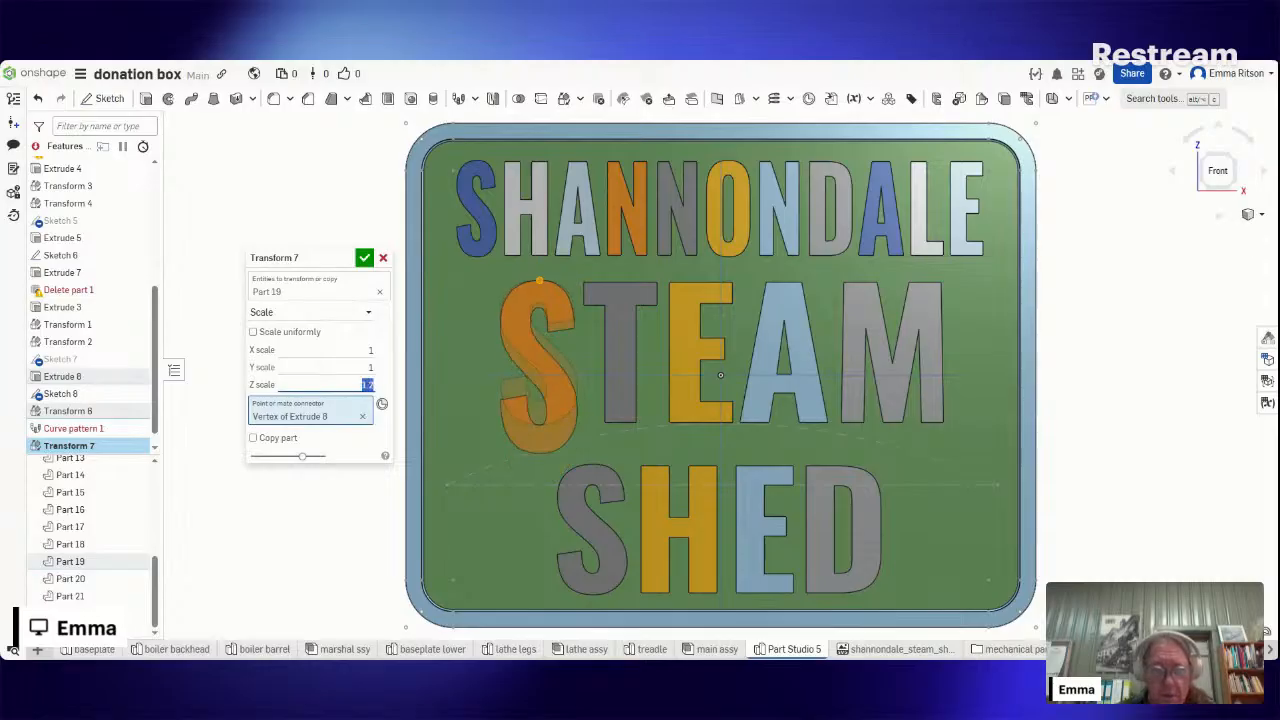
- Set the Z scale of the S to 1.16 and apply the transform
text(1.)
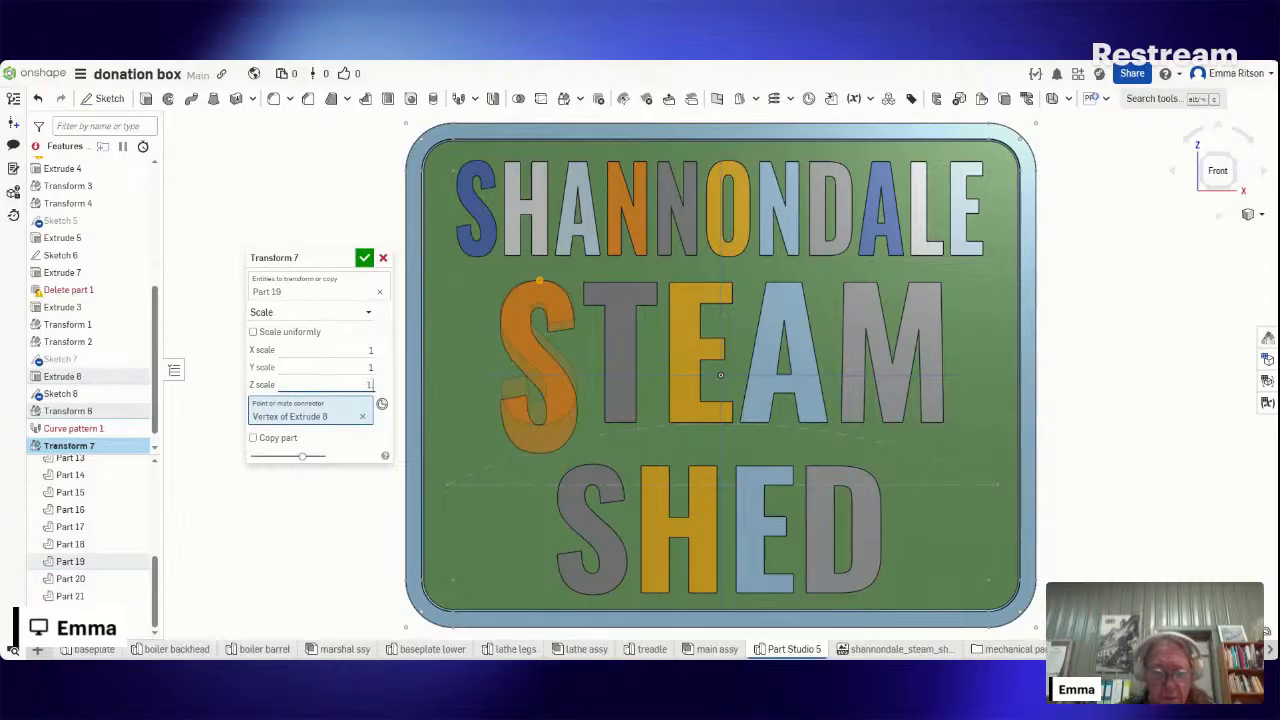
text(16)
key(Return)
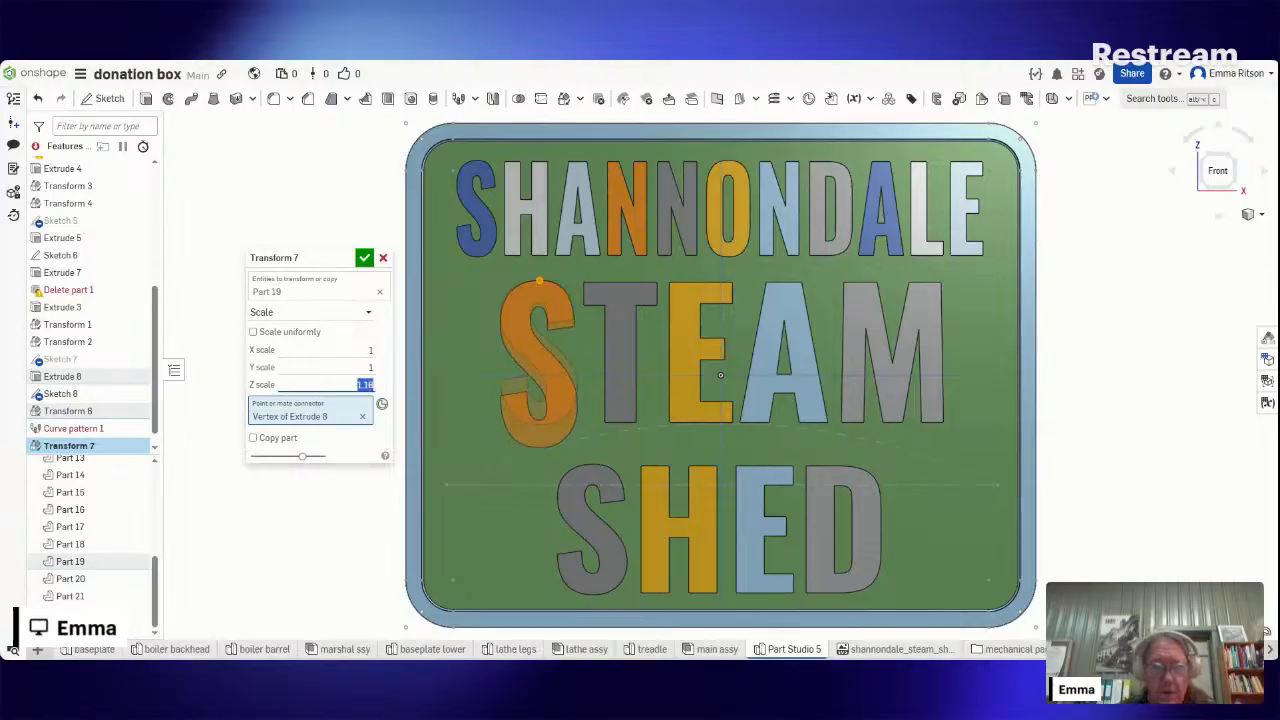
click(363, 259)
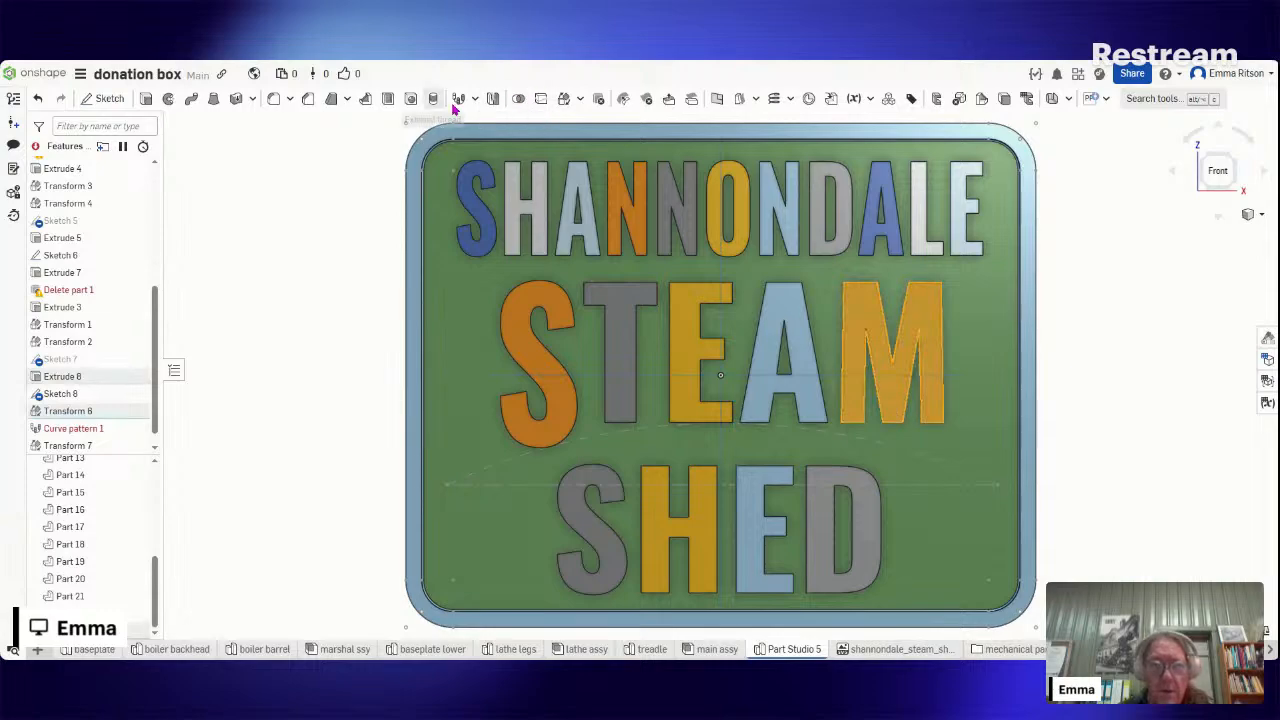
- Start a Scale transform on the M of STEAM with uniform scaling turned off
click(566, 104)
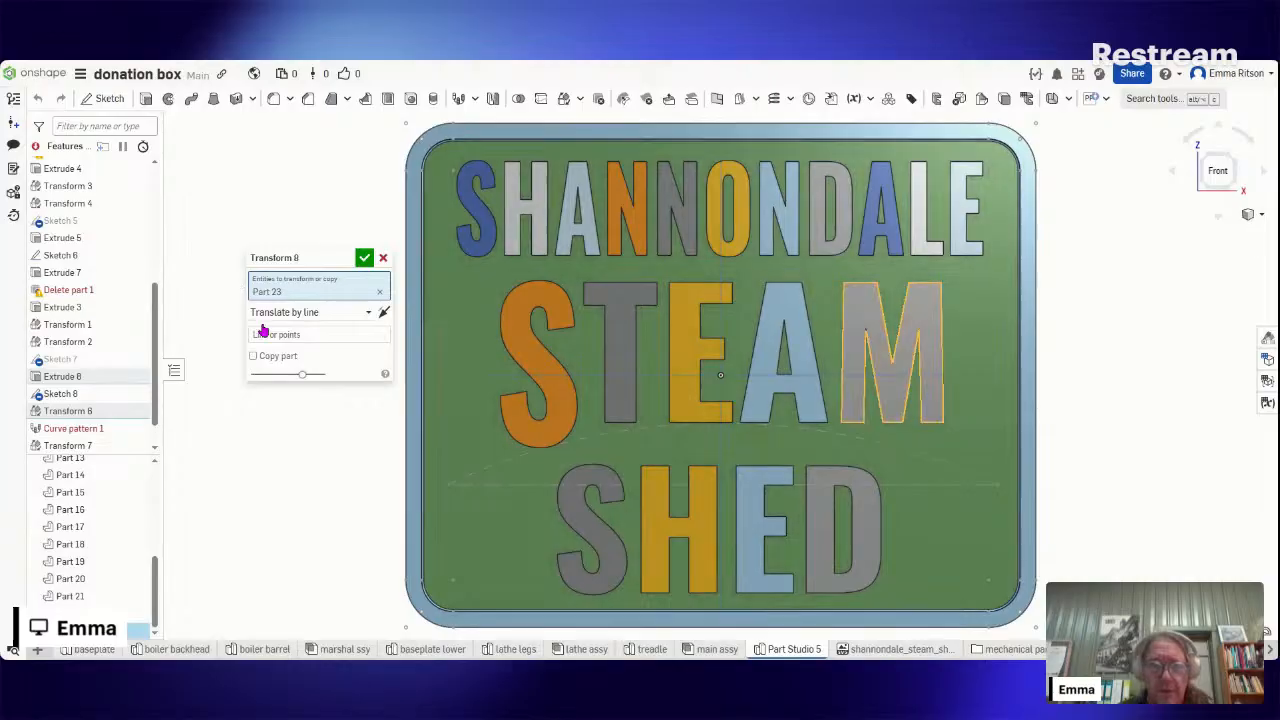
click(313, 337)
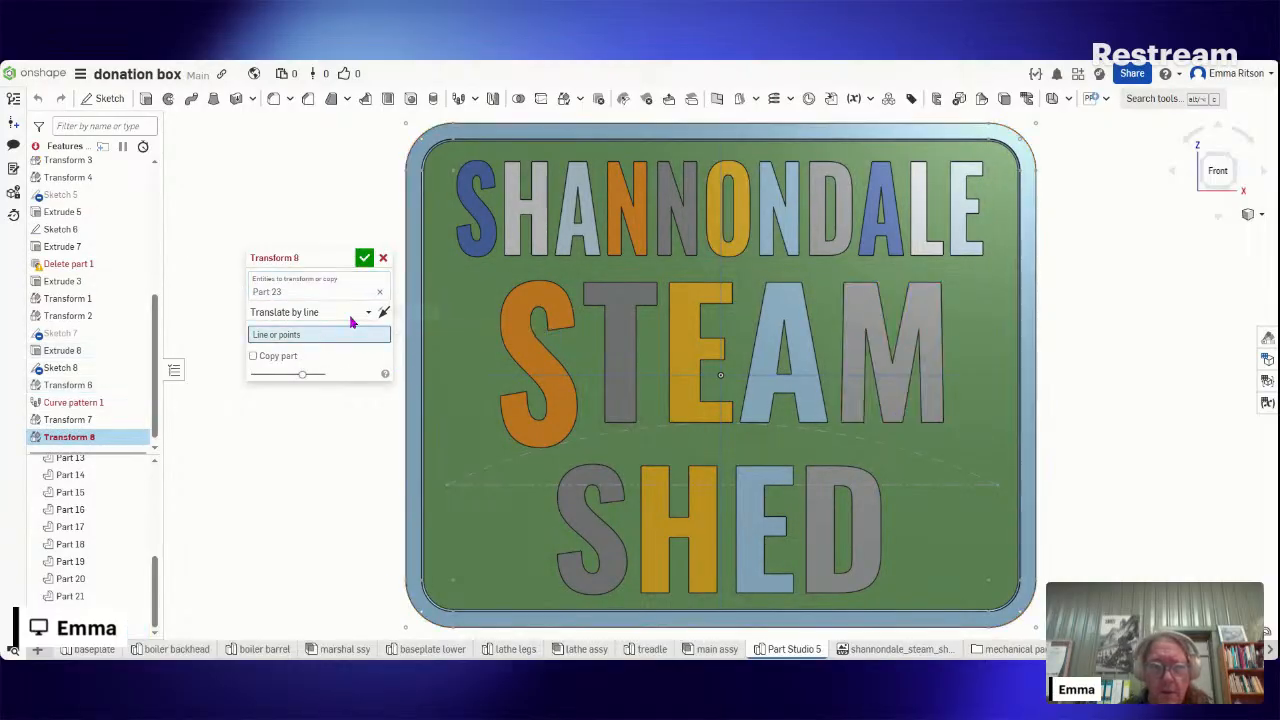
click(351, 320)
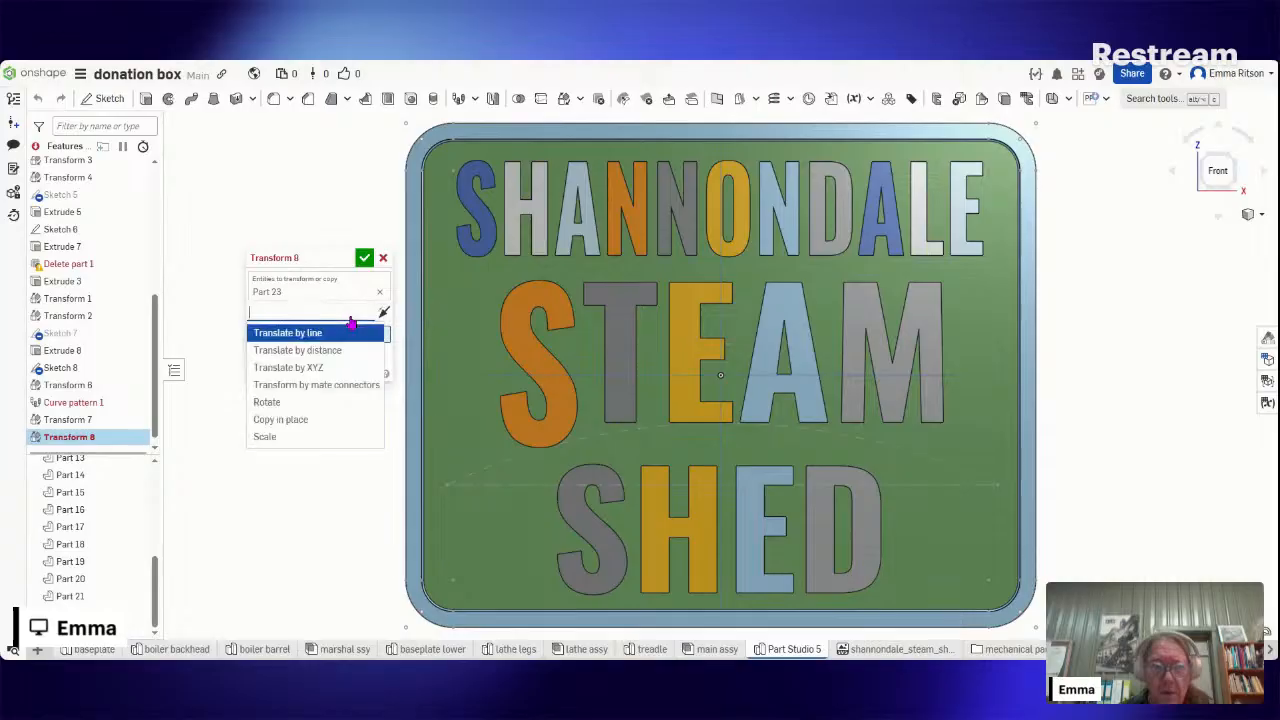
click(317, 443)
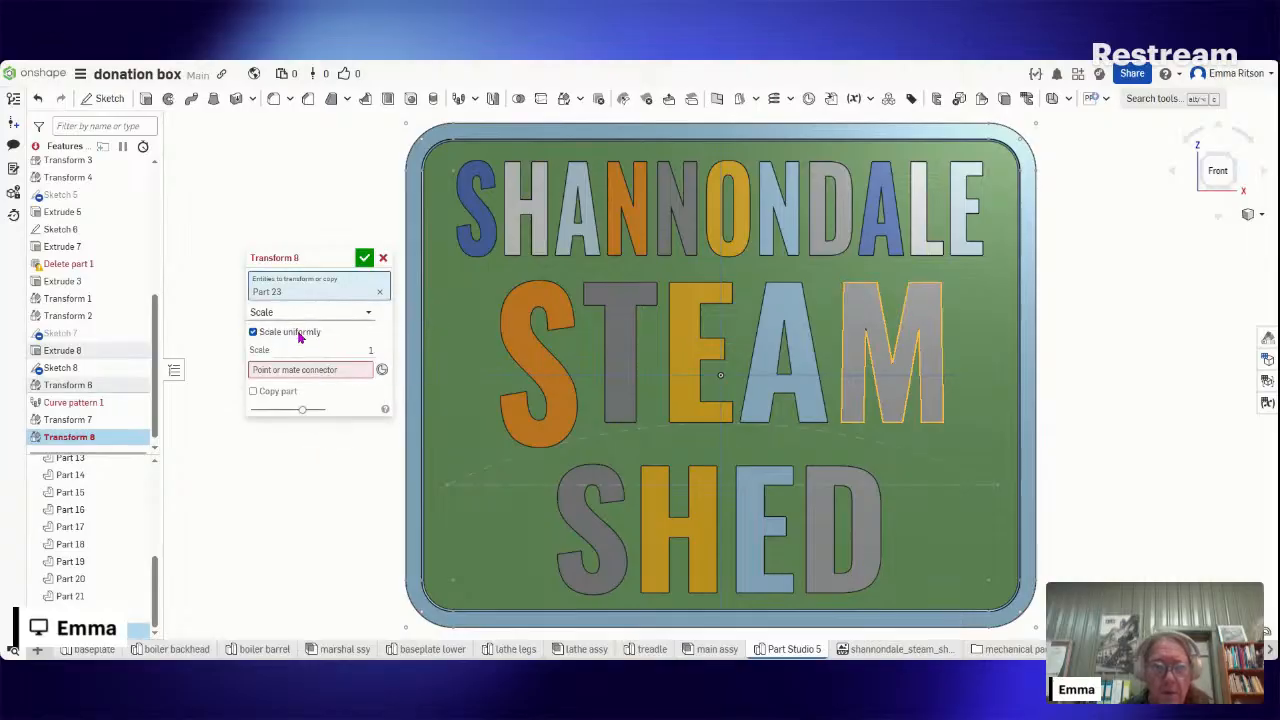
click(253, 332)
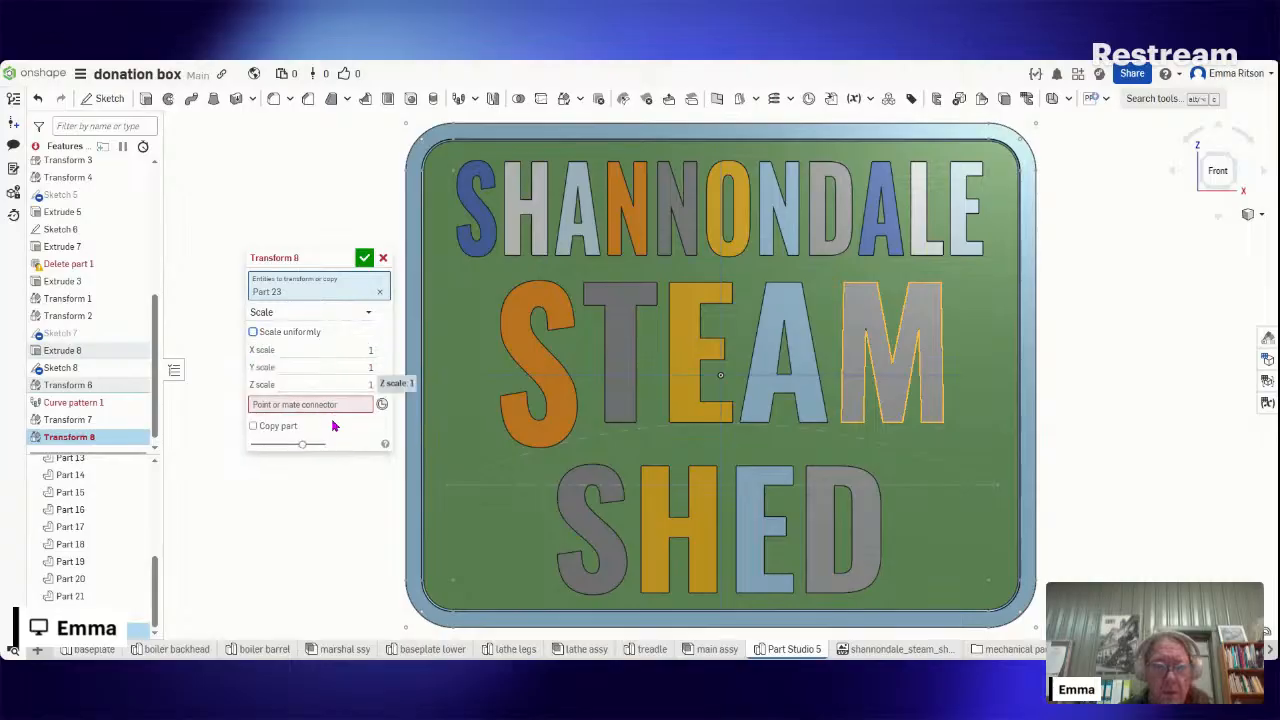
- Scale the M of STEAM non-uniformly from the inner top corner of its right leg, with a Z scale of 1.2
click(332, 407)
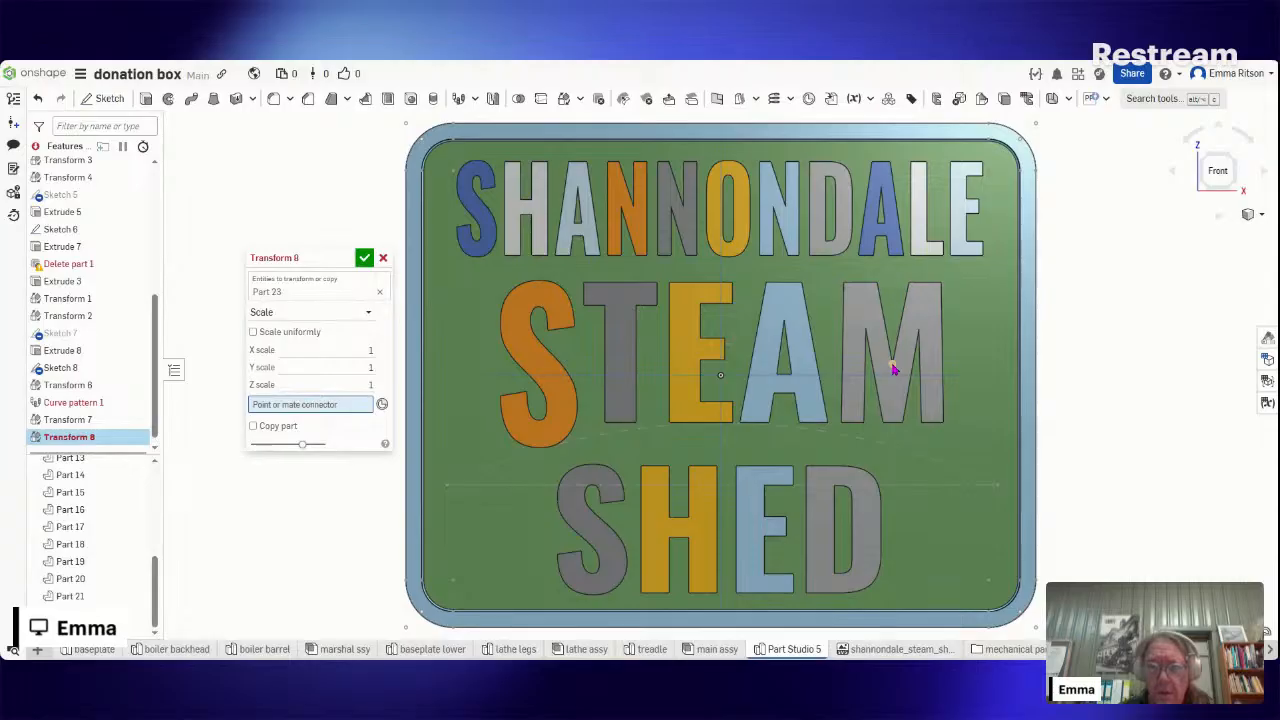
click(909, 286)
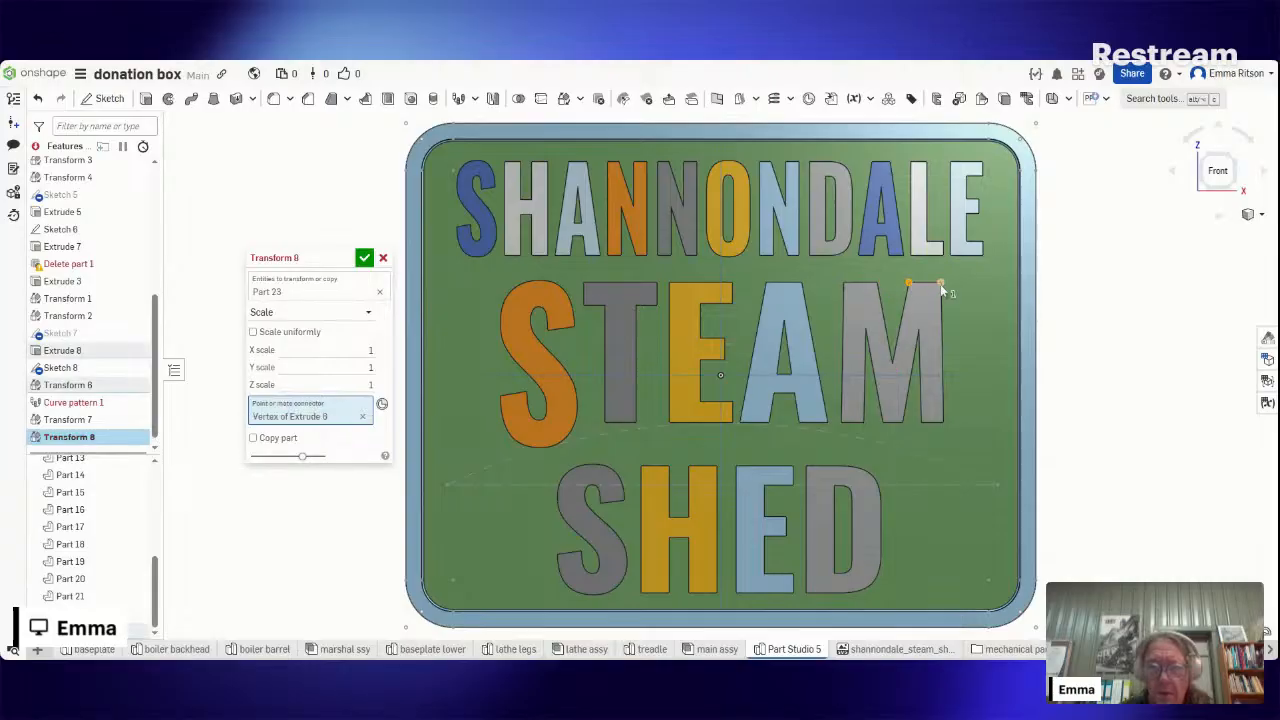
click(349, 386)
text(1.2)
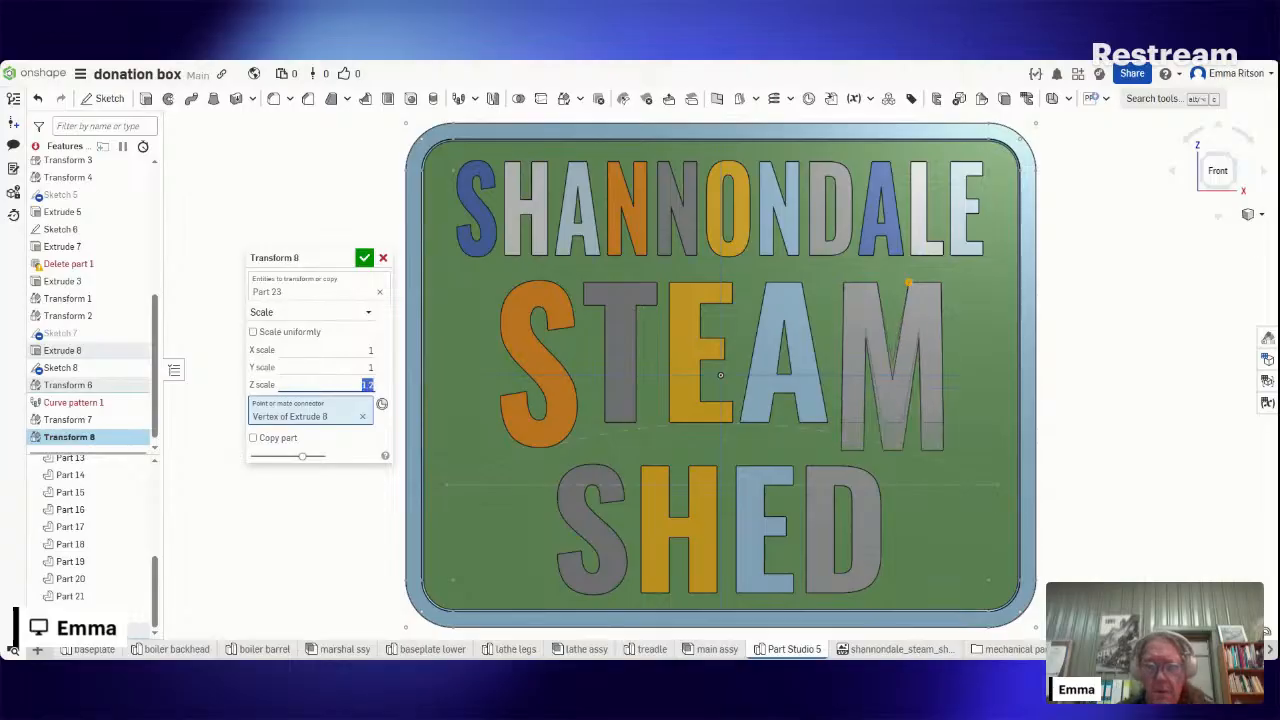
text(1)
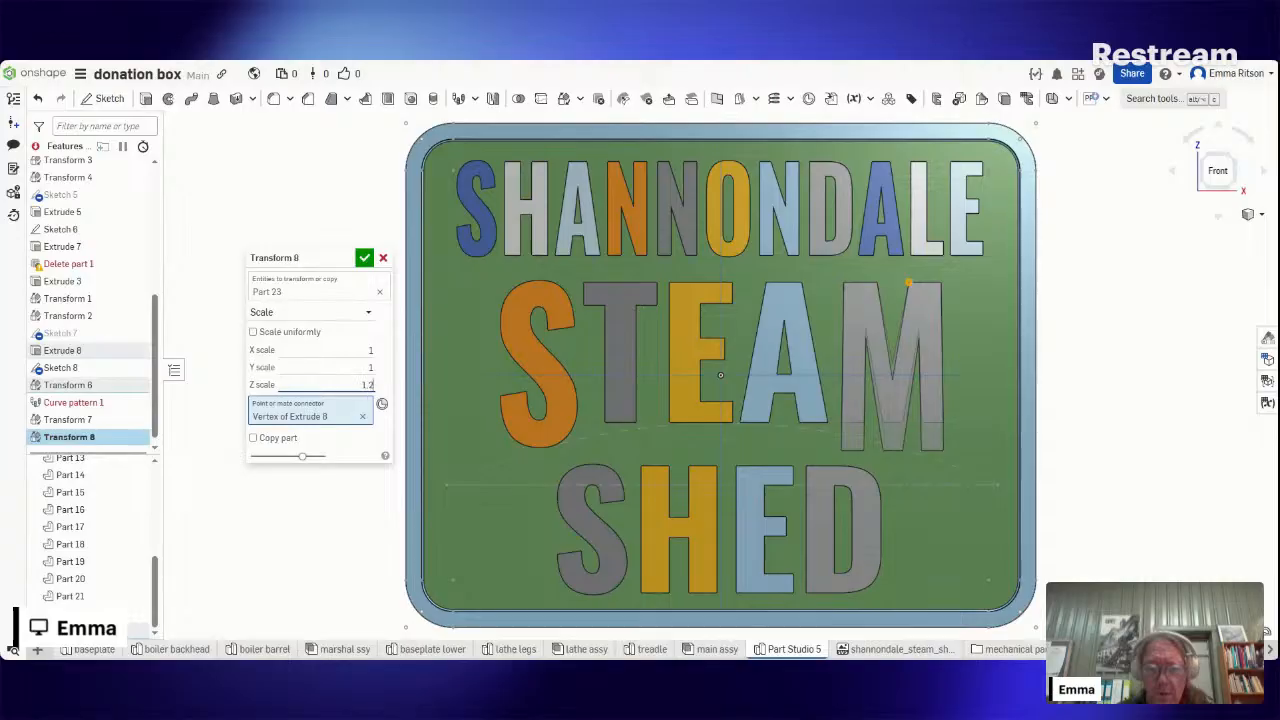
key(Return)
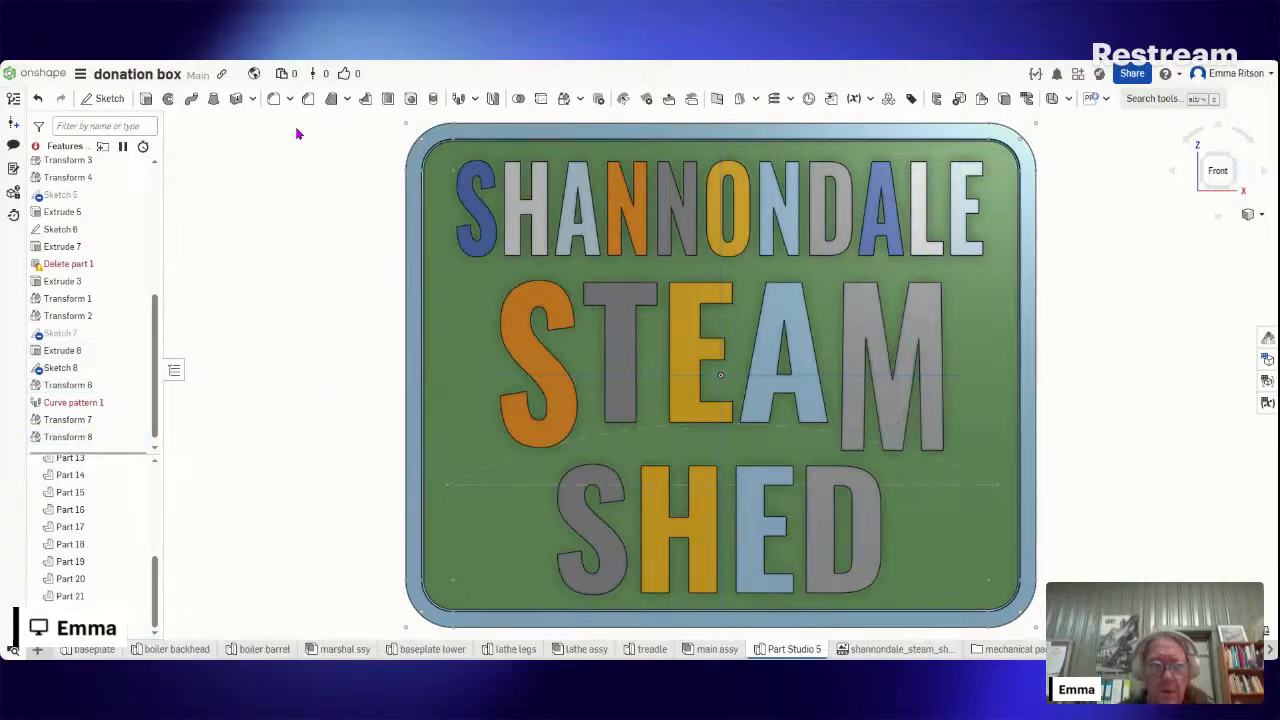
- Edit the M's scale transform and set its Z scale to 1.3
right_click(85, 437)
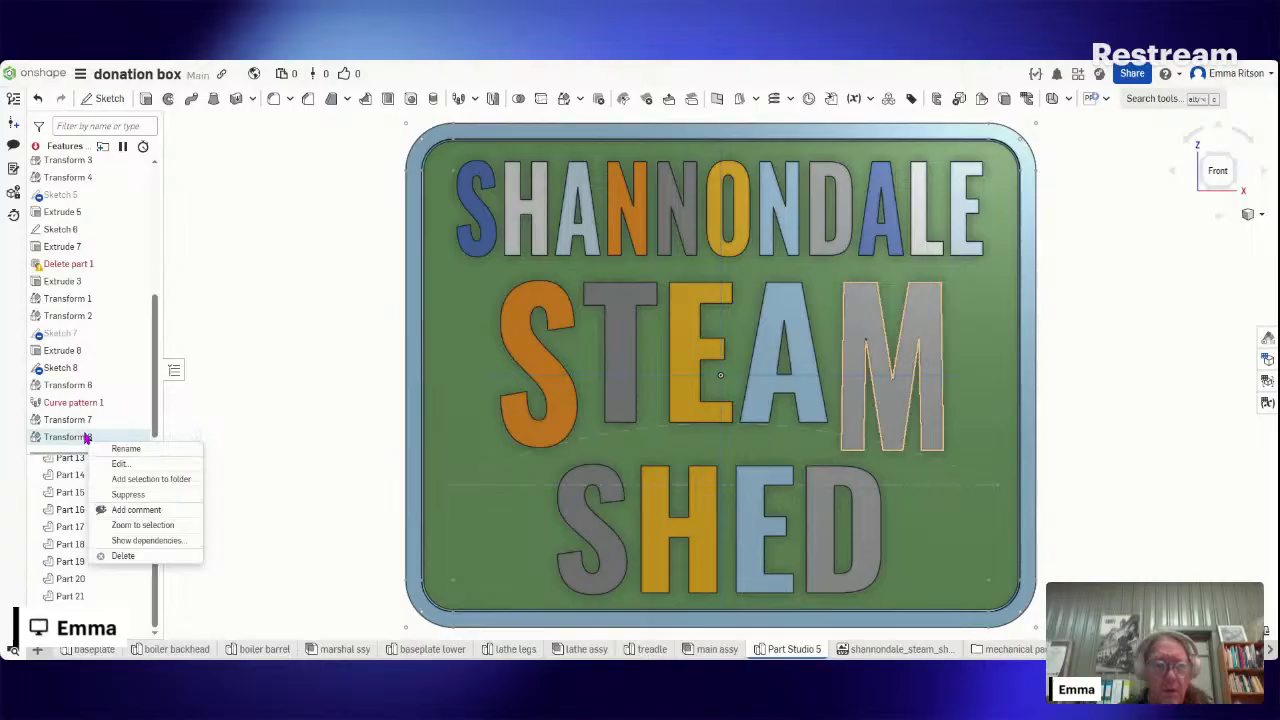
click(160, 460)
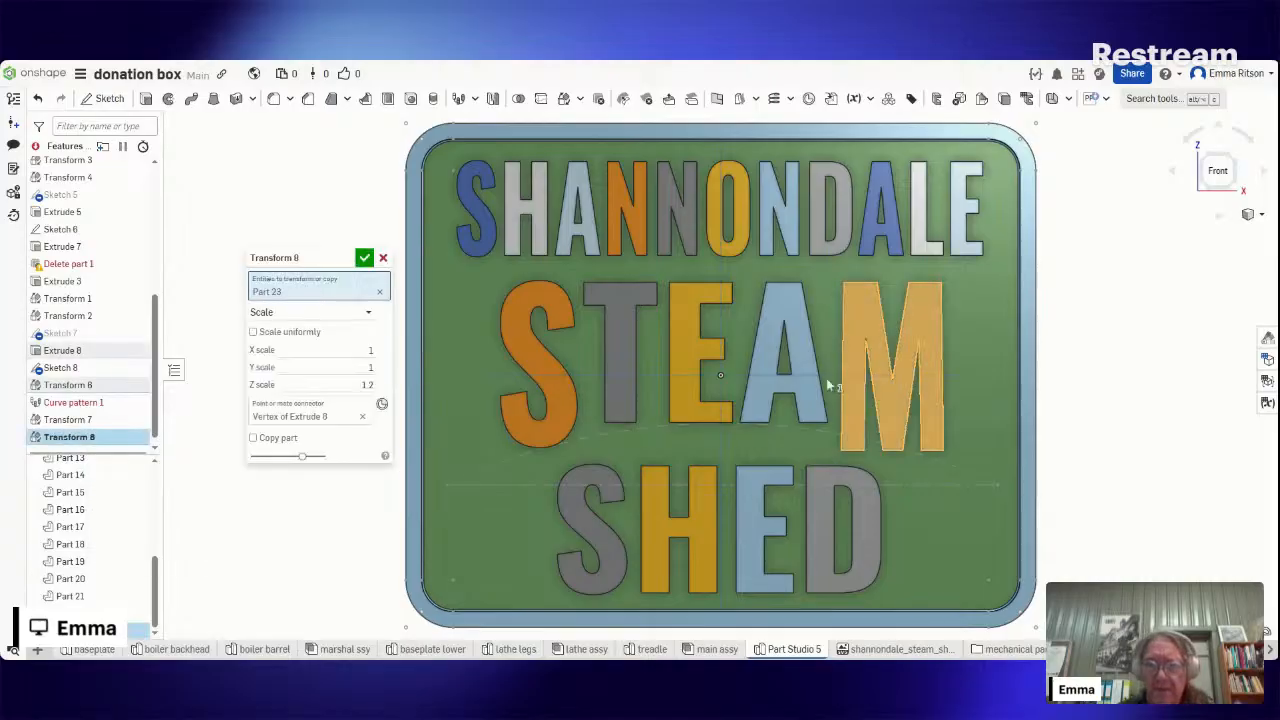
click(349, 384)
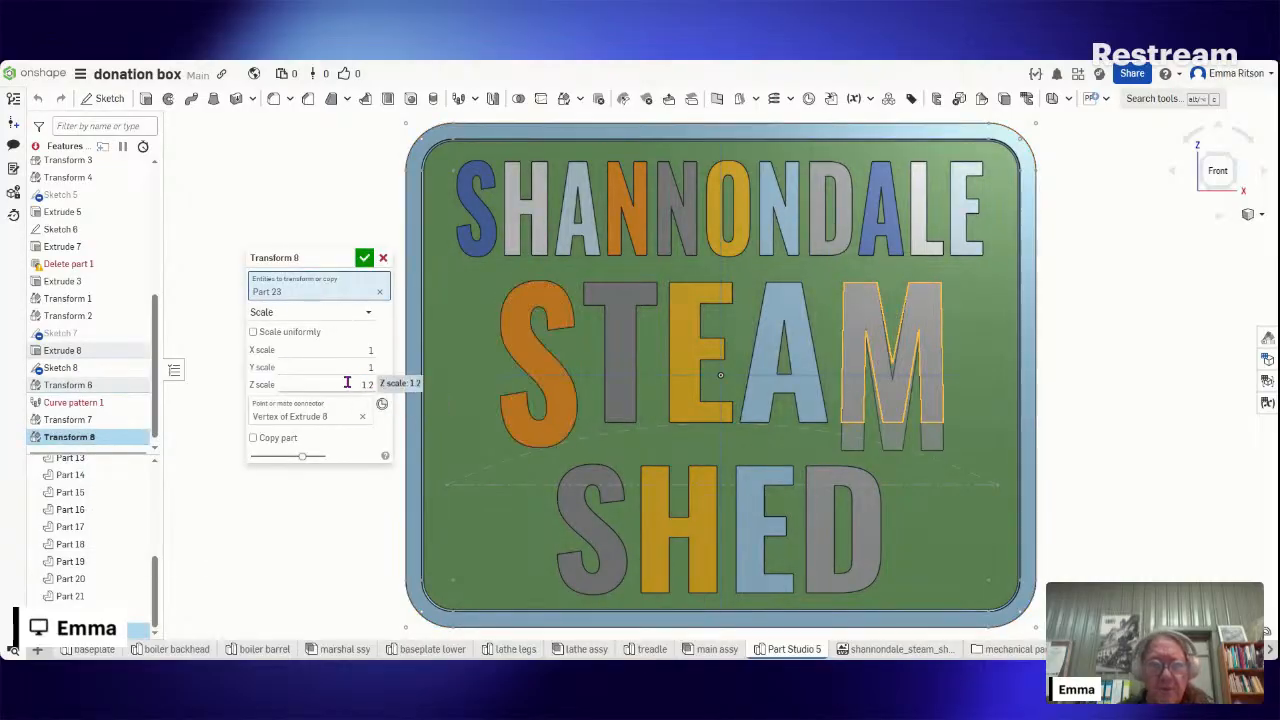
text(1.3)
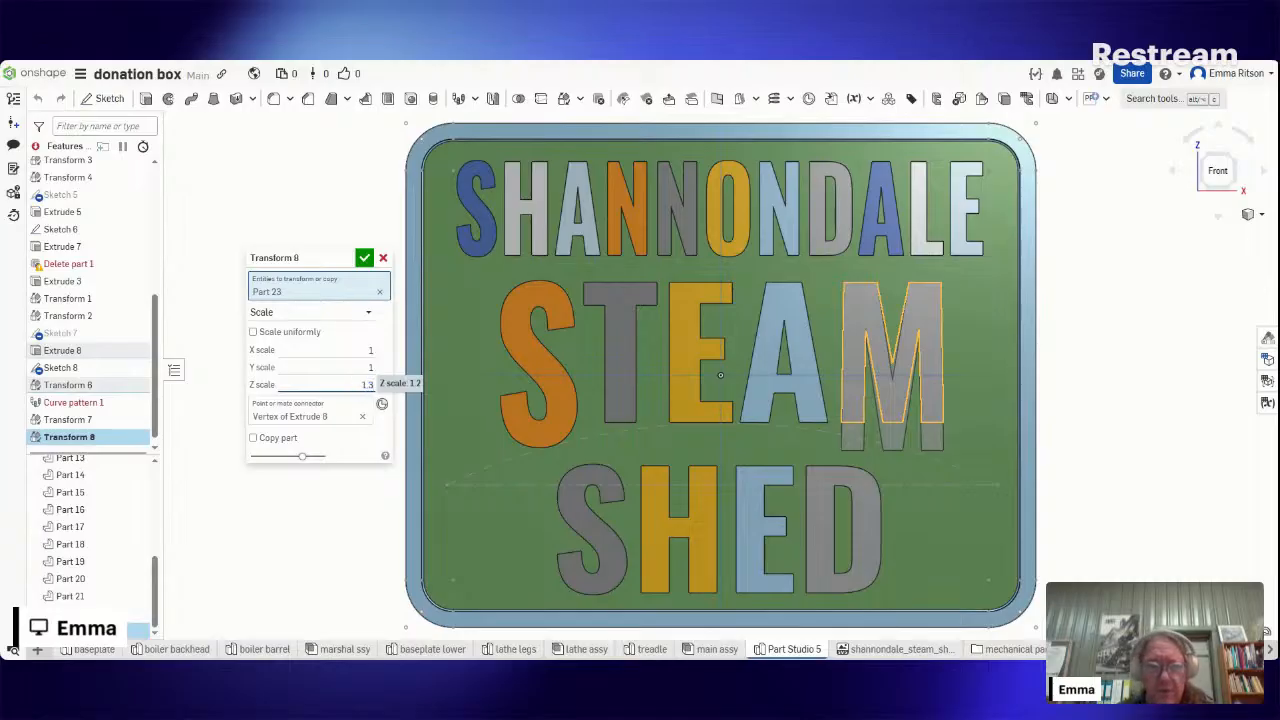
key(Return)
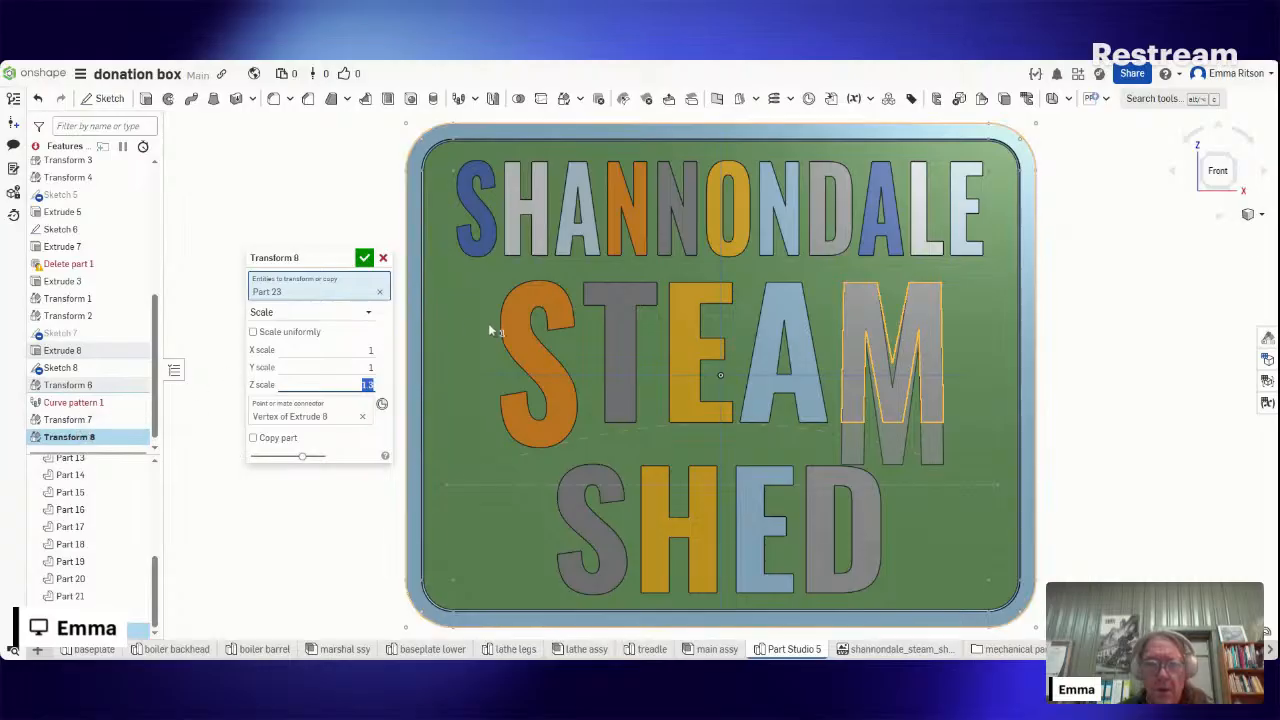
click(364, 259)
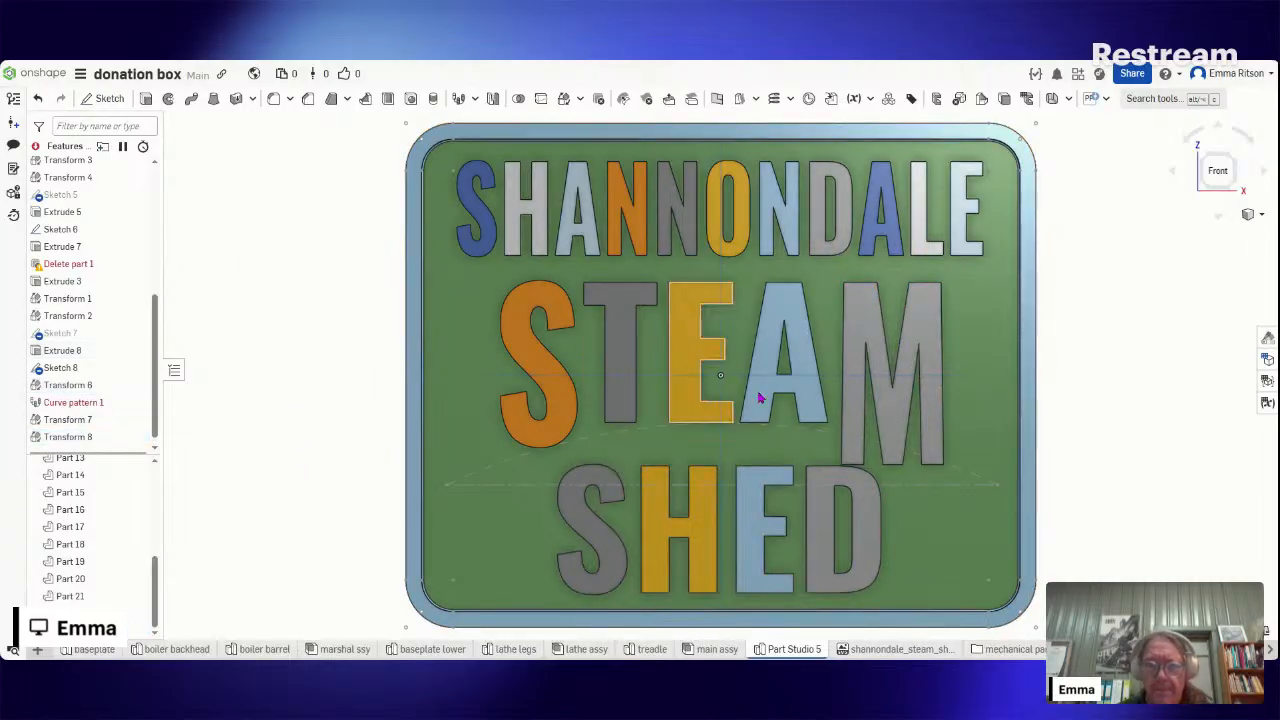
- Set up a non-uniform Scale transform for the A of STEAM, using a mate connector at the middle of its top edge
click(815, 398)
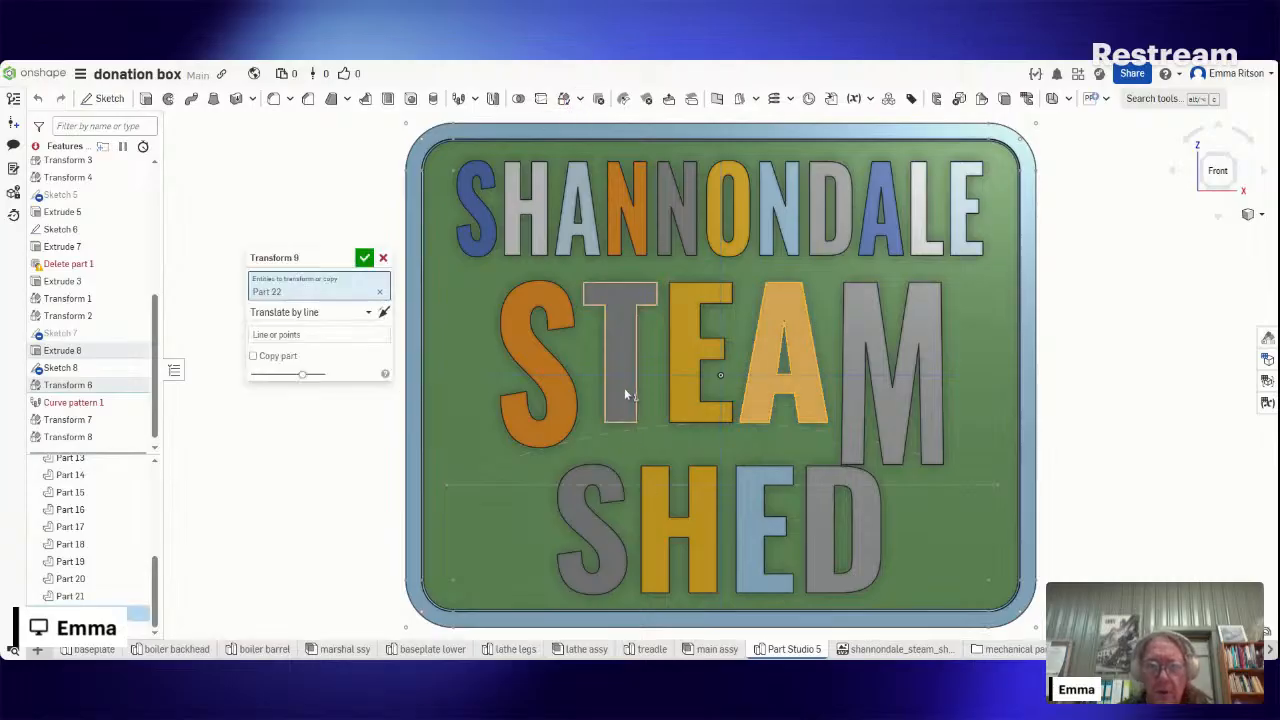
click(358, 312)
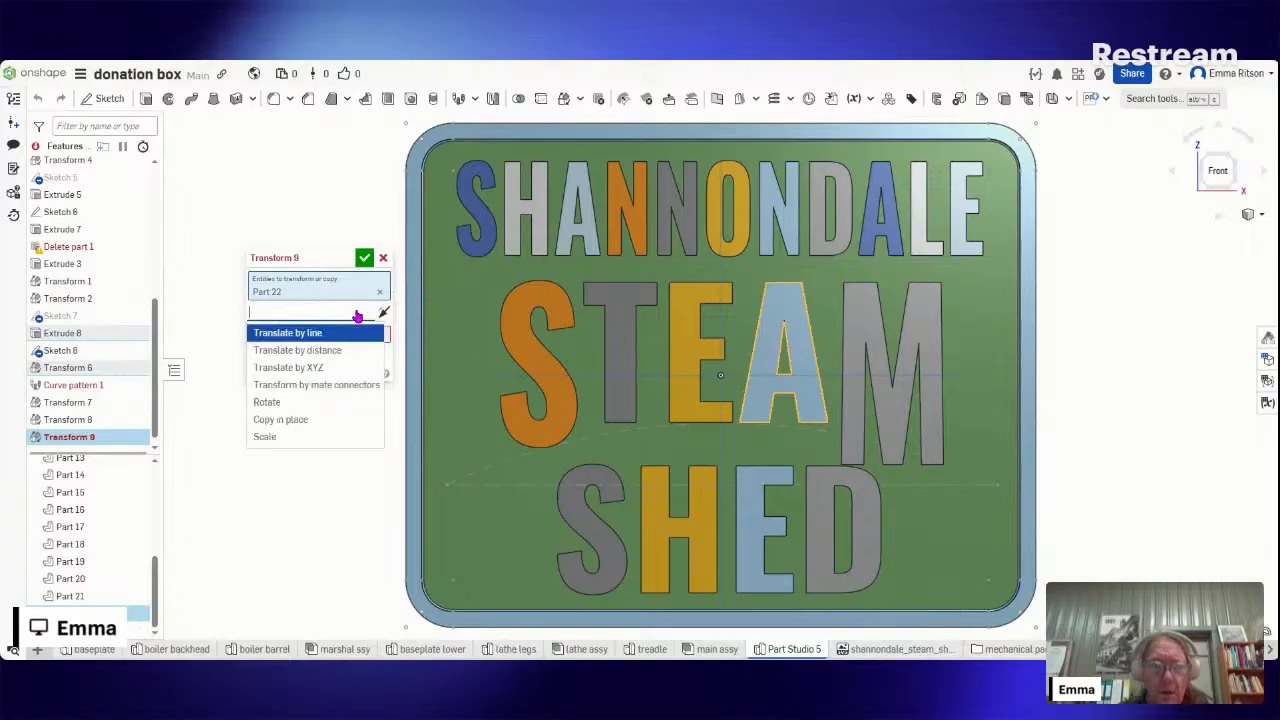
click(321, 438)
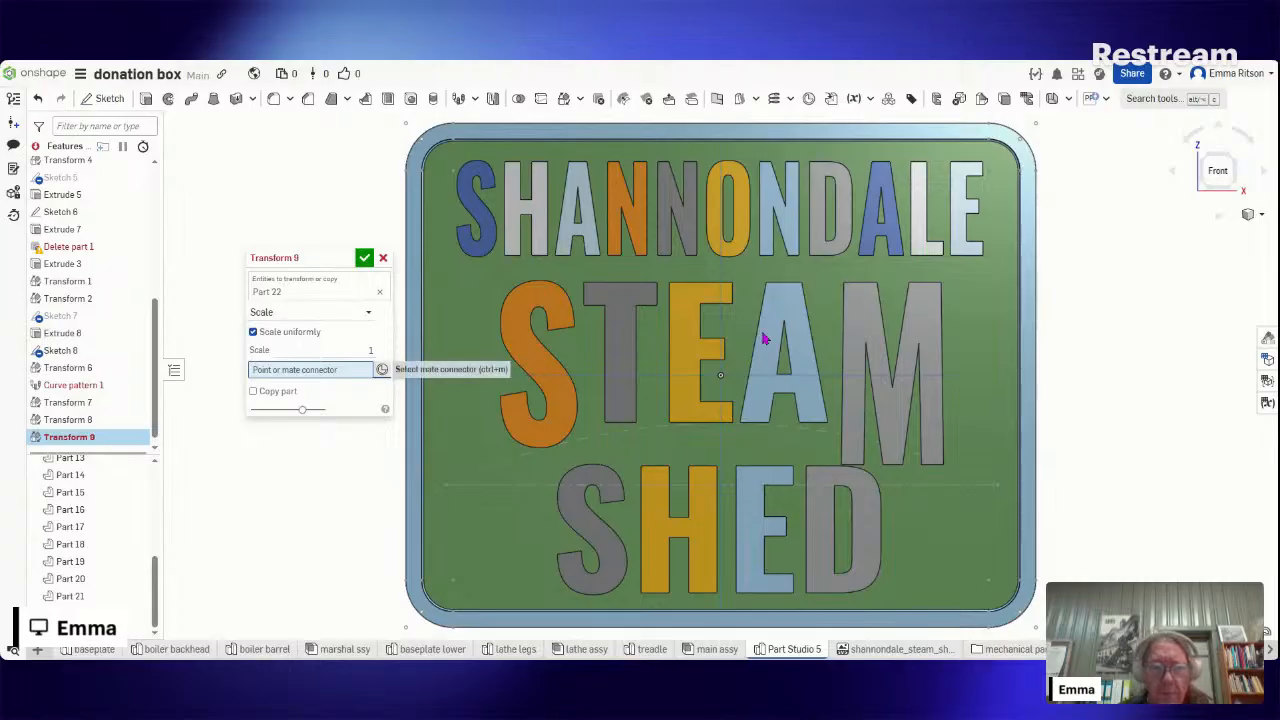
click(785, 287)
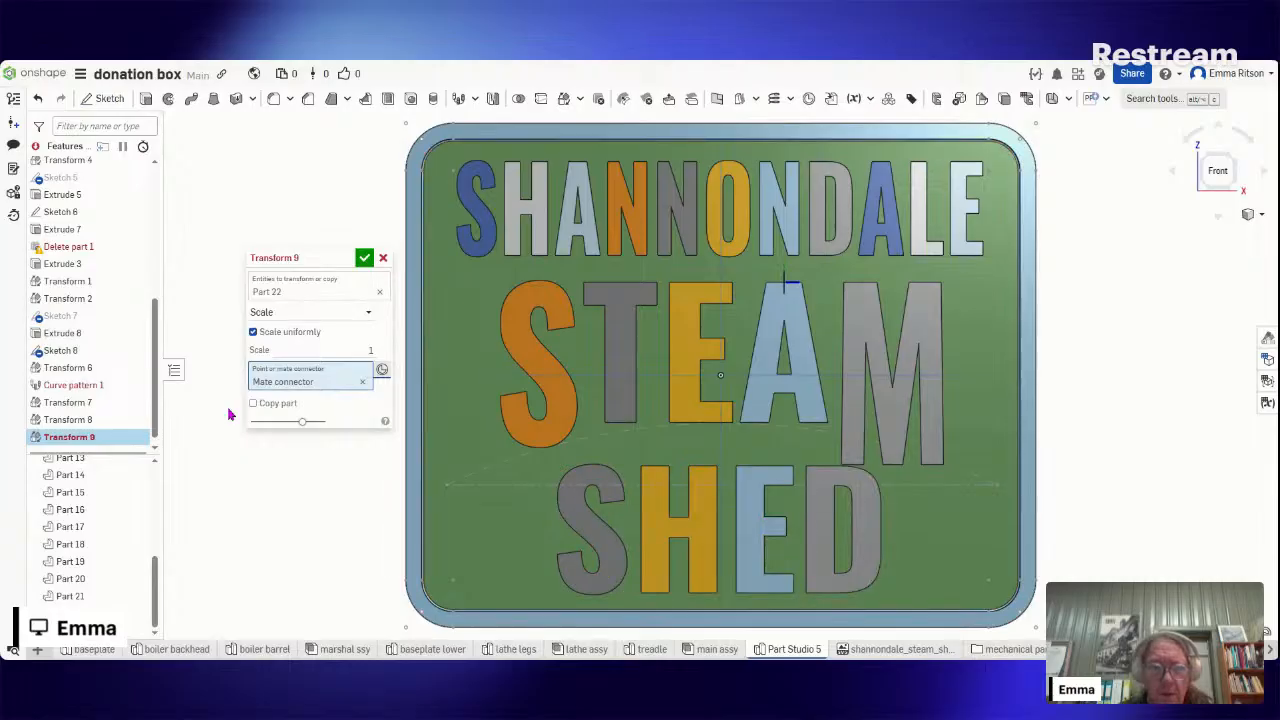
click(253, 333)
- Try a Z scale of 1.1 on the A of STEAM and restore it to 1
click(341, 387)
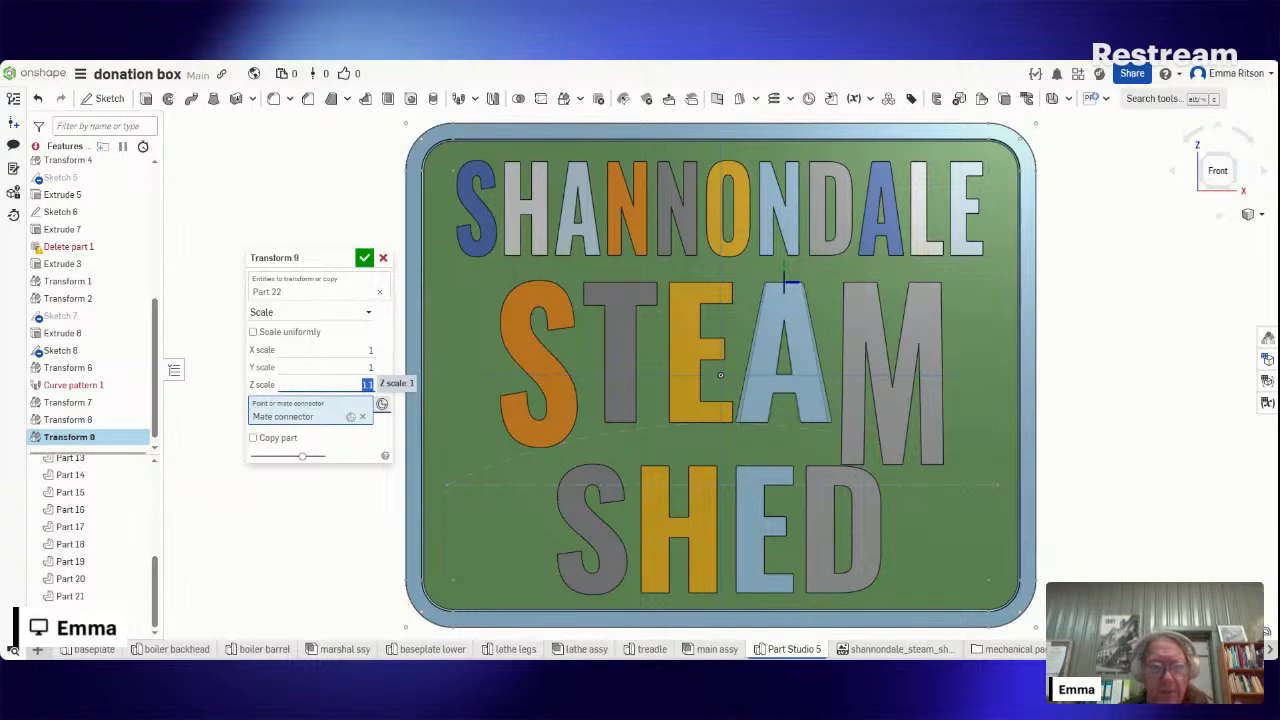
click(349, 350)
click(349, 385)
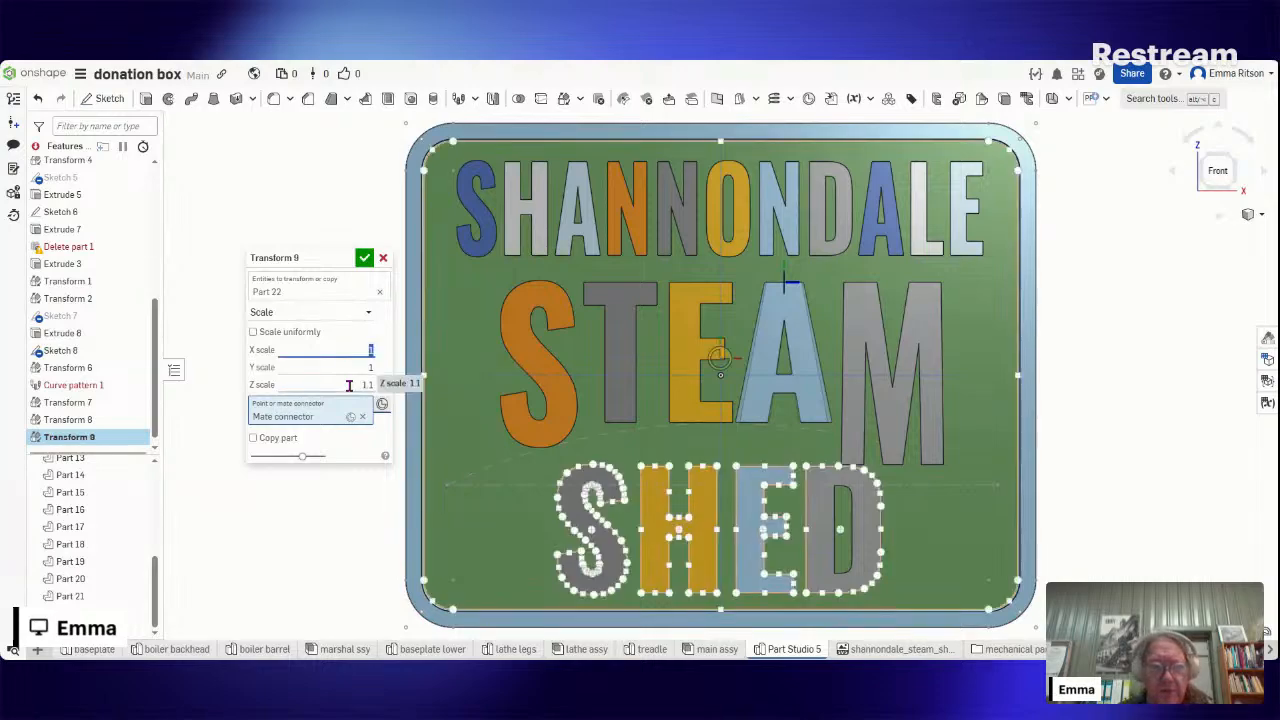
text(1)
key(Return)
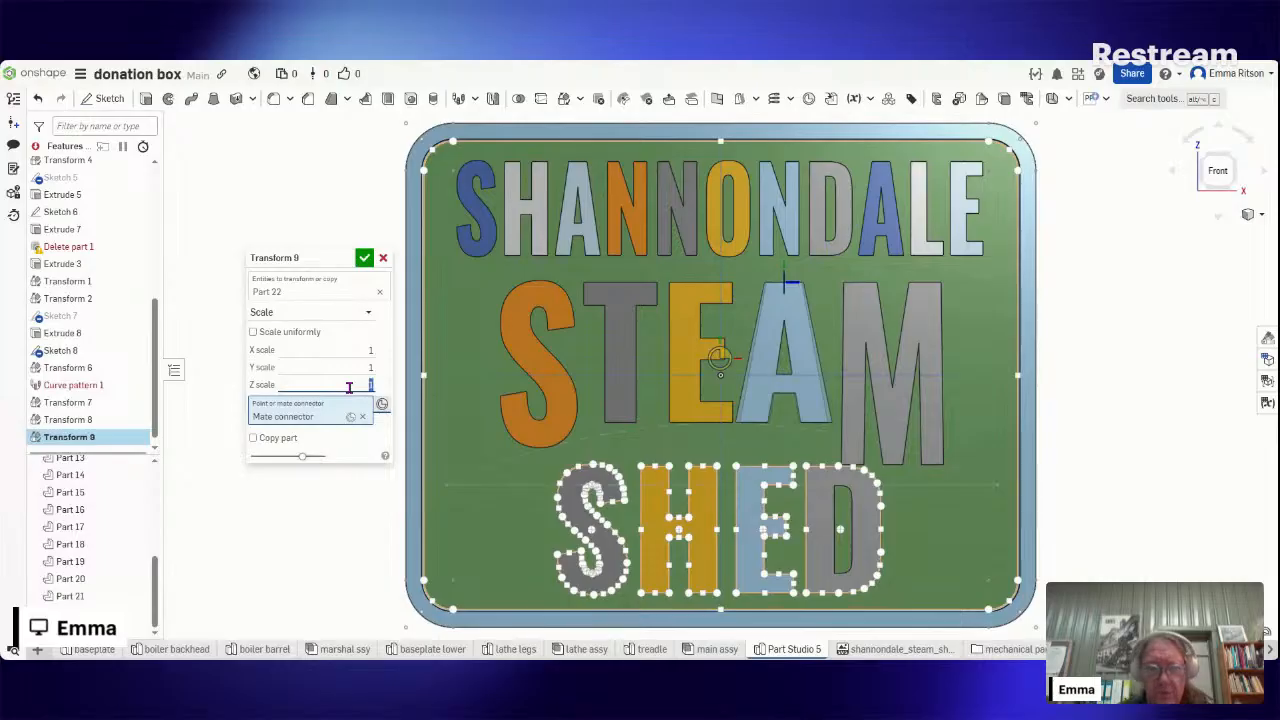
- Try Y scale values of 2 and 1.1 on the A of STEAM with the X scale at 1
click(353, 350)
drag(350, 353, 386, 356)
text(2)
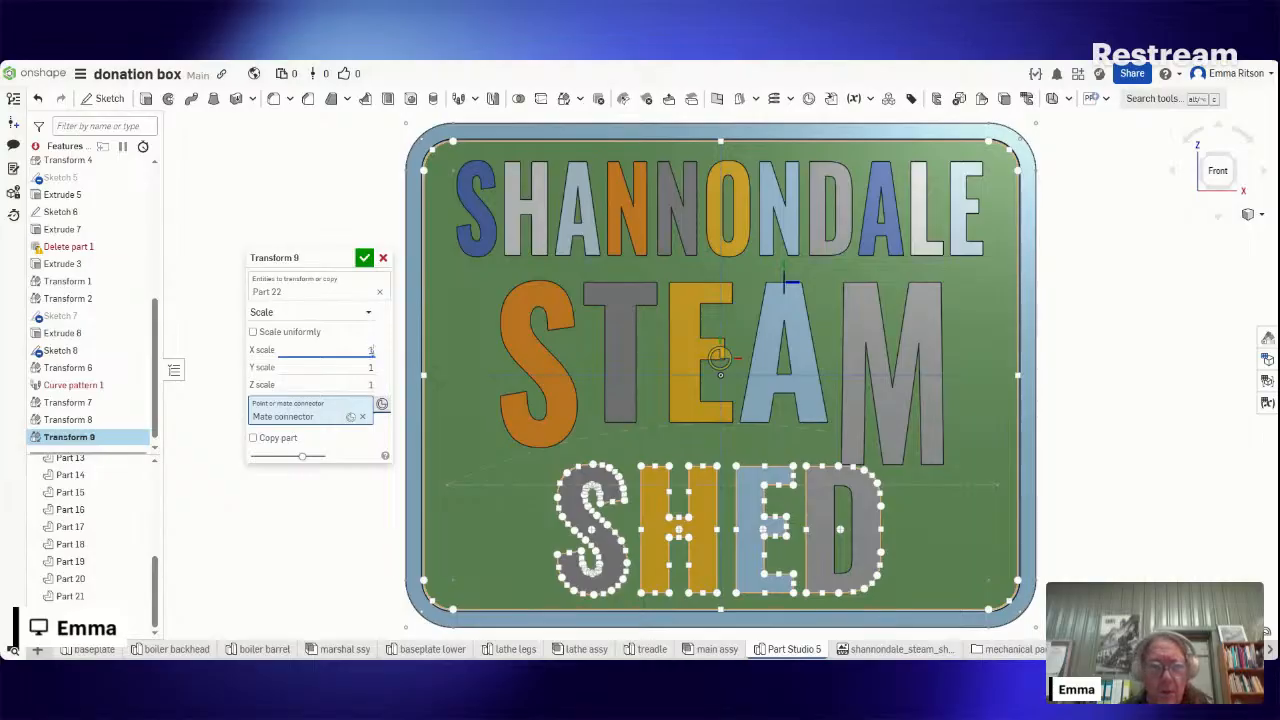
drag(355, 367, 375, 367)
key(BackSpace)
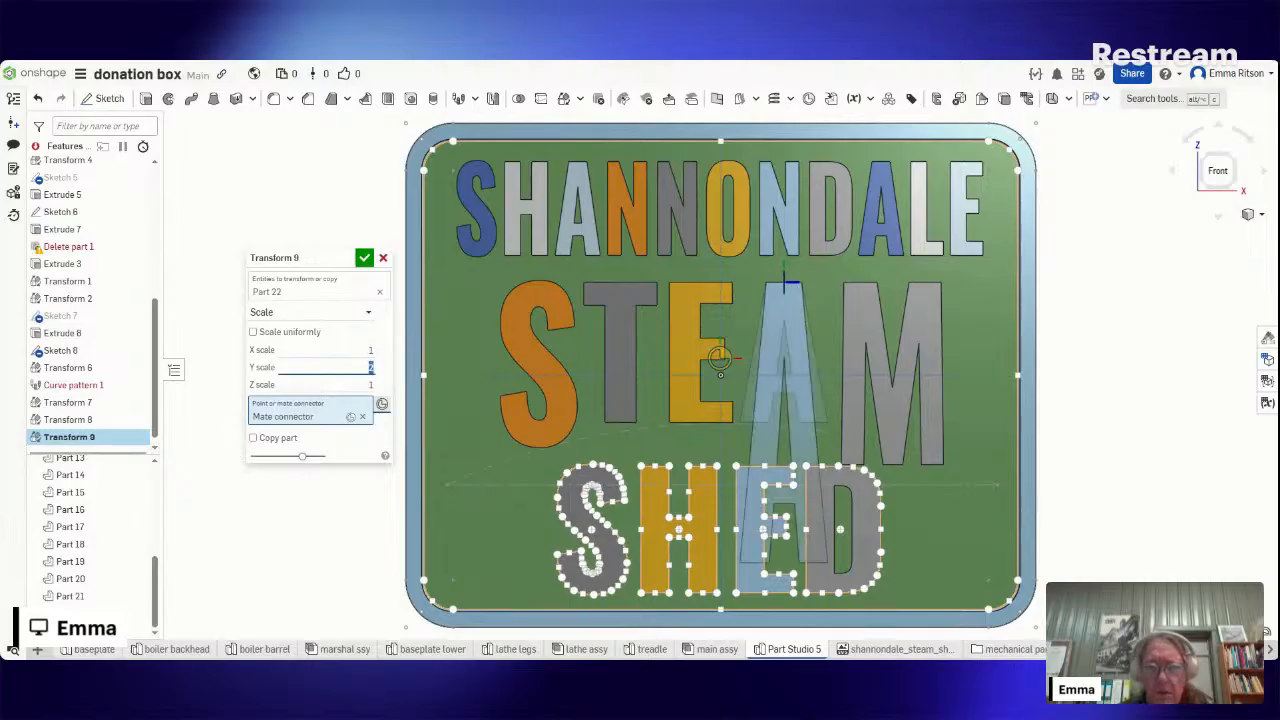
text(1)
key(Return)
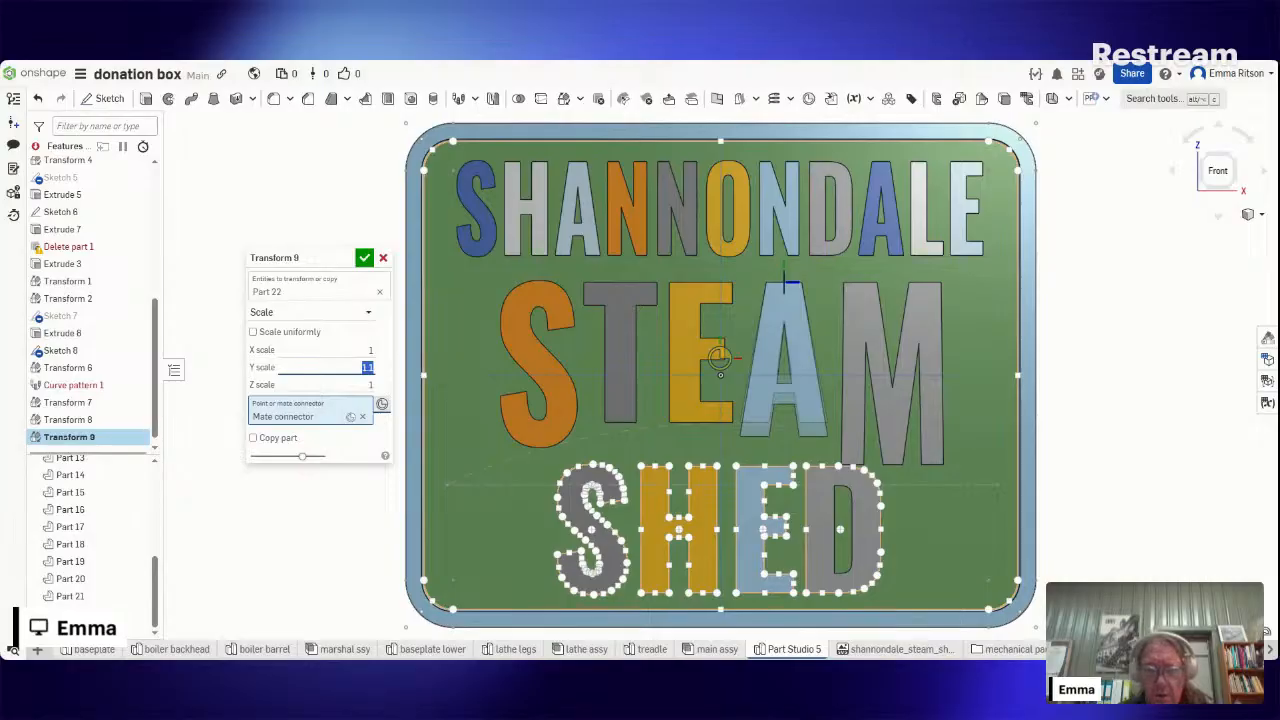
- Fine-tune the Y scale of the A in STEAM through 1.06 and 1.07 to 1.08, and apply the transform
key(BackSpace)
text(1)
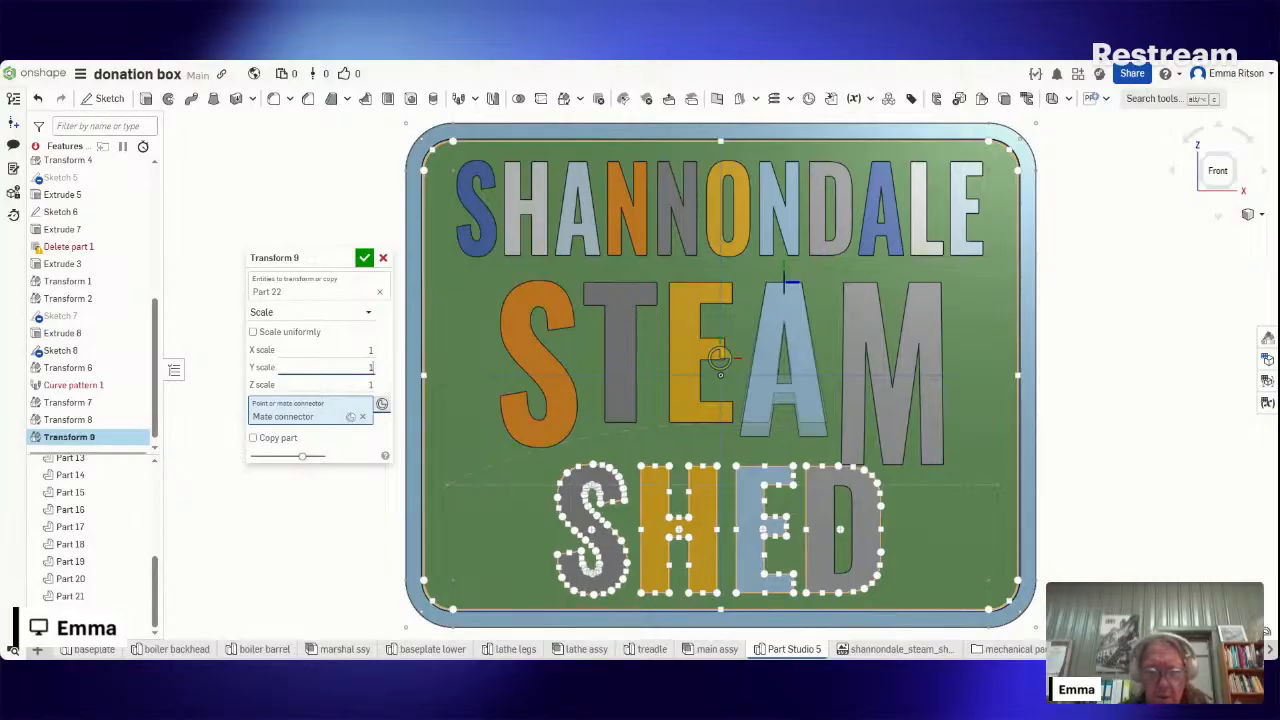
text(.06)
key(Return)
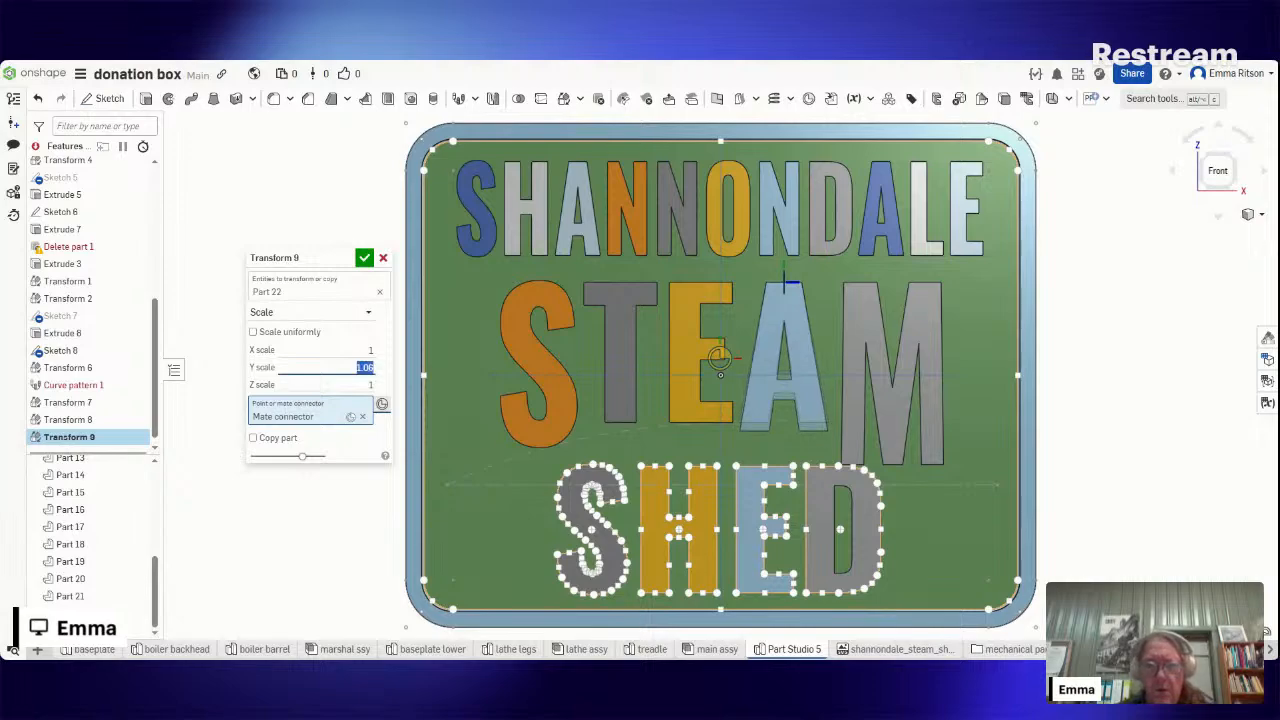
text(1.0)
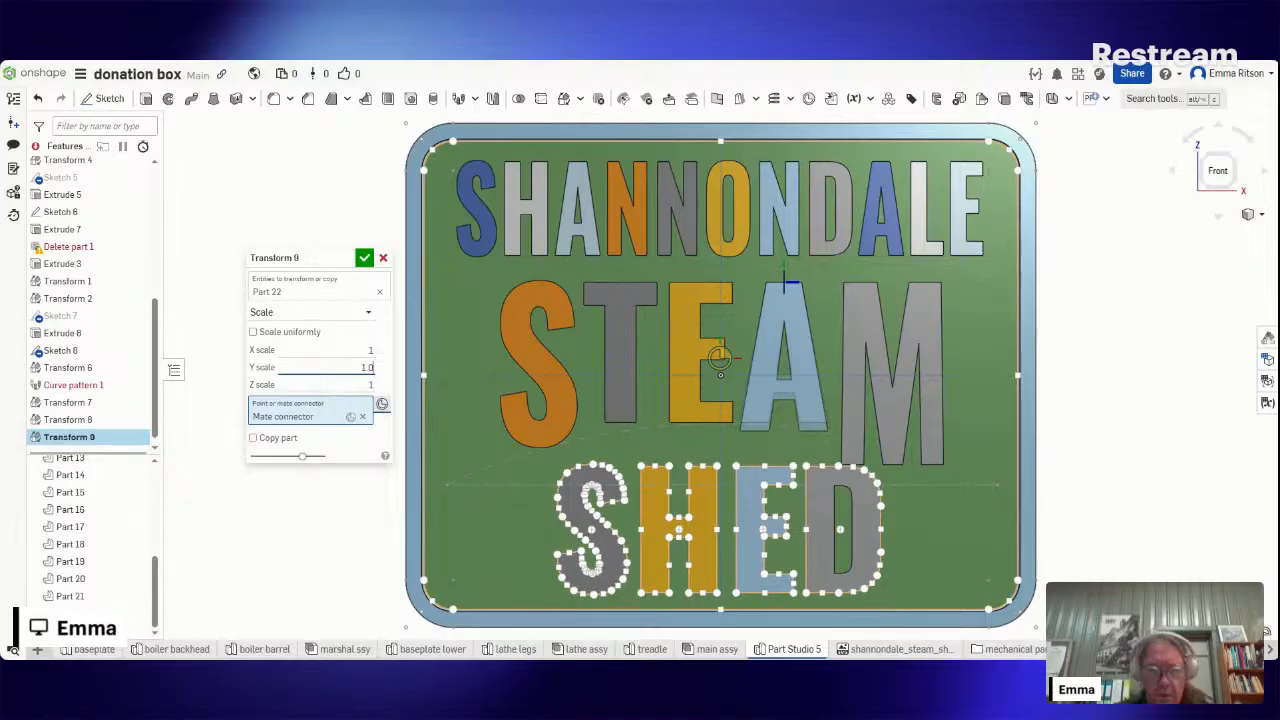
text(7)
key(Return)
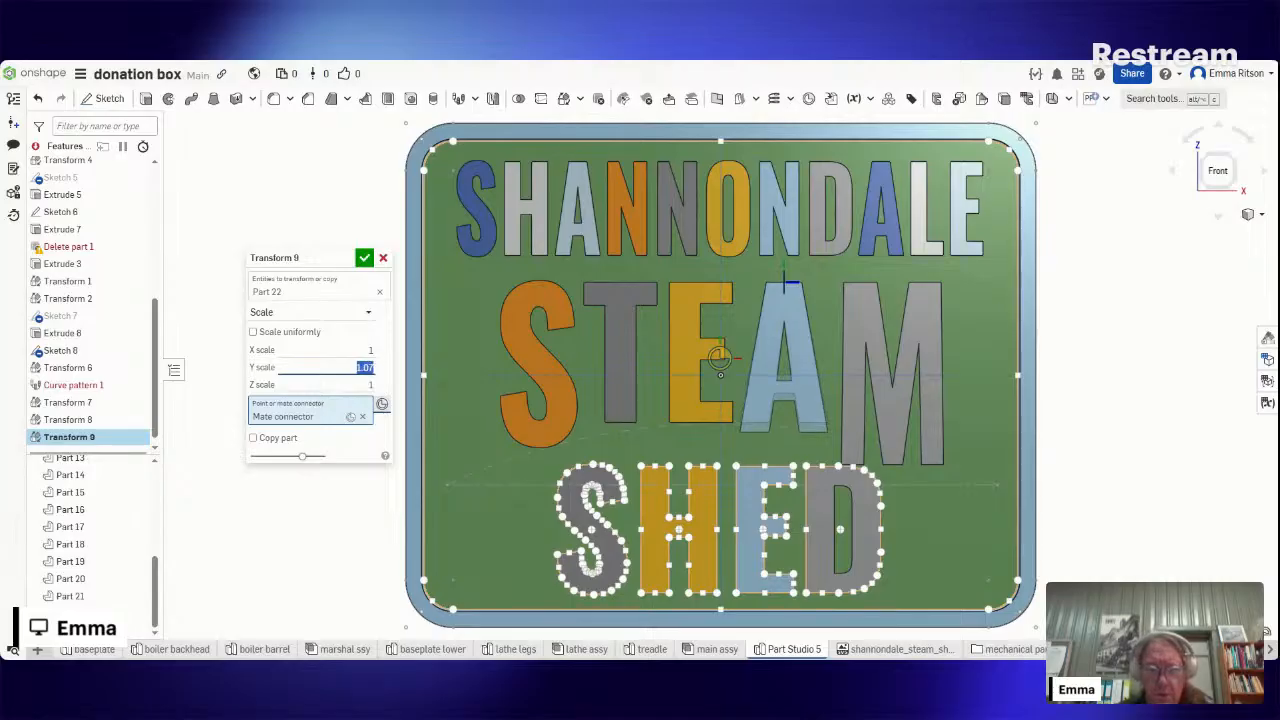
text(1.08)
key(Return)
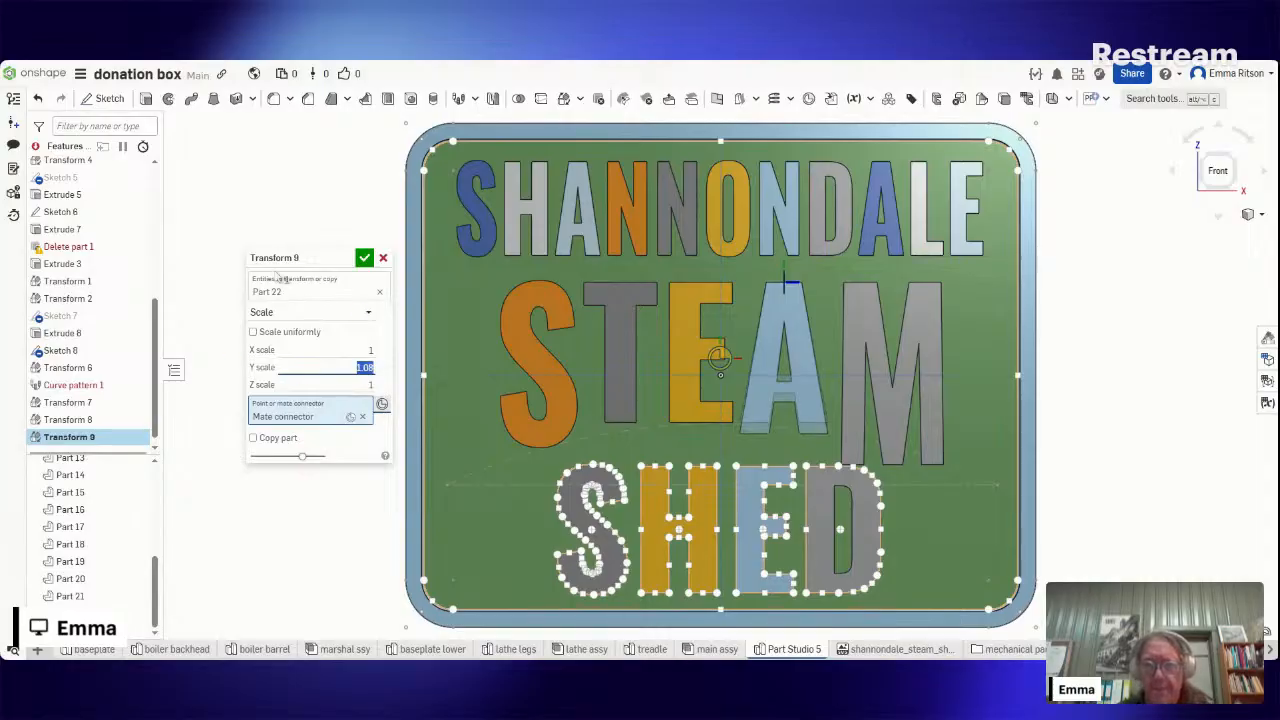
click(363, 259)
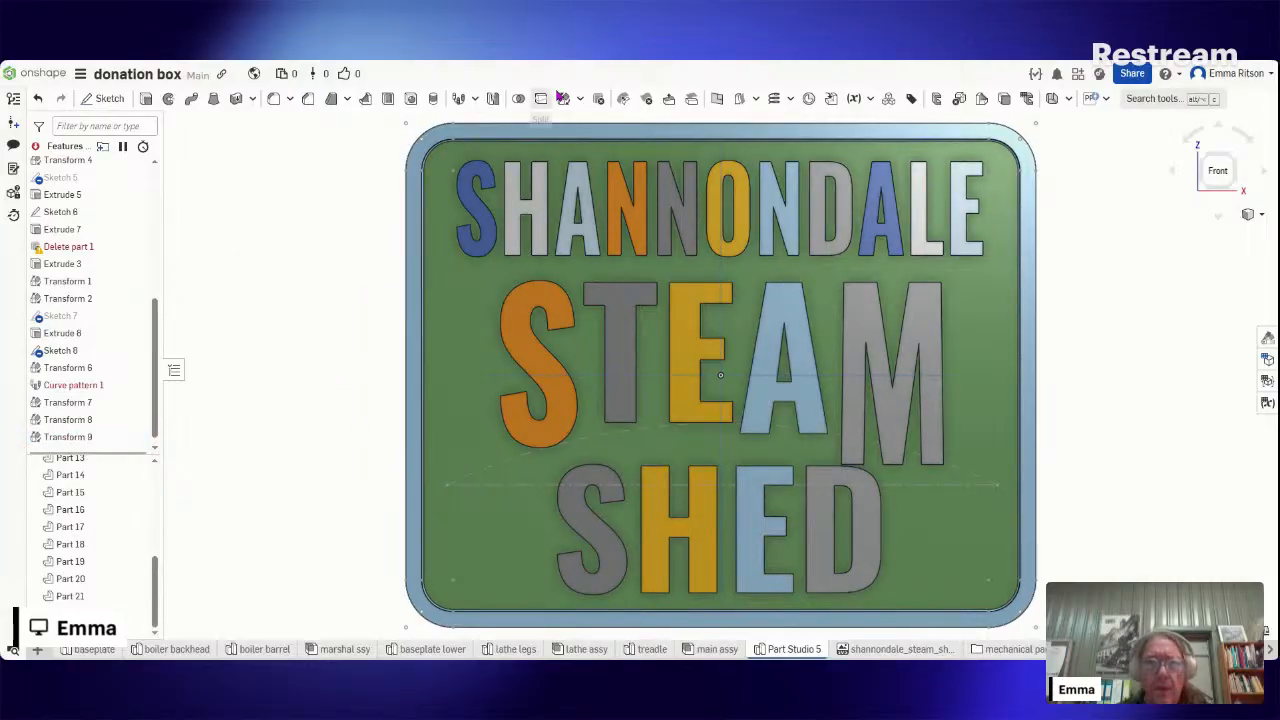
- Set up a non-uniform Scale transform for the E of STEAM, anchored at its upper-right corner vertex
click(683, 385)
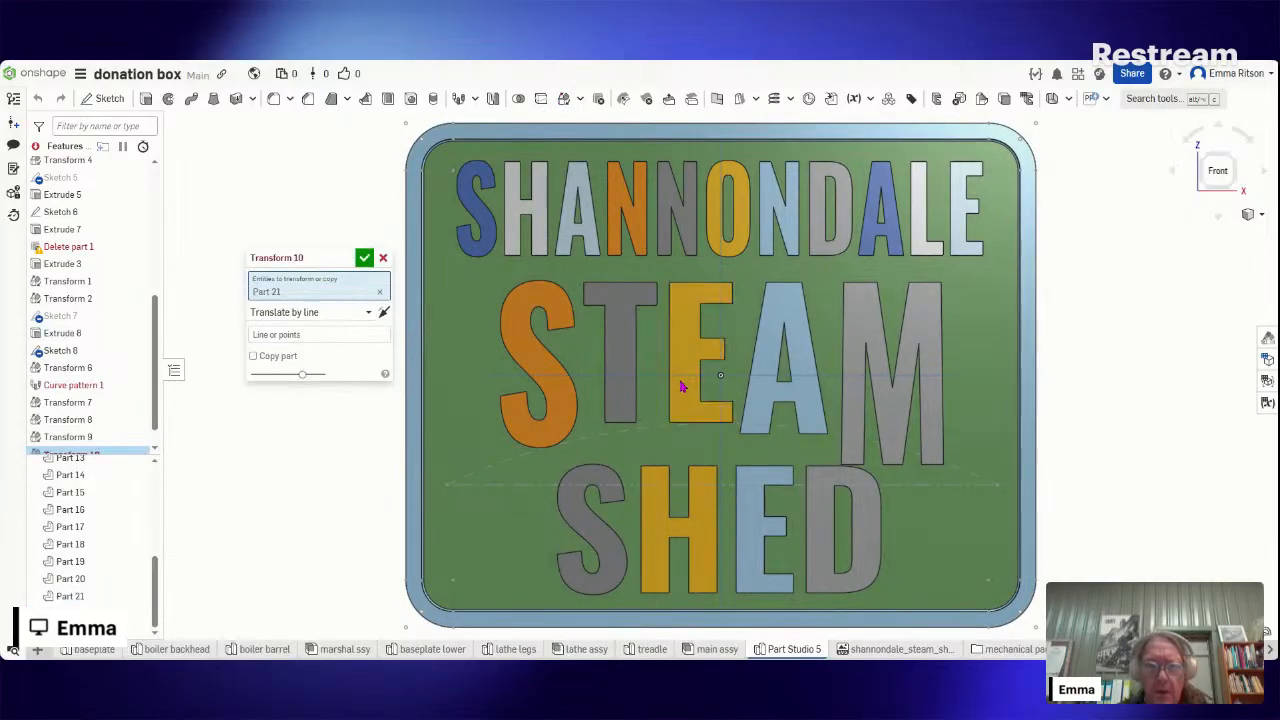
click(331, 311)
click(303, 443)
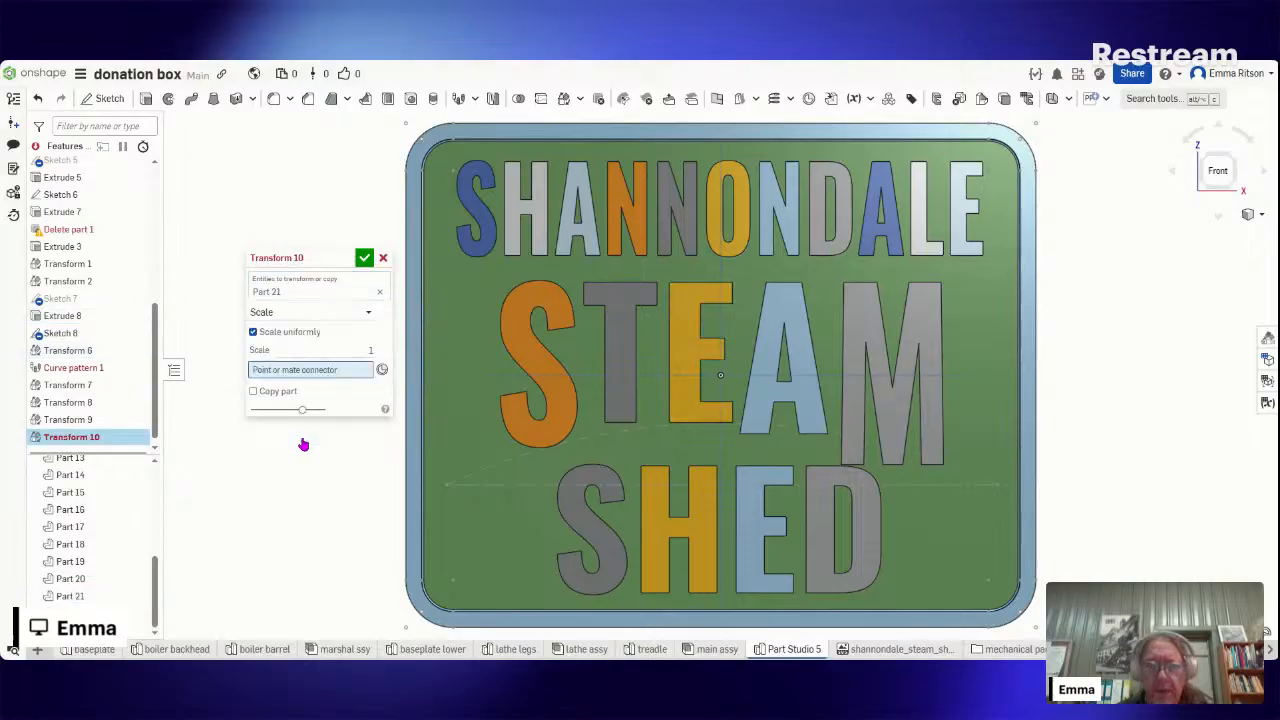
click(253, 331)
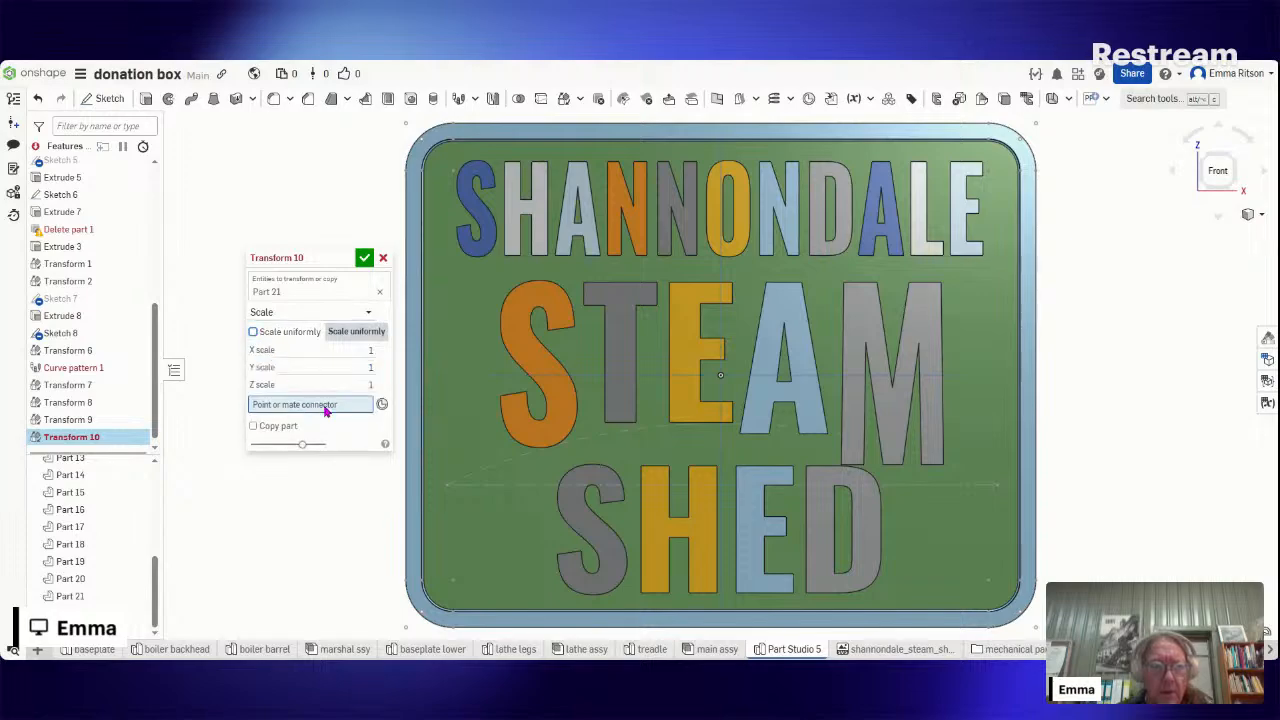
click(731, 284)
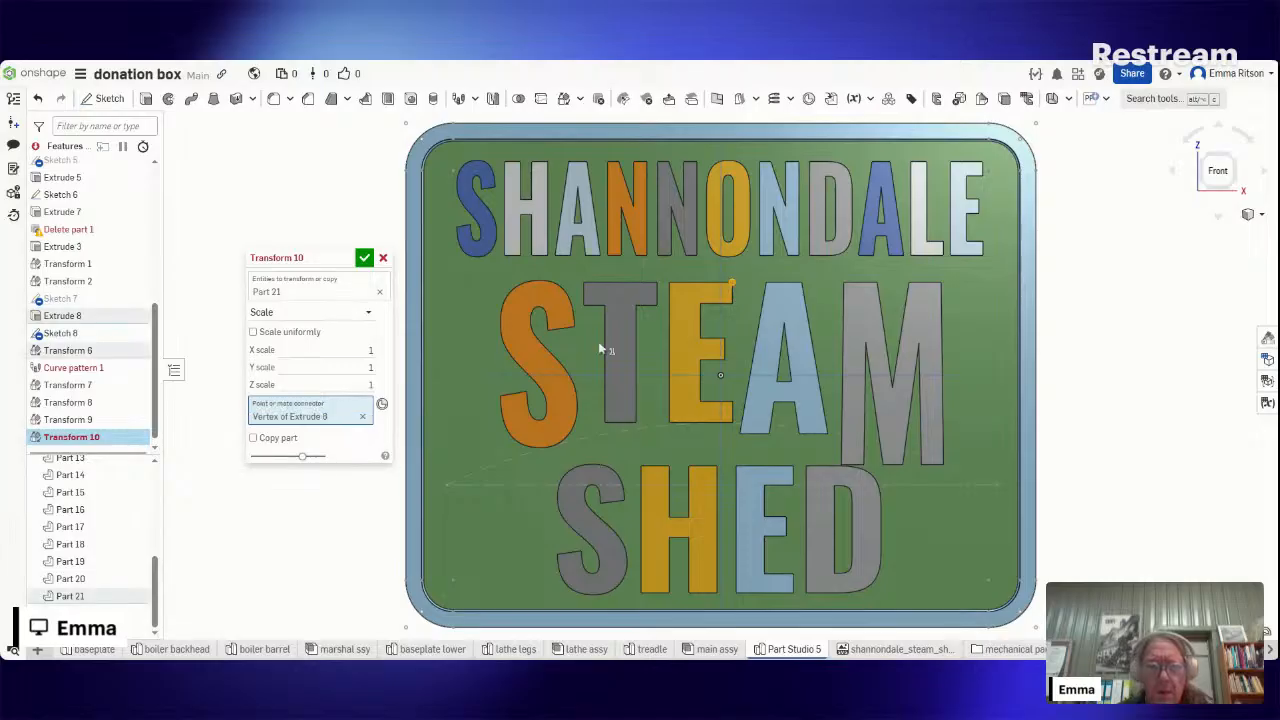
- Try a Z scale of 1.1 on the E of STEAM, and reduce it to 1.04
click(321, 386)
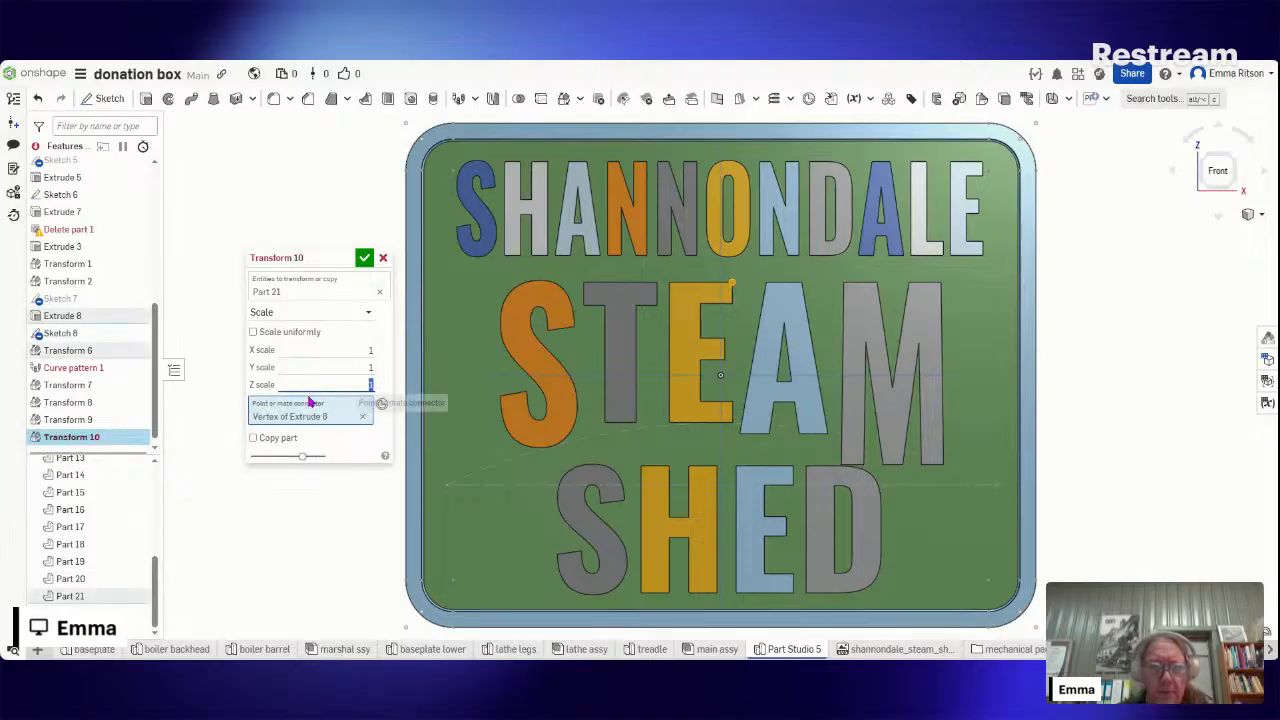
text(1.1)
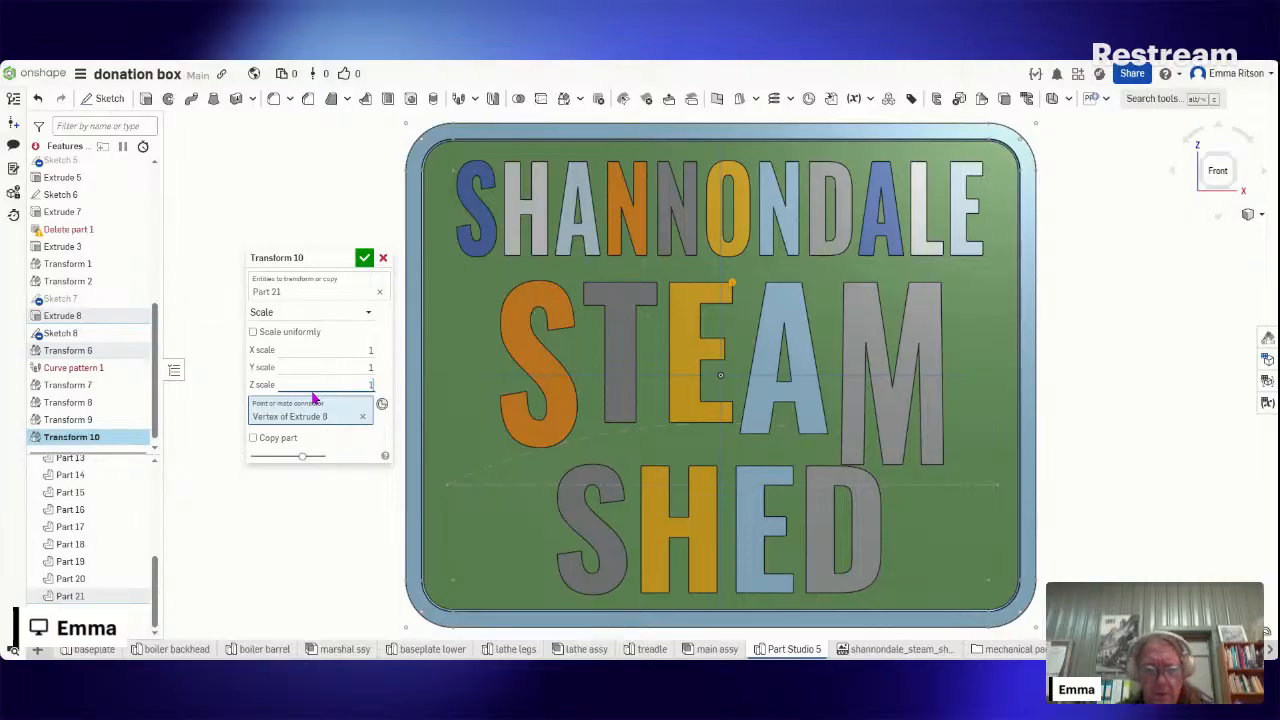
key(Return)
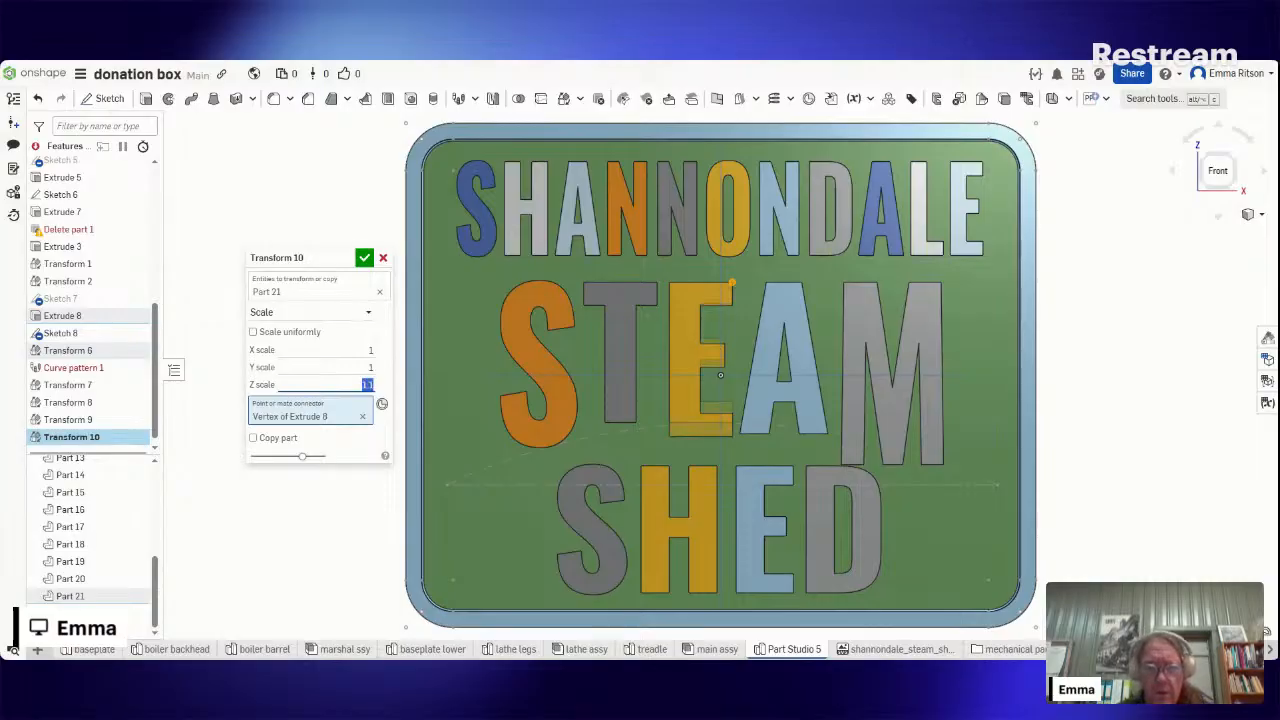
text(1.04)
key(Return)
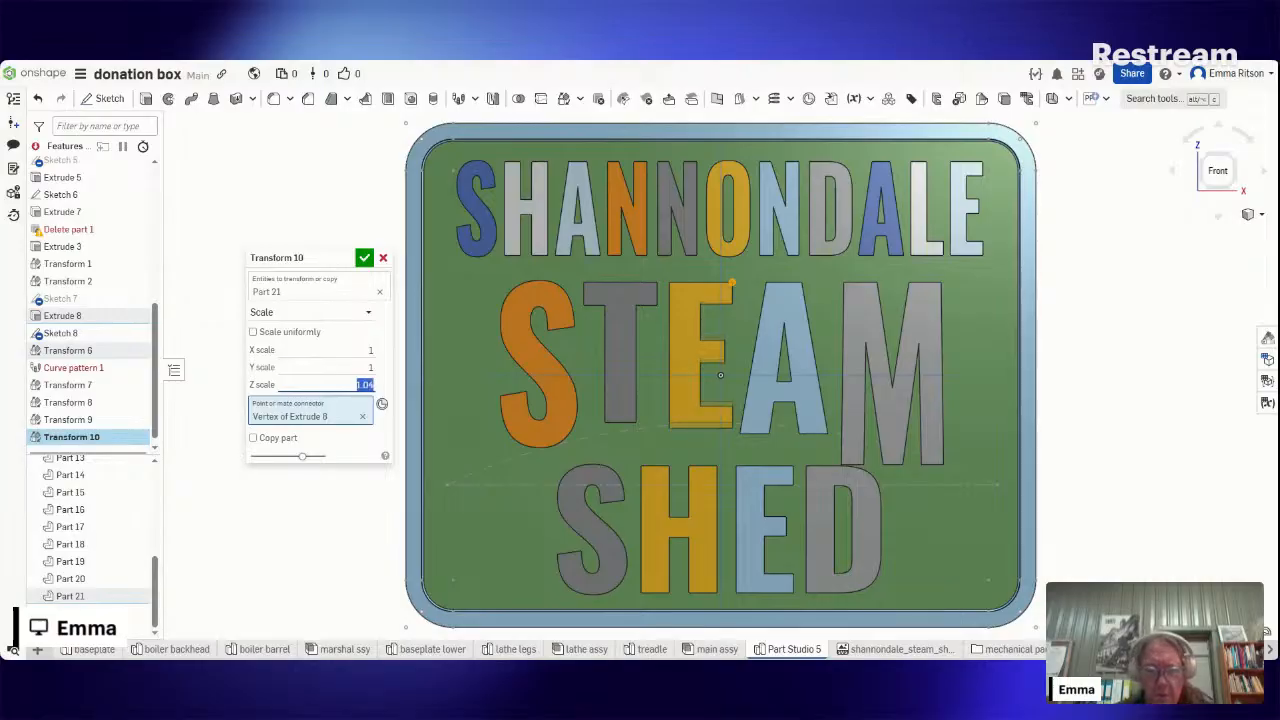
- Set the Z scale of the E in STEAM to 1.03 and apply the transform
text(1.03)
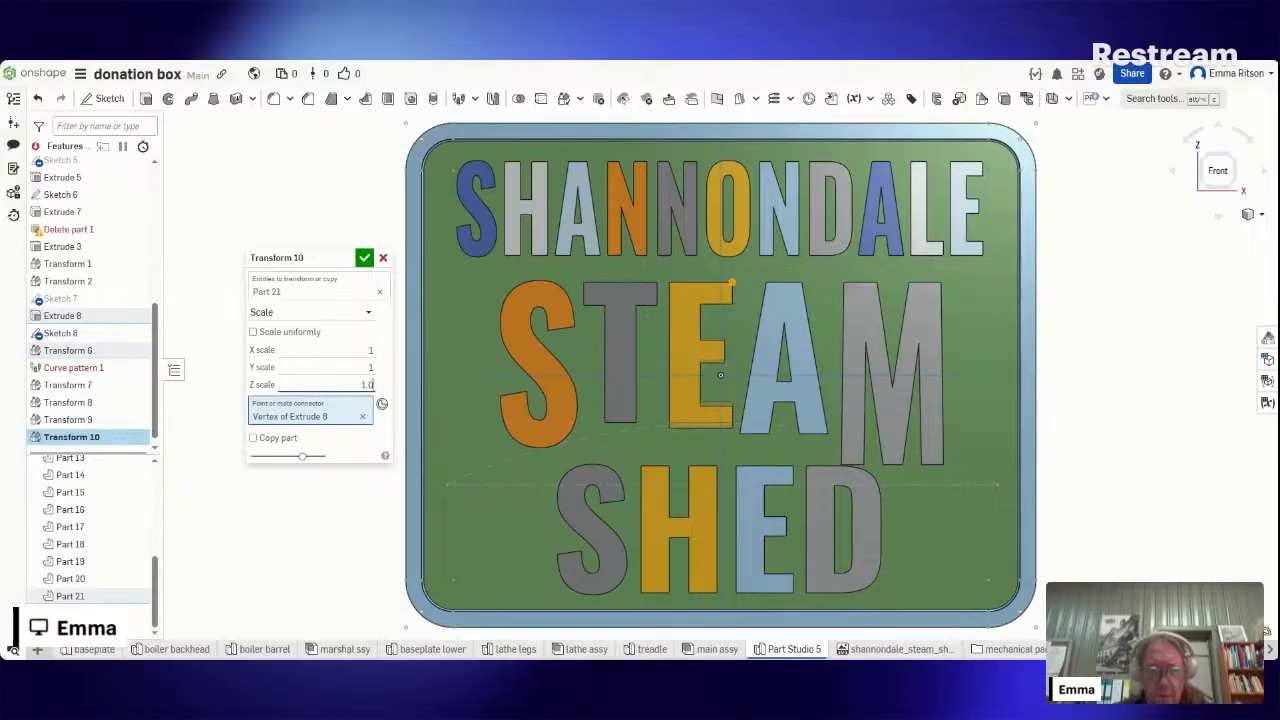
key(Return)
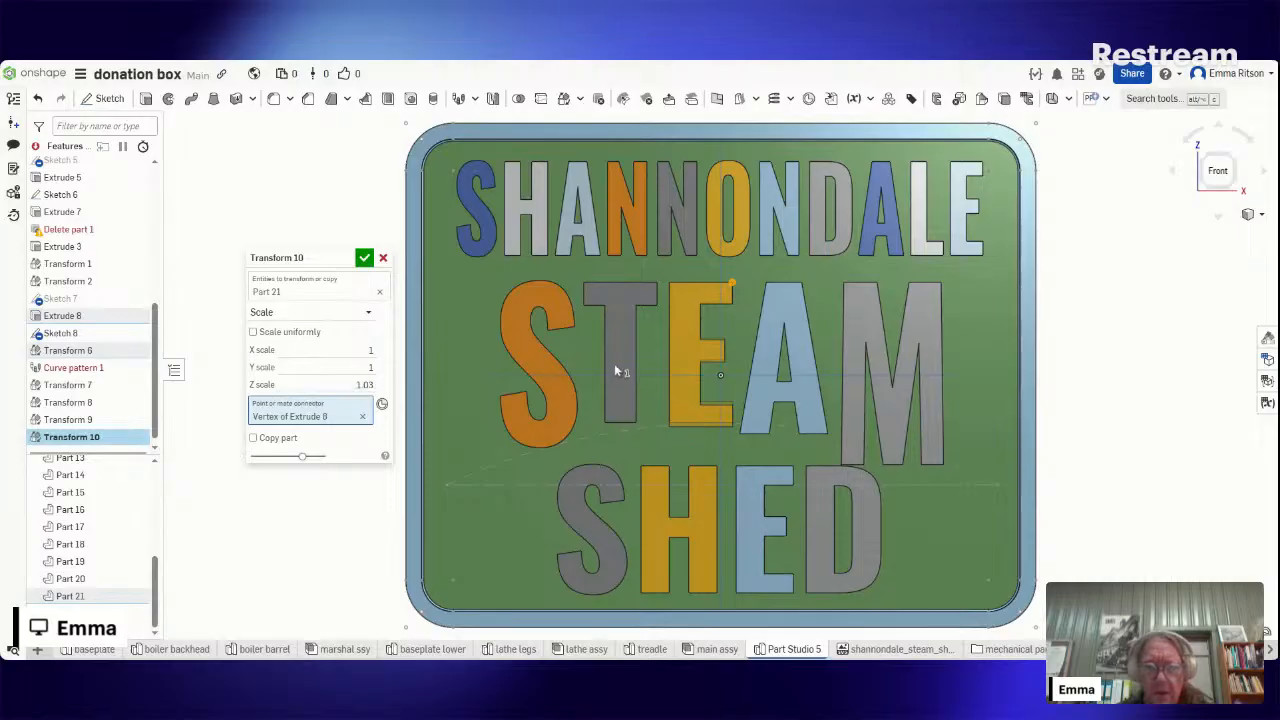
click(364, 259)
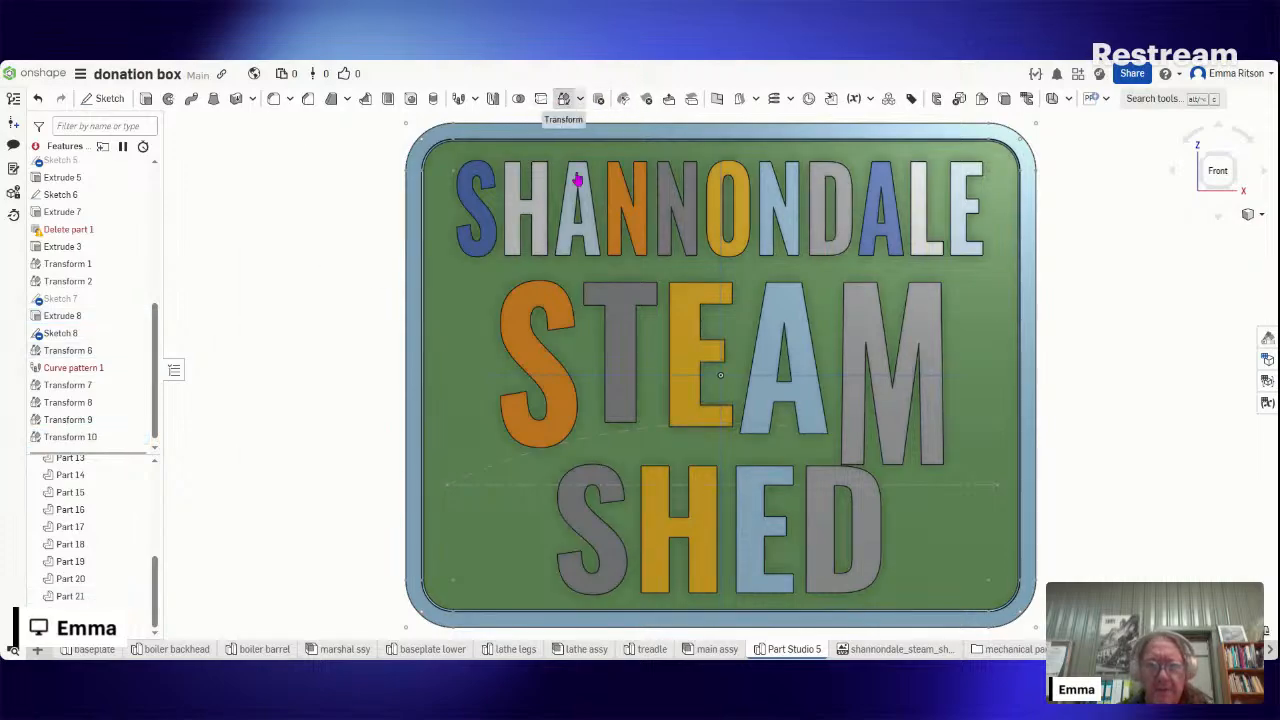
- Stretch the T of STEAM with a non-uniform Scale transform, anchored at its upper-right corner vertex, with a Z scale of 1.1
click(565, 100)
click(620, 386)
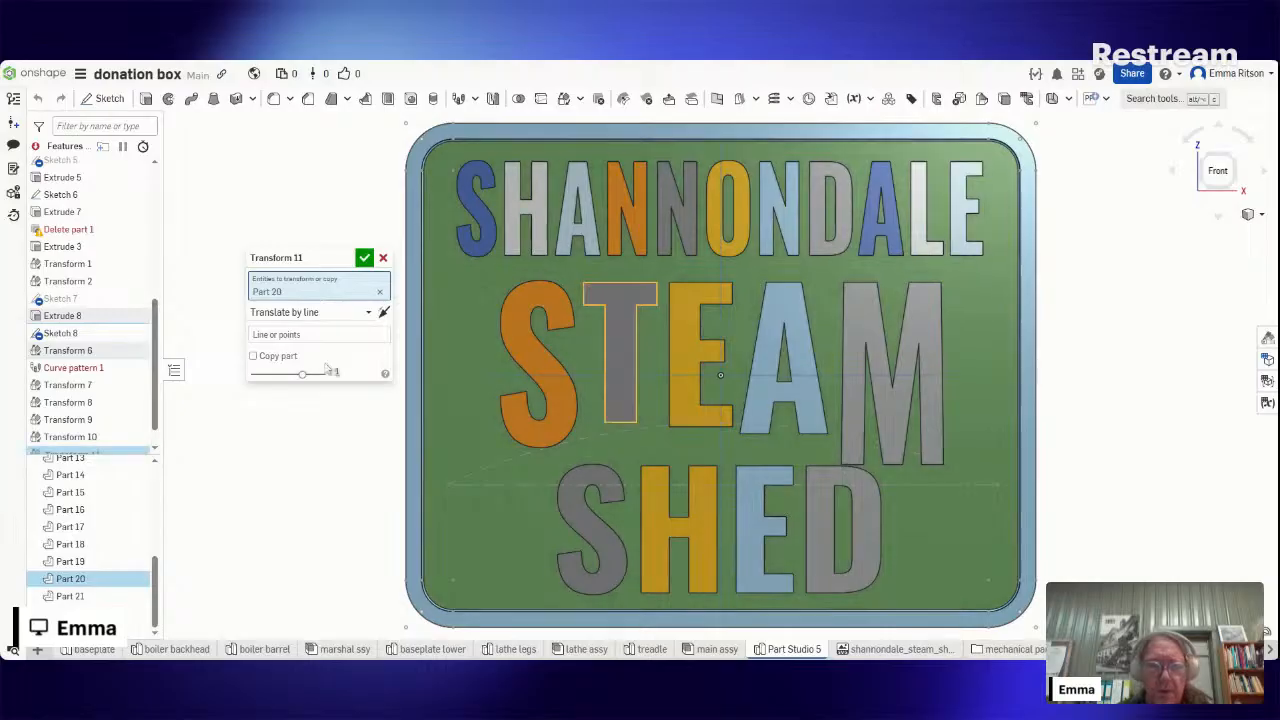
click(338, 314)
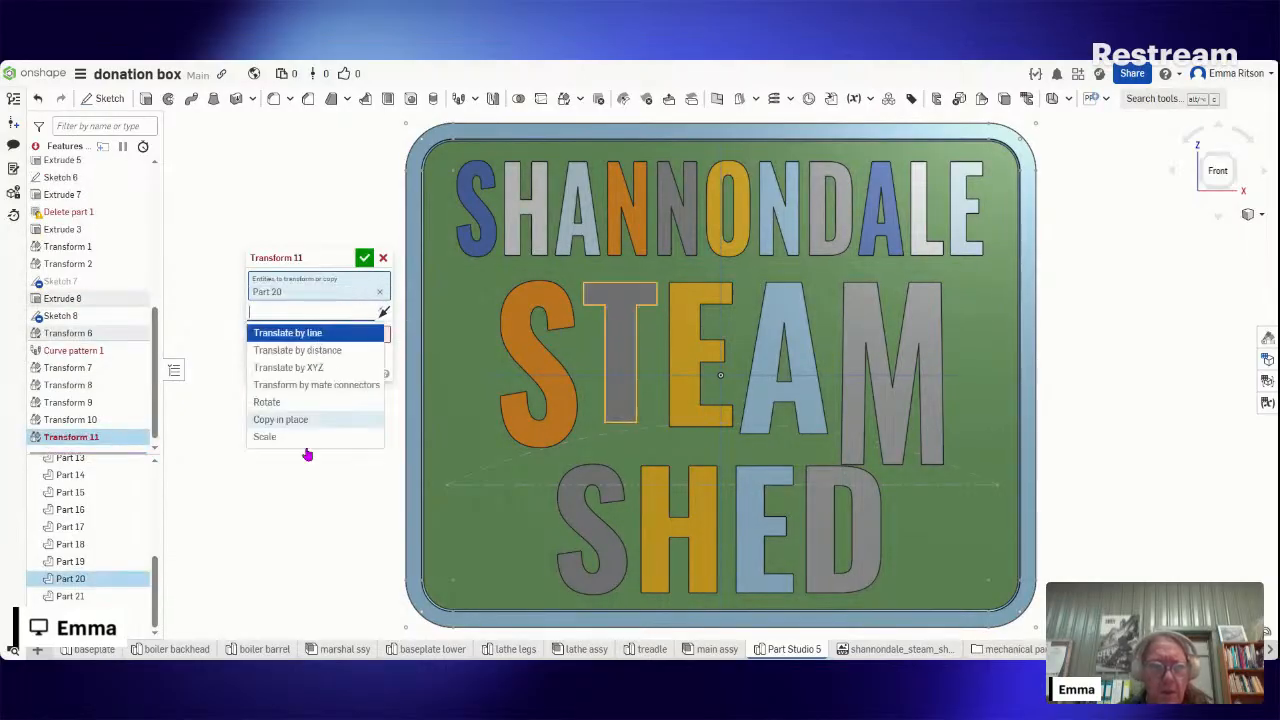
click(320, 444)
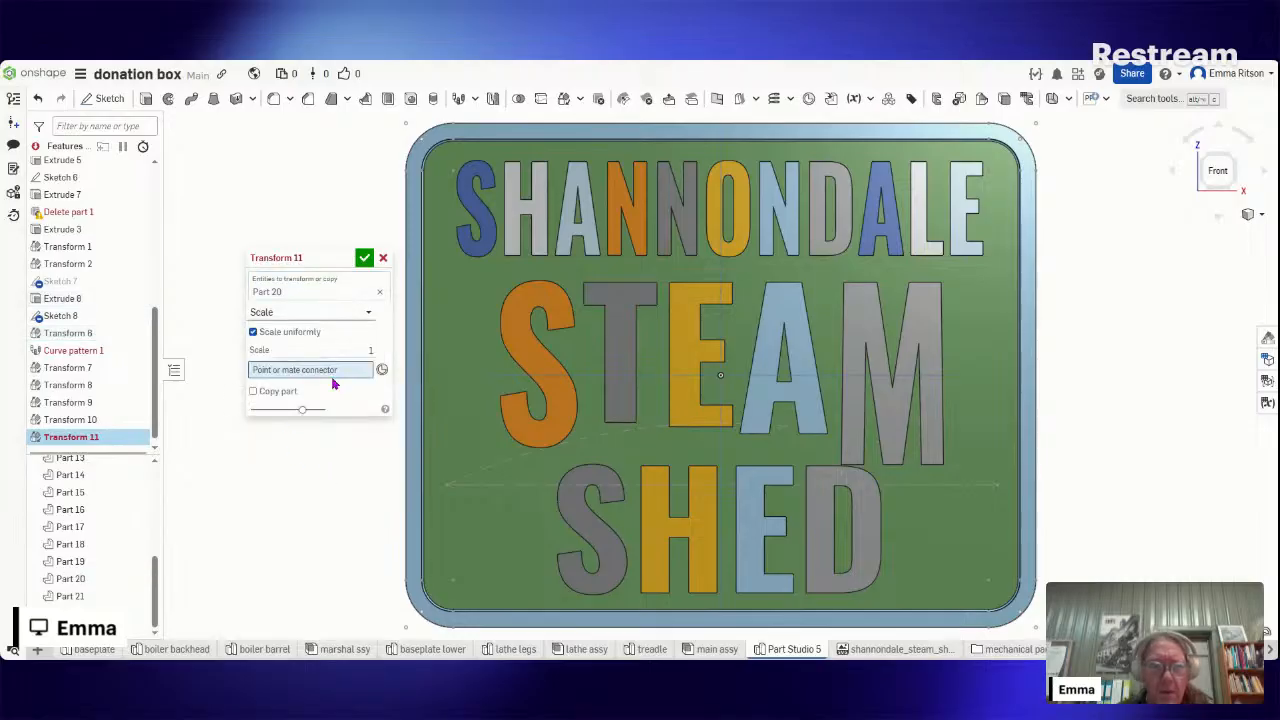
click(656, 285)
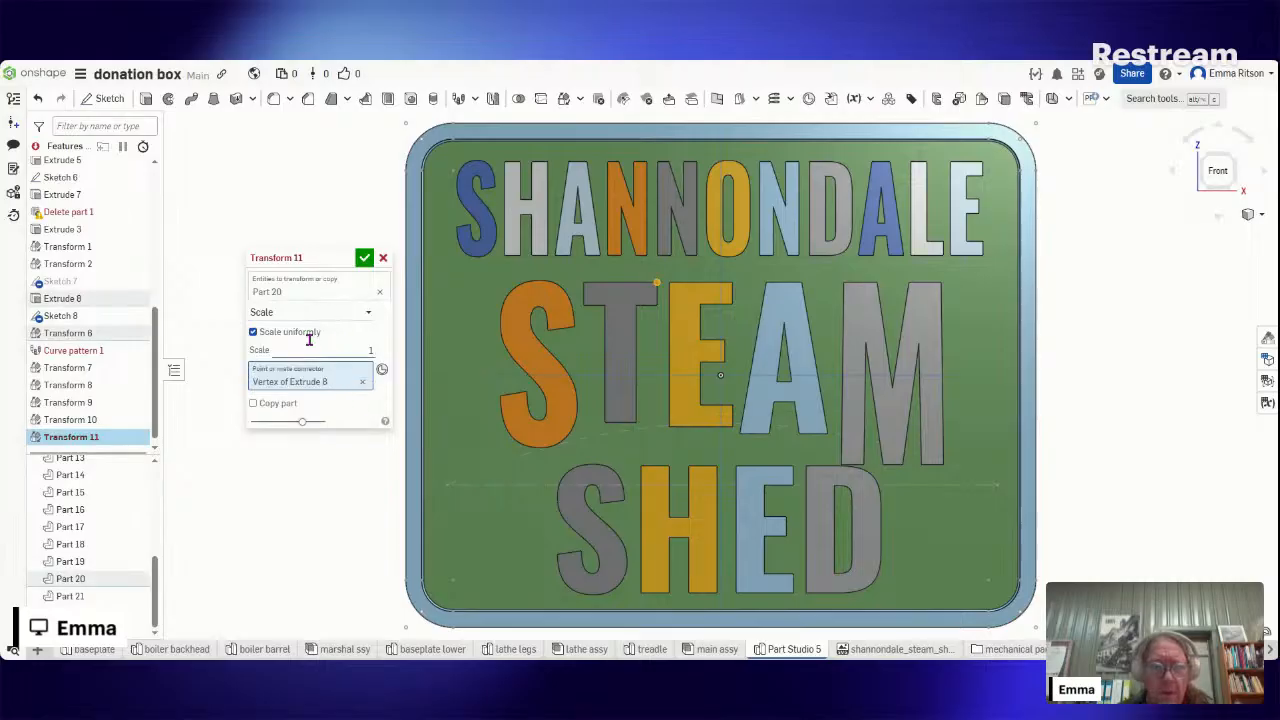
click(256, 332)
click(346, 383)
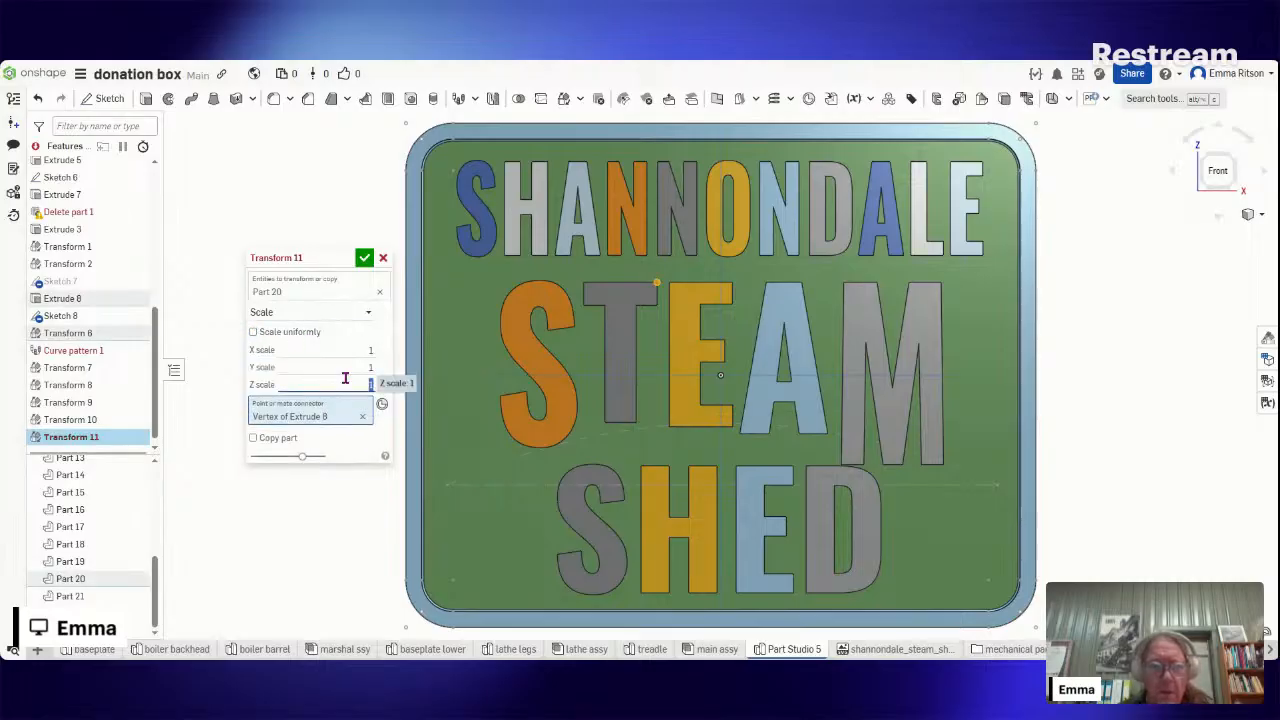
text(1.1)
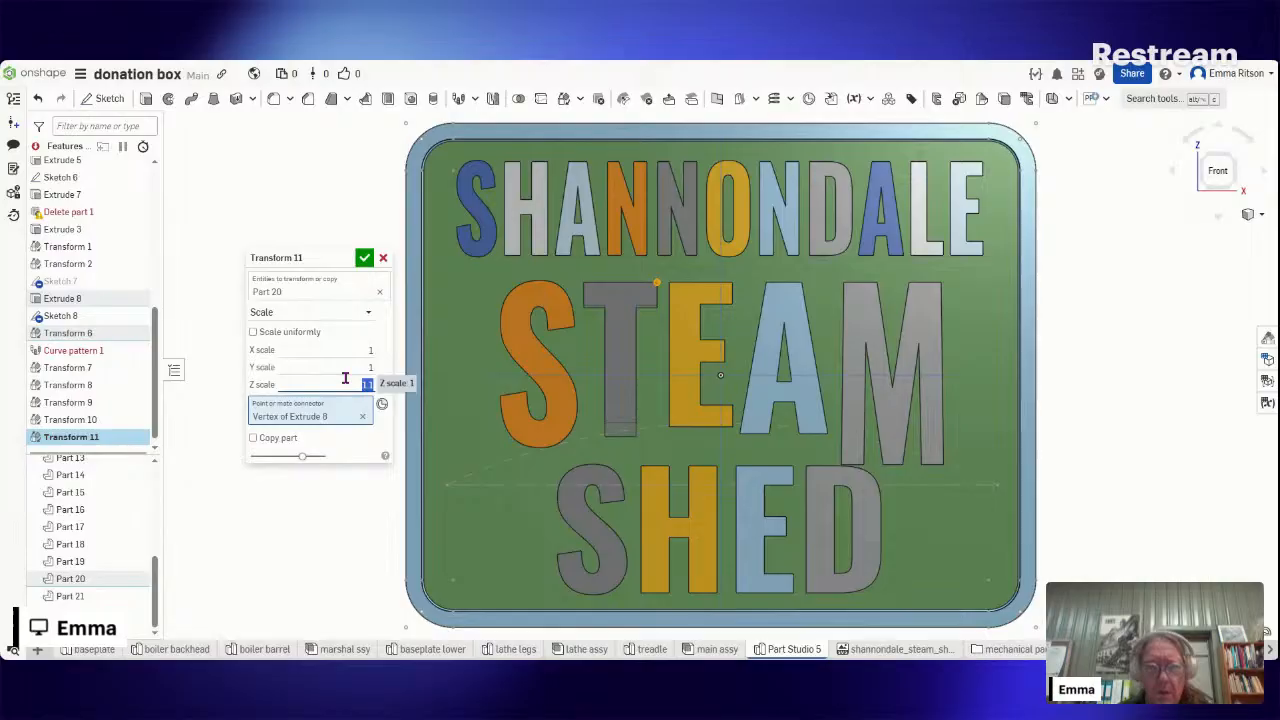
click(365, 261)
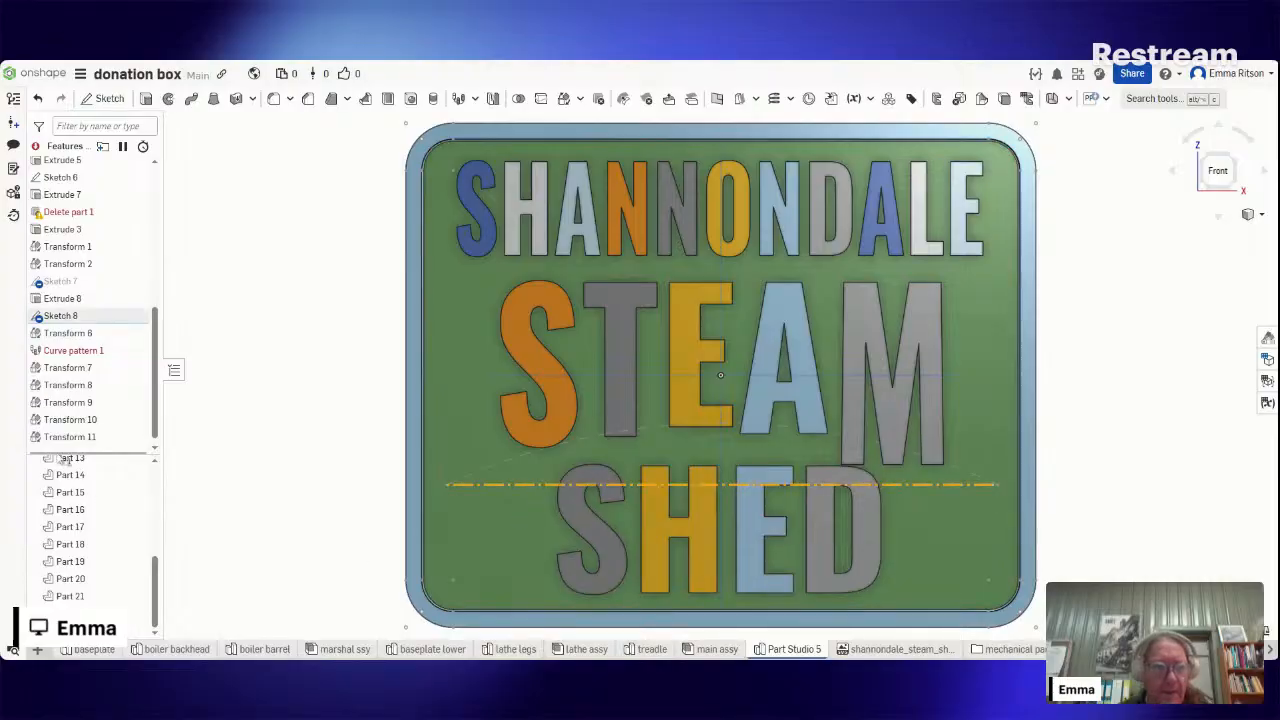
- Edit Sketch 8 and convert the construction line joining the arc's ends into a regular line
right_click(101, 318)
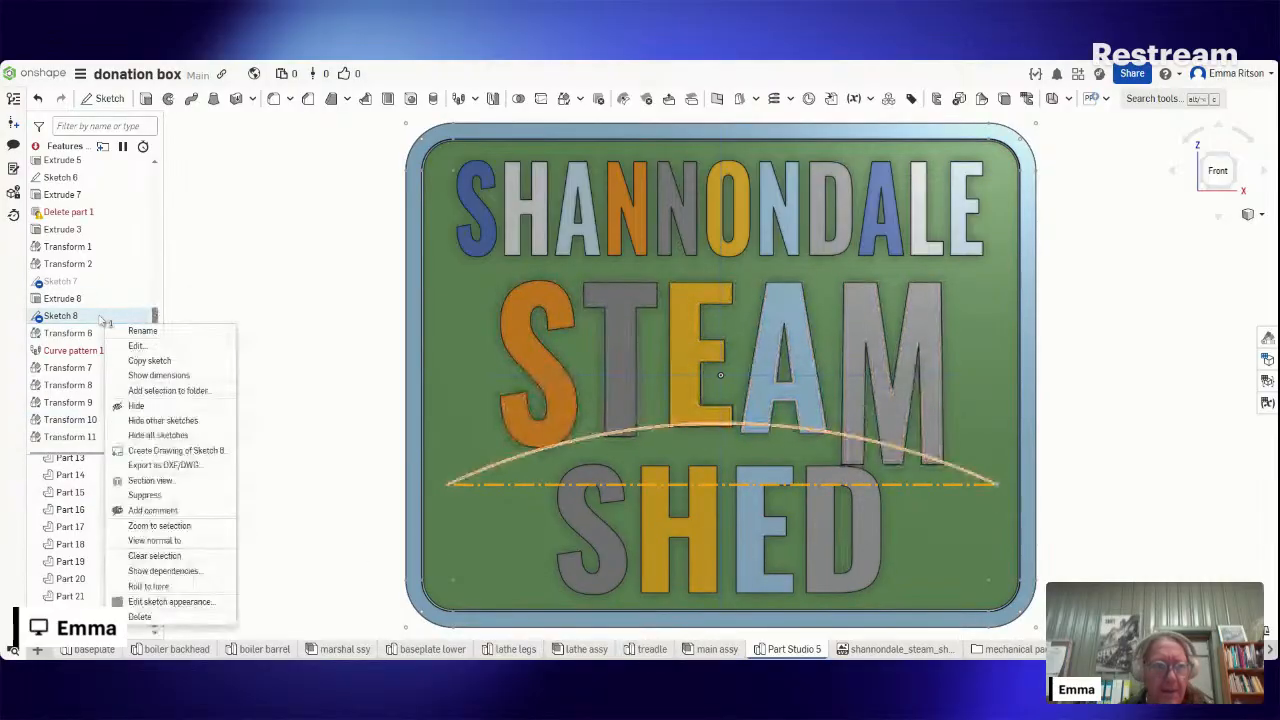
click(135, 346)
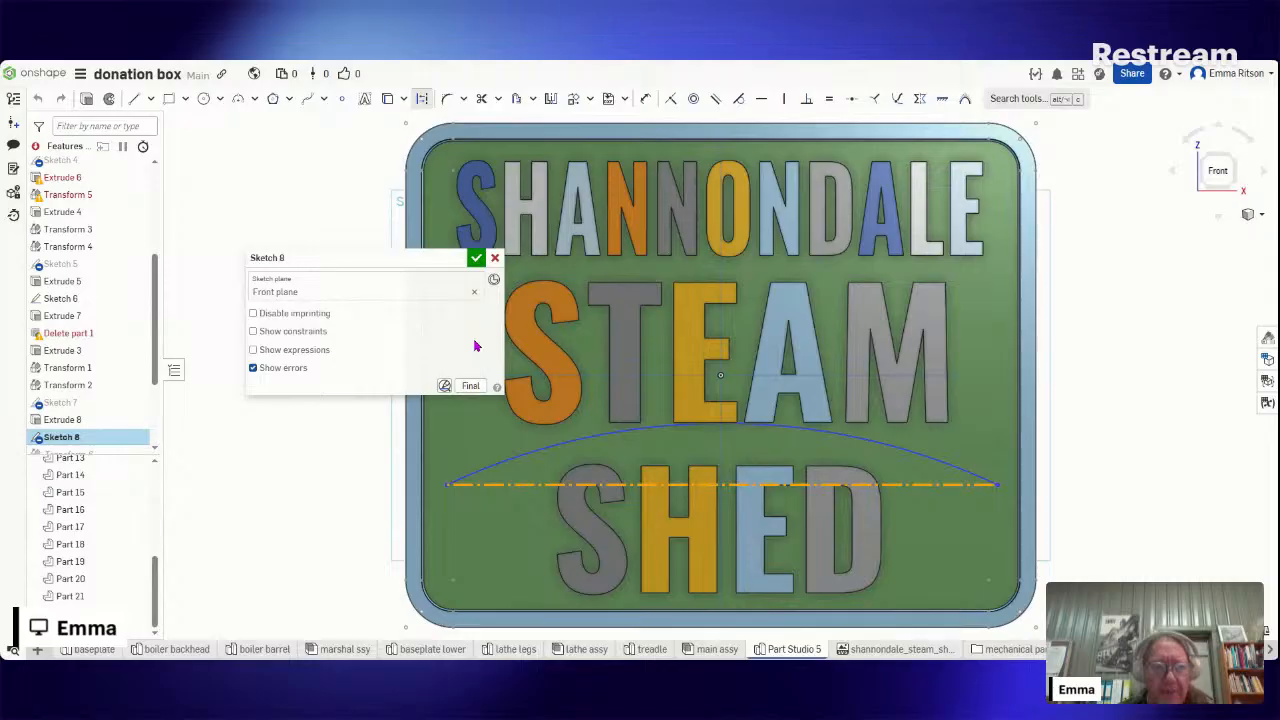
click(421, 102)
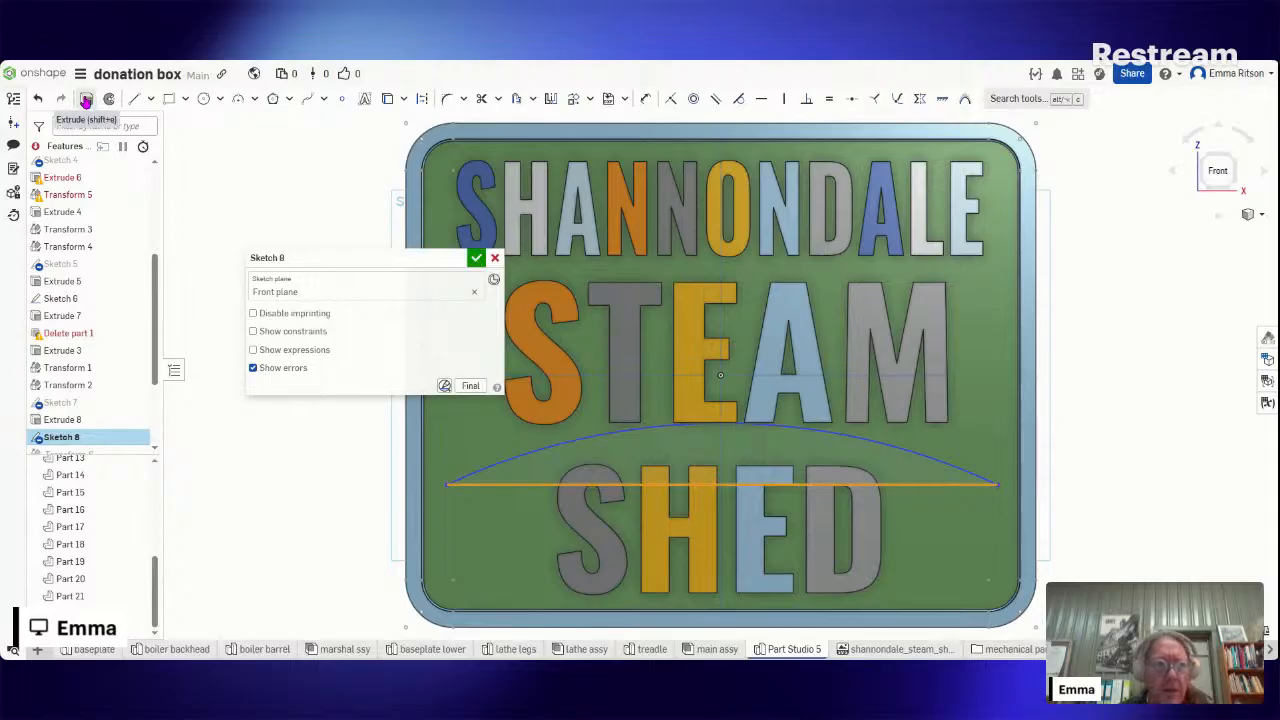
- Extrude the closed arc region of Sketch 8 as a new solid with a blind depth of 25 mm
click(86, 101)
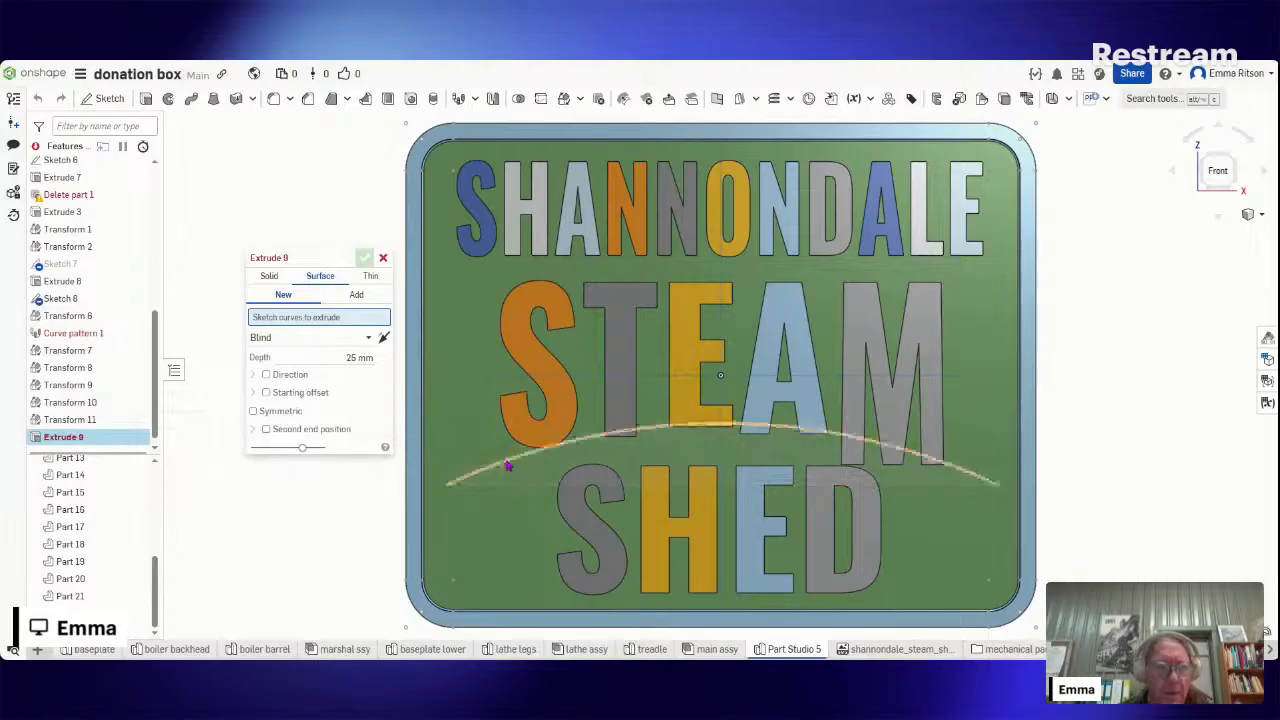
click(508, 465)
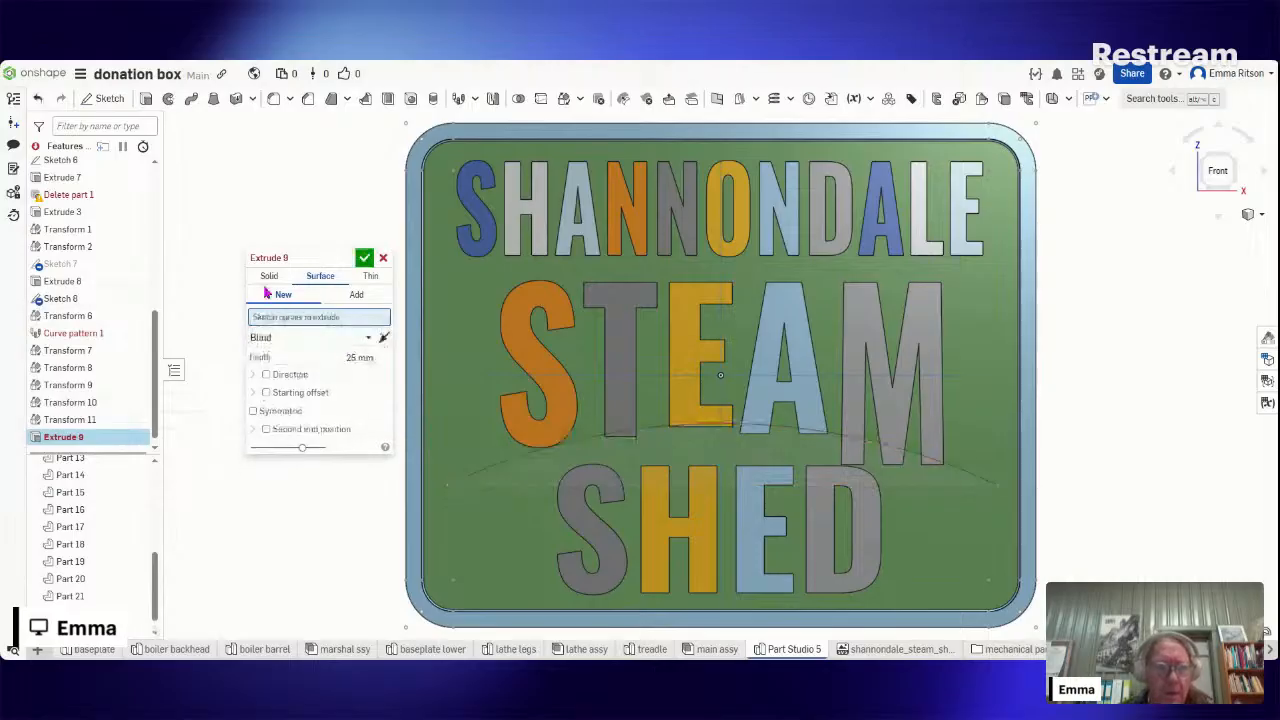
click(380, 329)
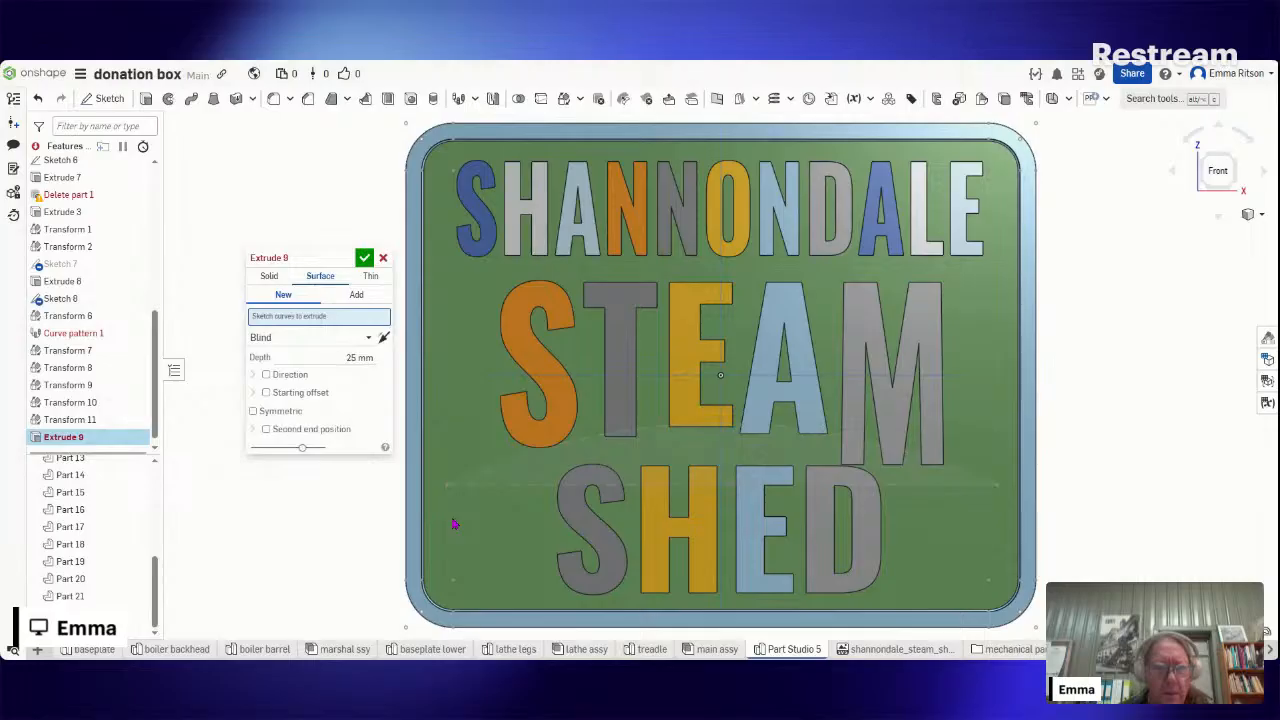
click(500, 485)
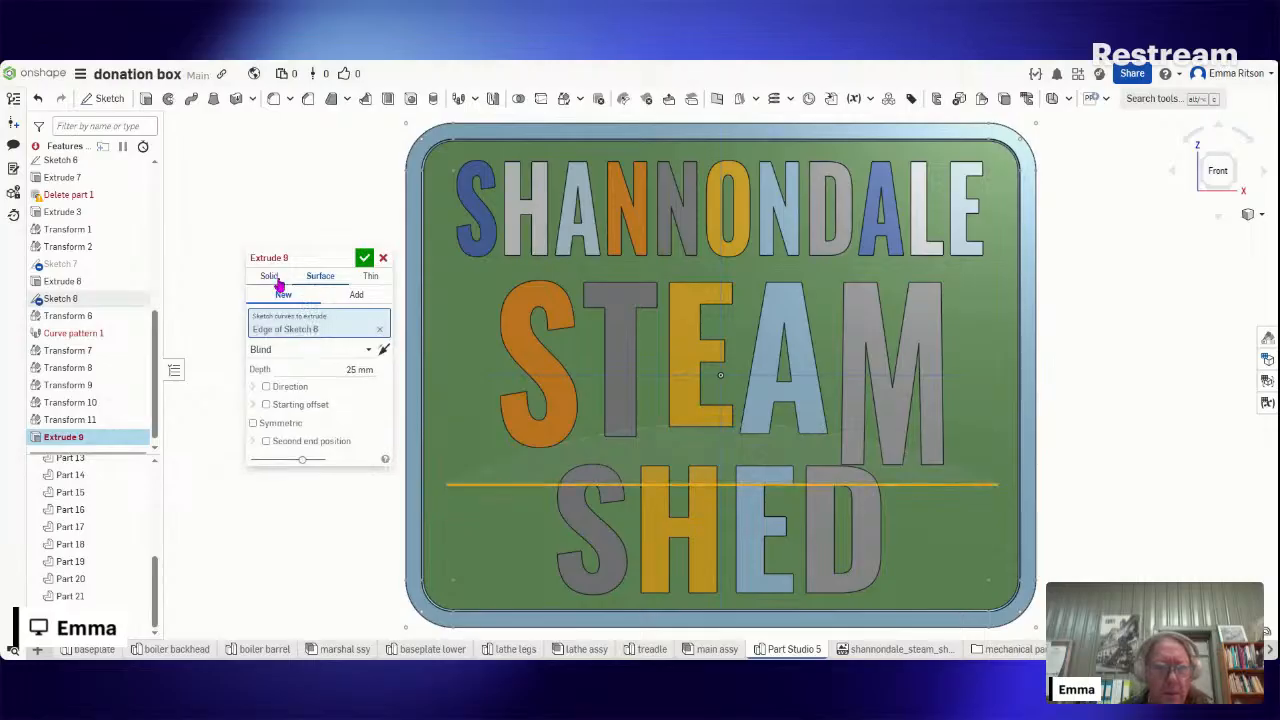
click(274, 282)
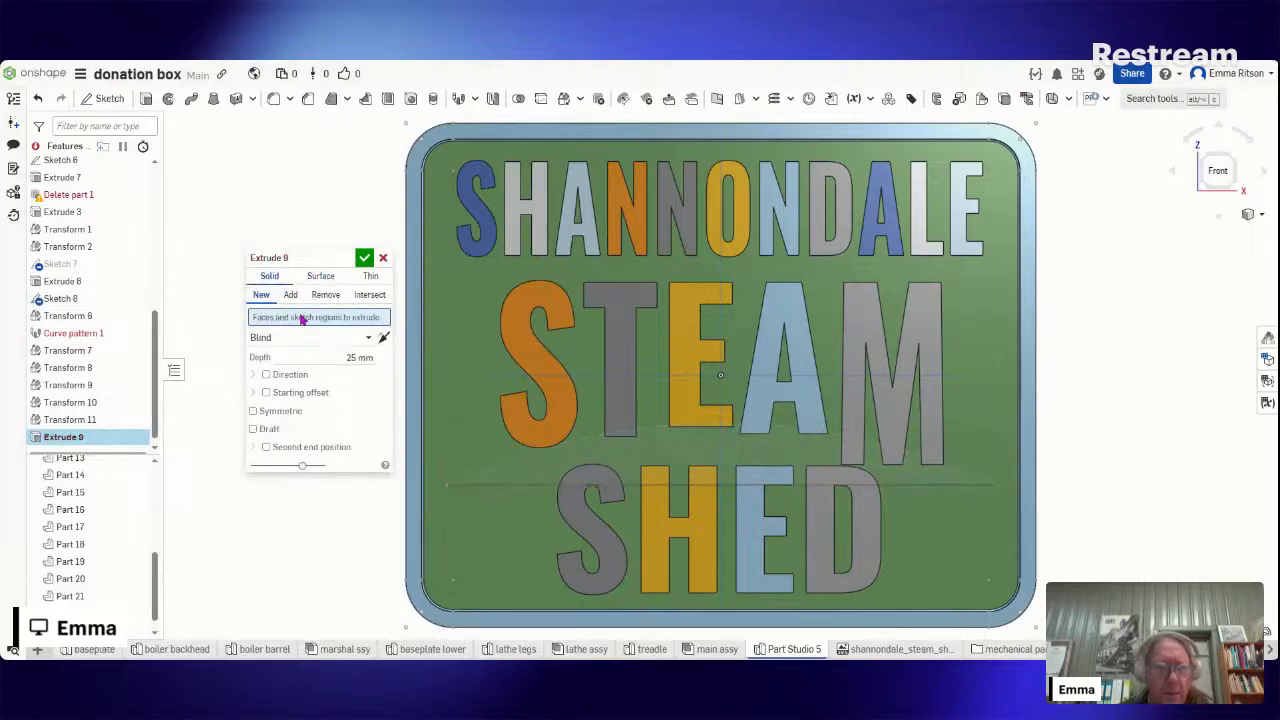
click(57, 302)
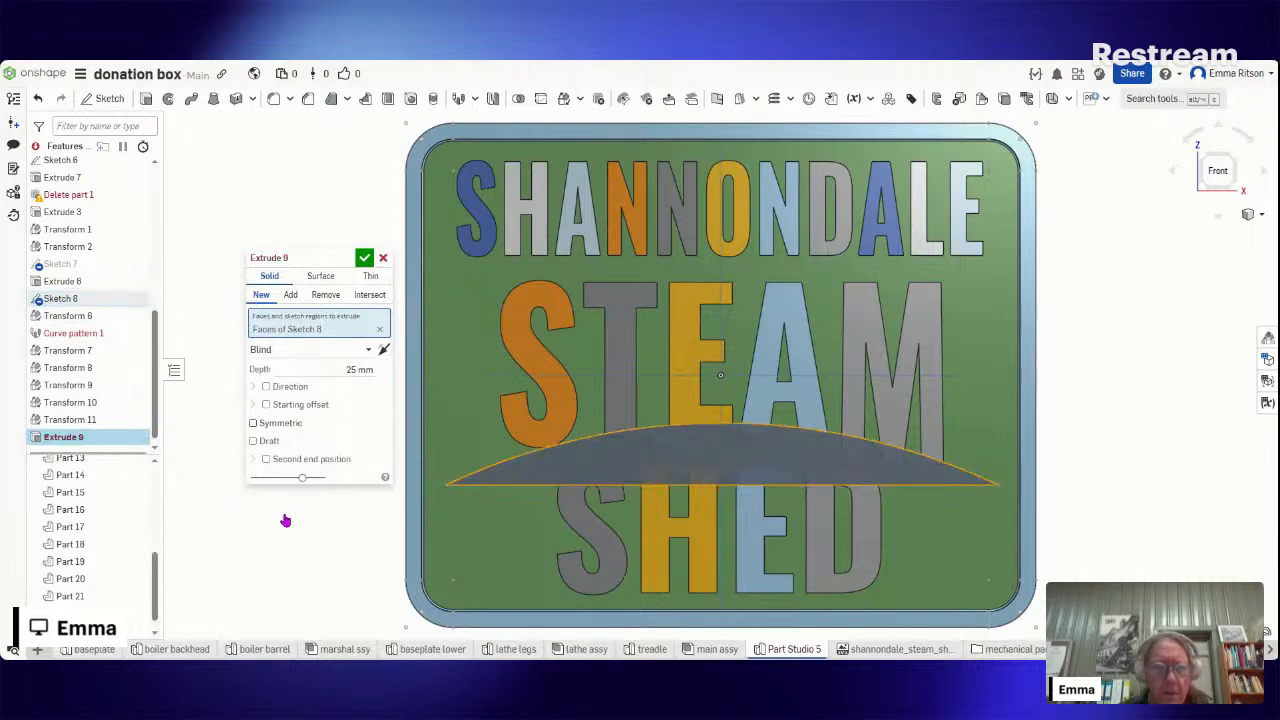
right_drag(295, 557, 367, 266)
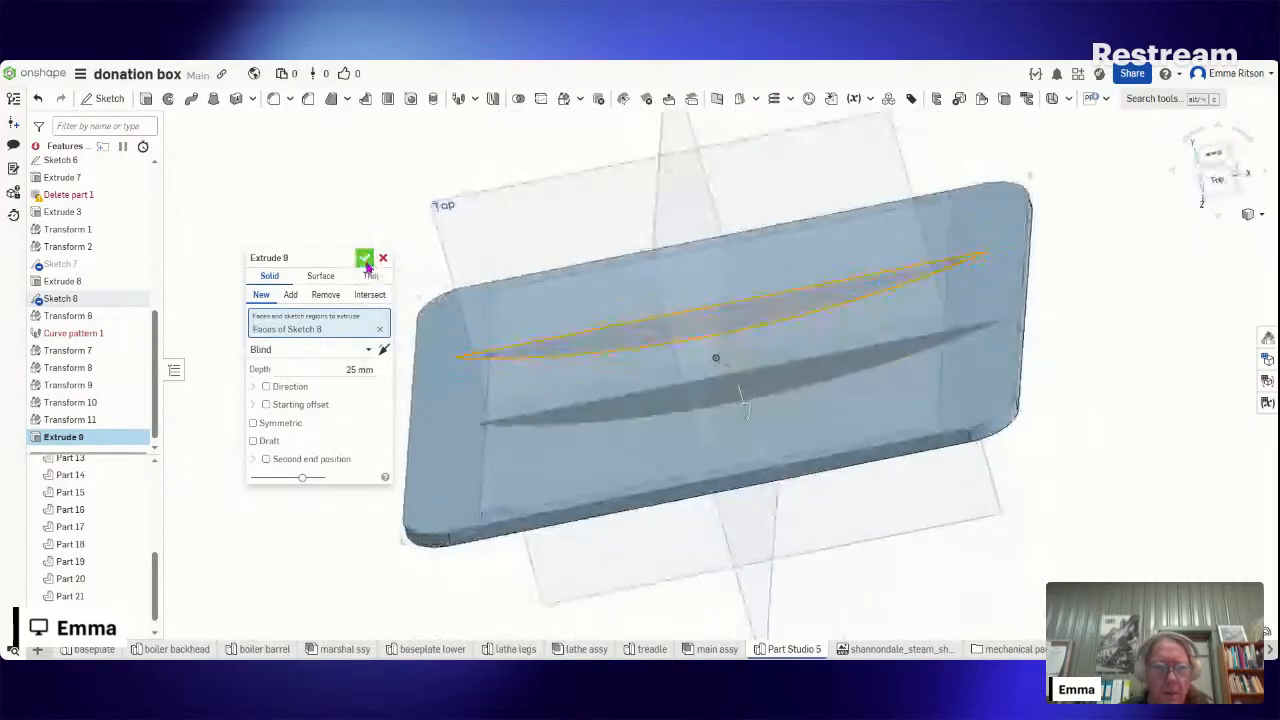
right_drag(514, 297, 671, 460)
click(1218, 178)
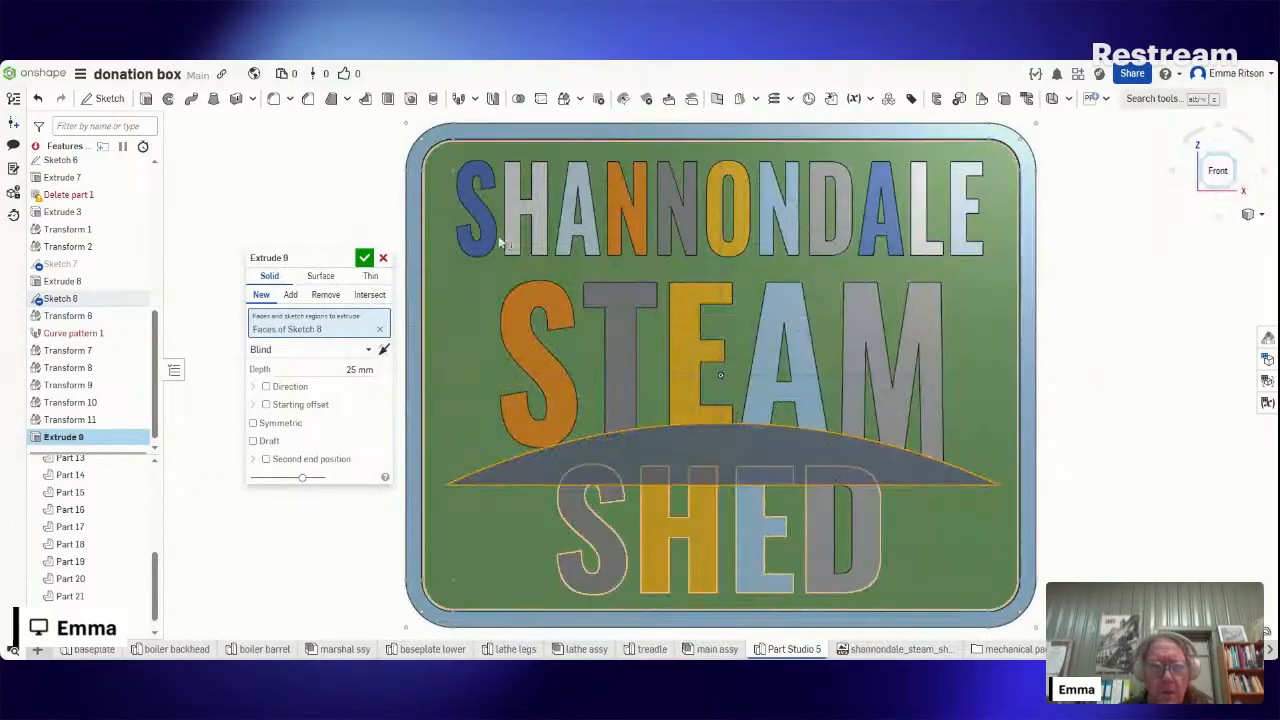
click(365, 259)
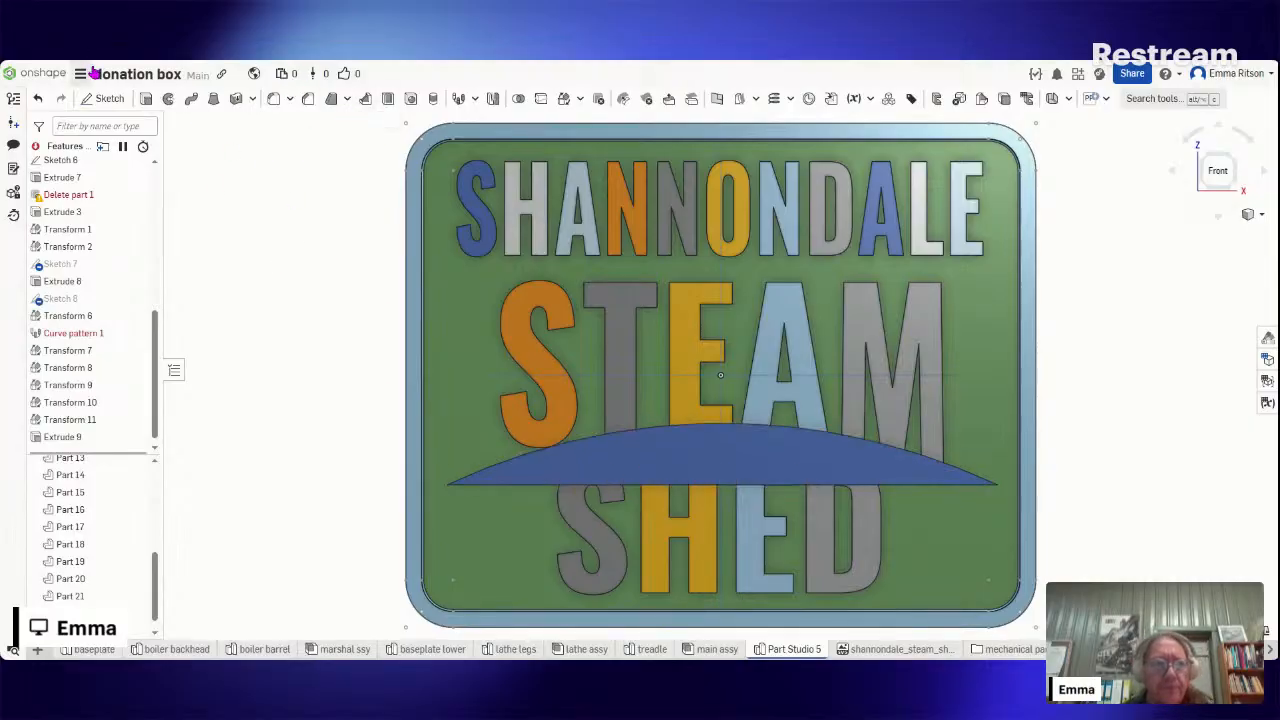
- Subtract the extruded arc solid from all five letters of STEAM with a Boolean, without keeping the tool
click(519, 99)
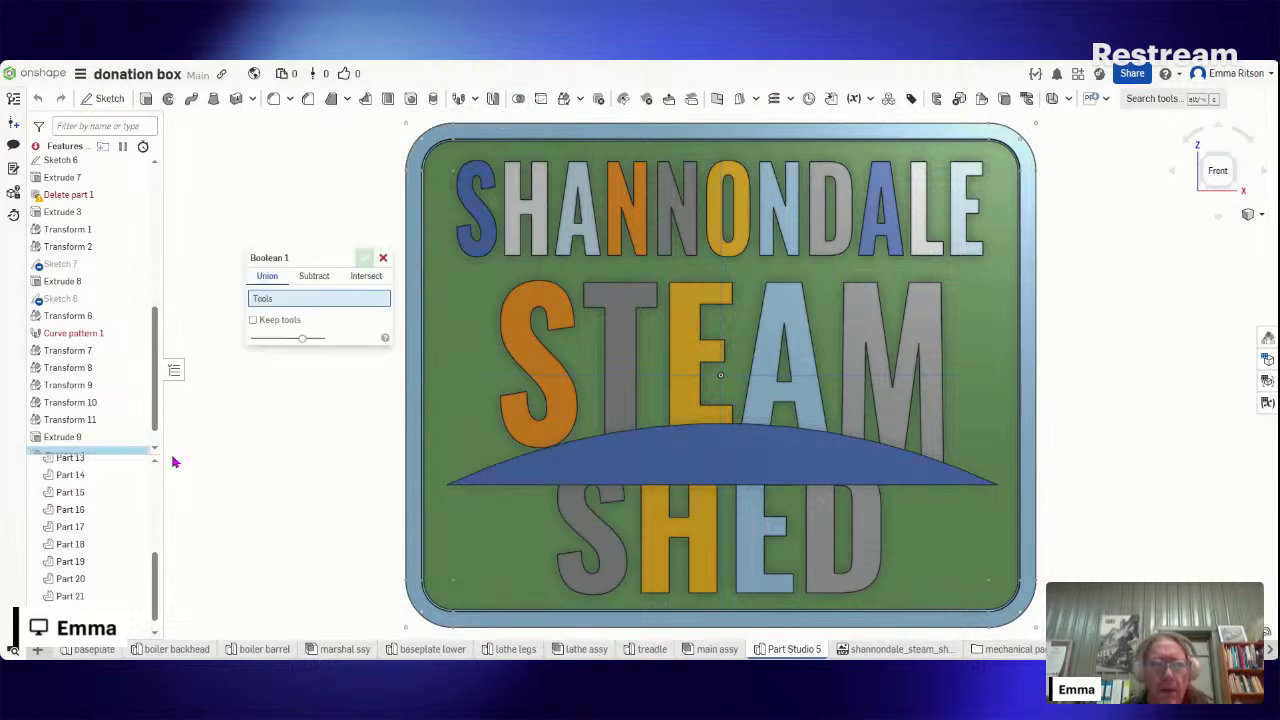
click(310, 277)
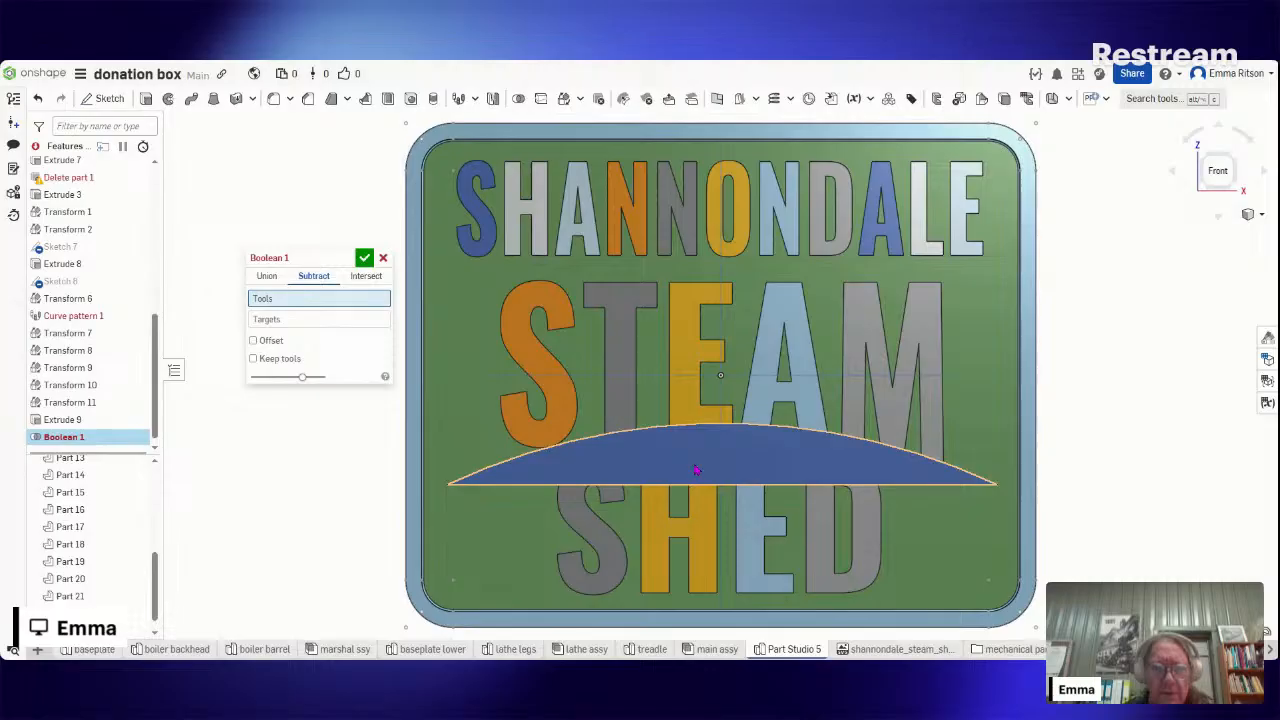
click(697, 470)
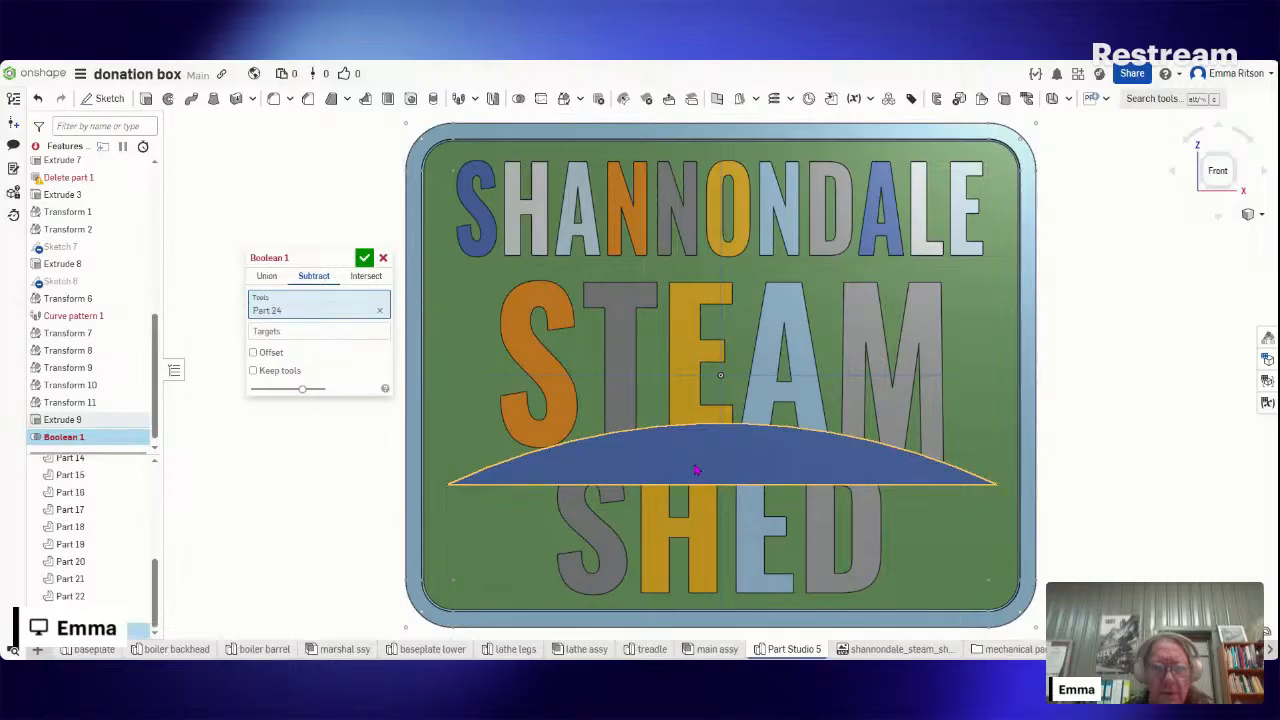
click(337, 332)
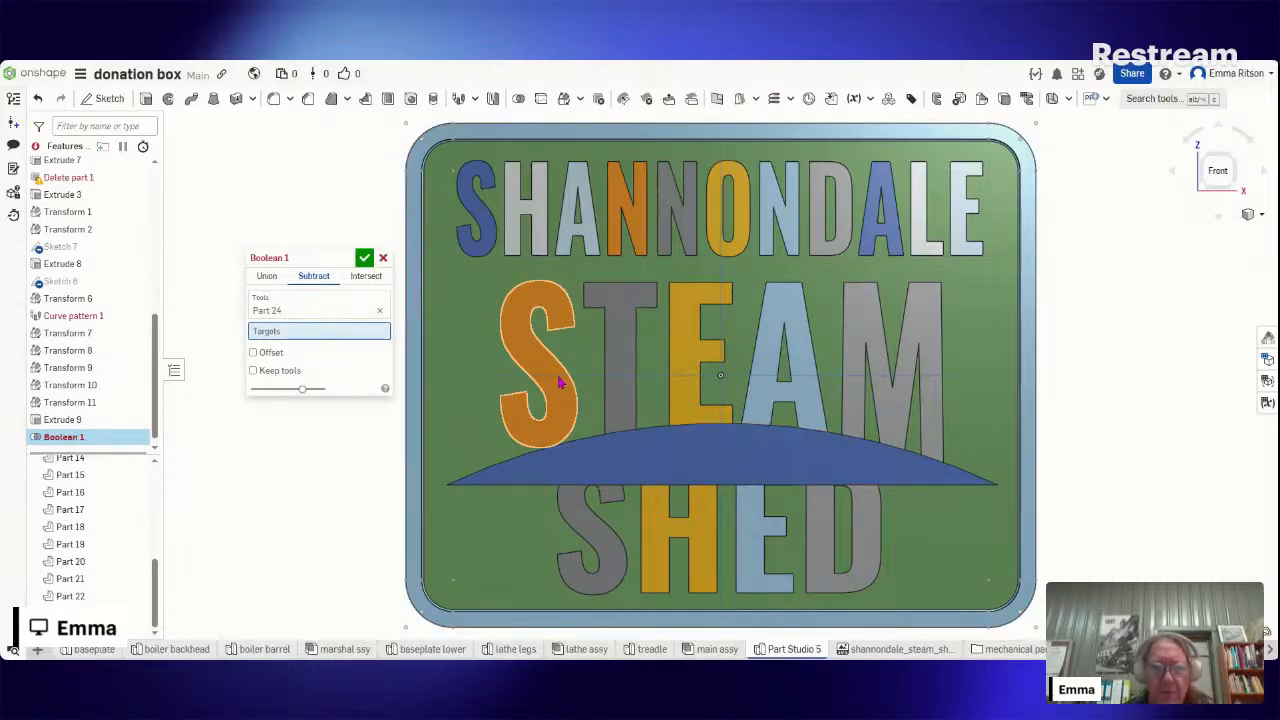
click(628, 373)
click(698, 380)
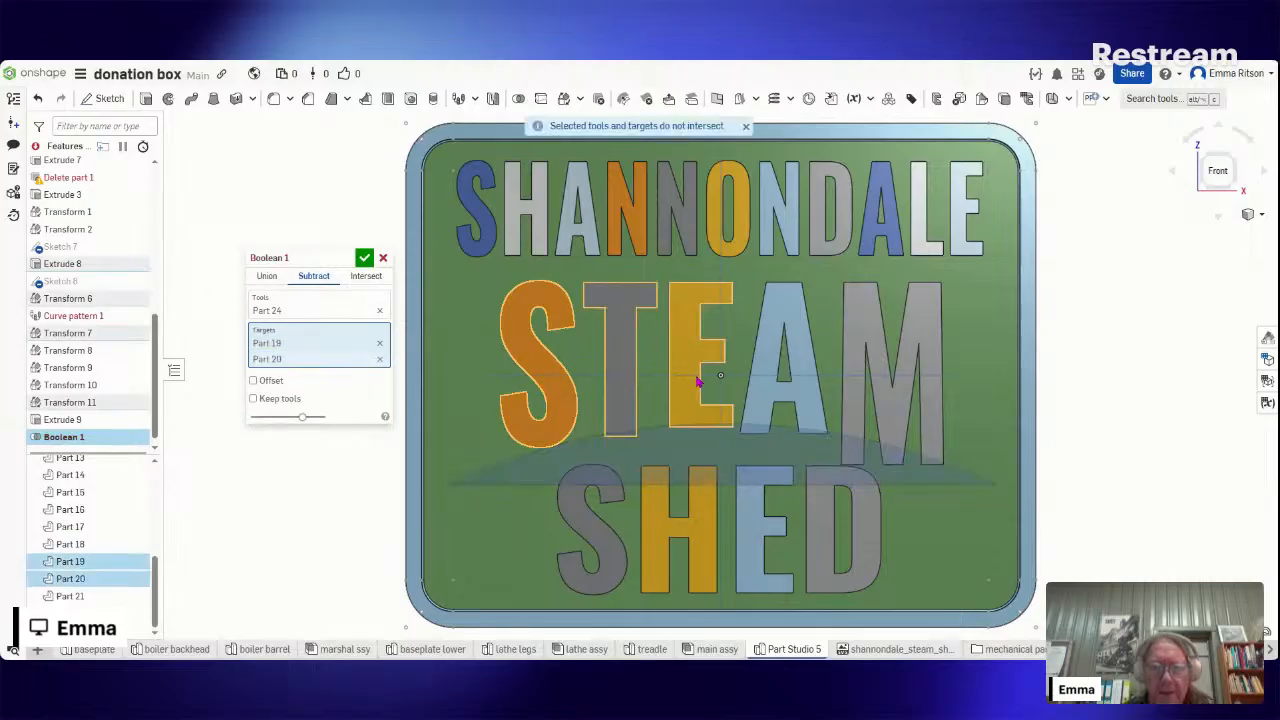
click(764, 386)
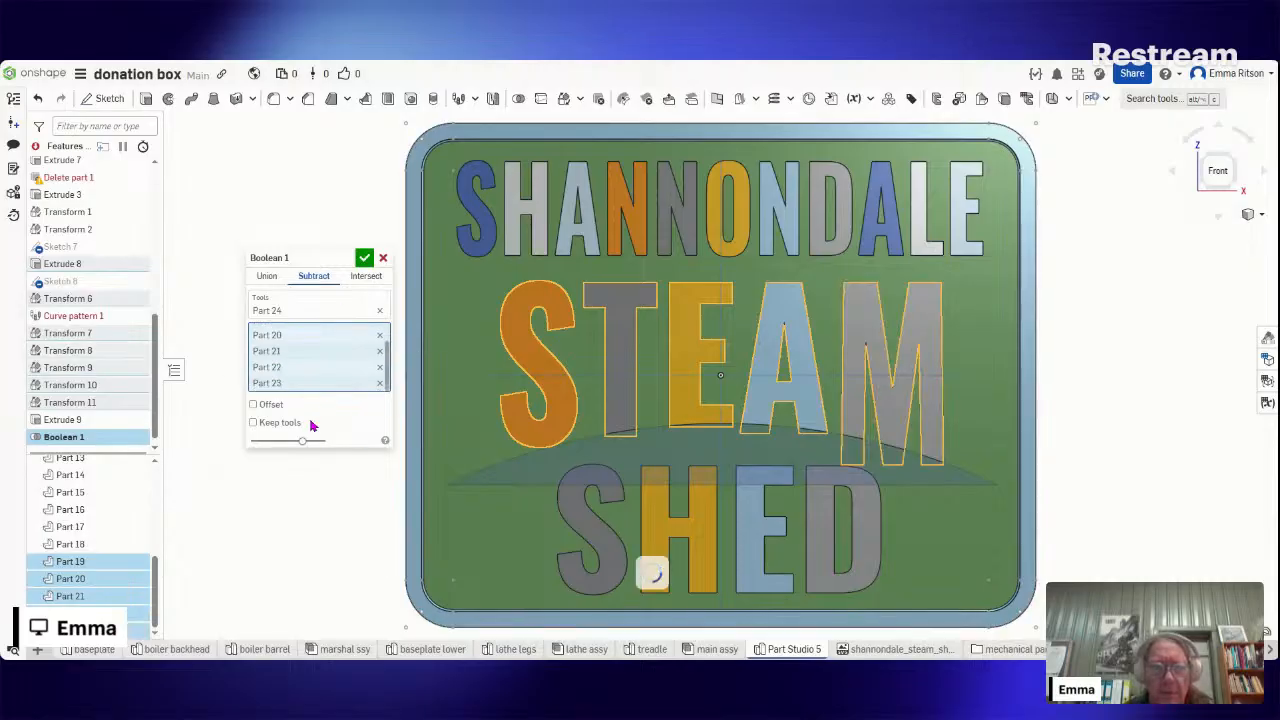
click(365, 259)
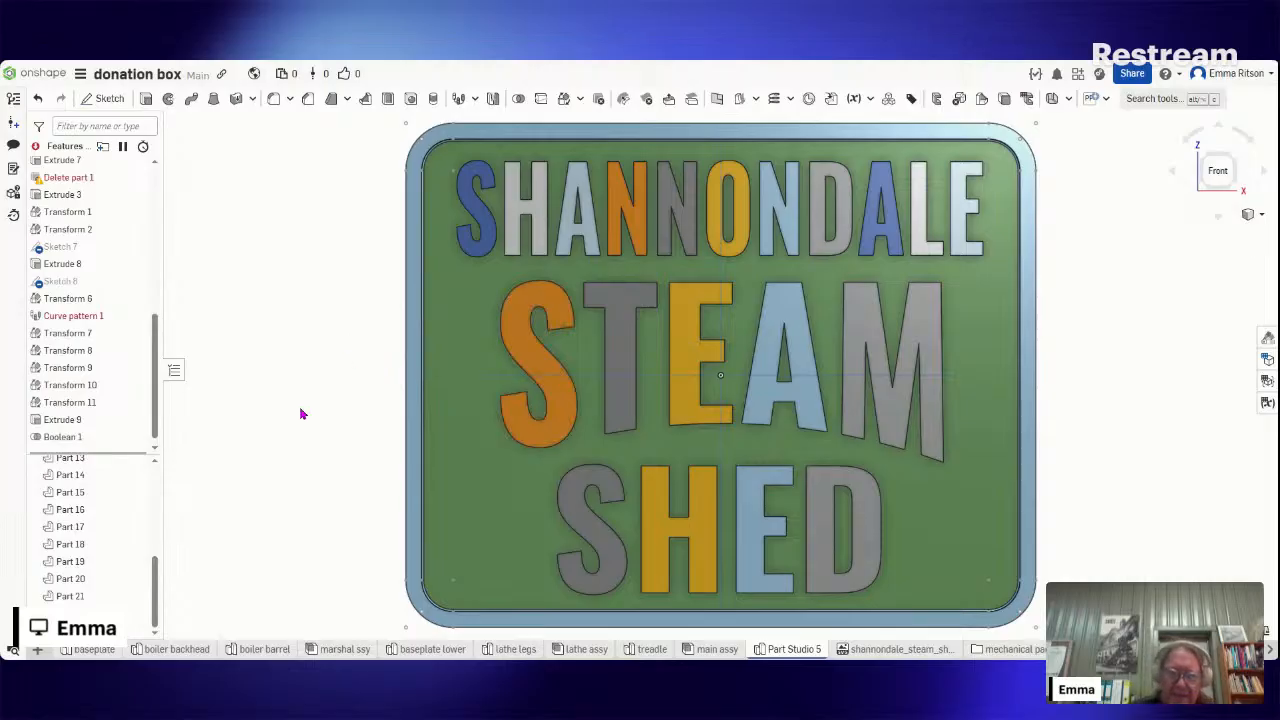
- Edit the S of STEAM's scale transform, Transform 7, and set its Z scale to 1.17
click(536, 362)
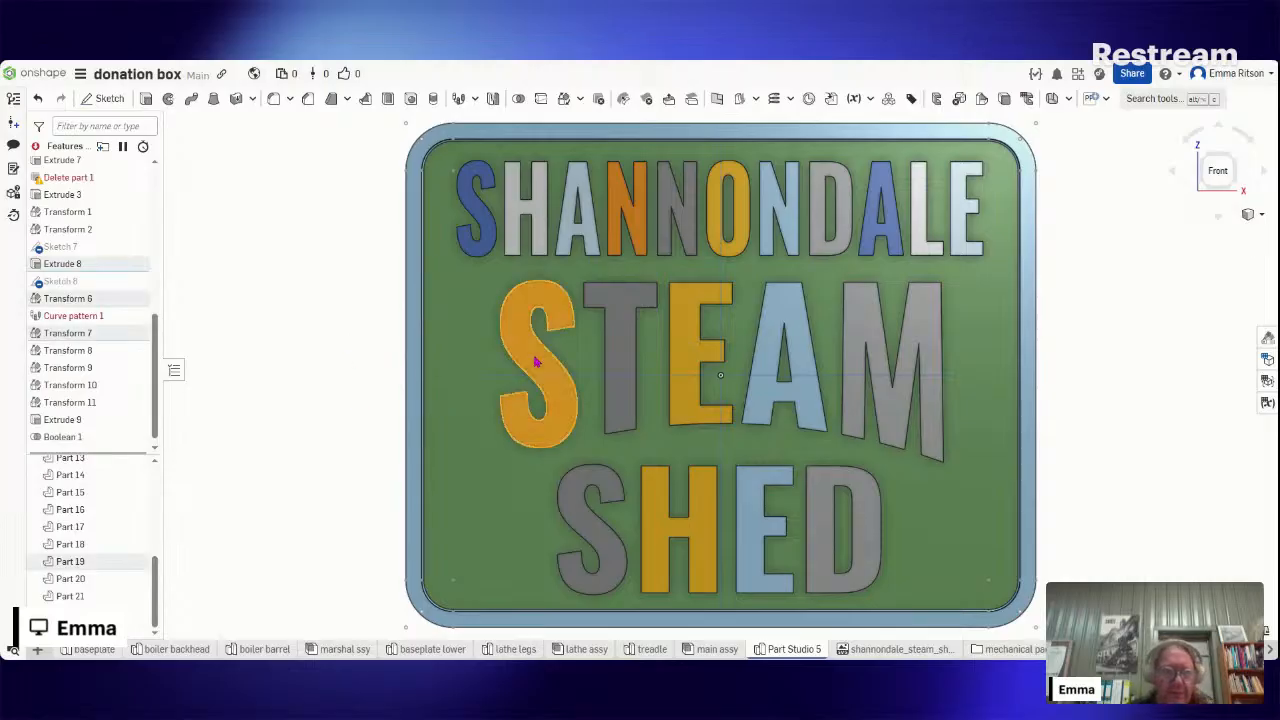
click(220, 302)
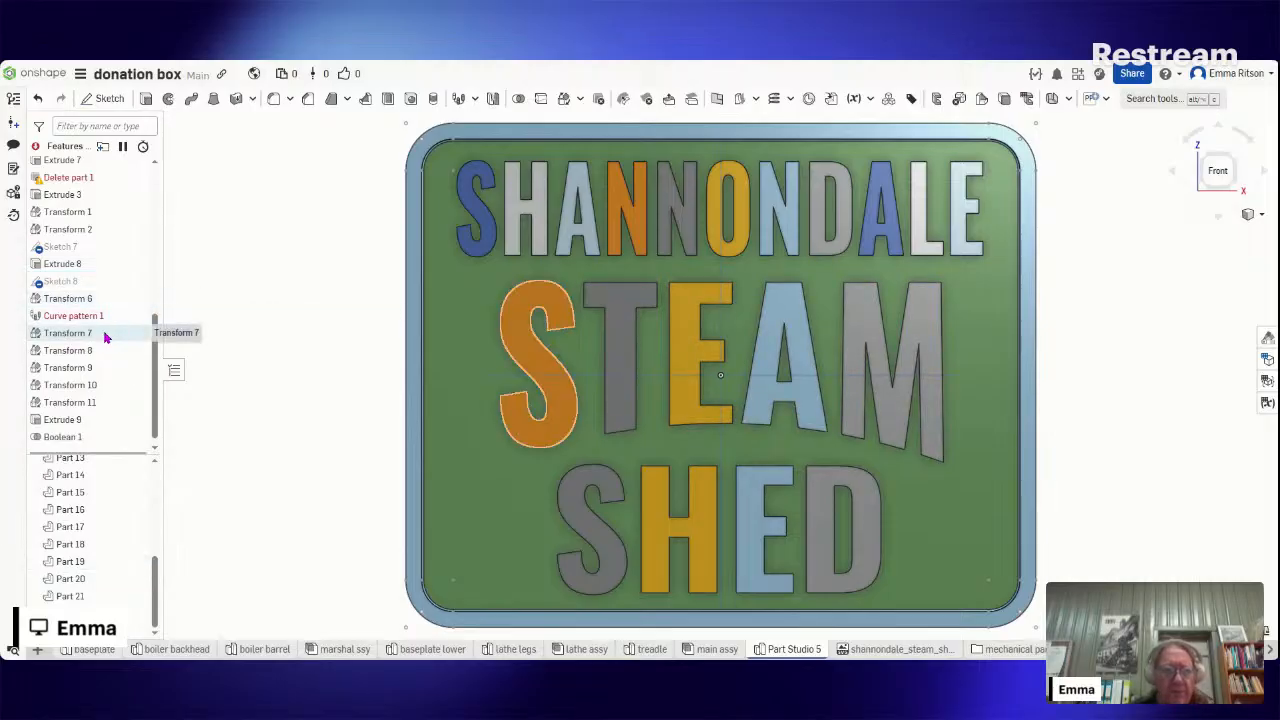
right_click(105, 337)
click(147, 368)
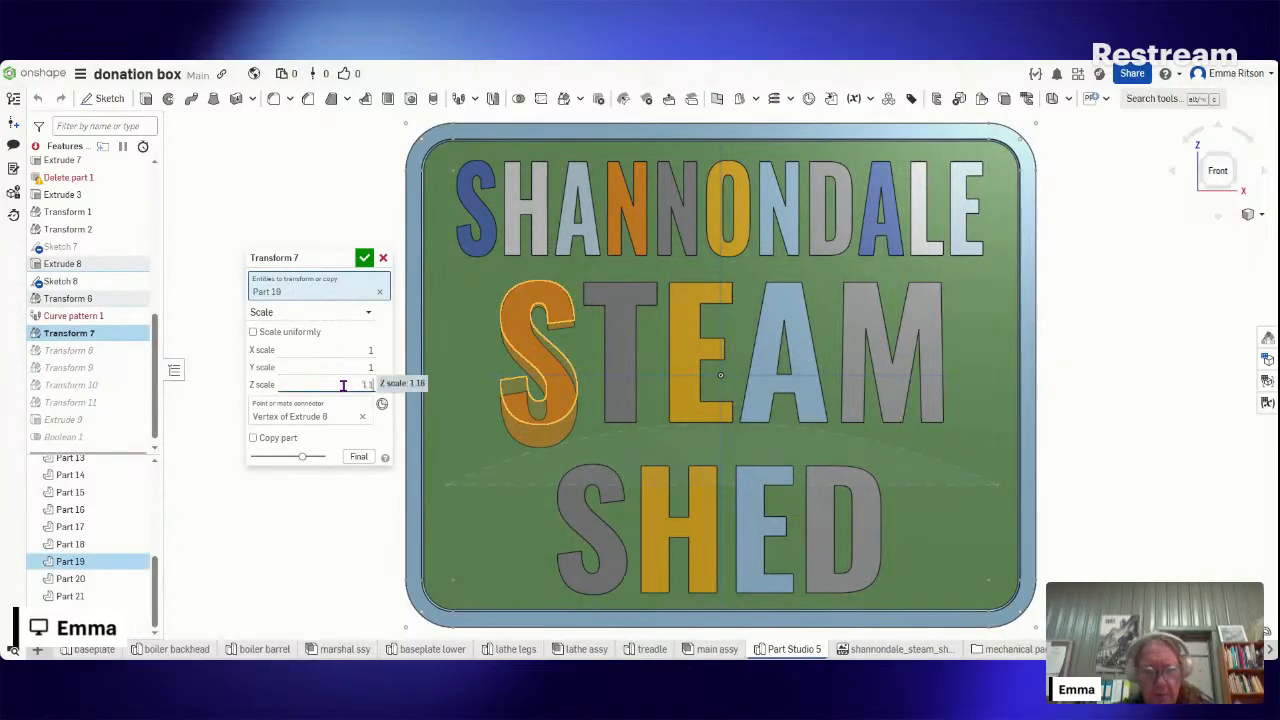
double_click(366, 384)
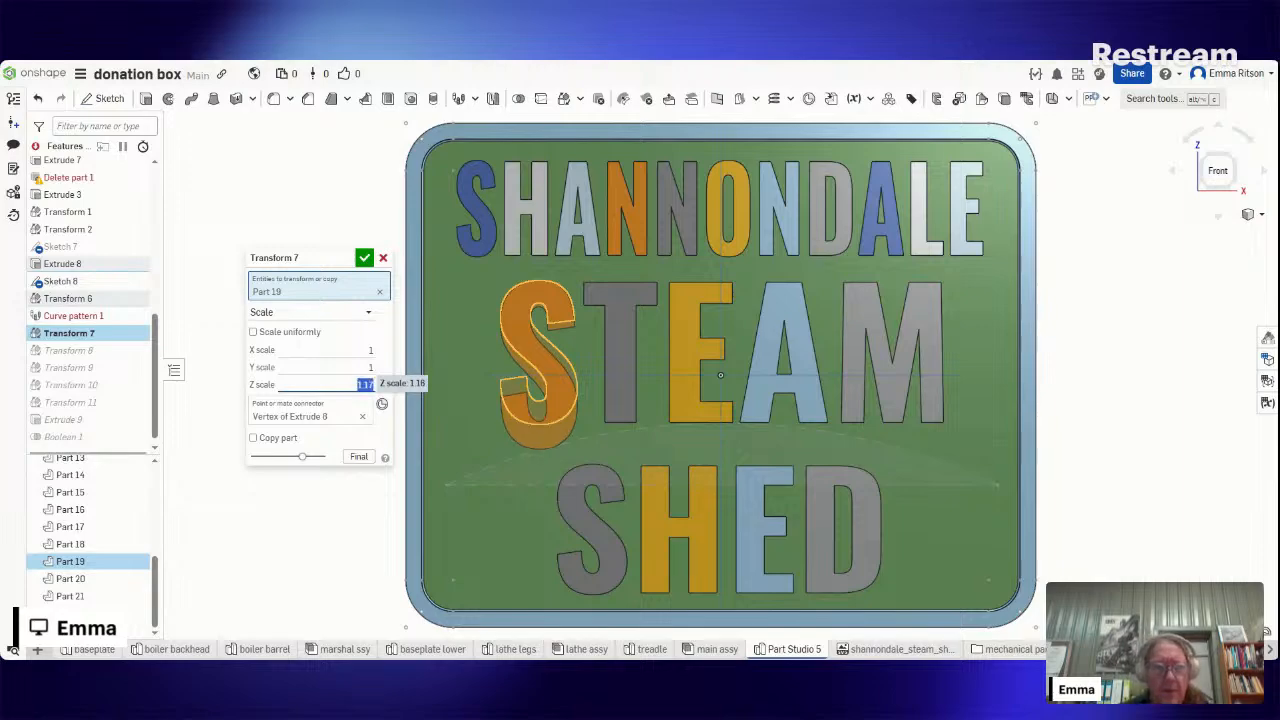
click(366, 262)
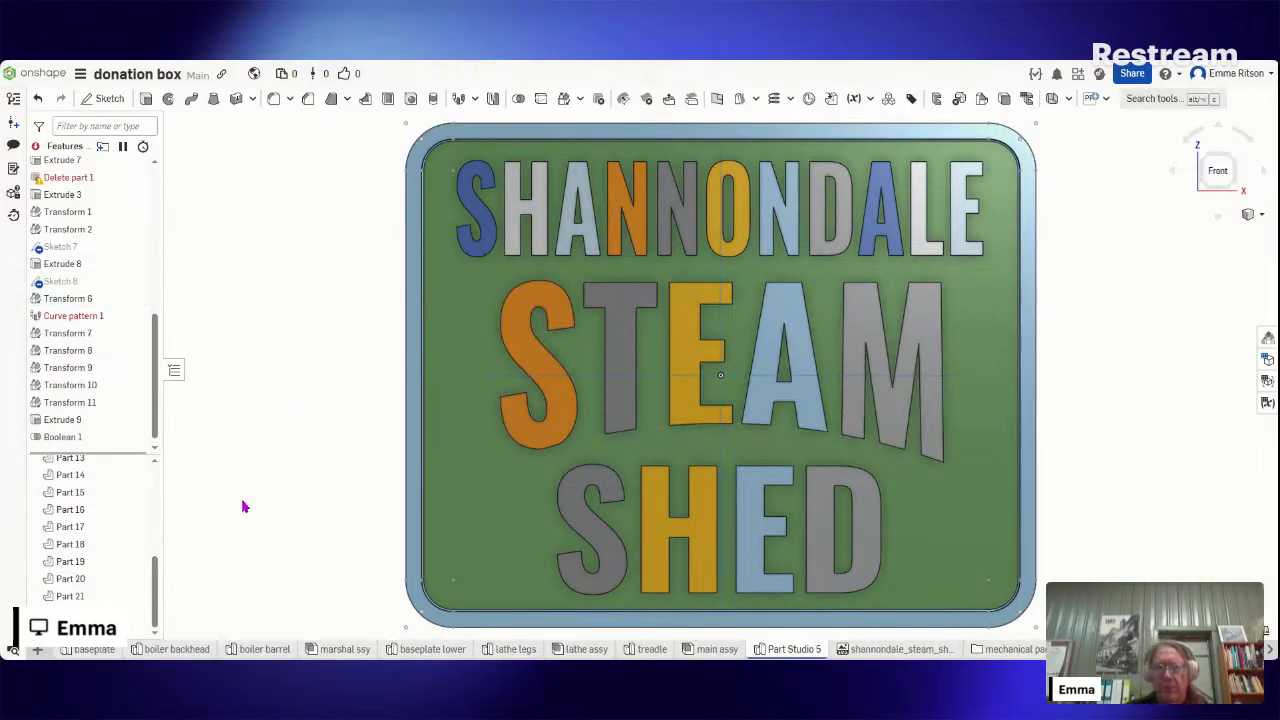
- Edit Boolean 1 and remove the S of STEAM, Part 19, from the subtraction targets
right_click(96, 437)
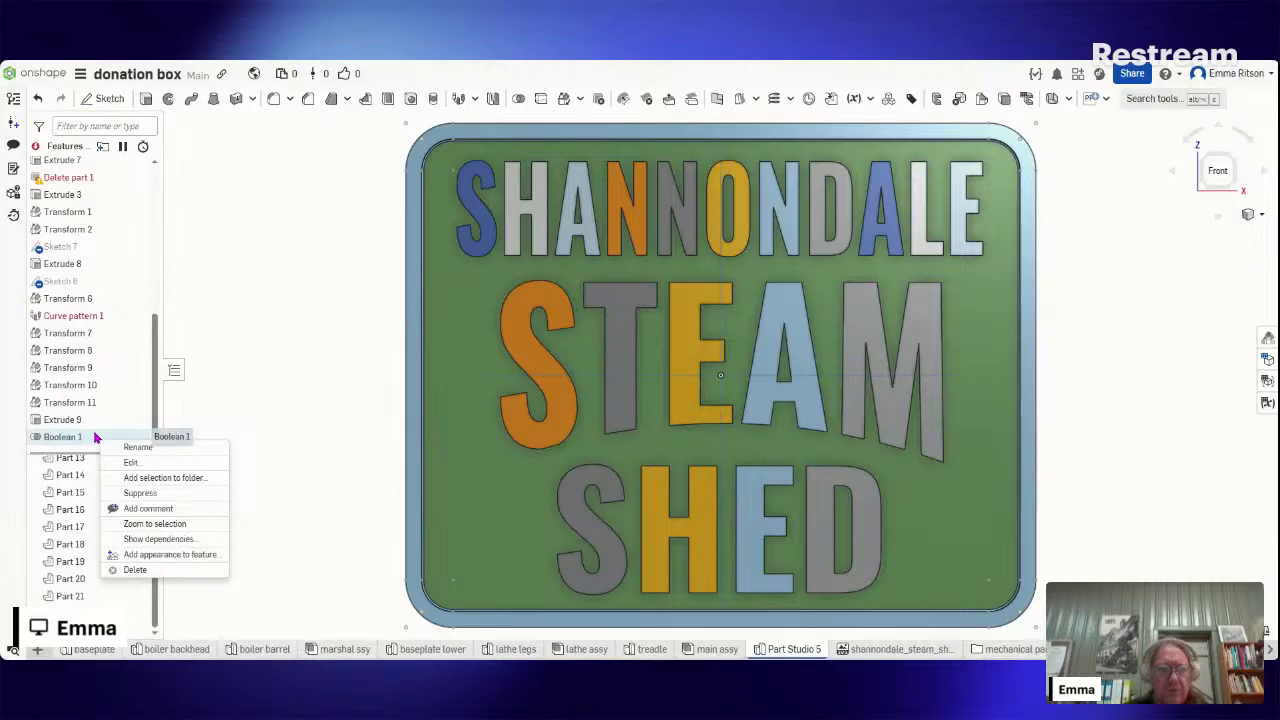
click(137, 466)
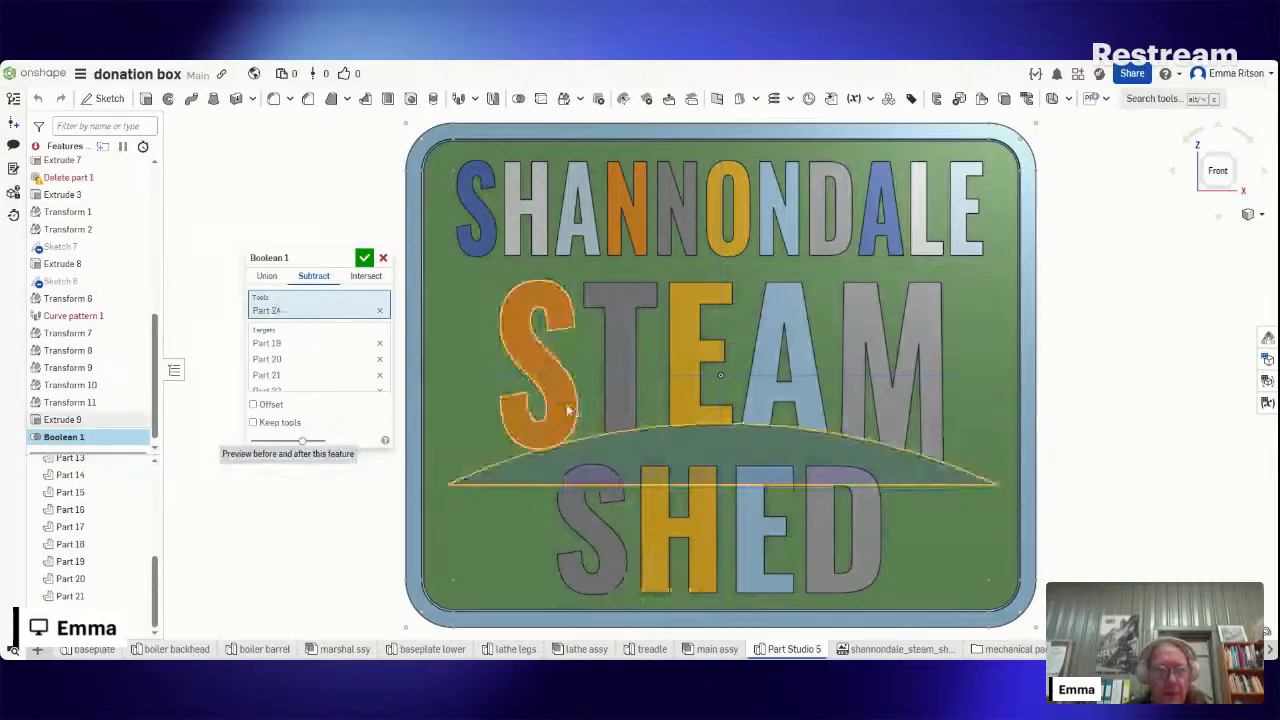
click(307, 331)
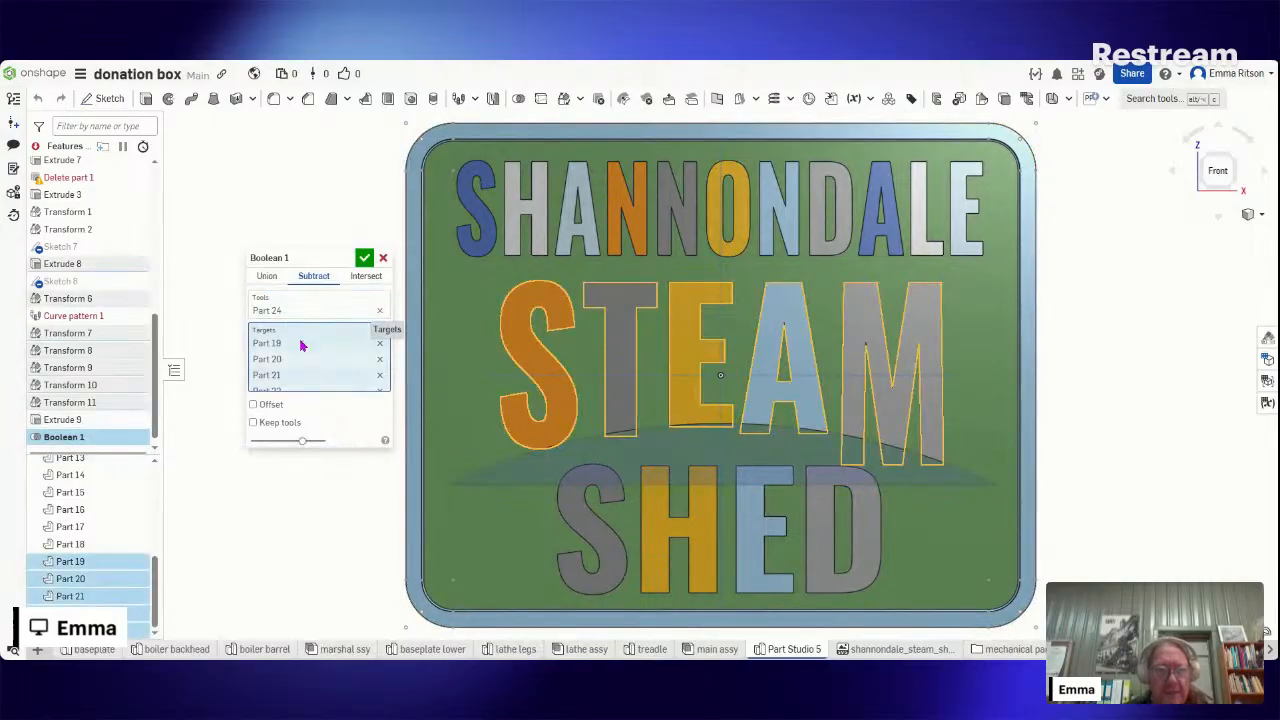
click(380, 344)
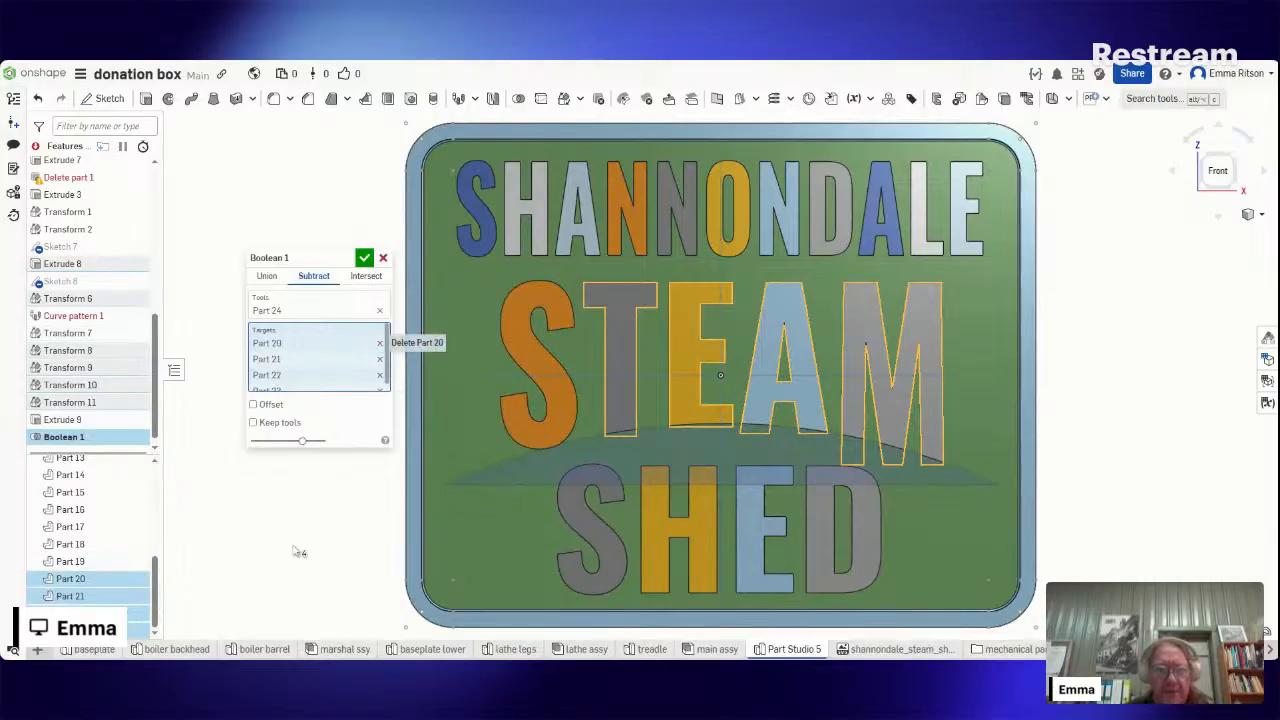
click(364, 259)
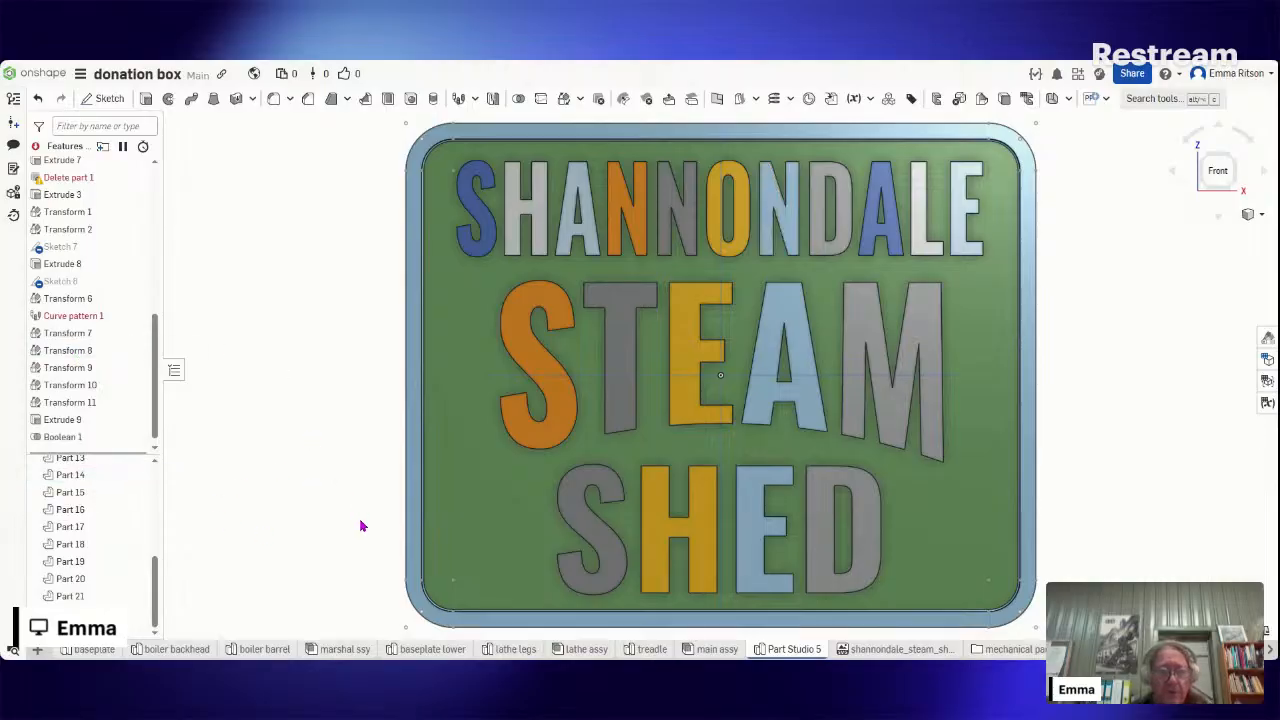
- Show Sketch 8 and start a new sketch on the Front plane
click(136, 281)
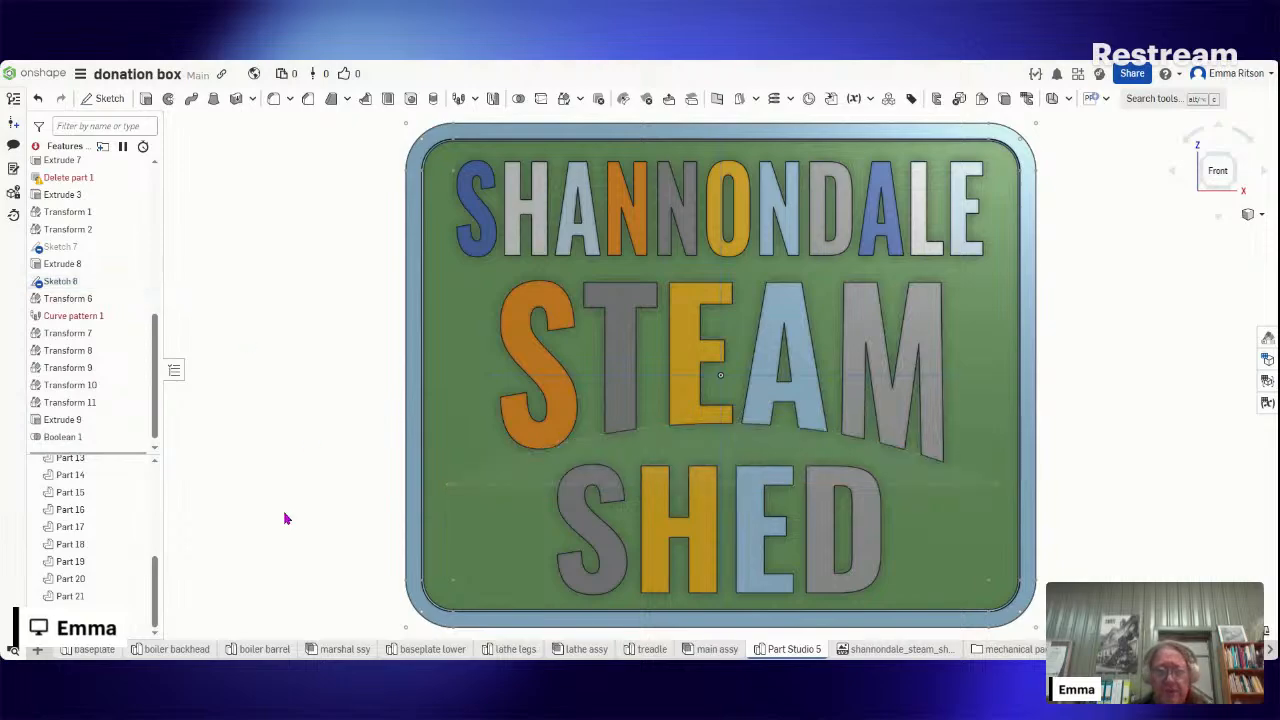
click(108, 100)
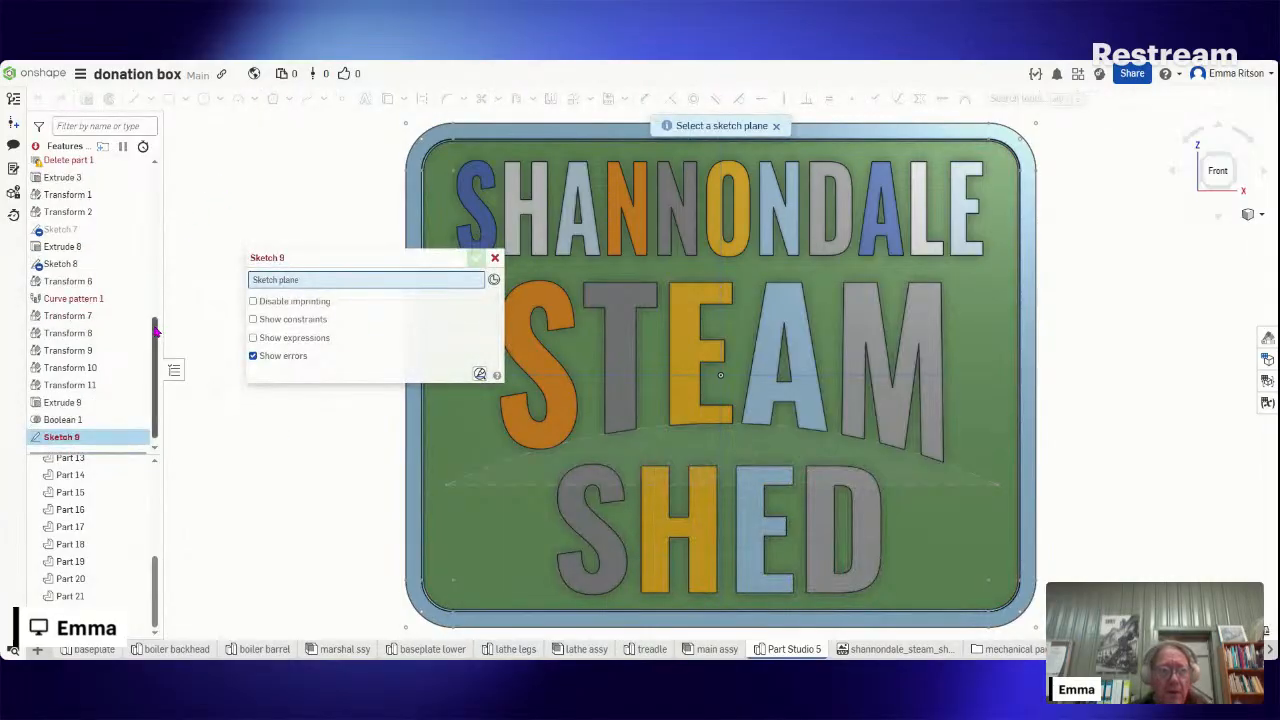
drag(156, 333, 155, 185)
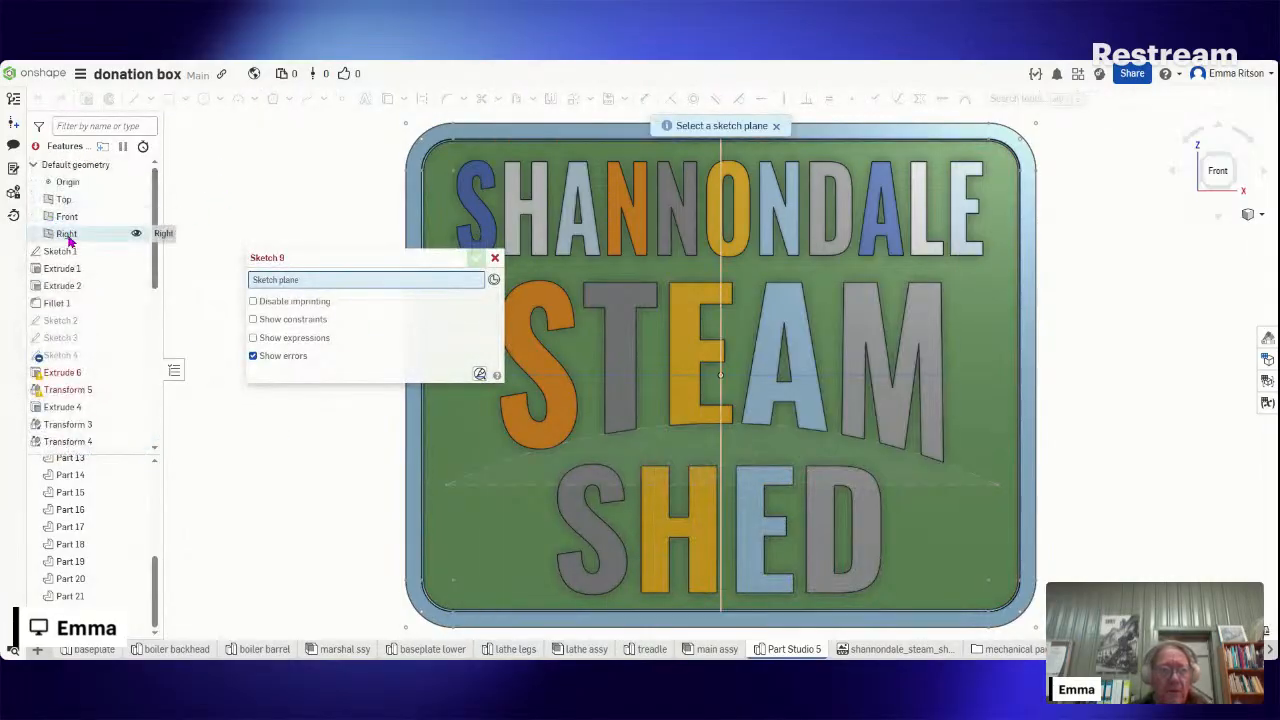
click(68, 217)
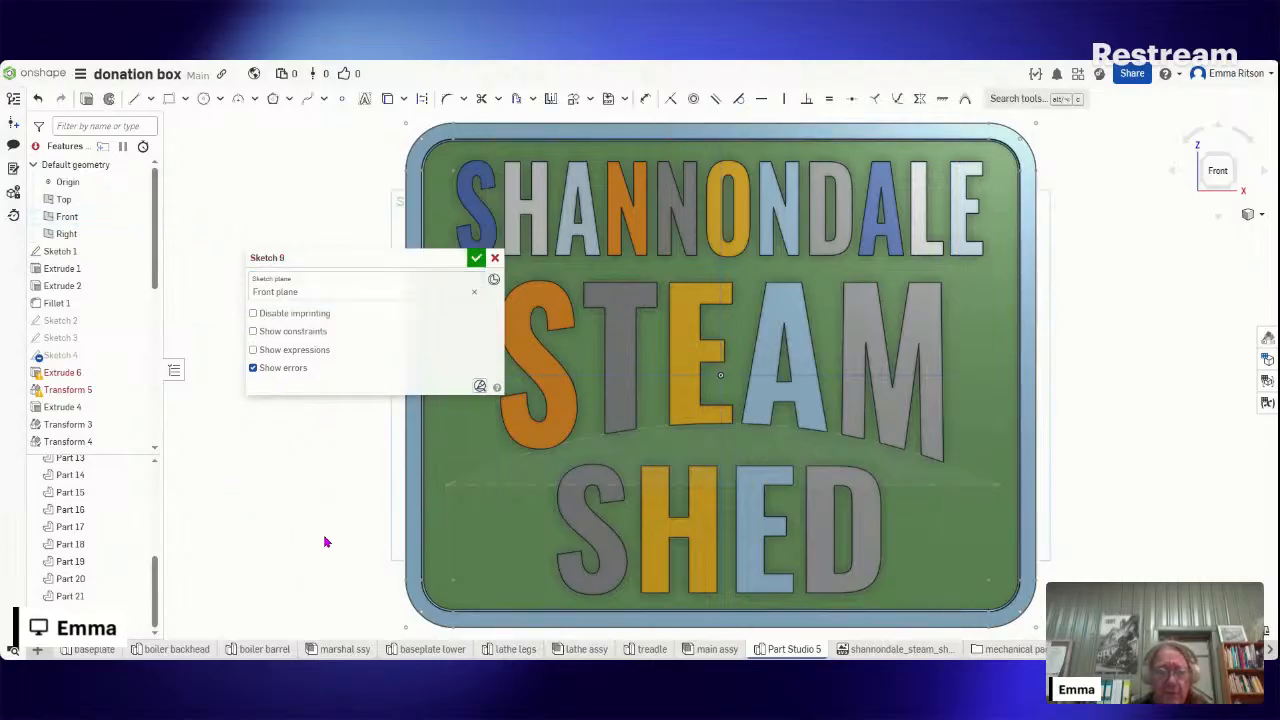
mouse_move(155, 248)
mouse_down()
mouse_move(167, 373)
mouse_move(158, 497)
mouse_up()
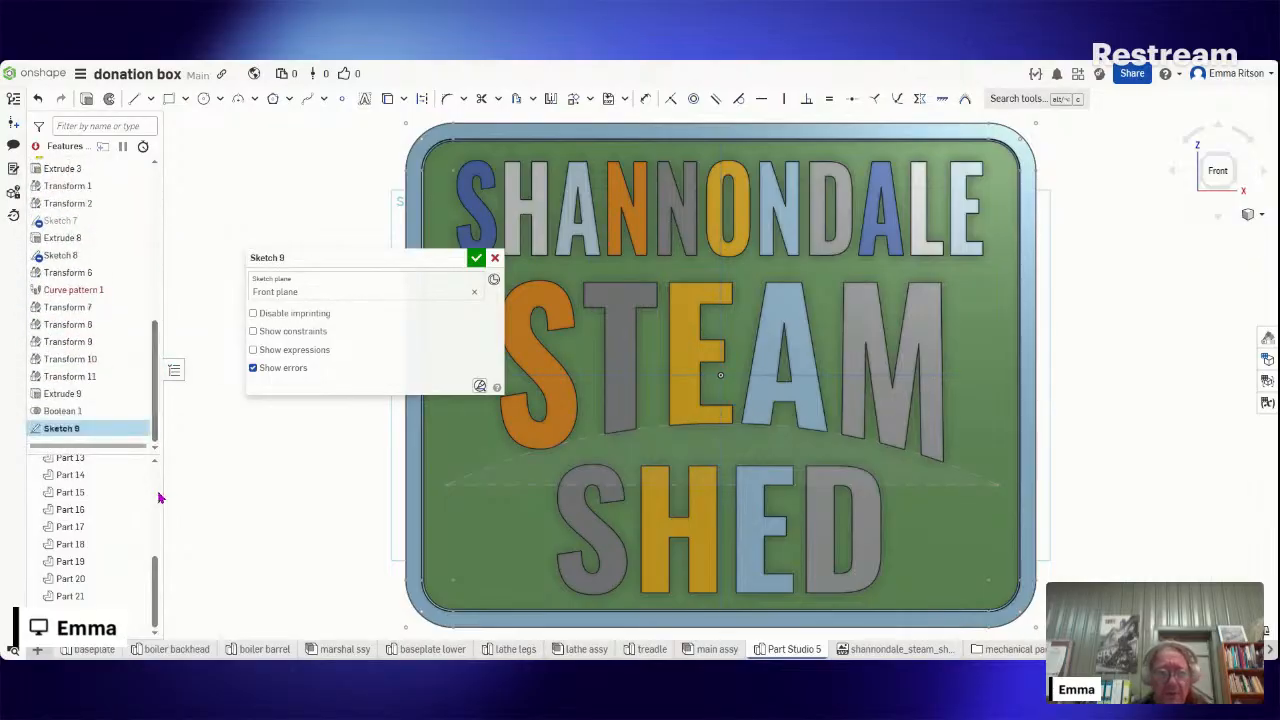
- Project Sketch 8's arc and its straight closing line into the new sketch with Use
click(404, 100)
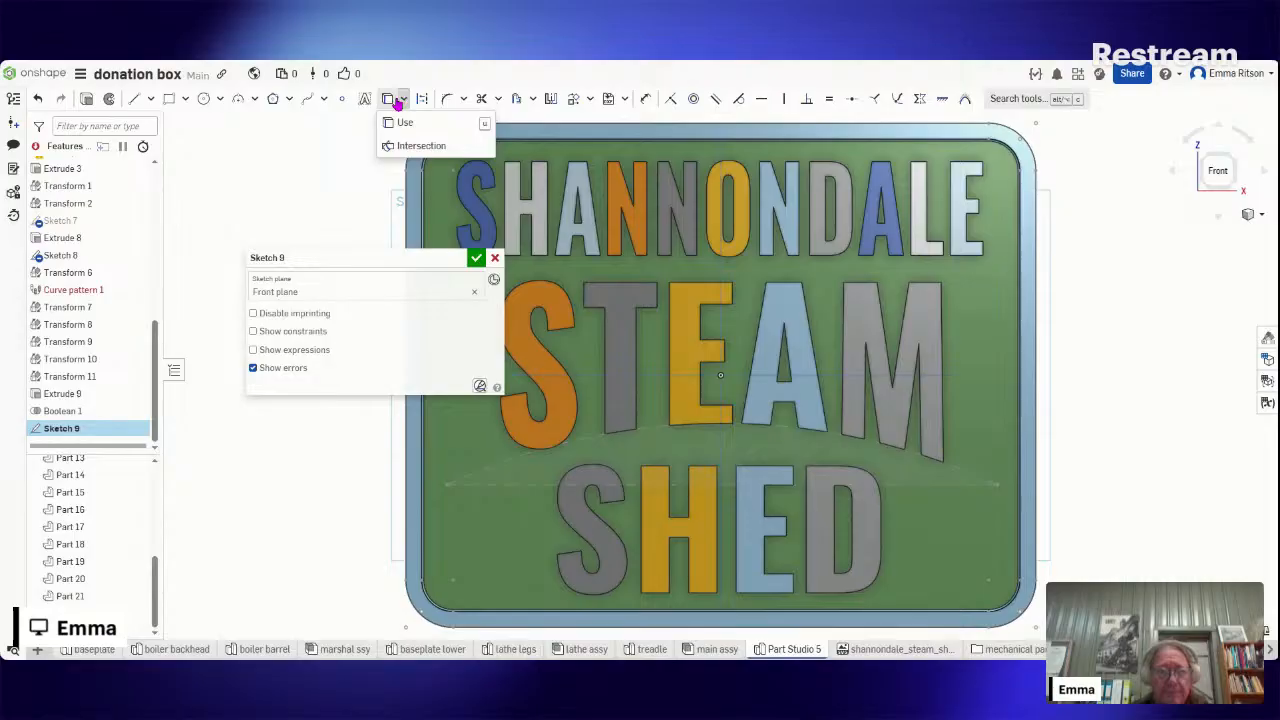
click(389, 103)
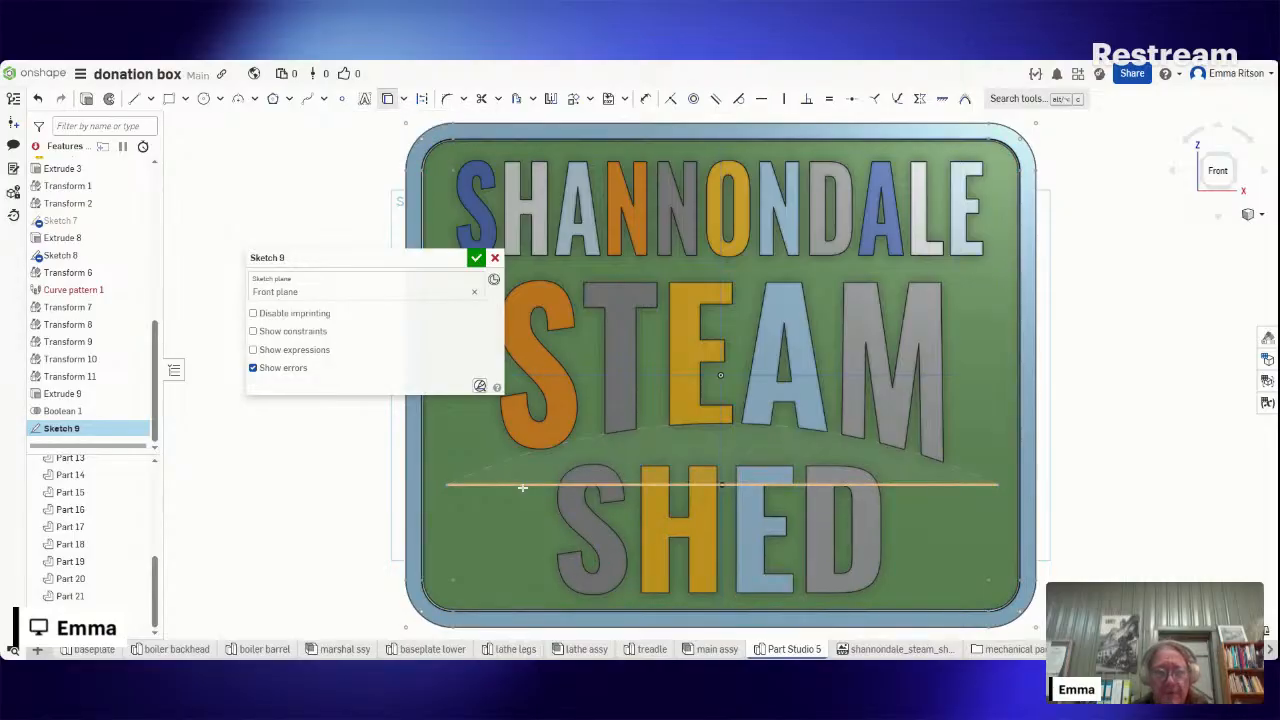
click(492, 466)
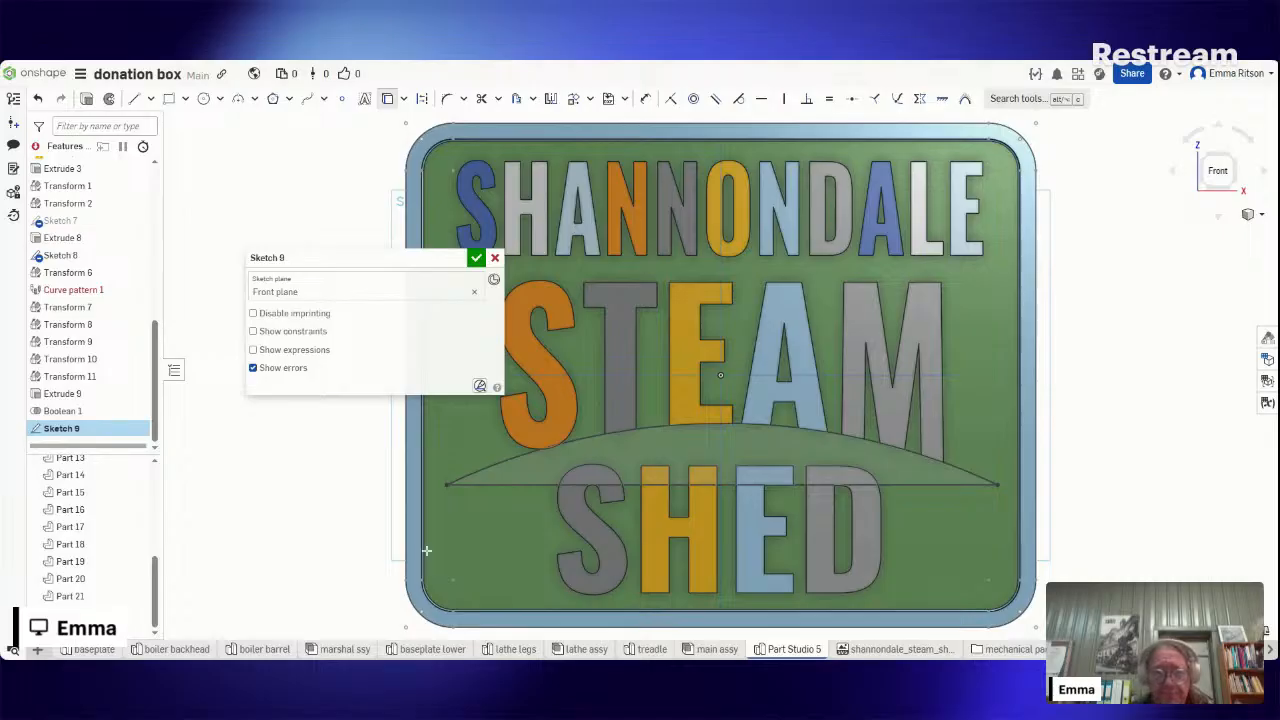
- Offset the projected arc downward by 8 mm, toward the letters of SHED
click(518, 101)
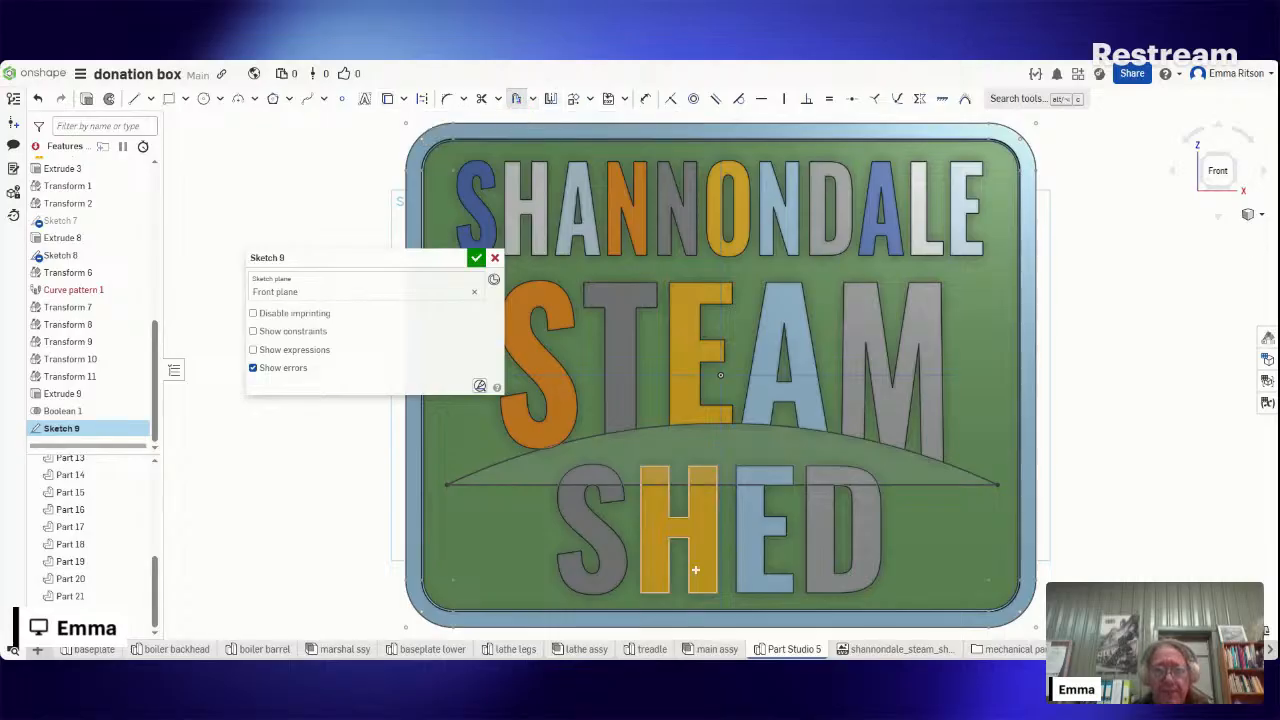
click(622, 431)
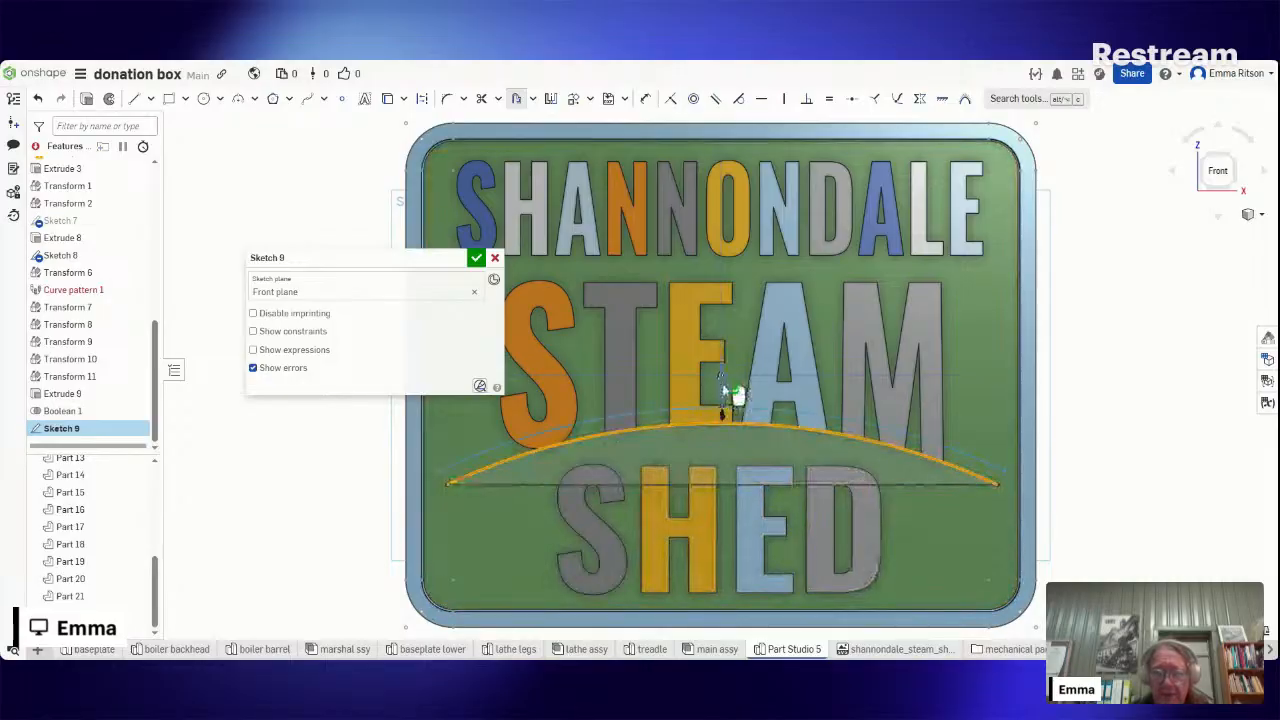
drag(724, 390, 723, 436)
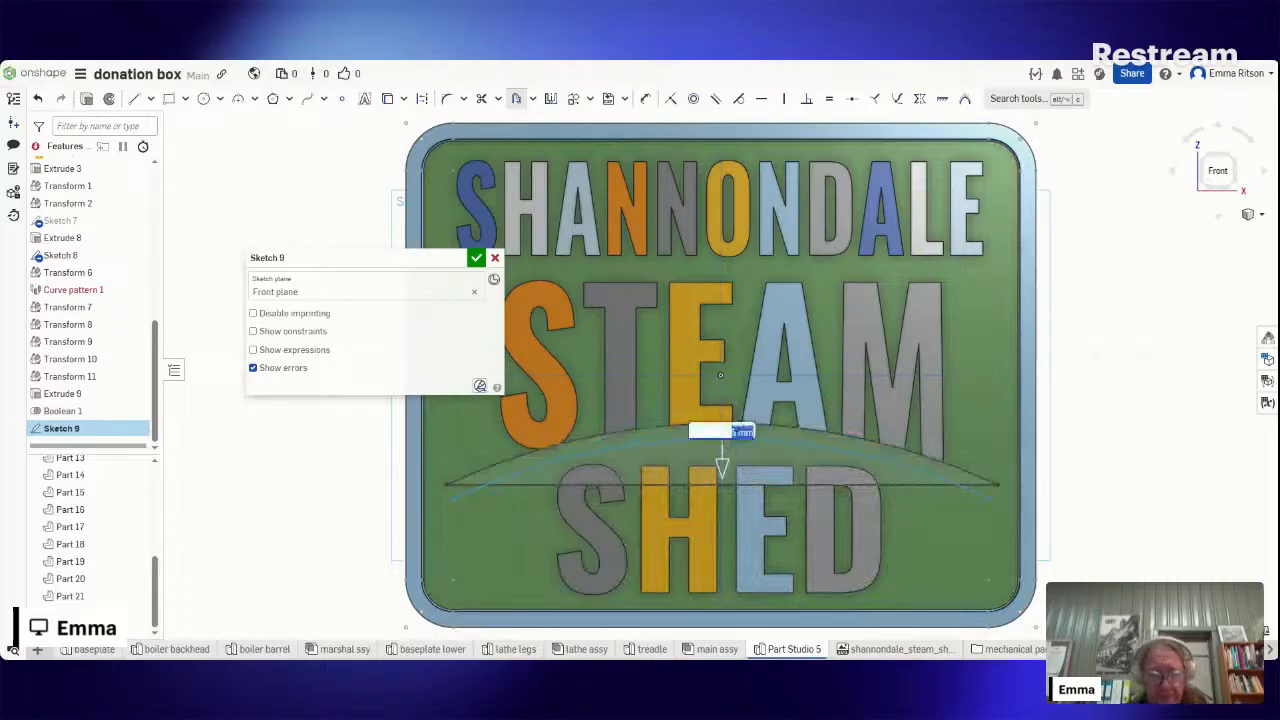
text(8)
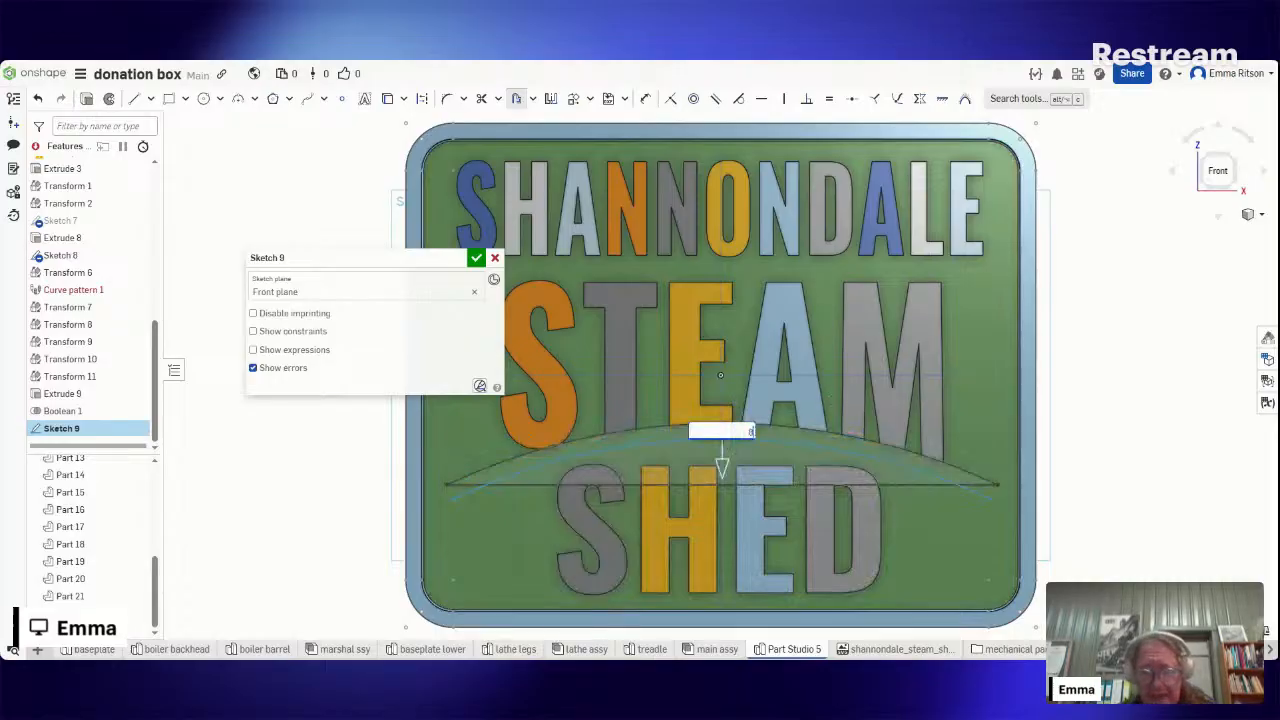
key(Return)
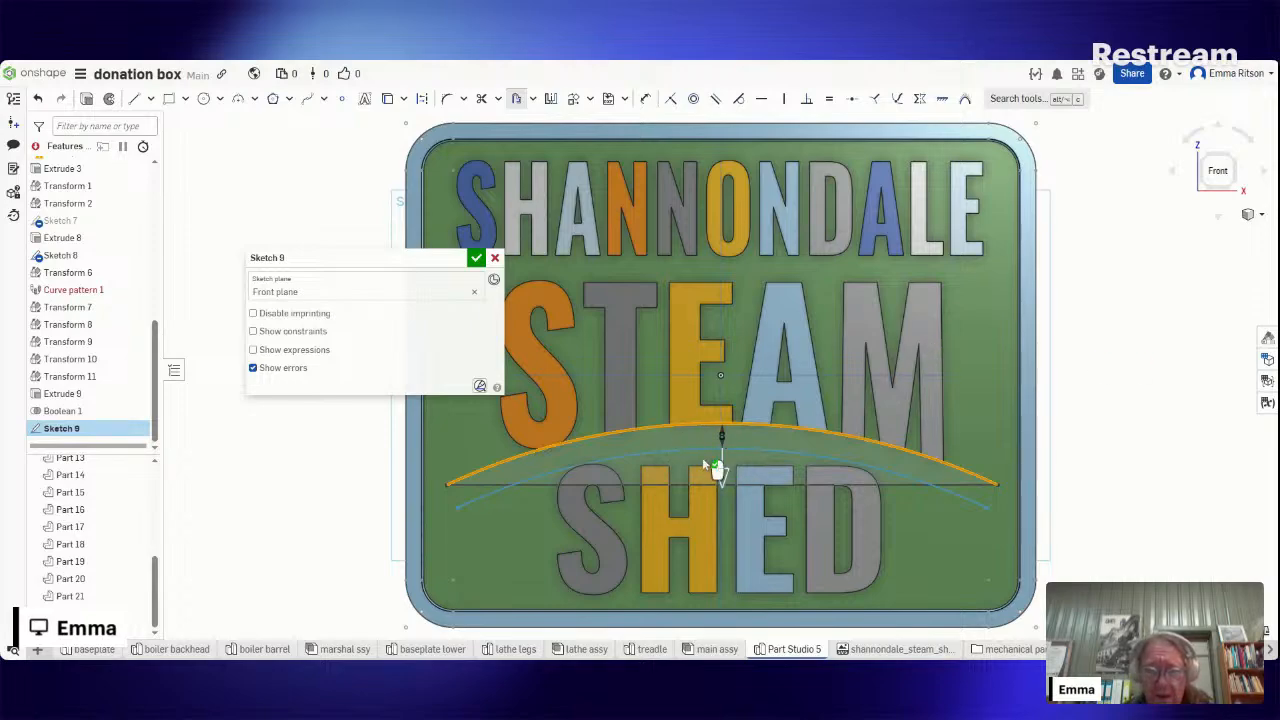
click(721, 437)
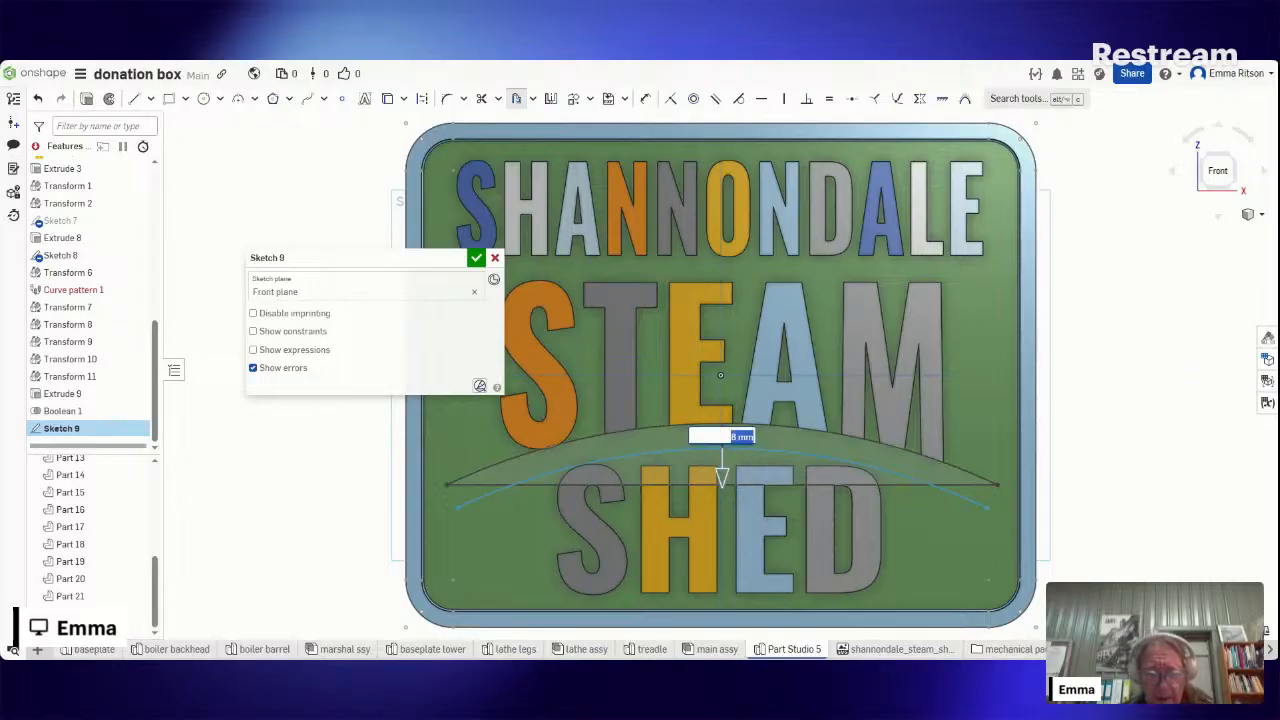
text(8)
key(Return)
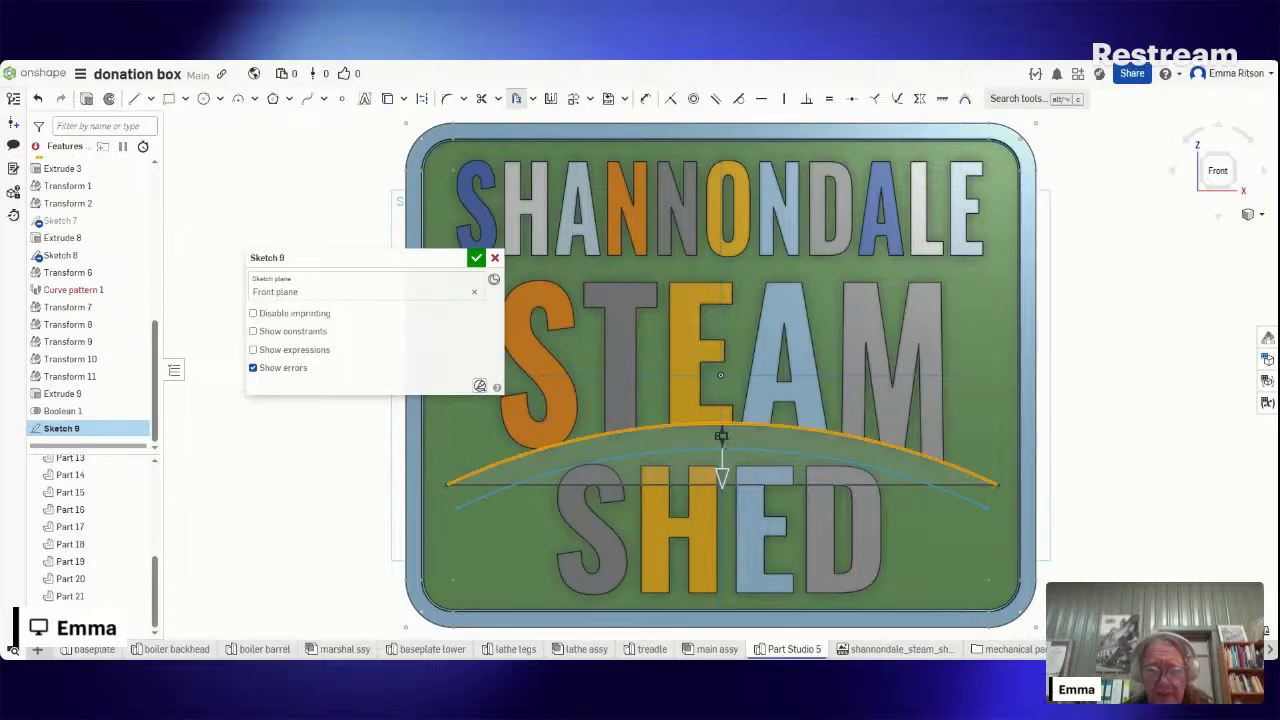
double_click(720, 434)
text(8)
key(Return)
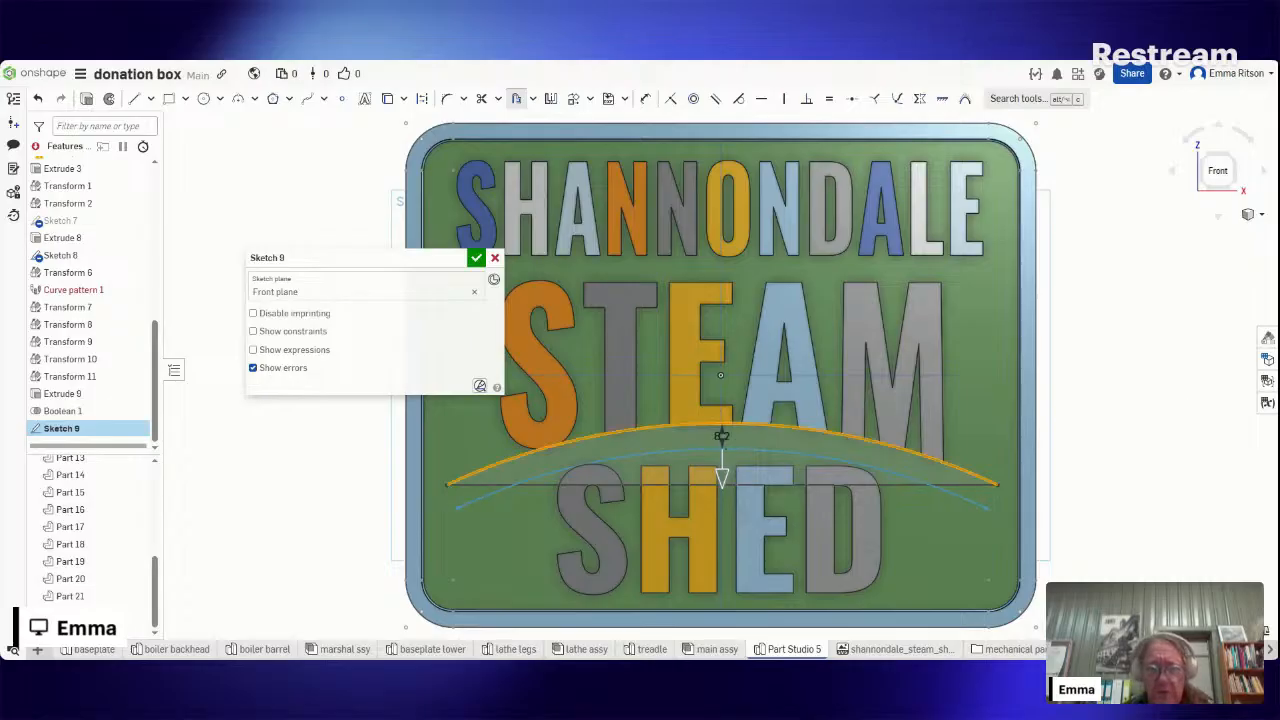
- Increase the arc's offset distance to 8.5 mm
double_click(722, 436)
text(8.3)
key(Return)
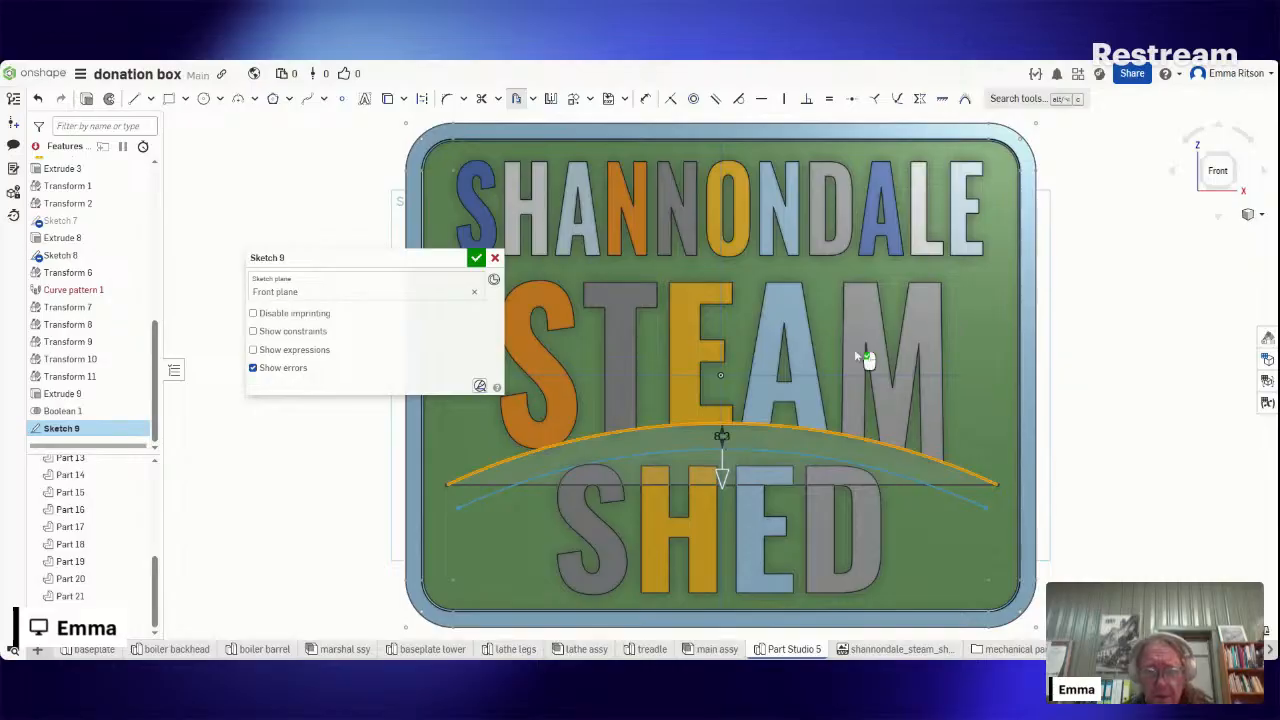
double_click(729, 442)
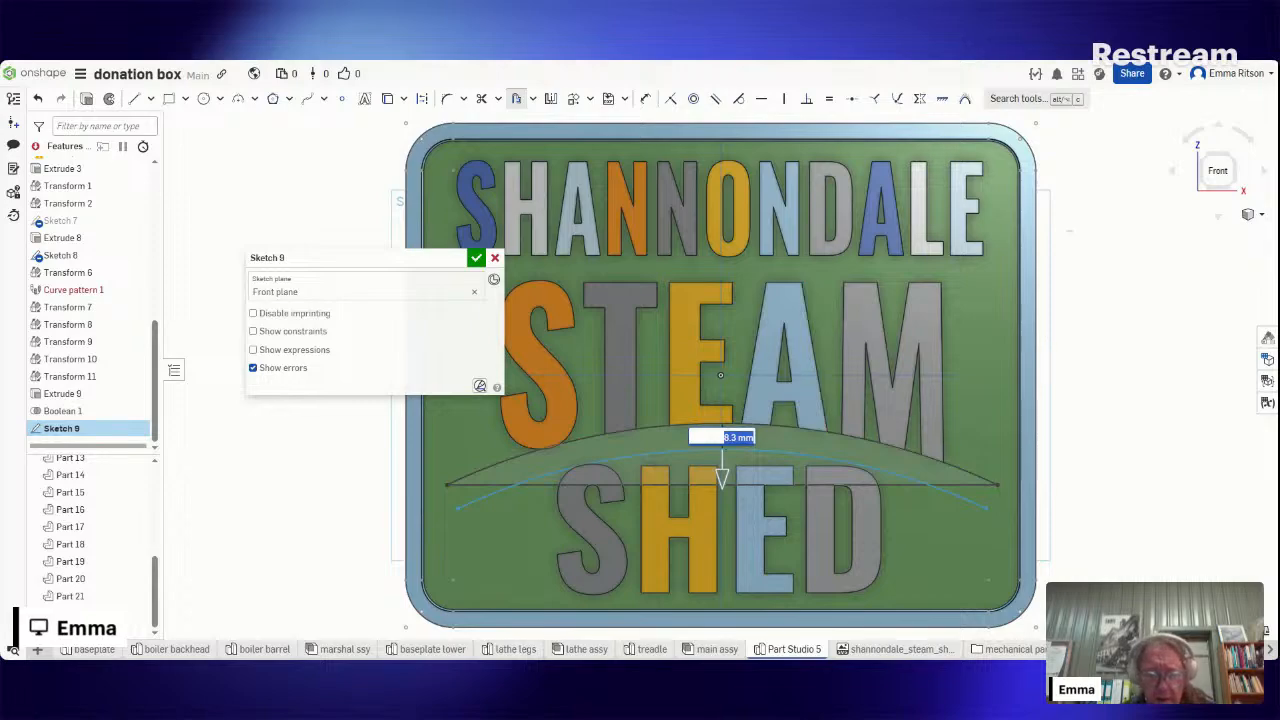
key(Return)
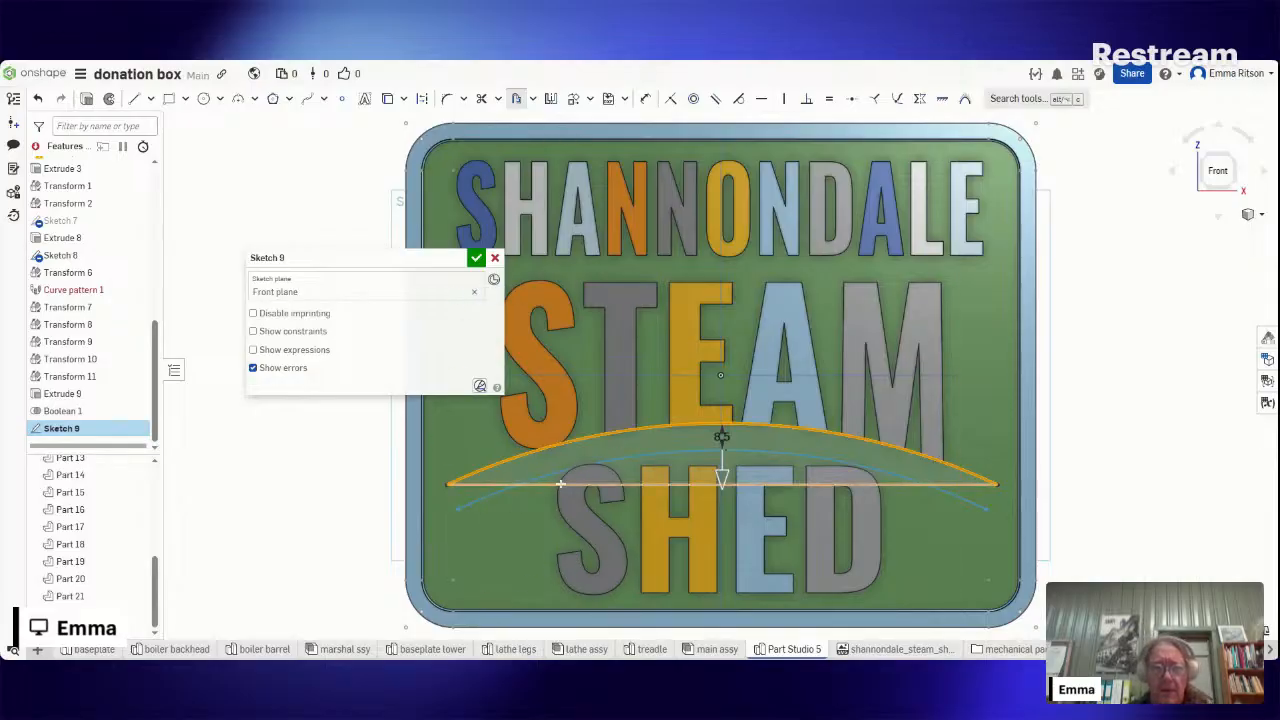
- Draw short lines joining the ends of the projected arc to the ends of the offset arc
click(134, 98)
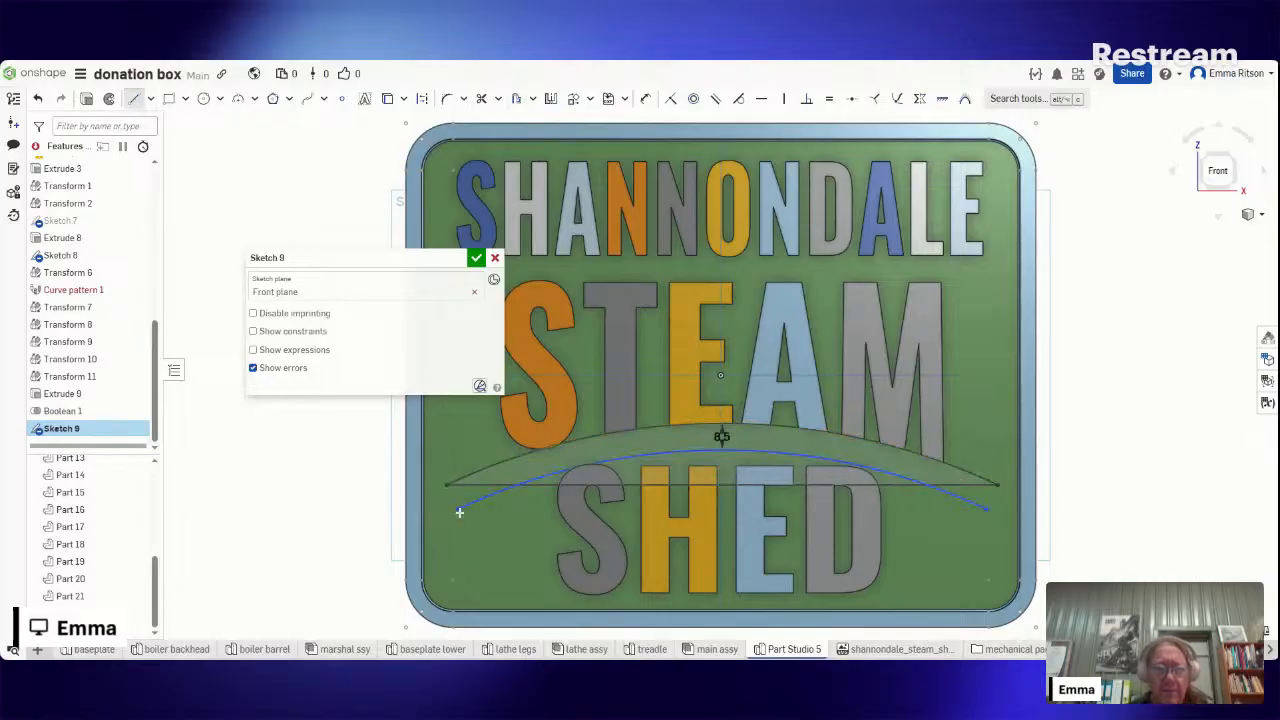
click(458, 509)
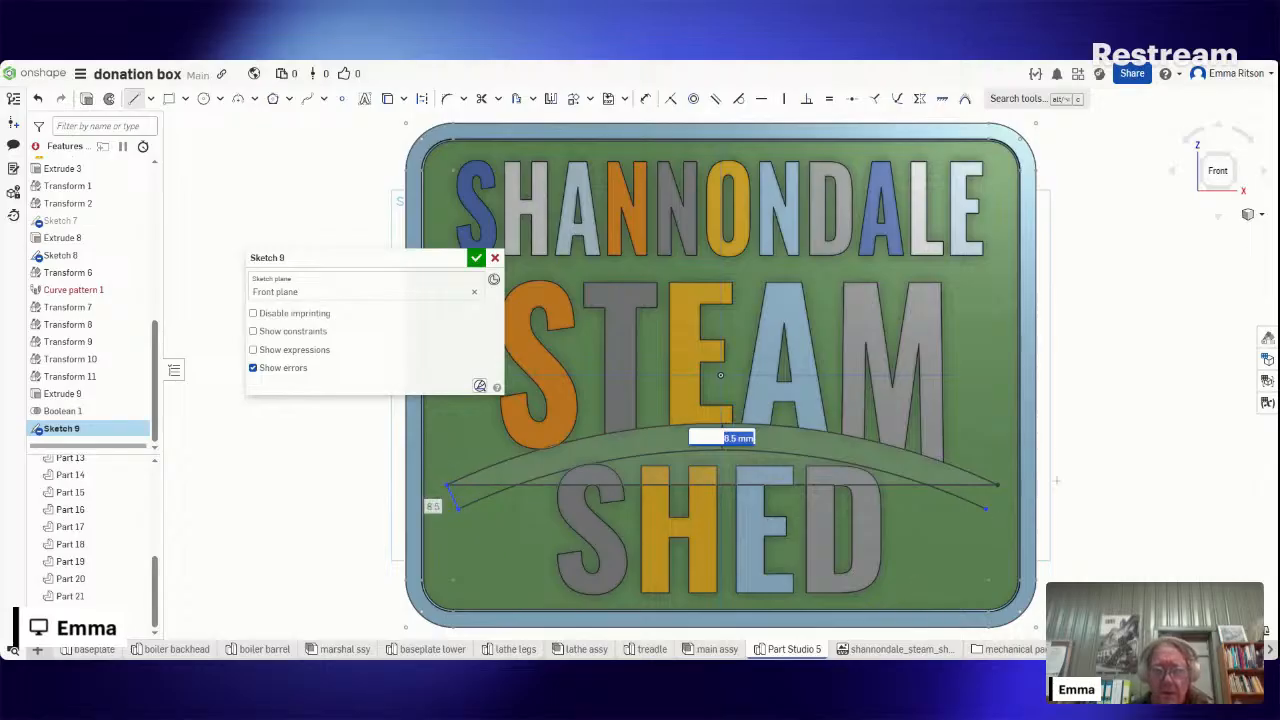
click(986, 384)
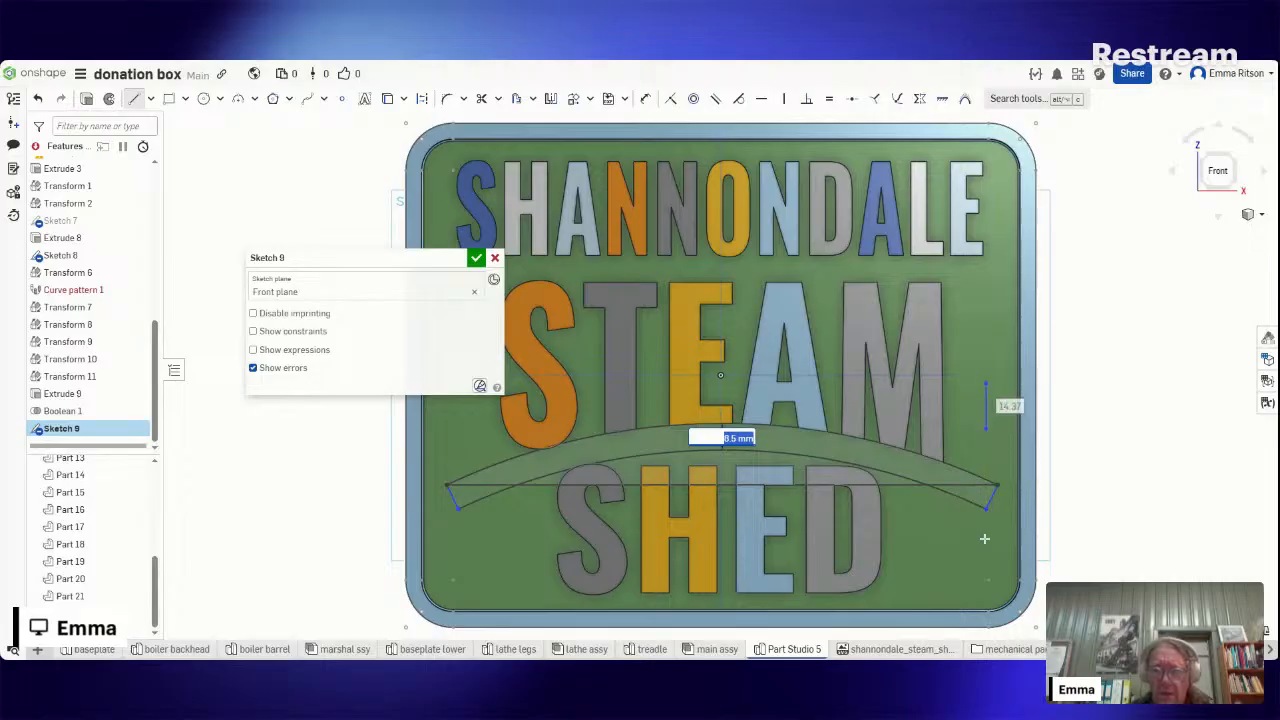
key(Escape)
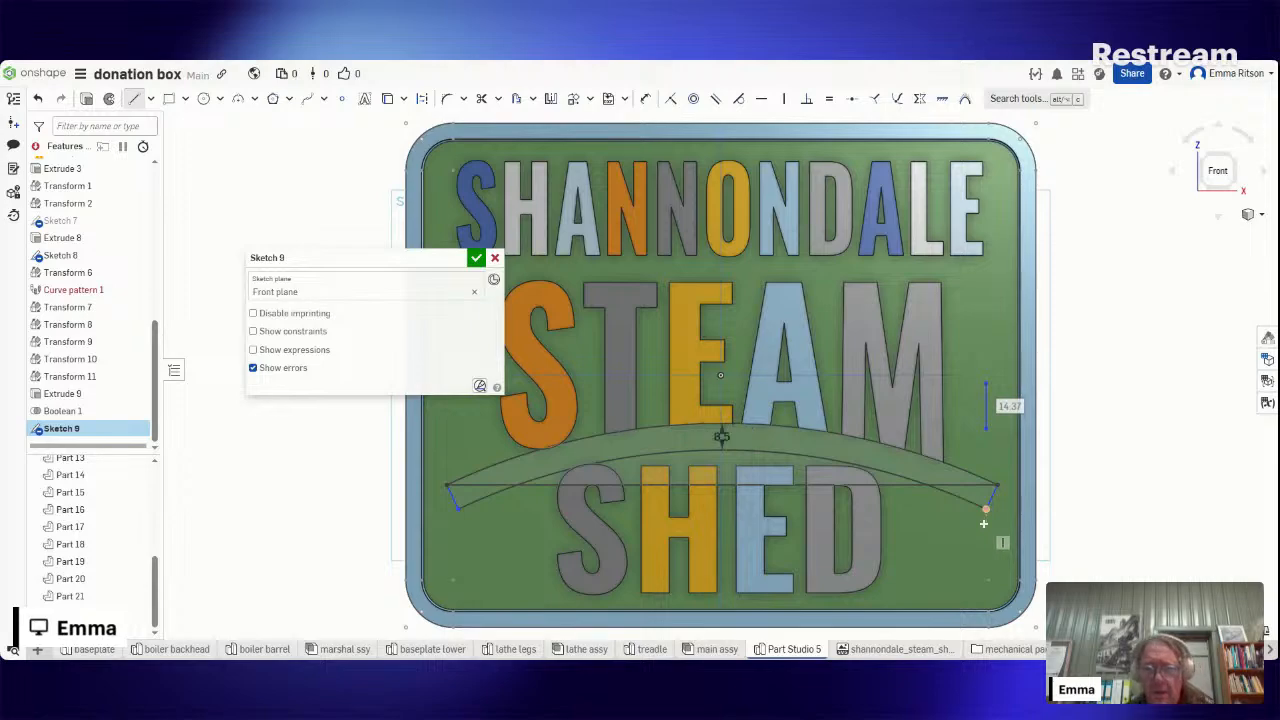
key(Escape)
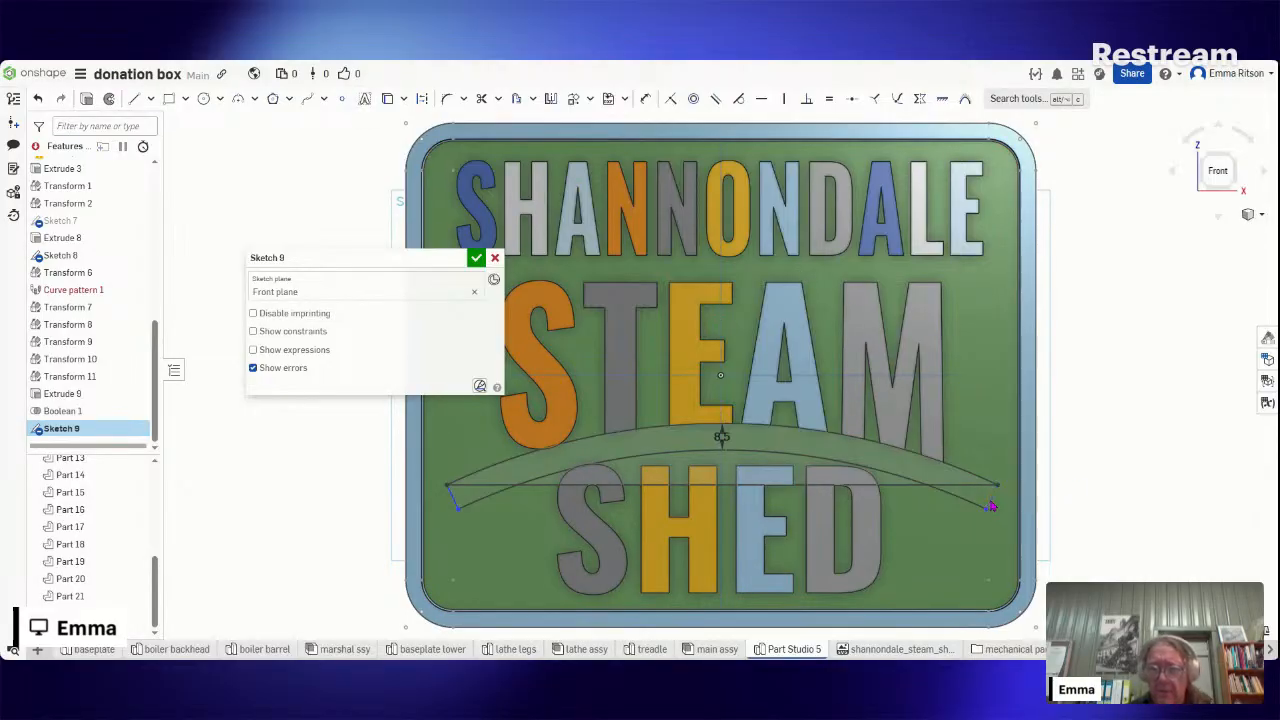
- Delete the projected upper arc and the straight line from Sketch 9, and hide Sketch 8
click(485, 470)
key(Delete)
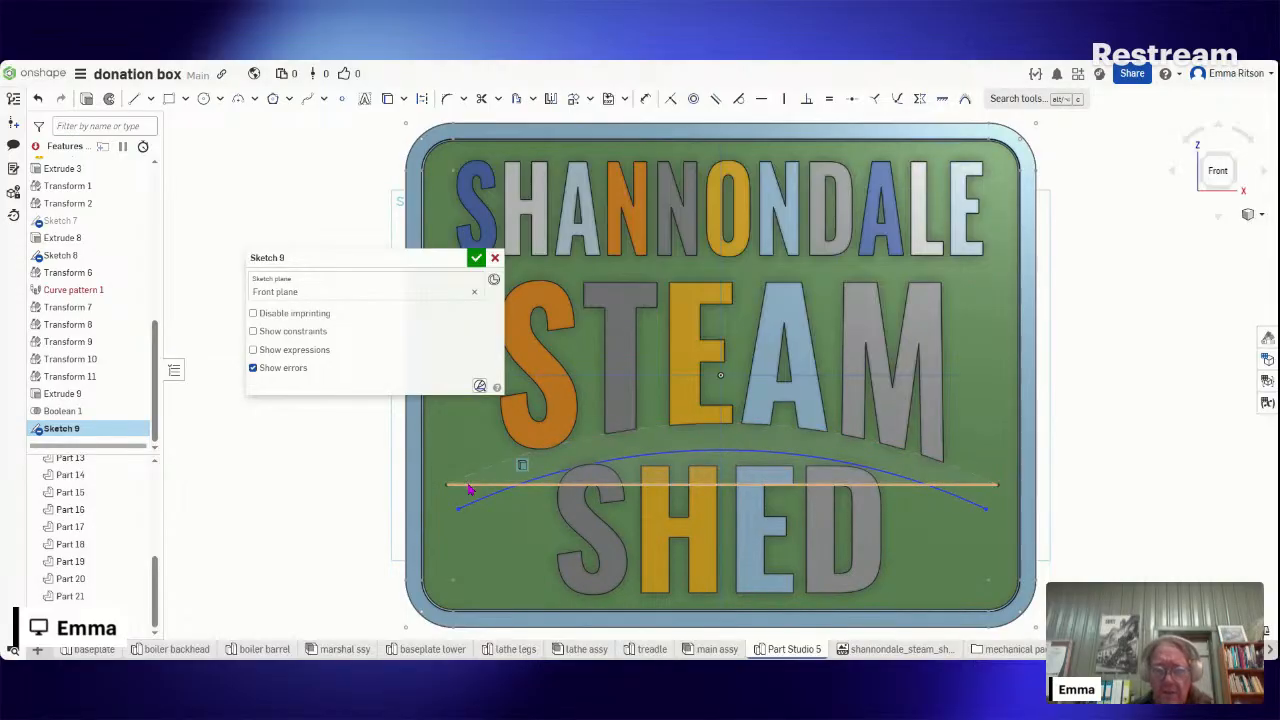
click(515, 486)
key(Delete)
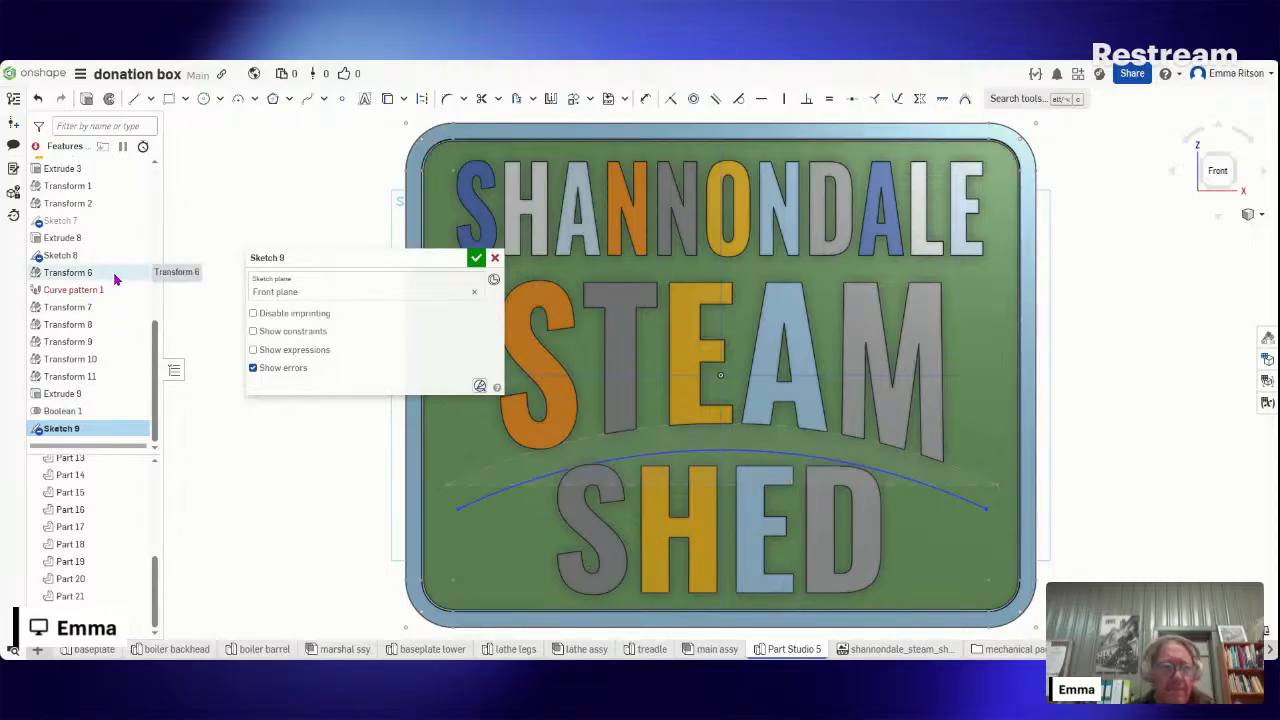
click(129, 255)
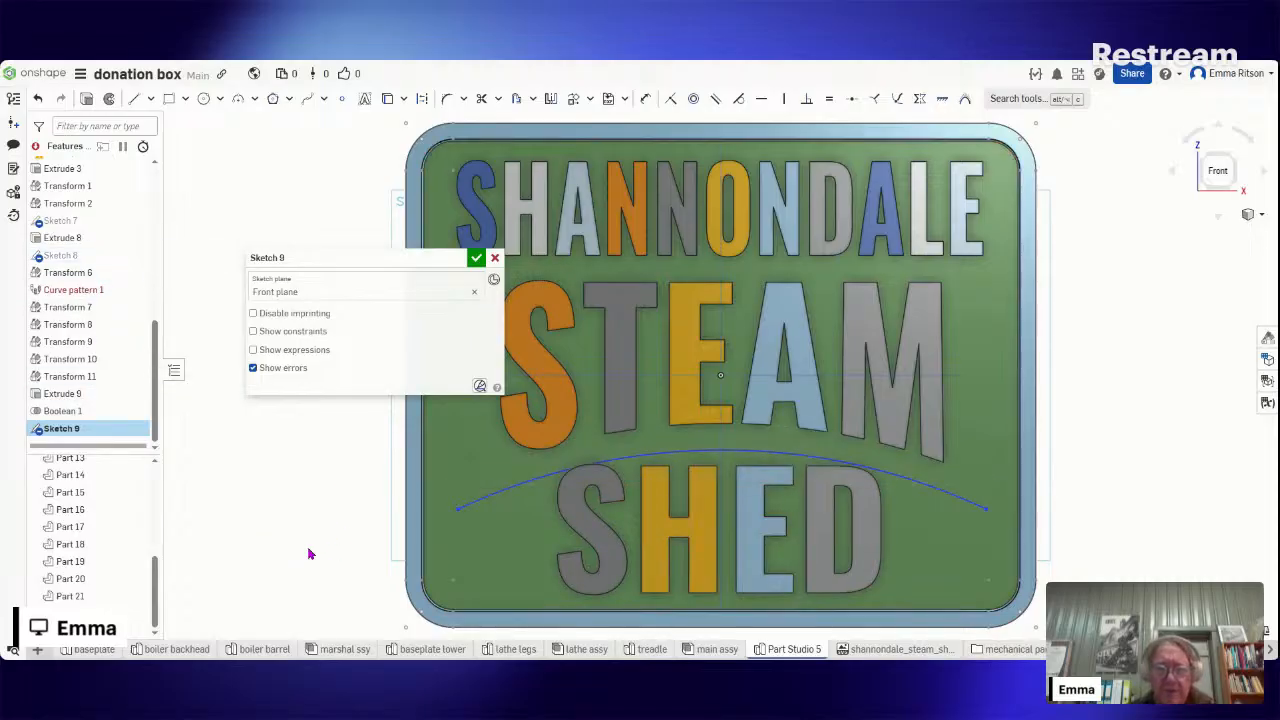
- Close the arc profile with vertical lines about 42 mm up from both ends and a horizontal line through the origin, and finish the sketch
click(131, 101)
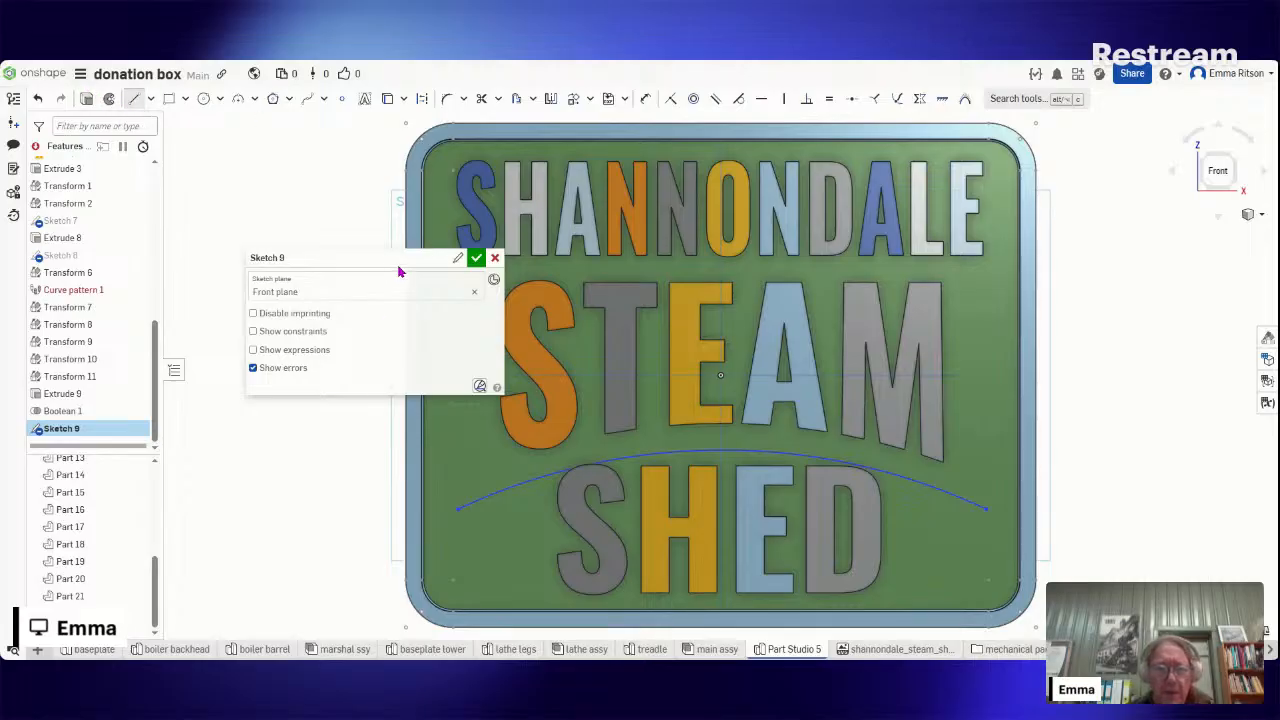
drag(400, 266, 289, 271)
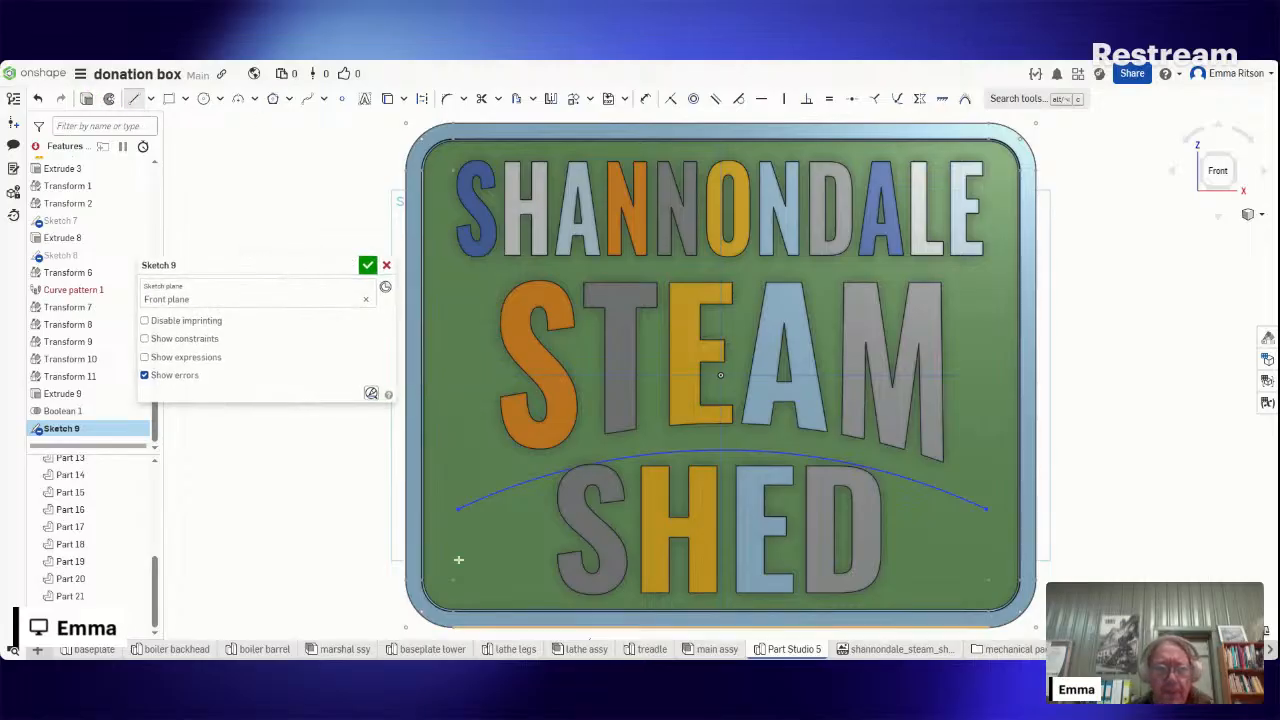
click(458, 509)
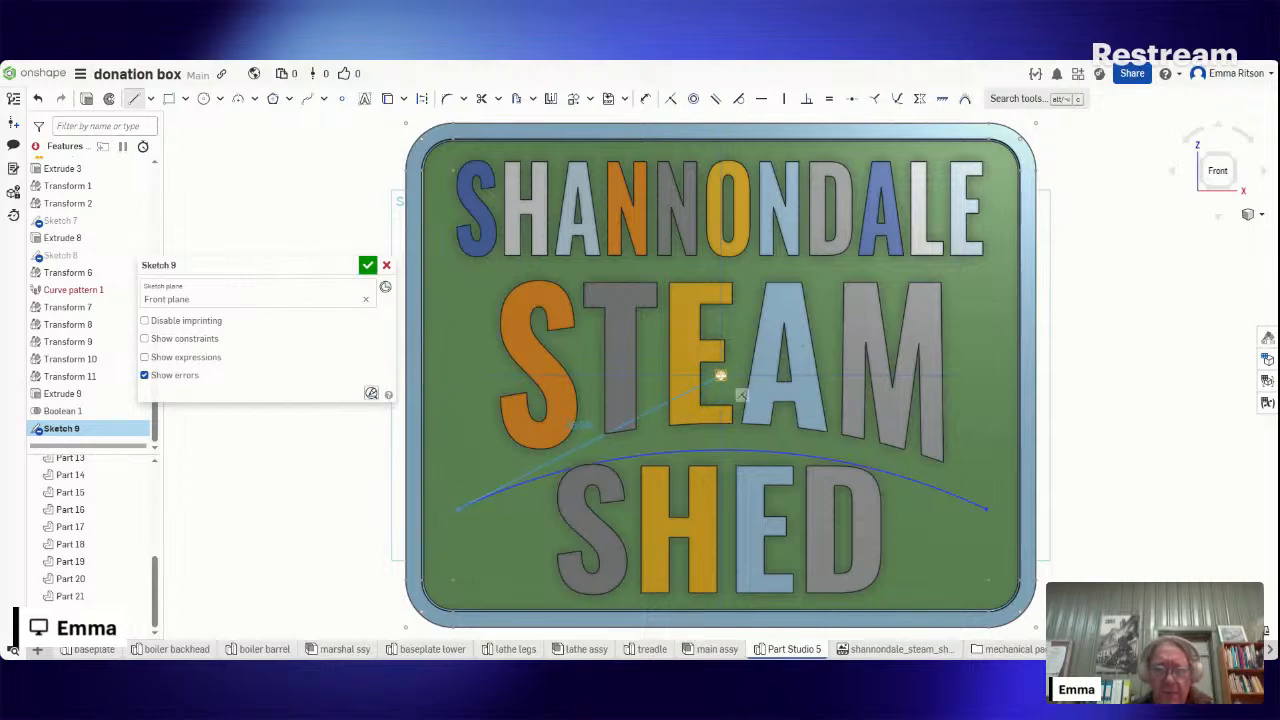
click(458, 376)
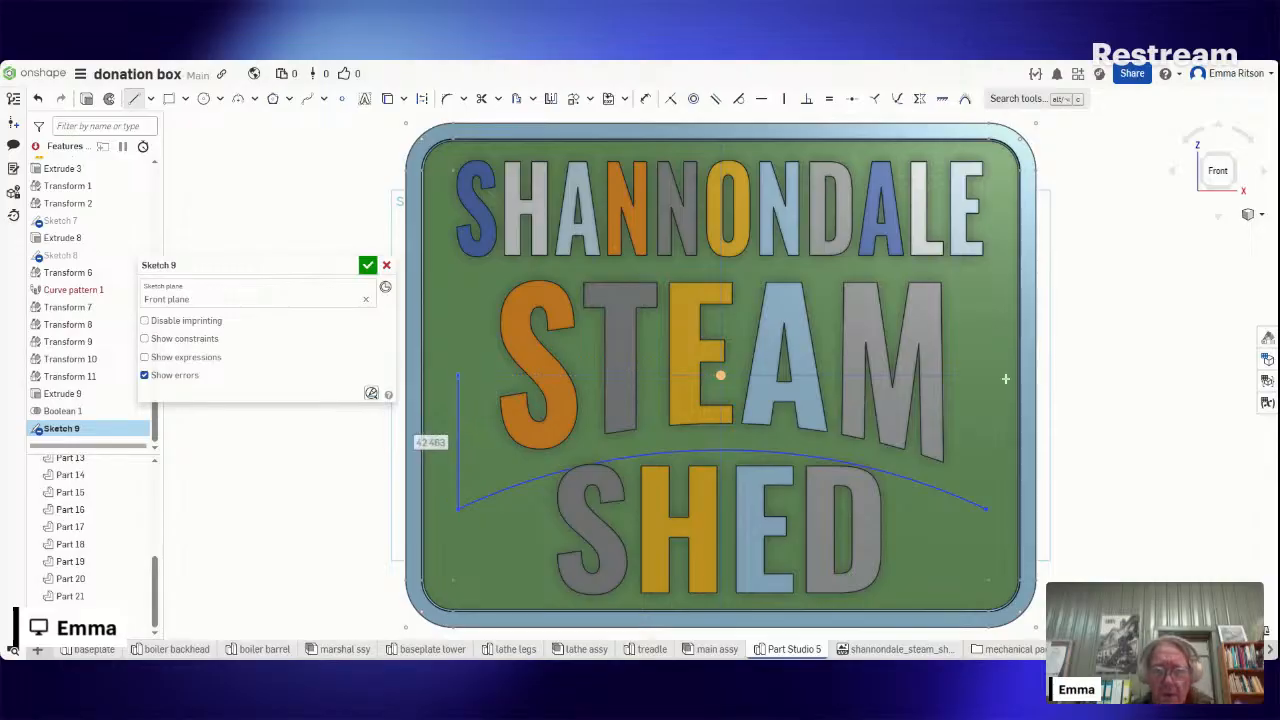
click(985, 509)
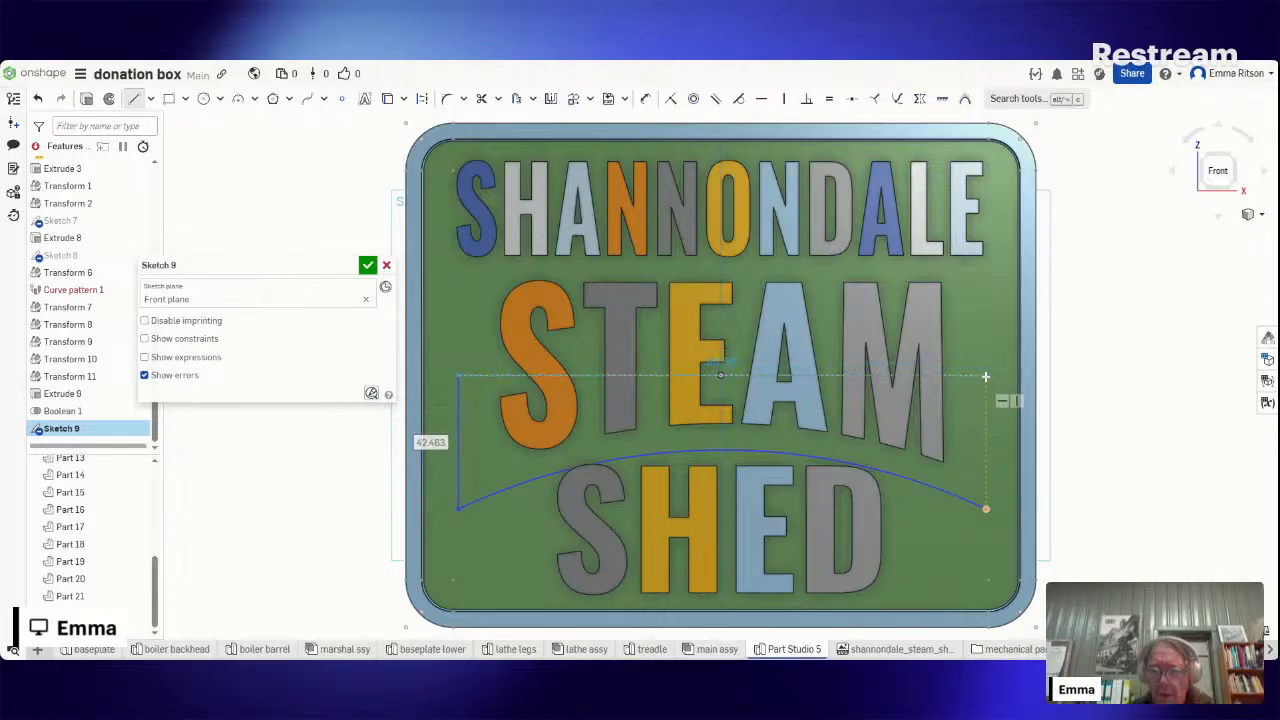
click(985, 376)
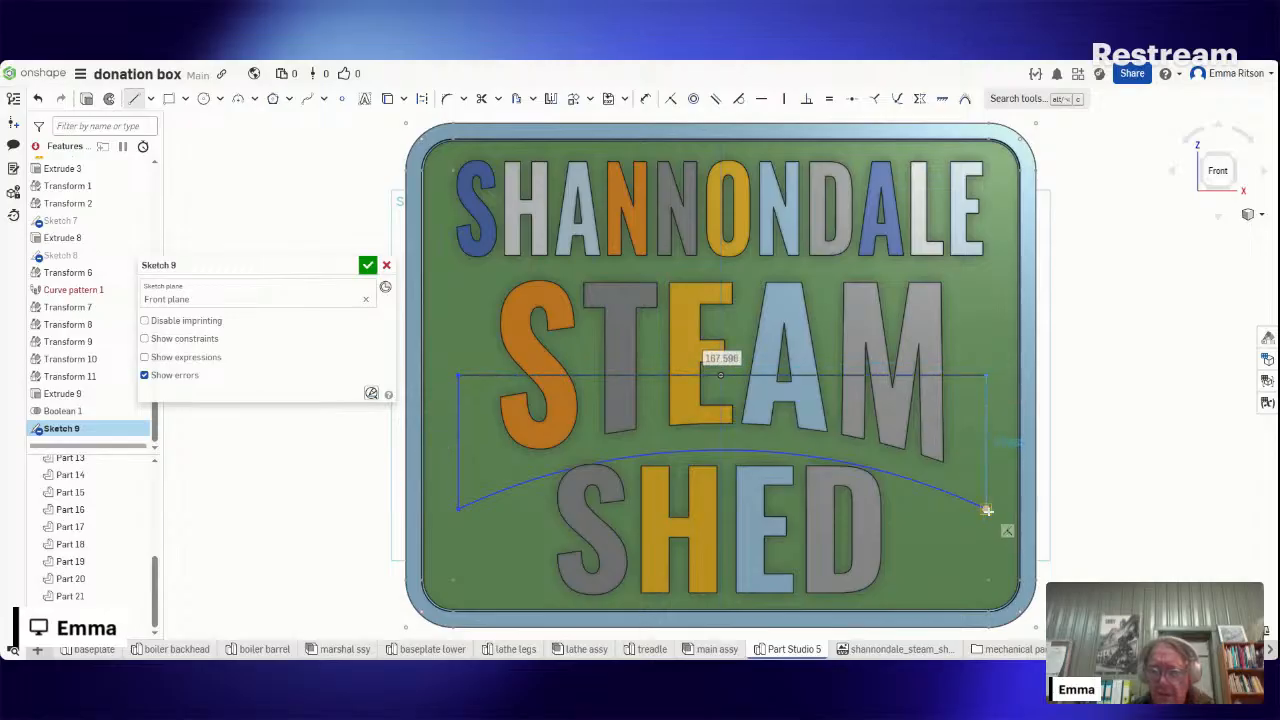
click(987, 510)
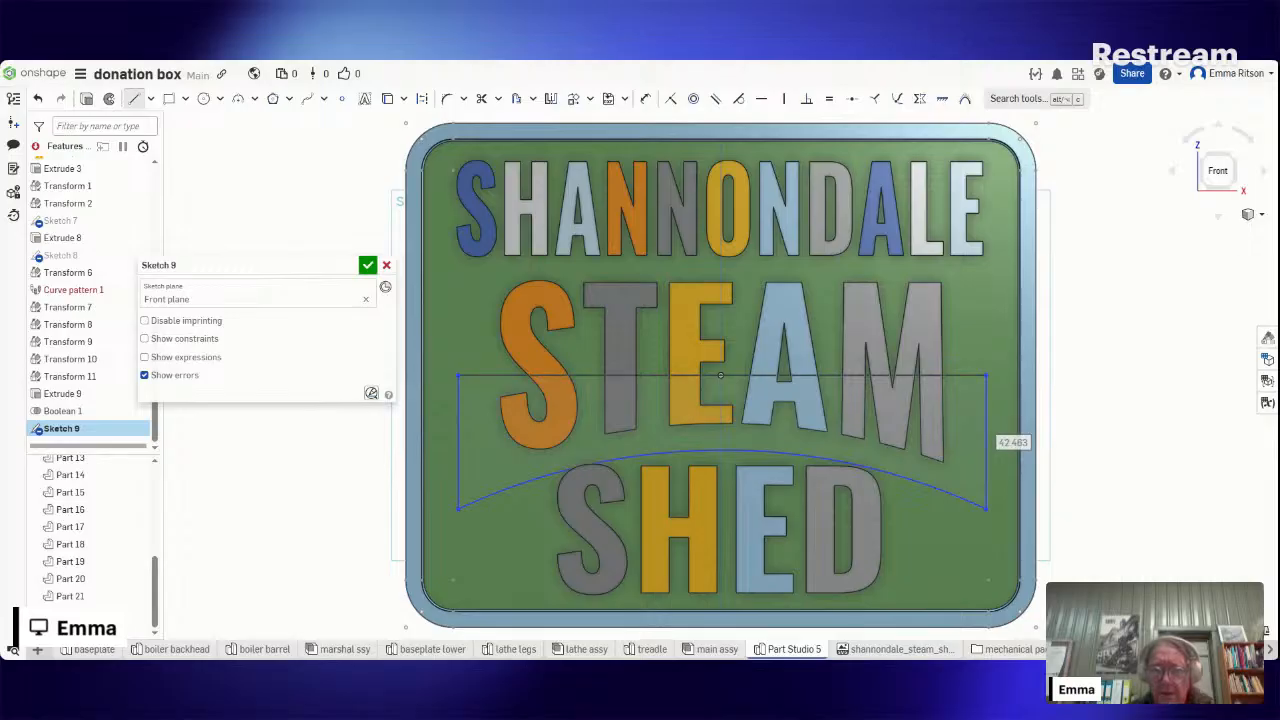
click(369, 267)
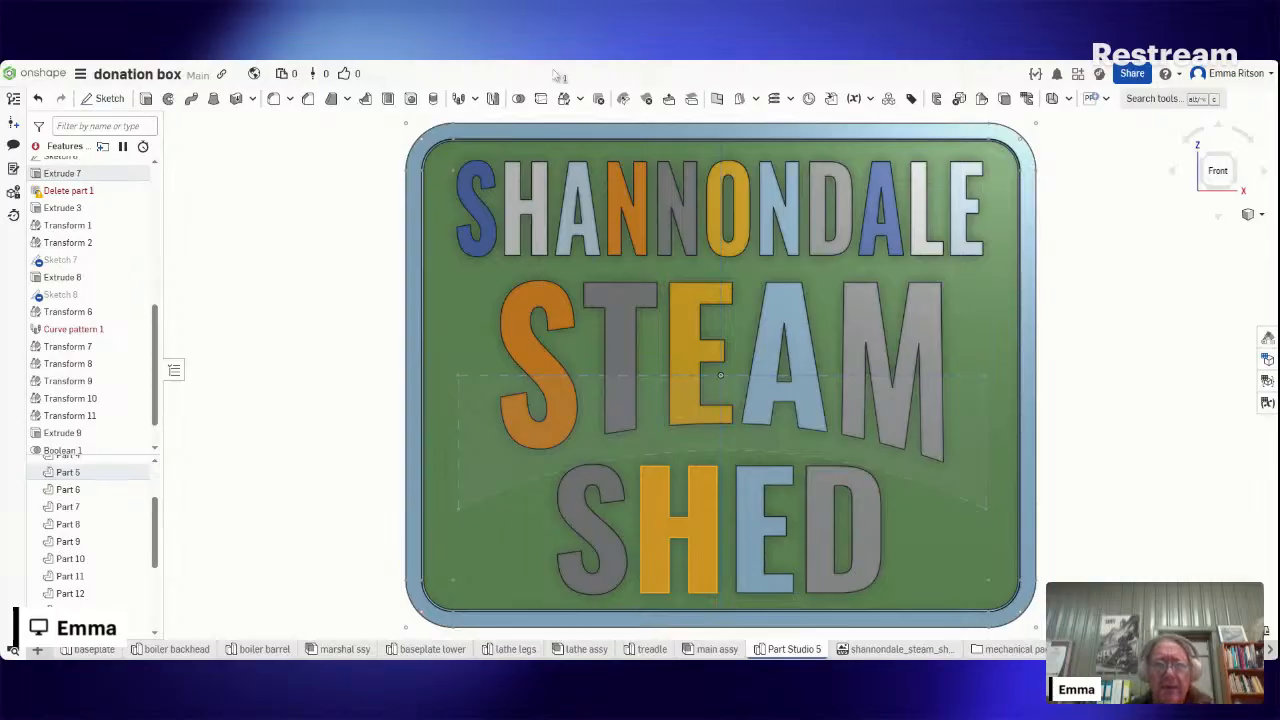
- Set up a non-uniform scale transform of the D in SHED with Z scale 1.2 about a vertex on its bottom edge
click(566, 102)
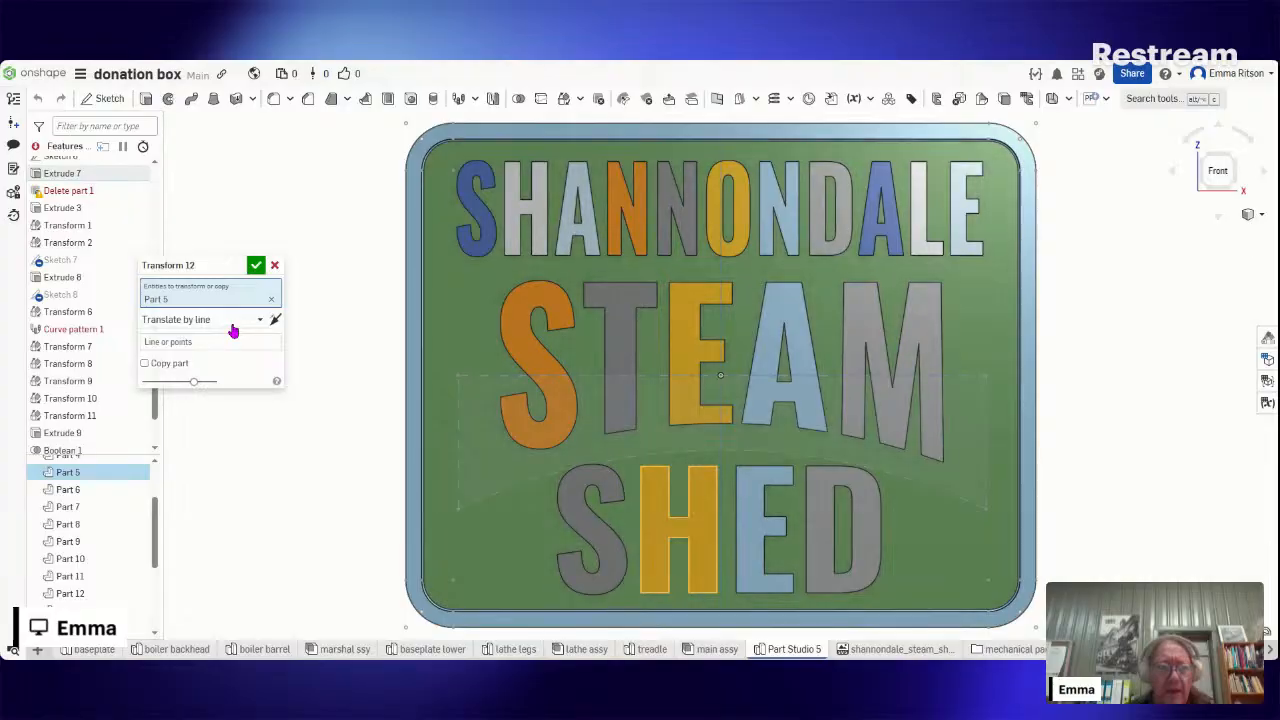
click(229, 319)
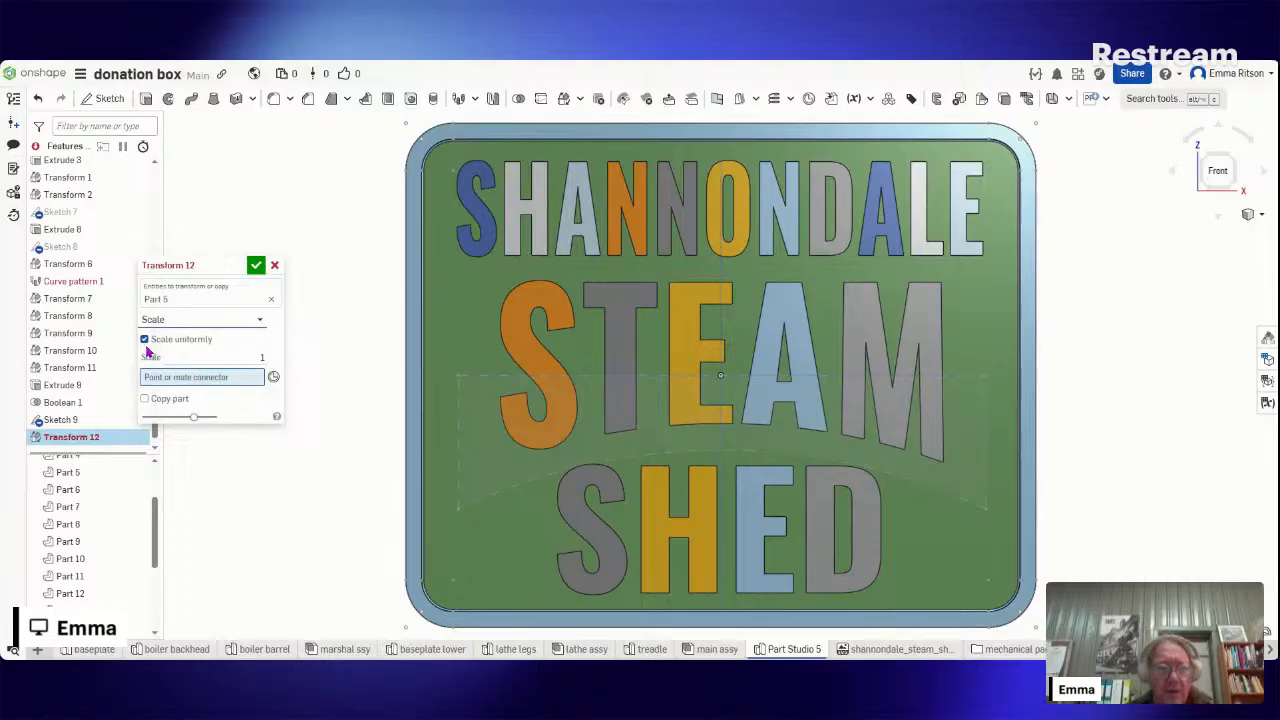
click(145, 340)
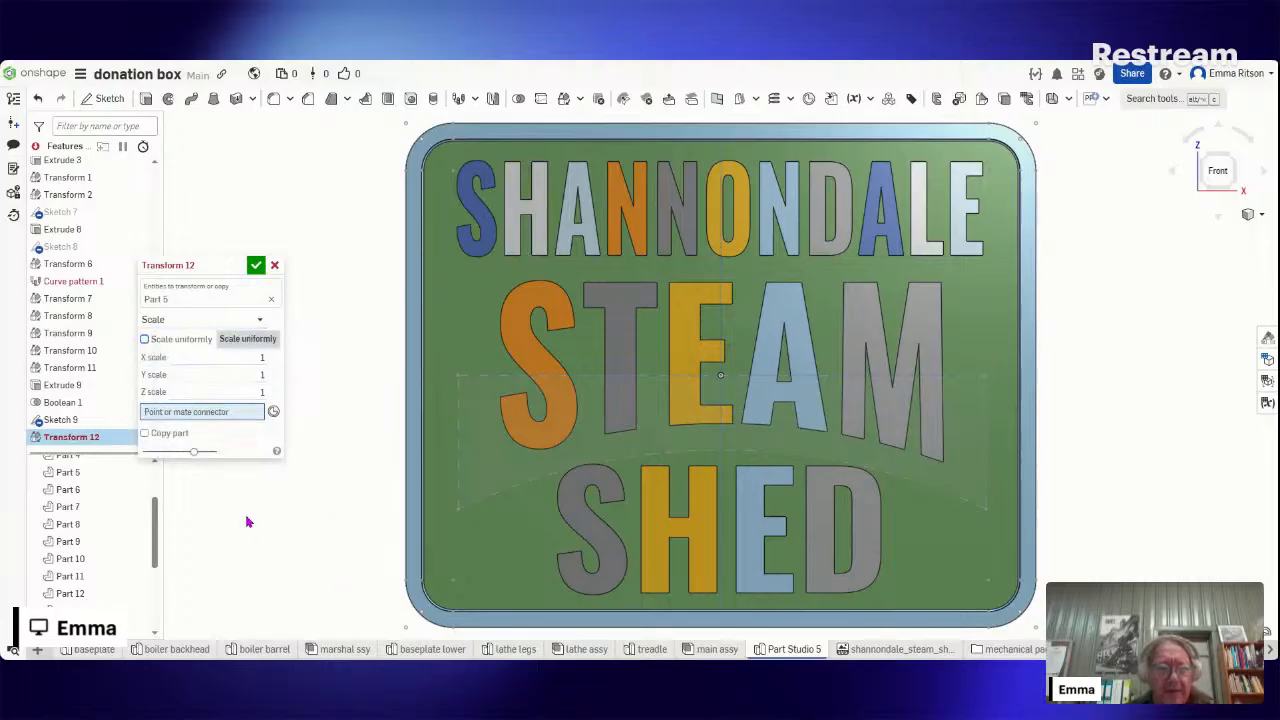
click(270, 303)
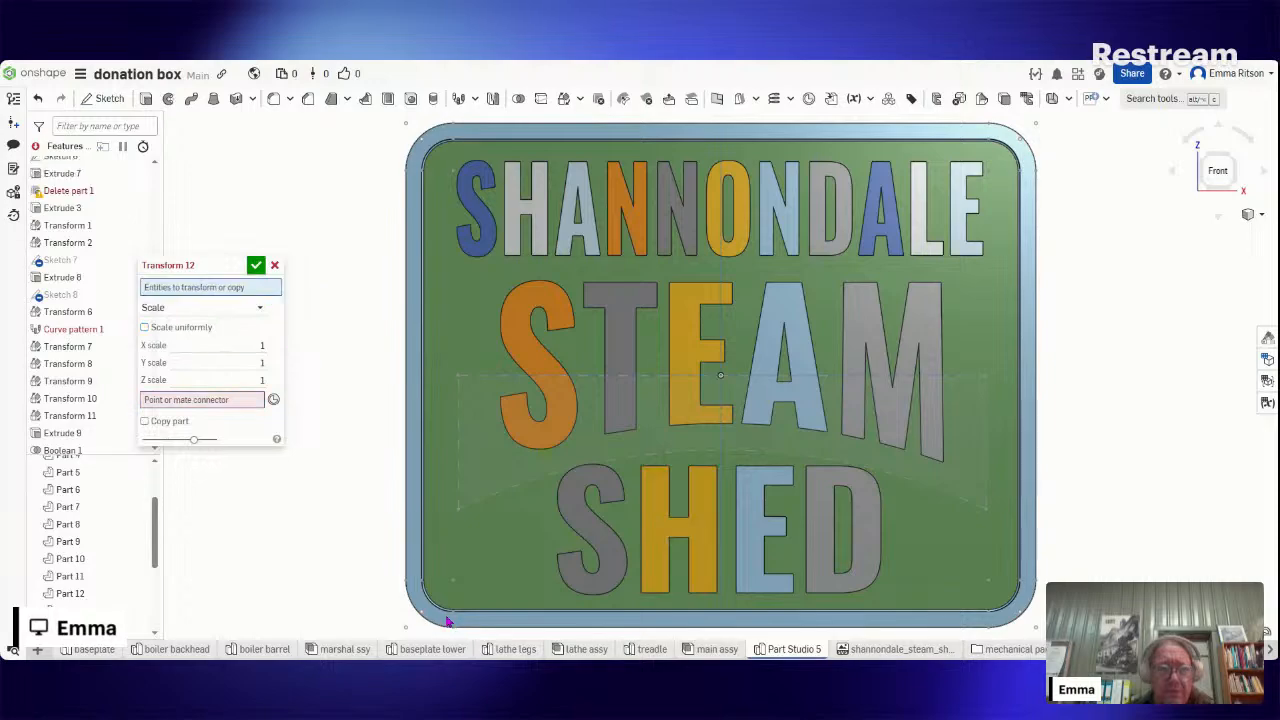
click(818, 561)
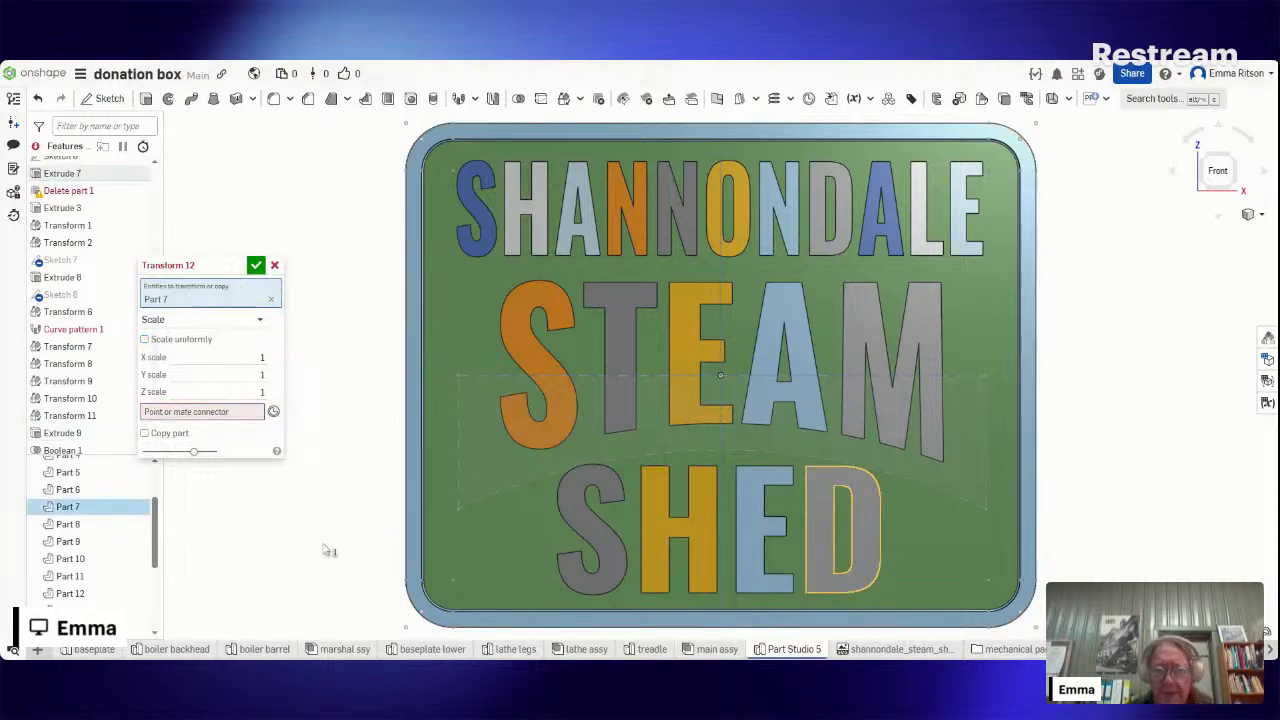
click(231, 390)
text(1.2)
key(Return)
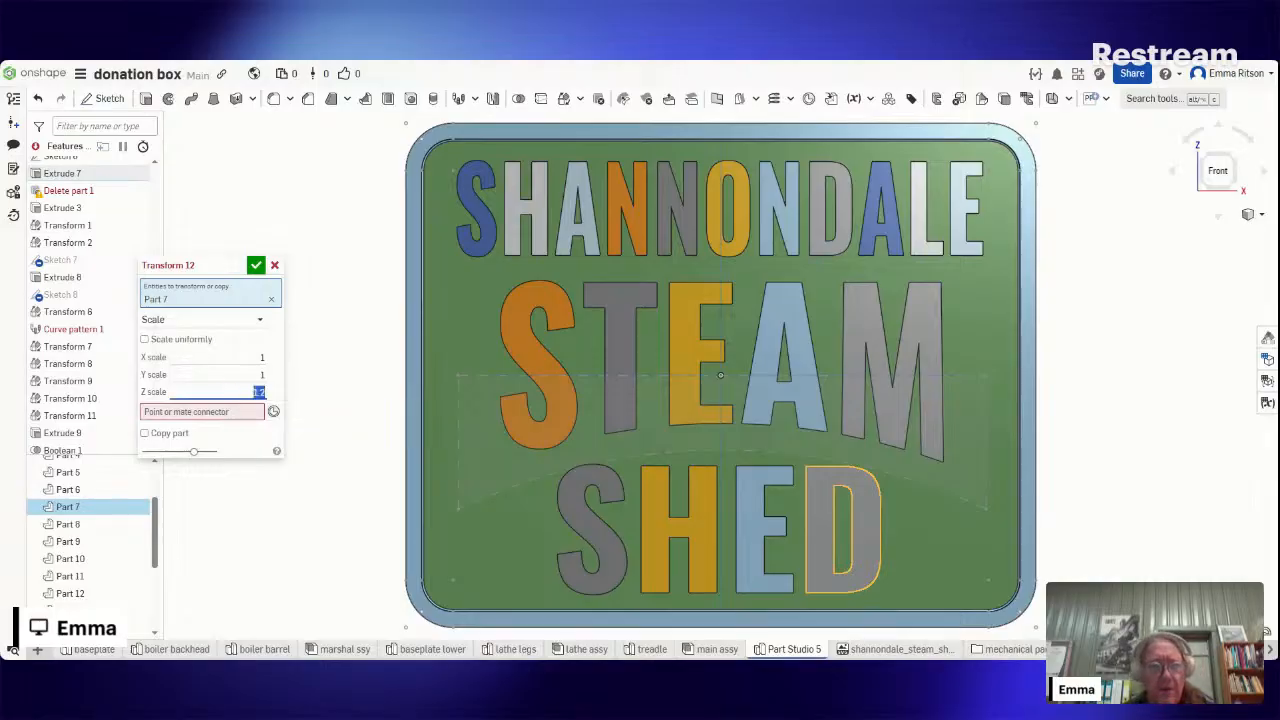
click(226, 413)
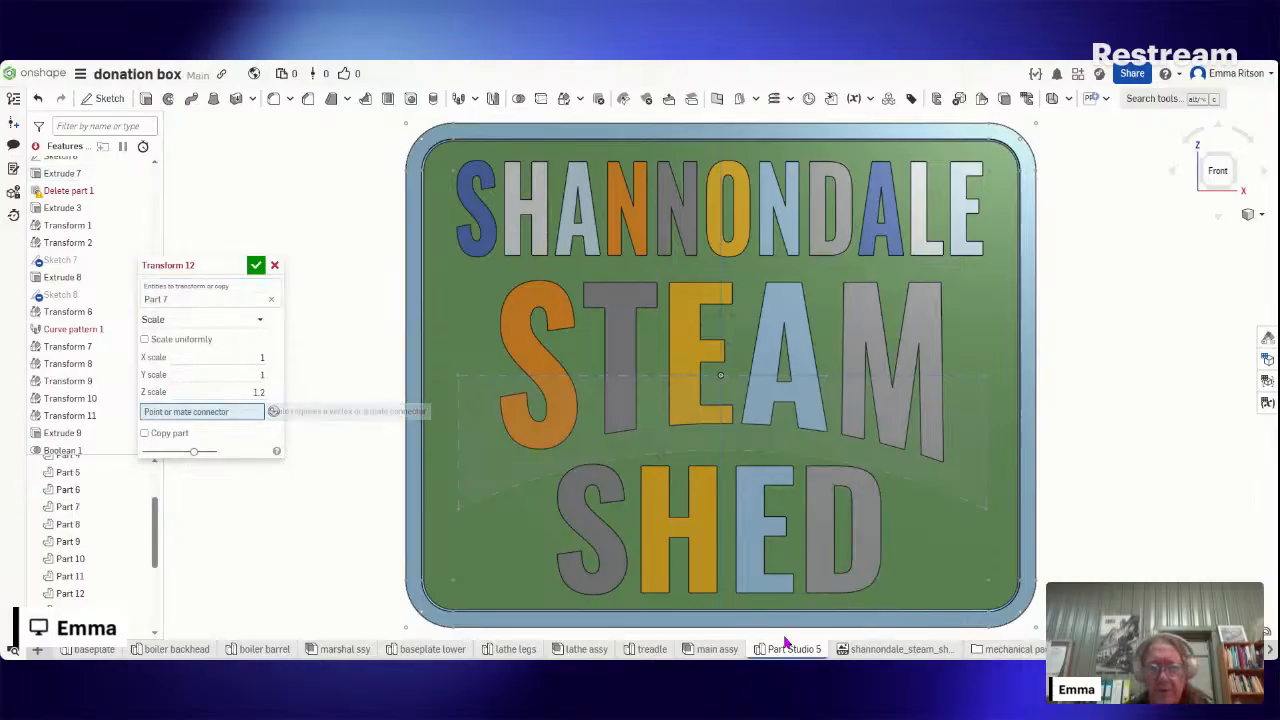
click(839, 594)
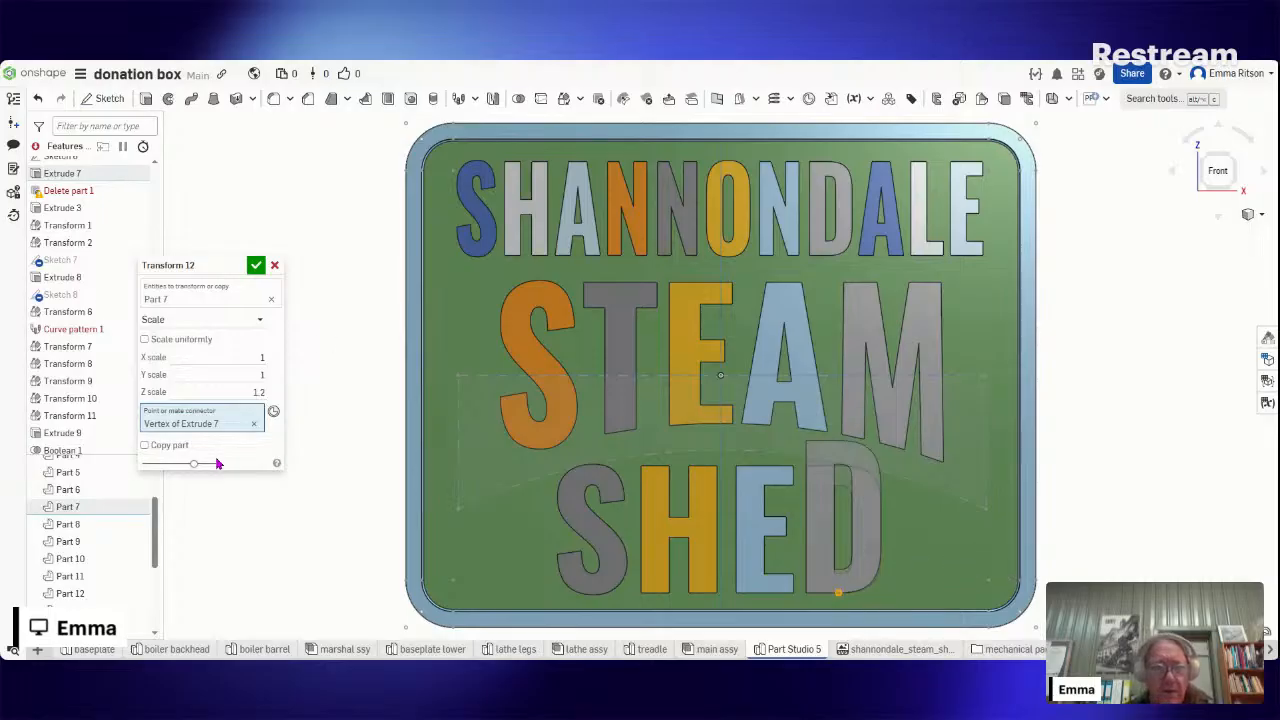
- Try Z scales of 1.1, 1.08 and a slightly smaller value on the D of SHED
click(237, 390)
text(1)
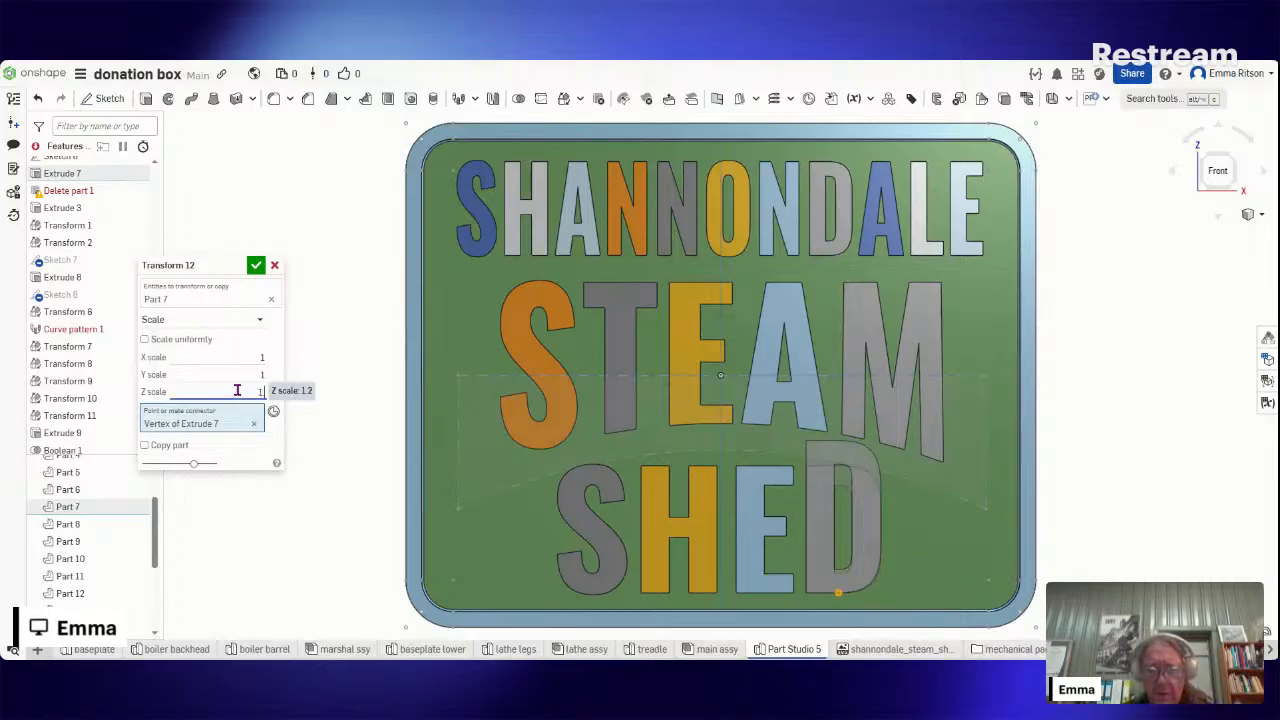
key(Return)
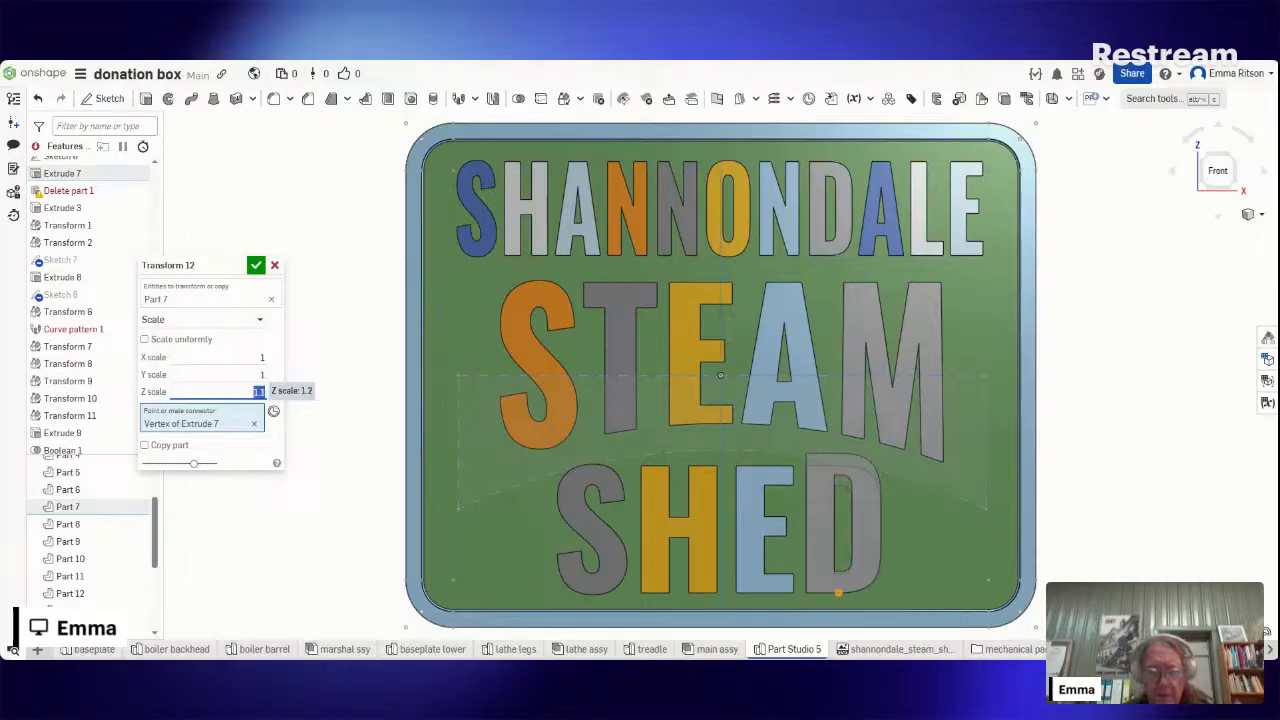
text(1.08)
key(Return)
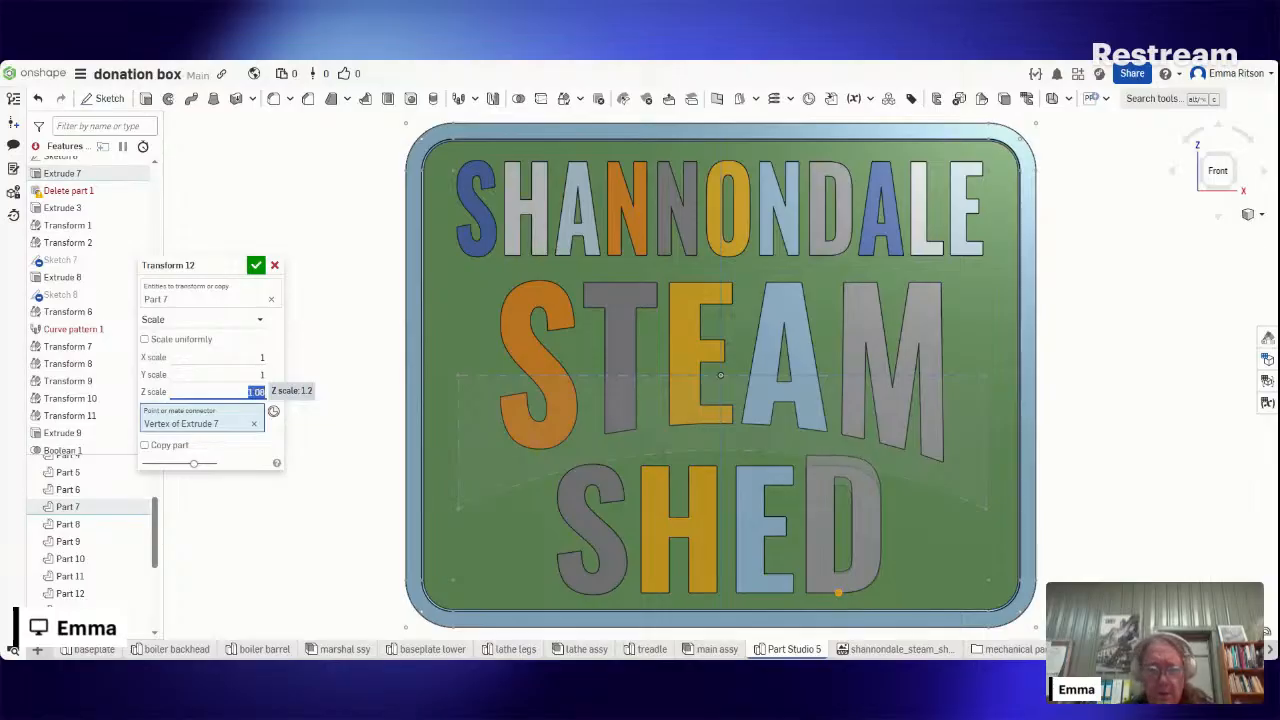
text(1.06)
key(Return)
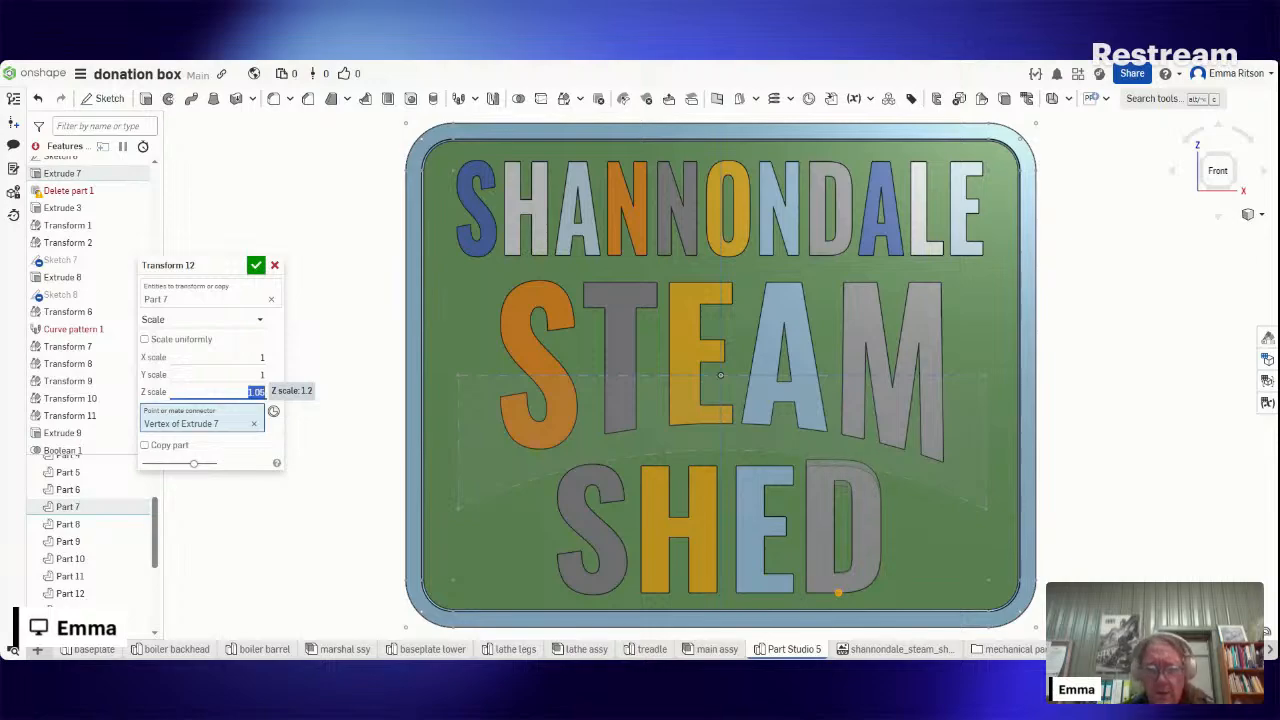
text(1)
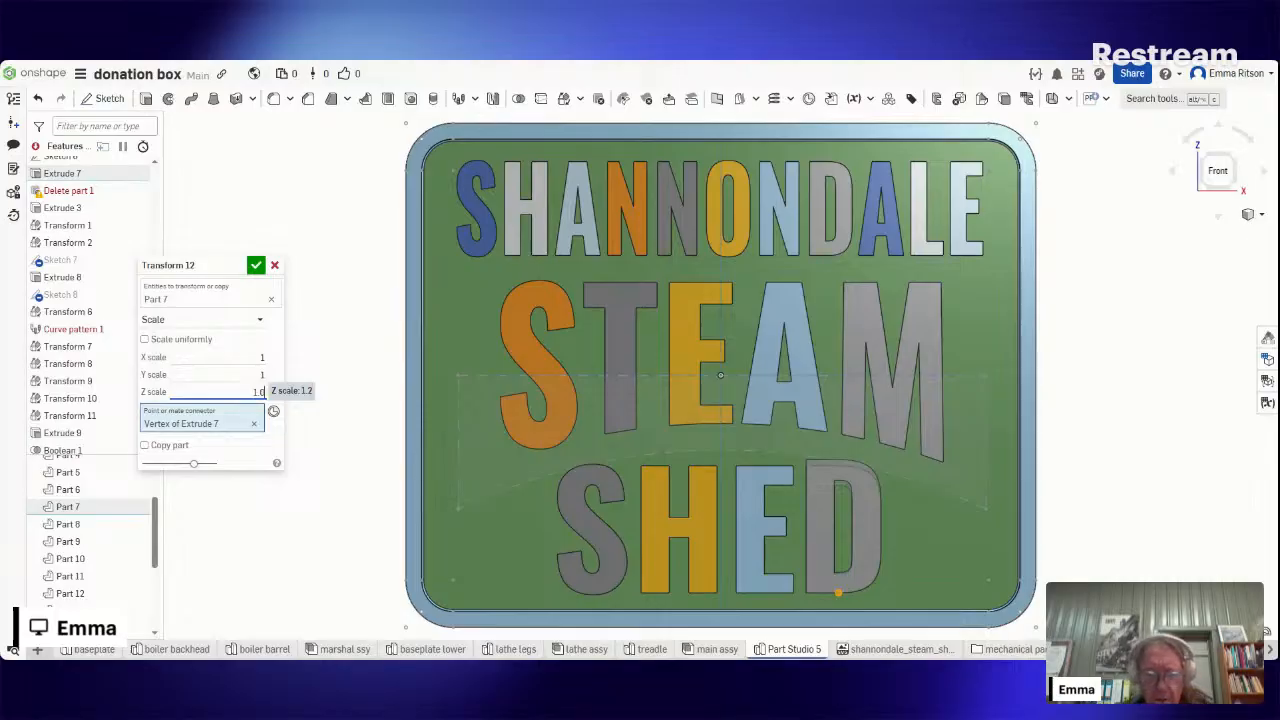
key(Return)
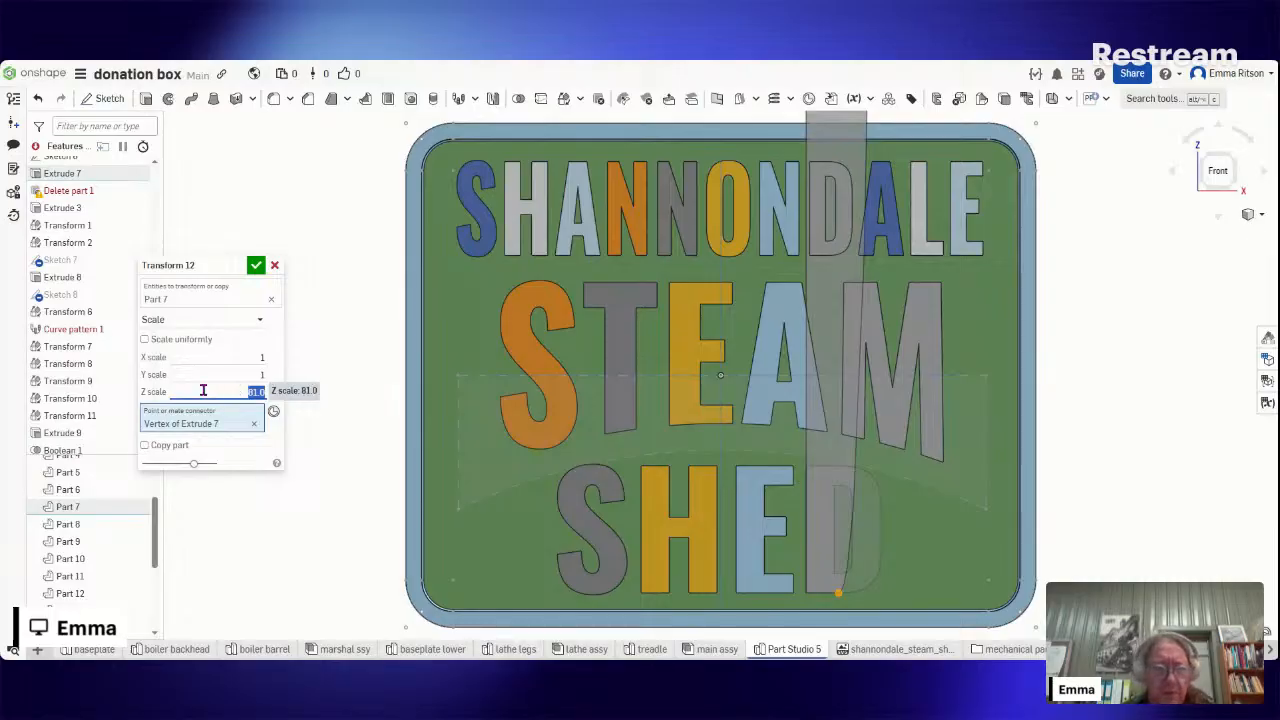
- Set the D's Z scale to 1.08 and accept the transform
text(1.08)
key(Return)
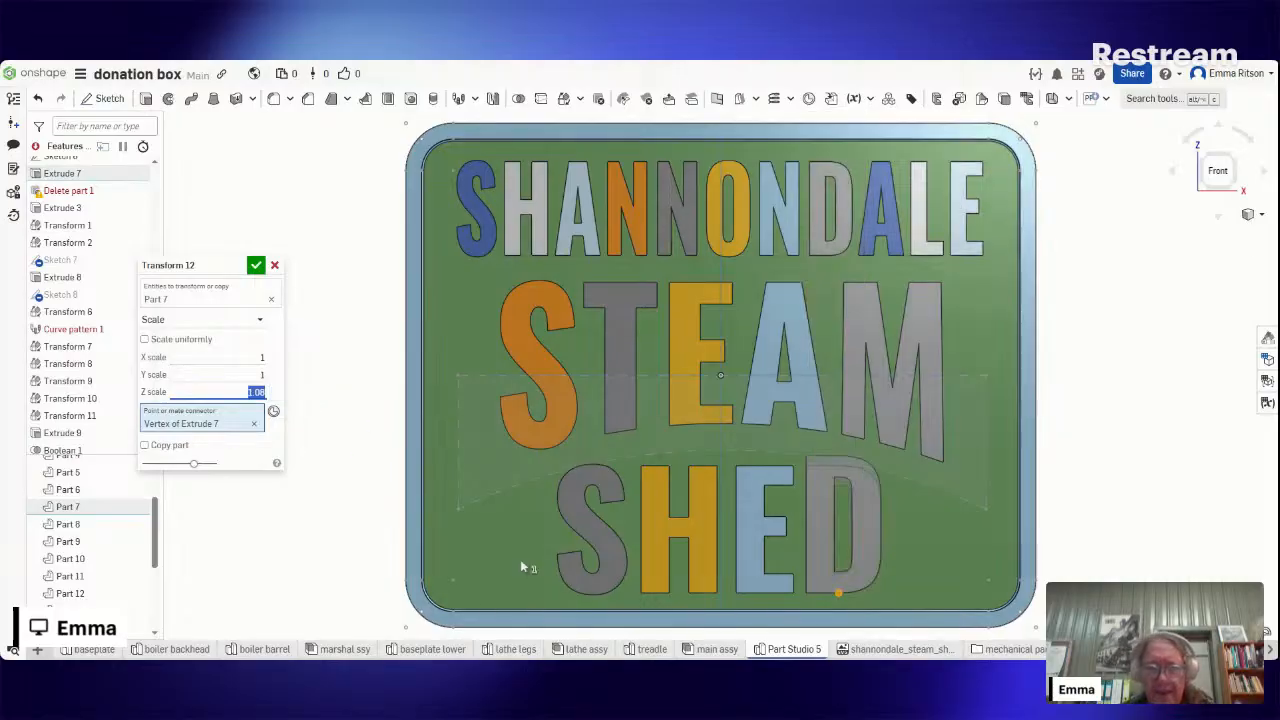
click(255, 268)
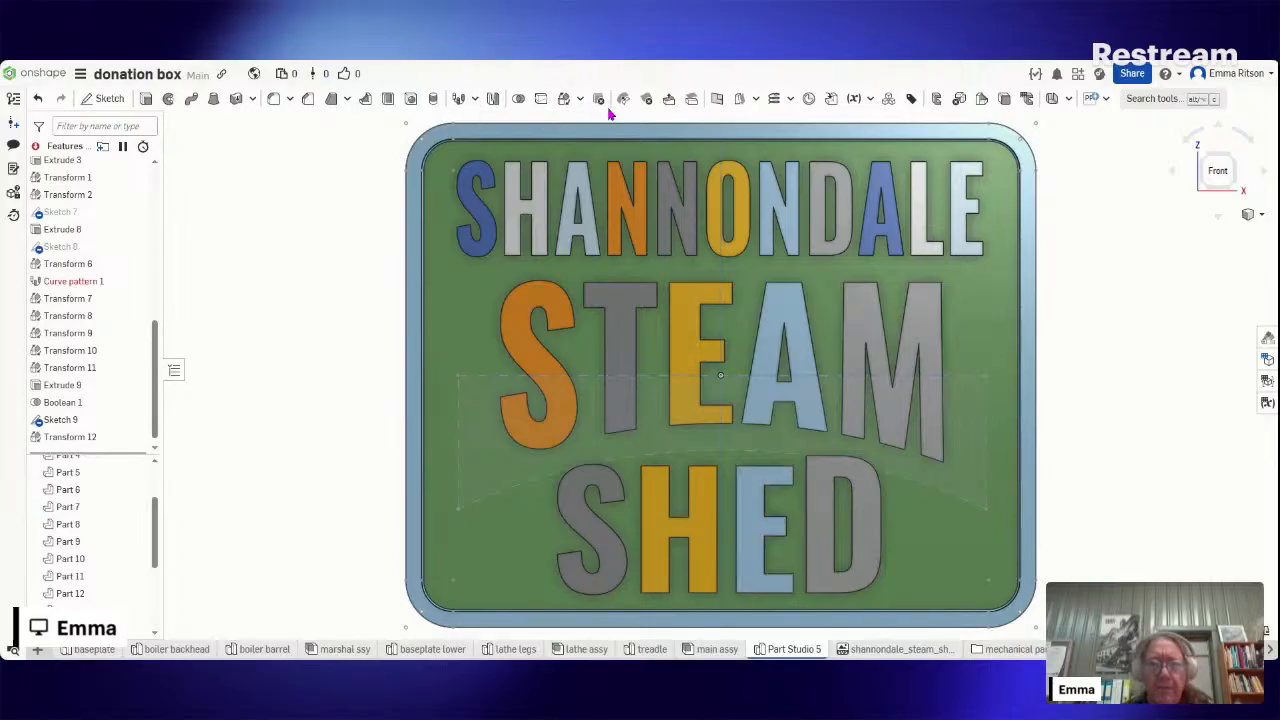
- Set up a non-uniform scale transform of the E in SHED with Z scale 1.2 about its lower-right corner vertex
click(565, 103)
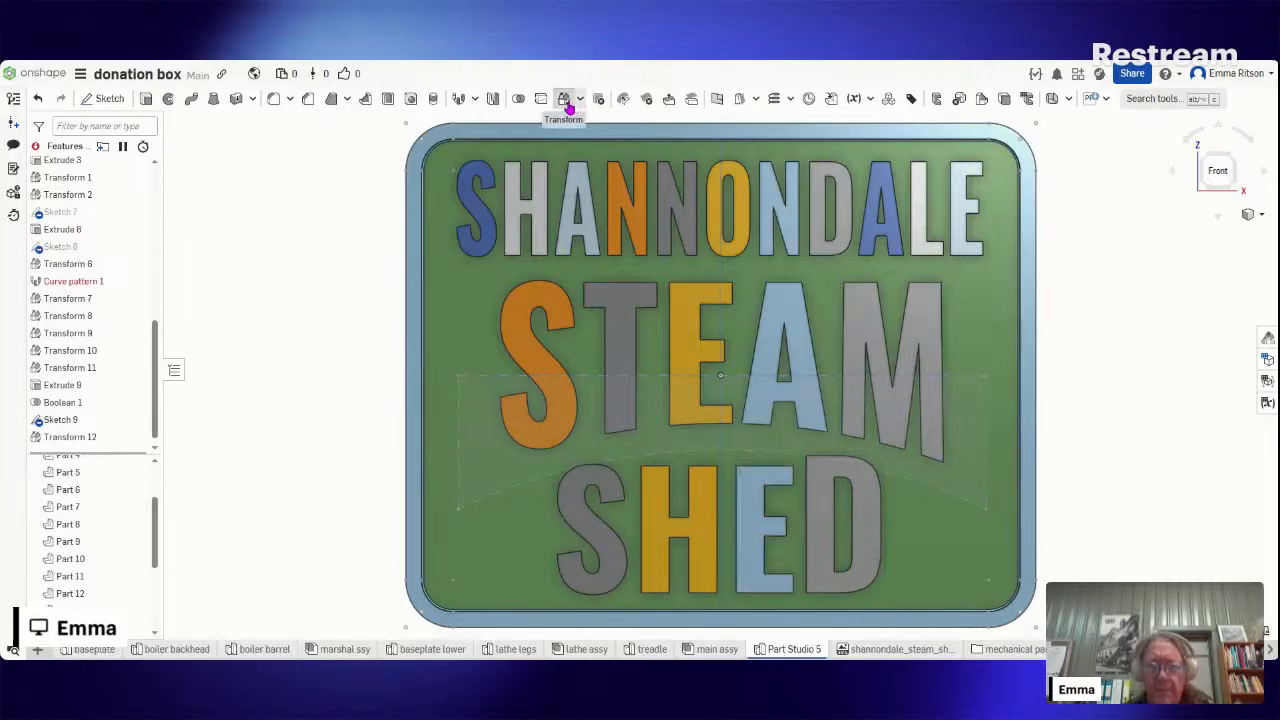
click(744, 546)
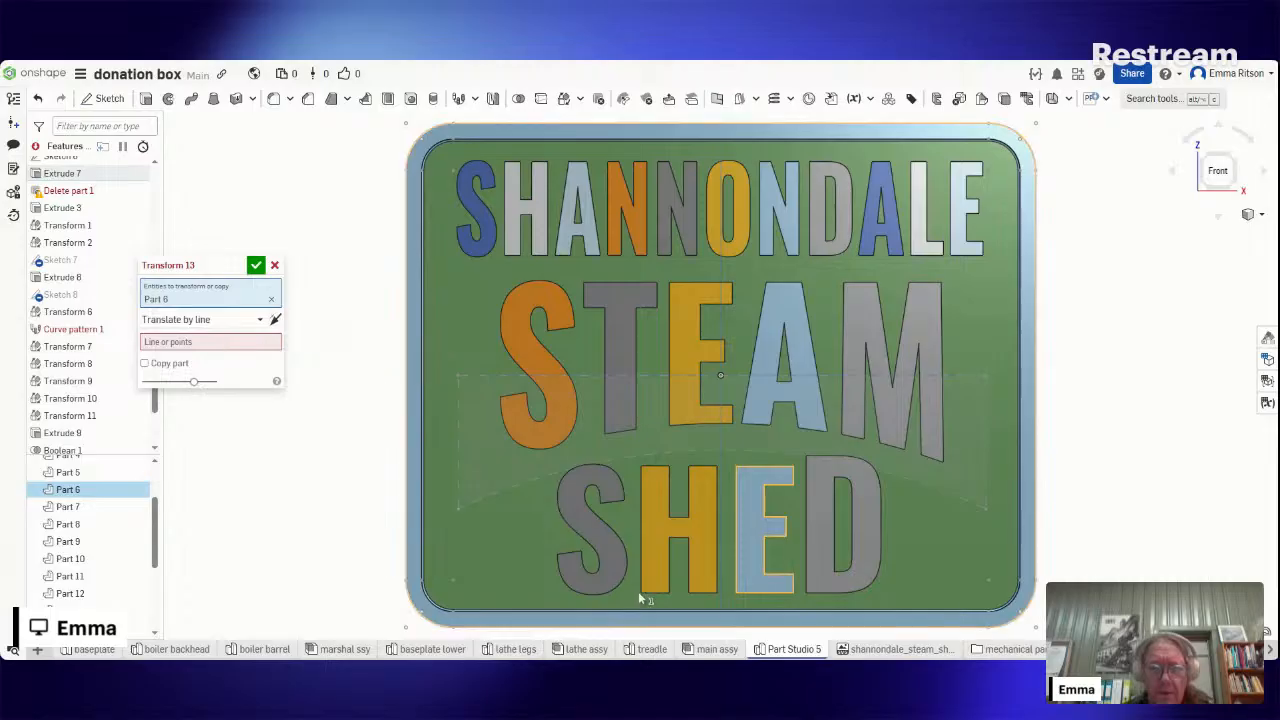
click(216, 322)
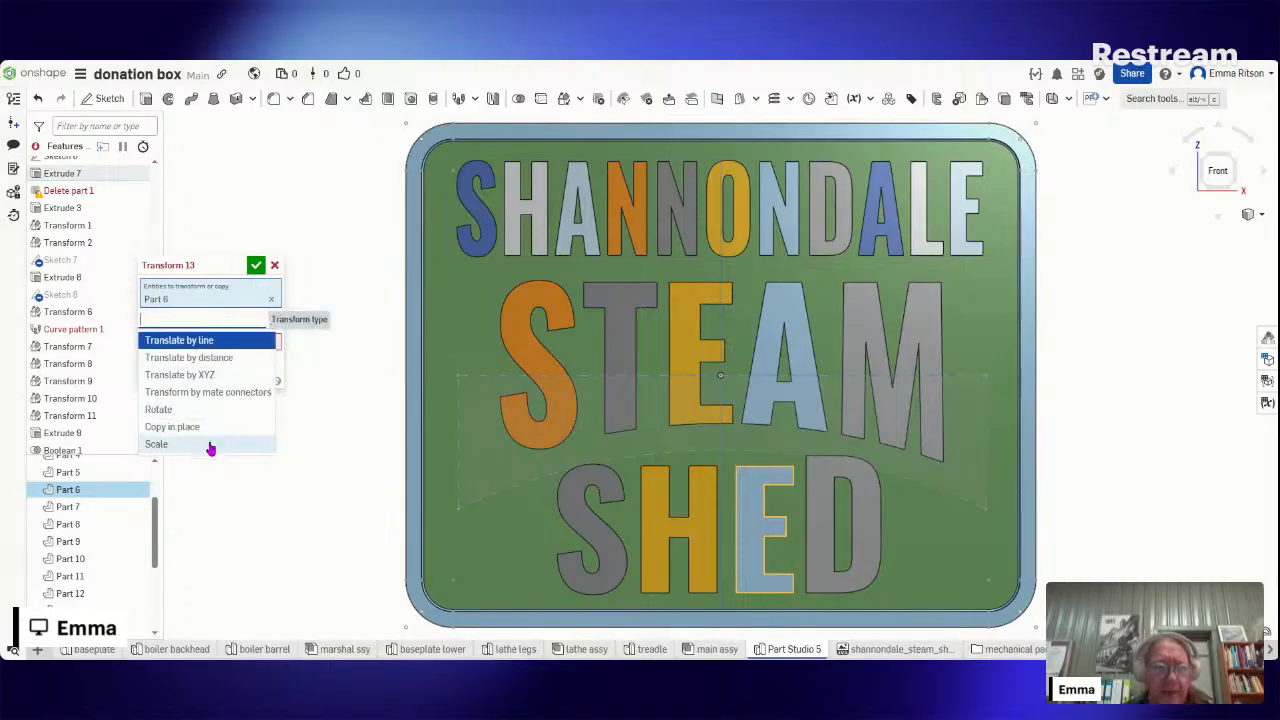
click(210, 446)
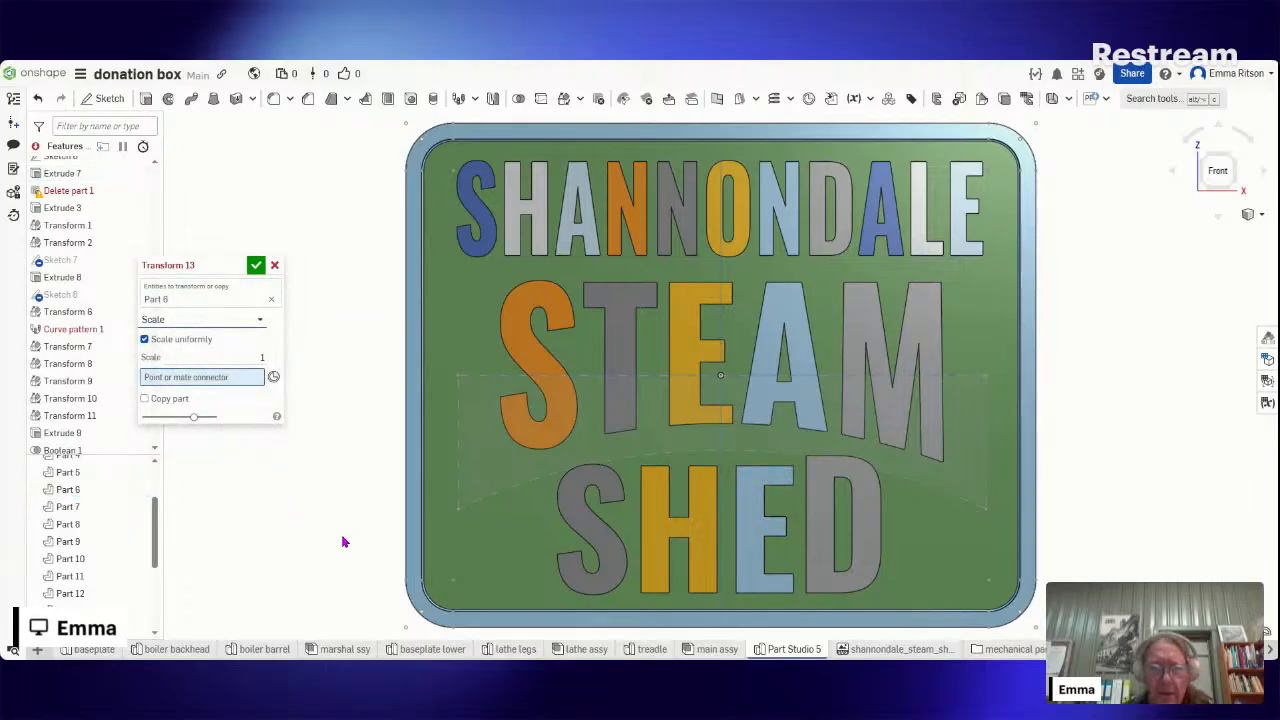
click(147, 340)
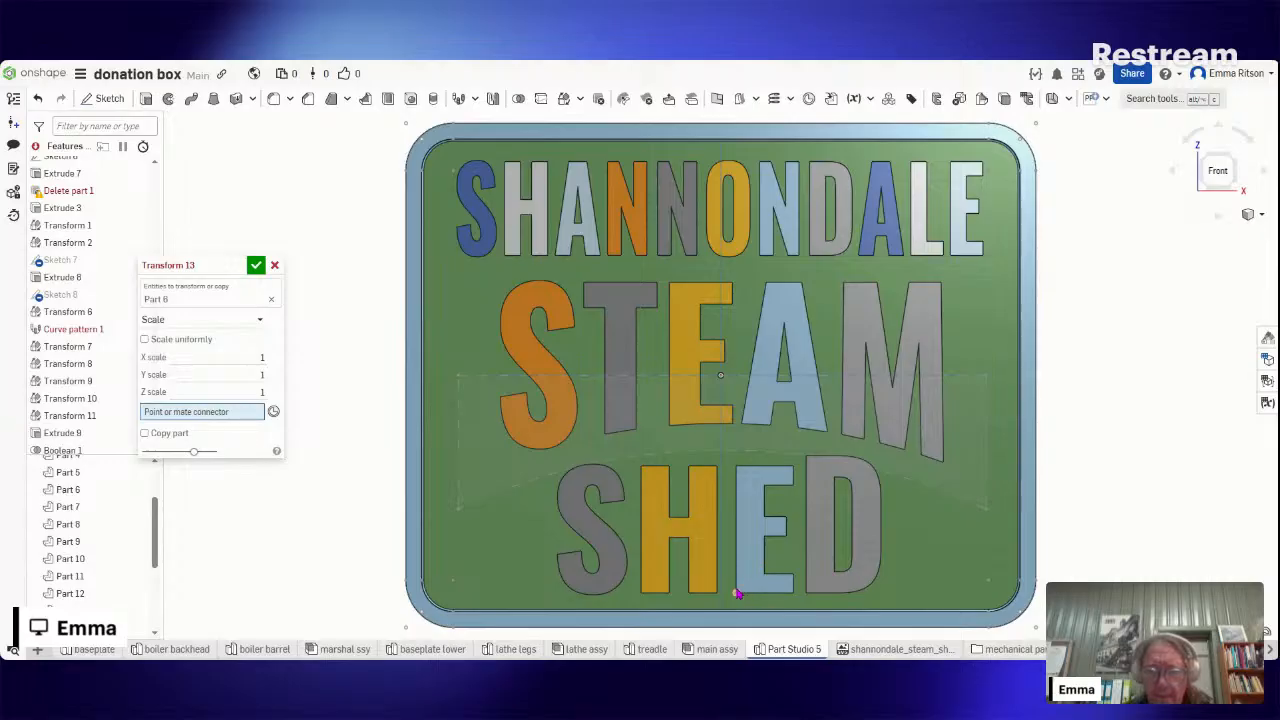
click(792, 594)
click(247, 391)
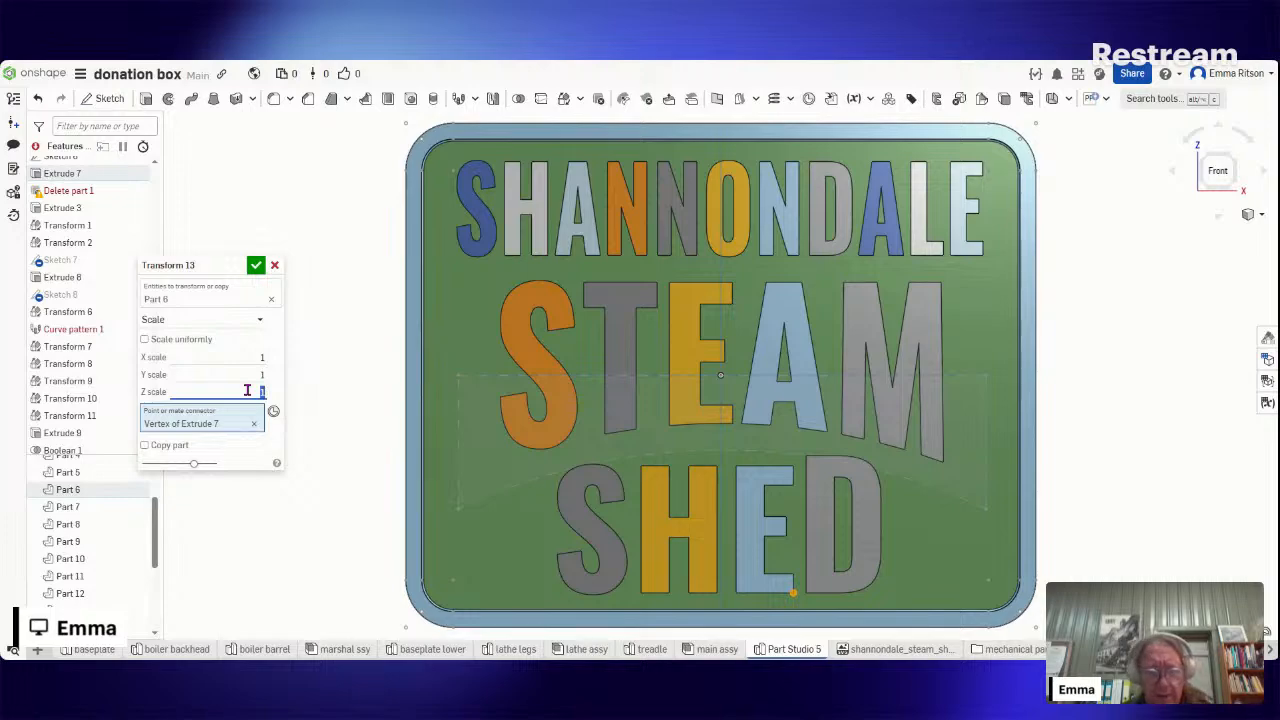
text(1.2)
key(Return)
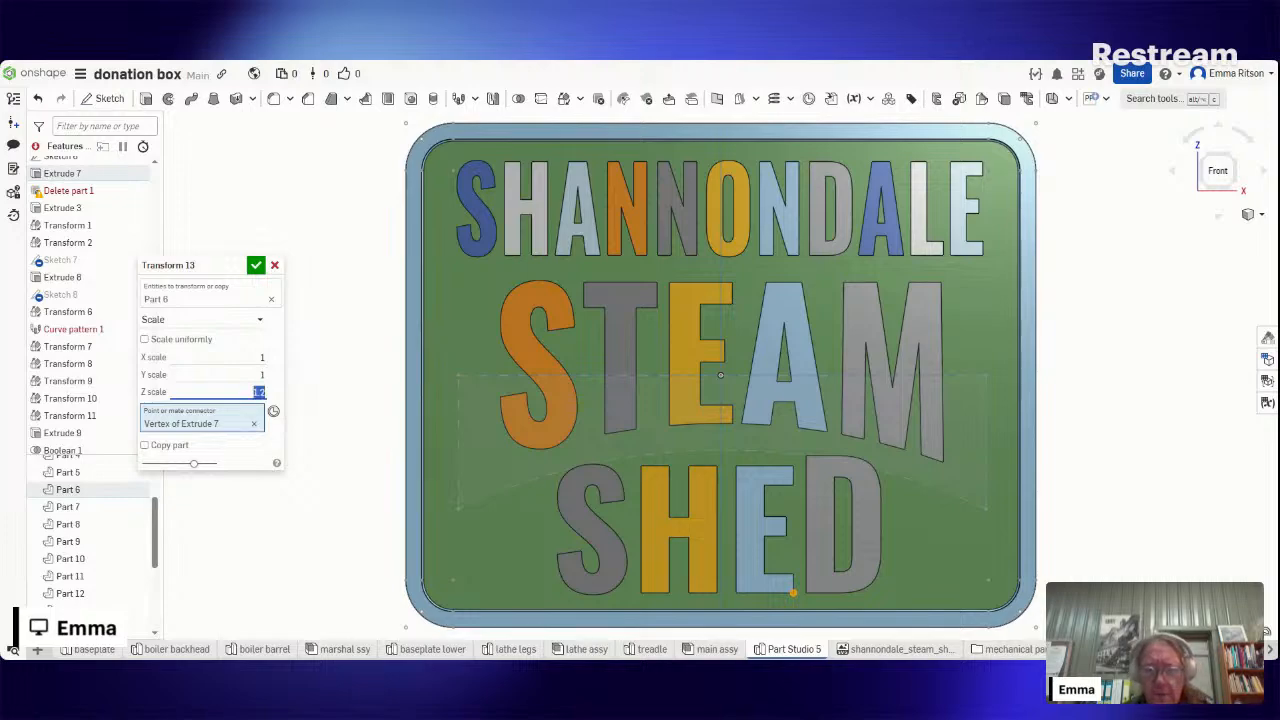
- Reduce the E's Z scale to 1.15 and accept the transform
text(1)
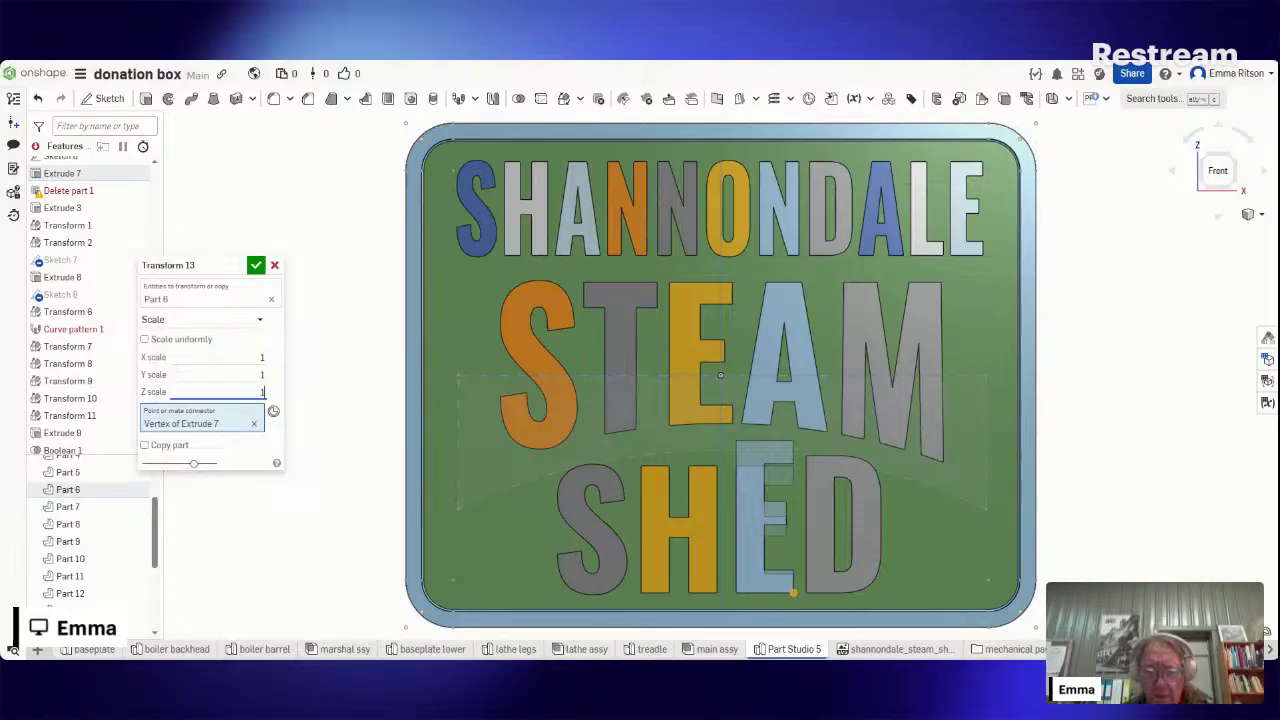
text(.15)
key(Return)
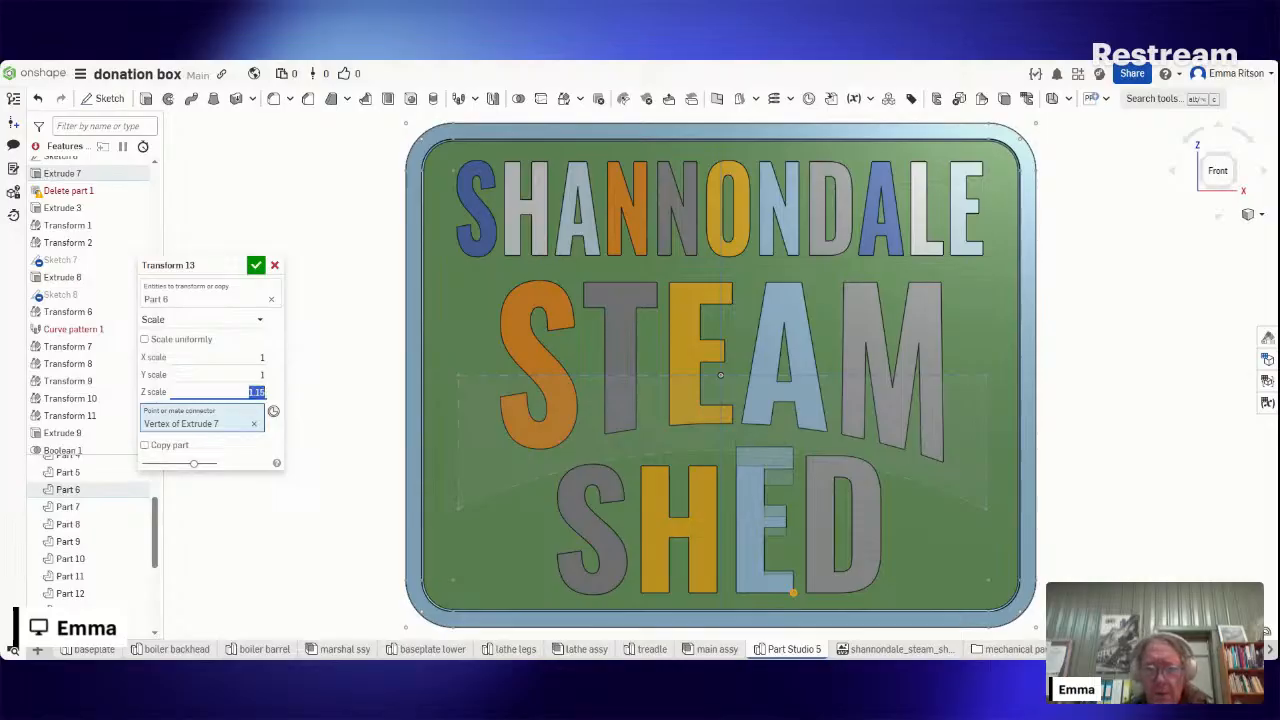
click(257, 265)
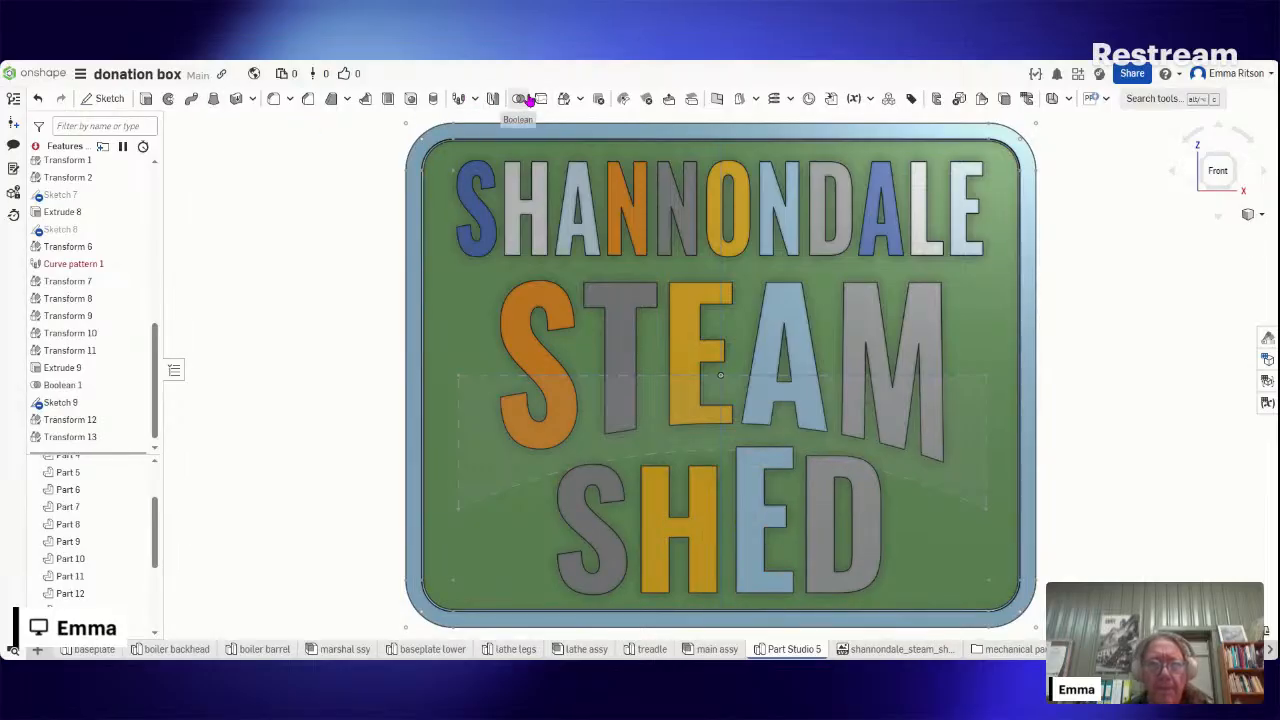
- Set up a non-uniform scale transform about the lower-right corner vertex of the left leg of the H in SHED
click(564, 98)
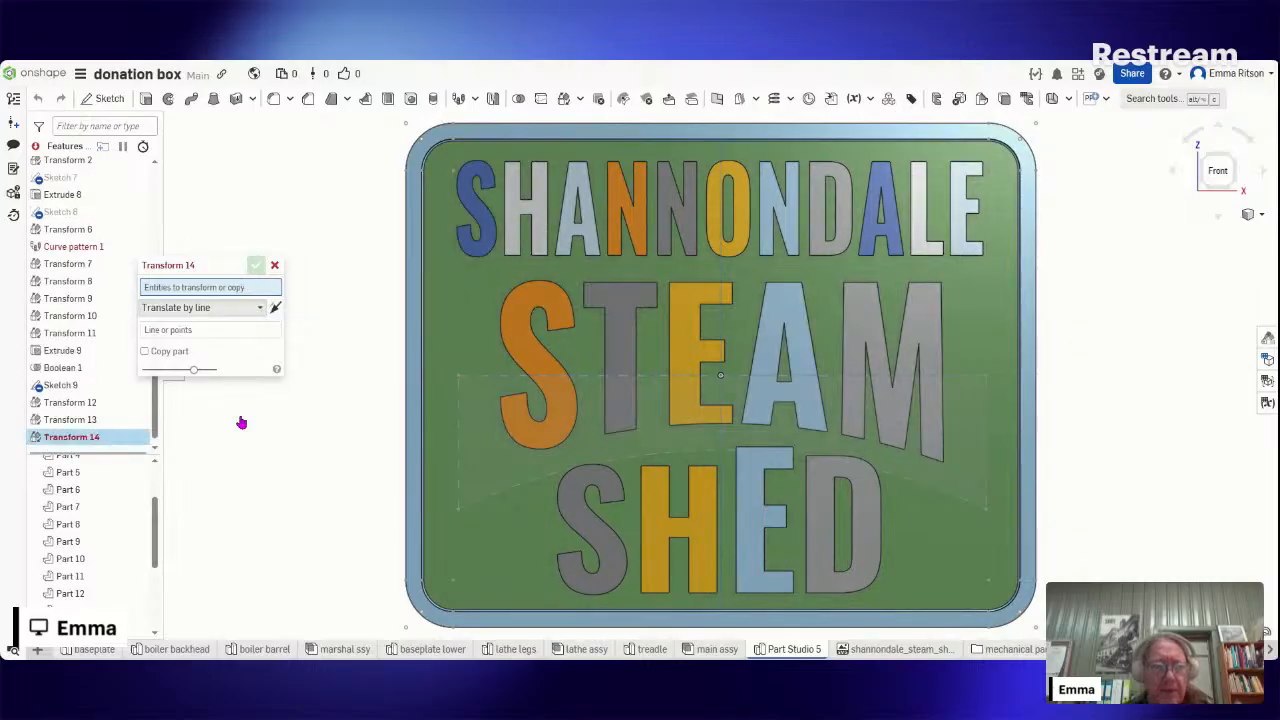
click(238, 308)
click(210, 436)
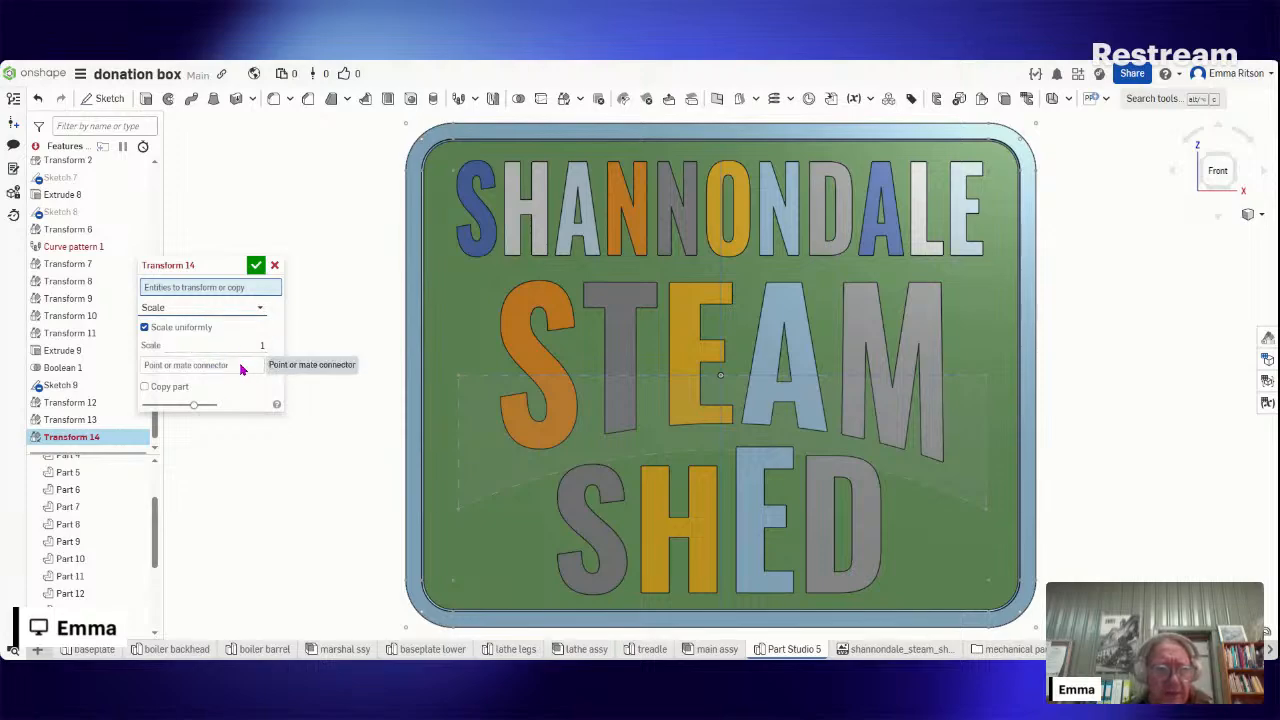
click(145, 328)
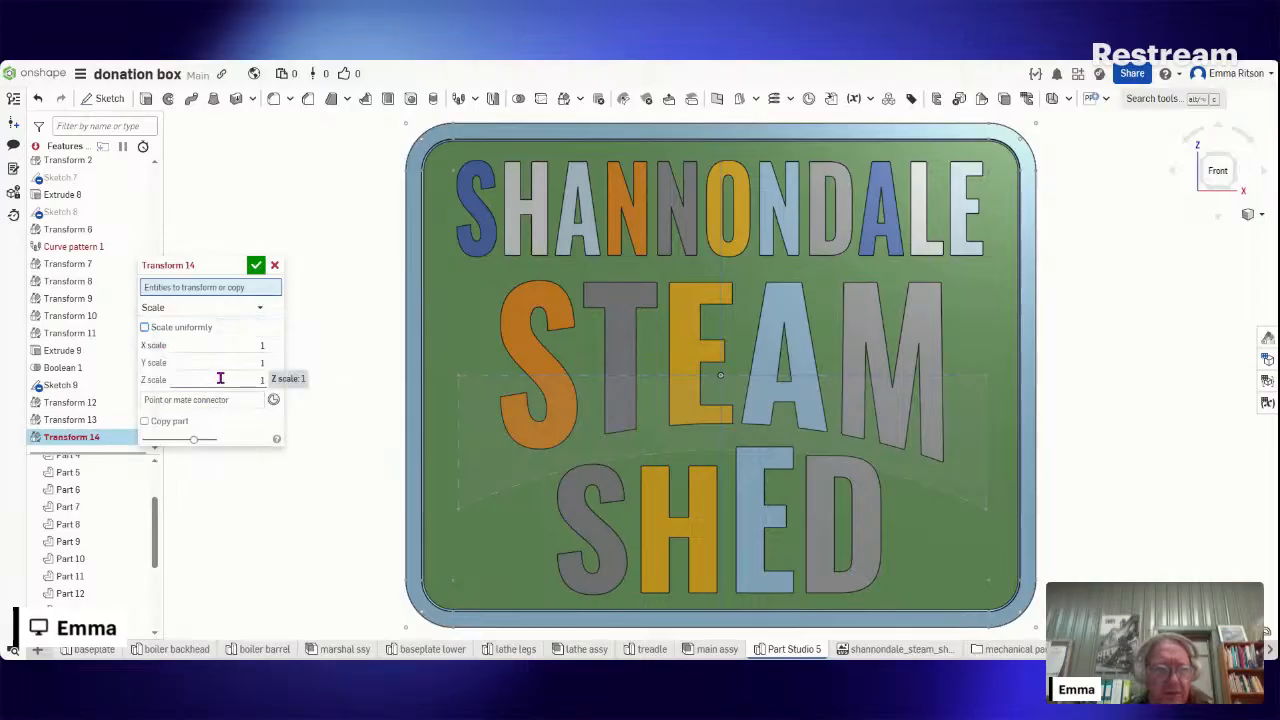
click(222, 401)
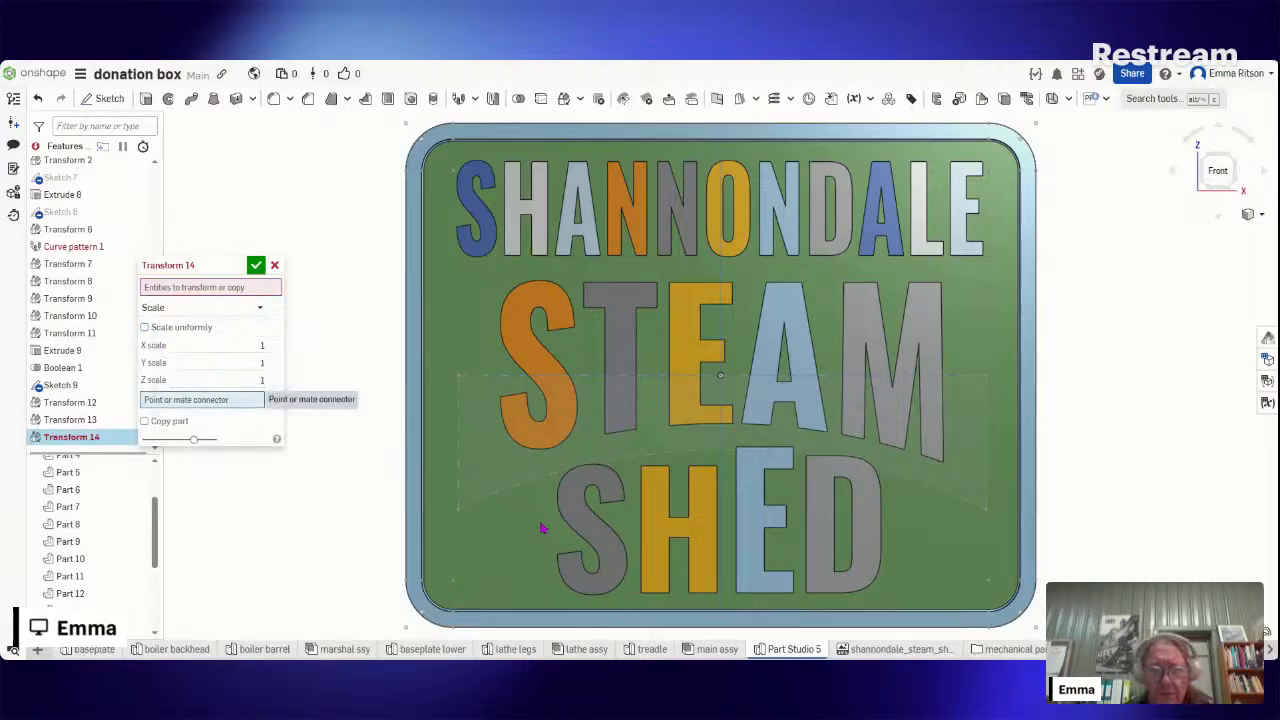
click(668, 593)
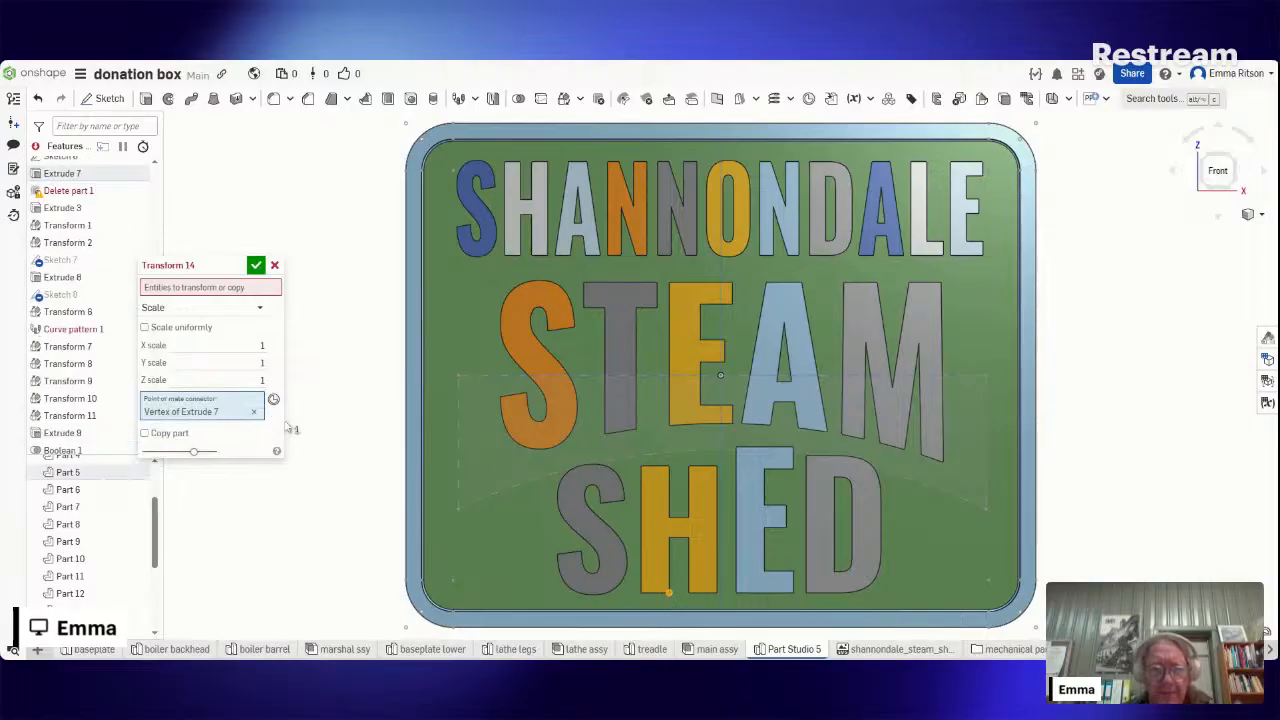
- Set the Z scale to 1.15, choose the H in SHED as the part to transform, and accept
click(215, 381)
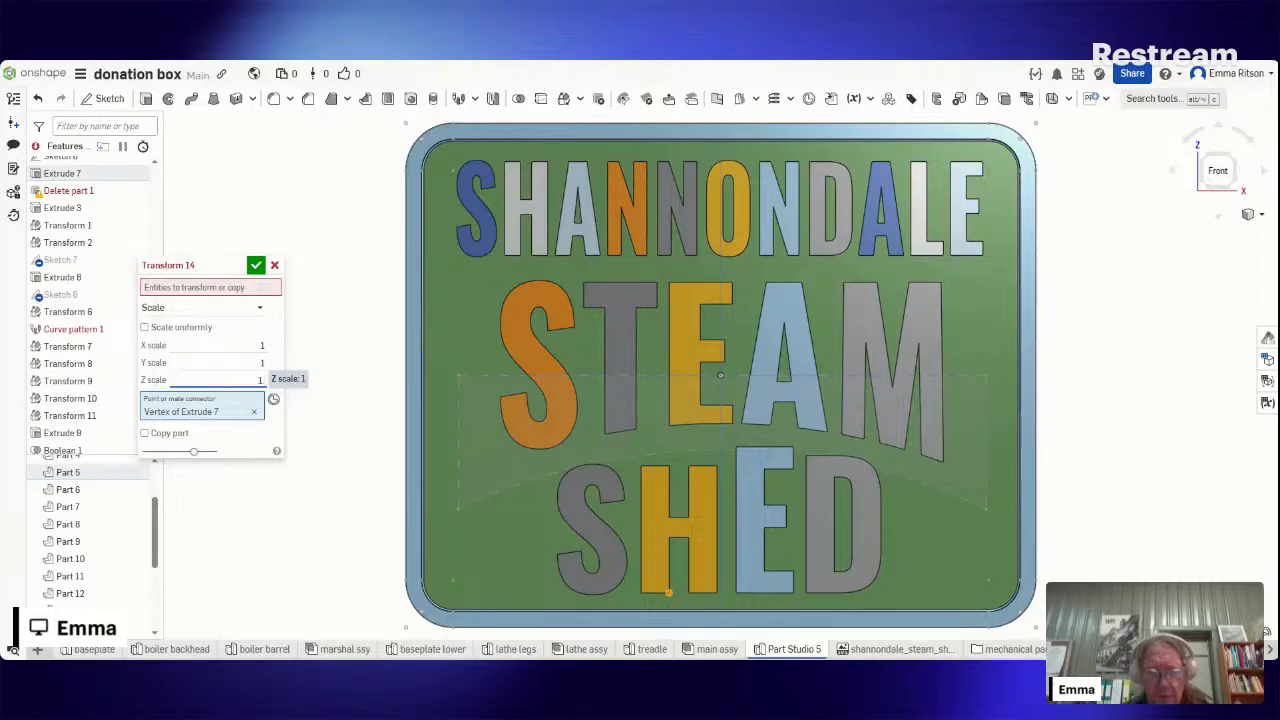
text(.15)
key(Return)
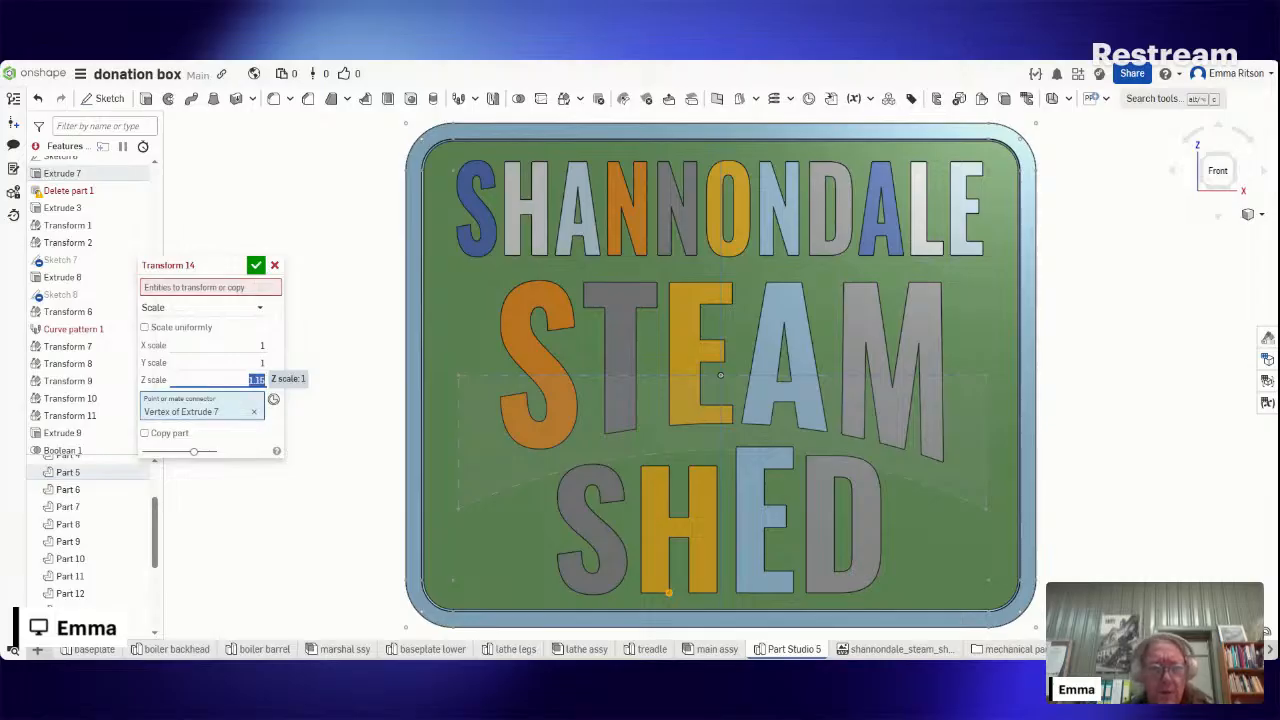
click(246, 287)
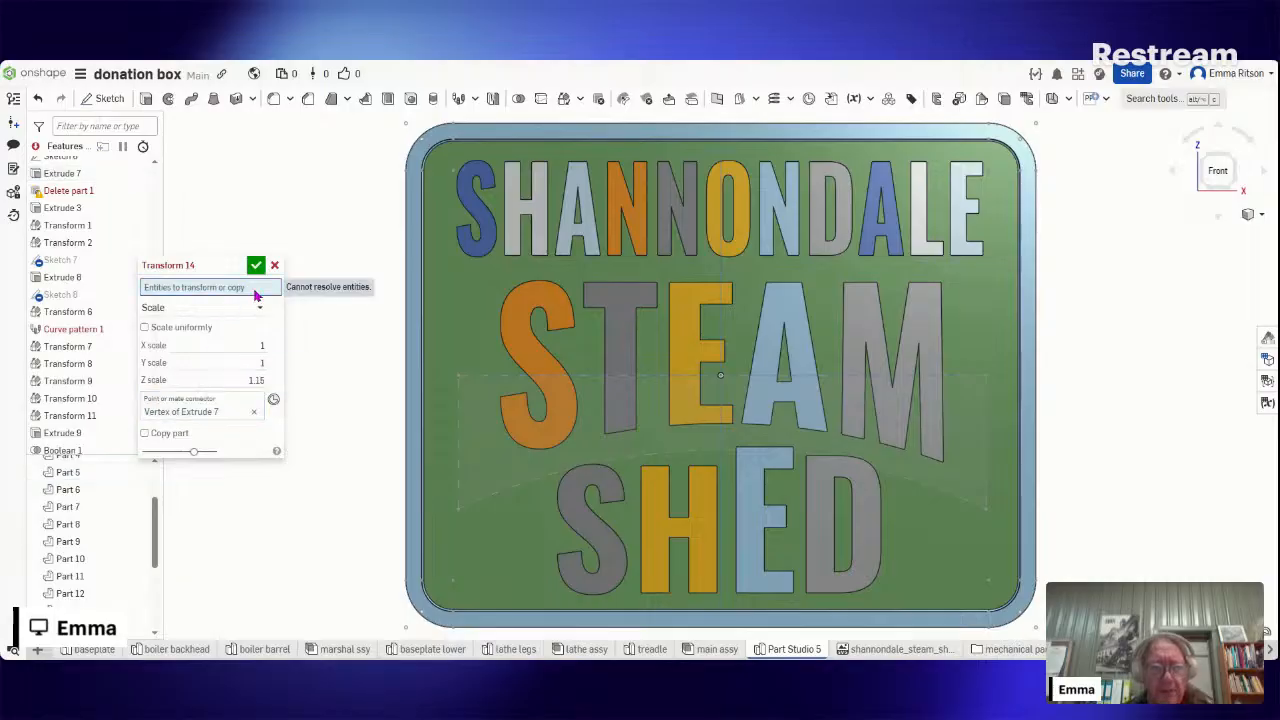
click(653, 538)
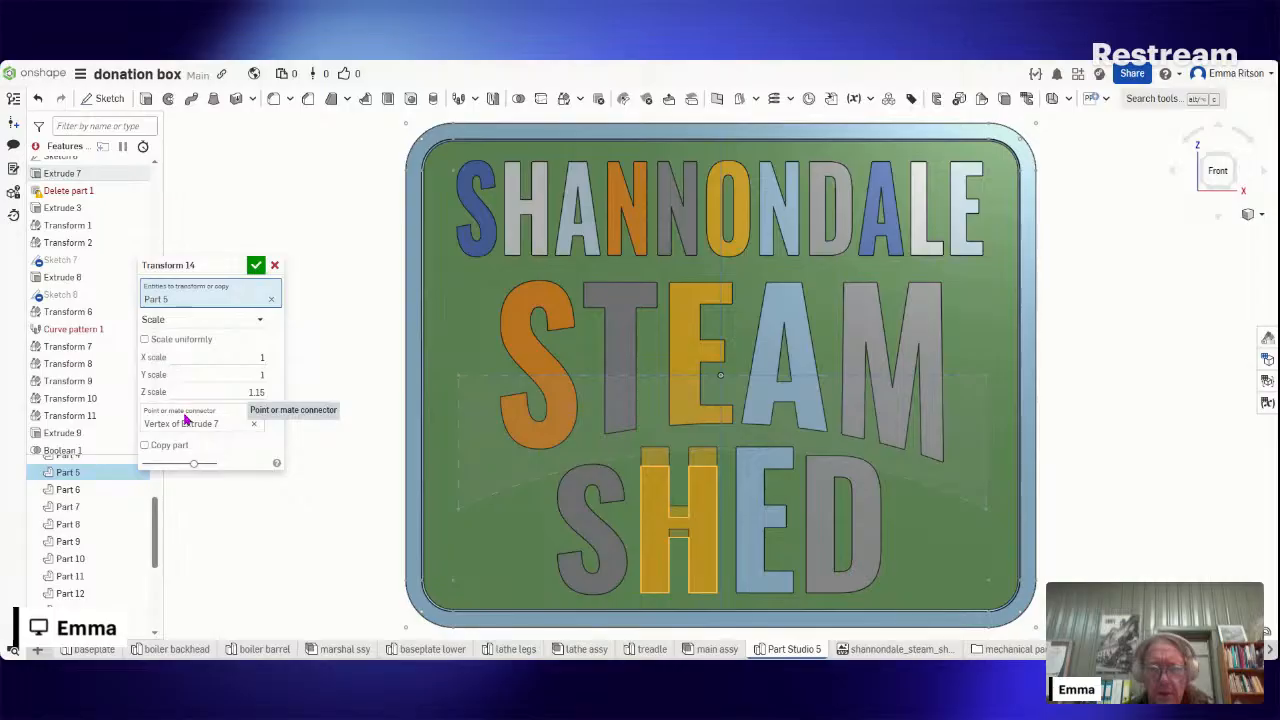
click(255, 267)
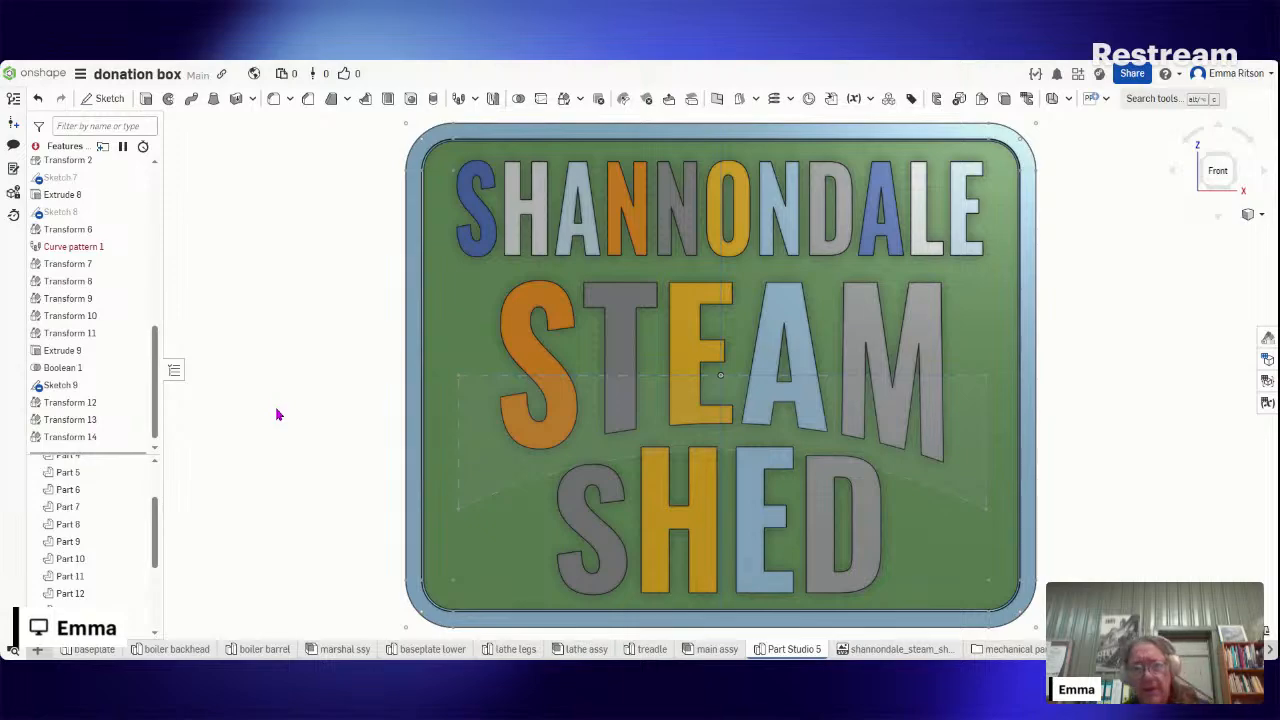
- Extrude the arched profile in Sketch 9 as a new 25 mm deep solid
click(519, 102)
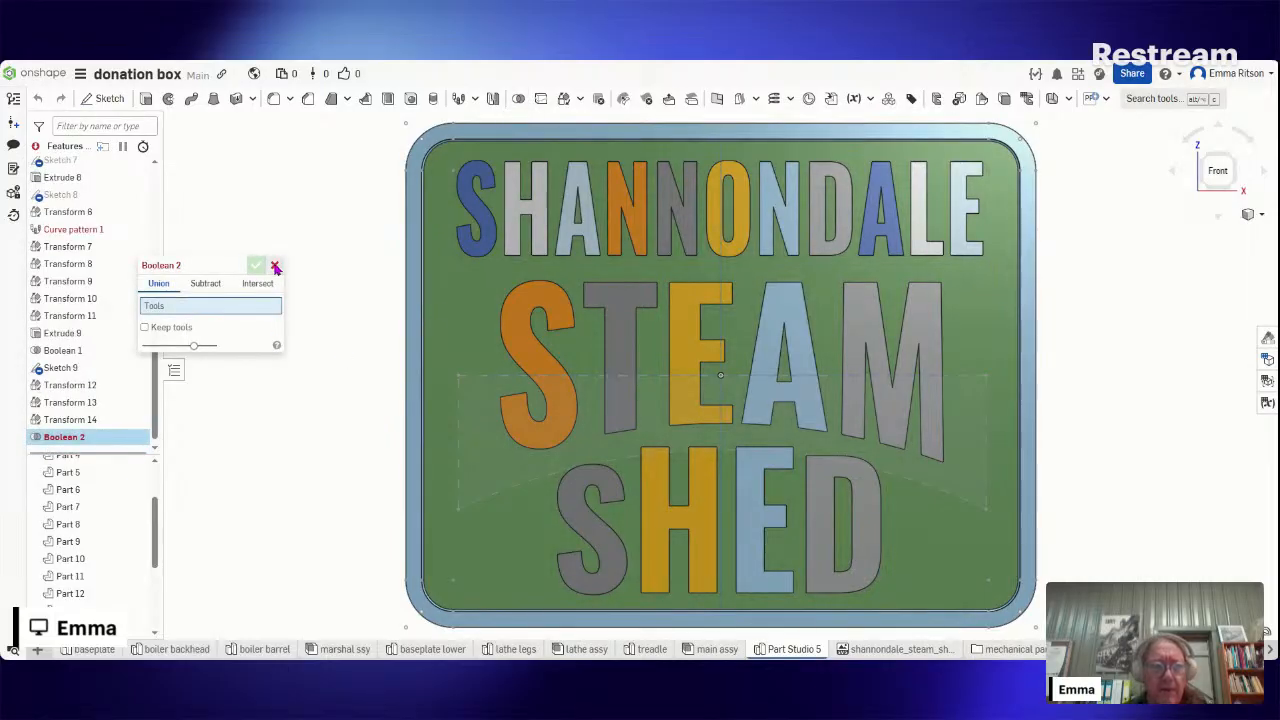
click(275, 267)
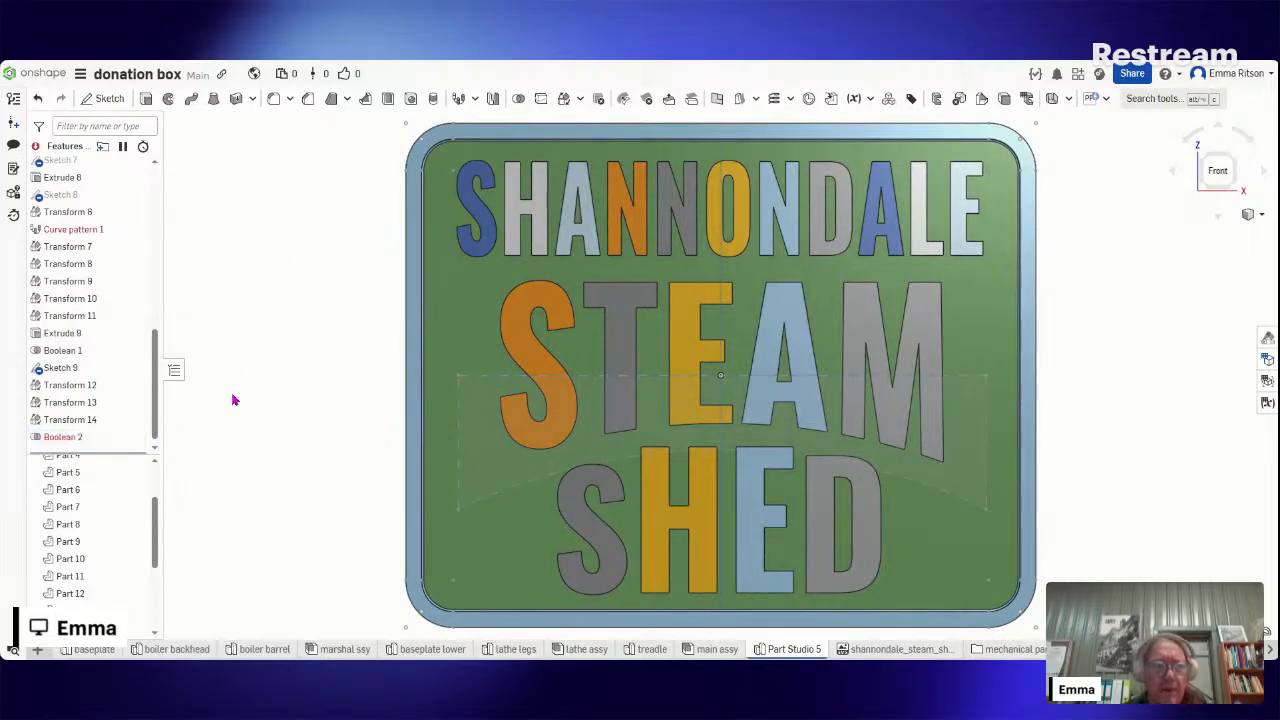
click(147, 101)
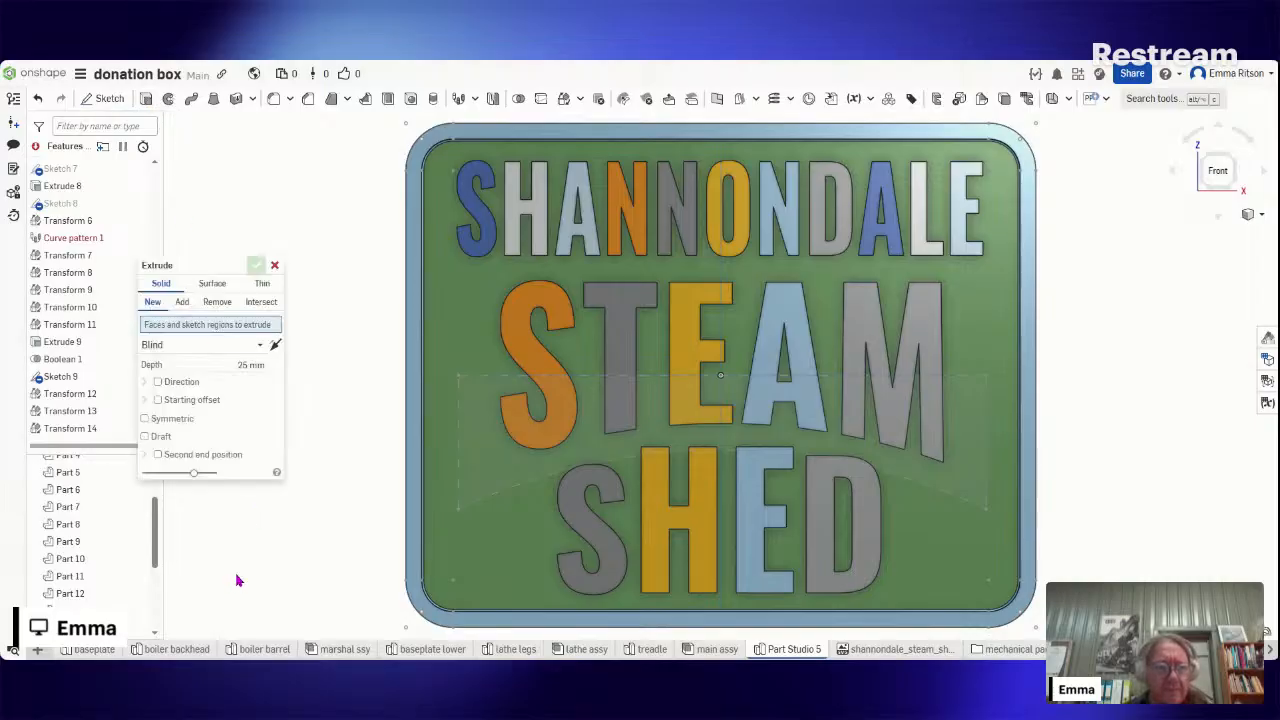
click(95, 378)
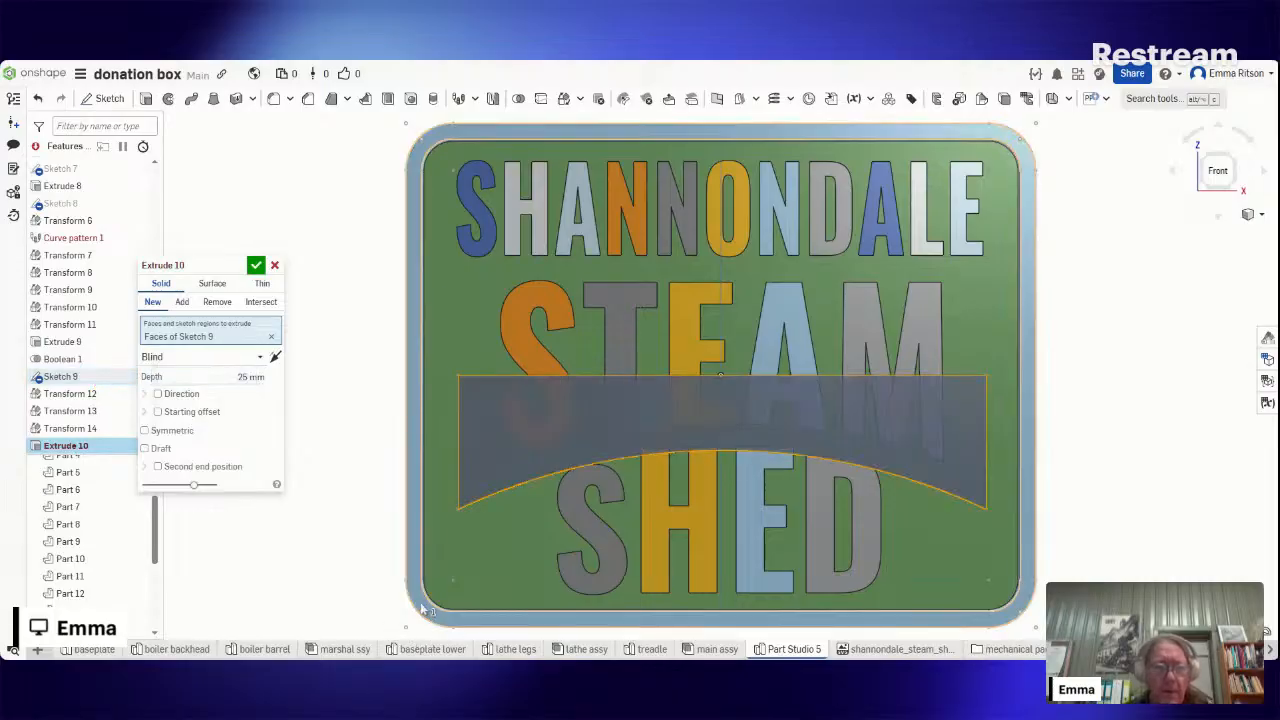
click(256, 267)
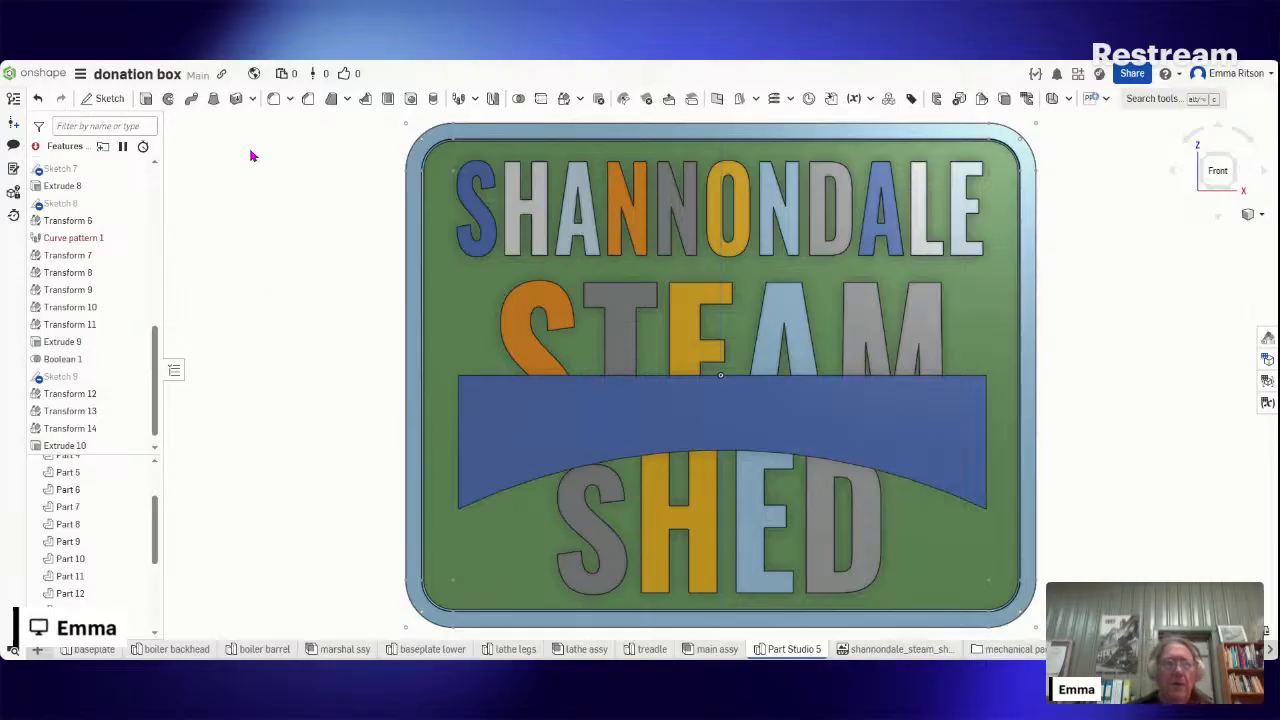
- Subtract the extruded arched block from the H, E and D of SHED without keeping the tool
click(519, 99)
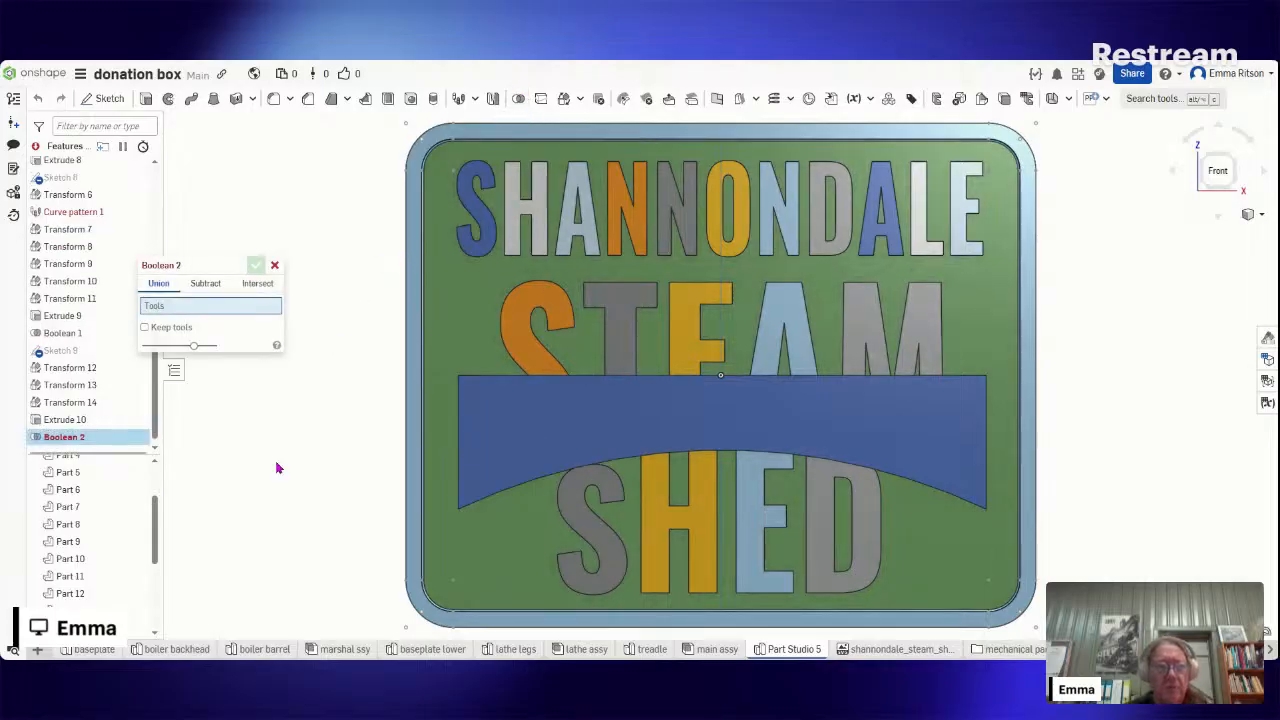
click(205, 284)
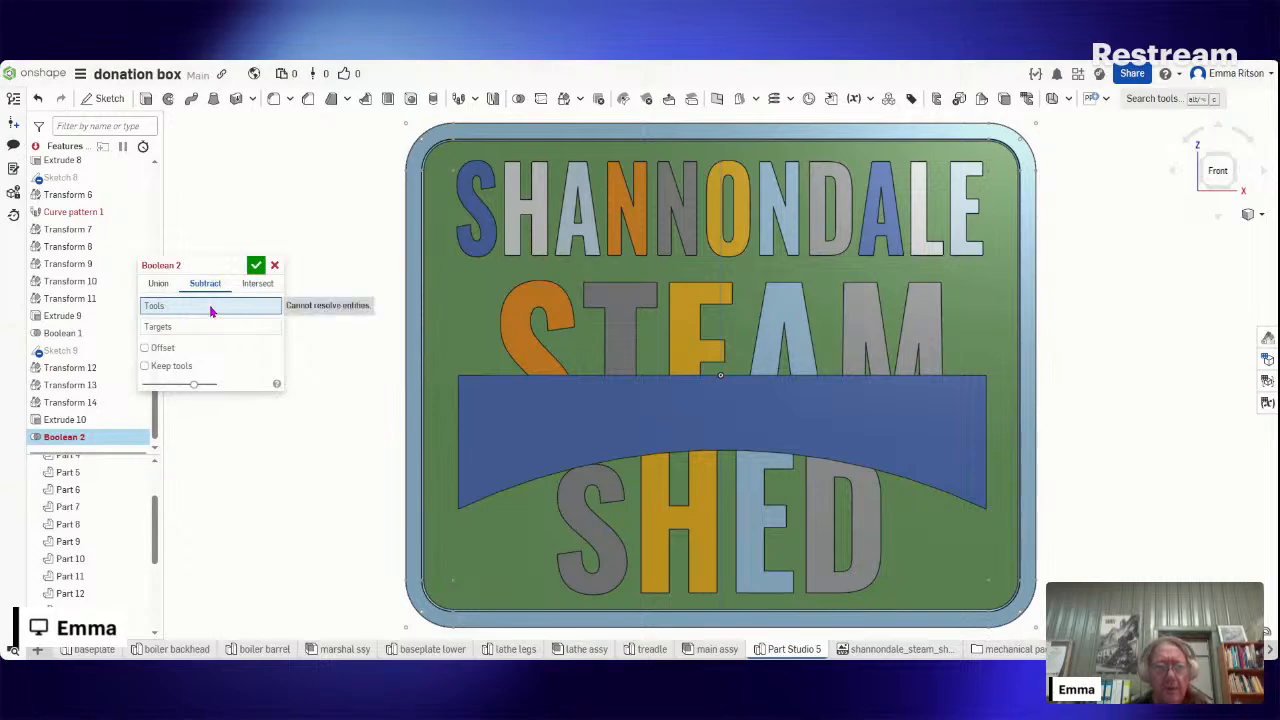
click(521, 436)
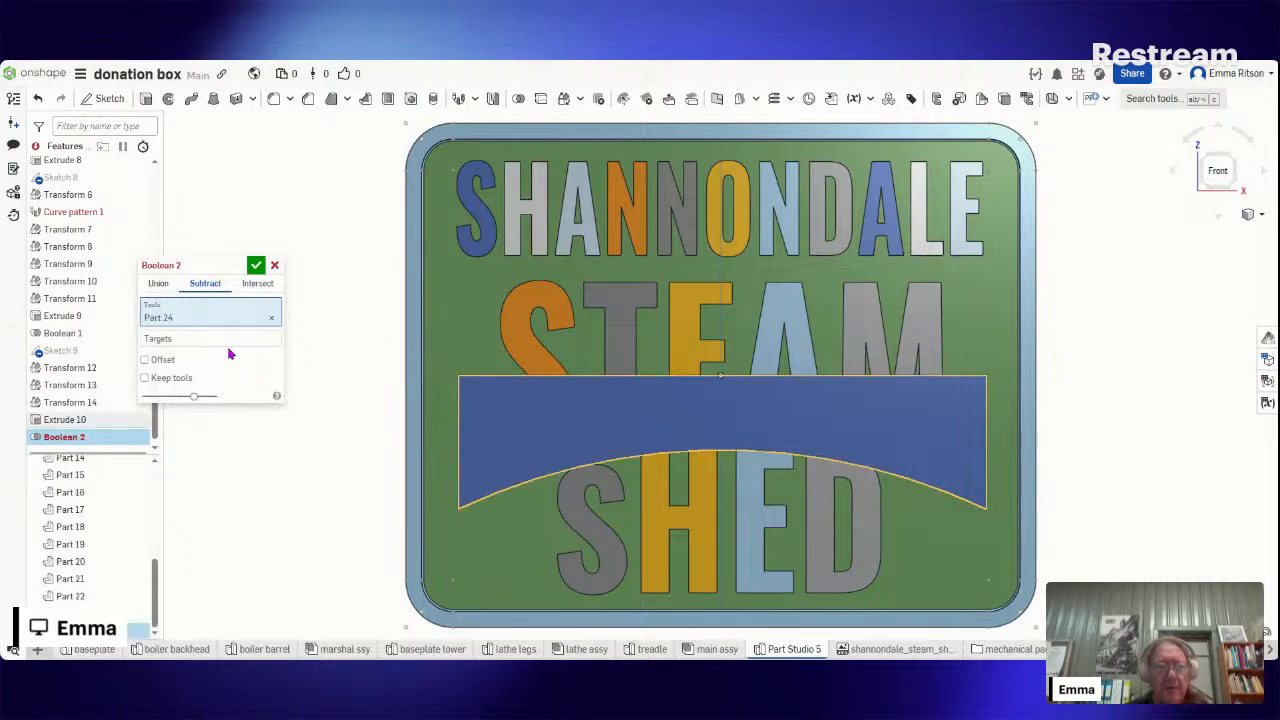
click(237, 340)
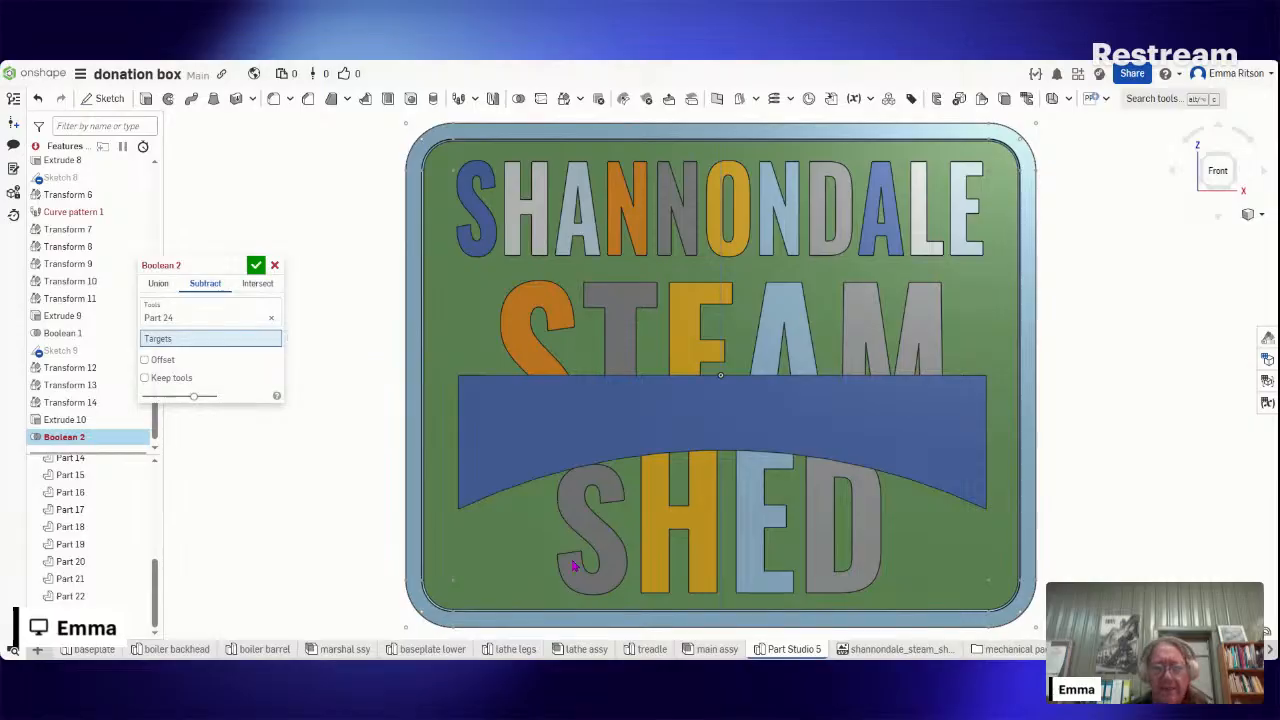
click(754, 509)
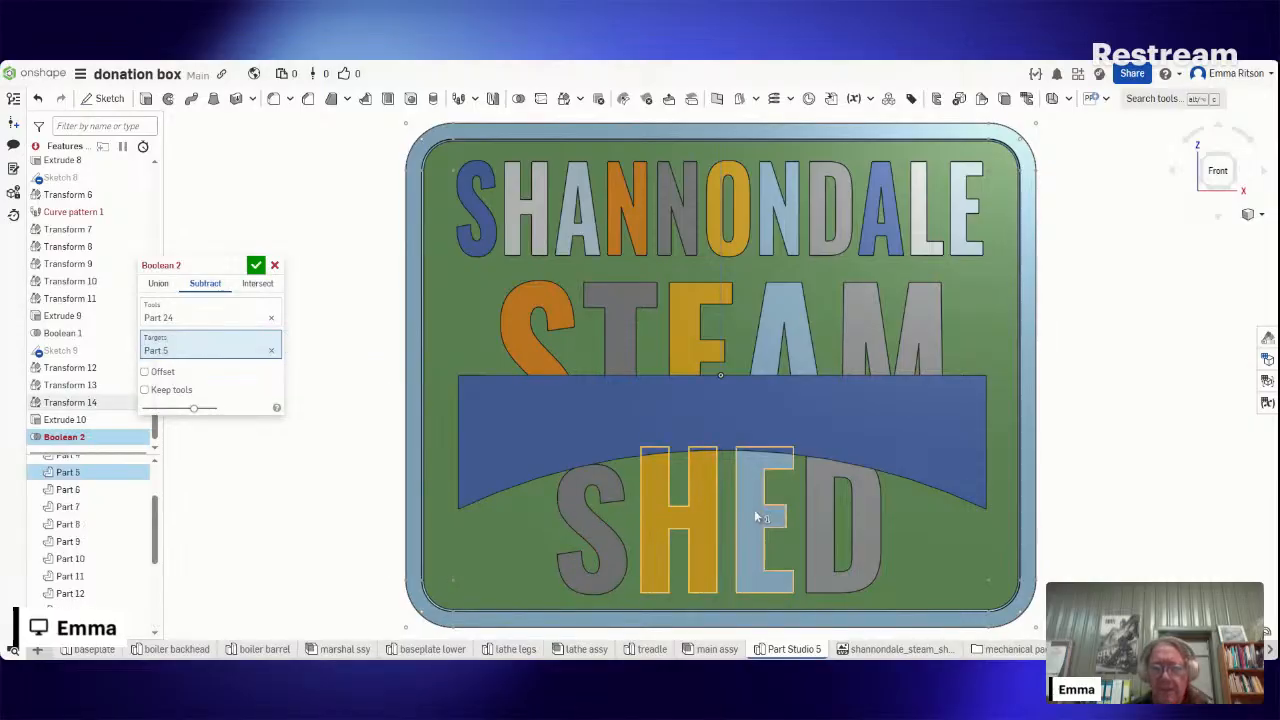
click(824, 511)
click(824, 512)
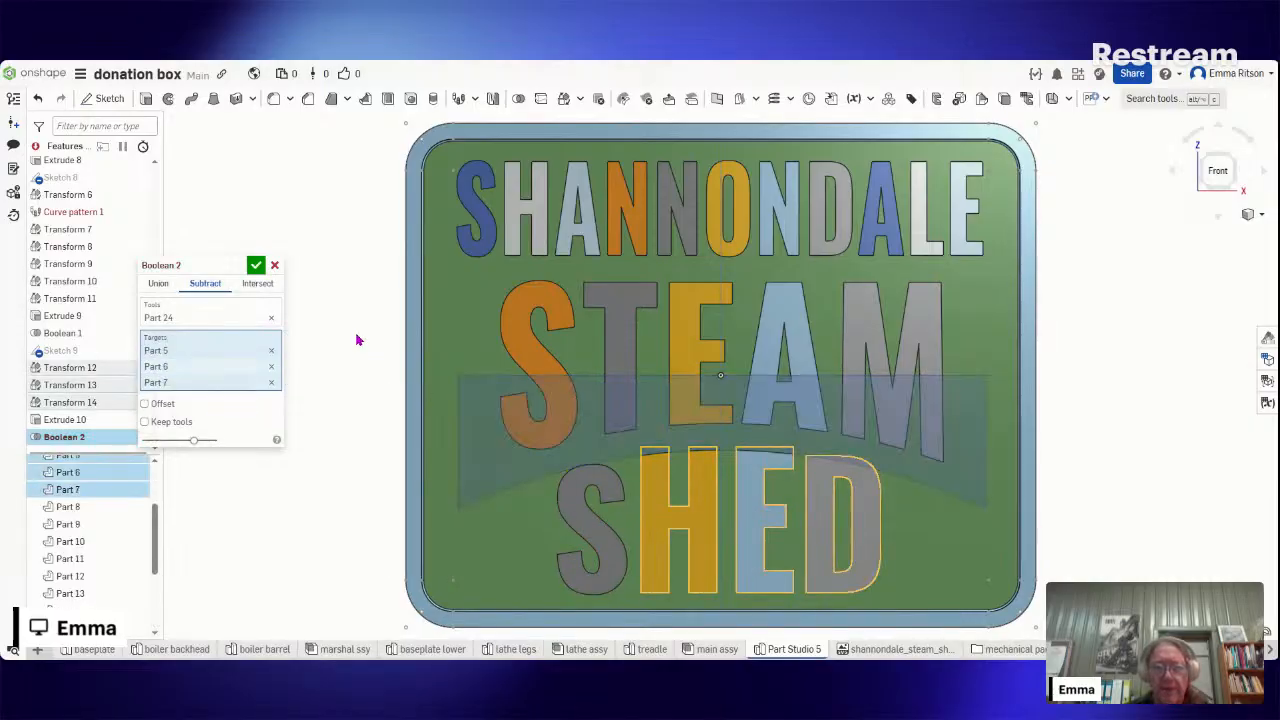
click(255, 266)
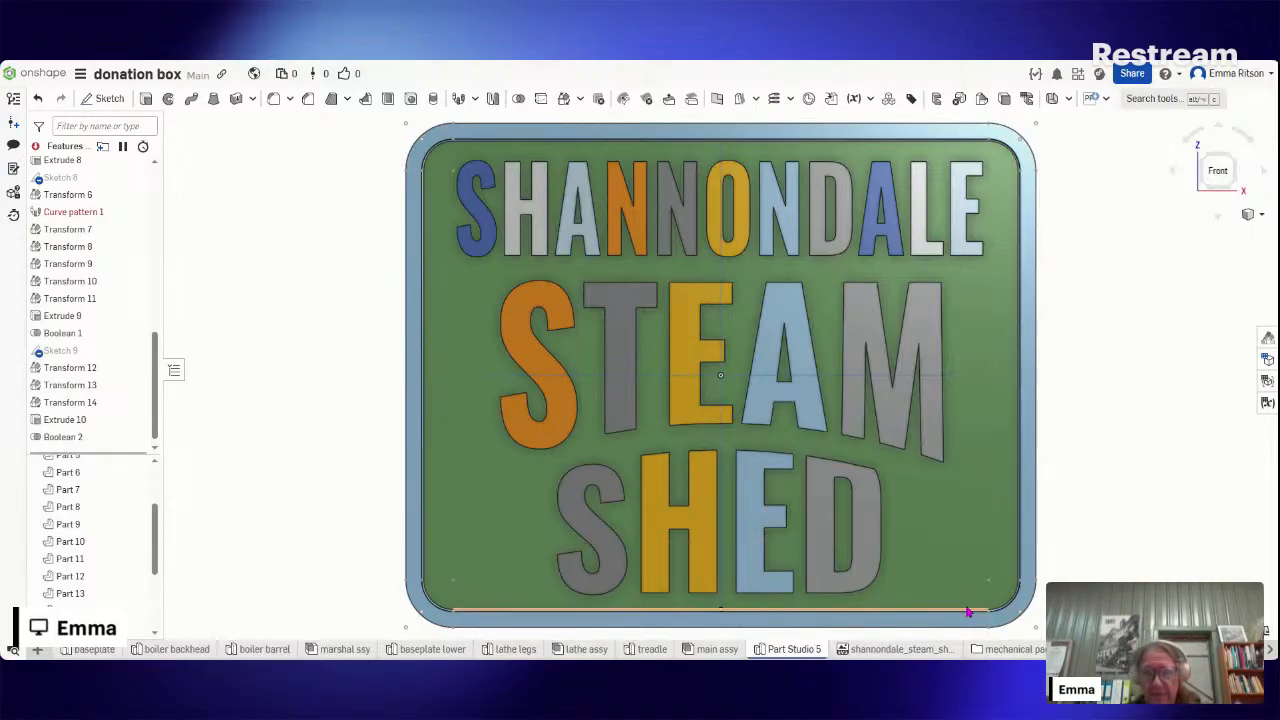
- Try to fillet the upper-right corner edge of the D in SHED with a 4 mm width and tangent propagation off
scroll(957, 586, up, 3)
scroll(957, 586, up, 1)
right_drag(957, 586, 792, 217)
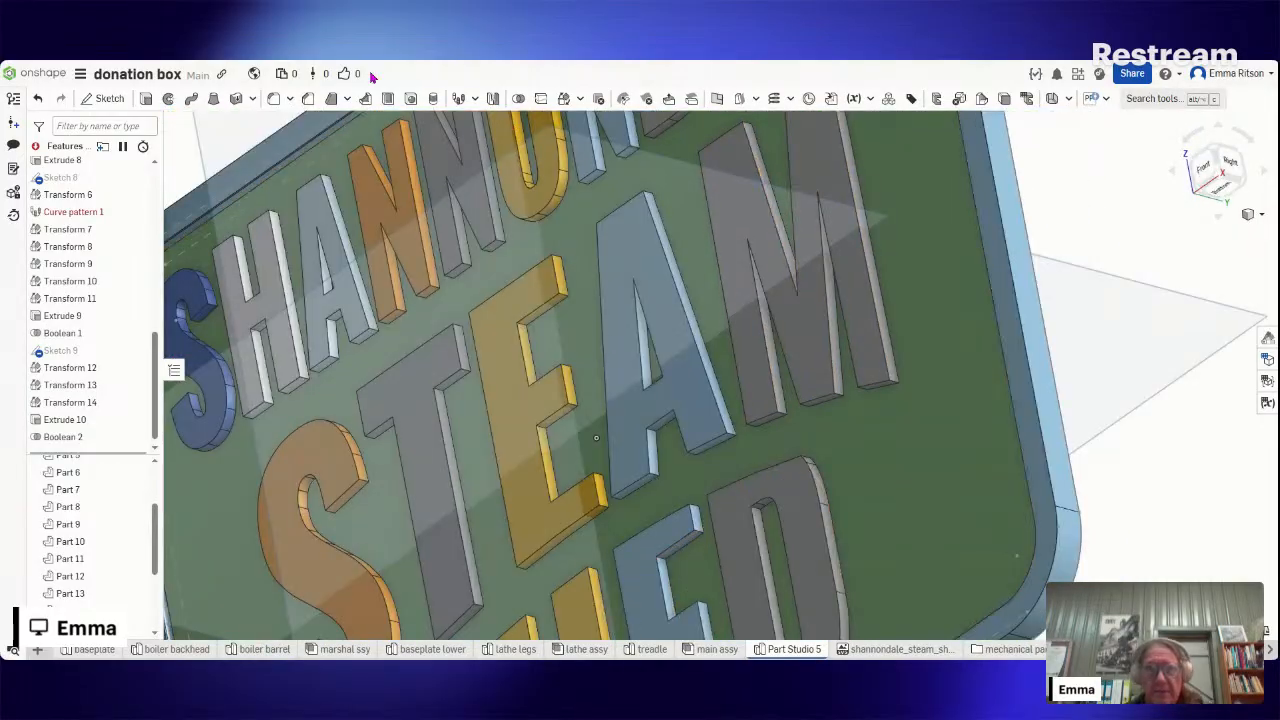
click(806, 460)
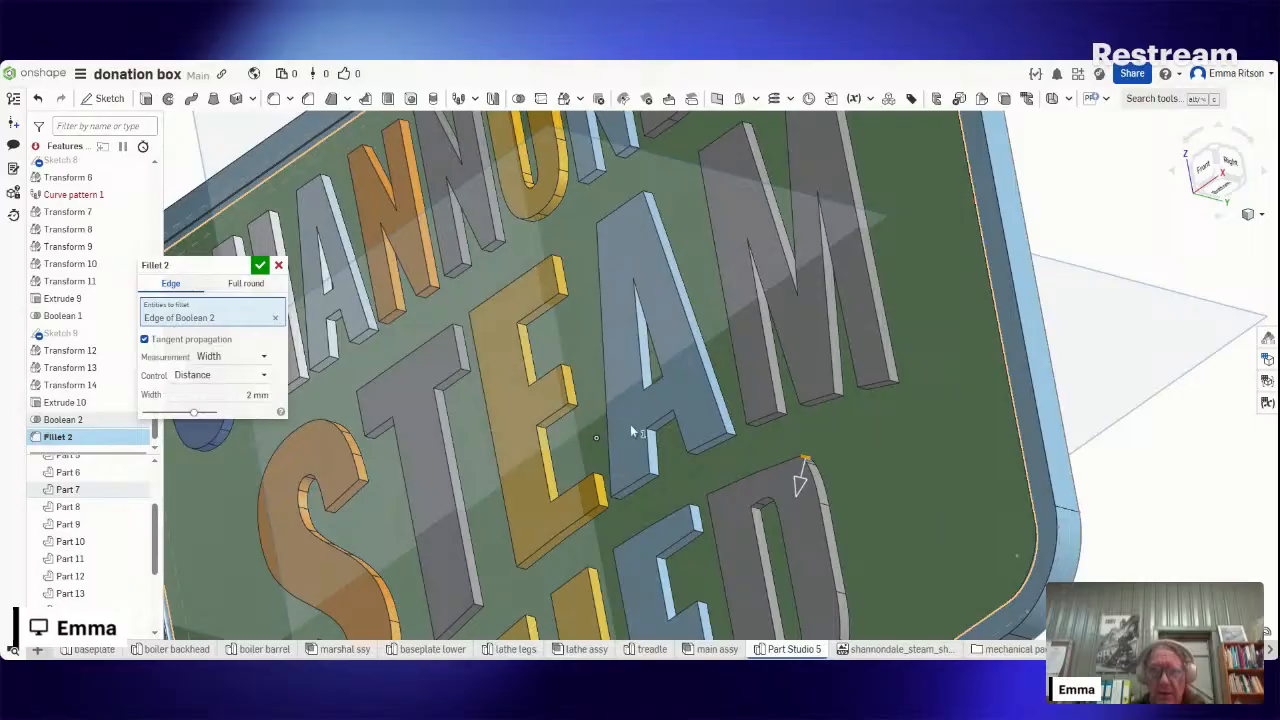
click(237, 392)
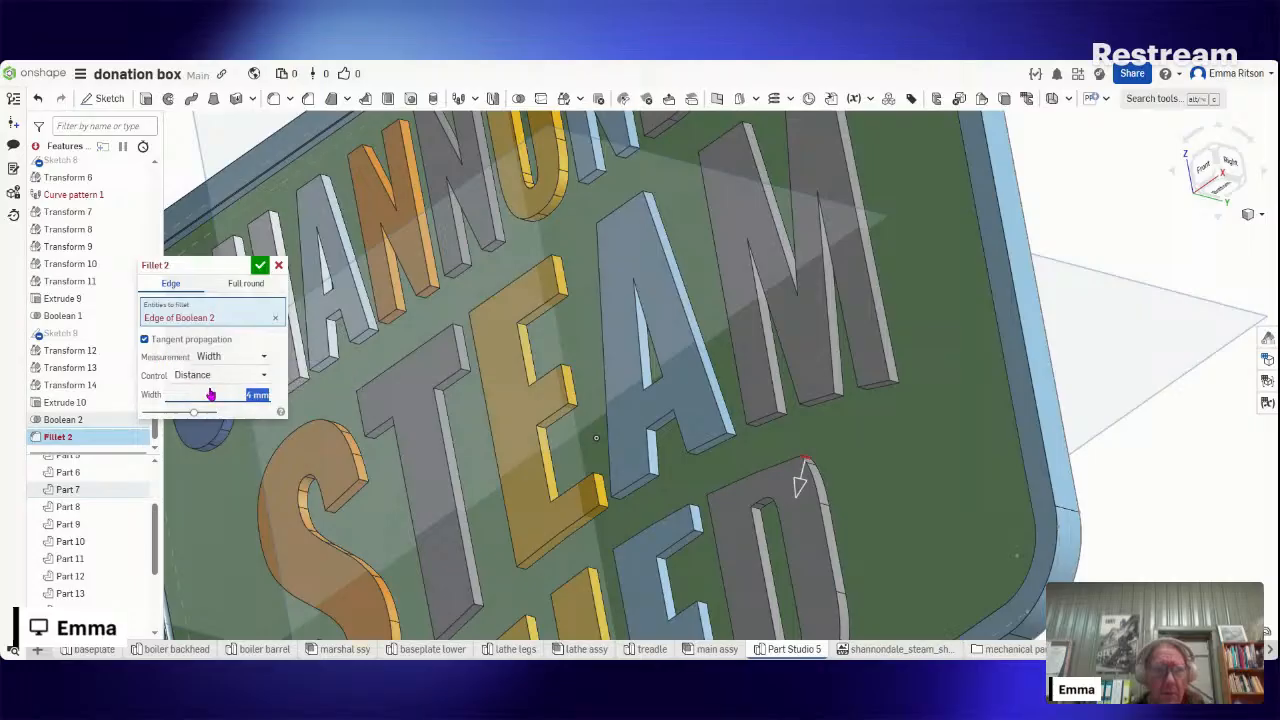
click(144, 340)
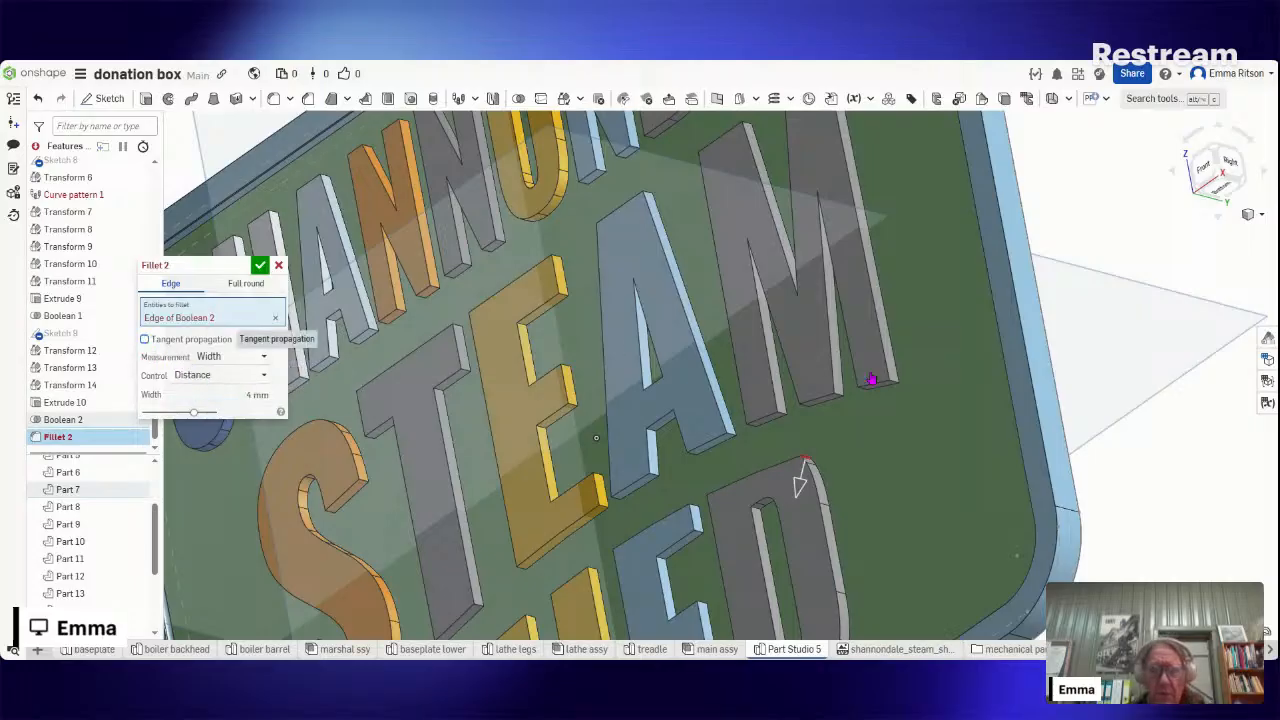
click(1208, 172)
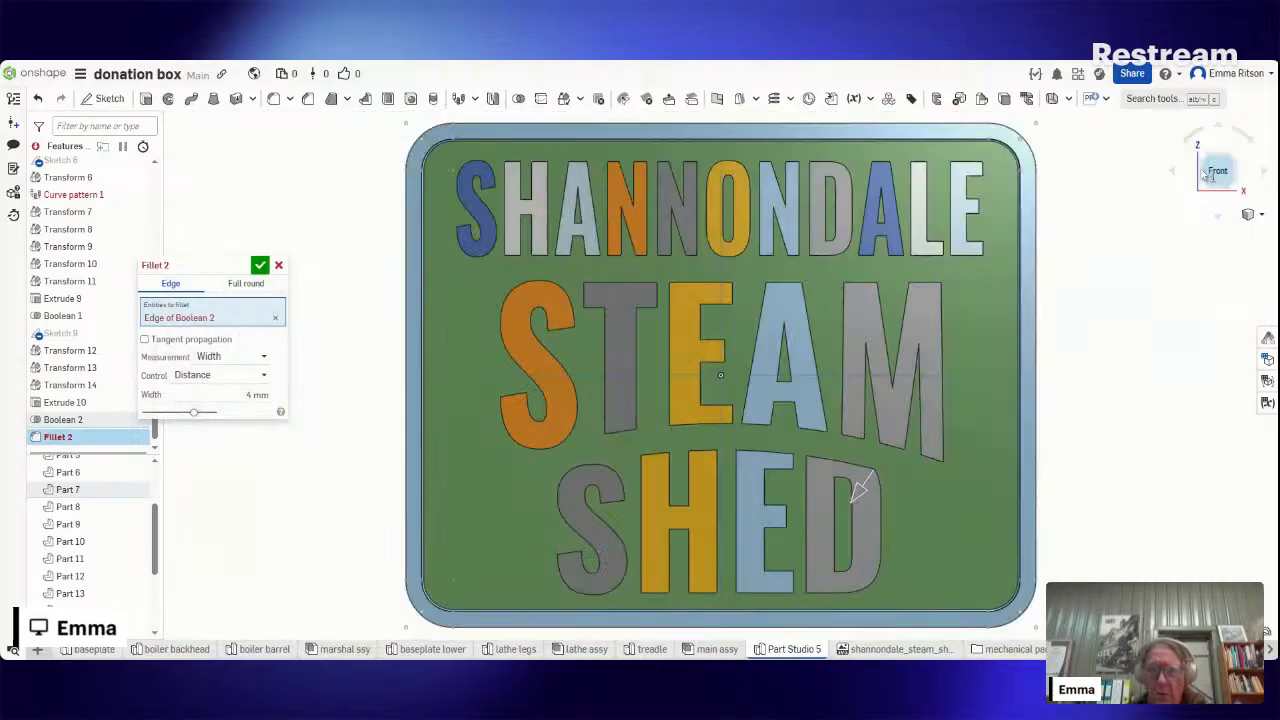
scroll(890, 555, up, 3)
scroll(892, 558, up, 3)
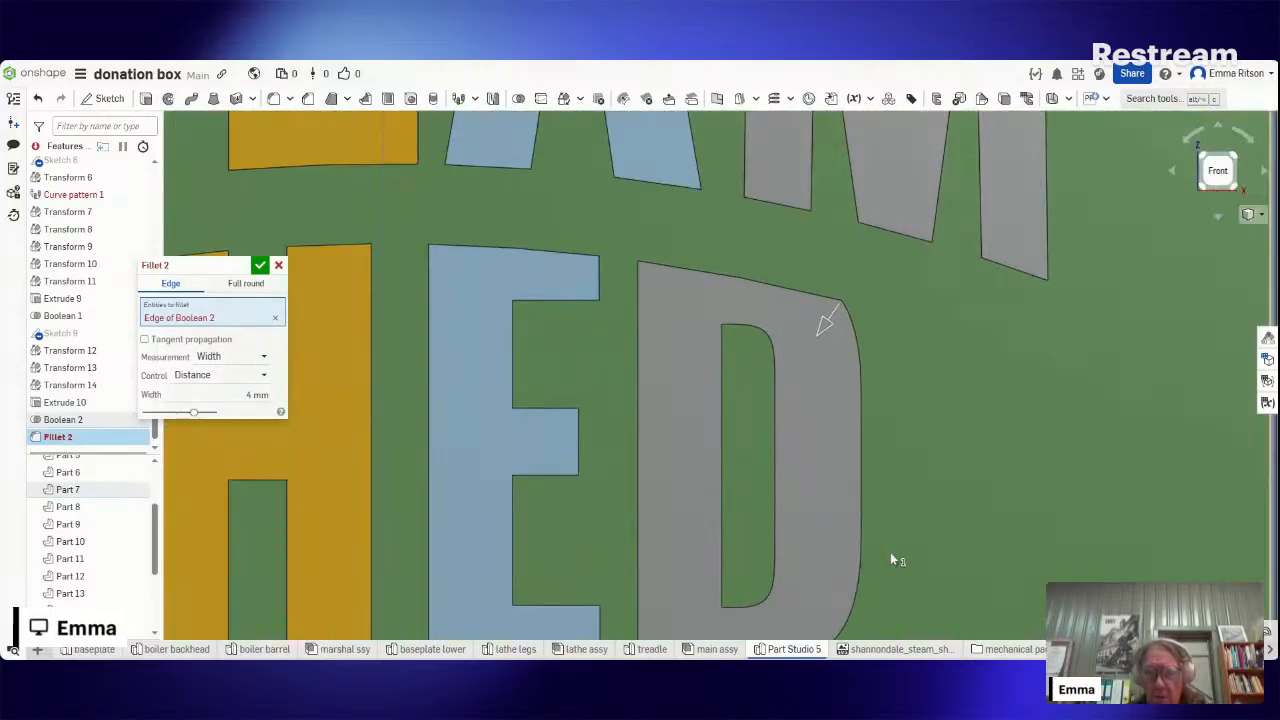
click(280, 266)
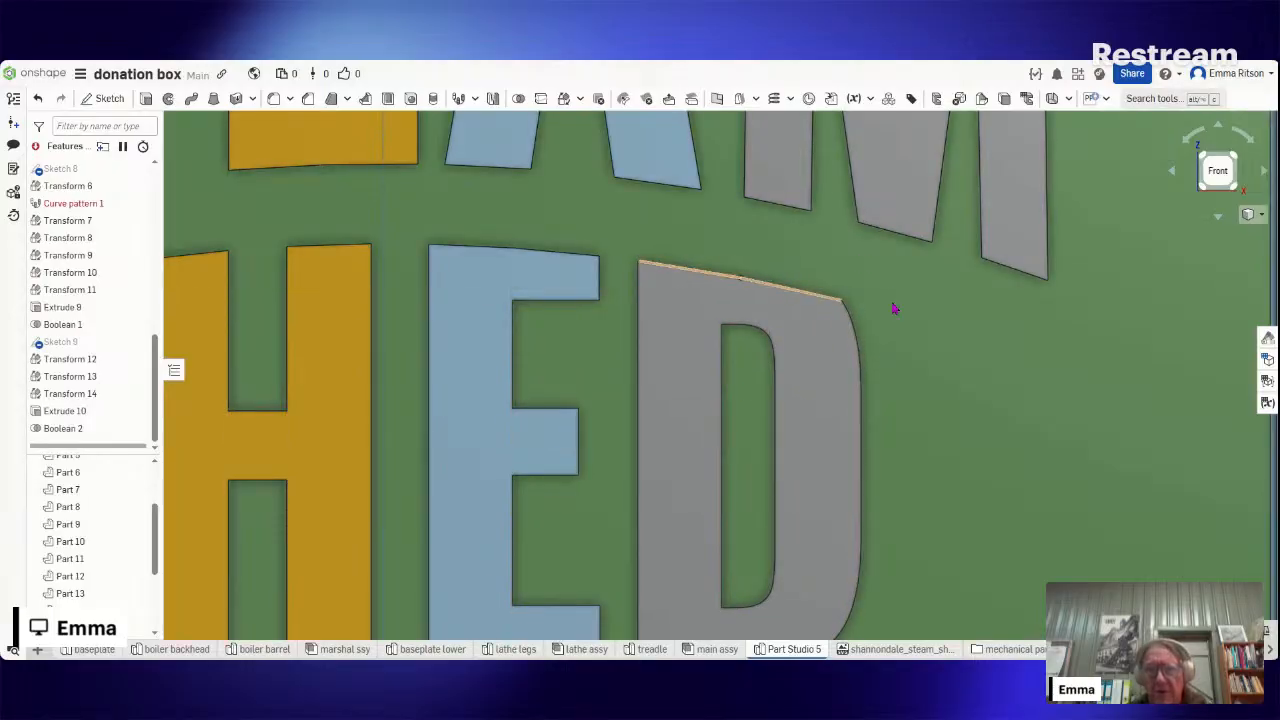
- Start a sketch on the Front plane and draw a vertical line about 16 mm long upward from the D's outer side in SHED
click(103, 102)
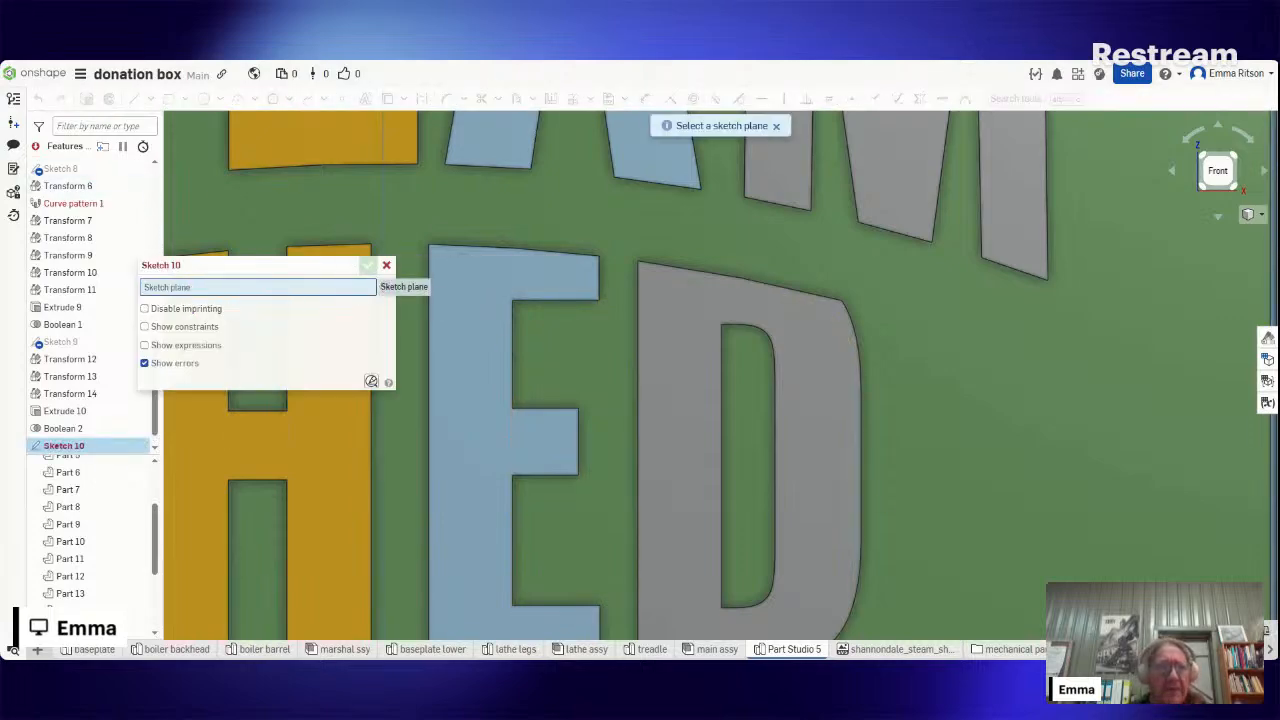
scroll(158, 196, up, 10)
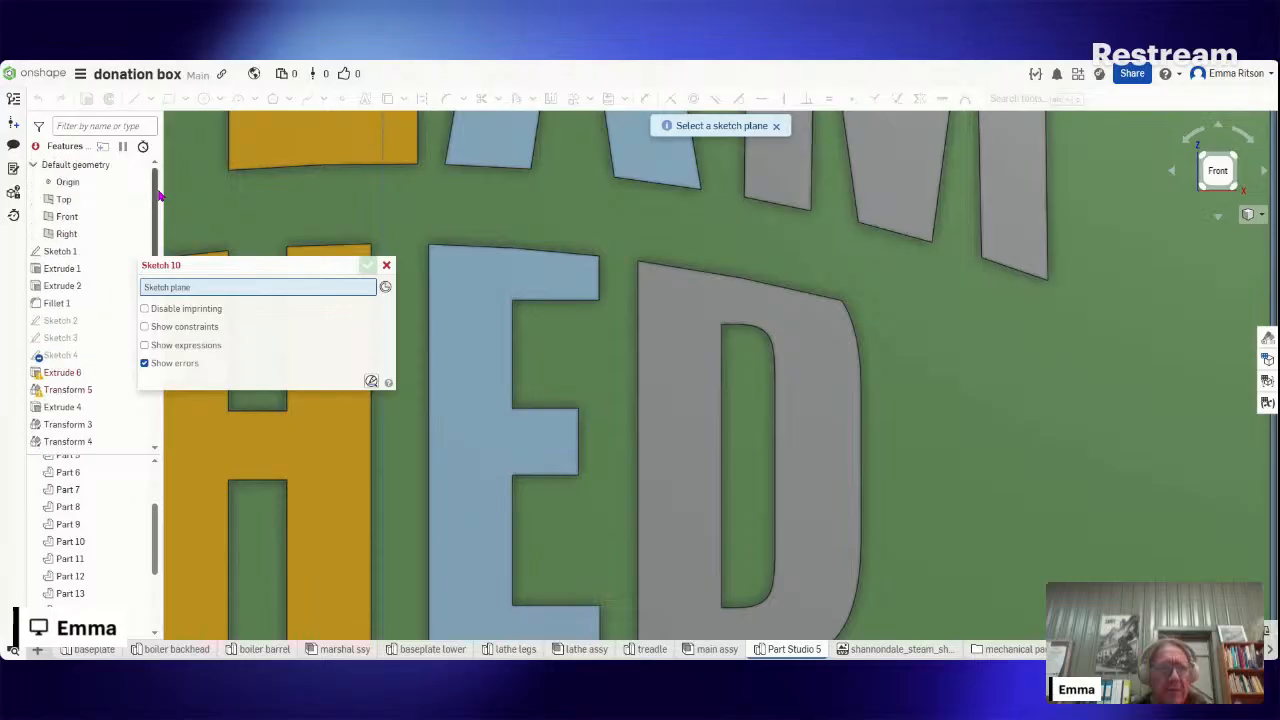
click(101, 220)
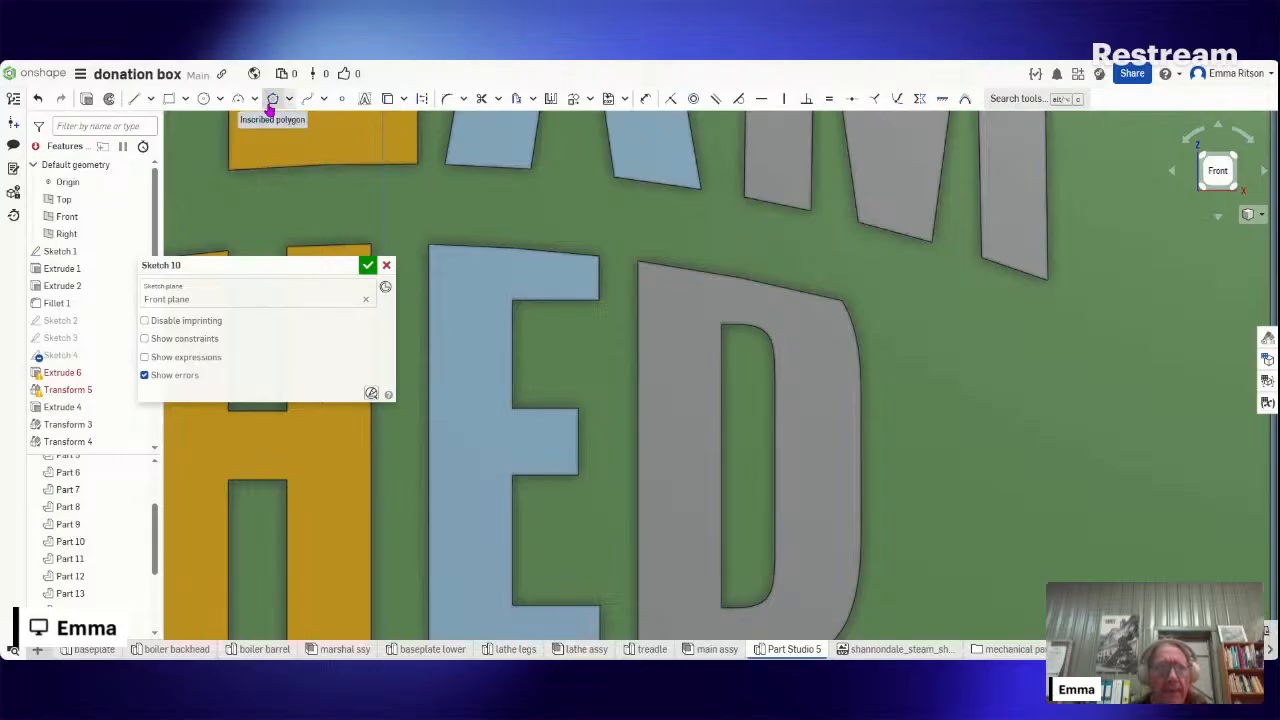
click(388, 99)
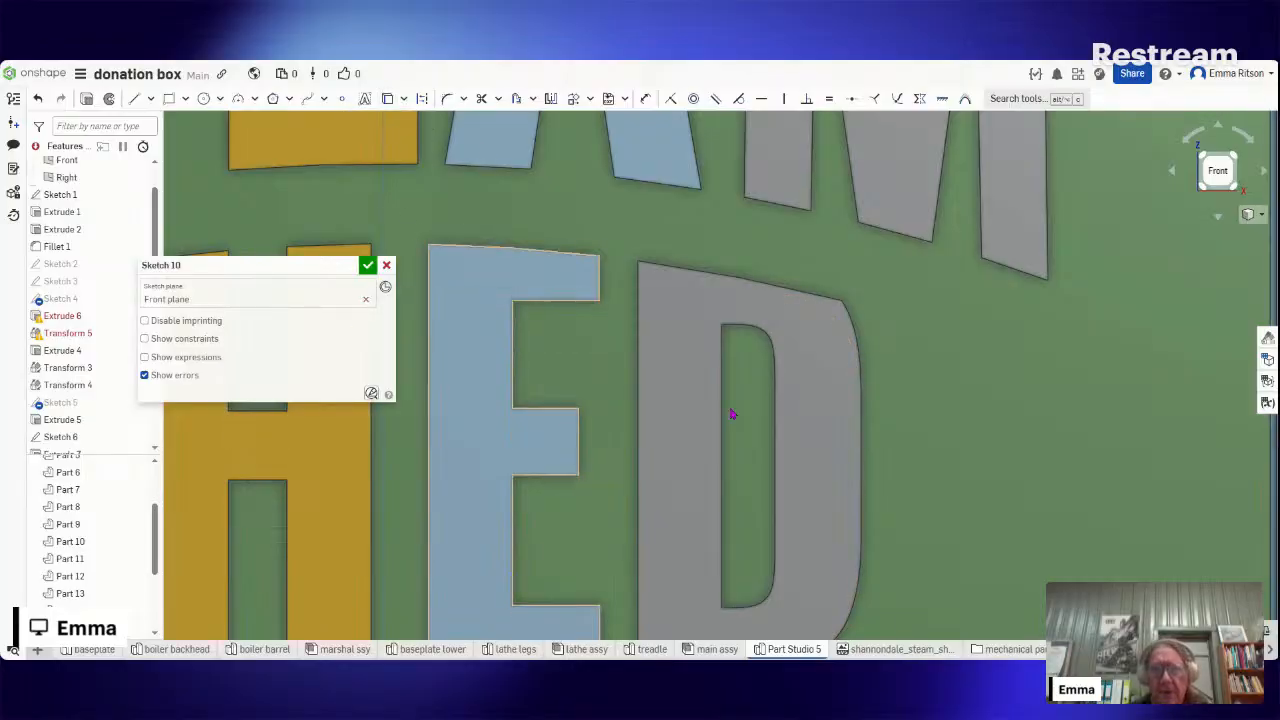
click(134, 99)
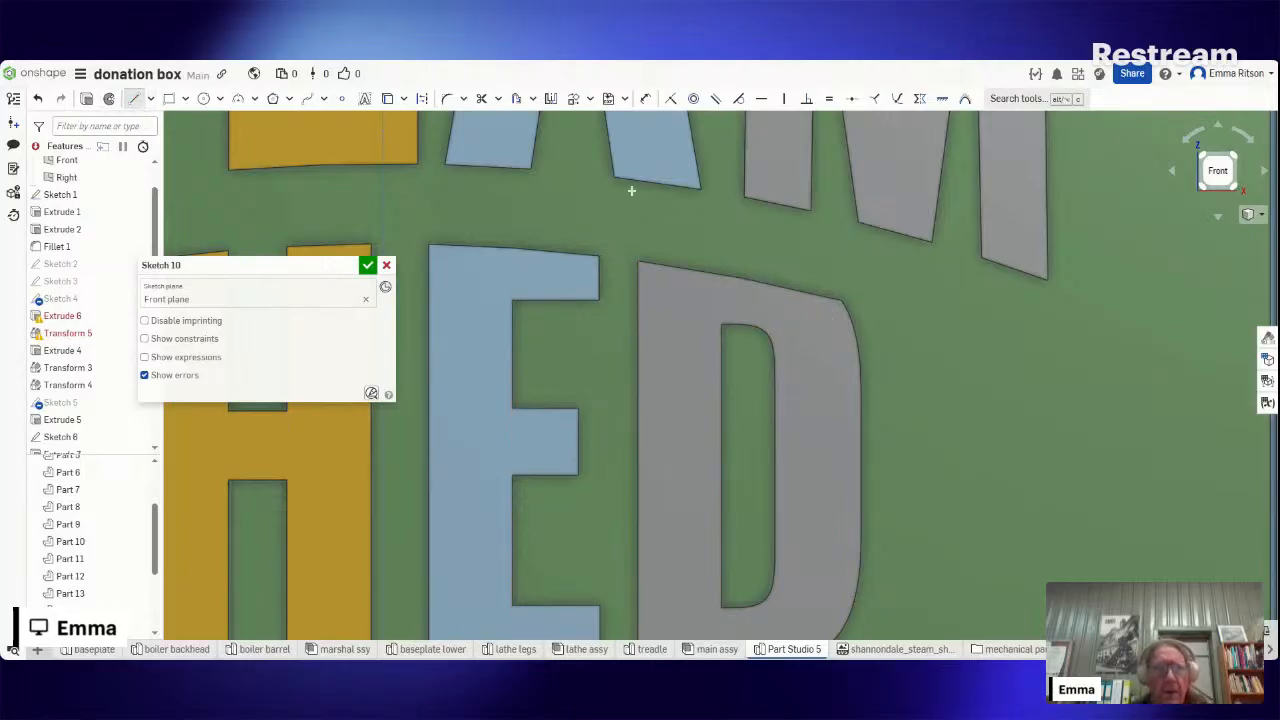
click(860, 427)
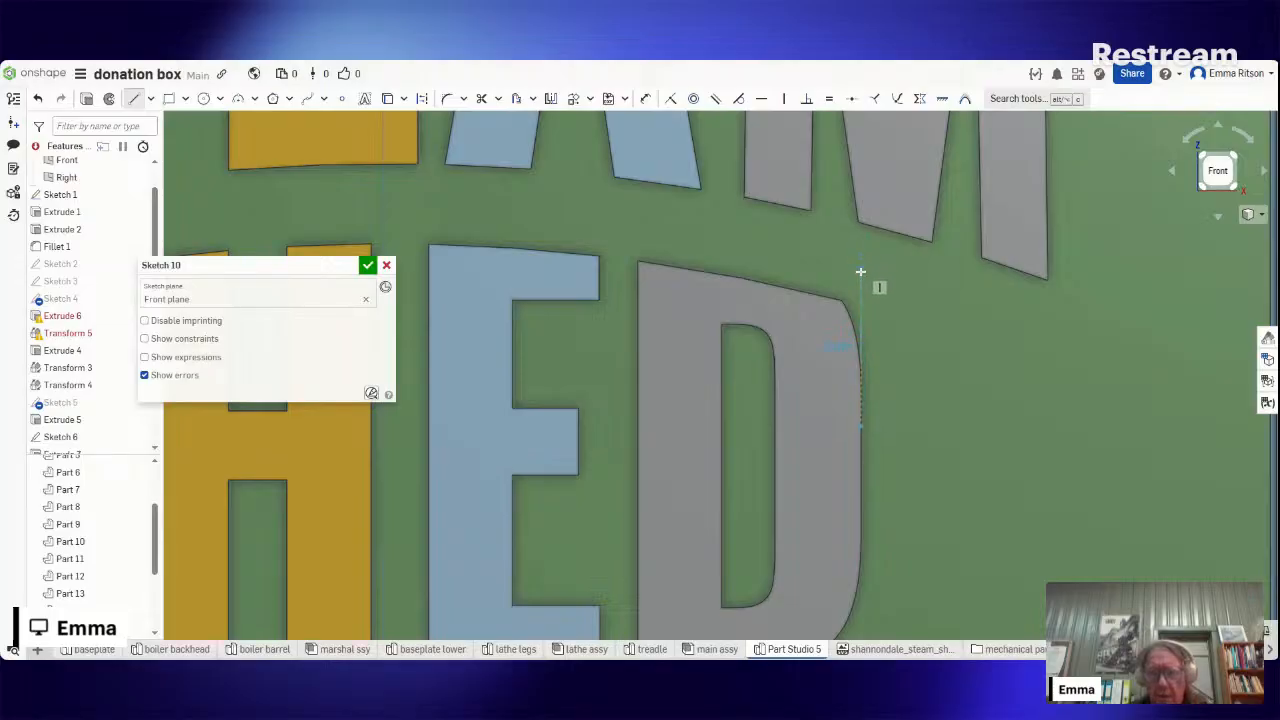
click(860, 277)
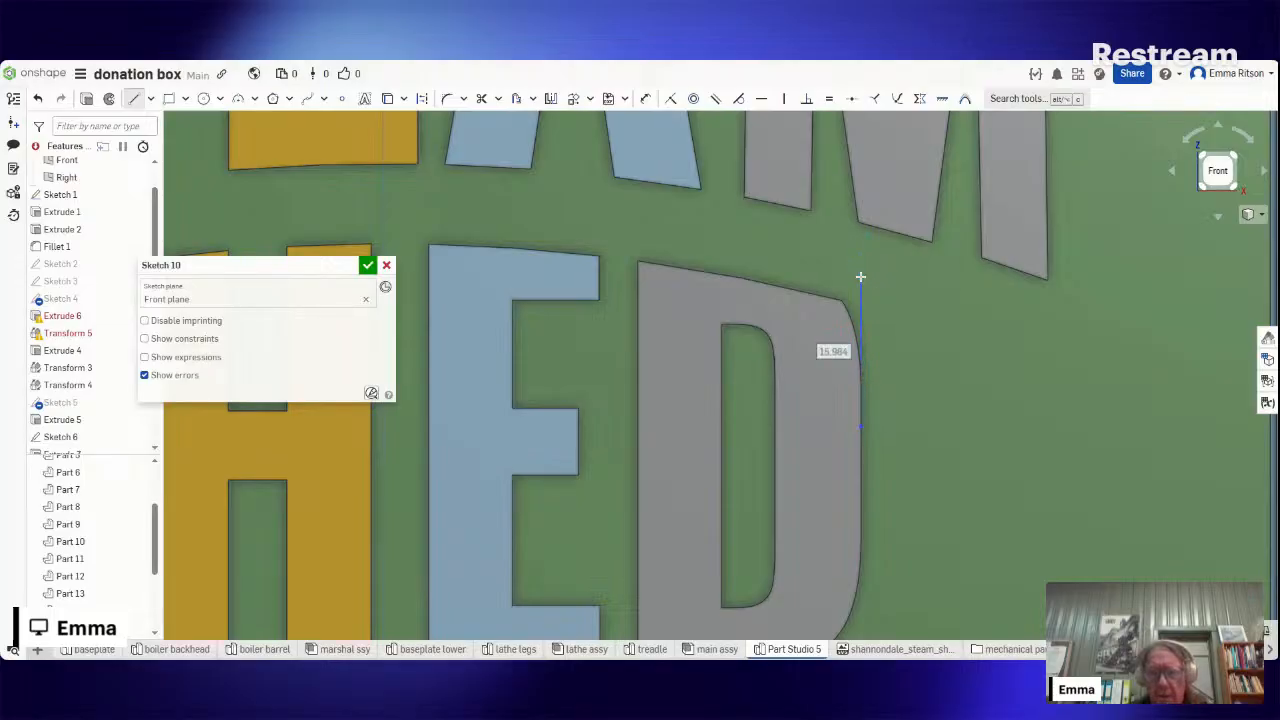
click(637, 235)
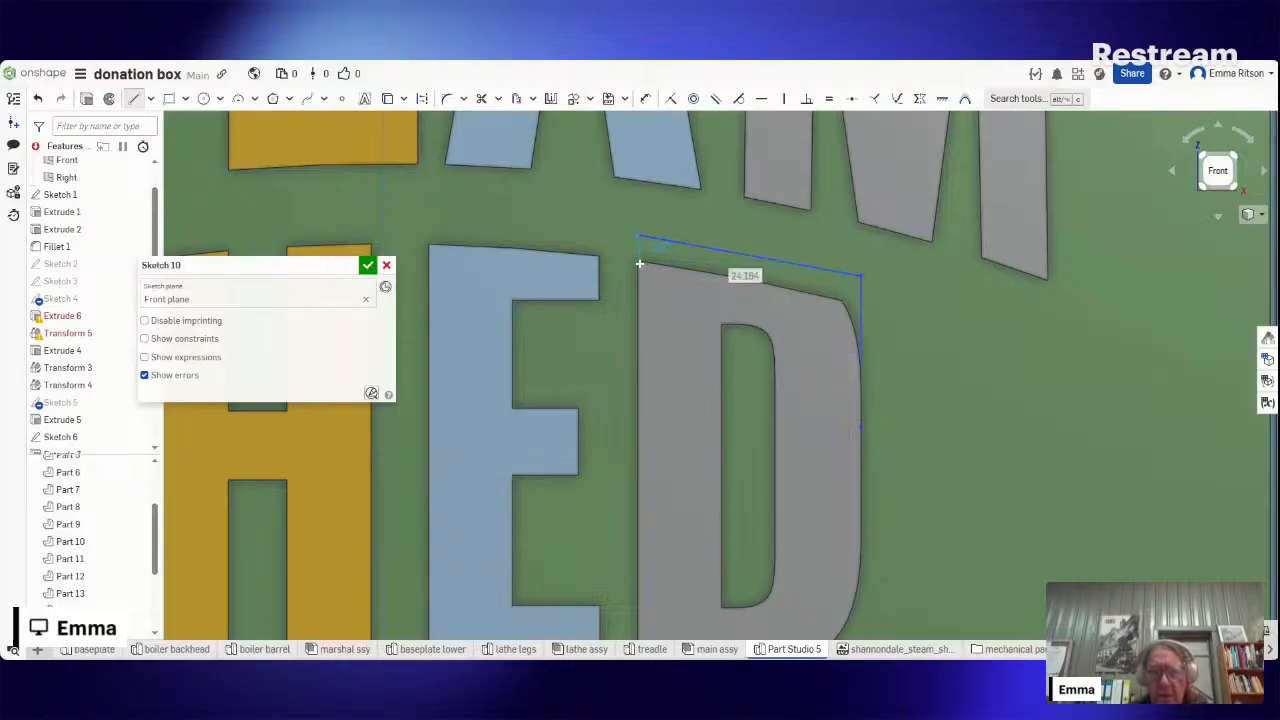
key(t)
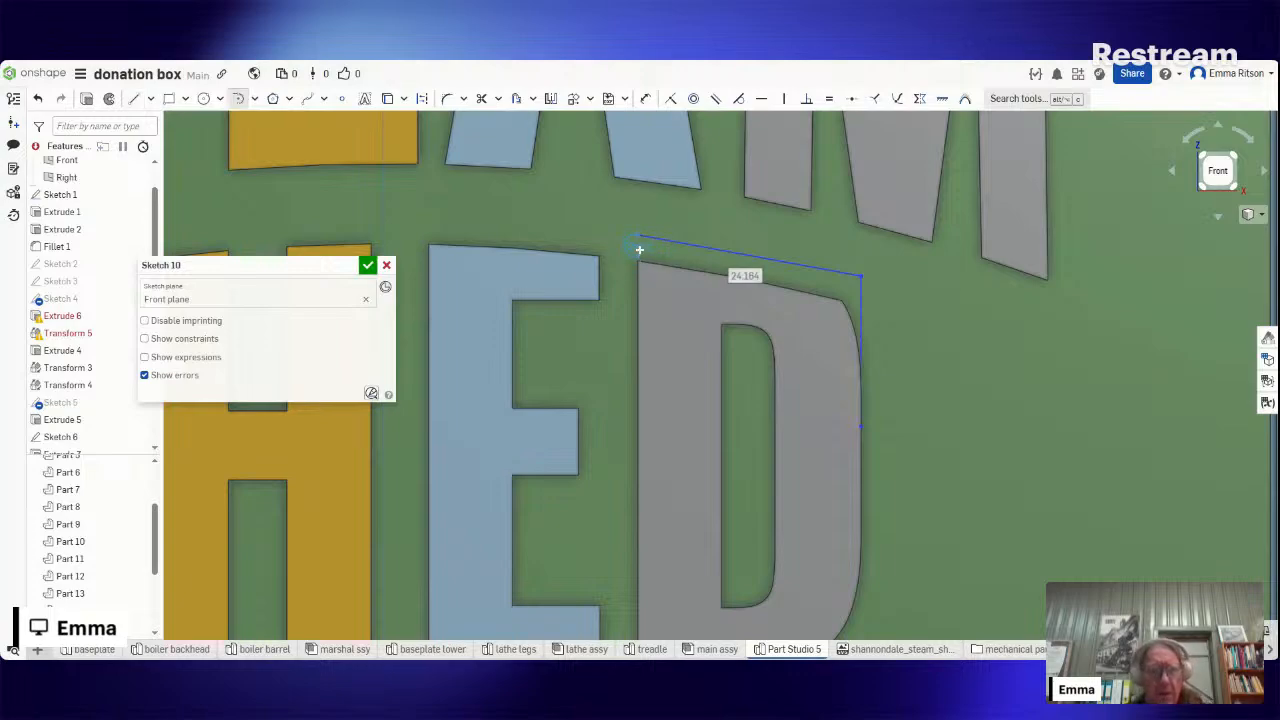
key(Escape)
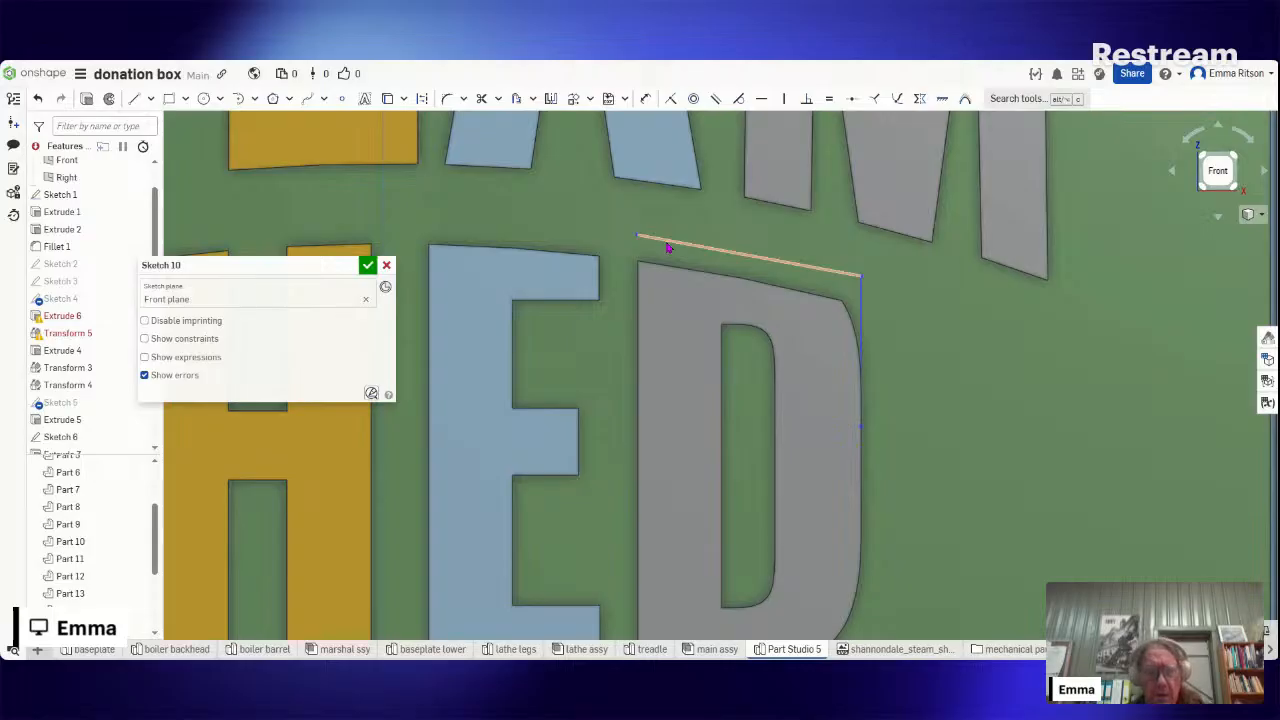
click(668, 244)
key(Delete)
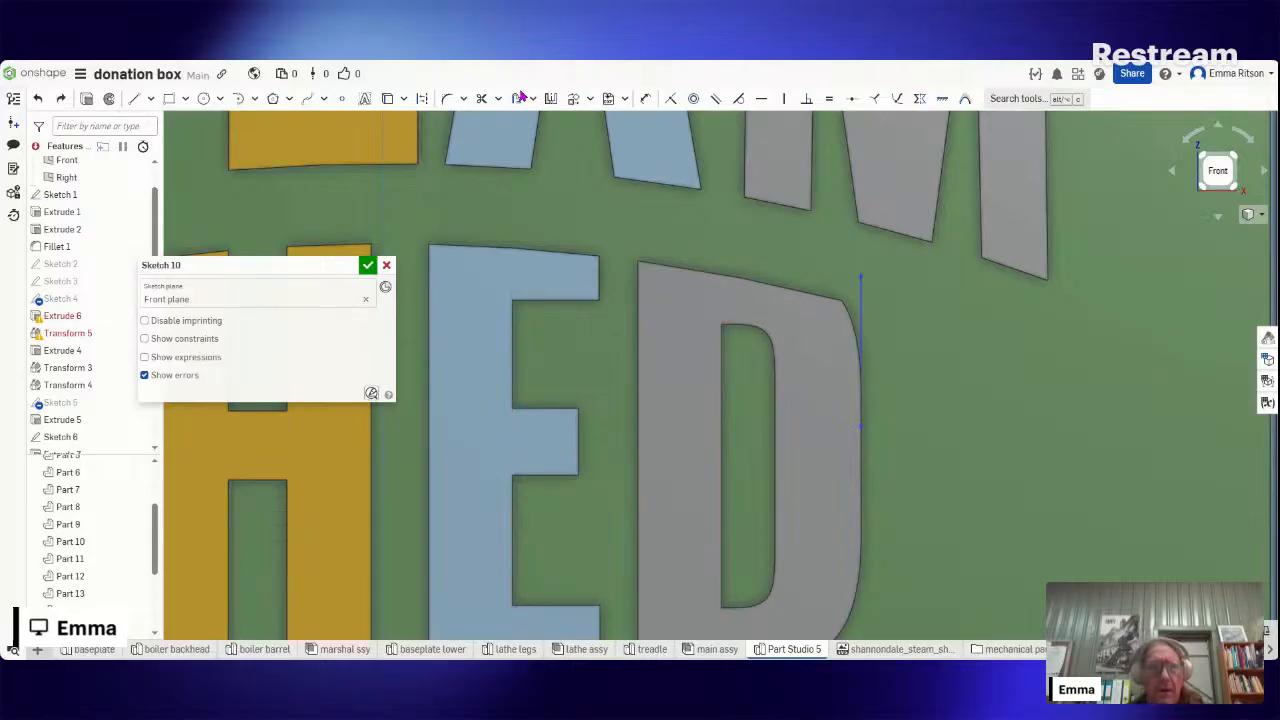
- Close the profile around the D's upper edge with lines above it, down its straight side, beneath the edge and diagonally to the vertical line's lower end
click(133, 98)
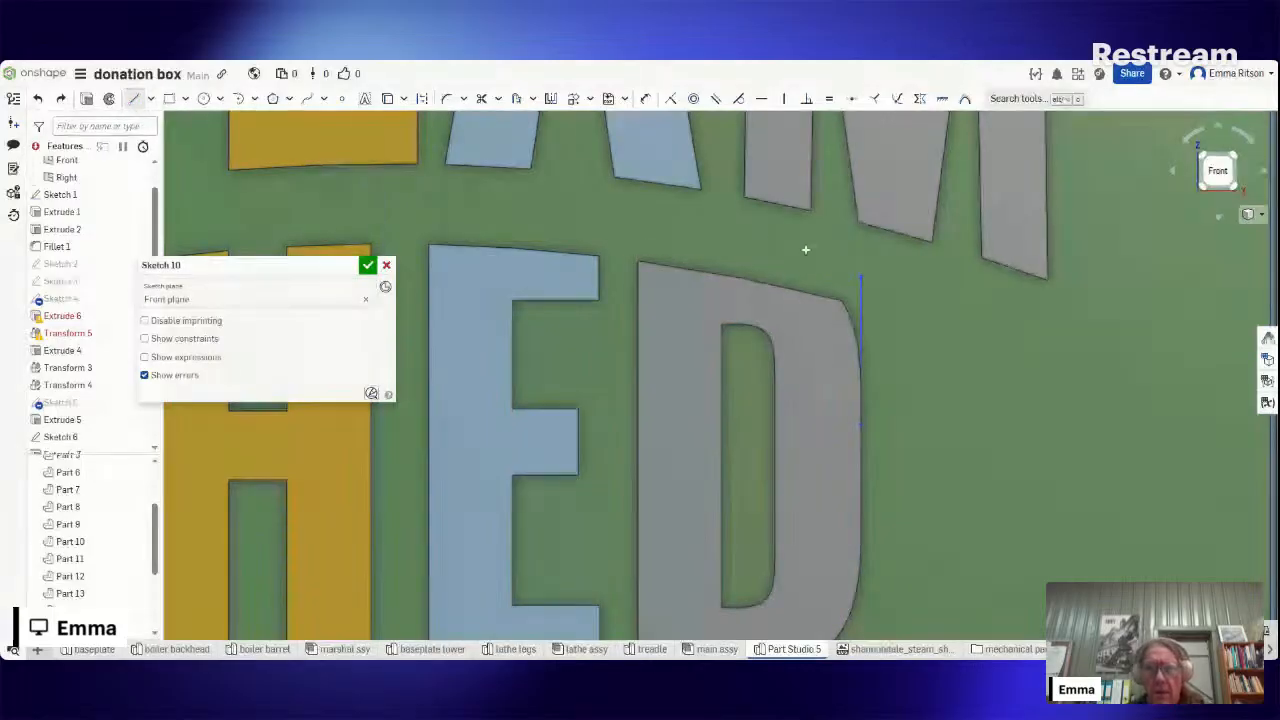
click(861, 277)
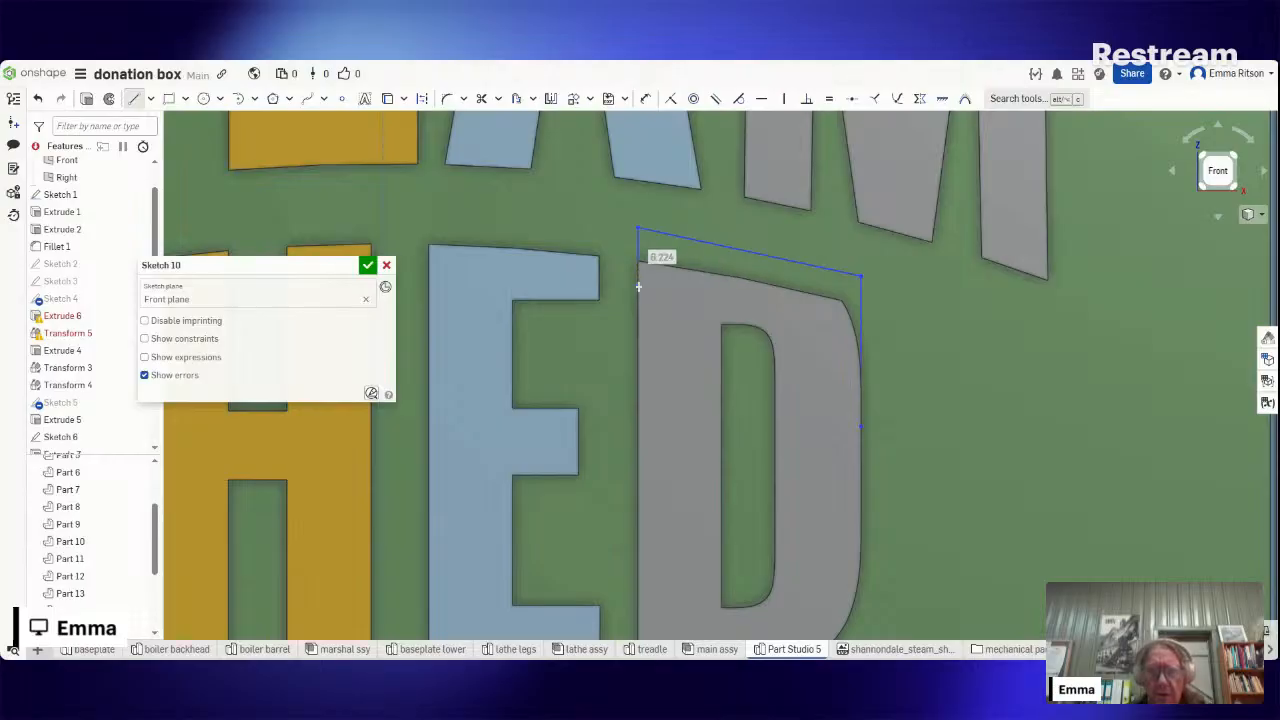
click(638, 287)
click(794, 321)
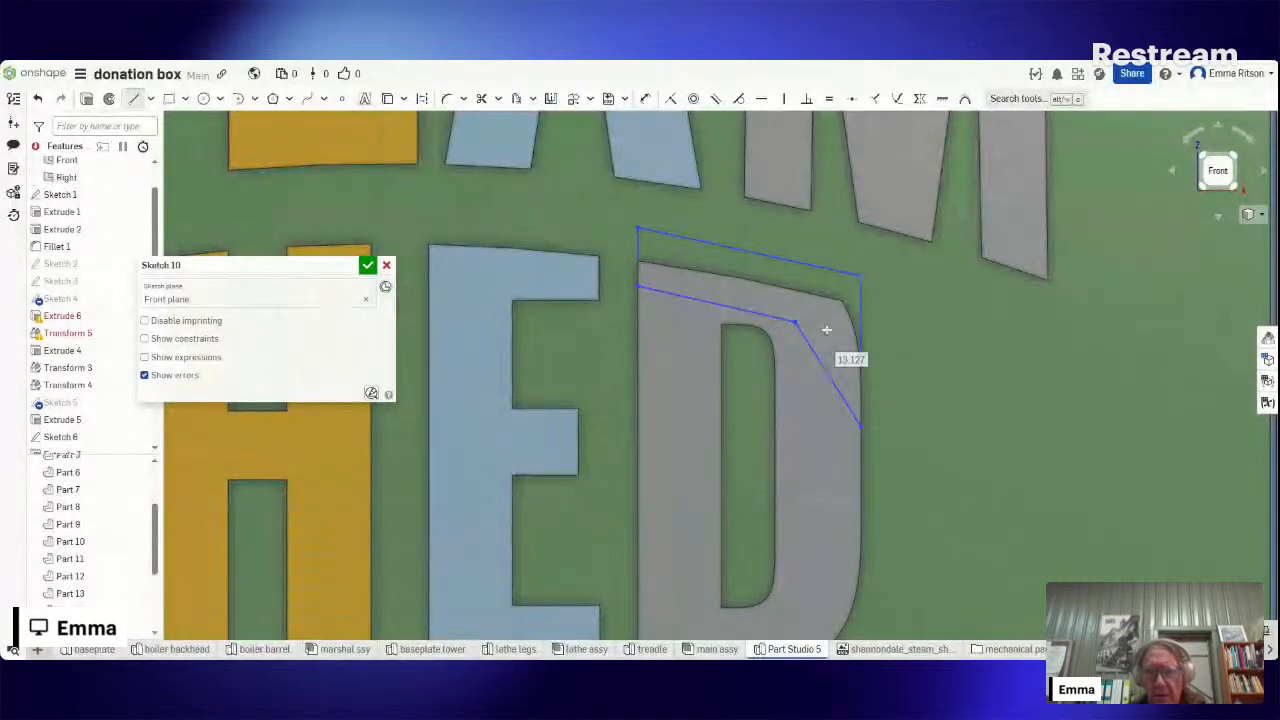
click(861, 425)
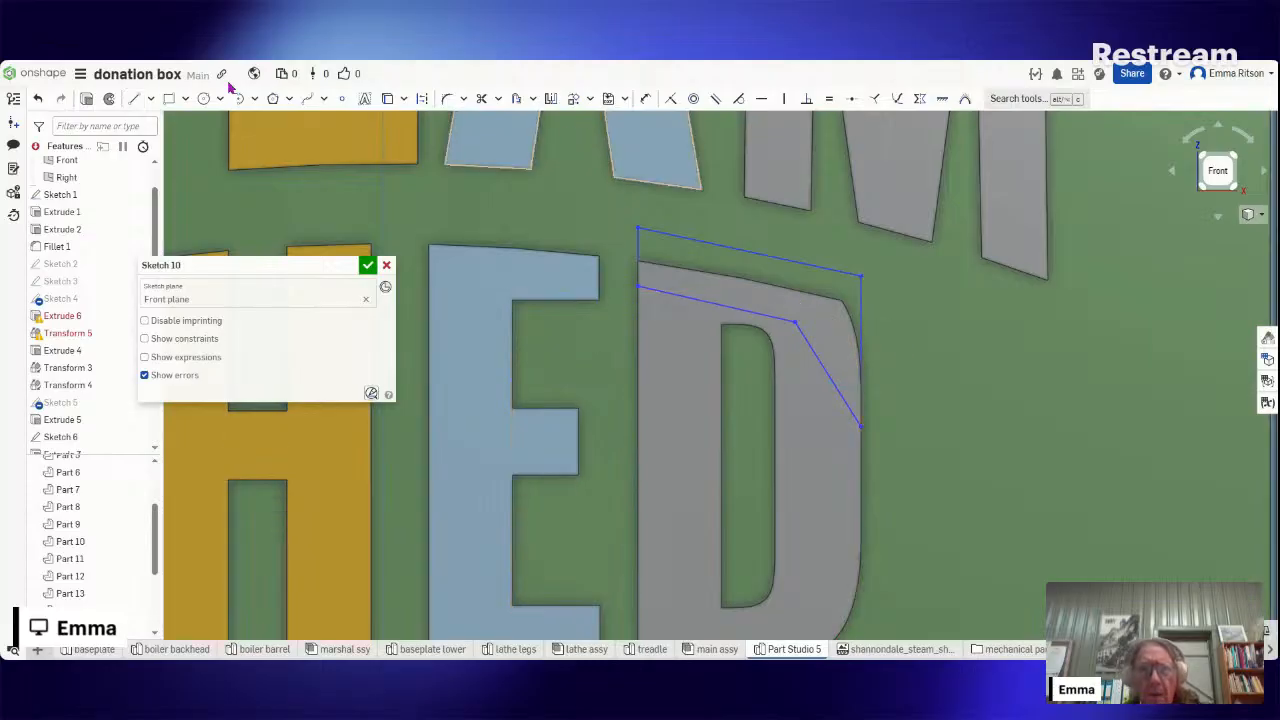
- Extrude the Sketch 10 profile around the D's upper corner, together with the overlapping Sketch 6 face, as a new 2 mm deep solid
click(87, 102)
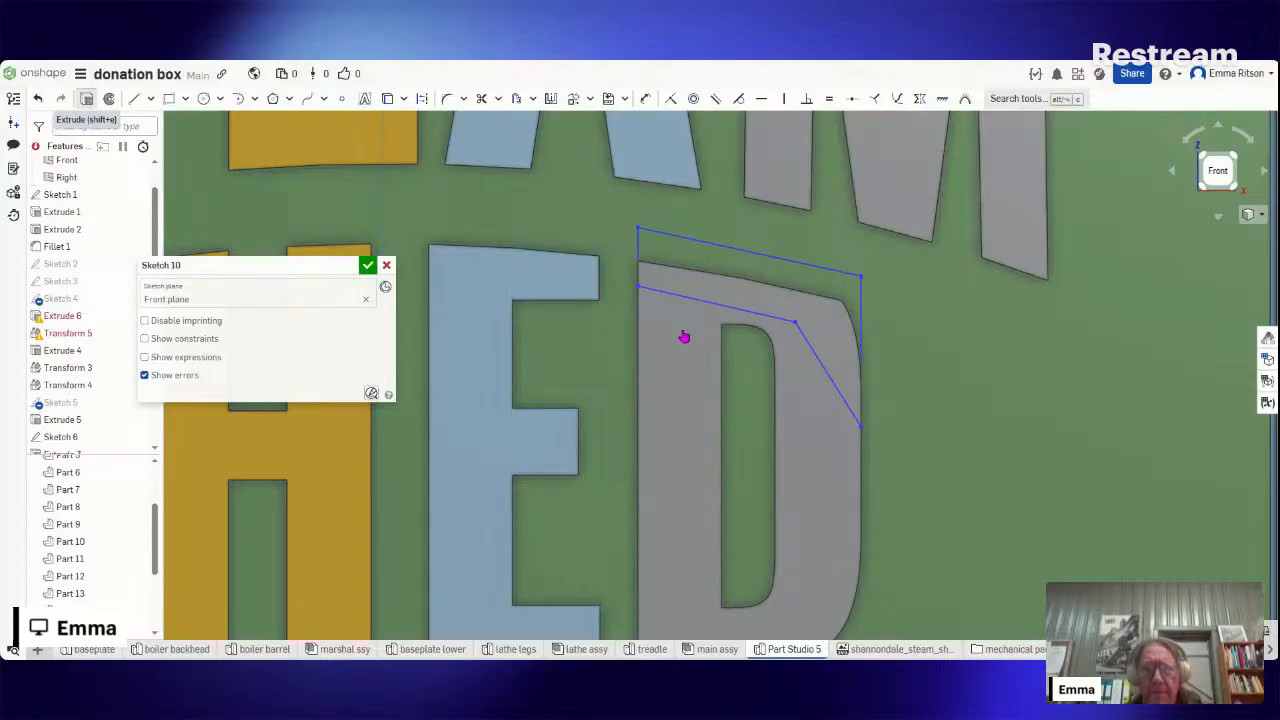
click(708, 271)
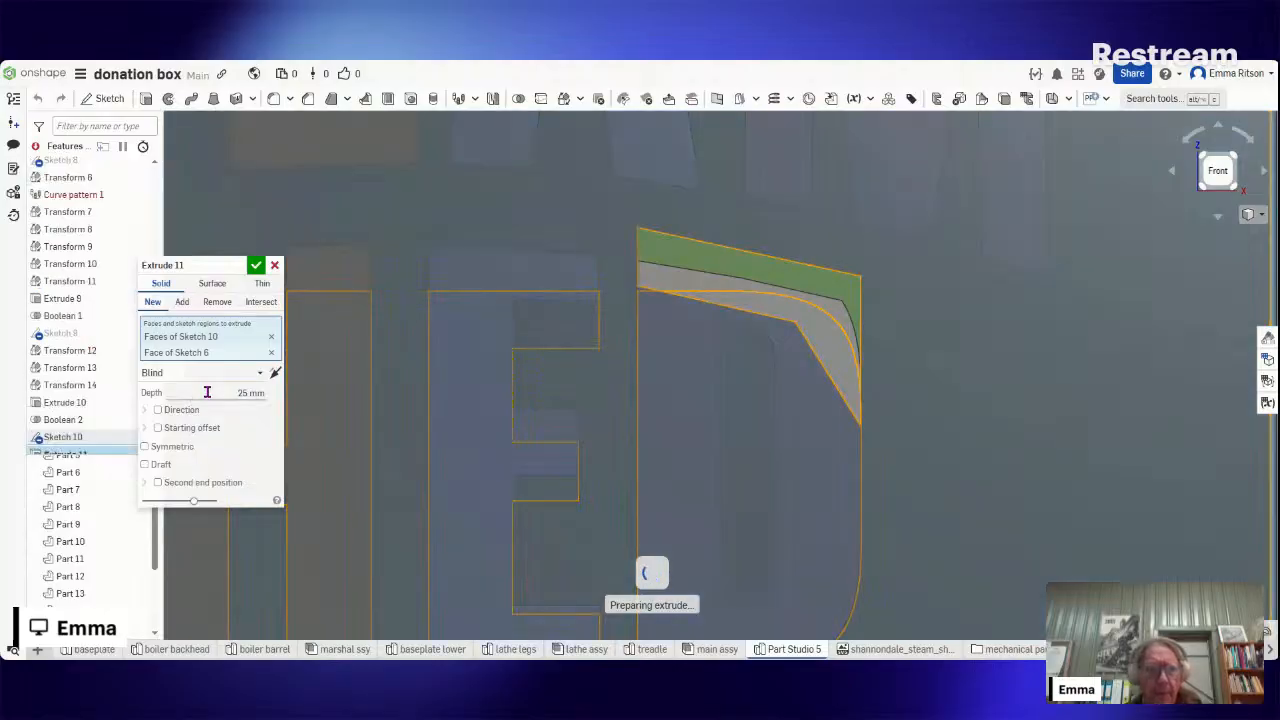
text(2)
key(Return)
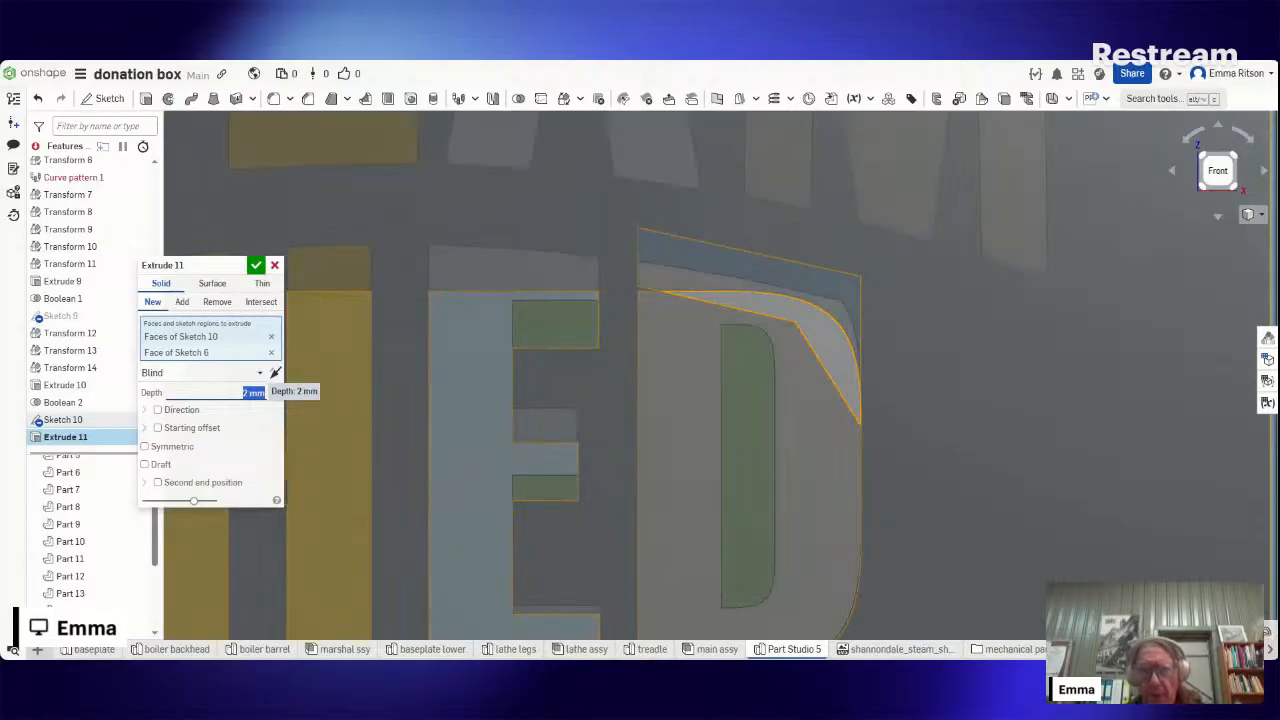
click(254, 268)
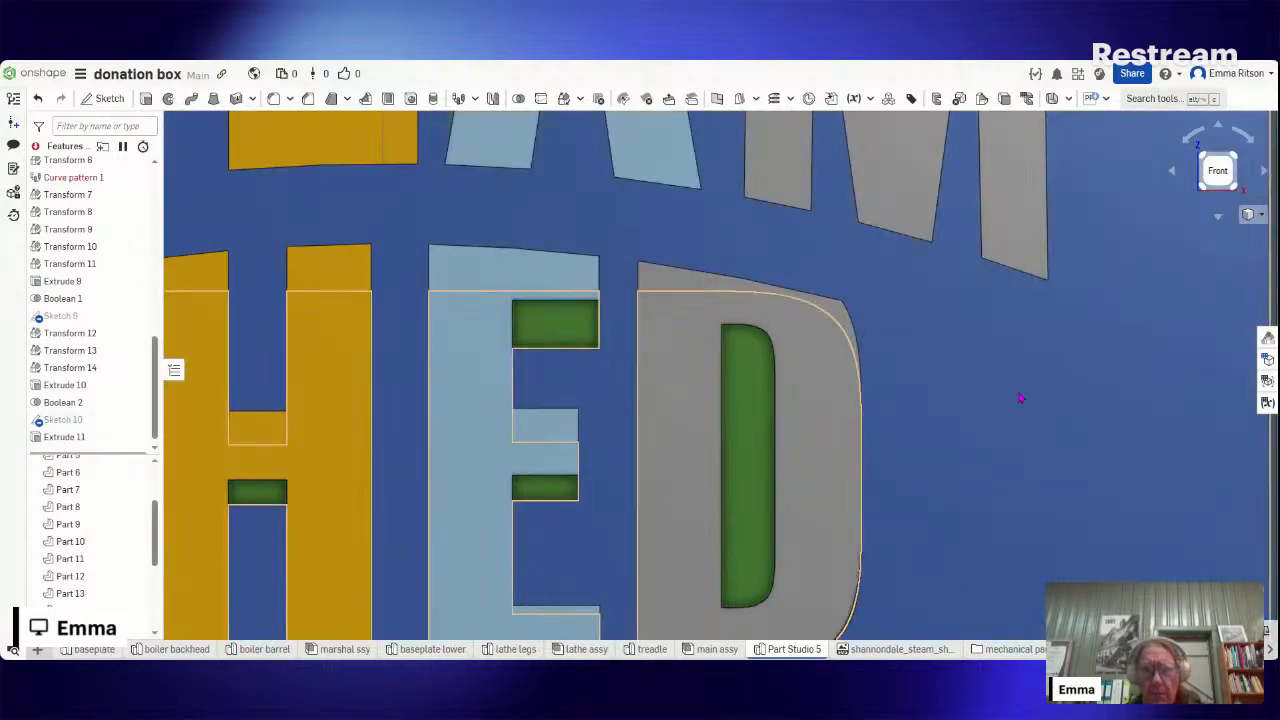
- Remove the 2 mm extrusion from the sign, leaving Sketch 10 in place
key(f)
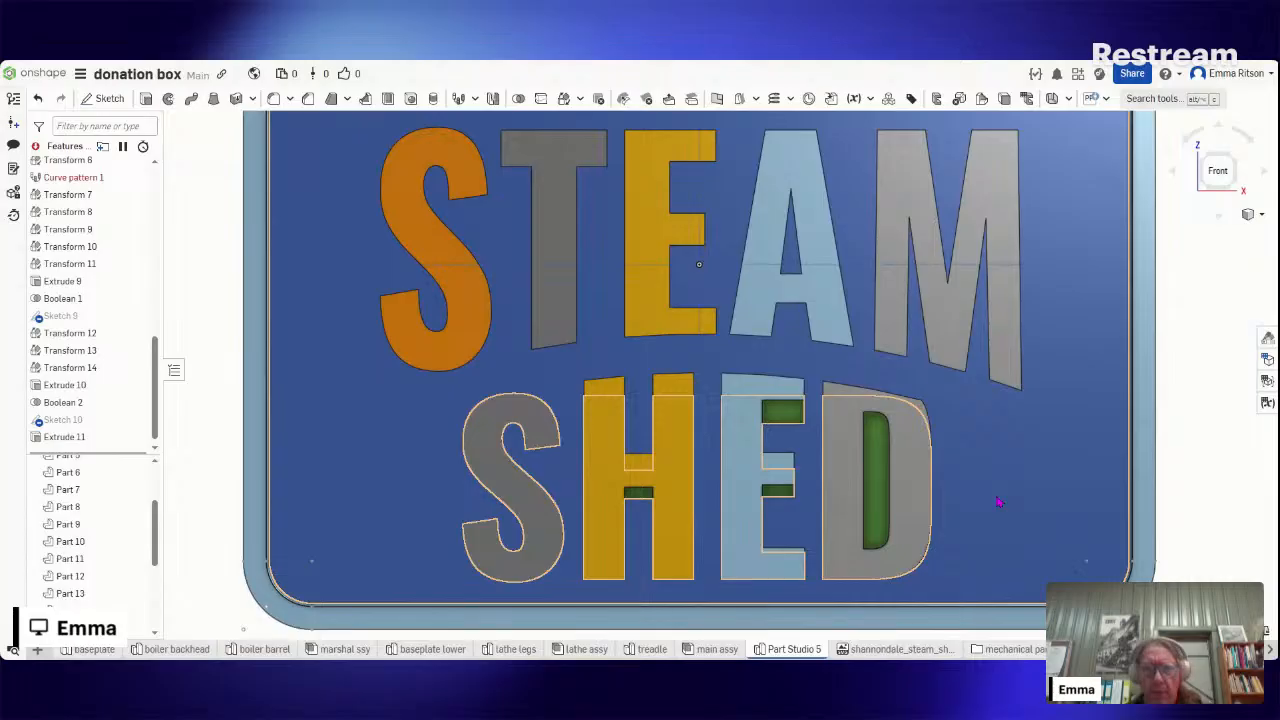
click(996, 498)
mouse_move(996, 496)
right_down()
mouse_move(984, 506)
mouse_move(998, 501)
right_up()
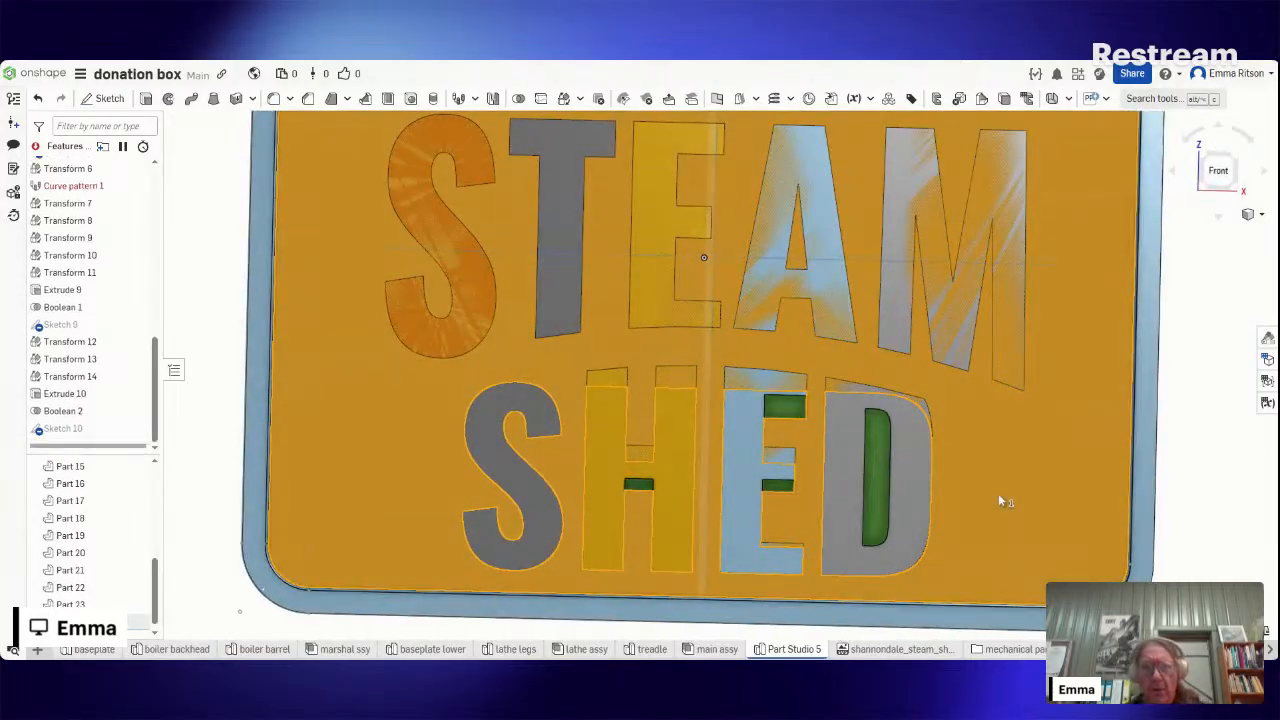
click(998, 501)
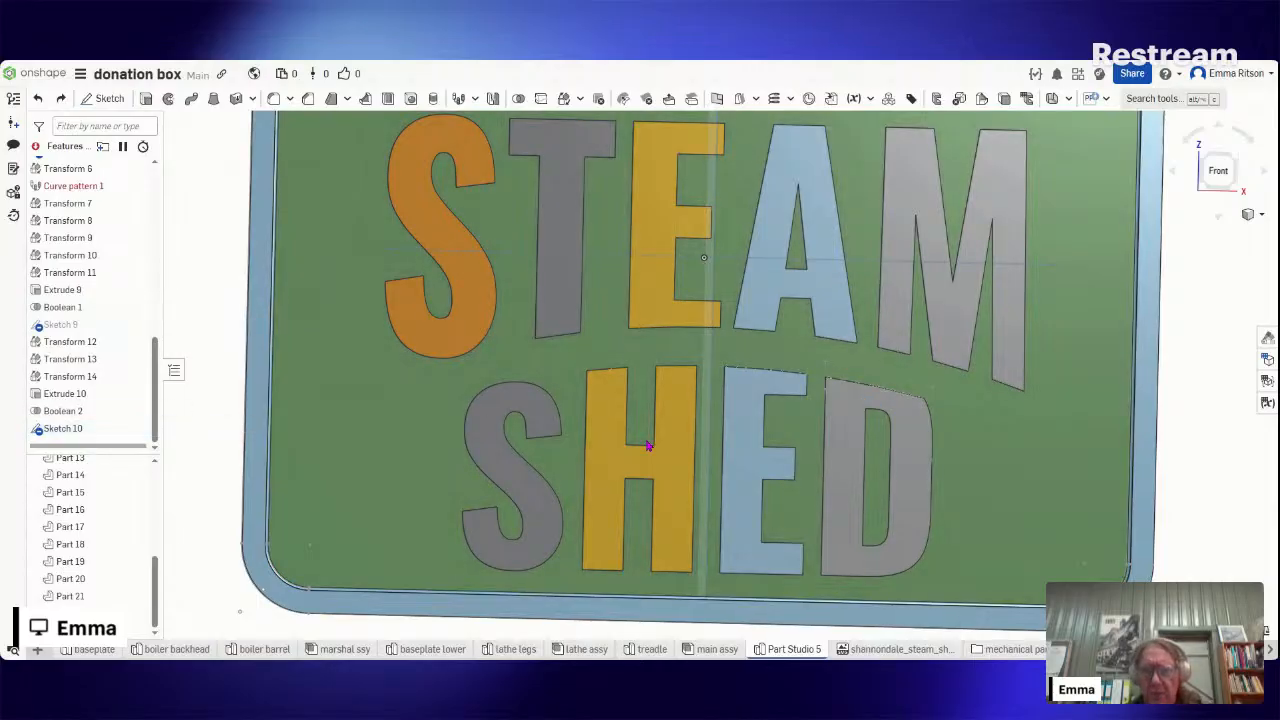
- Check how Sketch 10's profile lies against the D's upper edge and outer side, and delete the sketch
scroll(994, 438, up, 5)
scroll(994, 438, up, 4)
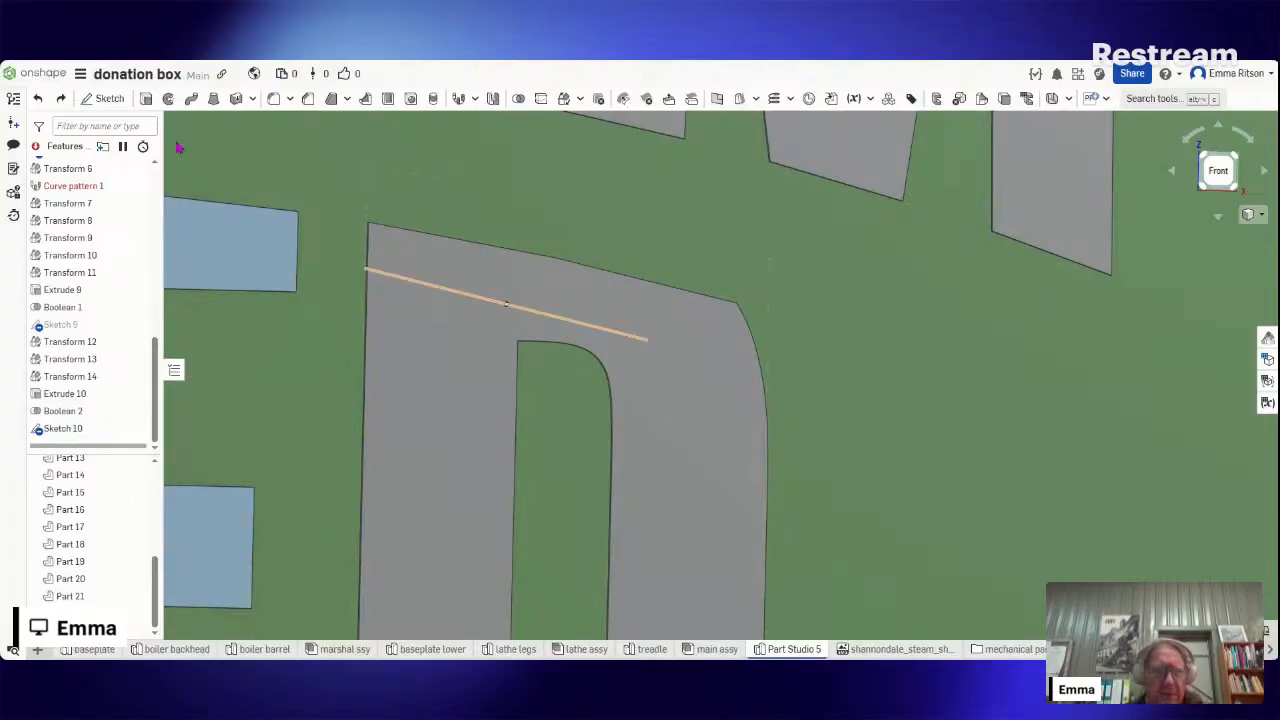
double_click(105, 432)
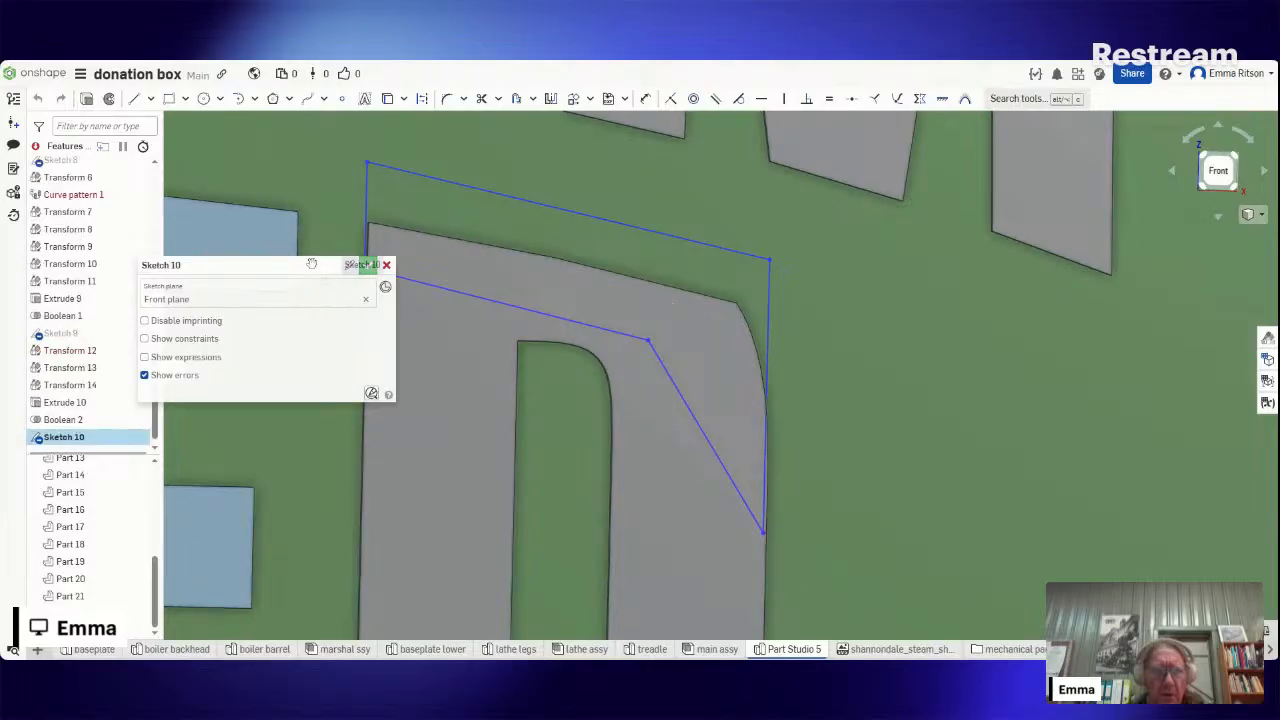
mouse_move(311, 266)
mouse_down()
mouse_move(490, 503)
mouse_move(507, 503)
mouse_up()
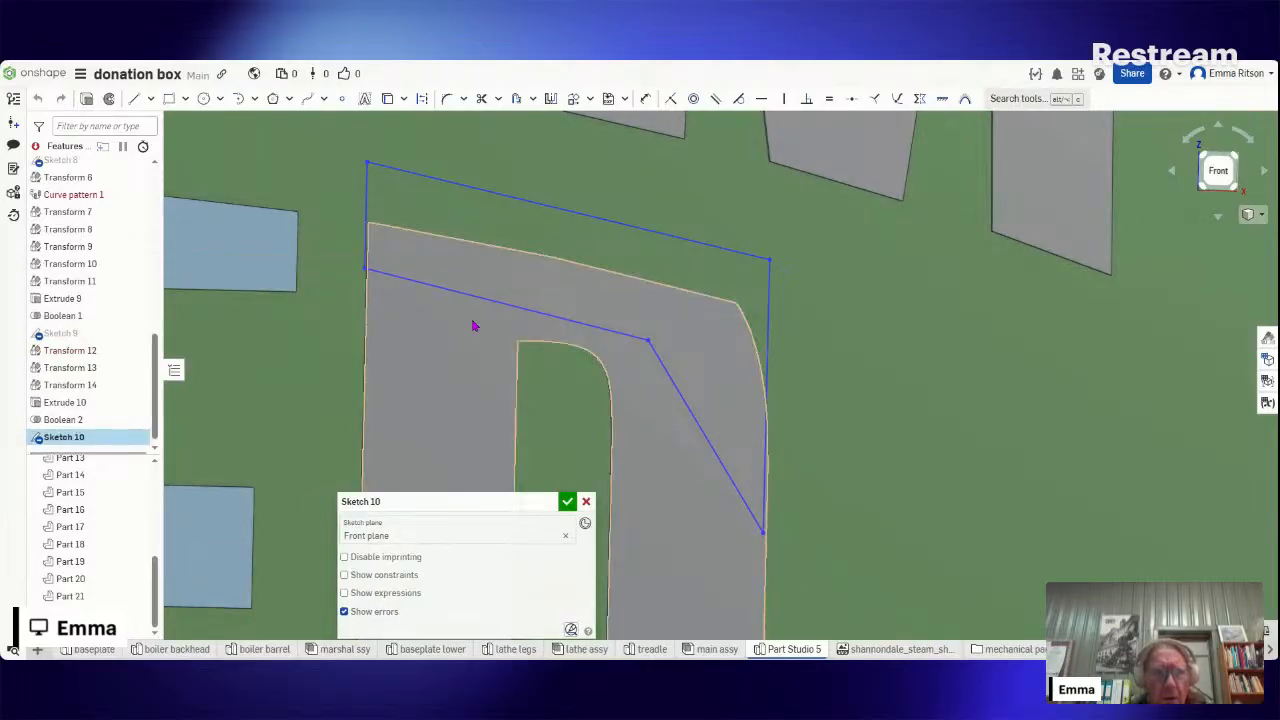
scroll(381, 256, up, 5)
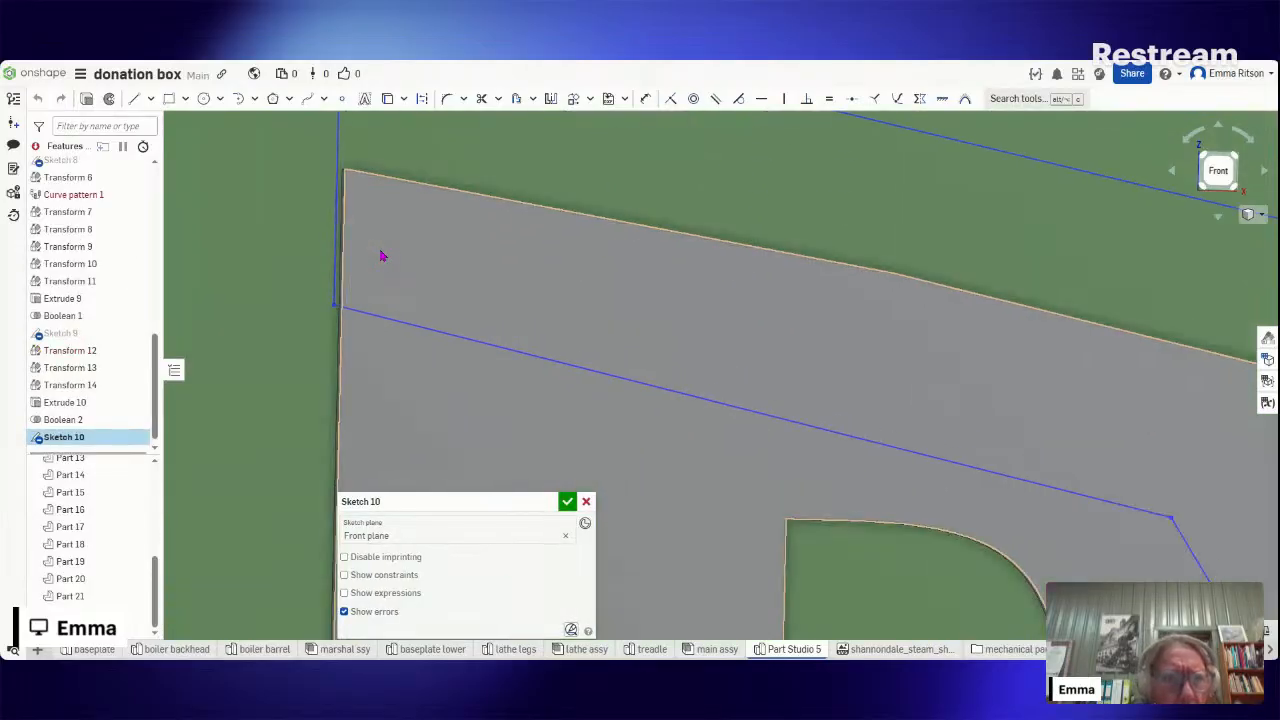
scroll(381, 256, down, 4)
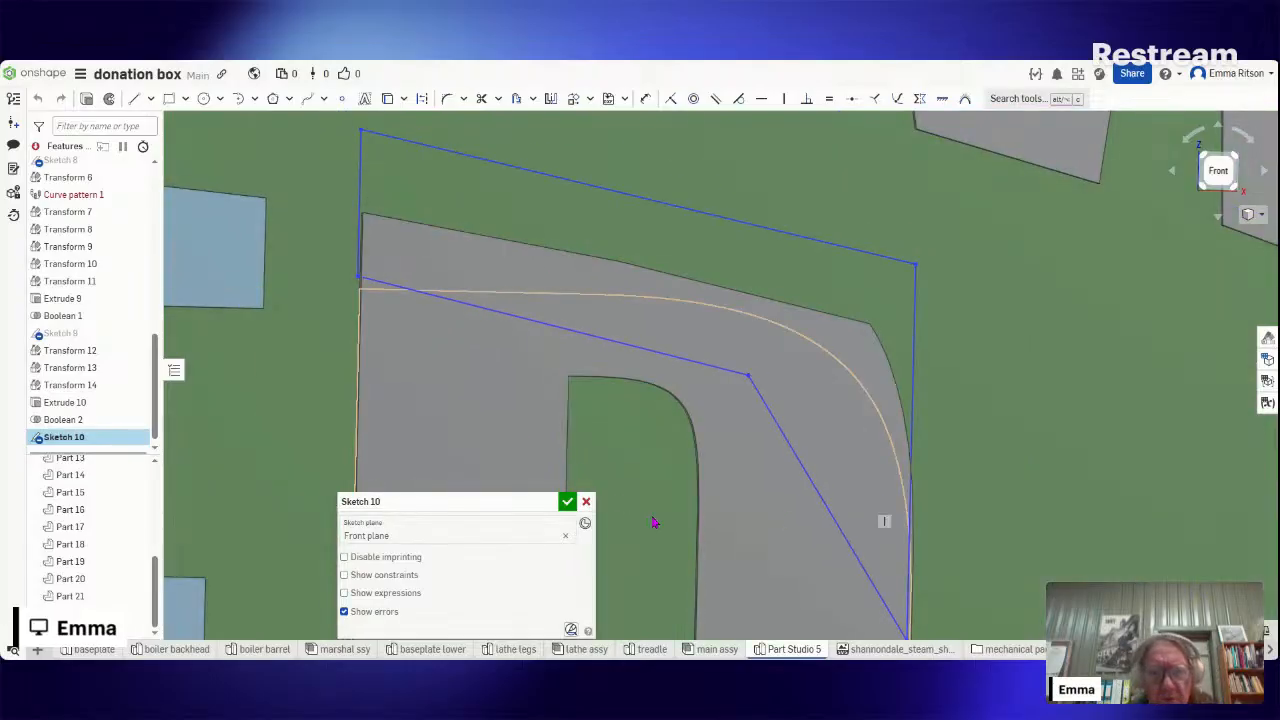
click(91, 438)
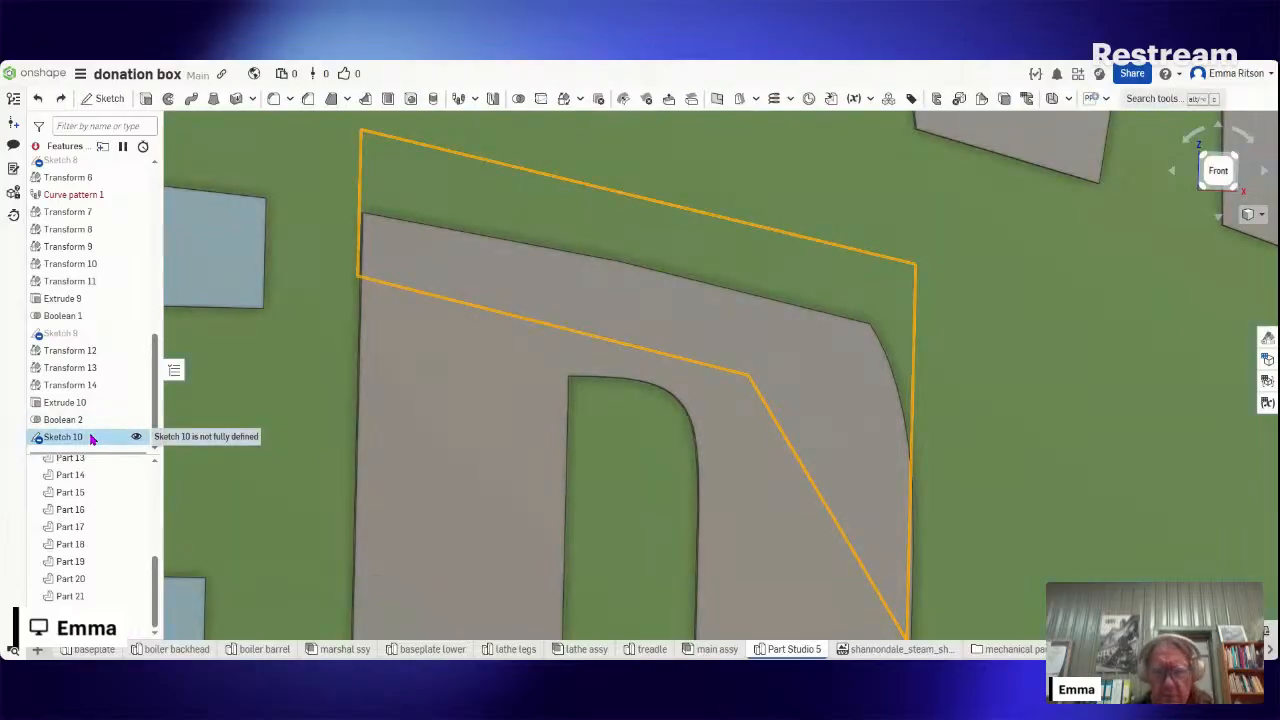
right_click(97, 440)
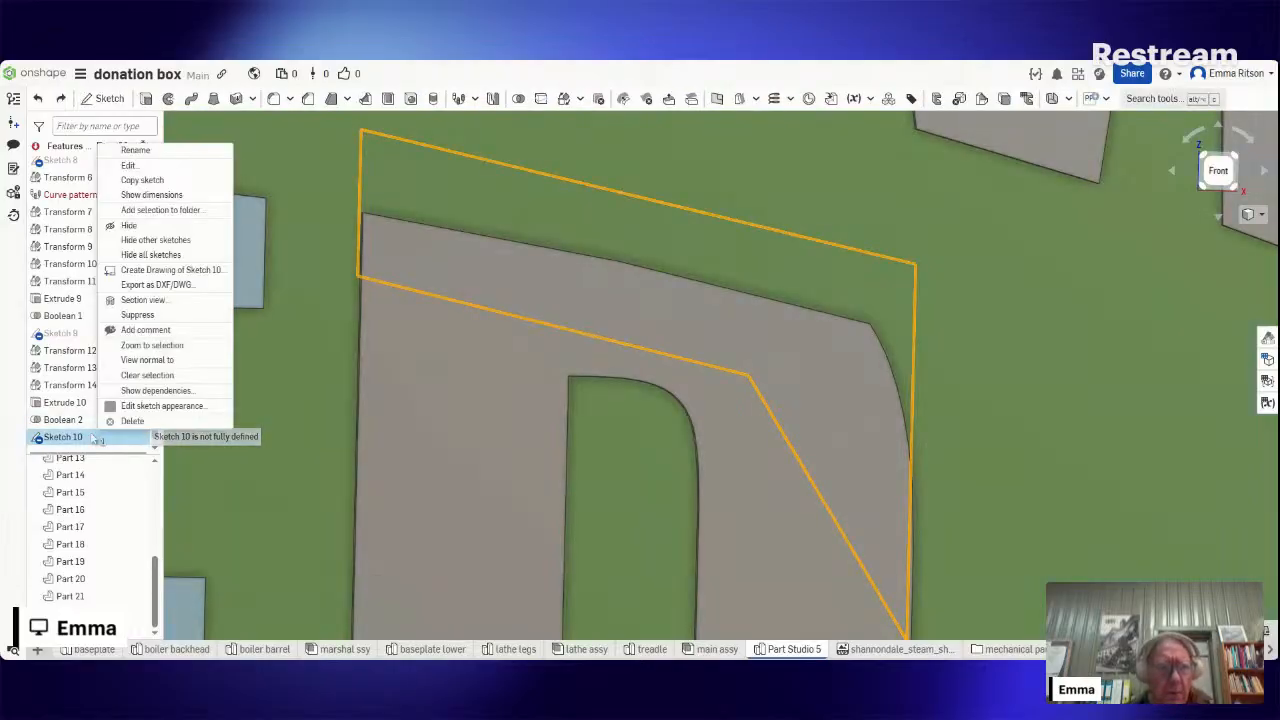
click(141, 423)
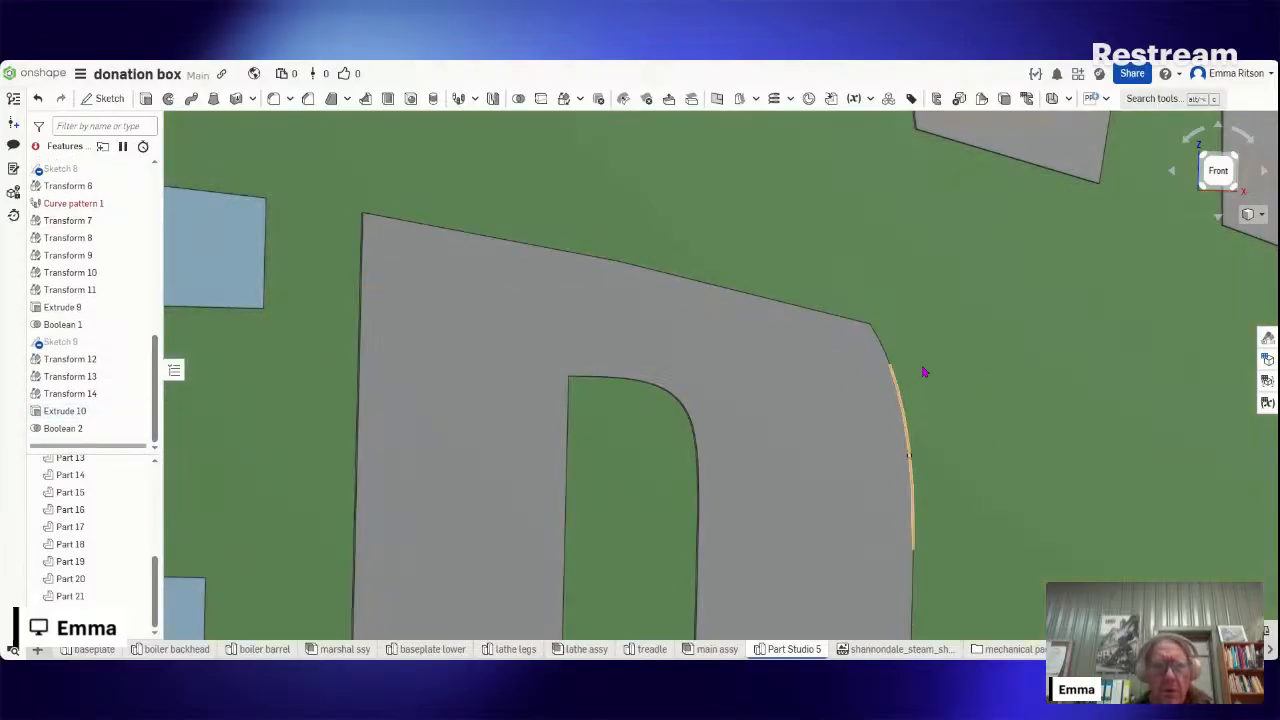
- Start a sketch on the D's front face and draw an upright line about 14 mm long from its outer side to above the upper corner
scroll(924, 370, down, 5)
scroll(924, 370, down, 2)
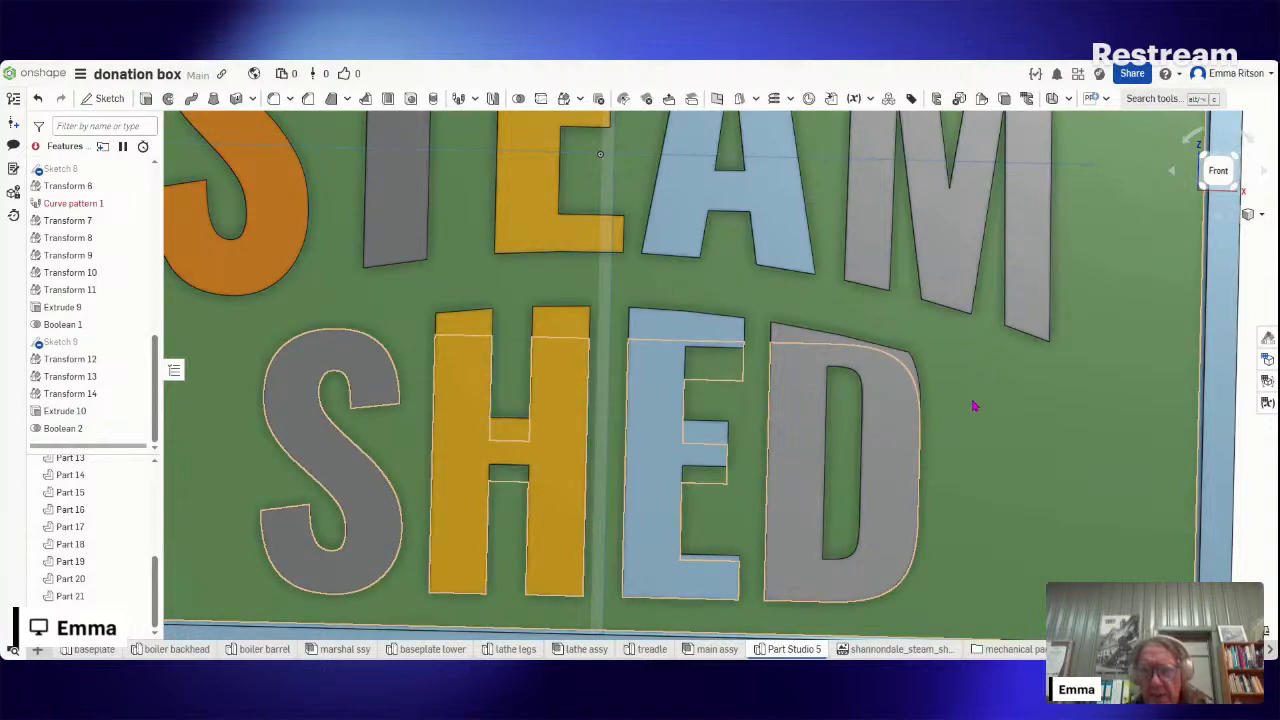
scroll(975, 405, up, 3)
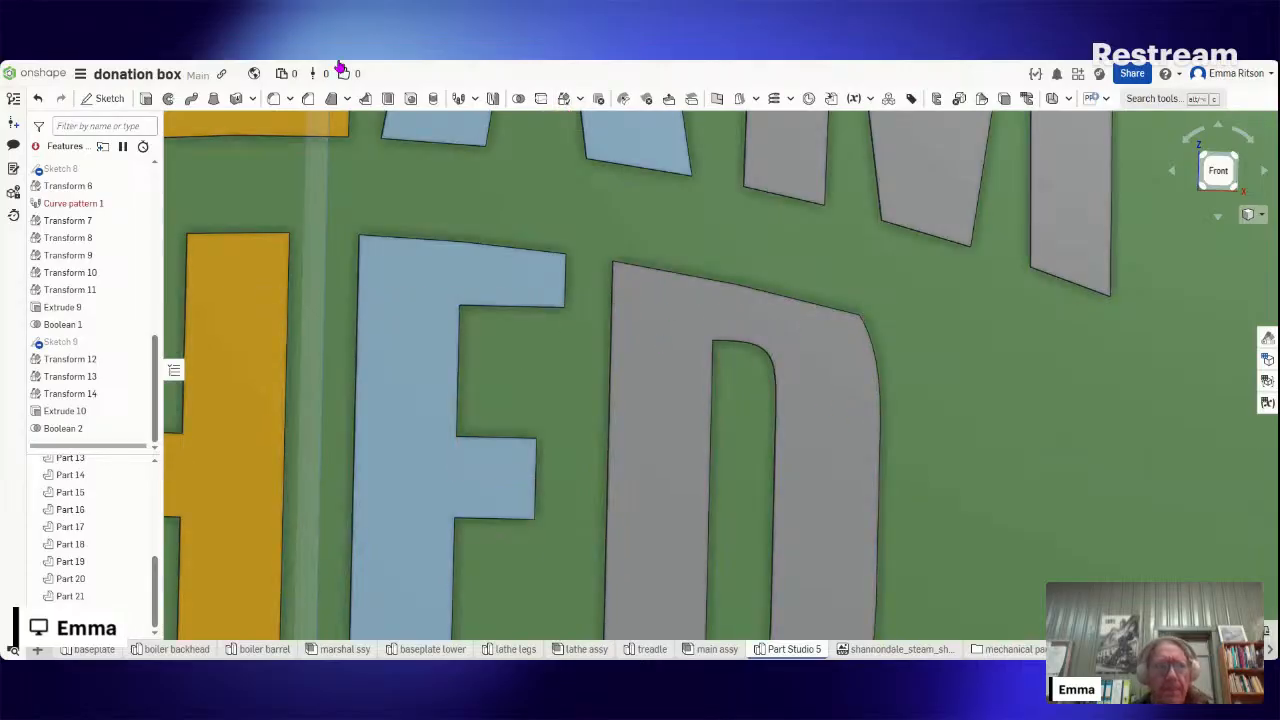
key(shift+s)
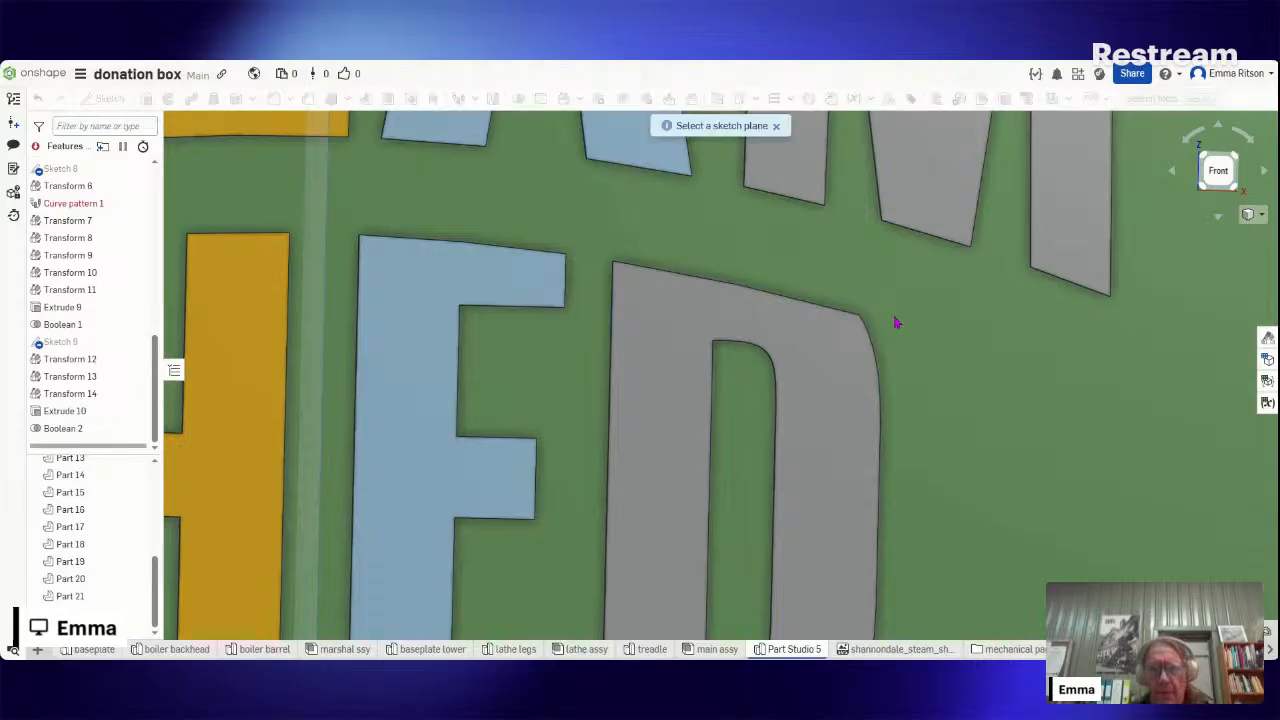
click(835, 394)
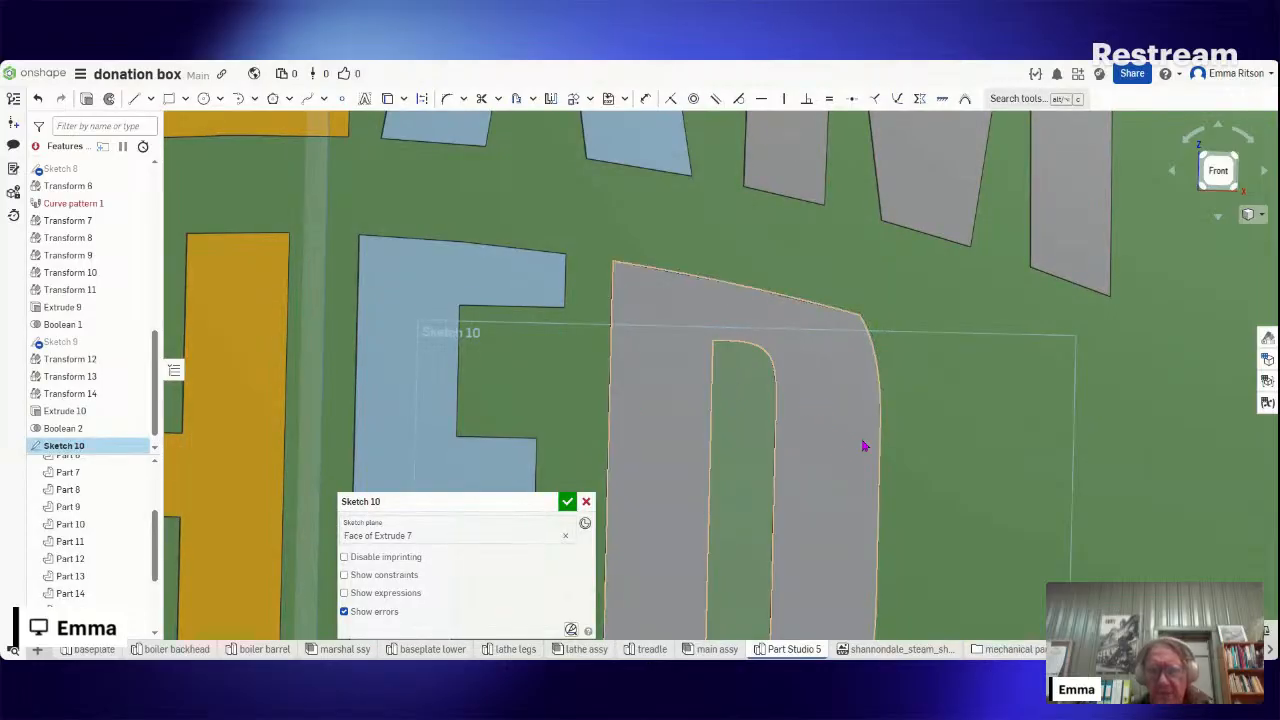
click(134, 98)
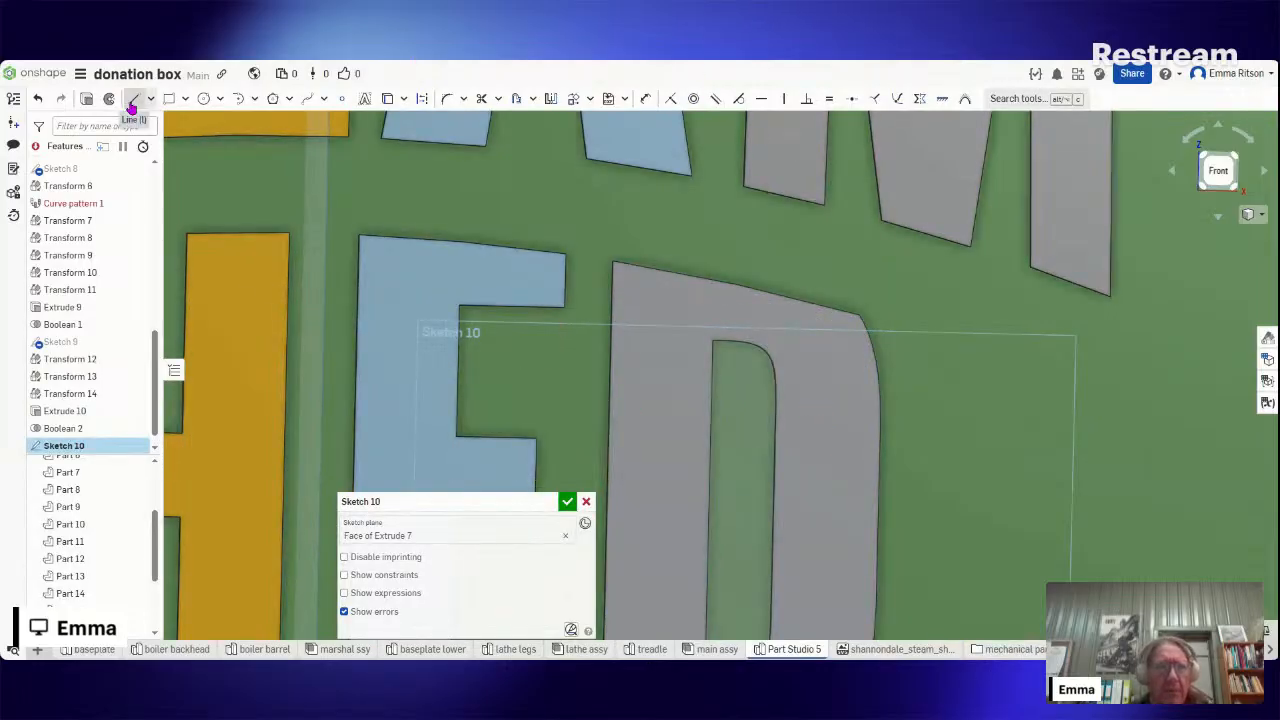
click(880, 425)
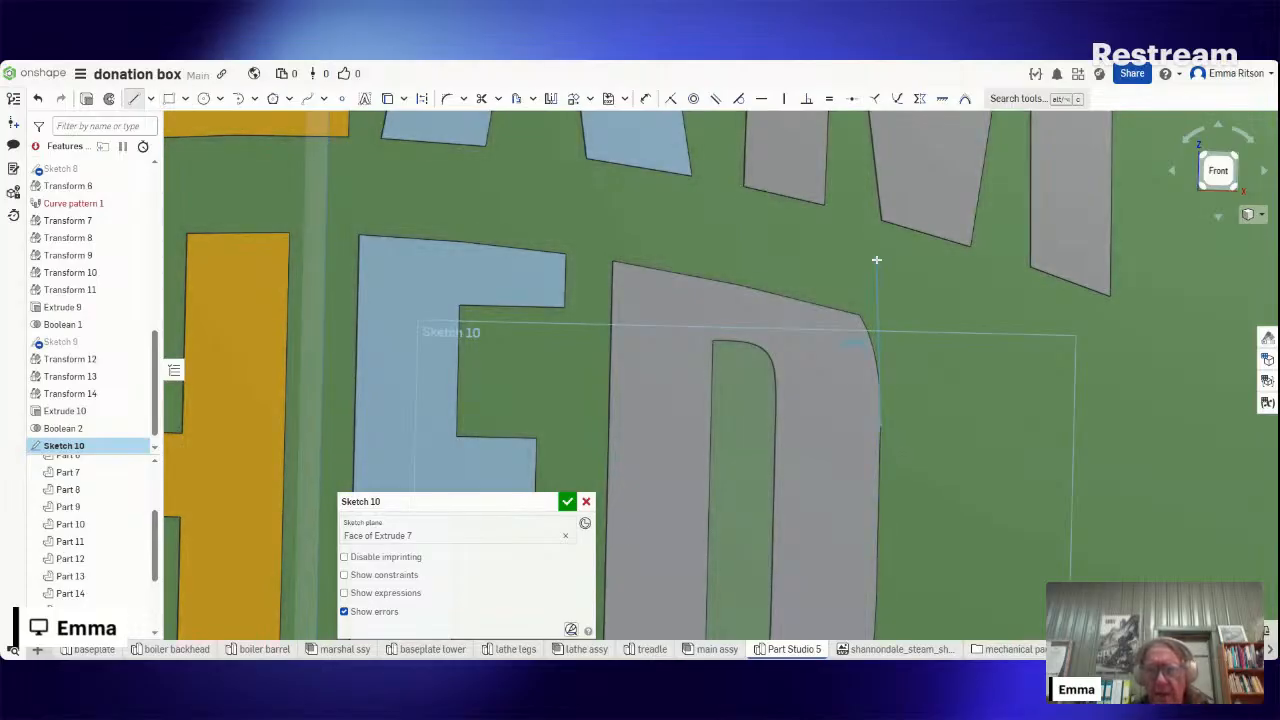
click(883, 265)
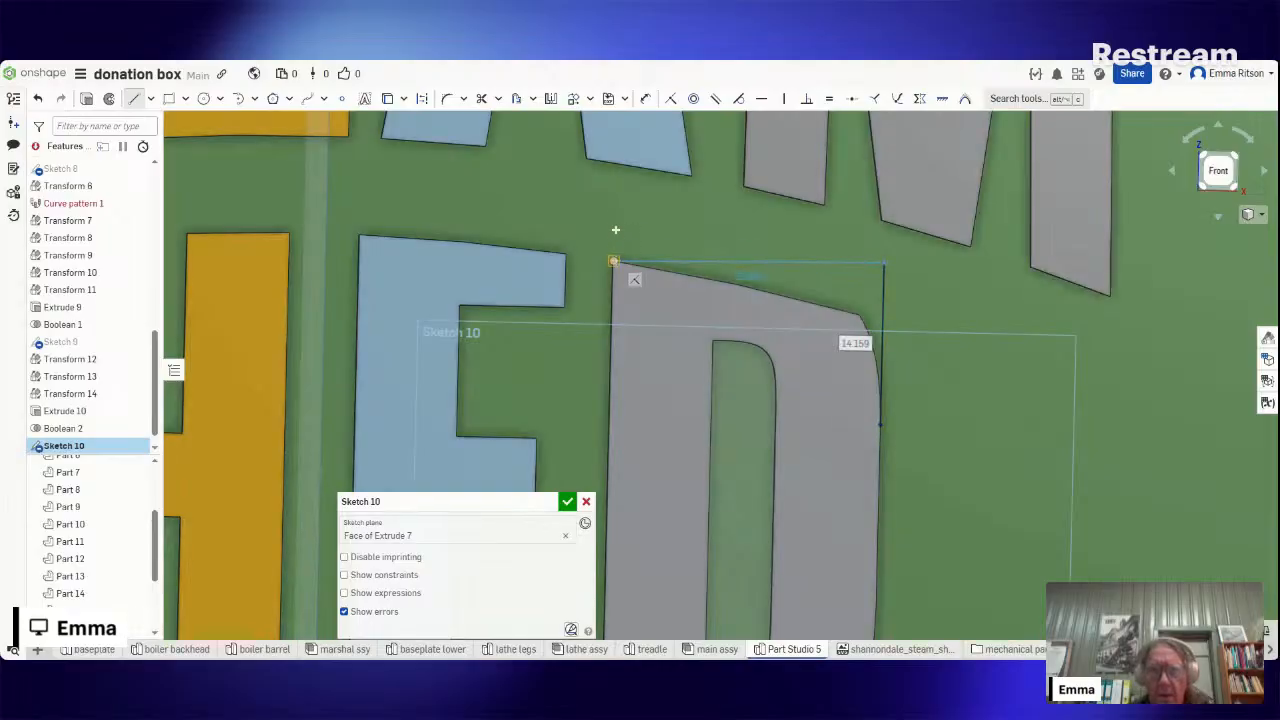
- Close the profile with lines above the D's upper edge, down its straight side, beneath the edge and diagonally to the upright line's lower end, and finish the sketch
click(614, 229)
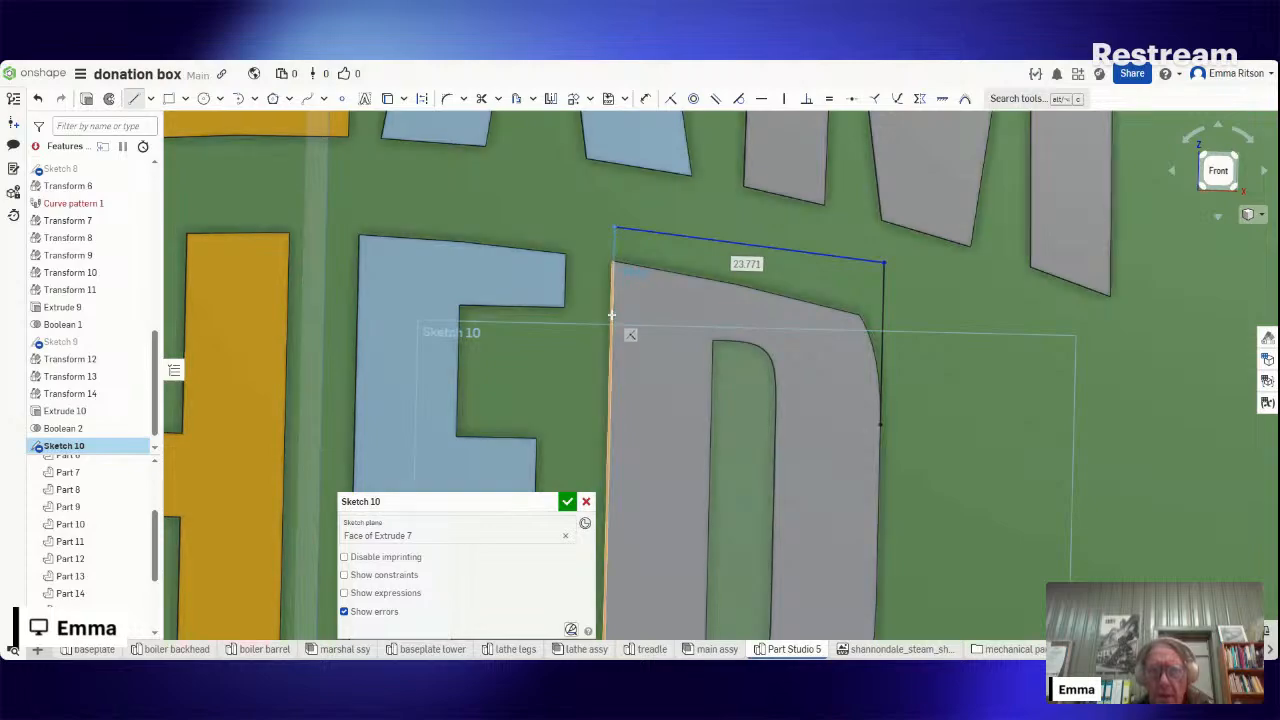
click(611, 313)
click(746, 313)
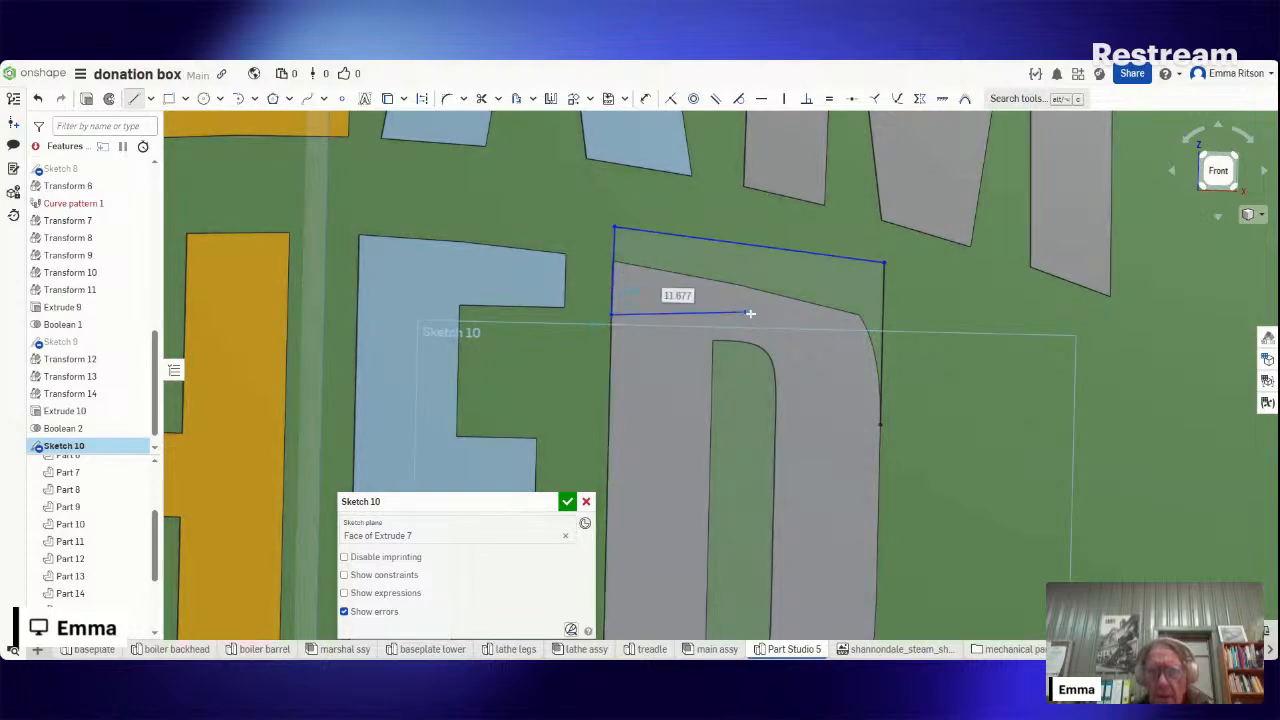
click(878, 425)
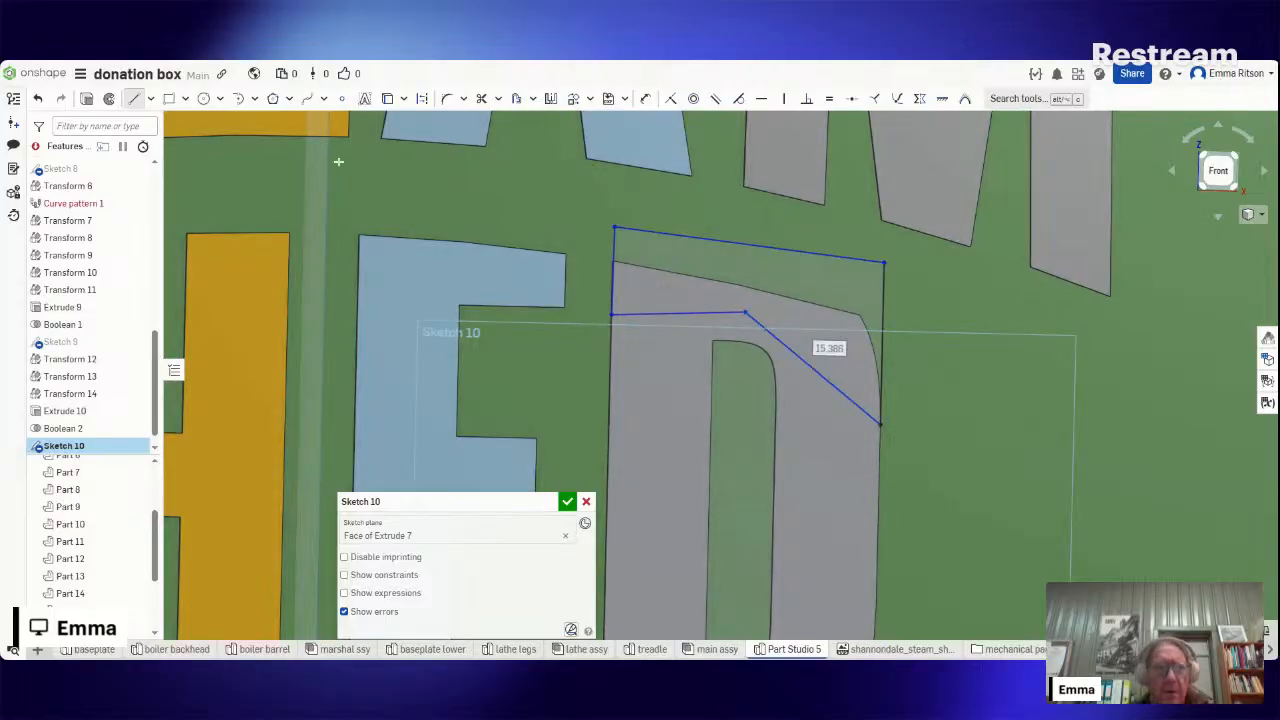
click(86, 99)
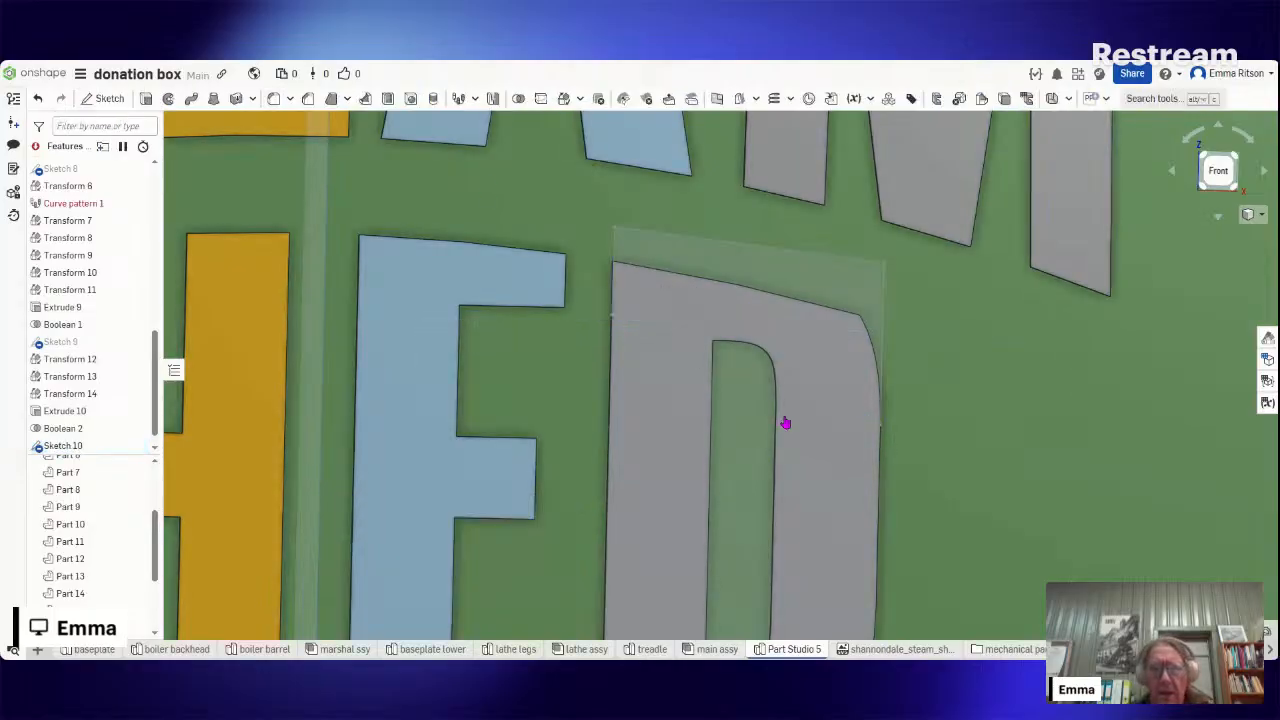
- Extrude the Sketch 10 profile with a depth of 2 mm, reversed into the thickness of the D
click(785, 423)
key(shift+e)
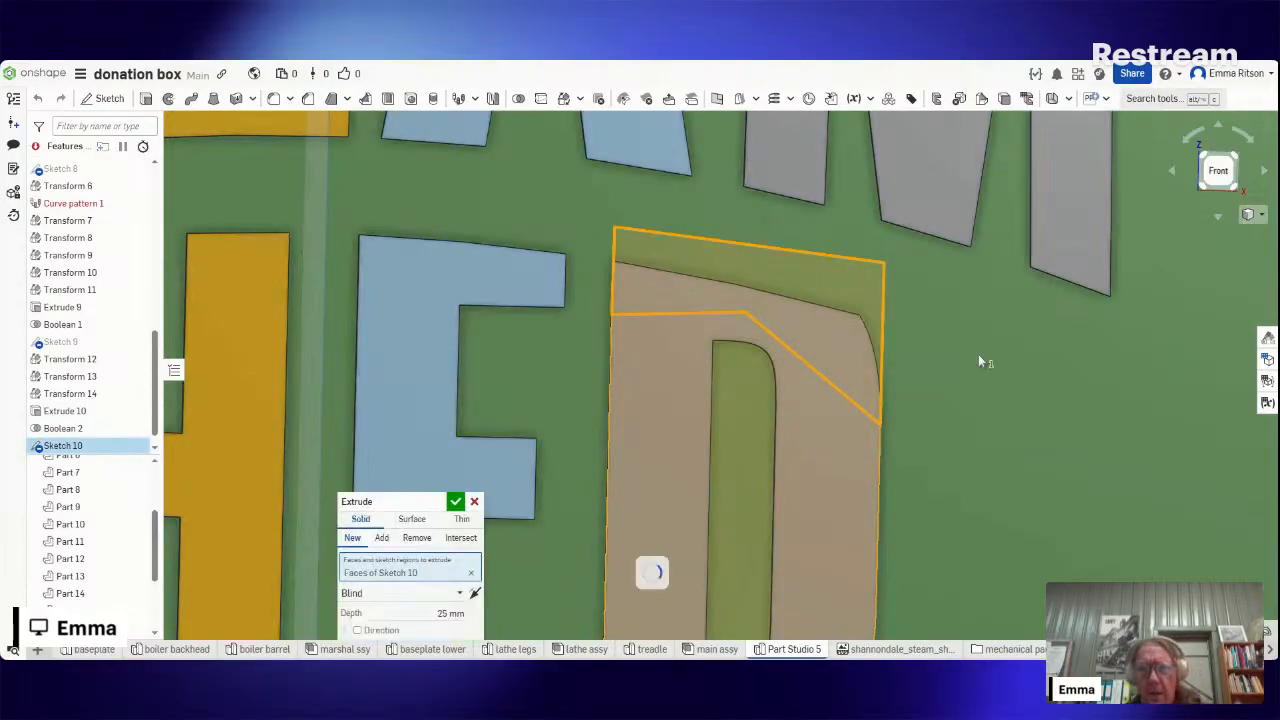
click(1174, 172)
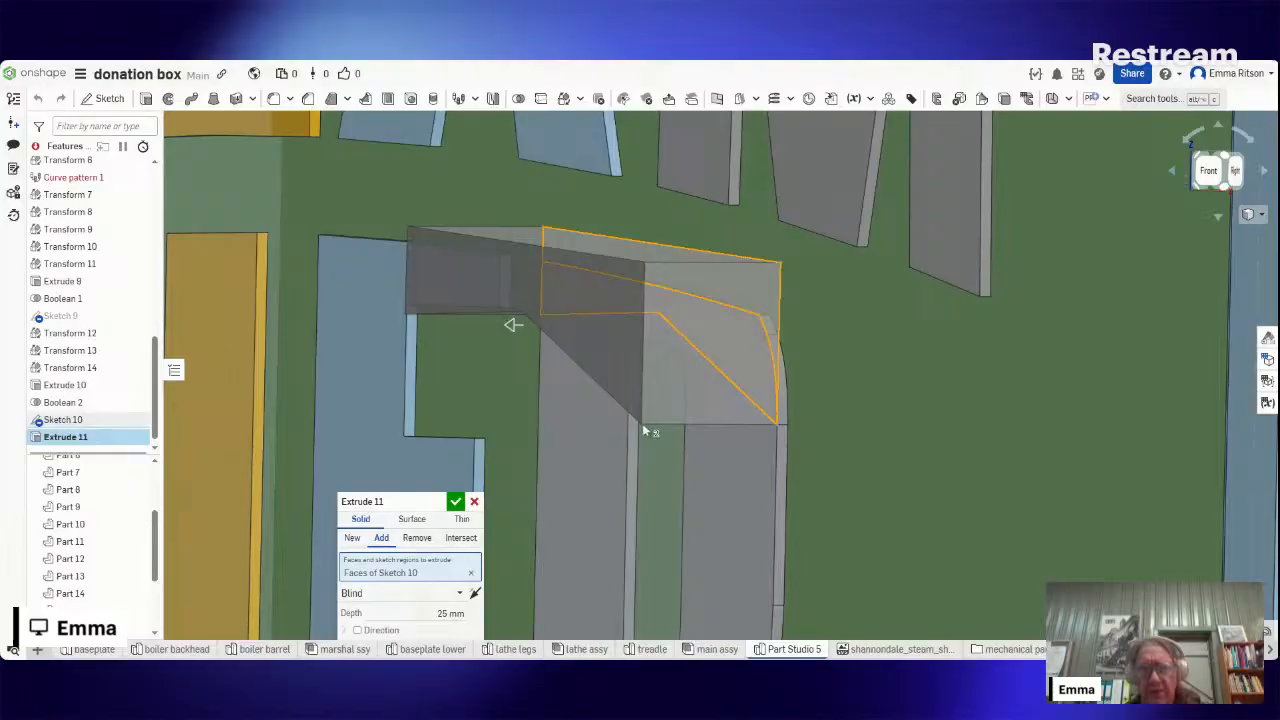
click(415, 614)
text(2)
key(Return)
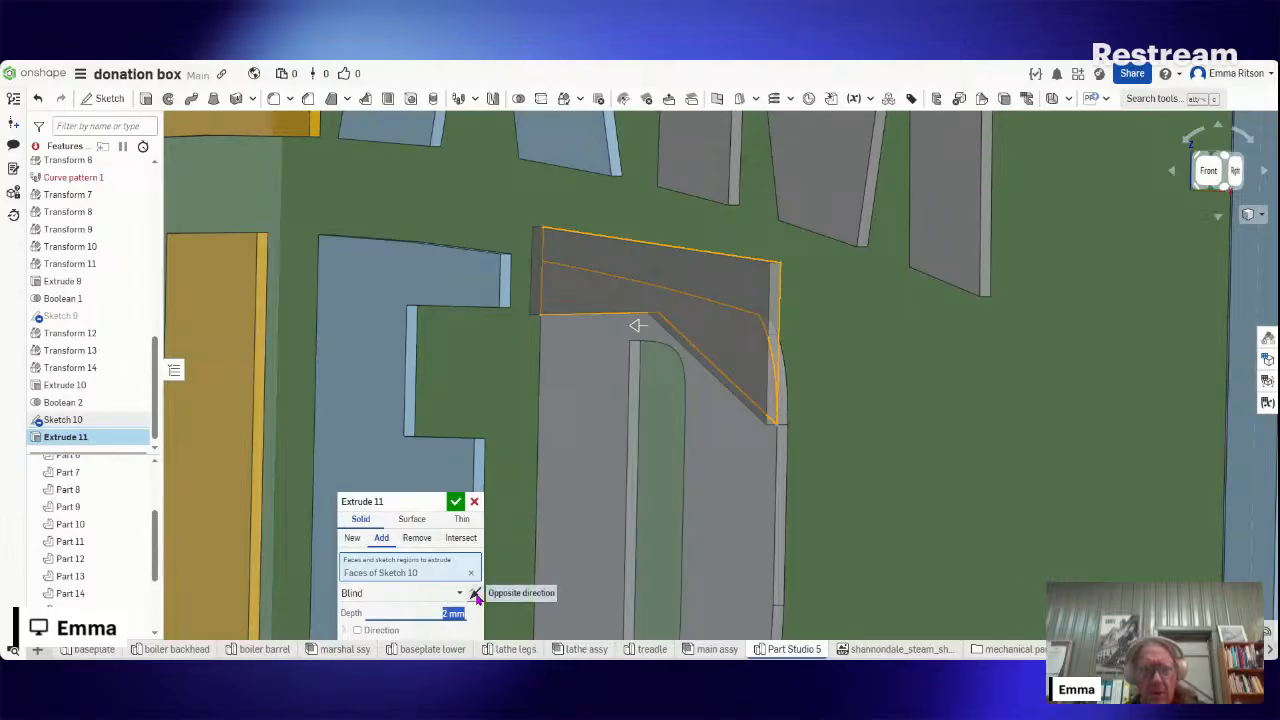
click(476, 594)
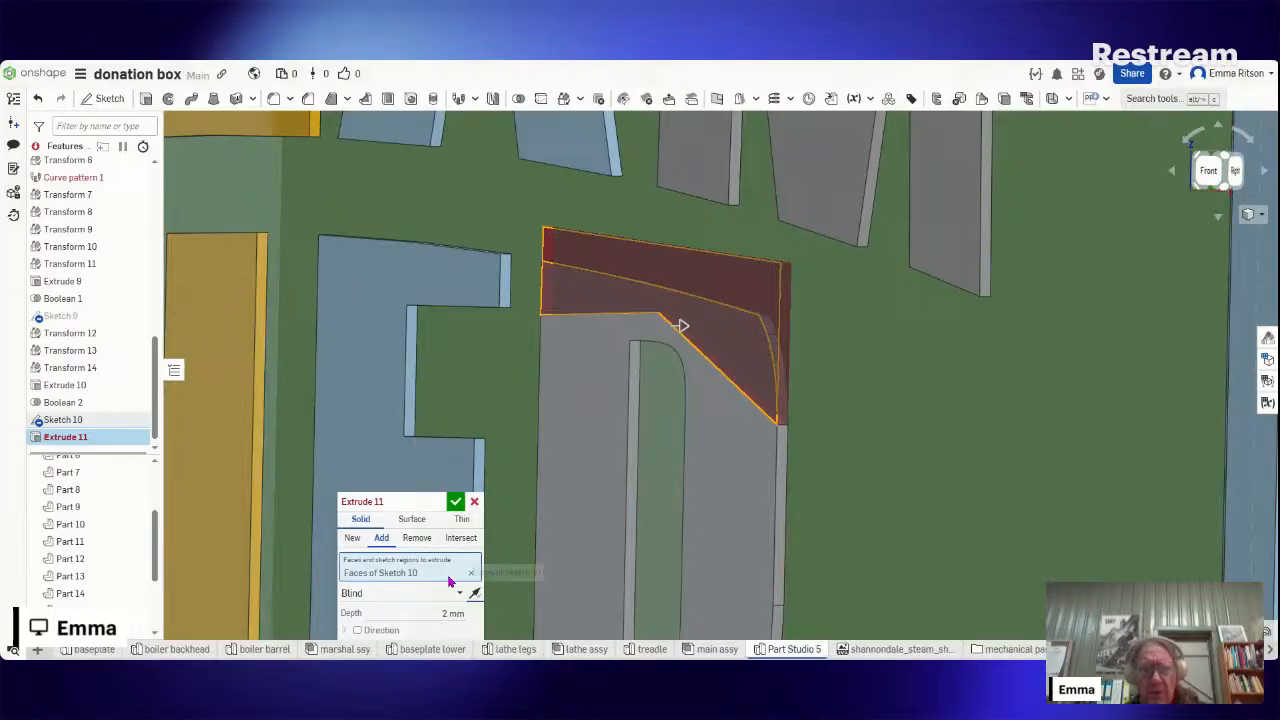
- Set the extrusion to add material, choose the D as its merge scope and accept it
click(351, 539)
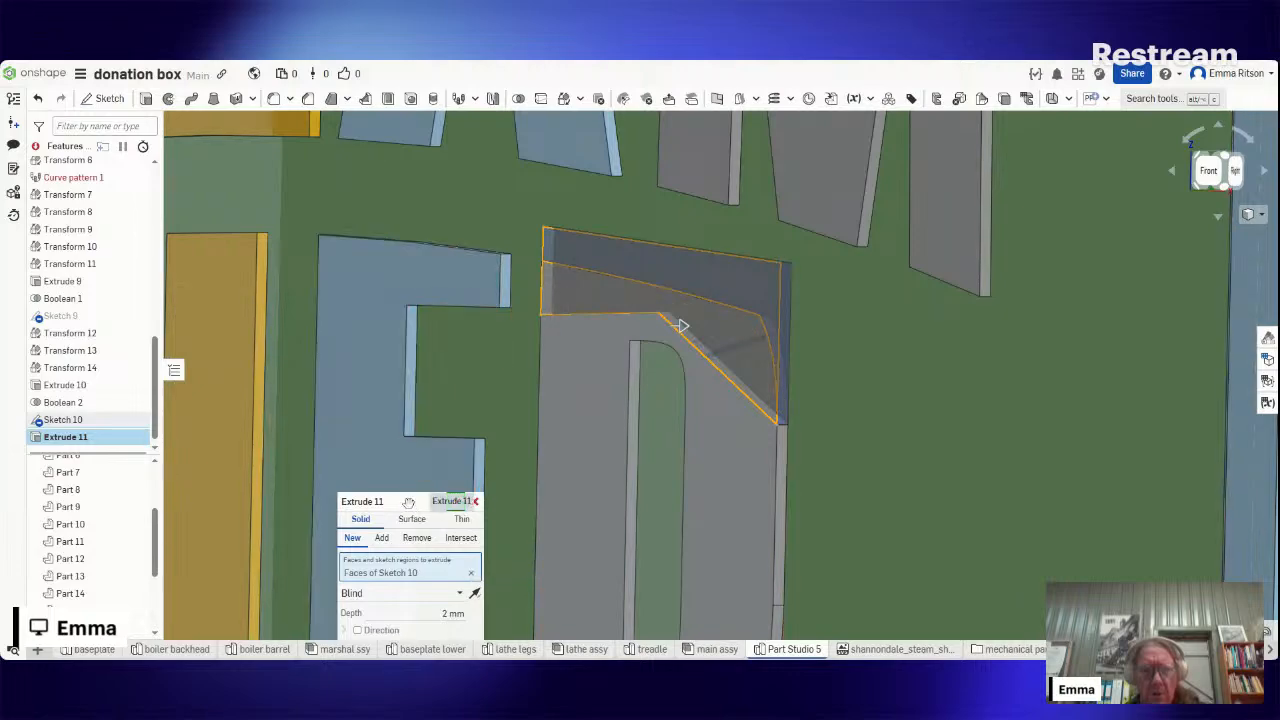
drag(408, 501, 379, 392)
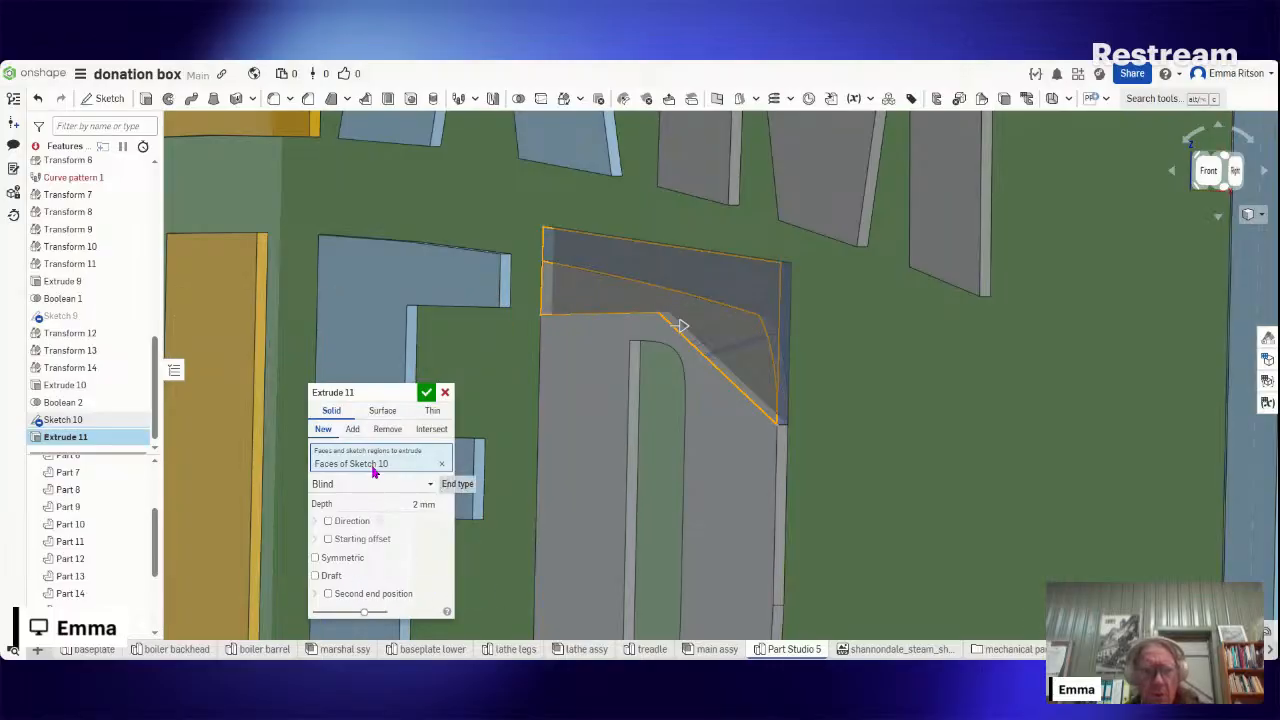
click(353, 430)
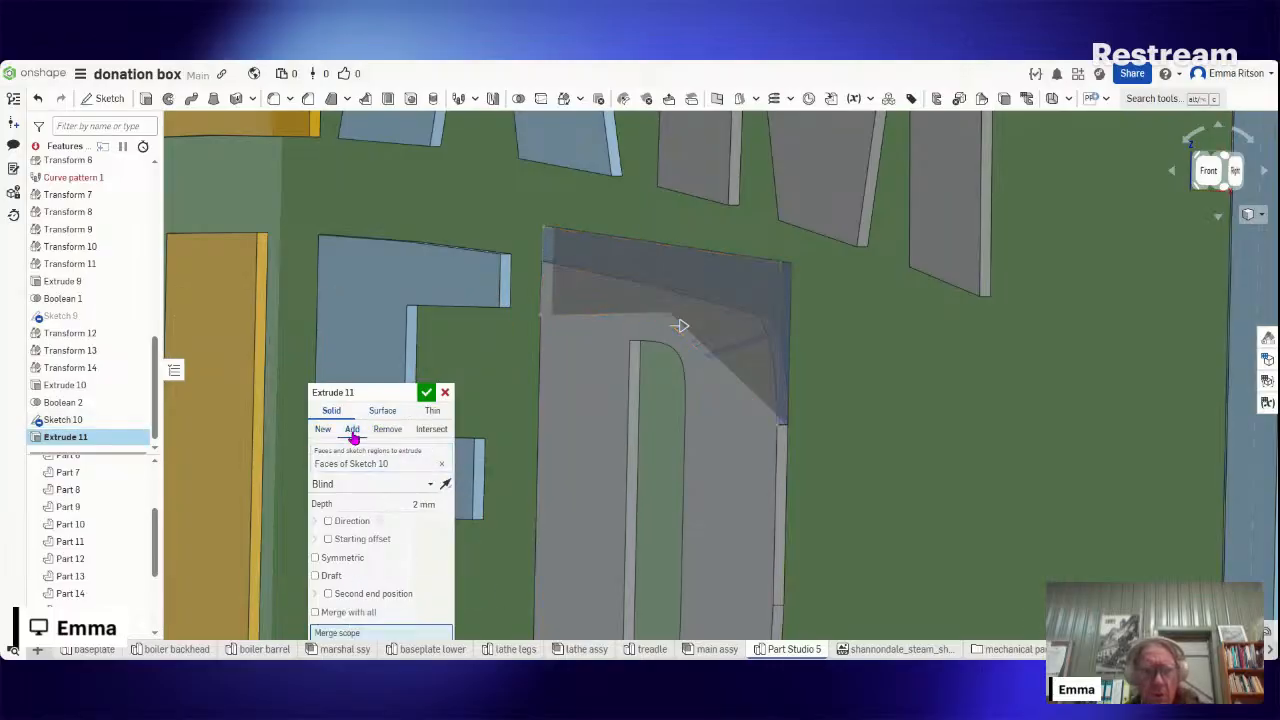
click(580, 533)
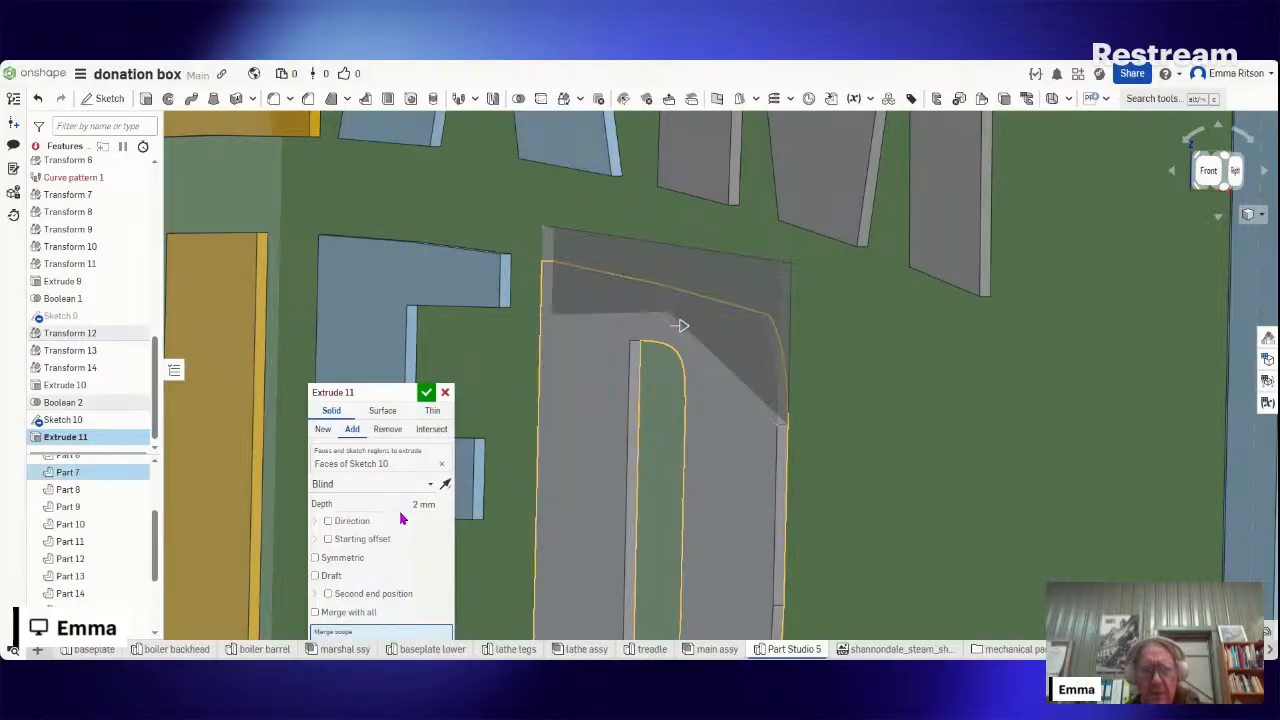
click(426, 393)
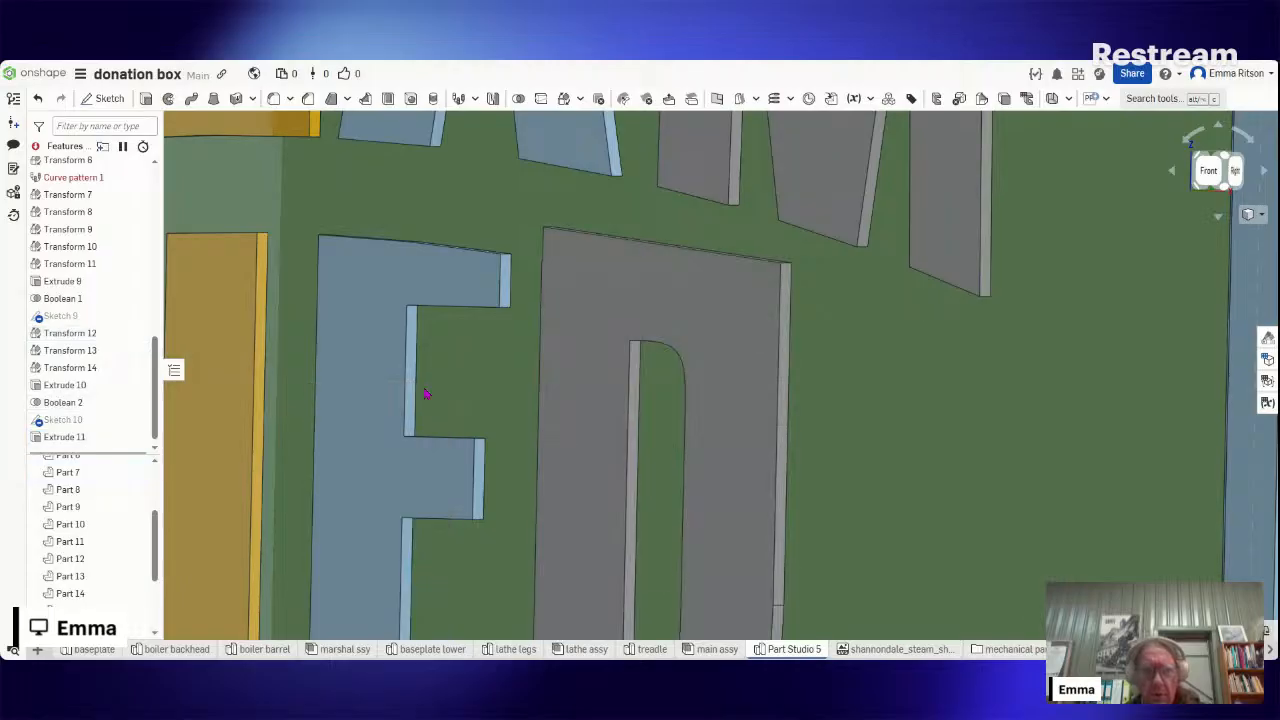
- Move Boolean 2 below Extrude 11 in the feature order so the trim comes after the D's extension
click(1208, 171)
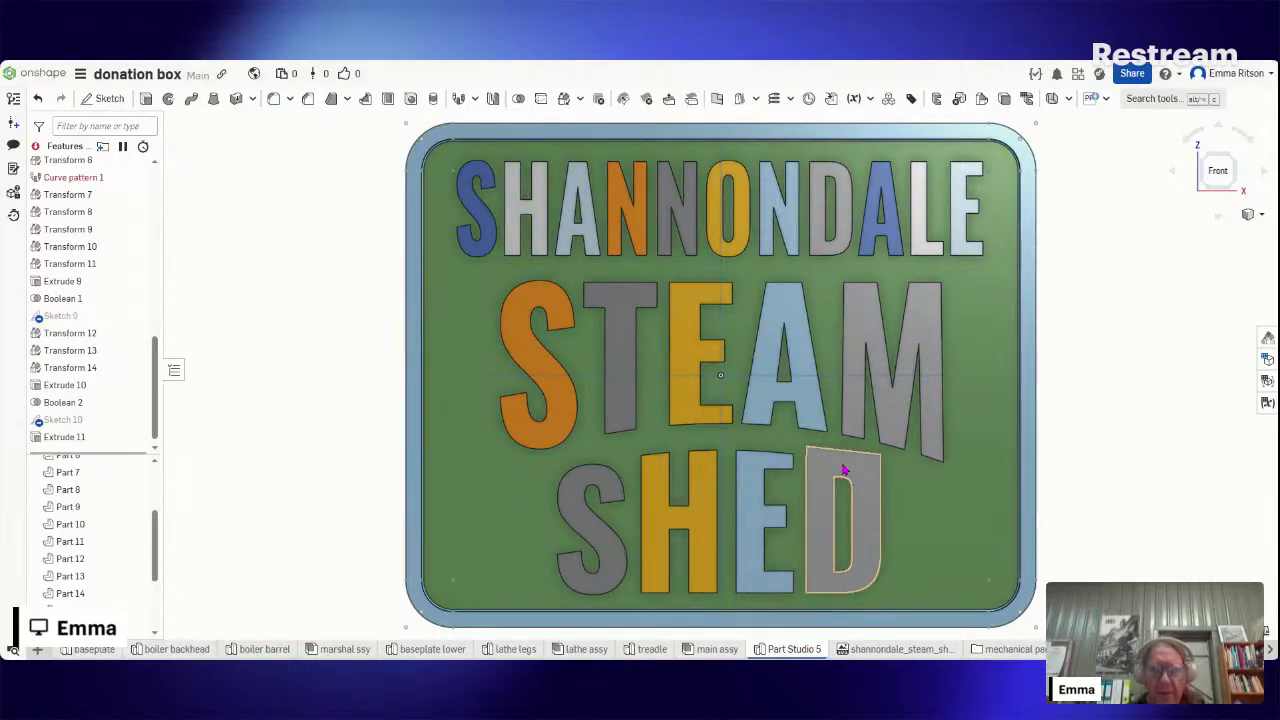
click(843, 470)
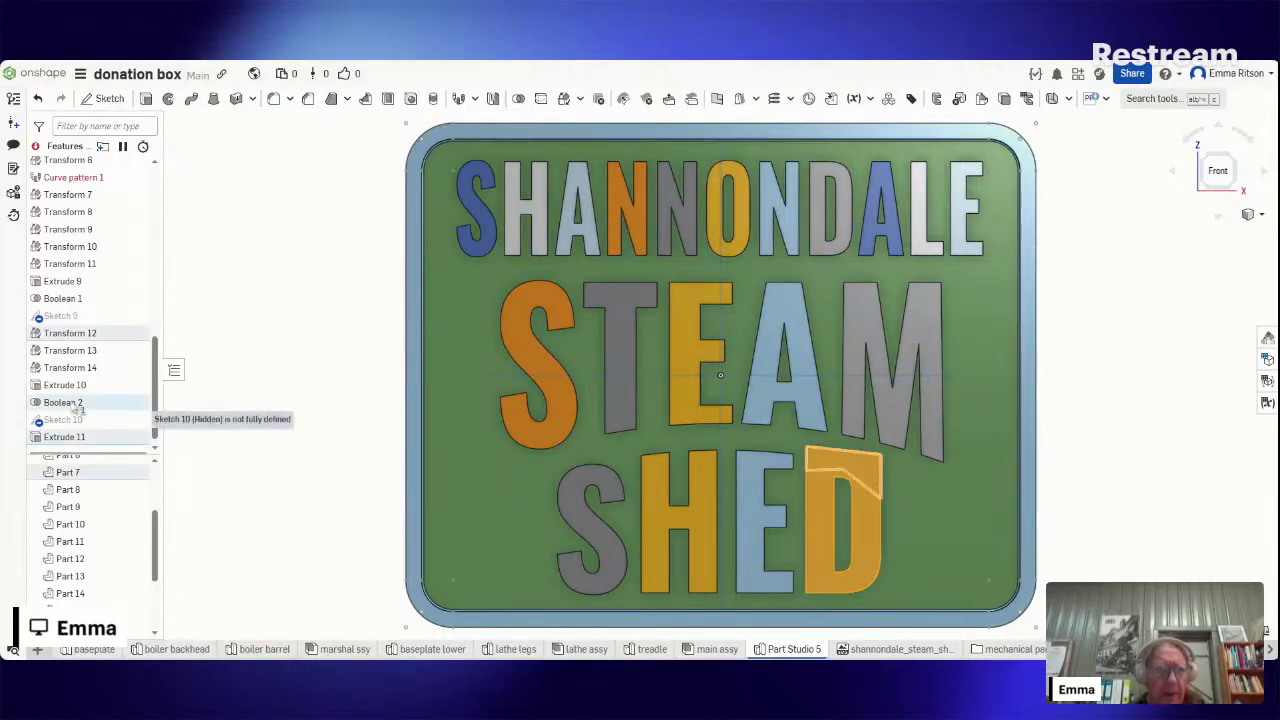
drag(78, 408, 78, 444)
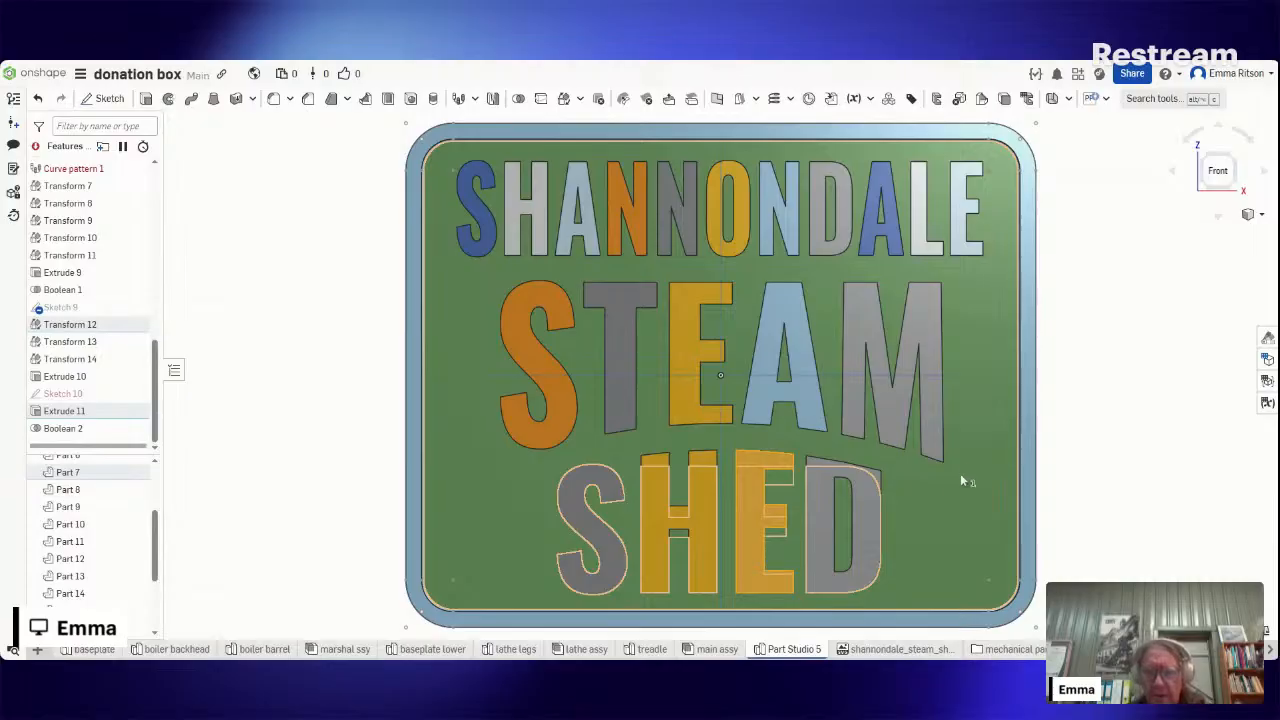
- Add a fillet with a width of 8 mm to the depth edge at the D's upper outer corner
scroll(955, 481, up, 5)
right_drag(951, 476, 924, 480)
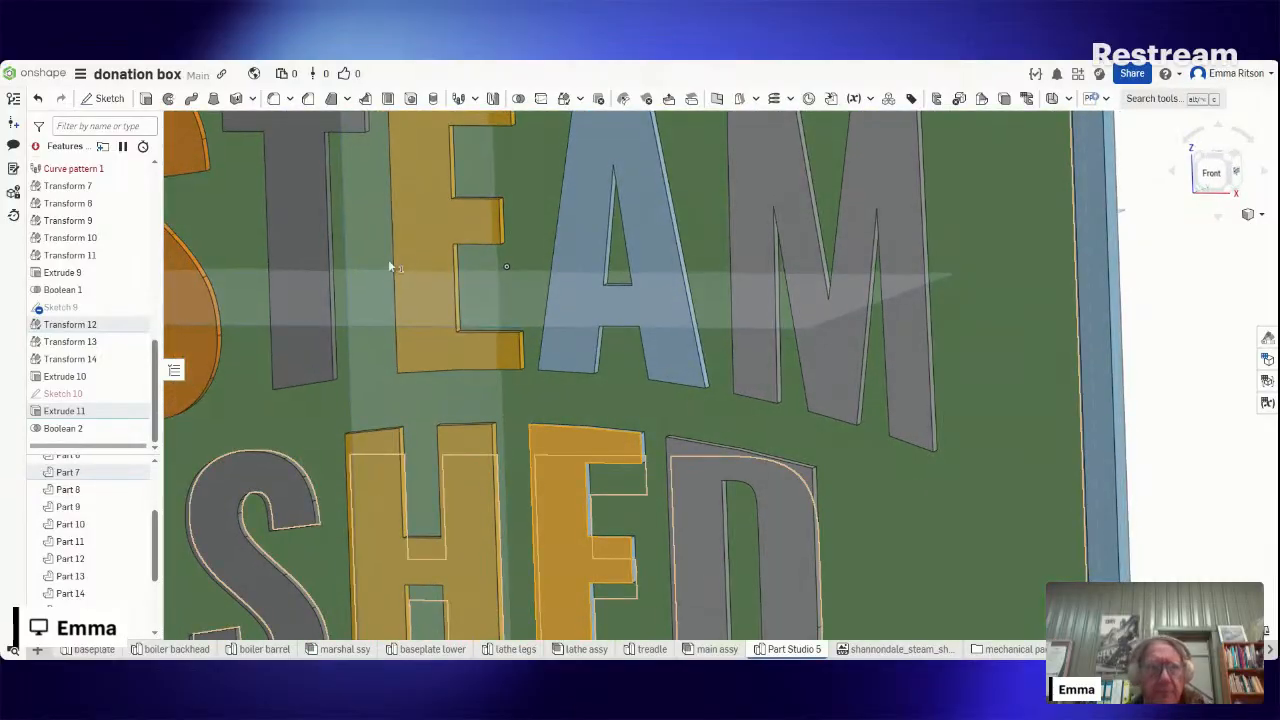
click(271, 103)
click(824, 480)
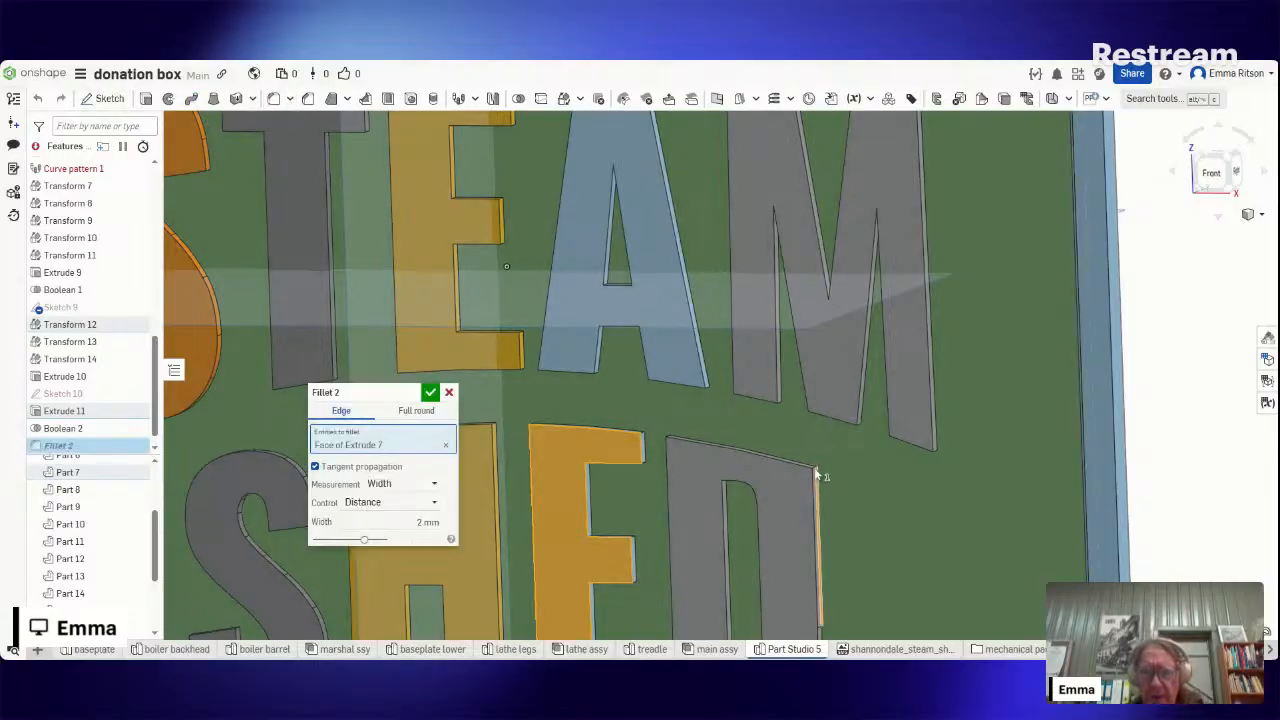
scroll(820, 467, up, 5)
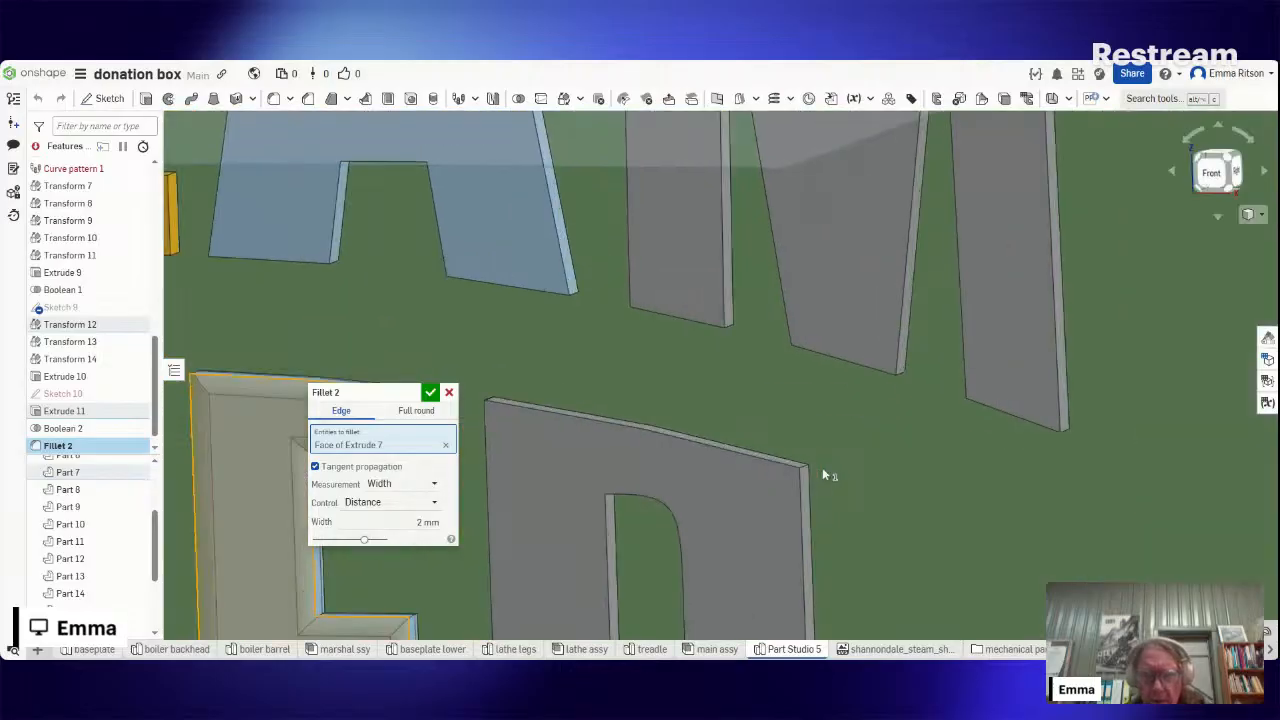
click(806, 469)
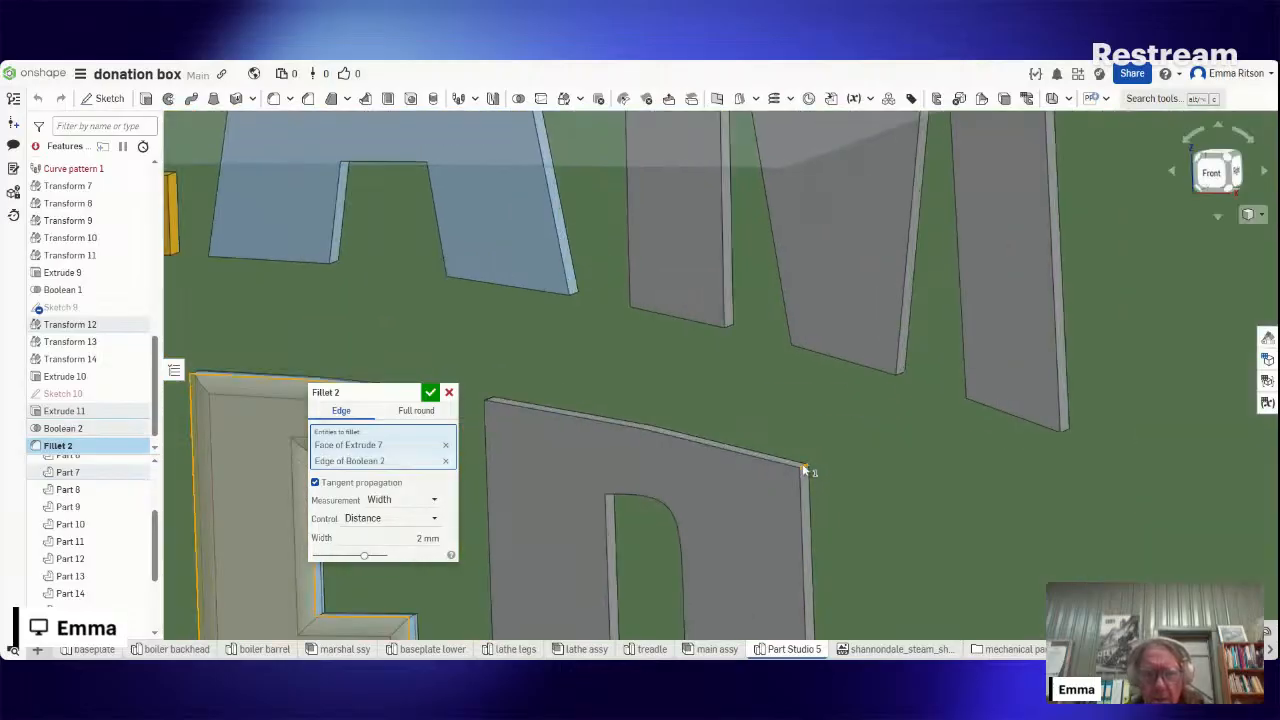
click(397, 535)
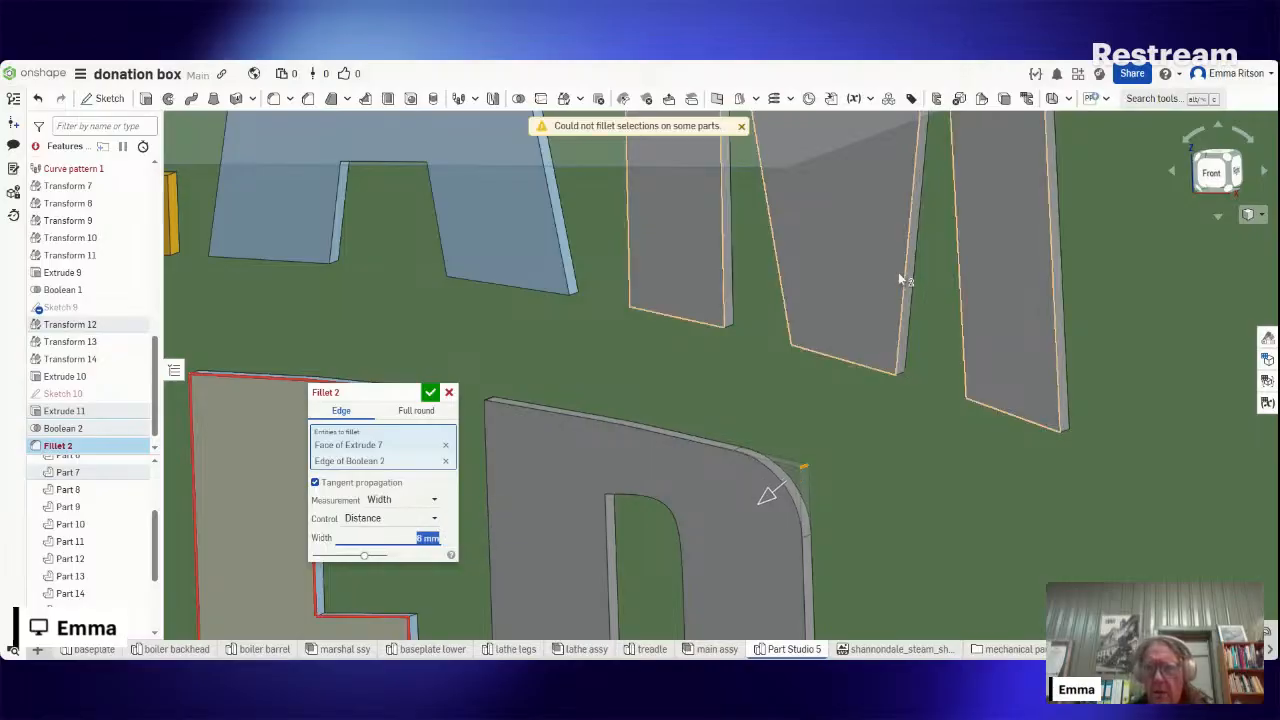
click(1212, 172)
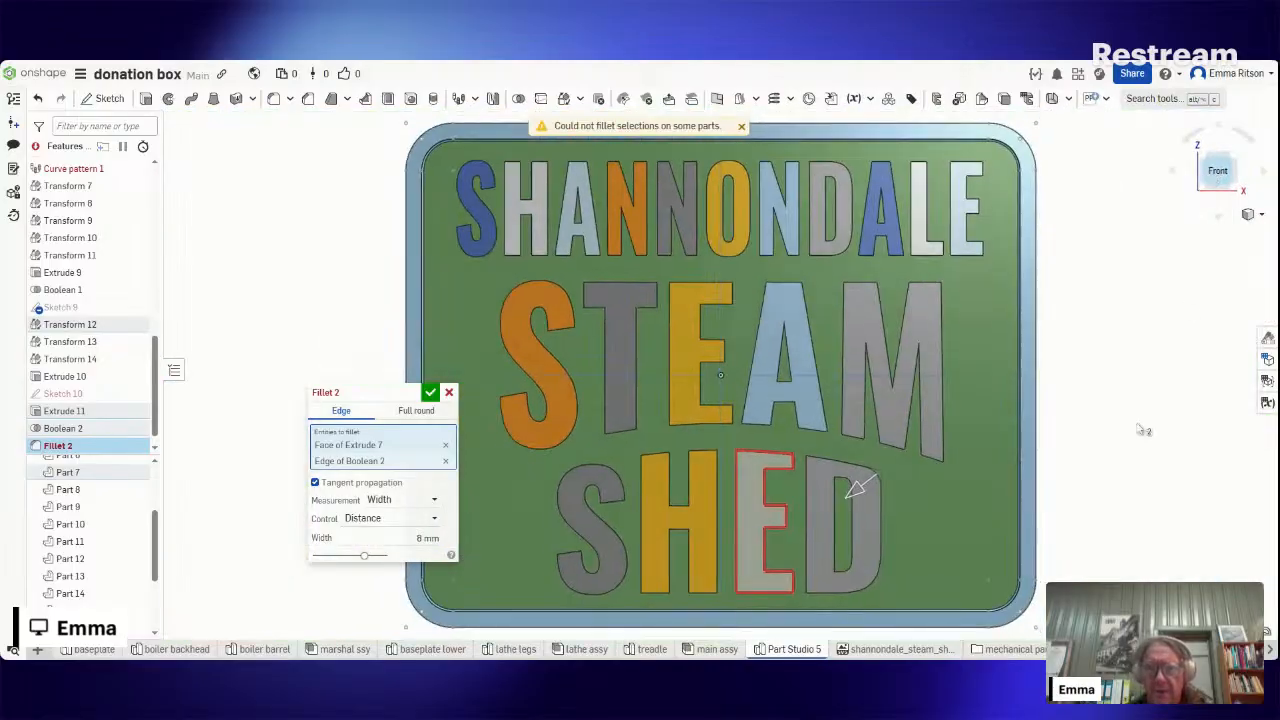
- Try a width of 12 mm for the D's corner fillet, set it to 15 mm and accept the fillet
click(401, 536)
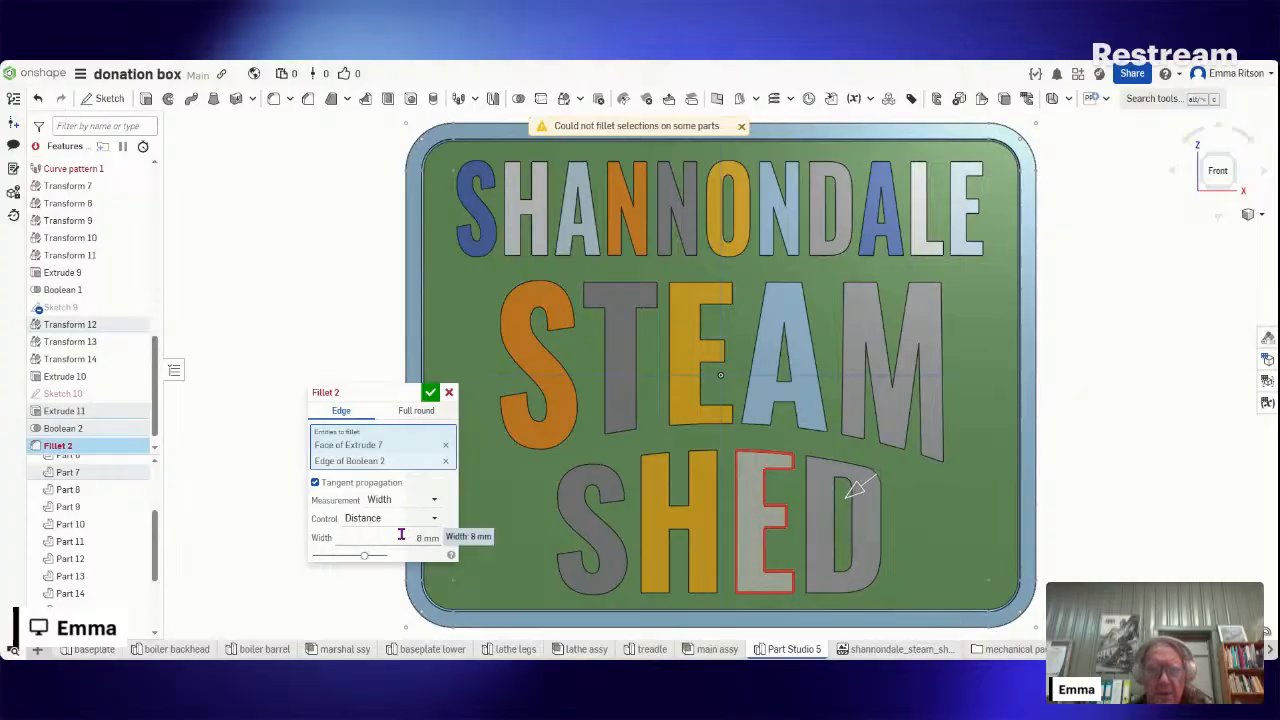
text(12)
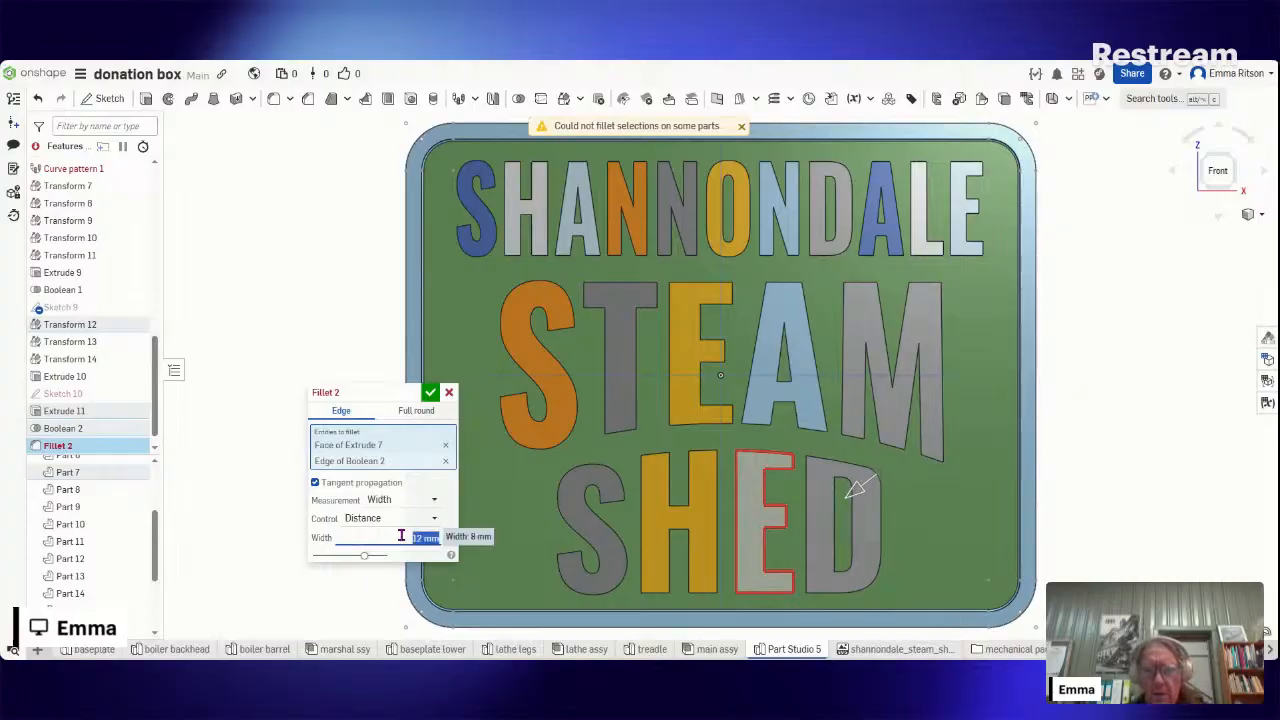
text(15)
key(Return)
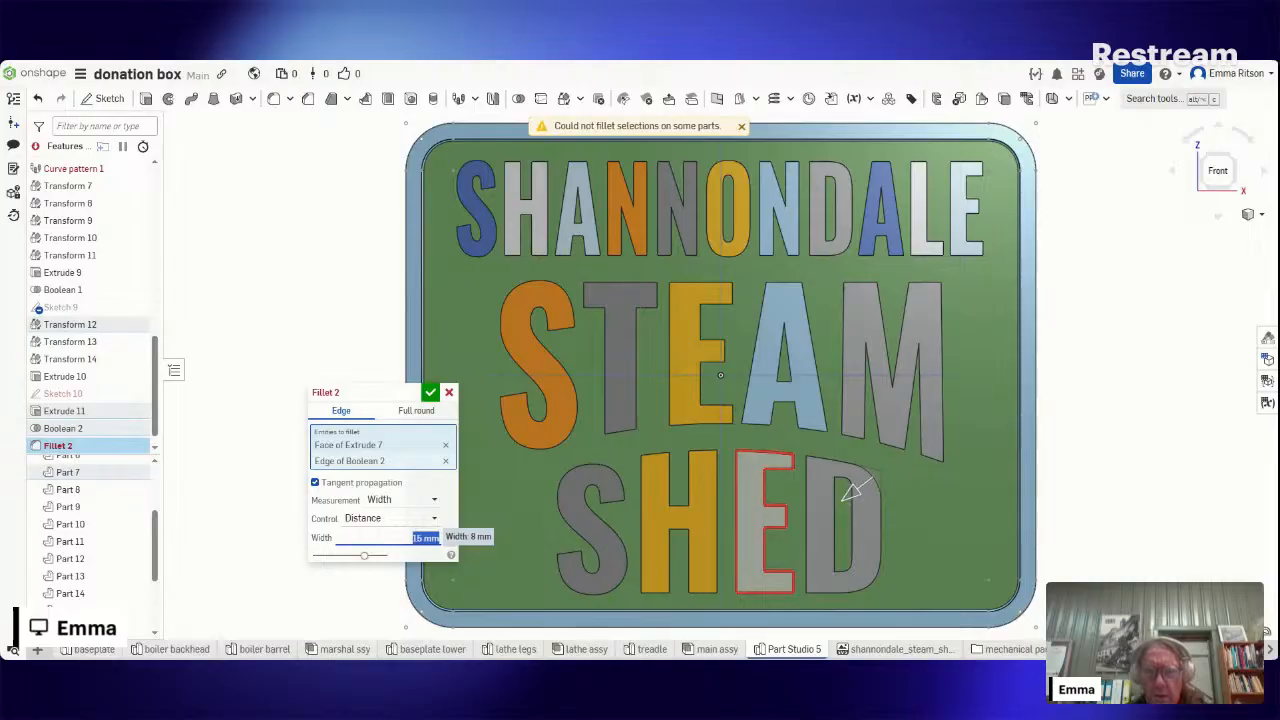
click(428, 394)
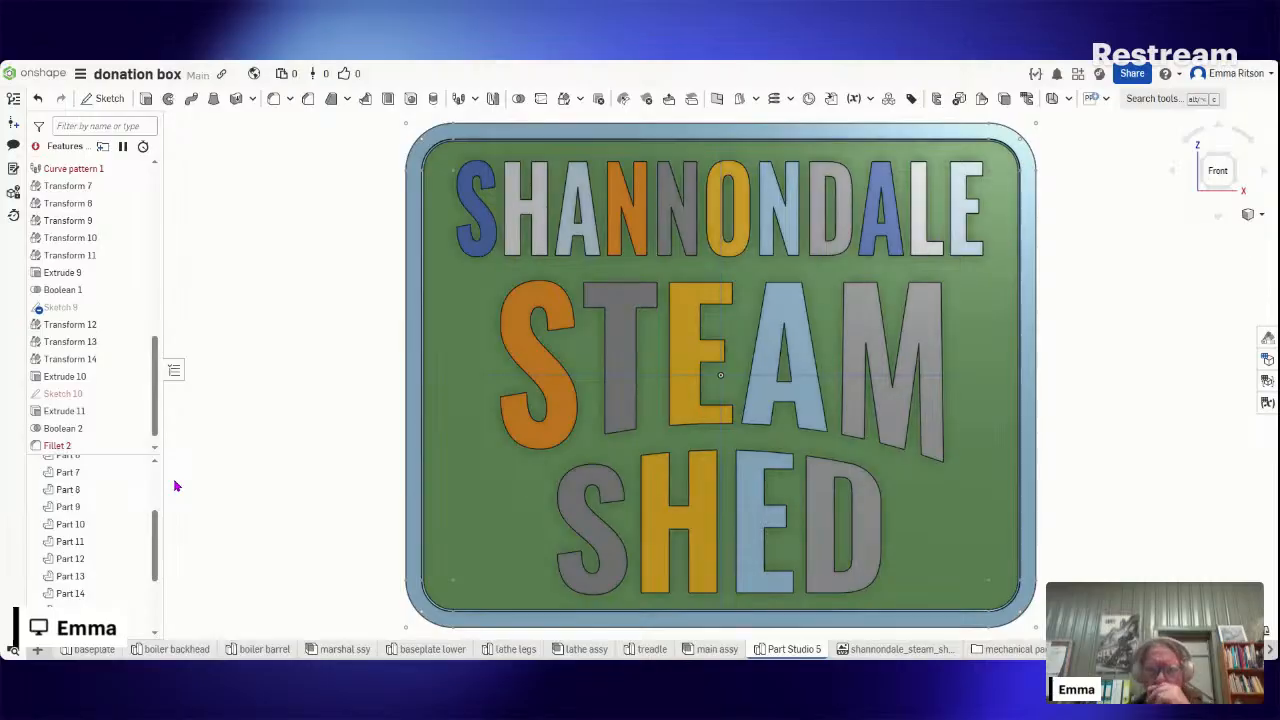
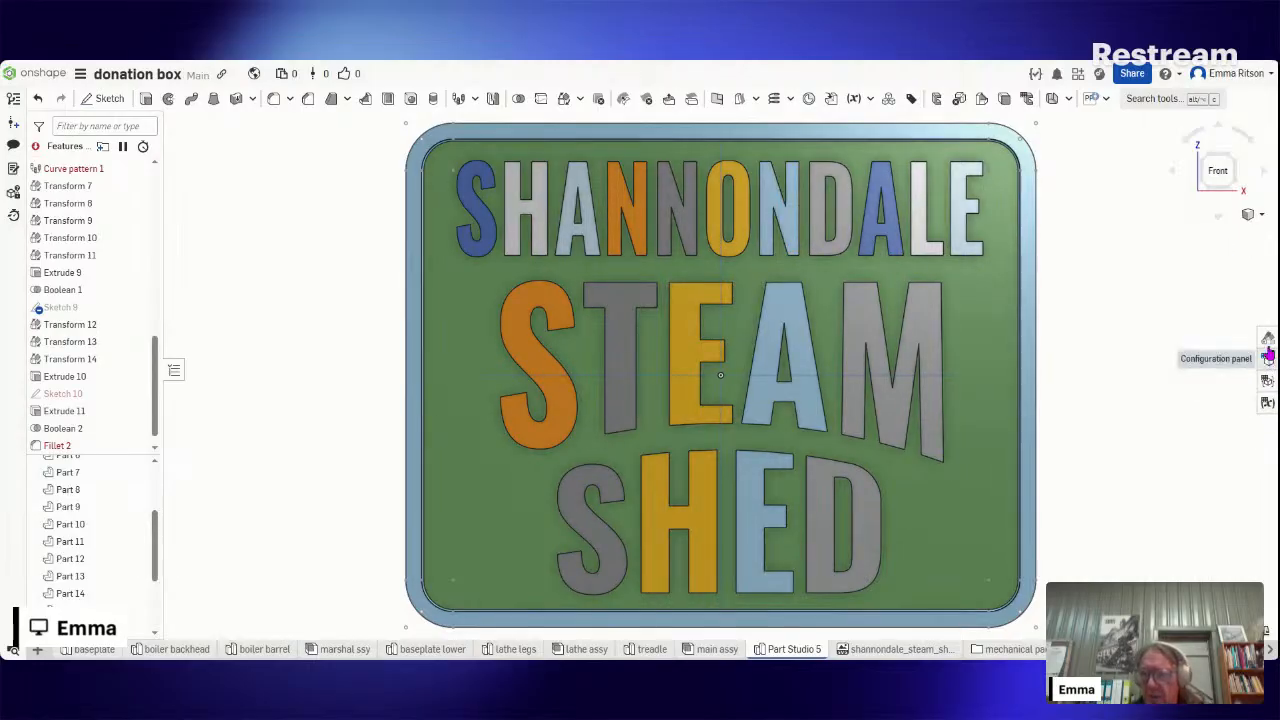
- Show the list of part appearances
click(1267, 341)
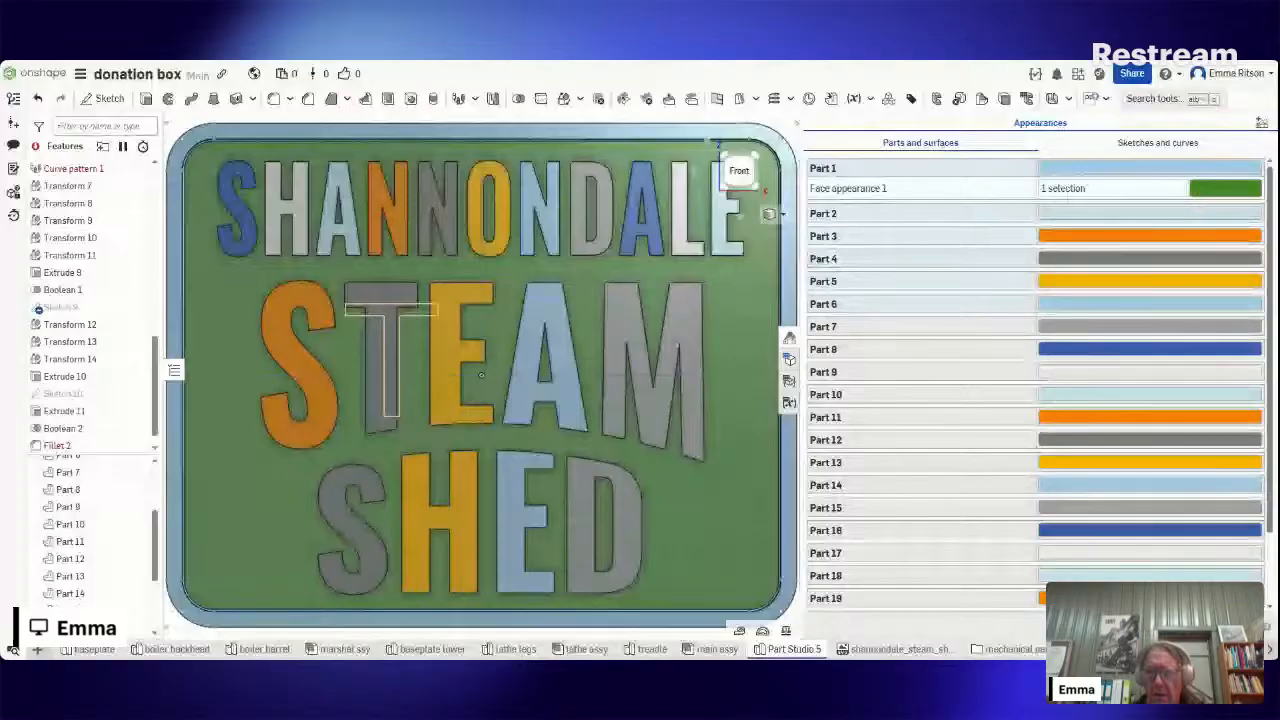
click(1214, 238)
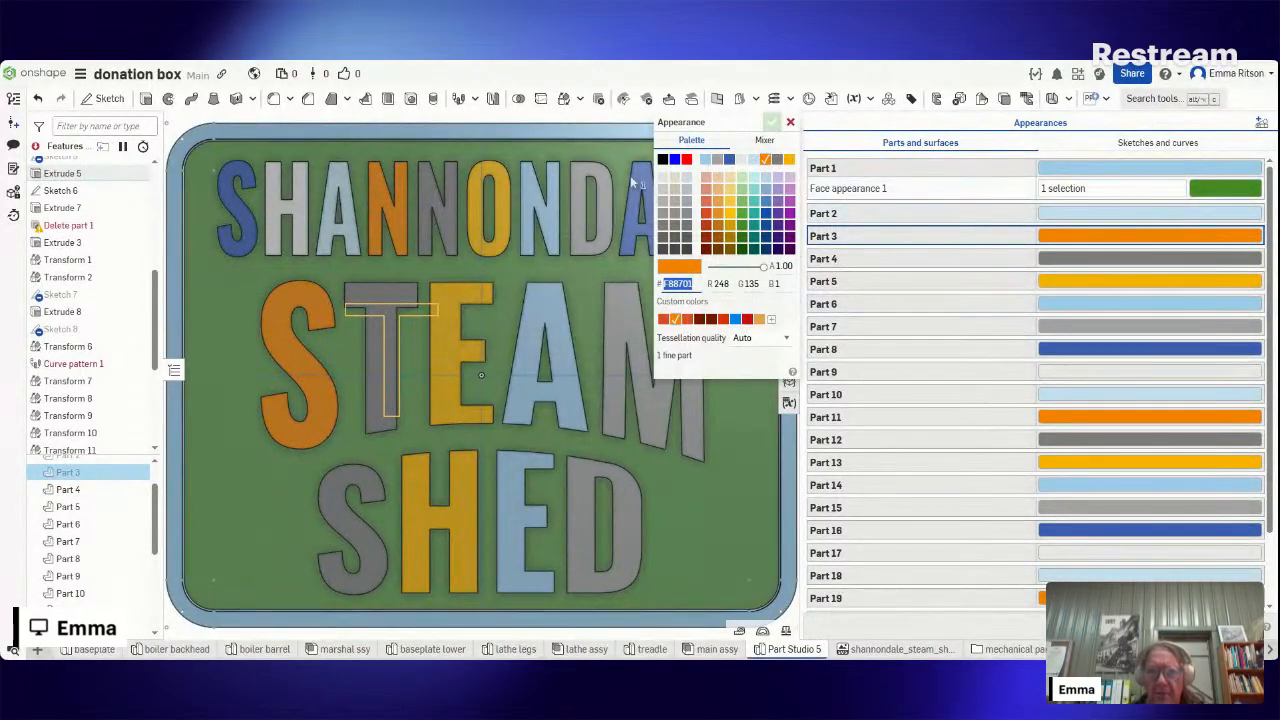
click(662, 178)
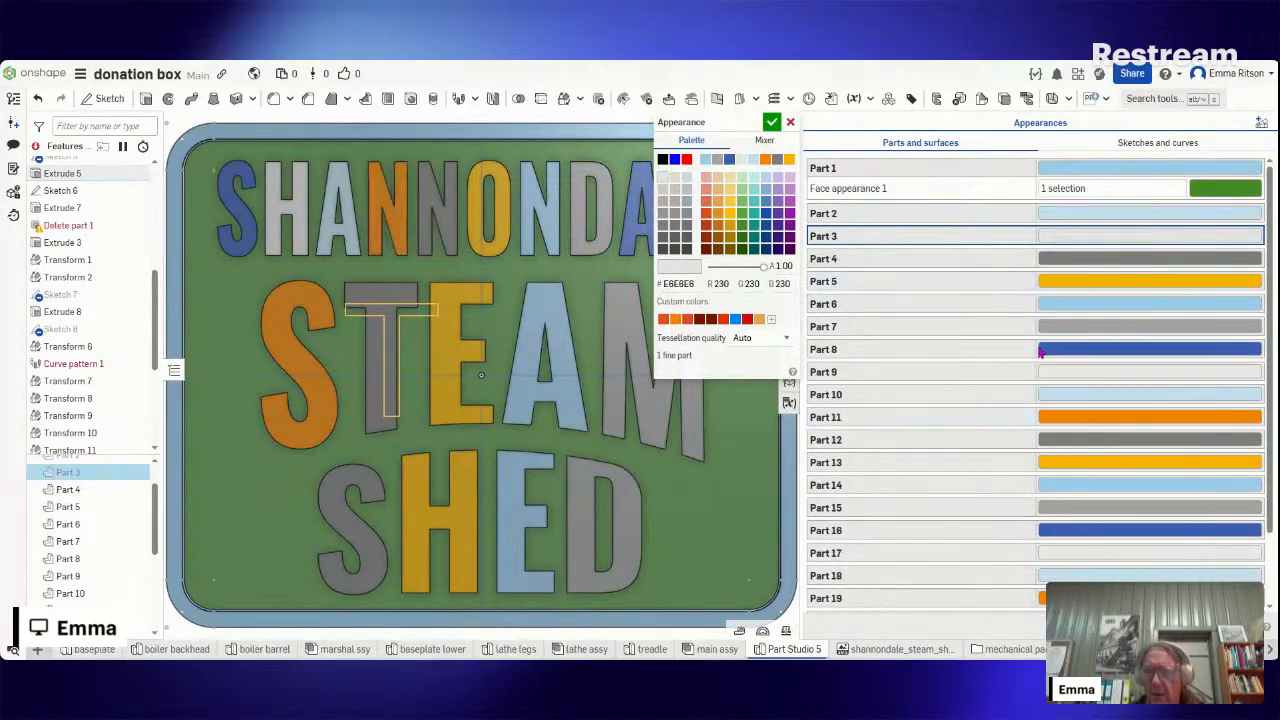
click(1126, 284)
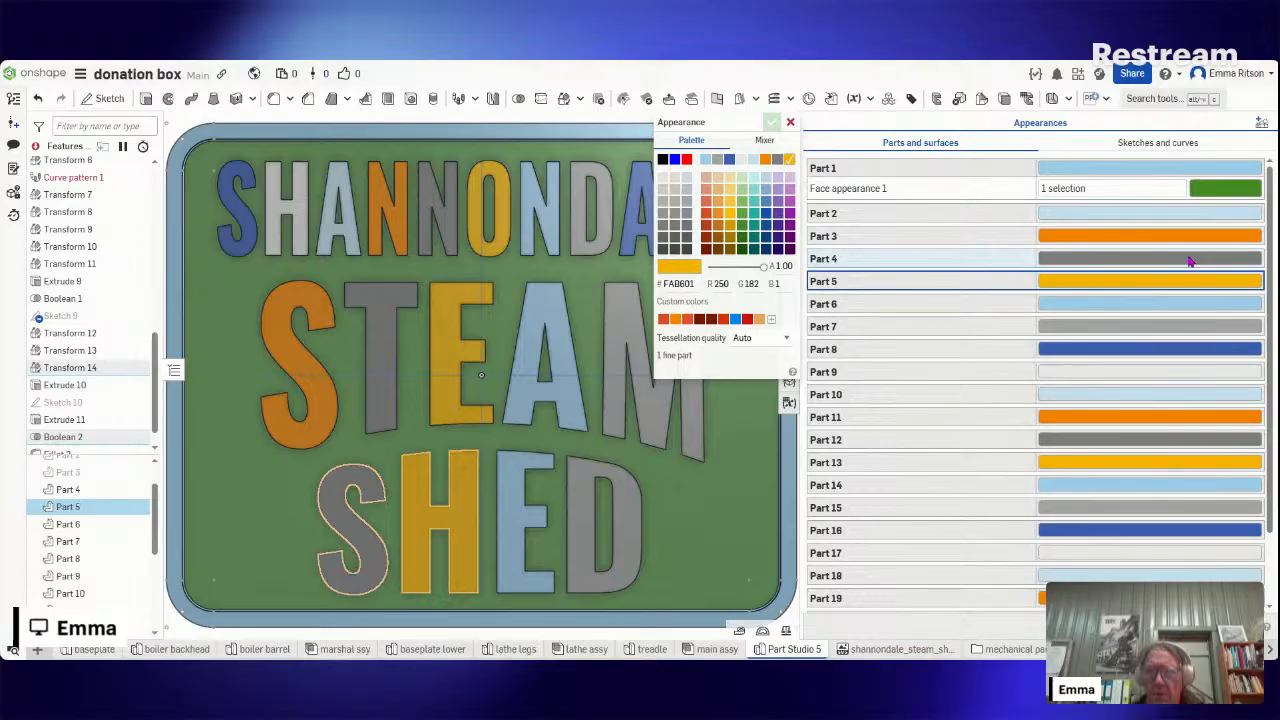
click(790, 122)
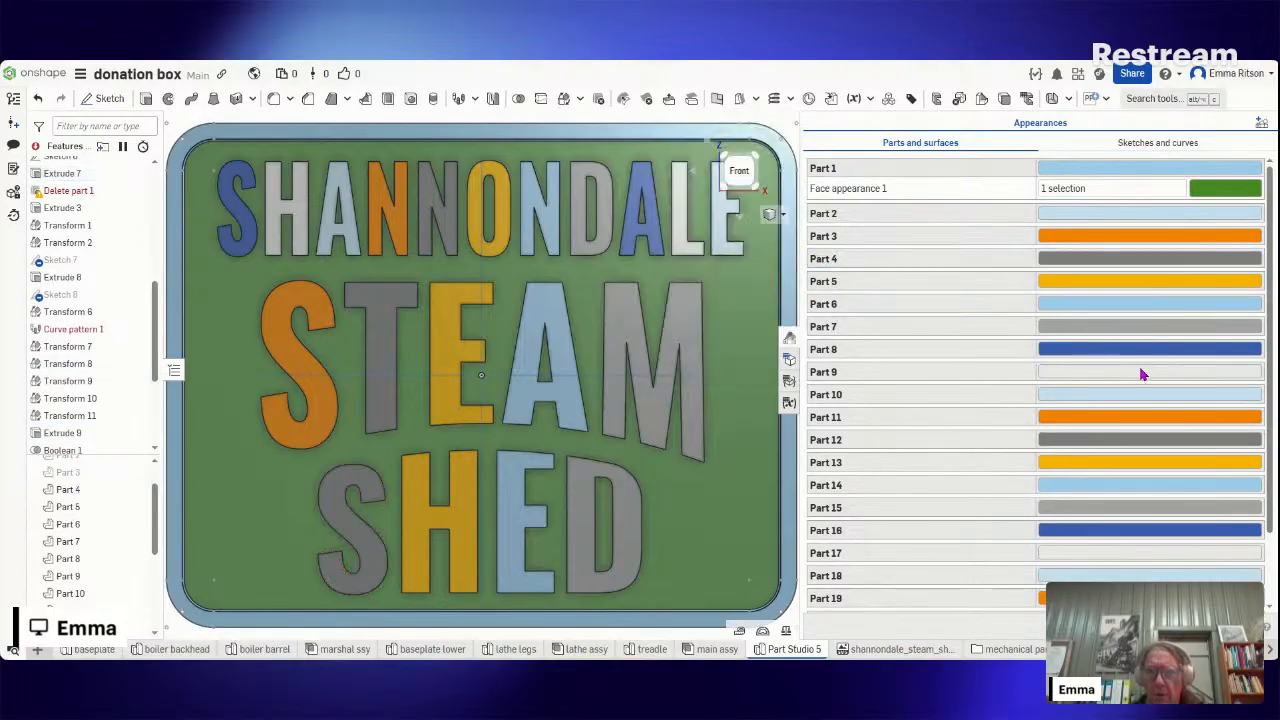
- Recolour the S, H and E of SHED (Parts 4, 5 and 6) to the light grey #B3B3B3
click(1116, 259)
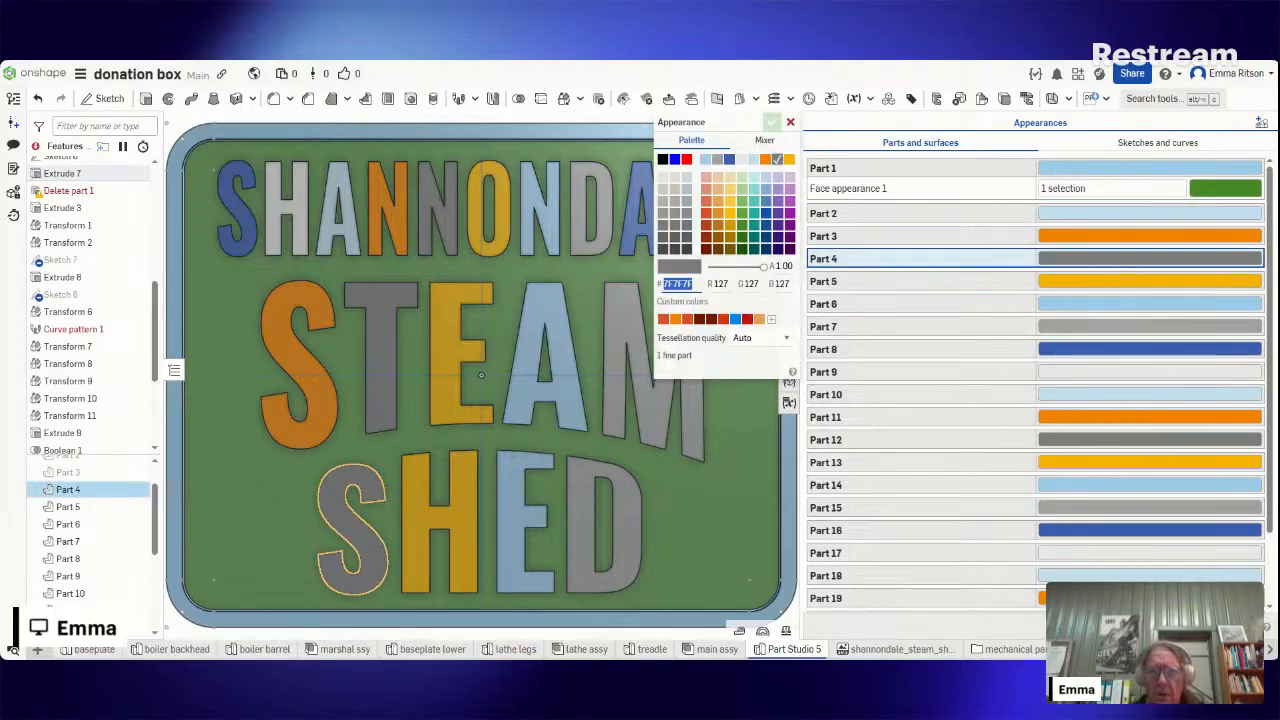
click(662, 203)
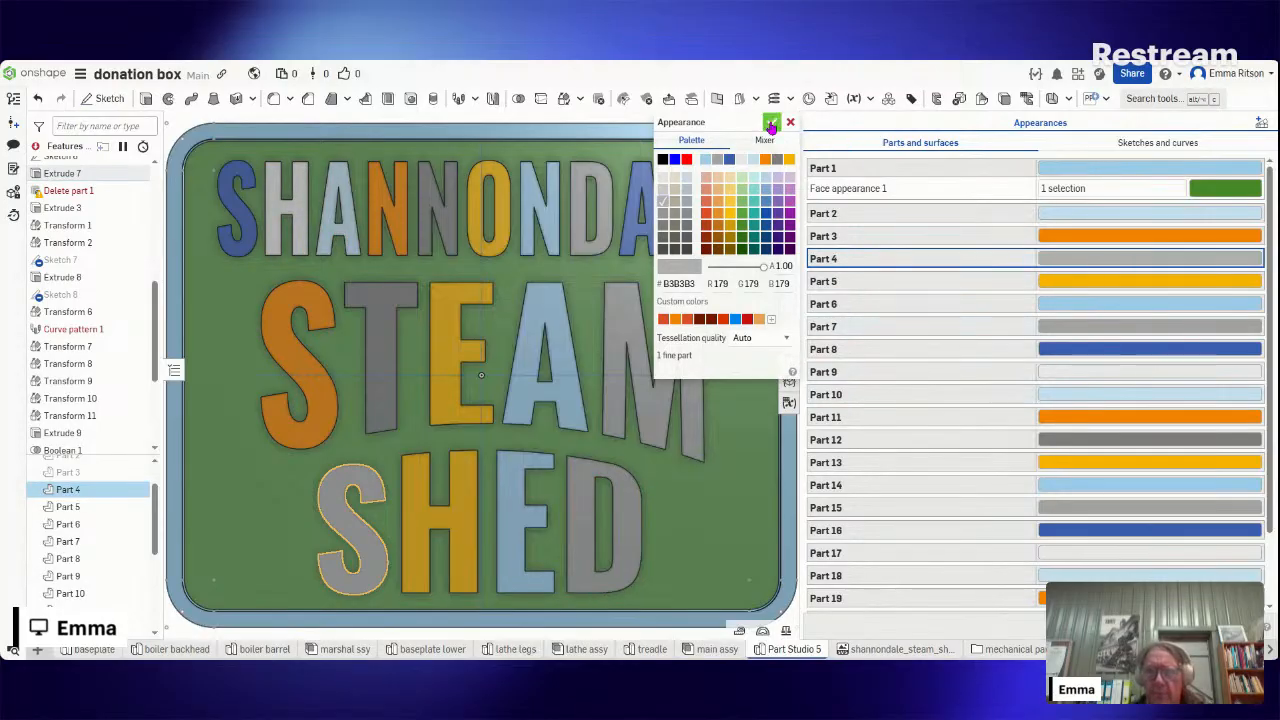
click(1150, 285)
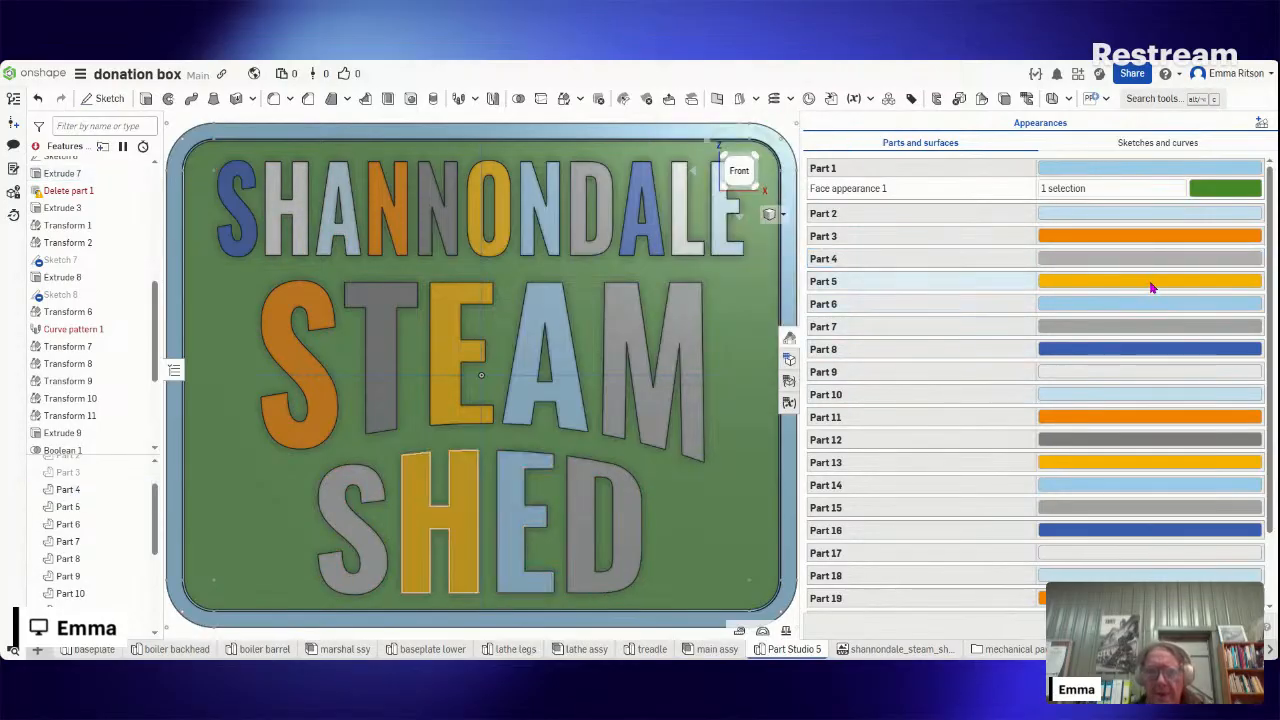
click(1150, 285)
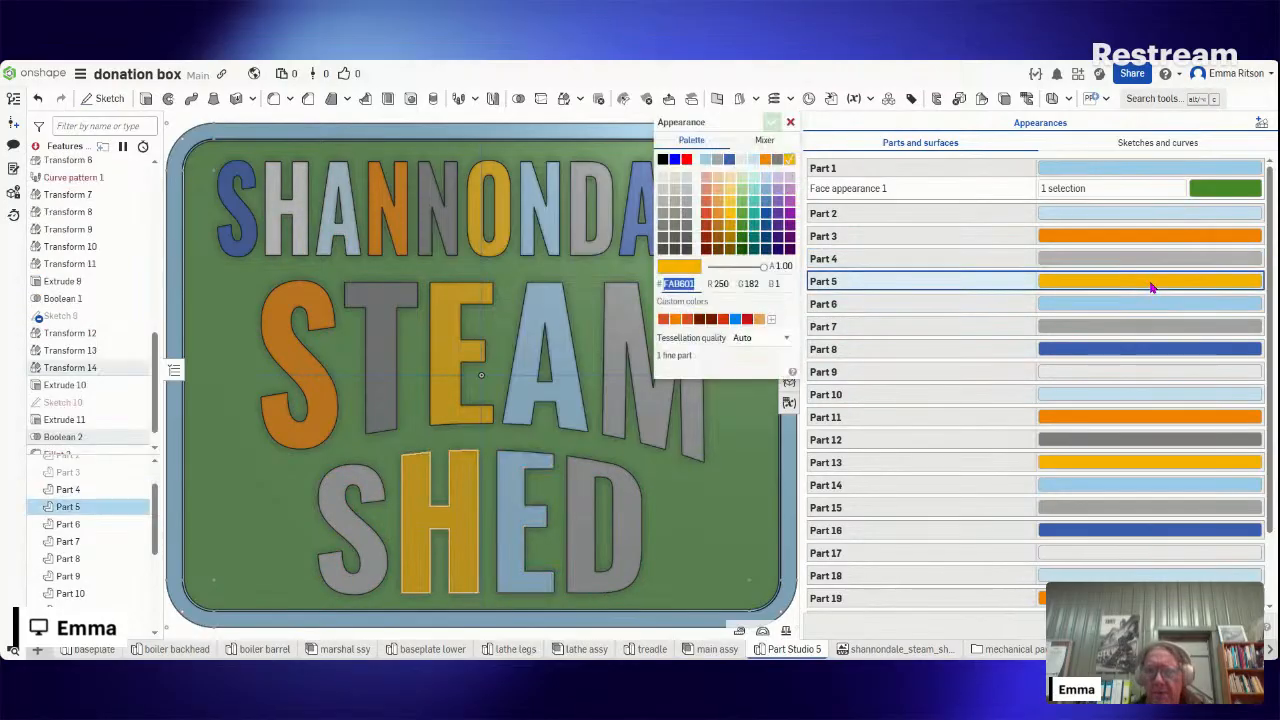
click(665, 202)
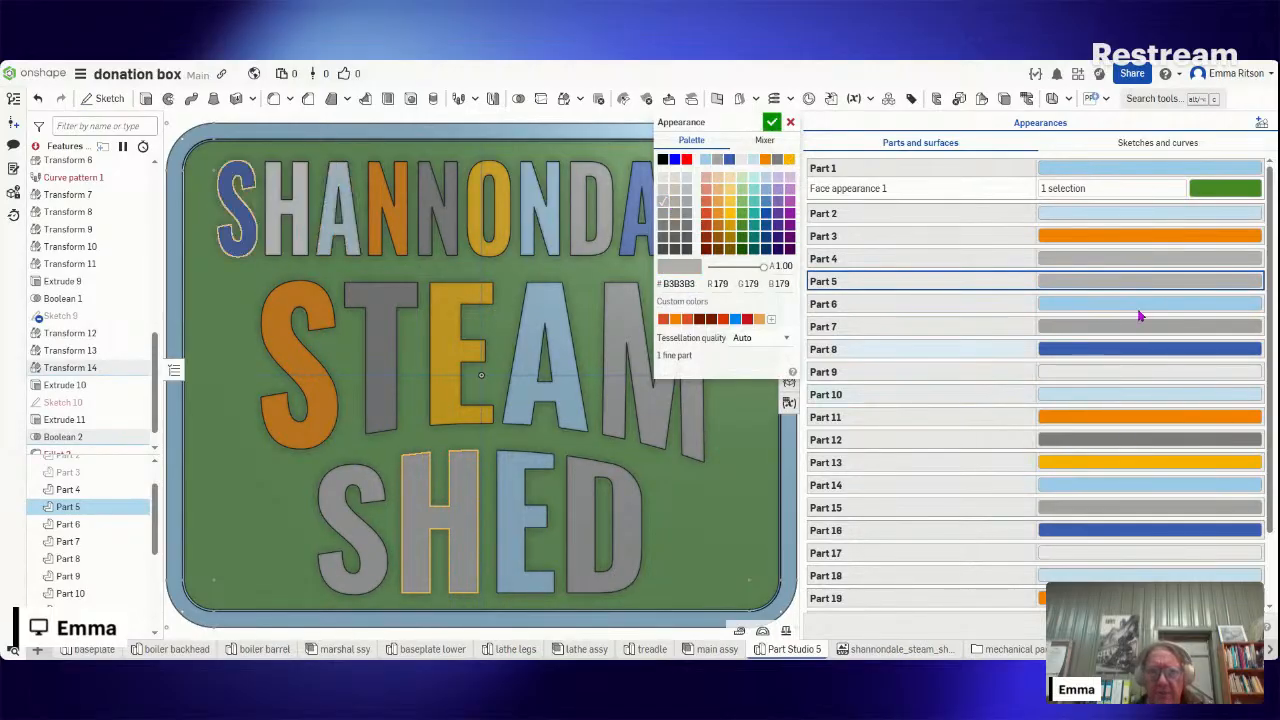
click(771, 122)
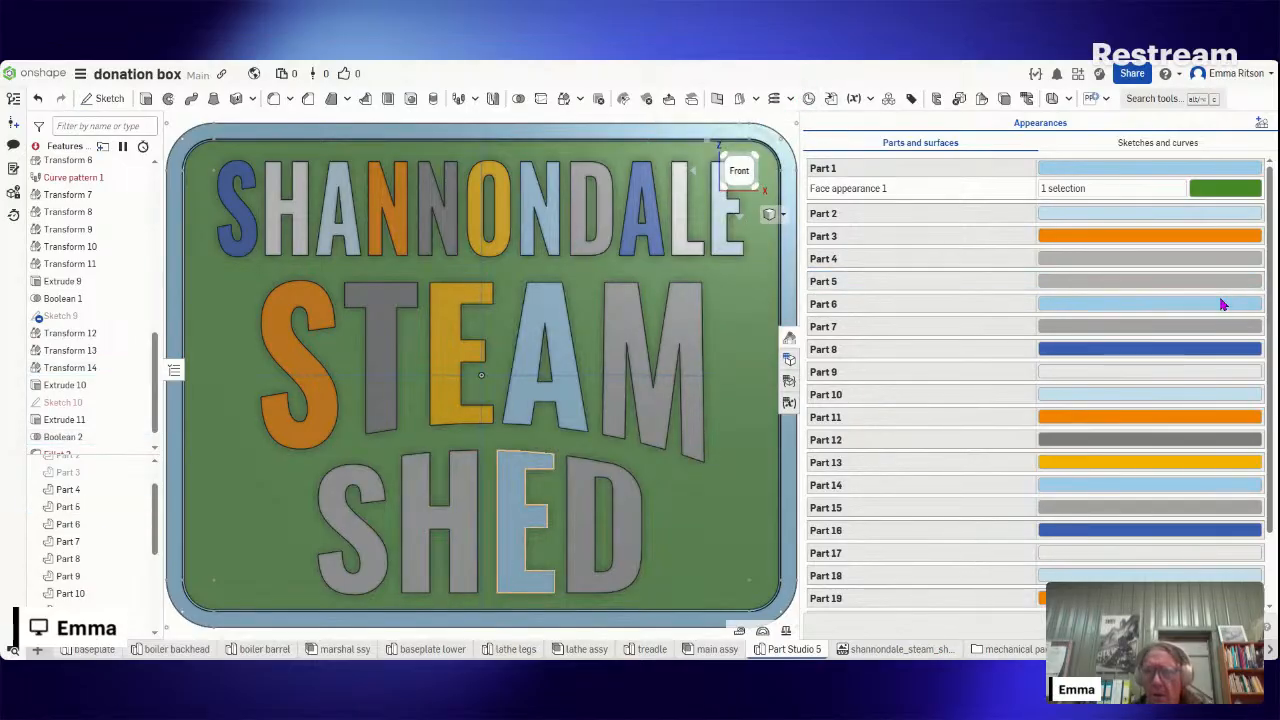
click(1222, 304)
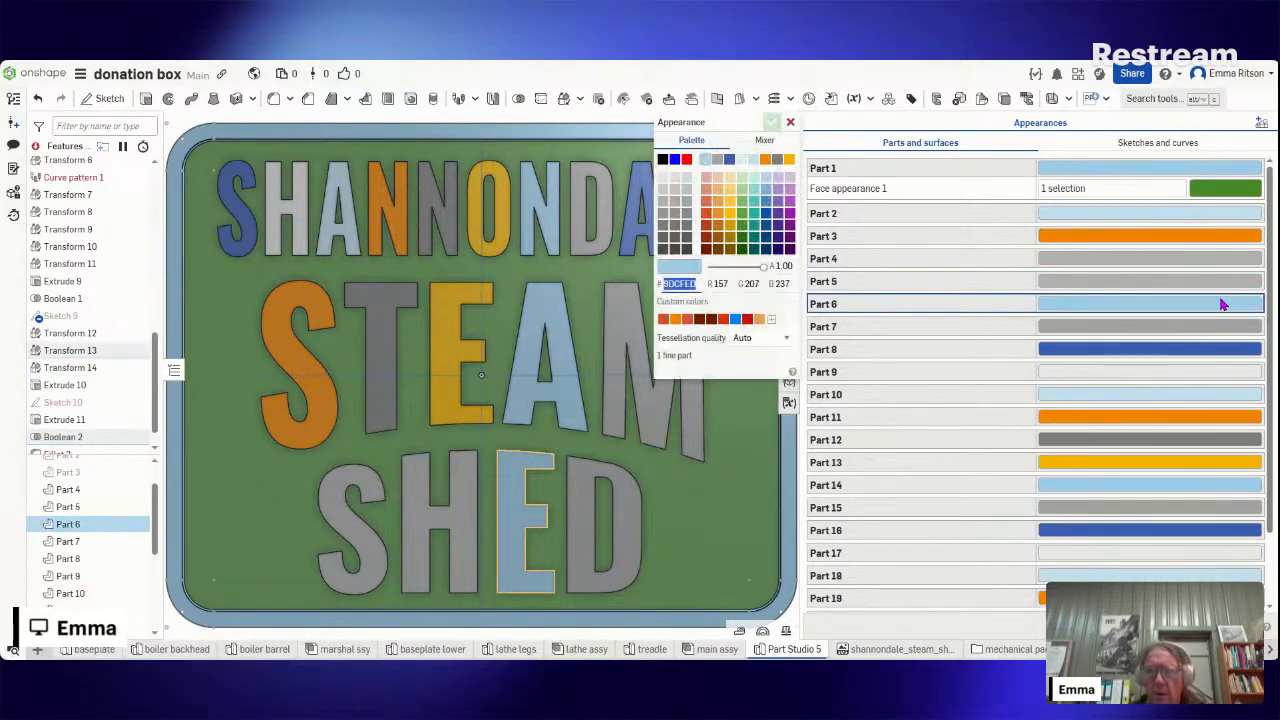
click(663, 205)
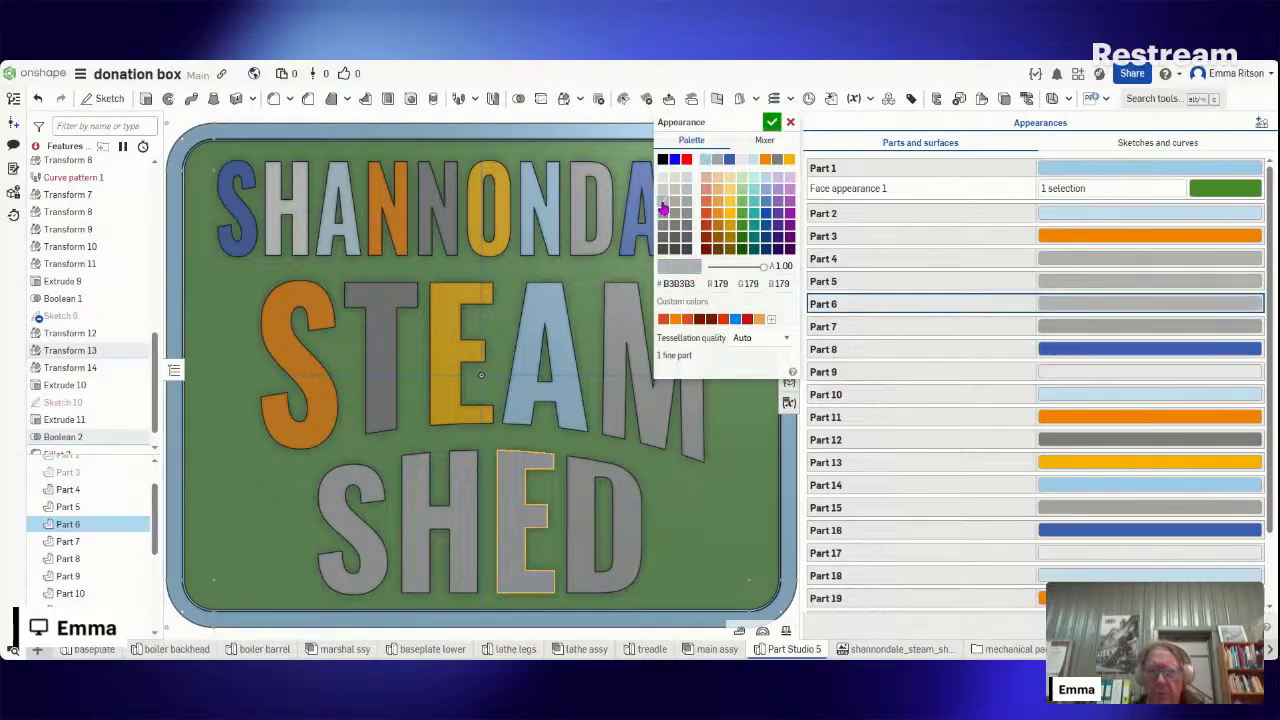
click(769, 124)
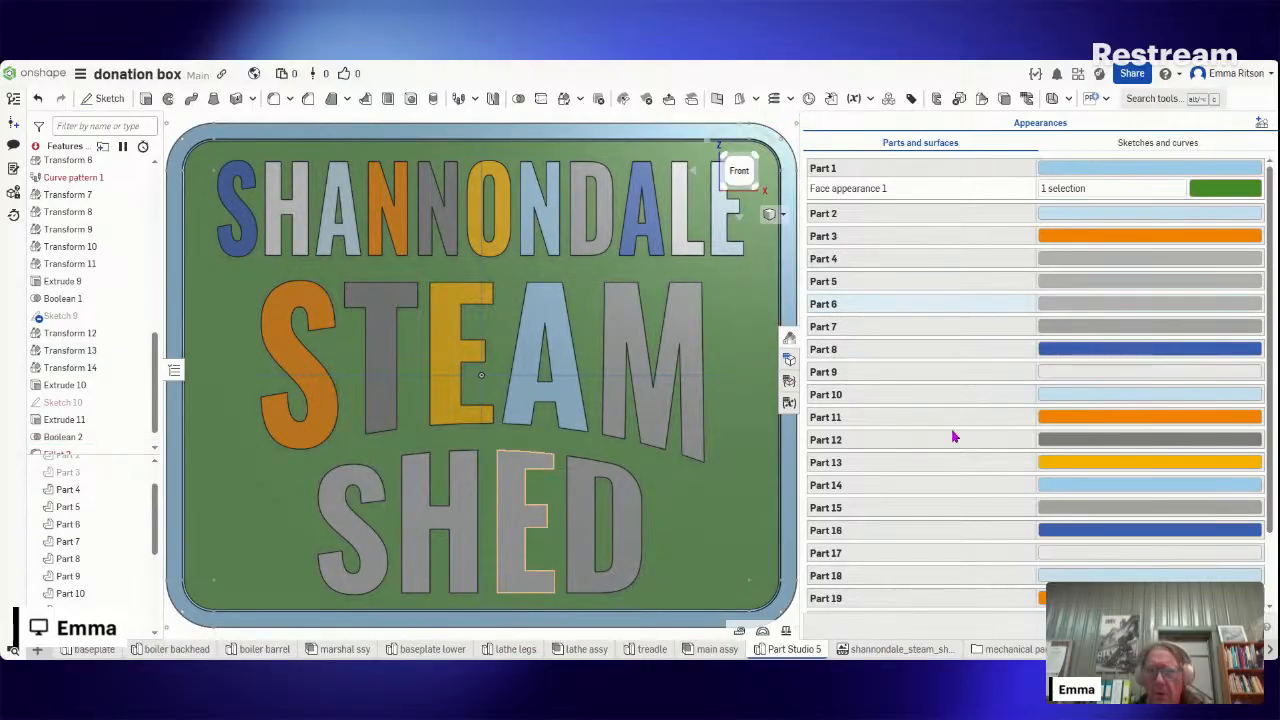
- Recolour the S, H and first A of SHANNONDALE (Parts 8, 9 and 10) to the light grey #B3B3B3
click(1193, 353)
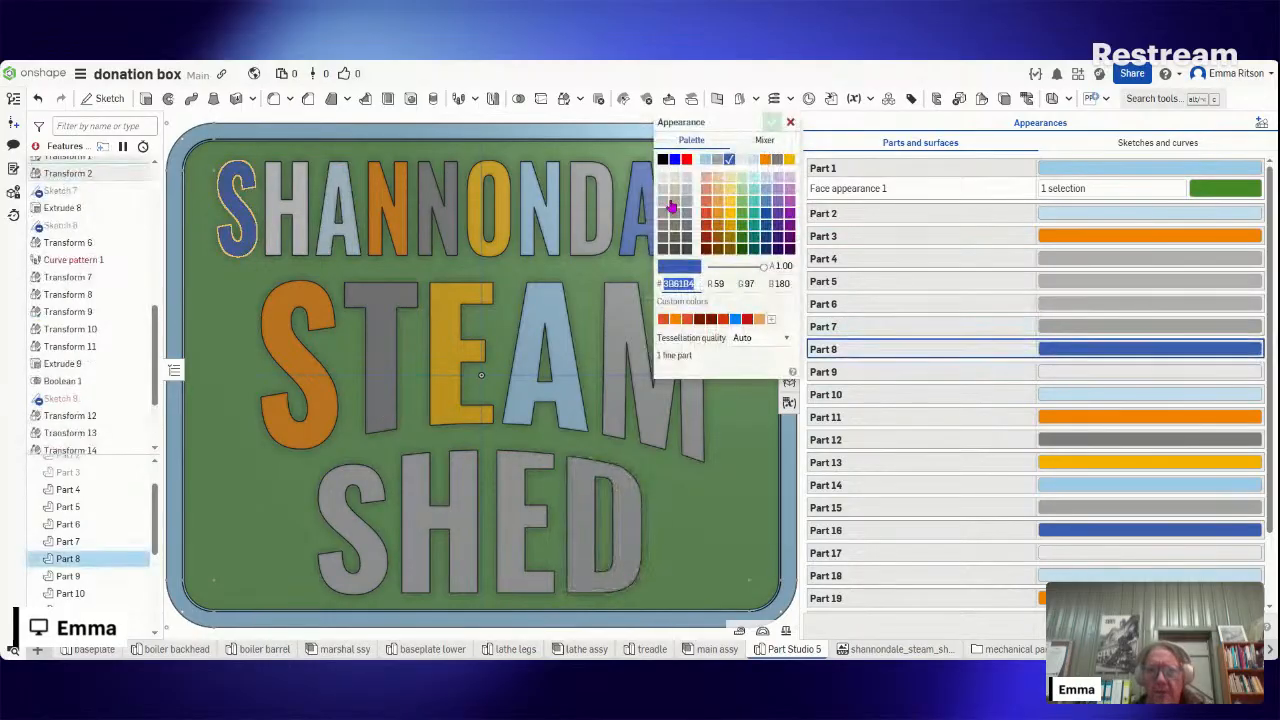
click(665, 210)
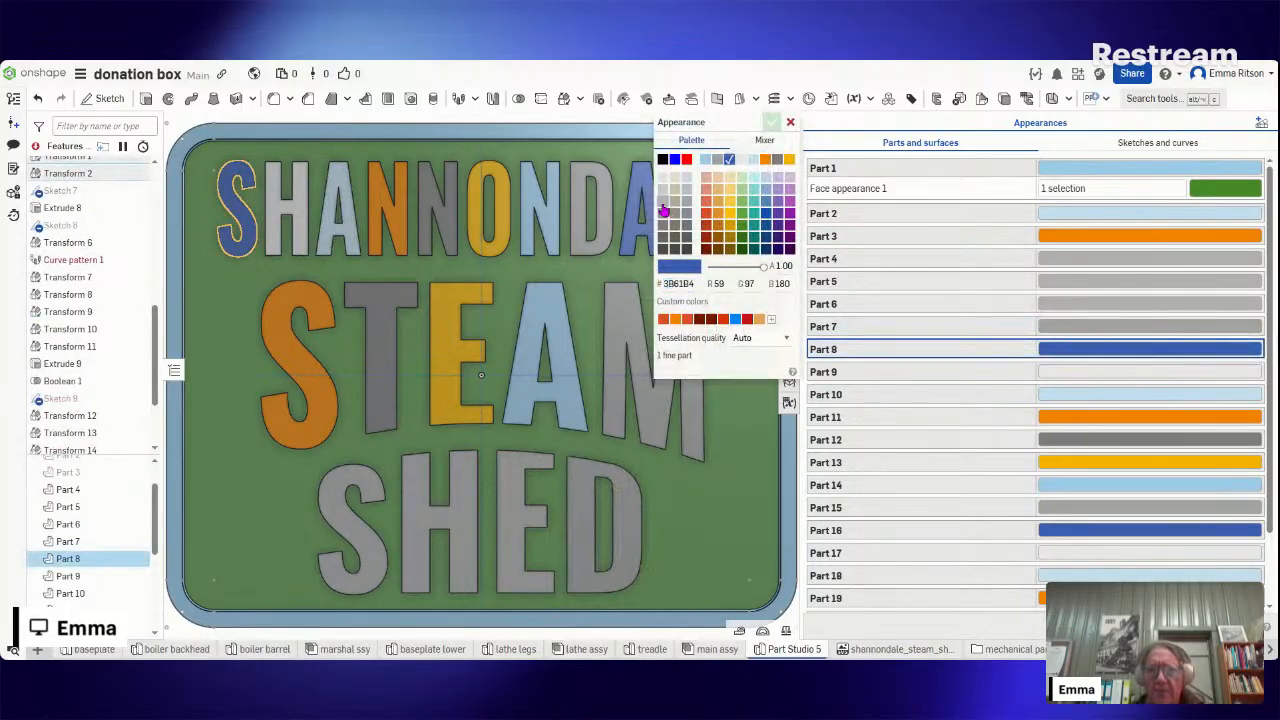
click(776, 124)
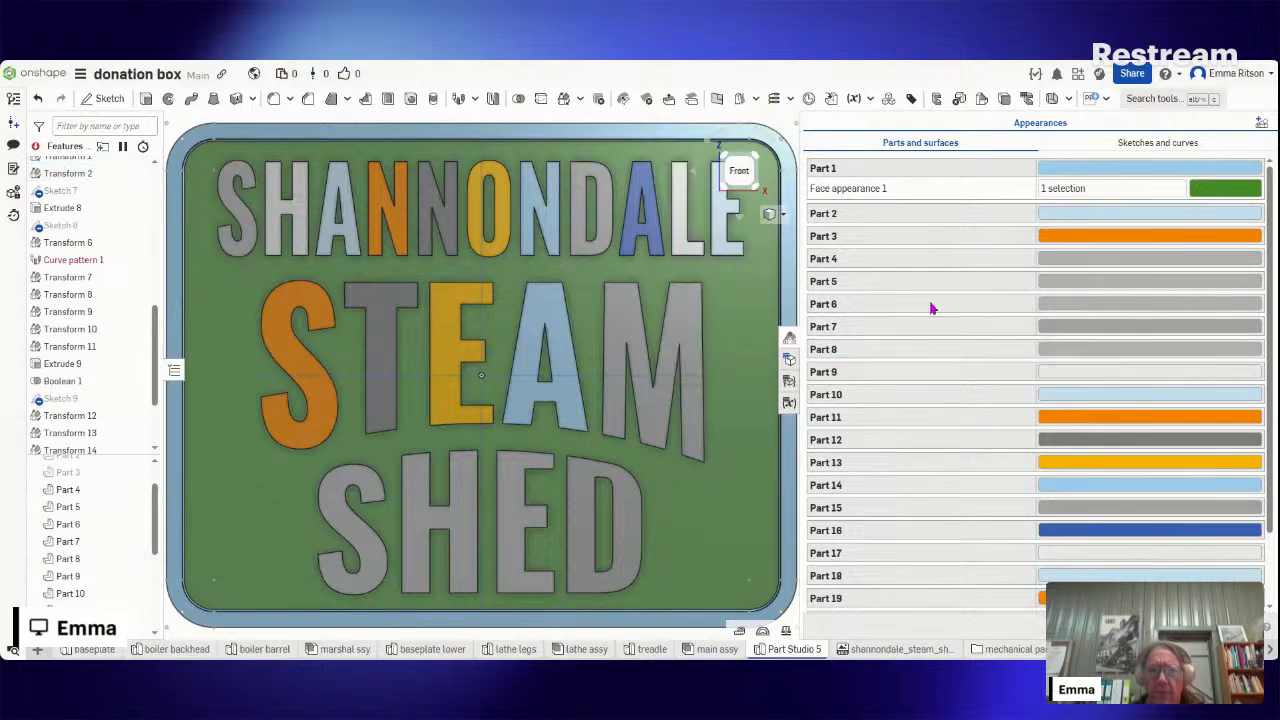
click(1160, 381)
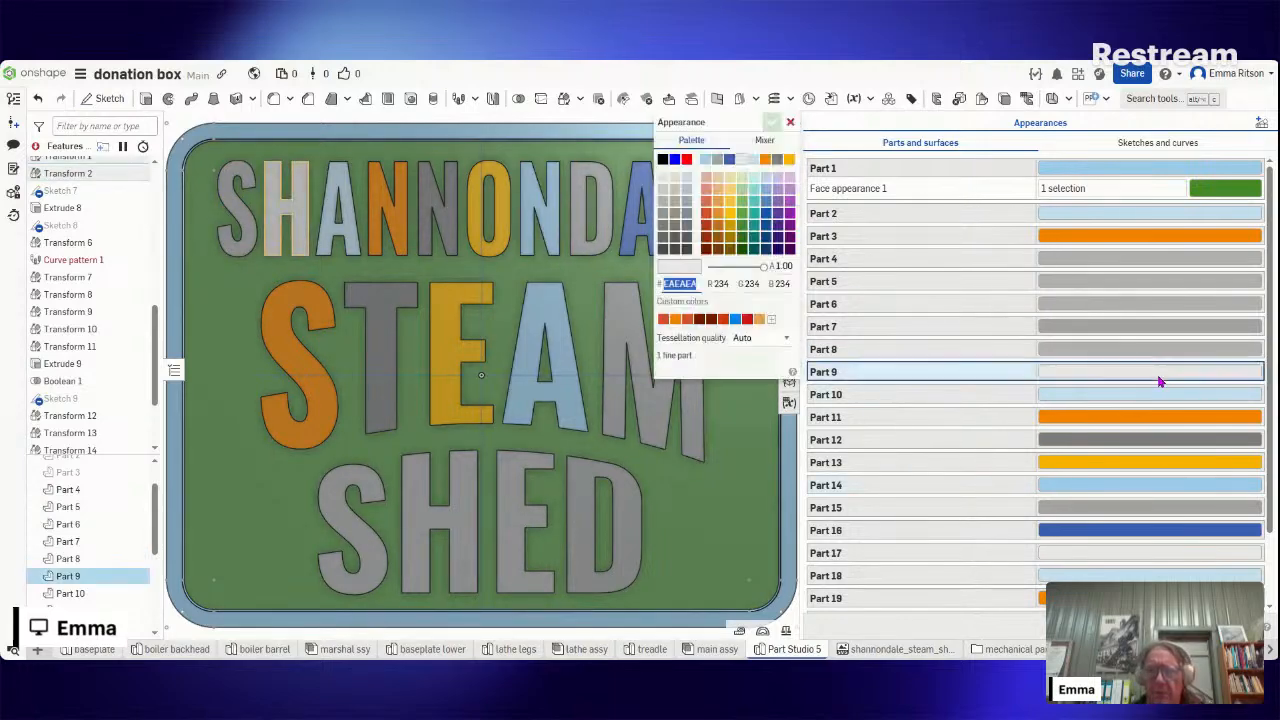
click(663, 205)
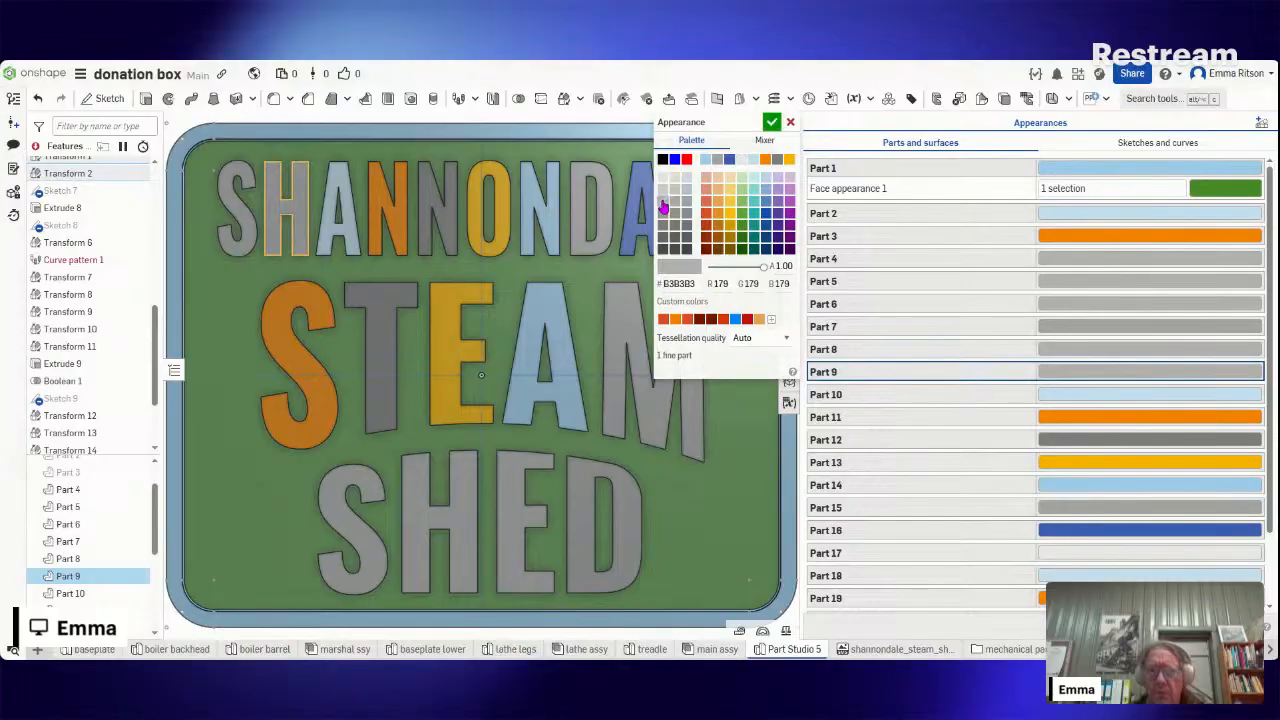
click(771, 124)
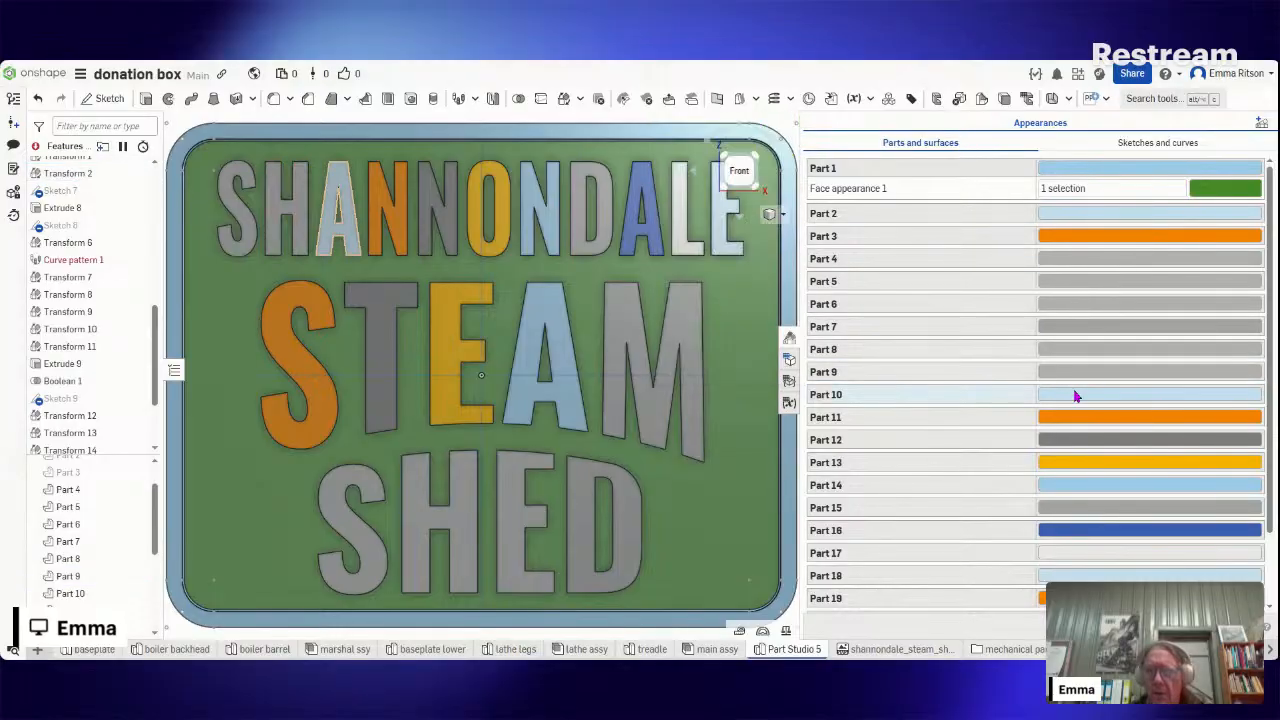
click(1075, 396)
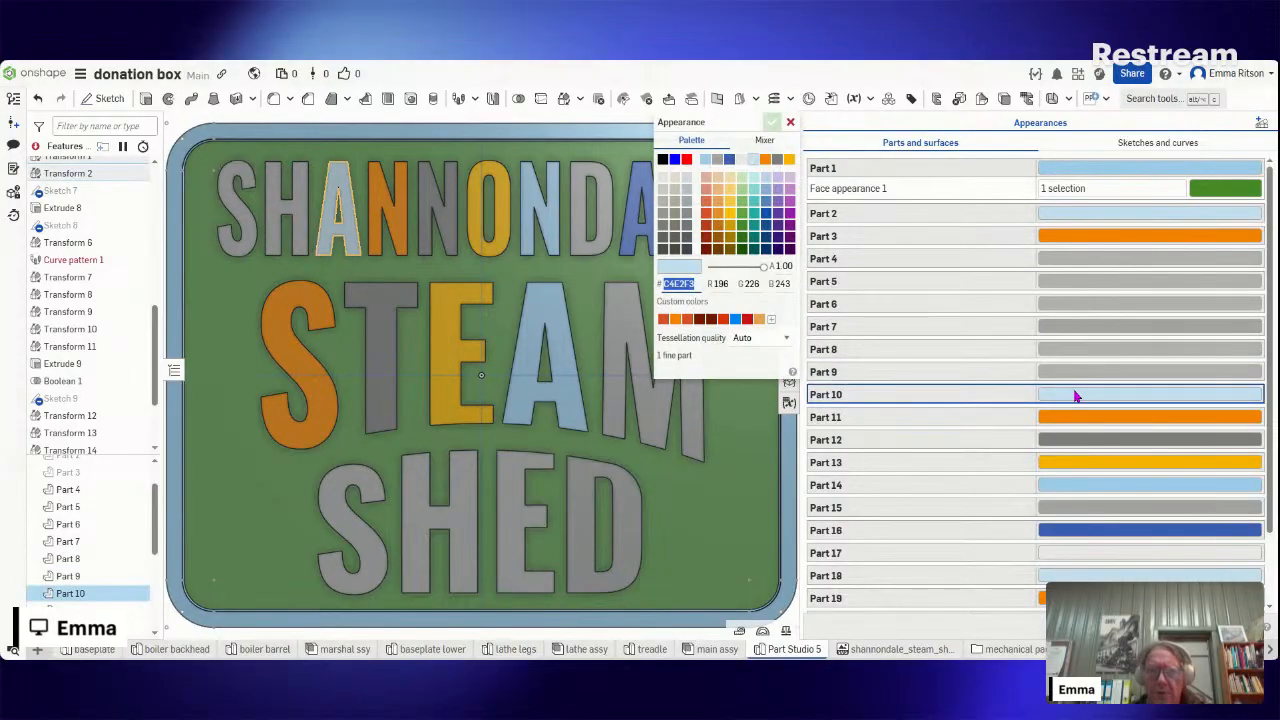
click(663, 202)
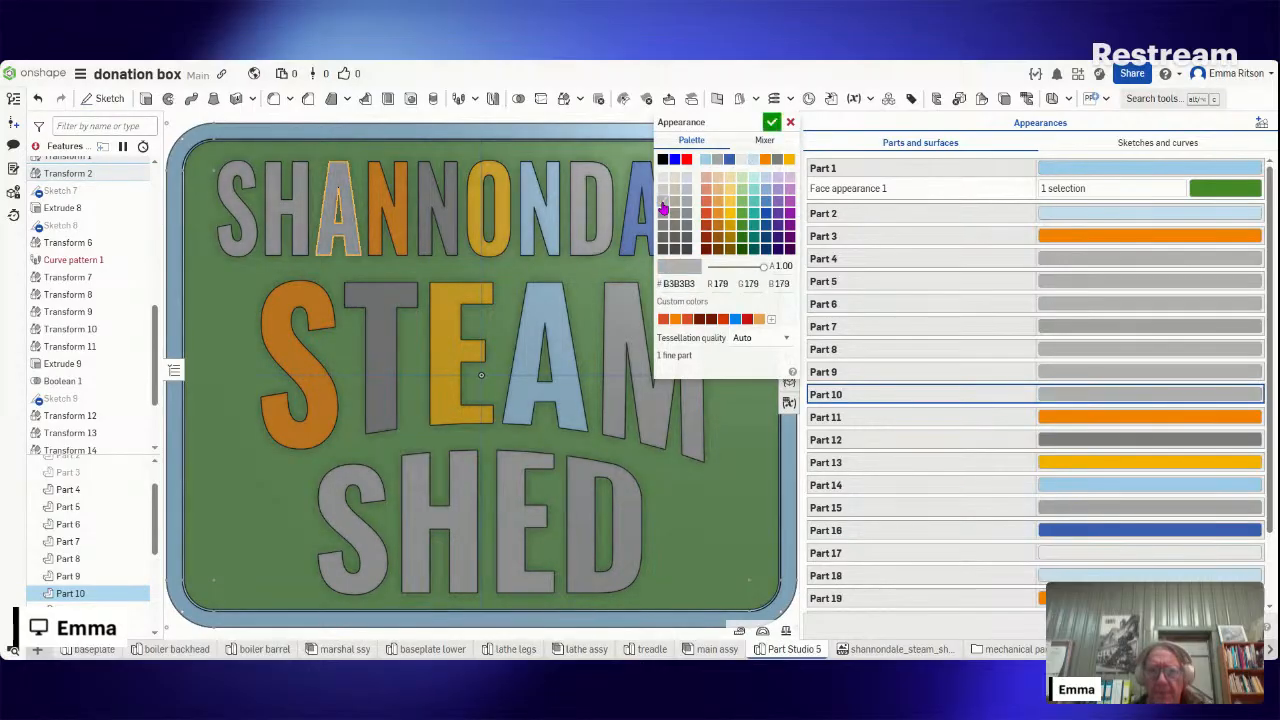
click(771, 121)
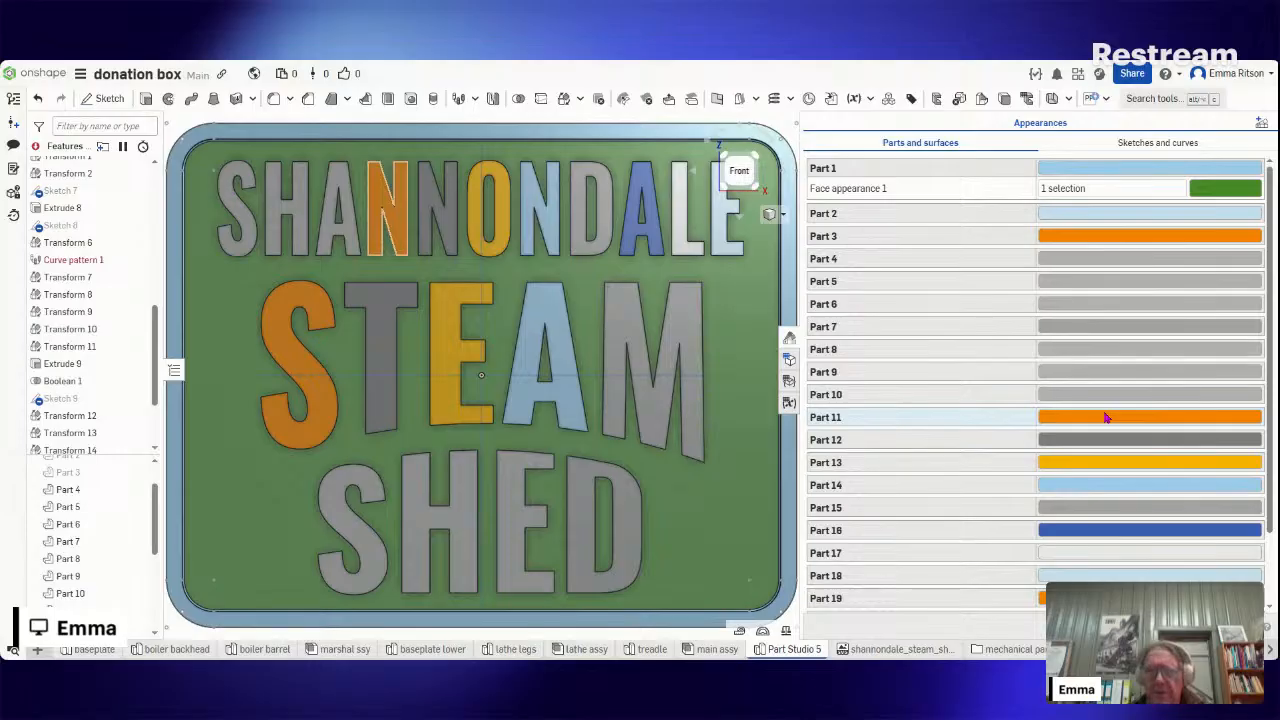
- Recolour the first N of SHANNONDALE (Part 11) to the light grey #B3B3B3
click(1198, 421)
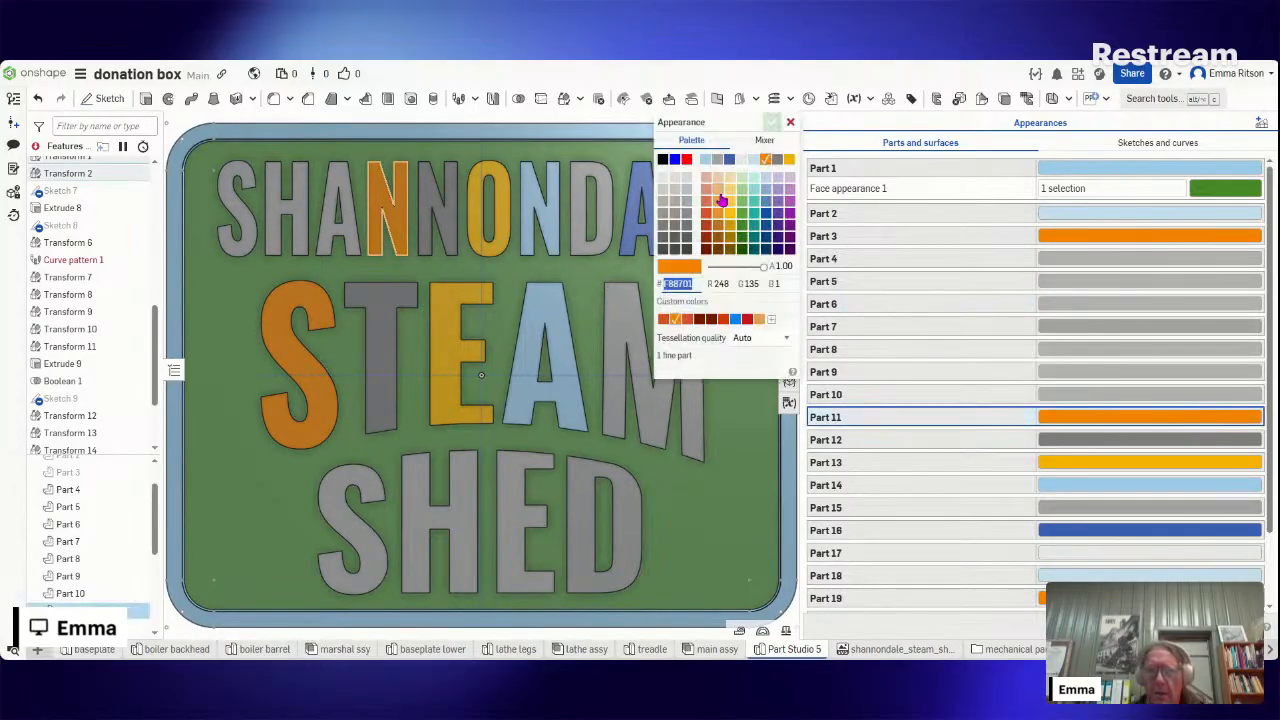
click(772, 121)
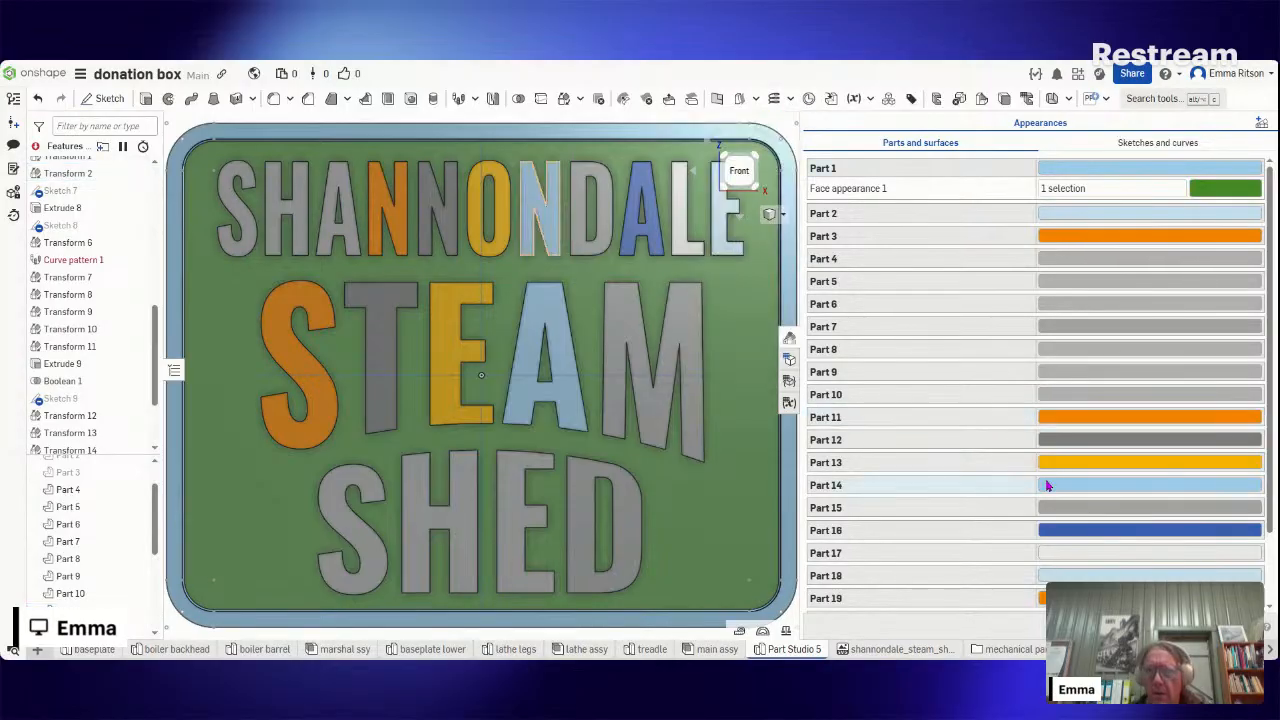
click(1090, 421)
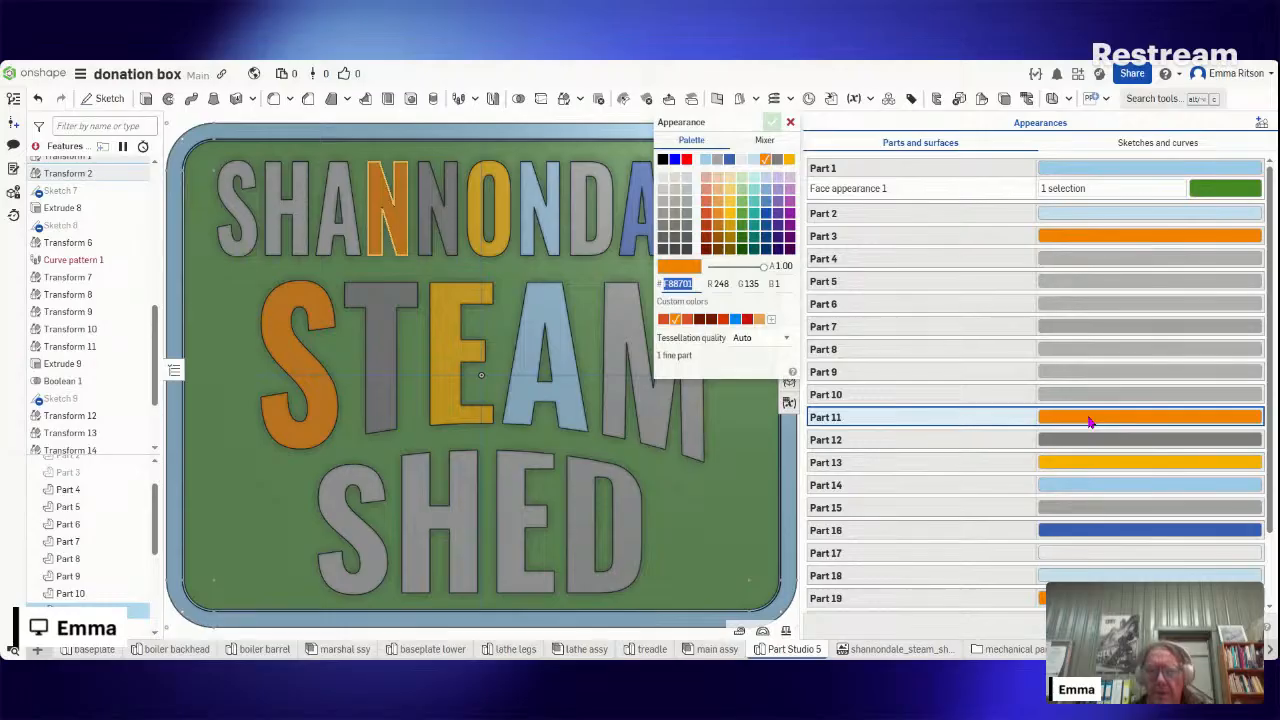
click(662, 201)
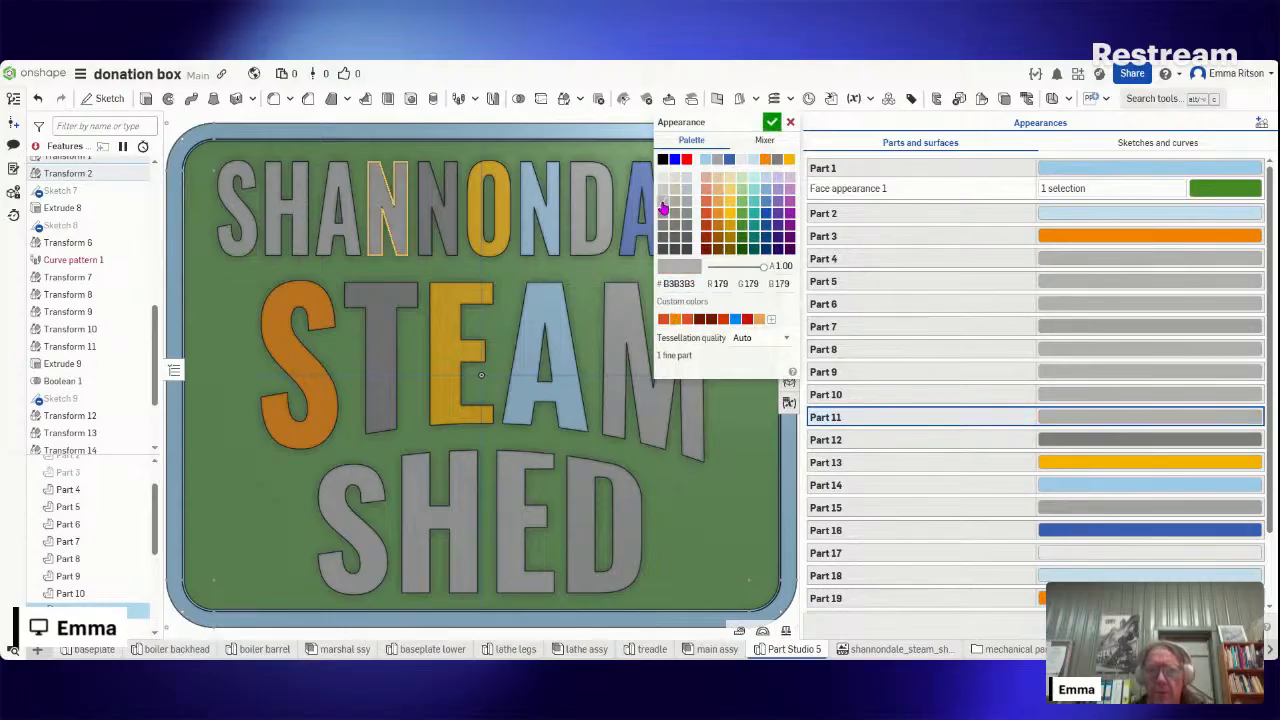
click(772, 122)
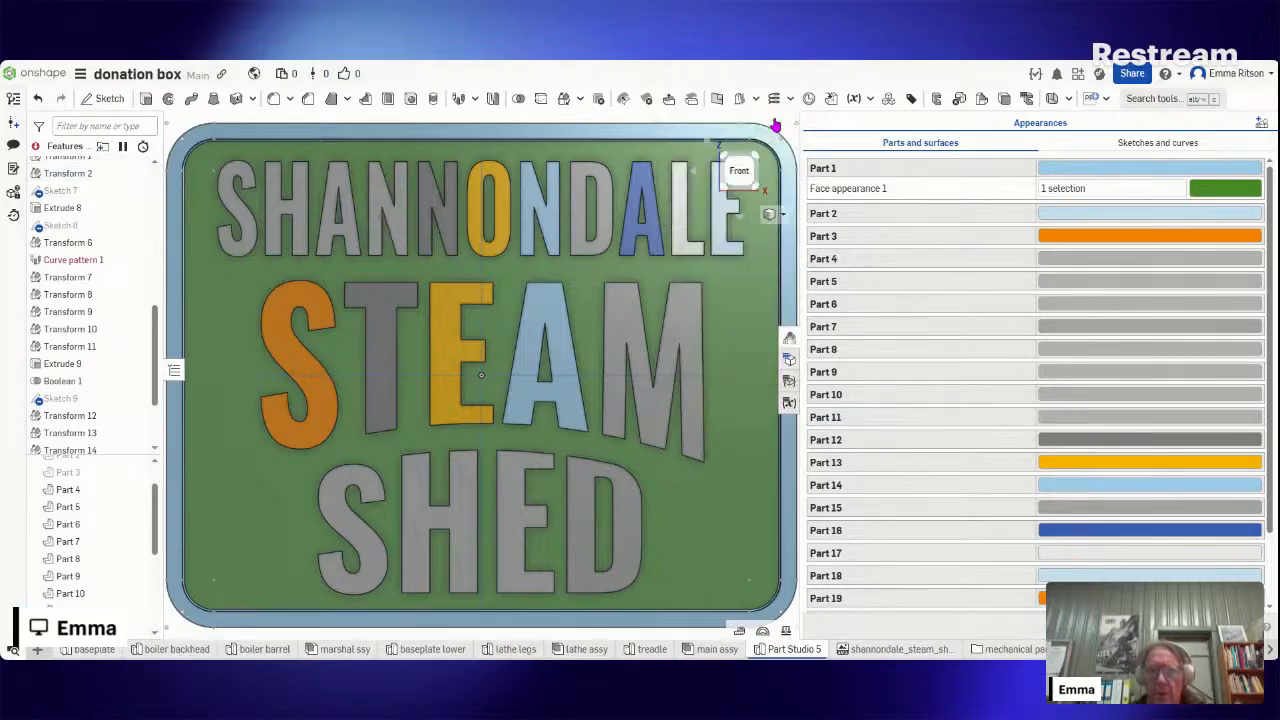
- Recolour the third N, the O and the second A of SHANNONDALE (Parts 14, 13 and 16) to the same light grey #B3B3B3
click(1118, 486)
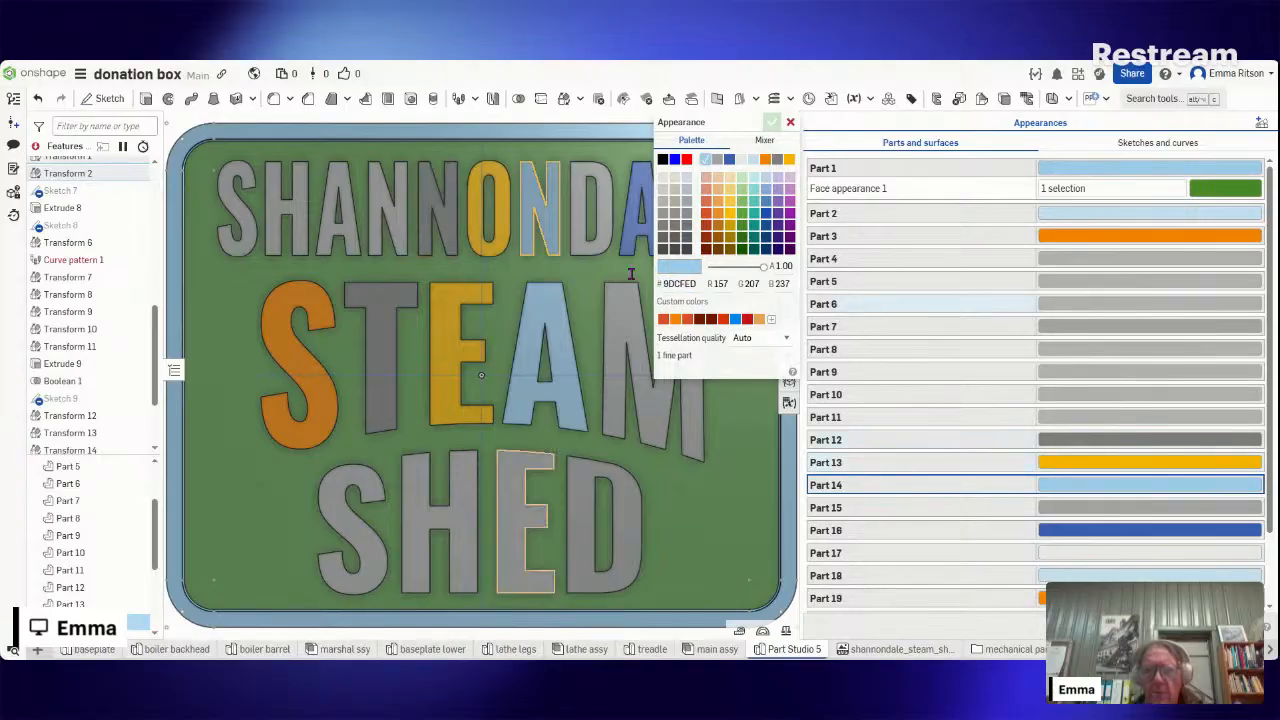
click(663, 201)
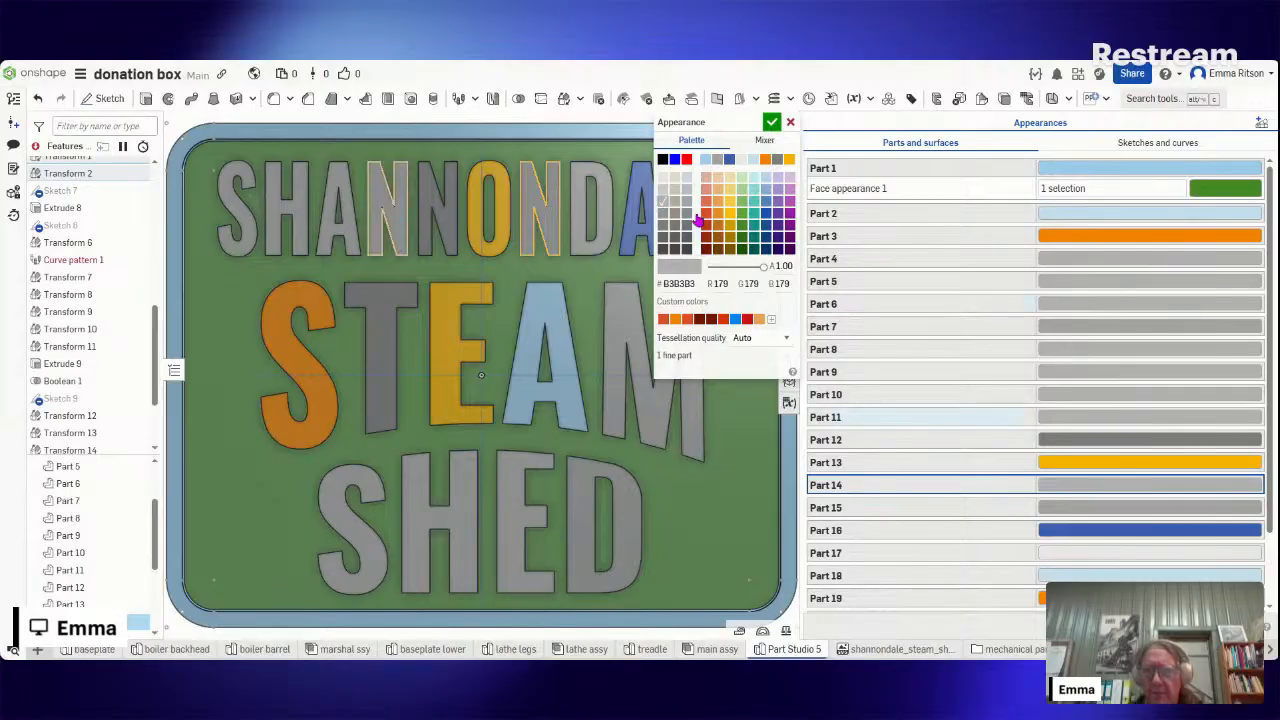
click(775, 125)
click(1070, 462)
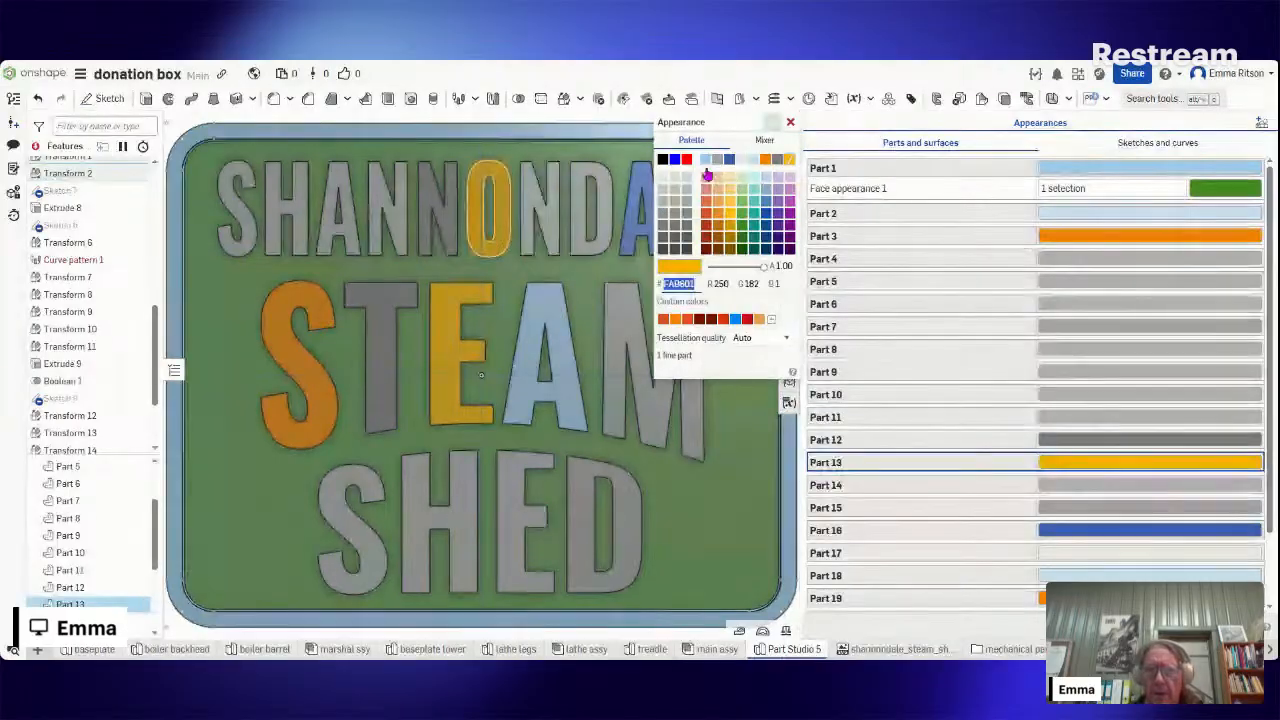
click(663, 202)
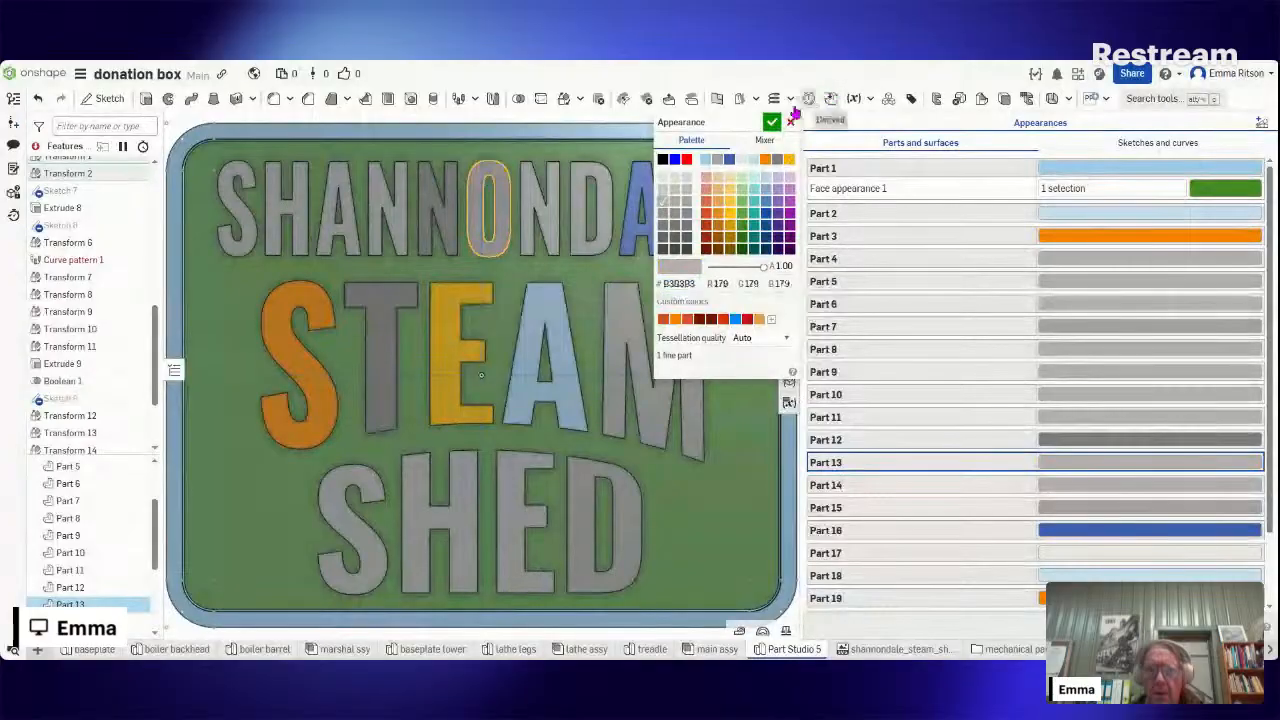
click(771, 121)
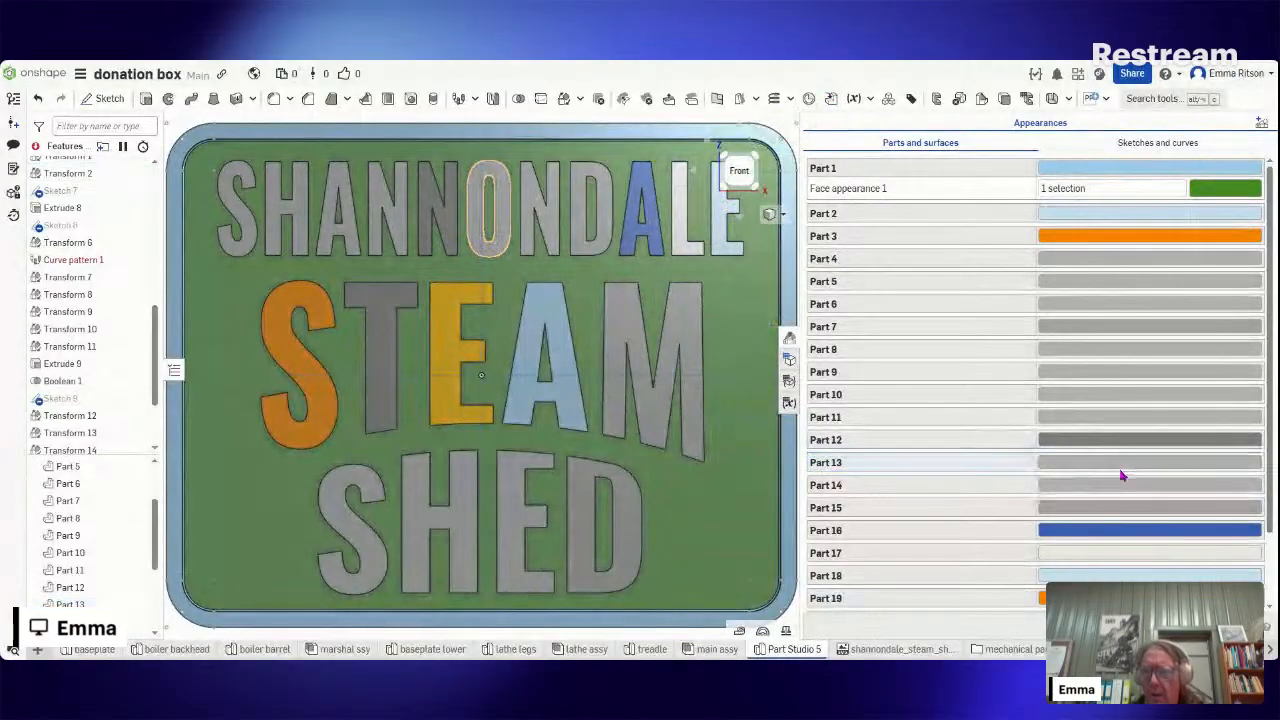
click(1122, 530)
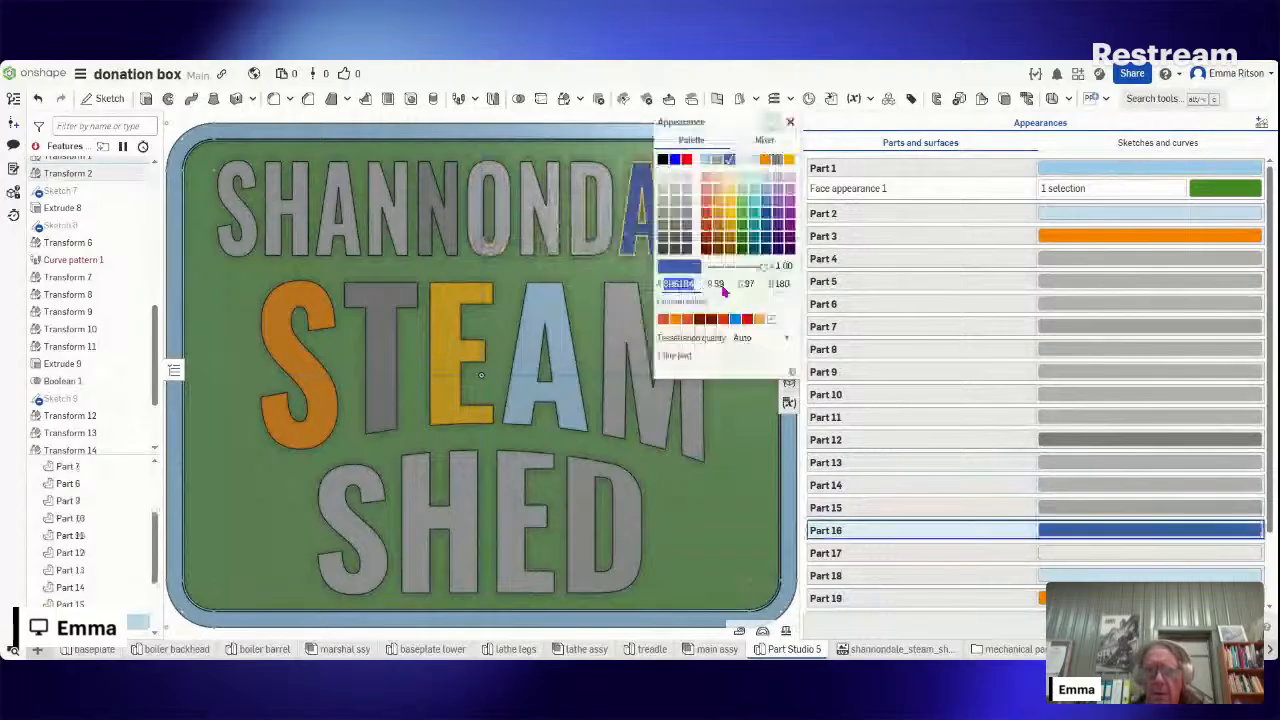
key(Escape)
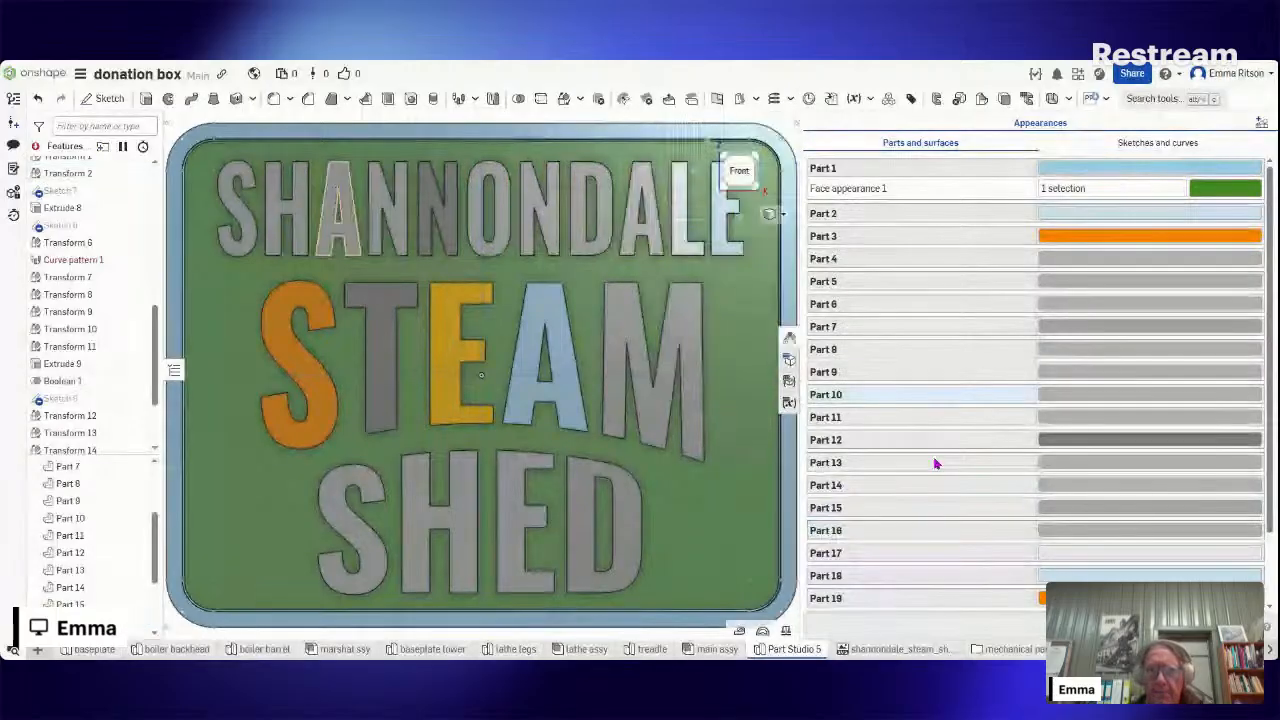
- Recolour the L and final E of SHANNONDALE (Parts 17 and 18) to the light grey #B3B3B3
click(1125, 553)
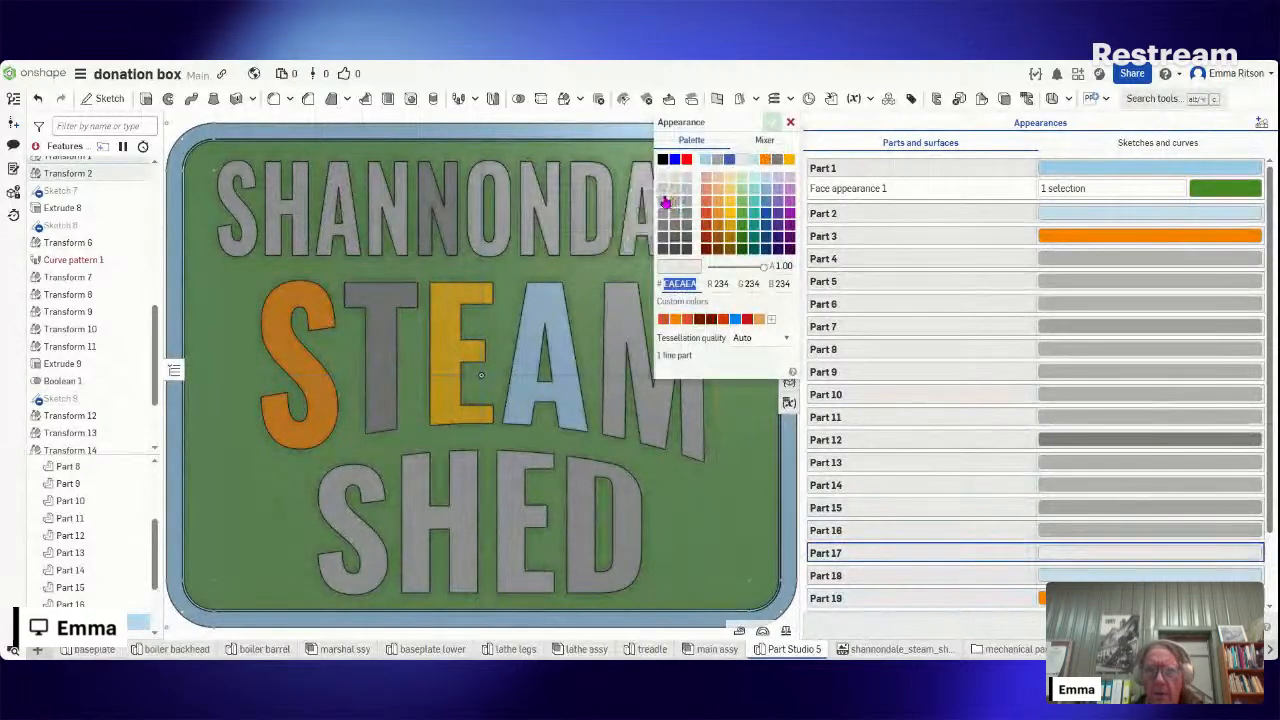
click(664, 201)
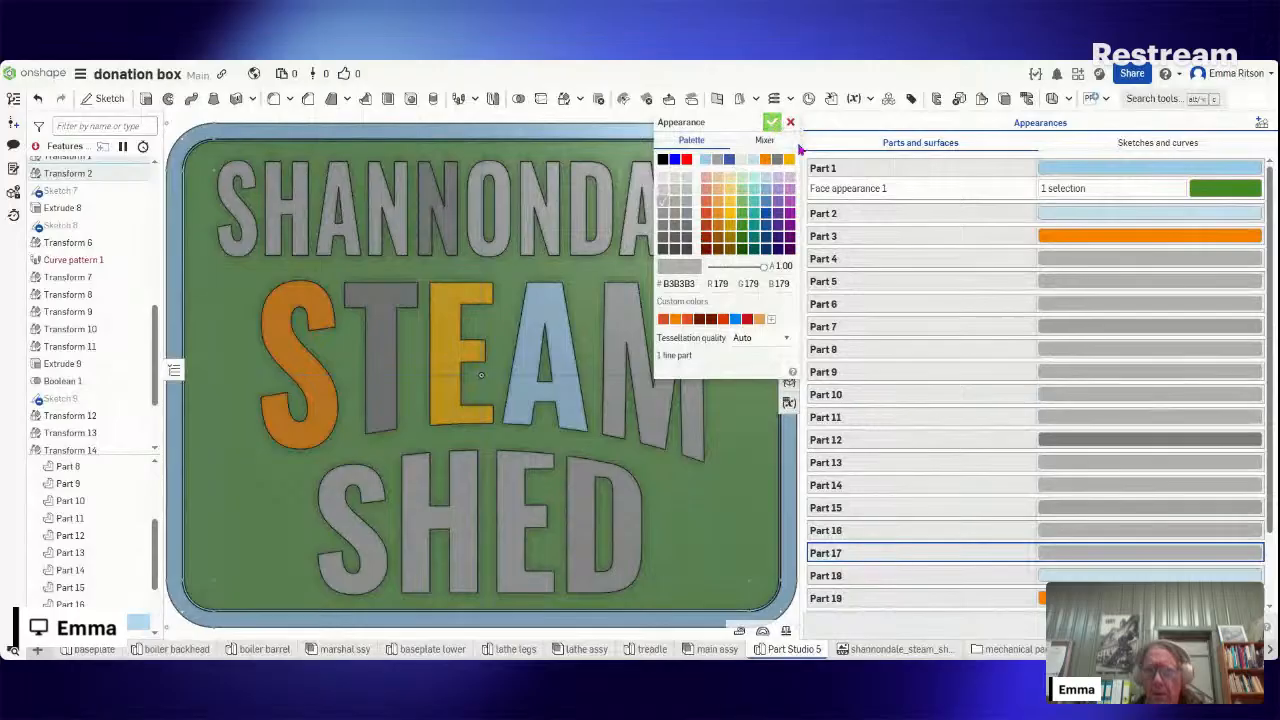
click(773, 123)
click(1085, 577)
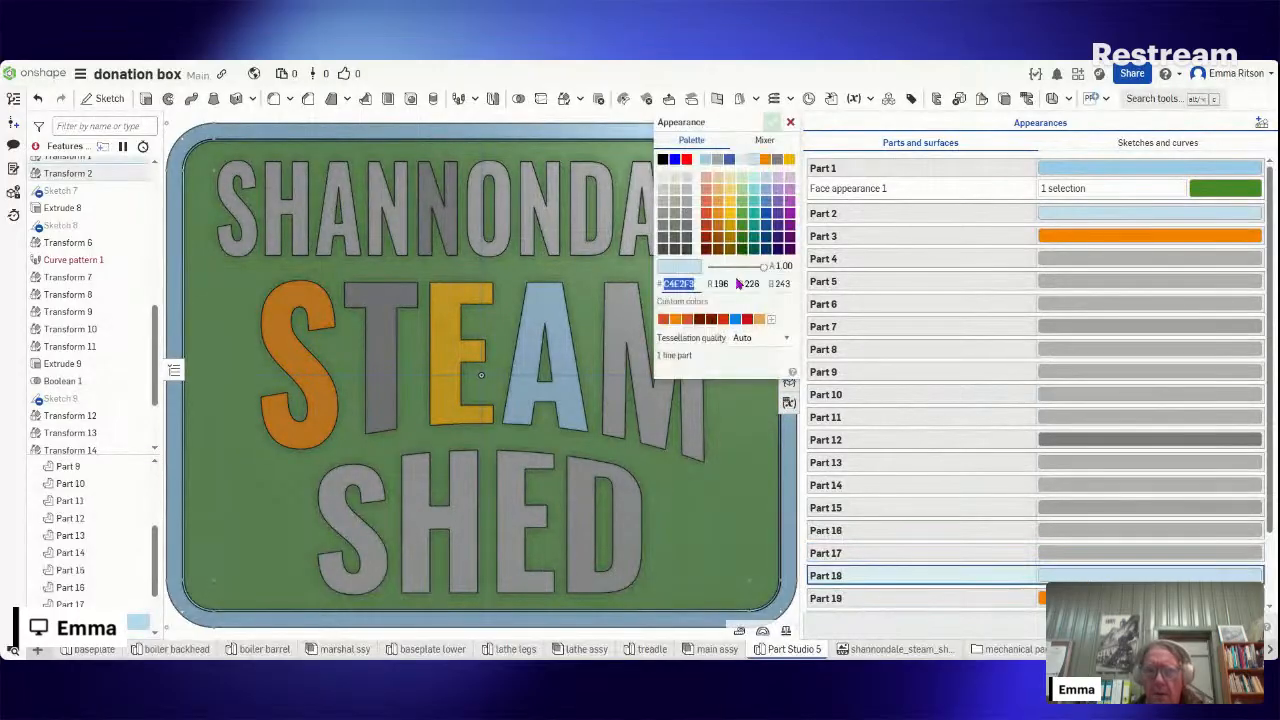
click(662, 207)
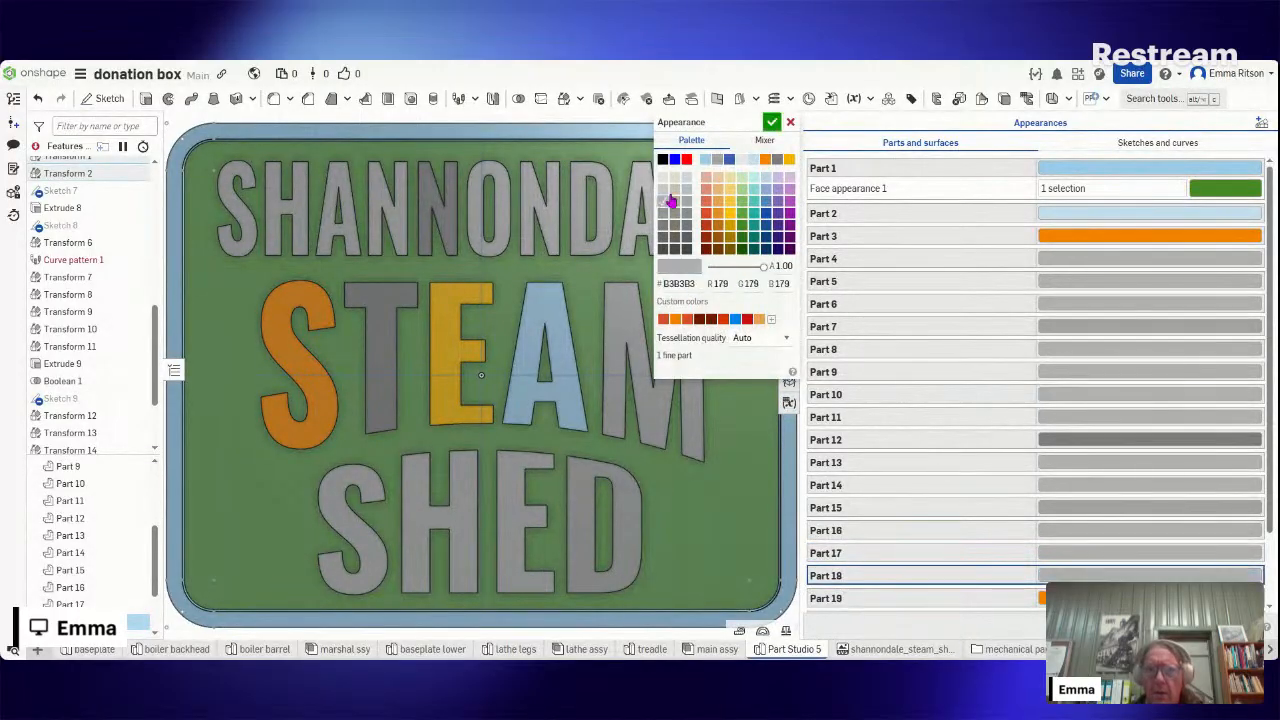
click(773, 122)
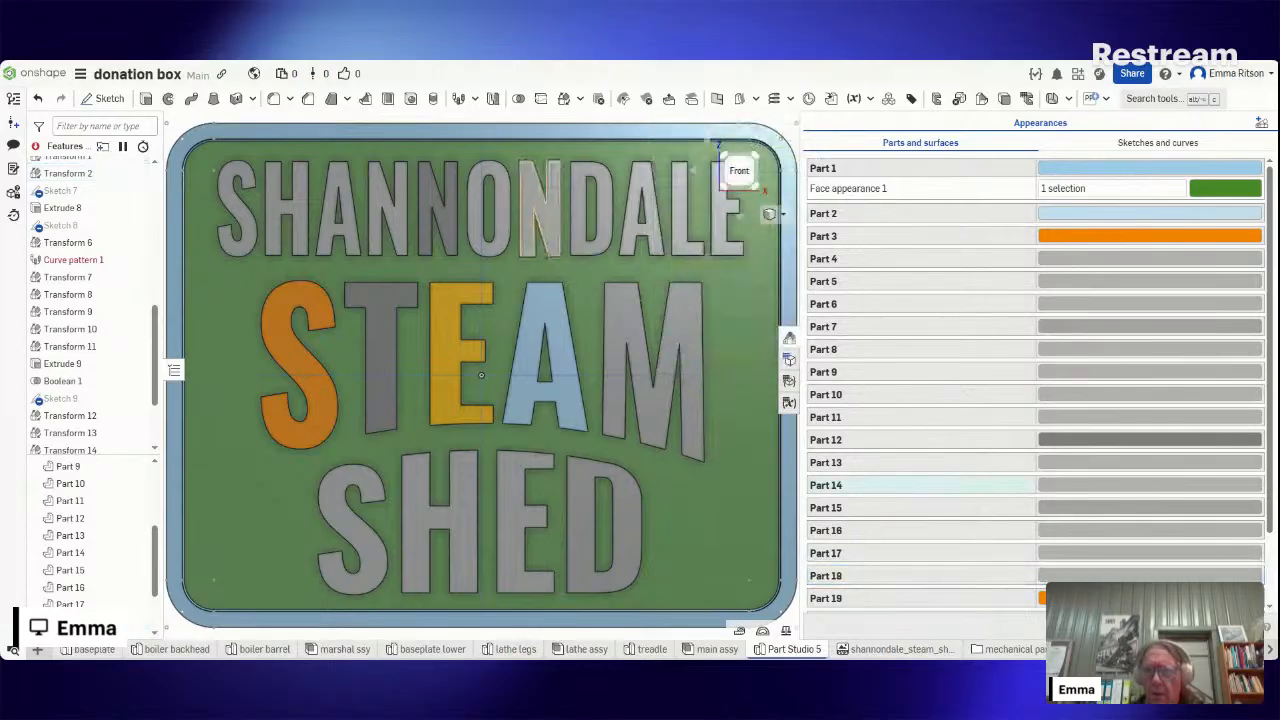
- Recolour the S of STEAM (Part 19) and the second N of SHANNONDALE (Part 12) to the light grey #B3B3B3
click(1090, 598)
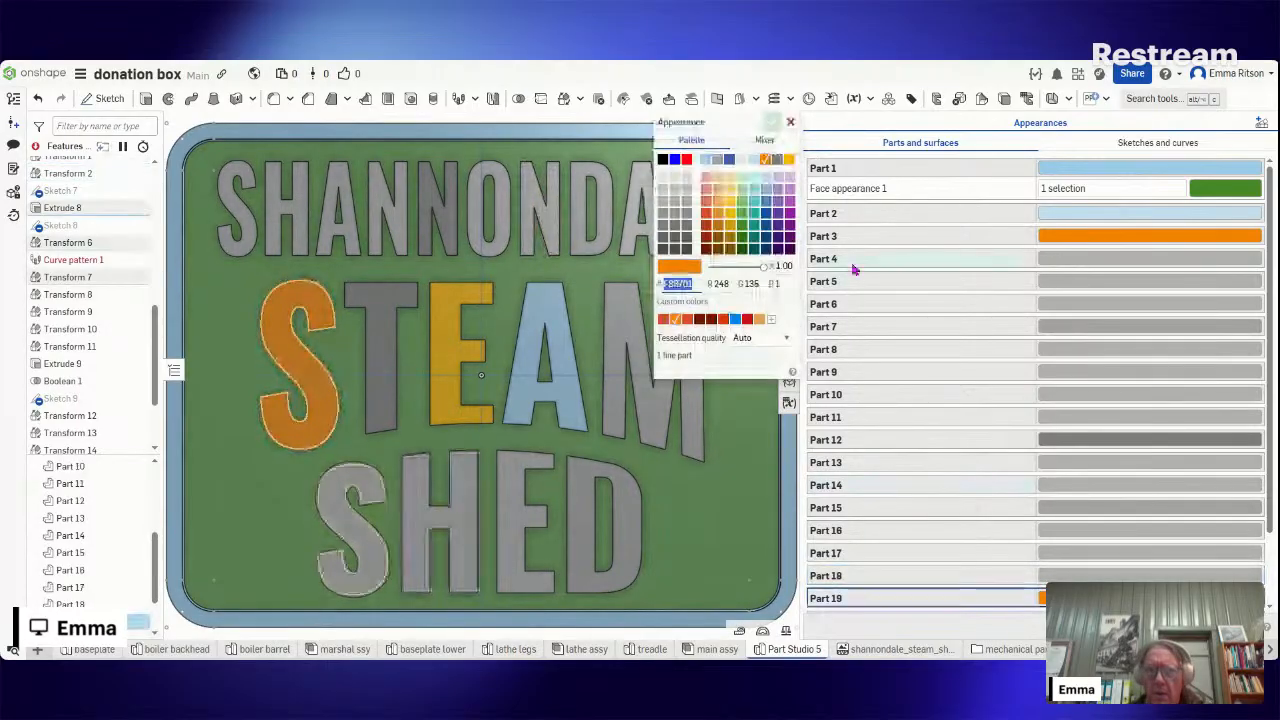
click(663, 204)
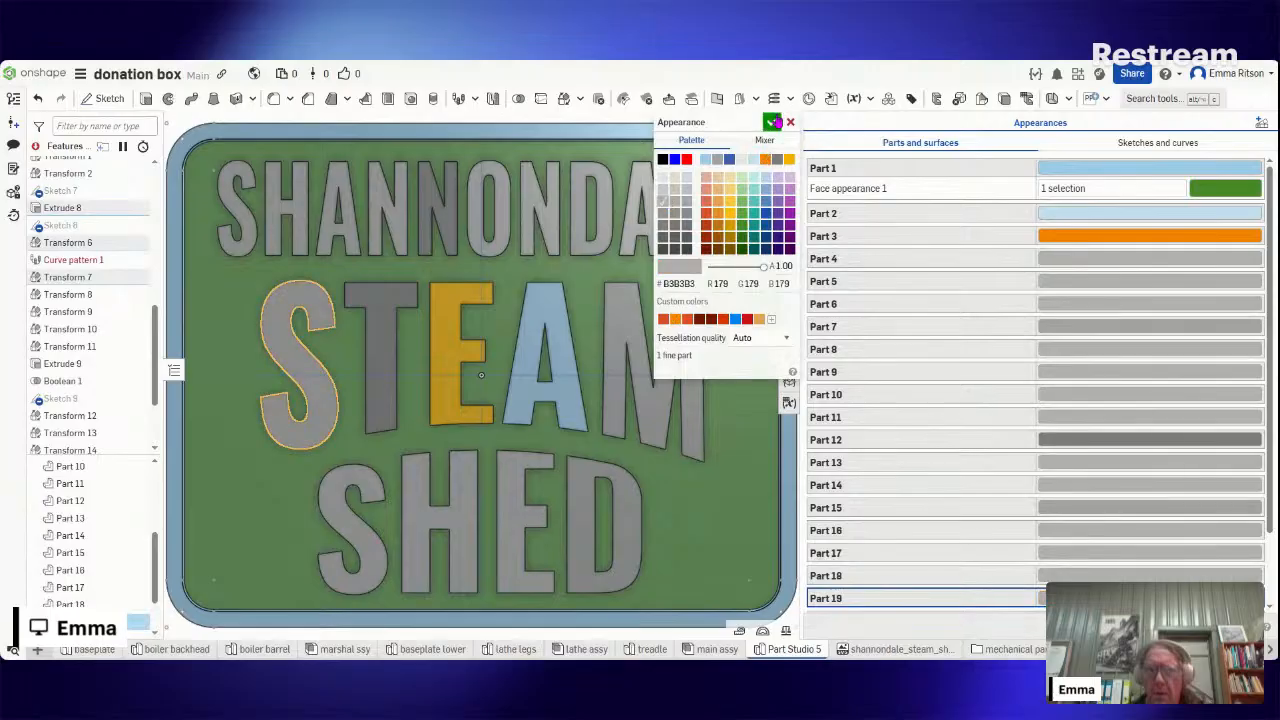
click(773, 122)
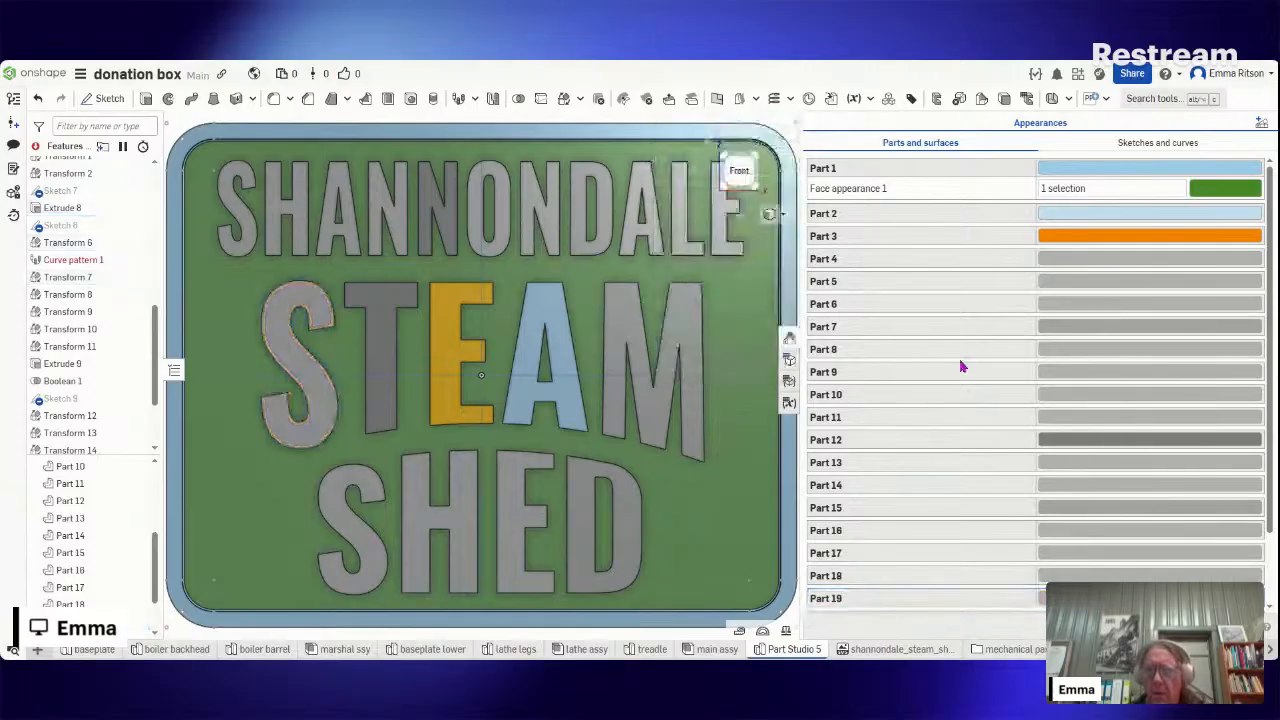
click(1107, 450)
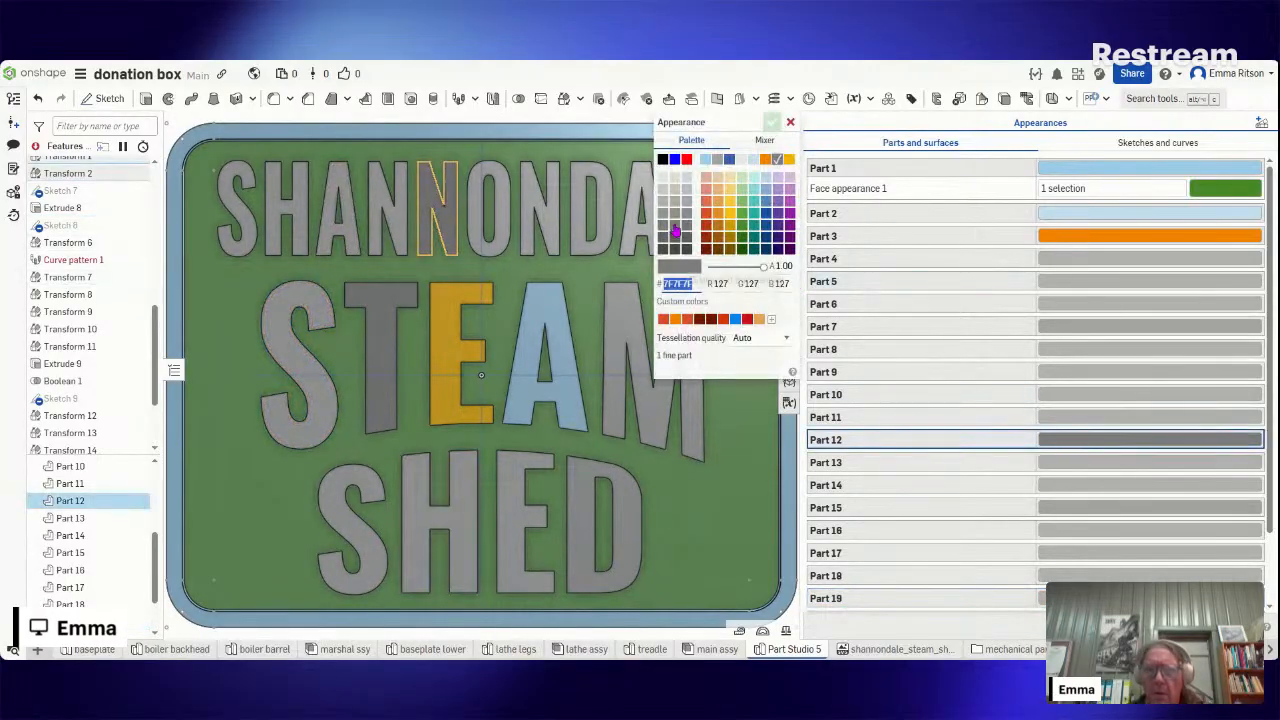
click(772, 122)
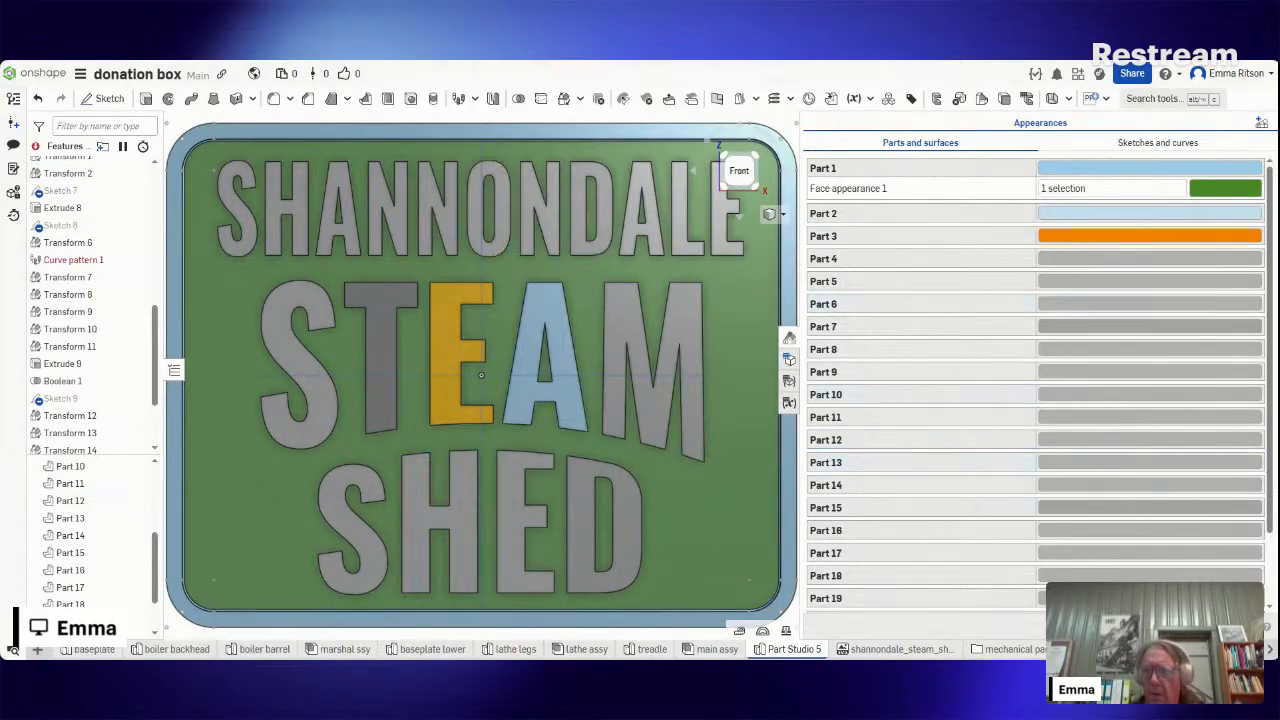
- Recolour the hidden T (Part 3) and the visible T of STEAM (Part 20) to the light grey #B3B3B3
click(1146, 239)
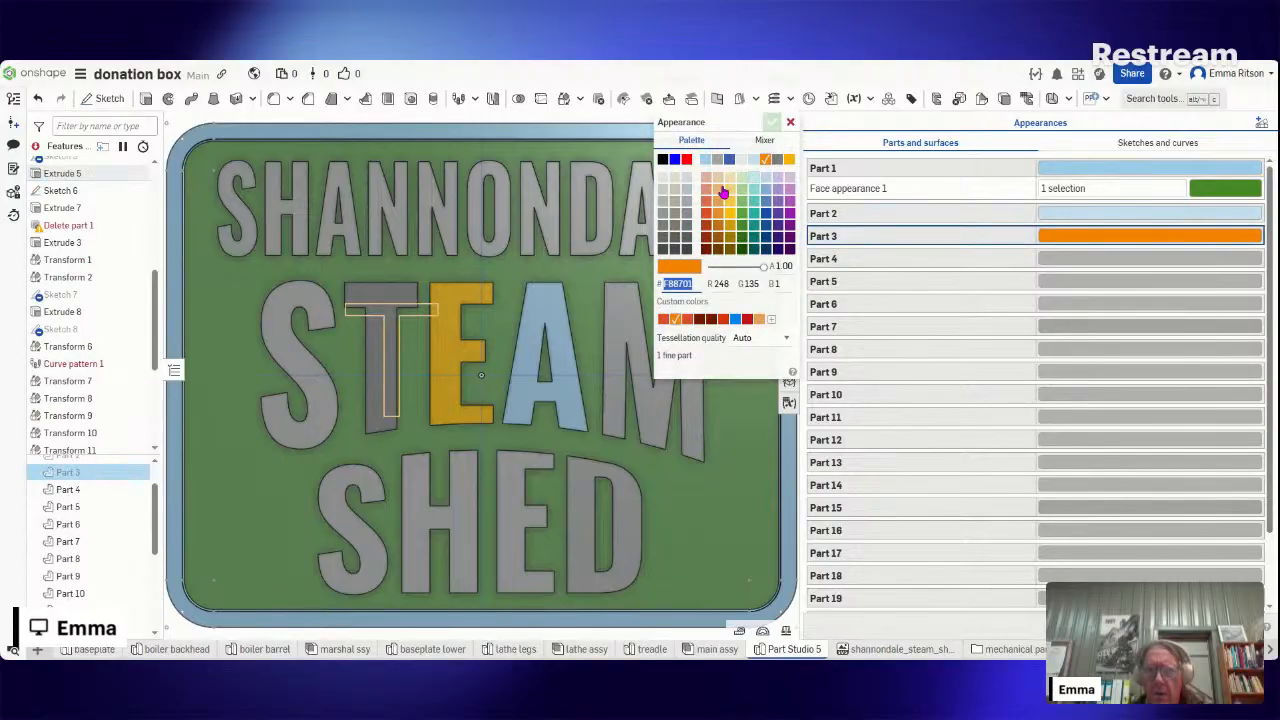
click(660, 204)
click(772, 122)
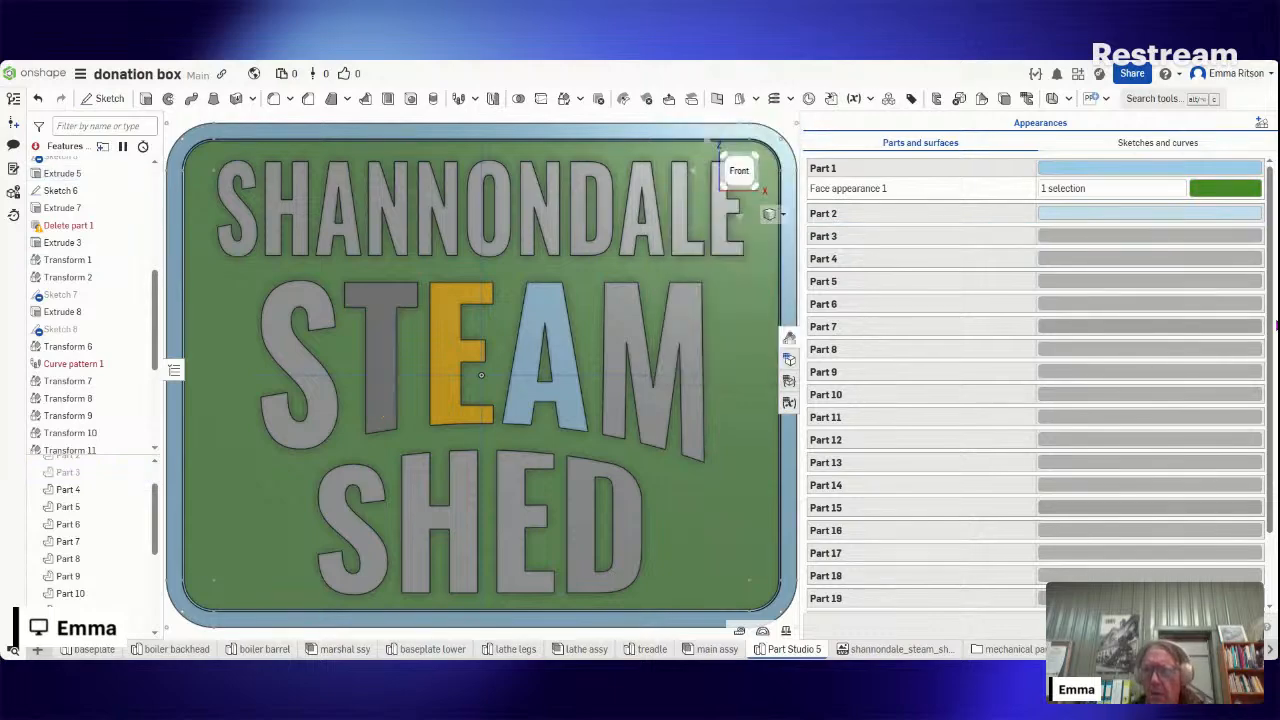
scroll(1190, 393, down, 2)
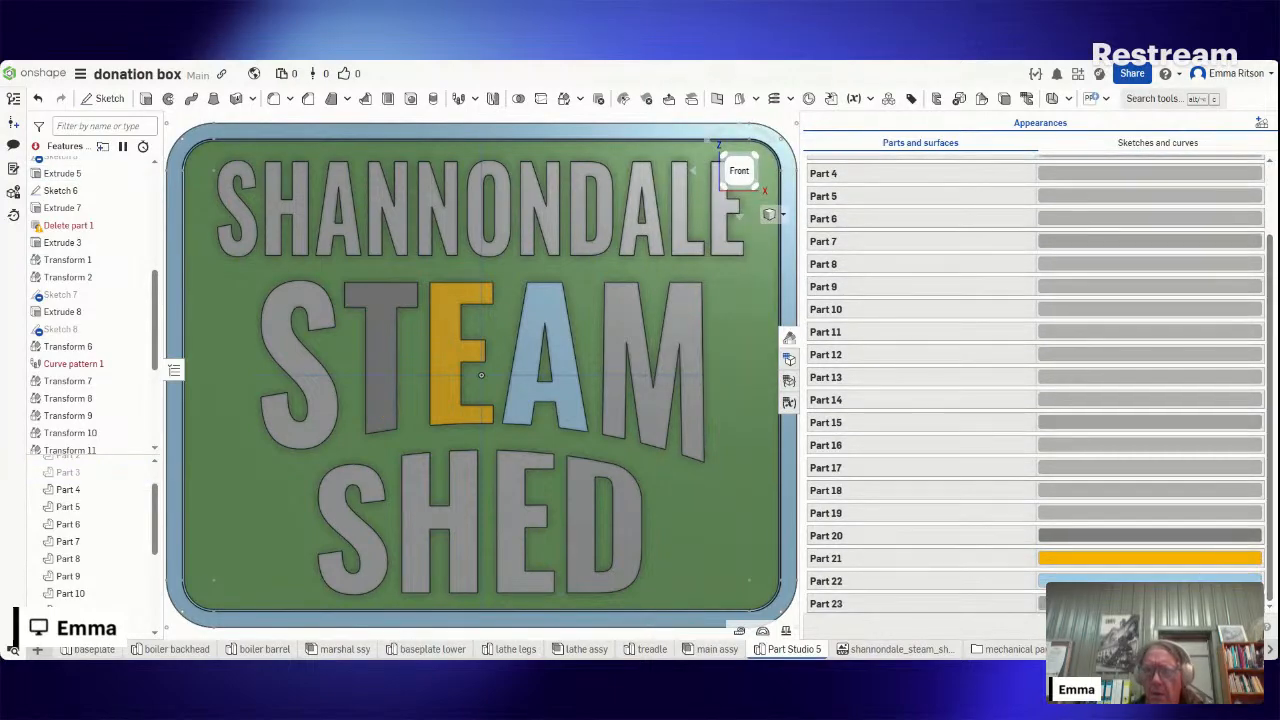
click(1170, 537)
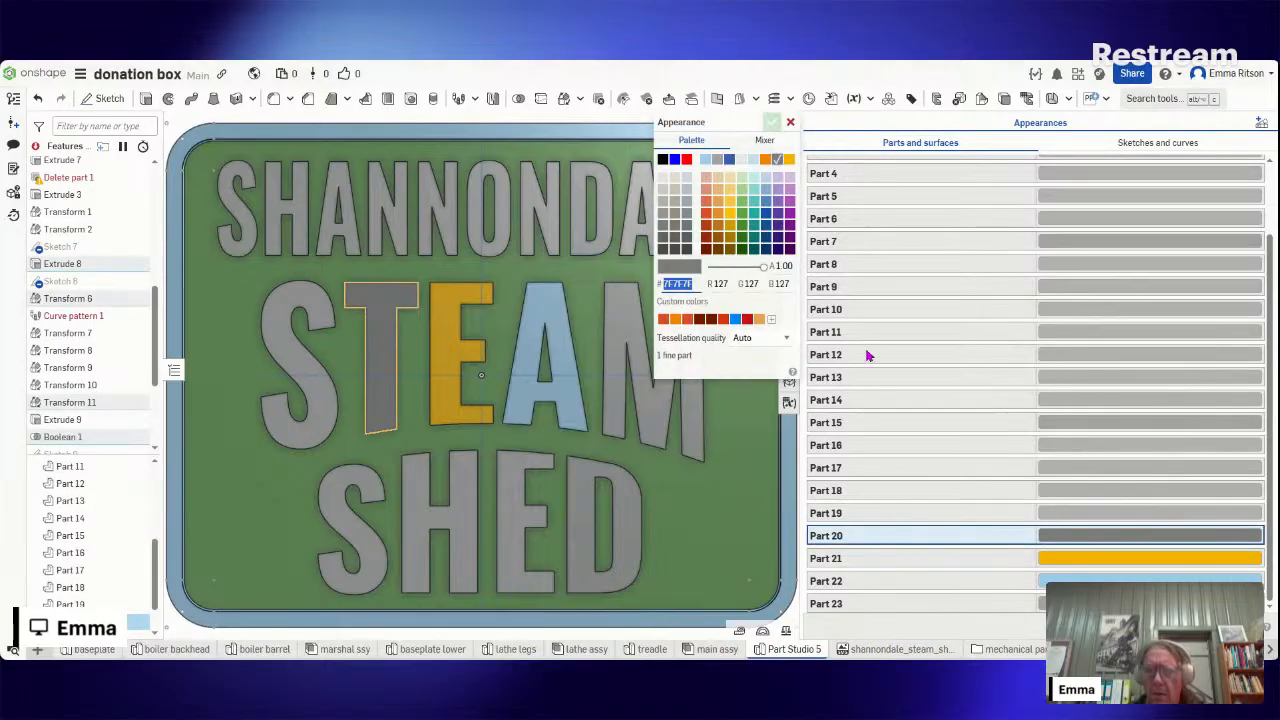
click(665, 207)
click(772, 121)
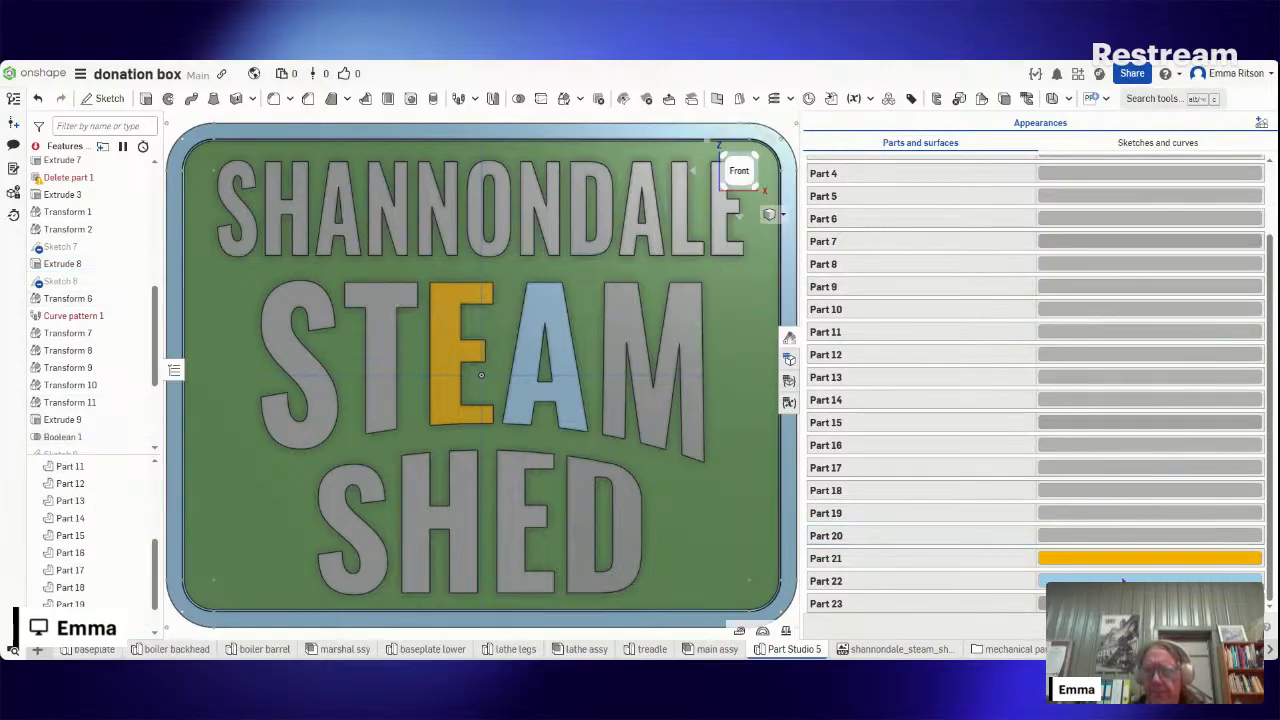
- Recolour the E and A of STEAM (Parts 21 and 22) to the light grey #B3B3B3
click(1150, 558)
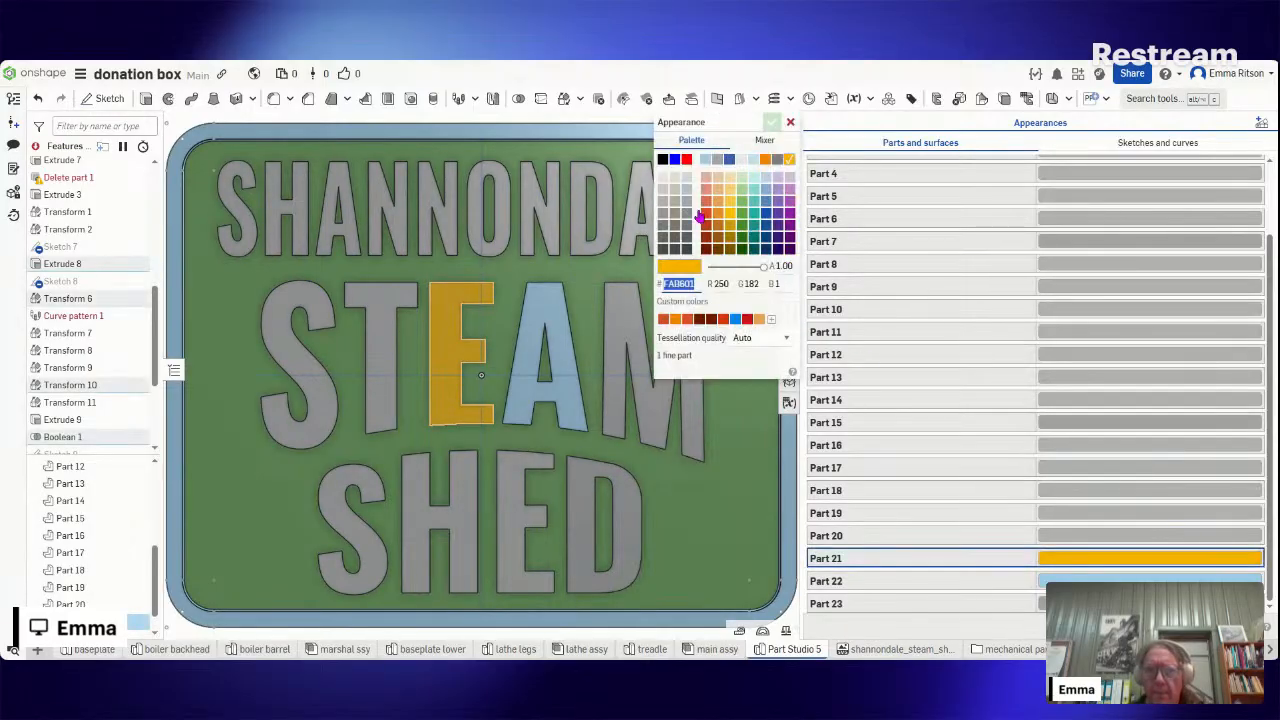
click(673, 204)
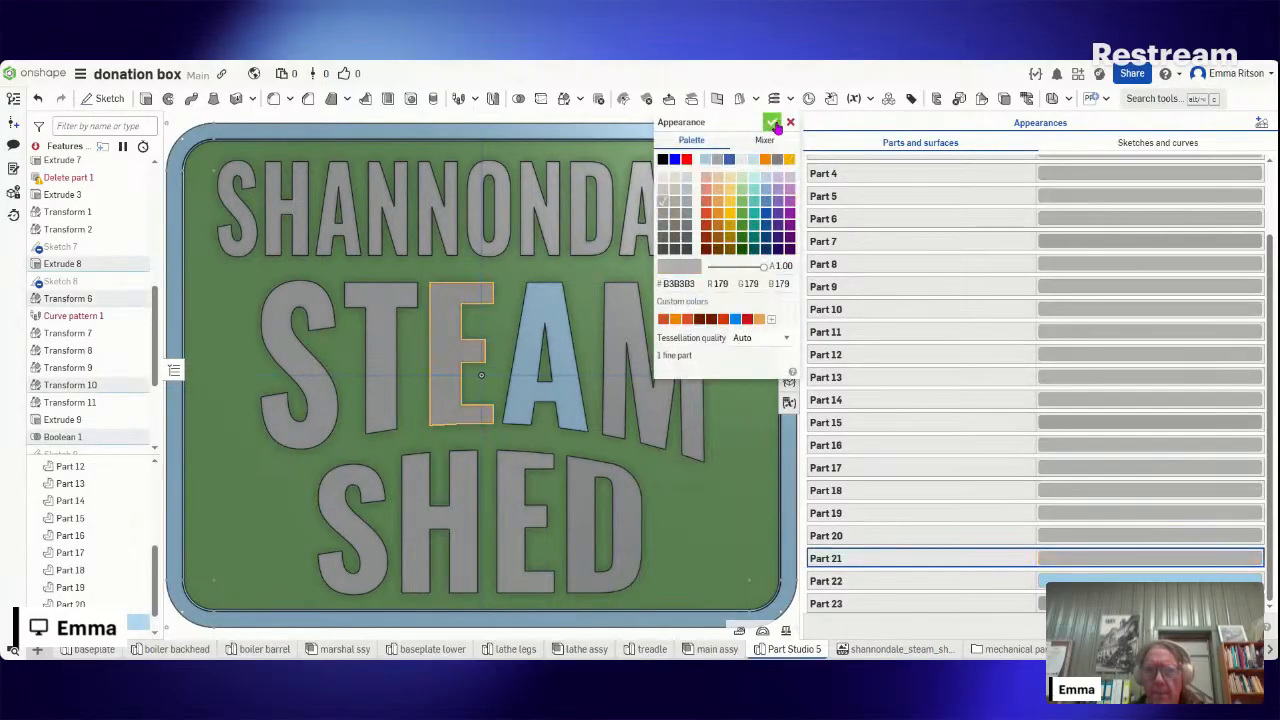
click(772, 121)
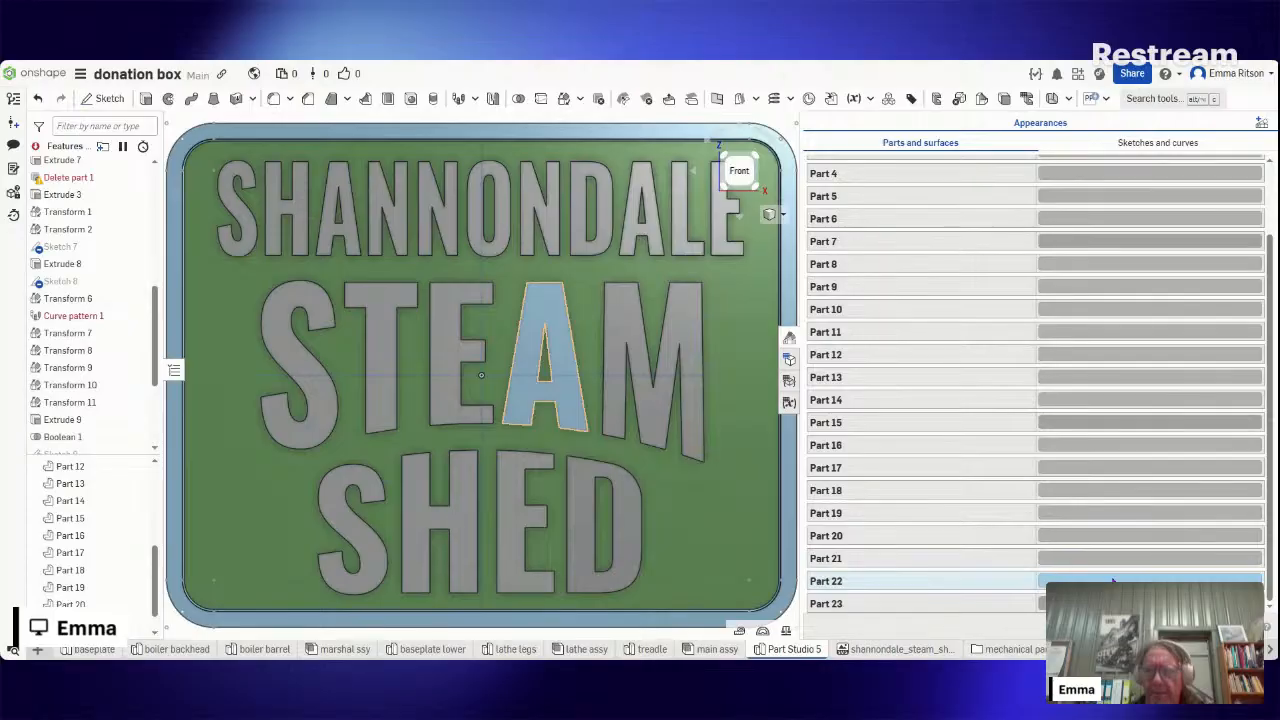
click(1150, 581)
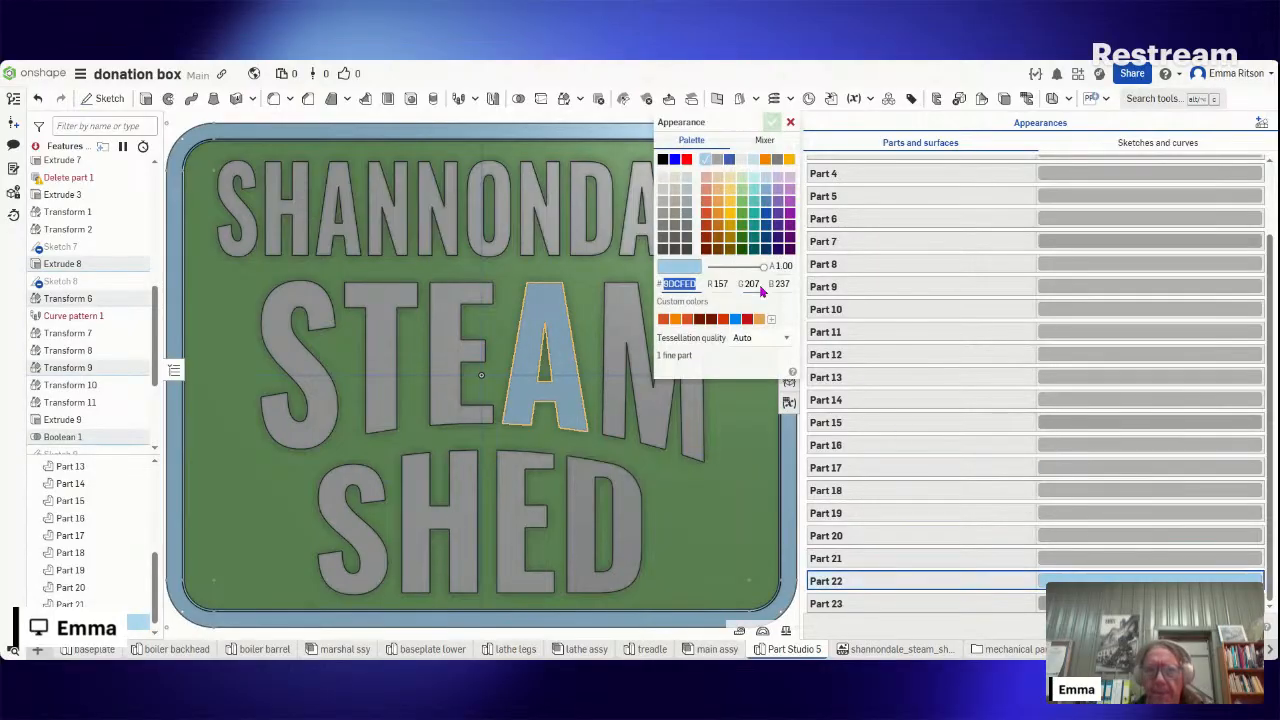
click(662, 200)
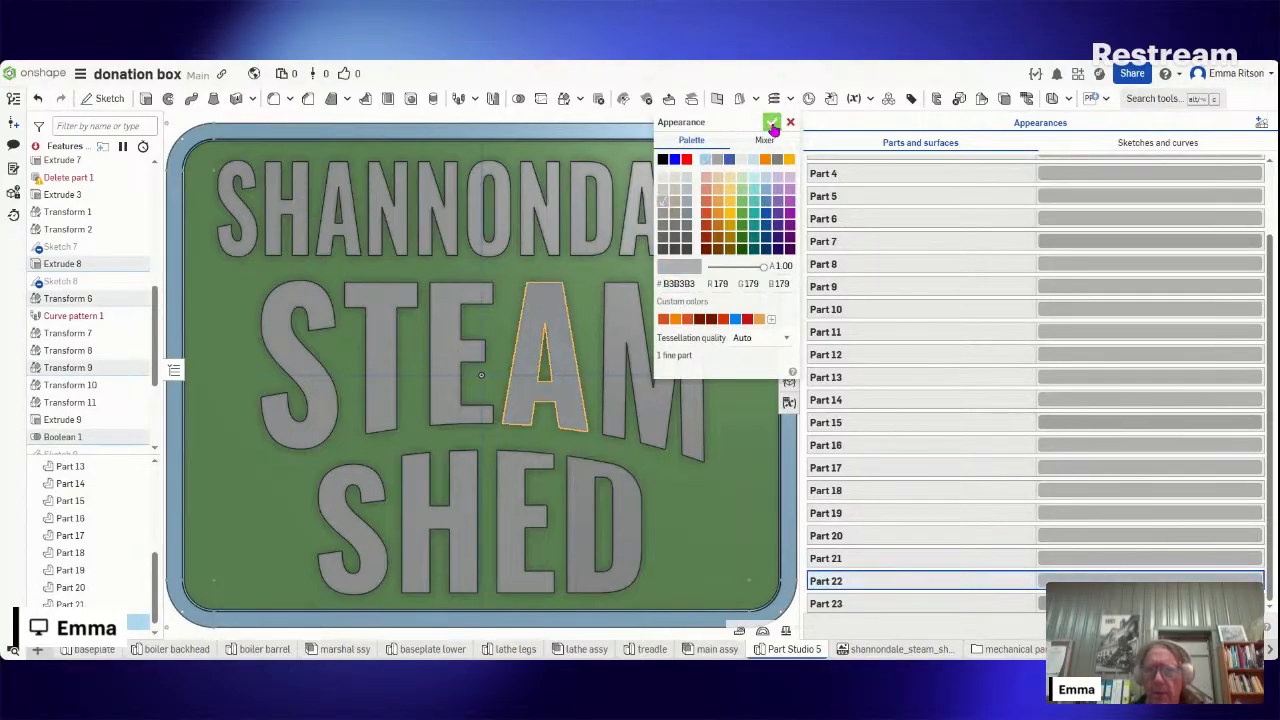
click(772, 122)
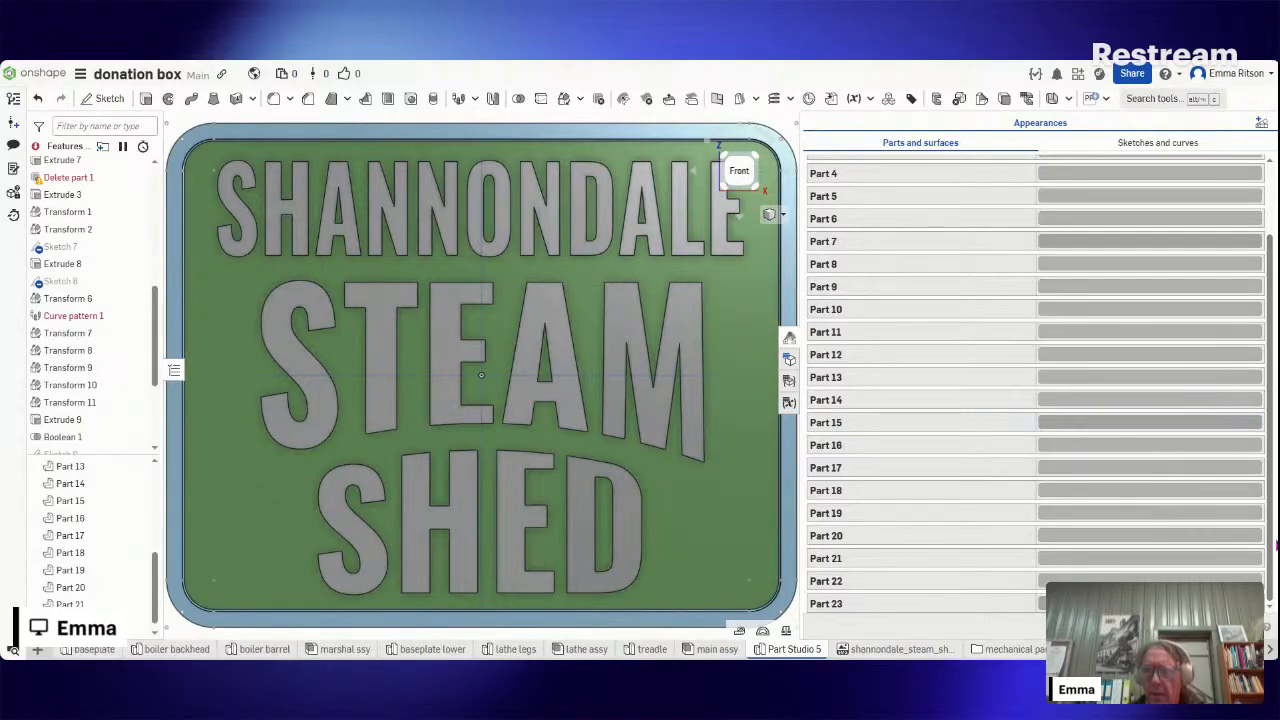
- Recolour the hidden S (Part 2) to the light grey #B3B3B3
scroll(1265, 285, up, 3)
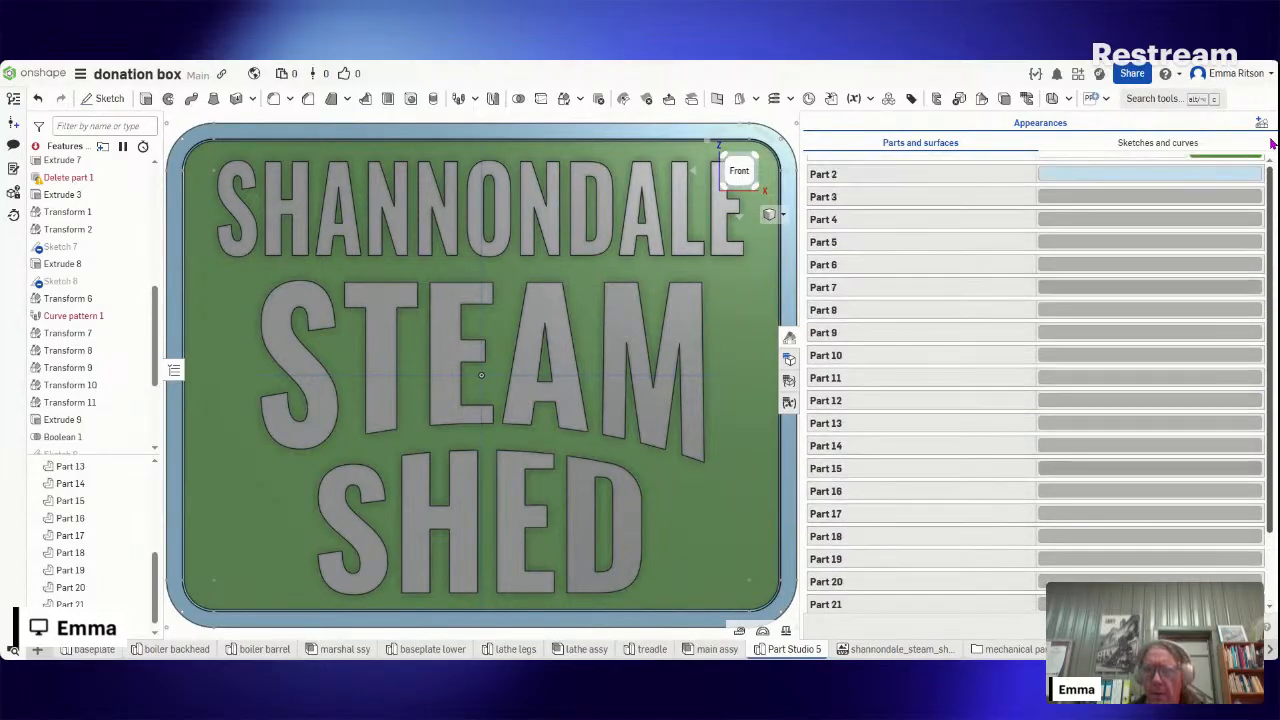
click(1249, 168)
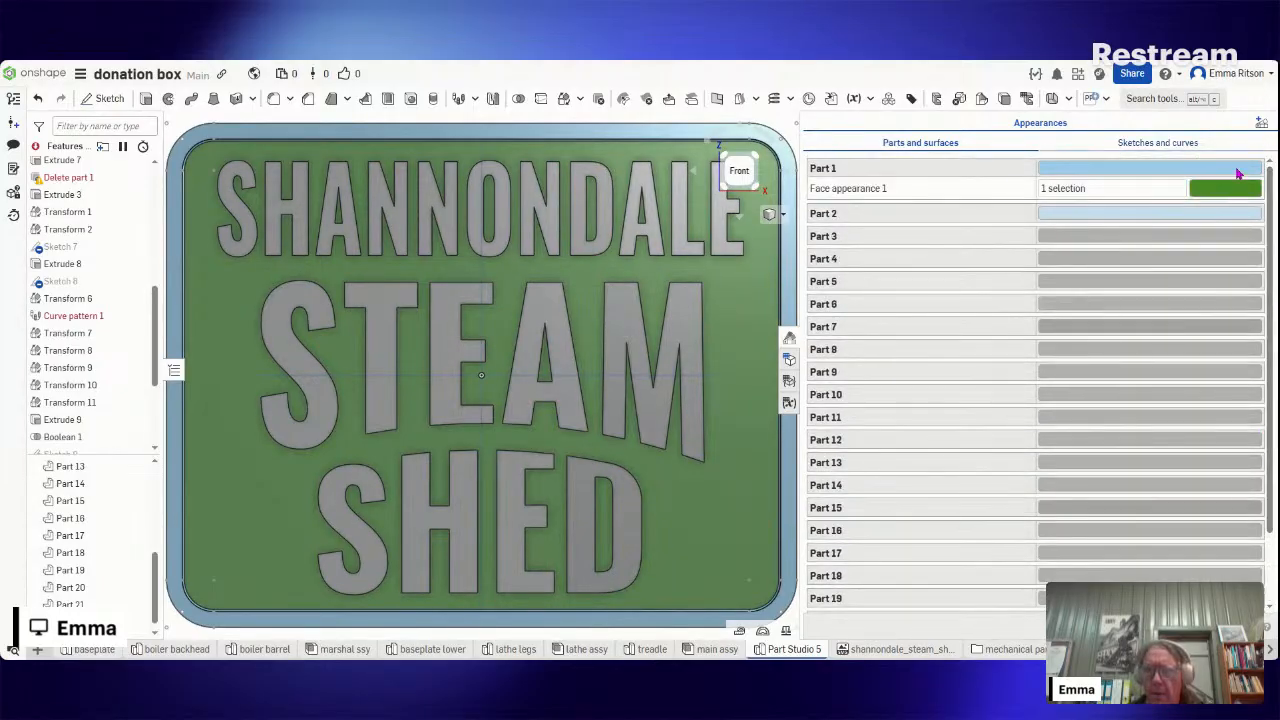
click(1170, 215)
click(665, 201)
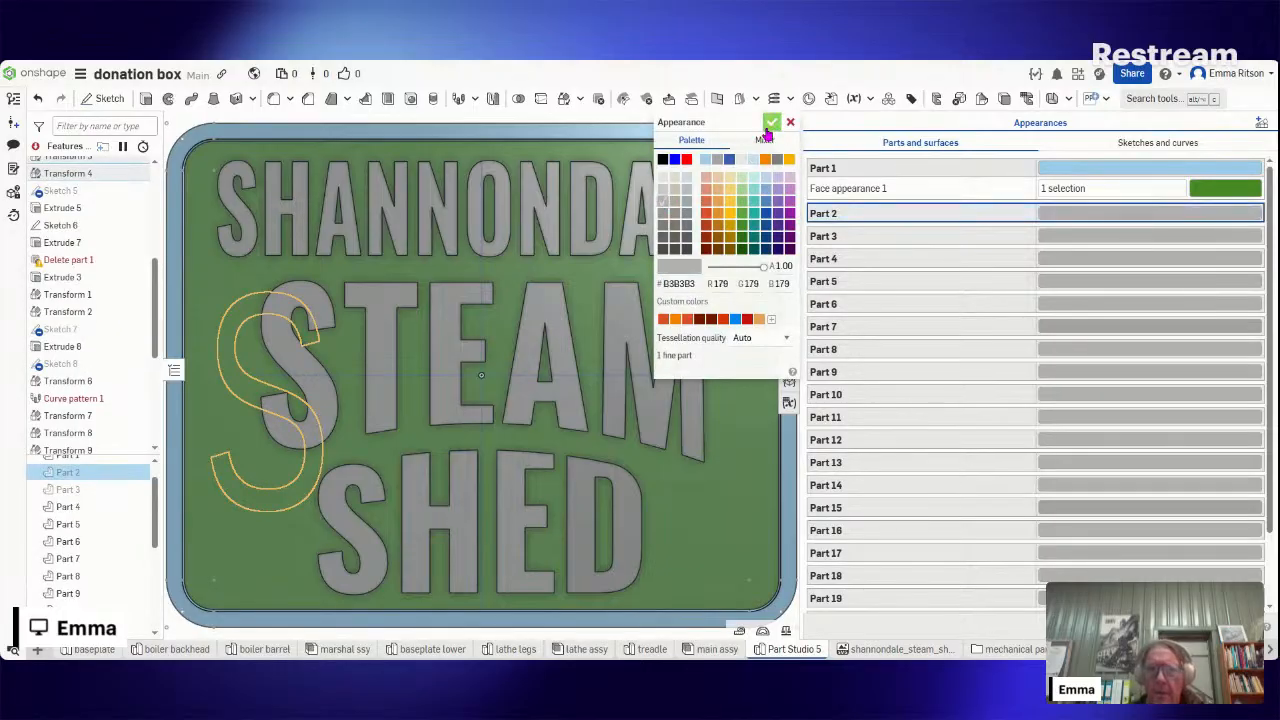
click(771, 123)
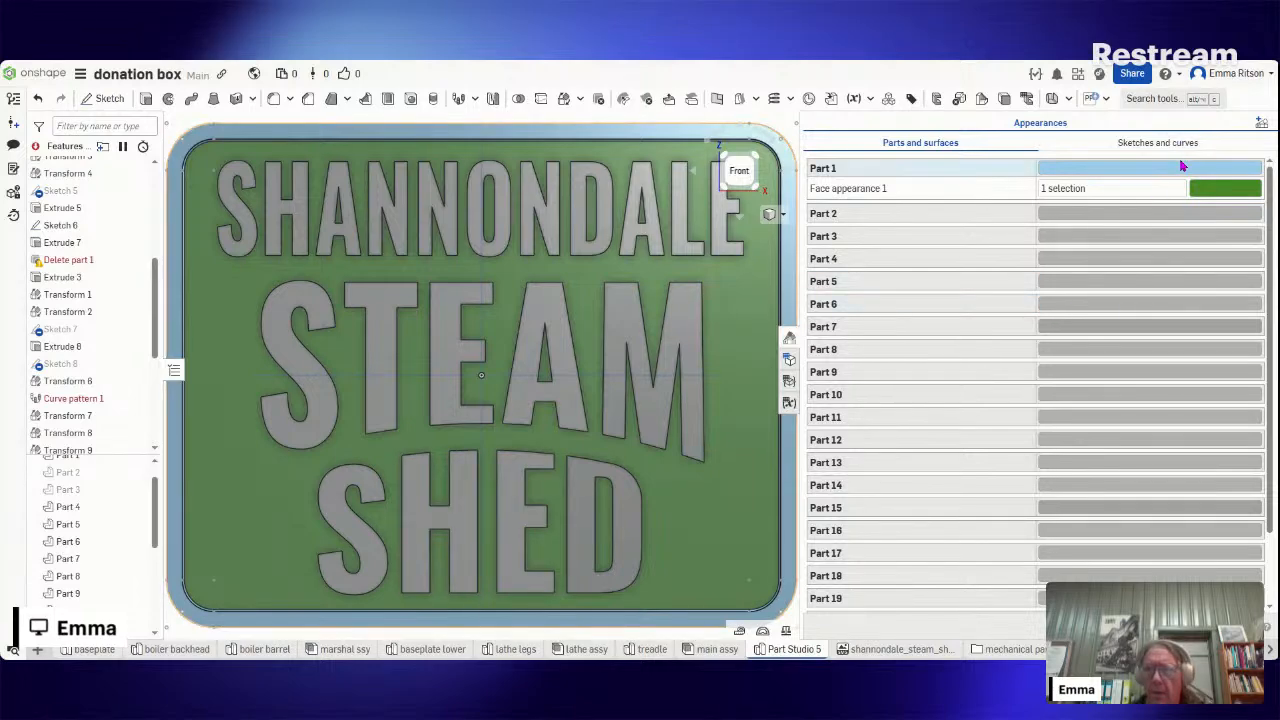
- Recolour the sign's base plate and border (Part 1) to the light grey #B3B3B3 and close the appearance settings
click(1182, 166)
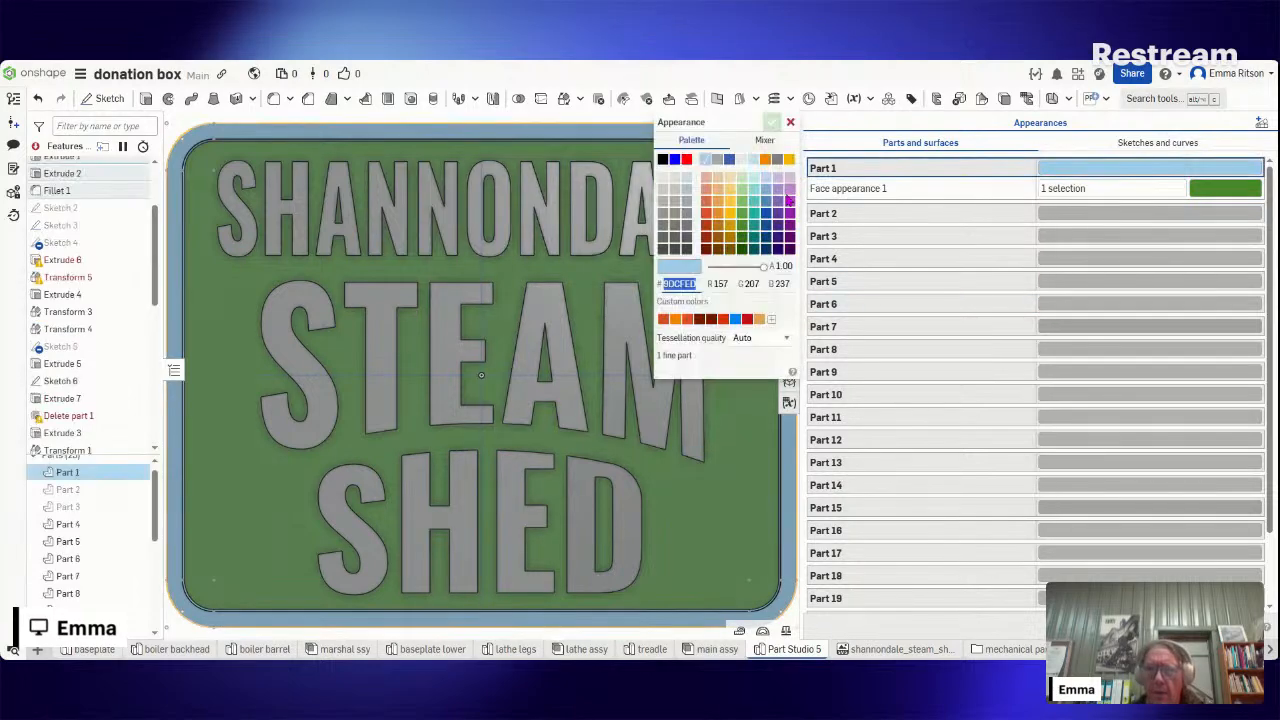
click(662, 205)
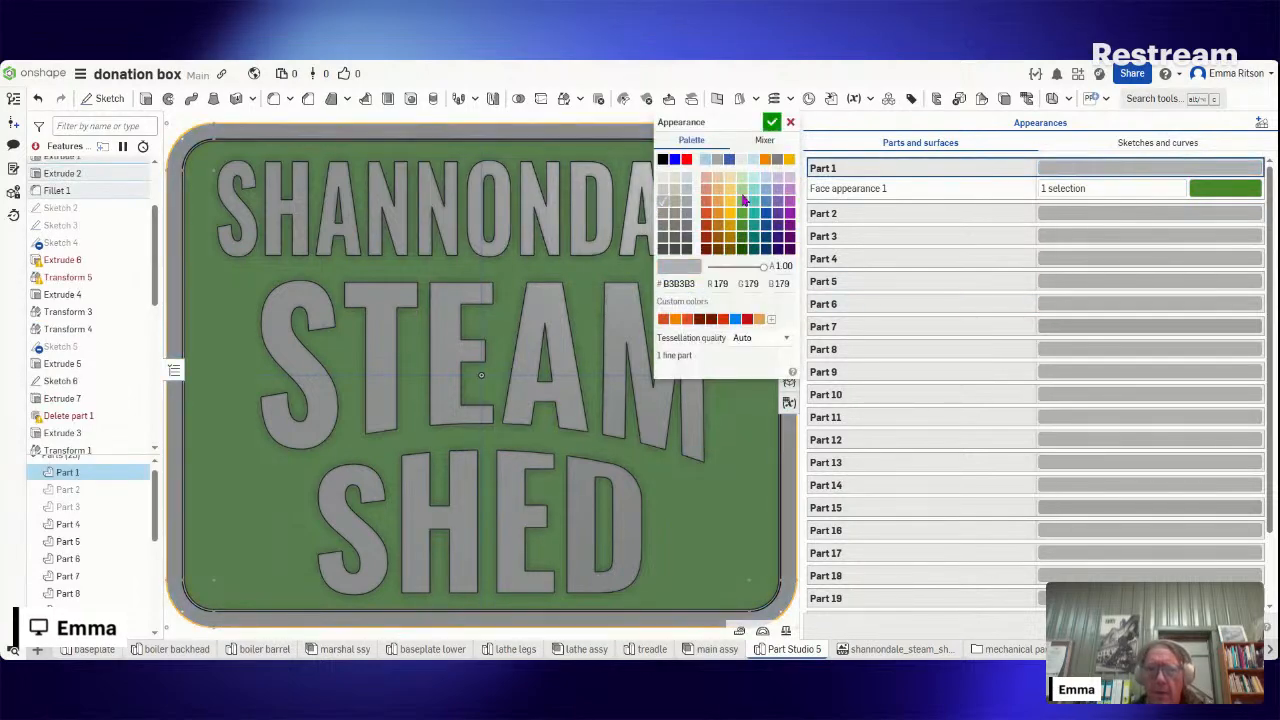
click(771, 122)
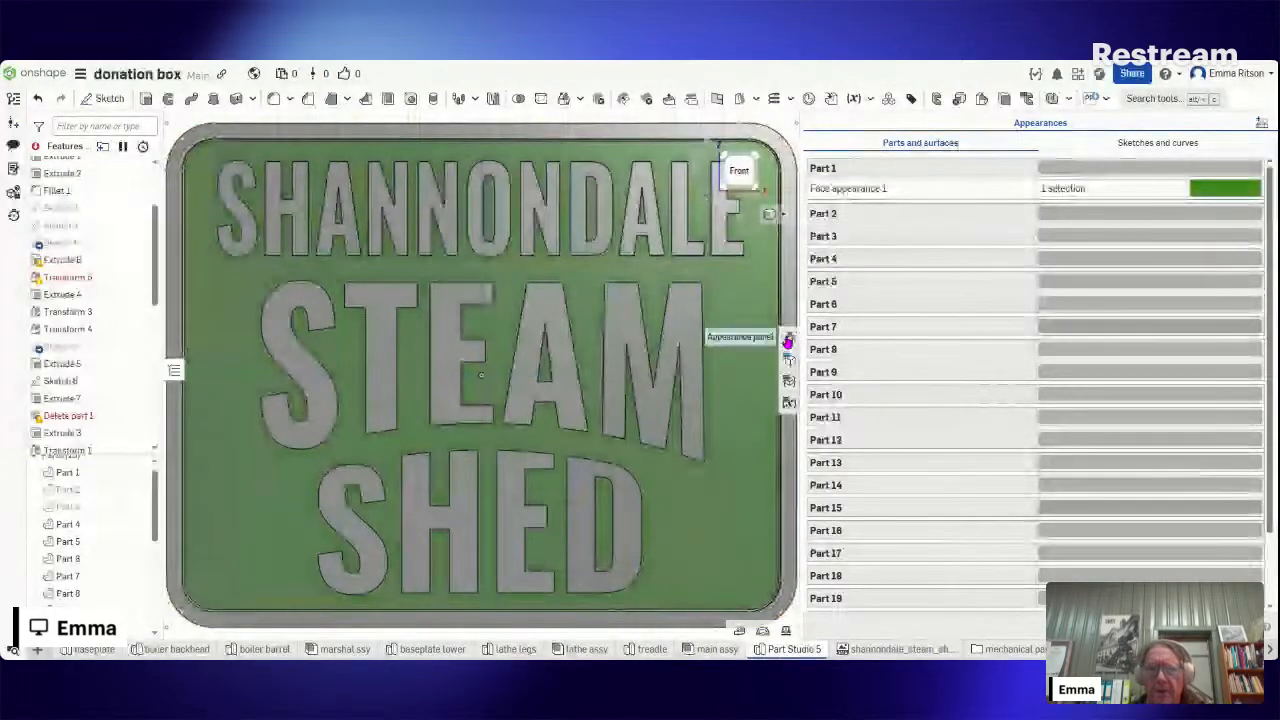
click(788, 341)
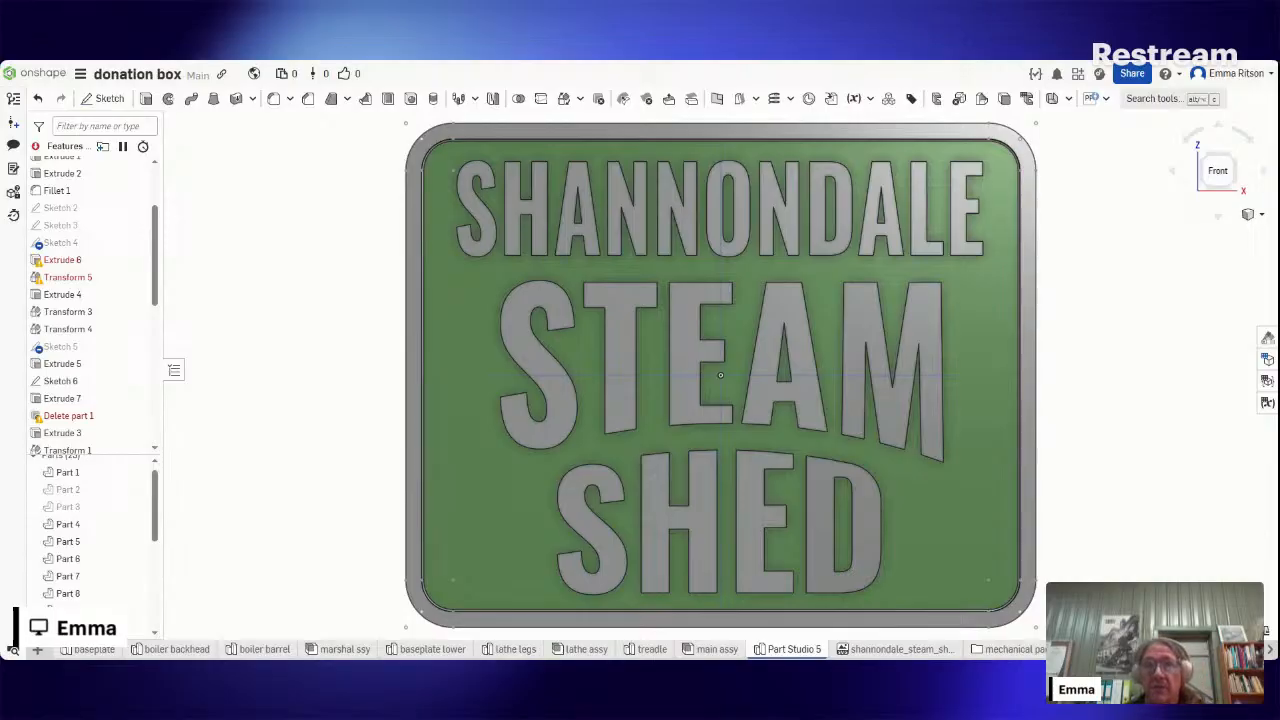
- Open Sketch 1, the plate's rounded-rectangle outline, for editing
click(1031, 315)
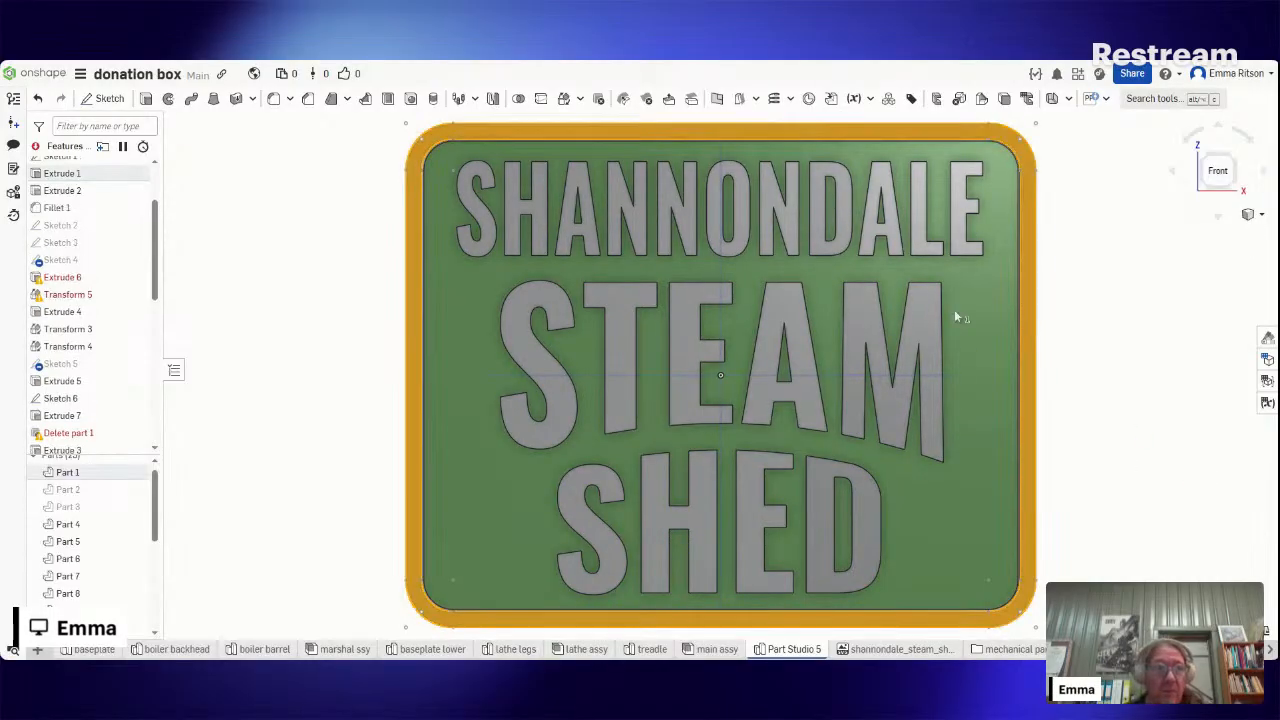
drag(156, 250, 156, 177)
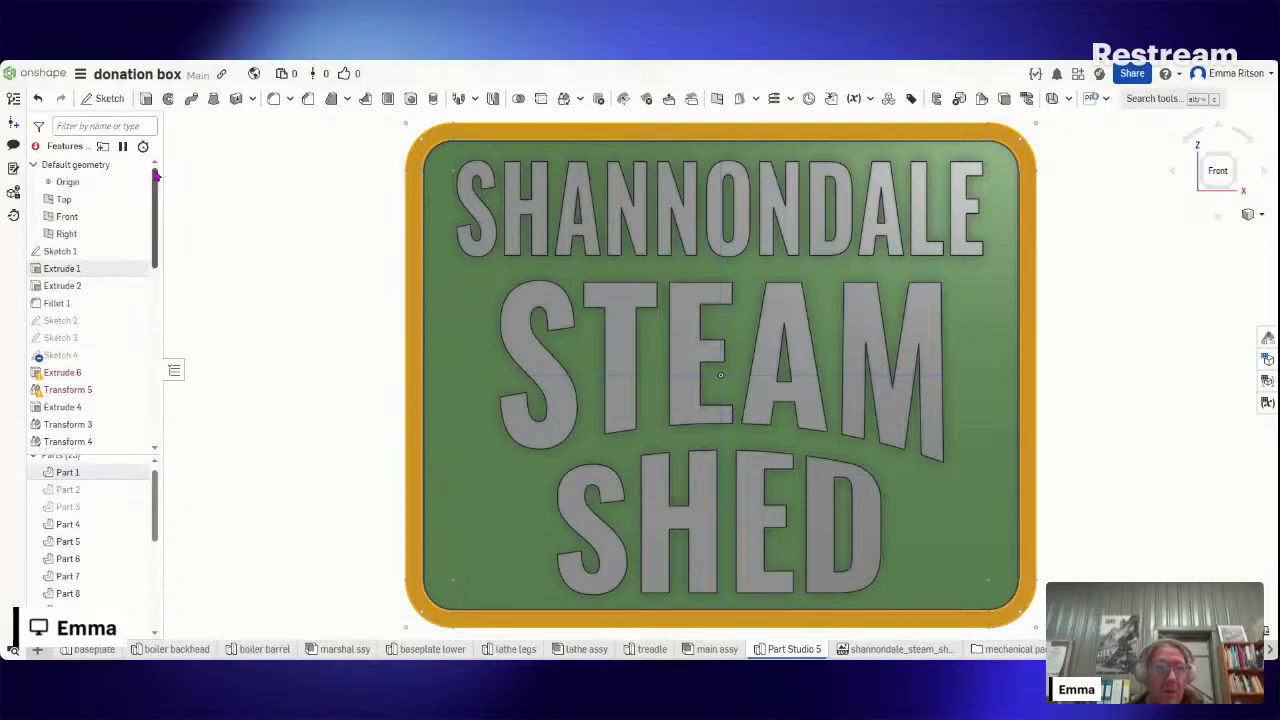
click(104, 258)
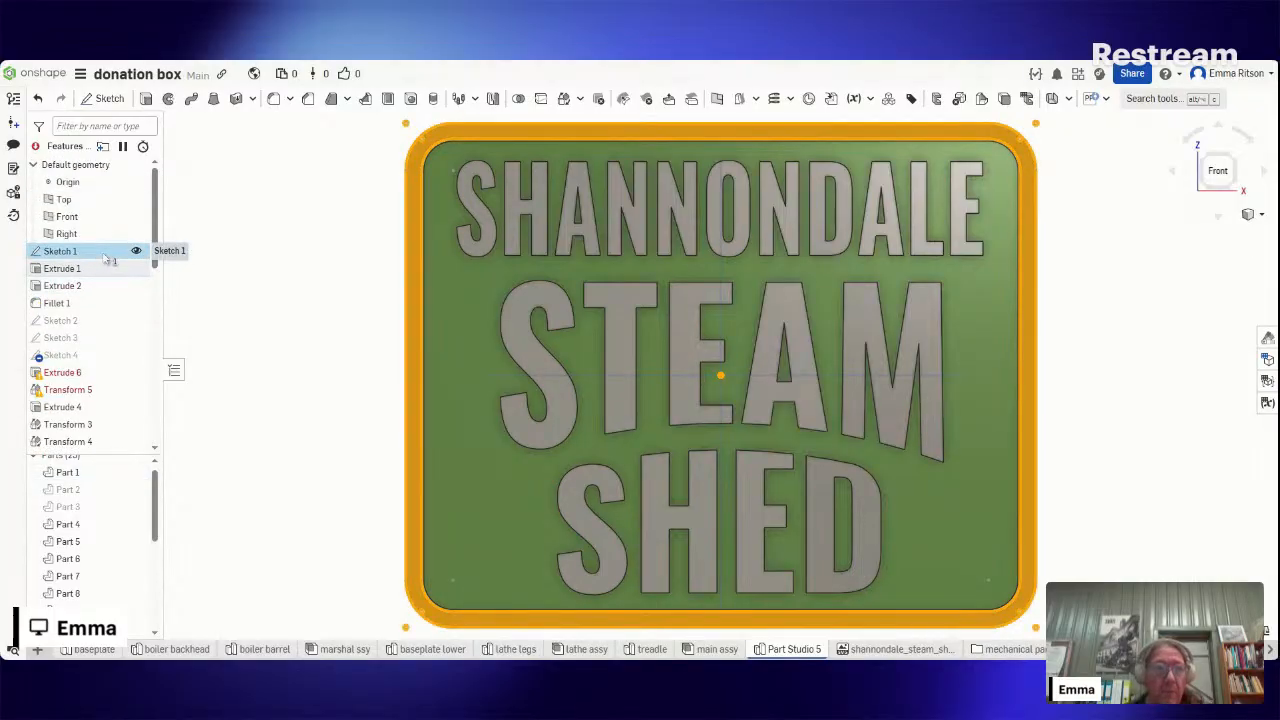
right_click(105, 258)
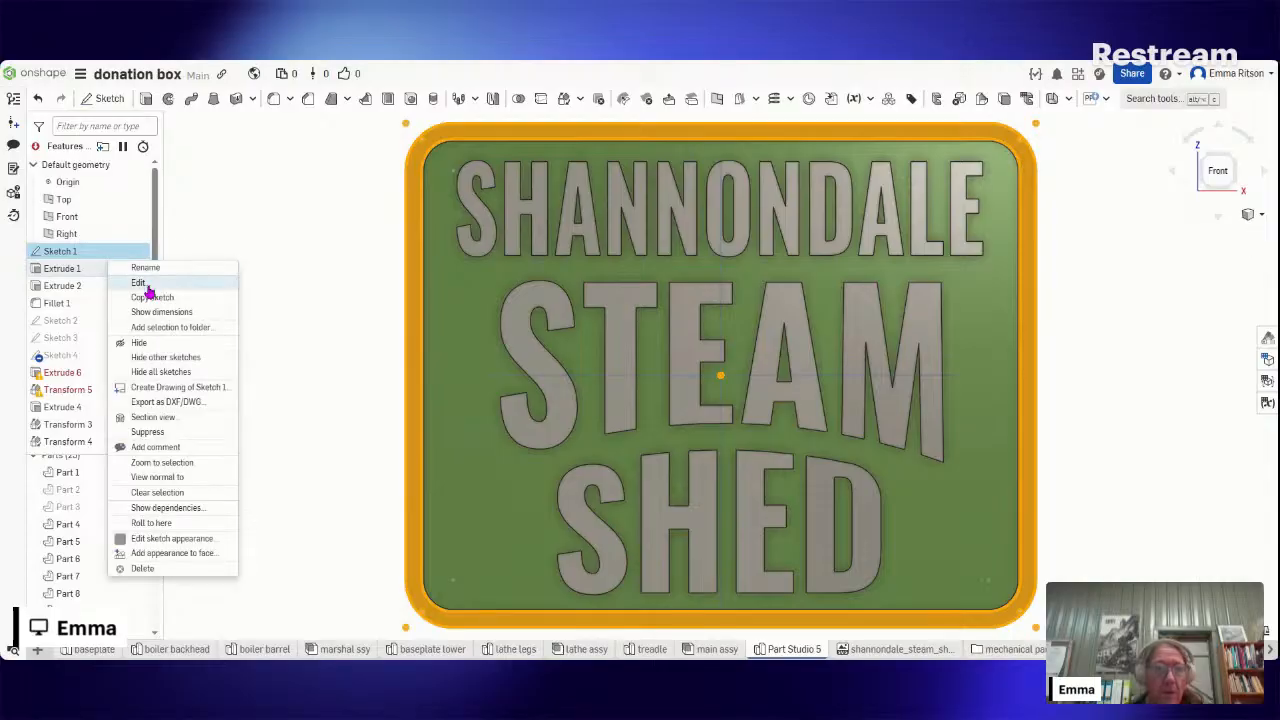
click(139, 283)
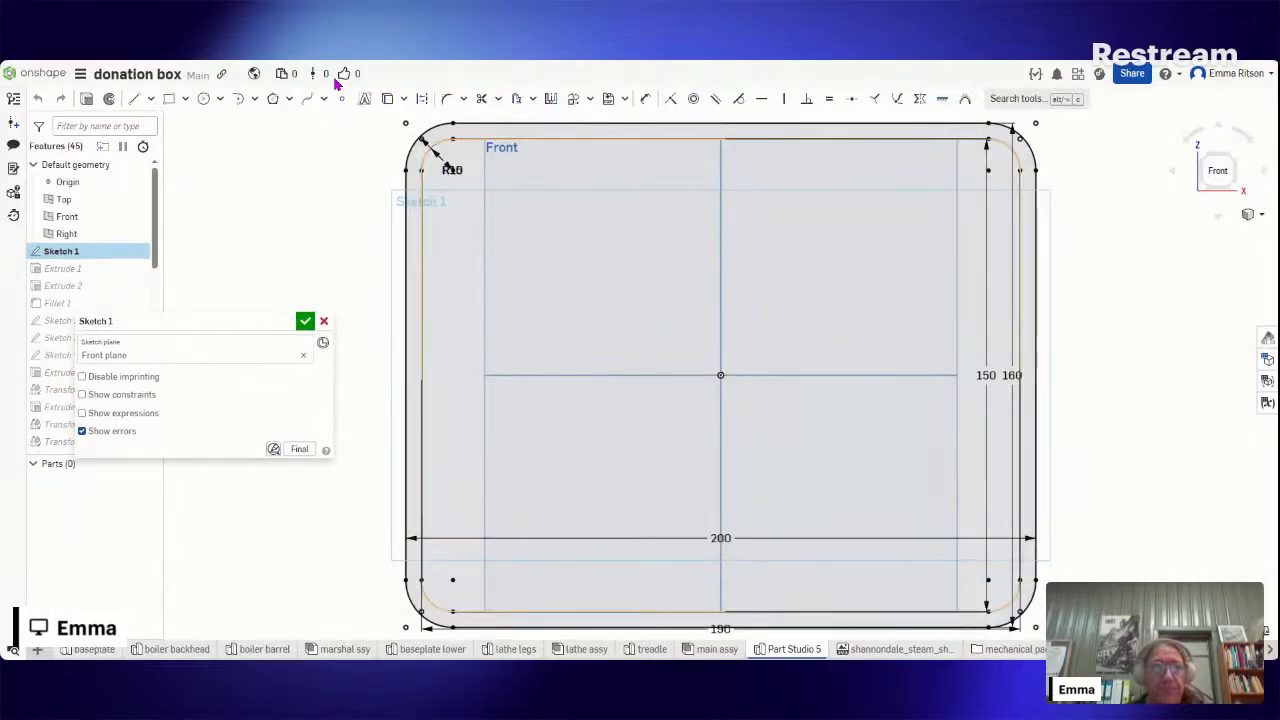
- Sketch two concentric circles inside the plate's left edge, level with the origin: the inner about 5.7 mm in diameter, the outer 16 mm
click(204, 99)
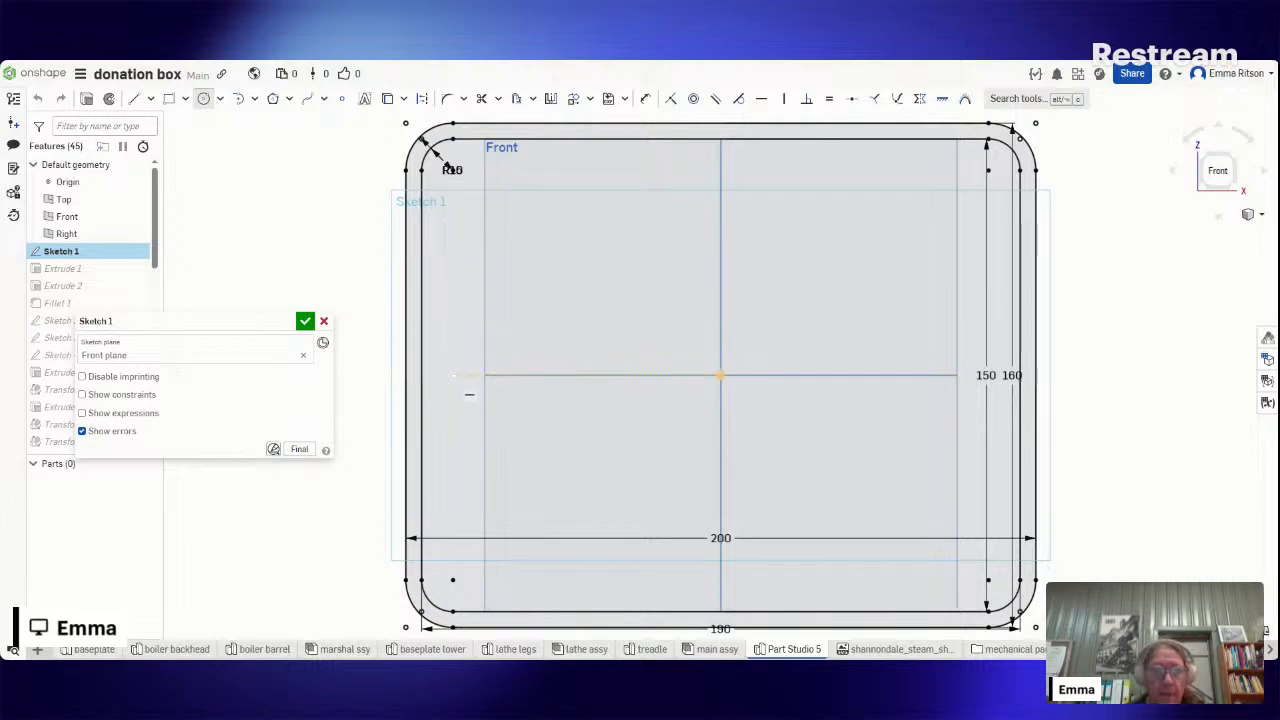
click(450, 375)
click(457, 370)
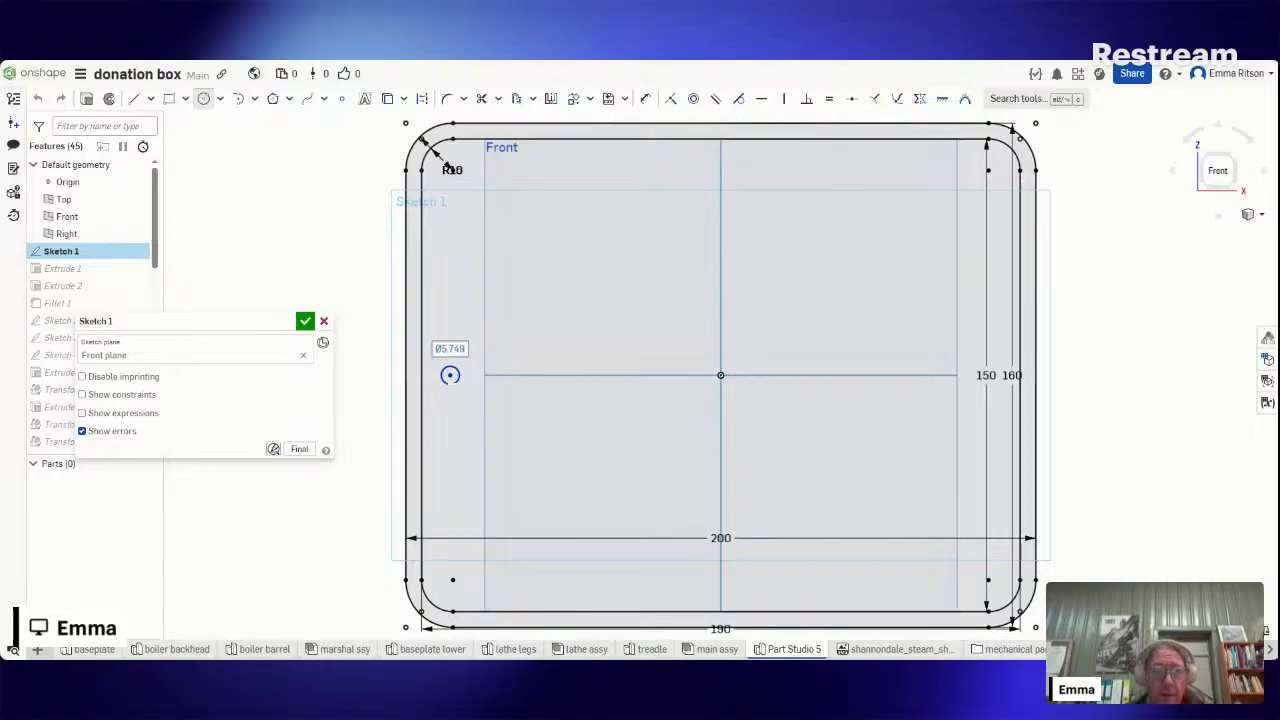
click(450, 375)
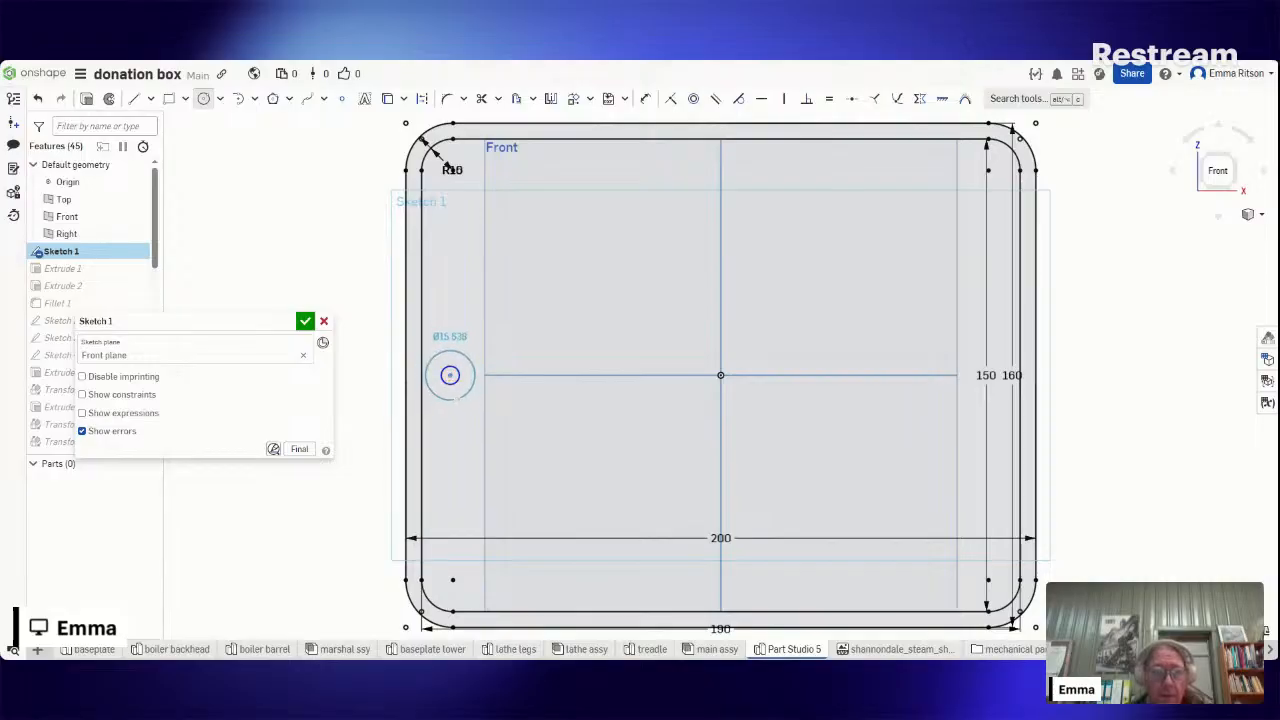
click(463, 398)
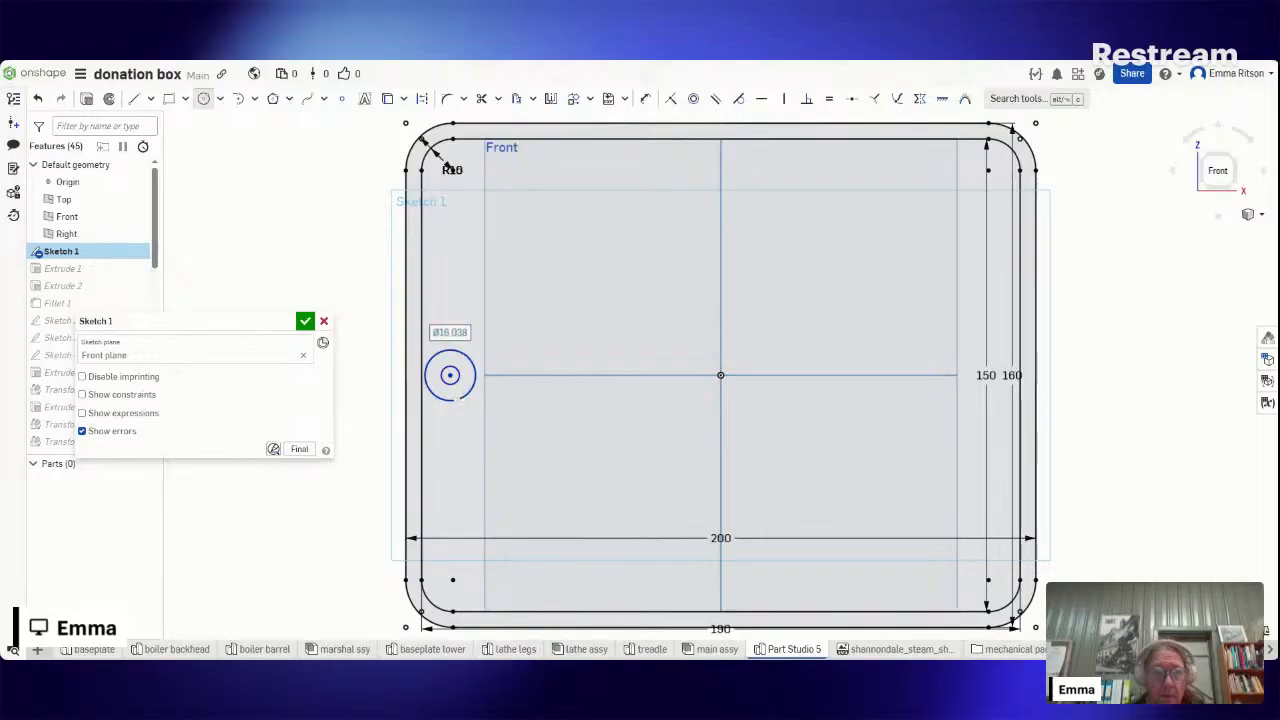
text(16)
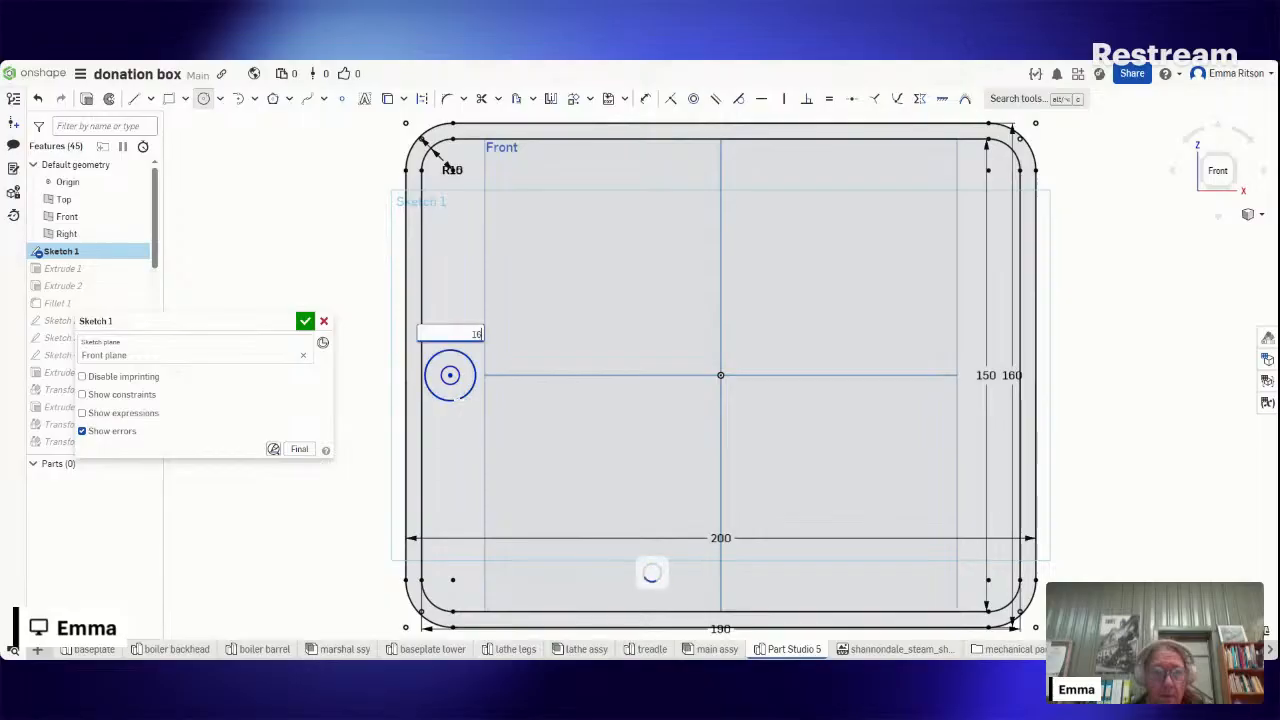
key(Return)
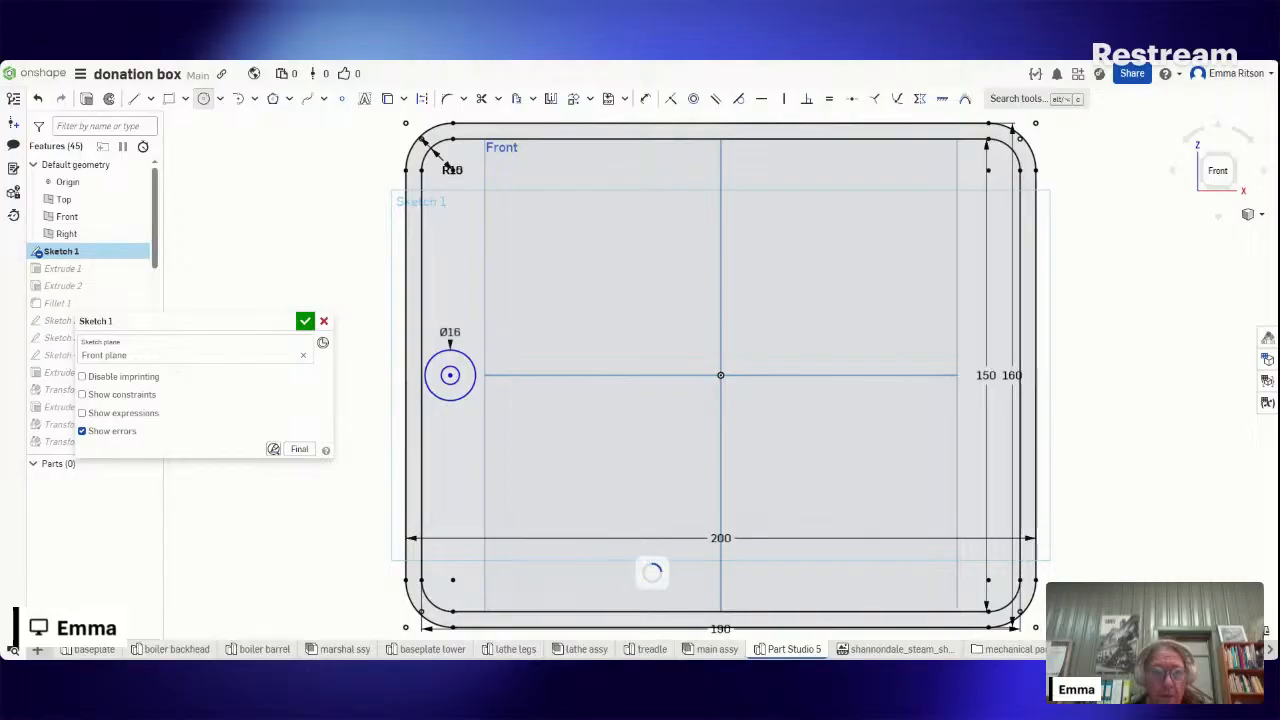
- Dimension the 16 mm circle's centre horizontally from the origin at 85 mm
click(645, 99)
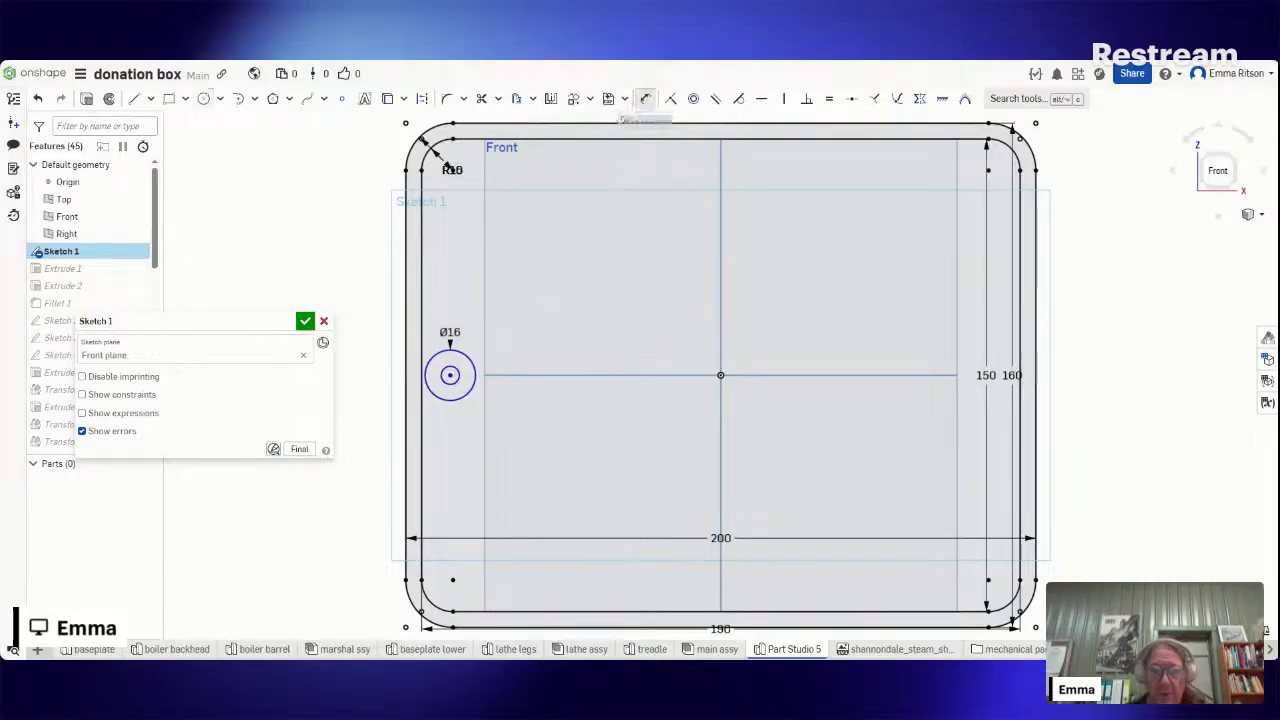
click(450, 375)
click(720, 375)
click(607, 257)
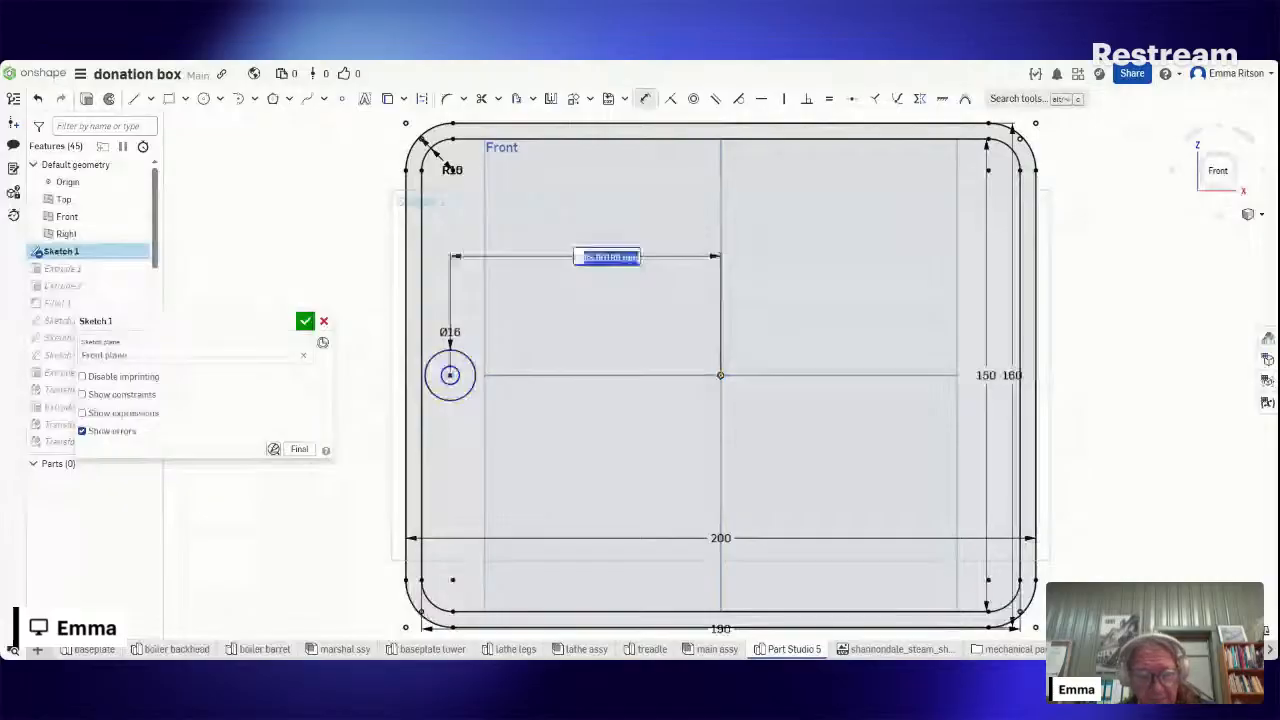
text(85)
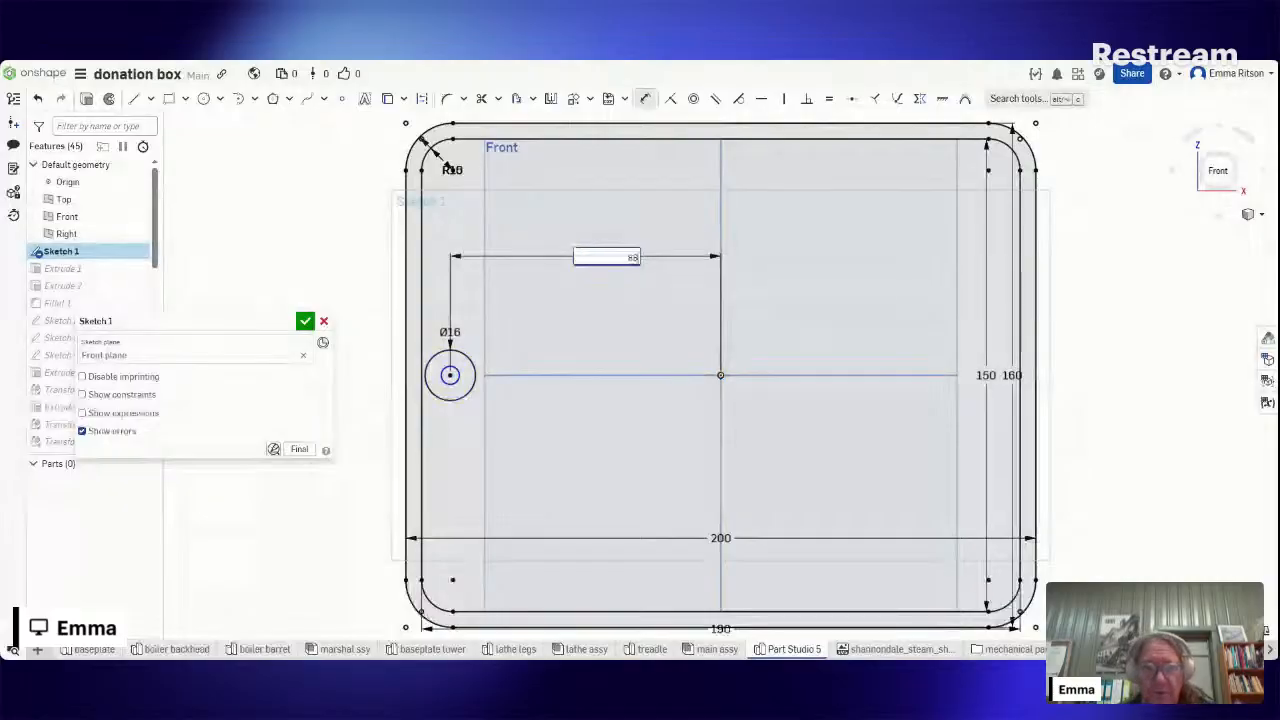
key(Return)
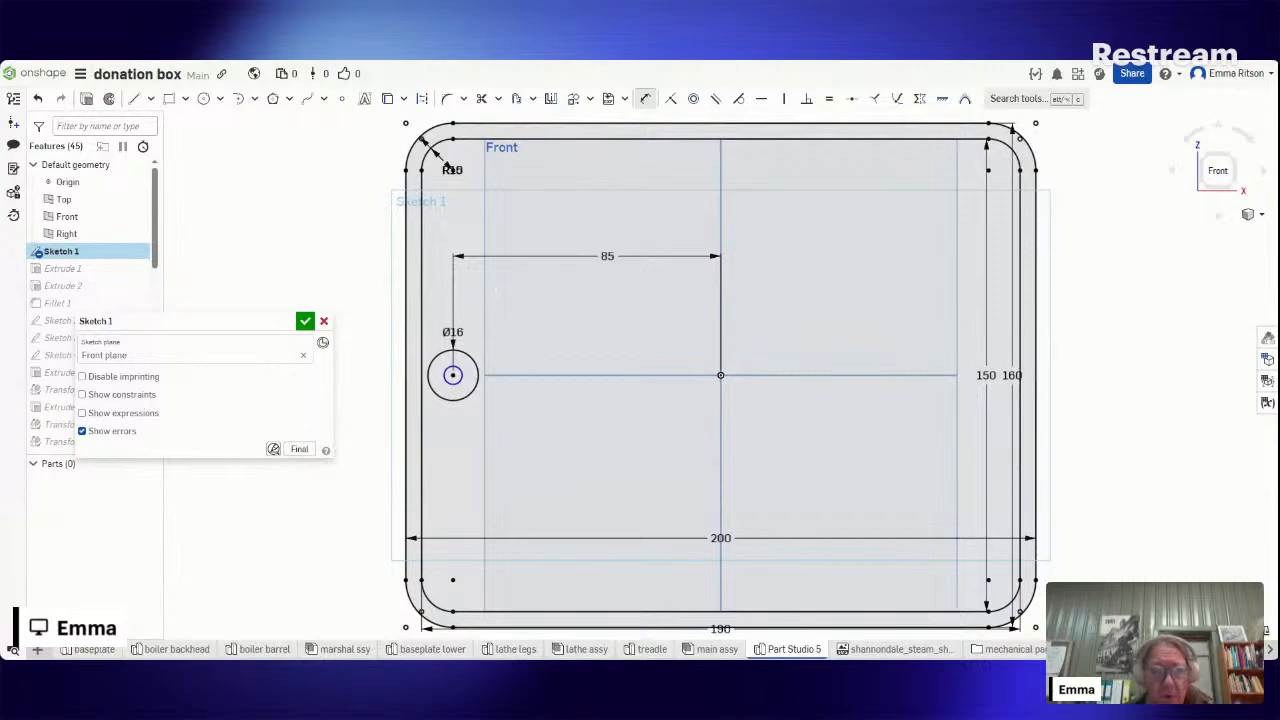
- Set the horizontal distance between the 16 mm circle's centre and the origin to 87 mm
scroll(507, 443, up, 3)
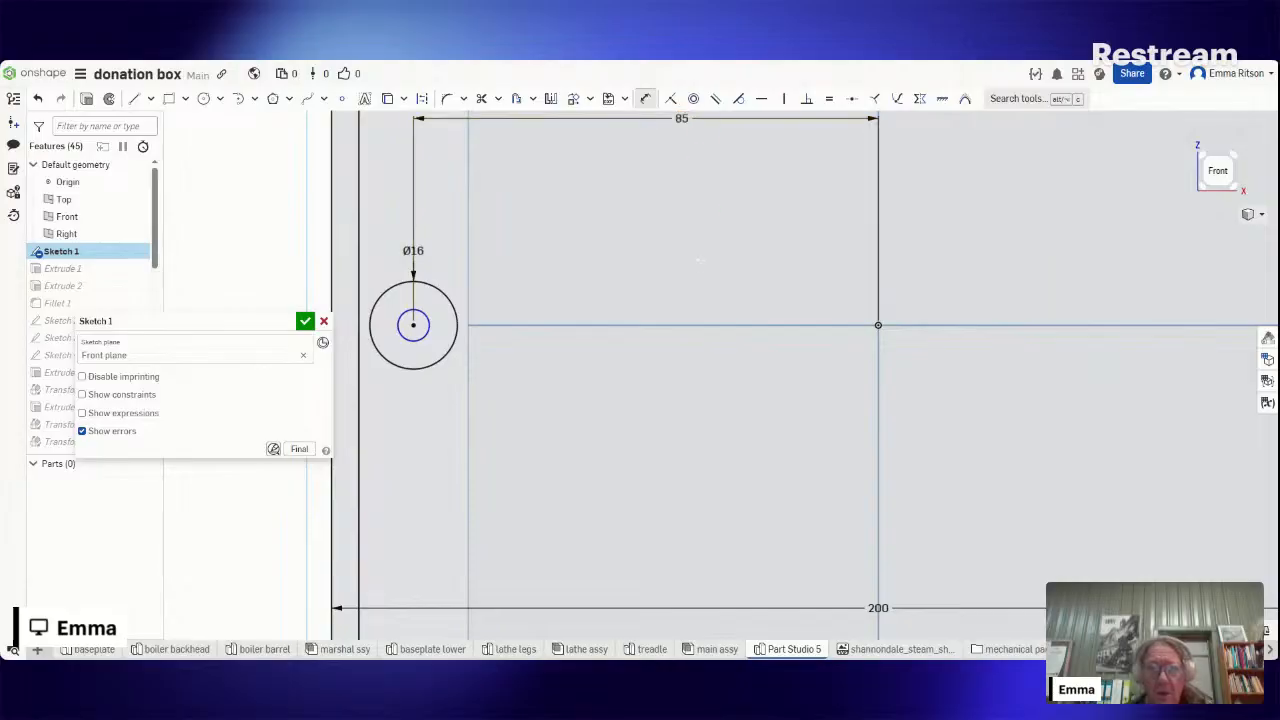
double_click(681, 119)
text(8)
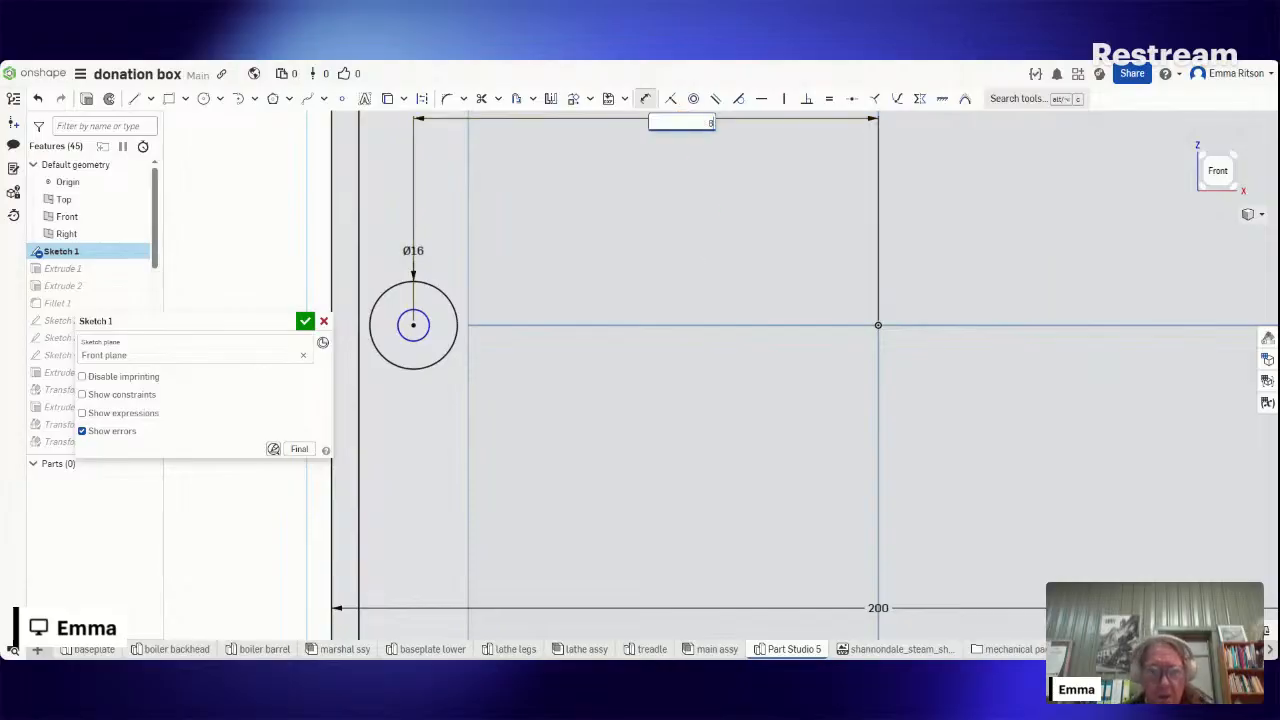
text(7)
key(Return)
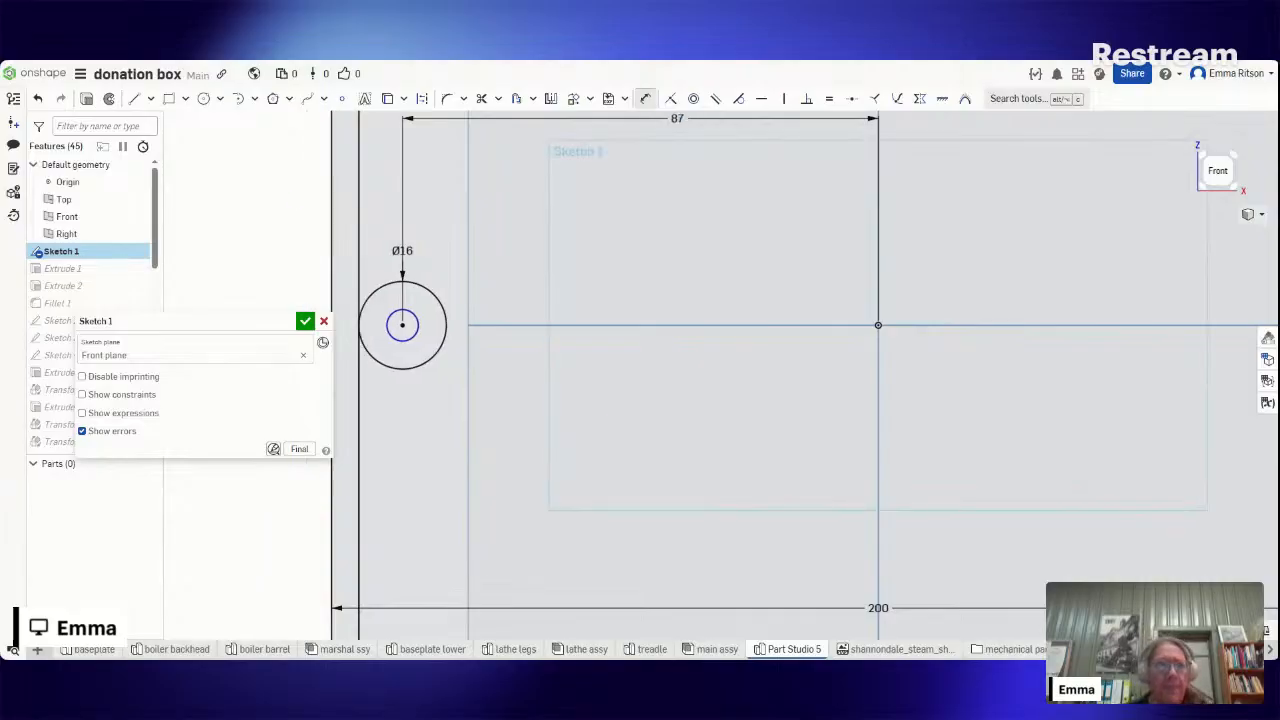
- Sketch an 8 mm horizontal line from the top of the 16 mm circle to the border's inner left edge
click(134, 98)
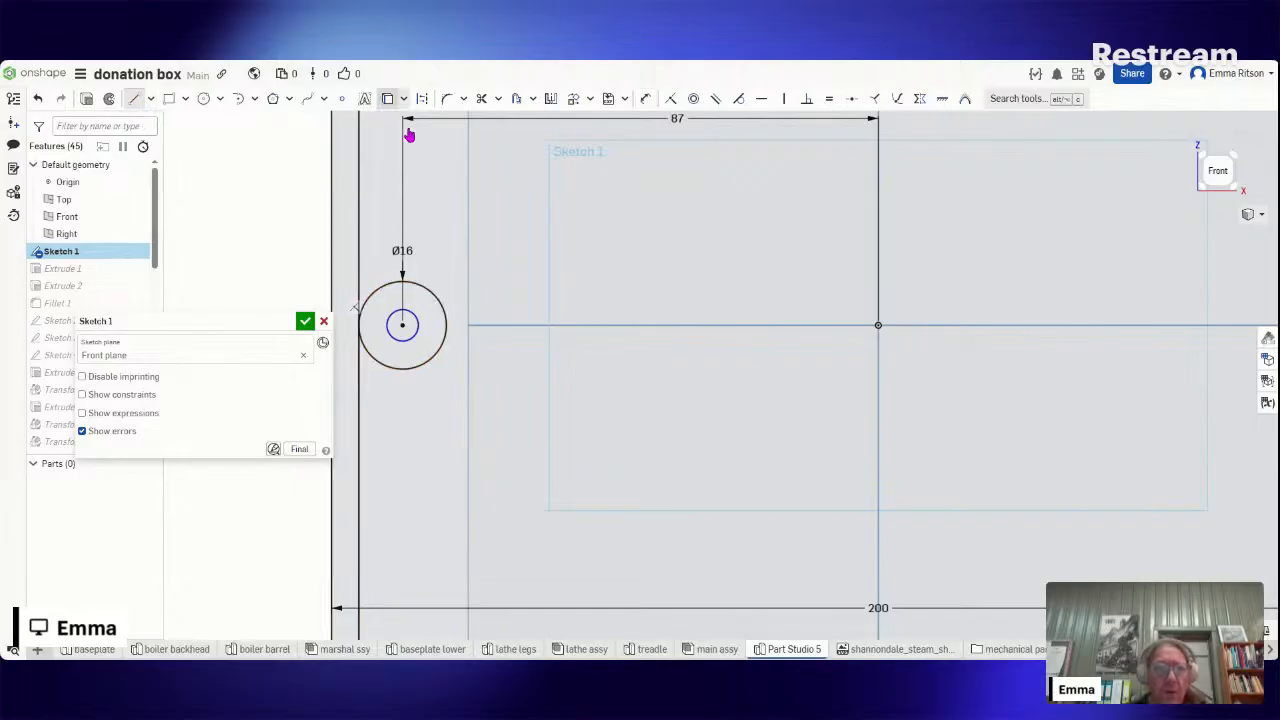
click(422, 98)
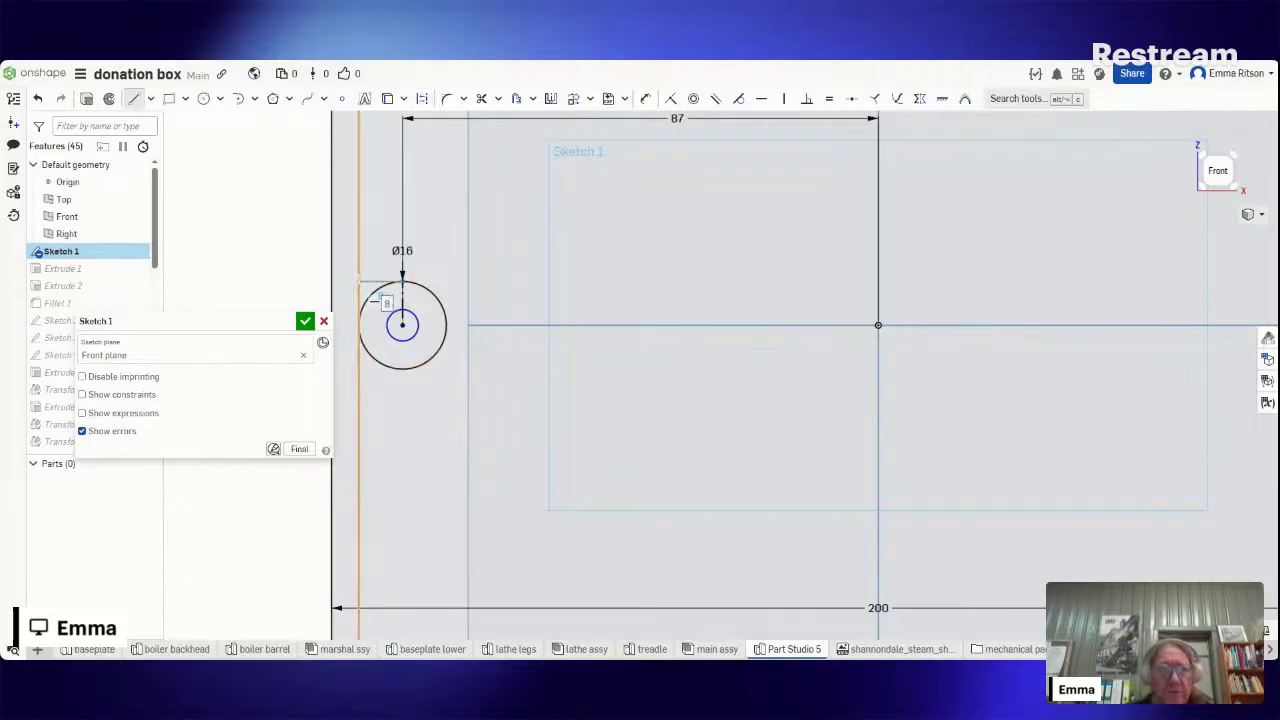
click(359, 281)
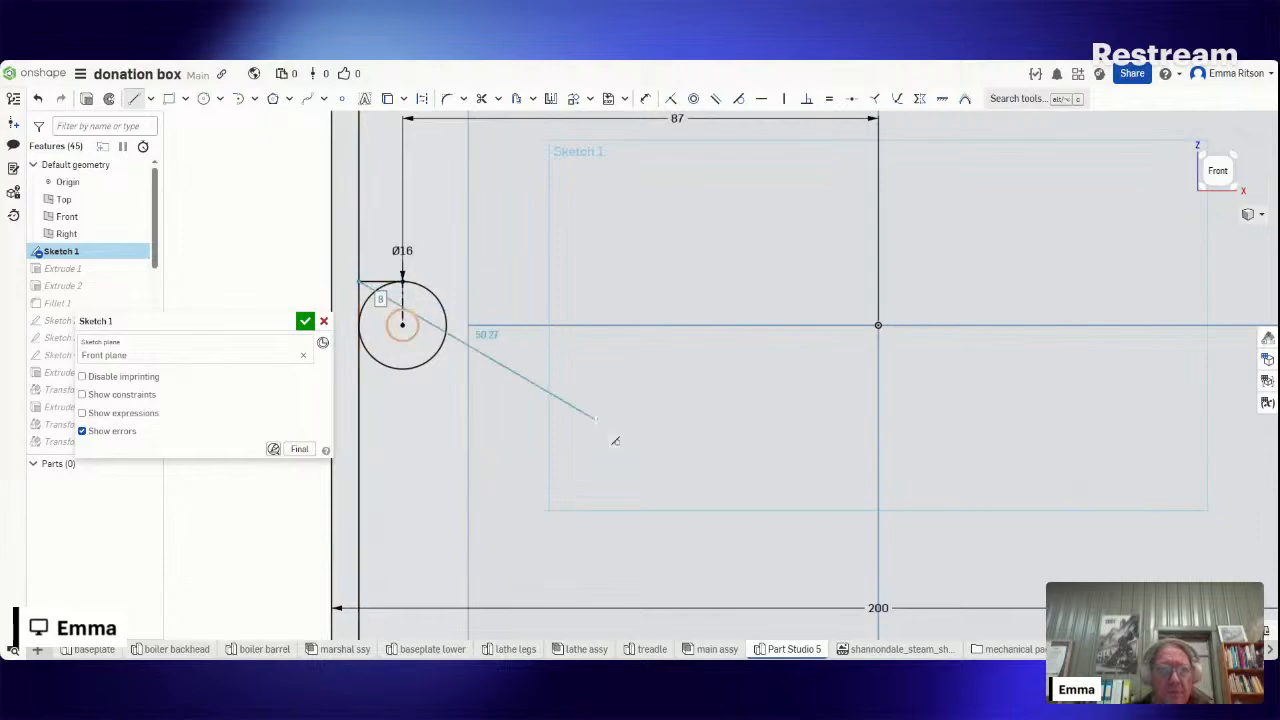
key(Escape)
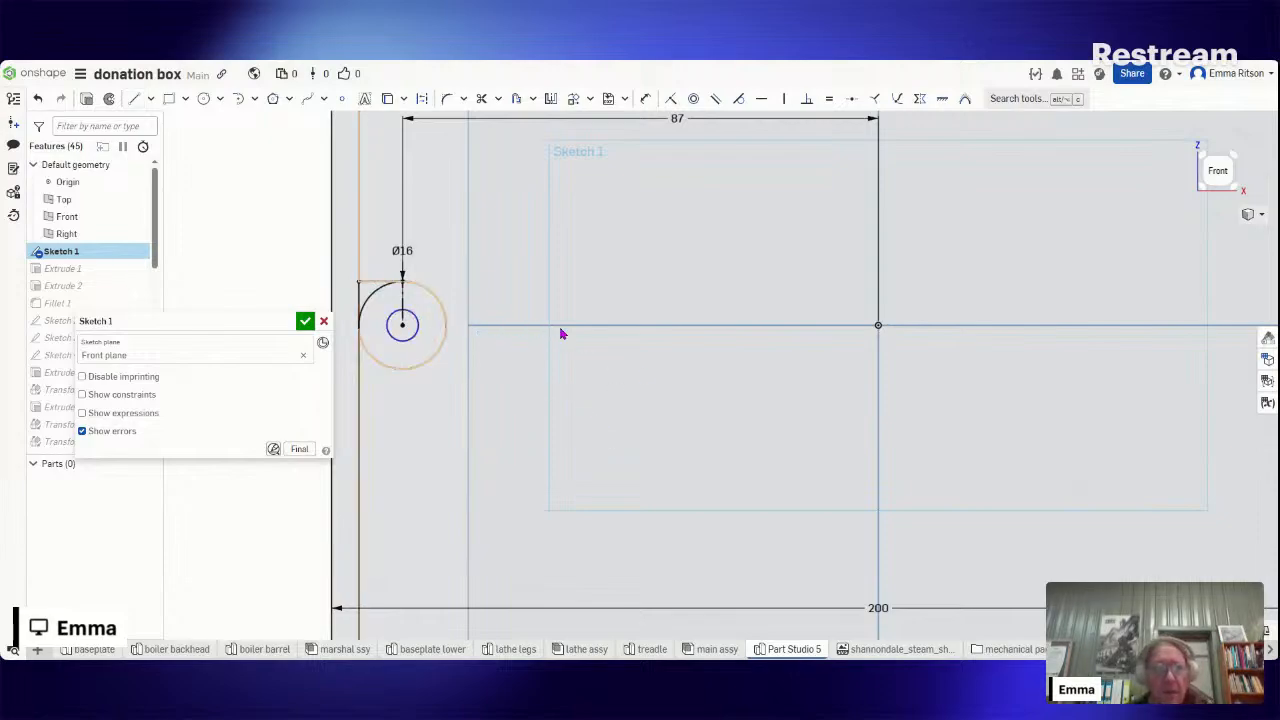
- Mirror the short horizontal line about the Top plane to the underside of the 16 mm circle
click(551, 98)
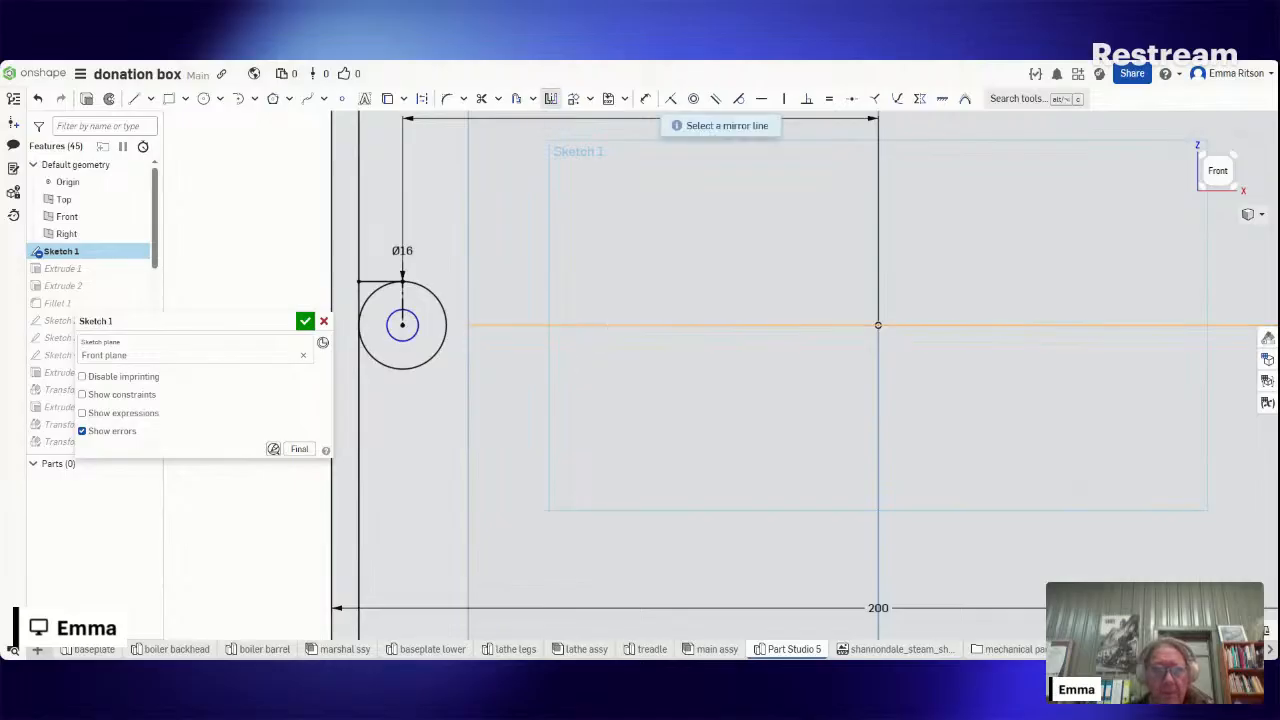
click(700, 325)
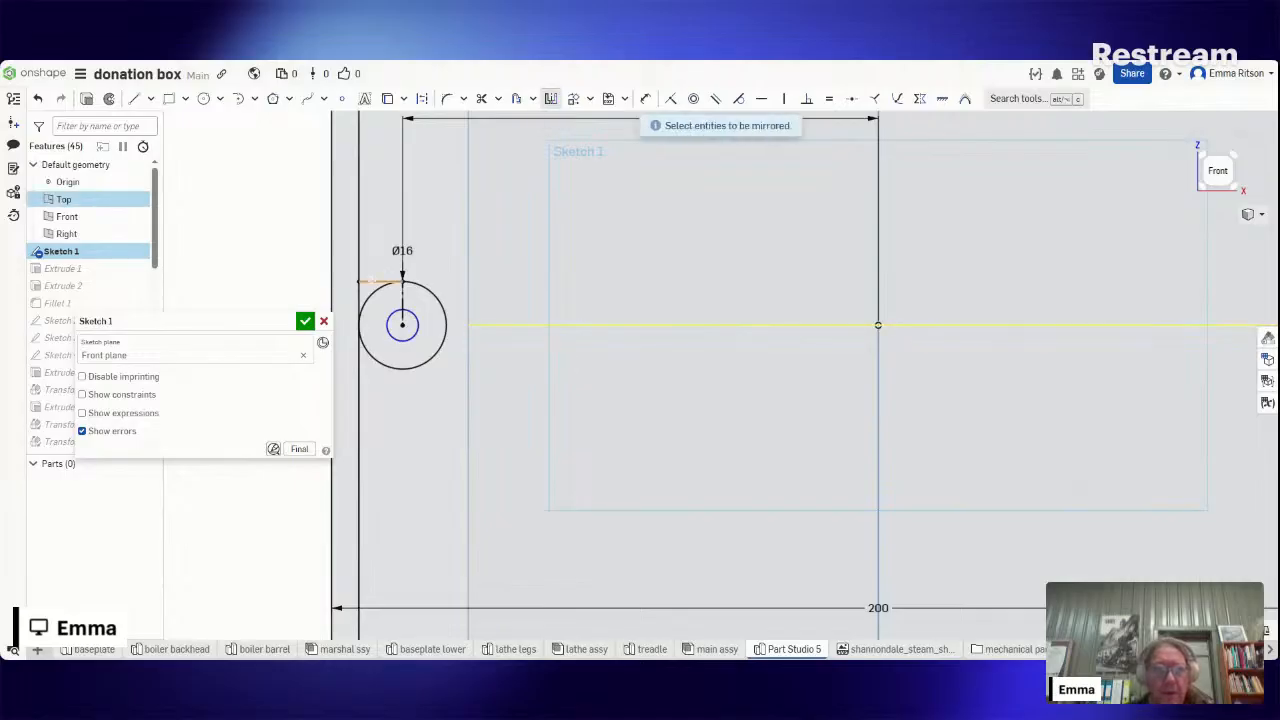
click(371, 281)
click(596, 248)
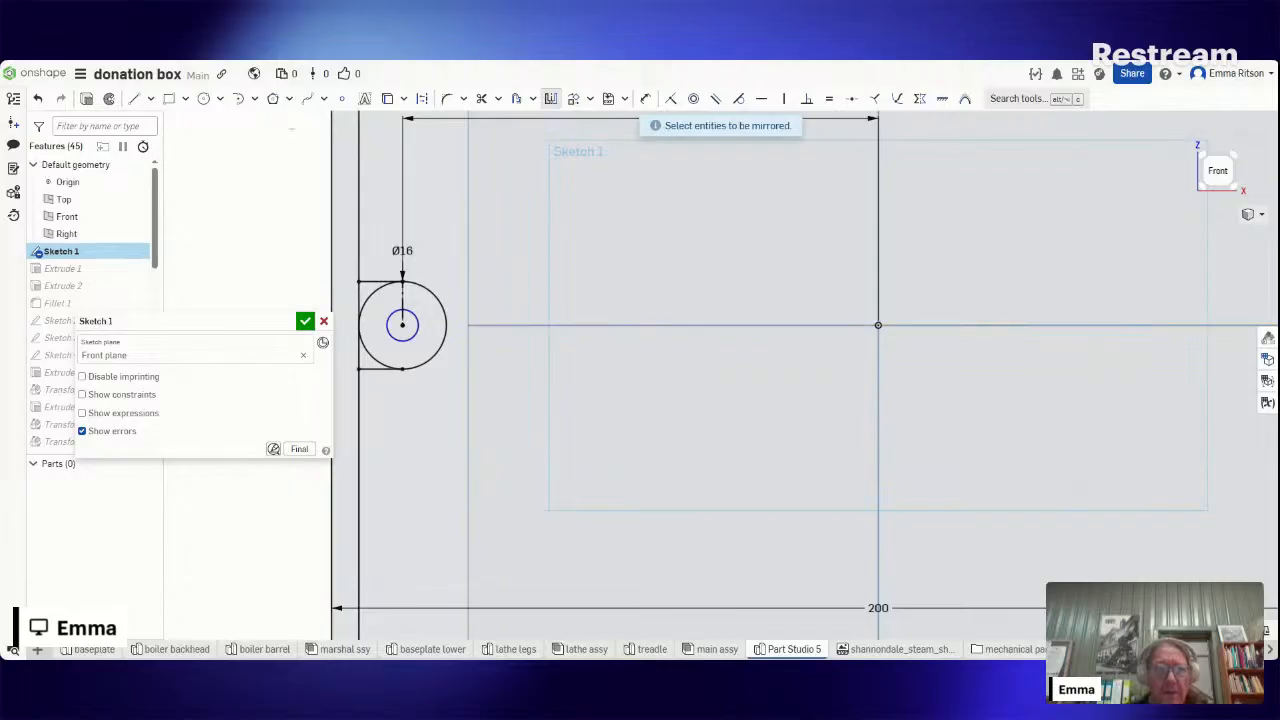
- Trim the 16 mm circle's outer half and the border edge between the two short lines to form an open notch profile
click(483, 98)
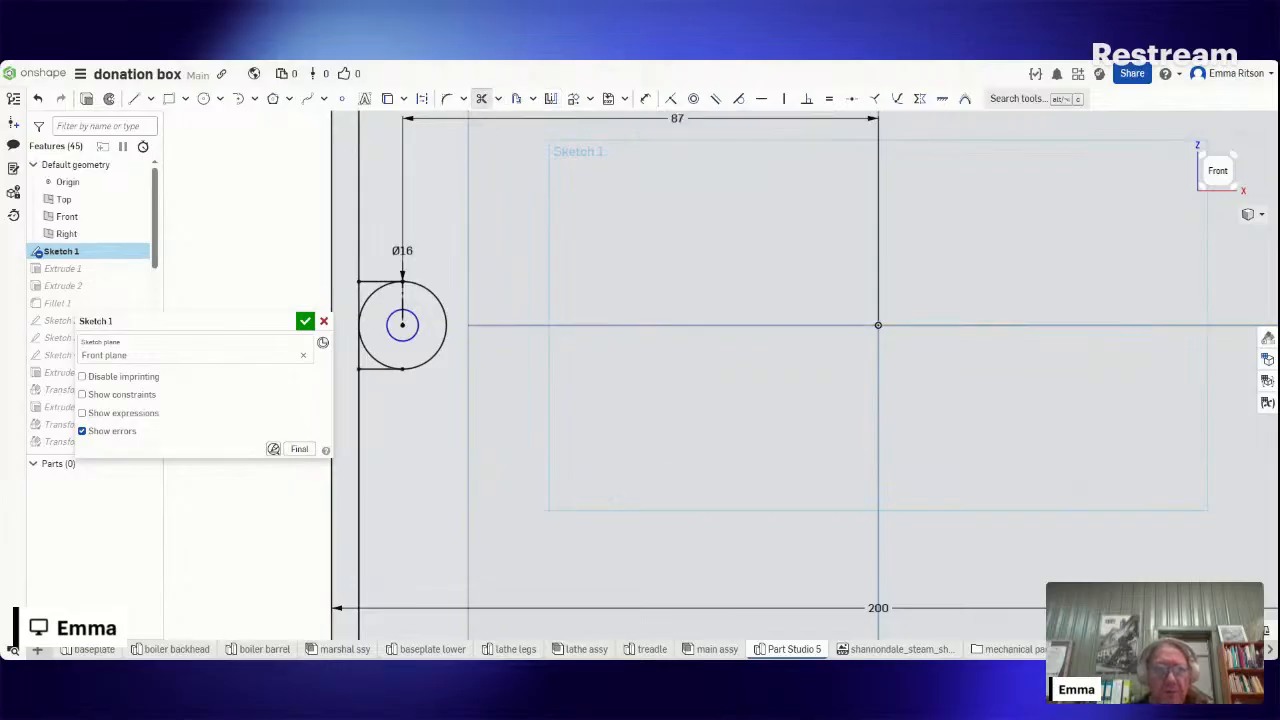
click(364, 345)
click(361, 350)
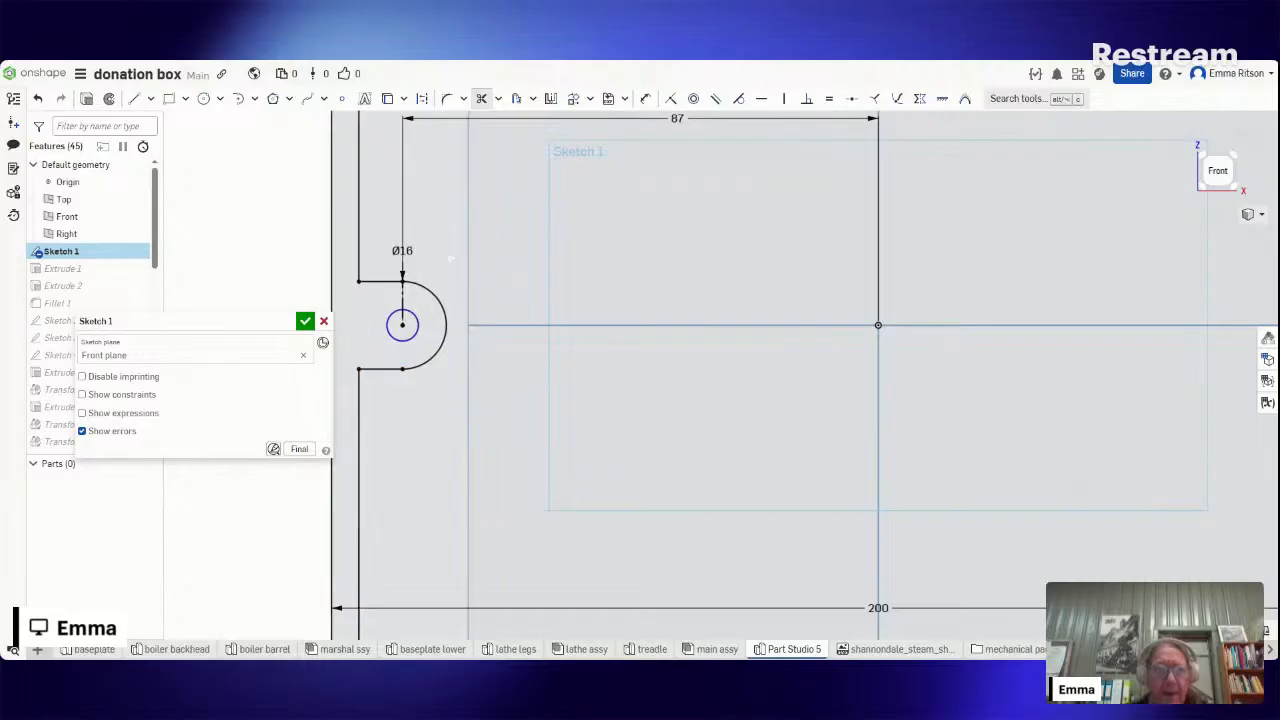
- Fillet both corners where the short lines meet the border's inner left edge and set the radius to 7 mm
click(447, 98)
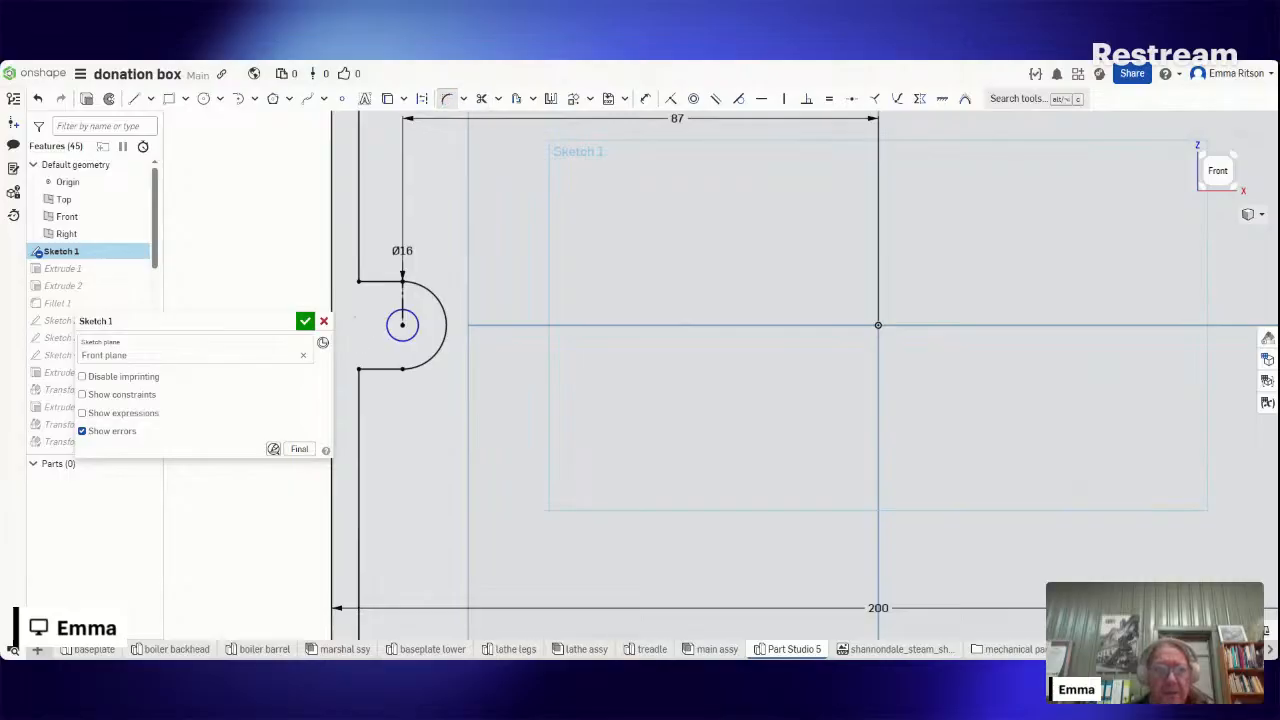
click(358, 281)
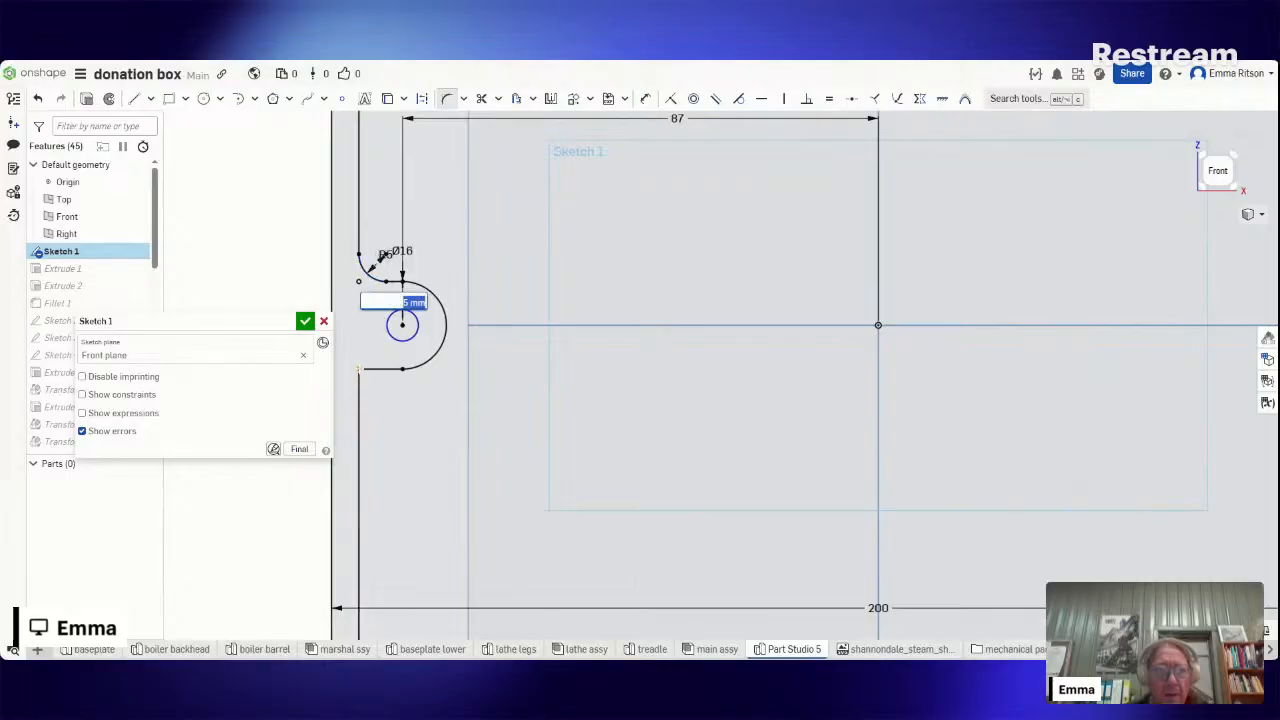
click(358, 369)
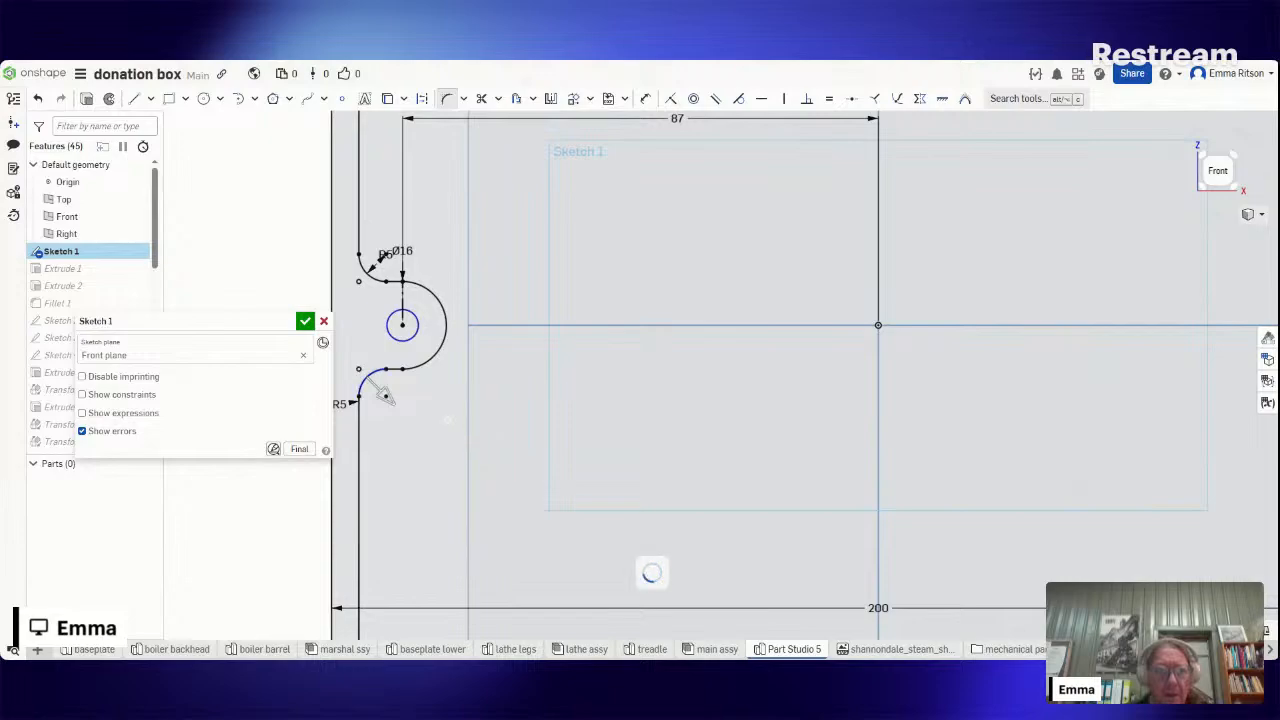
text(5)
key(Return)
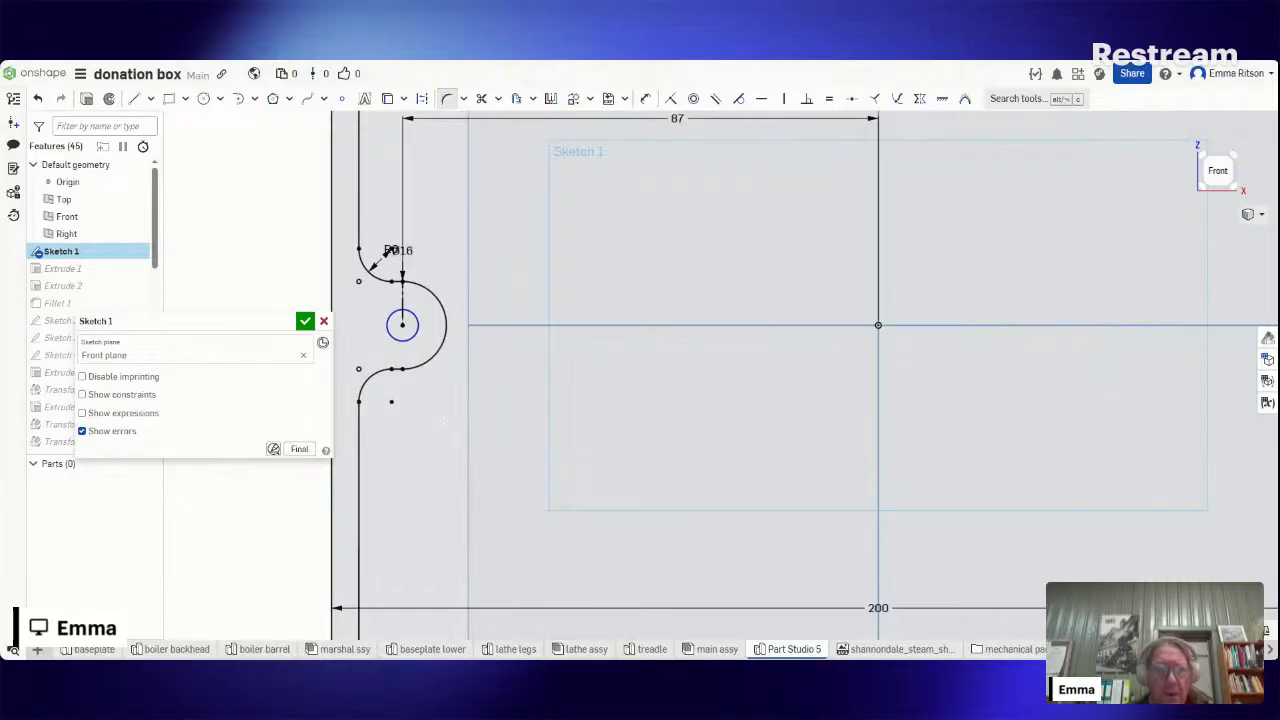
double_click(392, 250)
text(6)
key(Return)
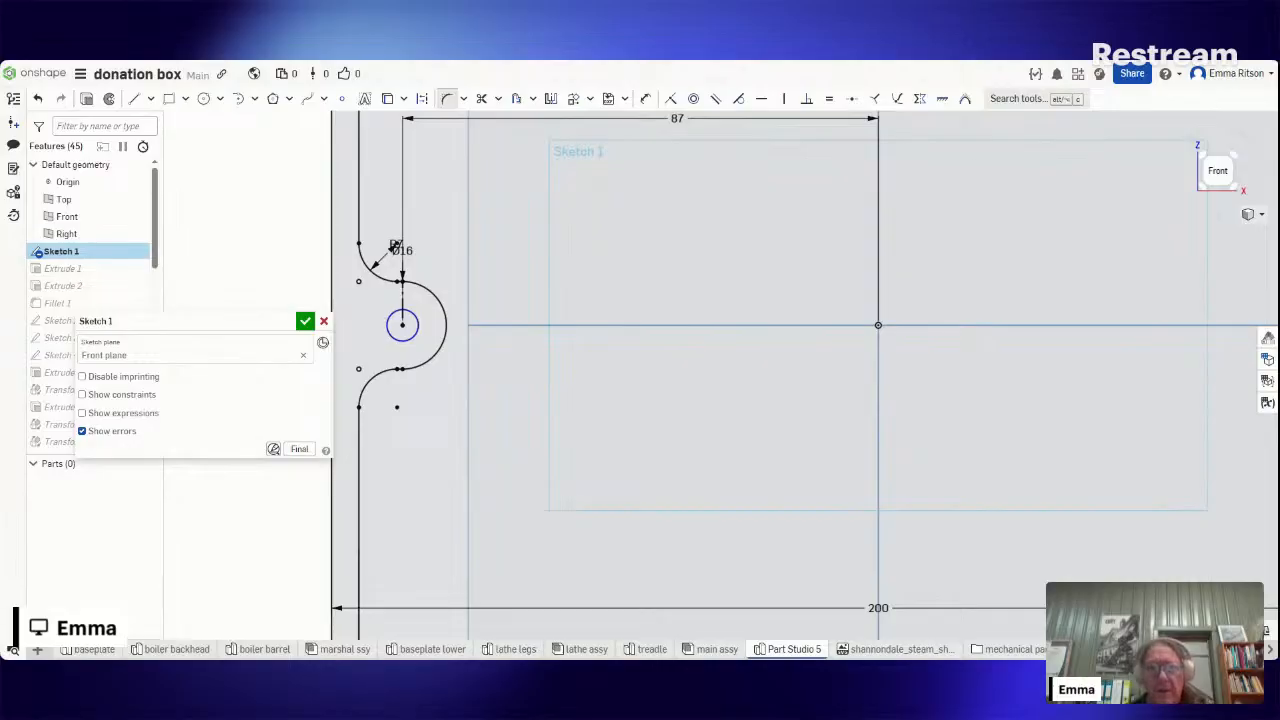
- Mirror the left notch profile and its small hole circle about the Right plane to the opposite side of the border
scroll(965, 310, down, 4)
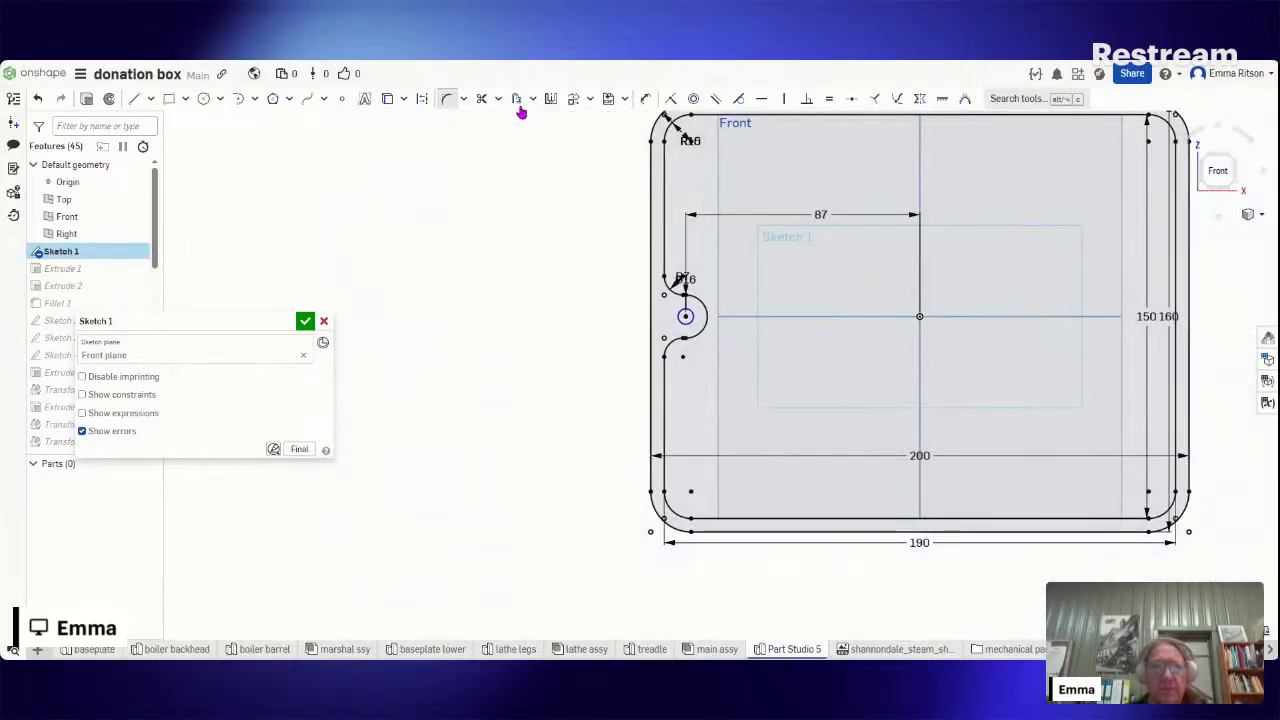
click(550, 99)
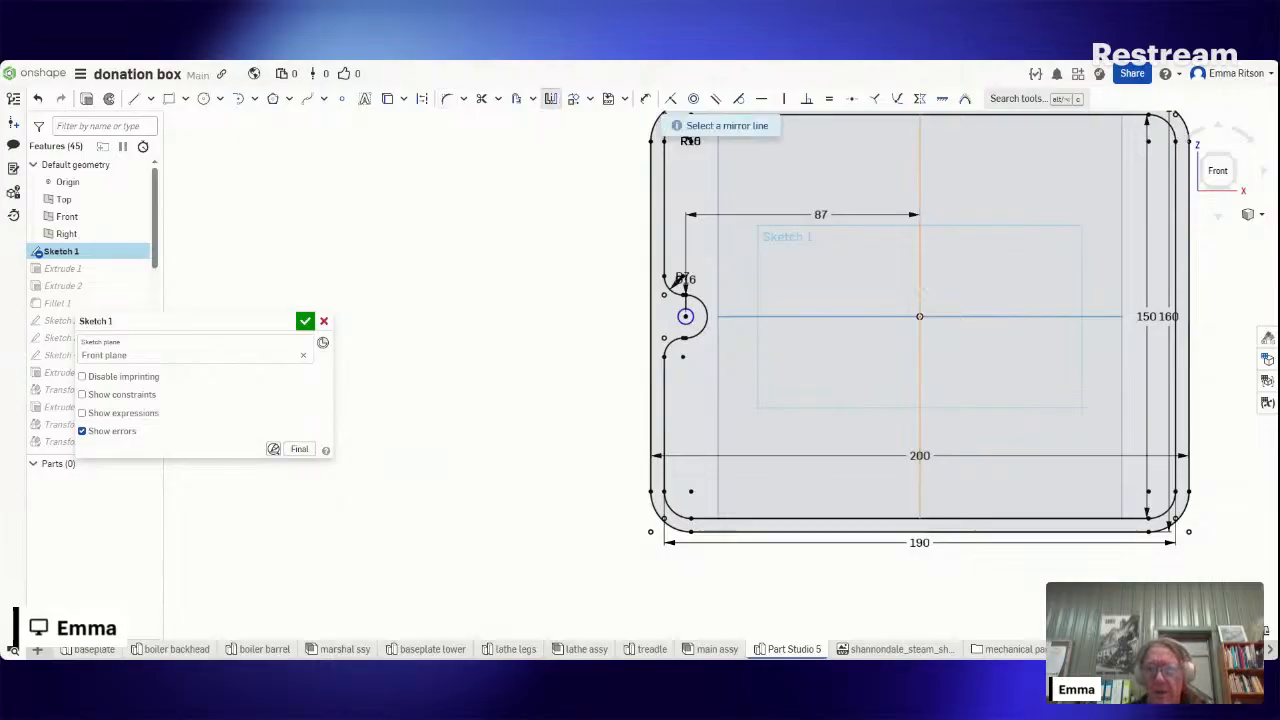
click(919, 283)
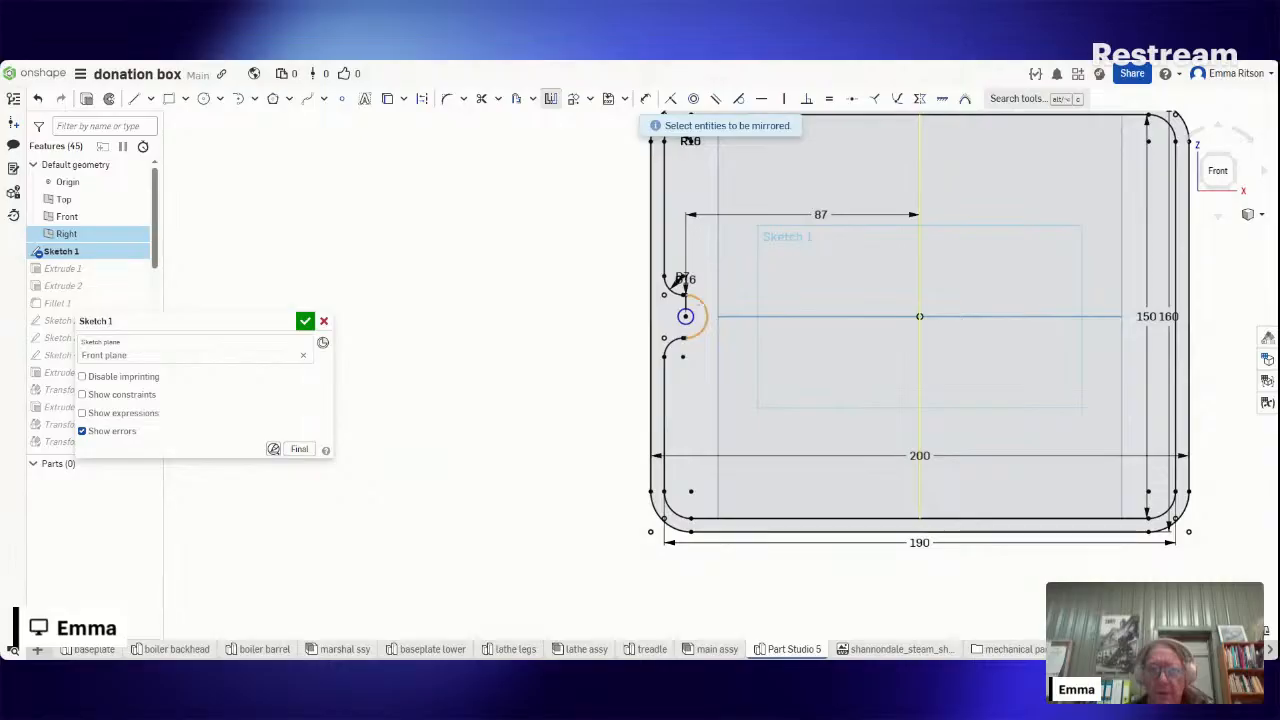
click(703, 316)
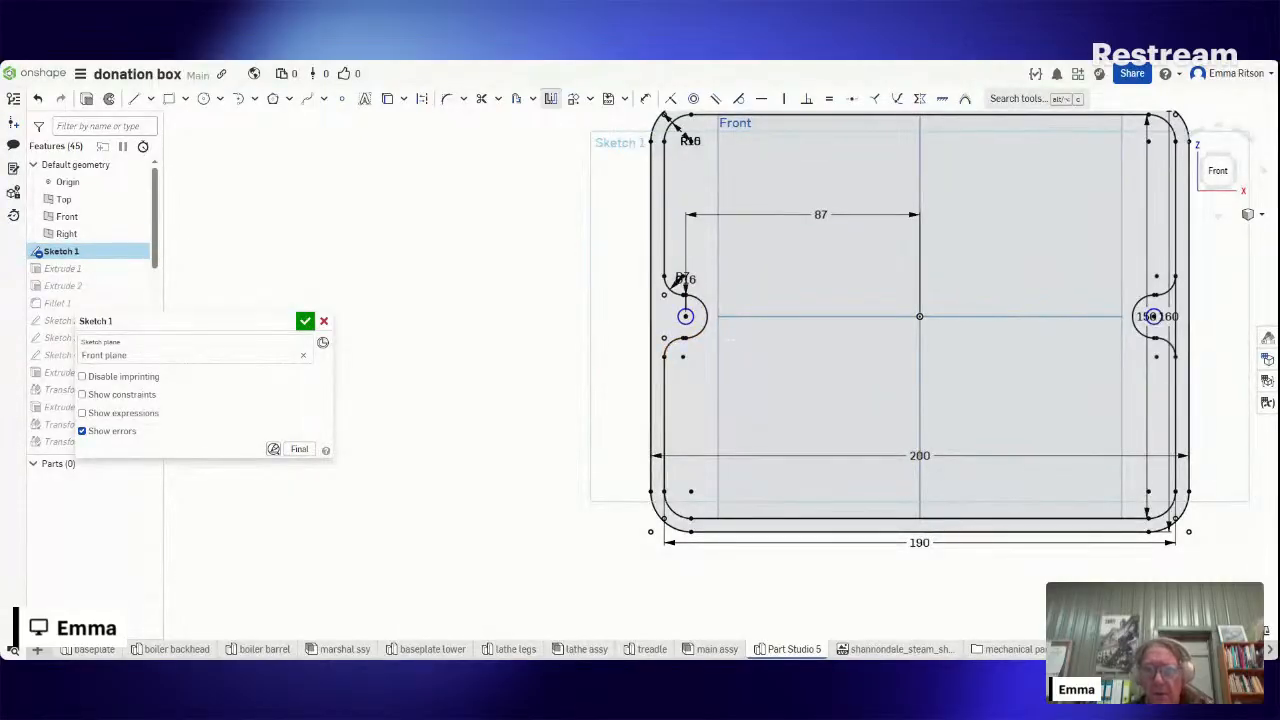
- Trim the border's inner right edge across the mirrored notch and finish the sketch
scroll(680, 282, up, 5)
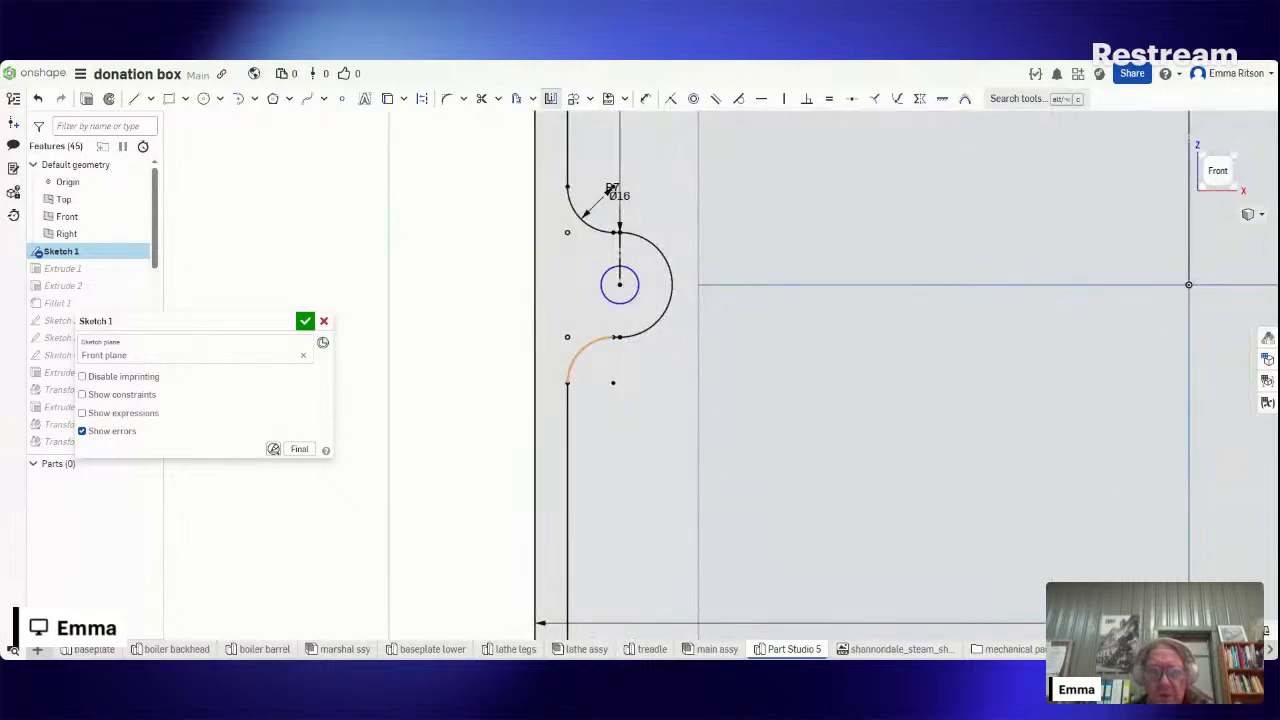
scroll(627, 354, up, 4)
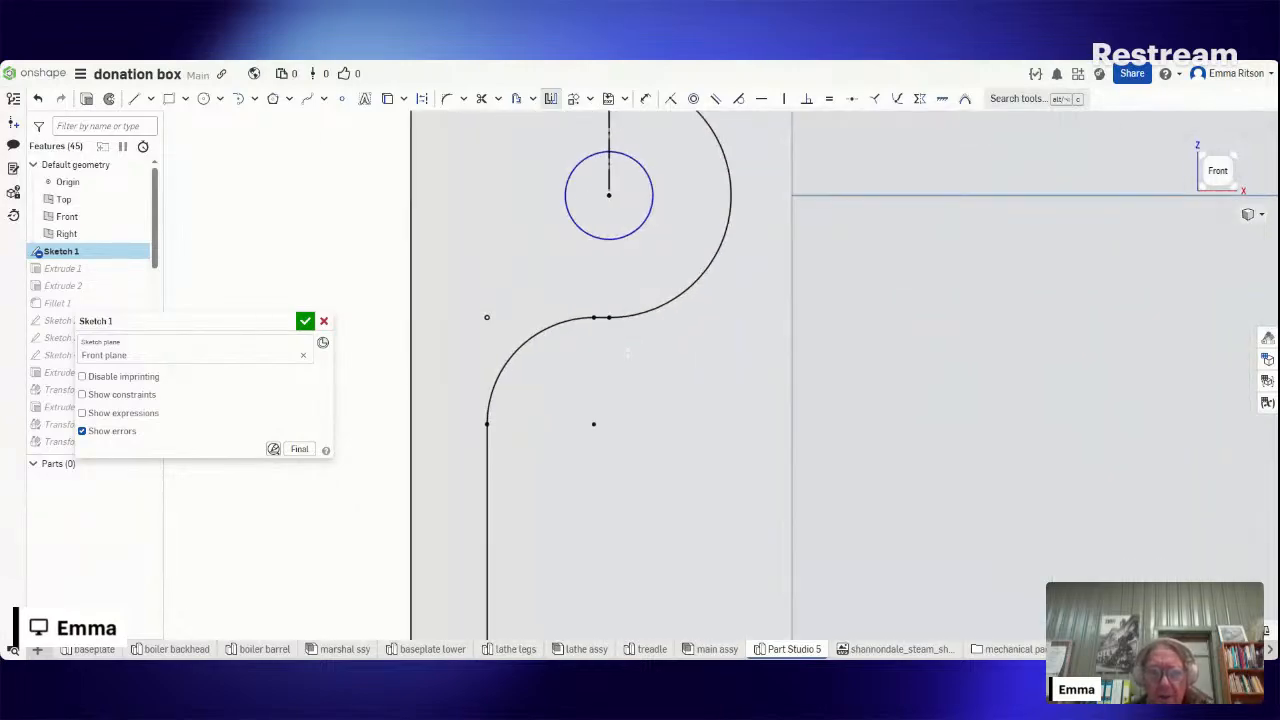
scroll(580, 293, down, 2)
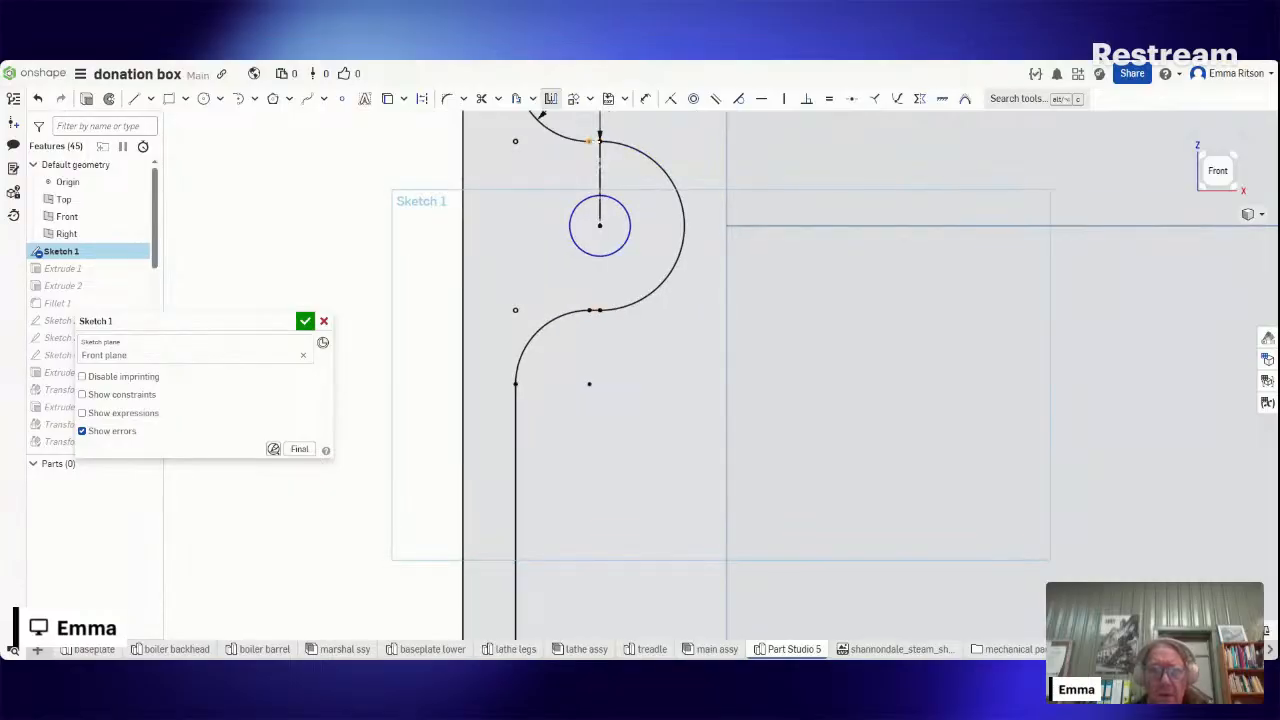
scroll(599, 141, up, 3)
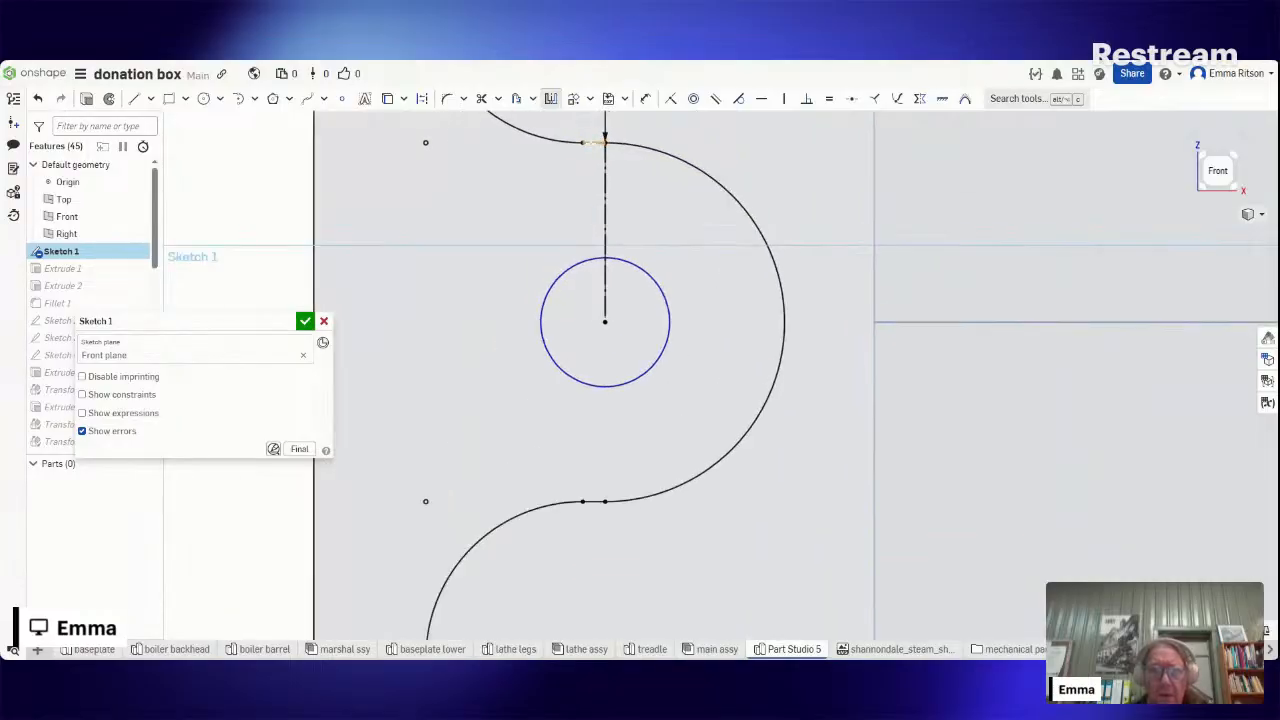
scroll(600, 142, down, 5)
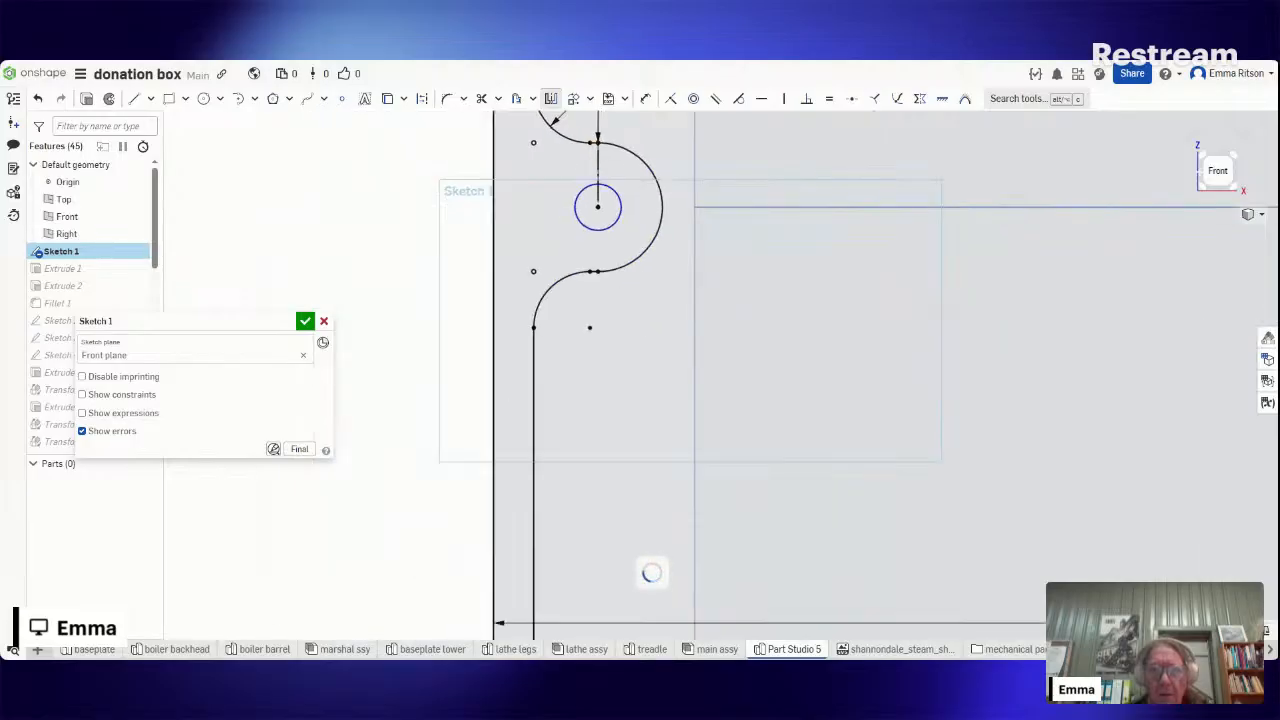
click(1218, 171)
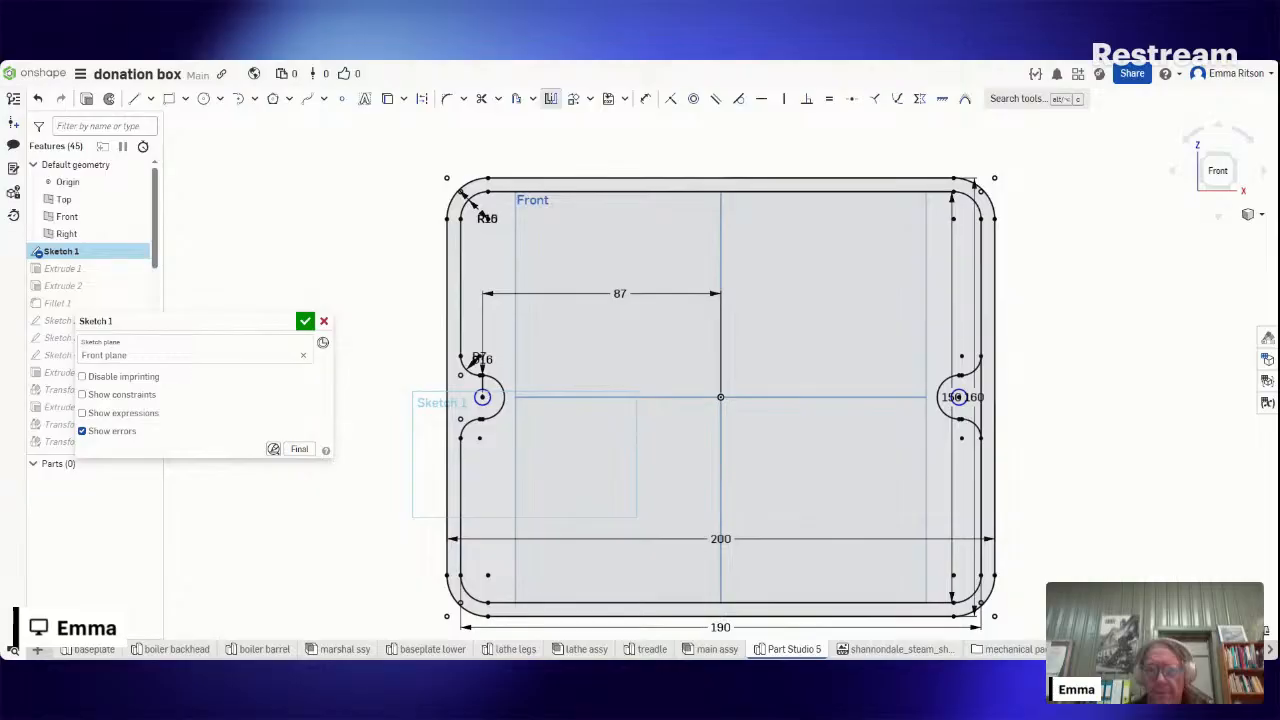
click(481, 99)
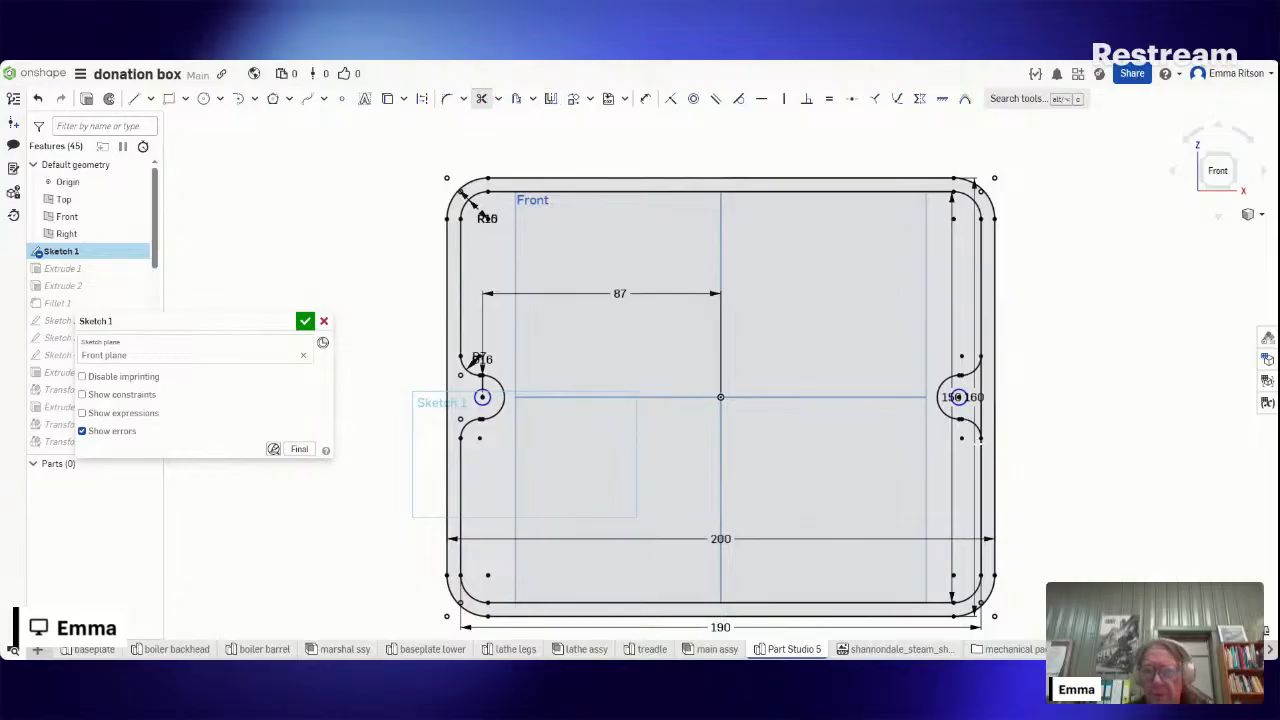
click(982, 420)
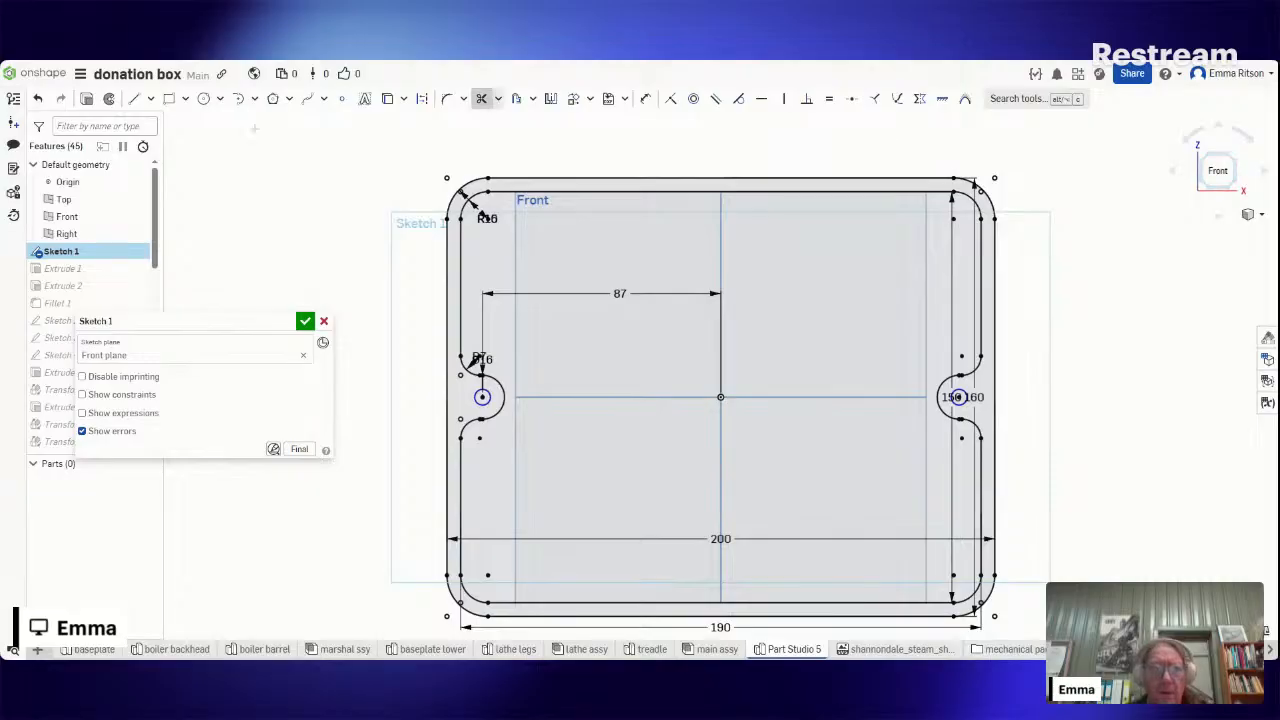
click(305, 322)
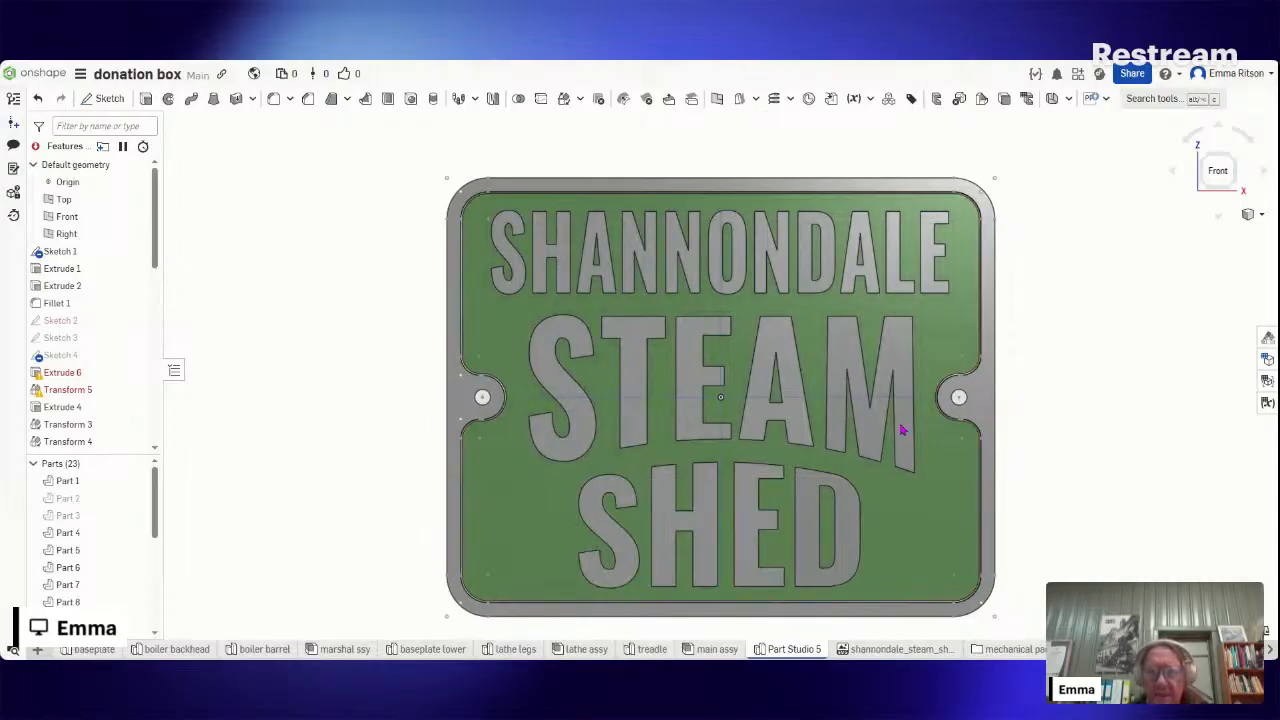
- Measure the distance between the outer edge of the D in SHED and the border's inner right edge
click(1247, 631)
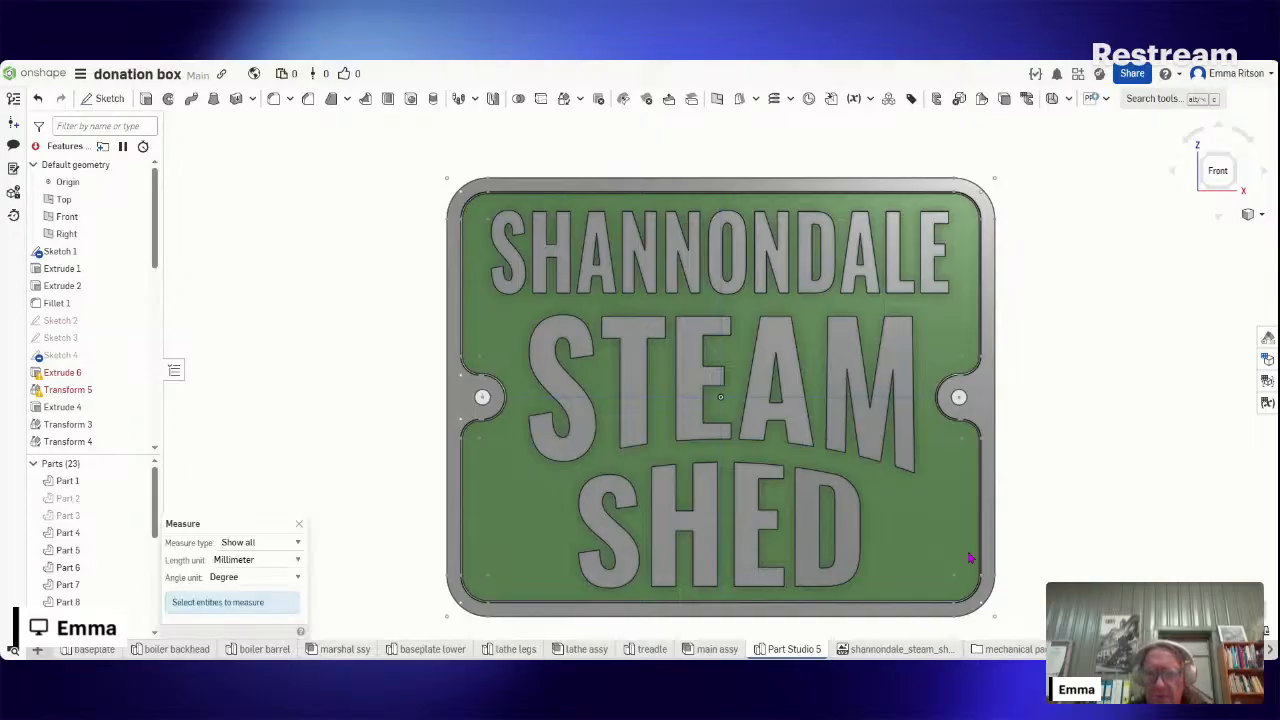
click(860, 528)
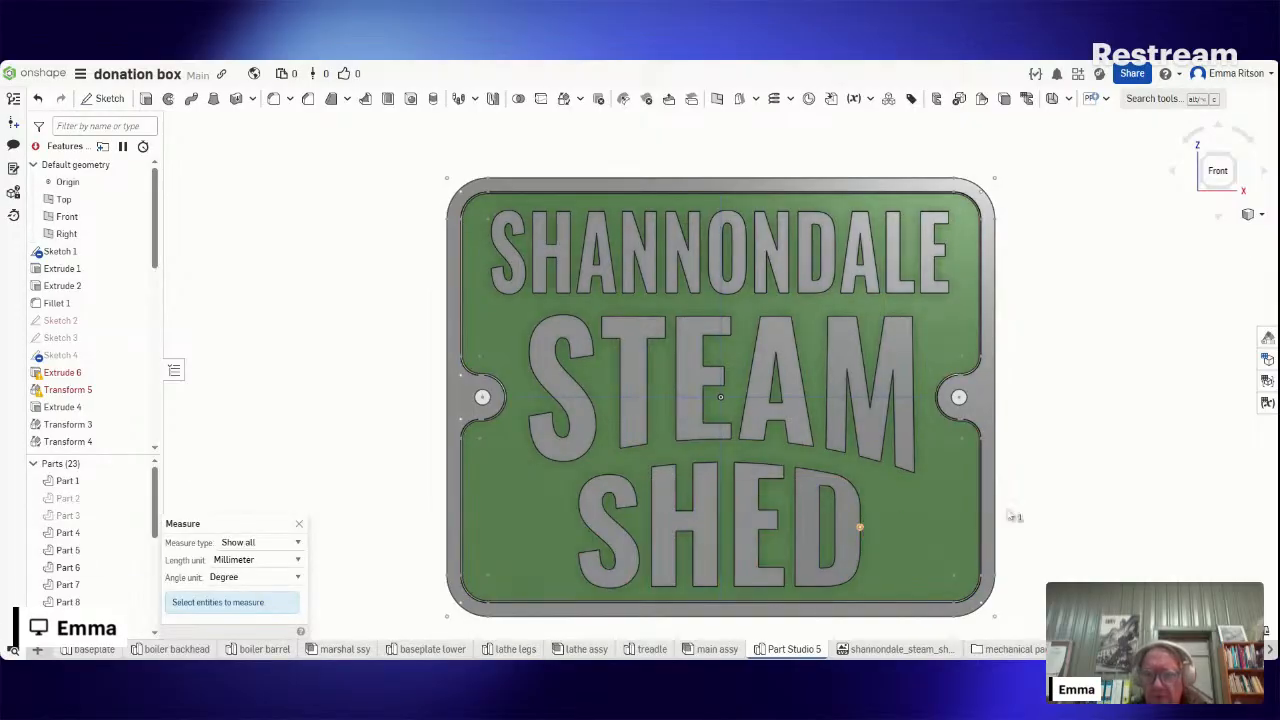
click(982, 515)
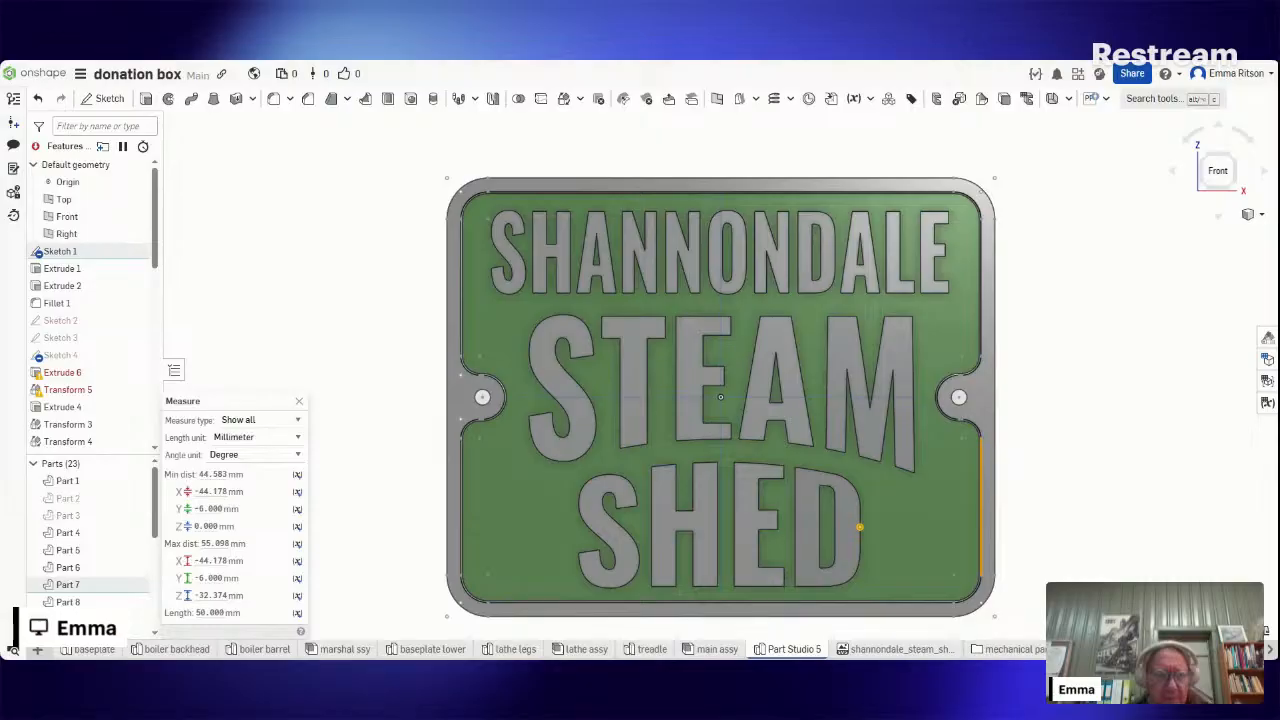
- Measure the distance between the outer edge of the S in SHED and the border's inner left edge, then clear the selection
click(578, 503)
click(460, 507)
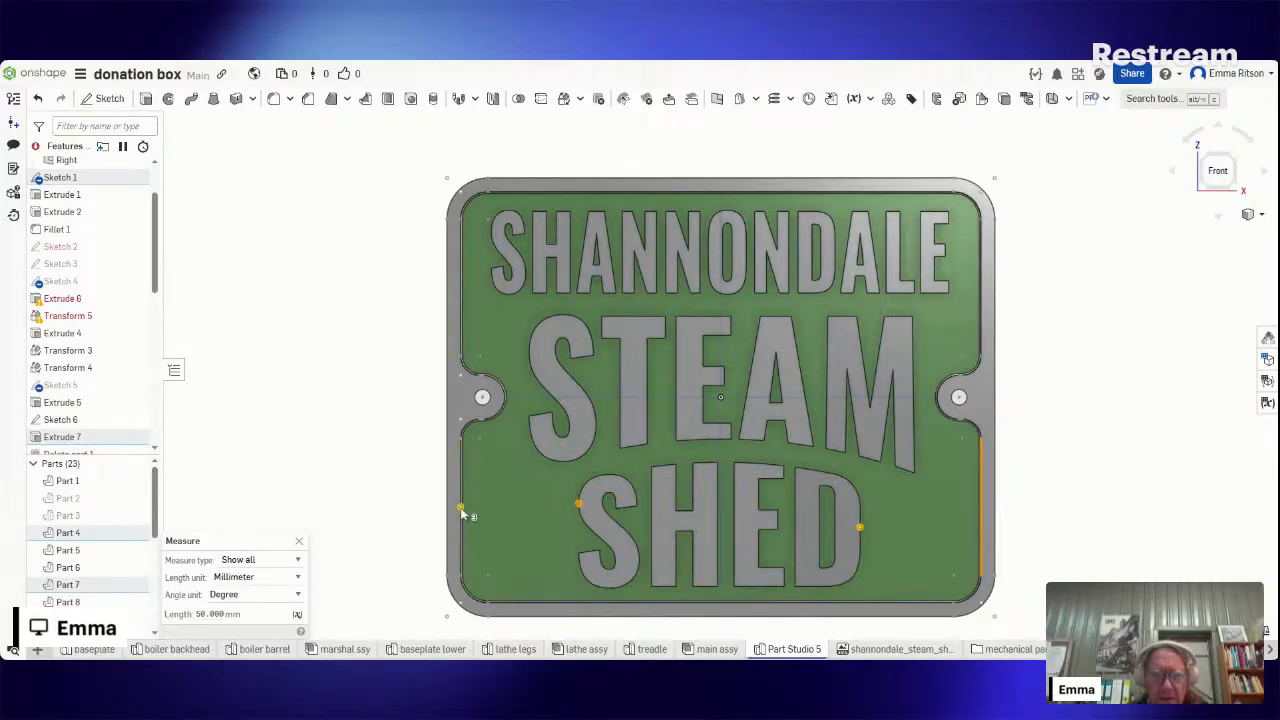
click(1135, 535)
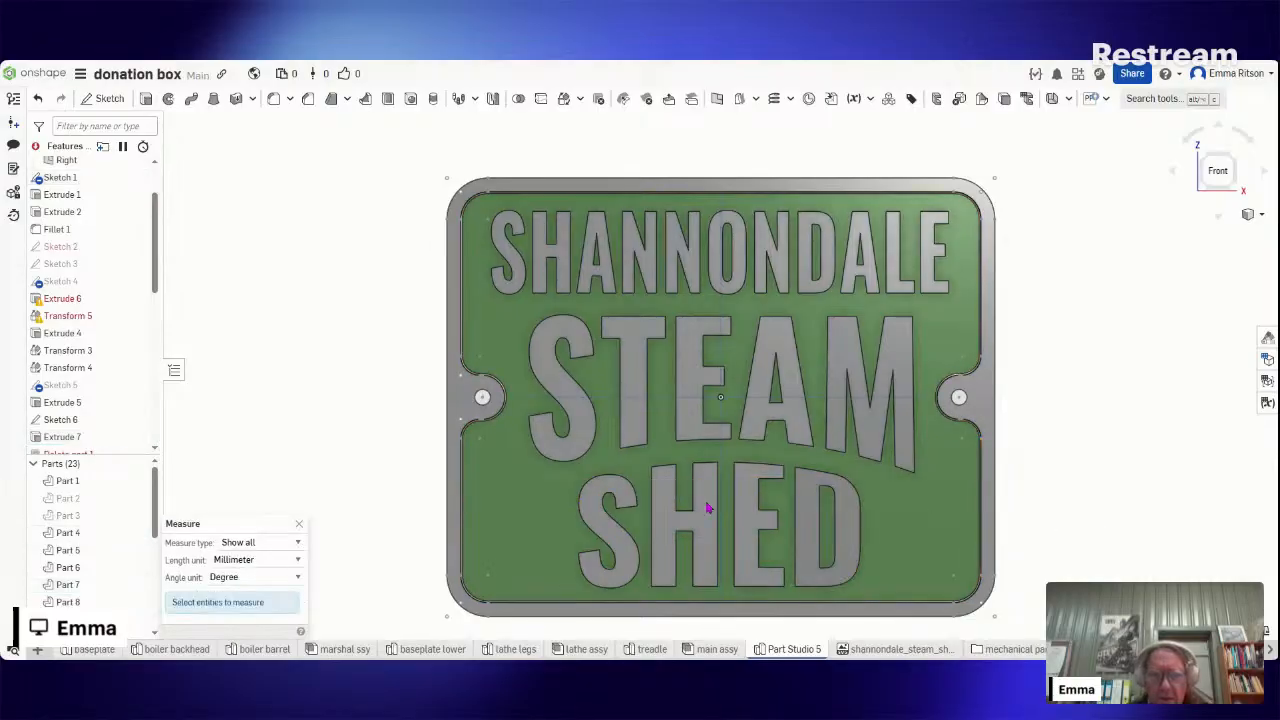
click(461, 524)
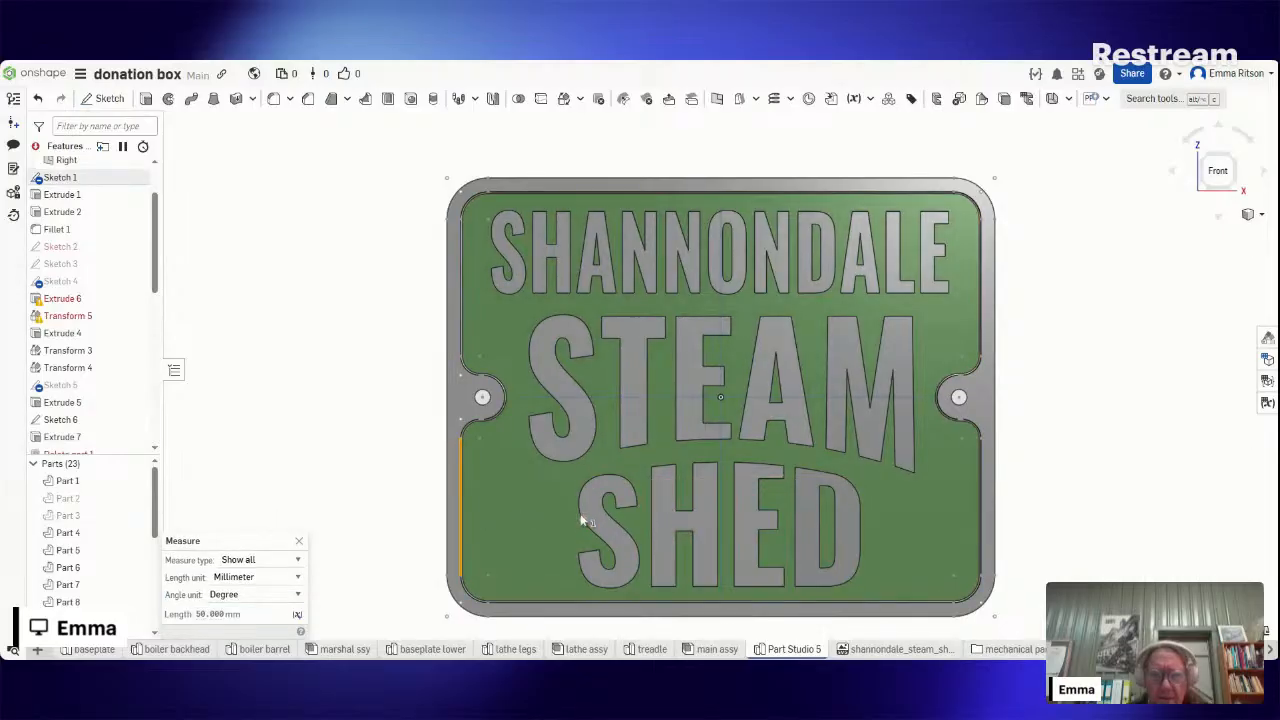
click(578, 503)
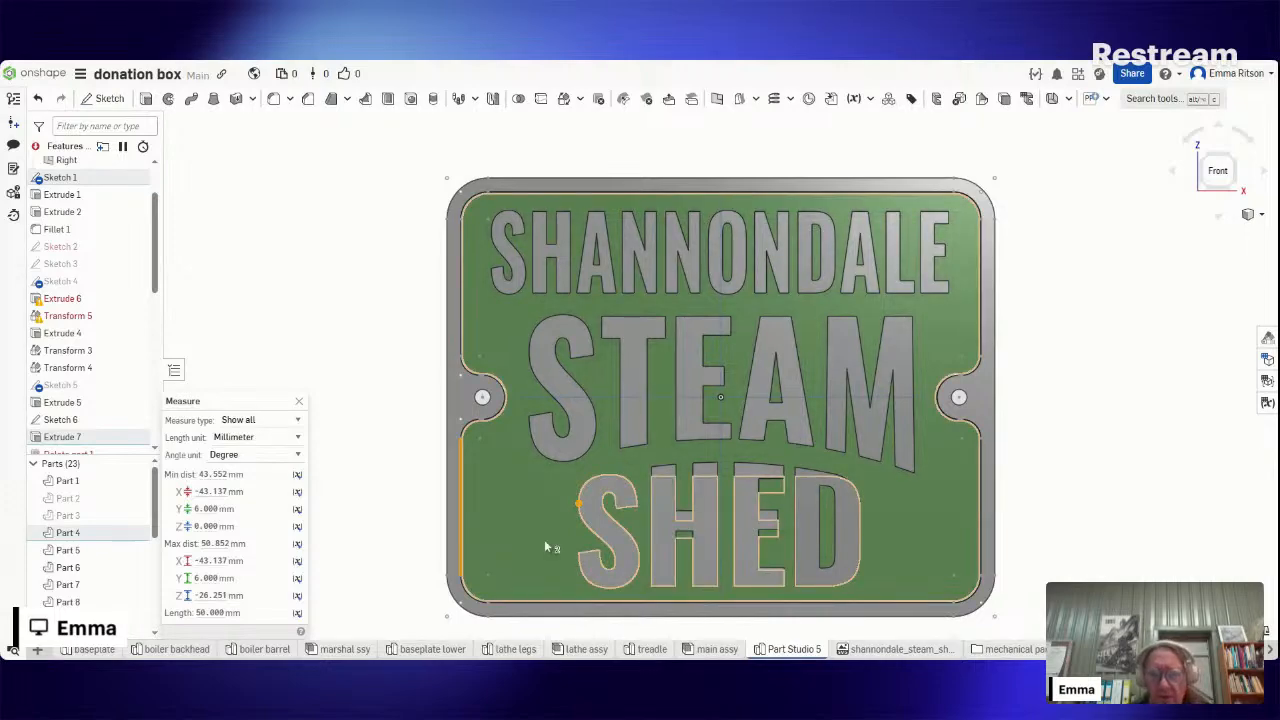
click(1090, 485)
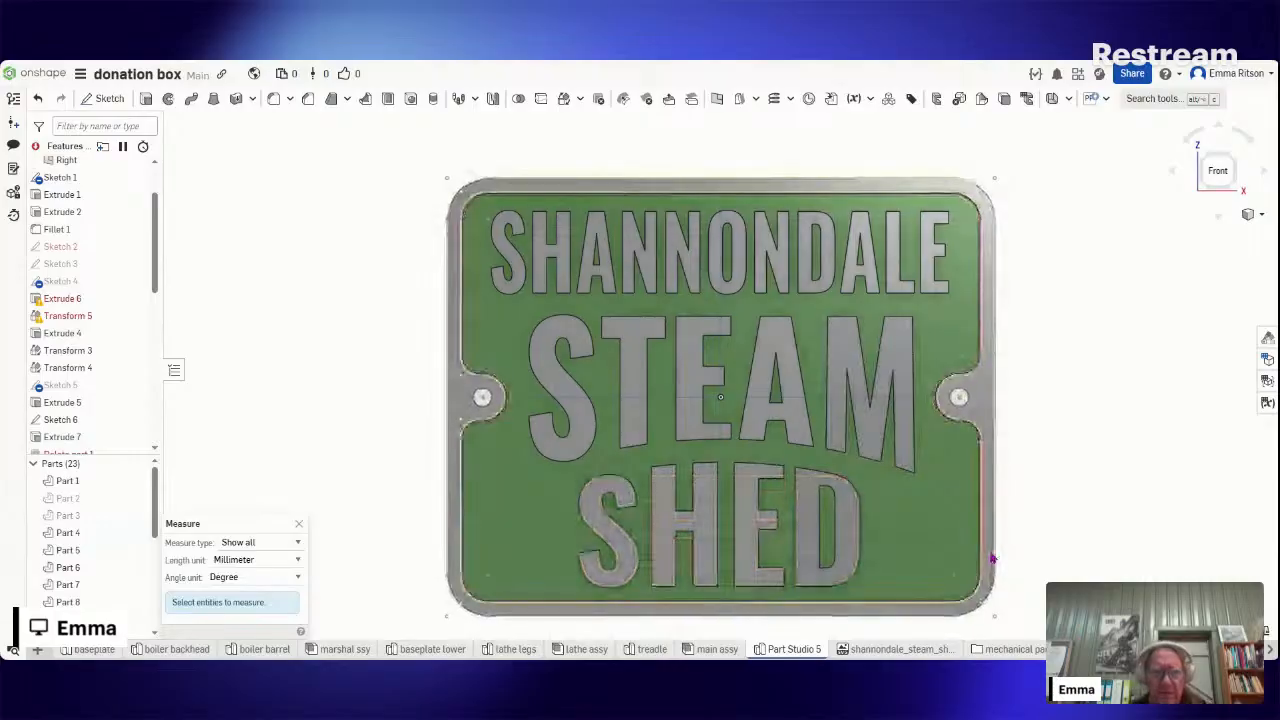
- Measure from the S in SHED to the left mounting hole's centre, and from the right hole's centre to the D
click(578, 504)
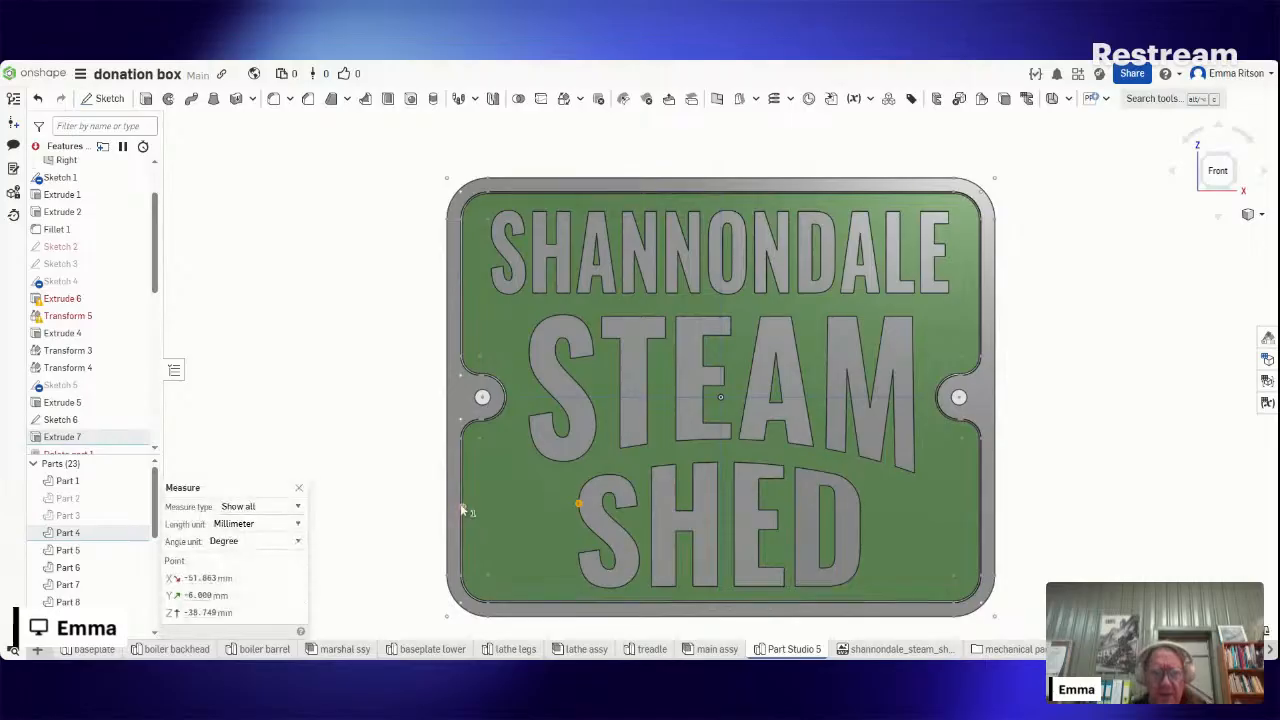
click(482, 399)
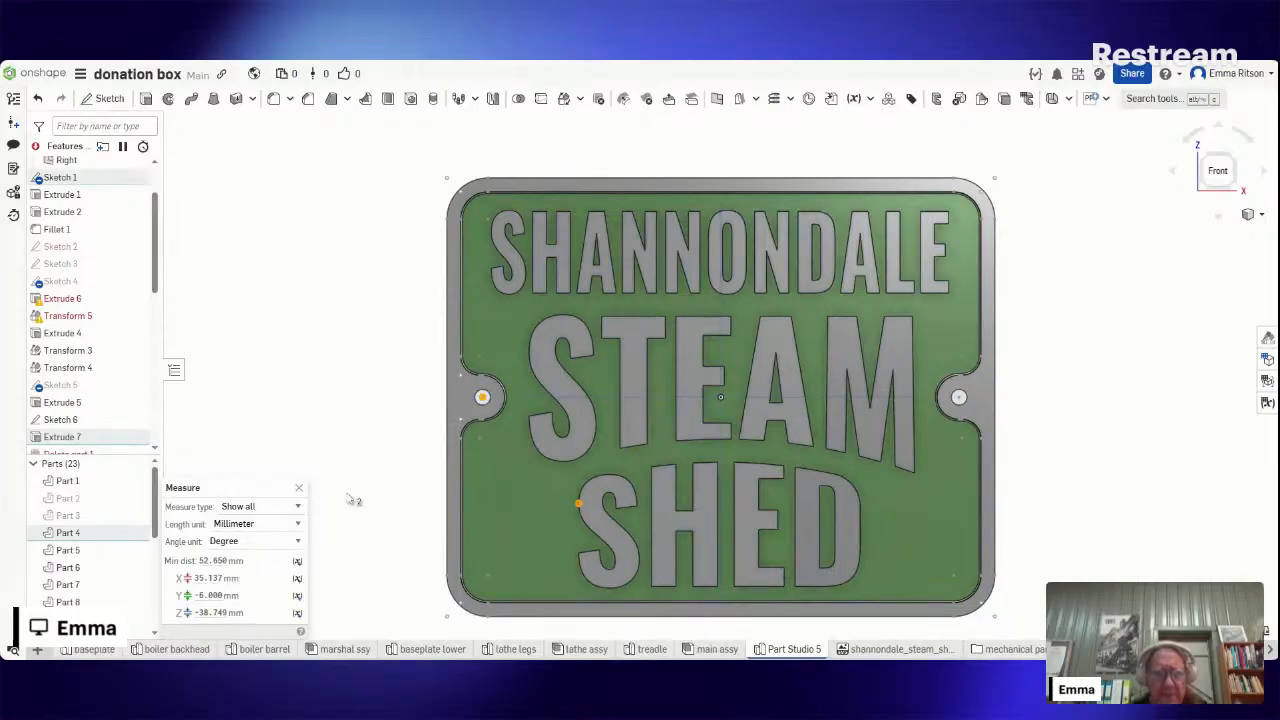
click(349, 499)
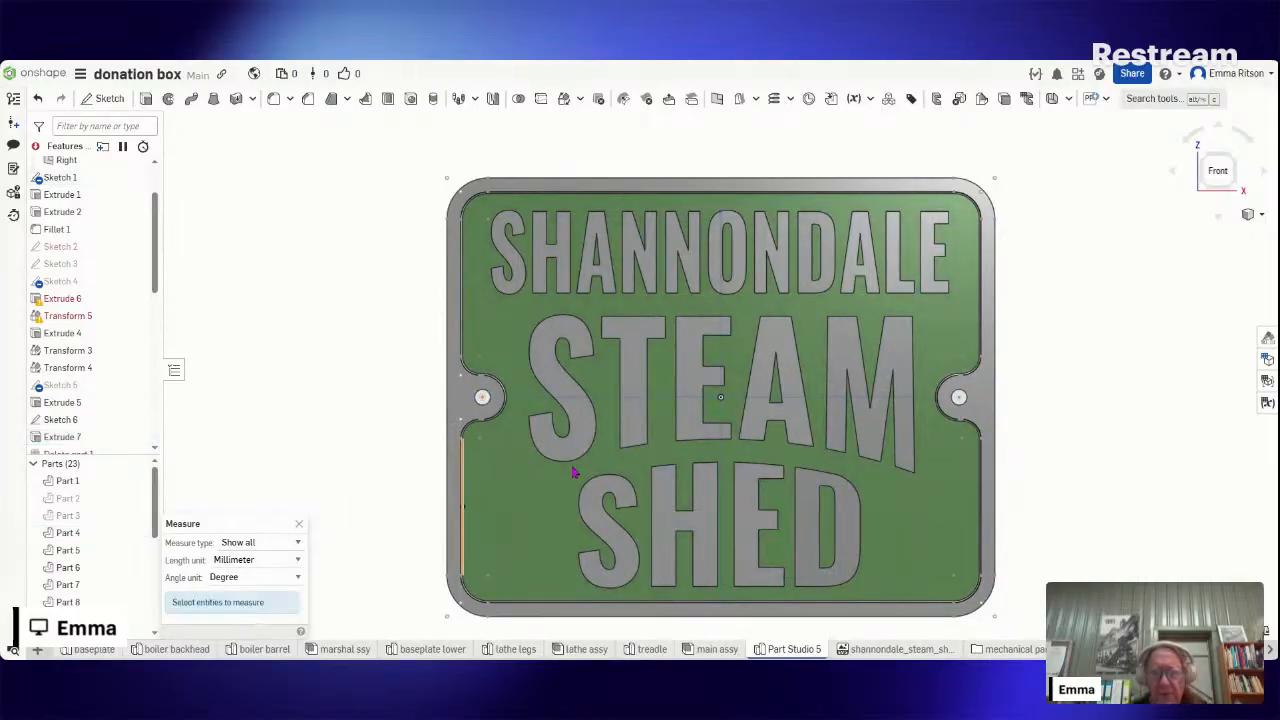
click(959, 399)
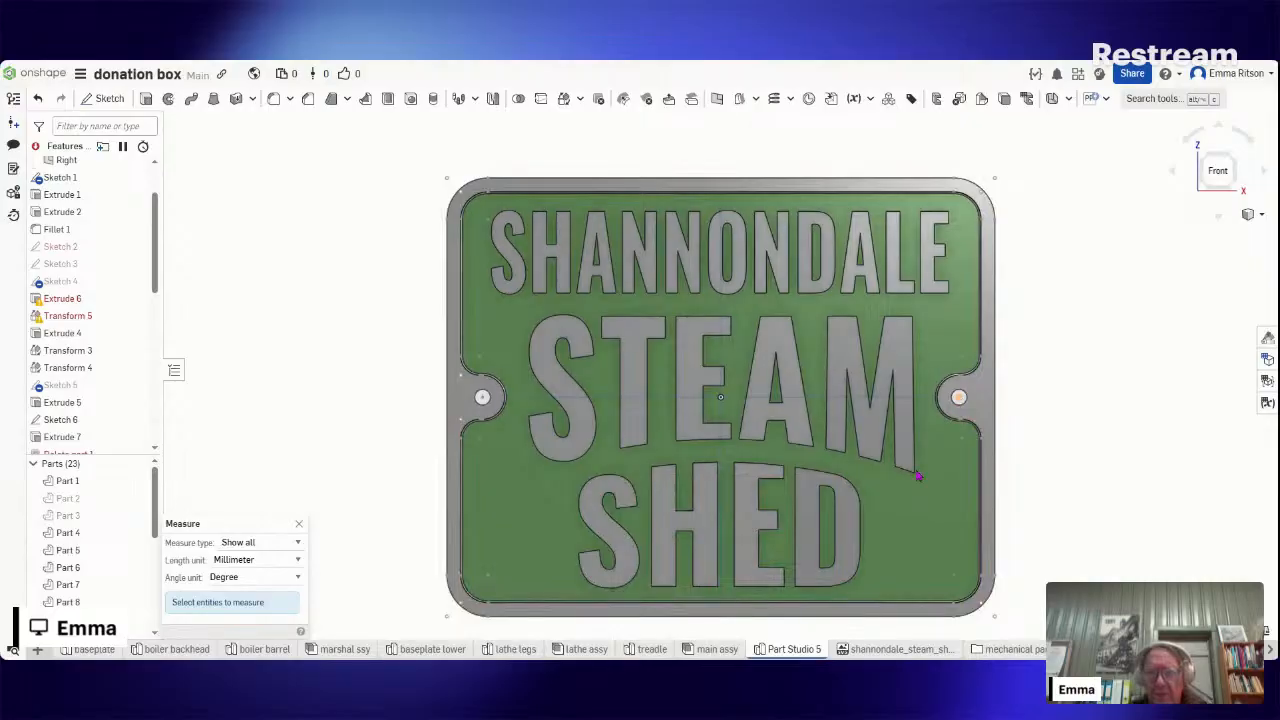
click(858, 528)
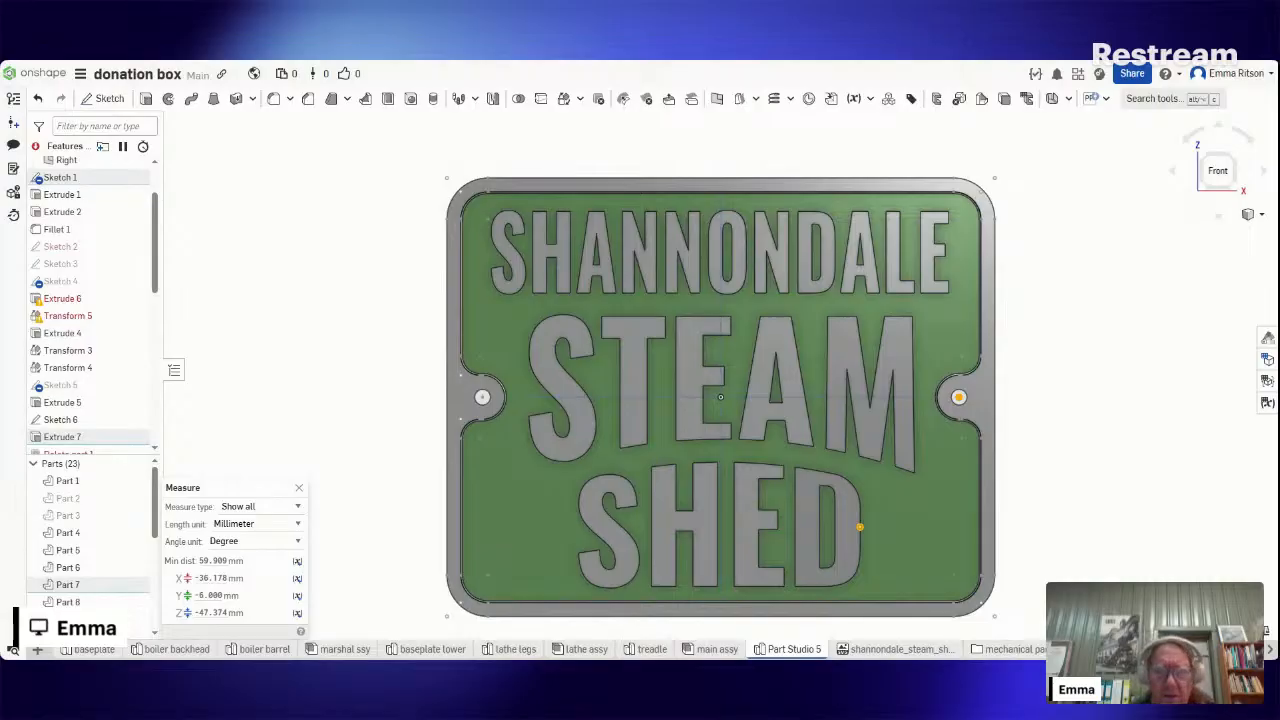
click(1108, 460)
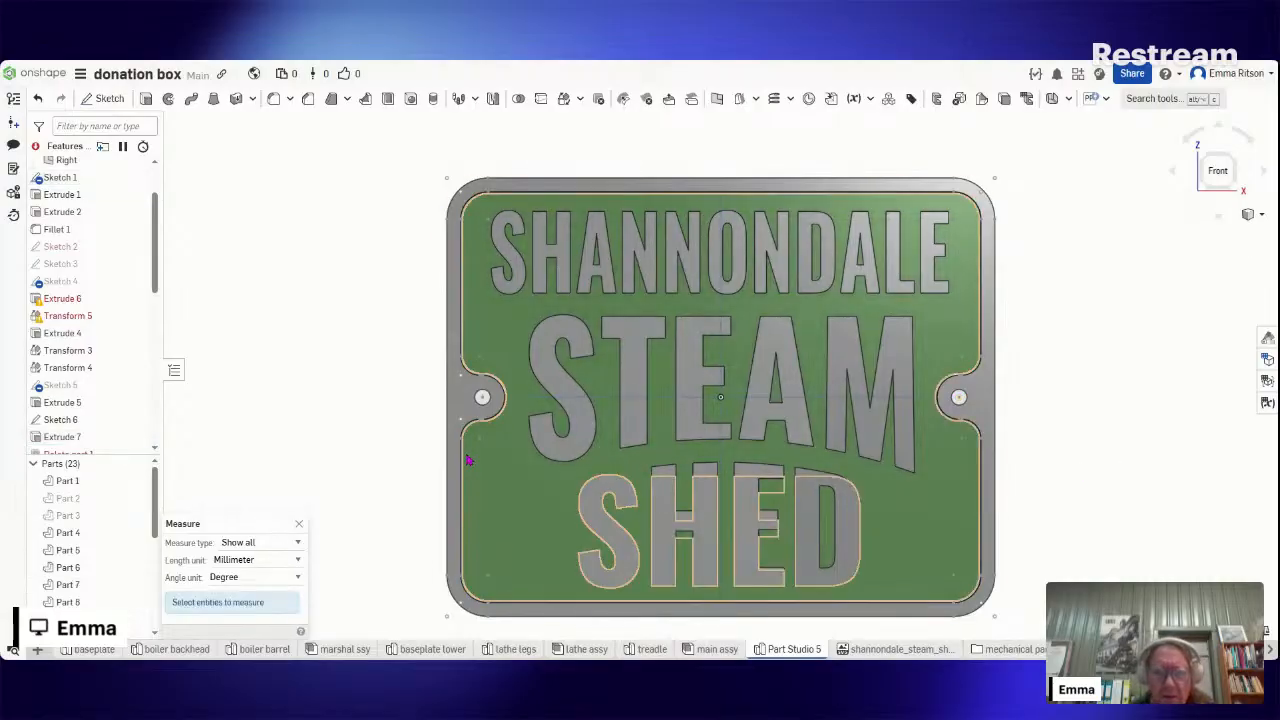
- Measure again from the left mounting hole's centre to the outer edge of the S in SHED
click(482, 398)
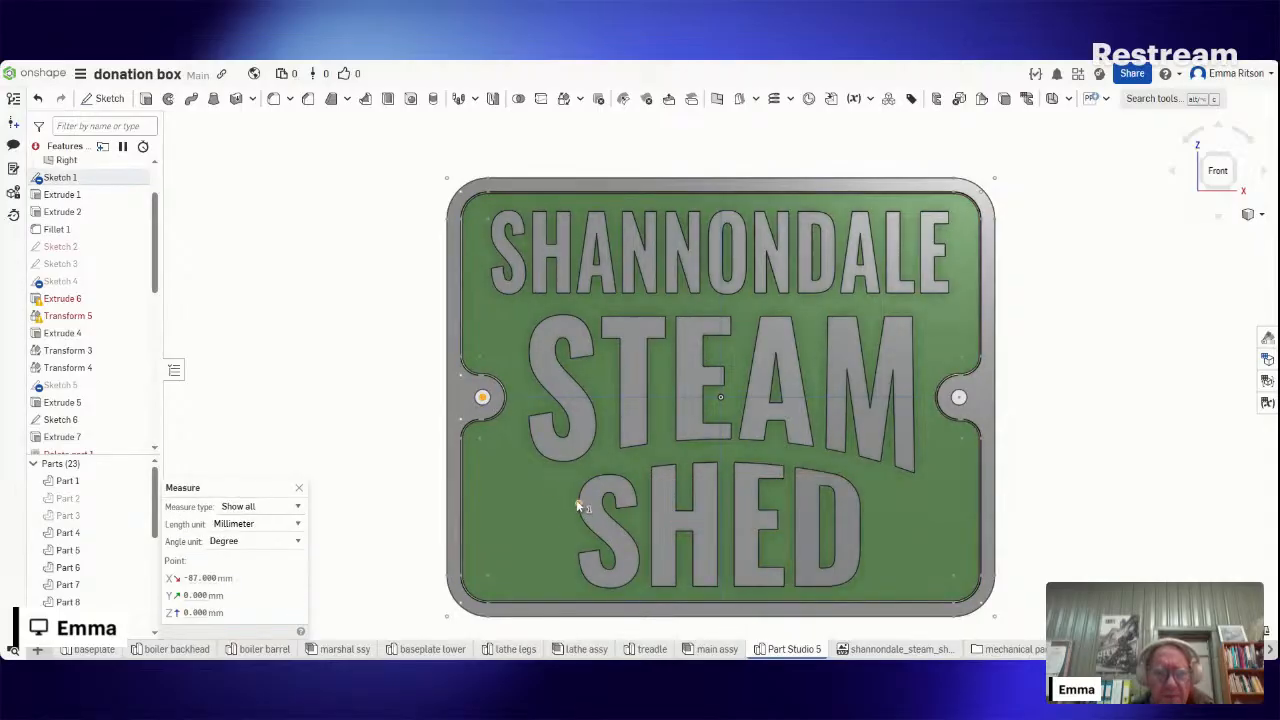
click(577, 506)
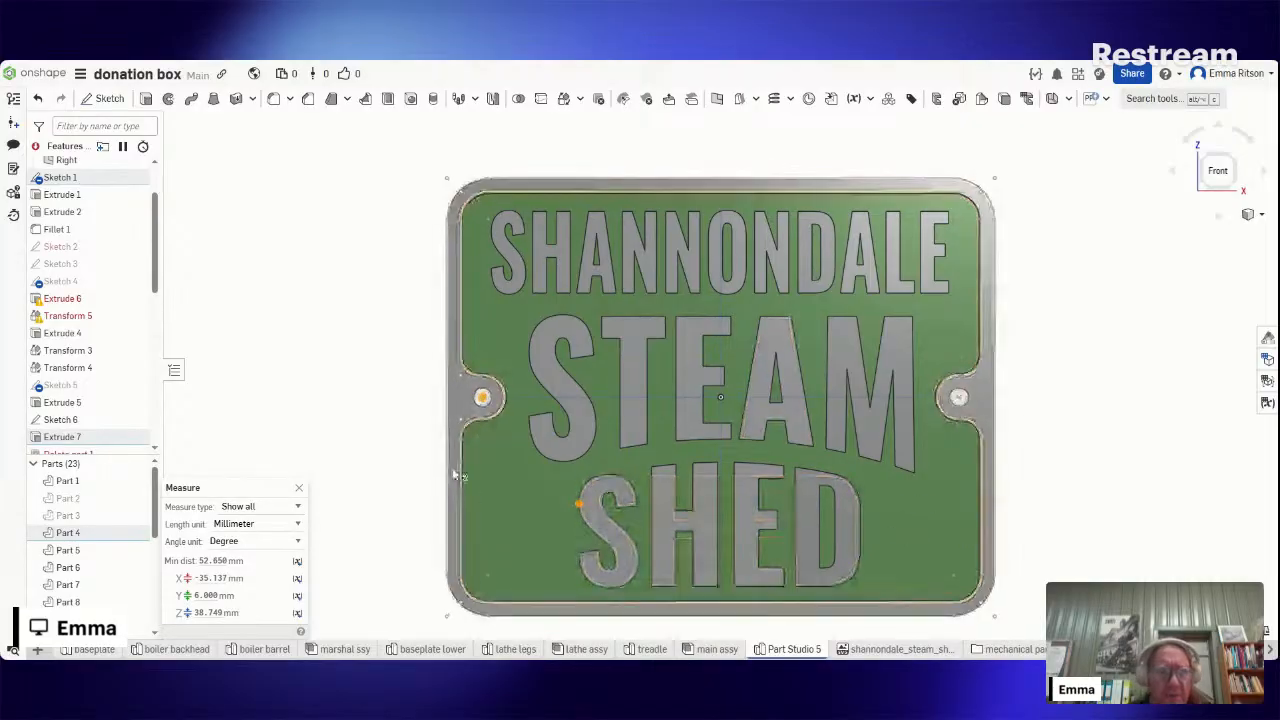
click(276, 387)
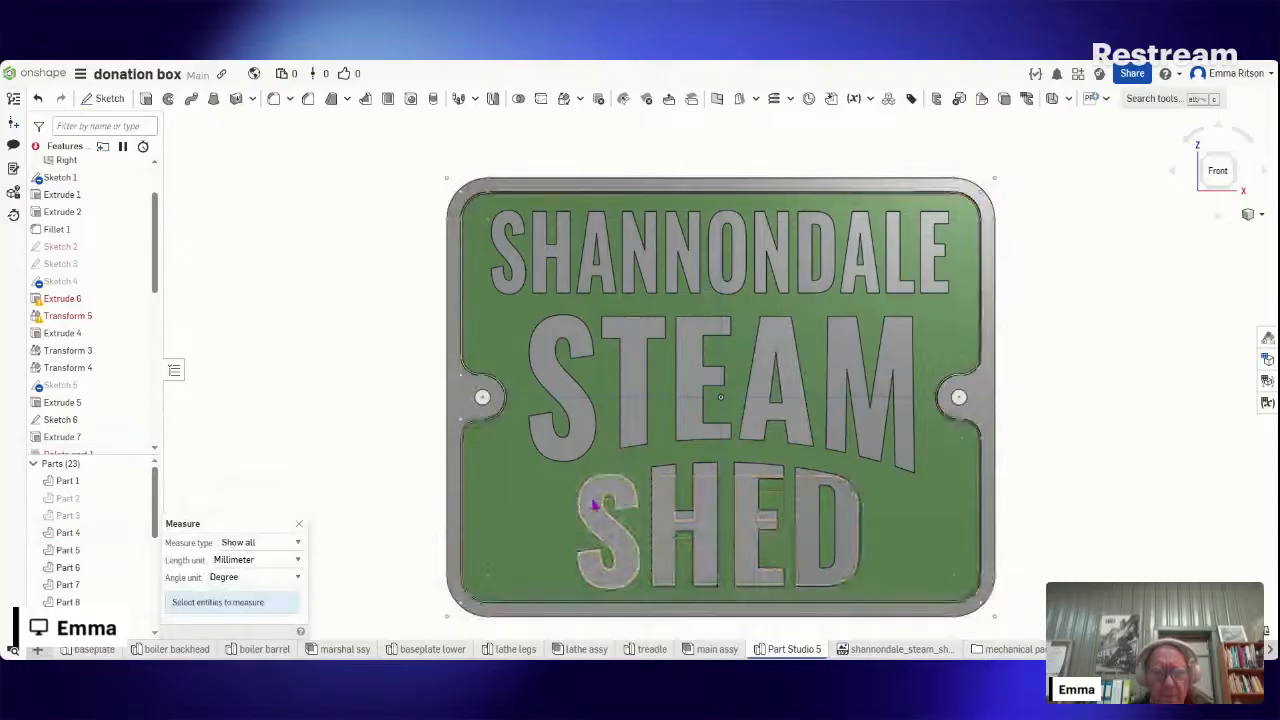
- Select the S in SHED and examine the feature list for the sketches, extrudes and transforms that shape the sign's lettering
click(598, 505)
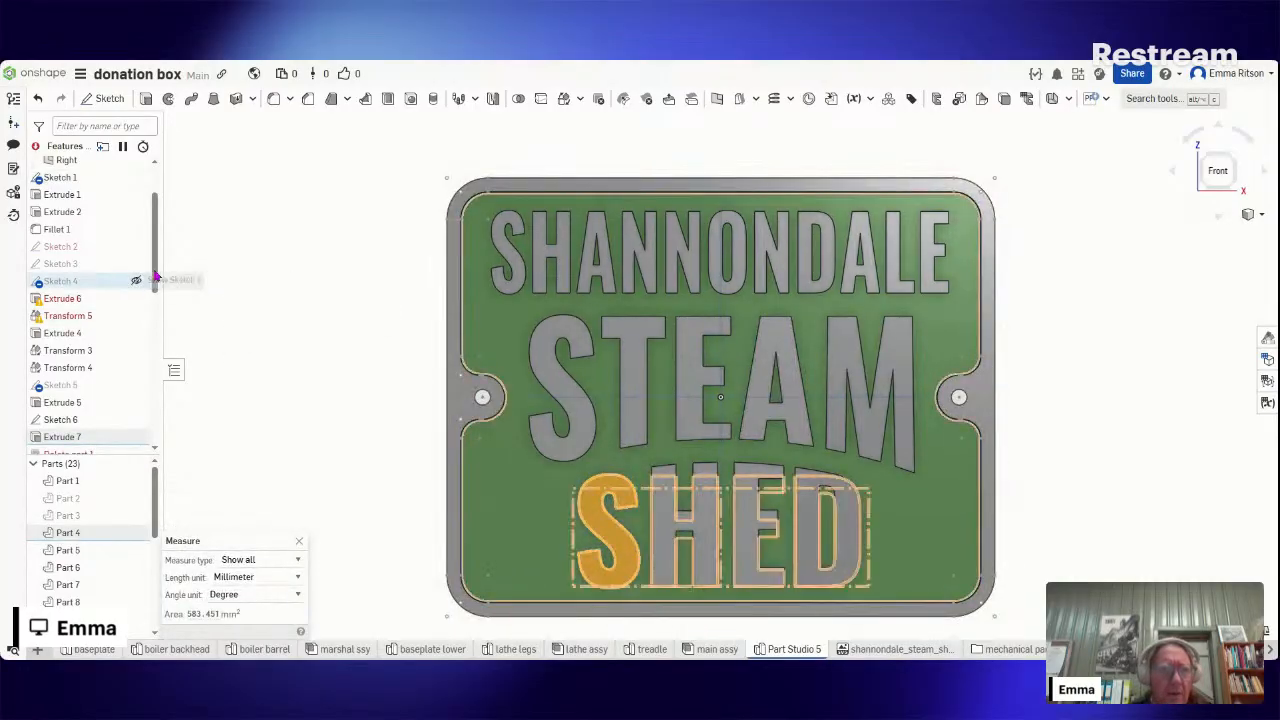
scroll(157, 270, up, 2)
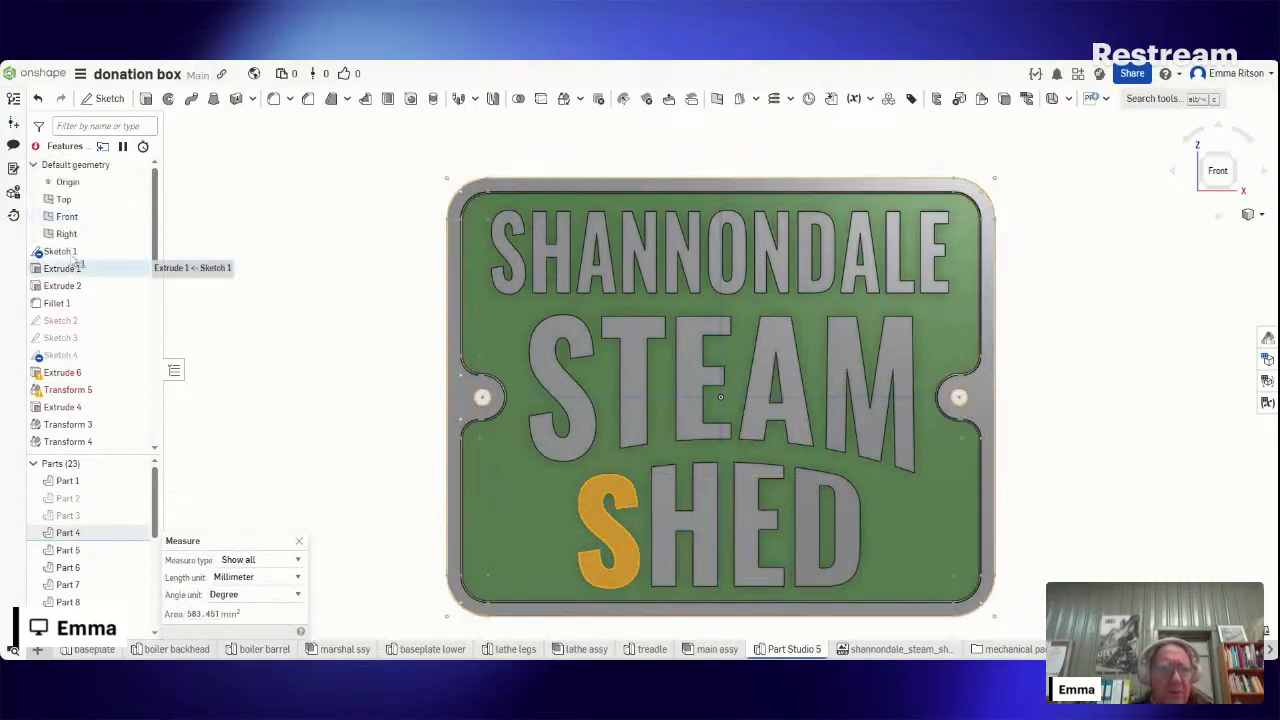
click(200, 306)
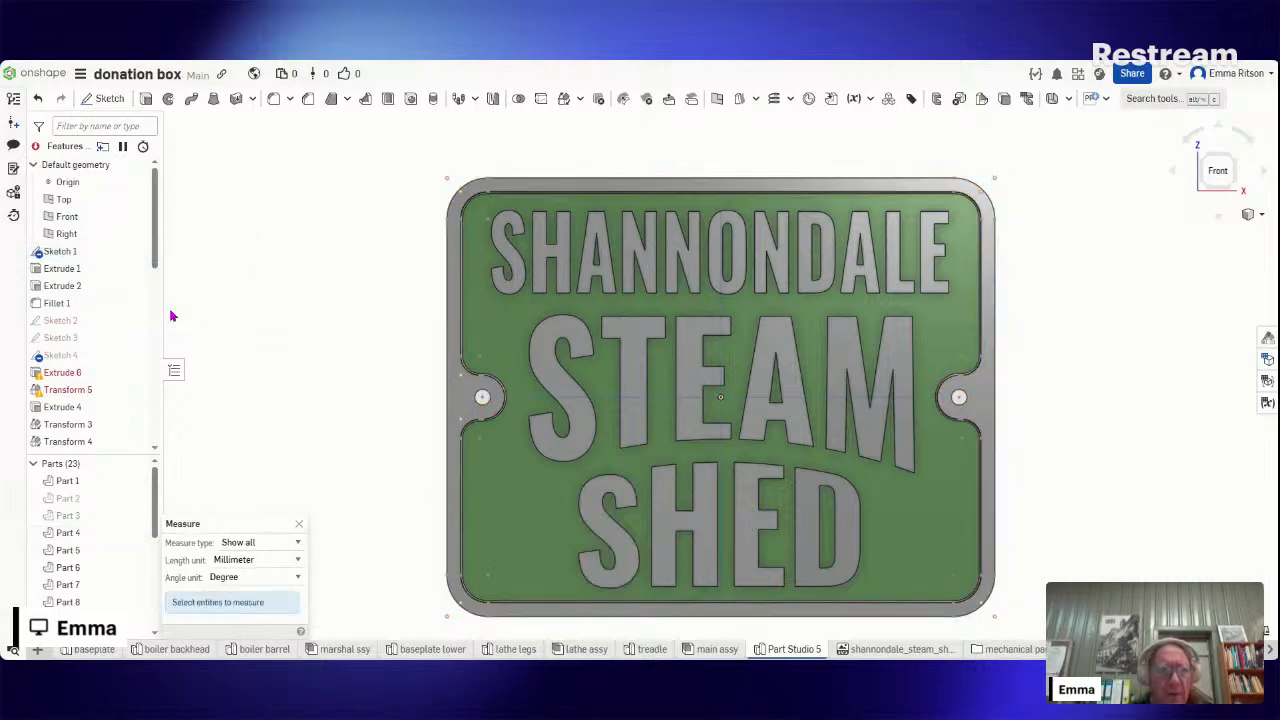
scroll(157, 320, down, 5)
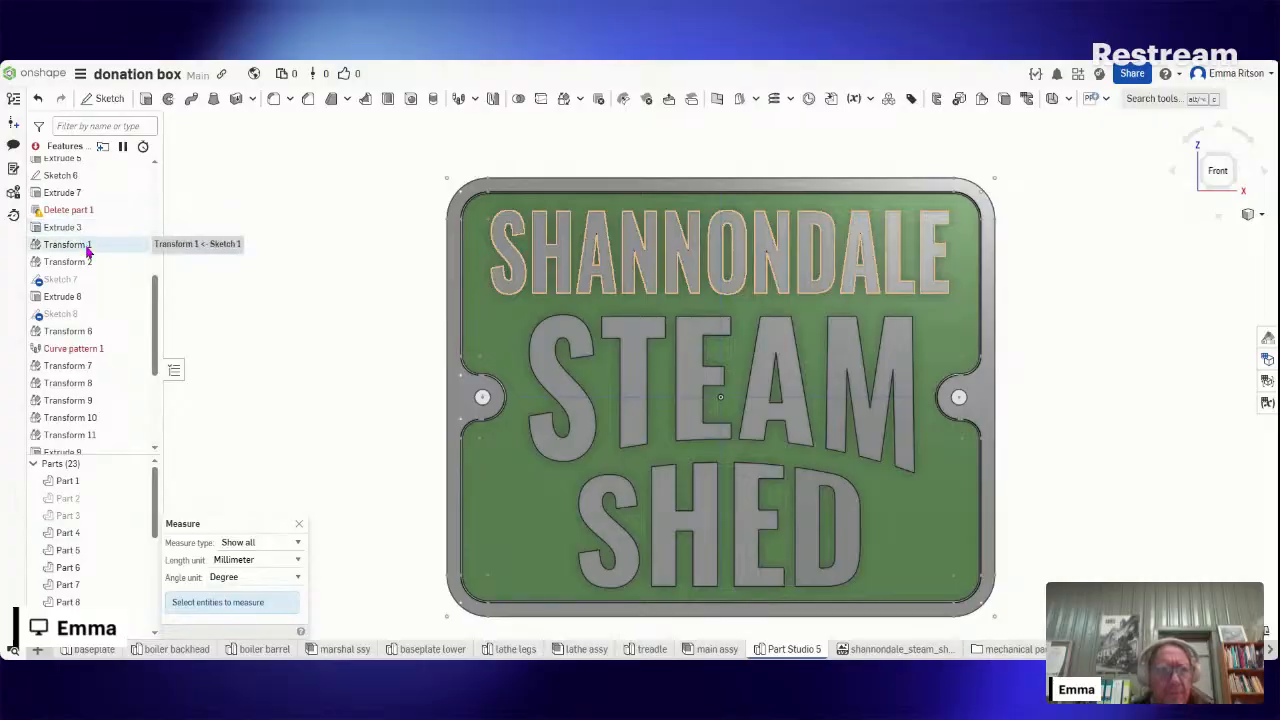
drag(156, 331, 156, 398)
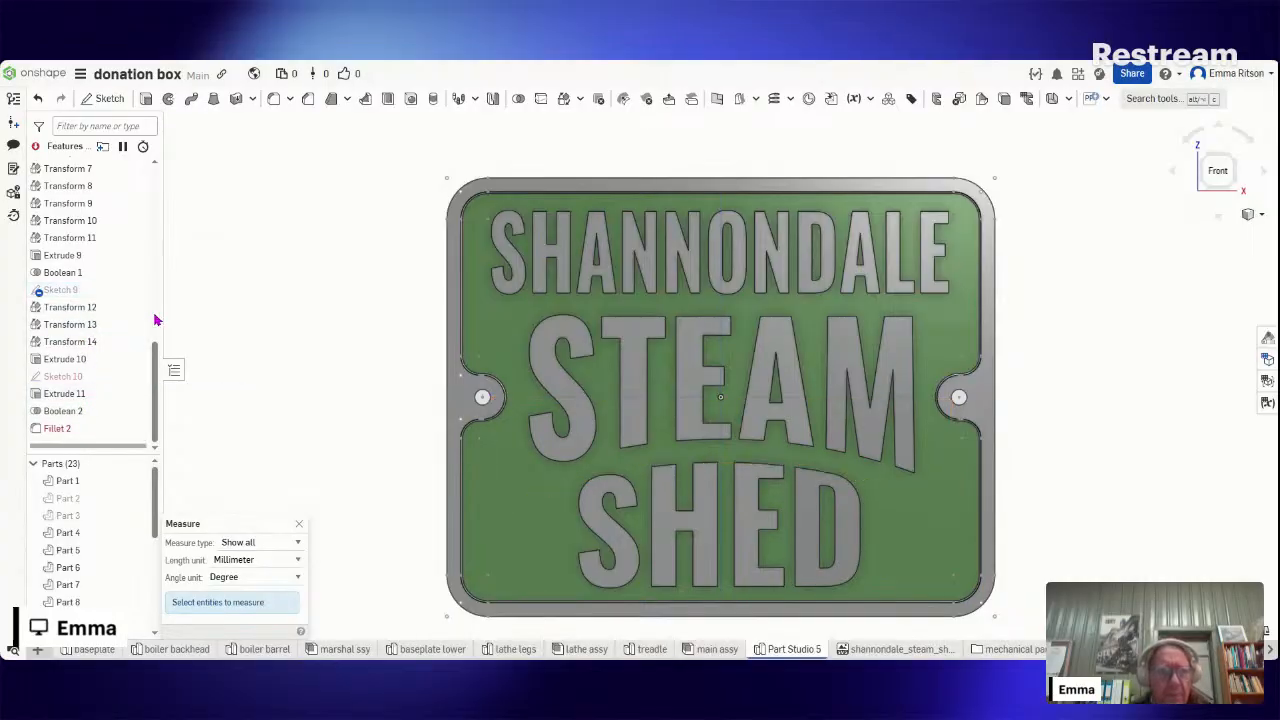
drag(156, 366, 156, 340)
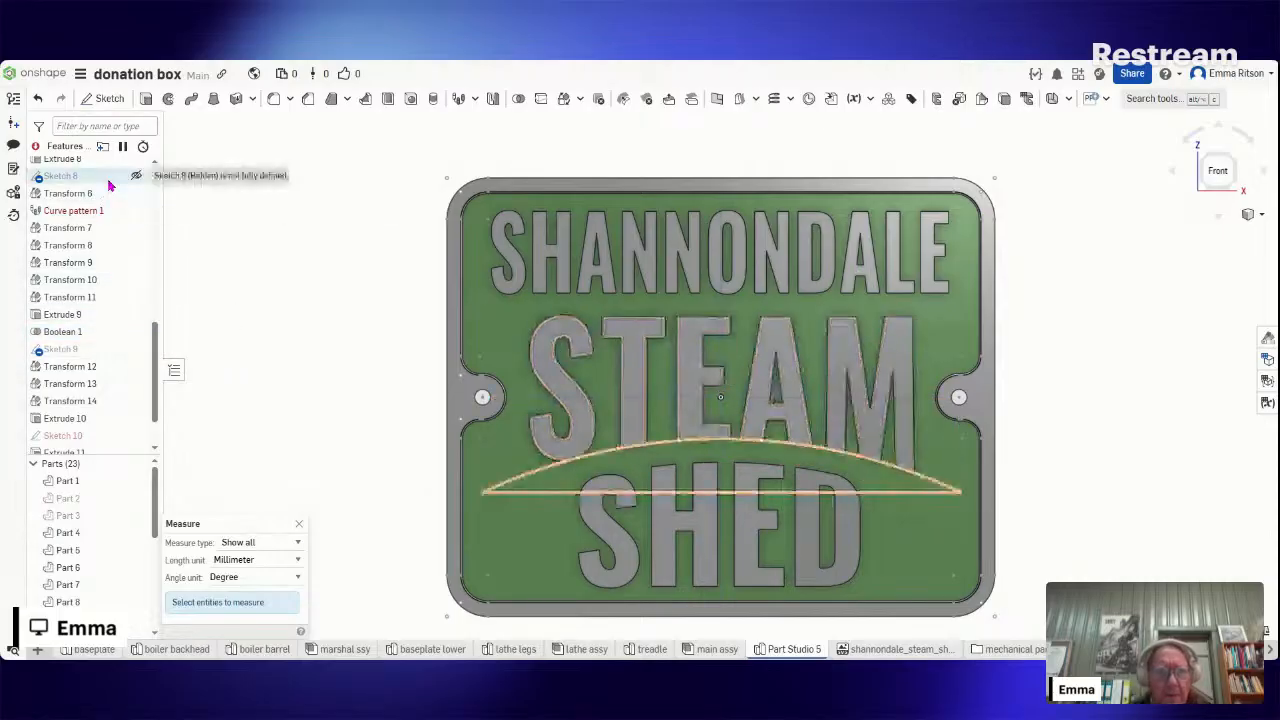
scroll(160, 370, up, 1)
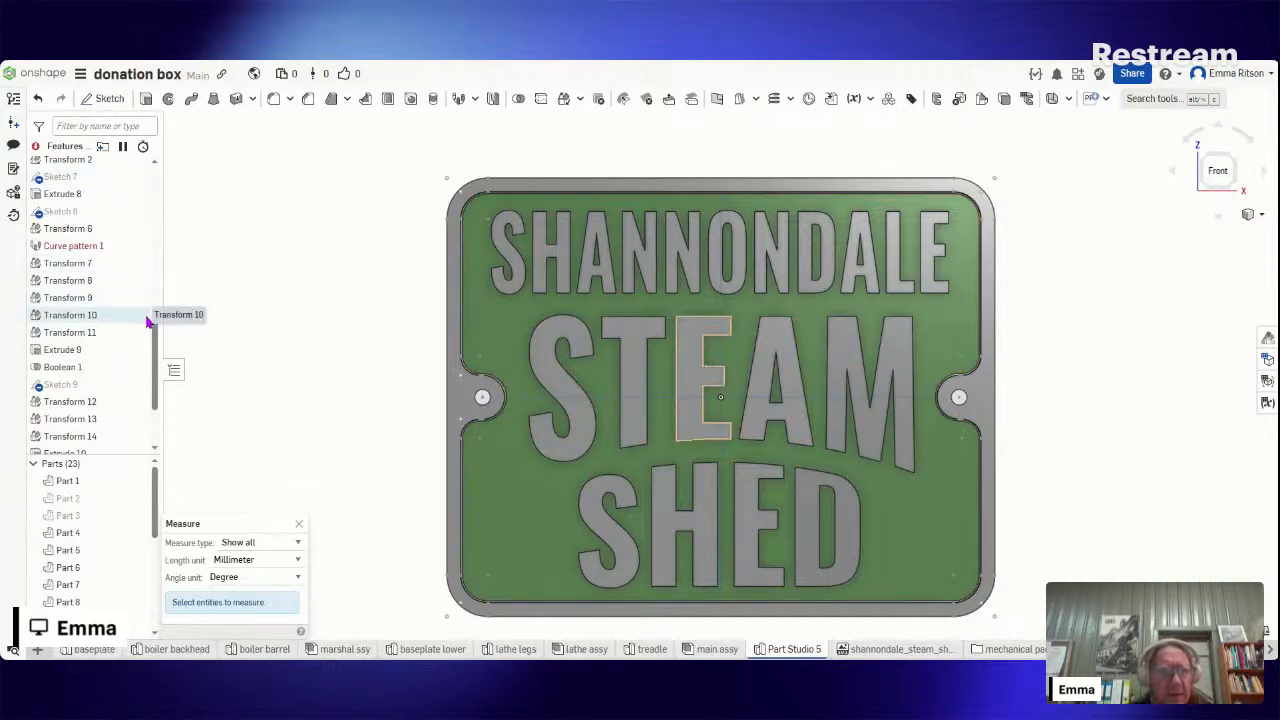
drag(155, 327, 157, 270)
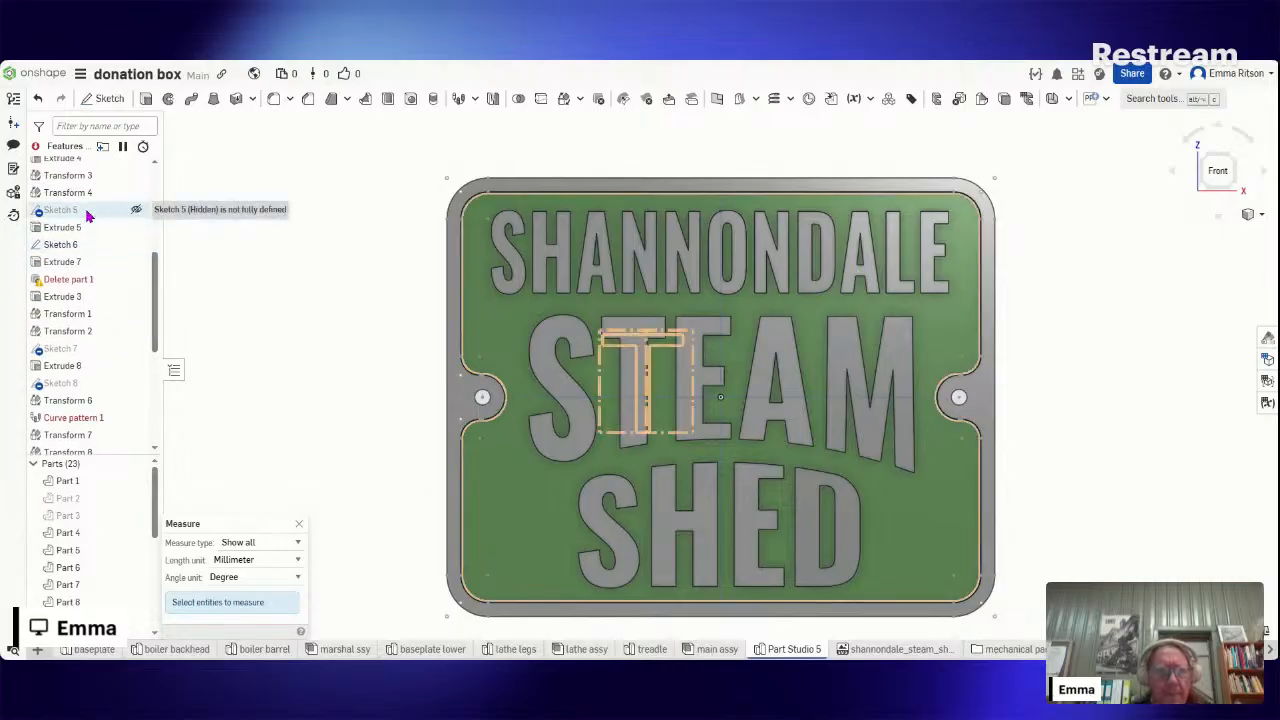
drag(156, 327, 158, 289)
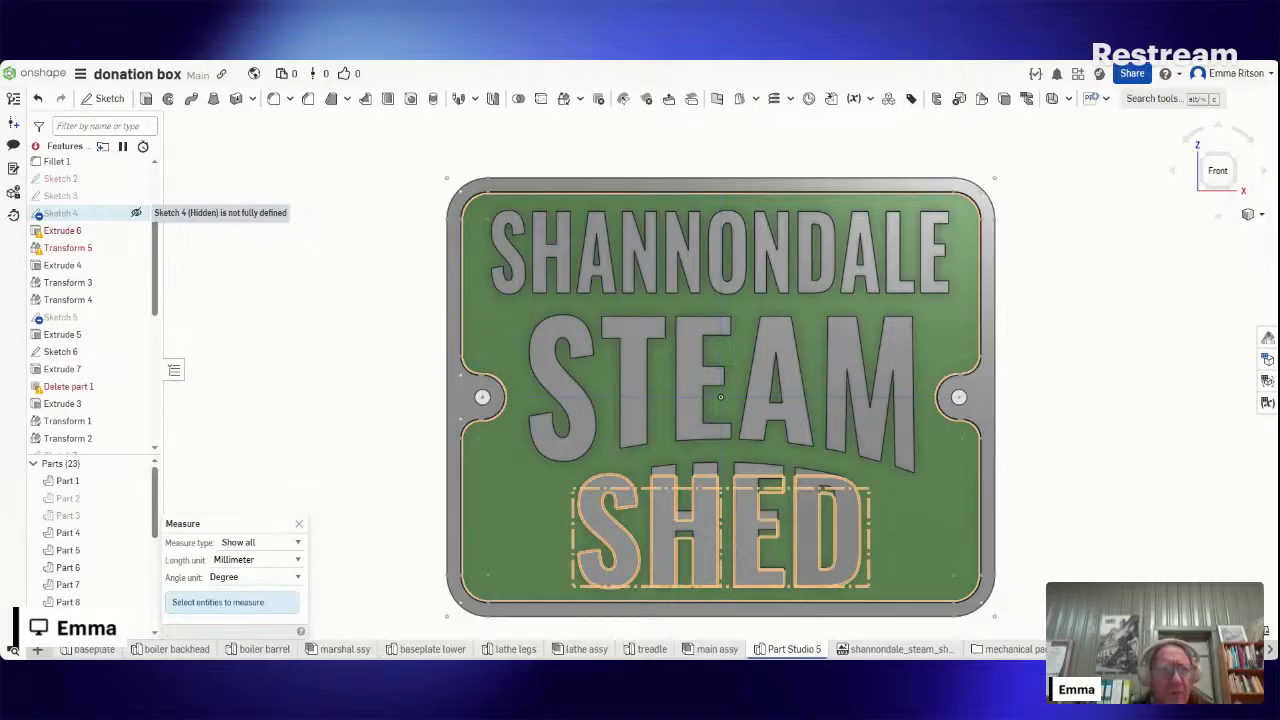
mouse_move(94, 248)
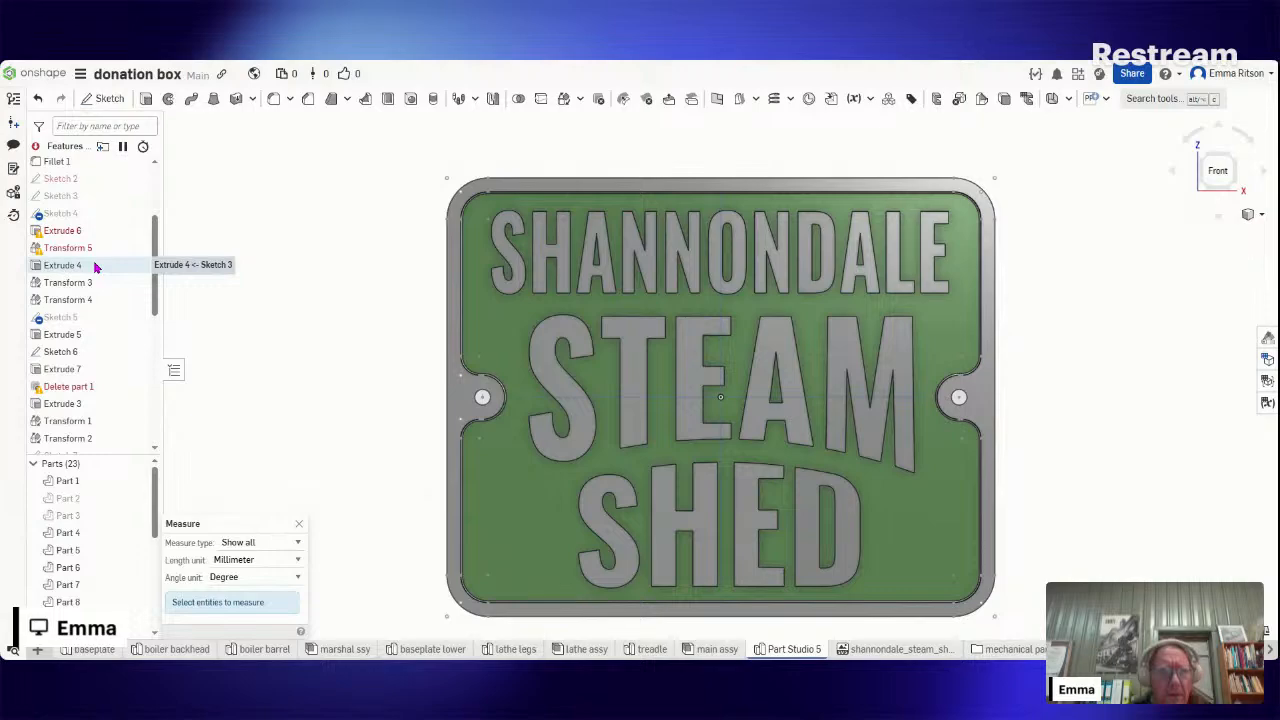
- Examine the sketches, extrudes and transforms in the feature history to find which extrude creates the word SHED
click(609, 532)
click(248, 322)
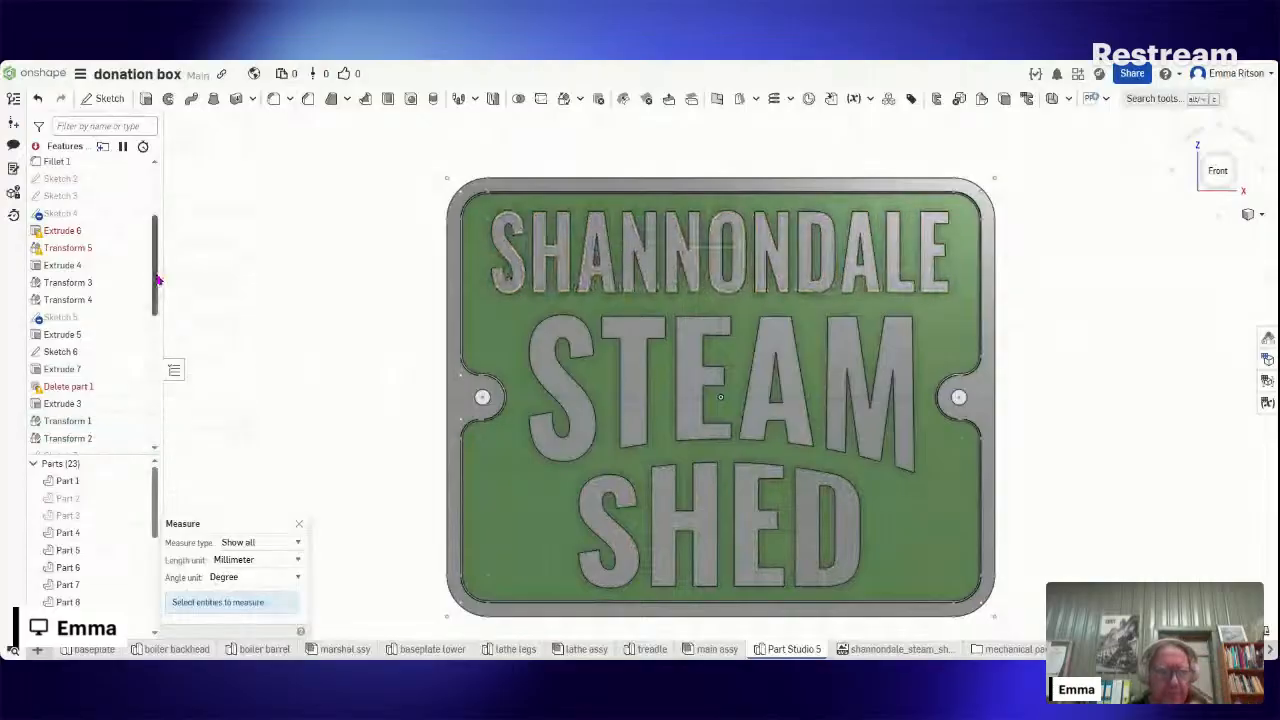
drag(157, 280, 157, 333)
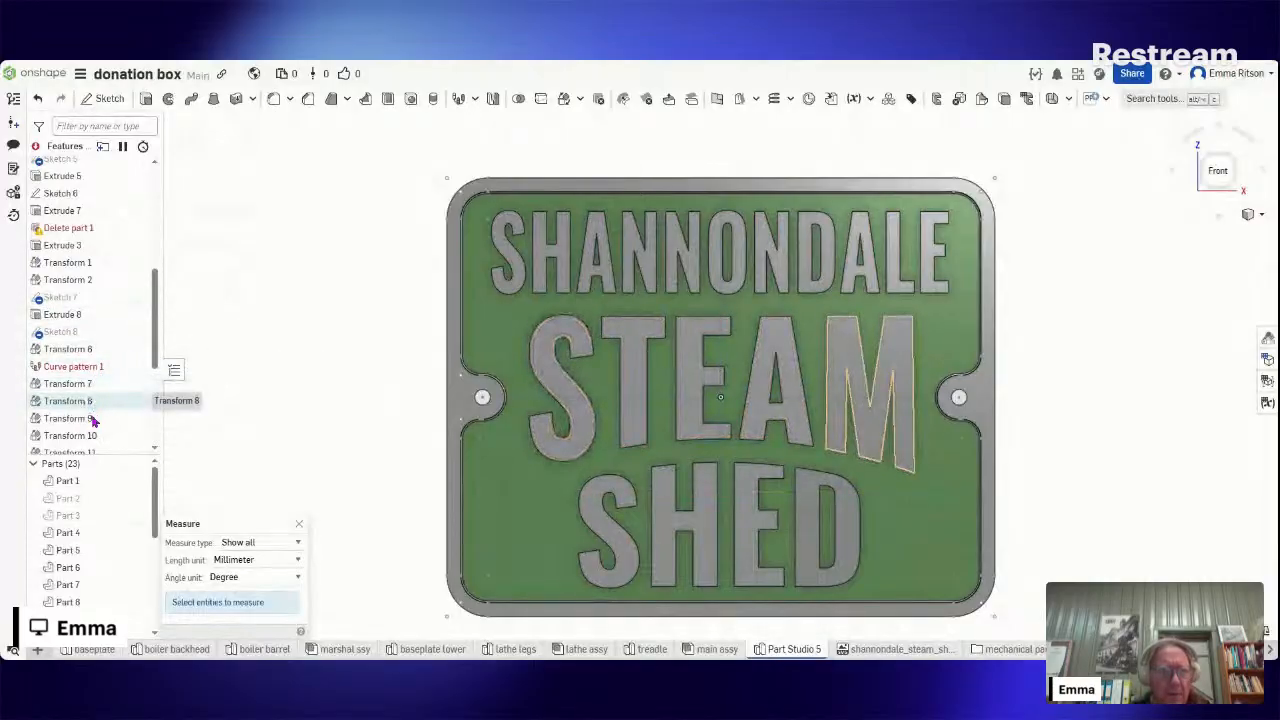
drag(156, 334, 156, 376)
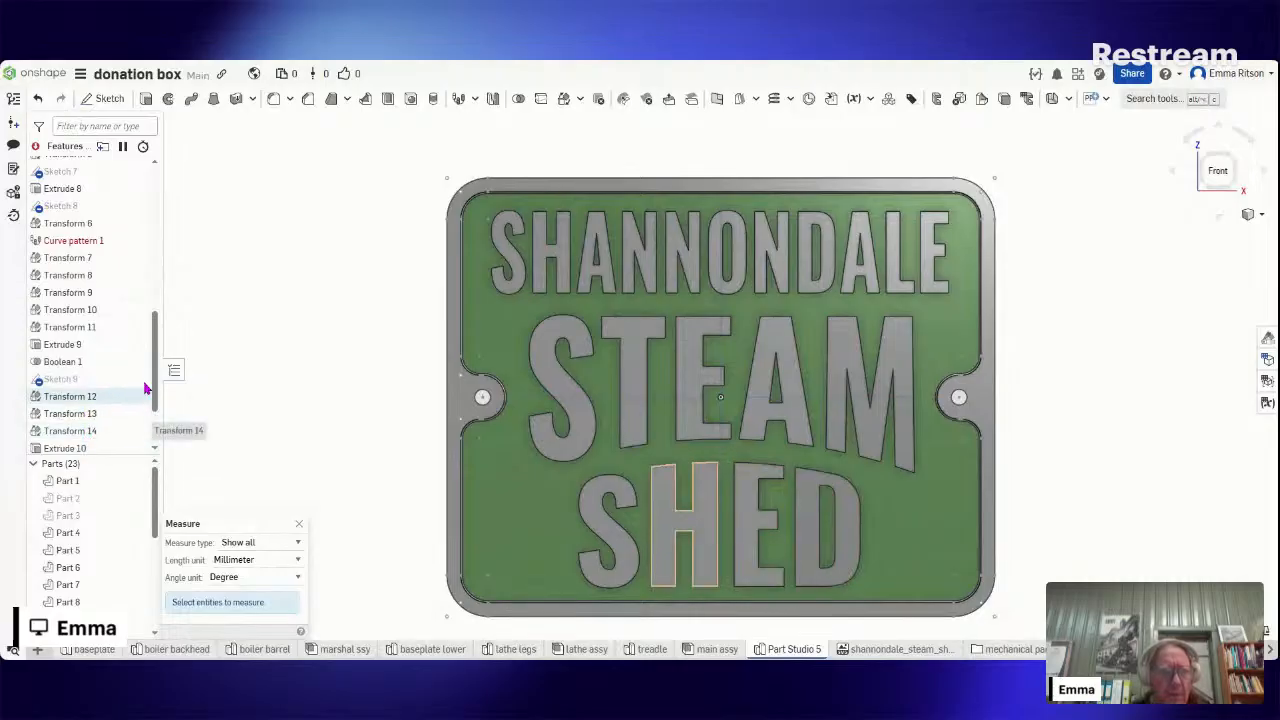
scroll(164, 366, up, 1)
scroll(161, 345, up, 1)
scroll(161, 342, up, 1)
scroll(158, 330, up, 1)
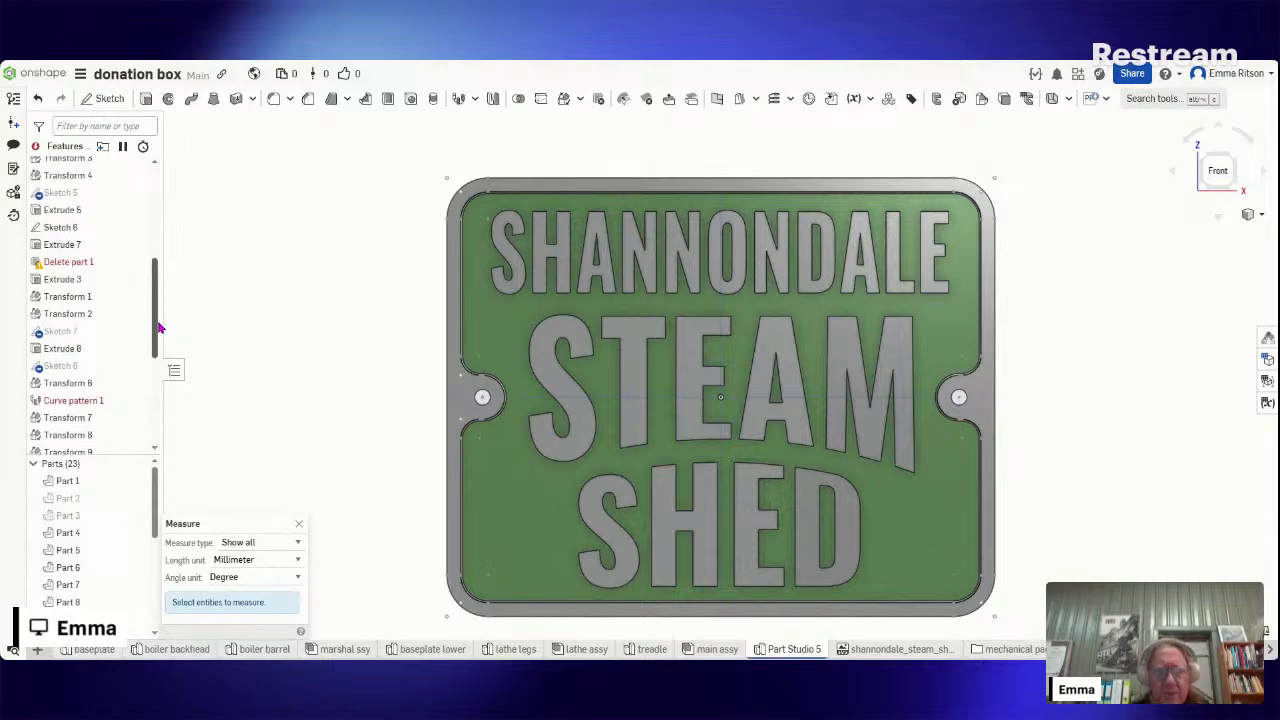
scroll(158, 330, down, 1)
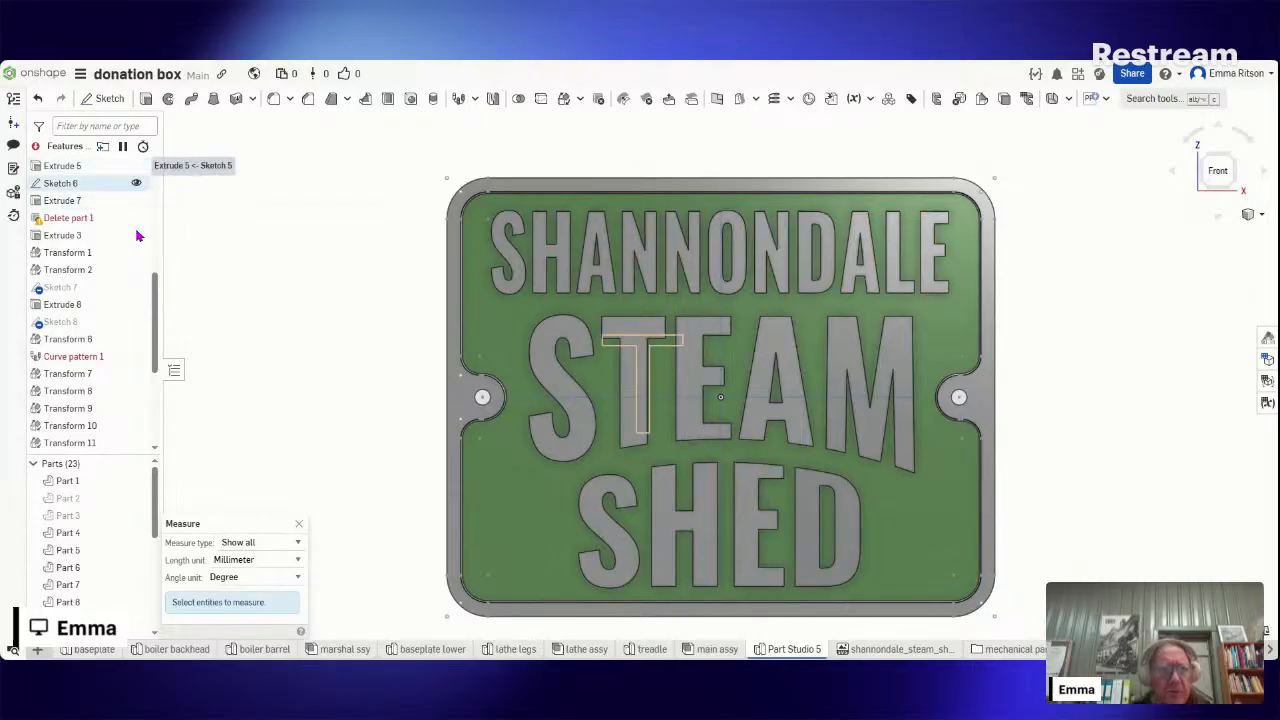
drag(155, 313, 159, 276)
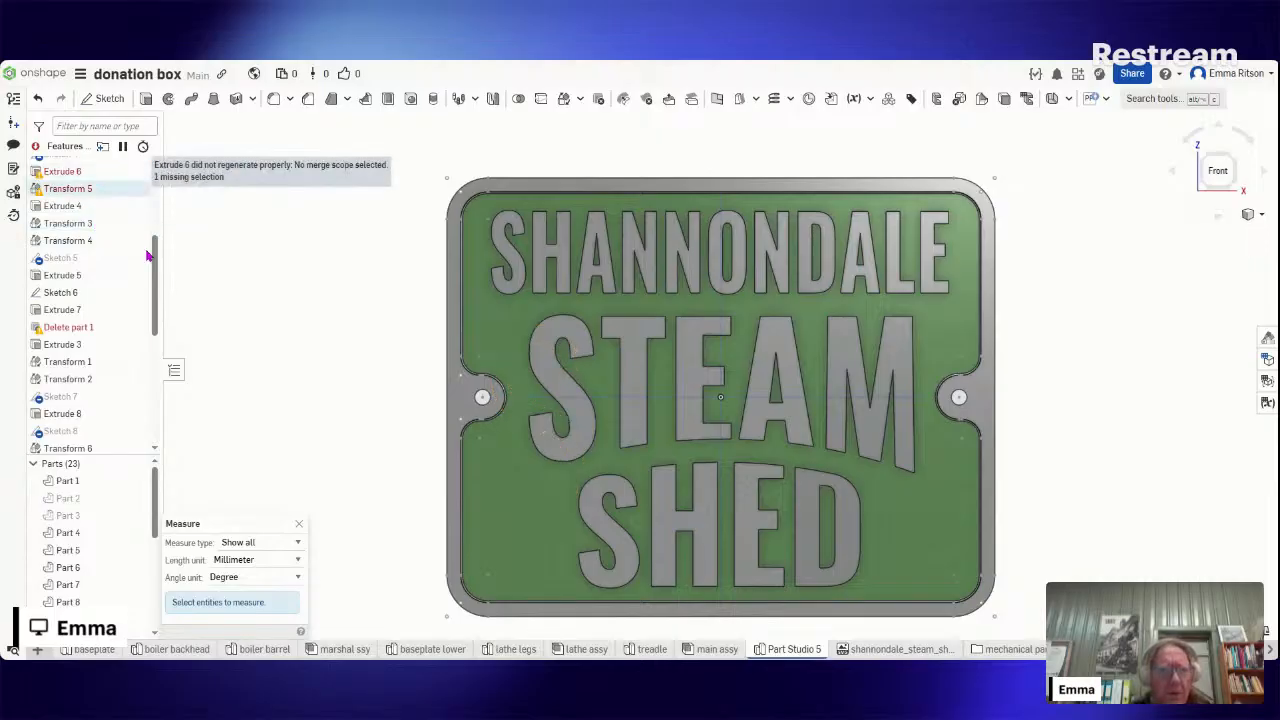
scroll(157, 286, up, 3)
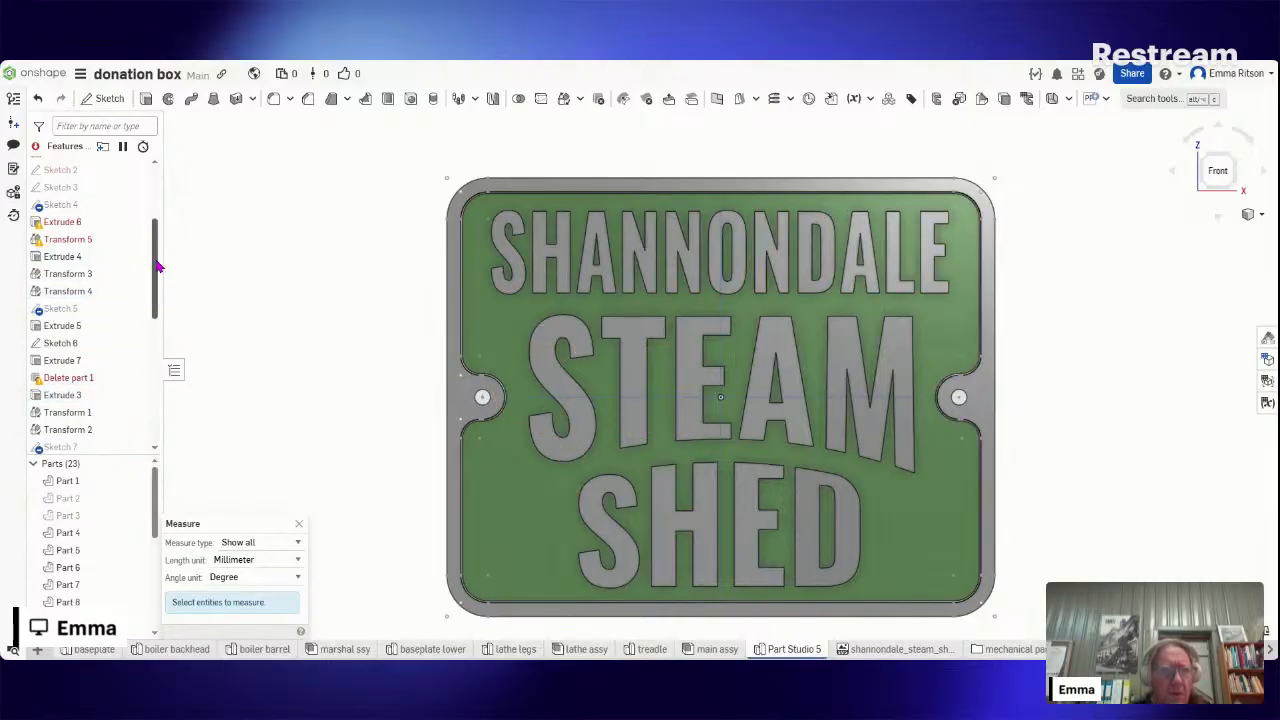
drag(157, 268, 157, 334)
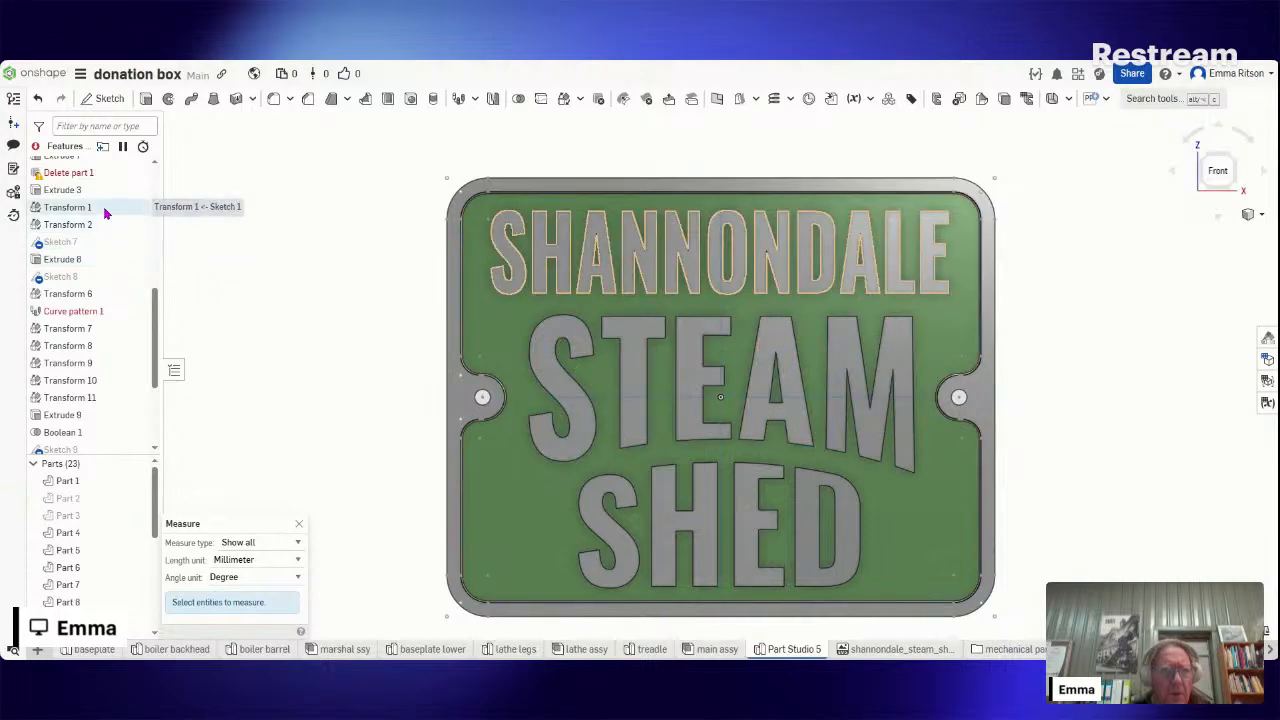
drag(156, 343, 155, 323)
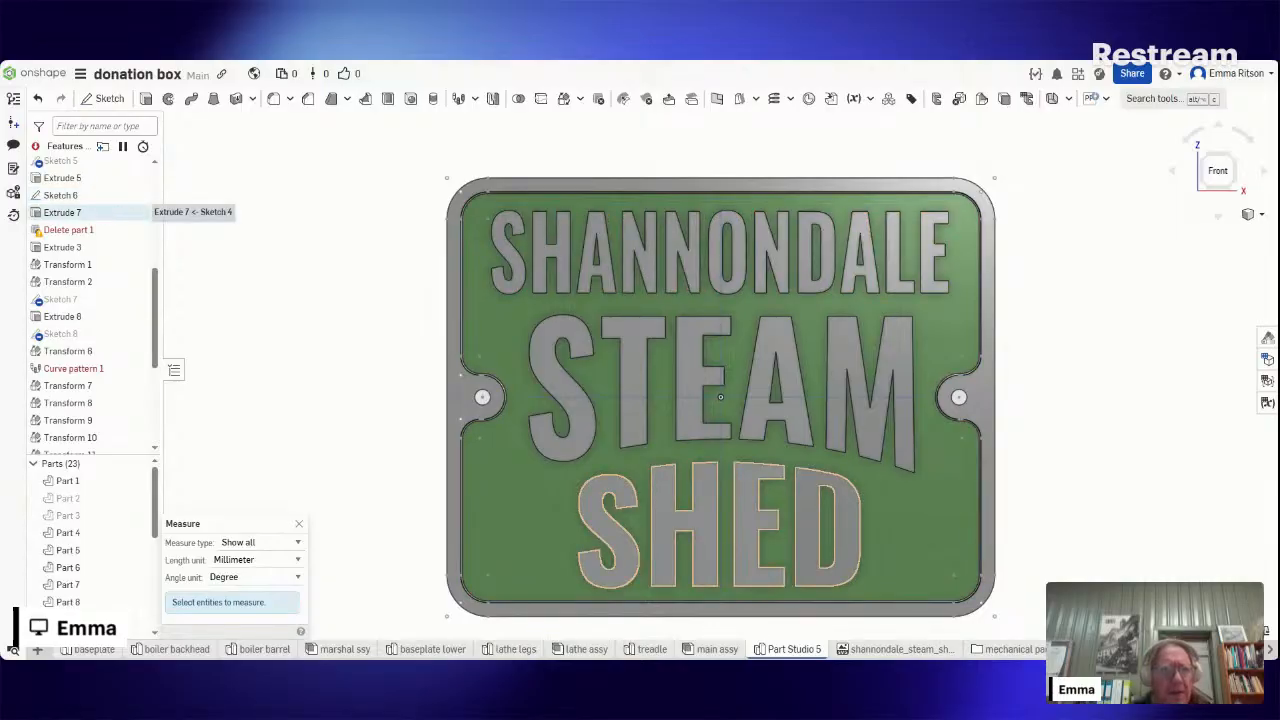
click(104, 214)
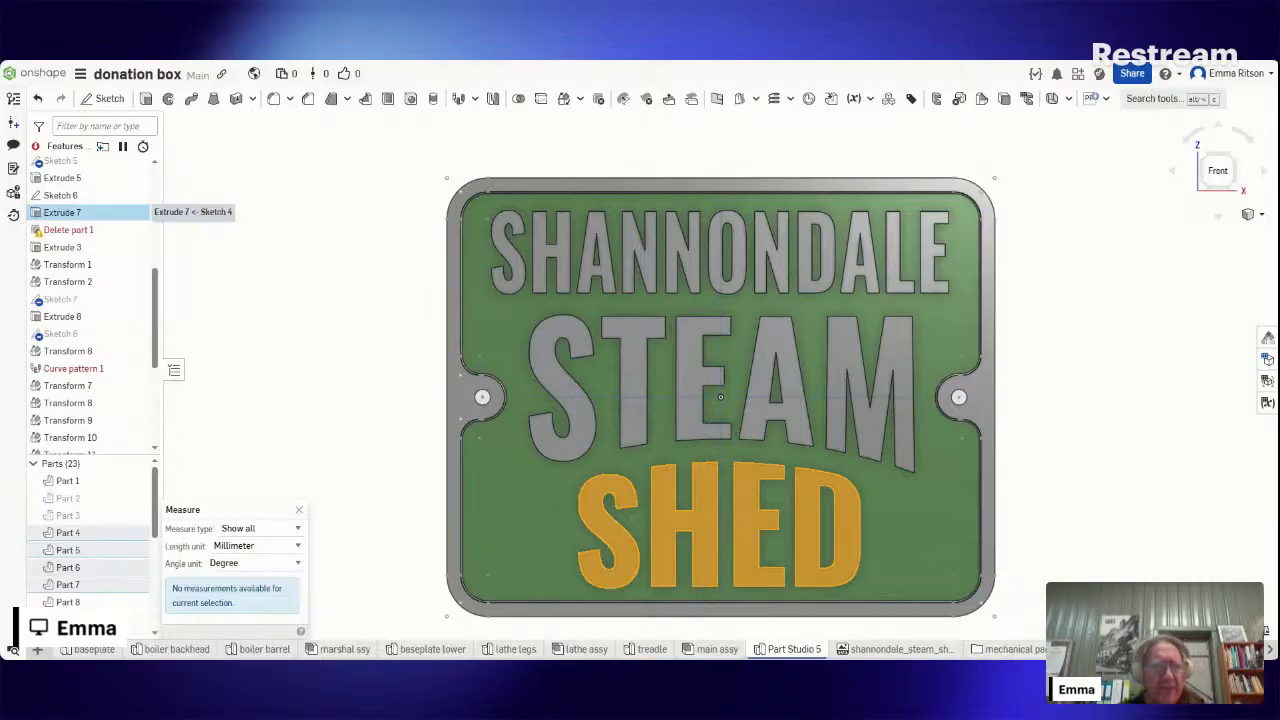
mouse_move(102, 198)
mouse_down()
mouse_move(104, 218)
mouse_move(125, 219)
mouse_up()
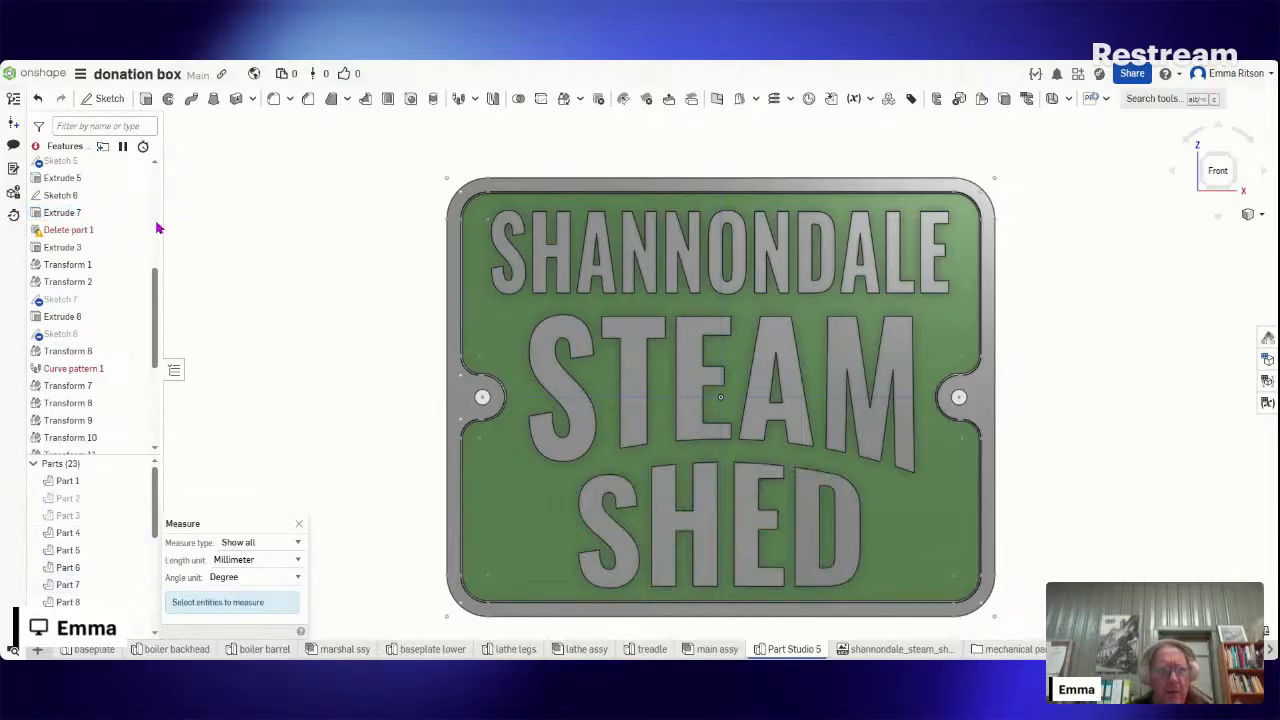
- Start a Transform and choose the S, H, E and D of SHED as the entities to move
click(102, 218)
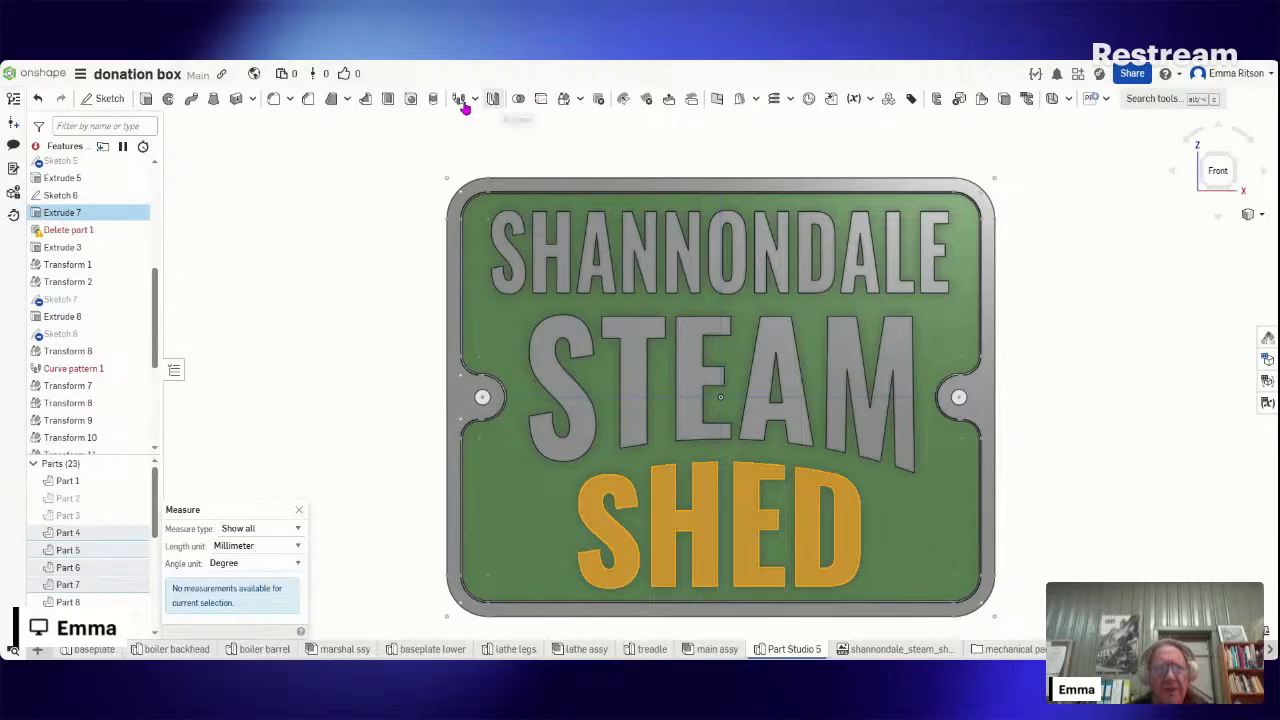
click(566, 99)
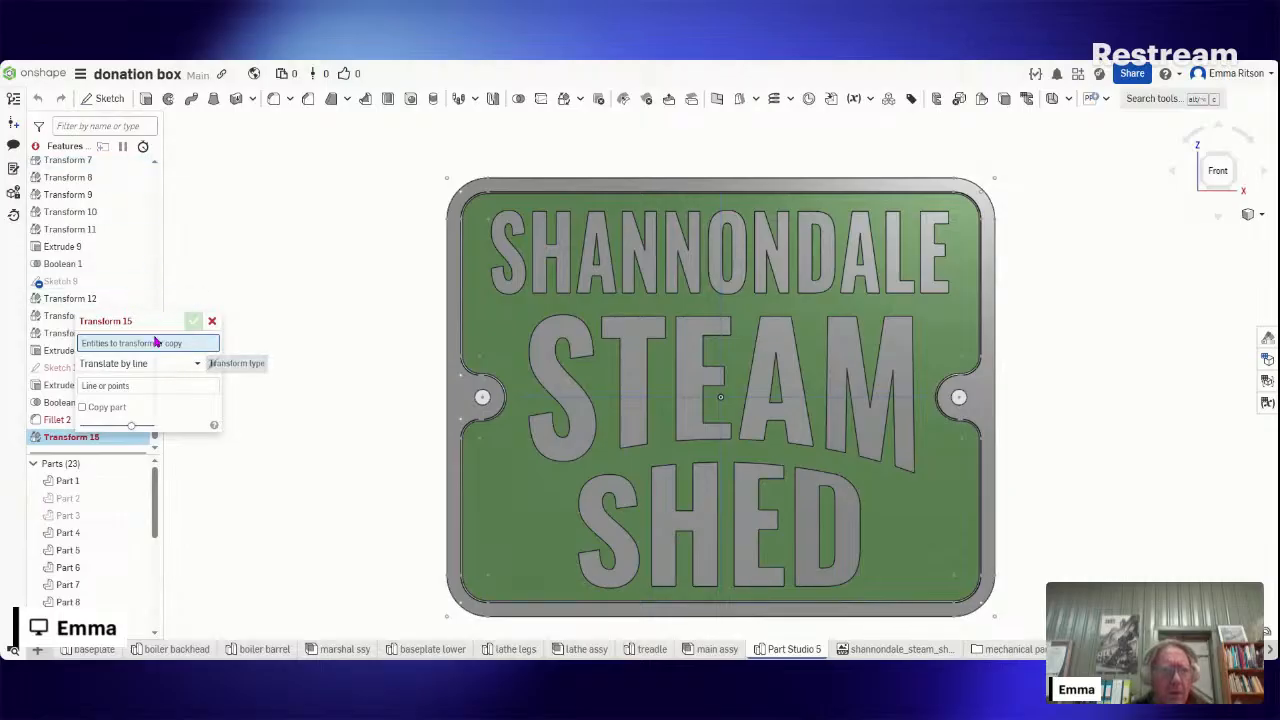
mouse_move(157, 346)
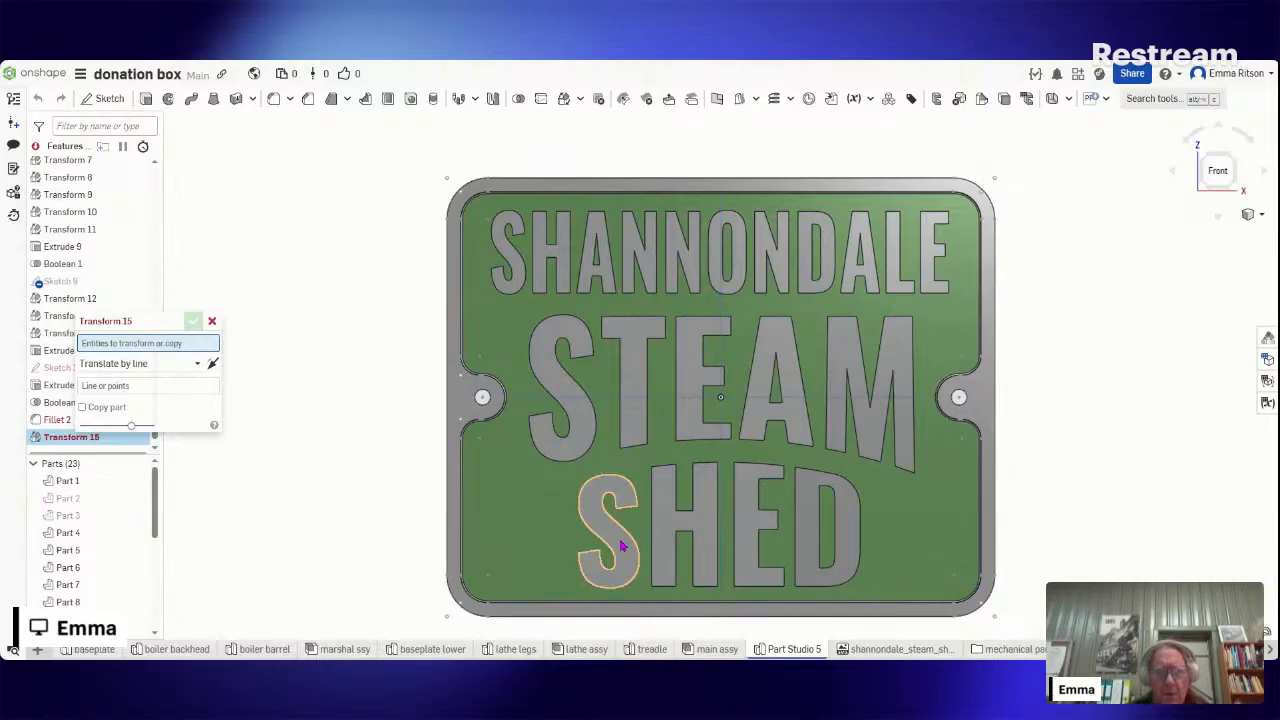
click(668, 541)
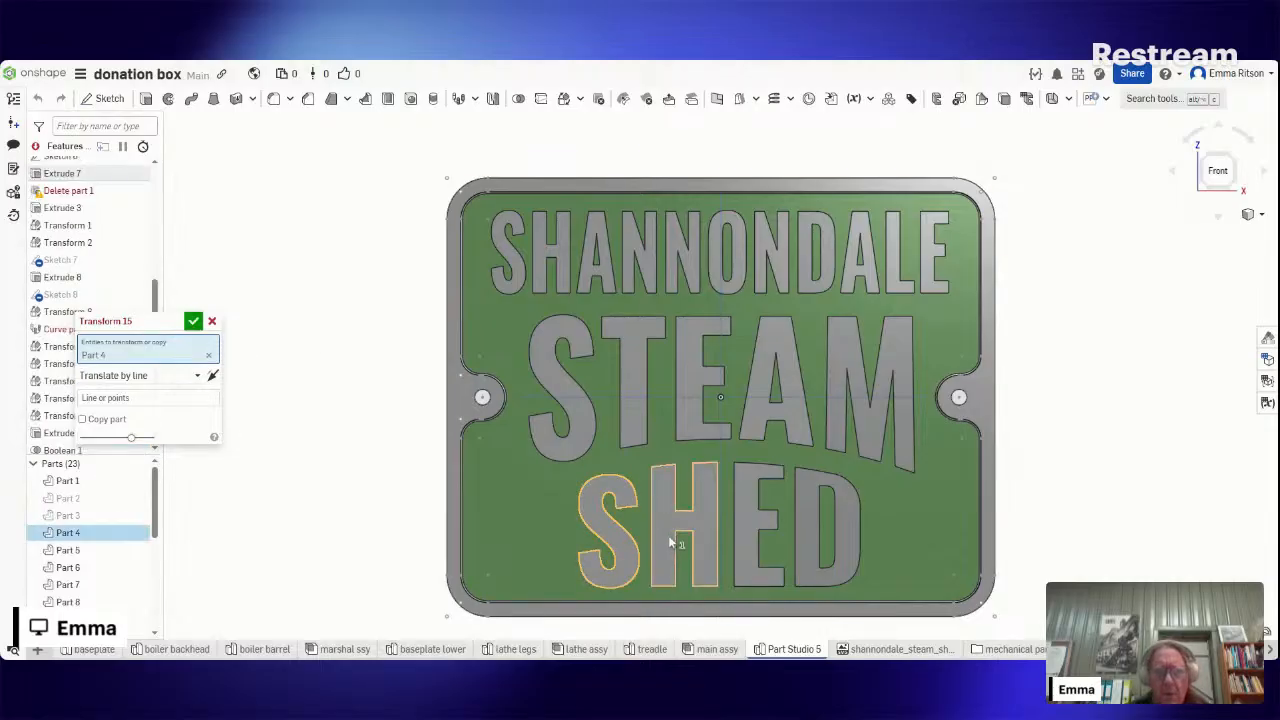
click(746, 540)
click(806, 543)
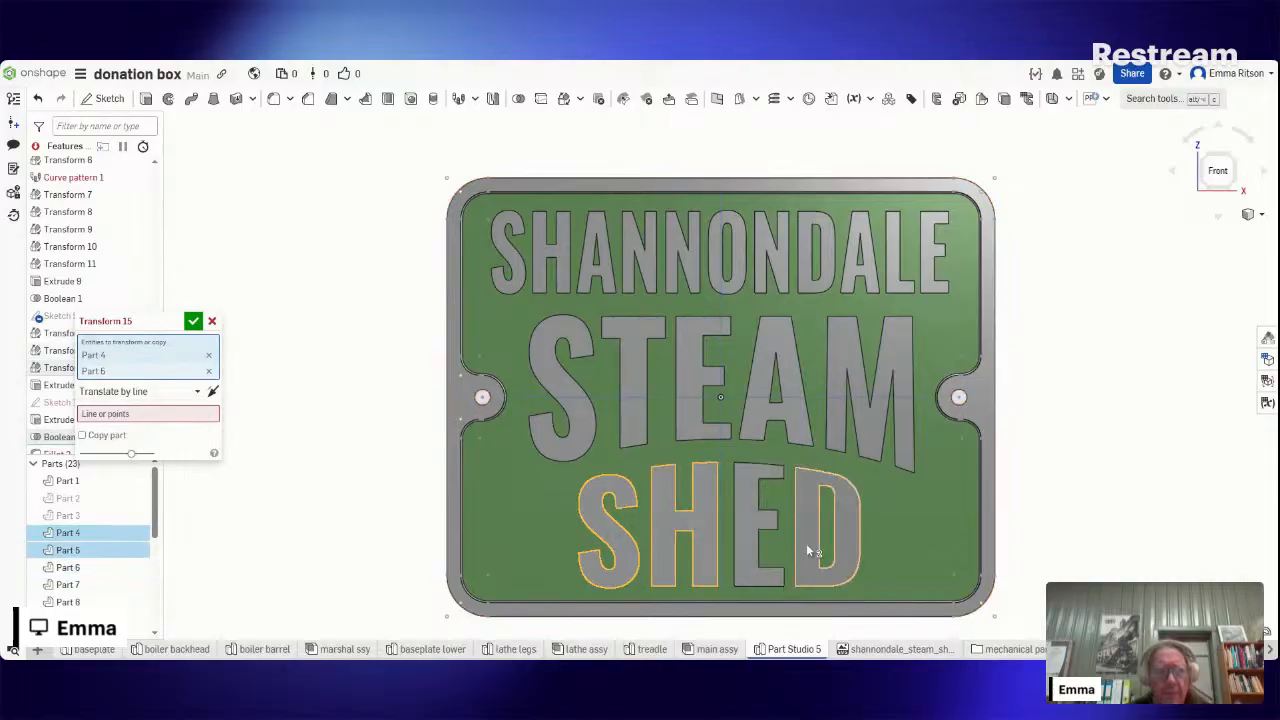
click(746, 545)
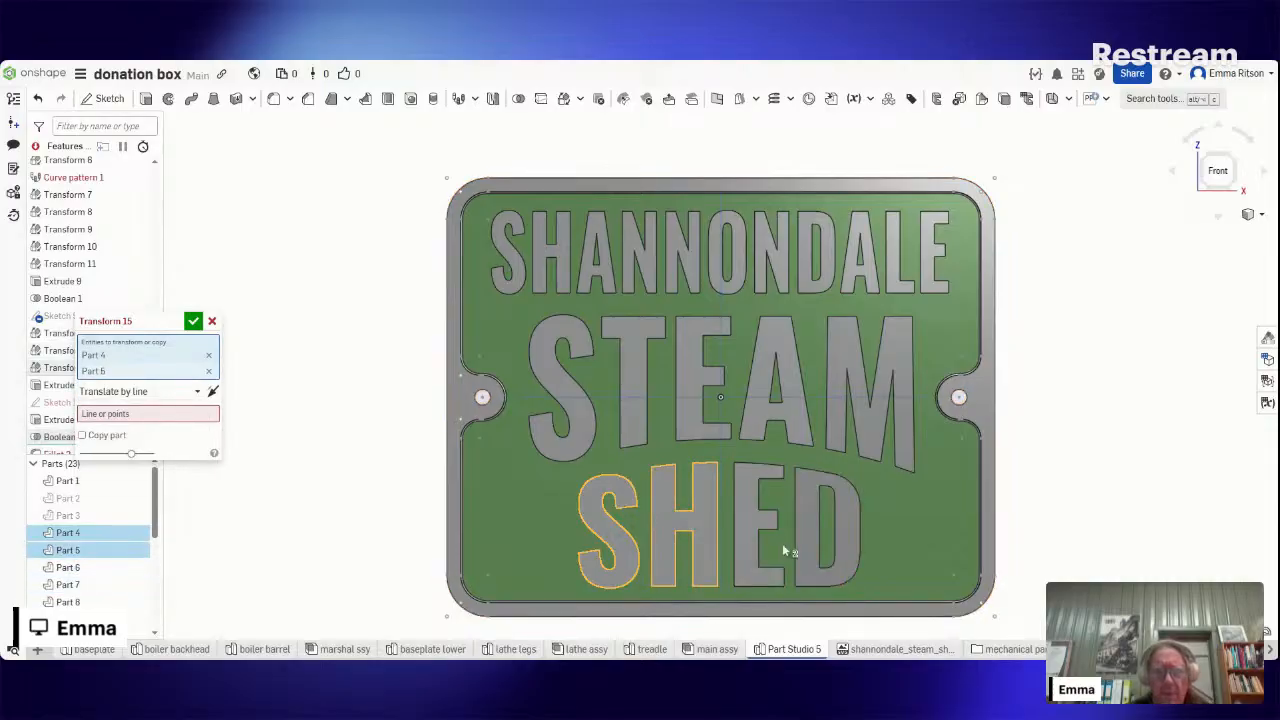
click(803, 549)
click(790, 554)
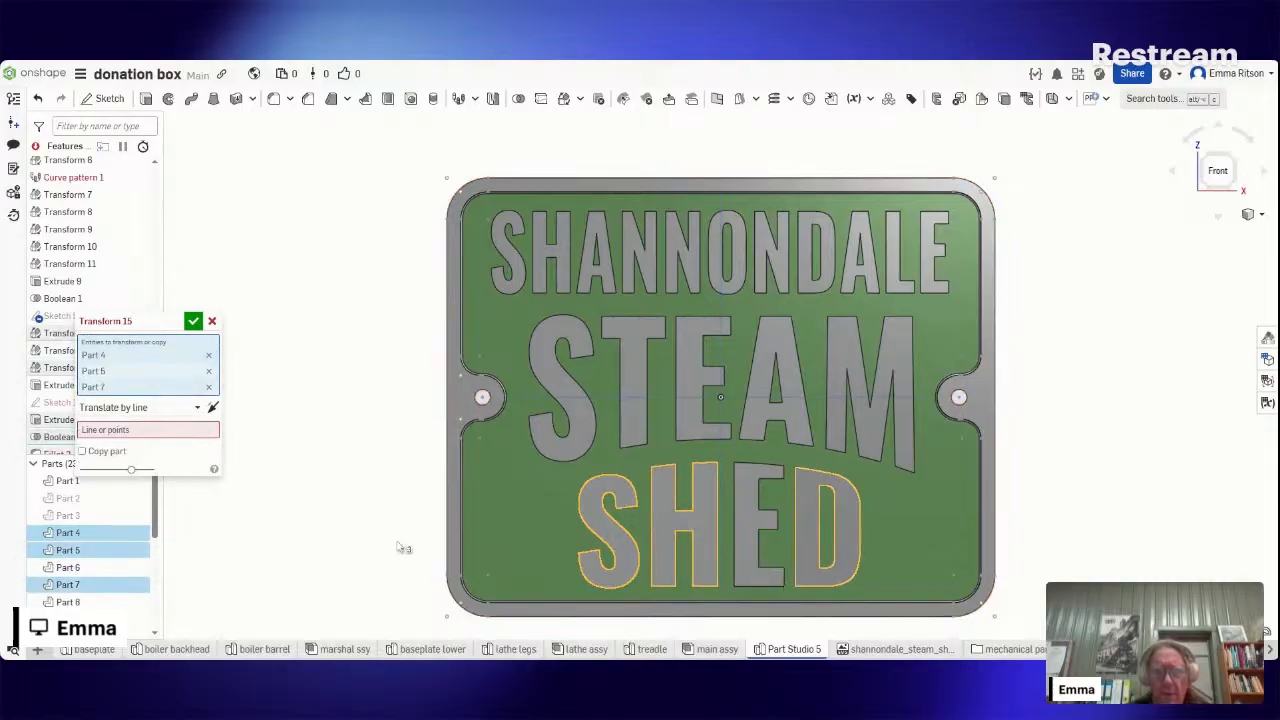
click(762, 572)
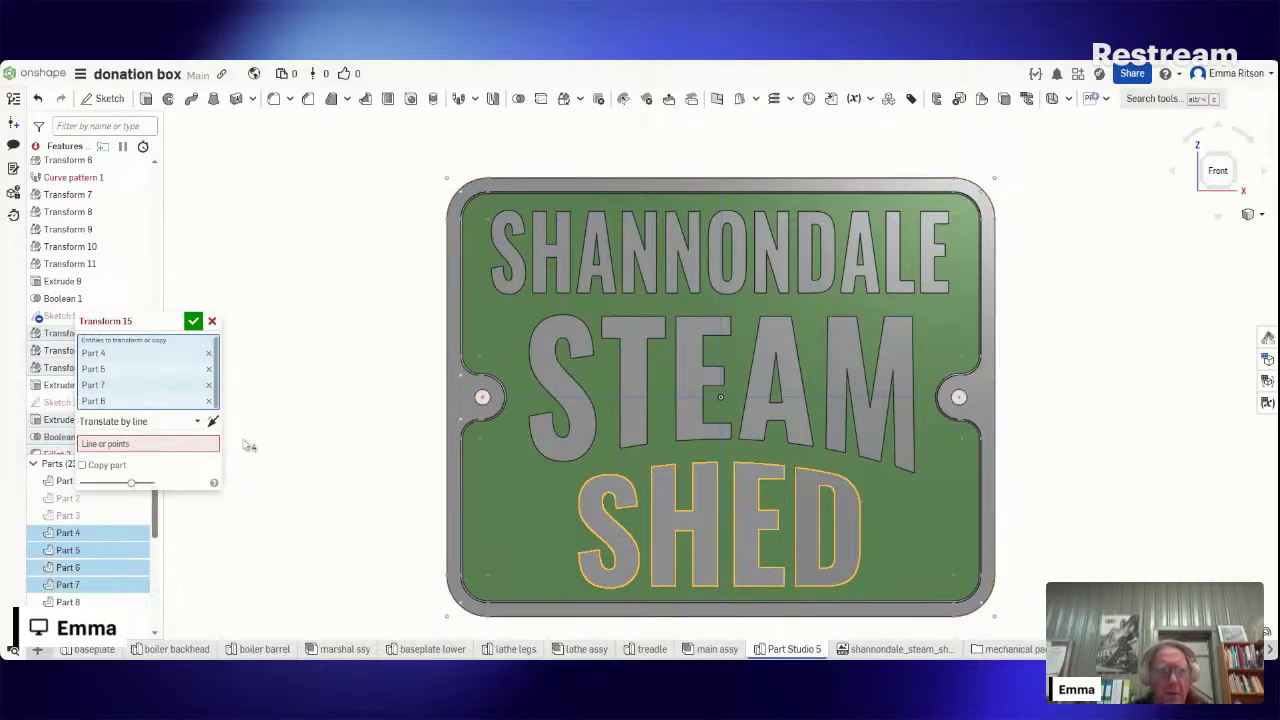
- Translate the SHED letters by XYZ with an X offset of -3 mm and accept the transform
click(158, 424)
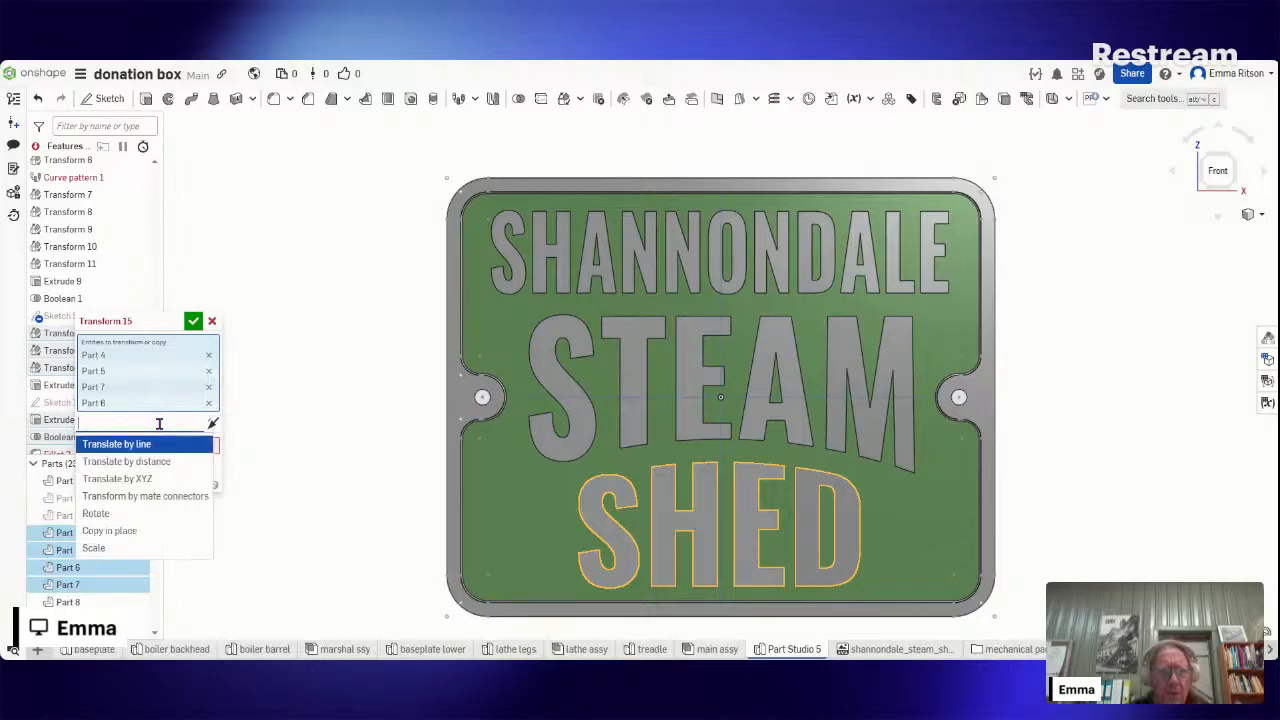
click(155, 480)
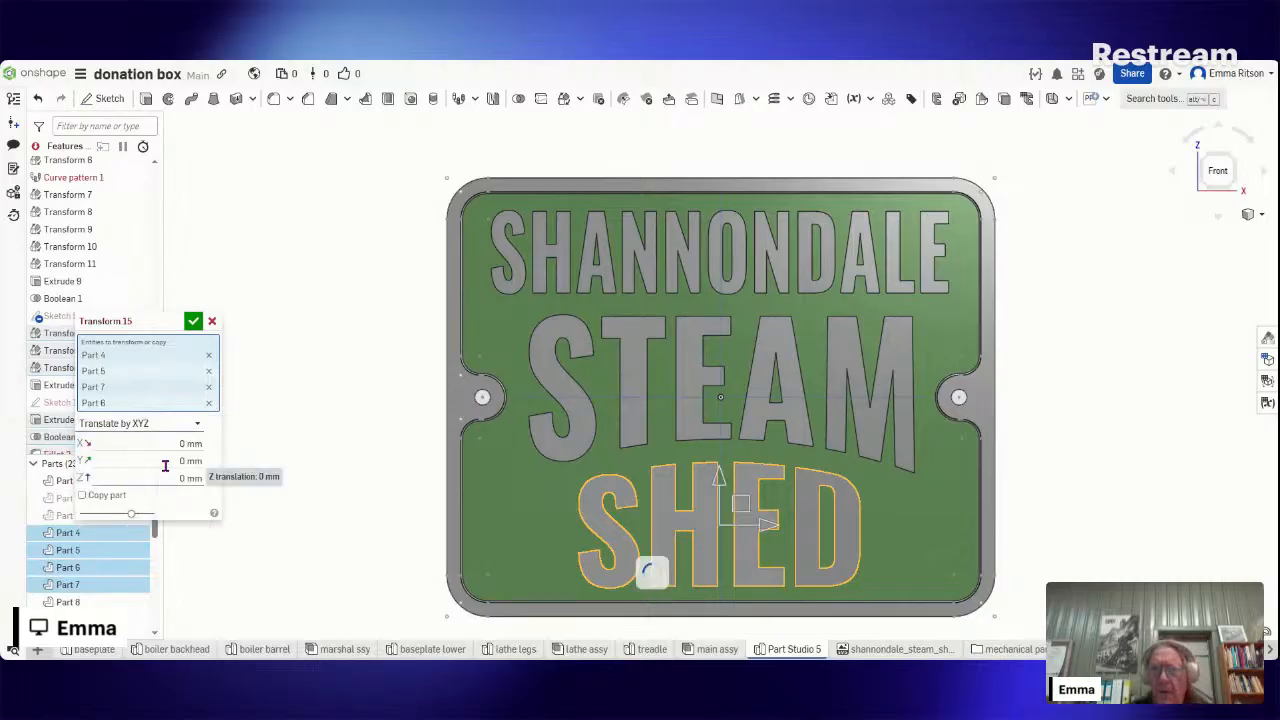
click(161, 447)
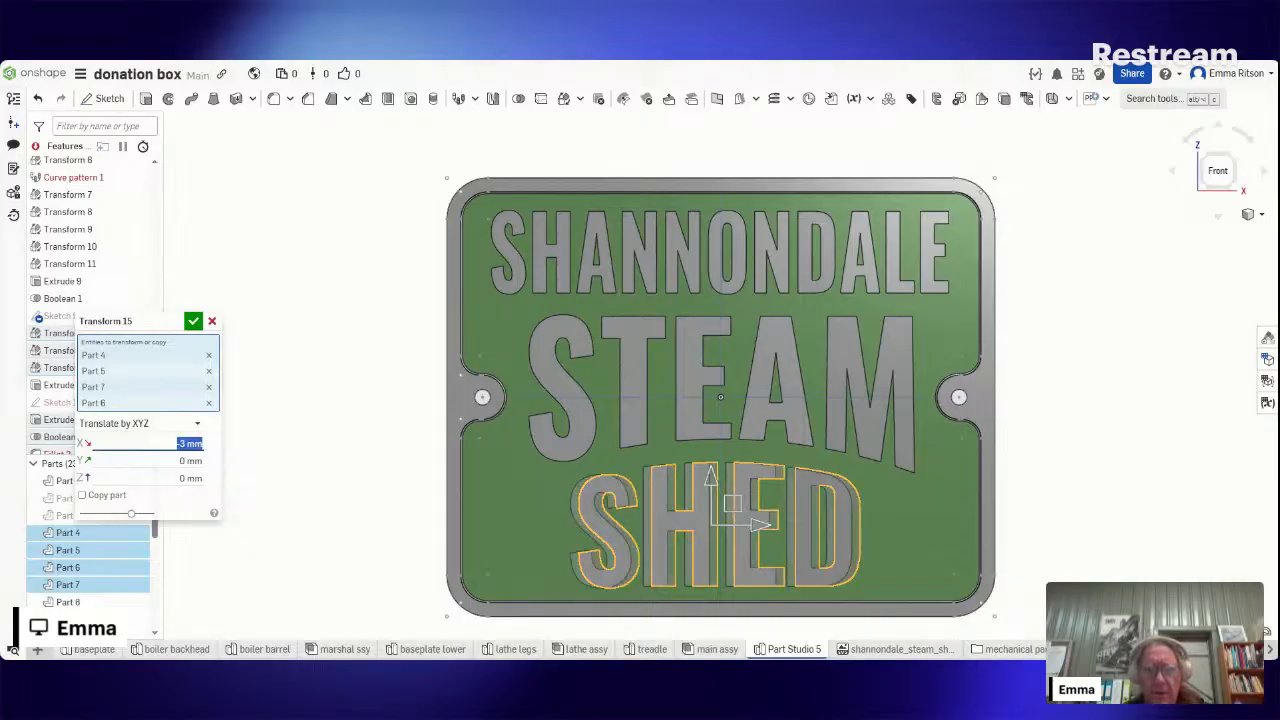
click(193, 322)
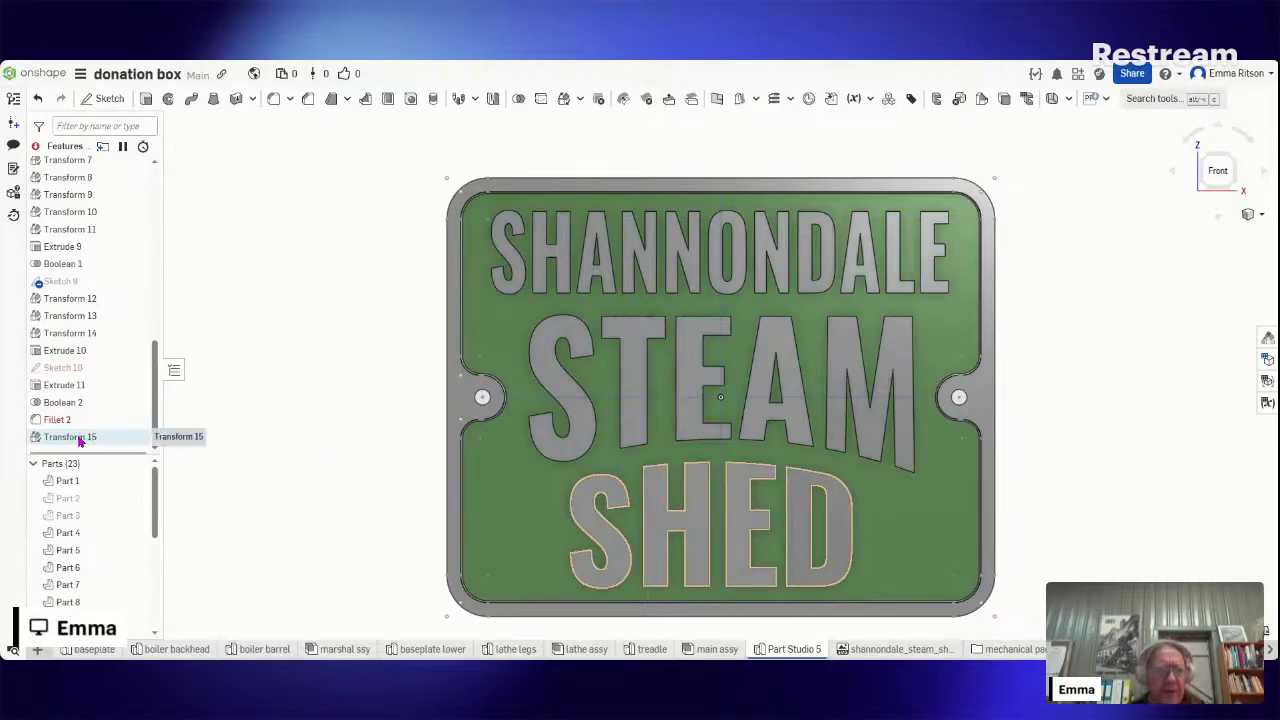
- Reorder the new SHED transform in the feature history so it sits directly after Extrude 7, before Delete part 1
drag(80, 440, 123, 294)
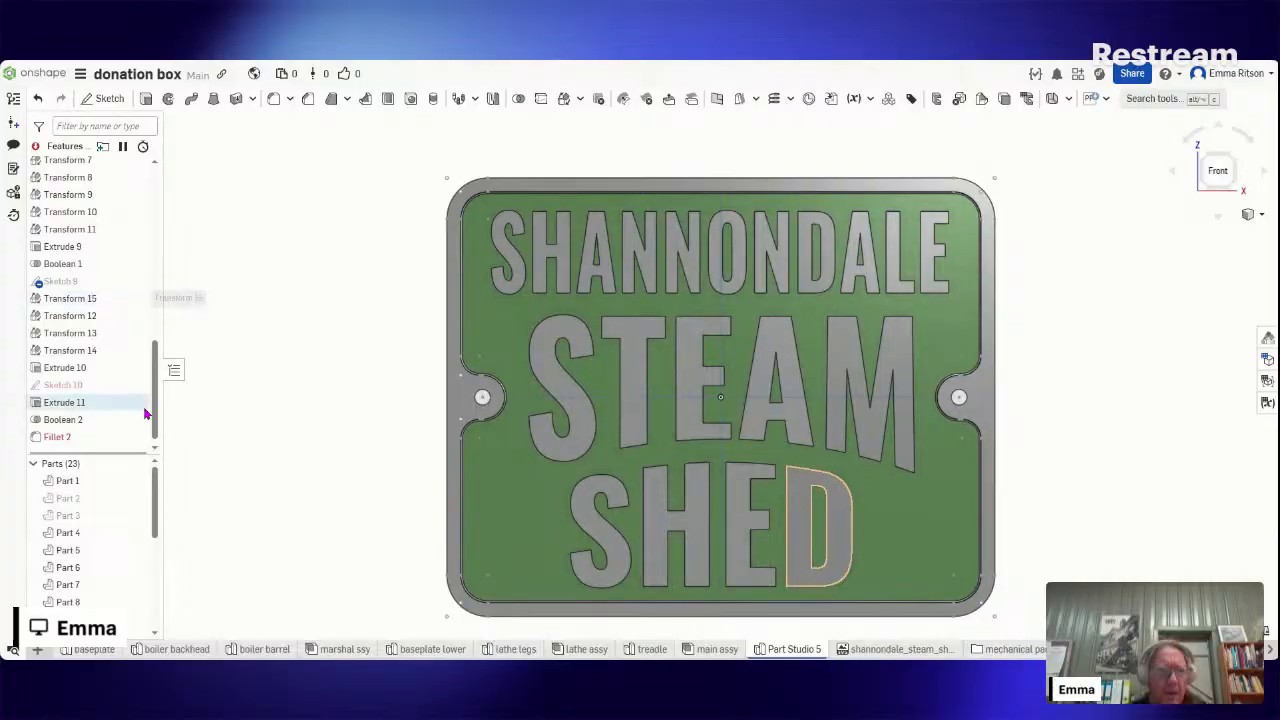
scroll(156, 370, up, 1)
scroll(156, 370, up, 3)
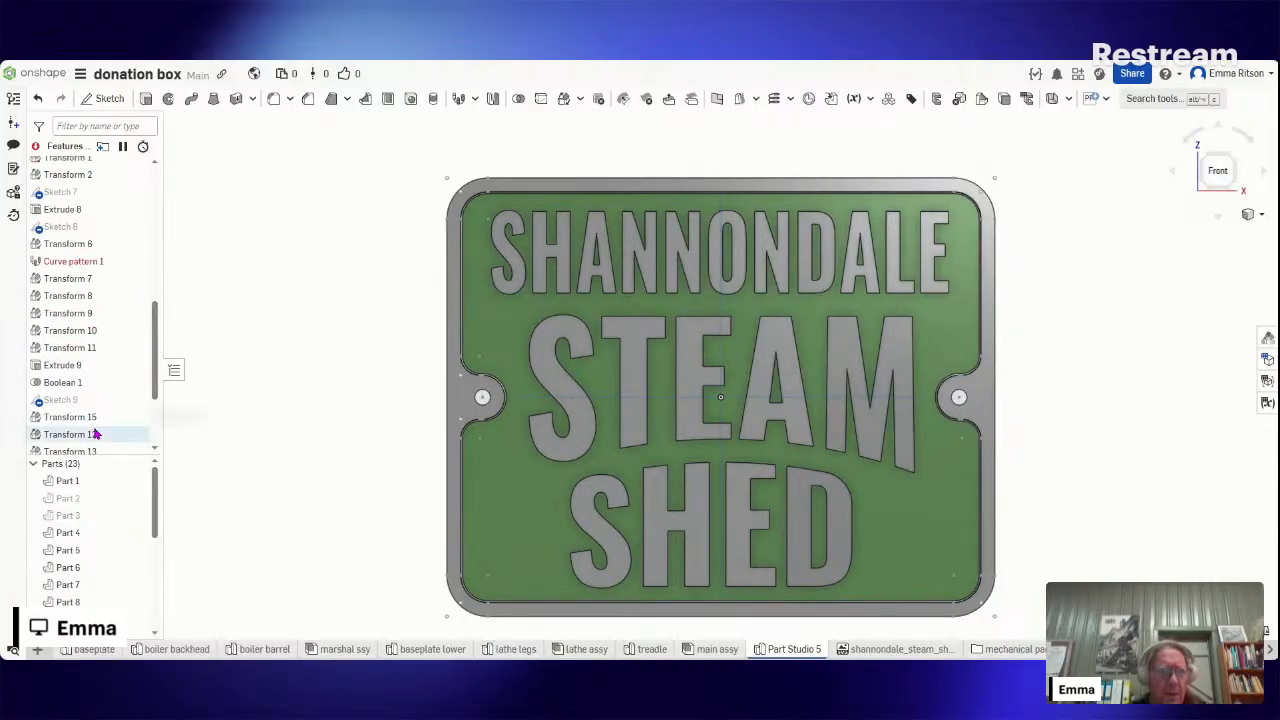
drag(77, 420, 102, 306)
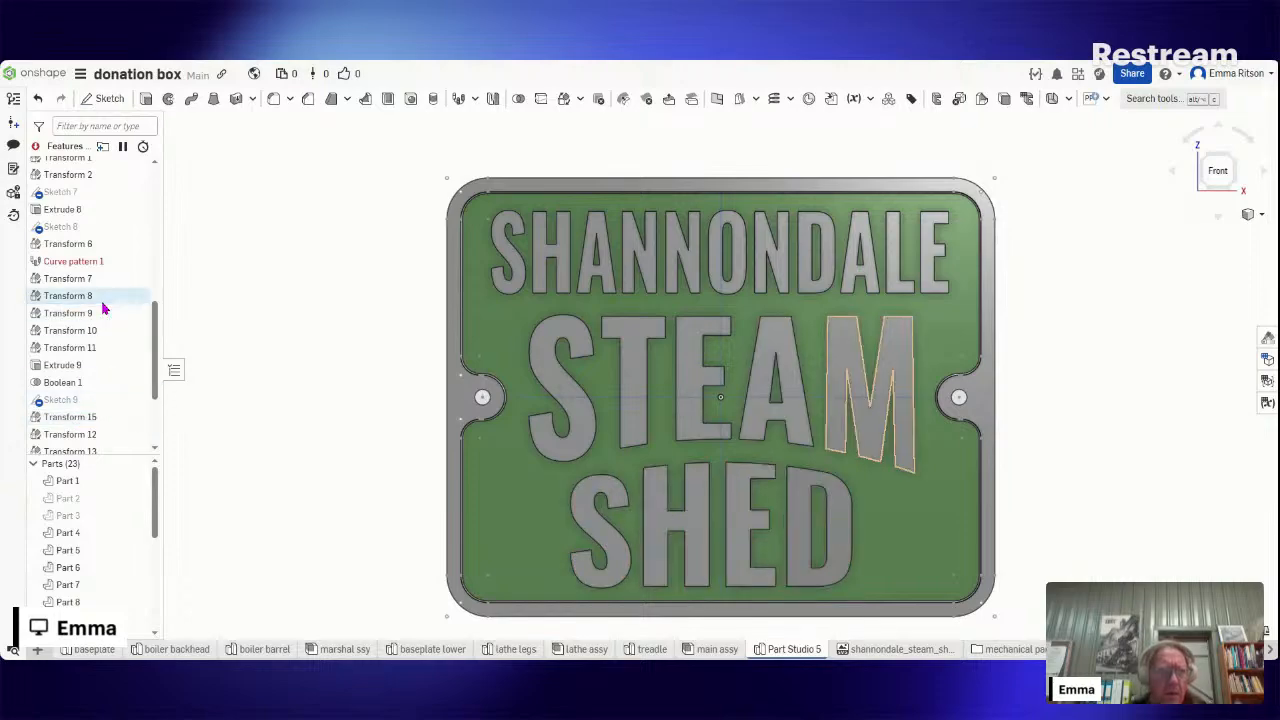
mouse_move(156, 346)
mouse_down()
mouse_move(157, 309)
mouse_move(157, 325)
mouse_up()
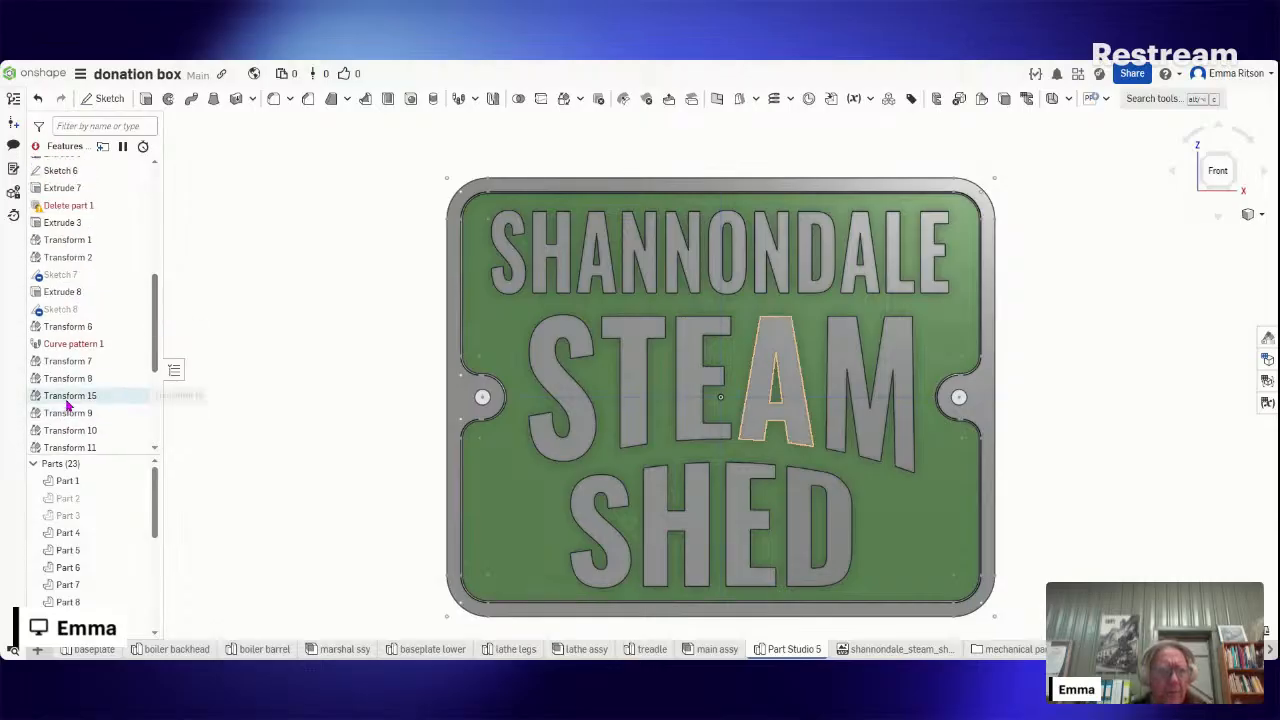
drag(68, 400, 80, 343)
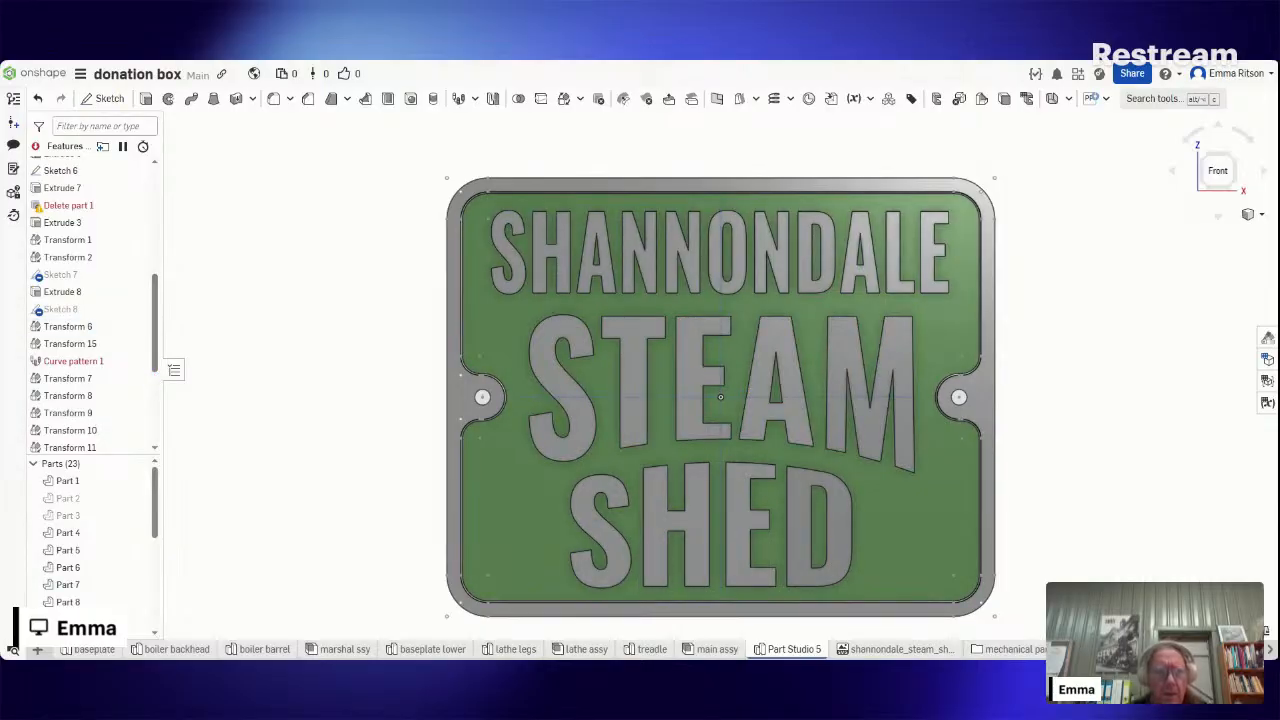
drag(156, 358, 156, 347)
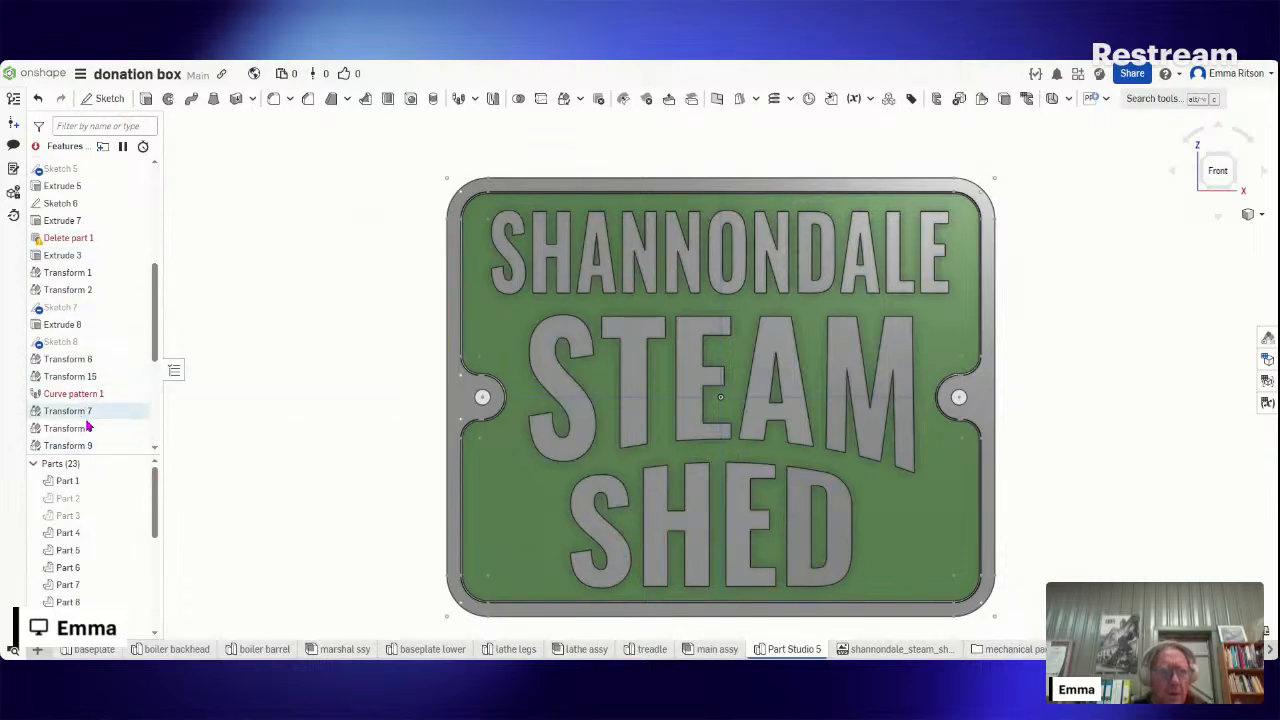
drag(89, 378, 111, 239)
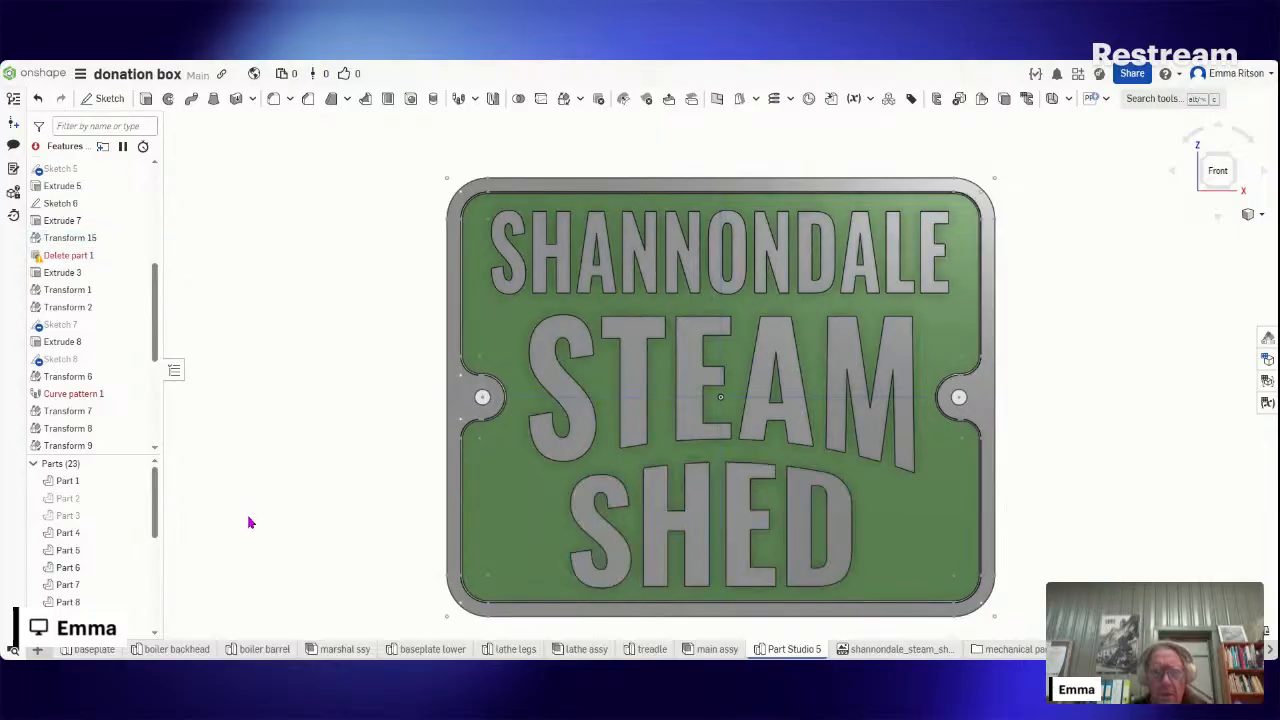
- Review the whole sign in the Front view and inspect the S of STEAM, then clear the selection
click(1220, 176)
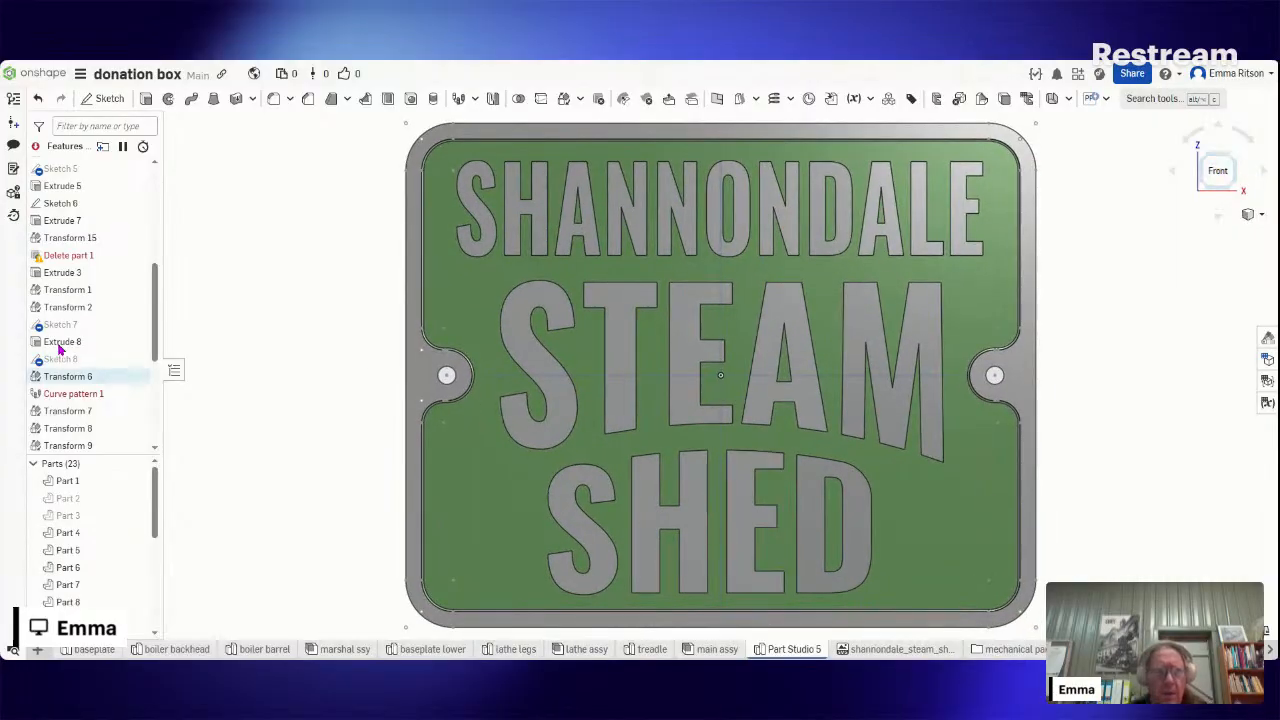
drag(155, 343, 171, 520)
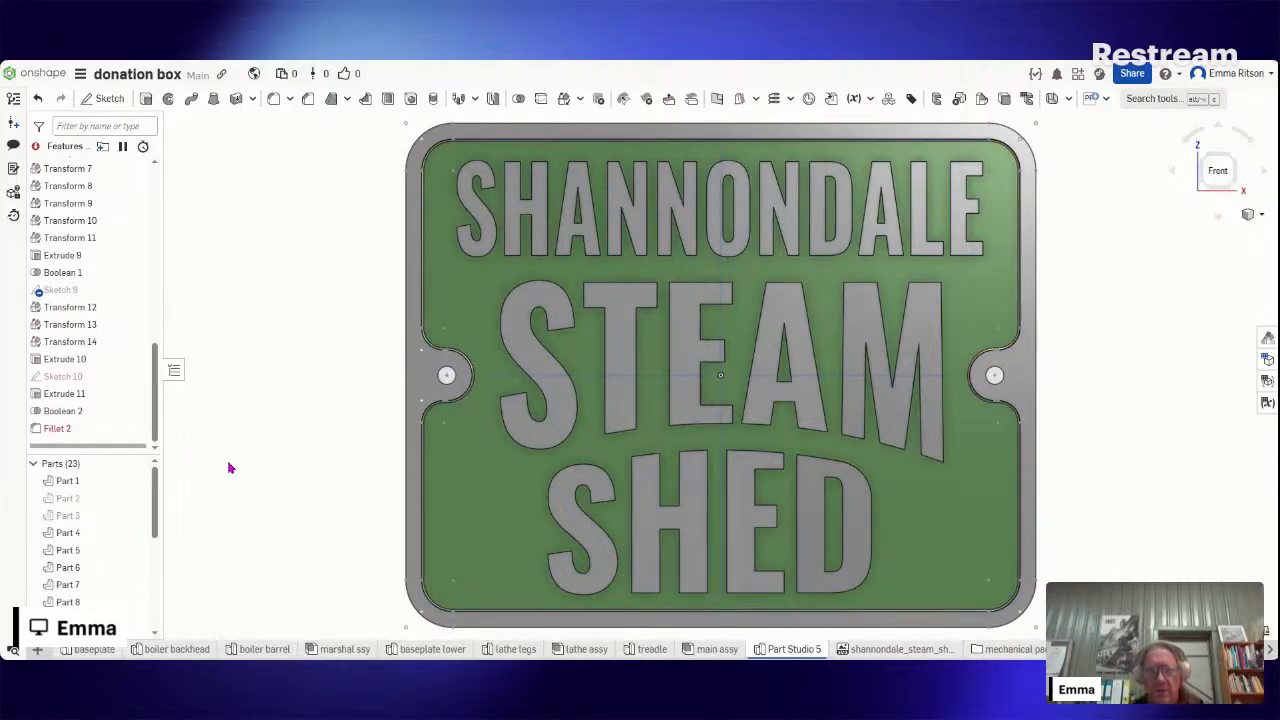
click(512, 540)
click(245, 446)
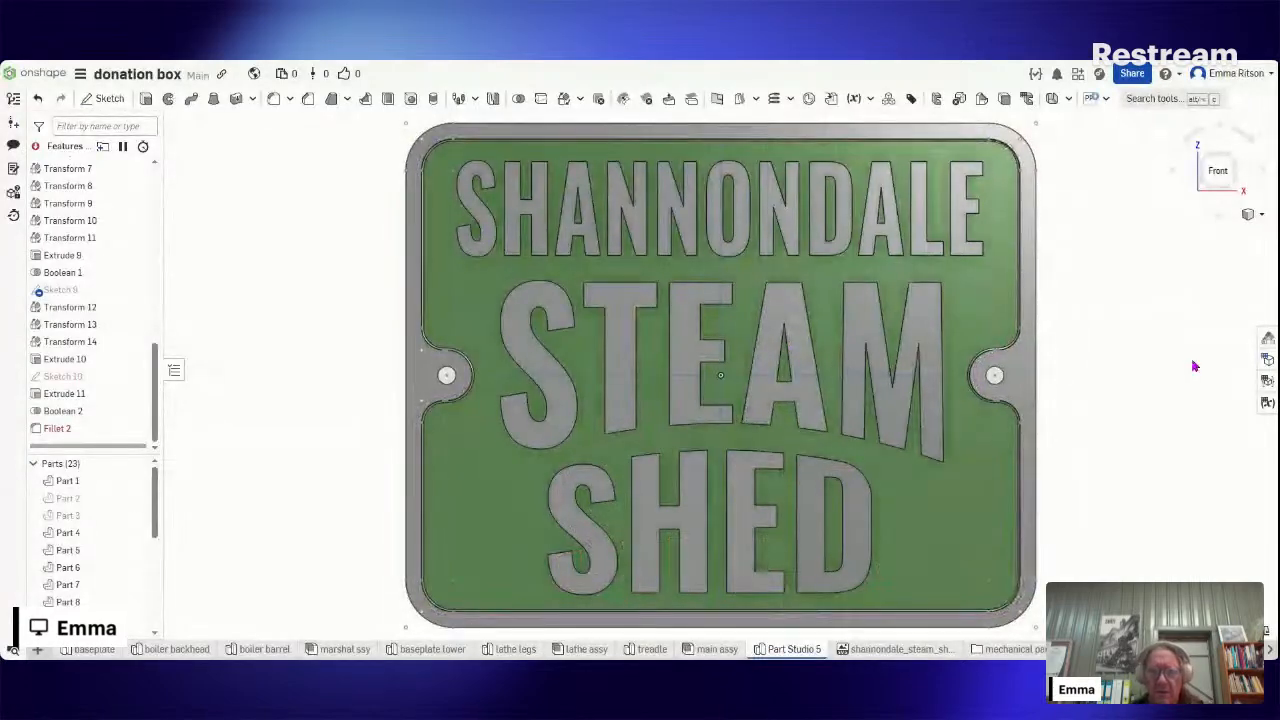
click(528, 364)
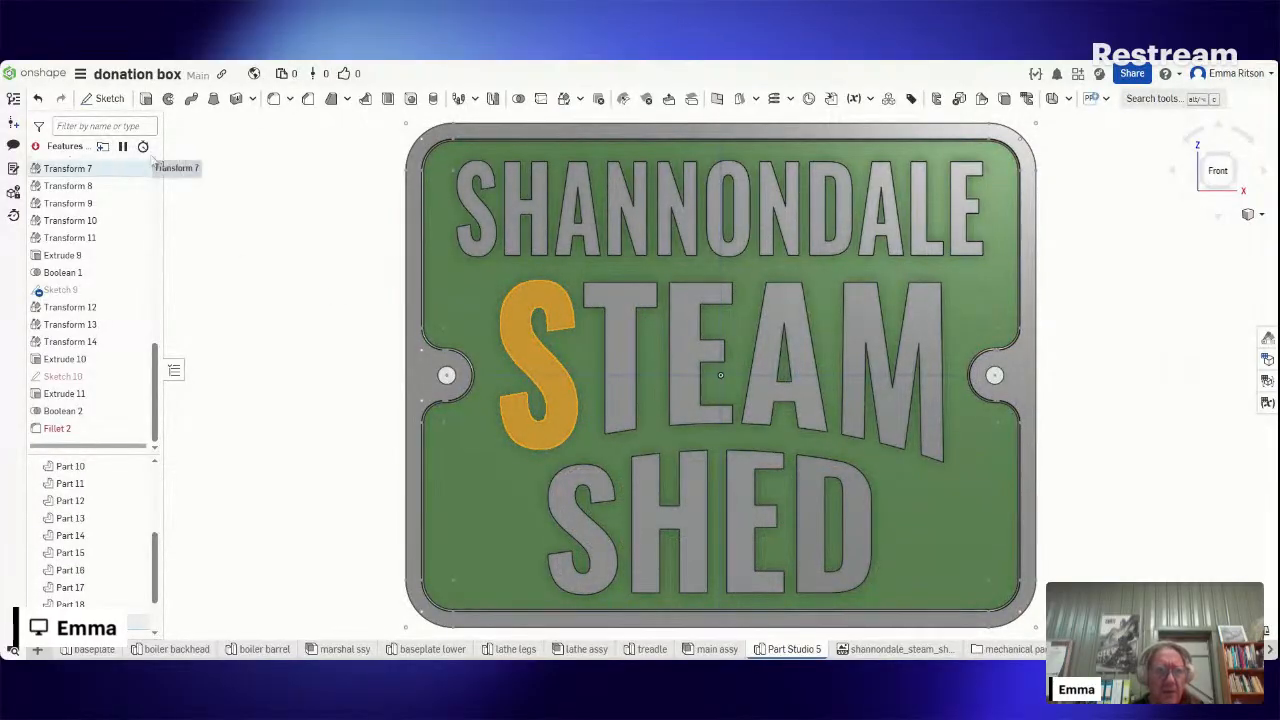
click(248, 216)
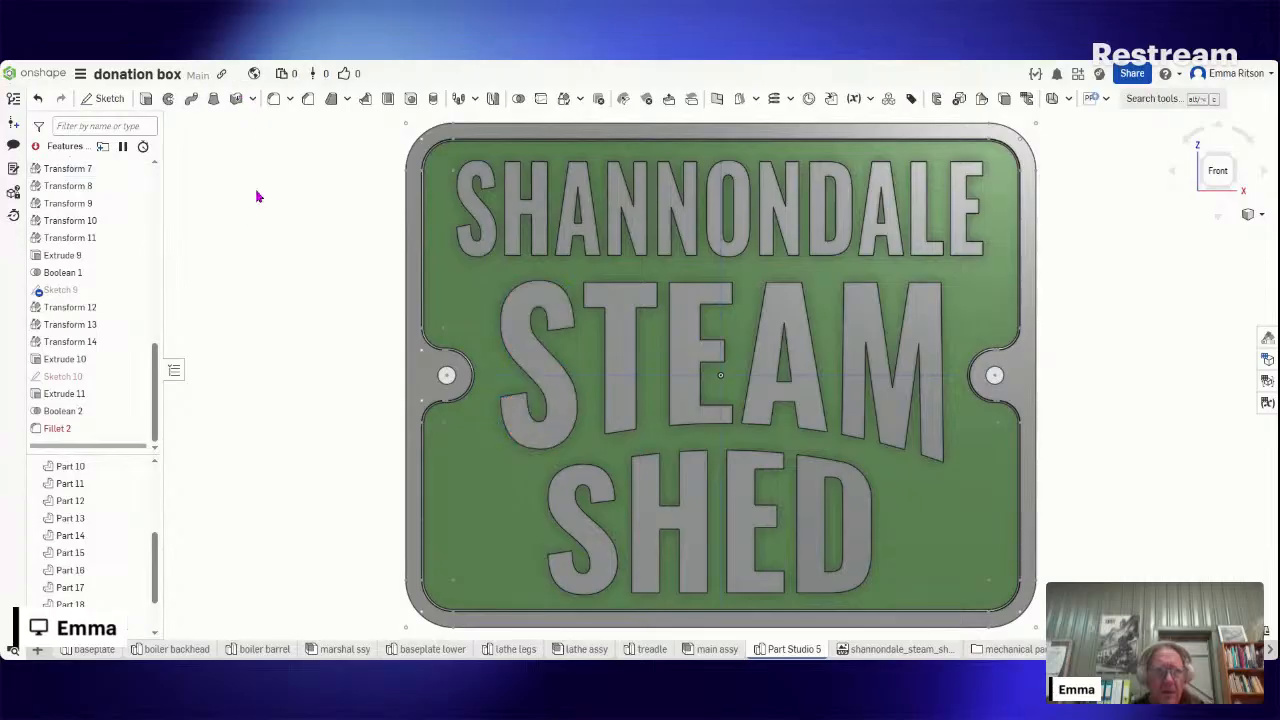
- Start a Transform and choose the S, T, E, A and M of STEAM as the entities to move
click(527, 351)
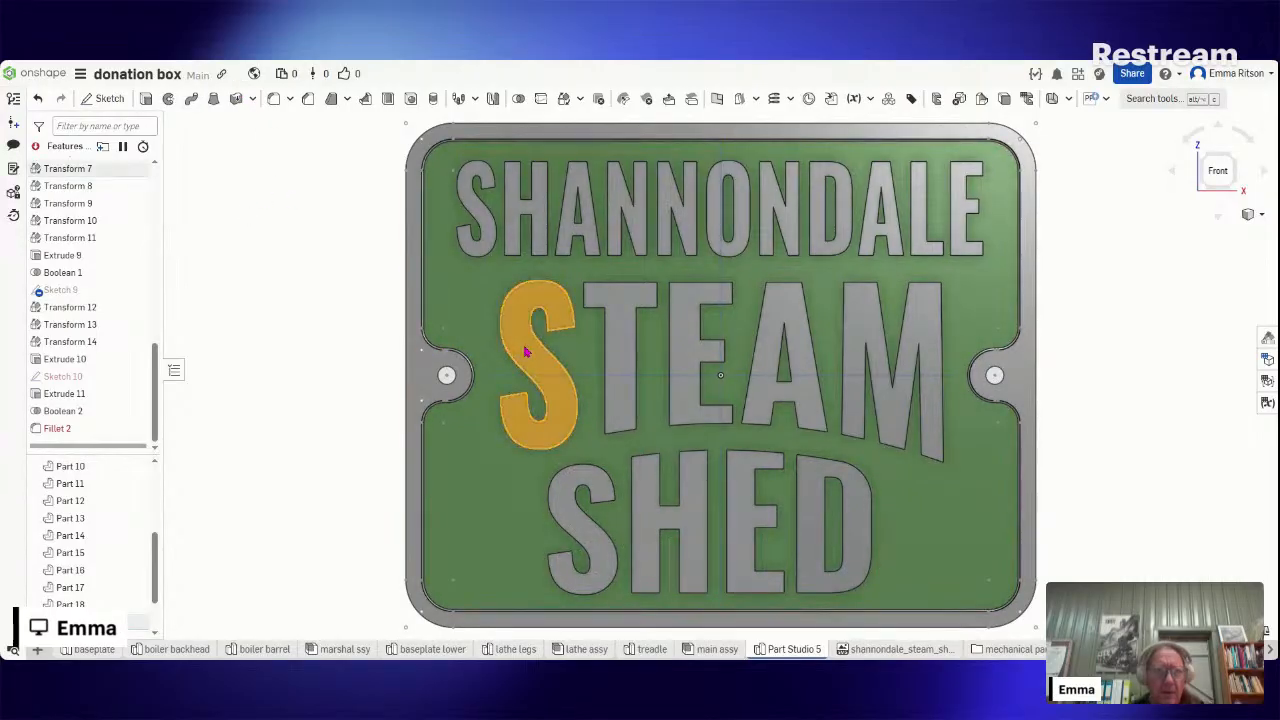
click(270, 268)
click(564, 99)
click(545, 375)
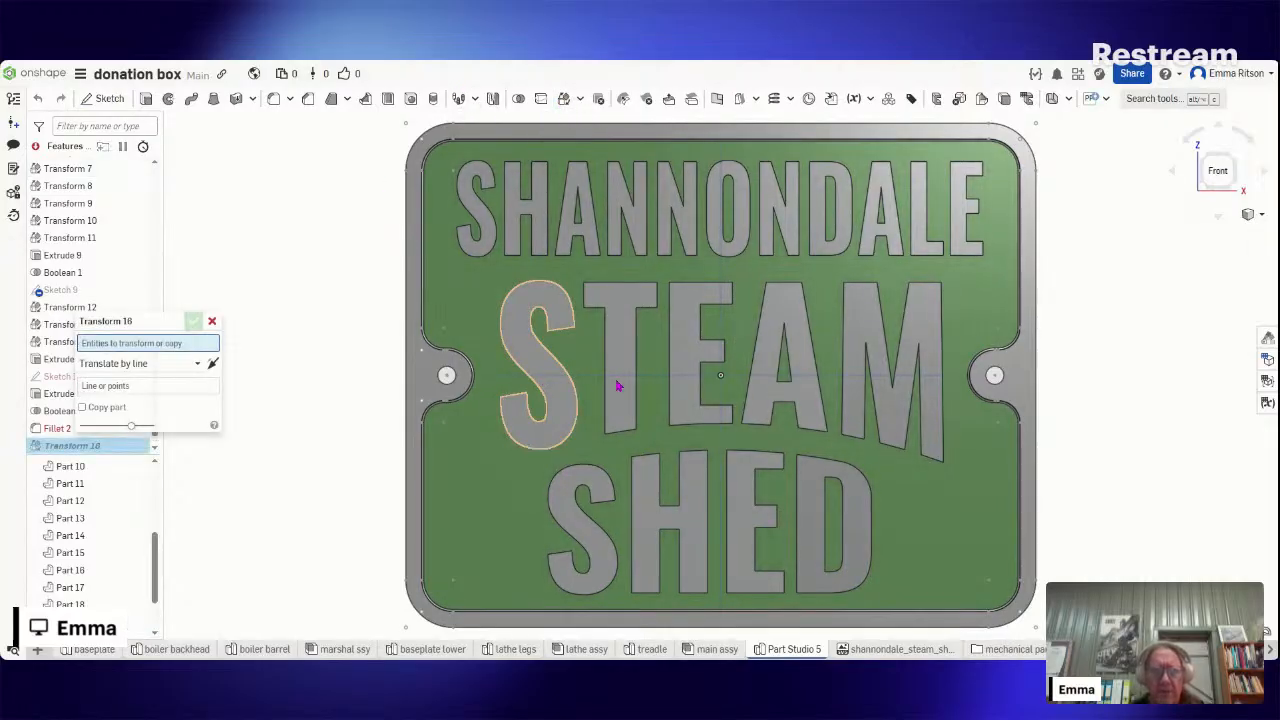
click(620, 385)
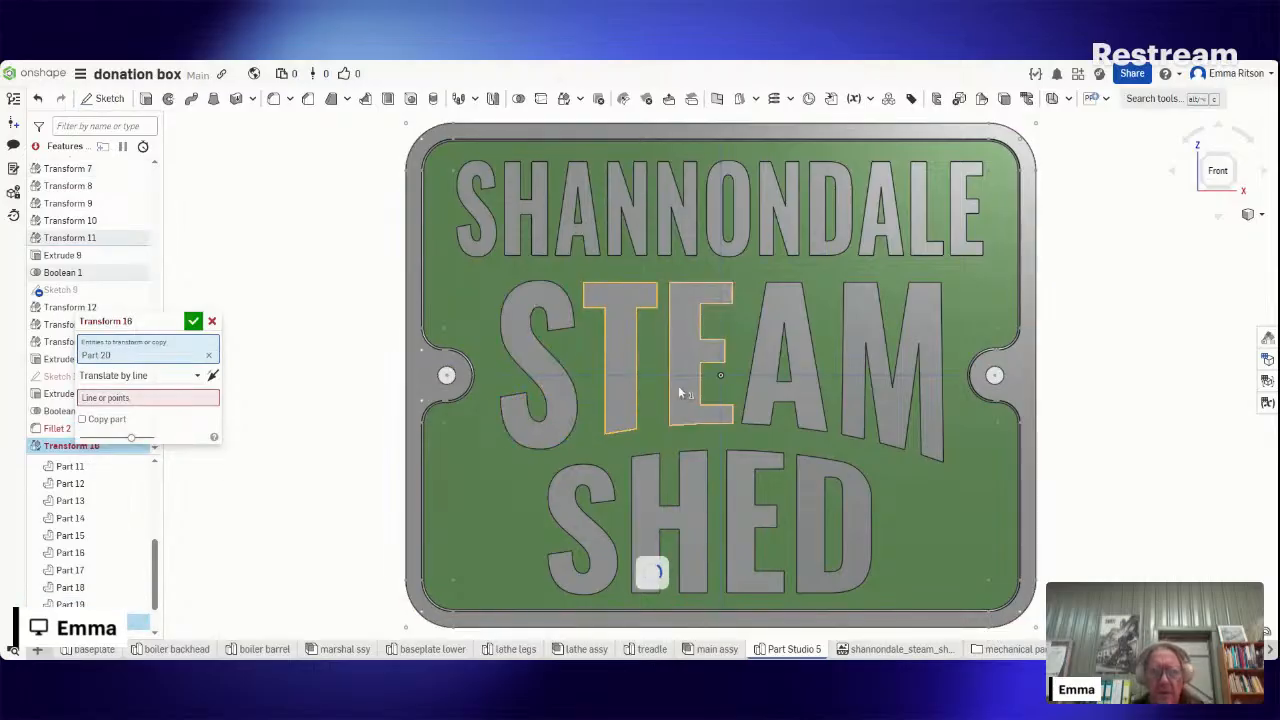
click(774, 390)
click(860, 400)
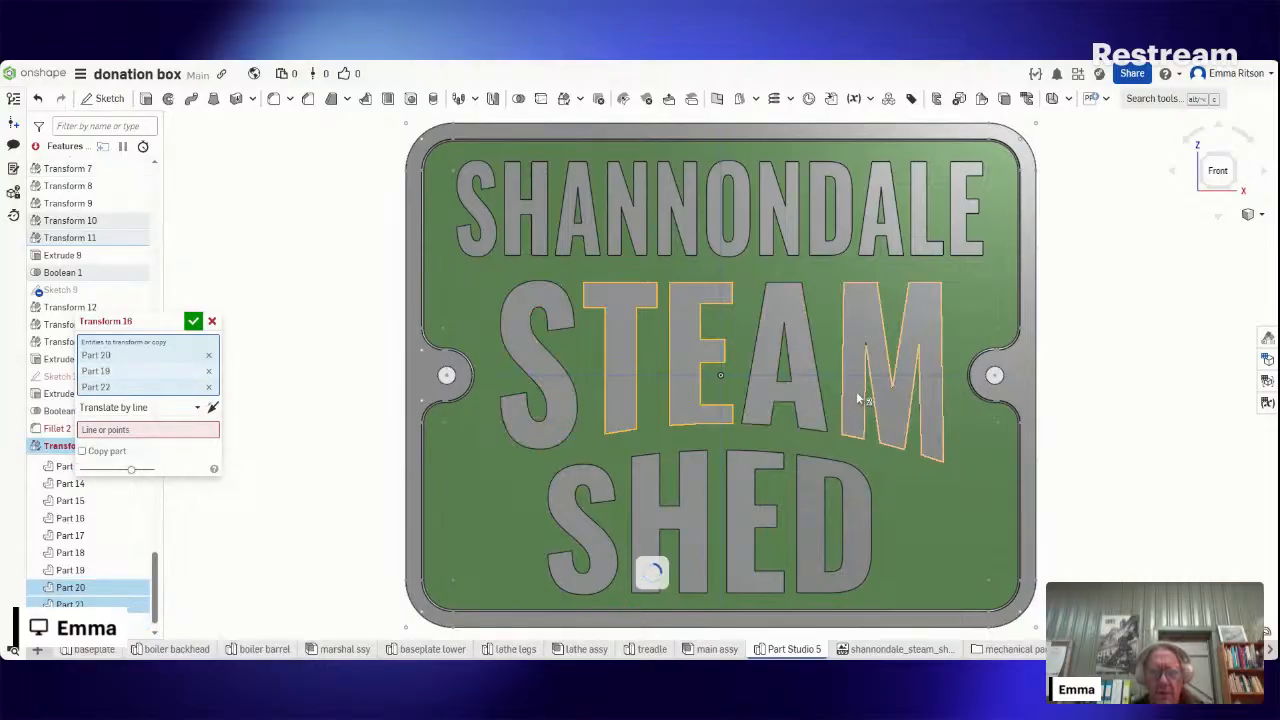
click(800, 394)
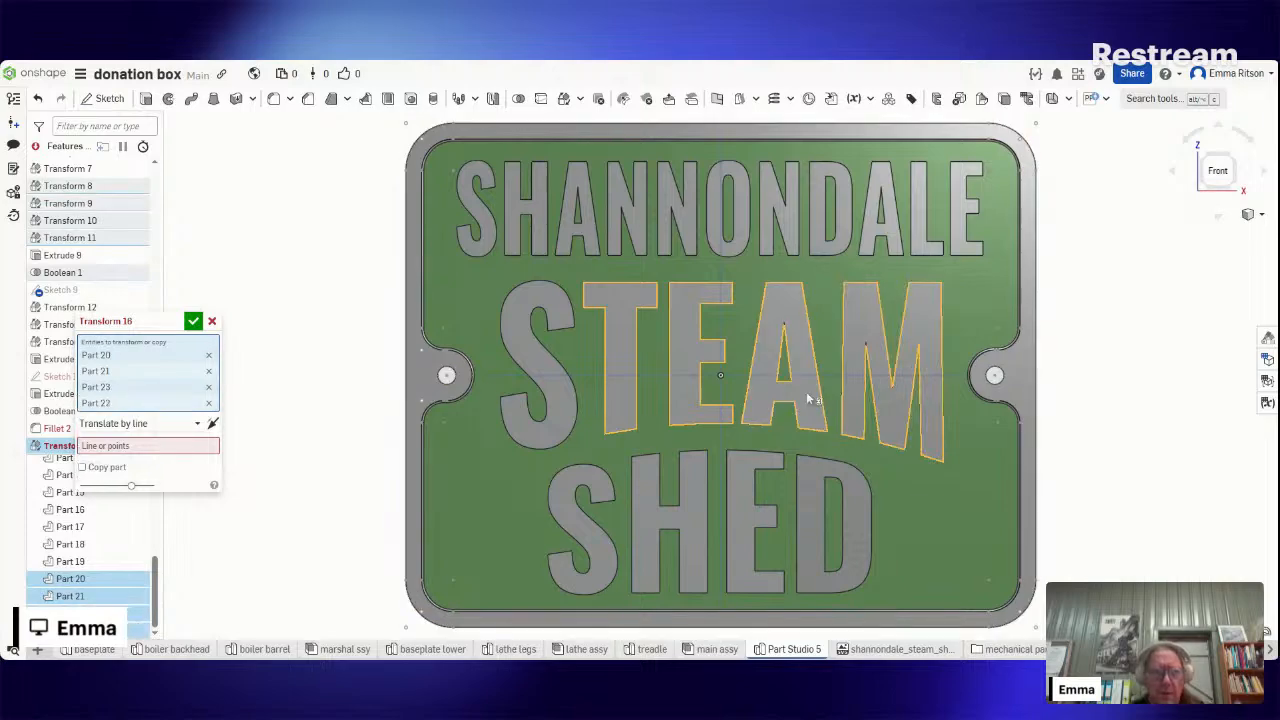
click(546, 382)
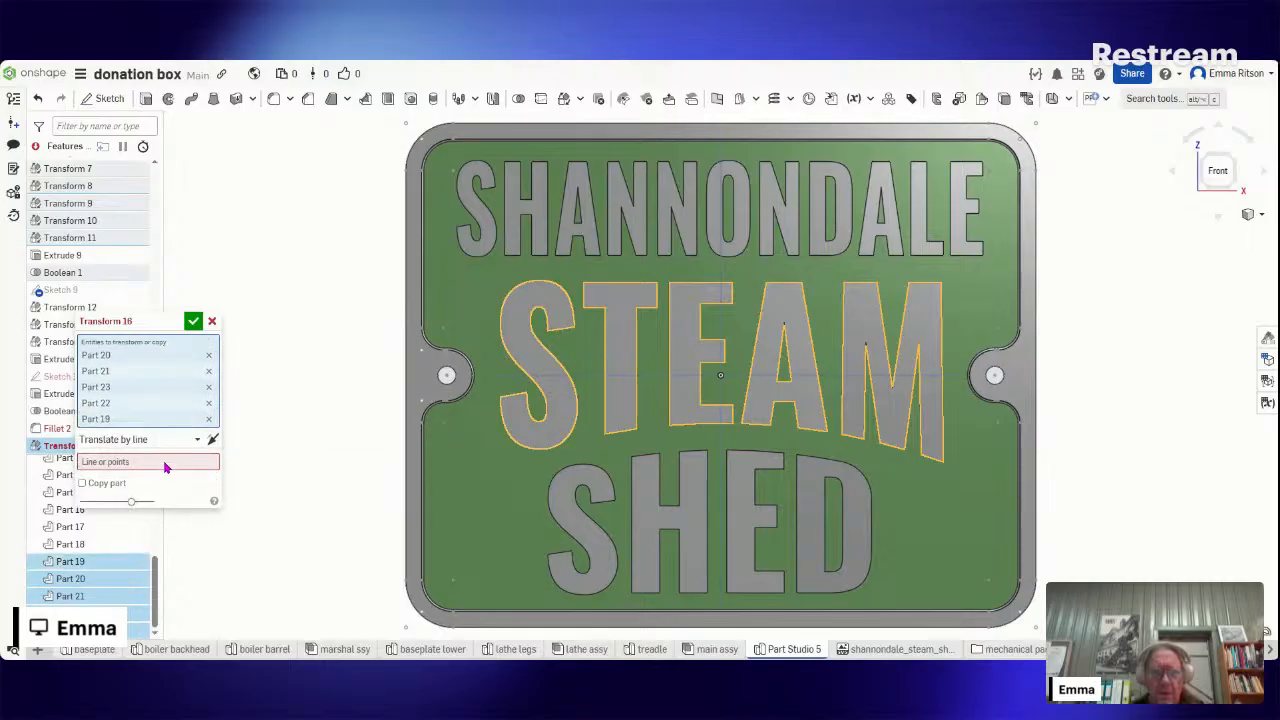
- Translate the STEAM letters by XYZ with an X offset of -2.5 mm and accept the transform
click(191, 443)
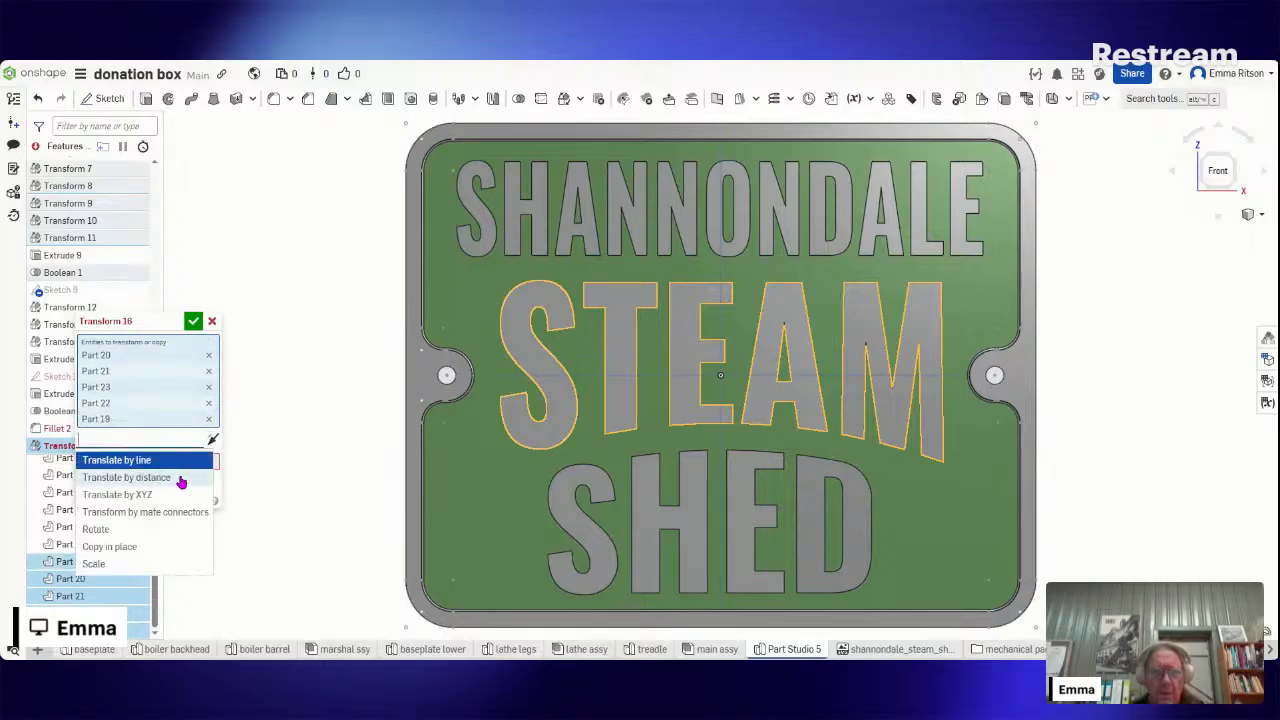
click(171, 494)
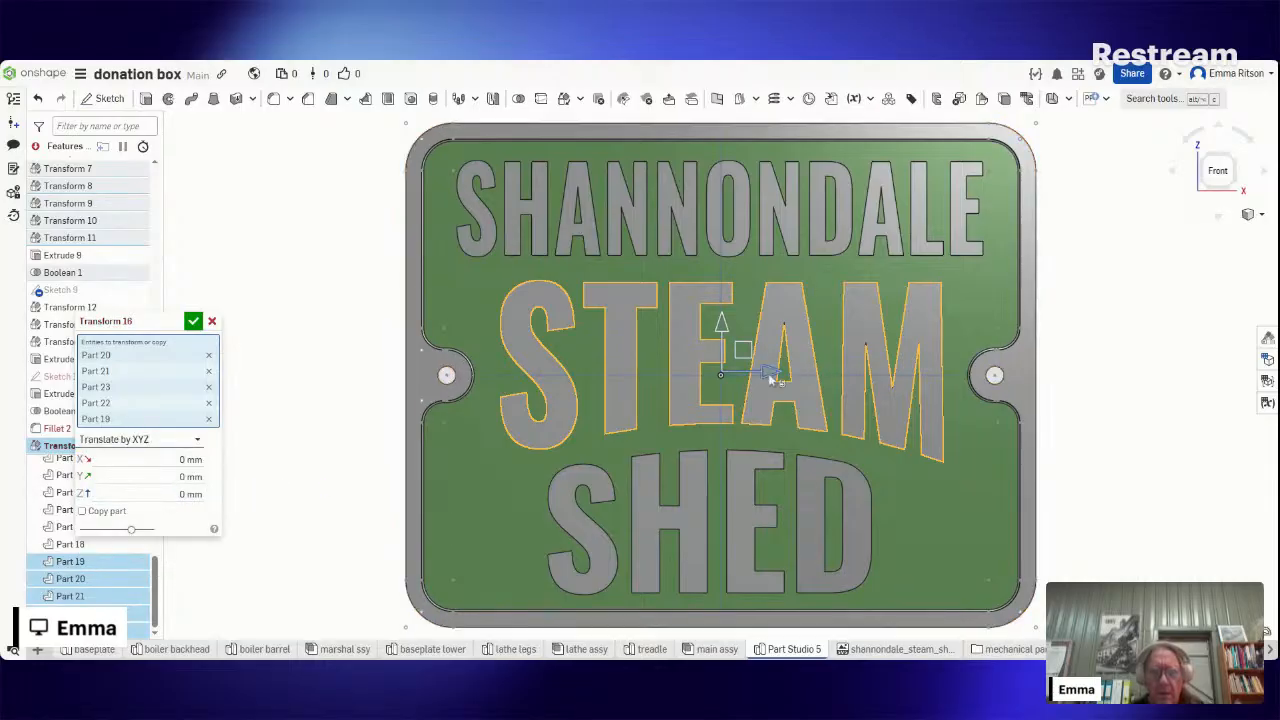
drag(768, 374, 759, 380)
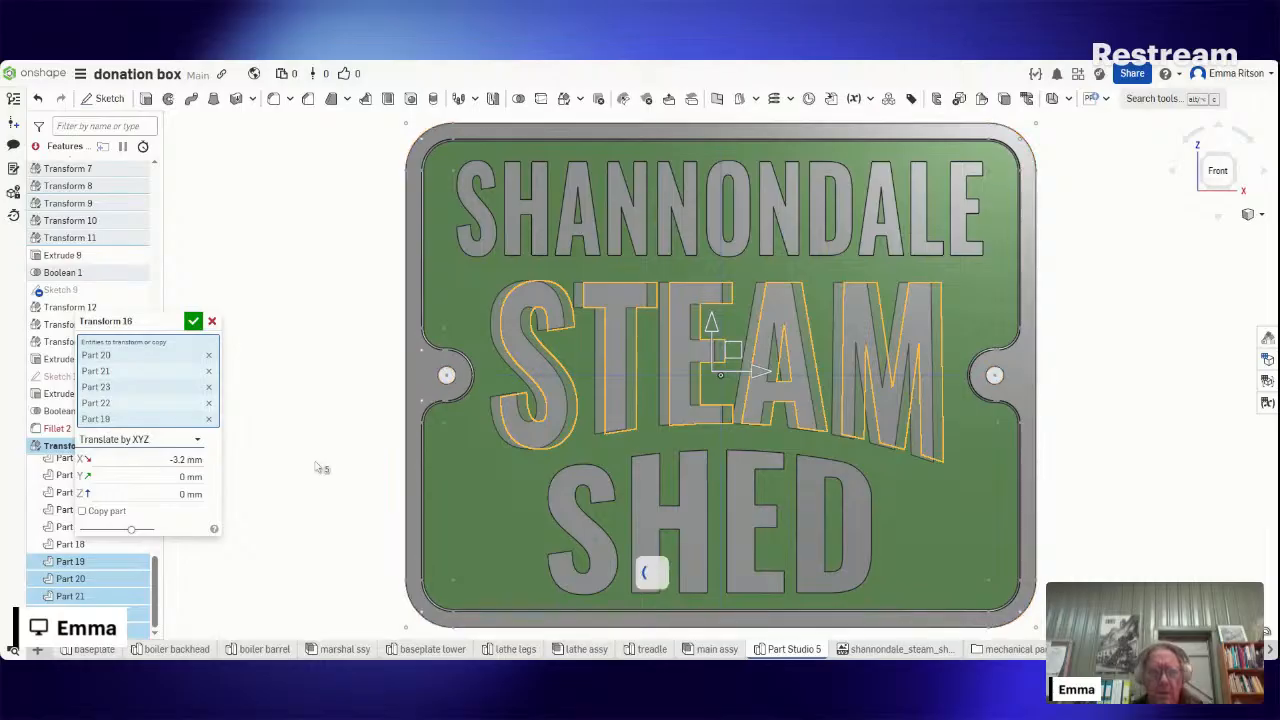
click(159, 461)
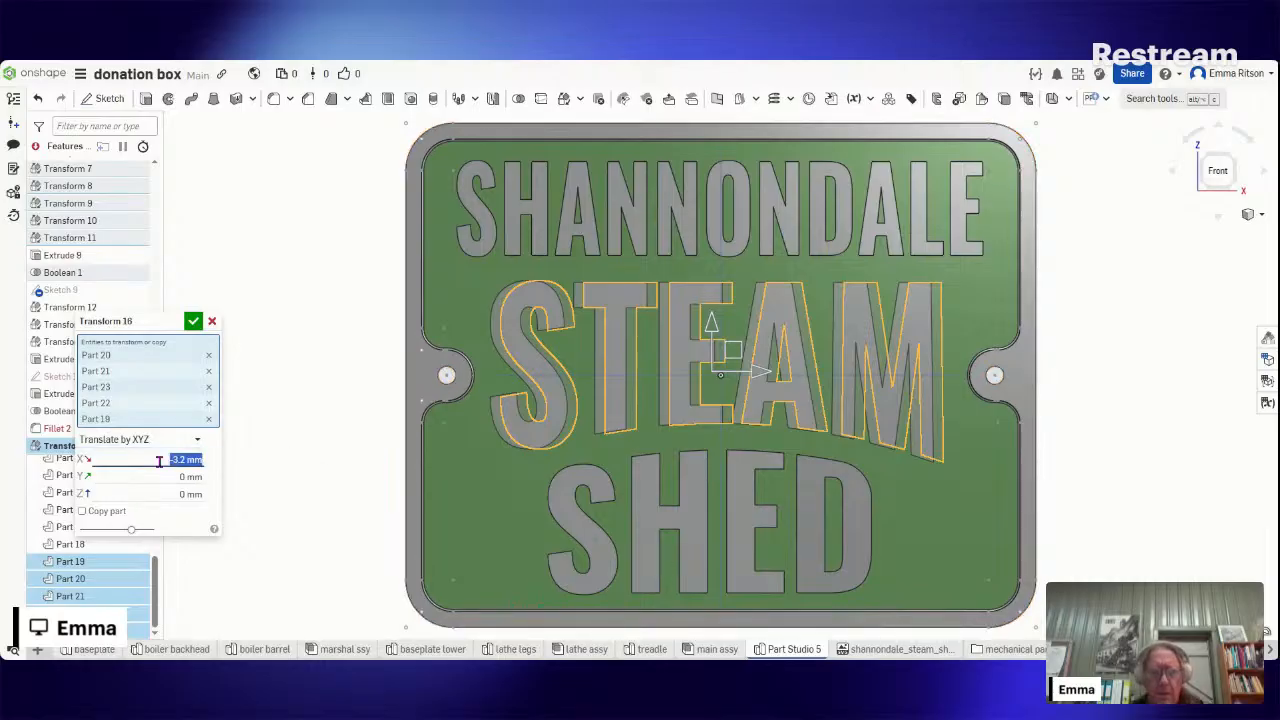
key(BackSpace)
text(-2.5)
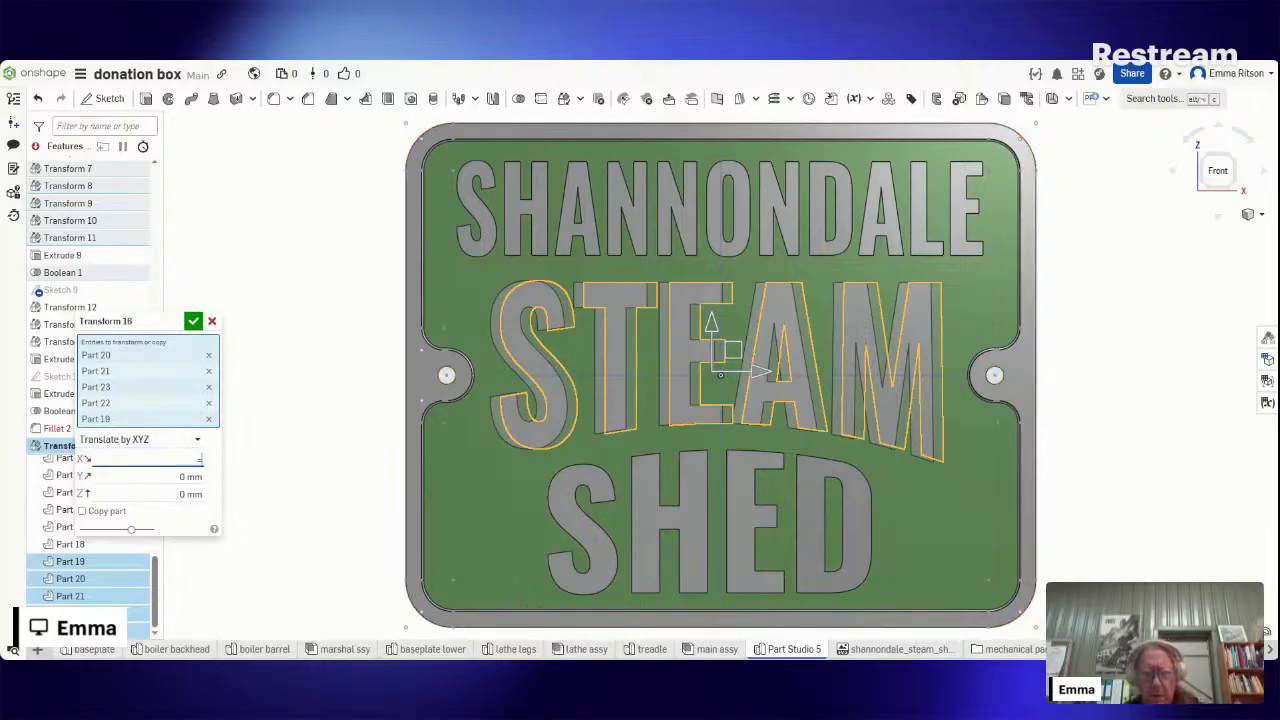
key(Return)
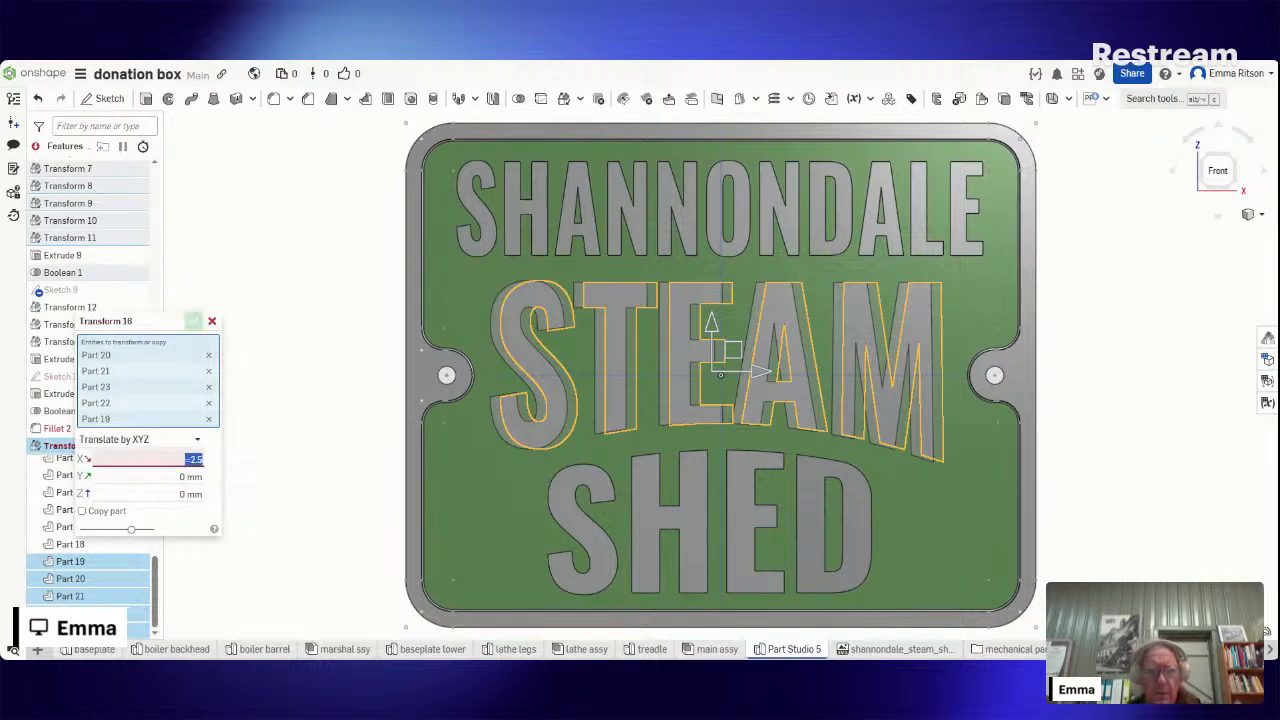
text(-2.5)
key(Return)
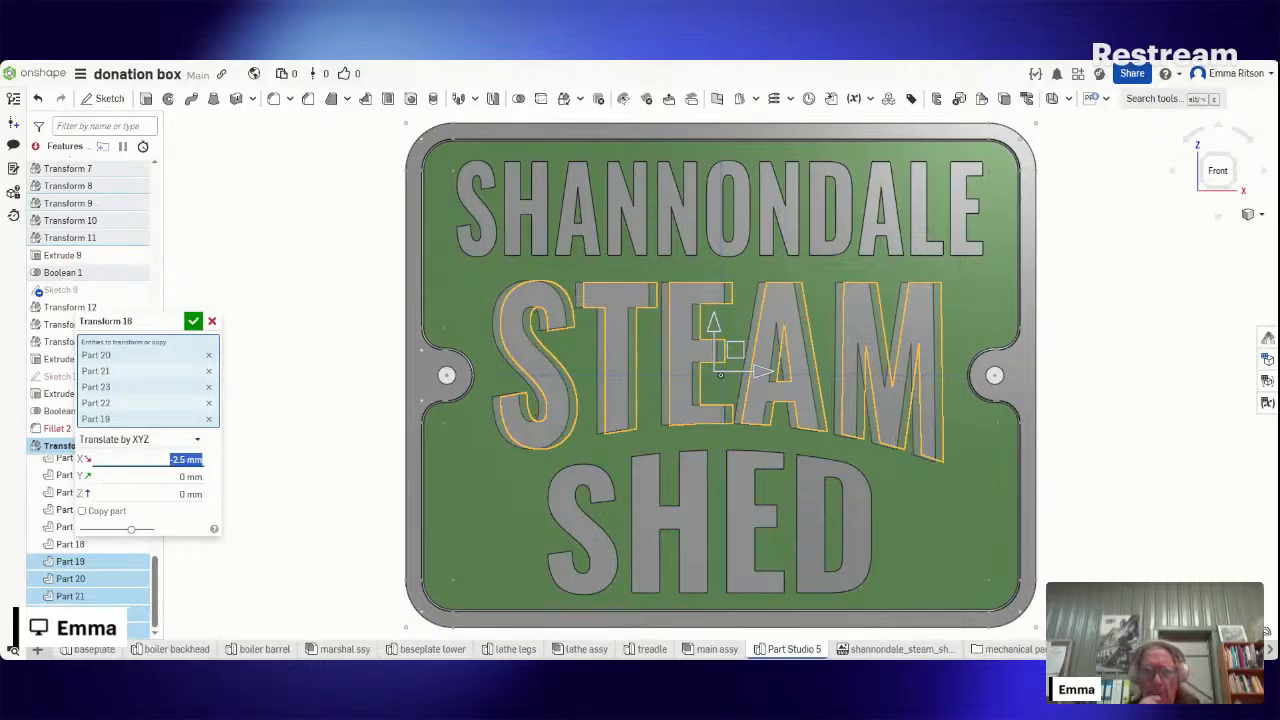
click(193, 321)
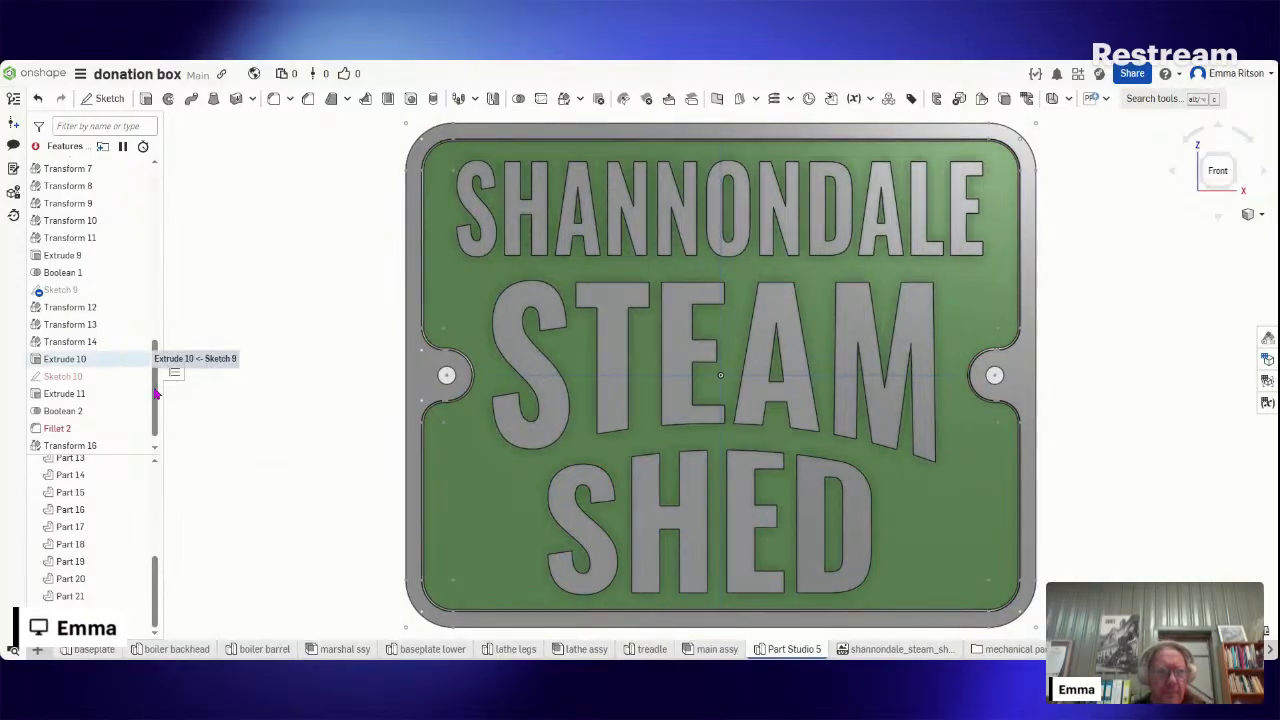
- Open Sketch 9 for editing and dimension the horizontal distance between the left mounting hole's centre and the arched outline's upper-left corner
drag(157, 391, 152, 425)
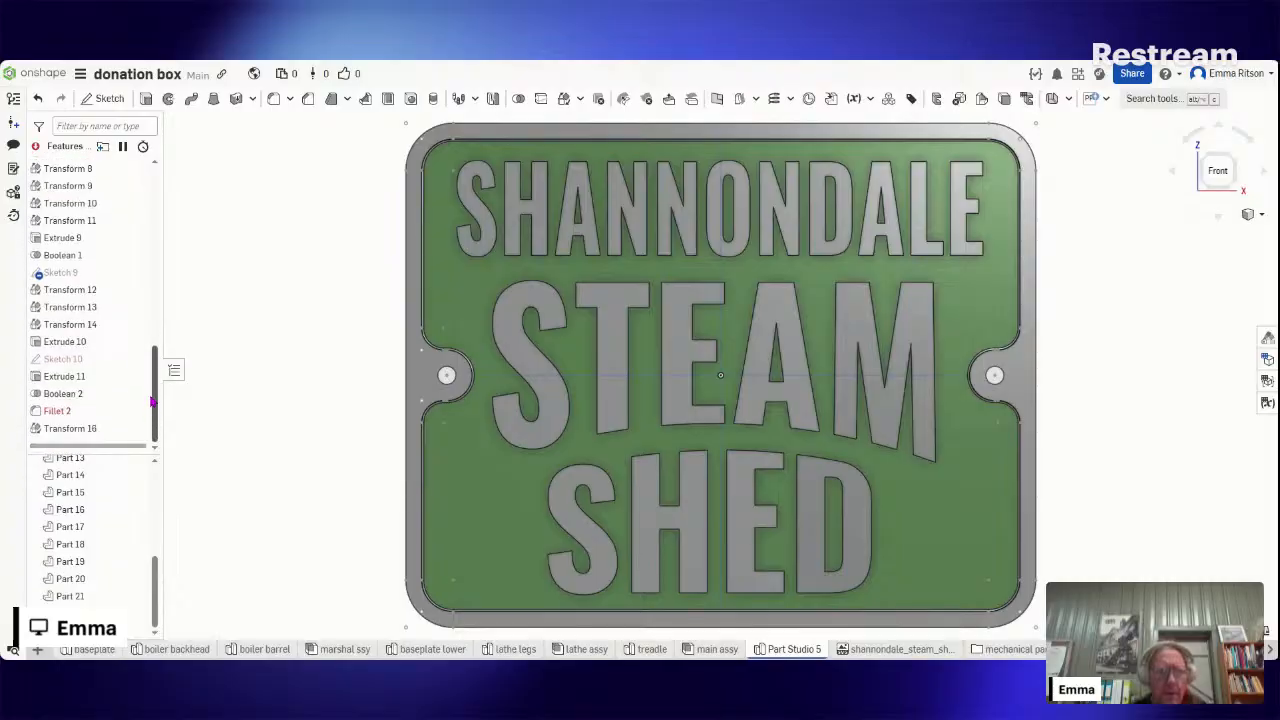
drag(152, 403, 152, 385)
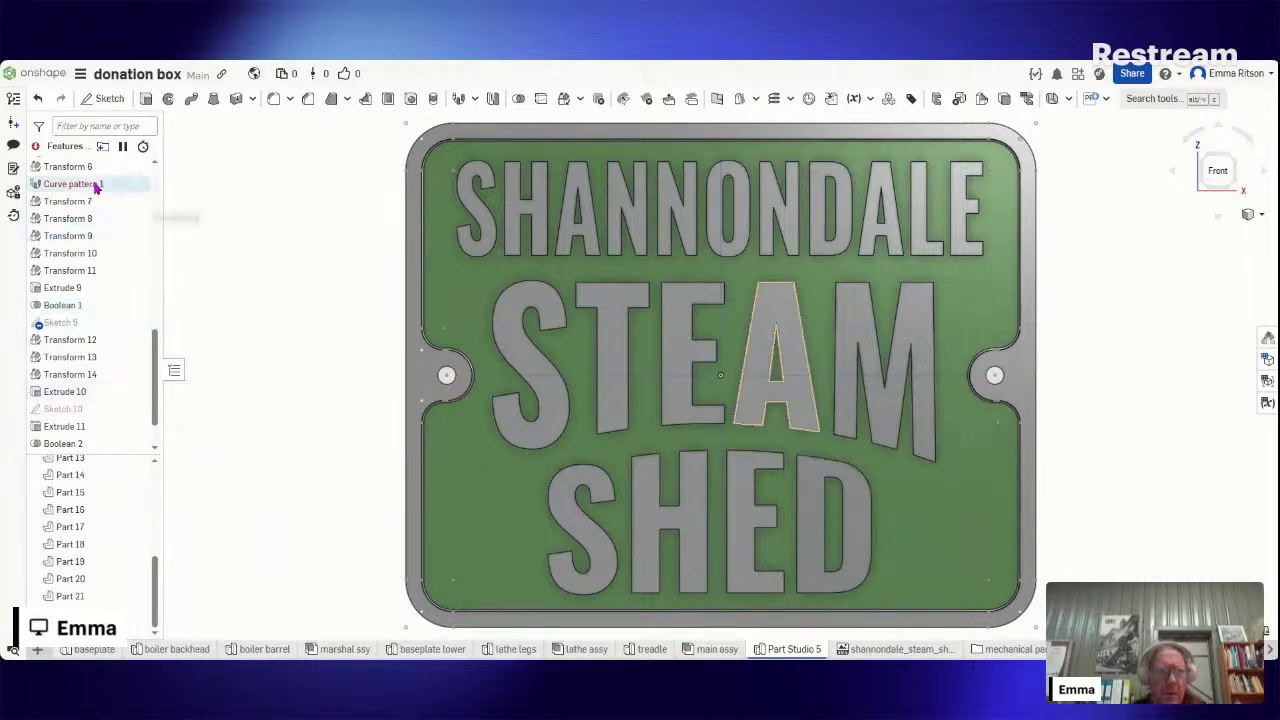
scroll(156, 338, up, 3)
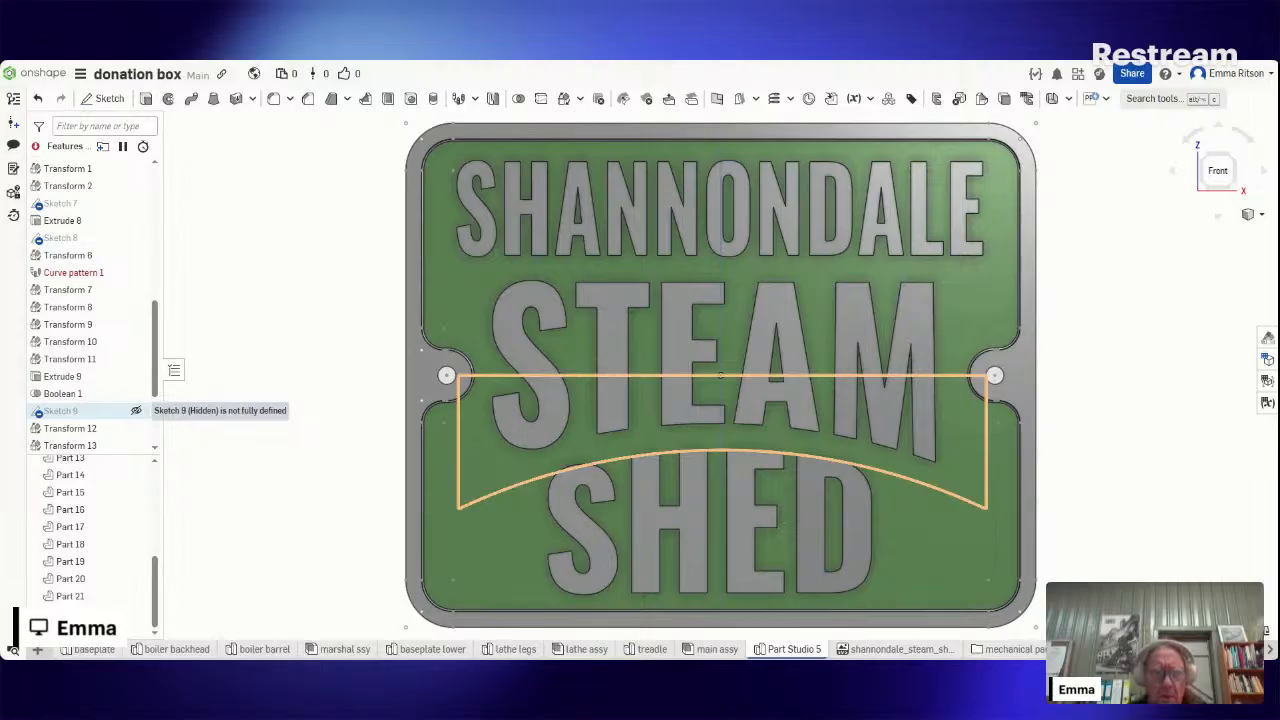
right_click(84, 412)
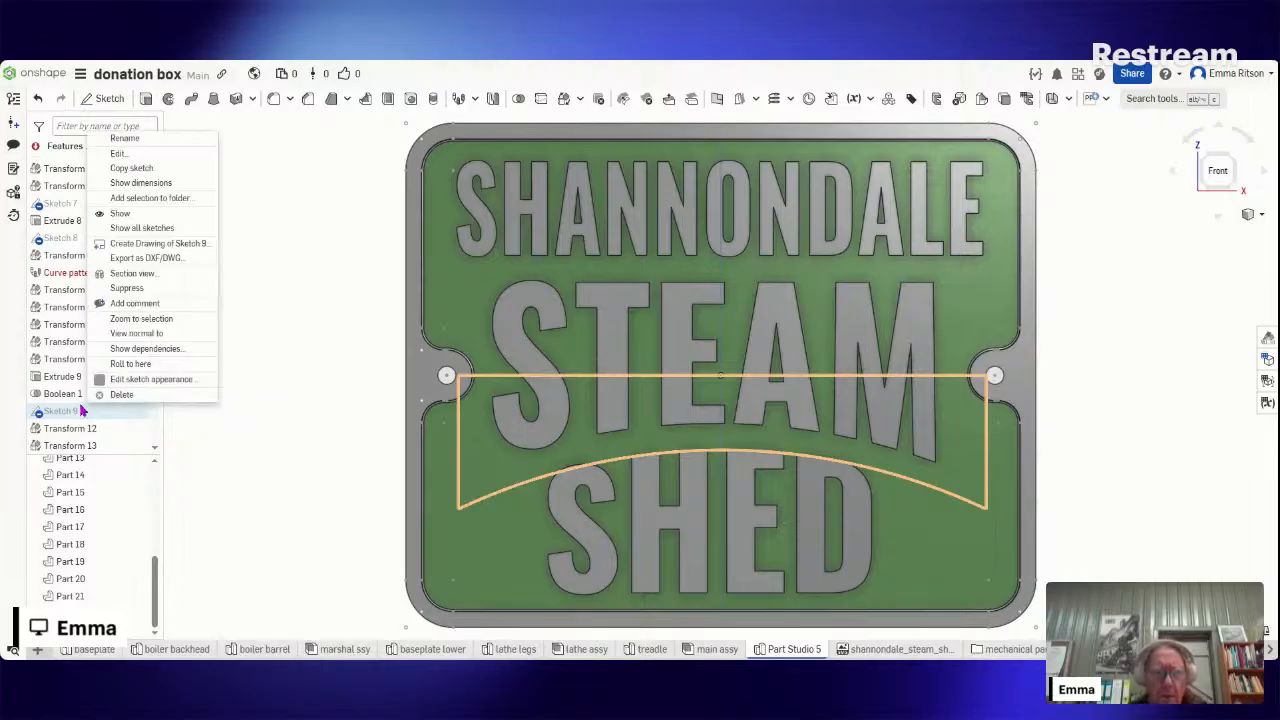
click(112, 154)
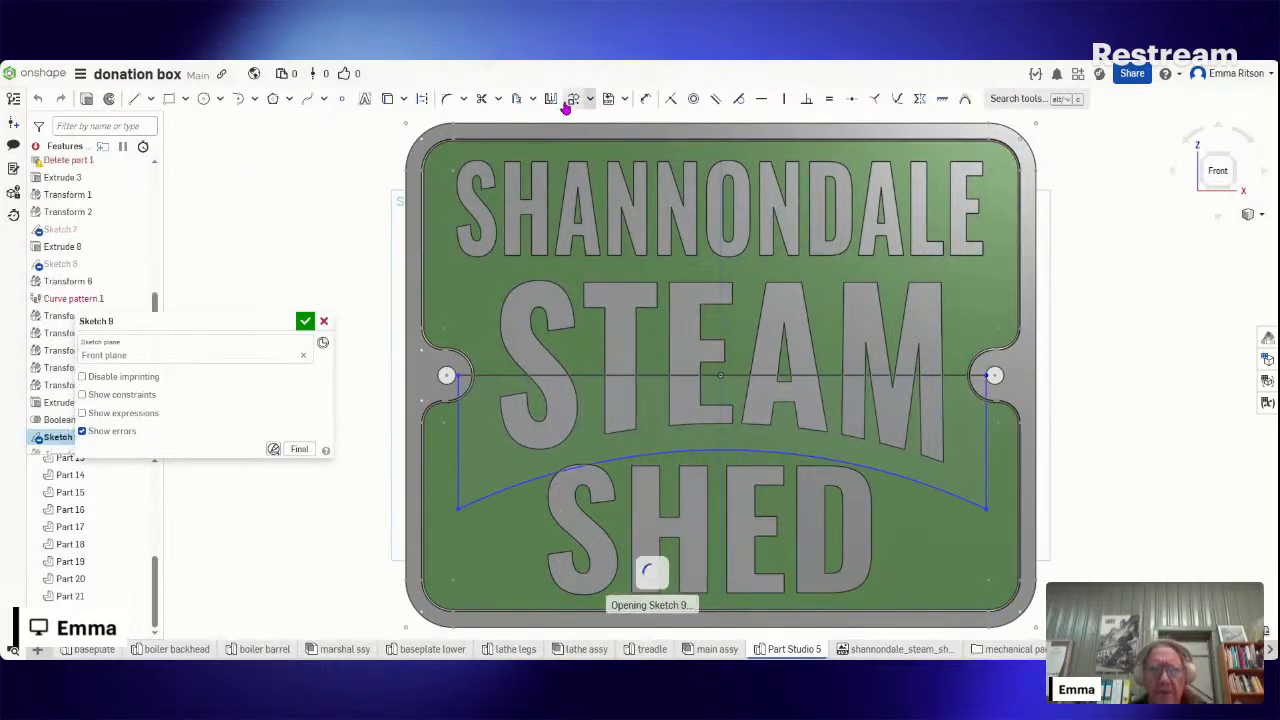
key(d)
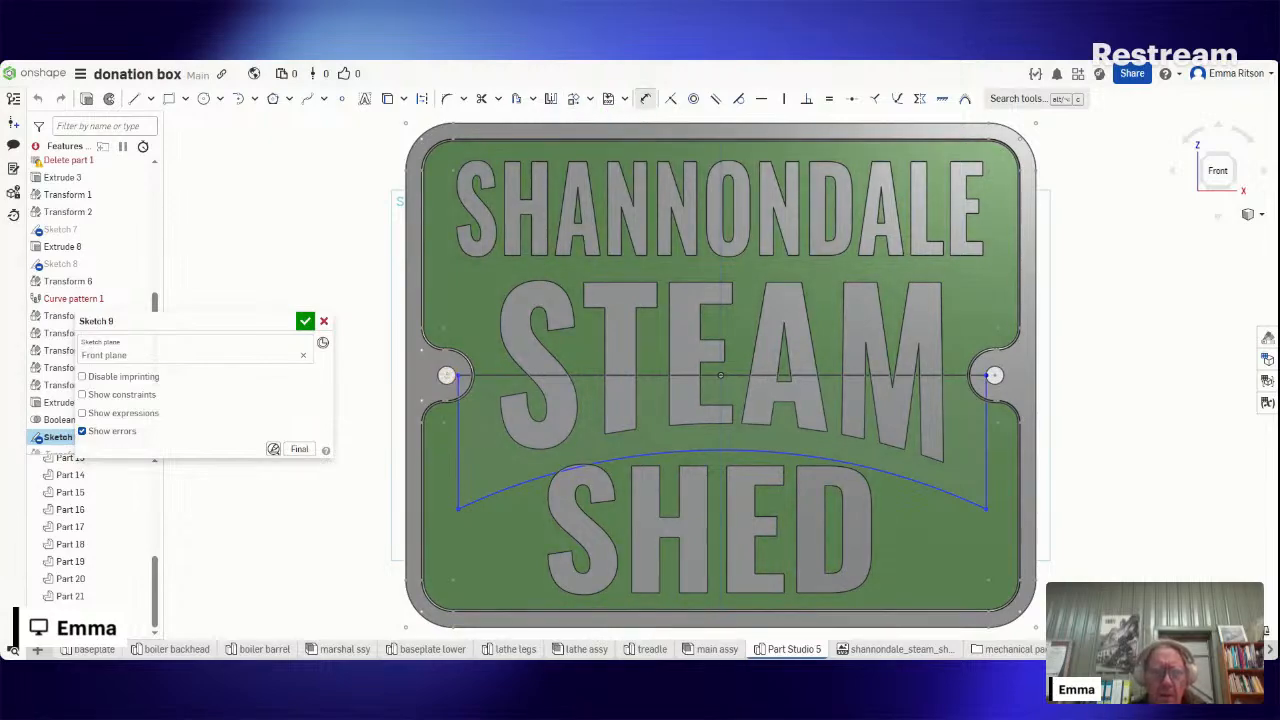
click(458, 374)
click(455, 314)
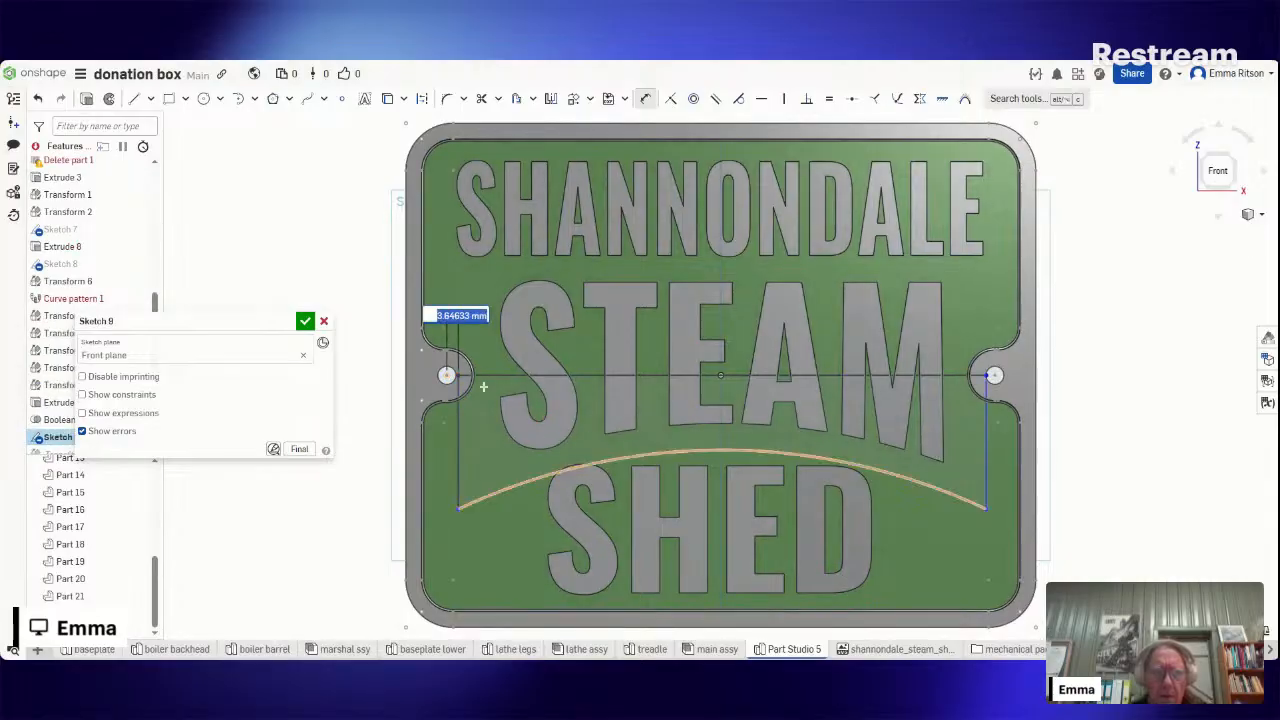
key(Return)
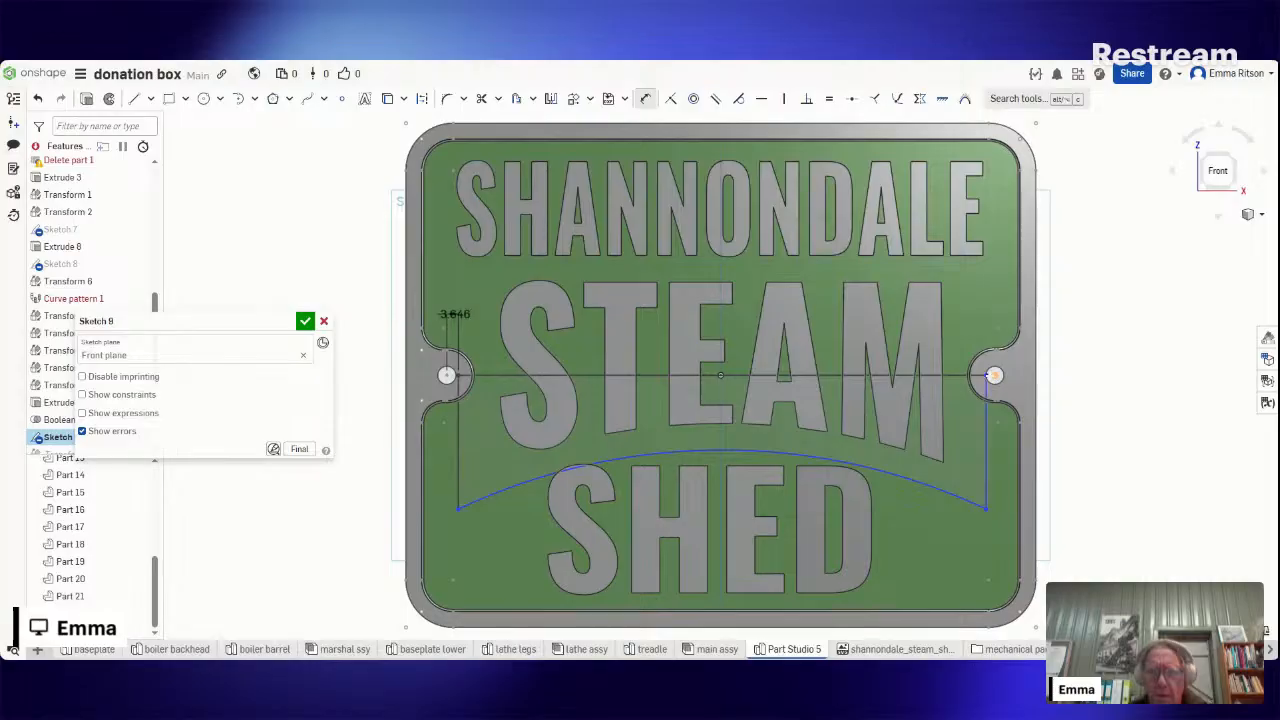
- Set the distances from both mounting holes to the arched outline's side lines to 3 mm and accept the sketch
click(988, 324)
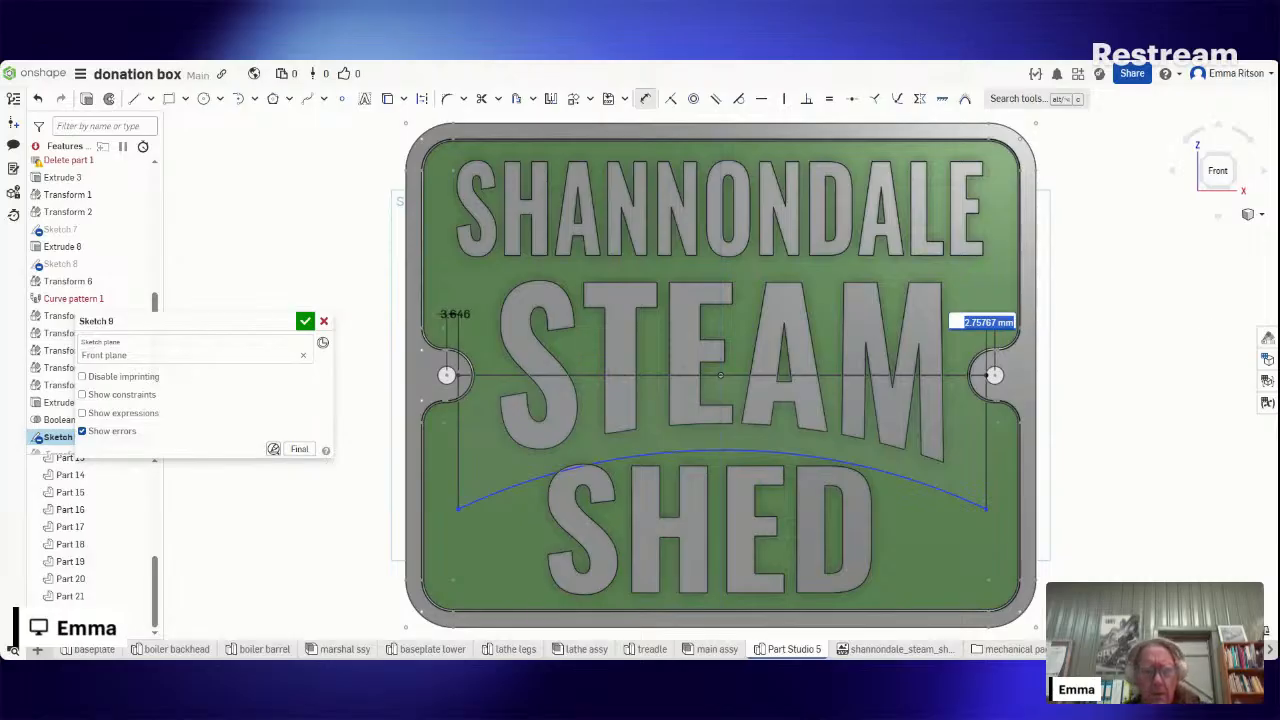
text(3)
key(Return)
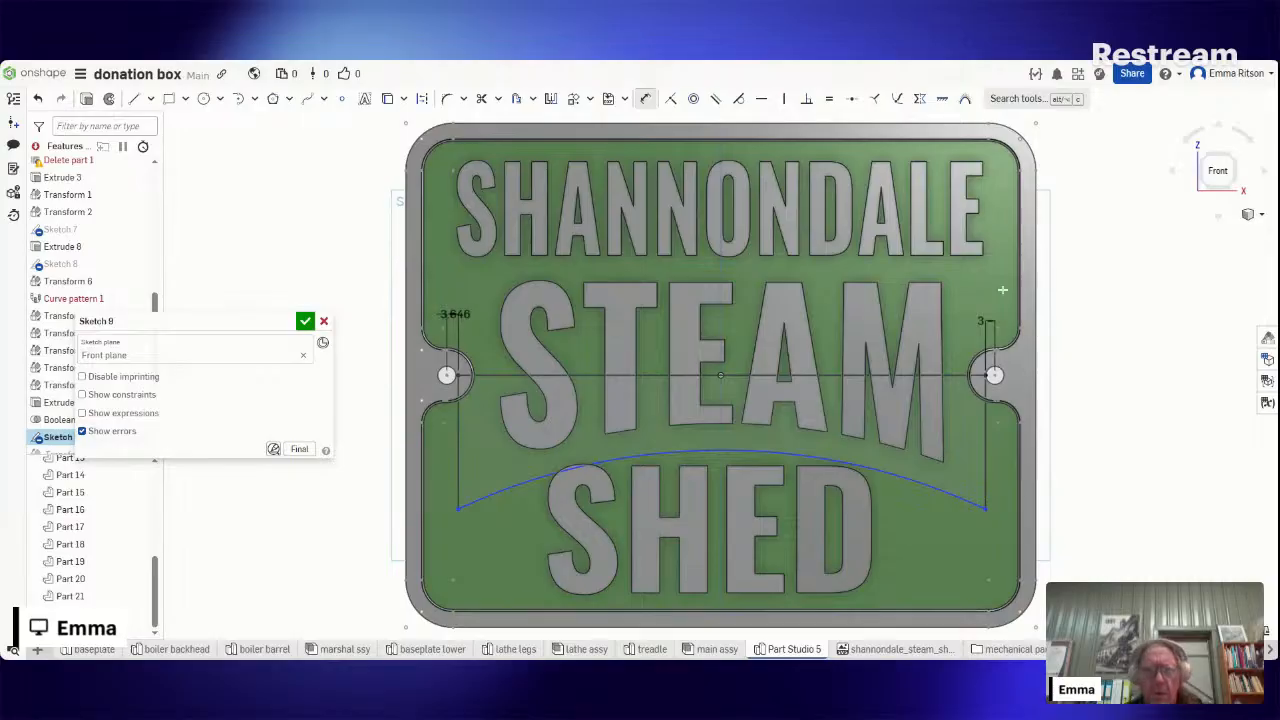
double_click(456, 314)
text(3)
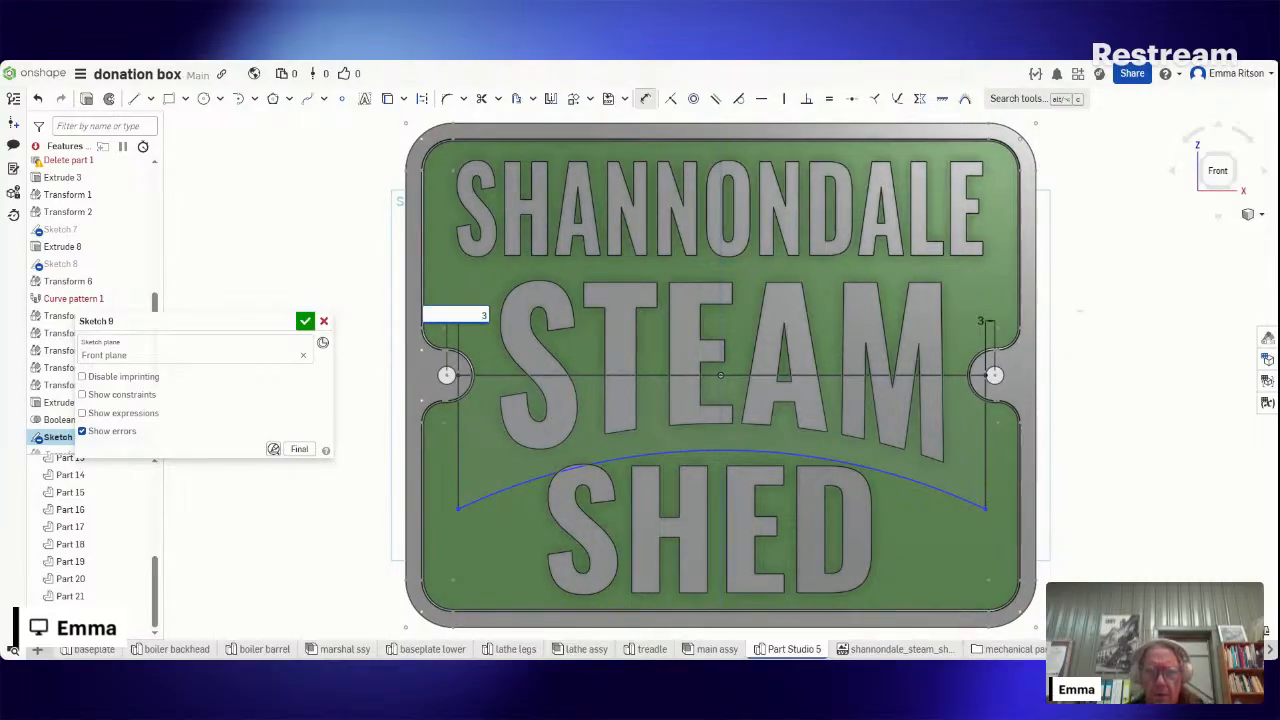
key(Return)
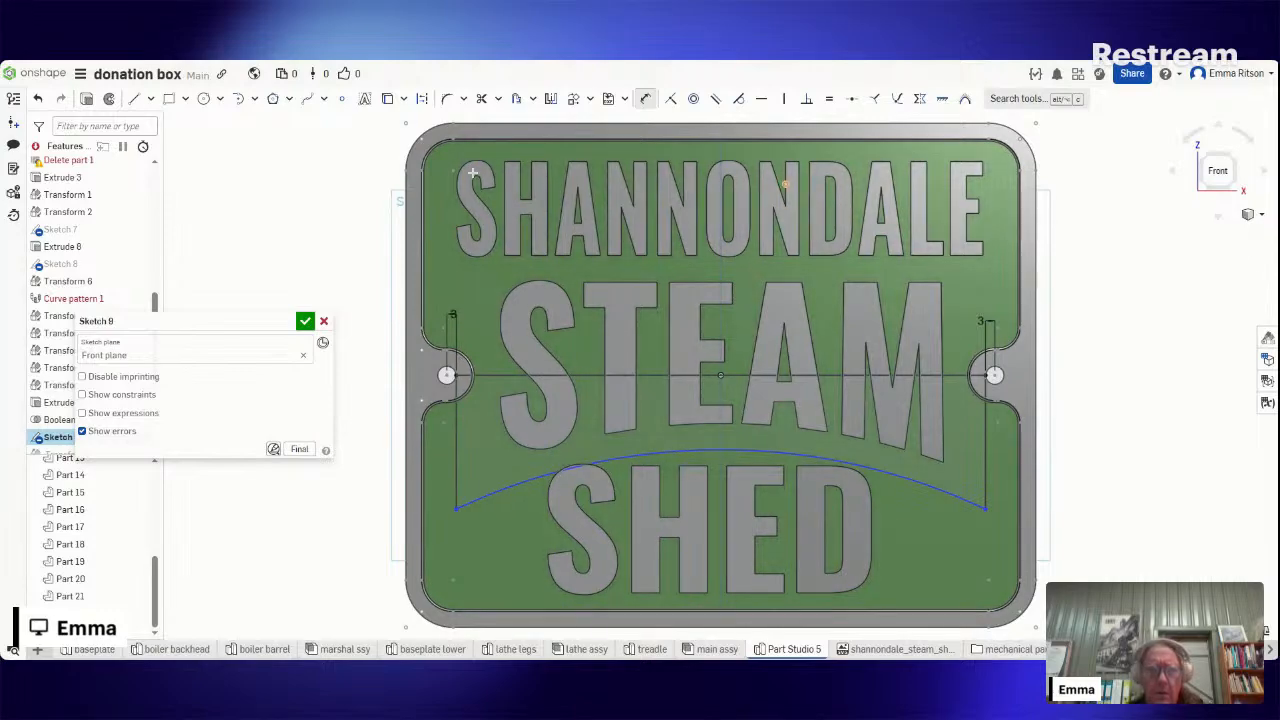
click(306, 322)
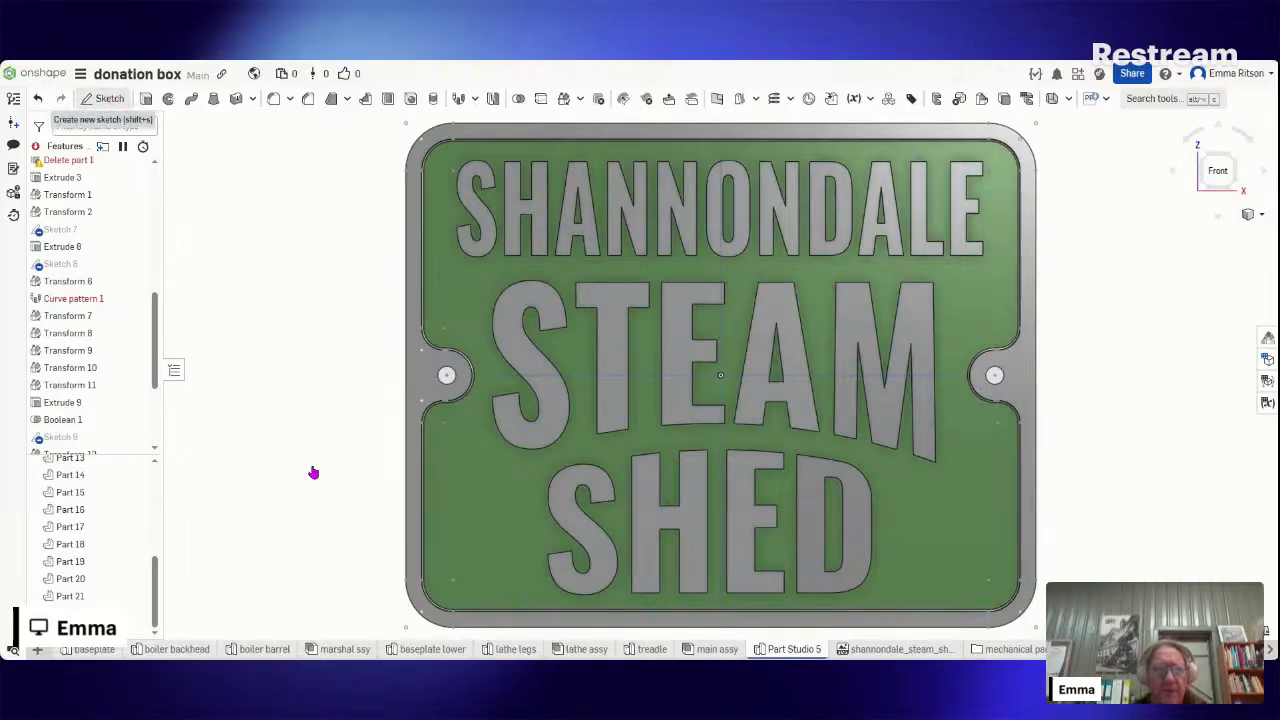
- Start a new sketch on the Front plane and draw a small upright text box on the sign, left of SHED
key(shift+s)
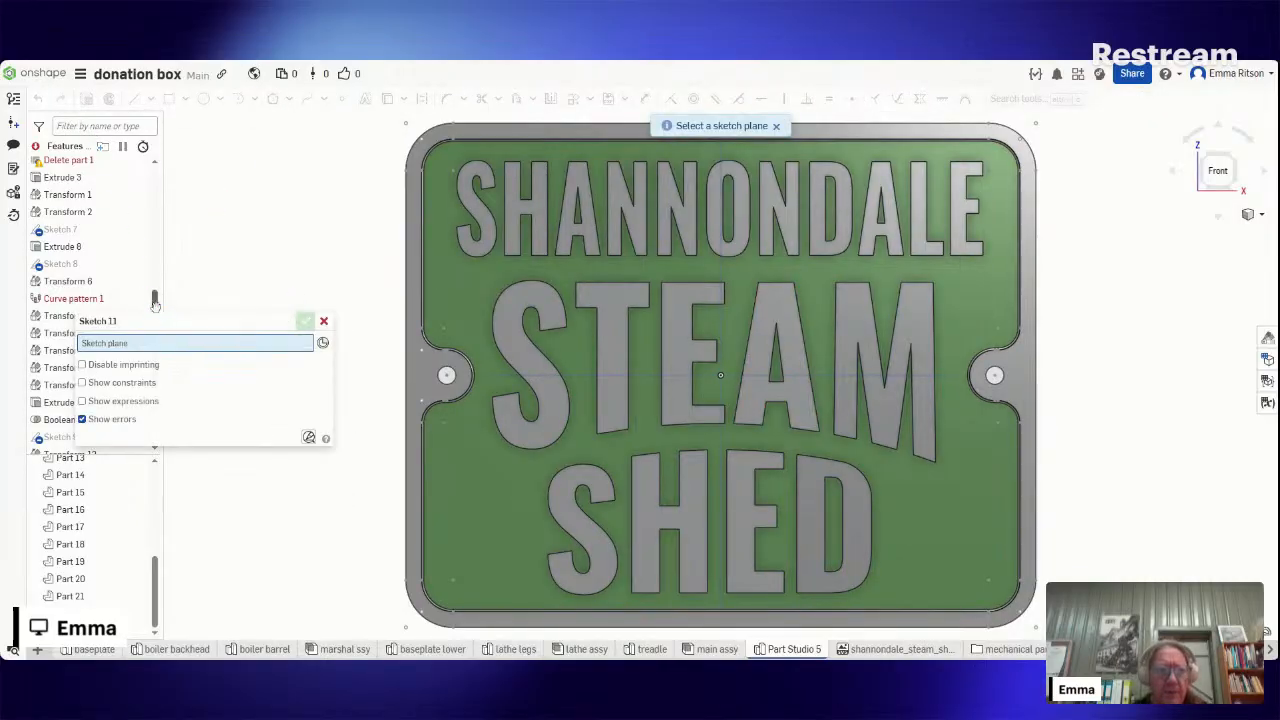
scroll(155, 303, down, 3)
click(155, 303)
drag(155, 303, 157, 132)
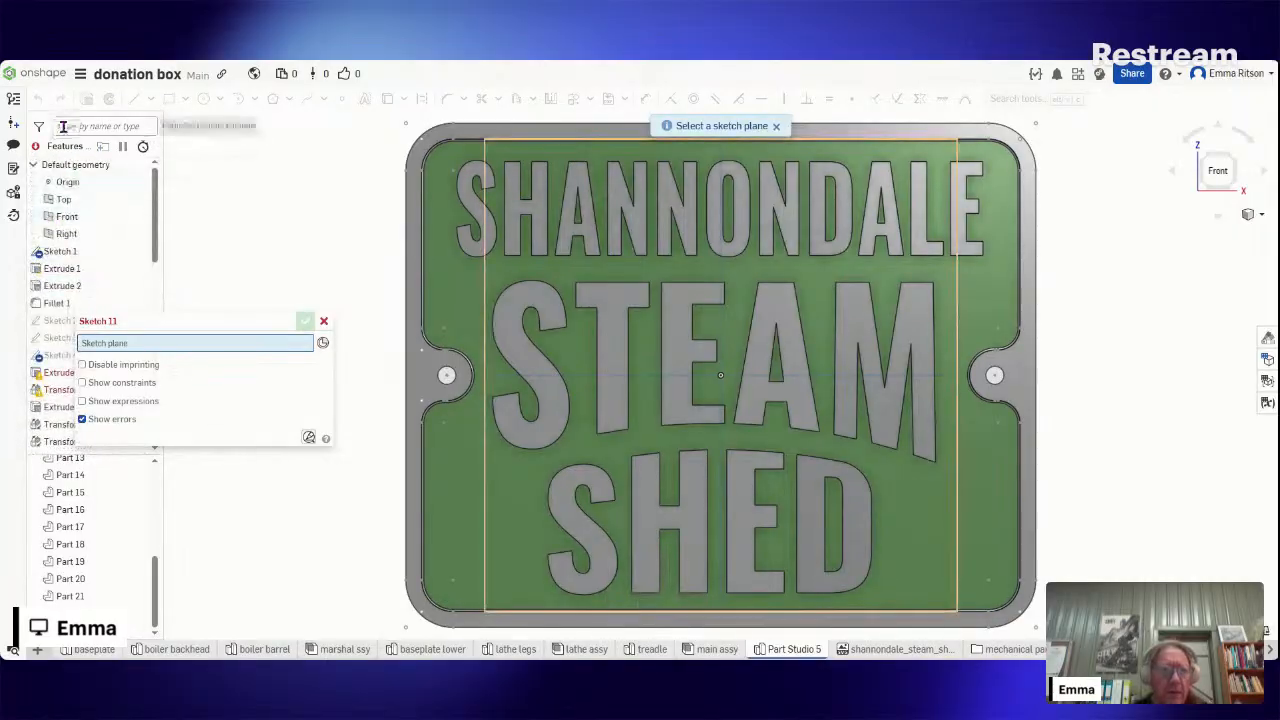
click(80, 222)
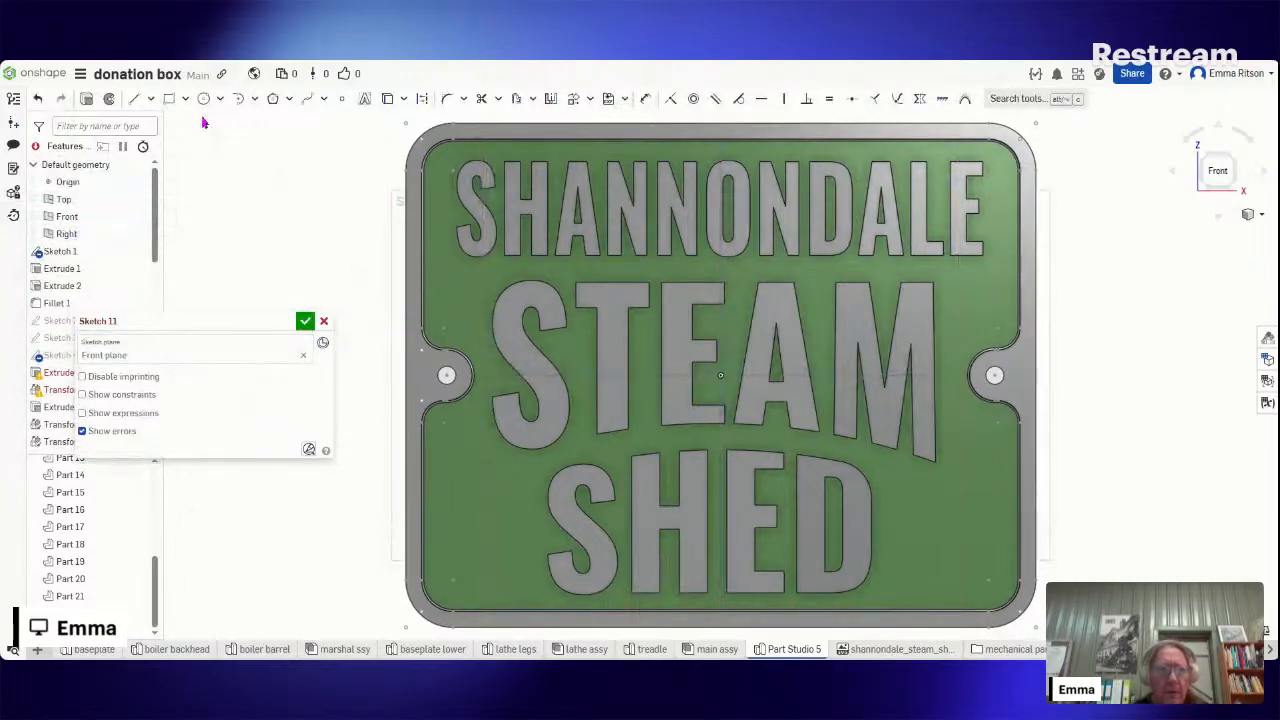
click(365, 98)
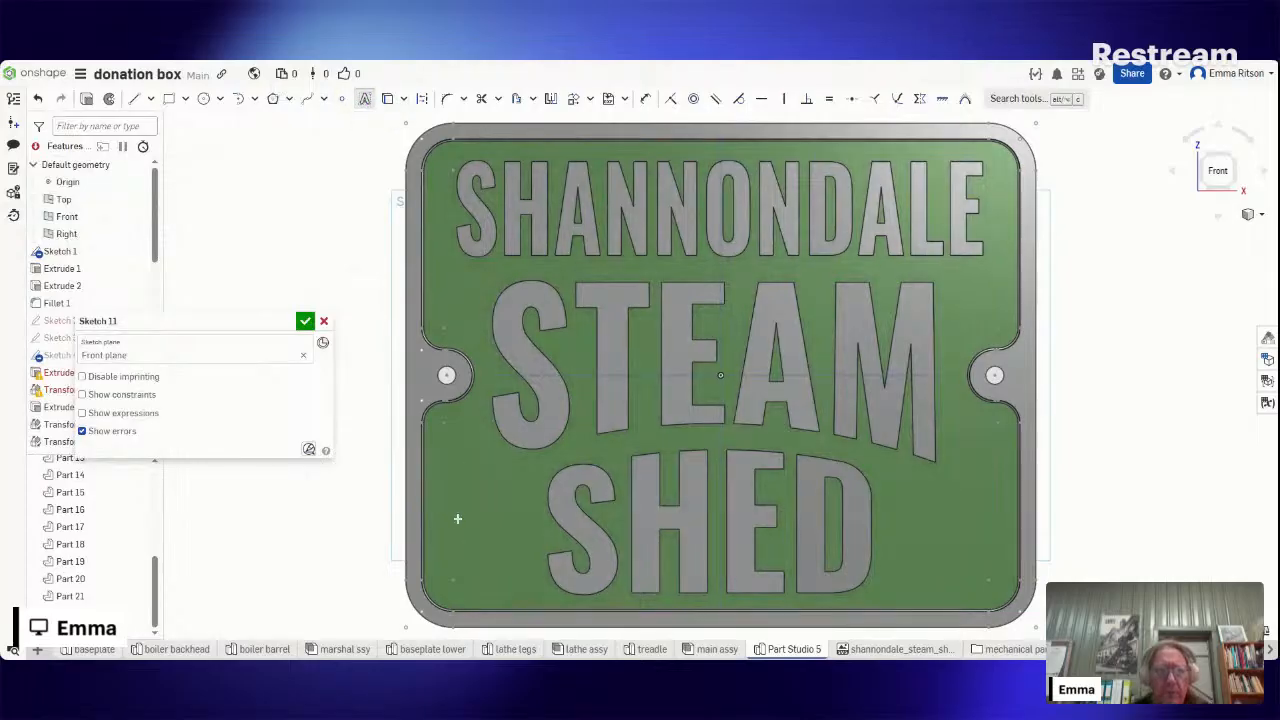
drag(450, 485, 516, 567)
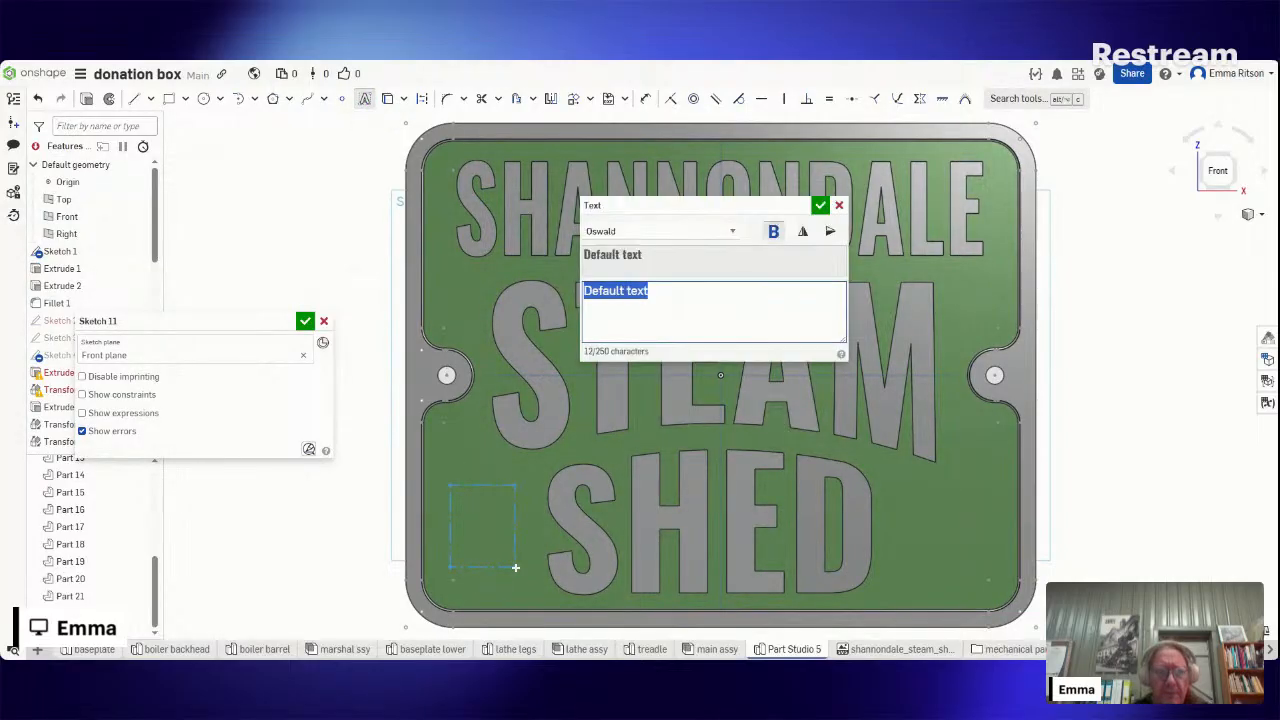
- Try the Noto Sans Chinese Traditional font for the new sketch text and cancel the text box
click(677, 235)
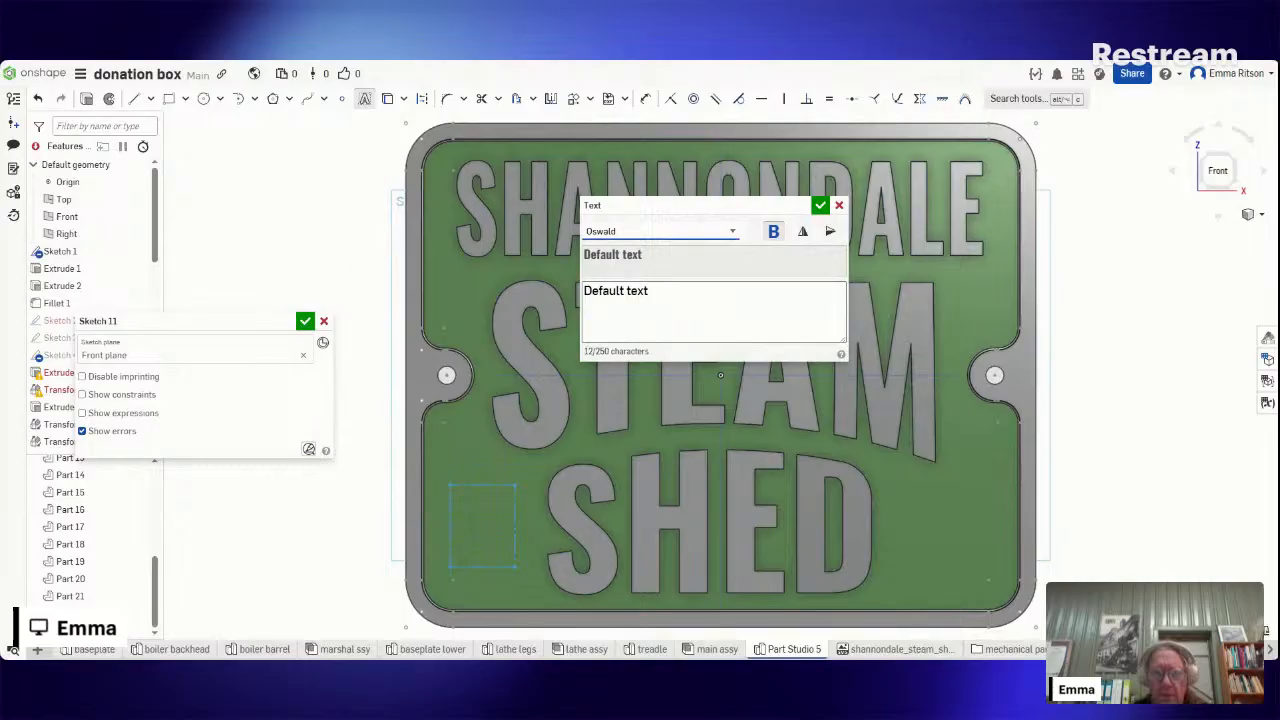
key(Tab)
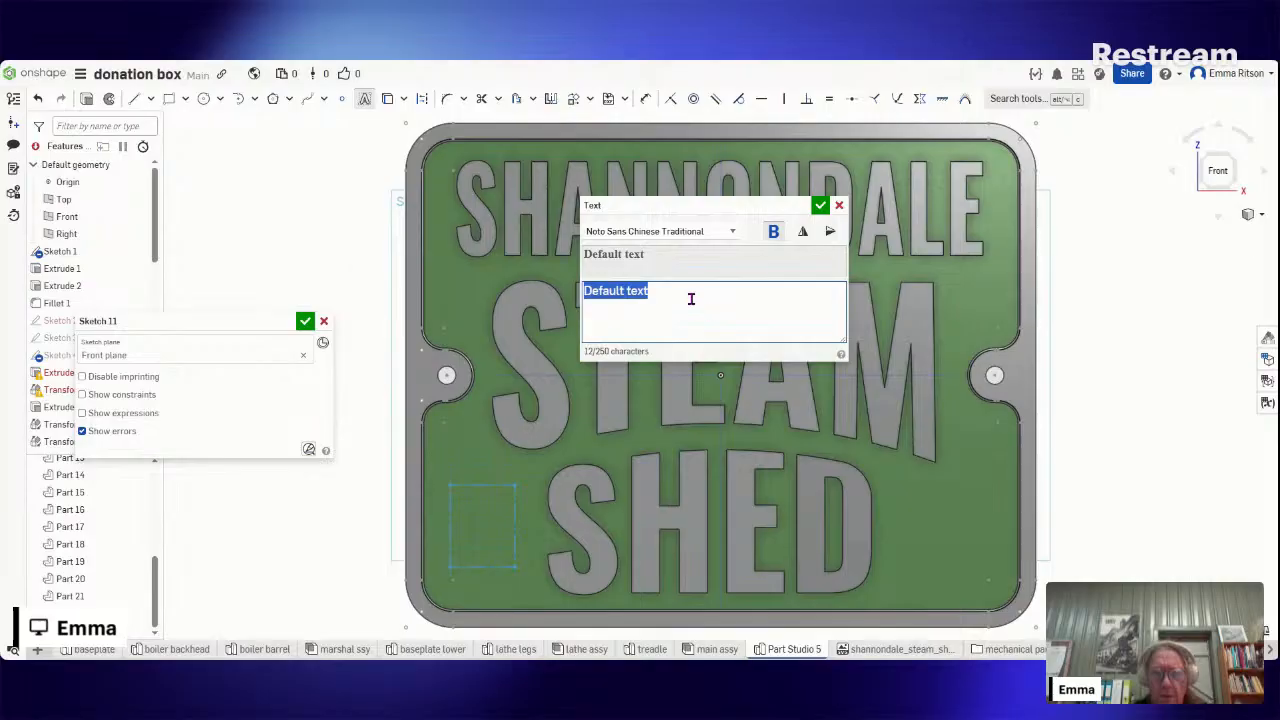
click(734, 233)
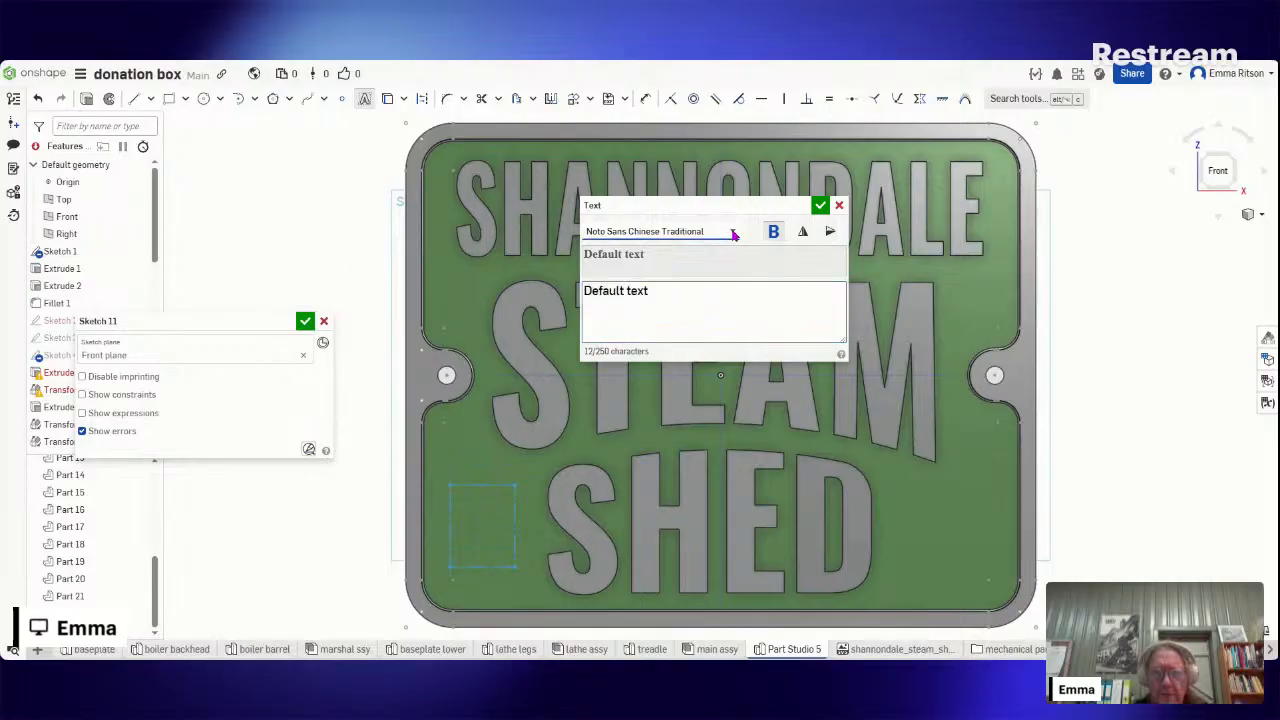
click(839, 207)
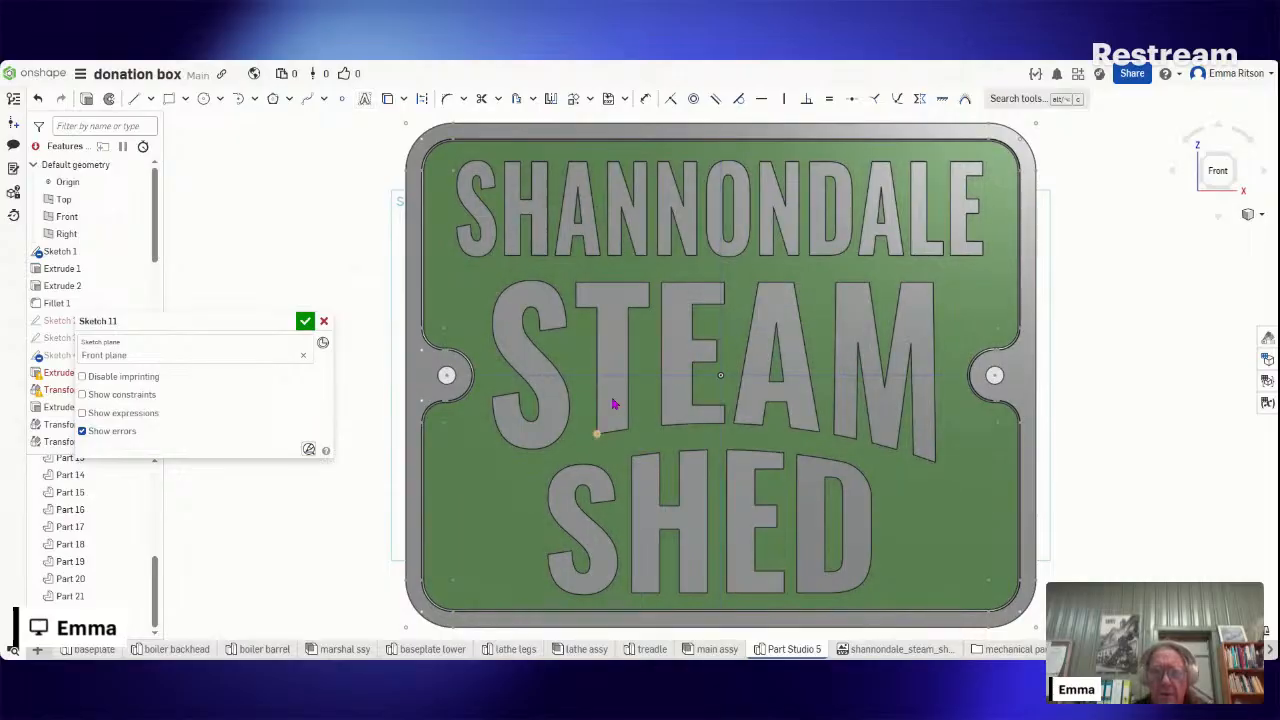
click(134, 98)
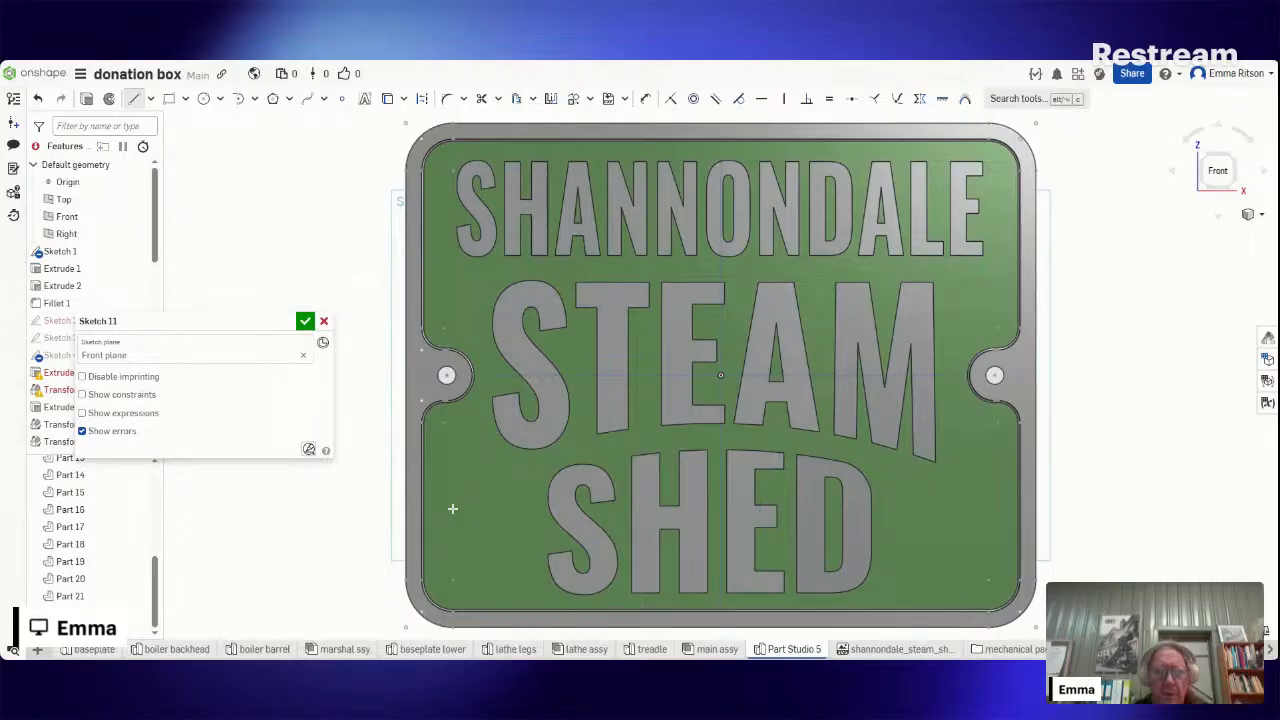
click(515, 511)
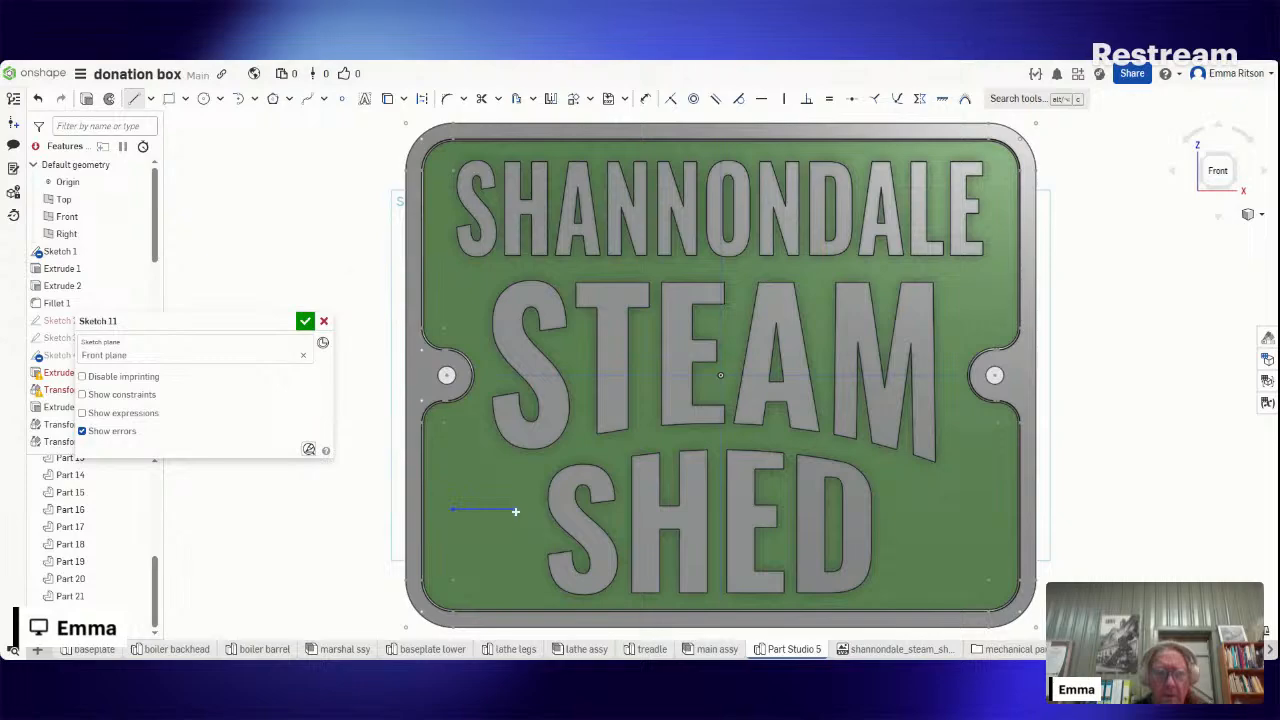
click(459, 554)
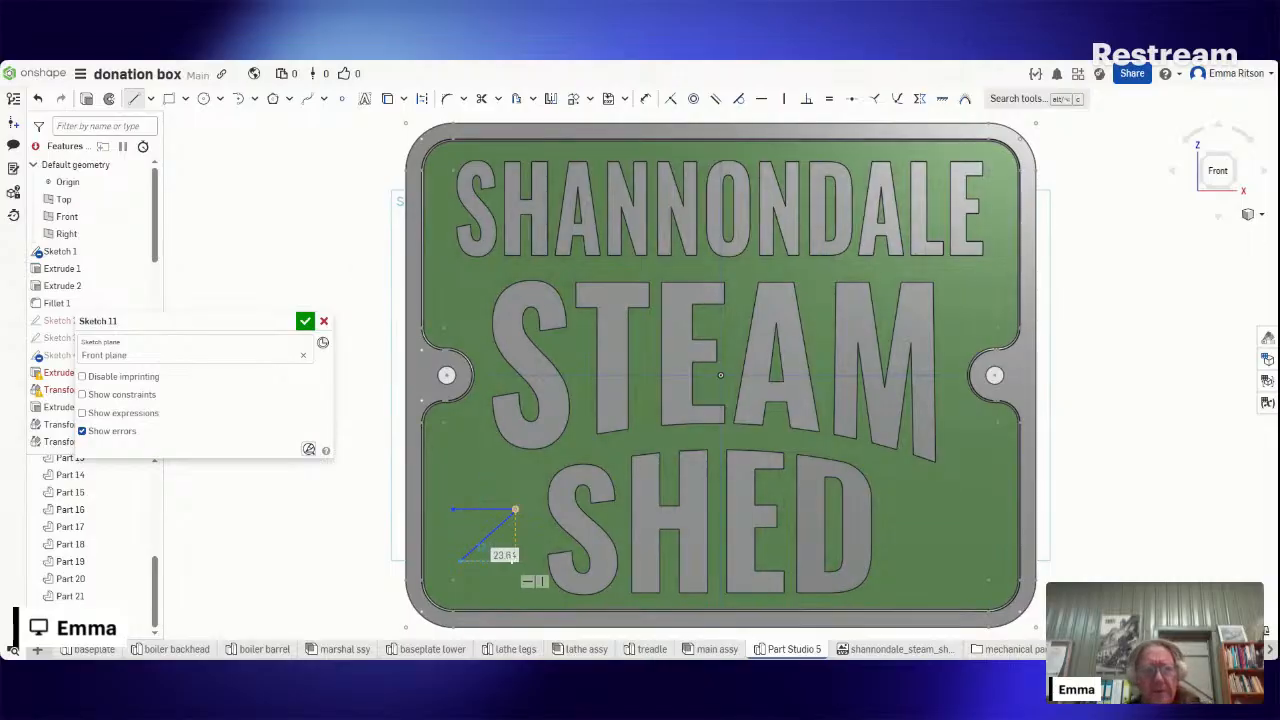
key(Escape)
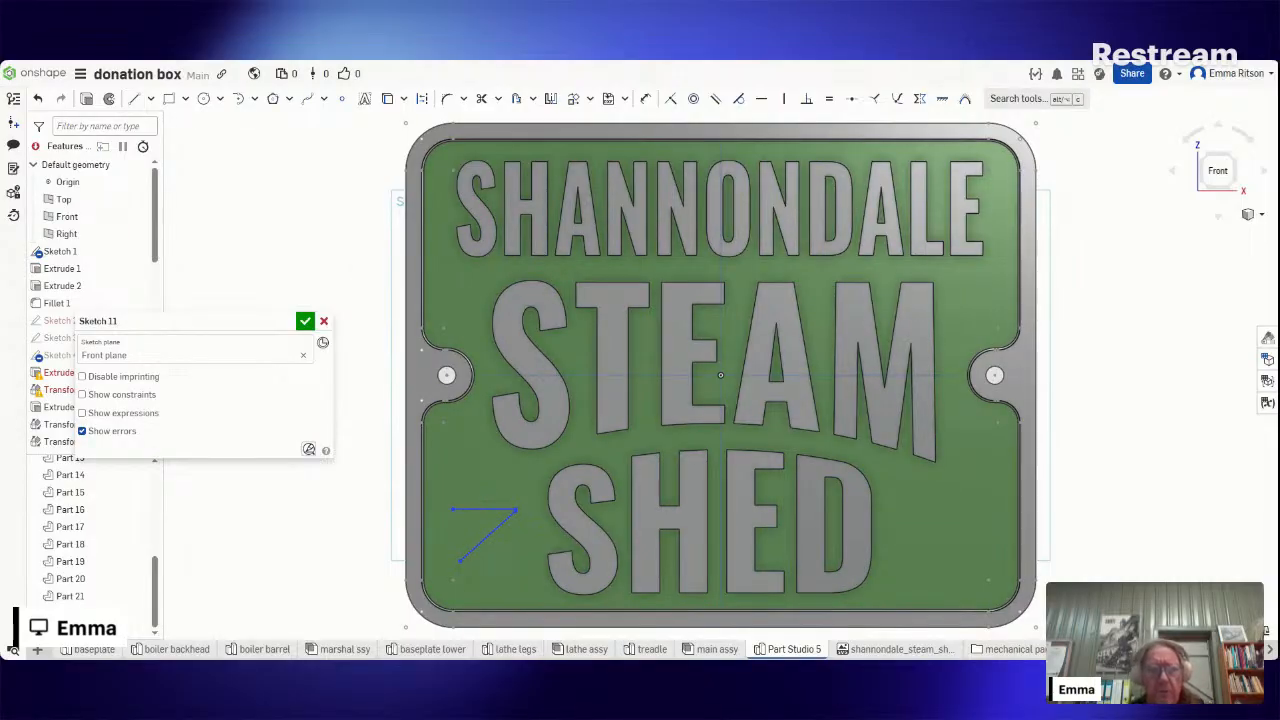
key(ctrl+z)
key(ctrl+z)
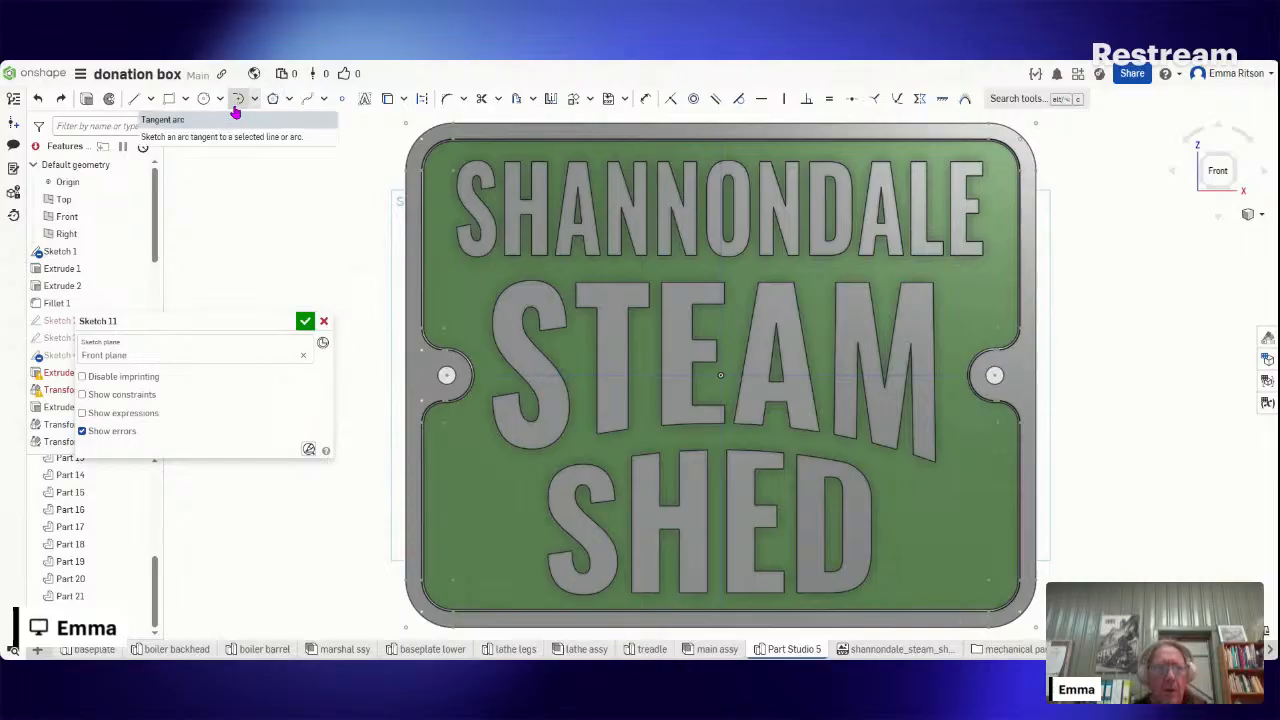
- Sketch a centre-point circle on the green area left of SHED and set its diameter to 22 mm
click(203, 98)
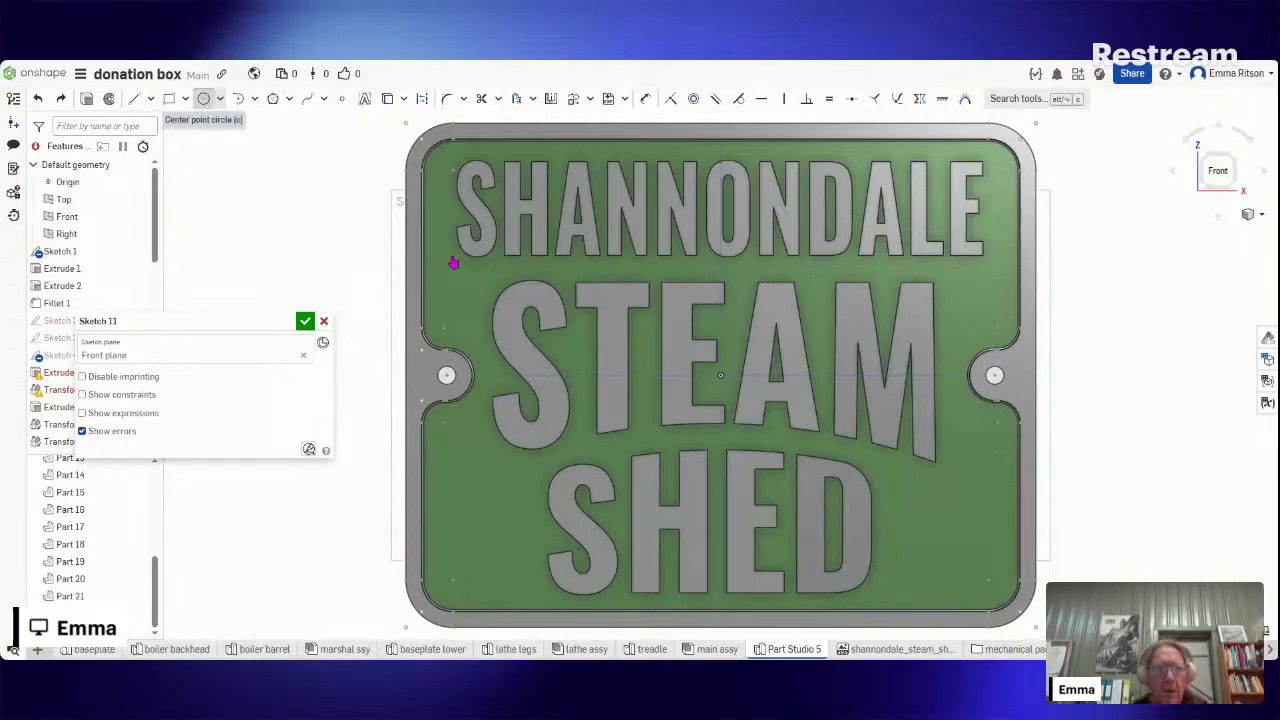
click(479, 522)
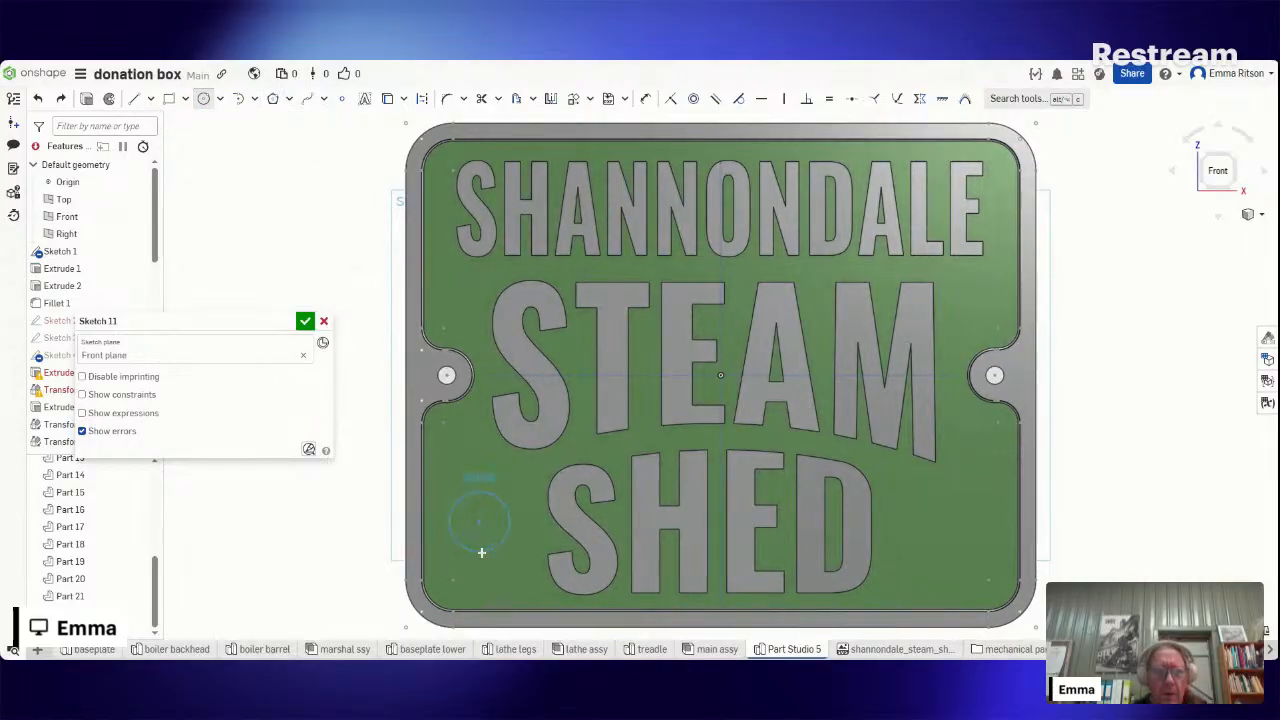
click(487, 554)
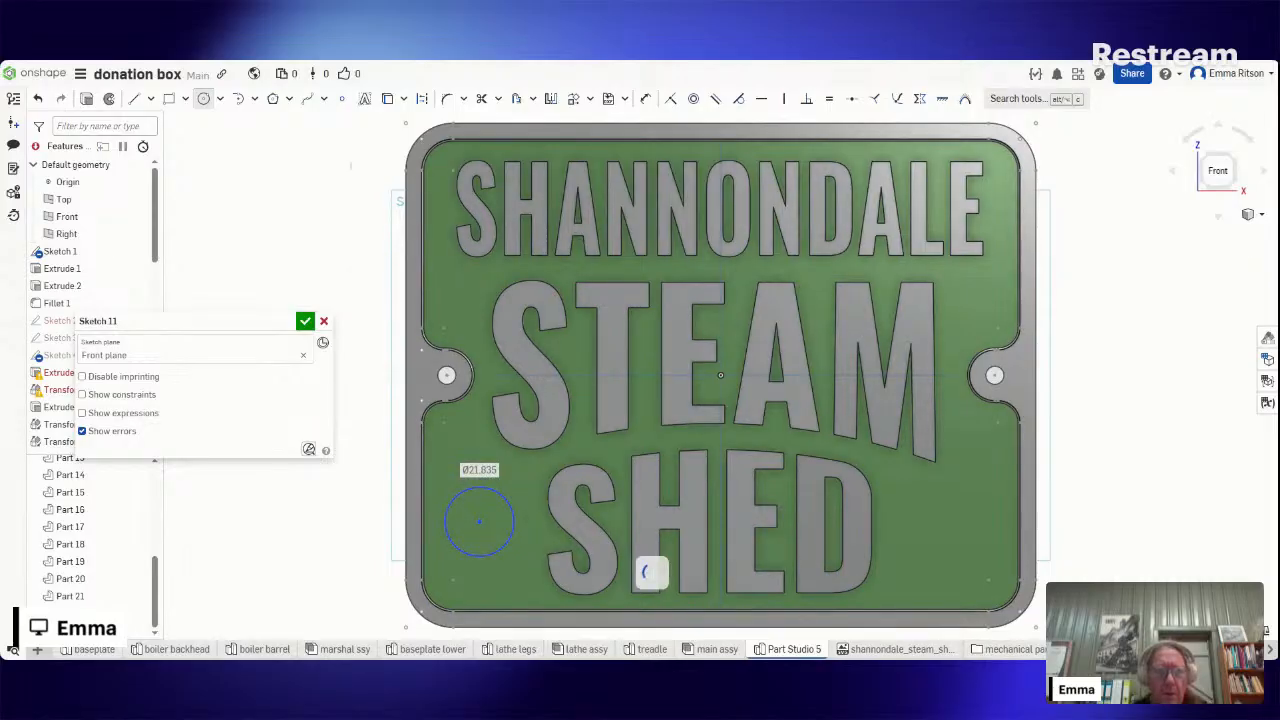
double_click(479, 470)
text(22)
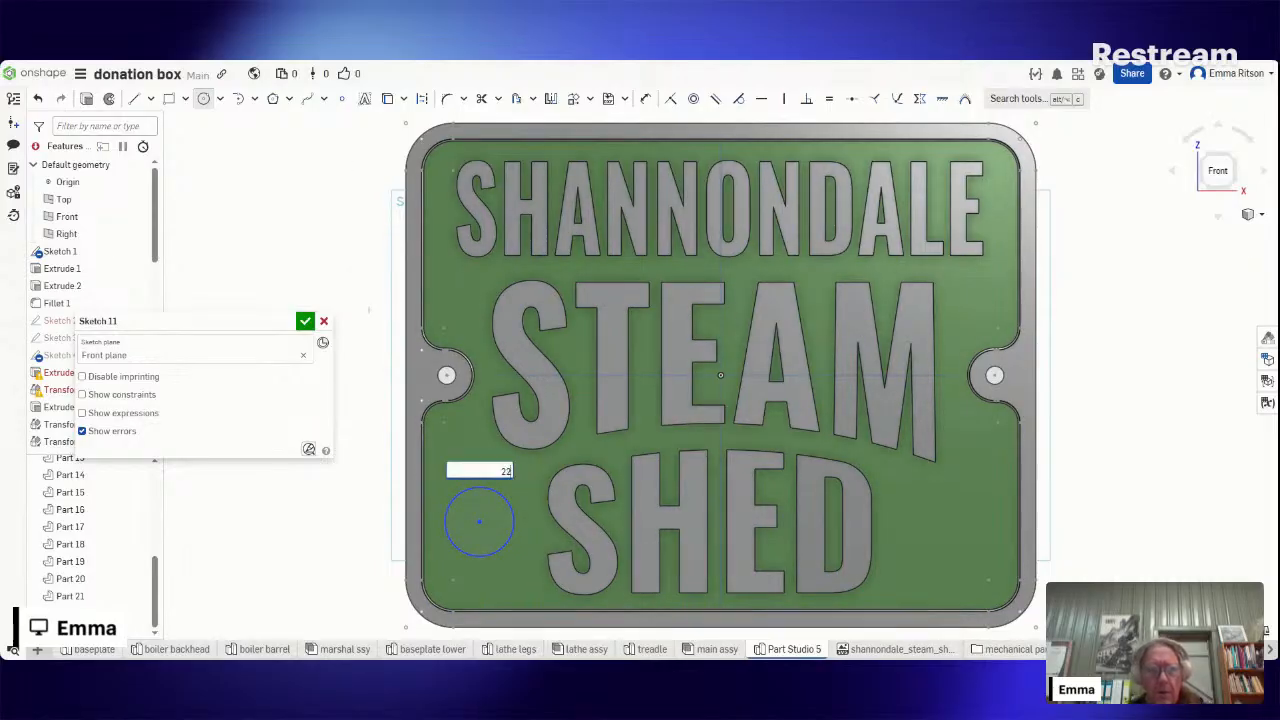
key(Return)
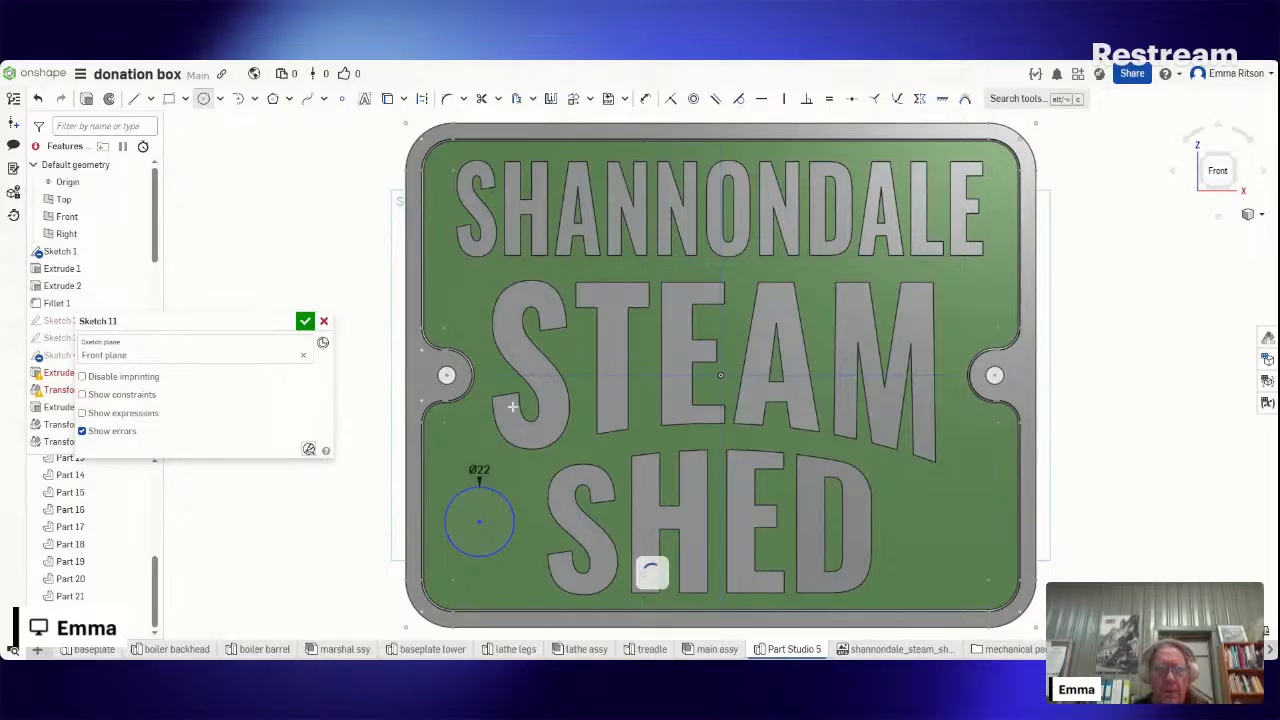
- Draw a vertical line from the 22 mm circle's centre up to its edge
click(134, 98)
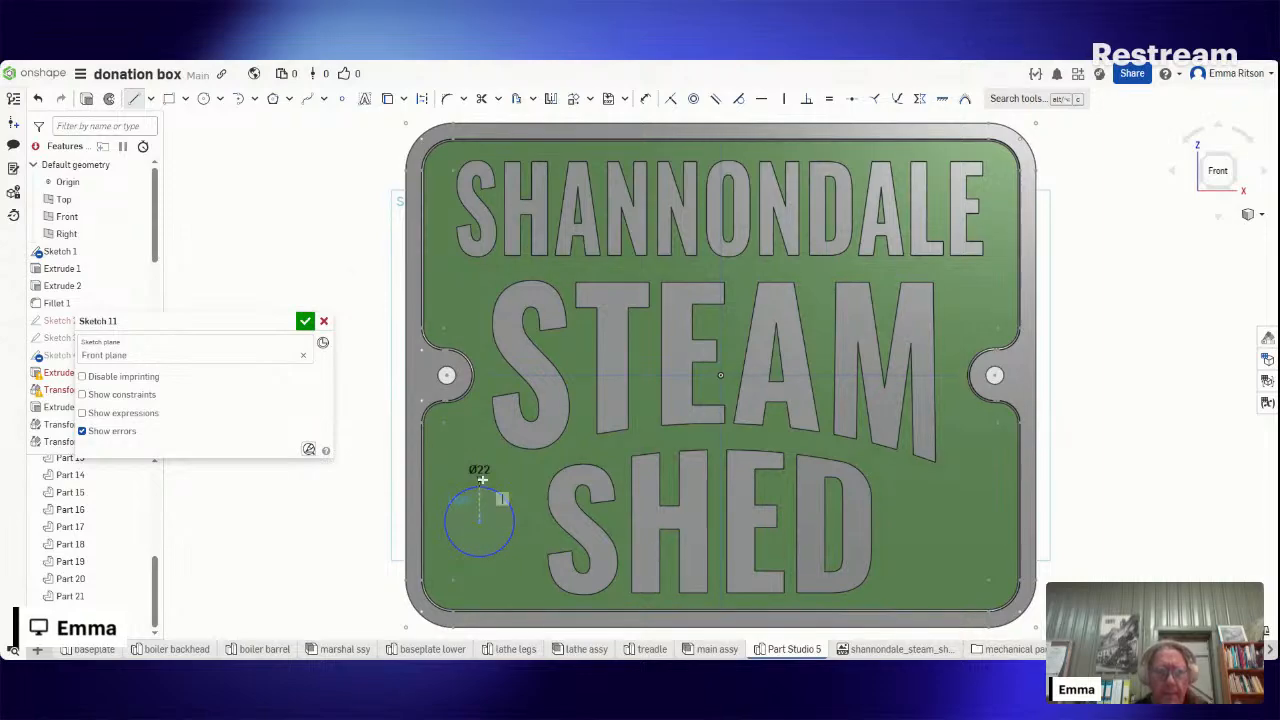
click(481, 487)
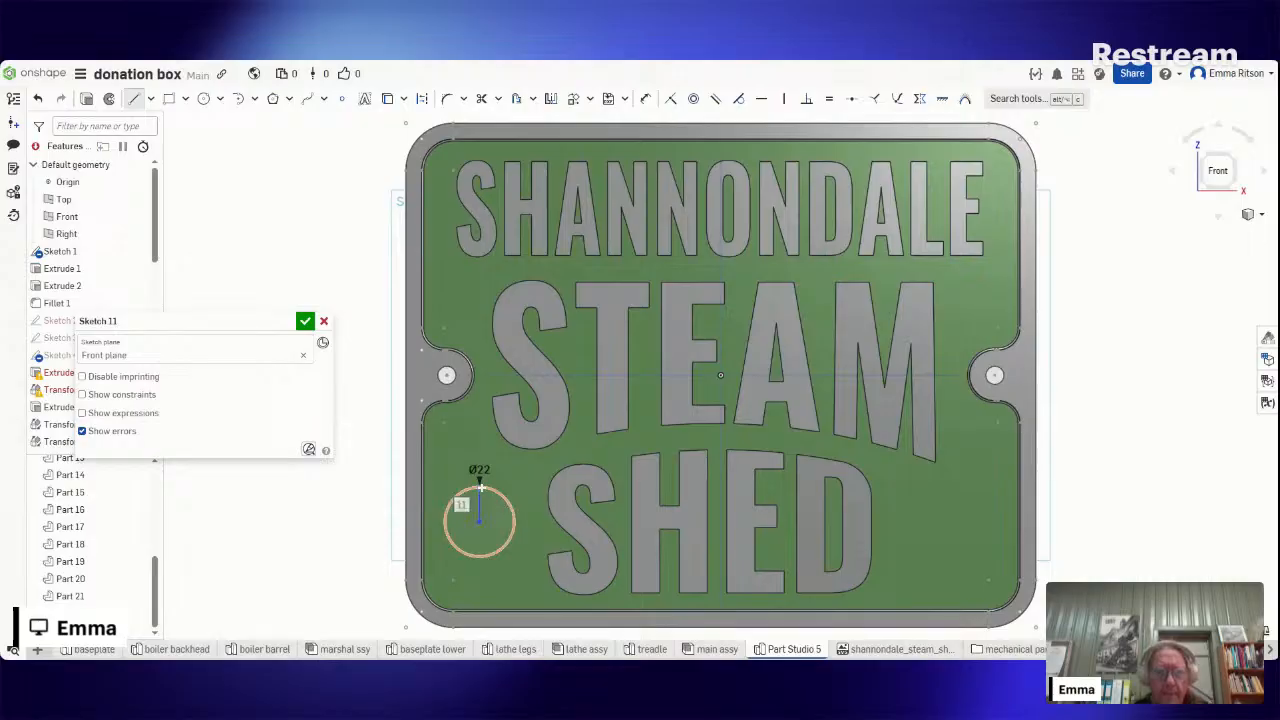
key(Escape)
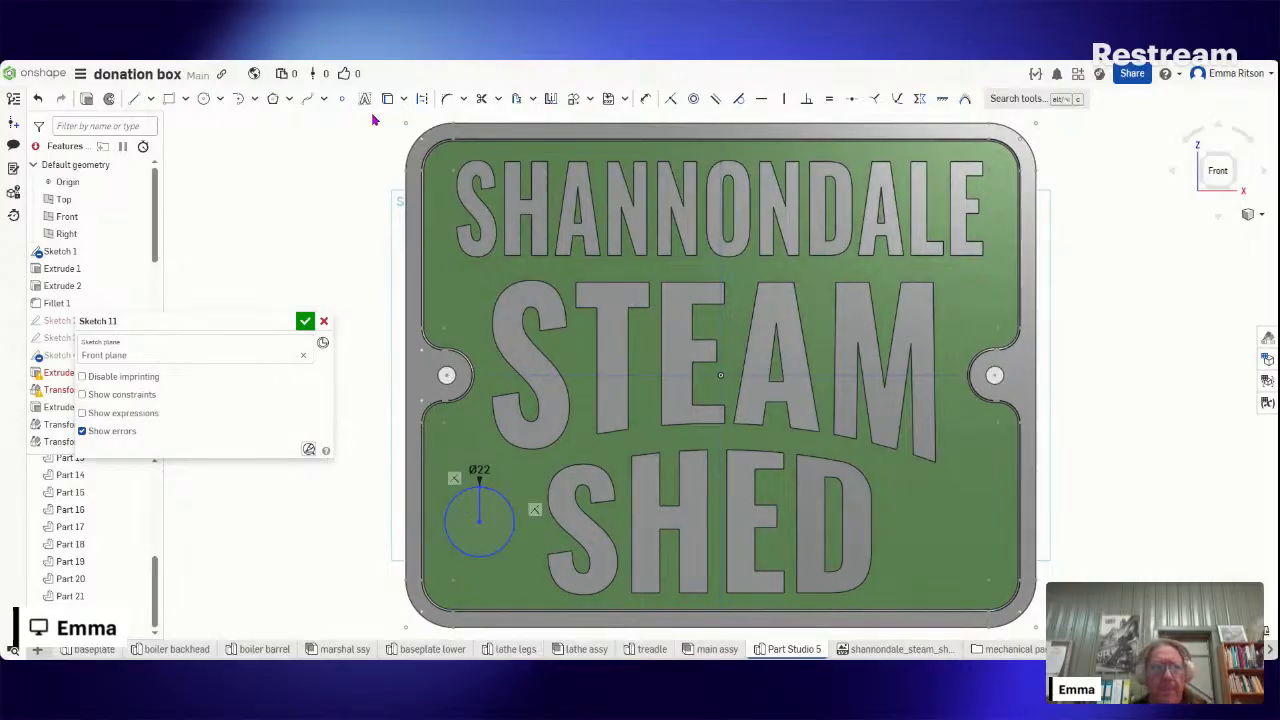
- Circular-pattern the vertical radius line into 5 instances about the circle's centre and move the pattern's count label above the circle
click(590, 104)
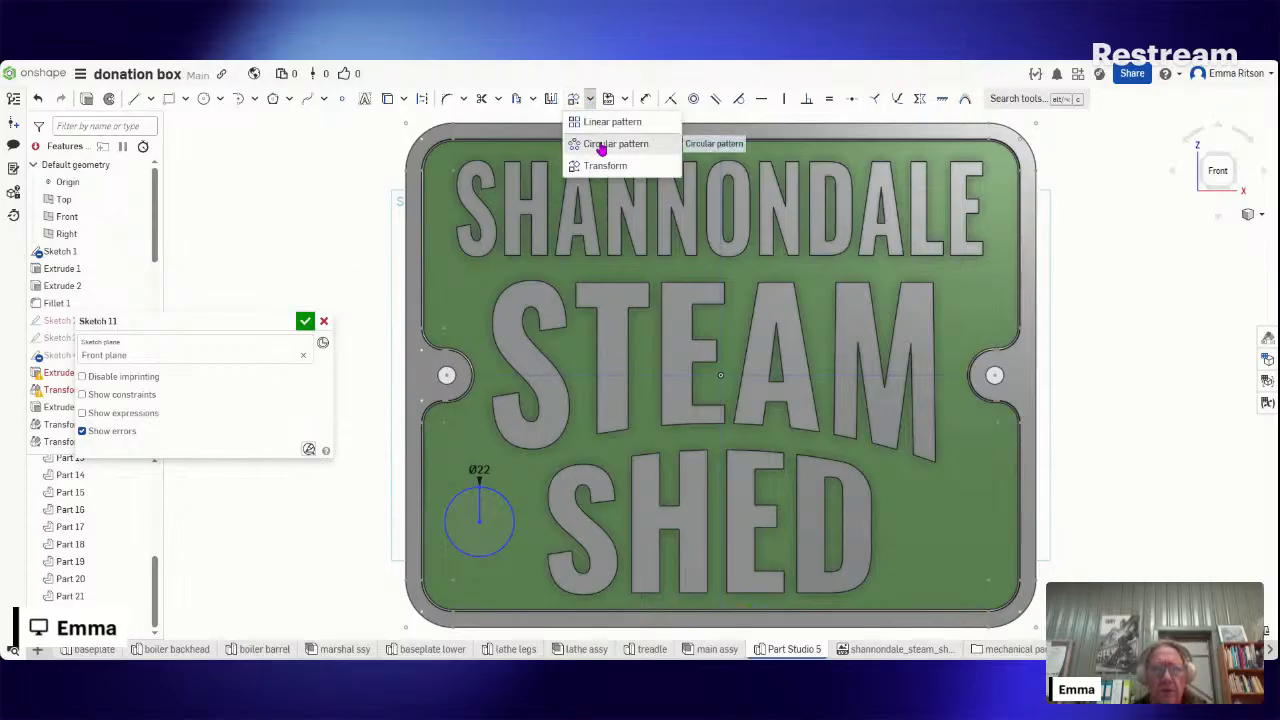
click(603, 146)
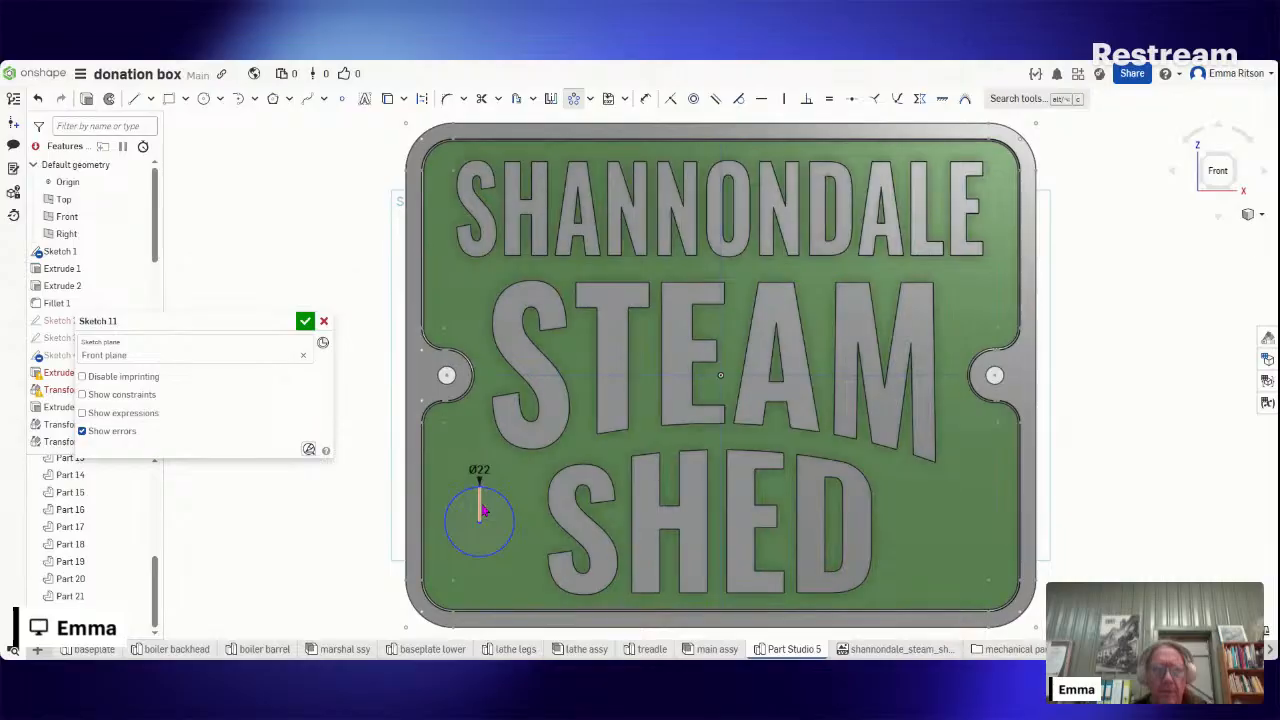
click(481, 510)
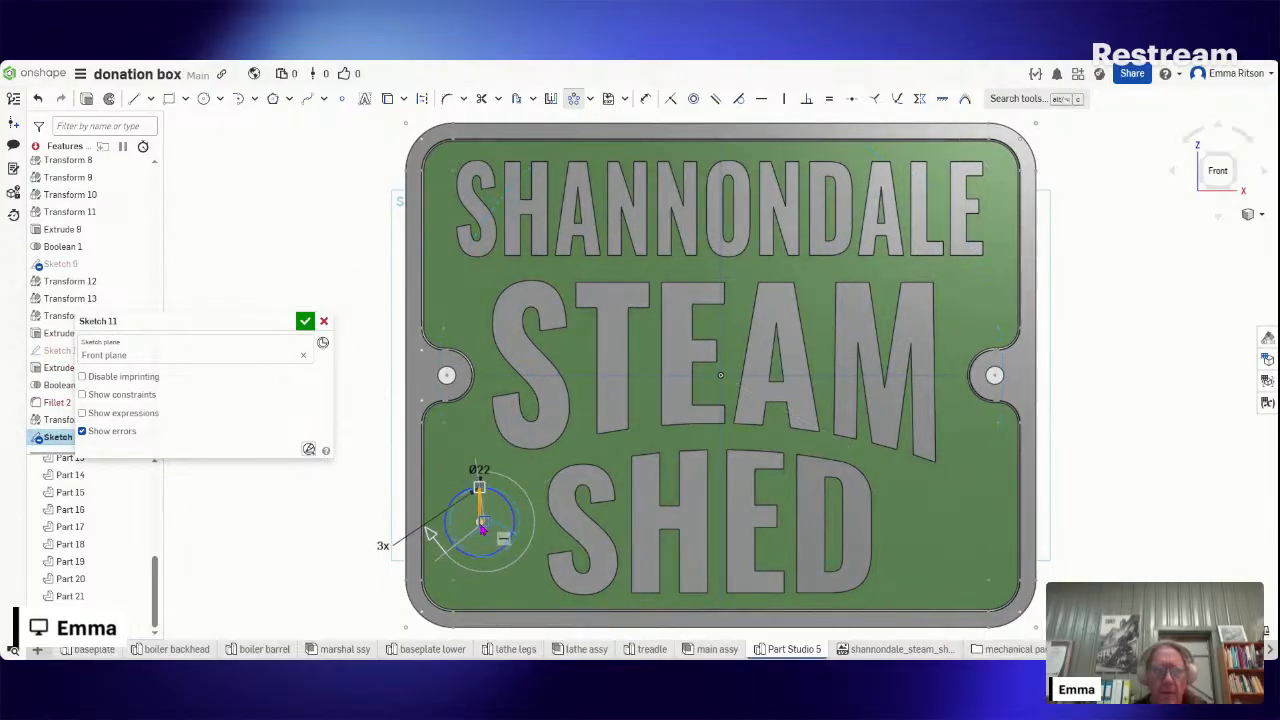
click(383, 545)
text(5)
key(Return)
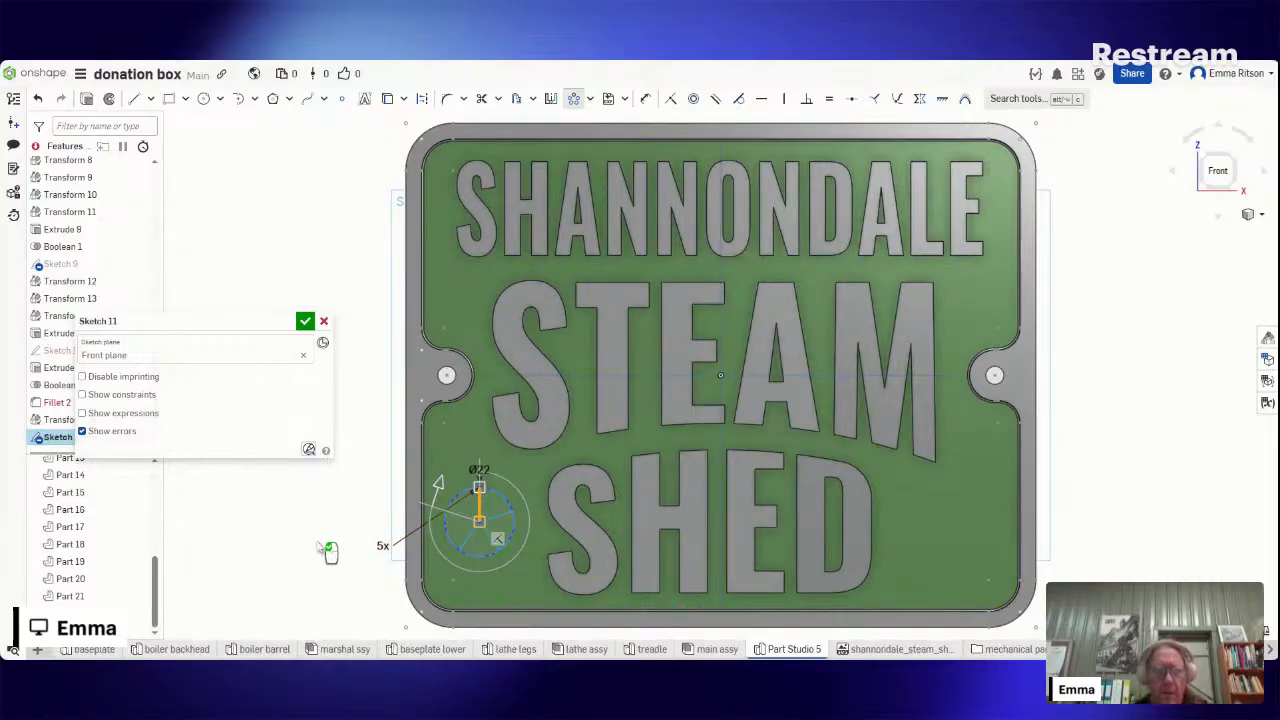
click(318, 546)
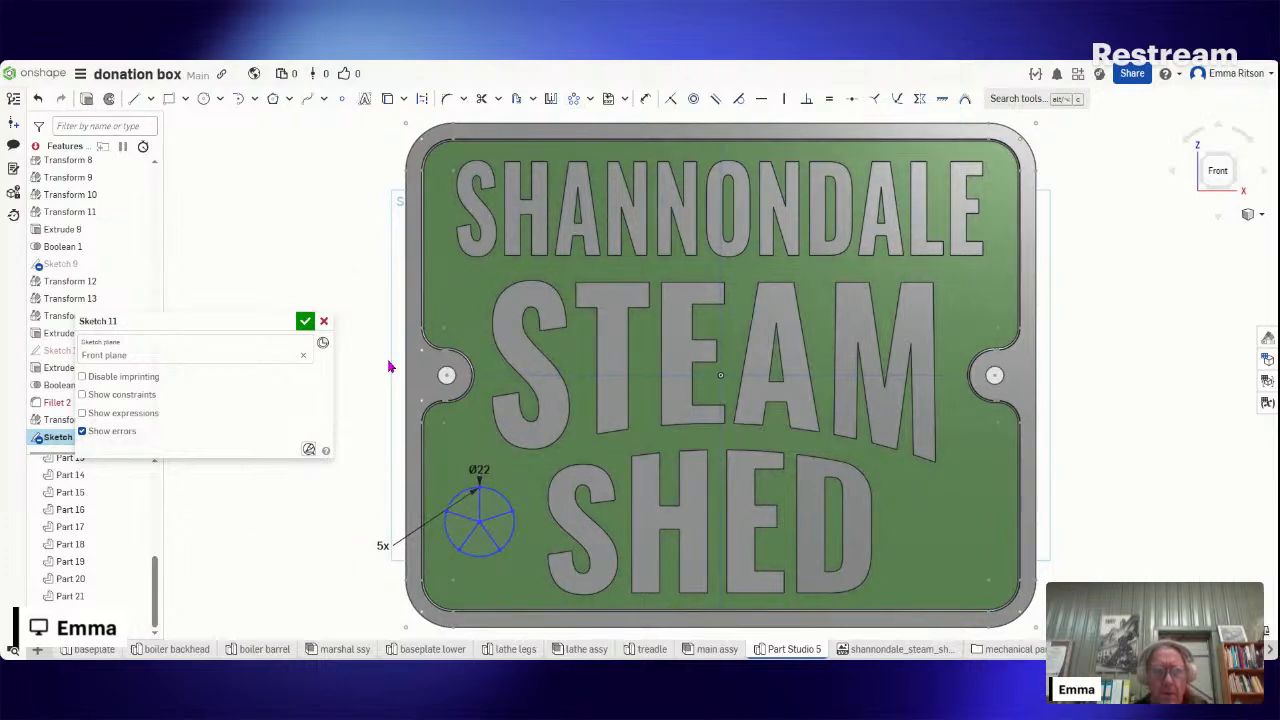
drag(384, 546, 394, 411)
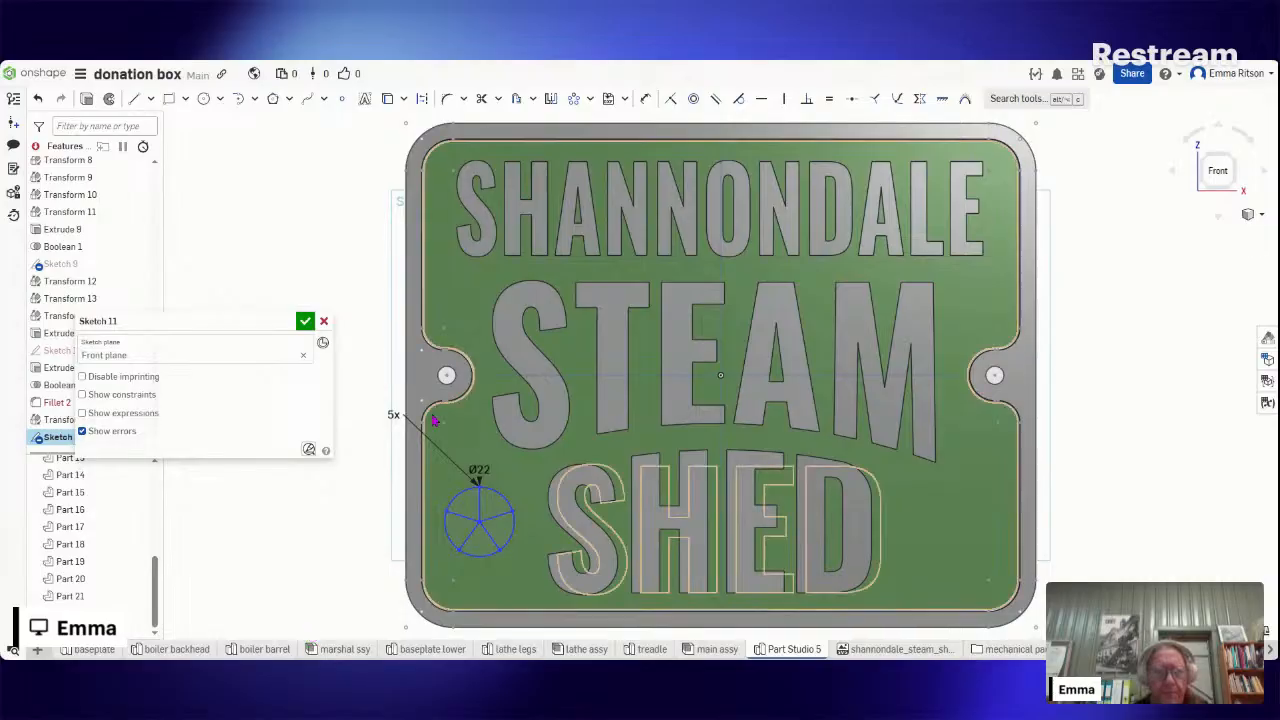
- Join the ends of the two upper side spokes with a horizontal line and circular-pattern it into 5 instances to form a star
click(137, 99)
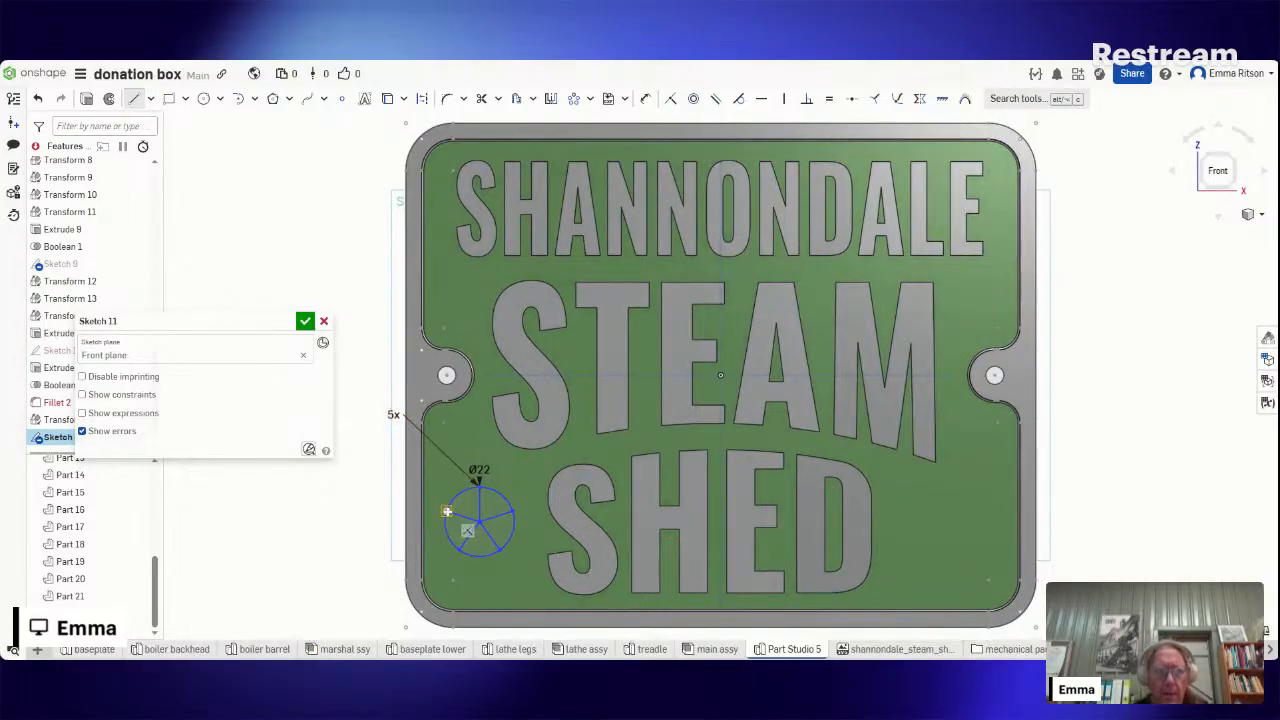
click(512, 512)
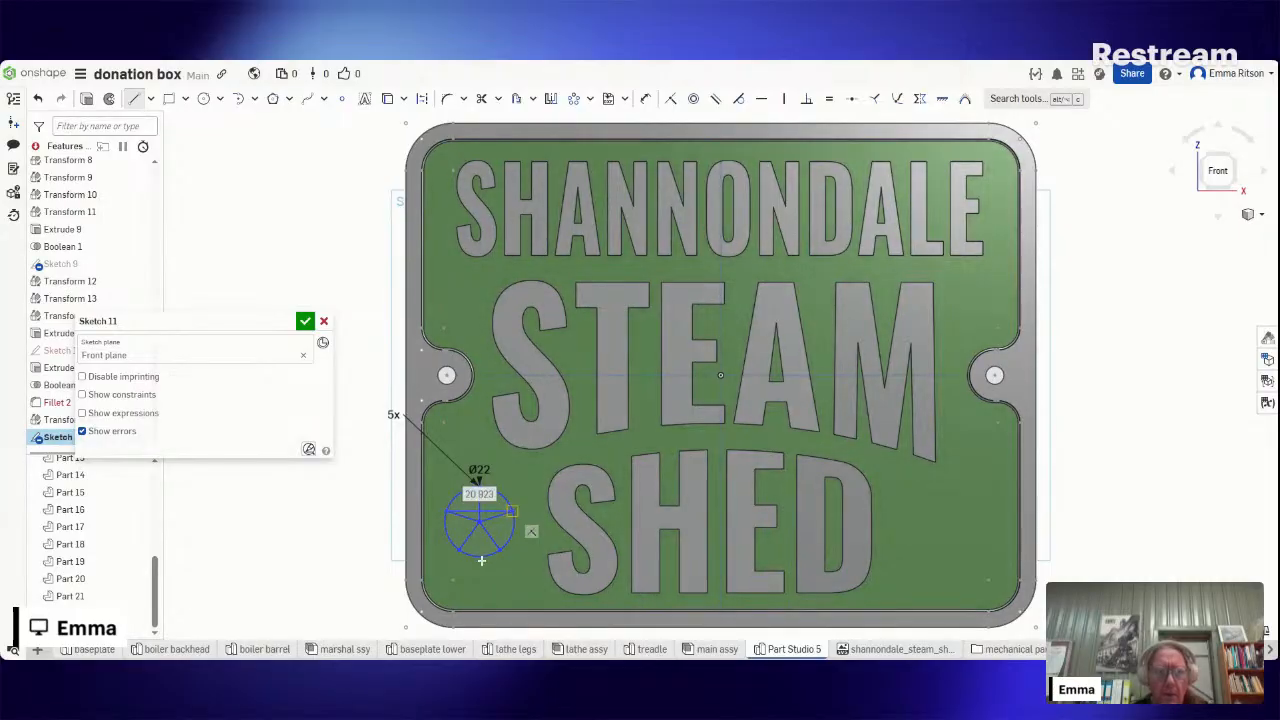
key(Escape)
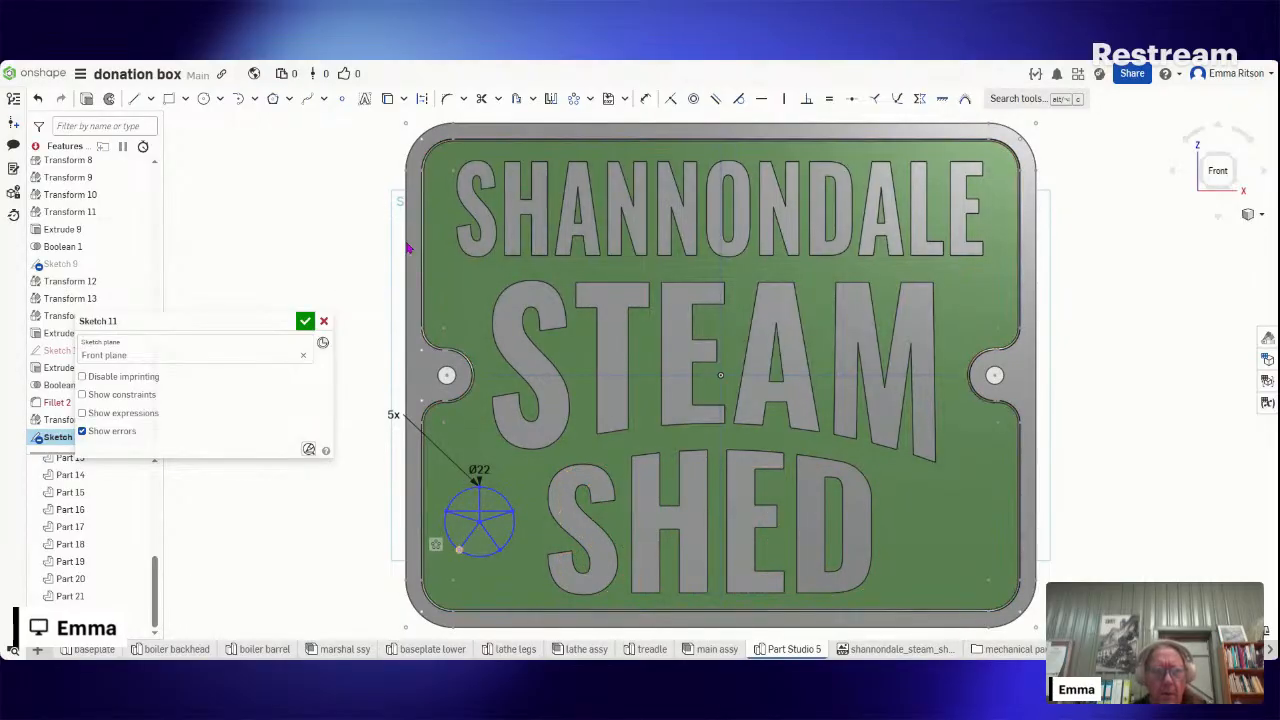
click(576, 100)
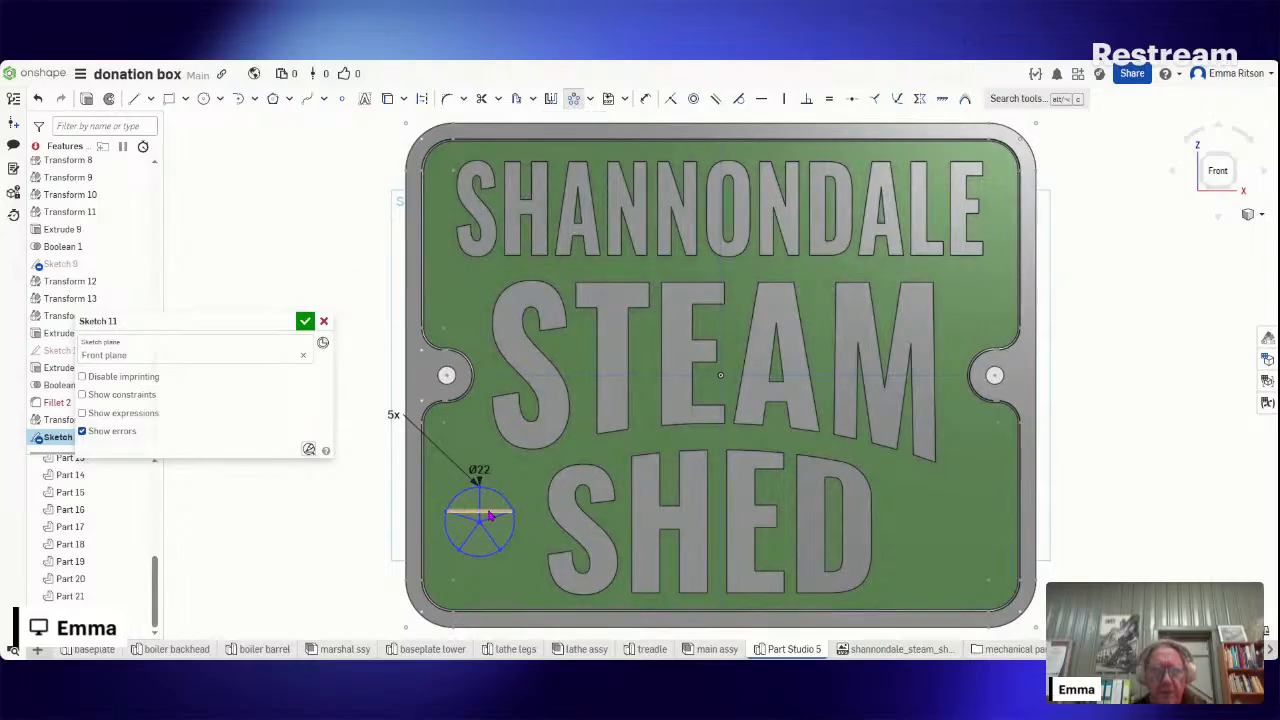
click(490, 515)
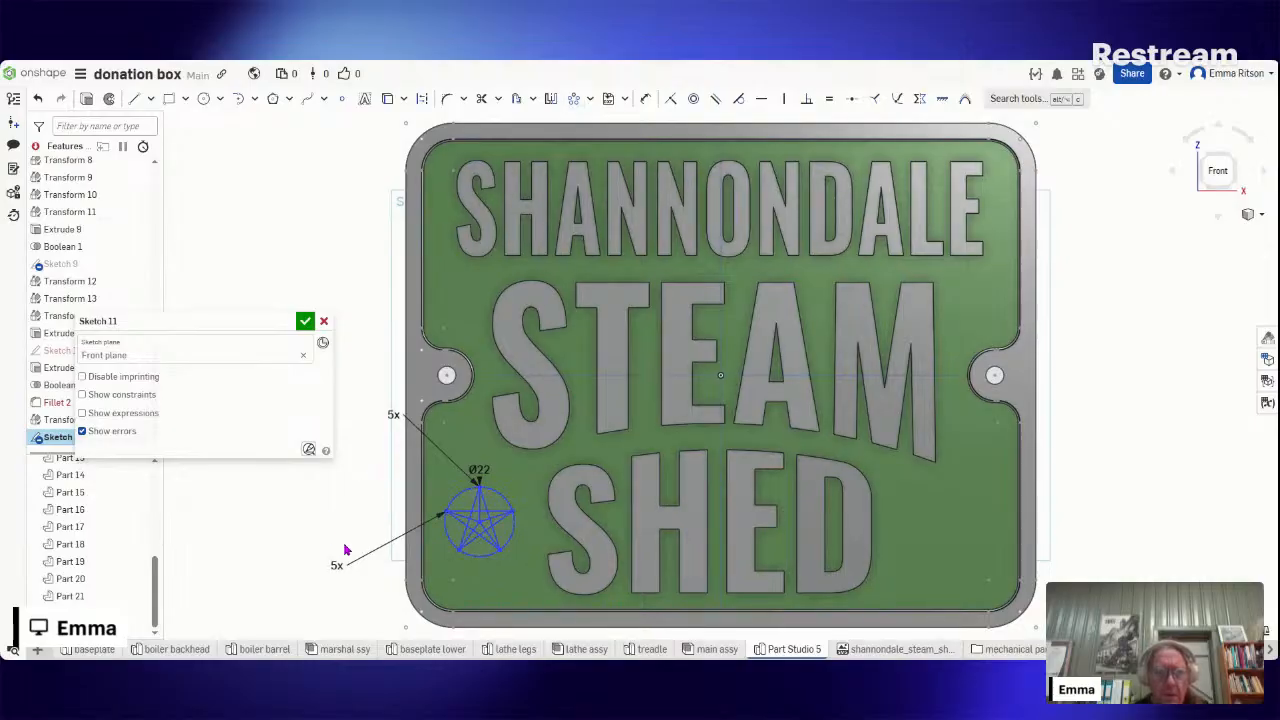
- Trim the spokes and crossing line segments inside the star, leaving only its outer outline within the circle
click(481, 98)
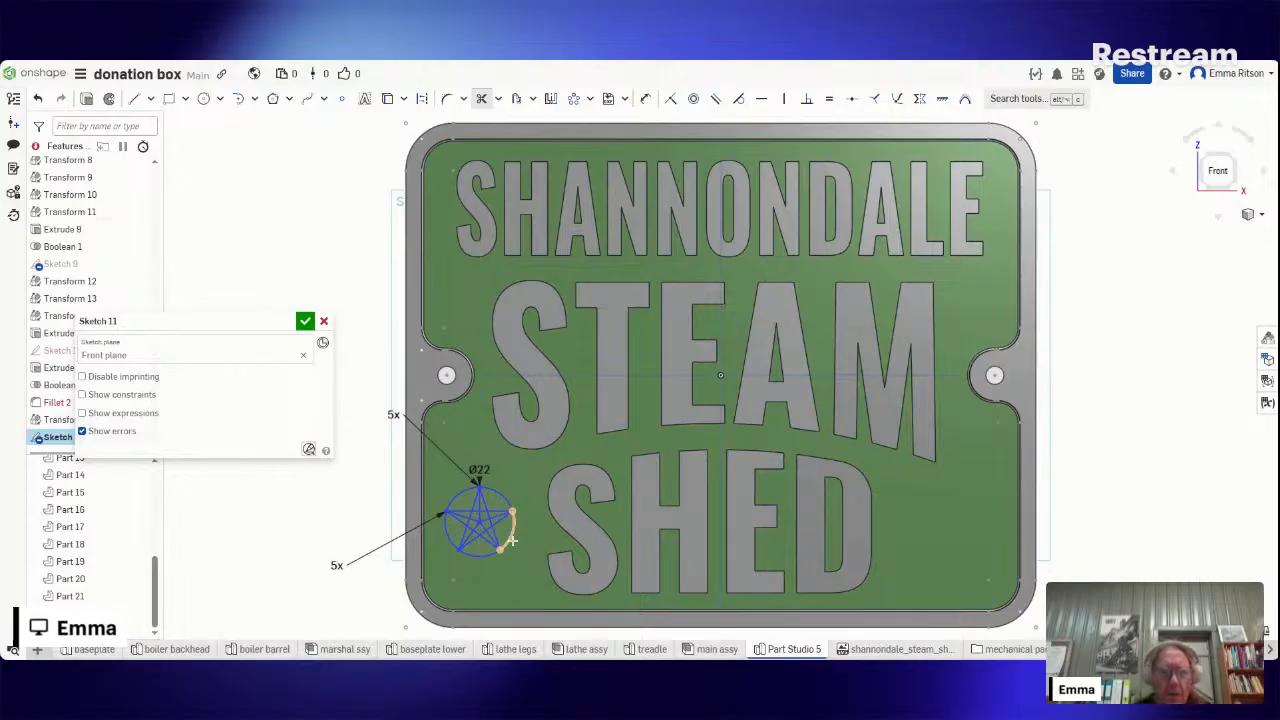
scroll(511, 540, up, 5)
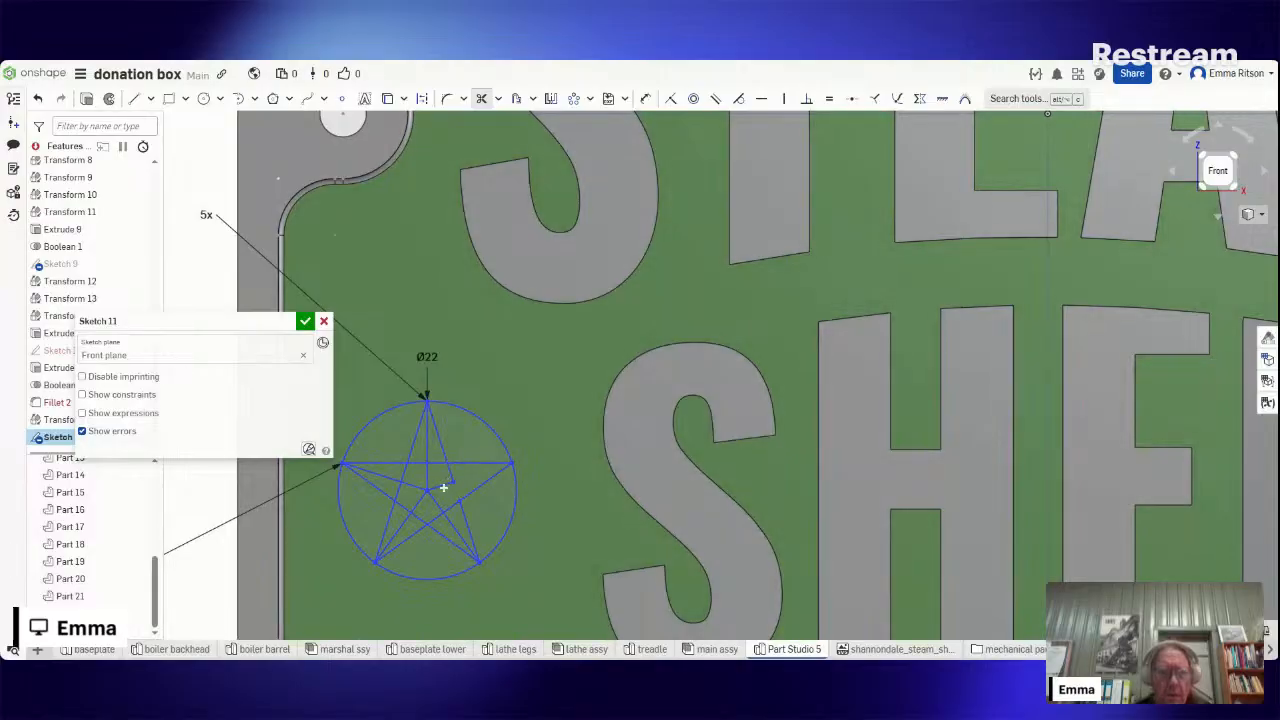
click(442, 484)
click(403, 474)
click(436, 459)
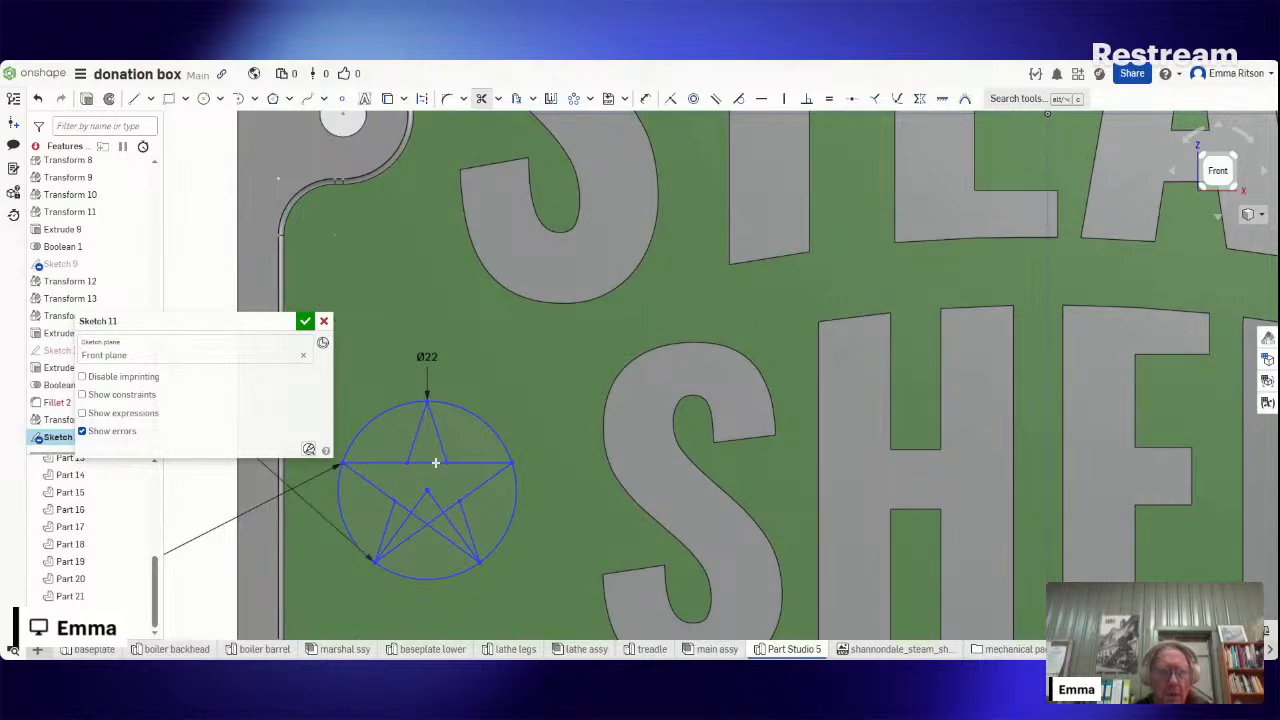
click(423, 463)
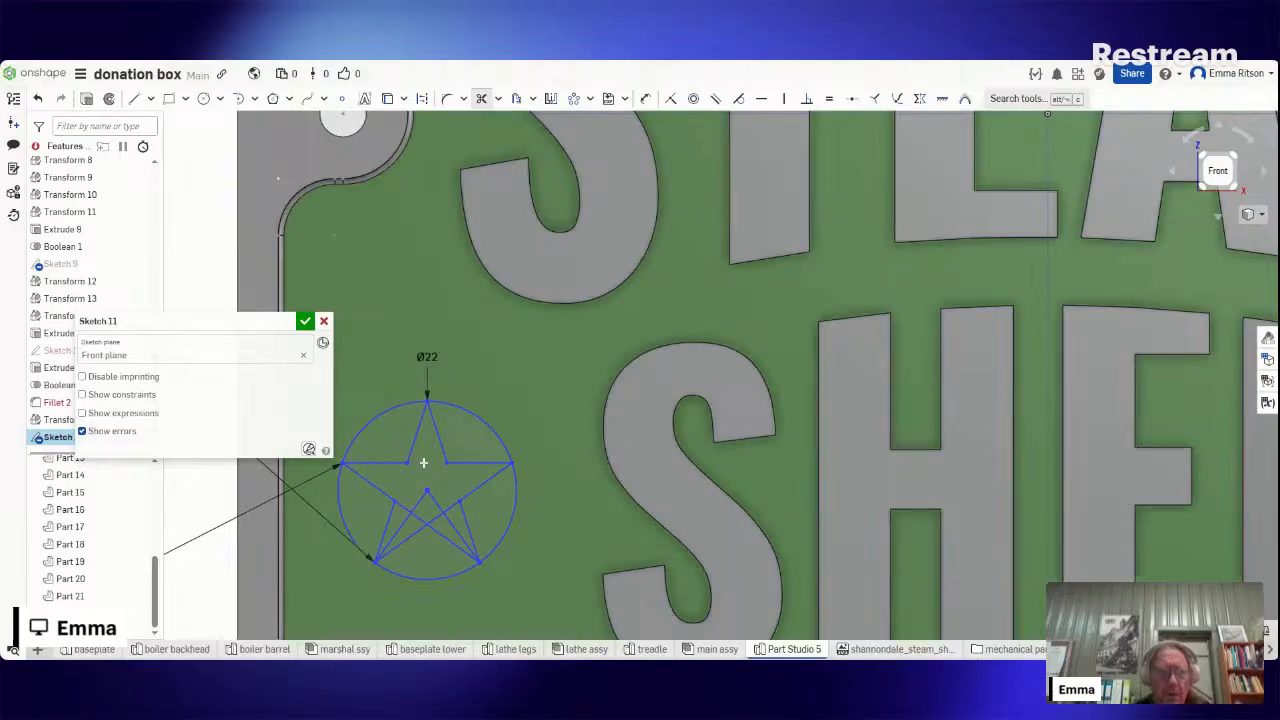
click(435, 504)
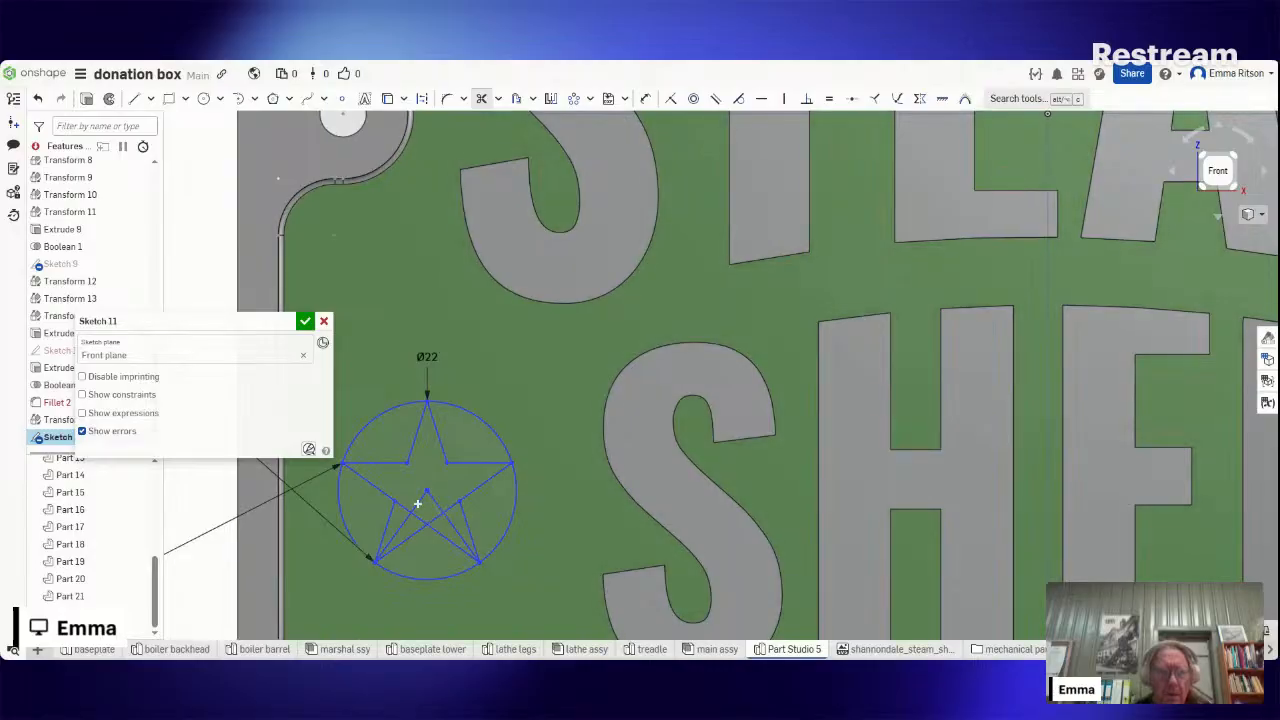
click(420, 502)
click(397, 529)
click(434, 531)
click(458, 530)
click(444, 512)
- Trim away the circle's arcs around the star so only the star outline remains, and finish the sketch
click(414, 576)
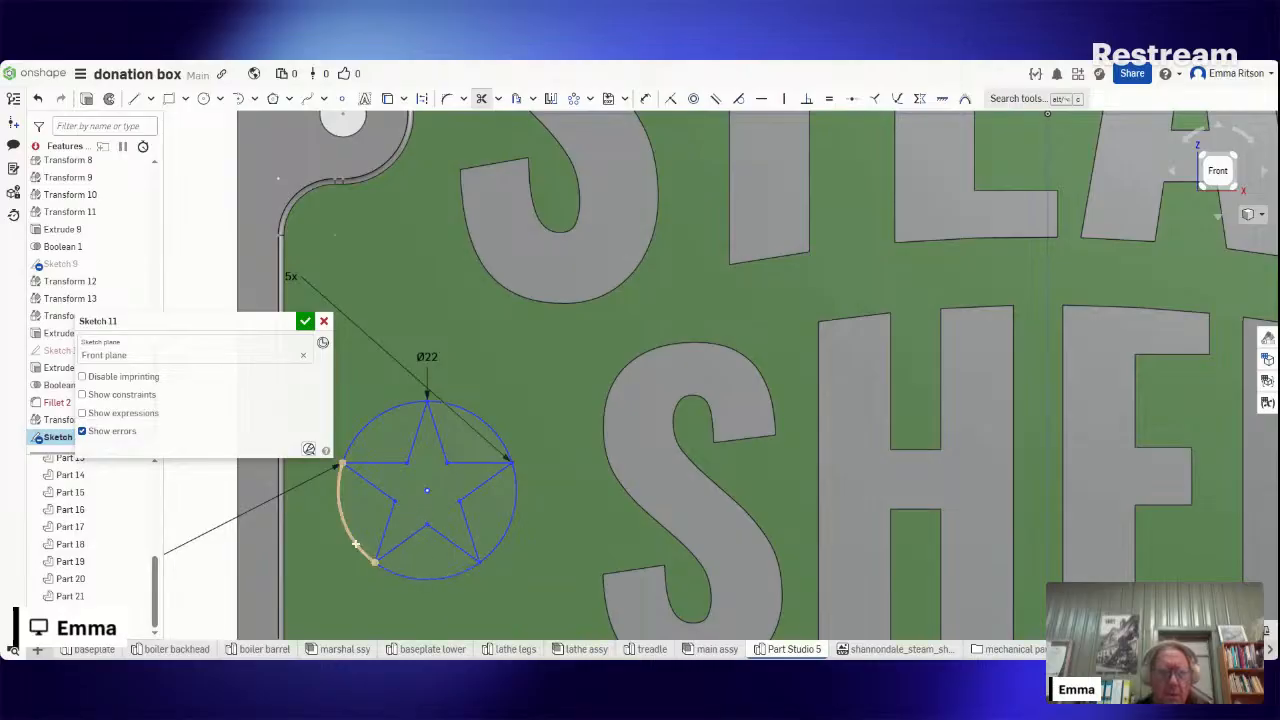
click(367, 422)
click(491, 425)
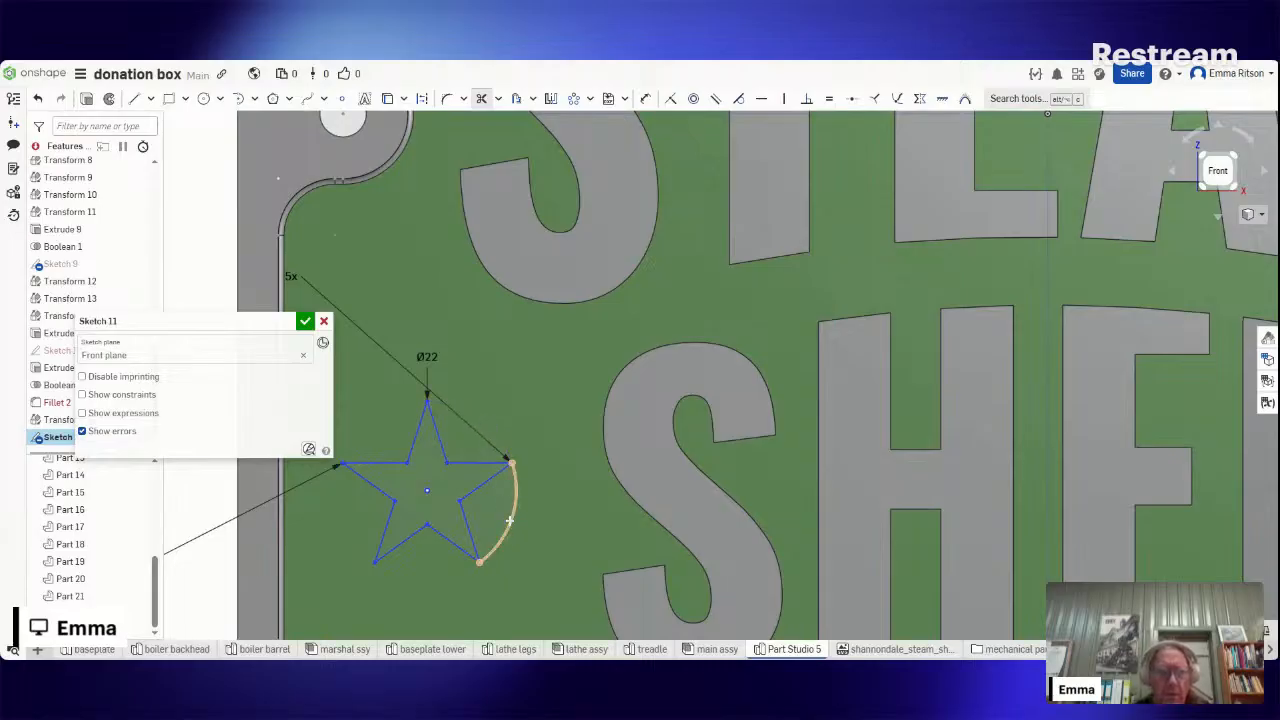
key(f)
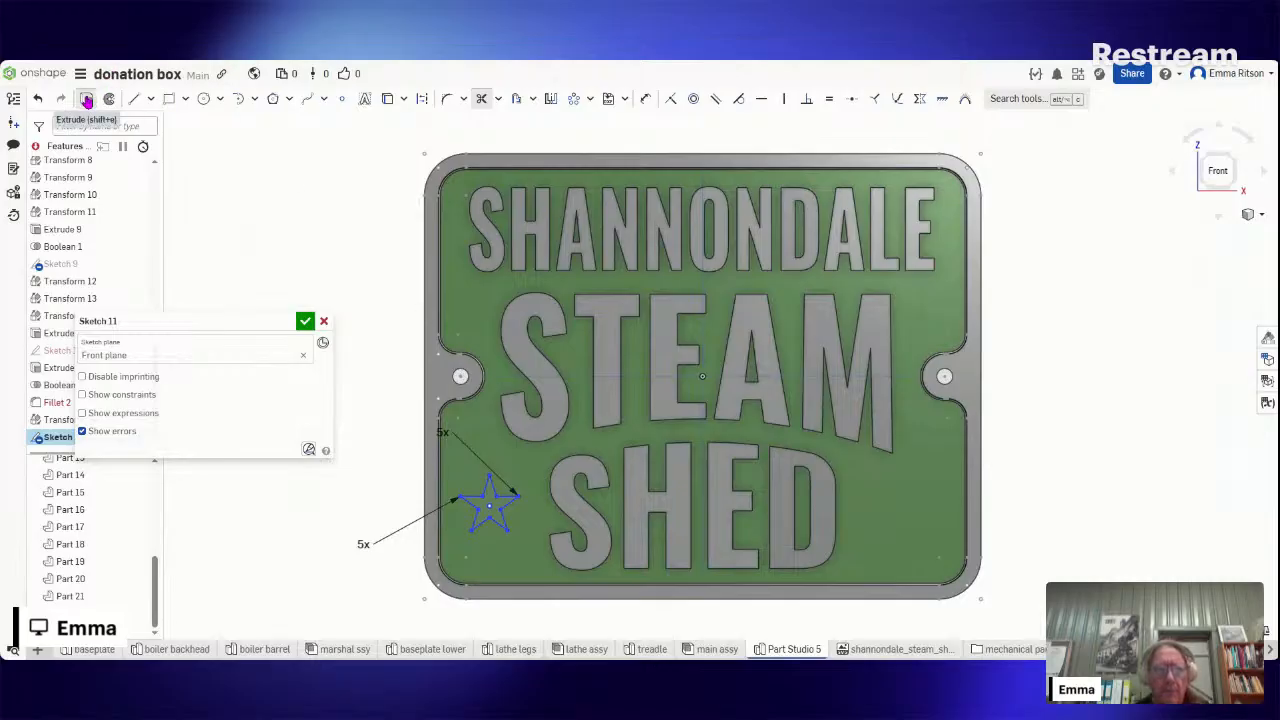
key(Return)
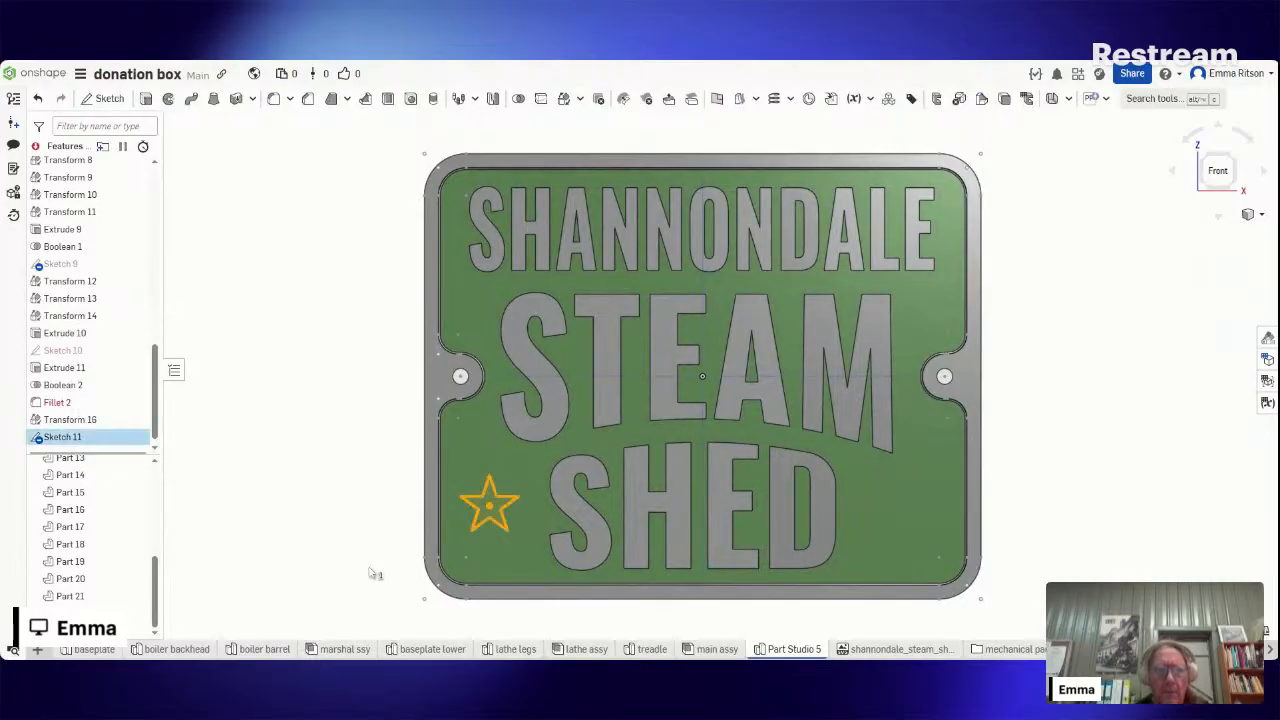
- Extrude the star sketch 4 mm as a new solid part
key(shift+e)
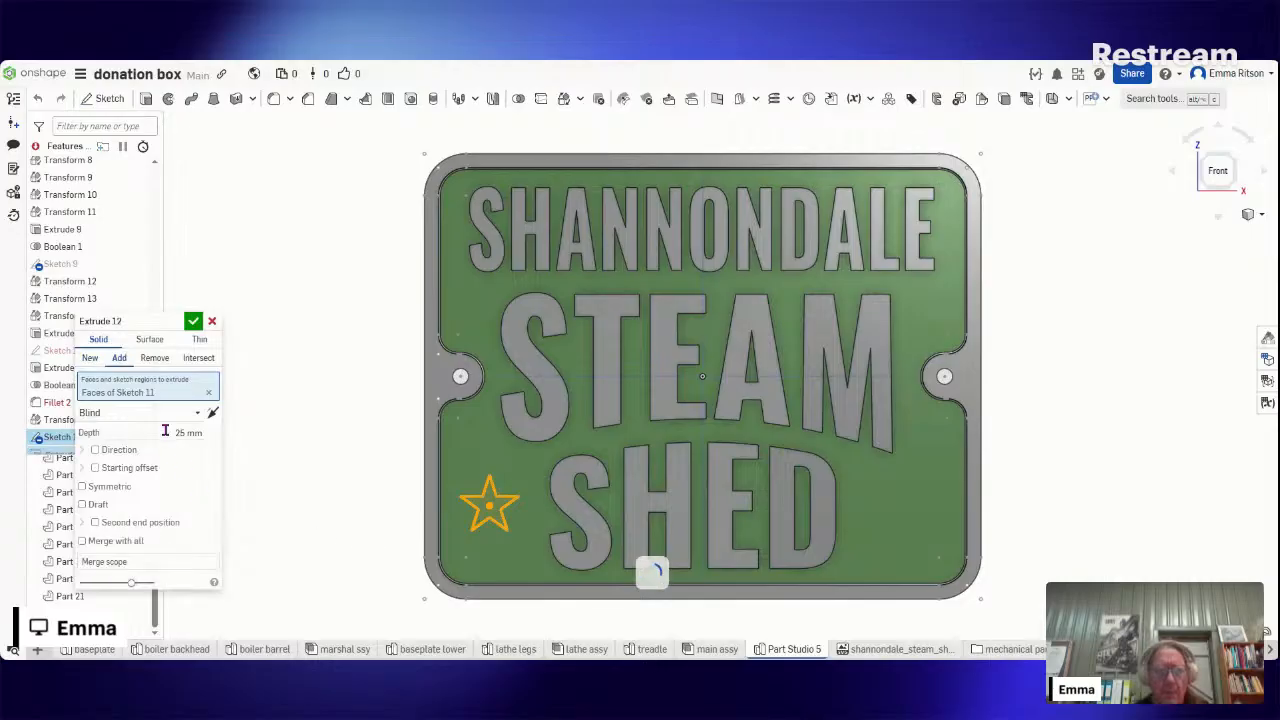
click(165, 430)
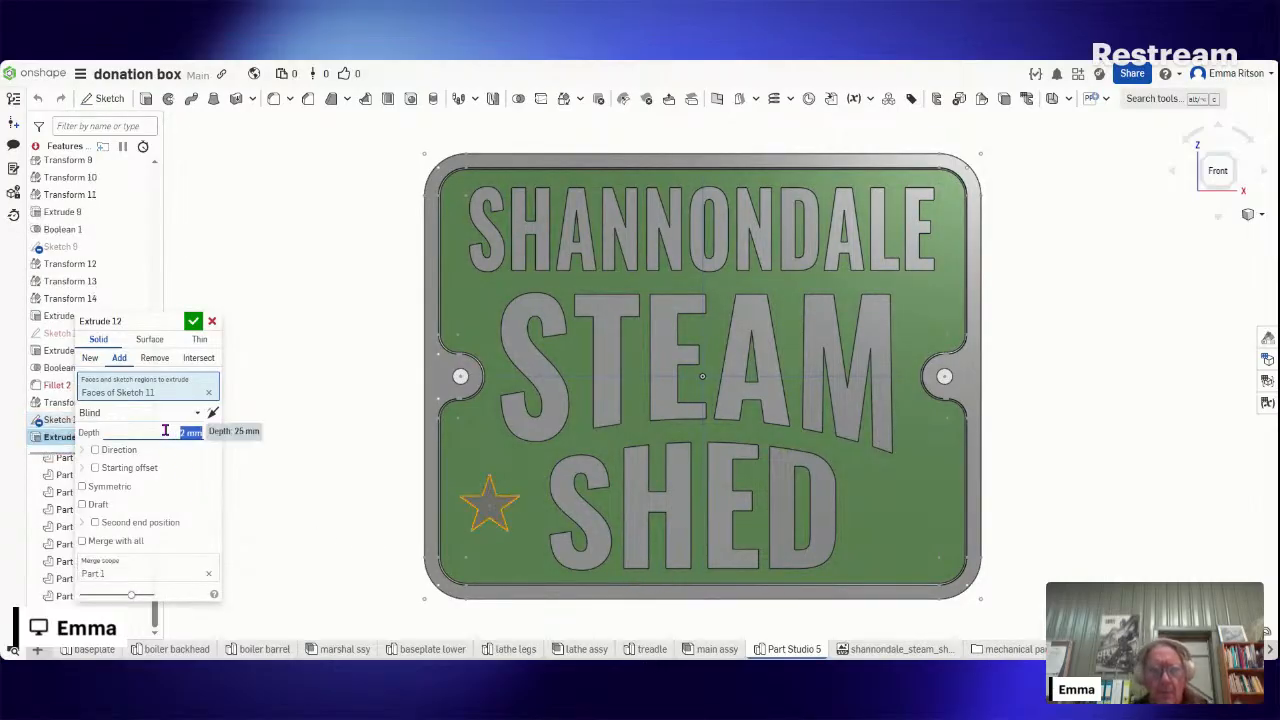
right_drag(356, 598, 409, 606)
text(4)
key(Return)
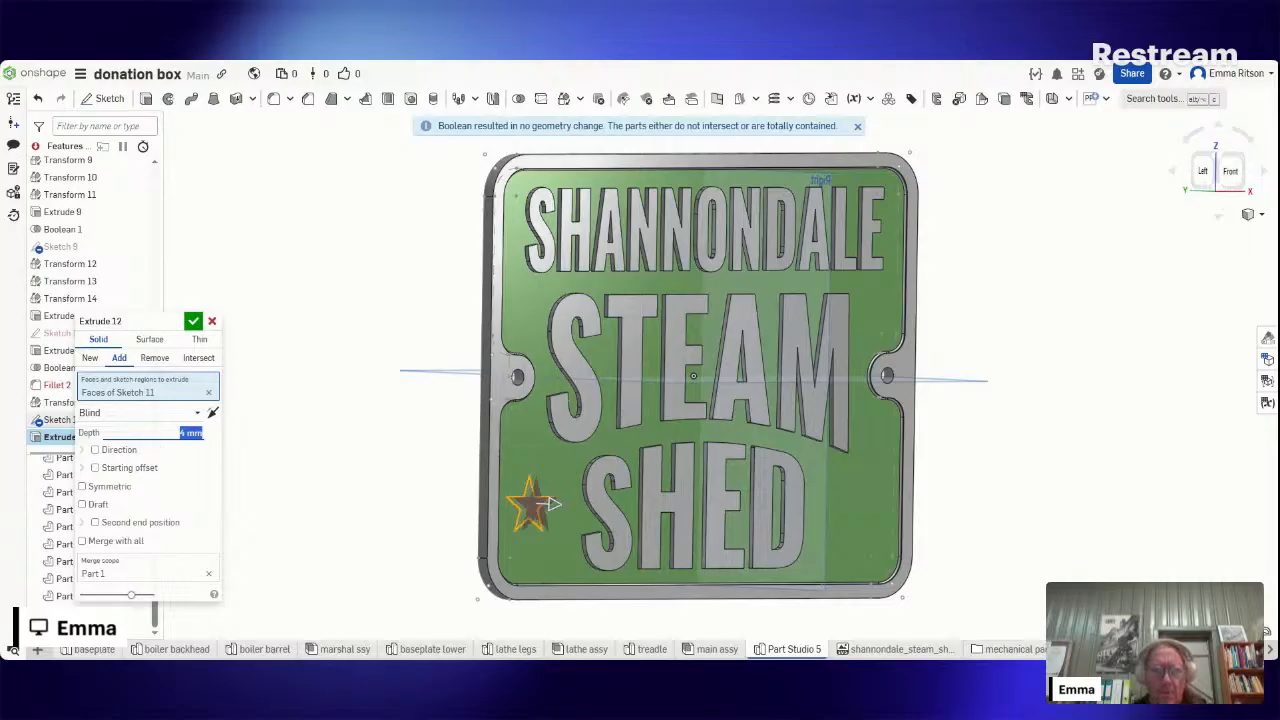
click(89, 359)
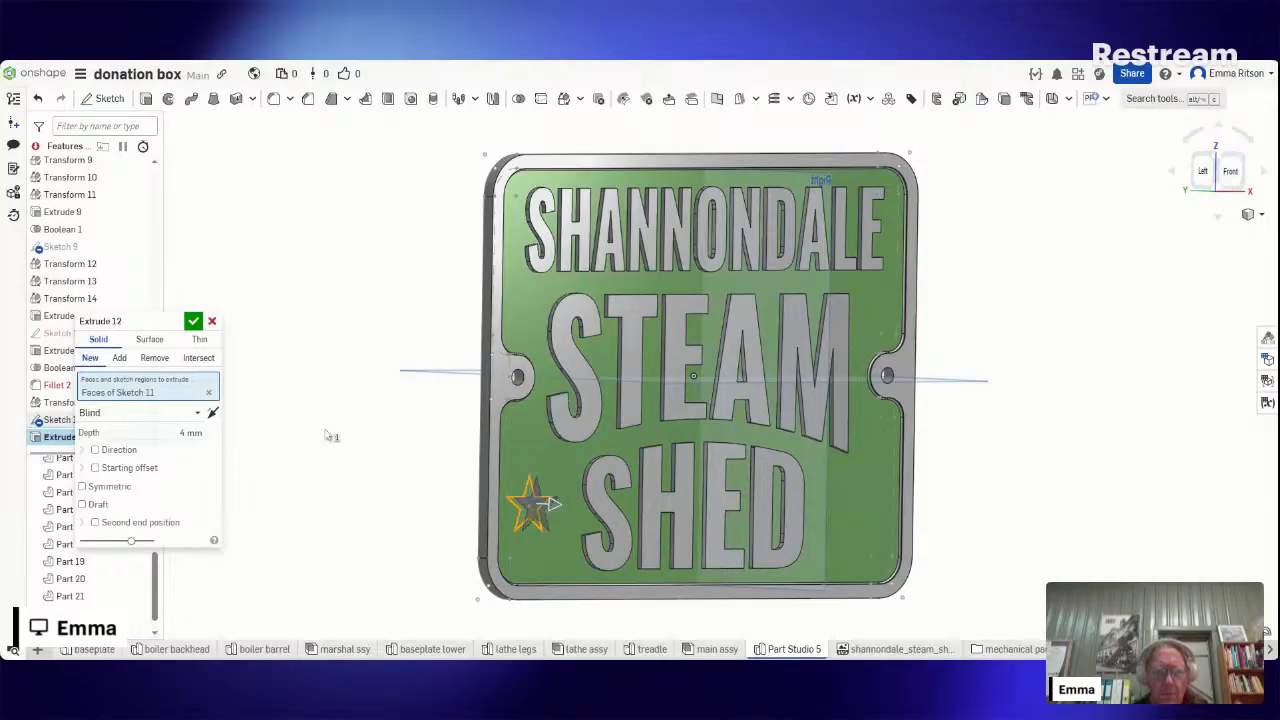
key(Return)
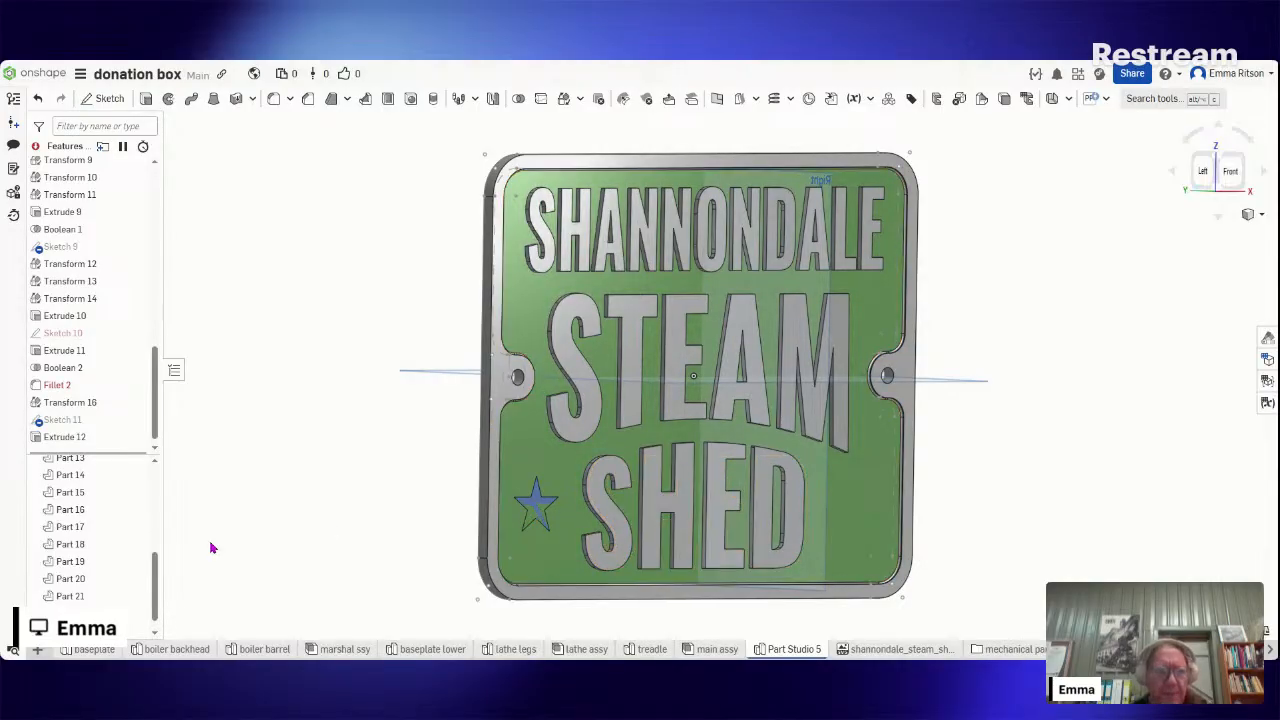
- Edit the star's extrusion and set its depth to 6 mm
right_click(138, 452)
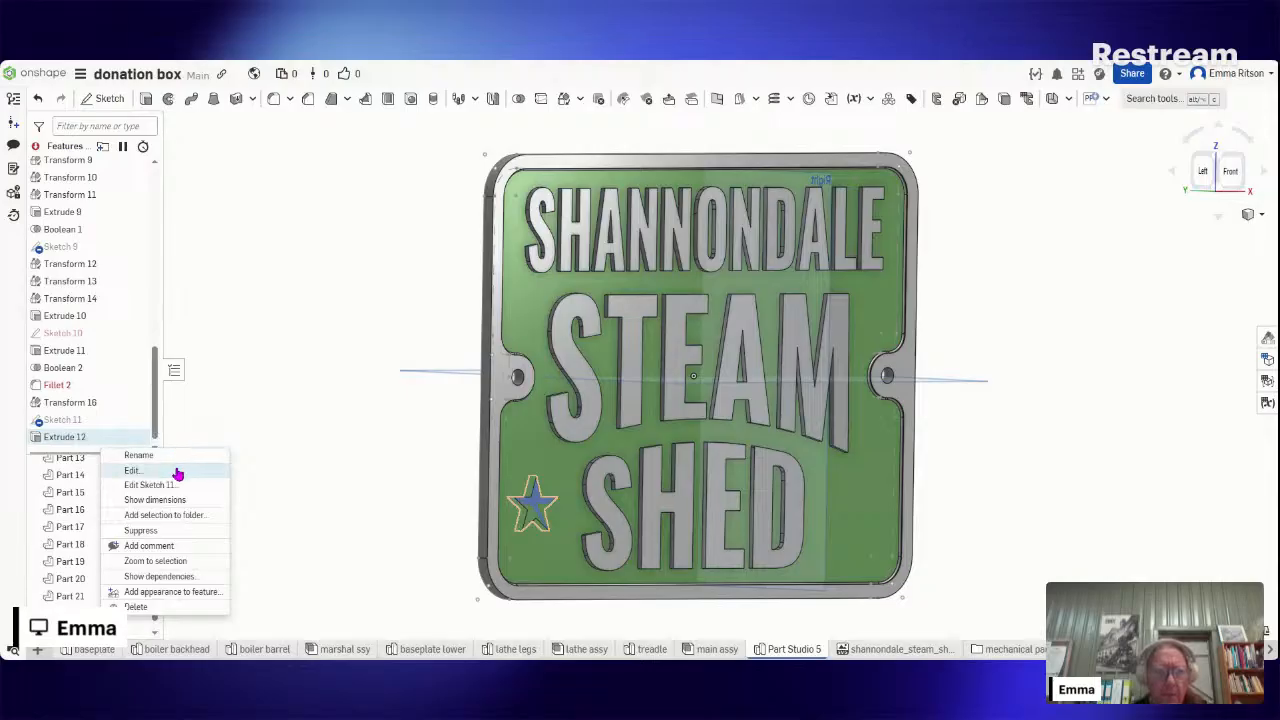
click(174, 471)
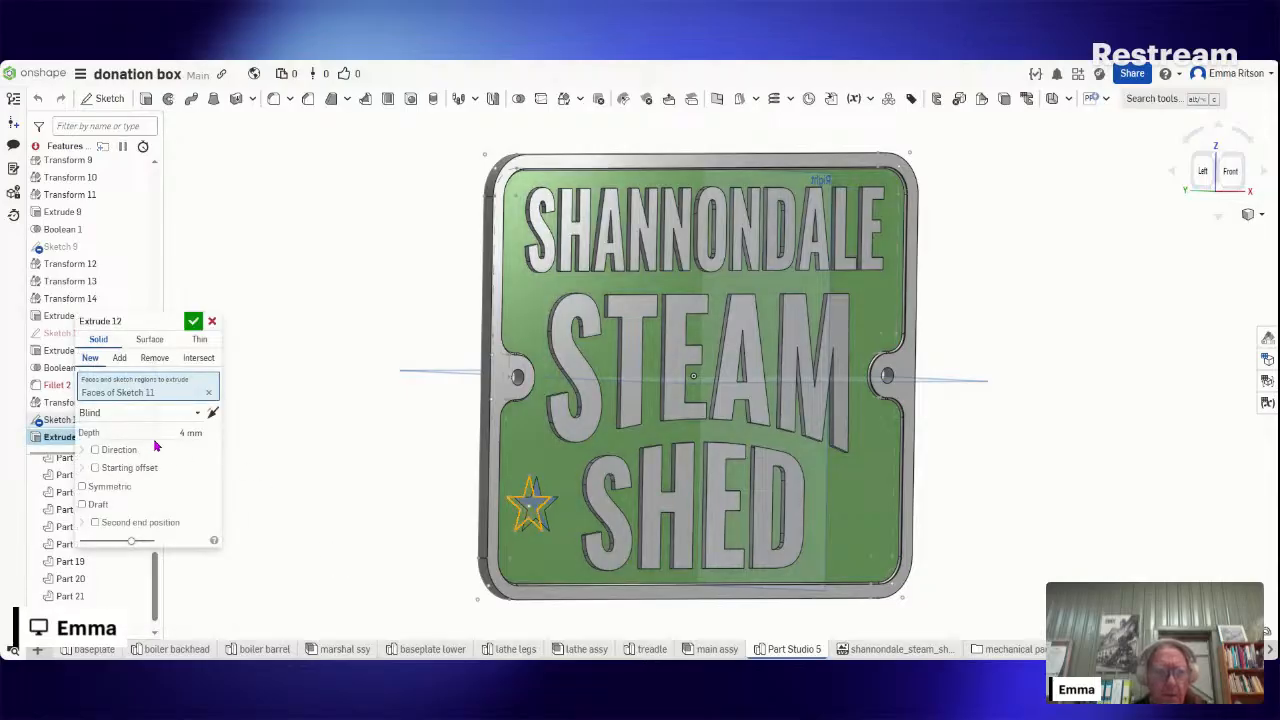
click(163, 428)
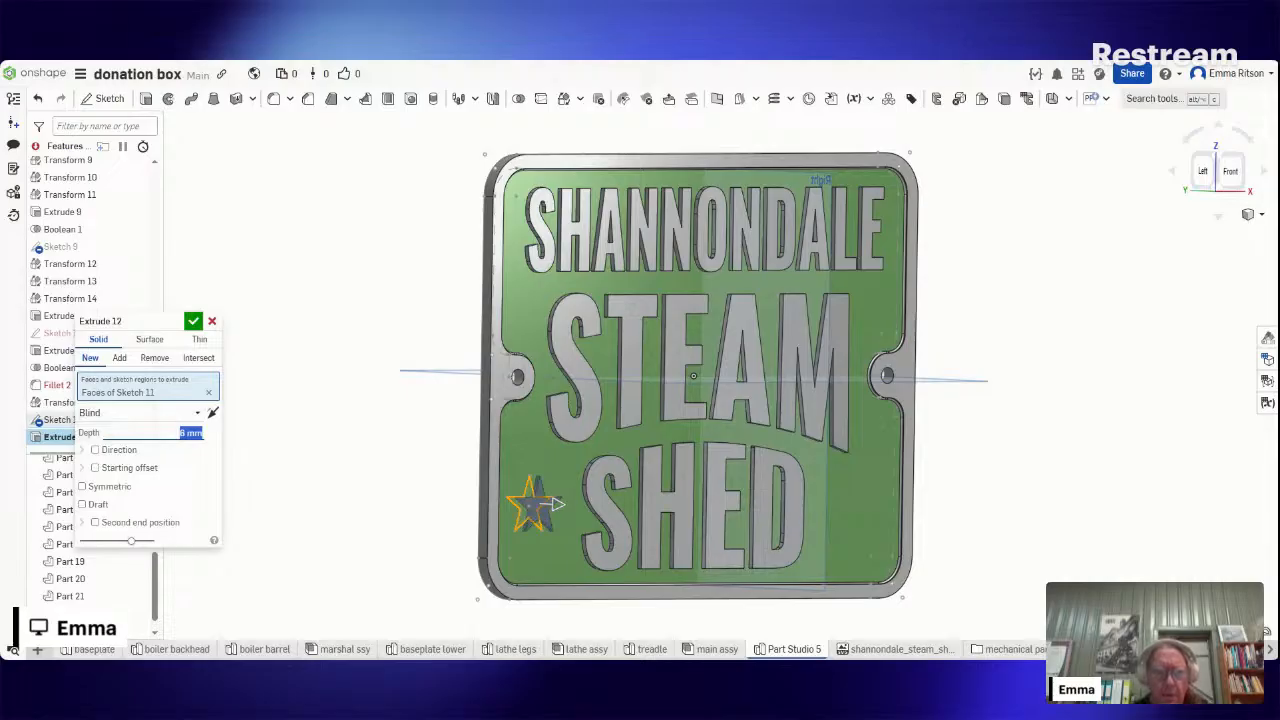
key(Up)
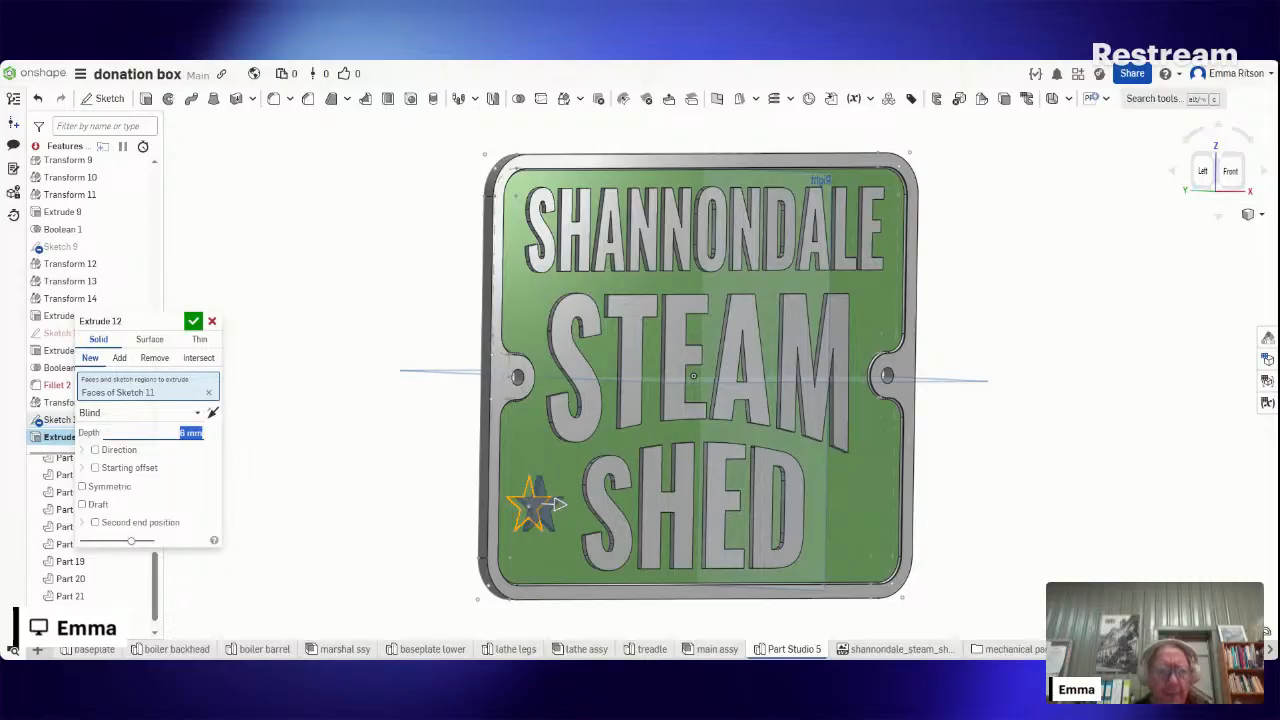
click(195, 325)
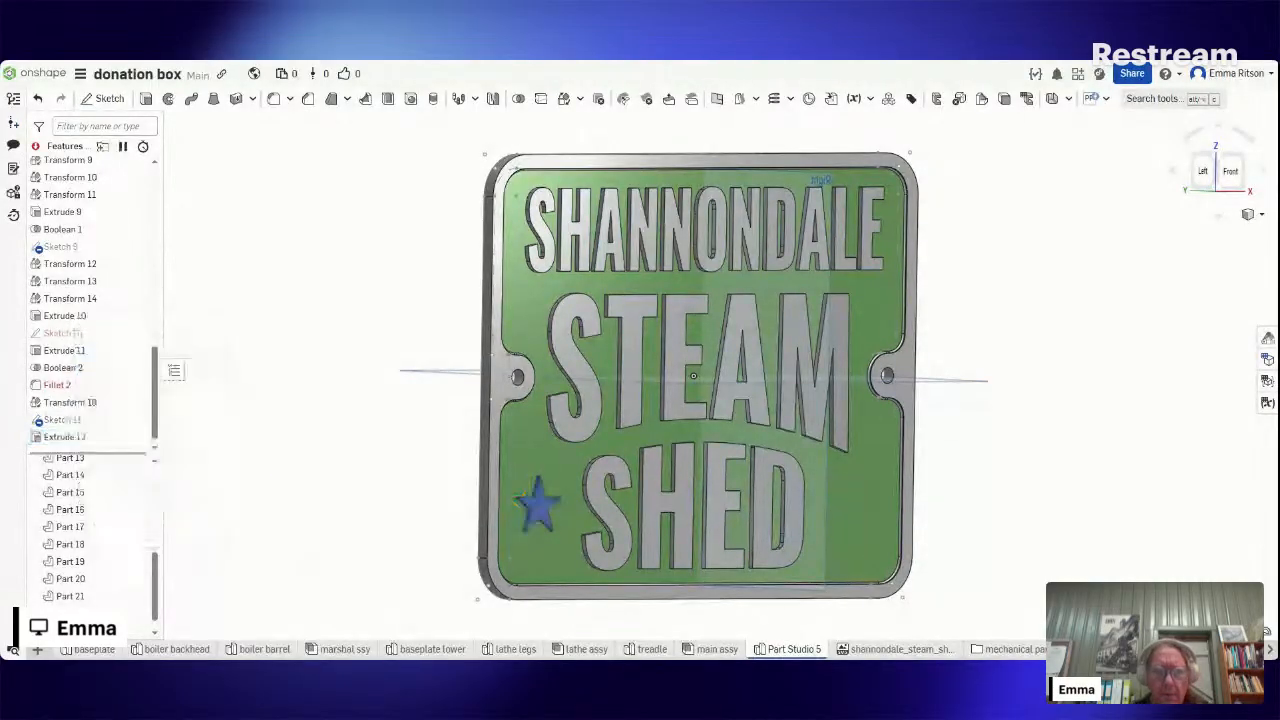
- Change the blue star part's appearance to the grey B3B3B3
click(1228, 175)
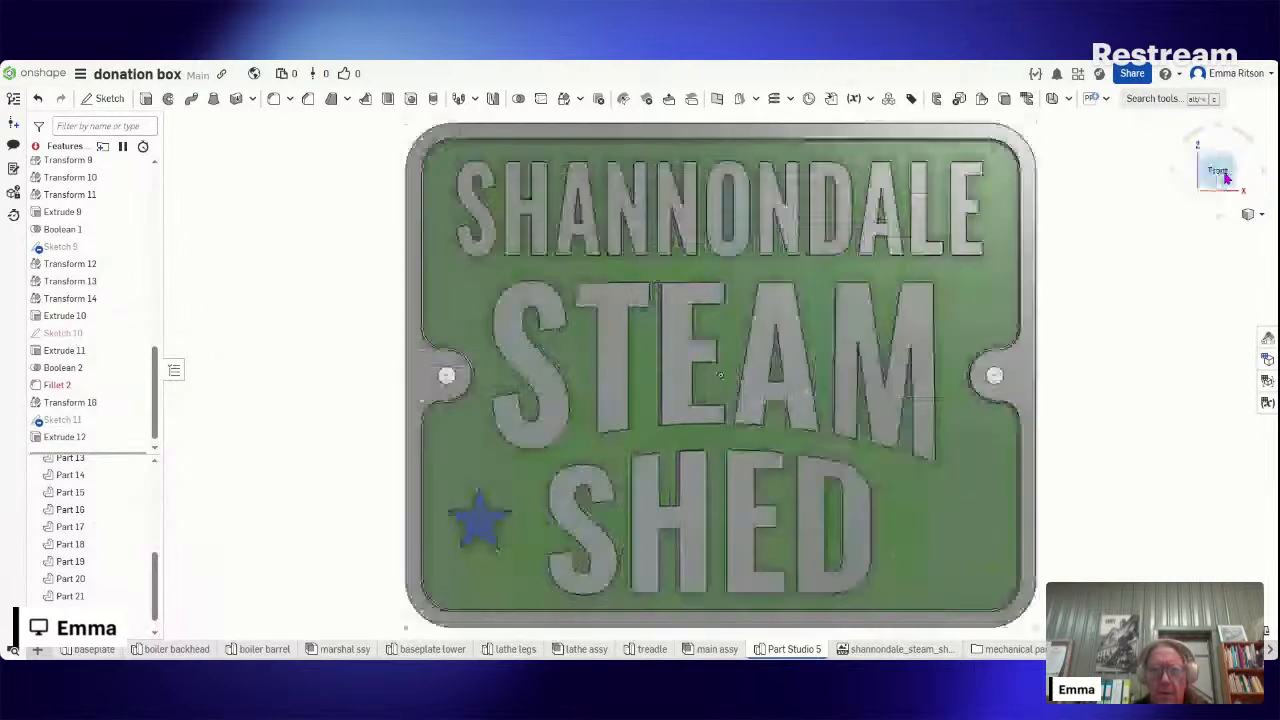
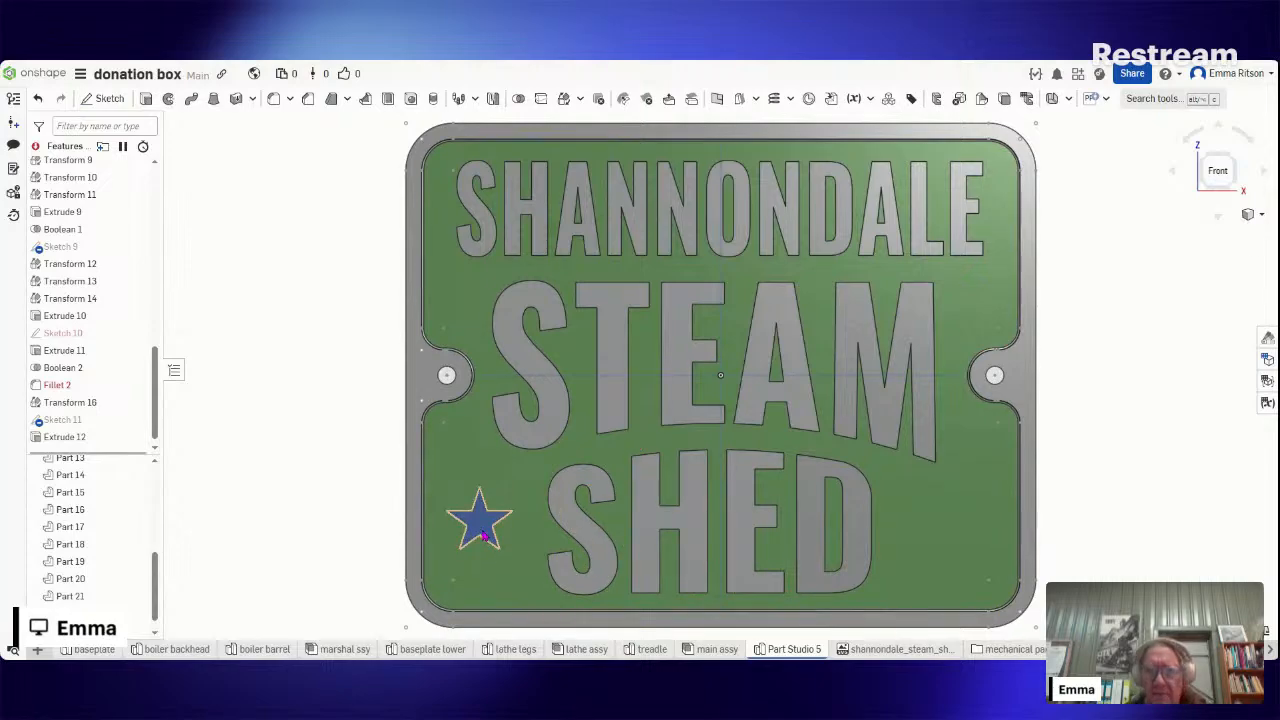
click(483, 535)
click(1216, 348)
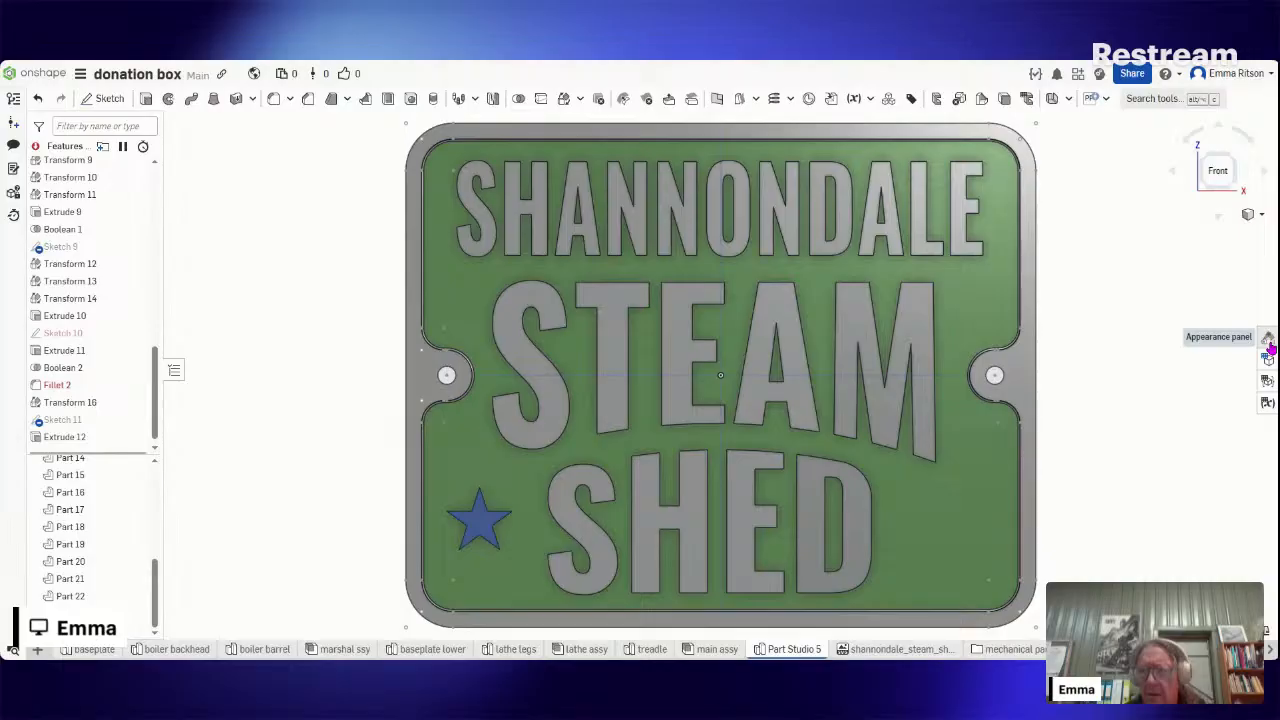
click(1267, 340)
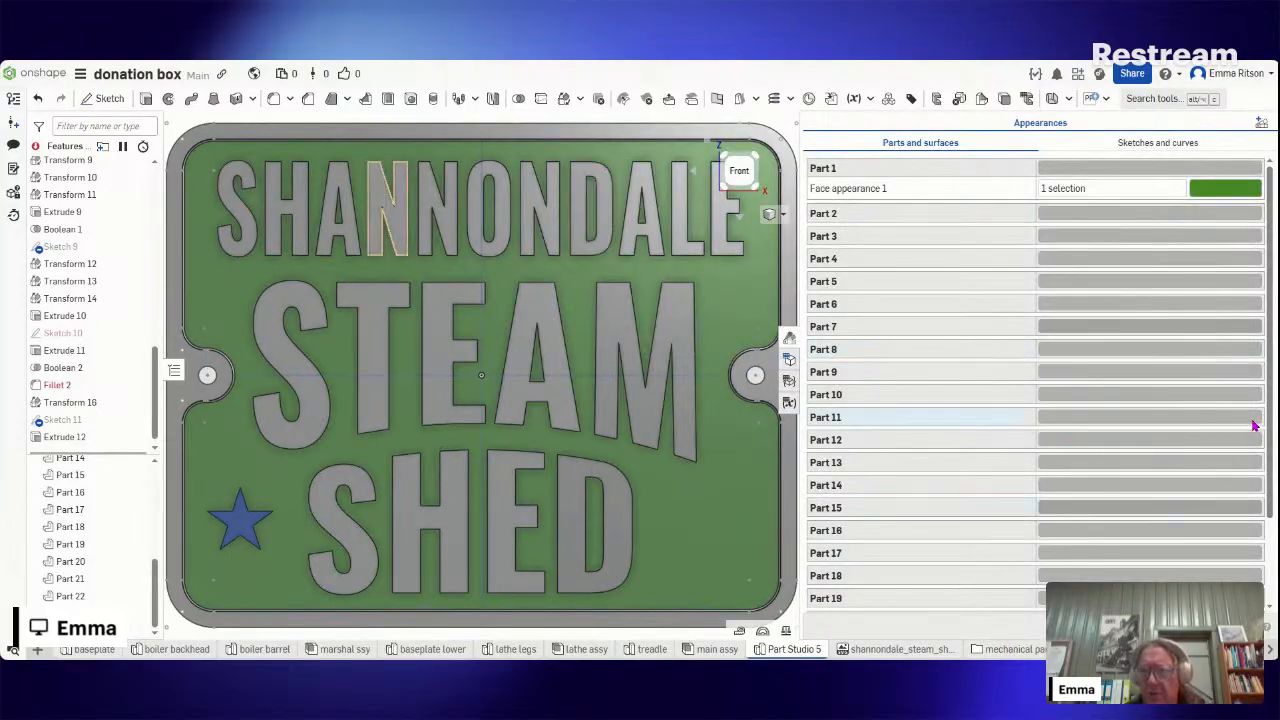
scroll(1273, 411, down, 3)
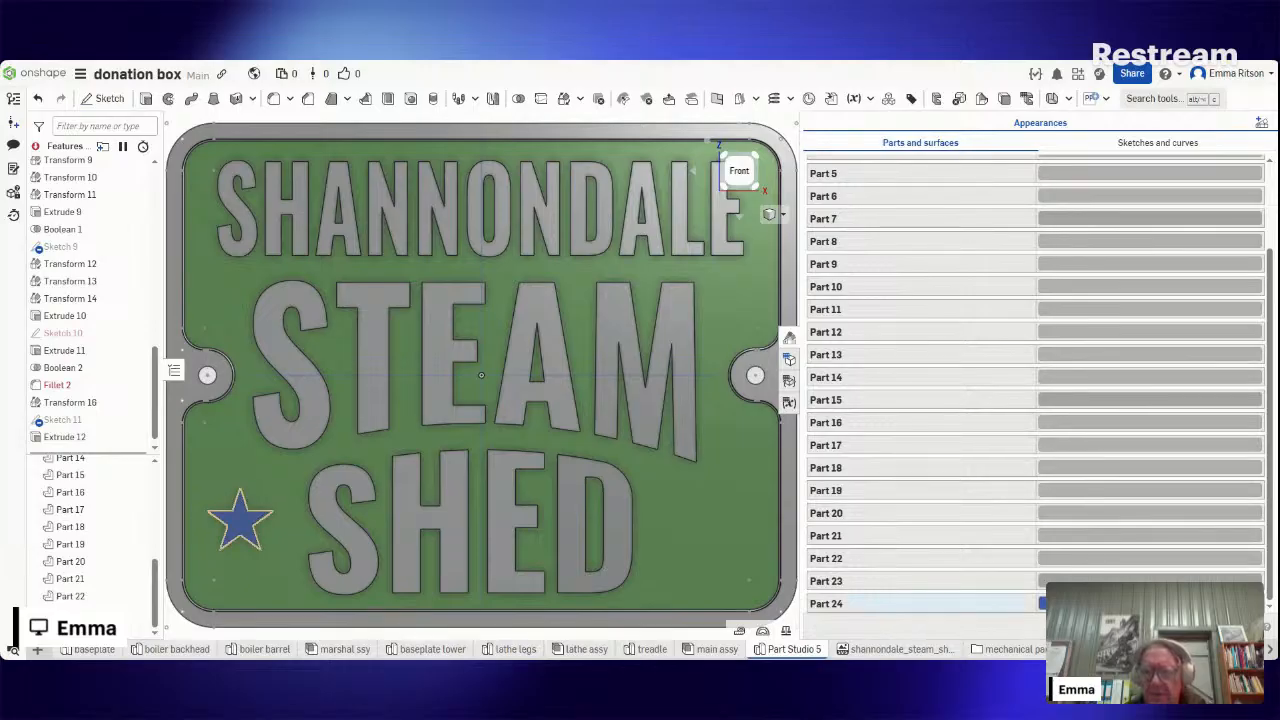
click(1100, 603)
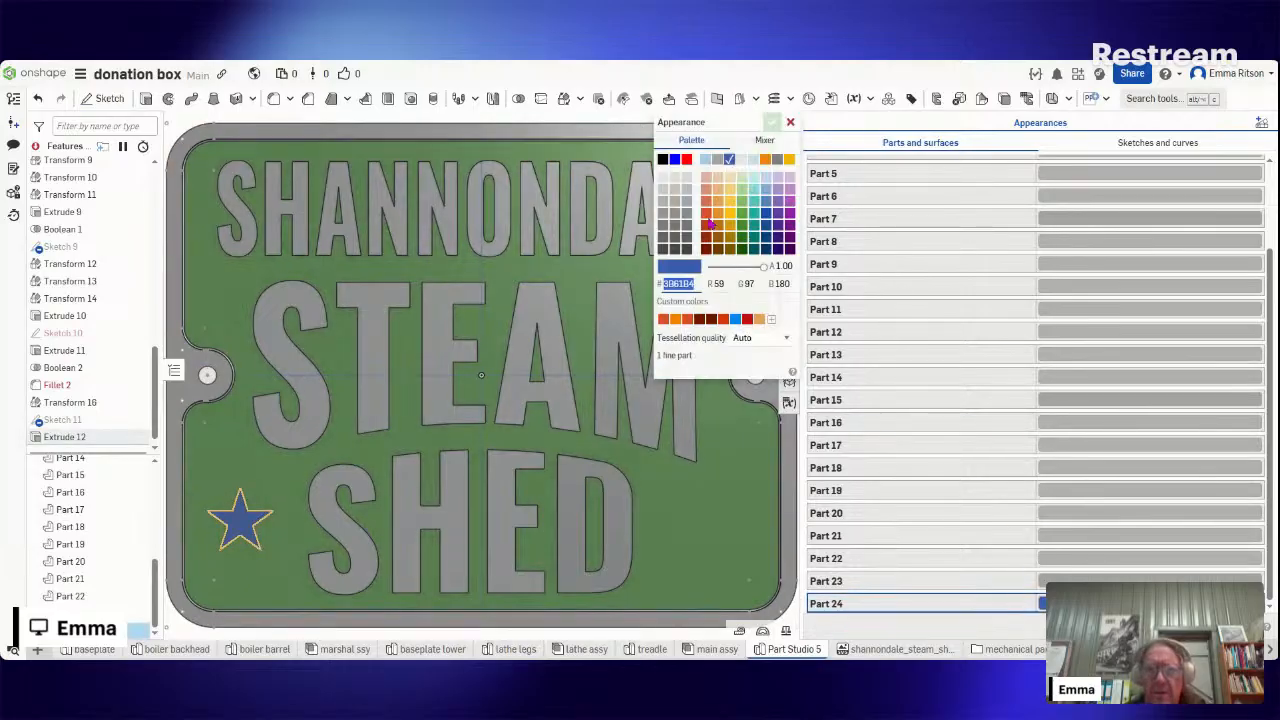
click(661, 206)
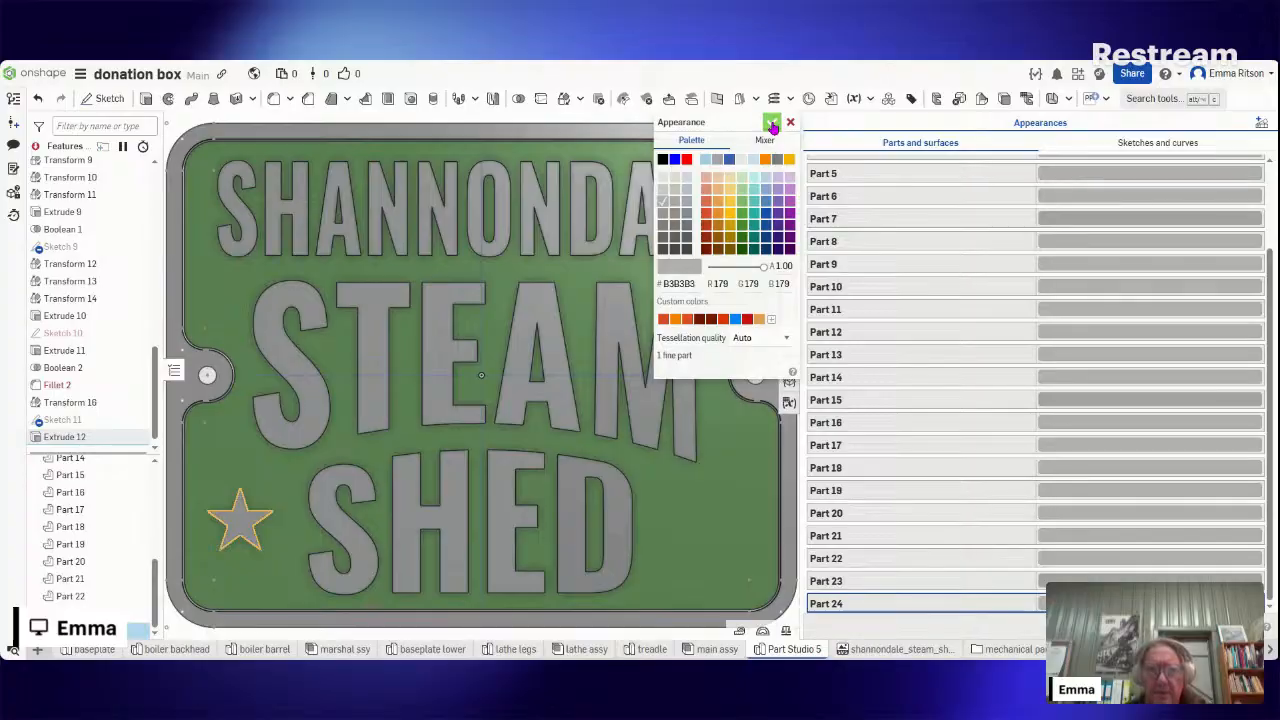
click(772, 121)
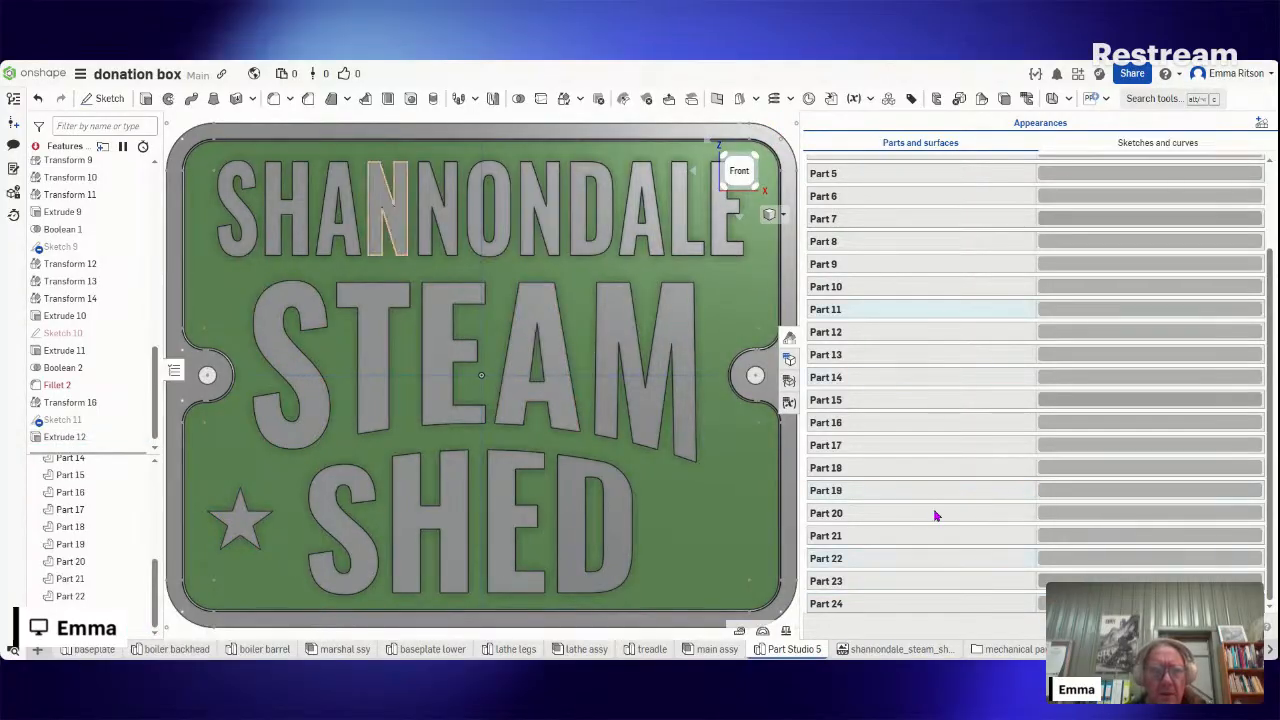
click(790, 352)
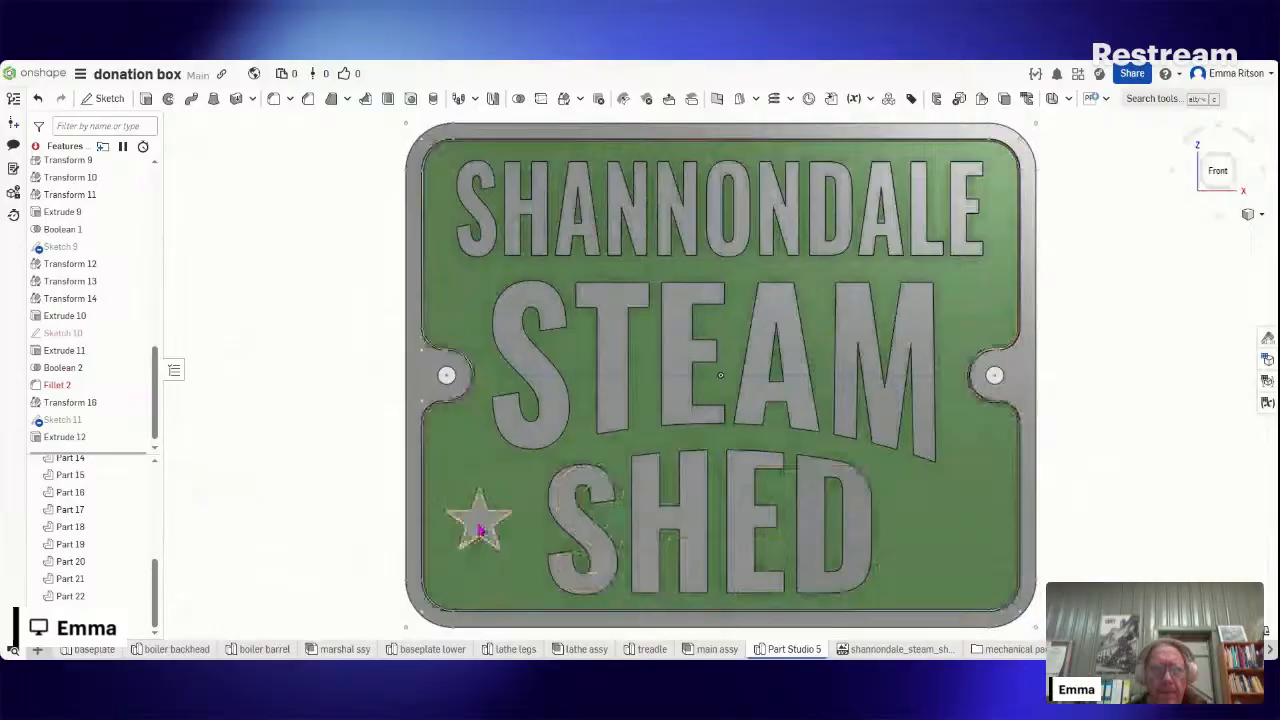
- Mirror the star part about the Right plane as a new part on the other side of SHED
click(579, 103)
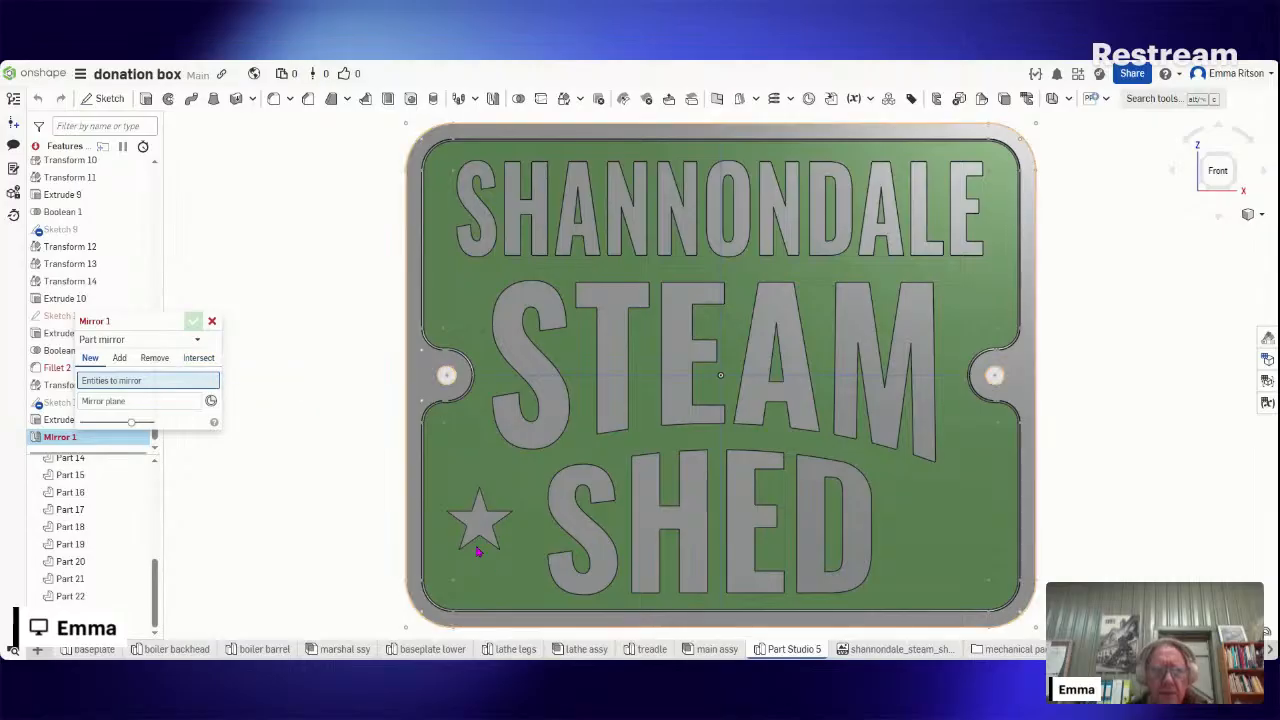
click(480, 530)
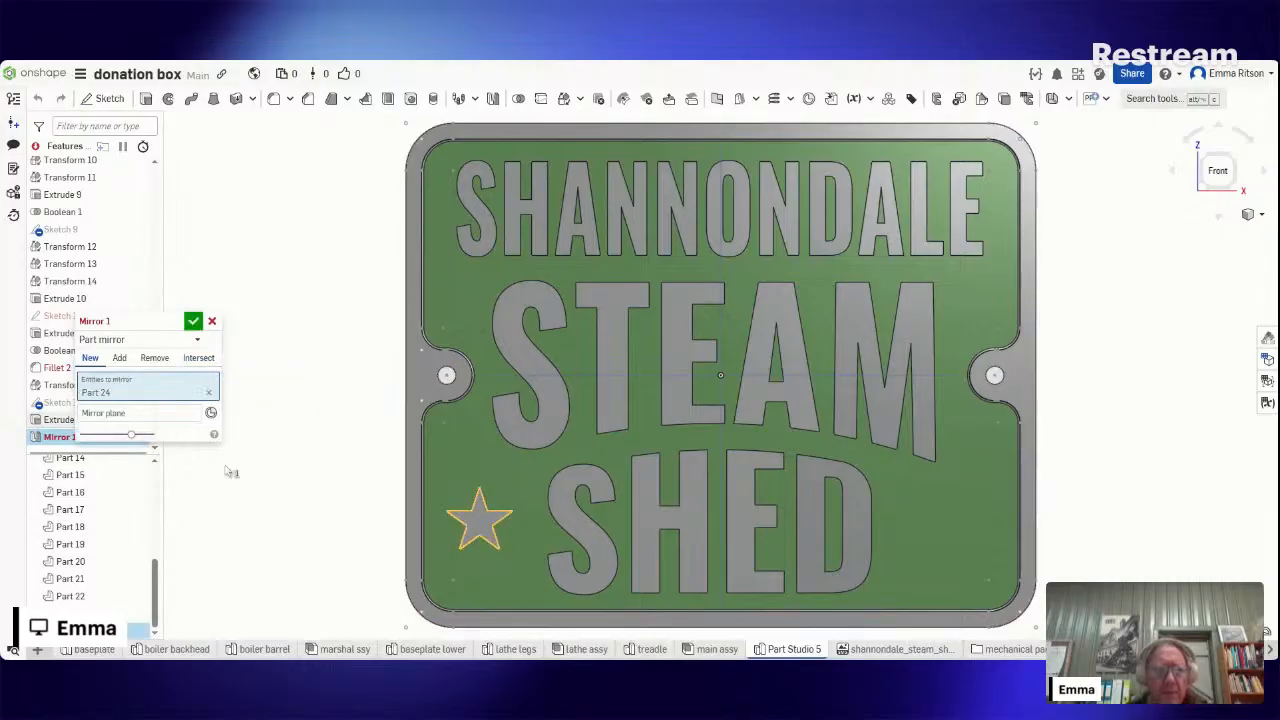
click(143, 417)
scroll(155, 168, up, 1)
scroll(155, 168, up, 5)
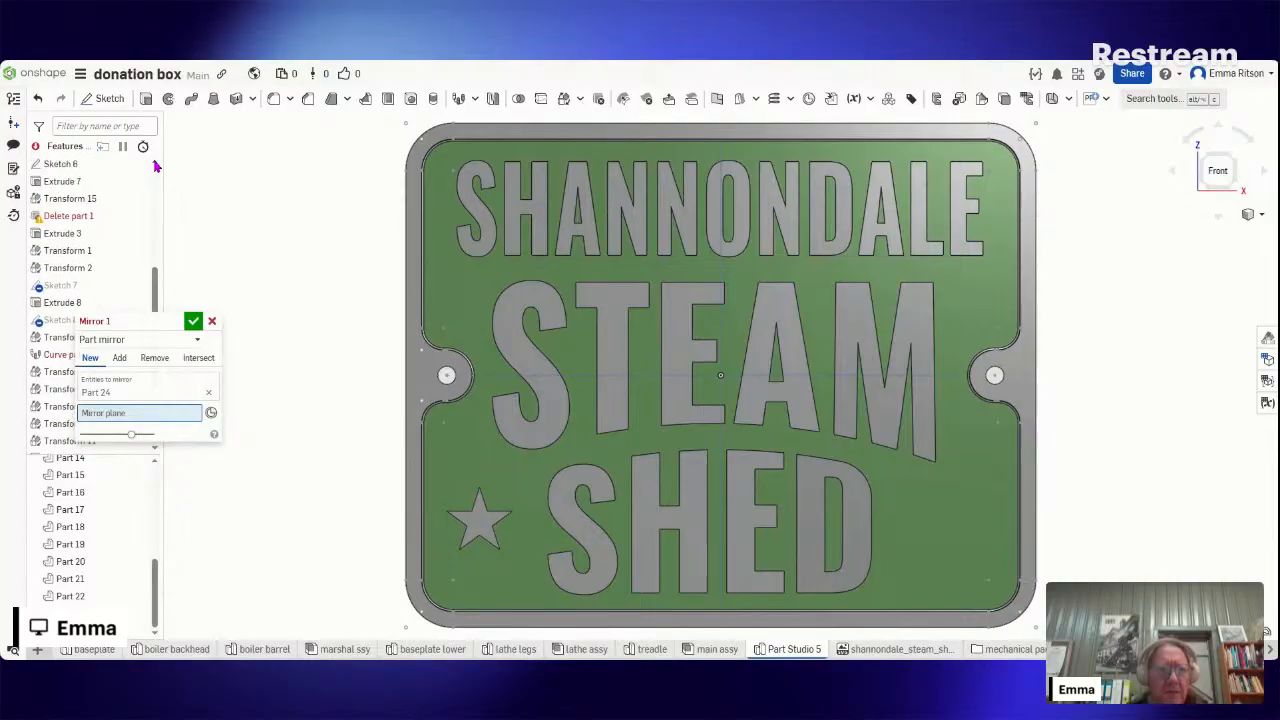
drag(155, 263, 156, 147)
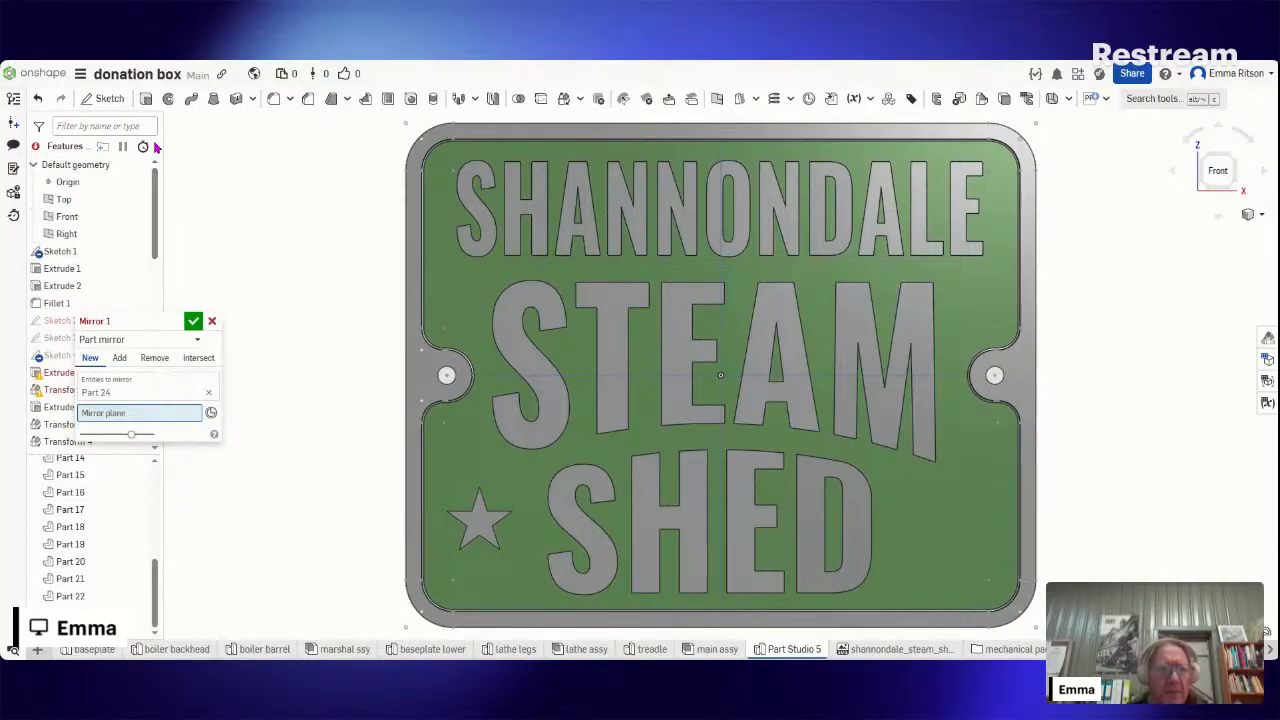
click(87, 236)
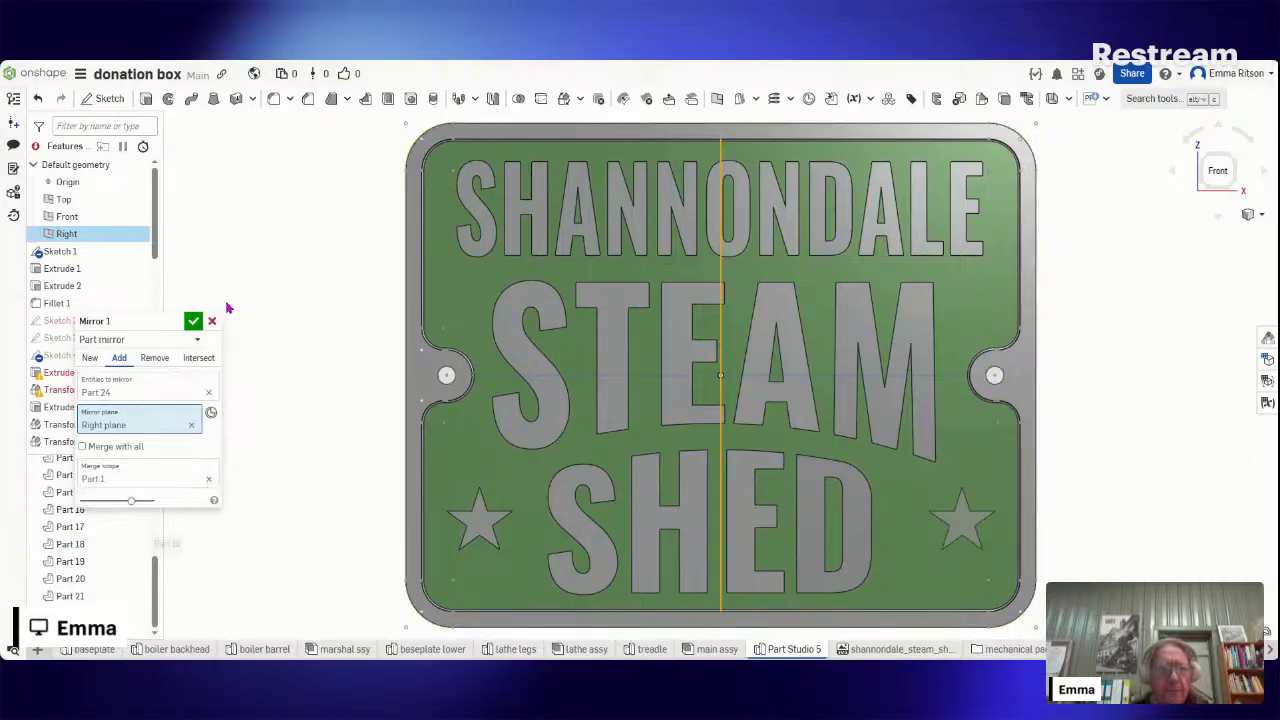
click(89, 360)
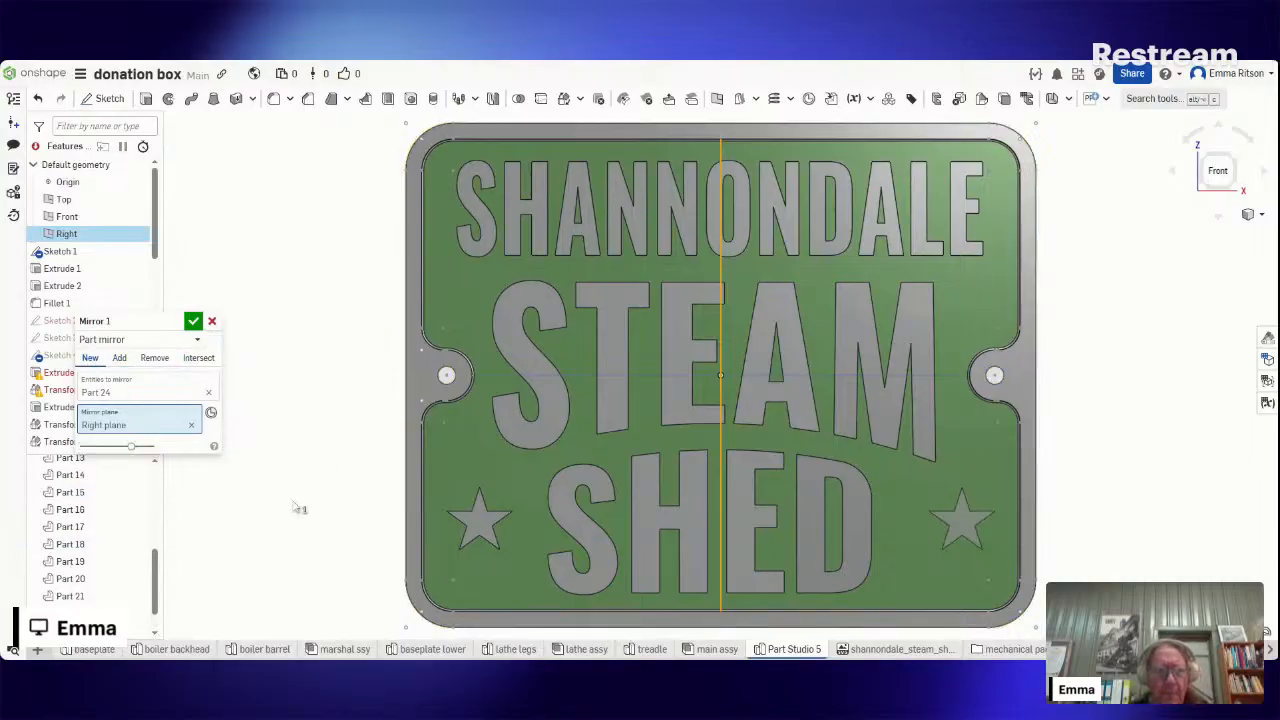
click(193, 322)
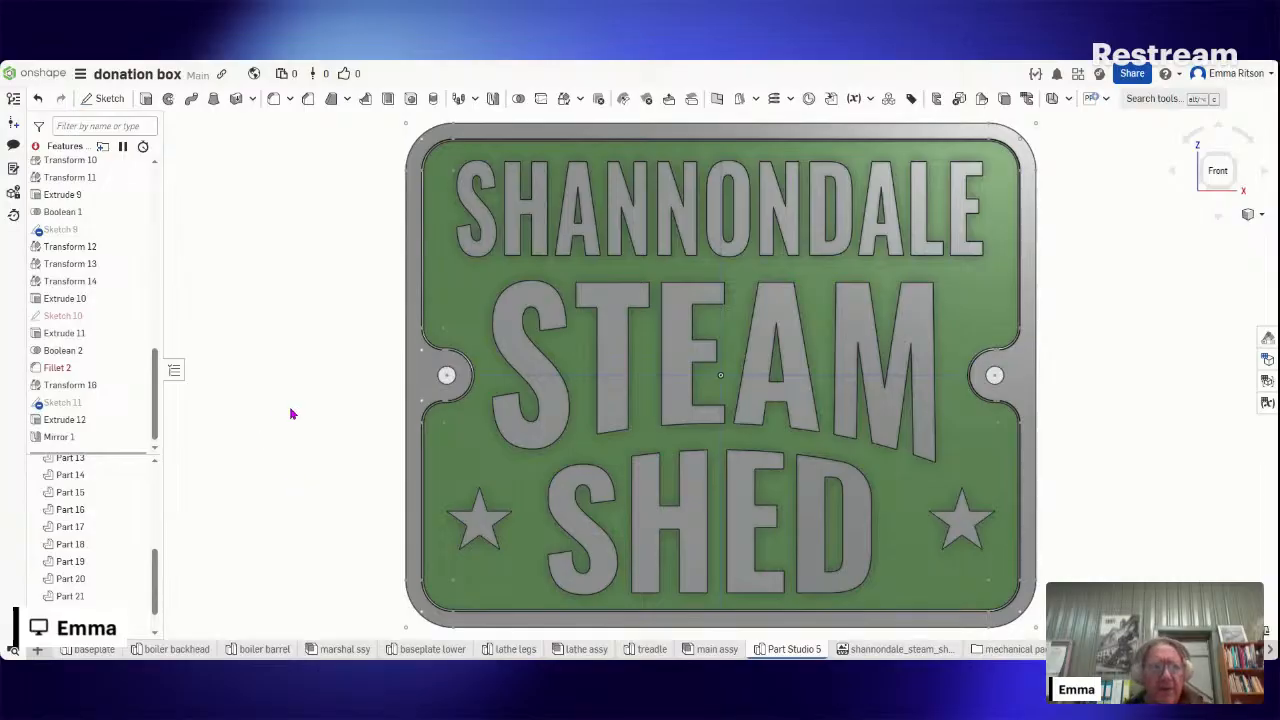
- Translate the star left of SHED by 3.8 mm in X and -4 mm in Z, and move this transform before the mirror feature
click(602, 98)
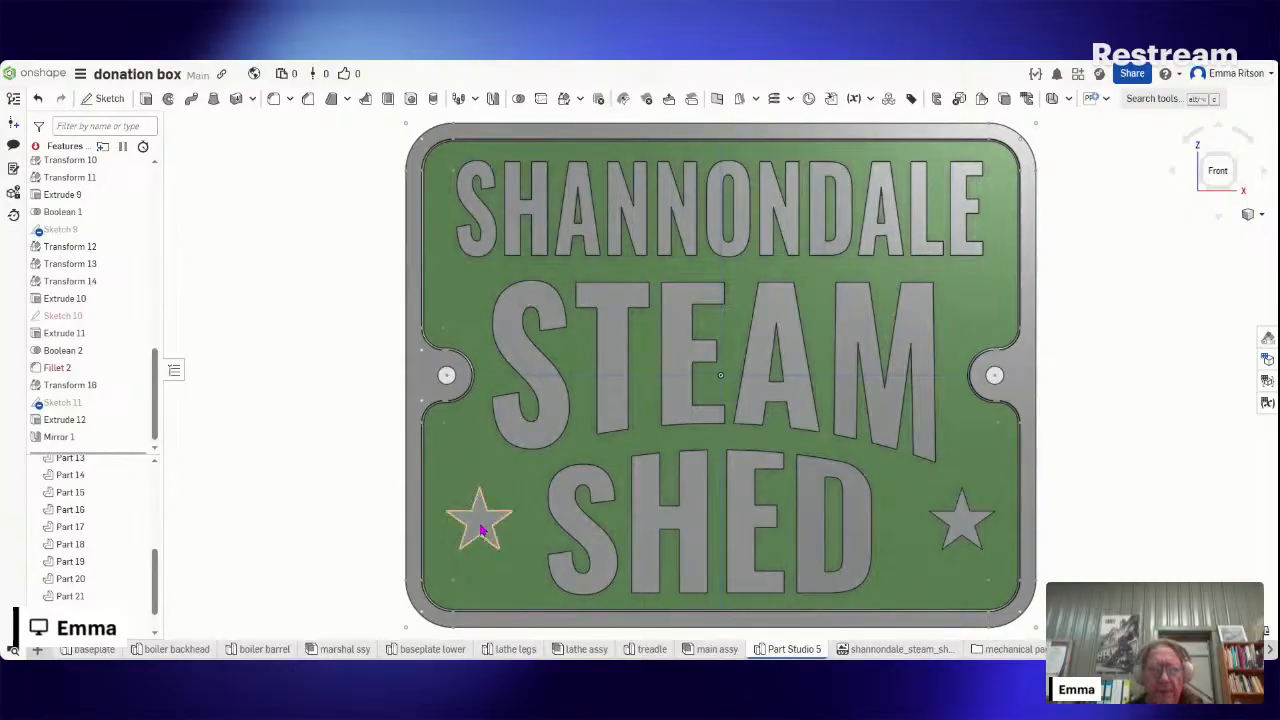
click(481, 531)
click(481, 531)
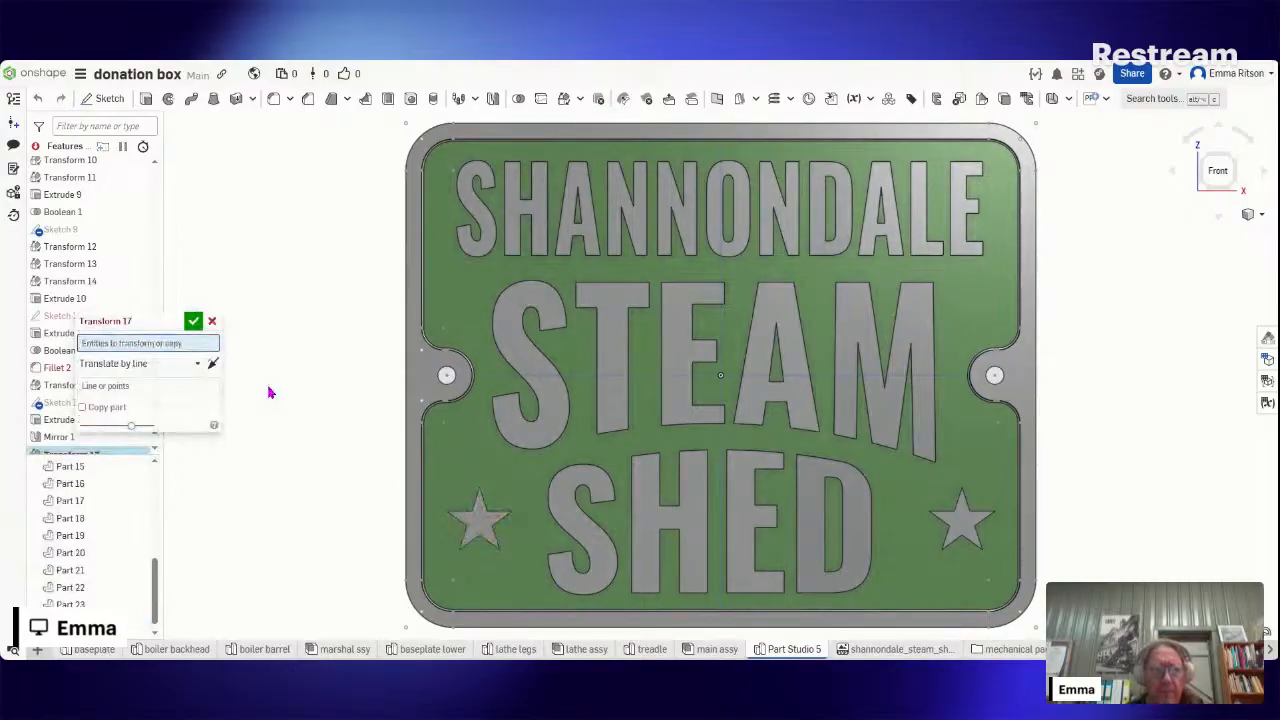
click(480, 518)
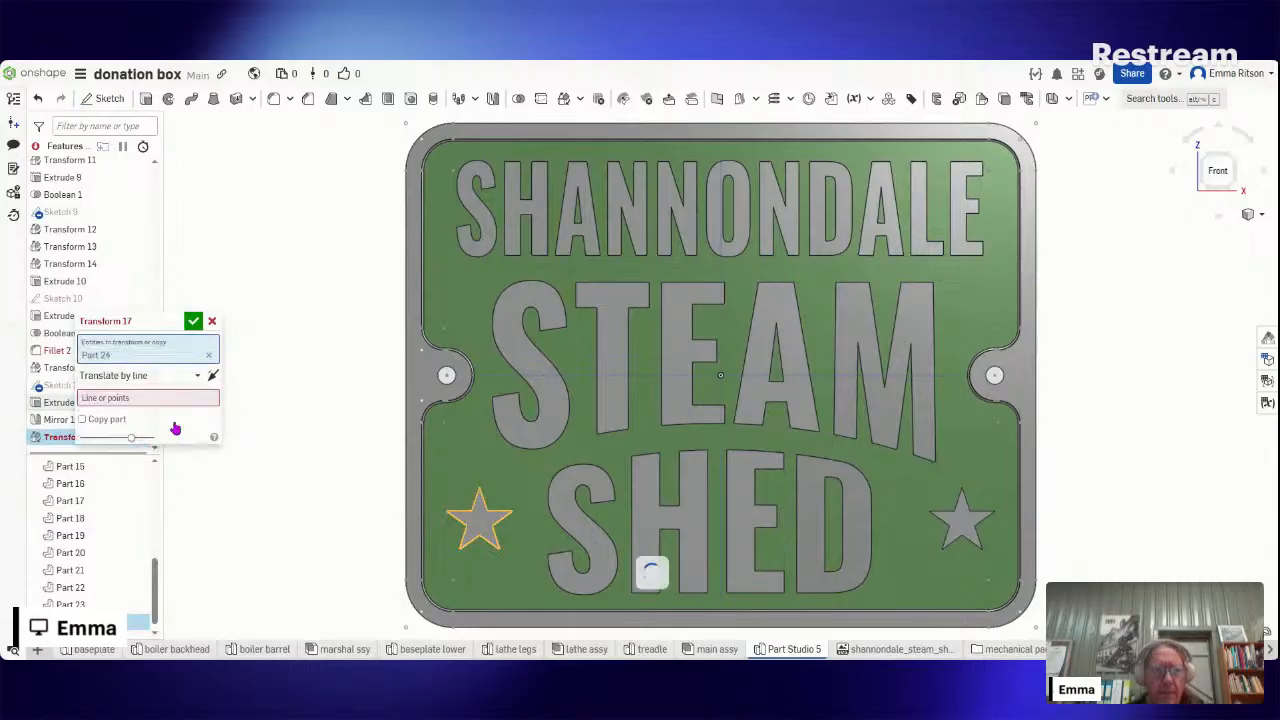
click(160, 385)
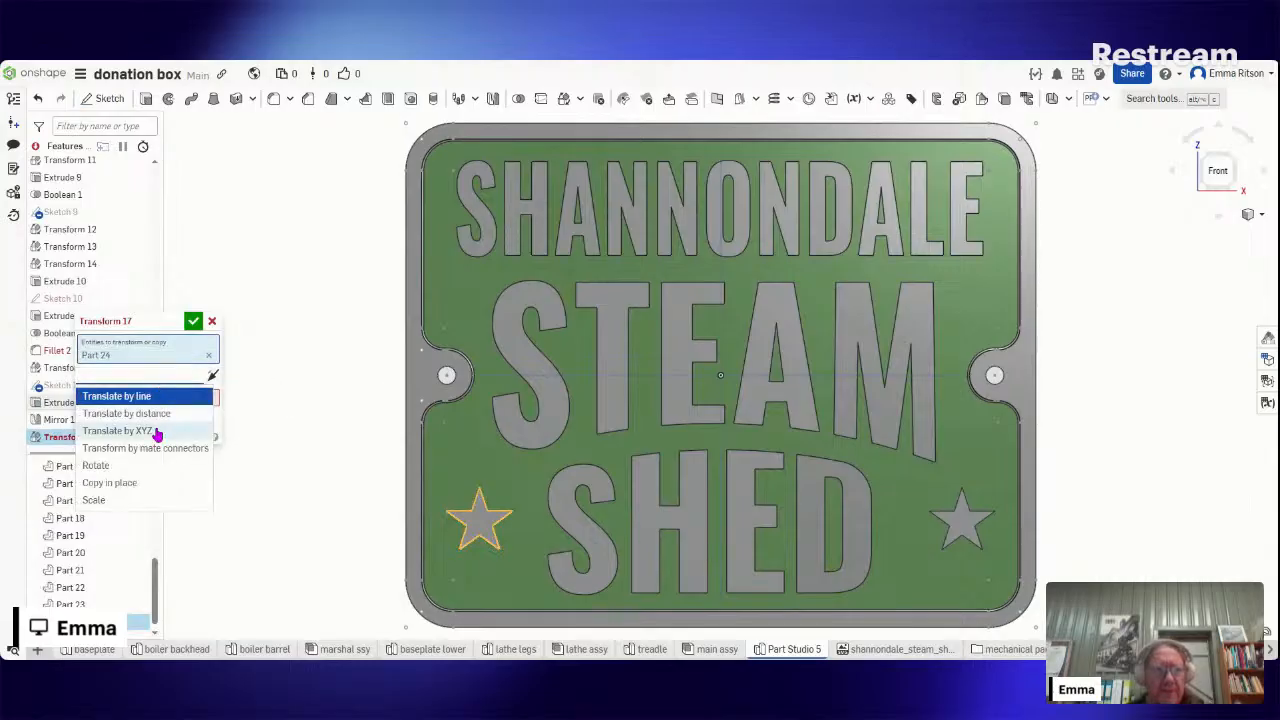
click(158, 430)
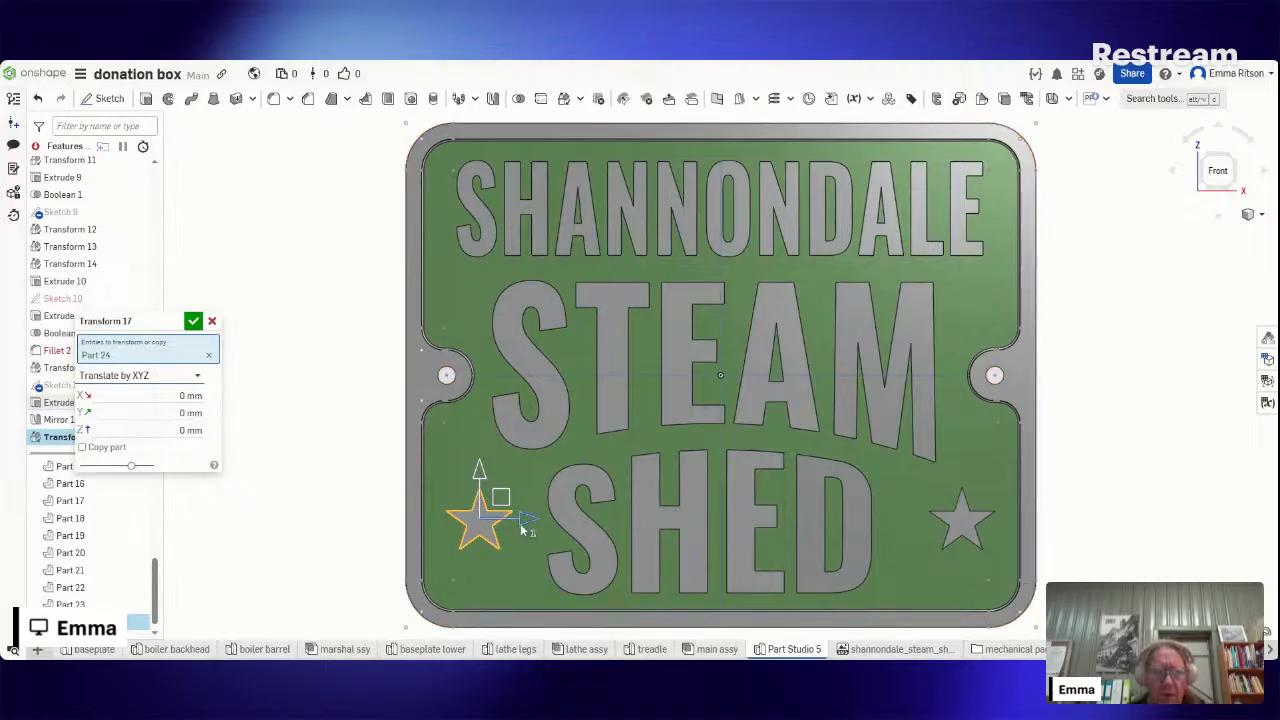
drag(531, 530, 538, 532)
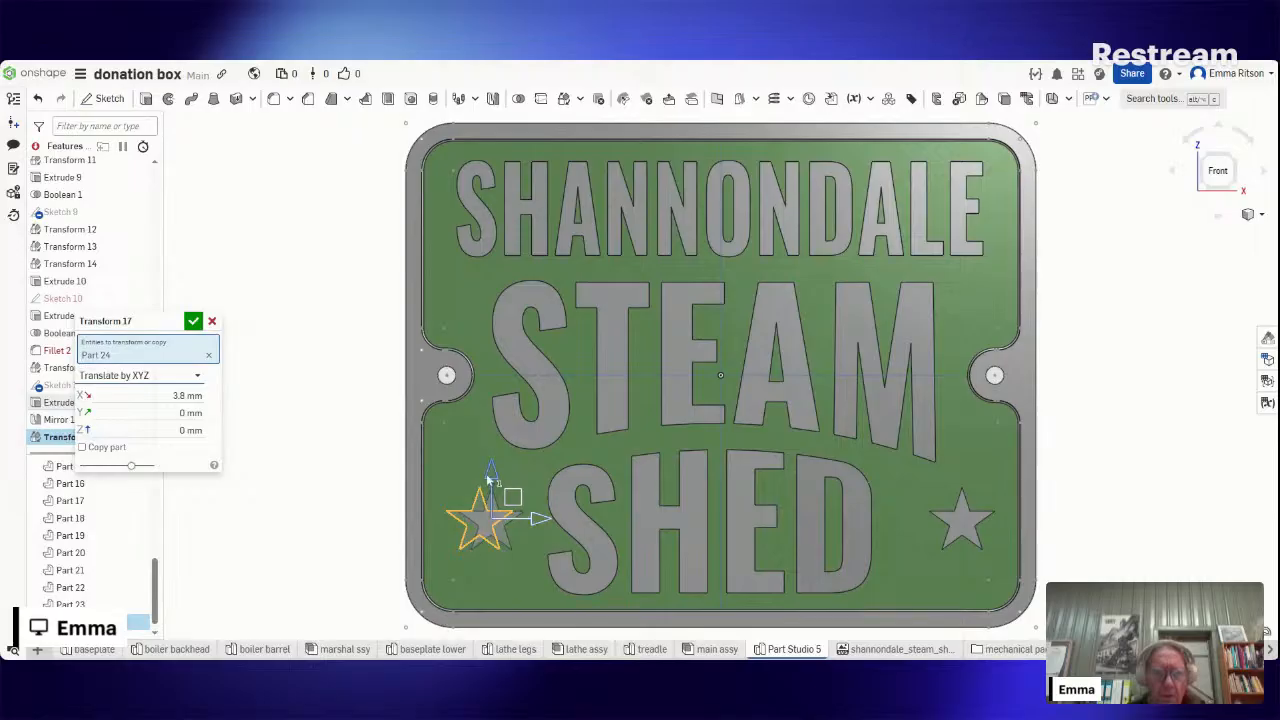
drag(489, 480, 493, 493)
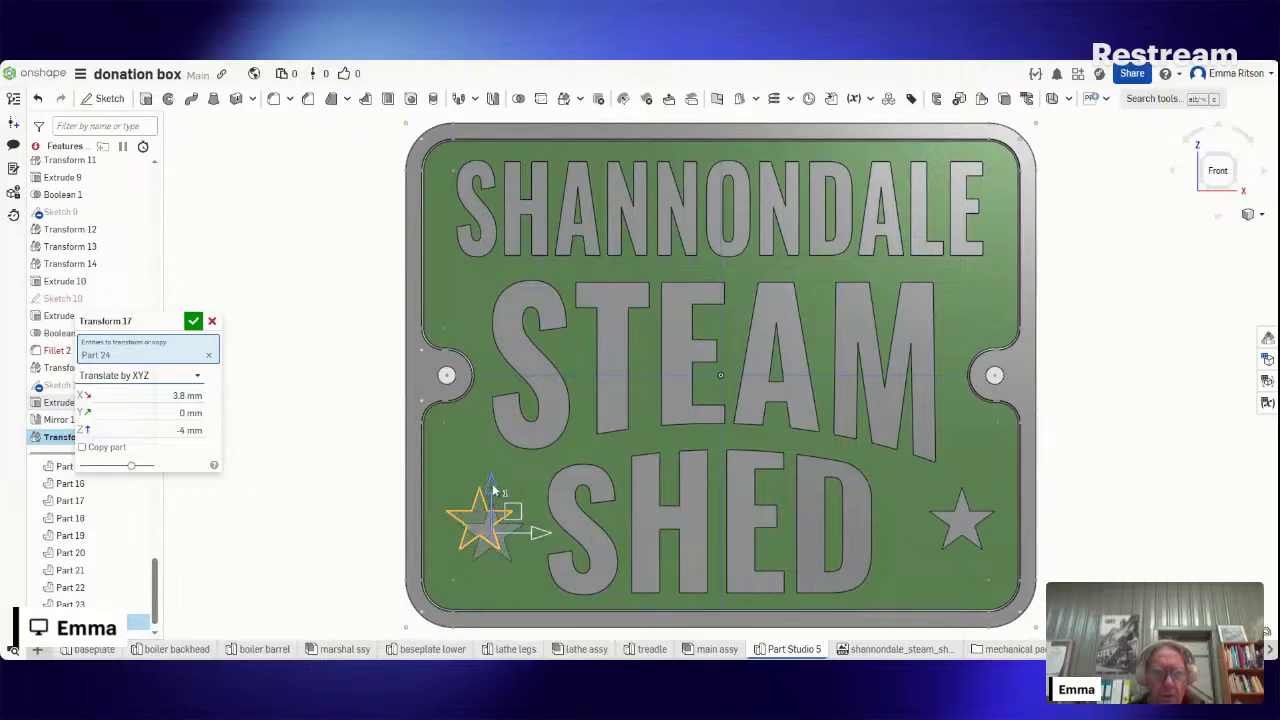
click(194, 322)
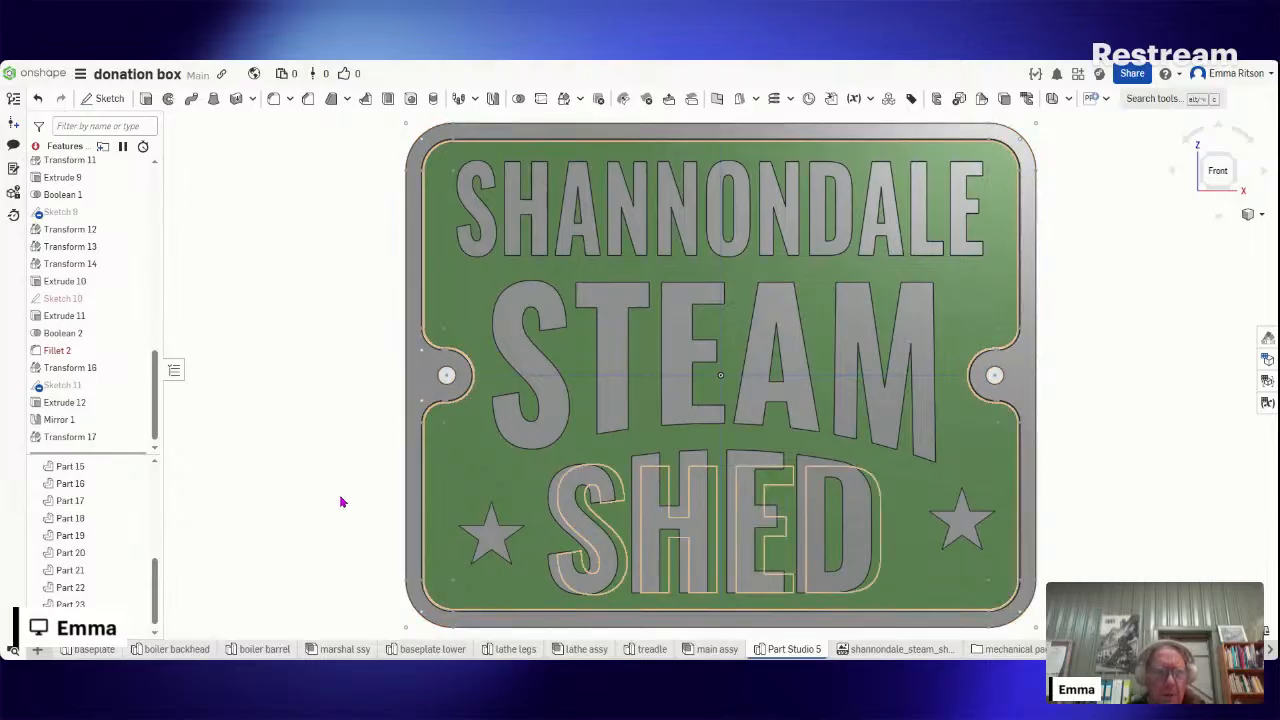
drag(72, 443, 84, 414)
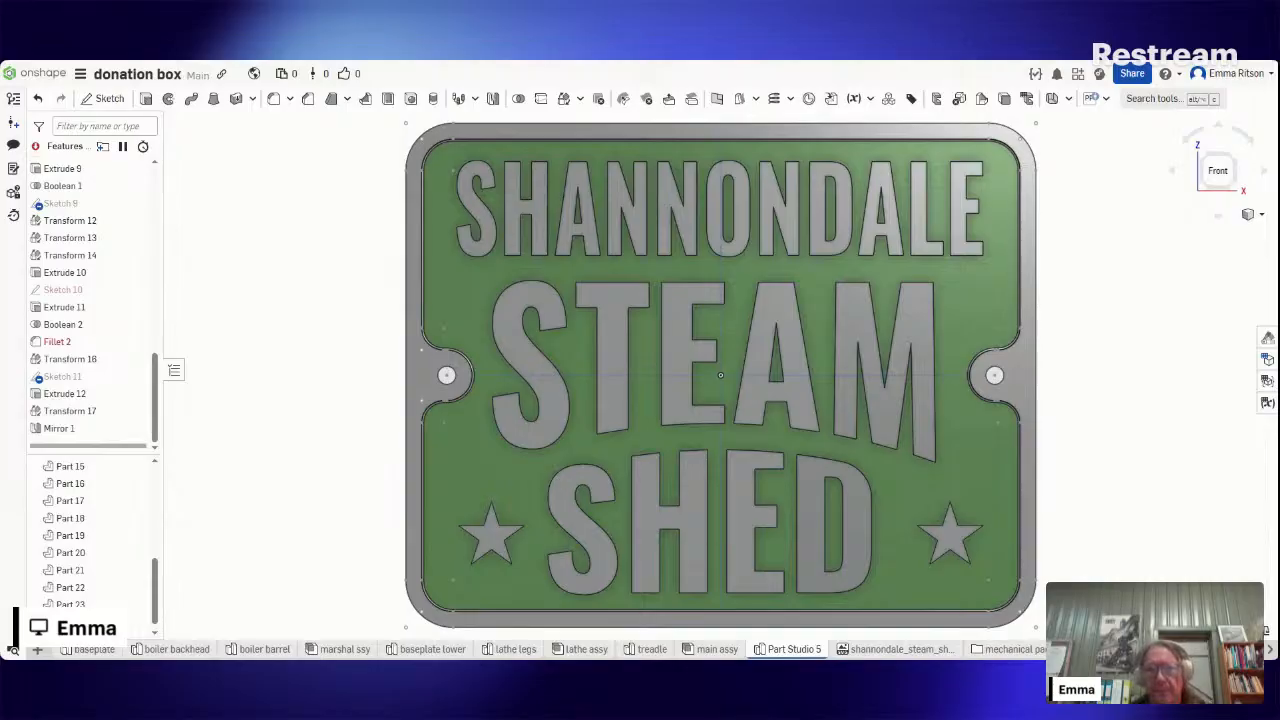
- Examine the sign from the top, front, bottom and back to check the stars' placement and raised height
right_drag(1132, 458, 1239, 215)
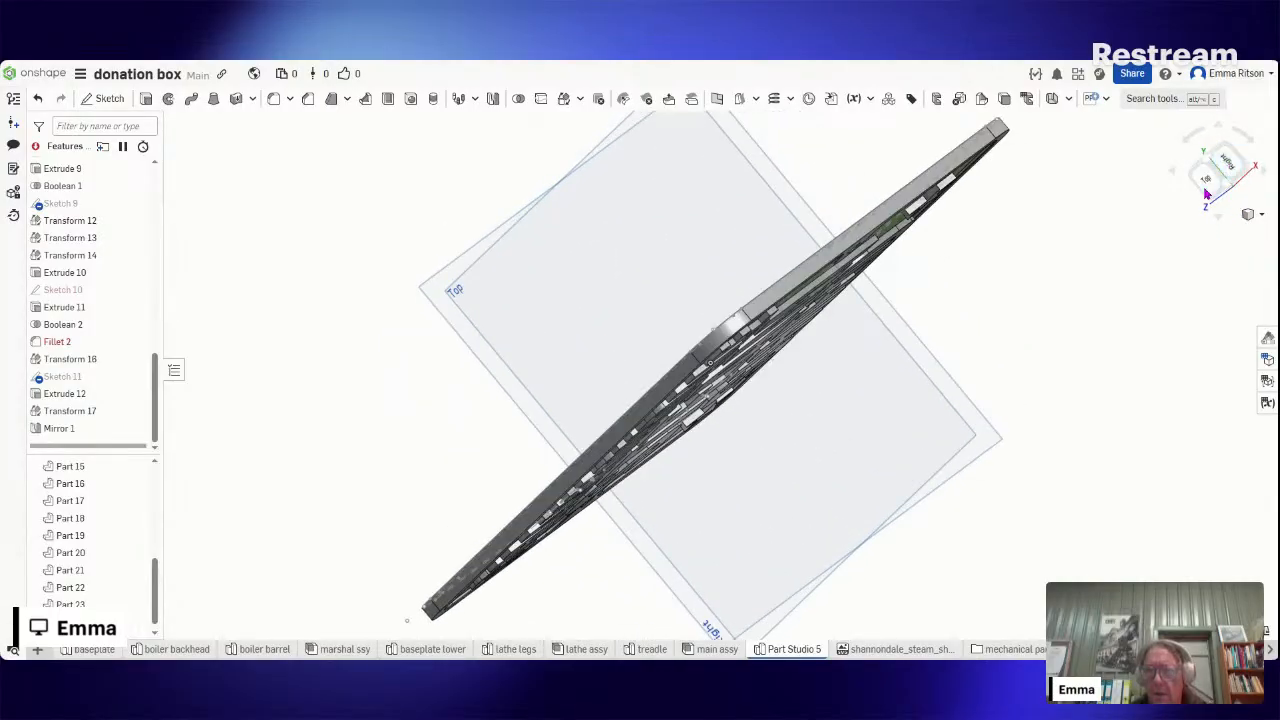
click(1207, 186)
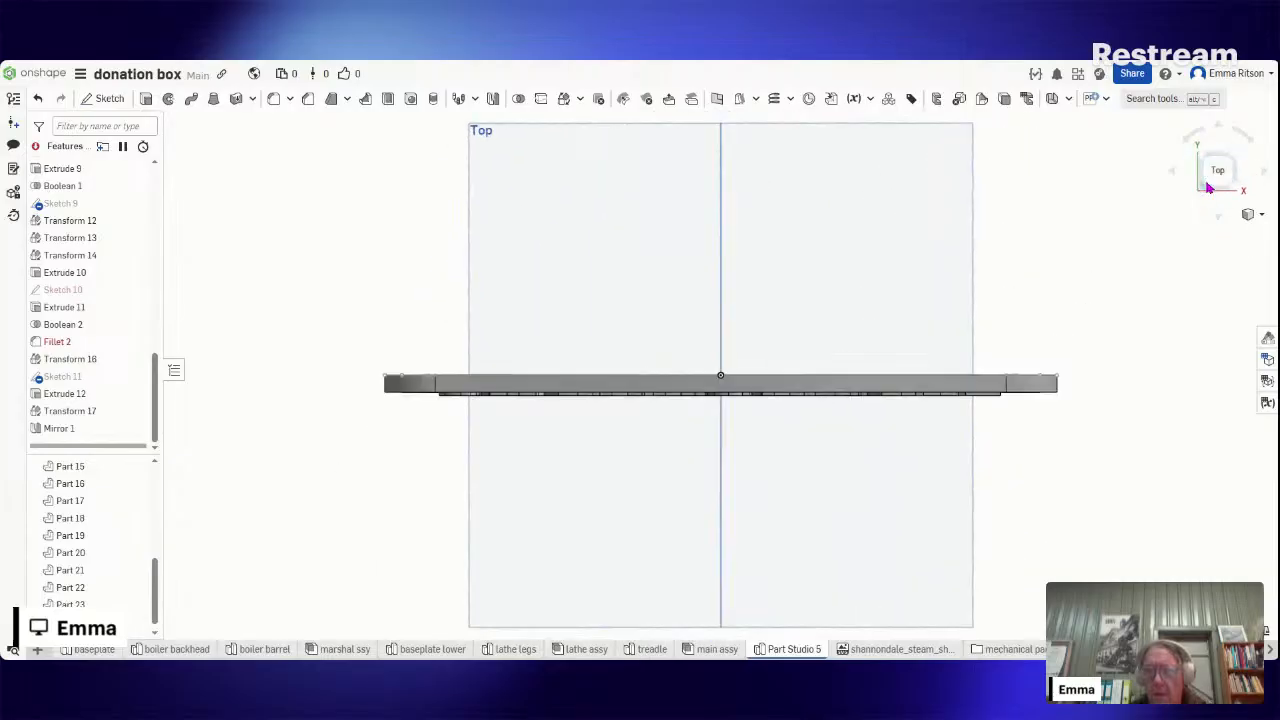
click(1218, 133)
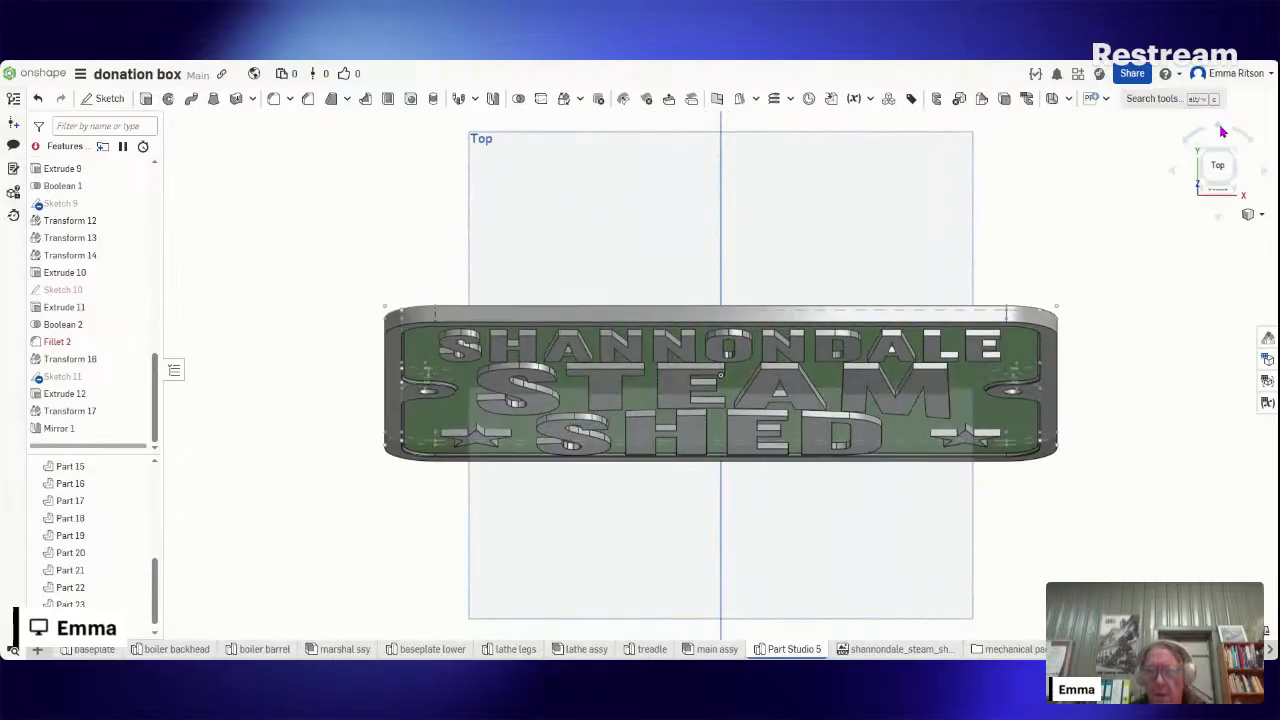
click(1221, 131)
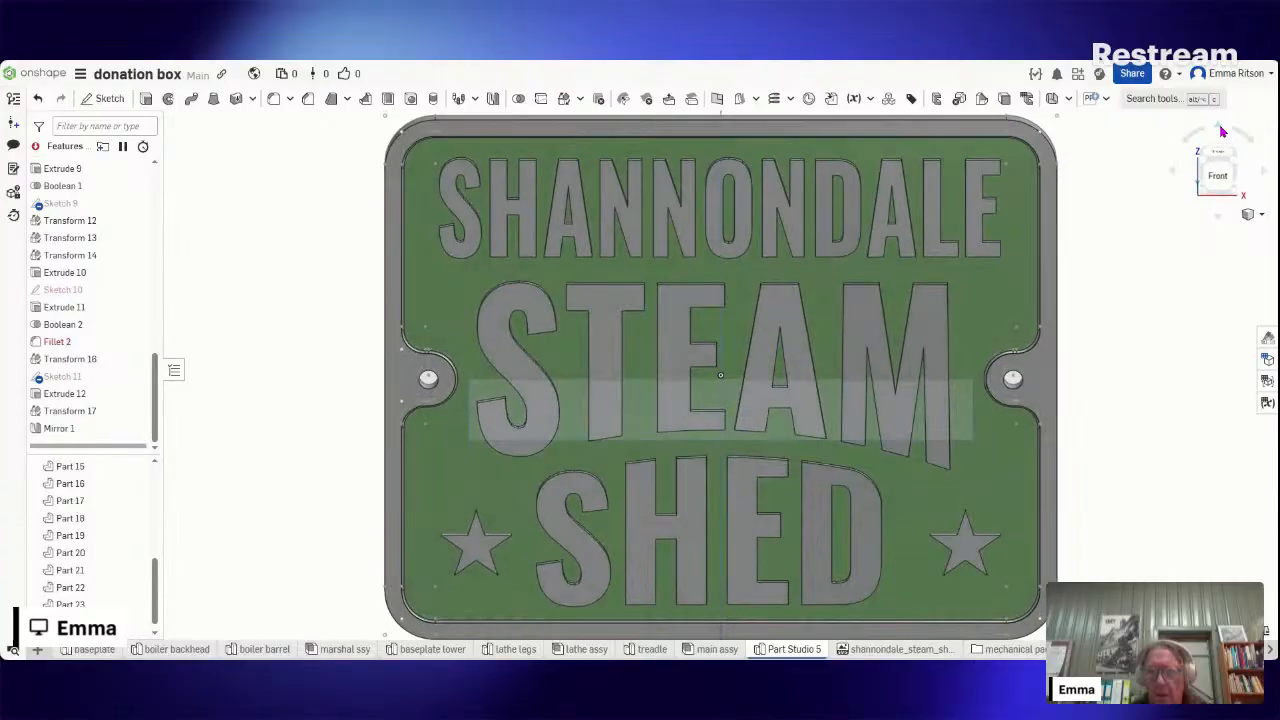
click(1221, 131)
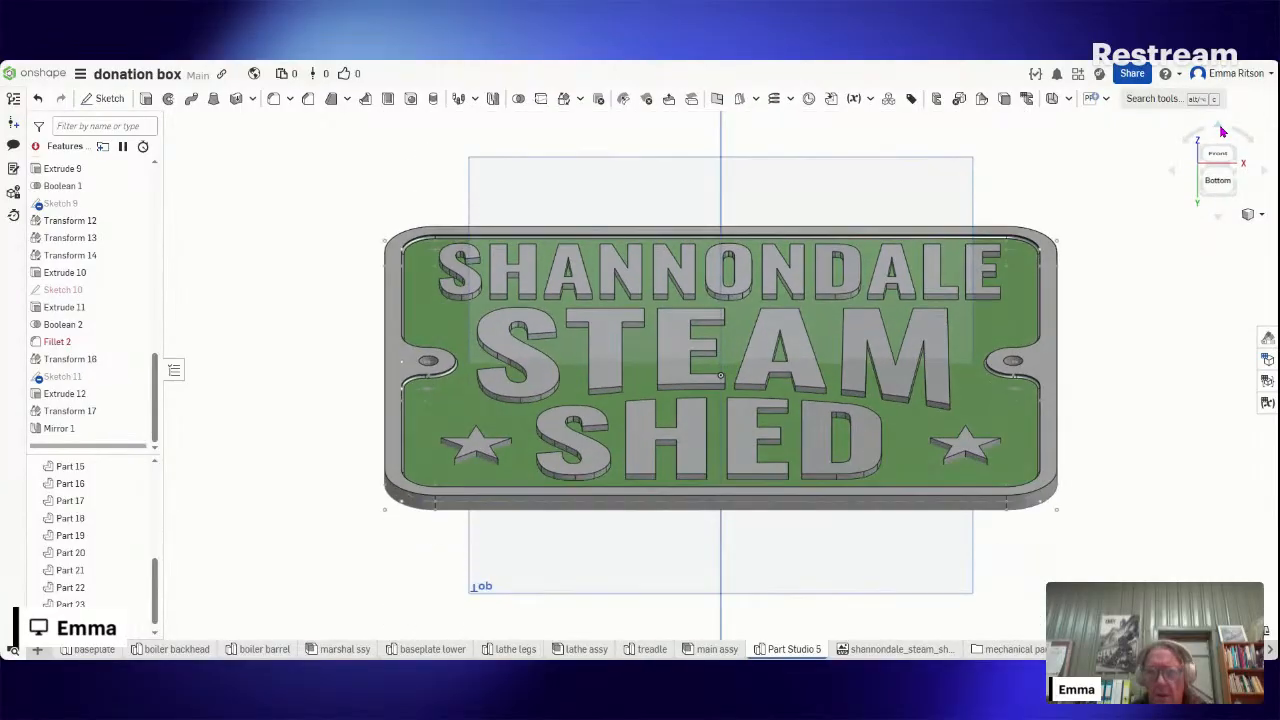
click(1221, 131)
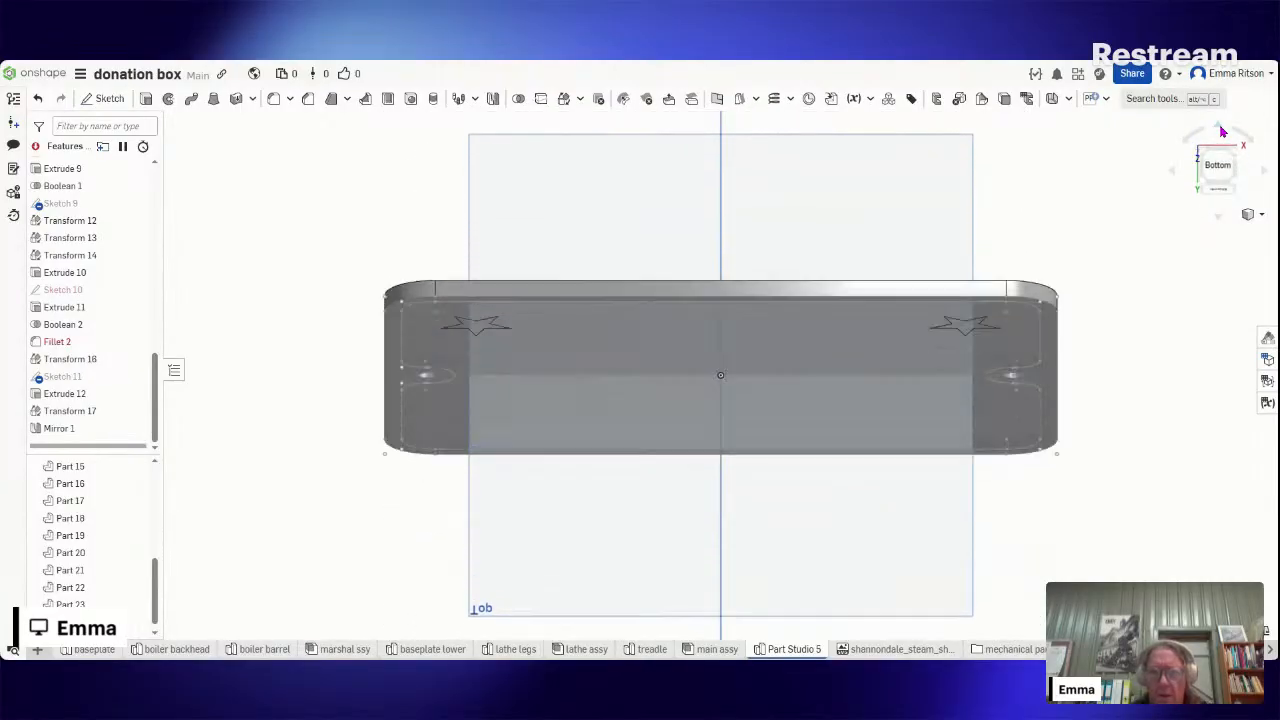
click(1221, 131)
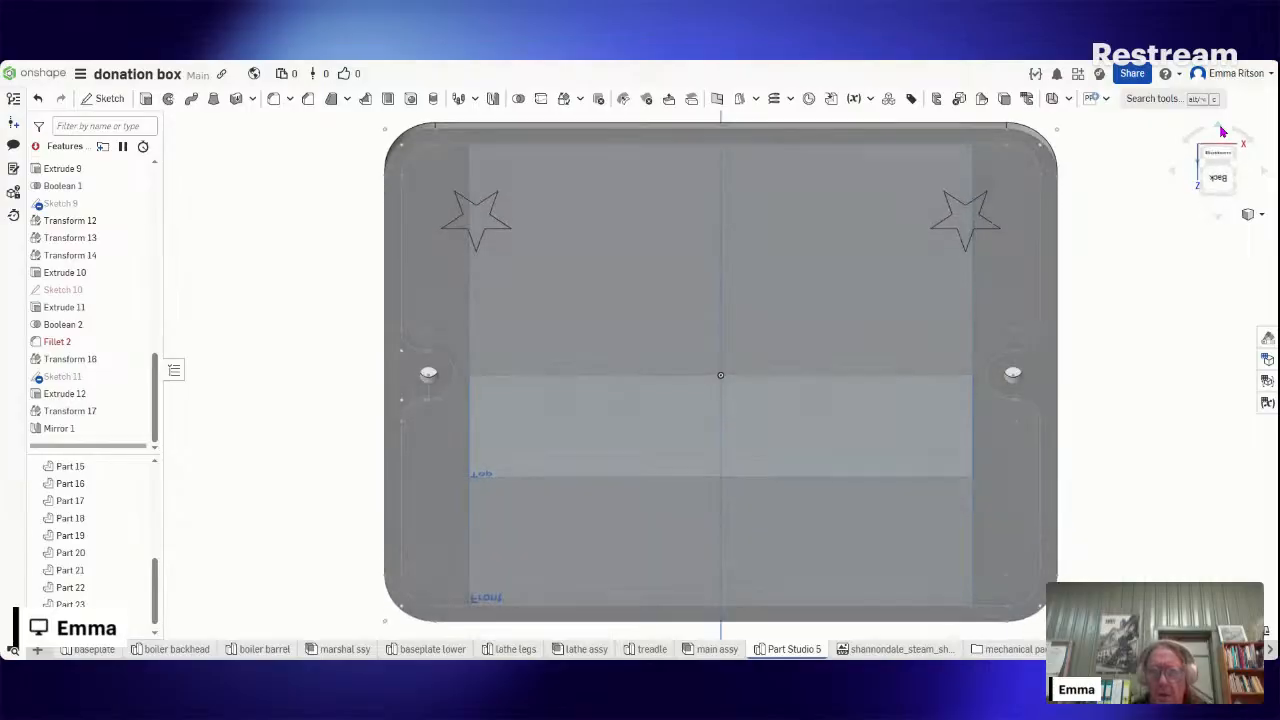
click(1221, 131)
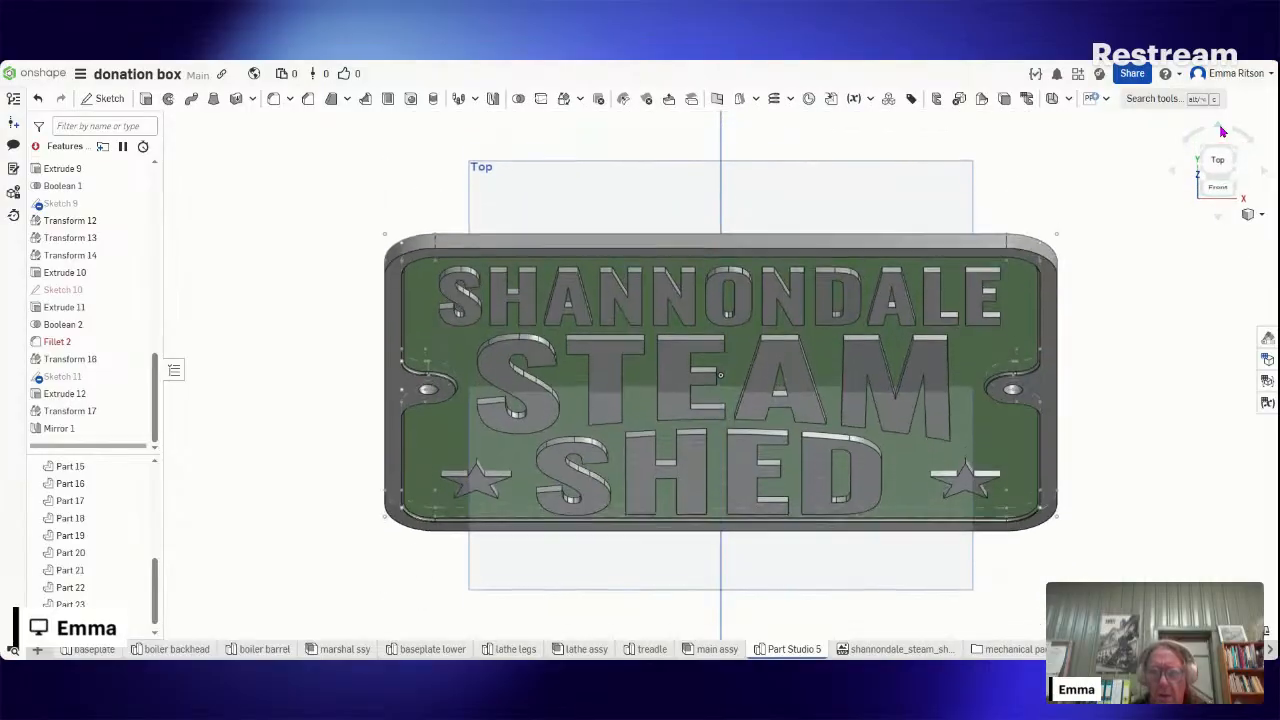
click(1217, 184)
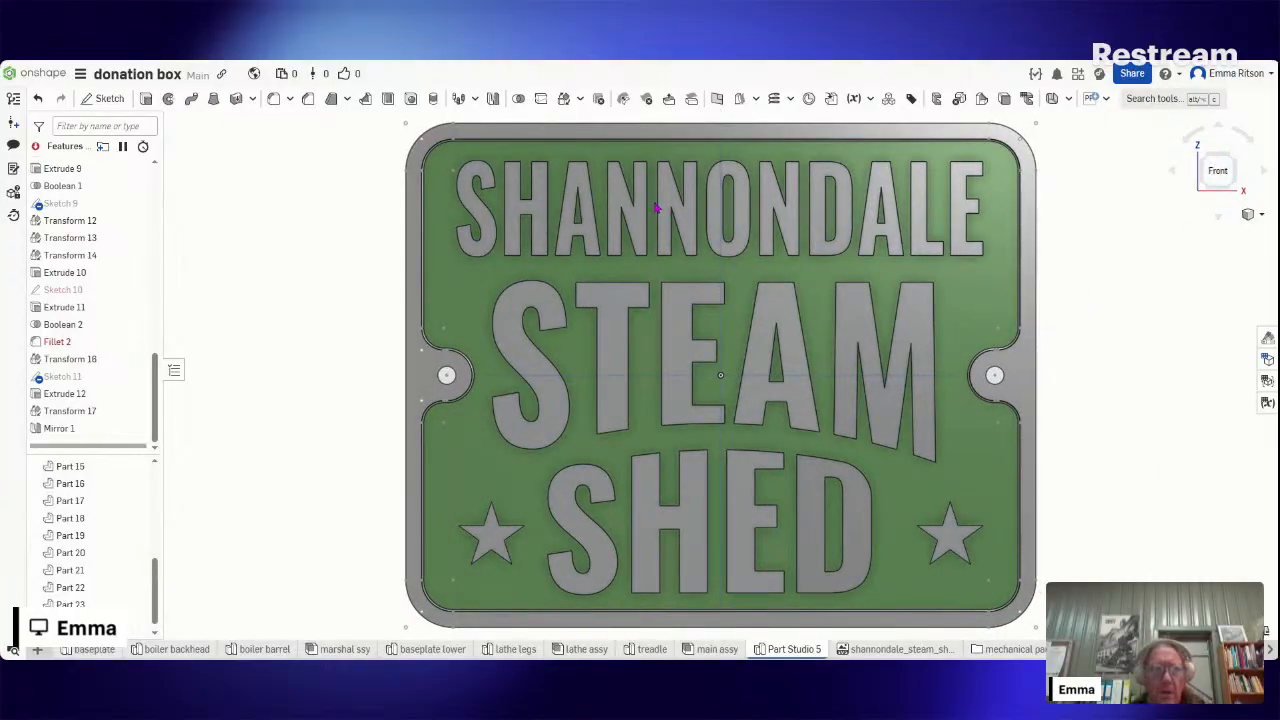
- Union all the letters of SHANNONDALE STEAM SHED, both stars and the sign plate into one part with a Boolean
click(519, 99)
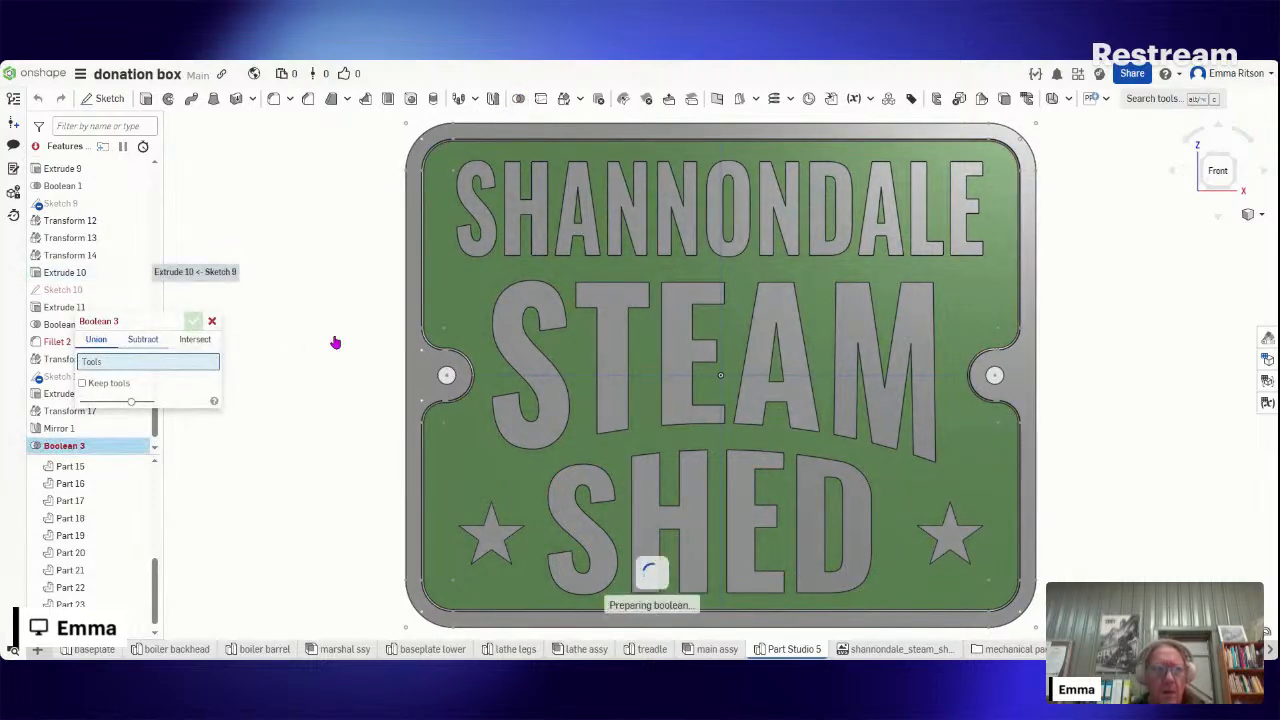
drag(362, 121, 884, 356)
drag(1202, 478, 768, 303)
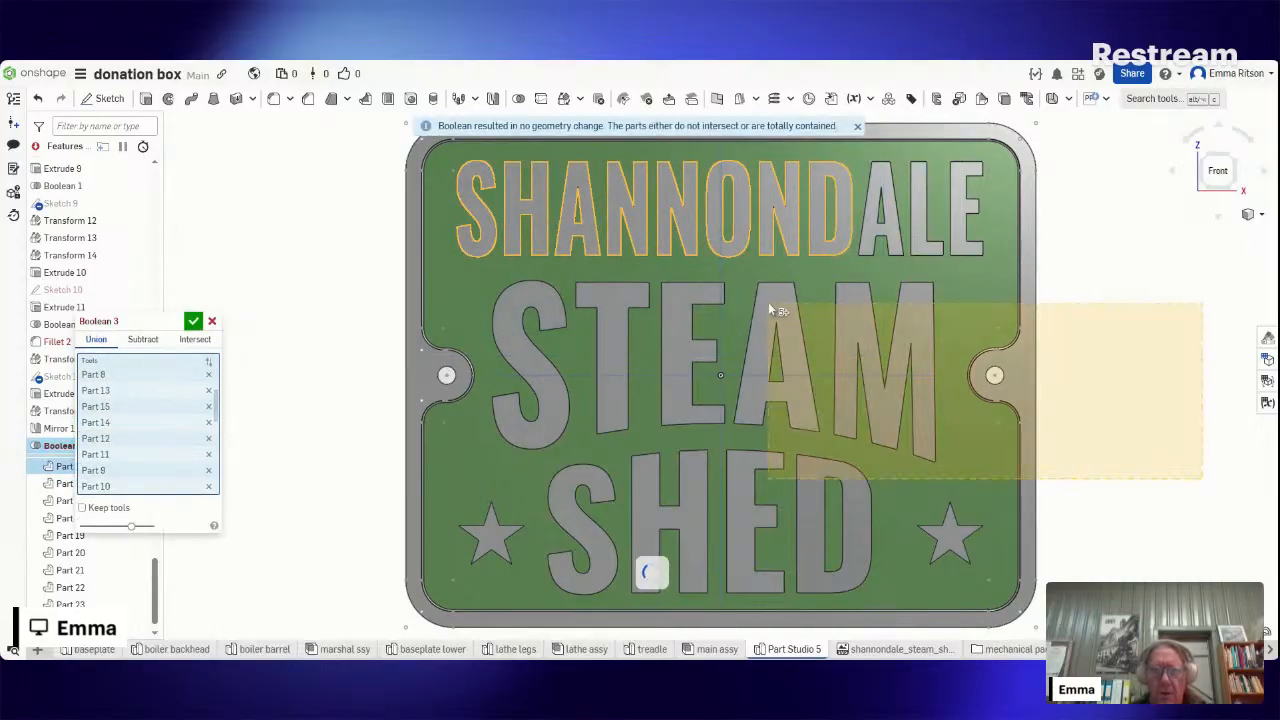
drag(1178, 490, 1178, 490)
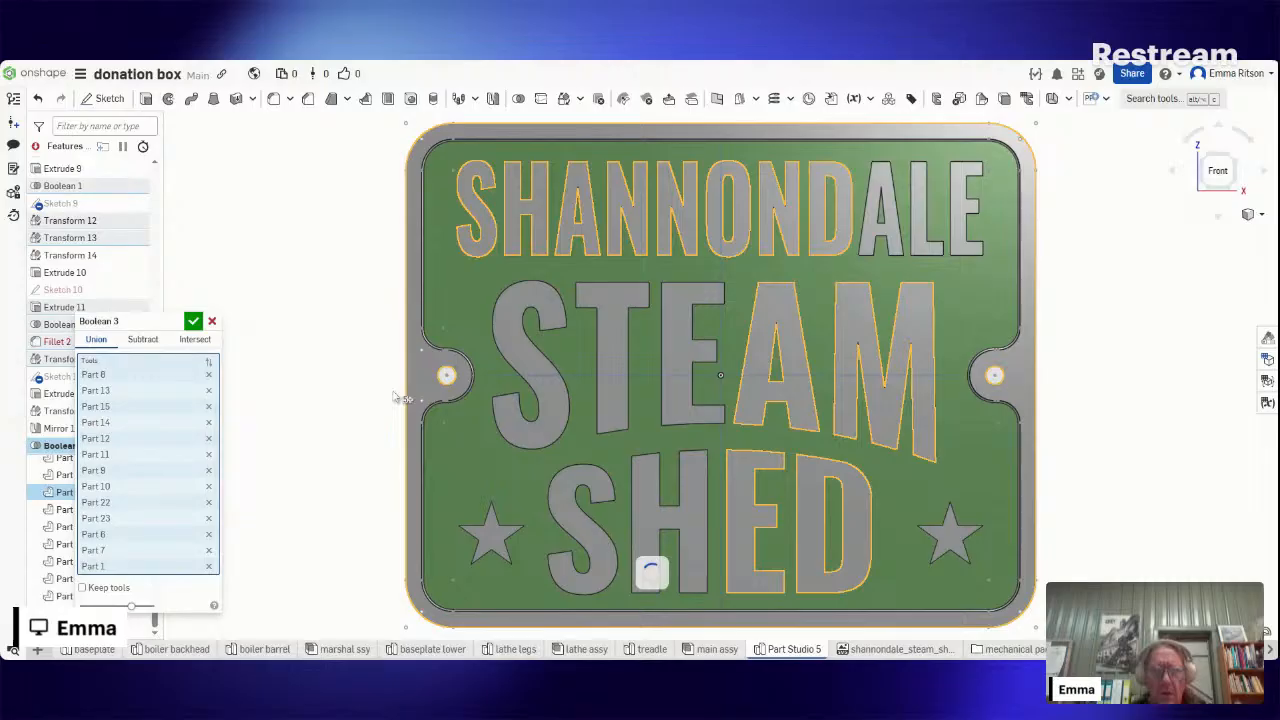
mouse_move(327, 282)
mouse_down()
mouse_move(740, 443)
mouse_move(310, 297)
mouse_up()
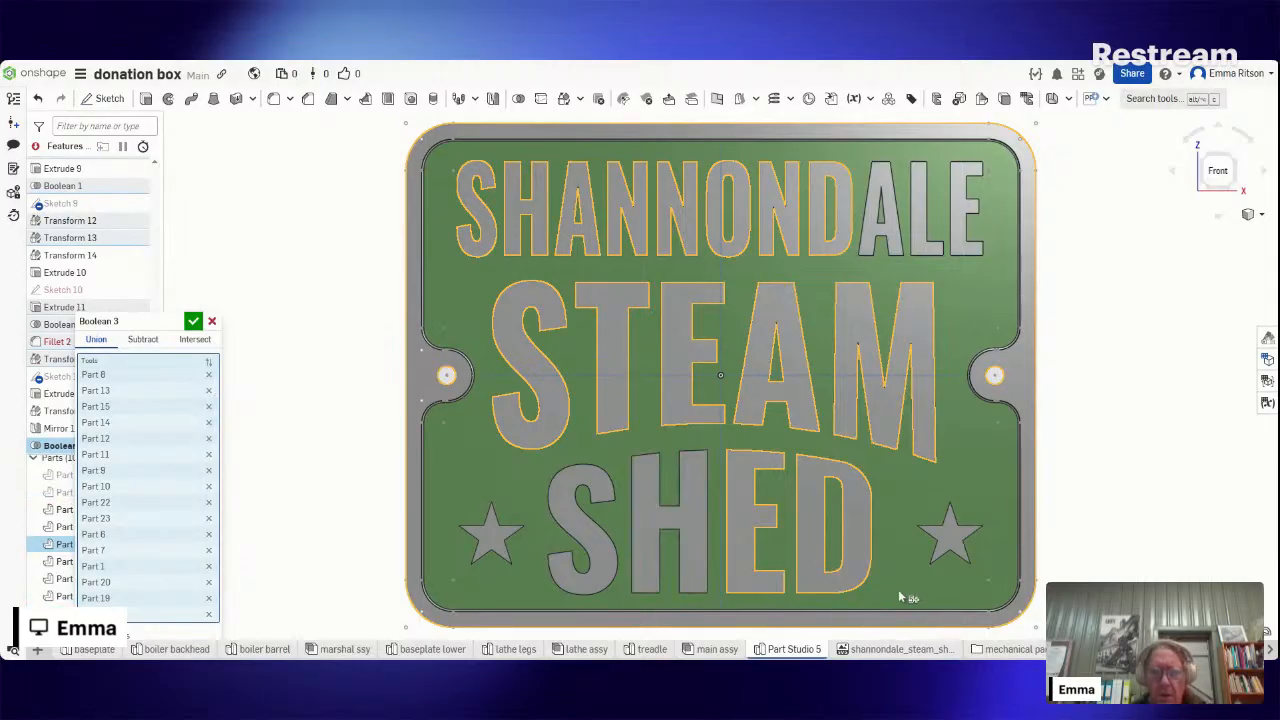
drag(898, 589, 409, 487)
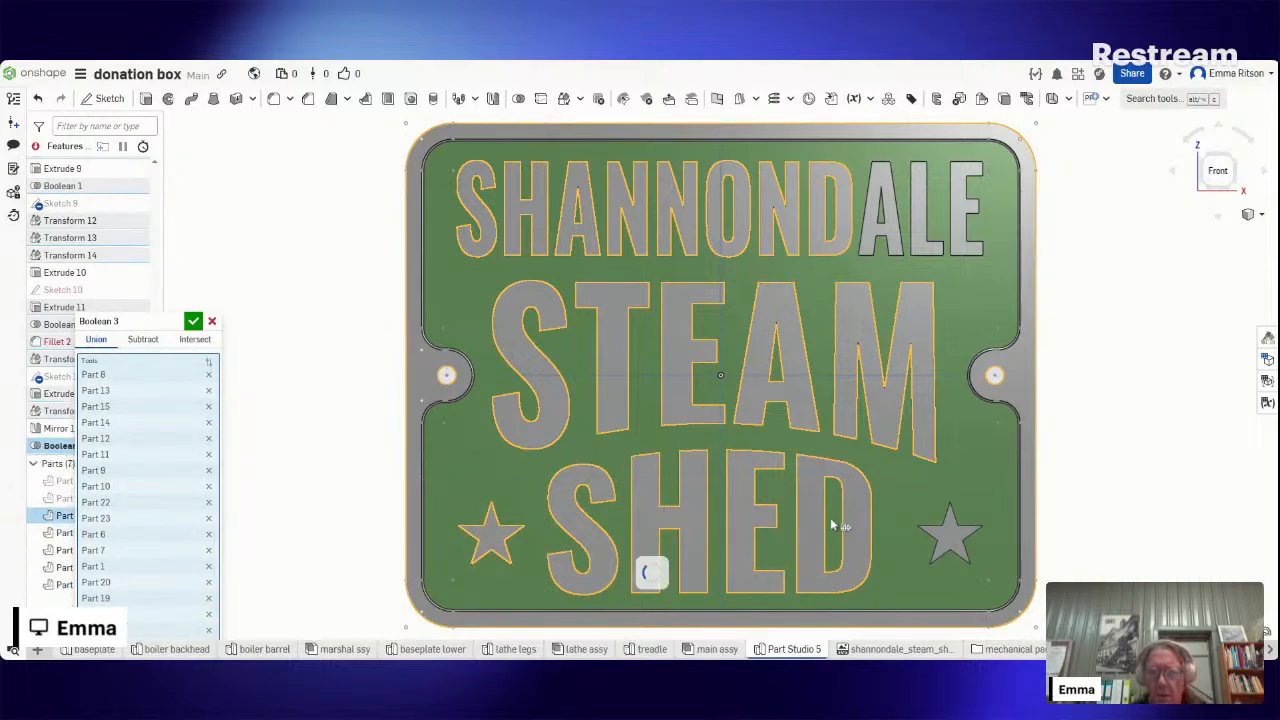
drag(1144, 586, 922, 503)
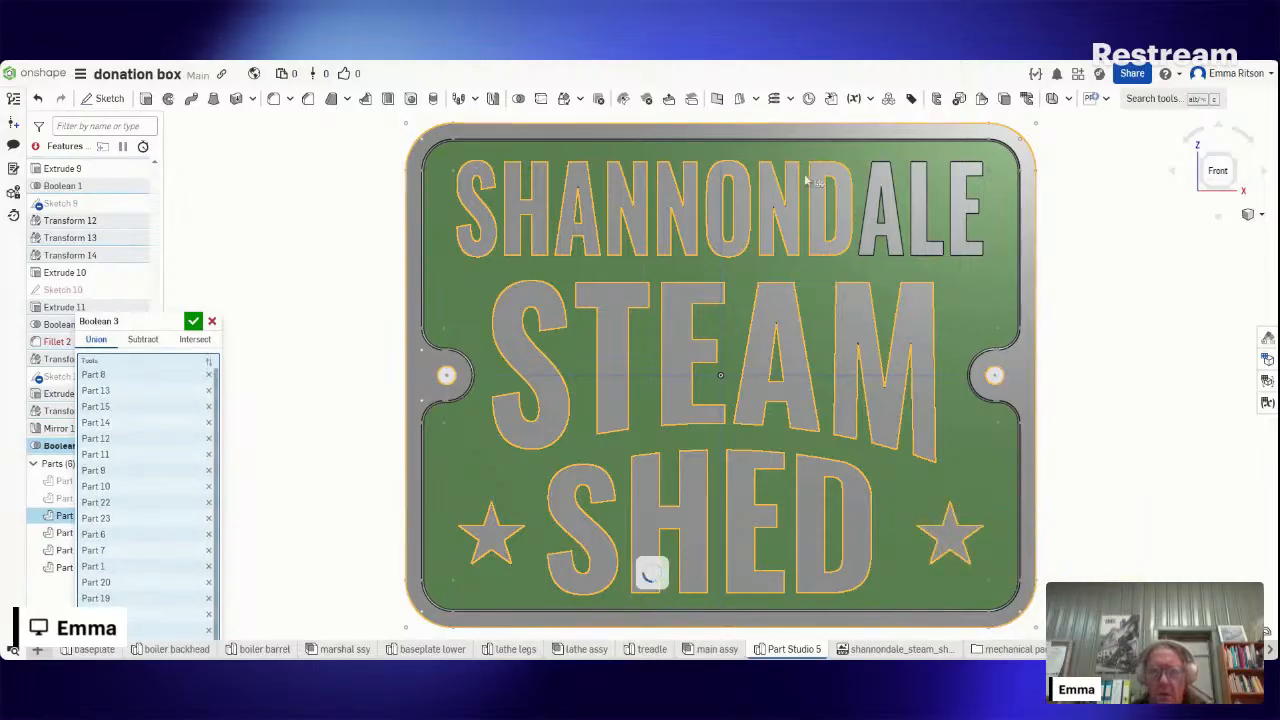
drag(1043, 299, 814, 171)
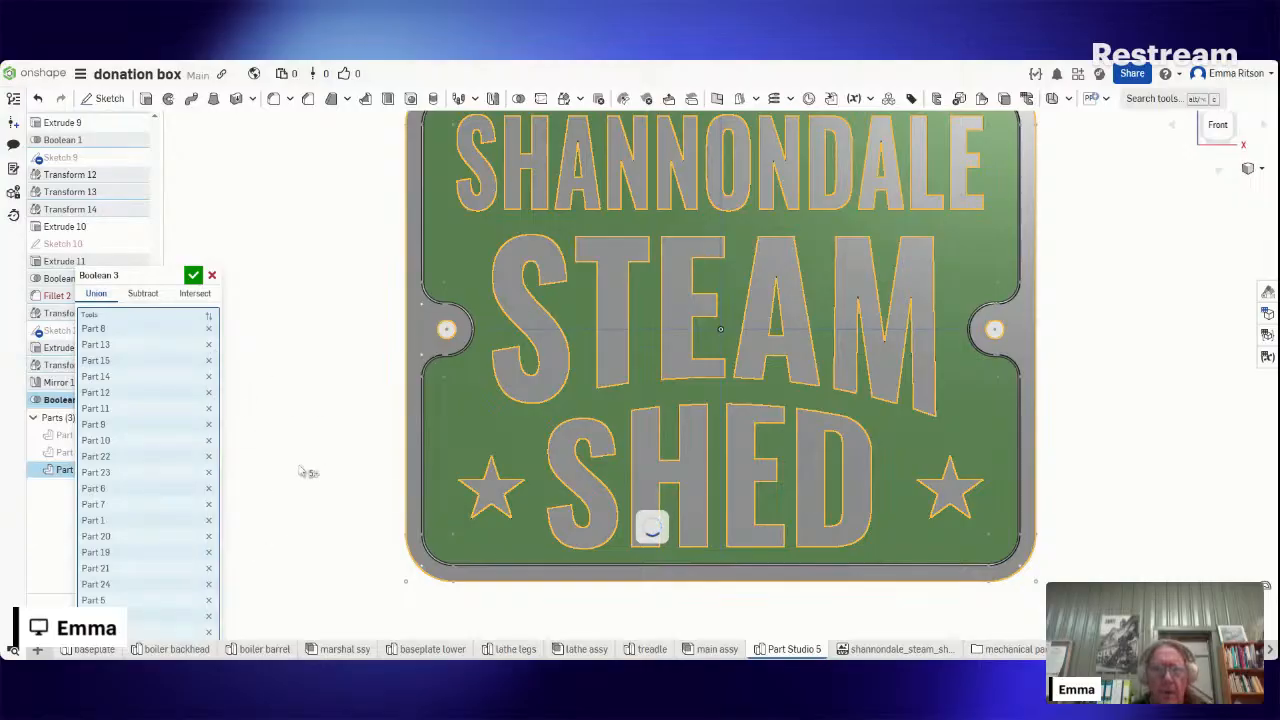
click(195, 277)
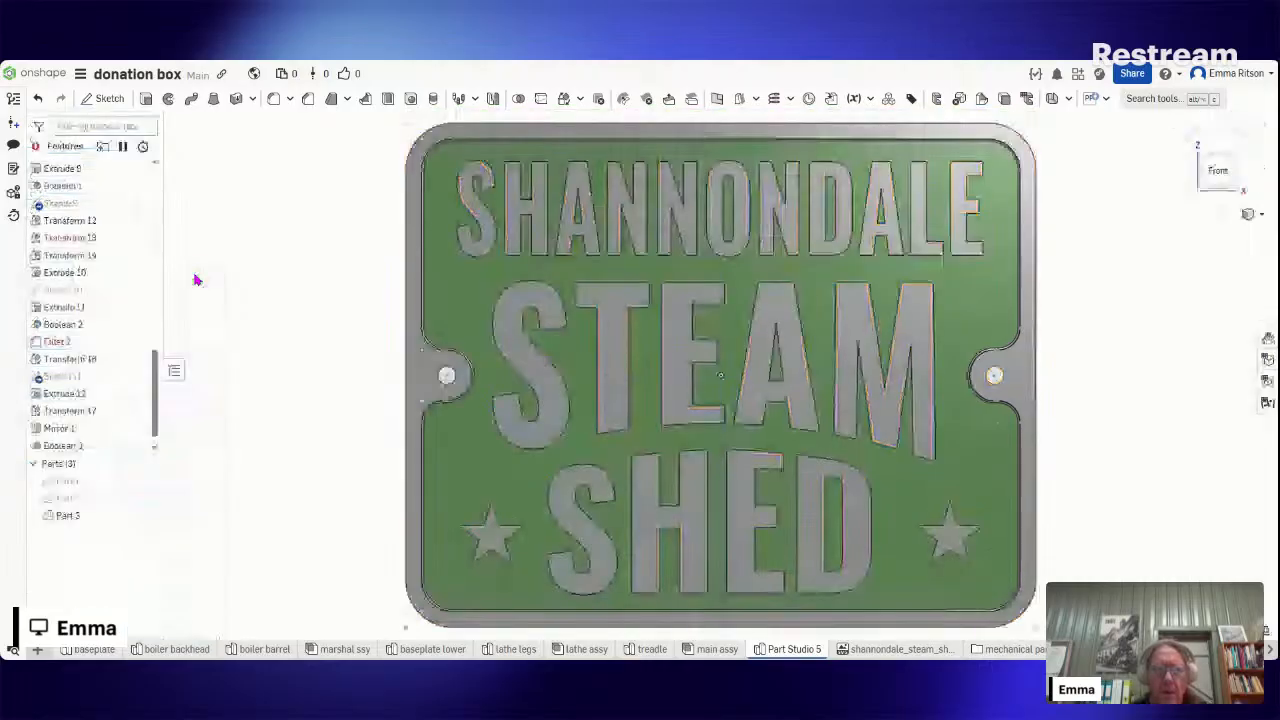
- Start a sketch on the Top plane and draw a vertical line about 5 mm long through the plate's thickness near its negative-X end
right_drag(302, 502, 1022, 300)
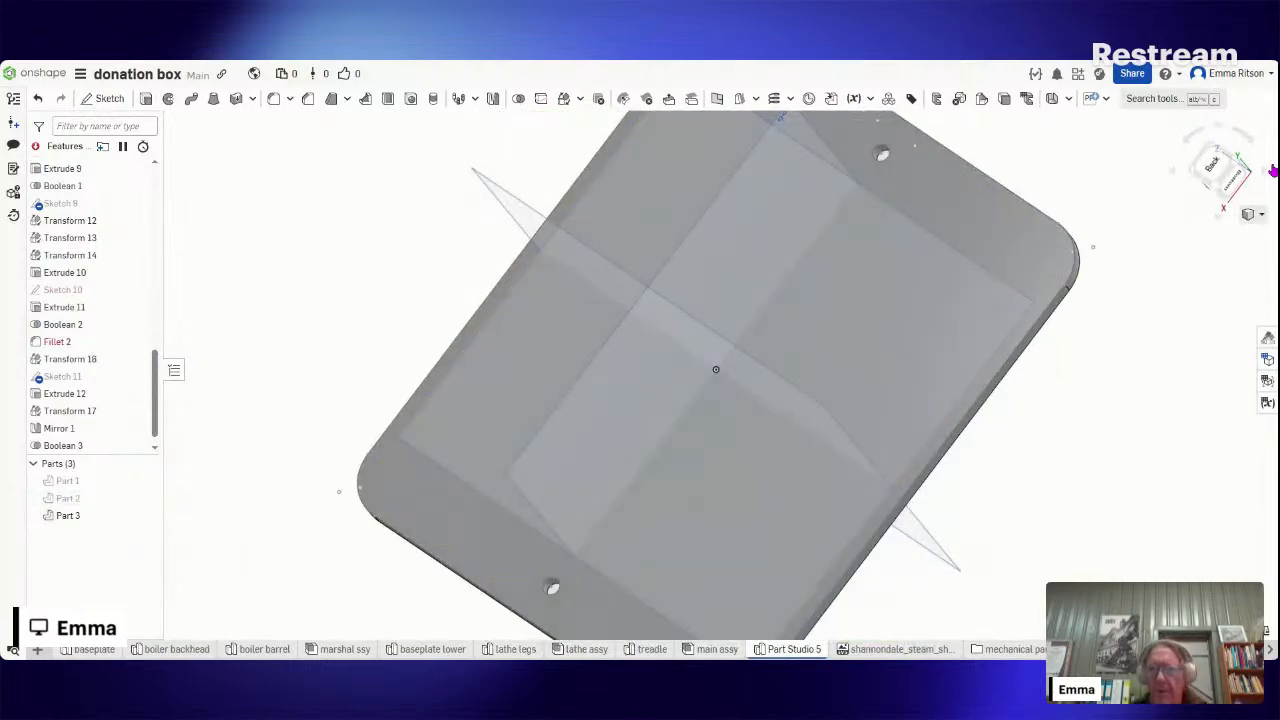
click(1239, 185)
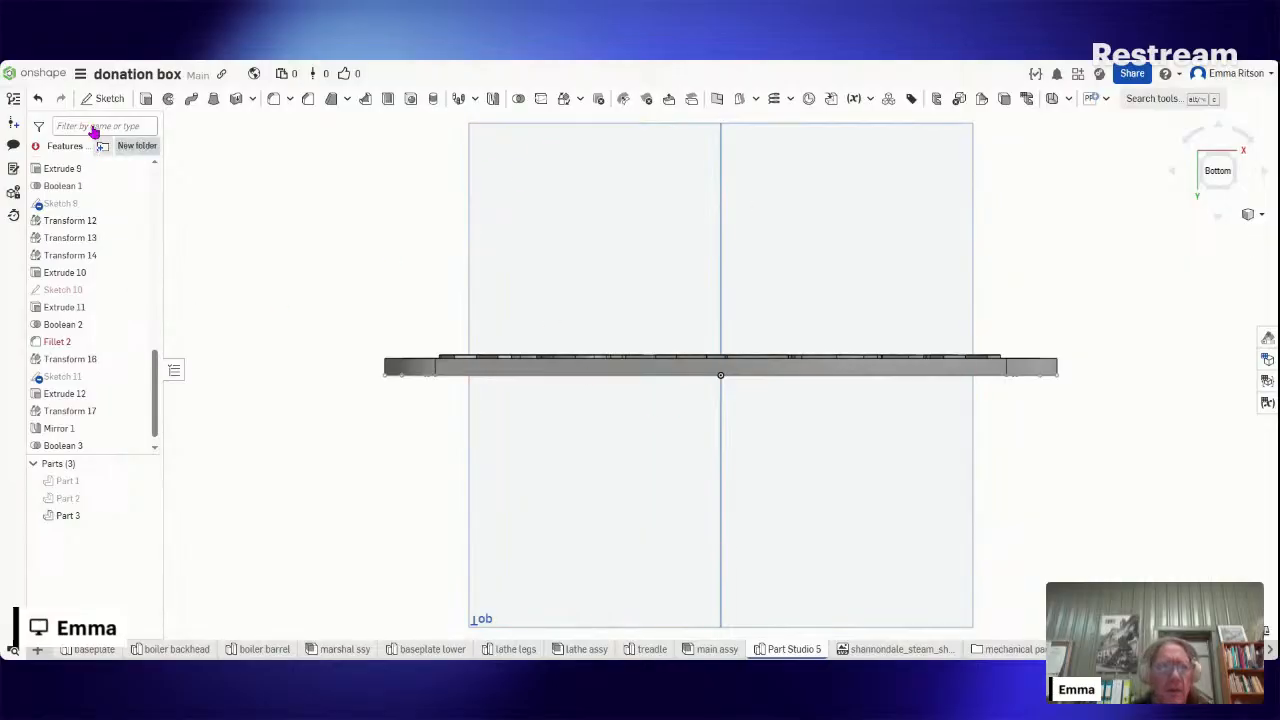
click(108, 100)
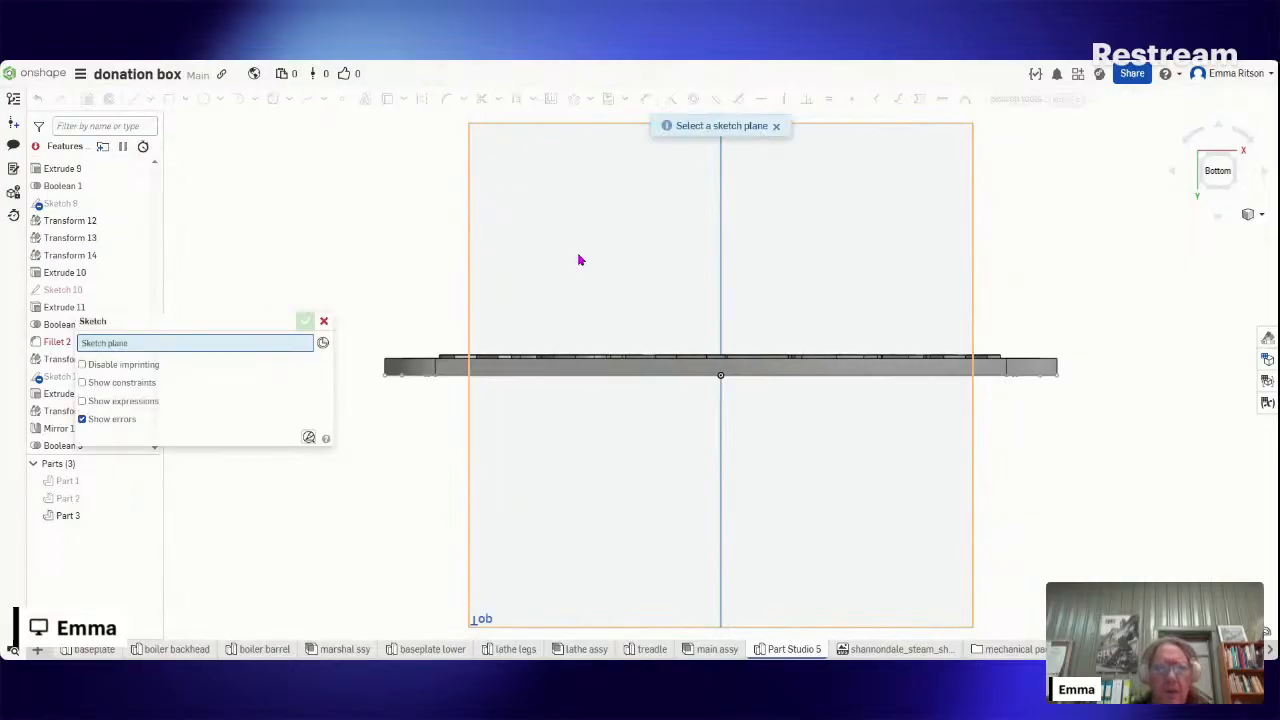
click(578, 260)
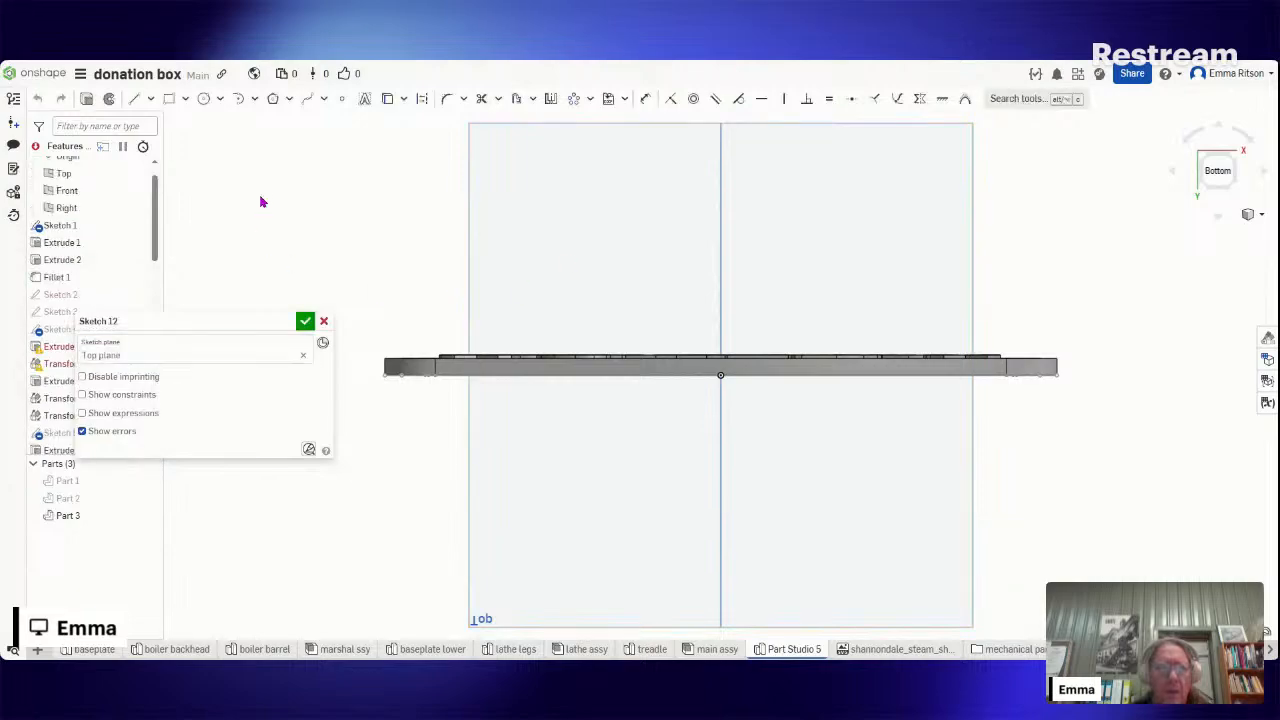
click(169, 101)
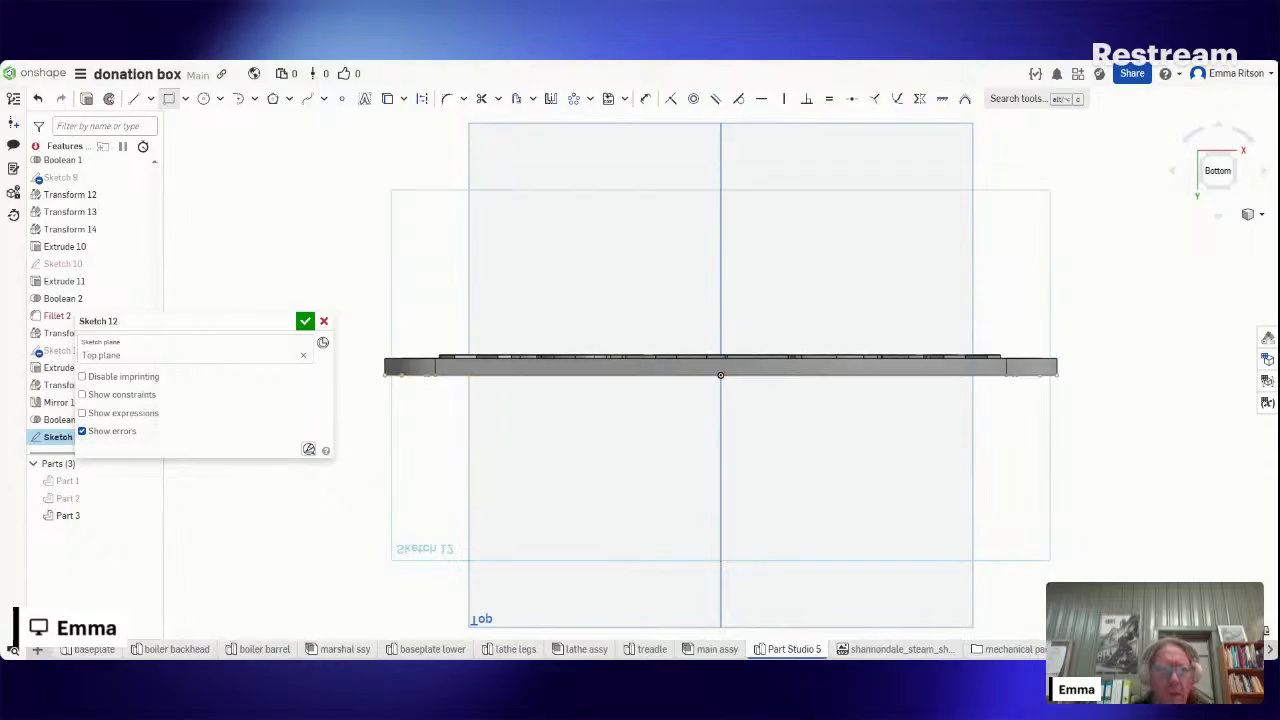
click(140, 98)
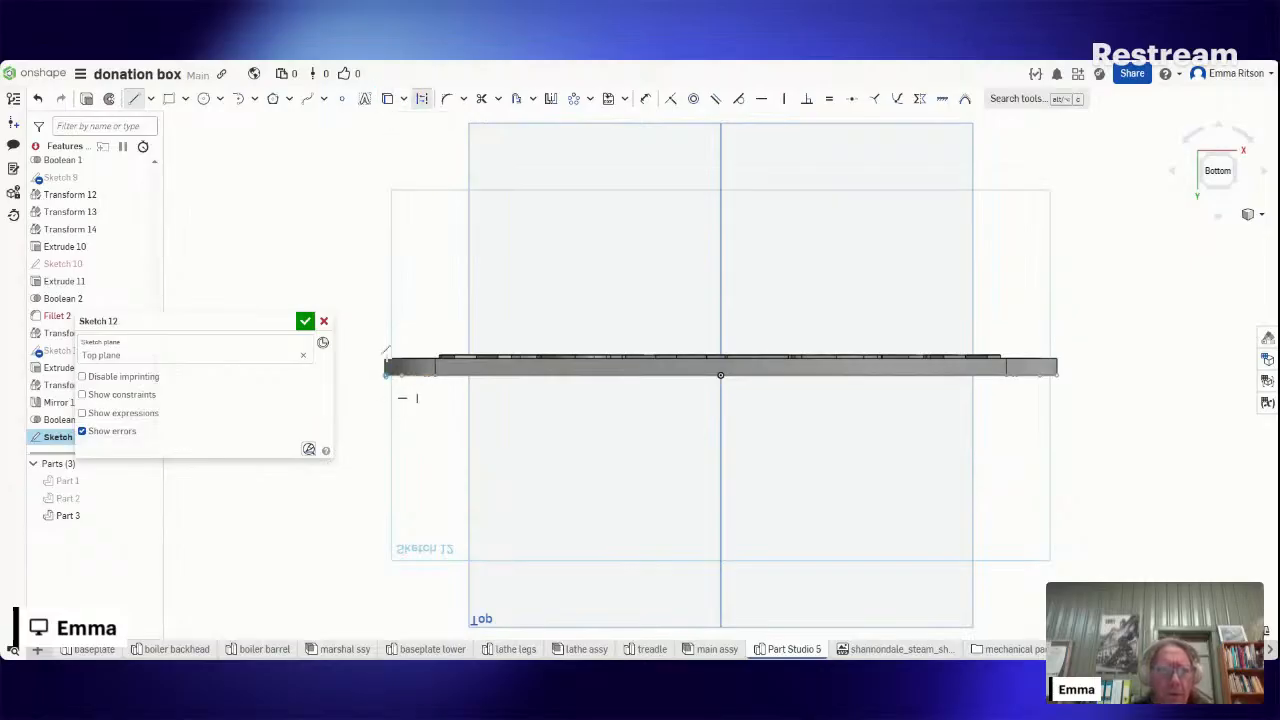
click(386, 375)
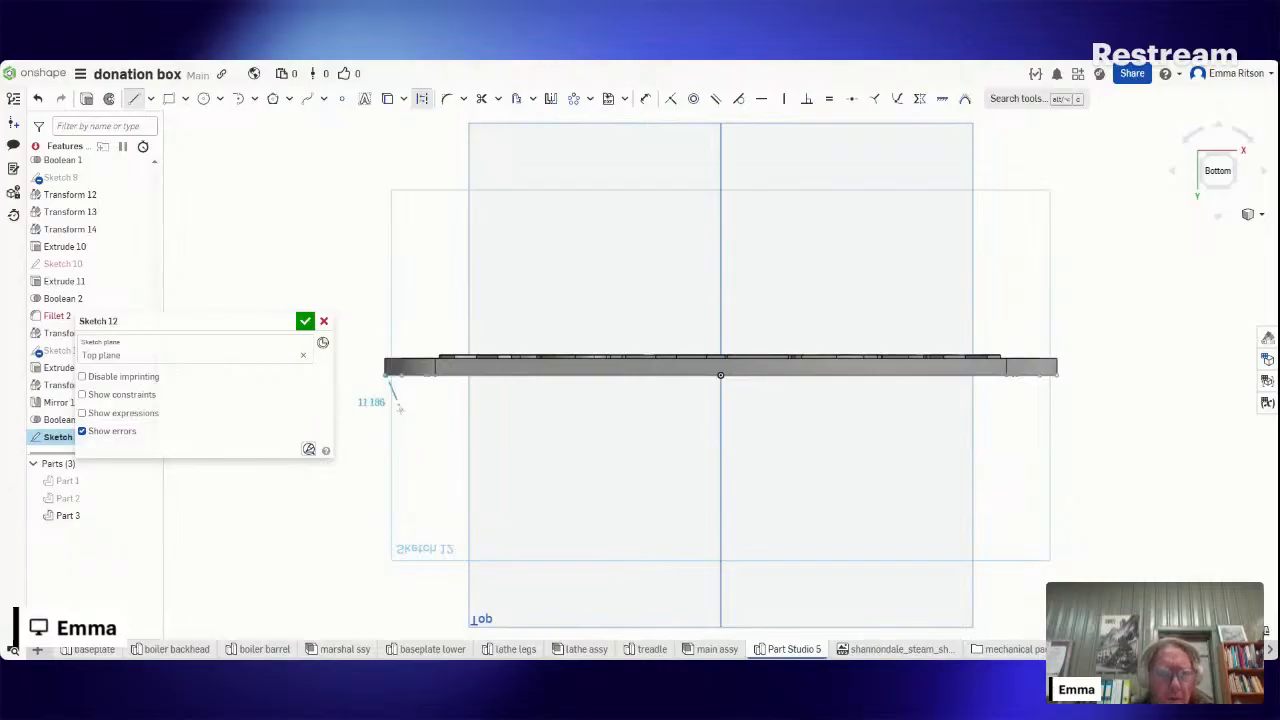
scroll(400, 410, up, 3)
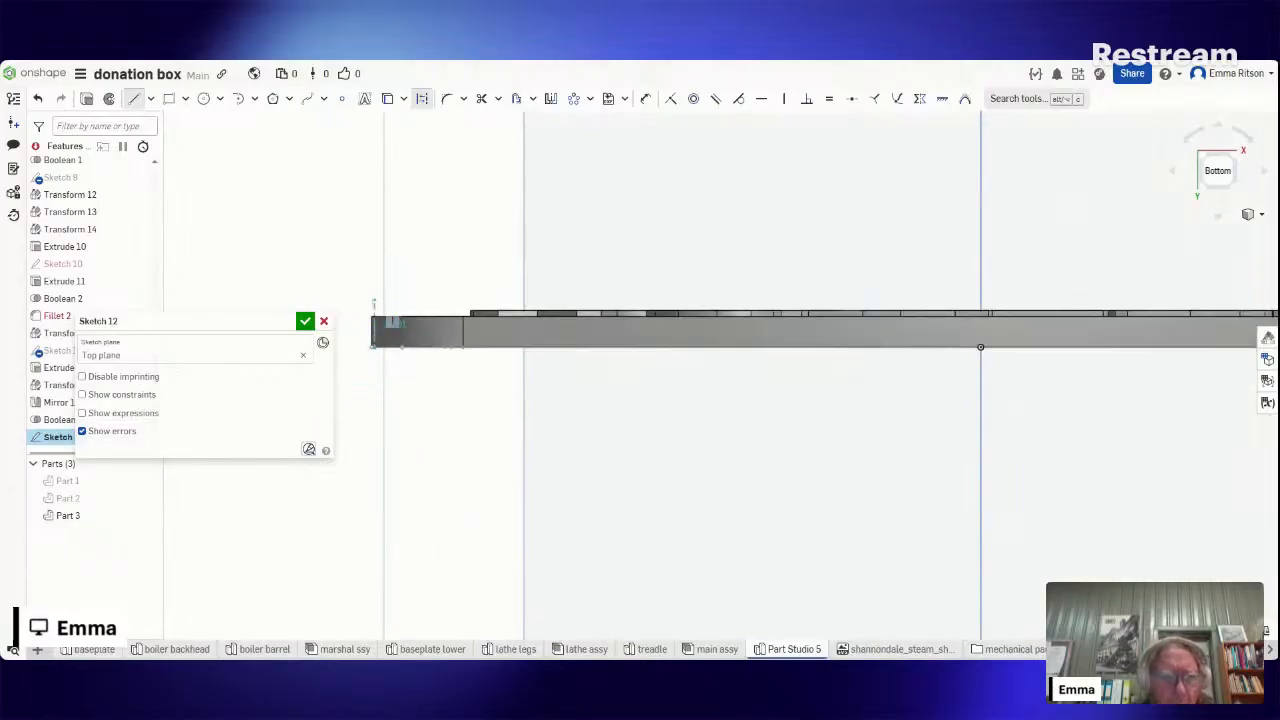
scroll(394, 320, up, 2)
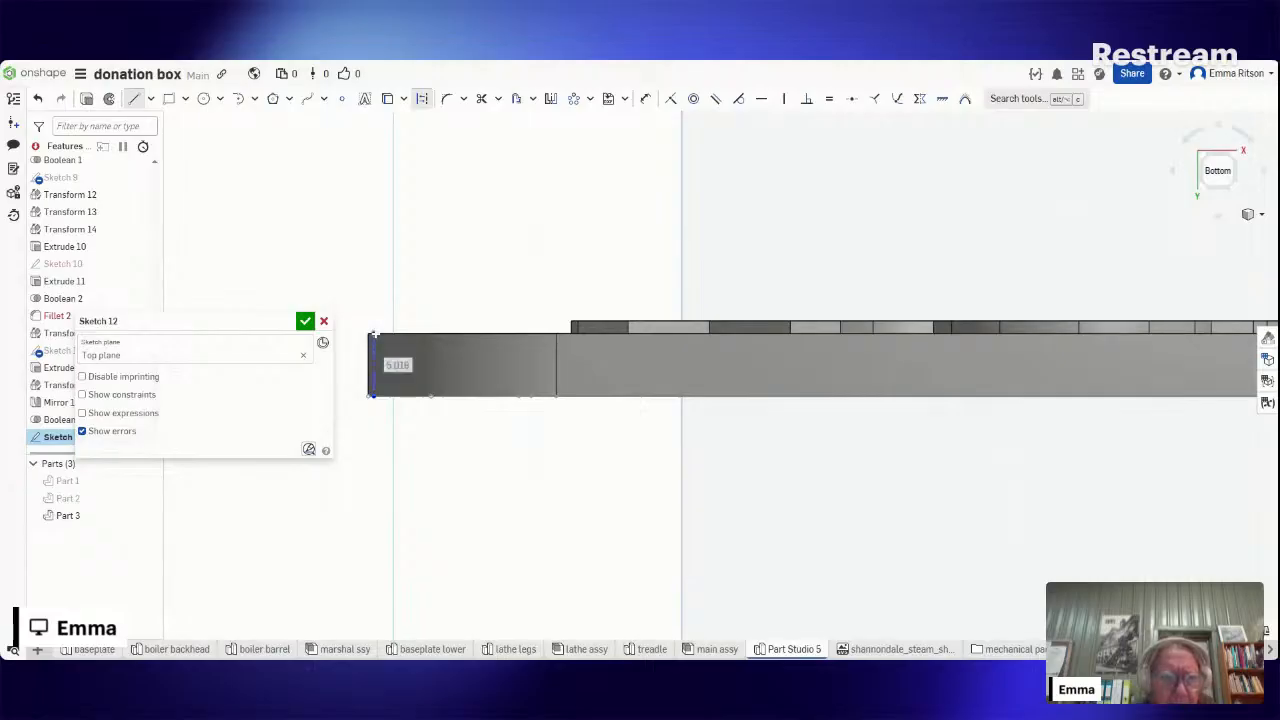
click(373, 336)
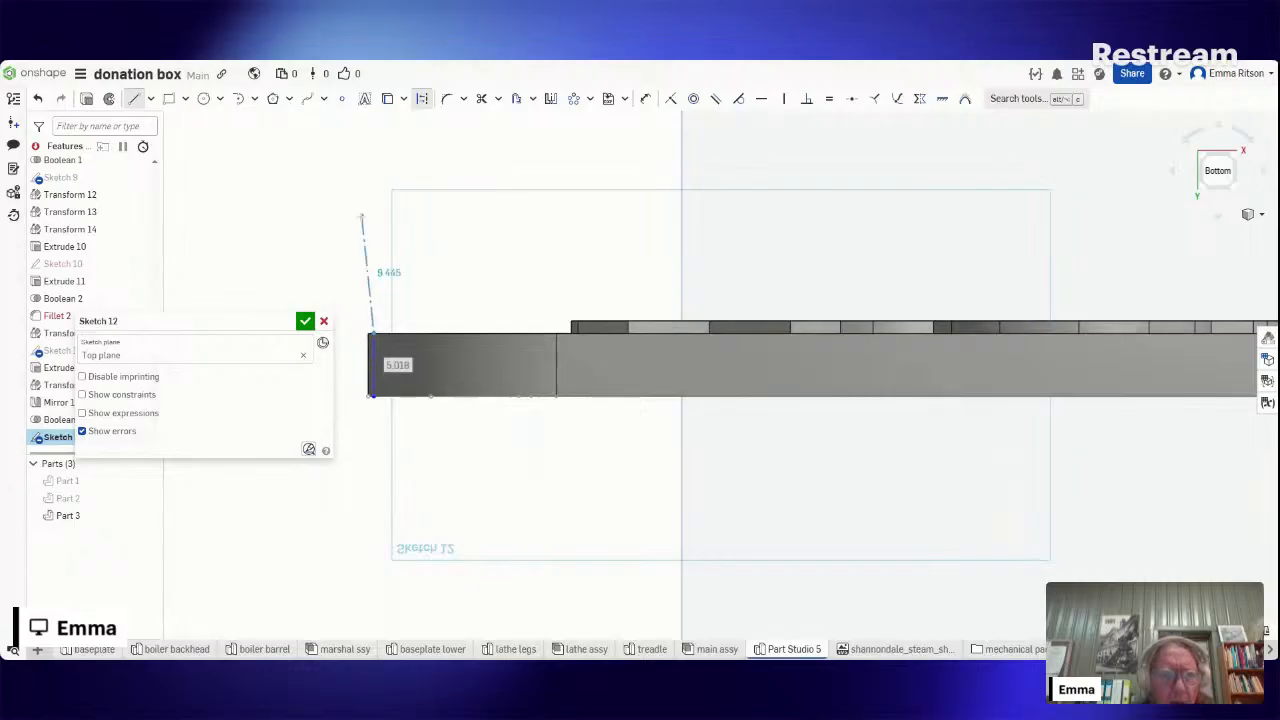
key(Escape)
scroll(558, 286, down, 2)
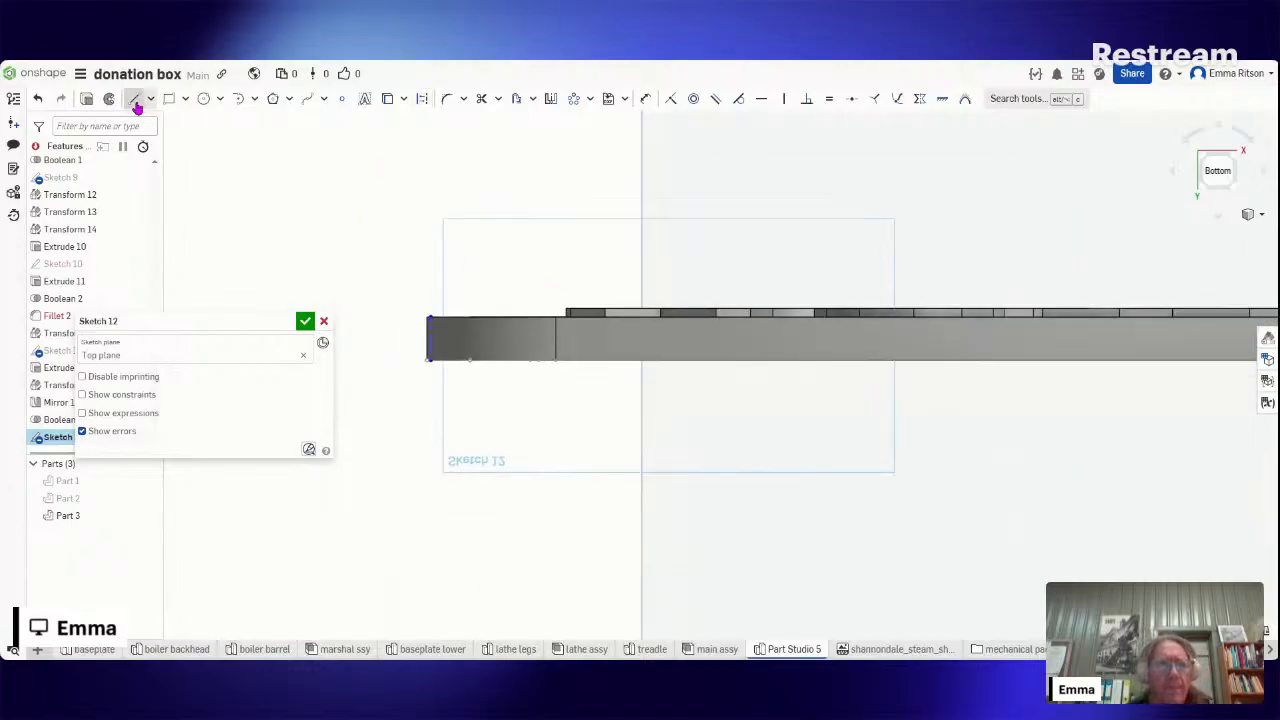
- Sketch a corner rectangle about 188 mm wide and 48 mm high from the line's front end, extending out over the raised lettering
click(169, 98)
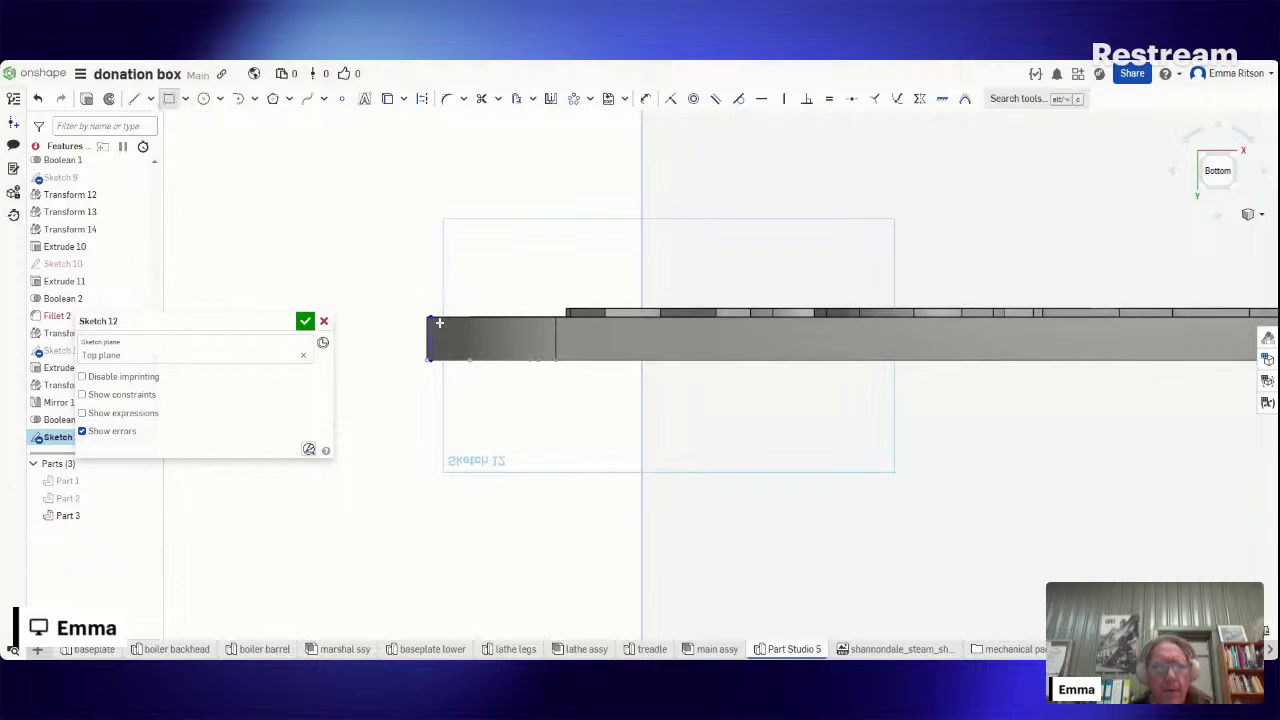
scroll(432, 318, down, 3)
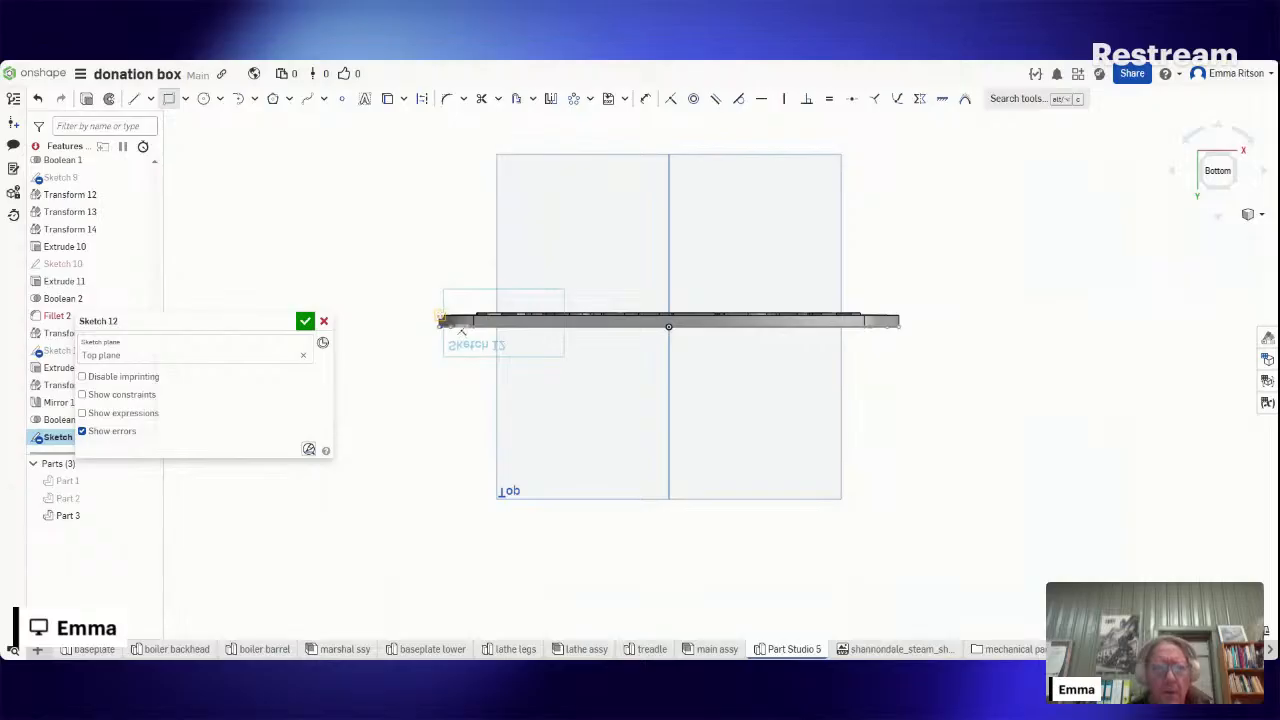
click(438, 317)
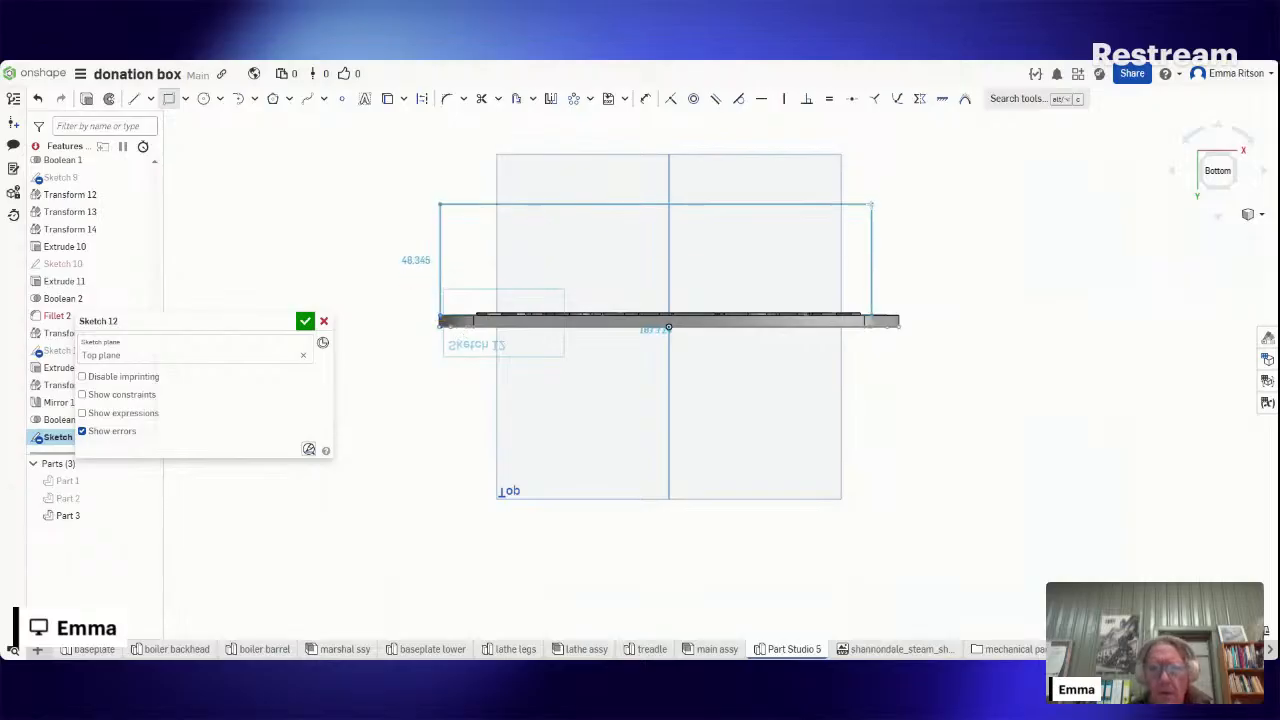
click(870, 204)
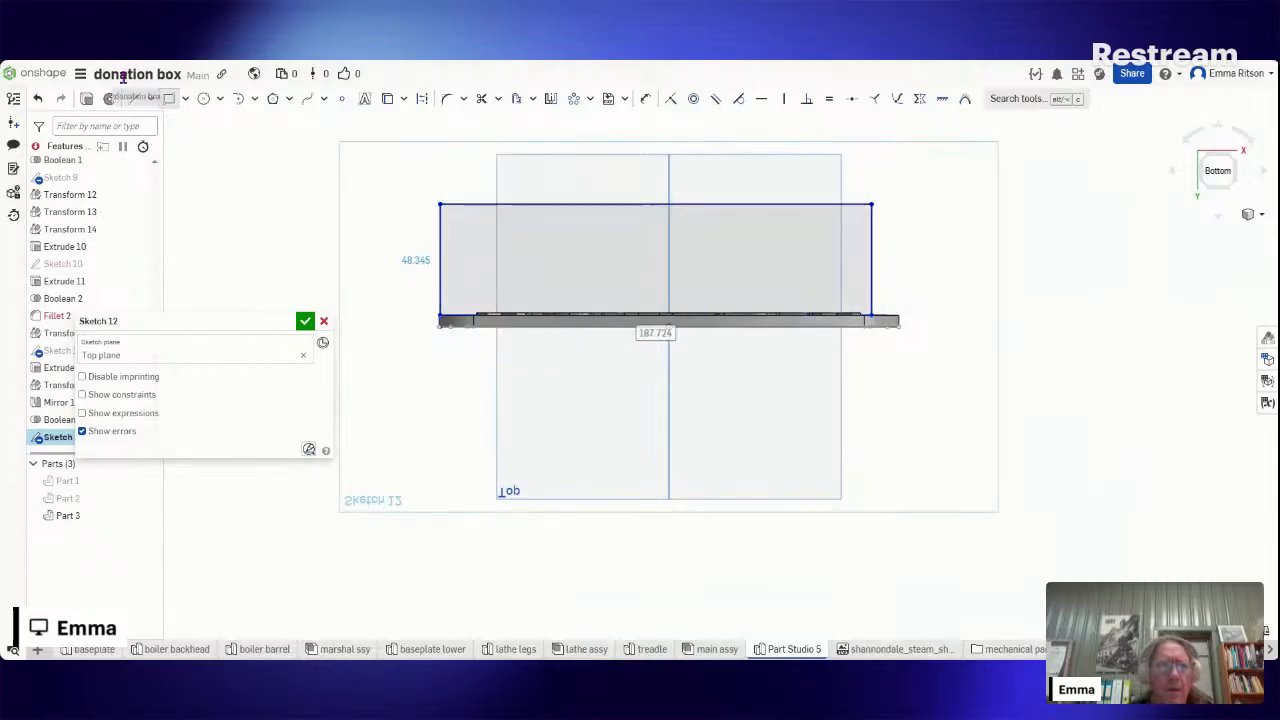
- Extrude the rectangle as a symmetric Through all removal from Part 3 to trim material standing proud of the sign's front
click(86, 99)
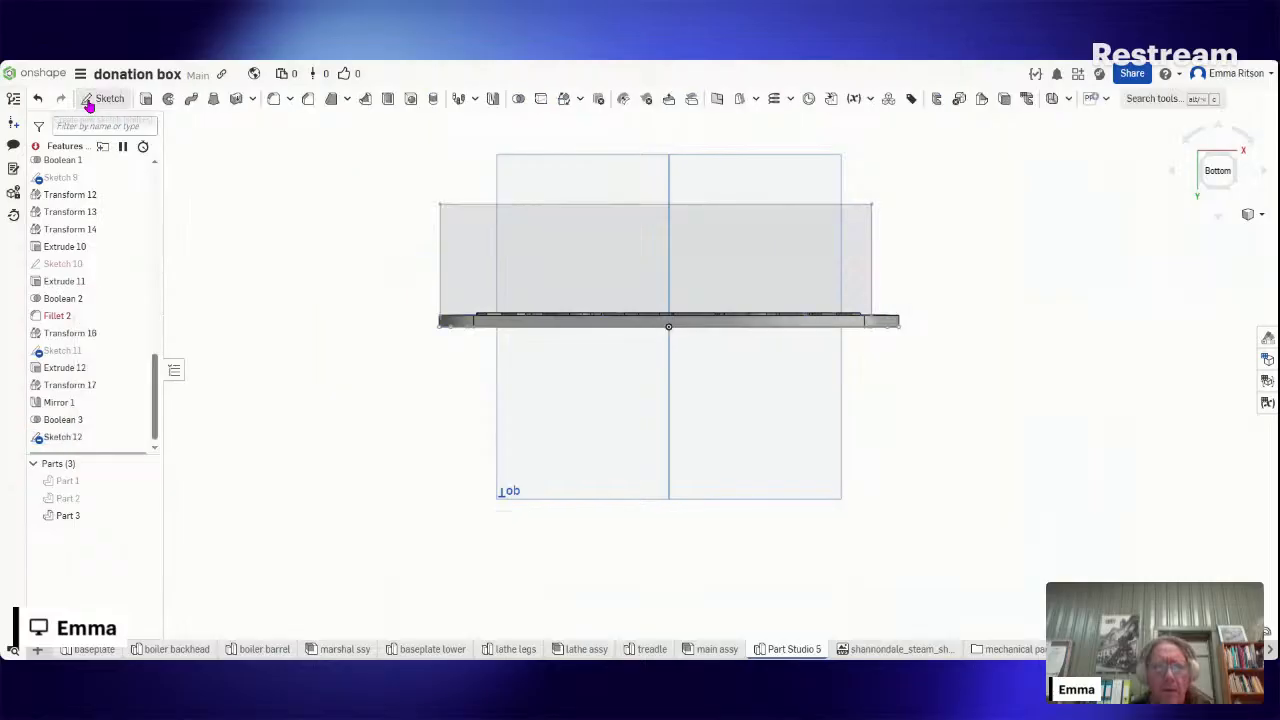
key(shift+e)
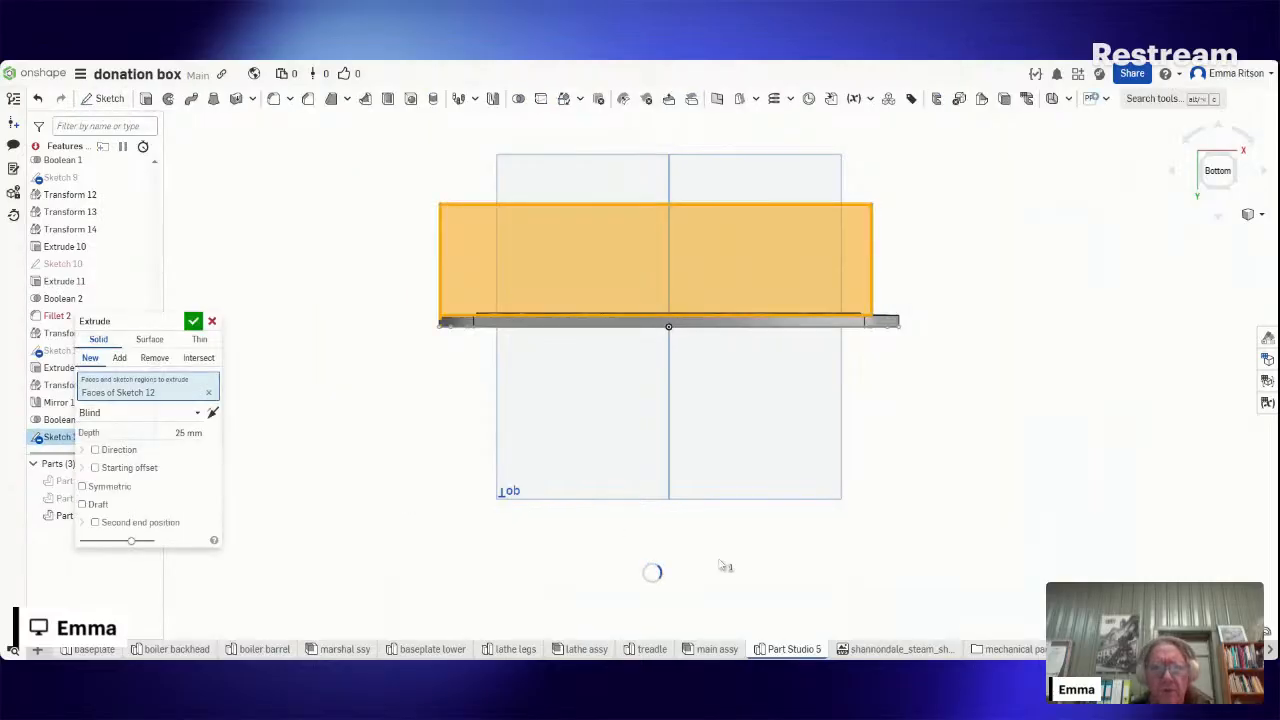
click(192, 414)
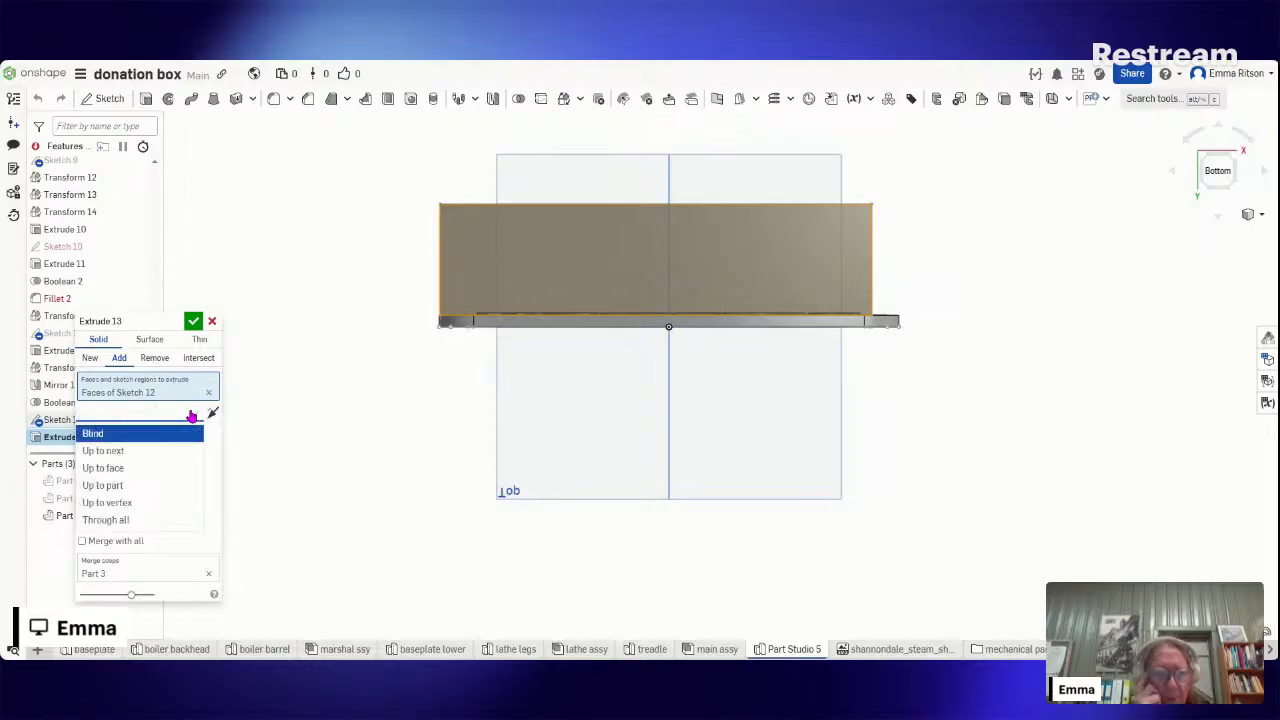
click(156, 520)
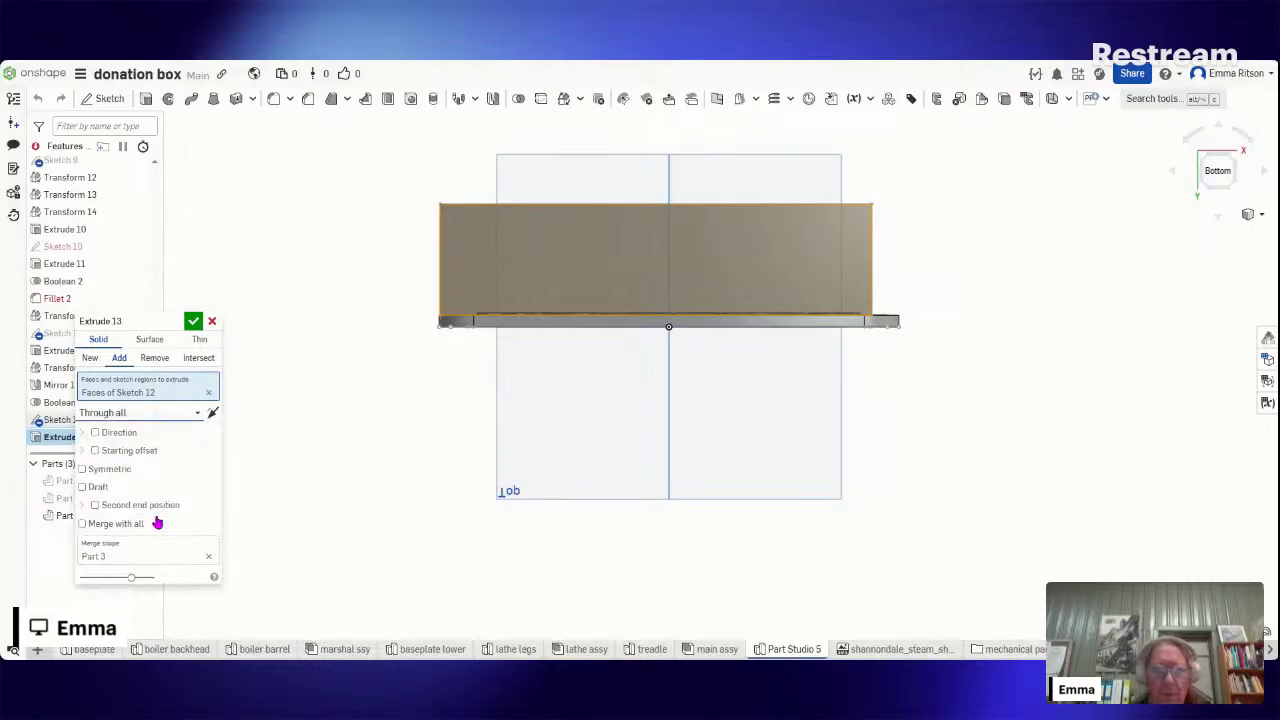
click(1175, 174)
click(1176, 174)
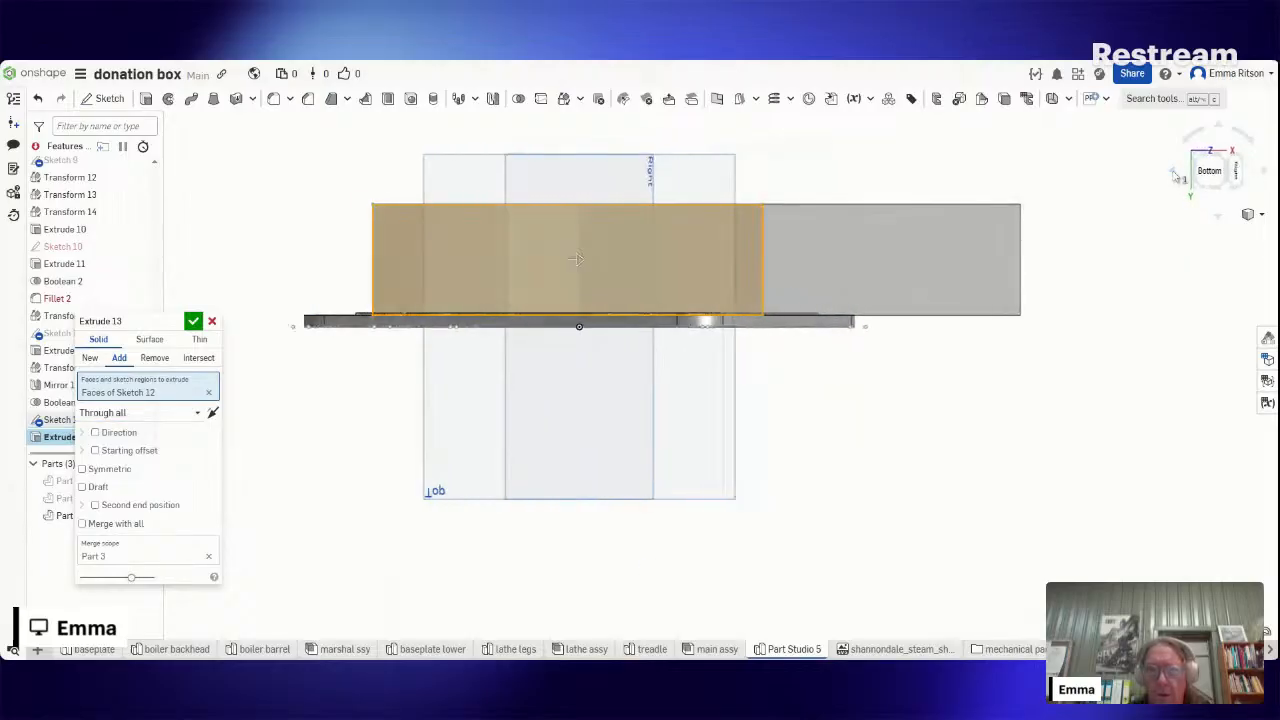
click(1176, 174)
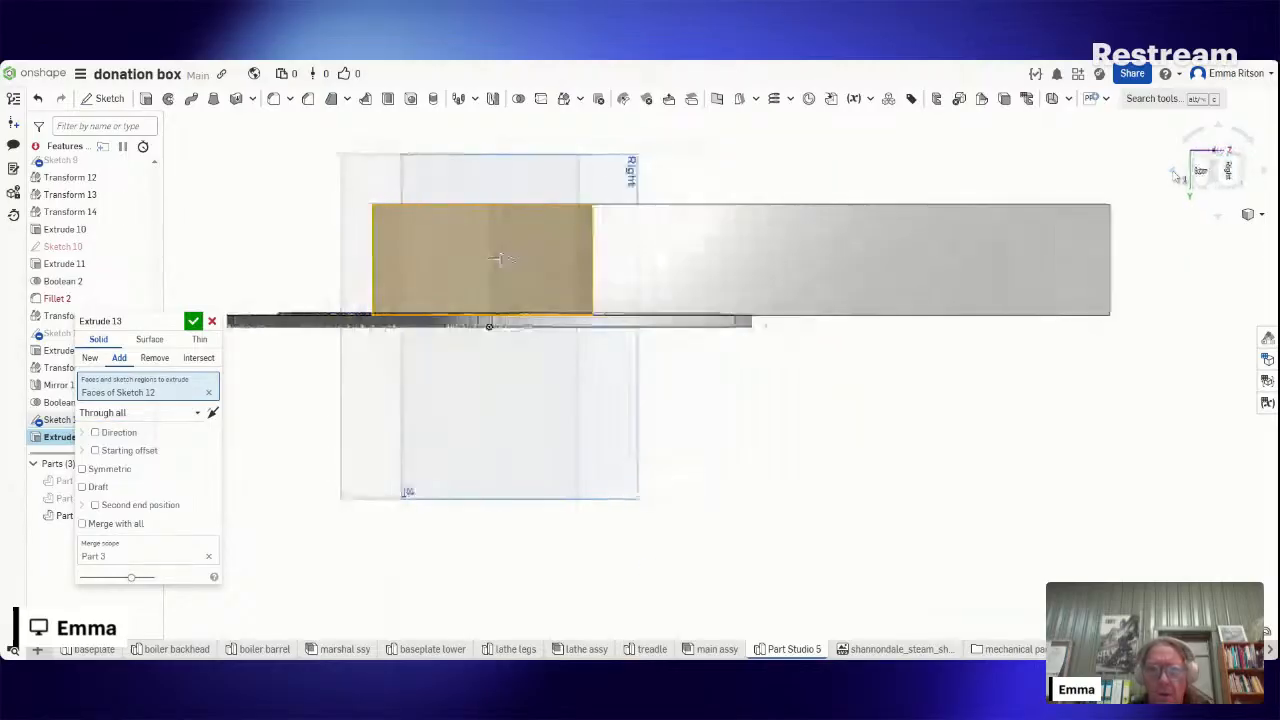
click(83, 469)
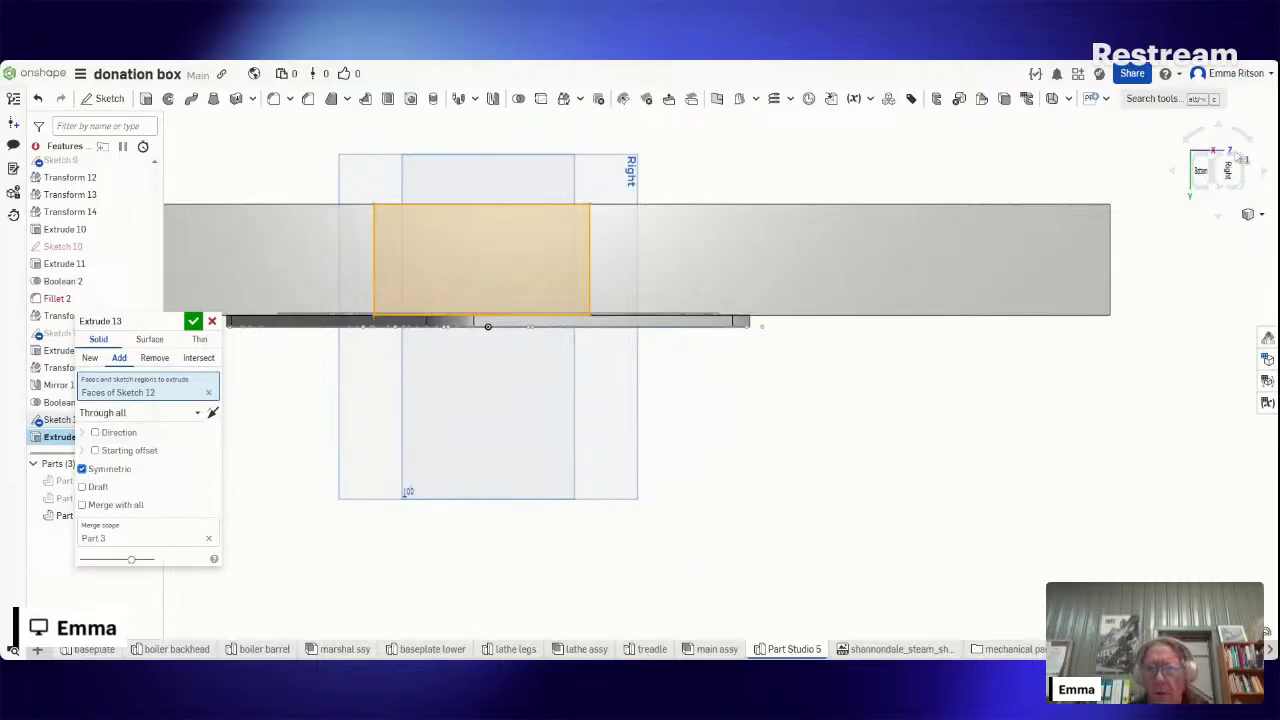
click(1228, 172)
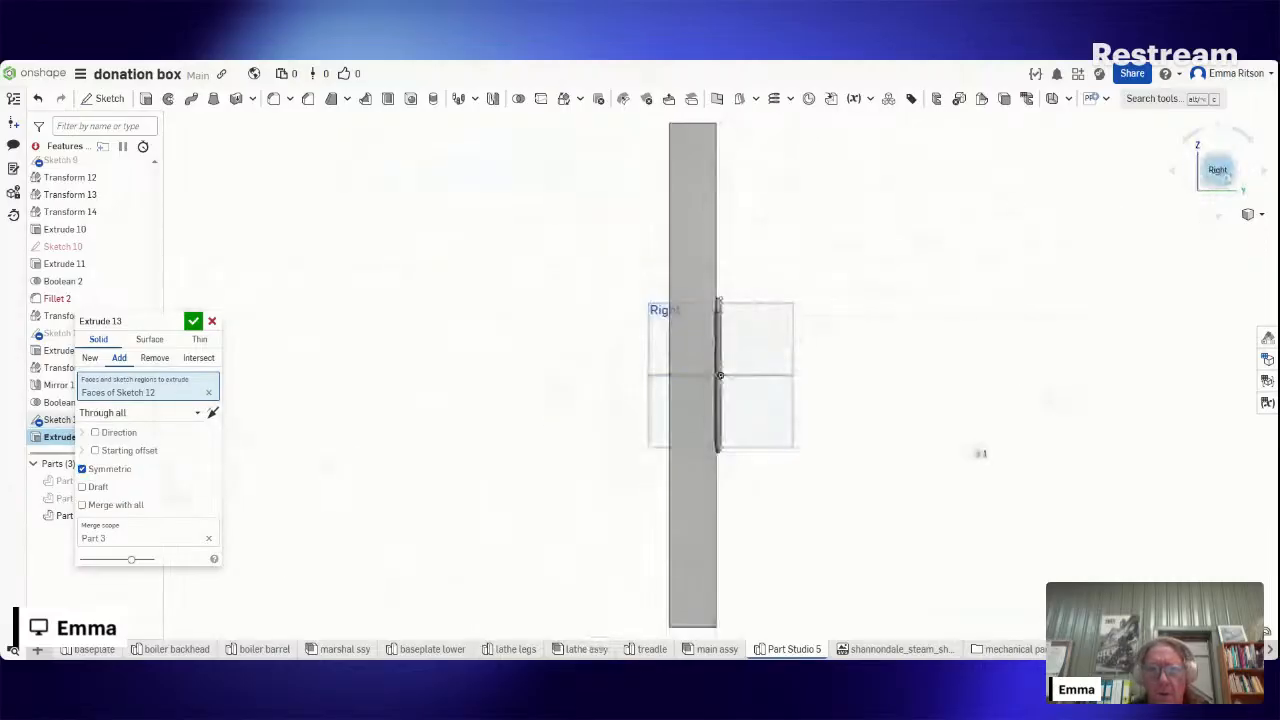
click(164, 361)
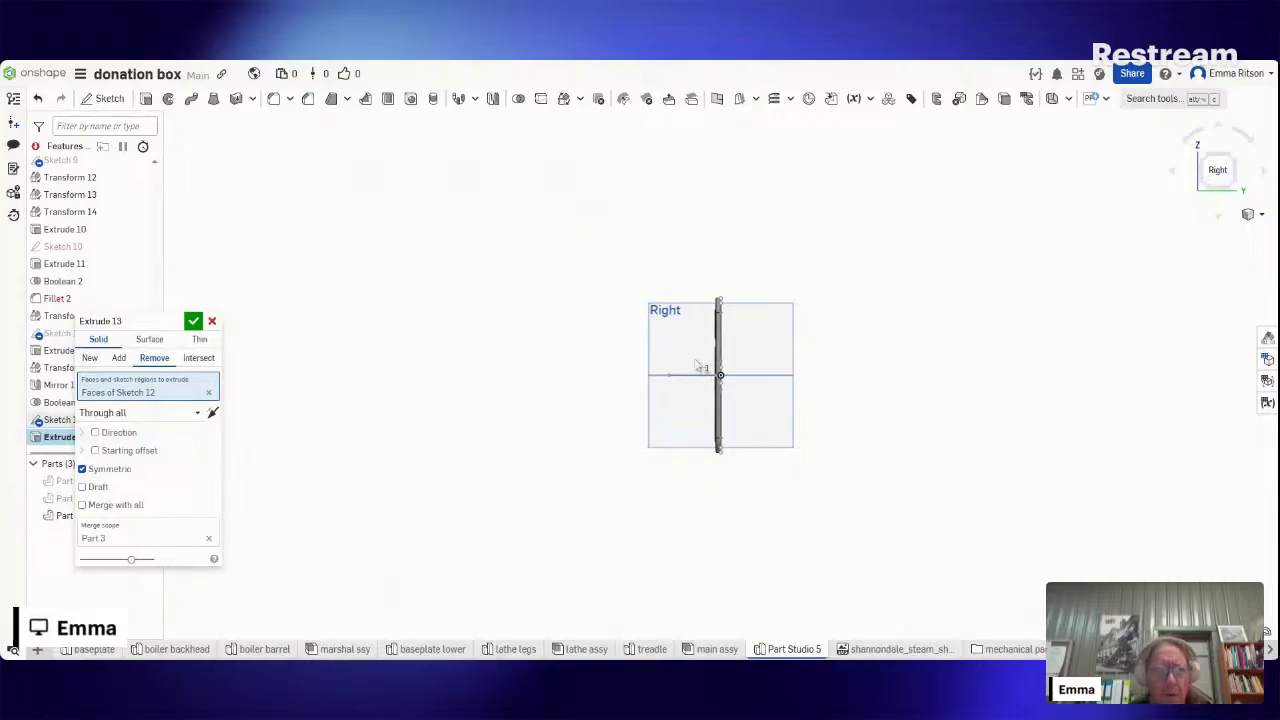
scroll(697, 365, up, 5)
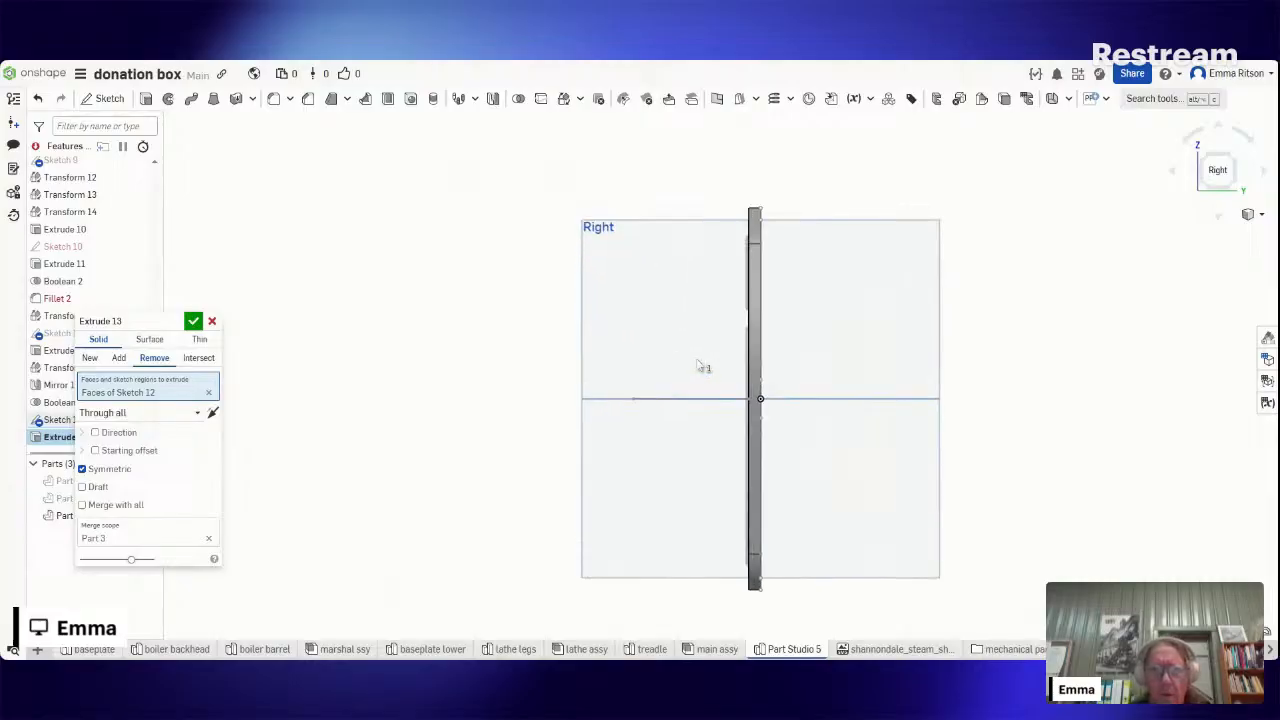
click(193, 322)
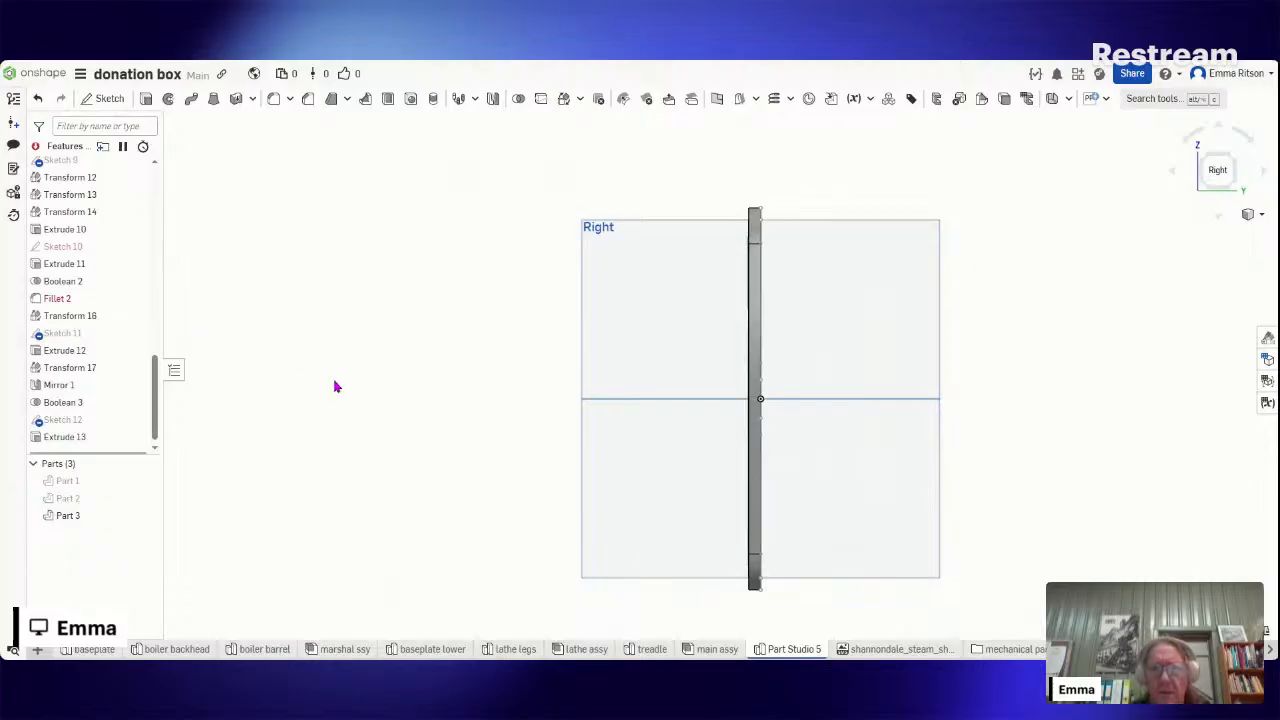
- Inspect the trimmed sign at an oblique angle and from the front
right_drag(337, 387, 466, 331)
right_click(468, 336)
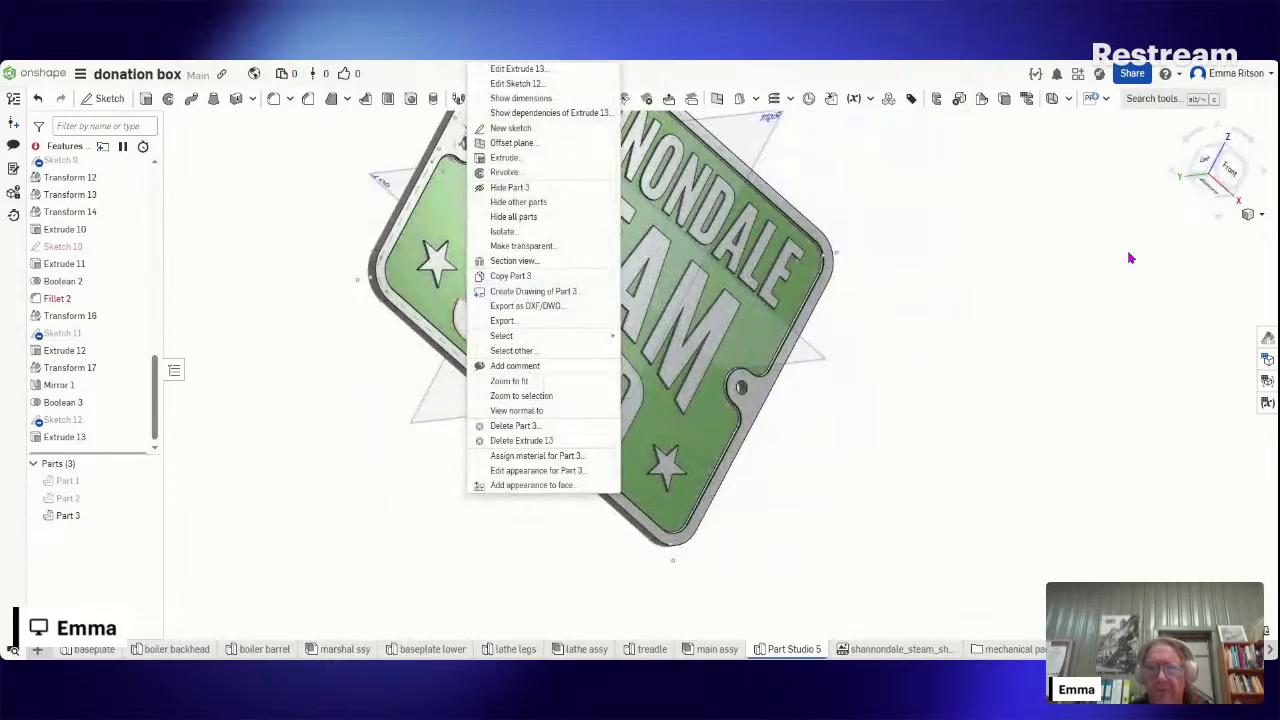
click(1233, 183)
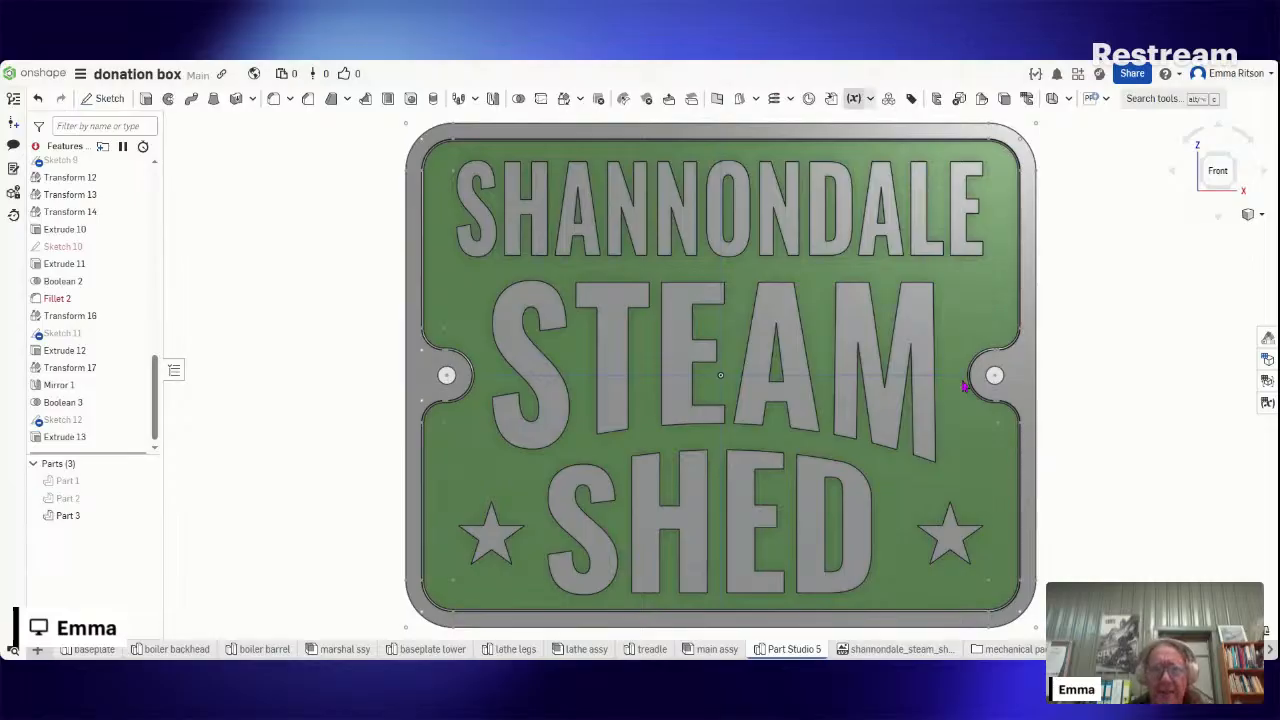
- Edit the base plate's Extrude 1 to add a 3 degree draft with the opposite draft direction
right_drag(1176, 323, 1040, 383)
mouse_move(1071, 421)
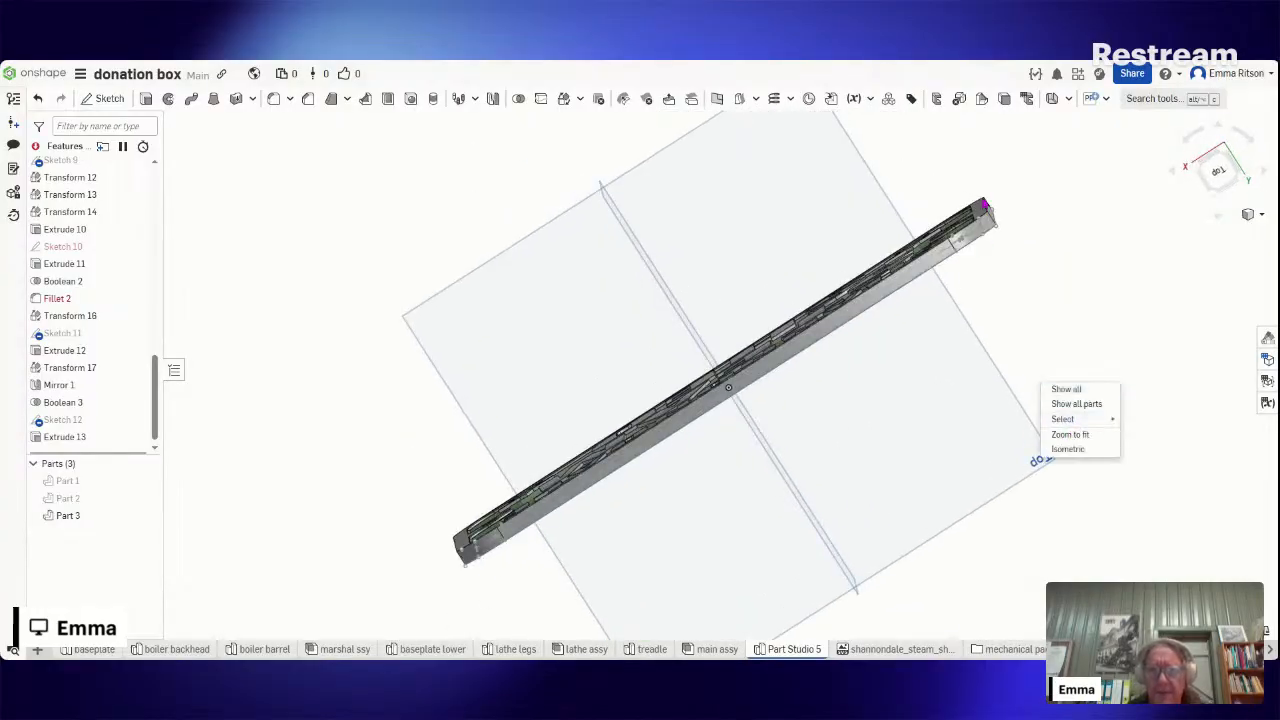
click(984, 229)
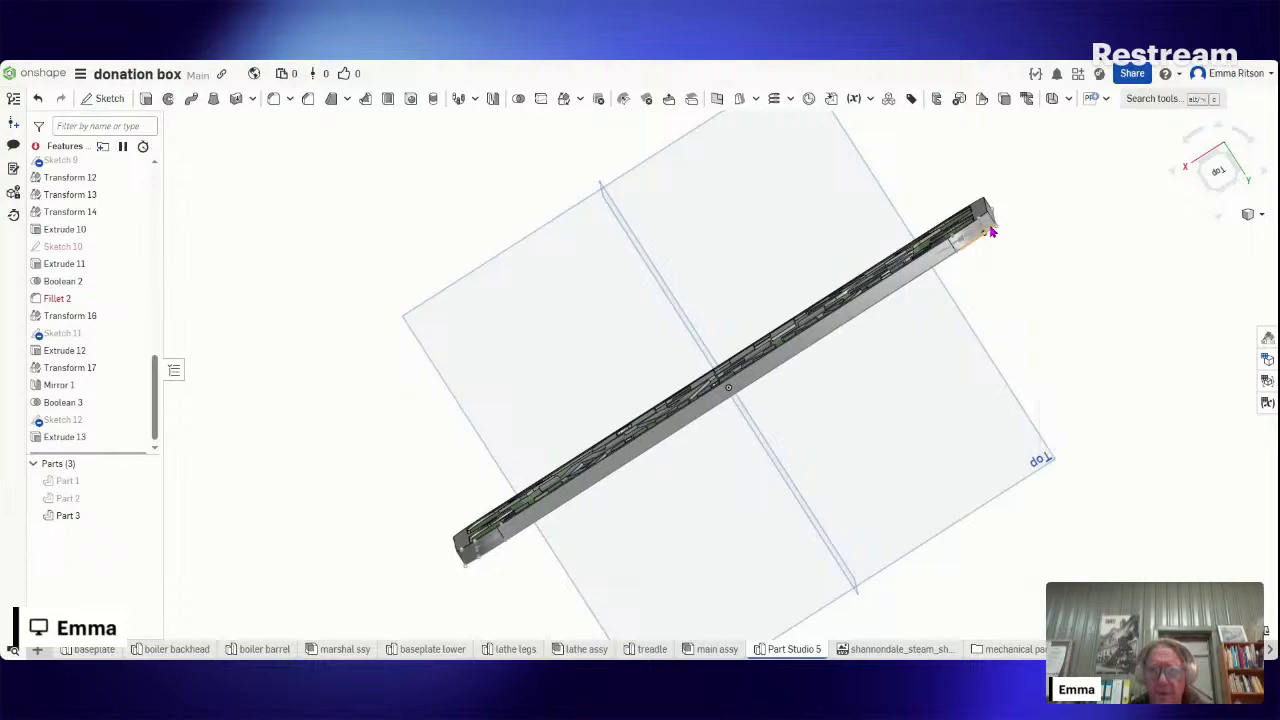
click(992, 231)
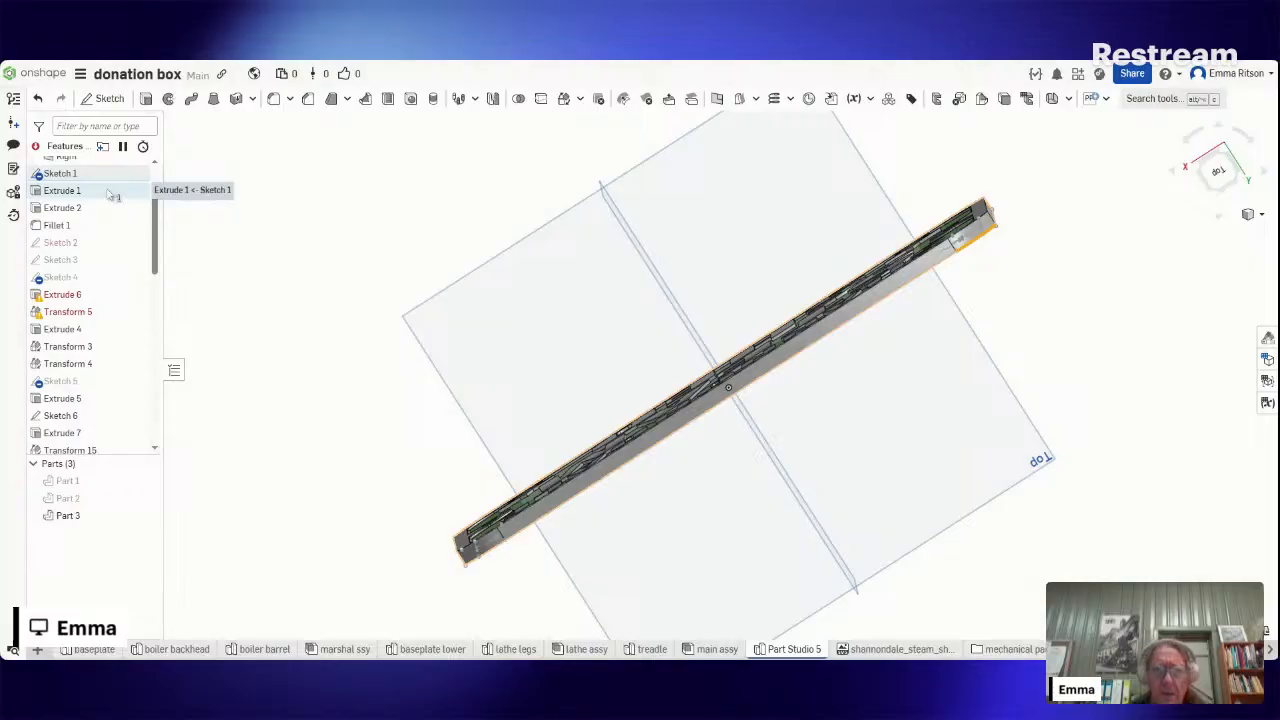
click(172, 231)
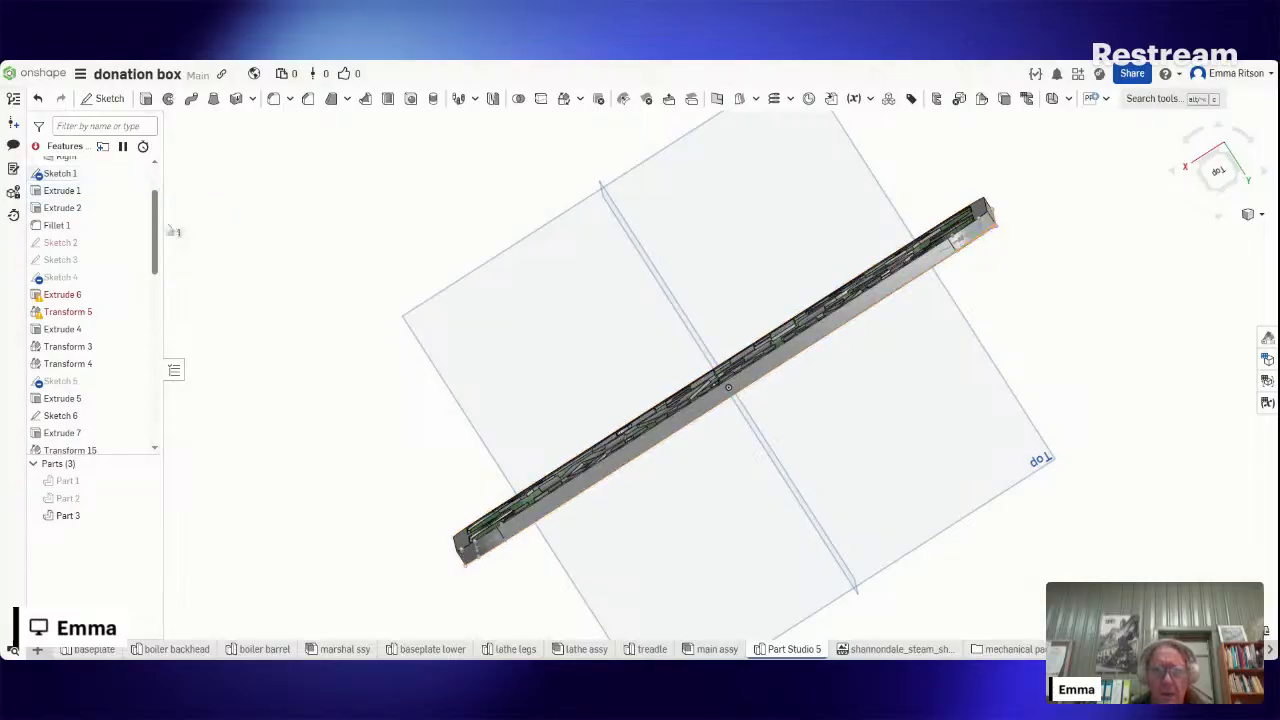
right_click(110, 191)
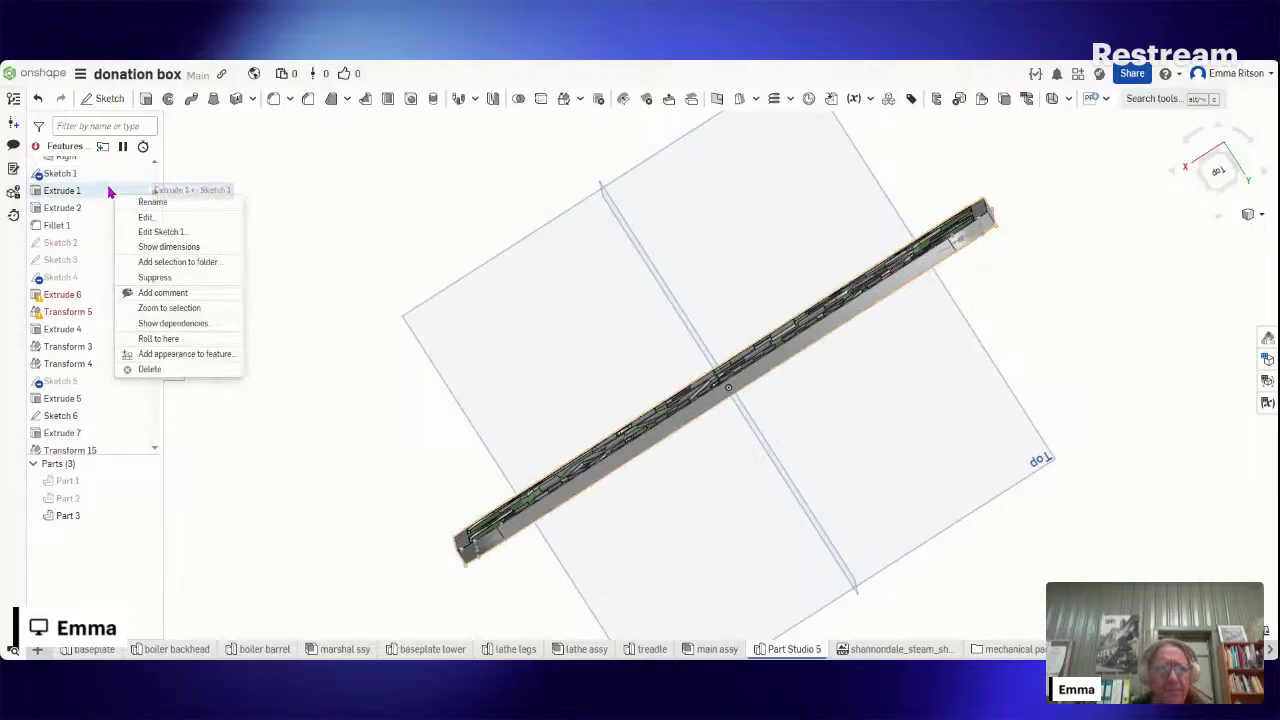
click(155, 218)
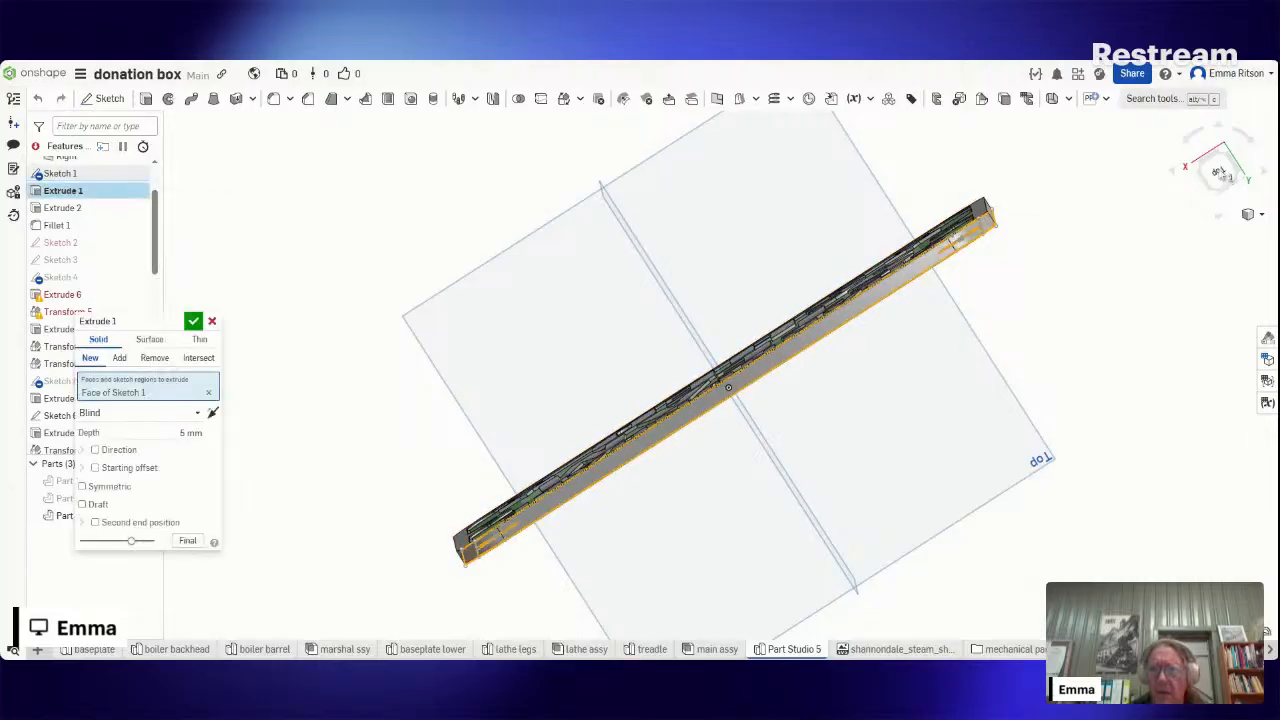
click(1218, 172)
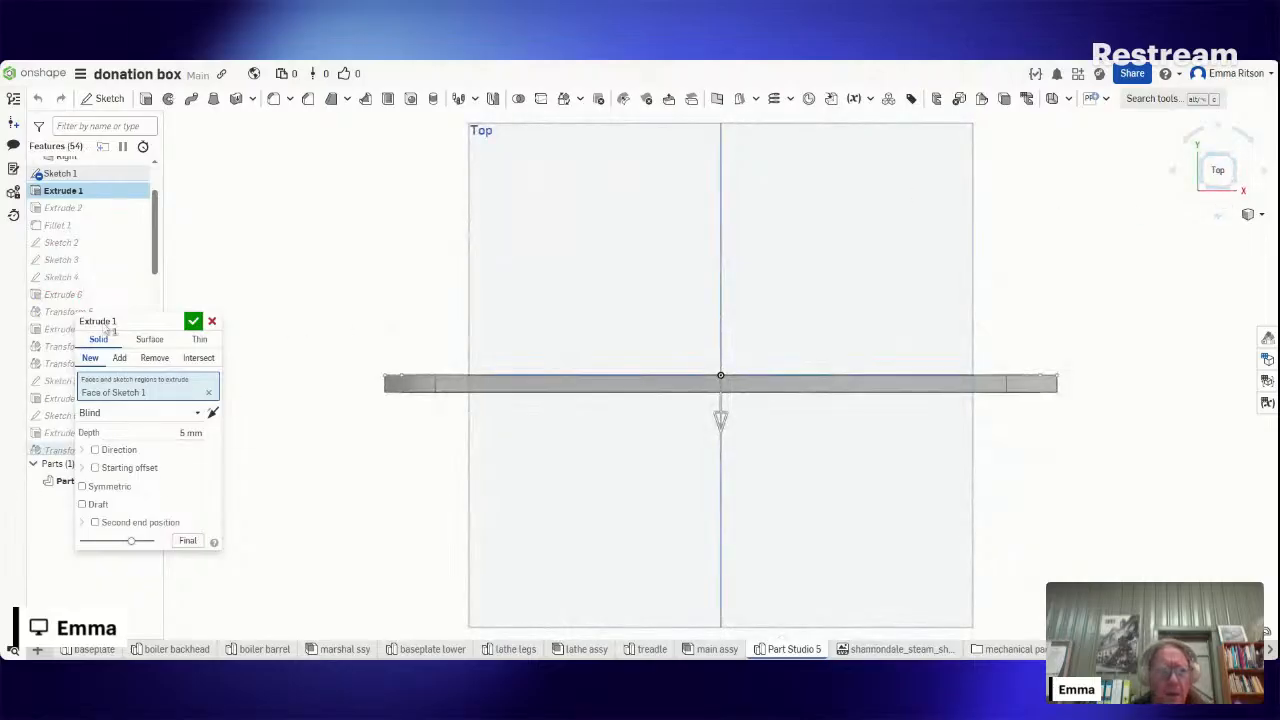
click(82, 504)
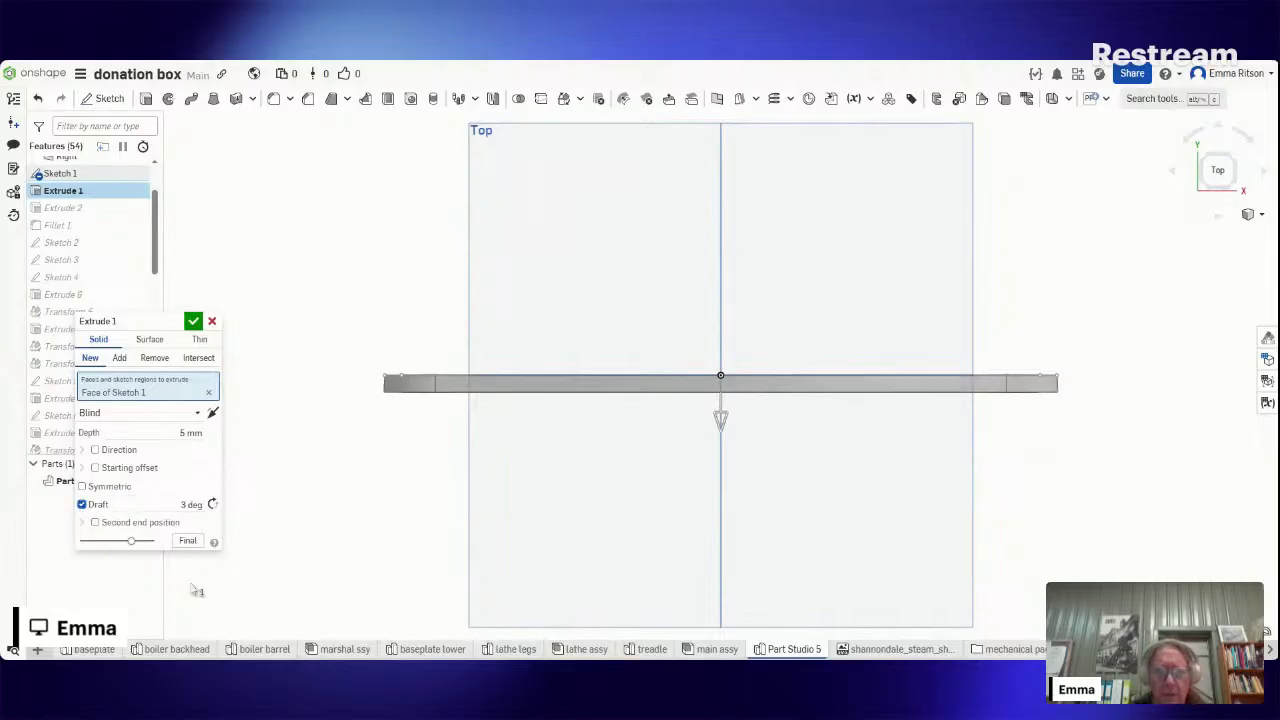
click(213, 505)
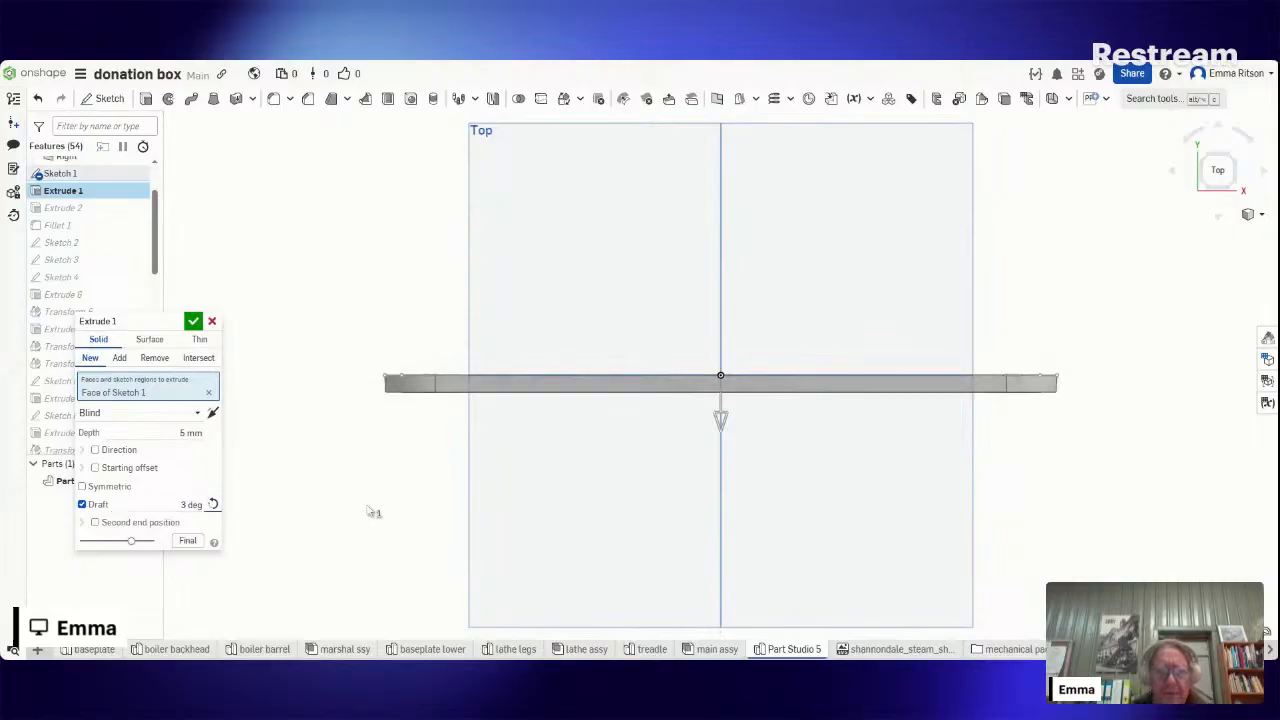
right_drag(369, 512, 200, 333)
click(194, 324)
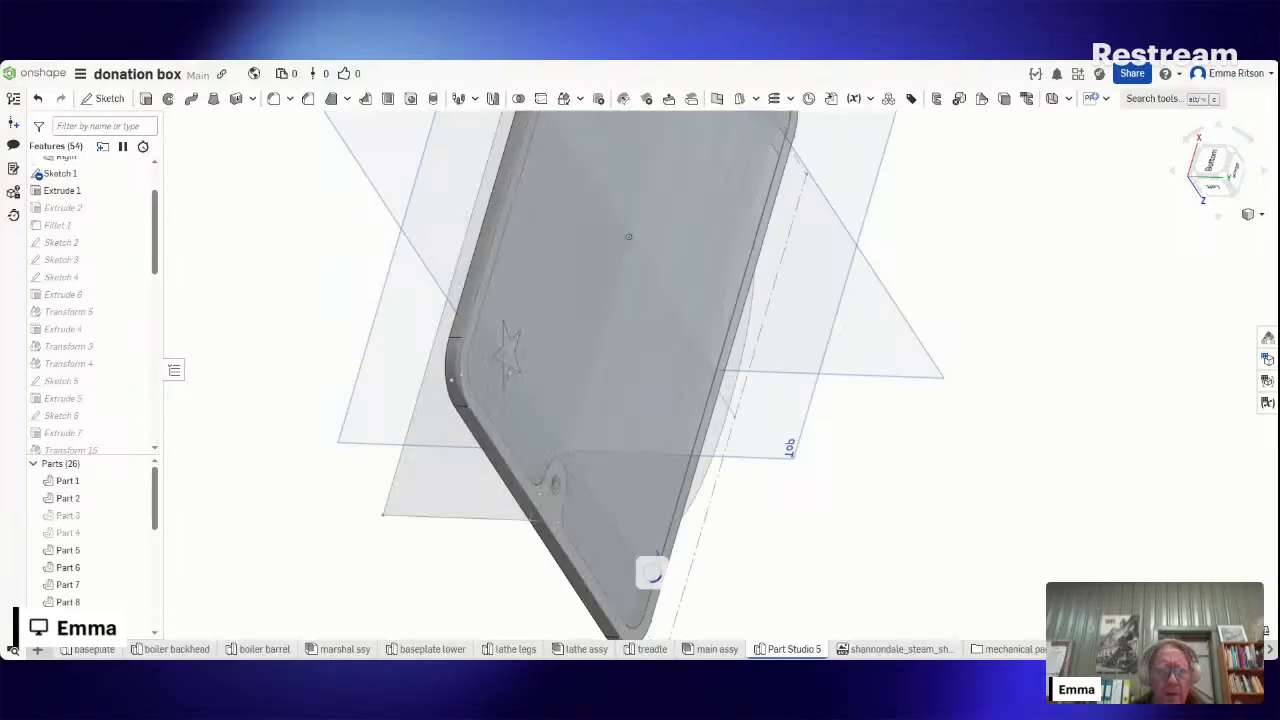
- Set the draft angle of the base plate's Extrude 1 to 7 degrees
right_drag(541, 430, 755, 406)
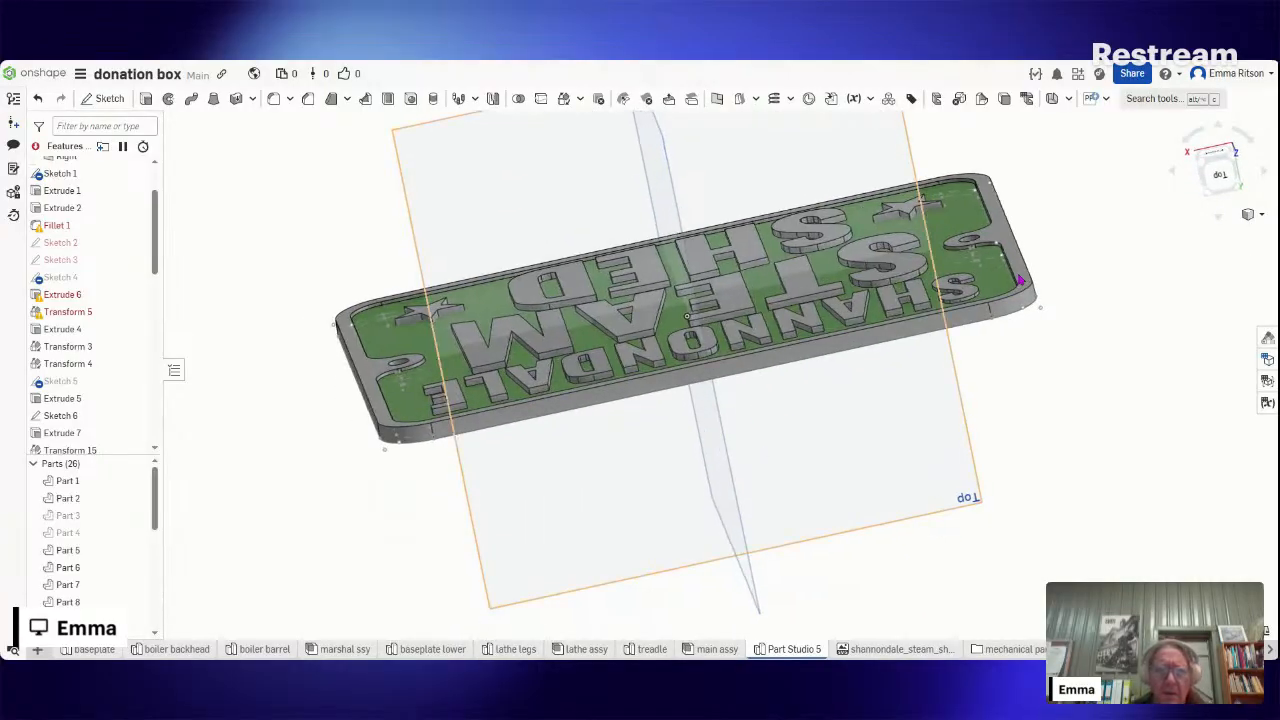
click(1218, 155)
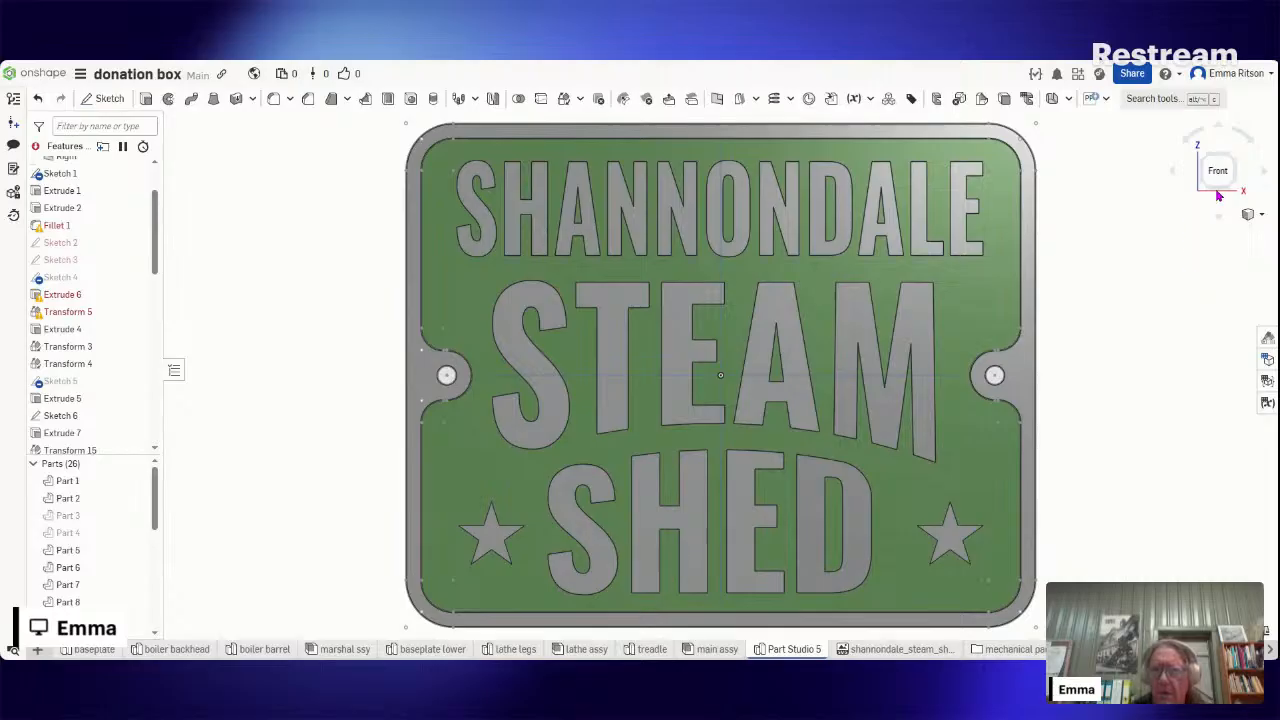
click(1220, 130)
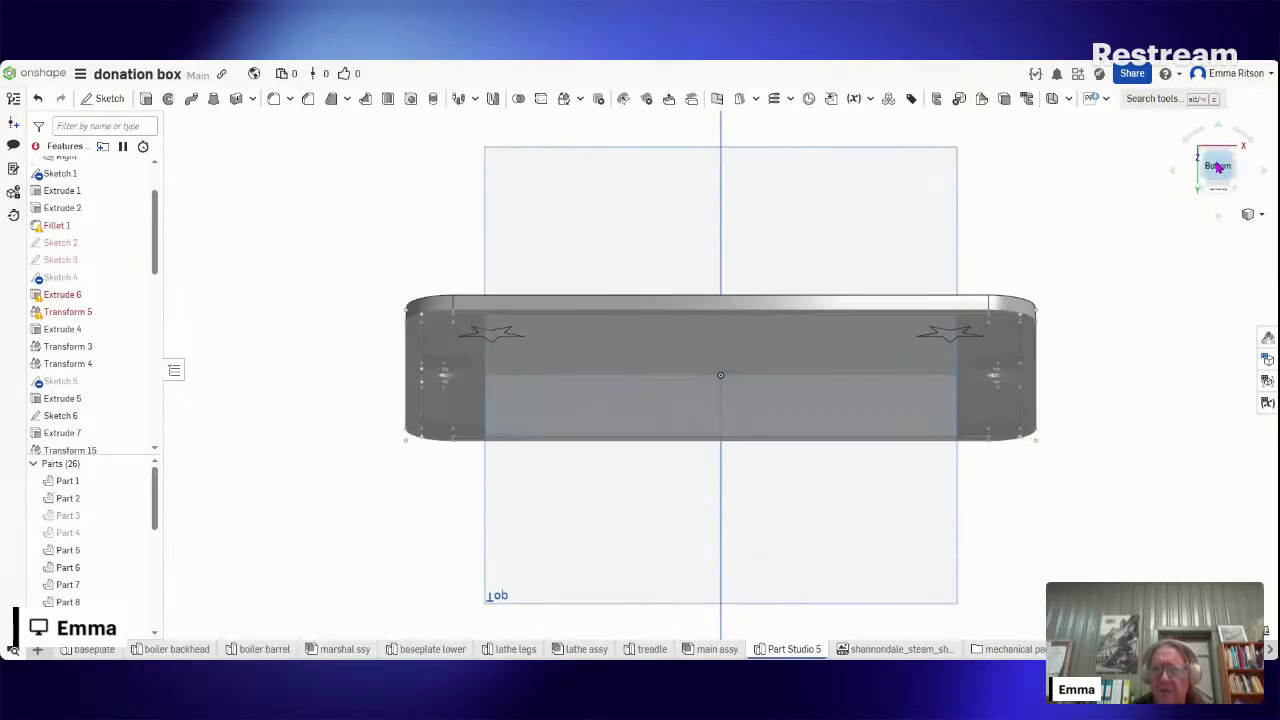
click(1218, 168)
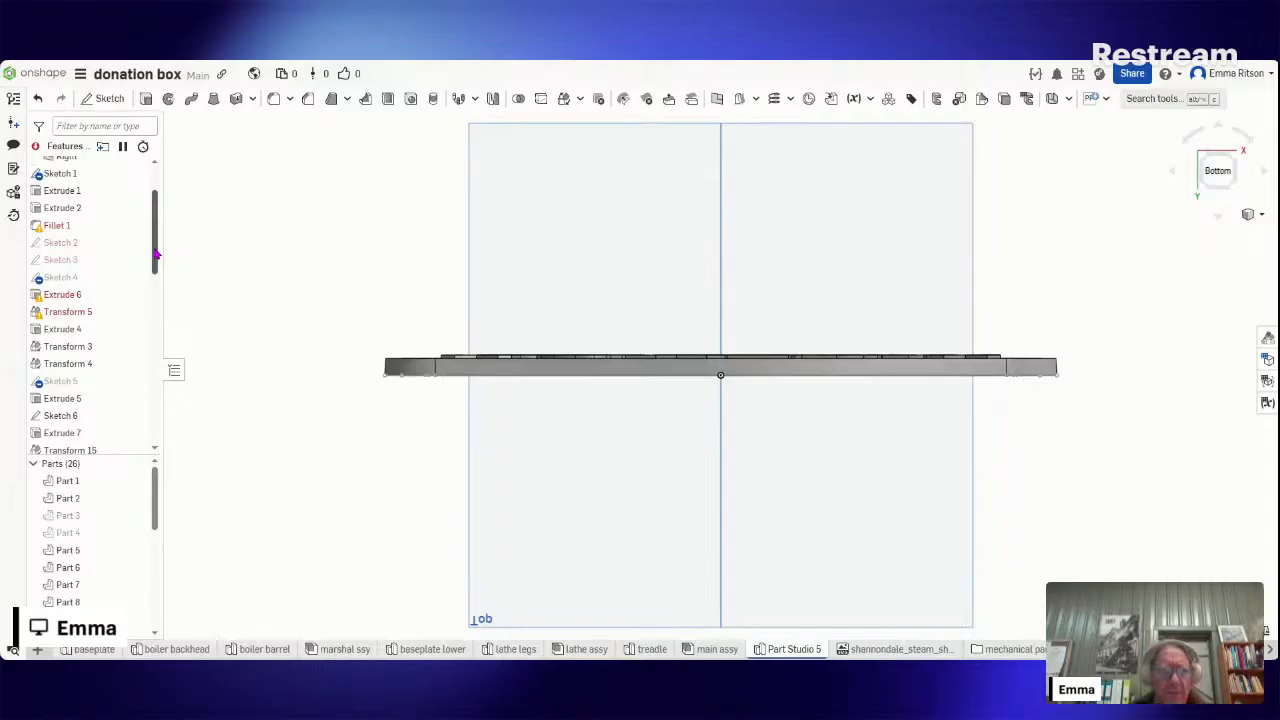
drag(155, 255, 156, 470)
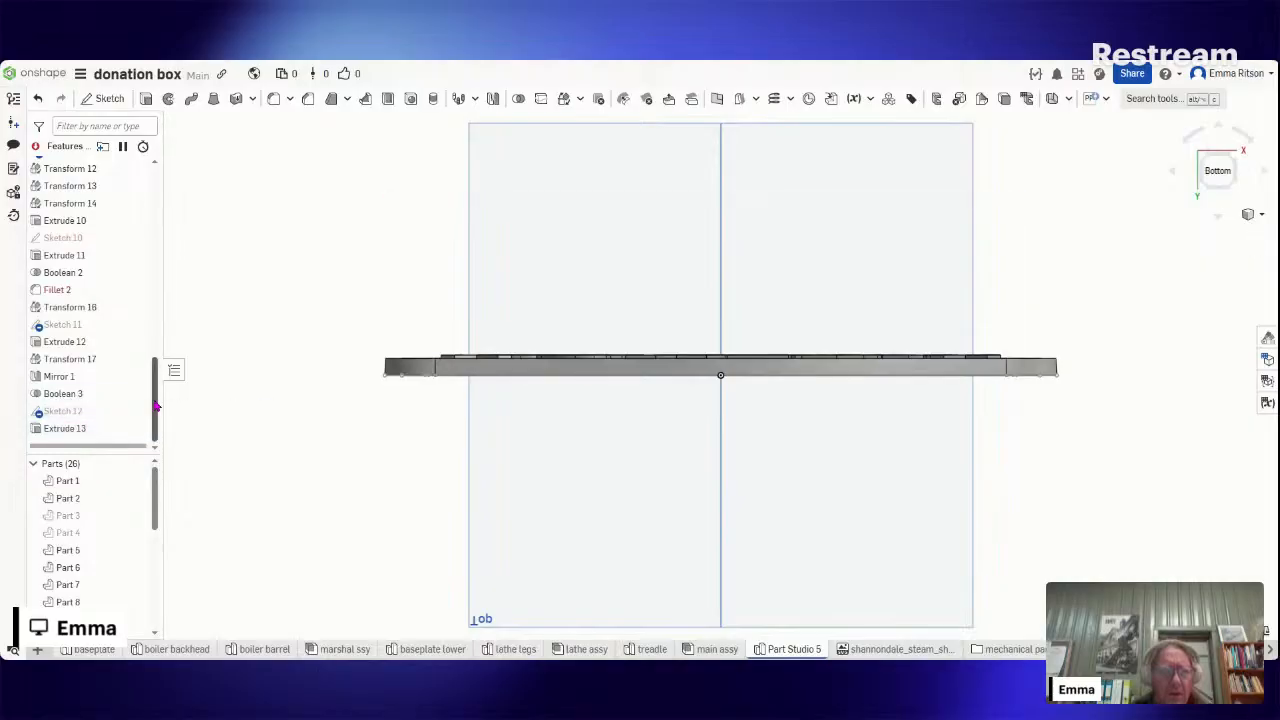
drag(156, 410, 169, 171)
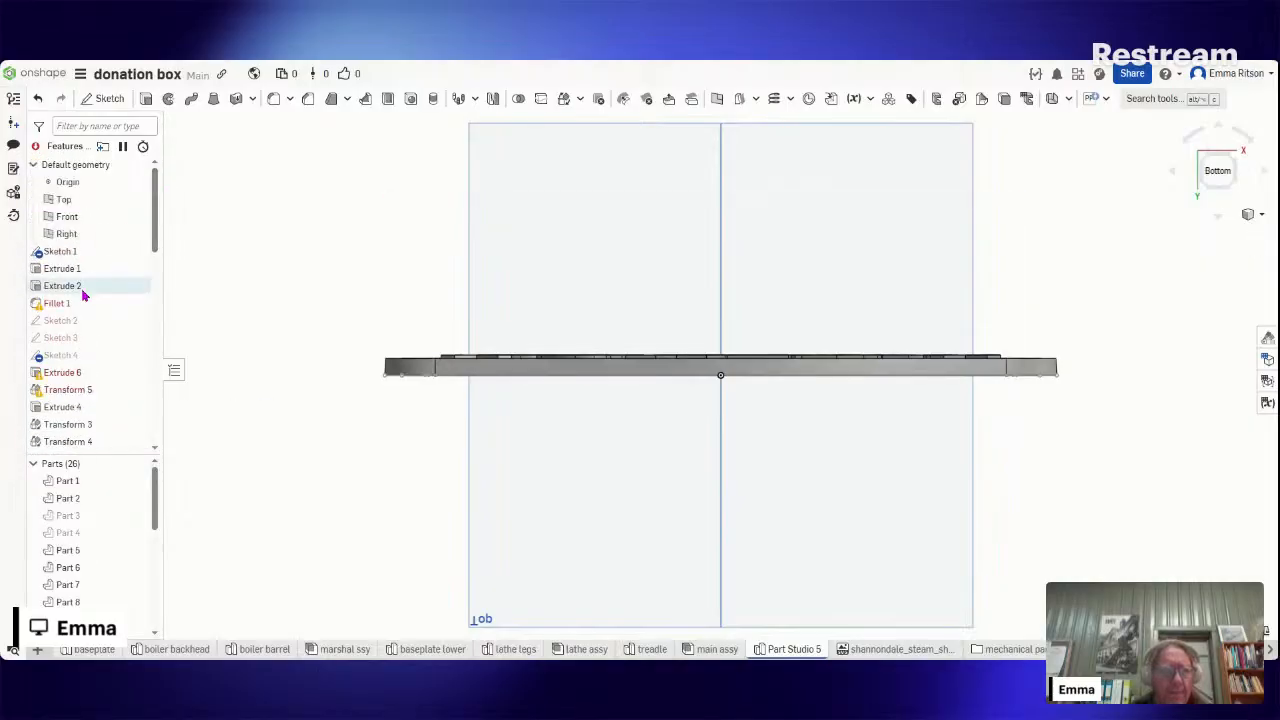
right_click(87, 278)
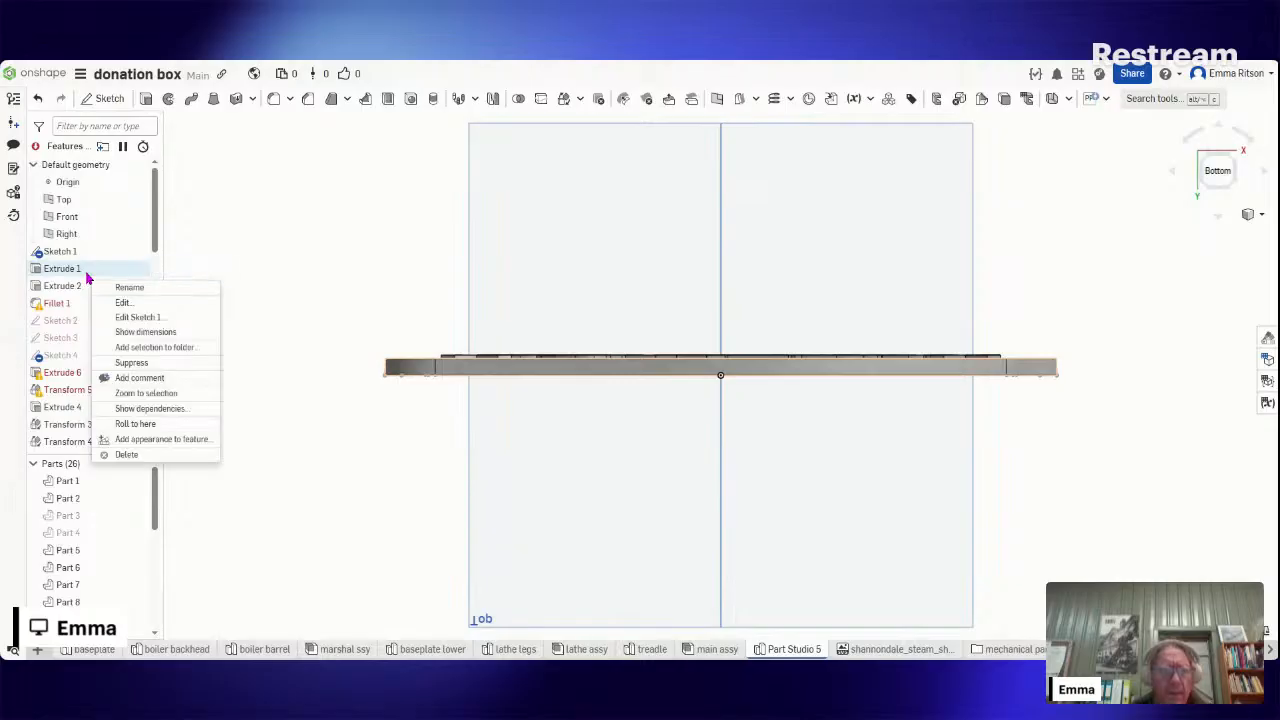
click(122, 303)
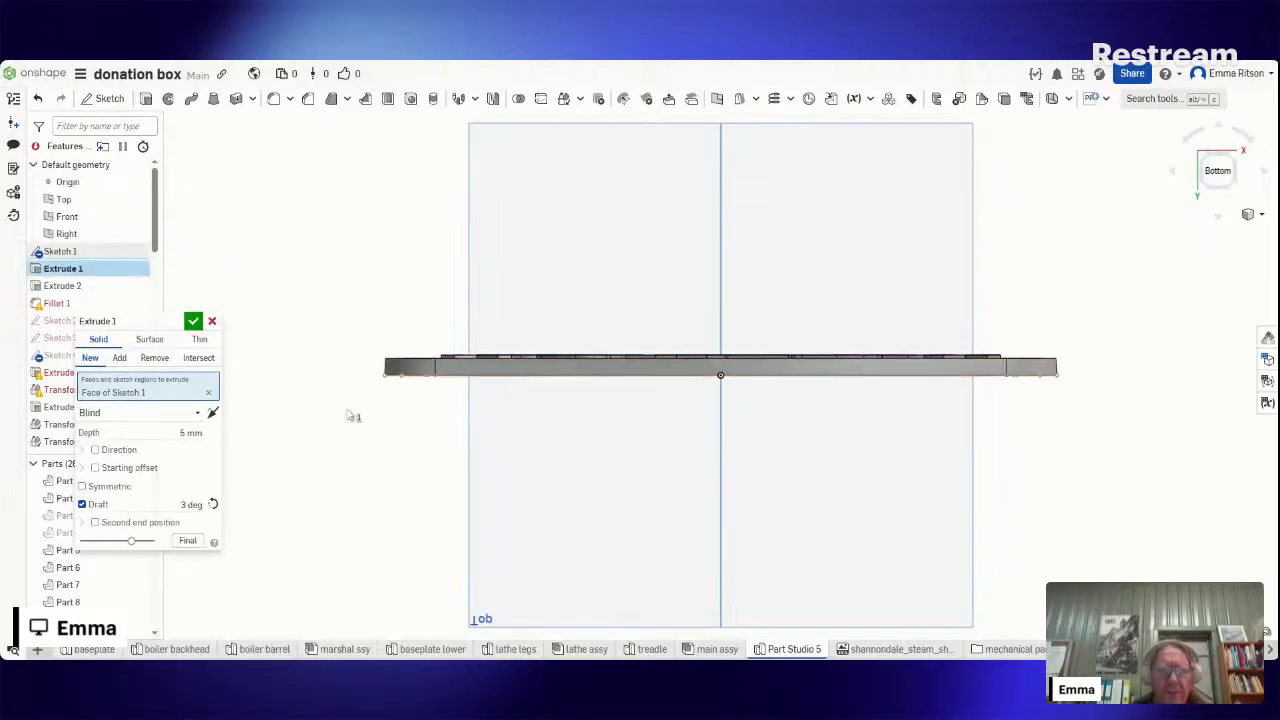
click(163, 505)
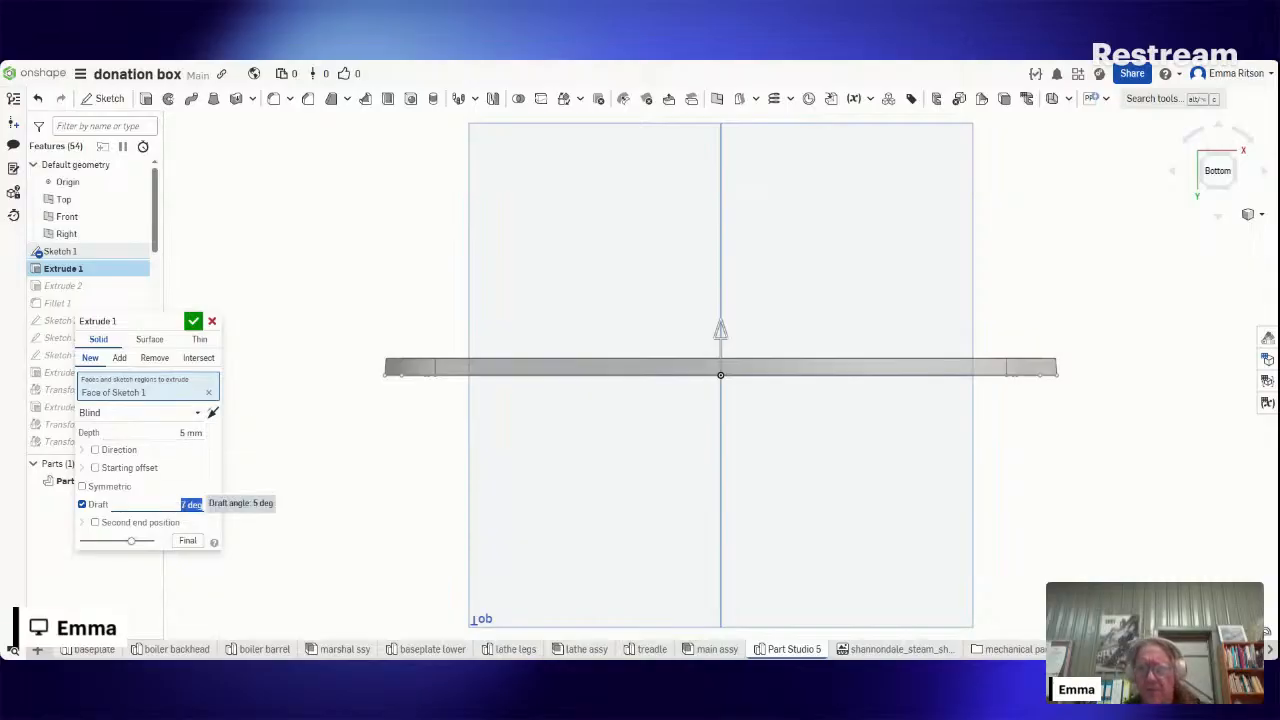
click(193, 322)
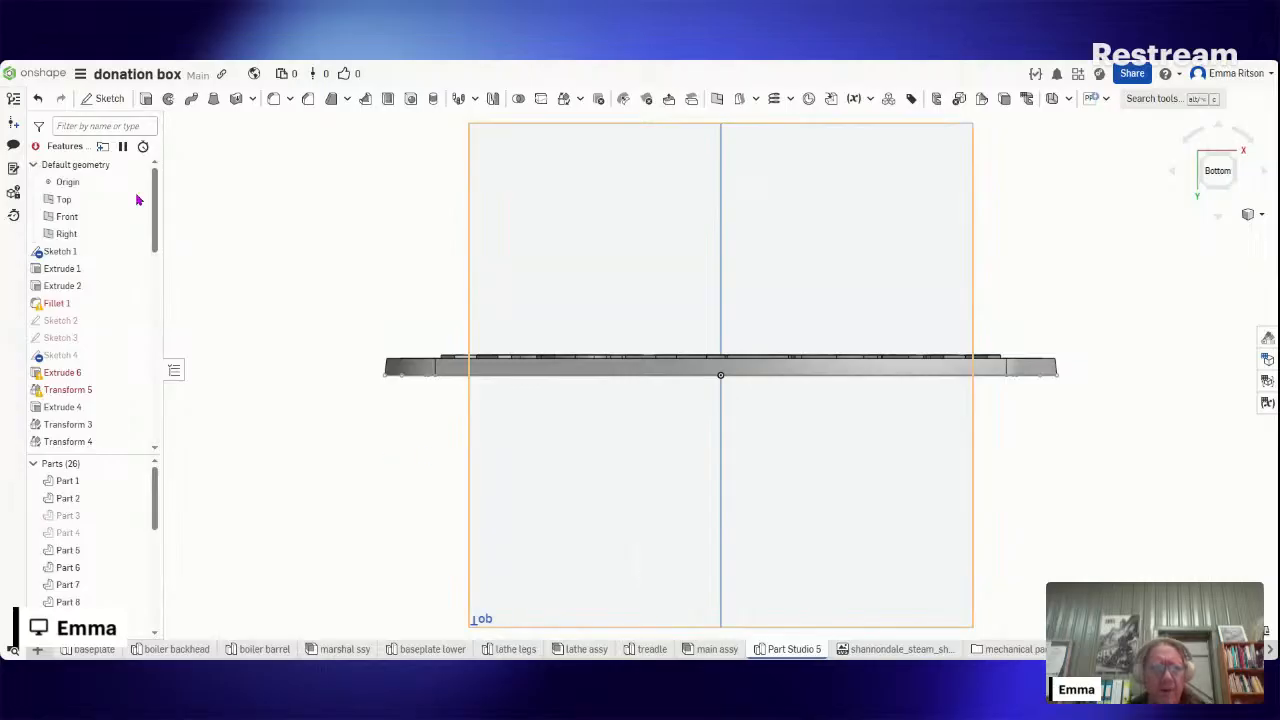
- Review the settings and merge scope of Extrude 13, the cut that trims the raised lettering, and inspect the sign obliquely
drag(157, 209, 162, 457)
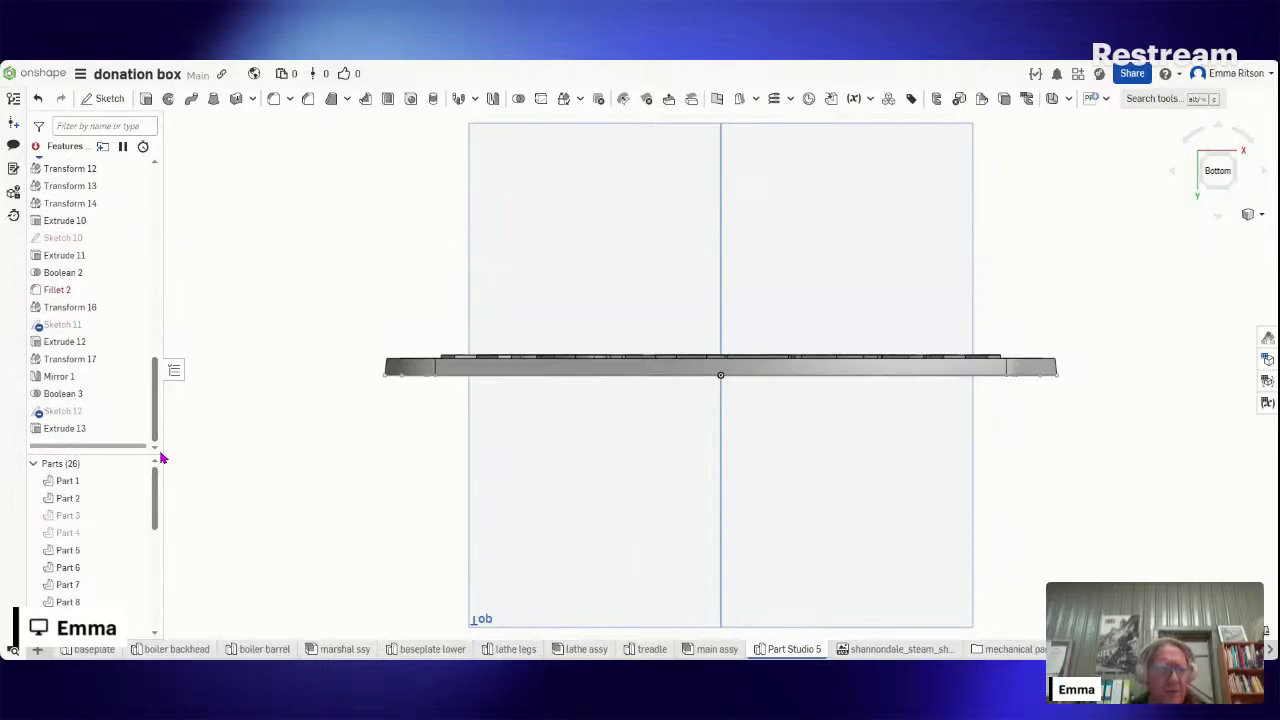
right_click(87, 431)
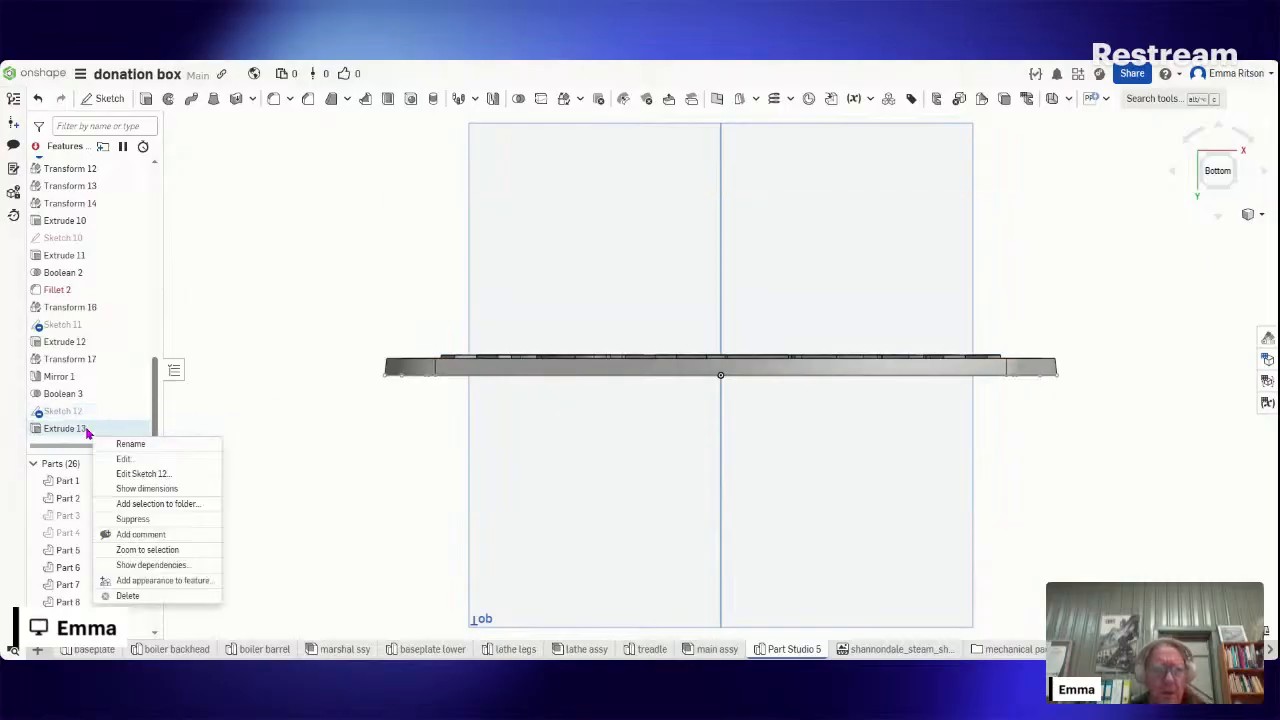
click(123, 459)
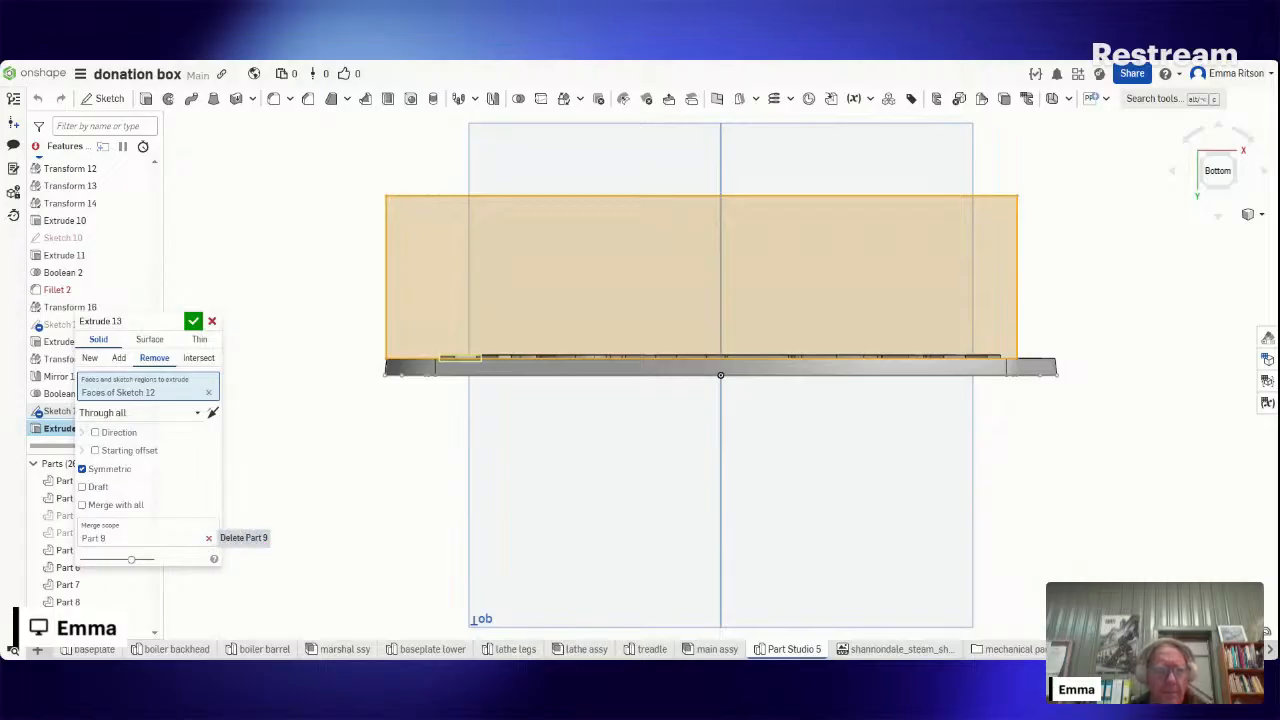
click(194, 321)
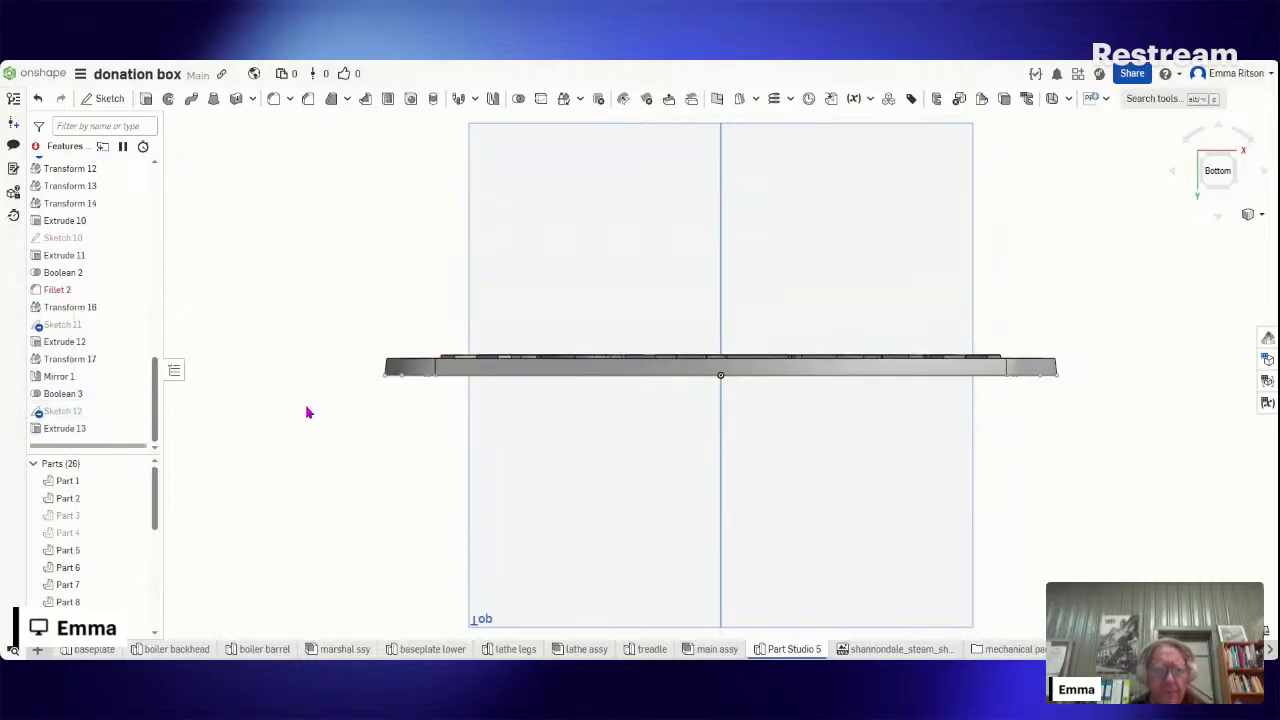
right_drag(308, 412, 306, 429)
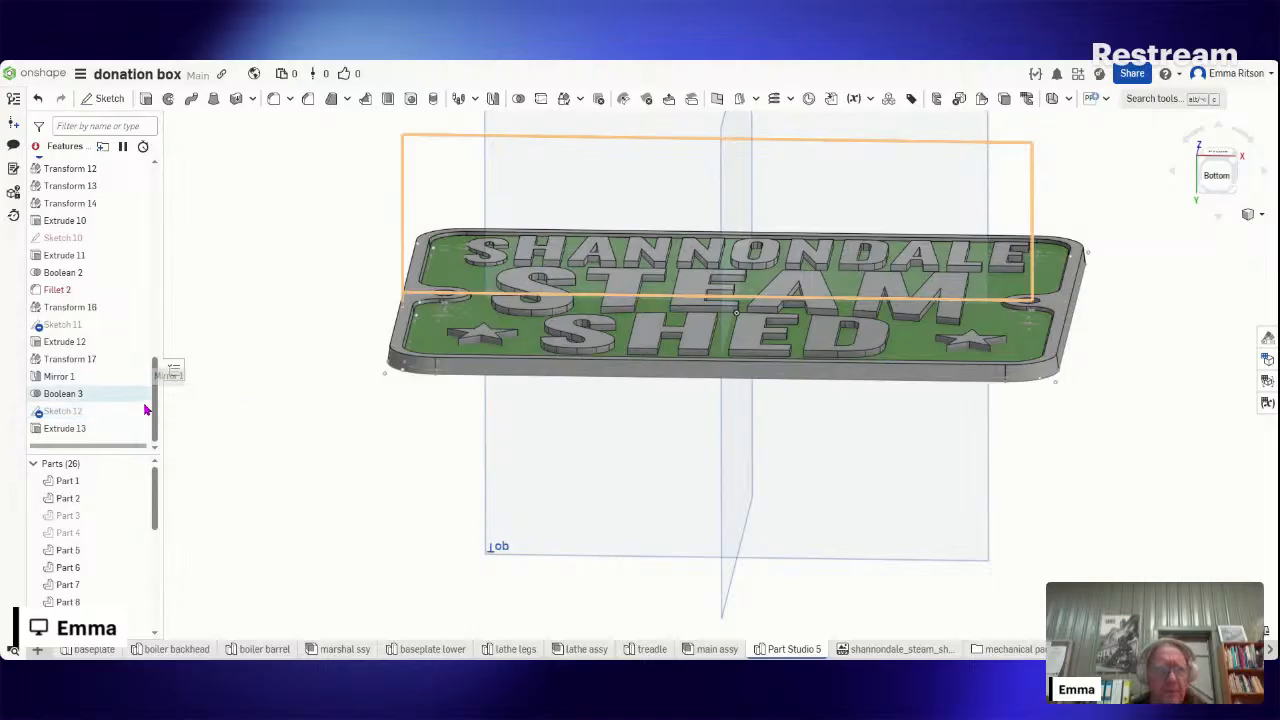
- Review which parts are used as tools in the Boolean 3 union
click(73, 401)
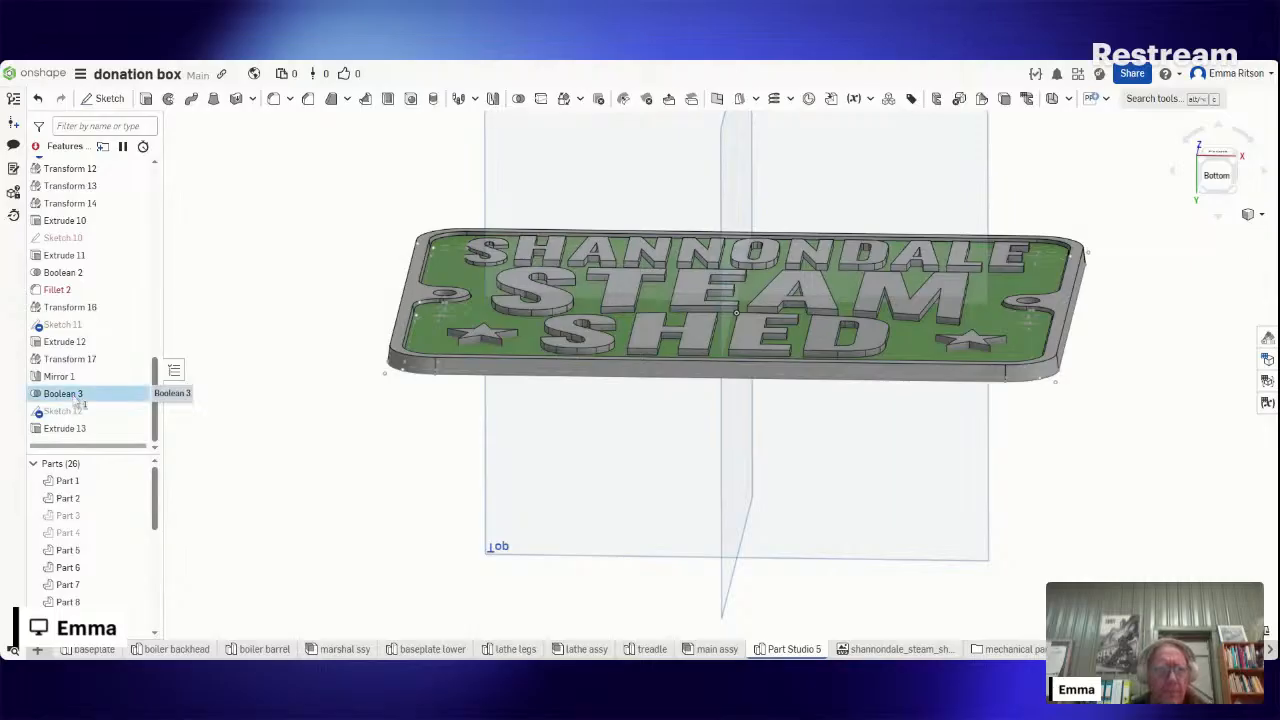
drag(76, 400, 95, 398)
click(96, 399)
right_click(101, 399)
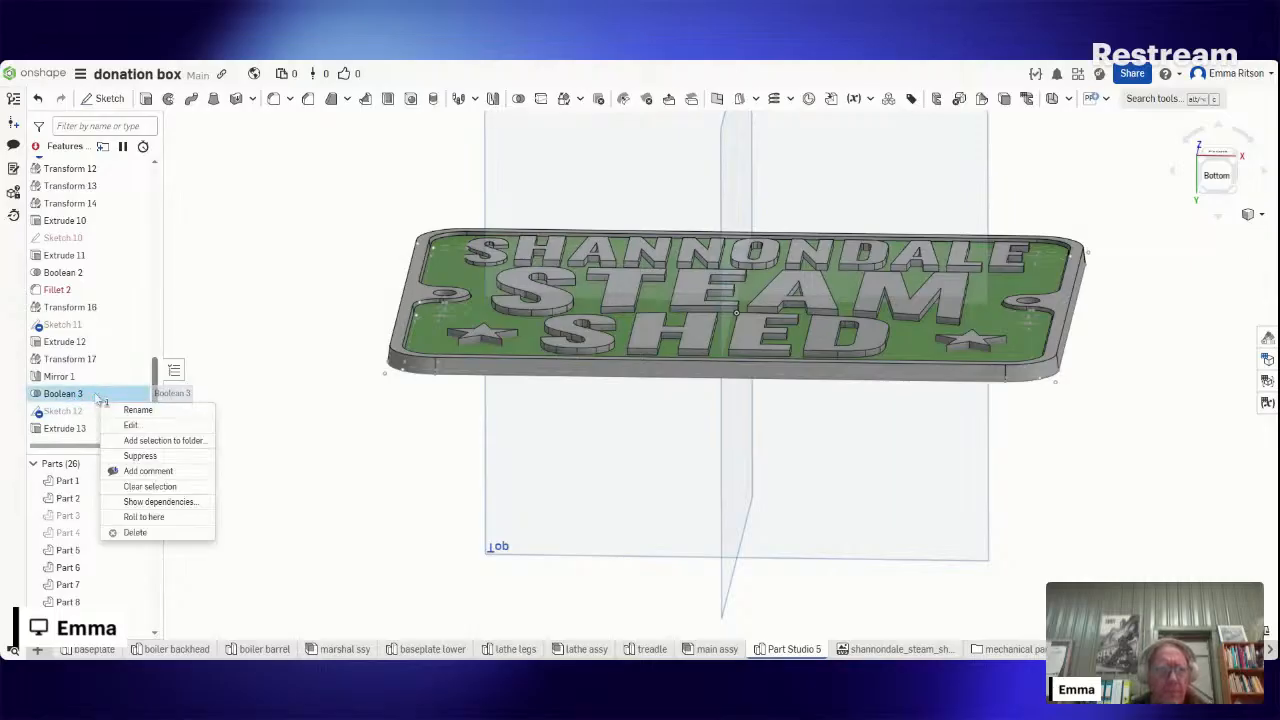
click(146, 427)
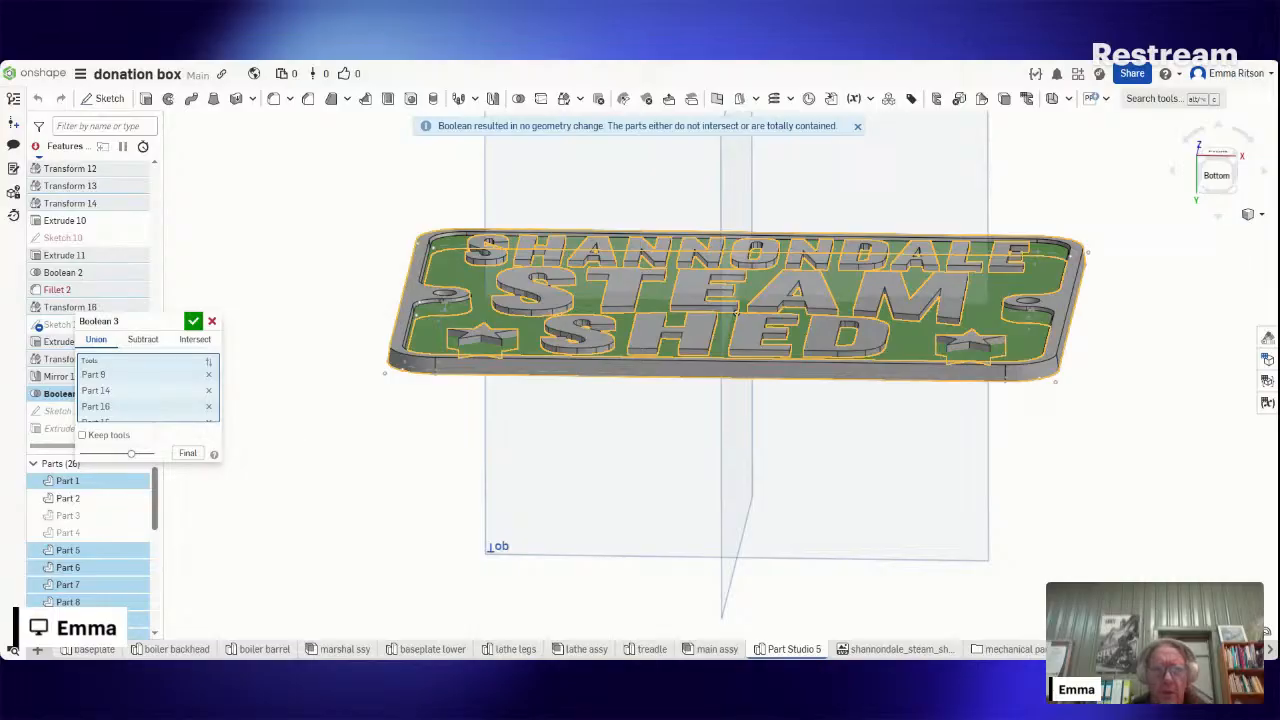
click(193, 322)
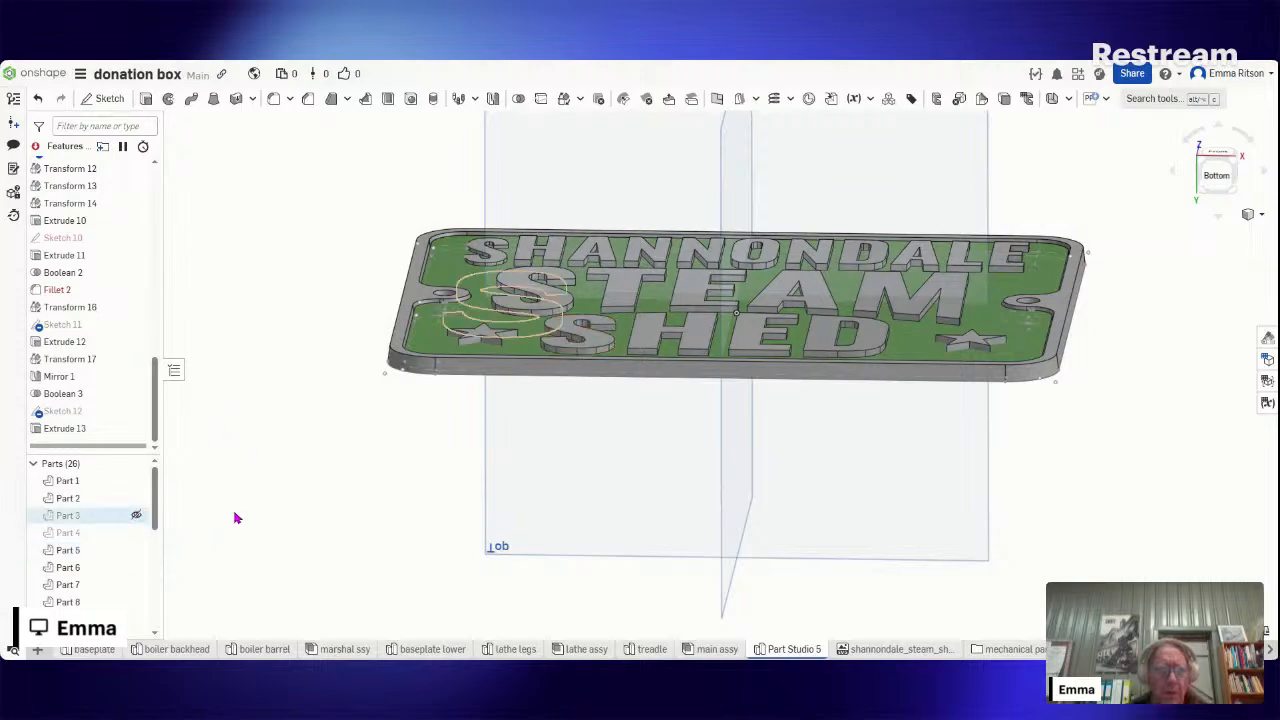
- Add Part 2 to the tools of the Boolean 3 union and check the trimmed lettering height edge-on
right_click(100, 399)
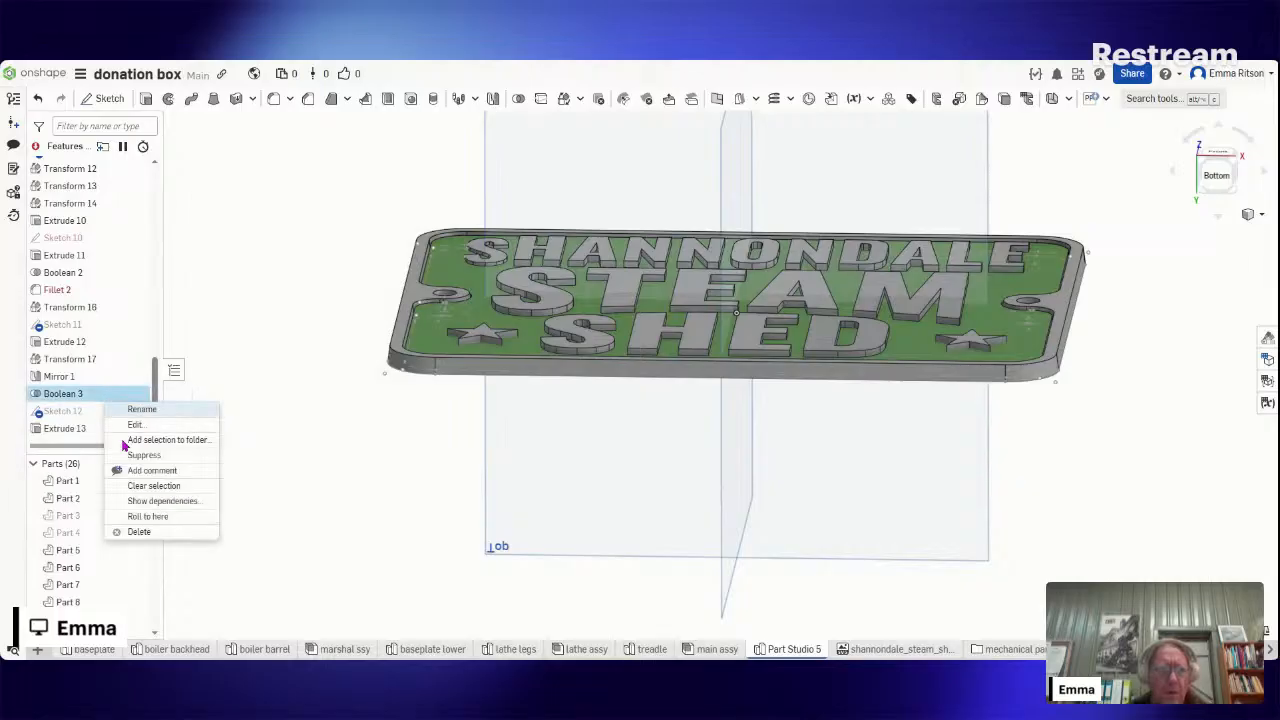
click(195, 427)
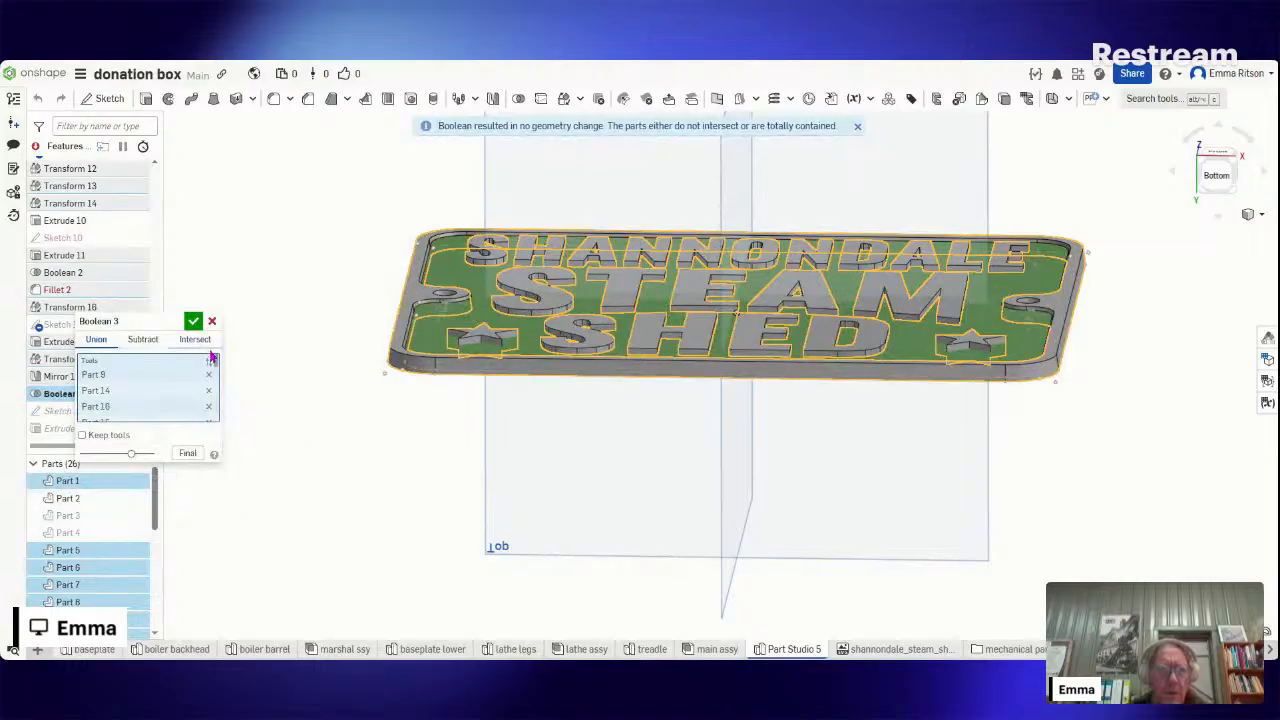
mouse_move(215, 367)
mouse_down()
mouse_move(213, 421)
mouse_move(216, 362)
mouse_up()
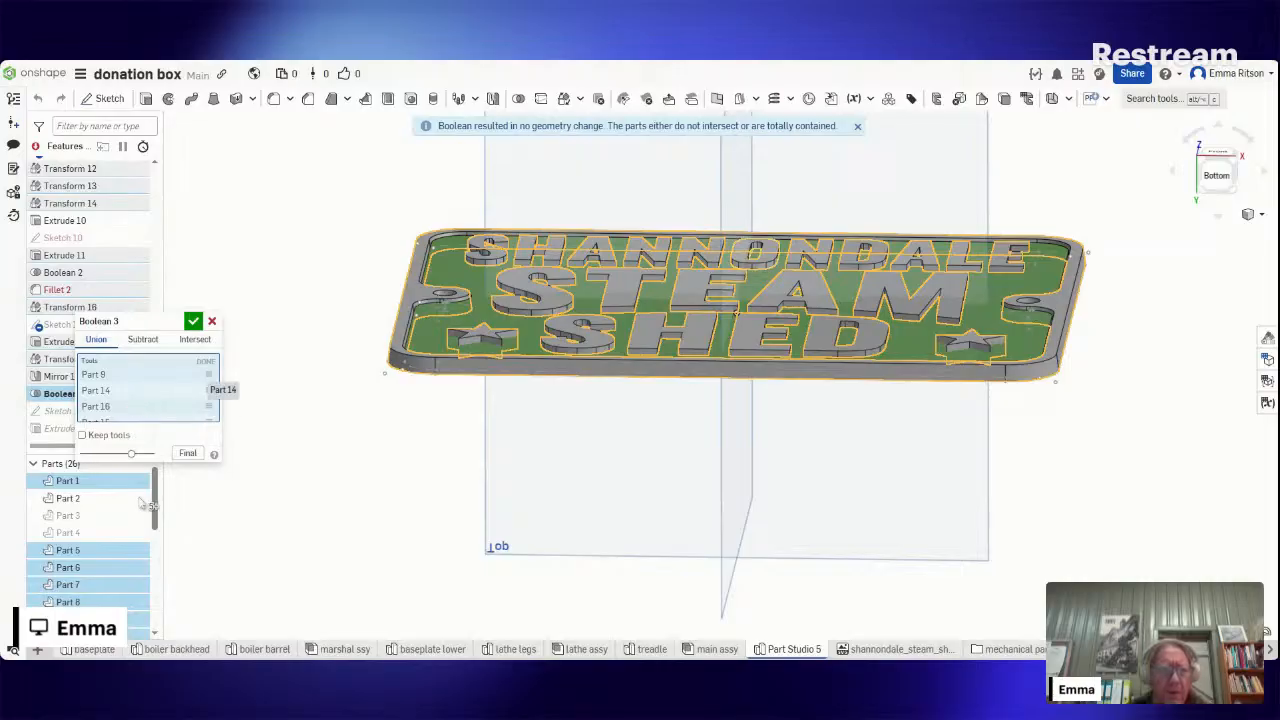
click(482, 297)
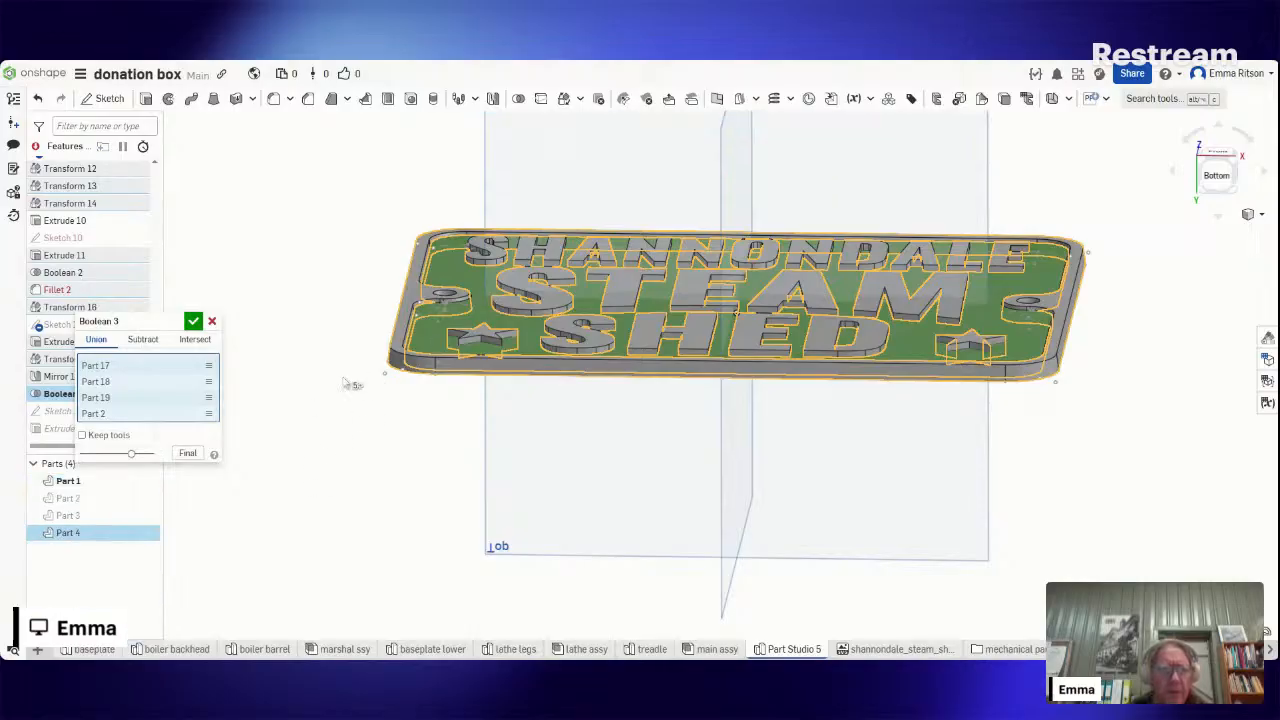
click(192, 322)
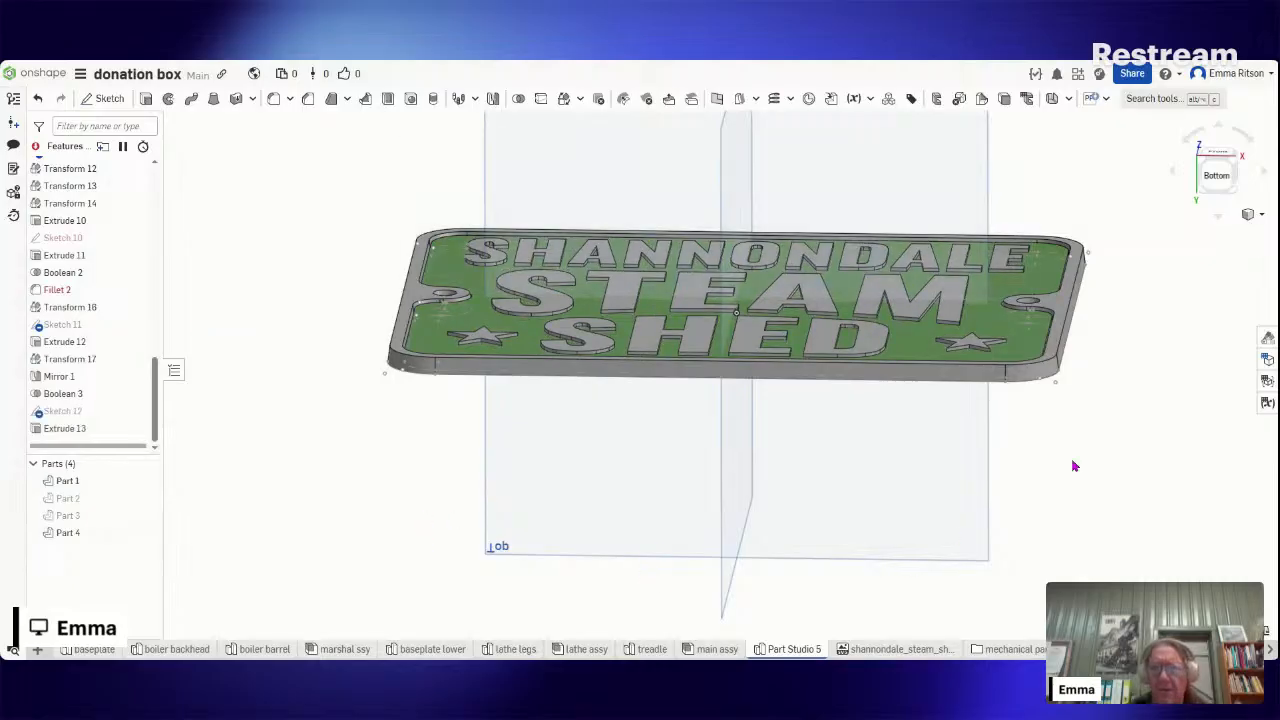
click(1217, 175)
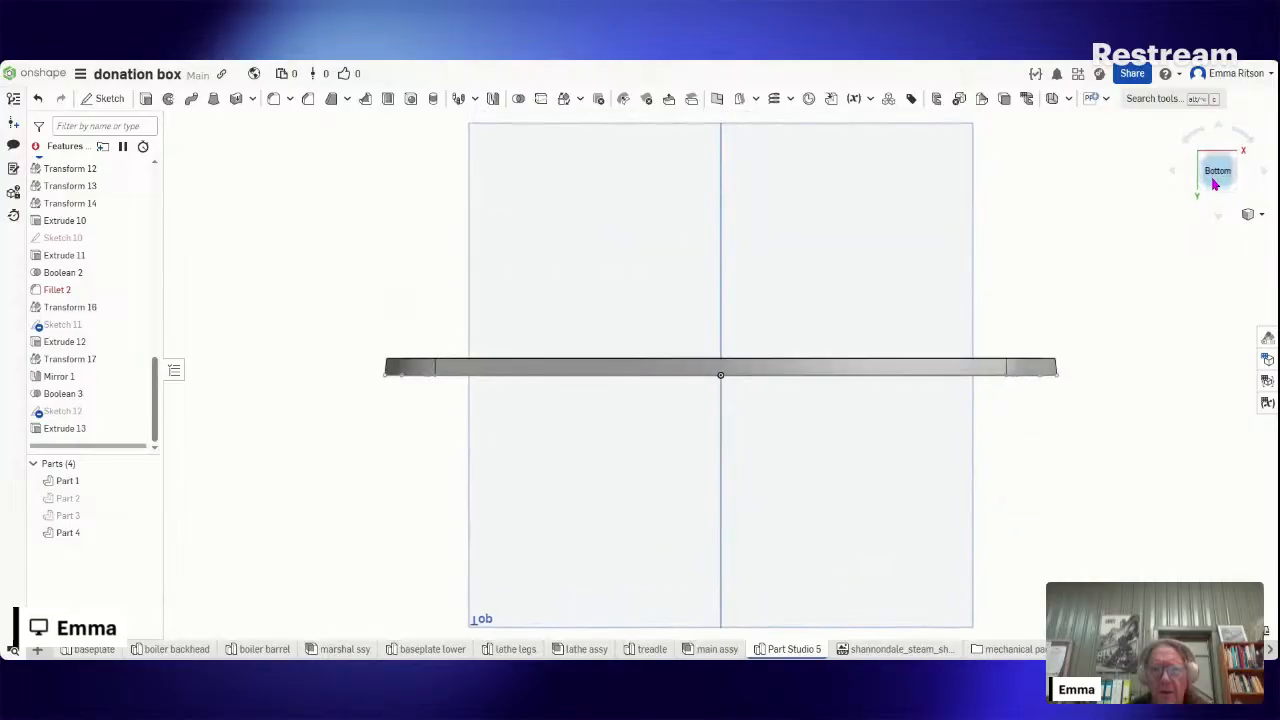
- Inspect the sign's bottom edge, side, back and lettered front for the finished shape, ending on the straight front view
mouse_move(1129, 386)
right_down()
mouse_move(1131, 420)
mouse_move(1127, 406)
right_up()
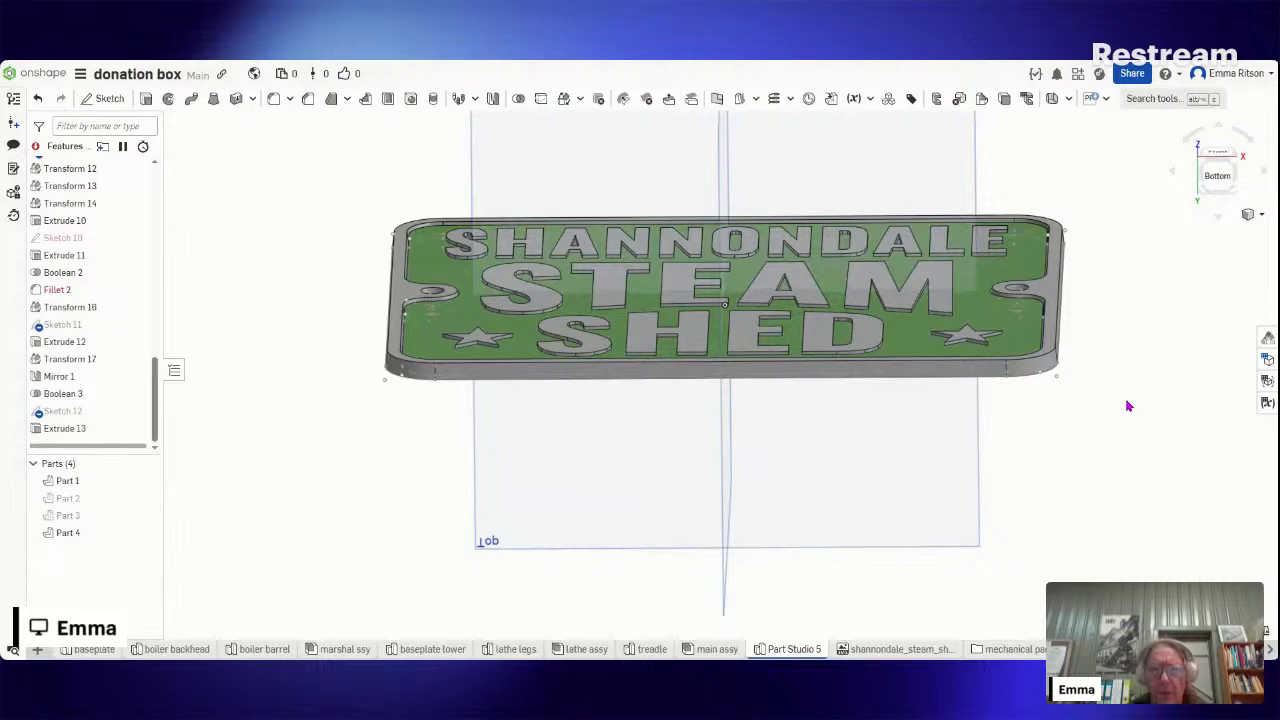
right_drag(1127, 406, 1248, 171)
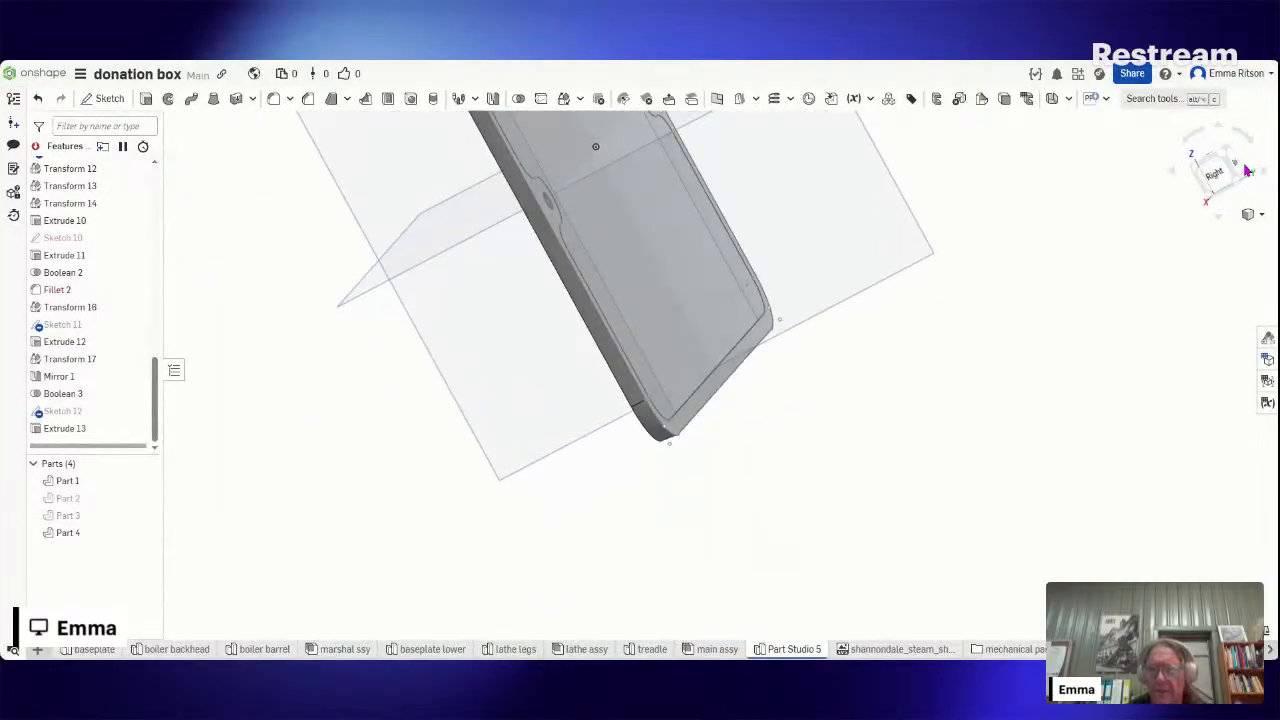
right_drag(1248, 171, 1177, 175)
right_click(1177, 175)
click(1177, 175)
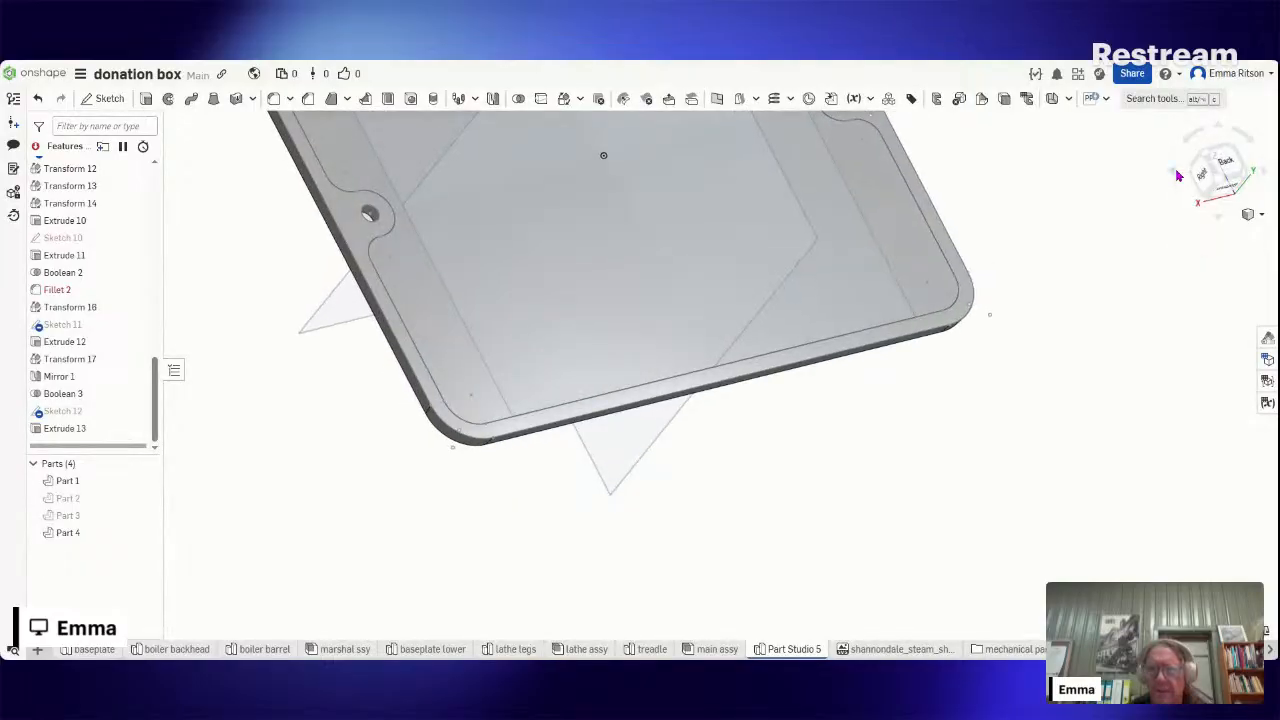
click(1218, 172)
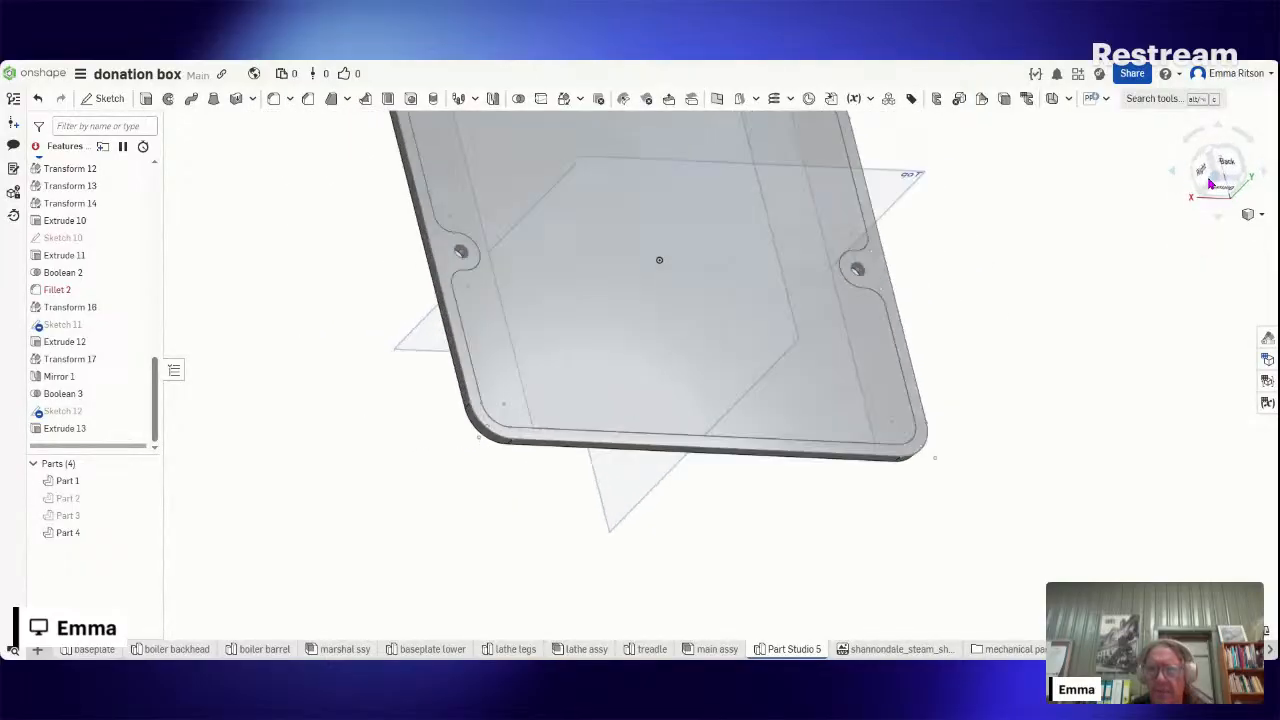
click(1218, 172)
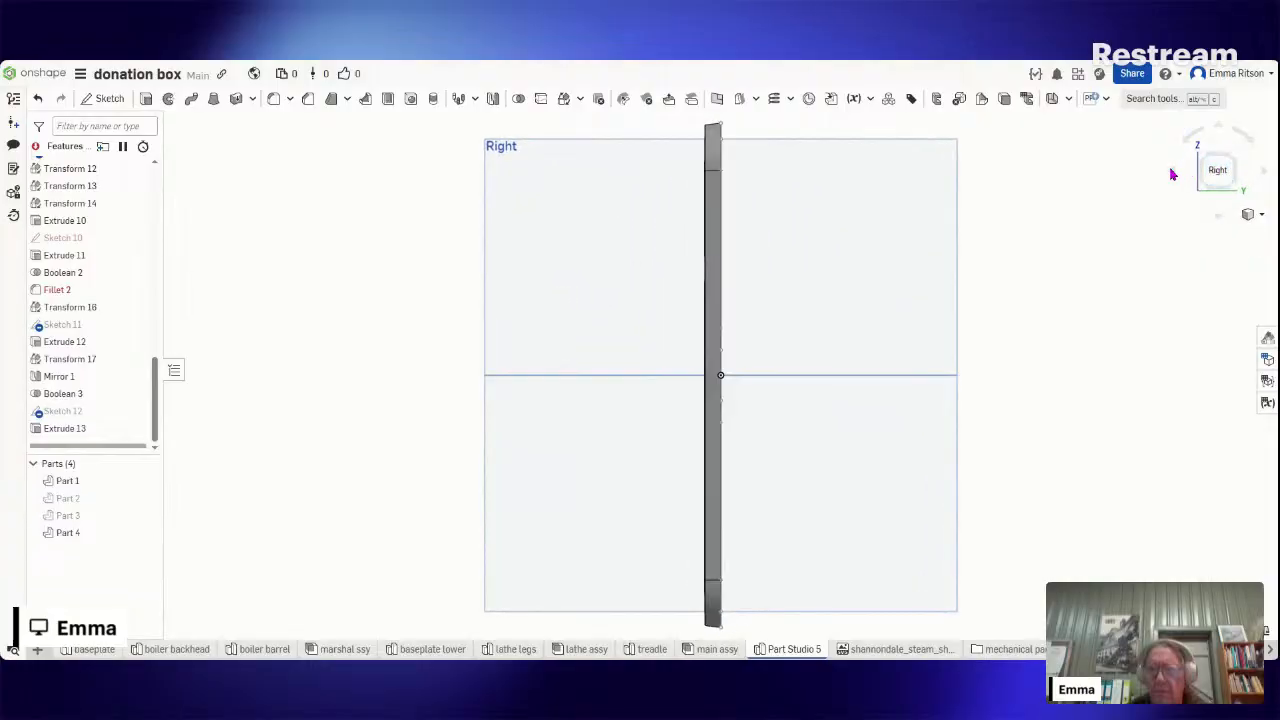
click(1177, 175)
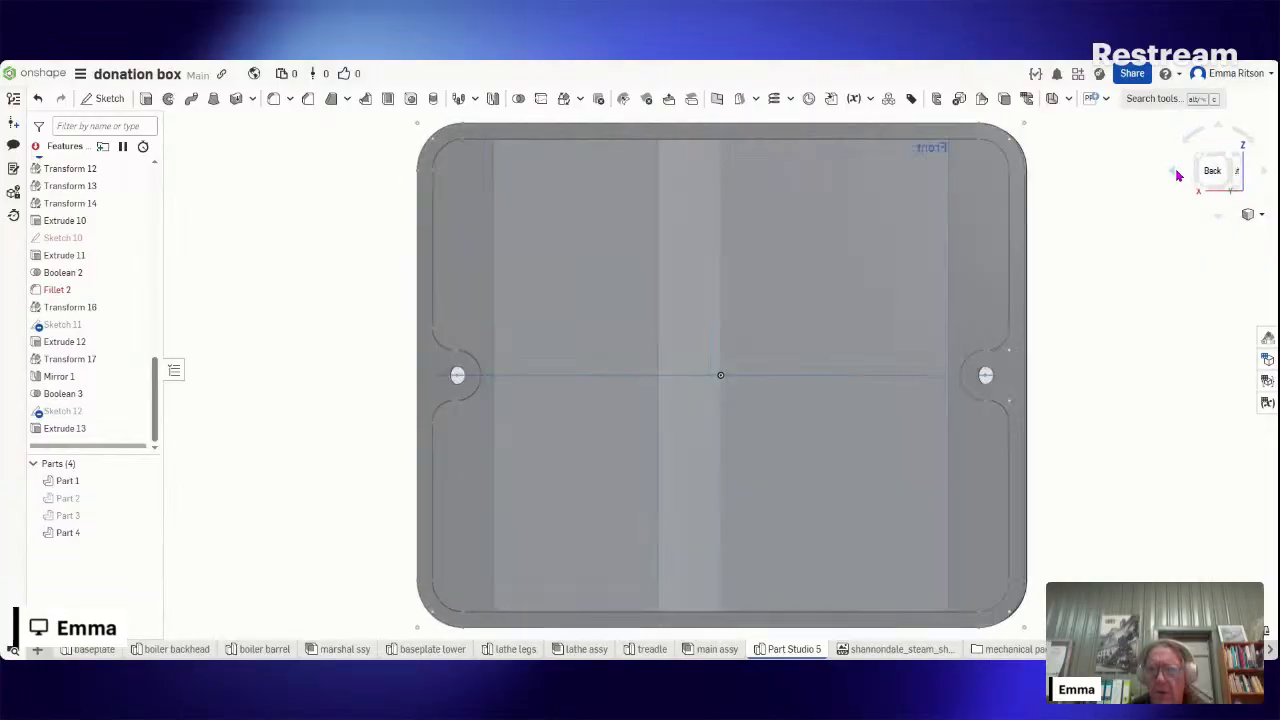
click(1176, 175)
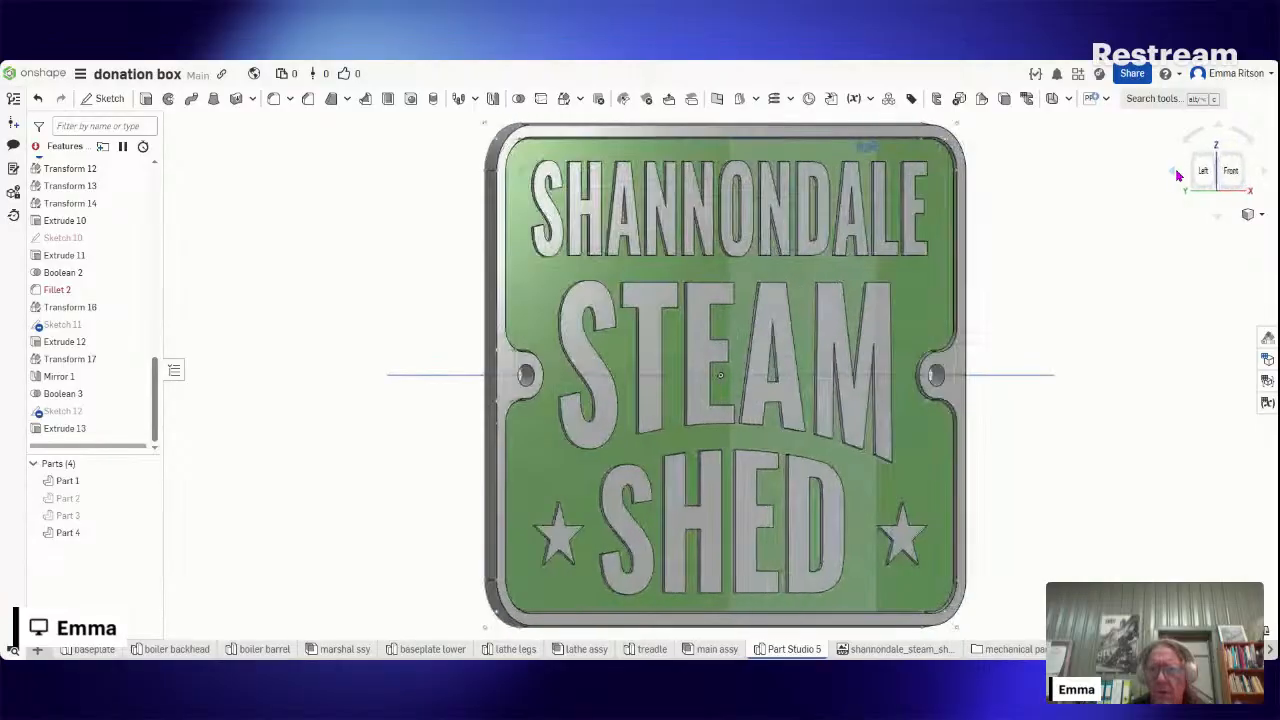
click(1219, 175)
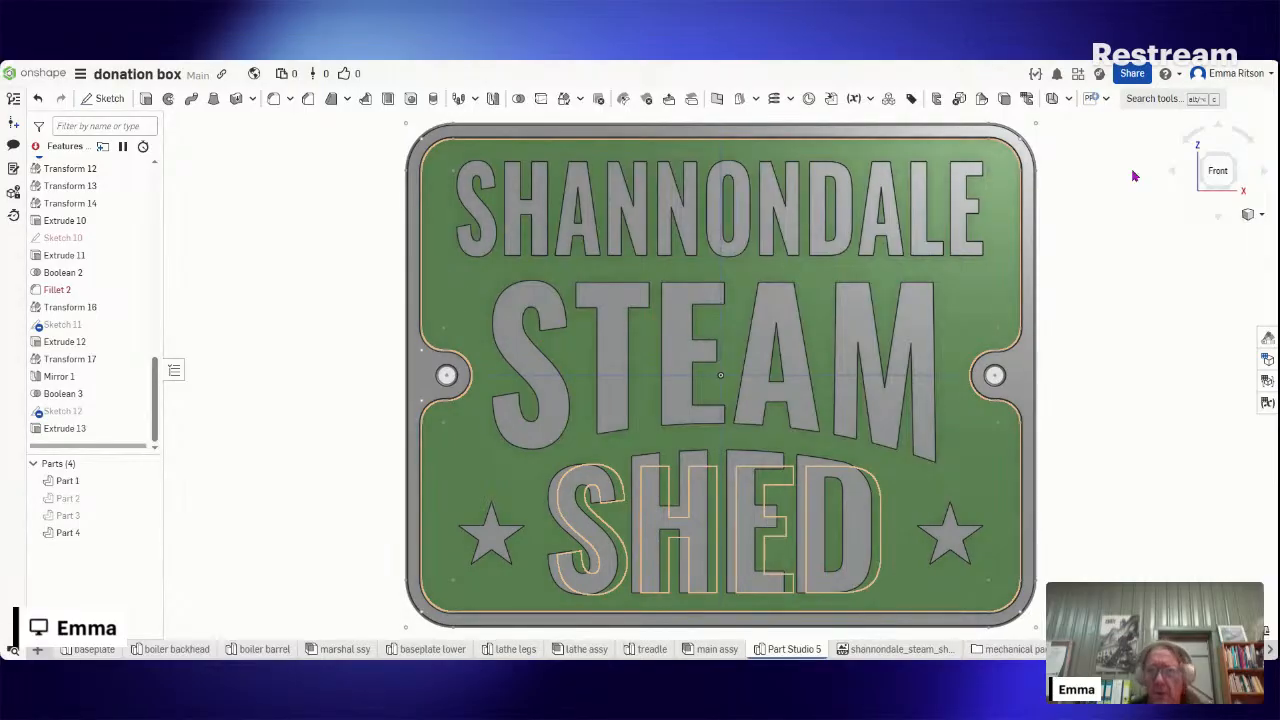
- Recolour the sign's recessed background by setting Face appearance 1 to dark red 982D0D, and close the appearance list
click(1267, 359)
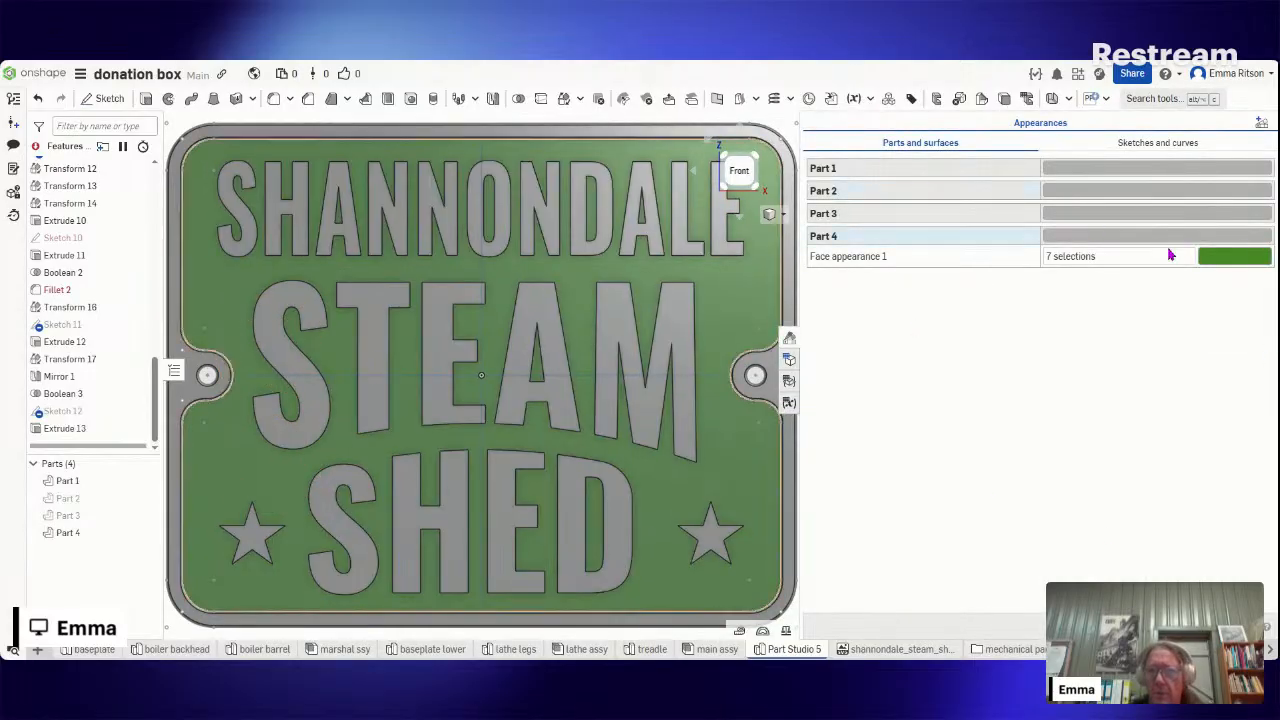
click(1218, 263)
double_click(1218, 263)
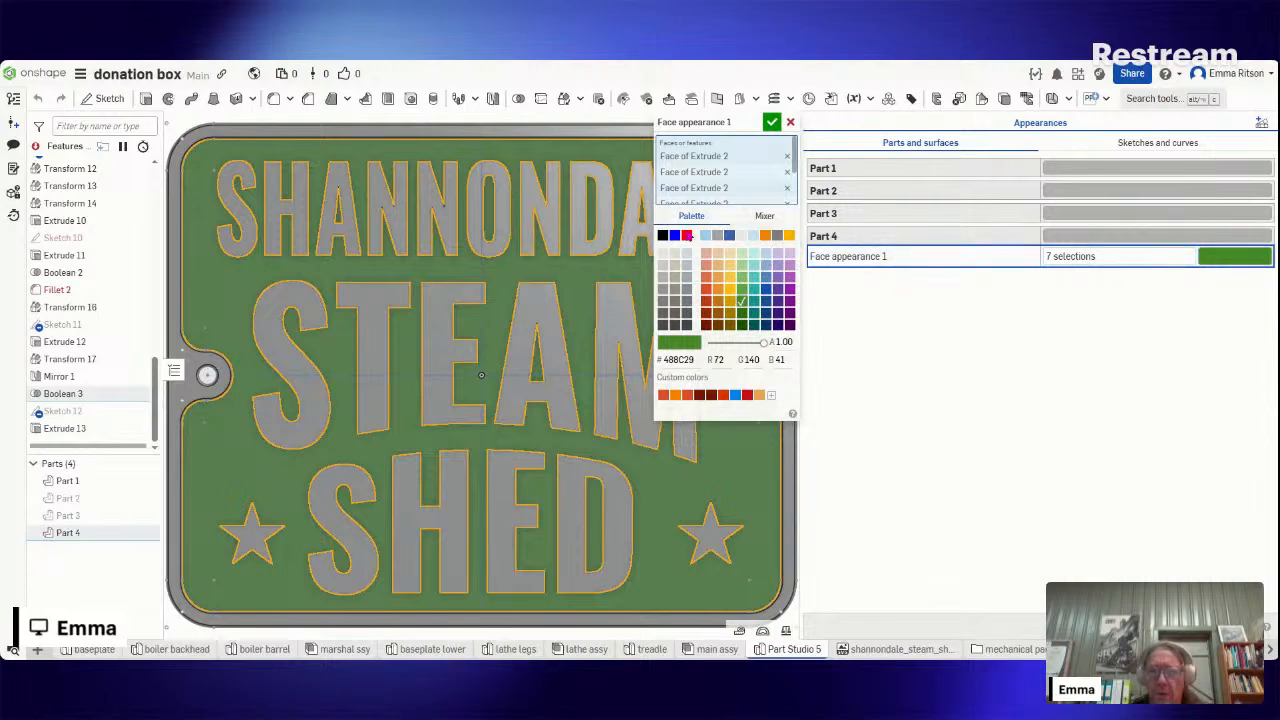
click(687, 236)
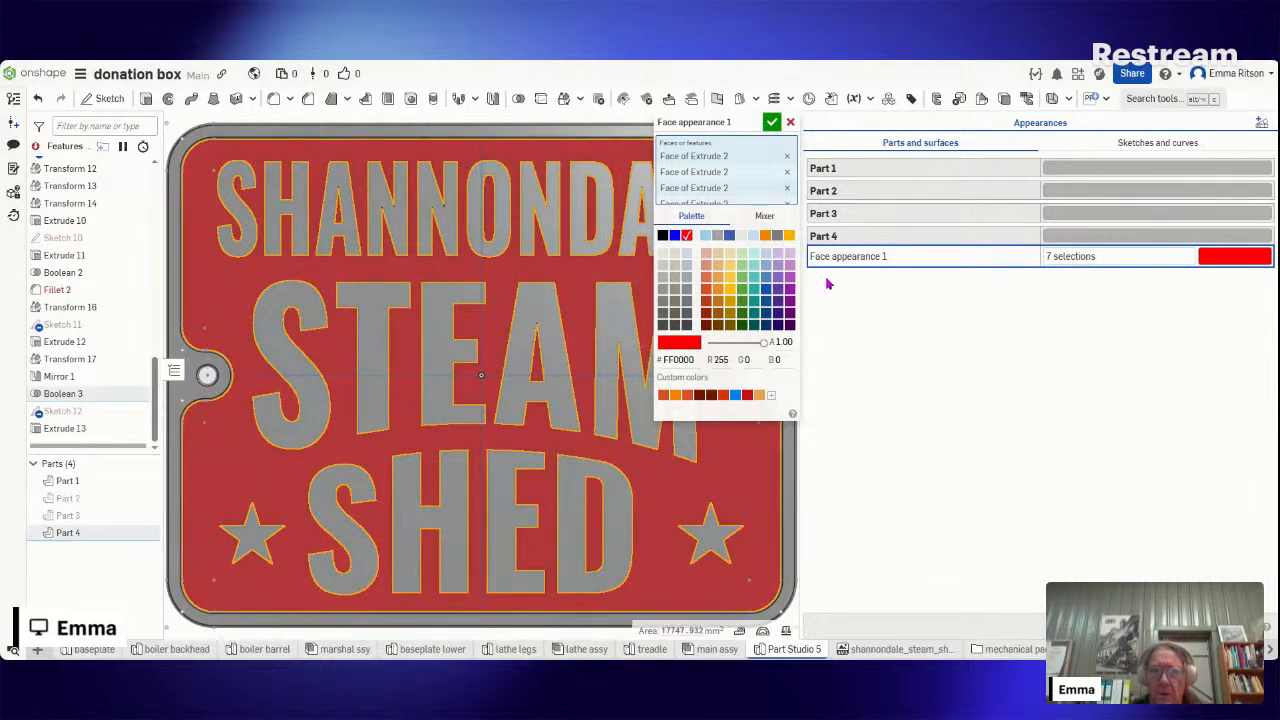
click(705, 290)
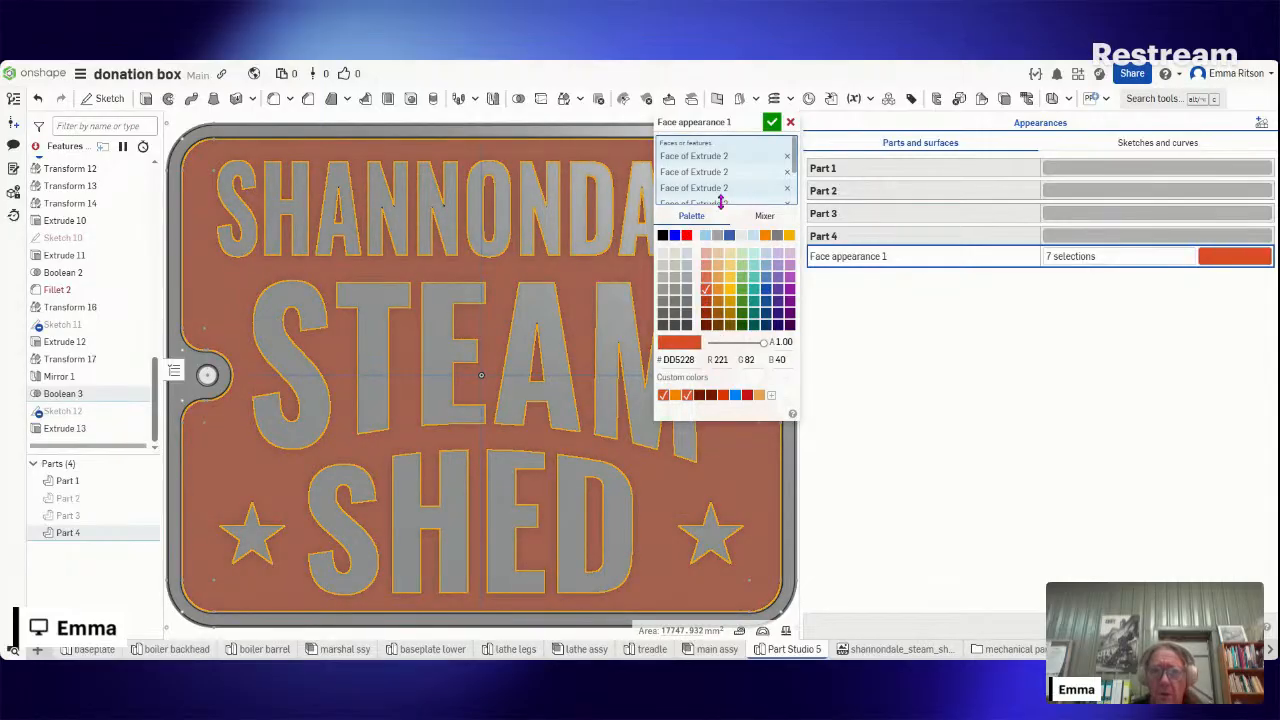
click(707, 318)
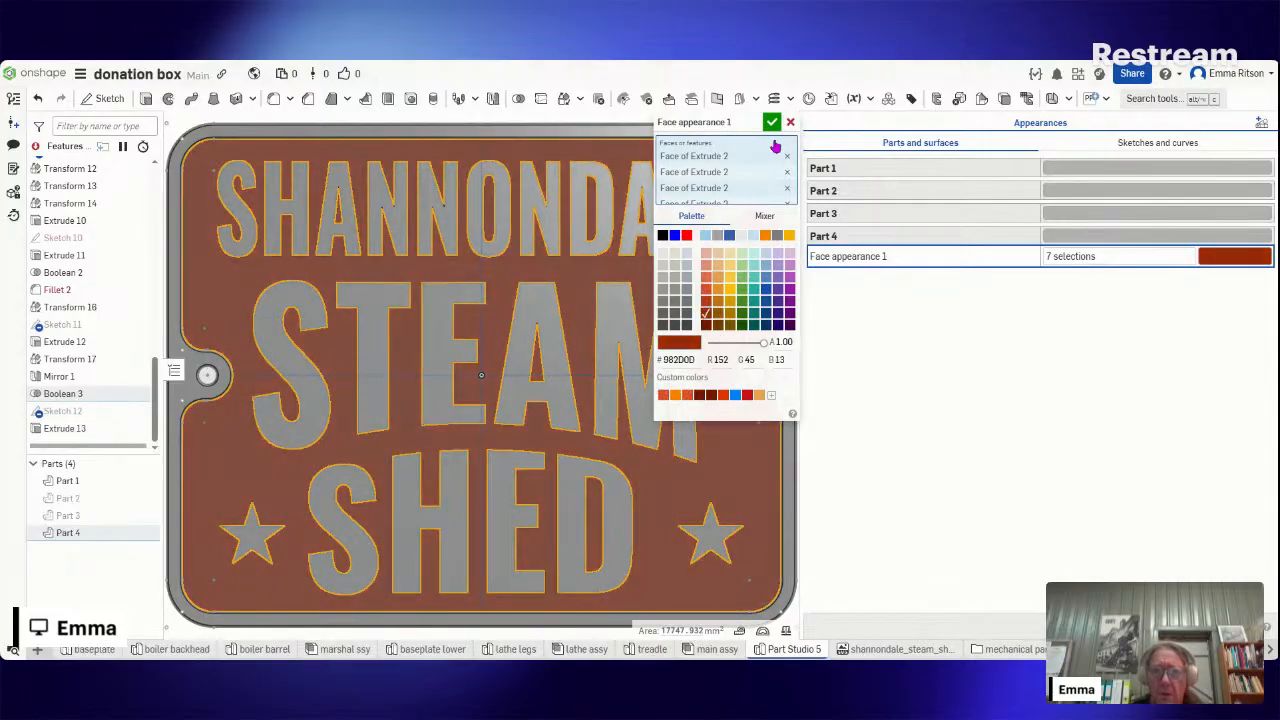
click(772, 122)
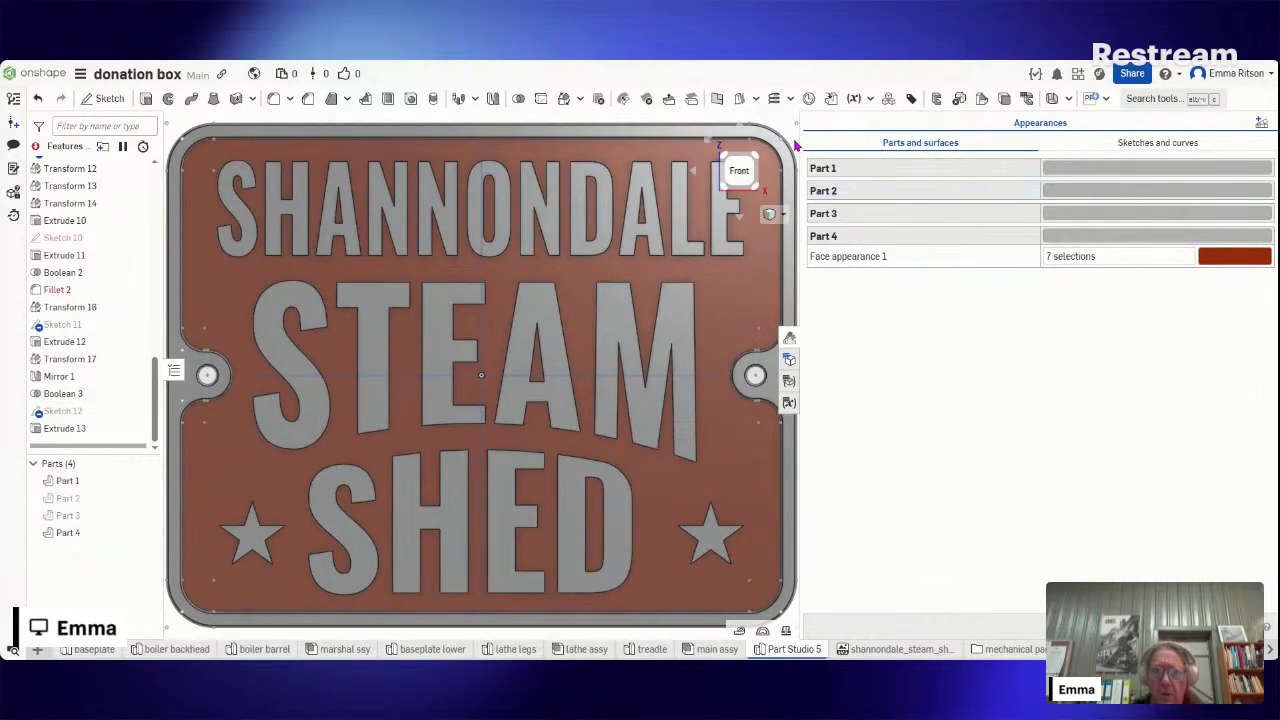
click(790, 340)
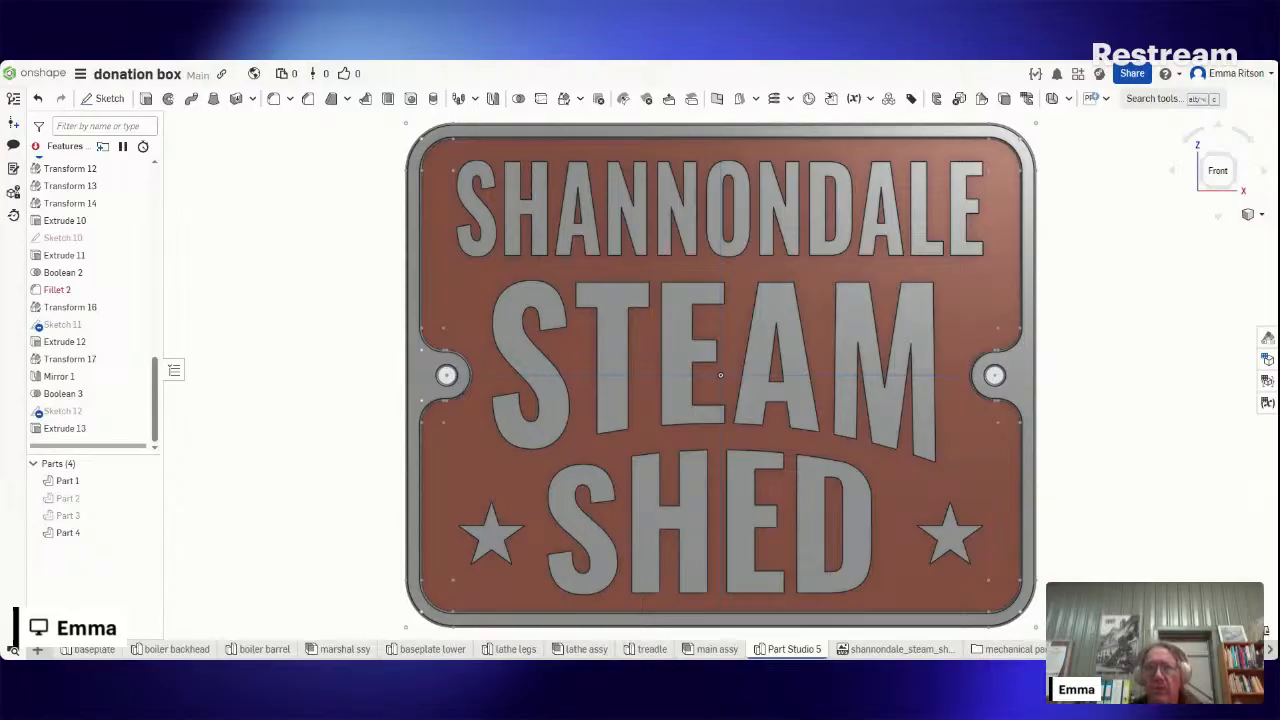
- Change the colour of Face appearance 1 on the sign's recessed background to black 000000
click(1264, 341)
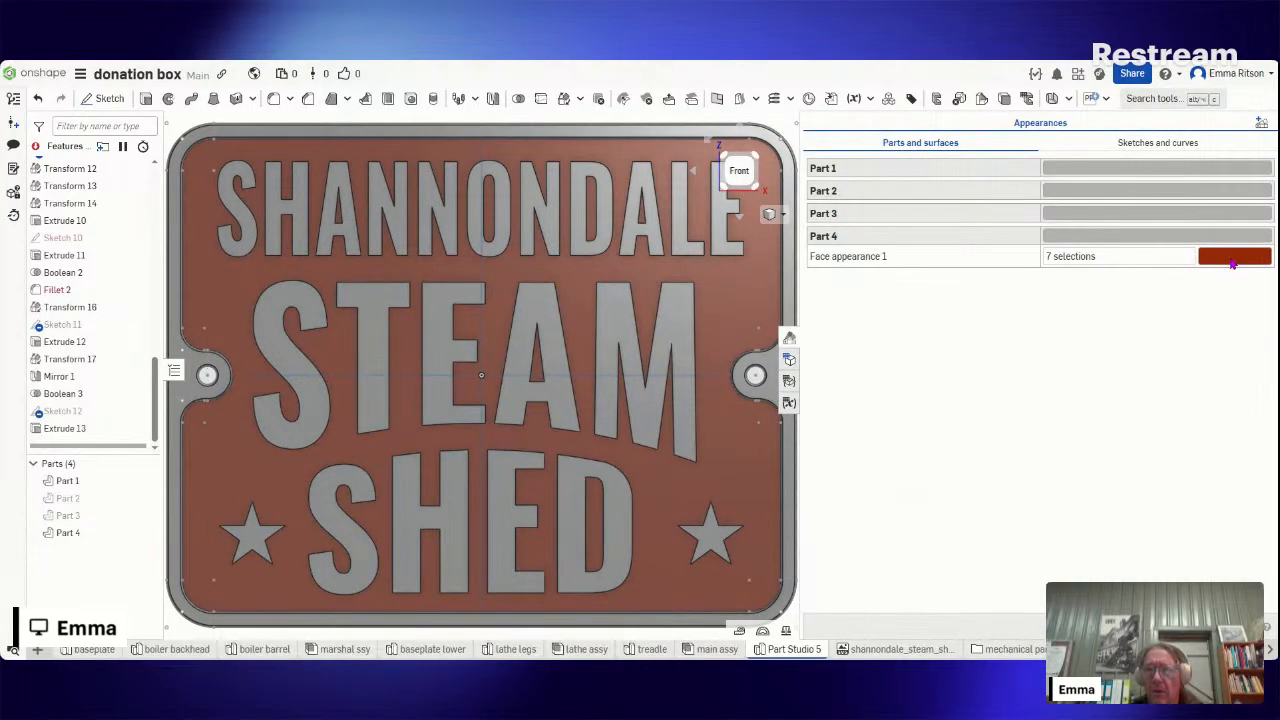
click(1233, 258)
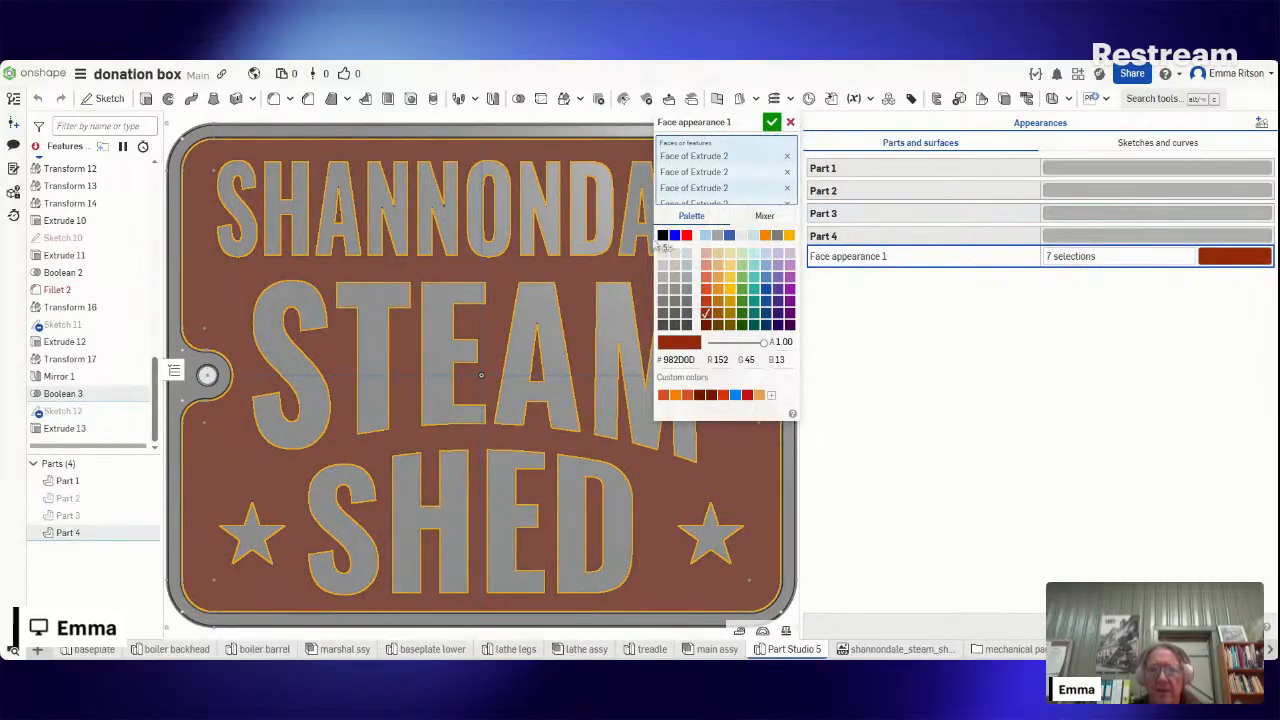
click(662, 236)
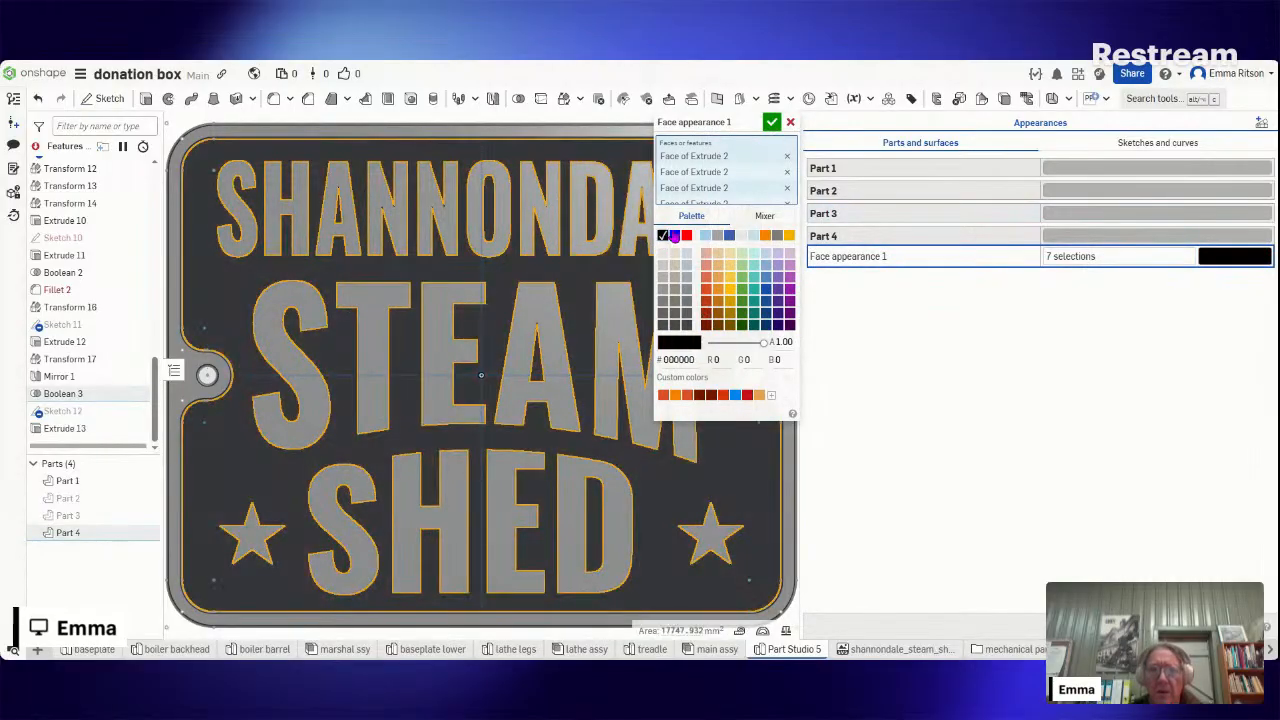
click(771, 122)
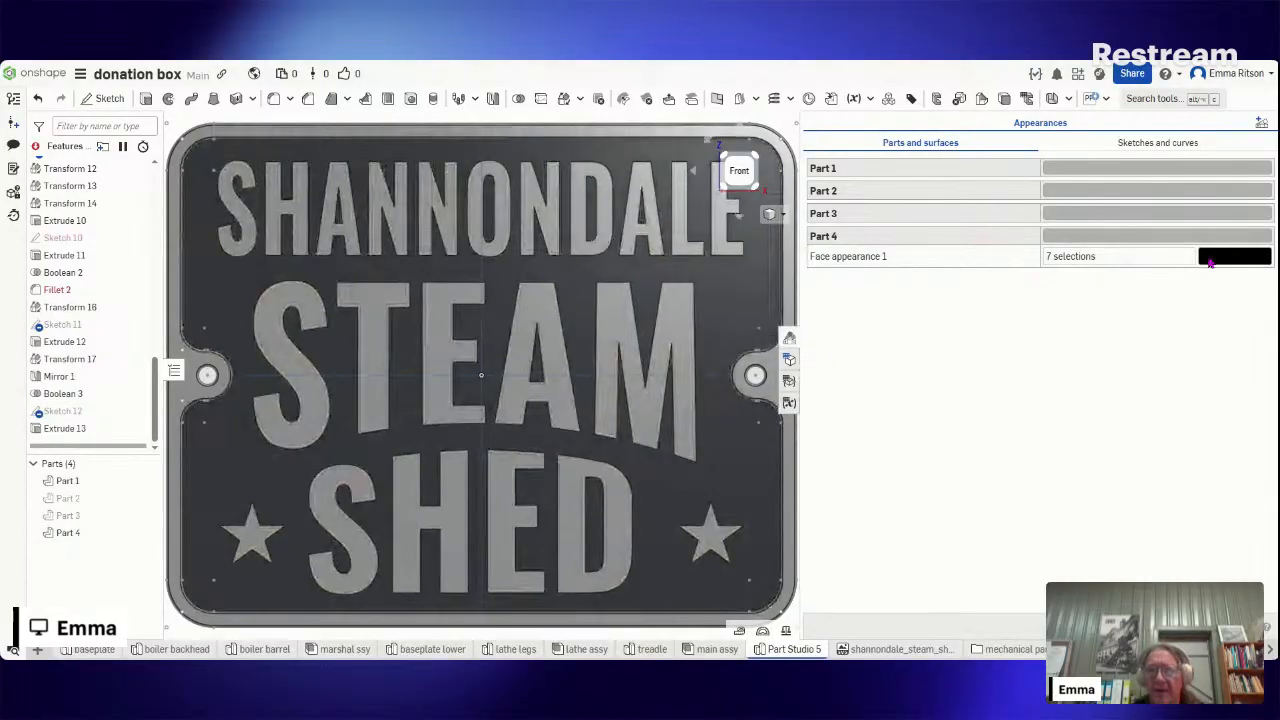
- Set Face appearance 1 on the sign's recessed background to yellow FFC10E
click(1210, 262)
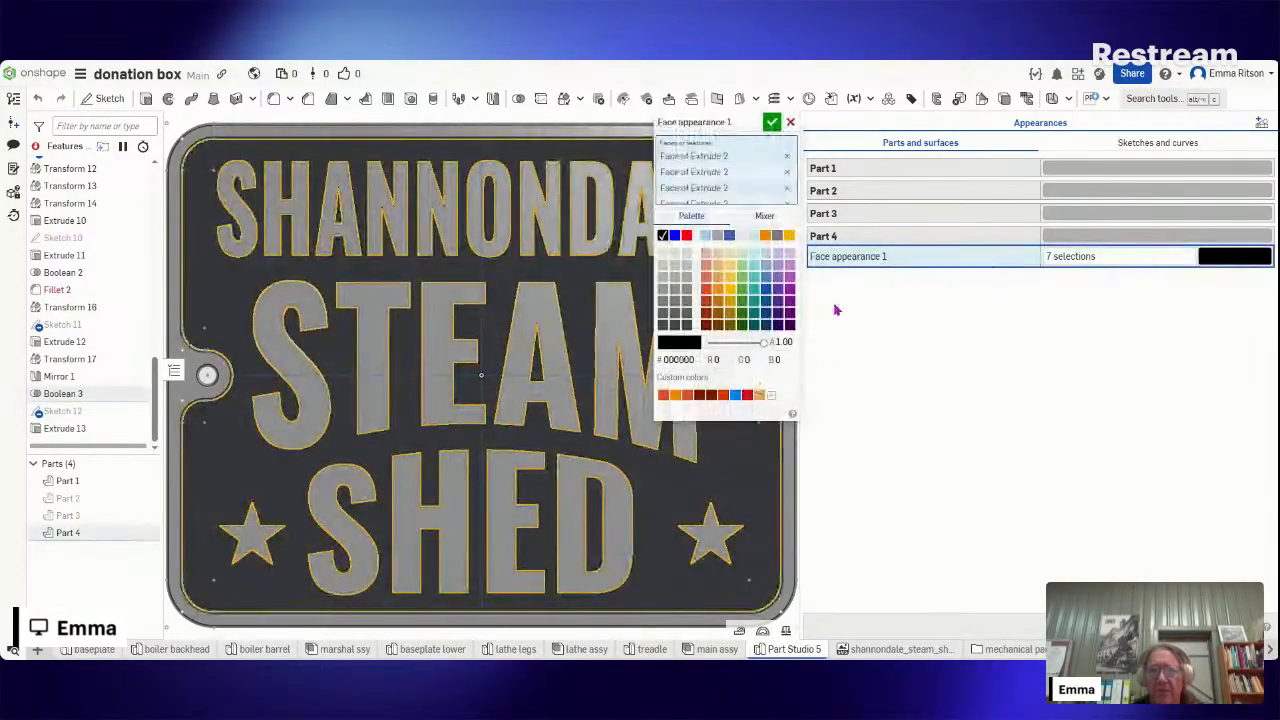
click(729, 291)
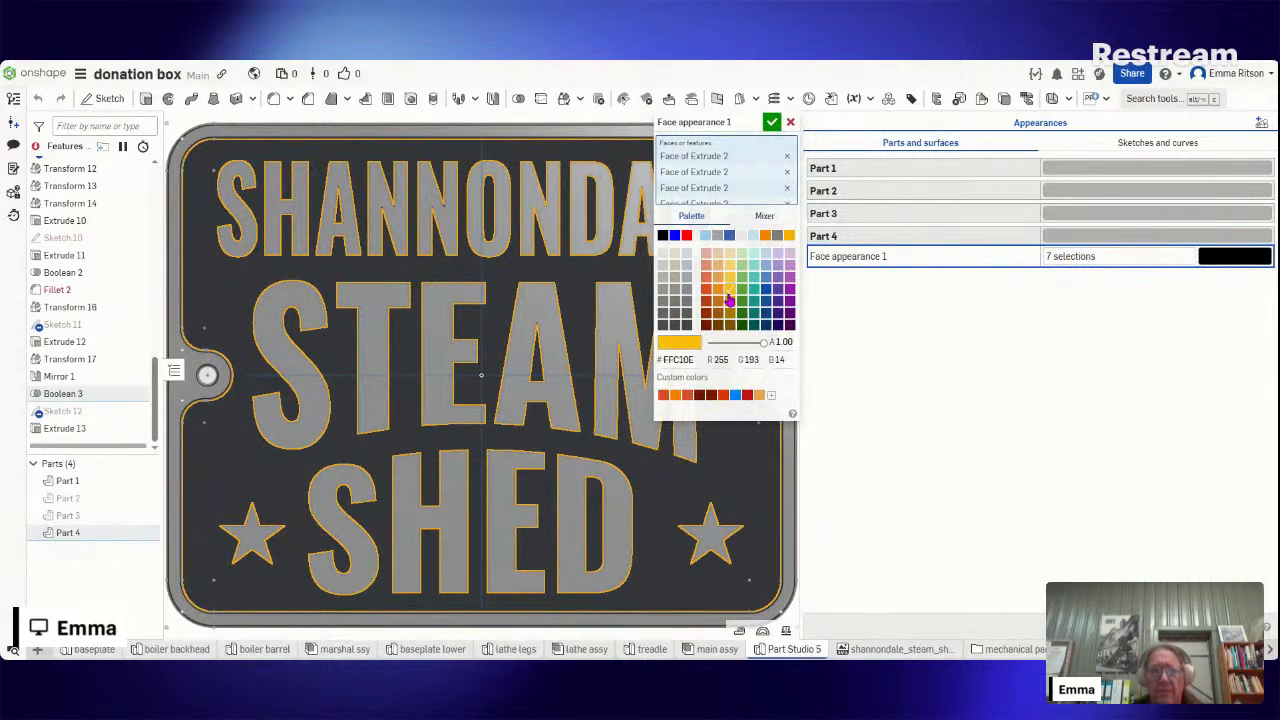
click(771, 122)
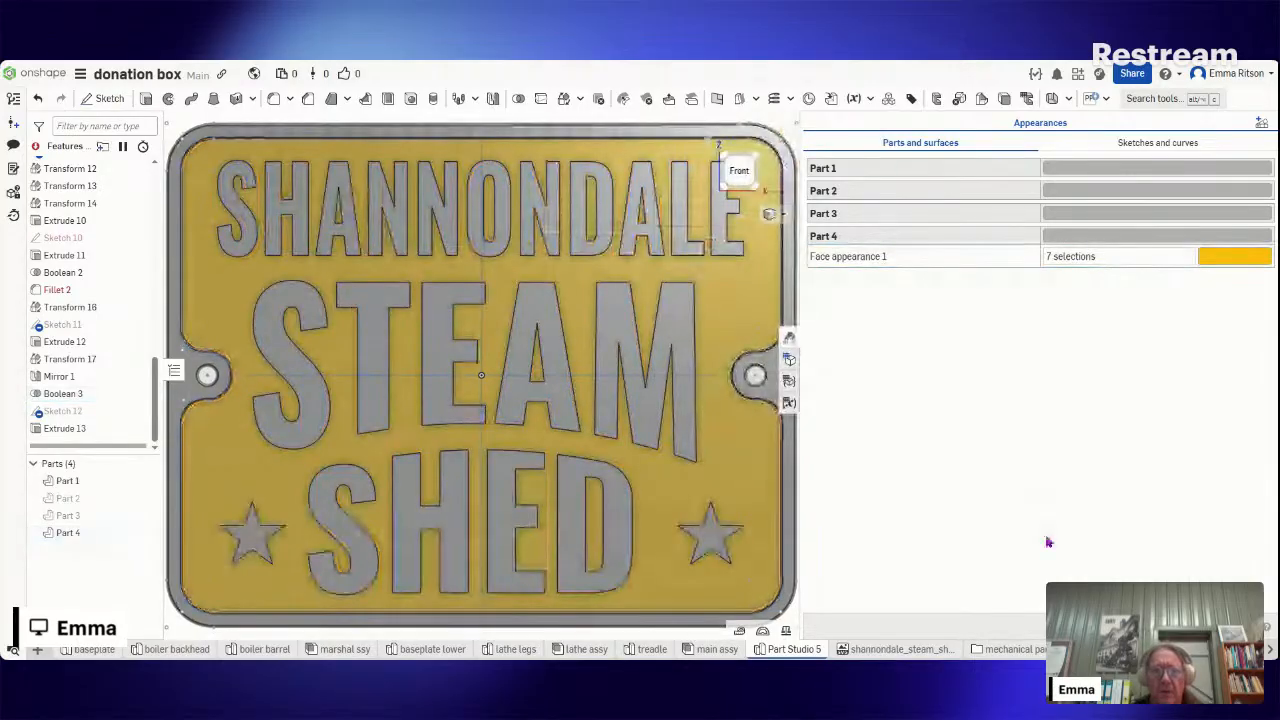